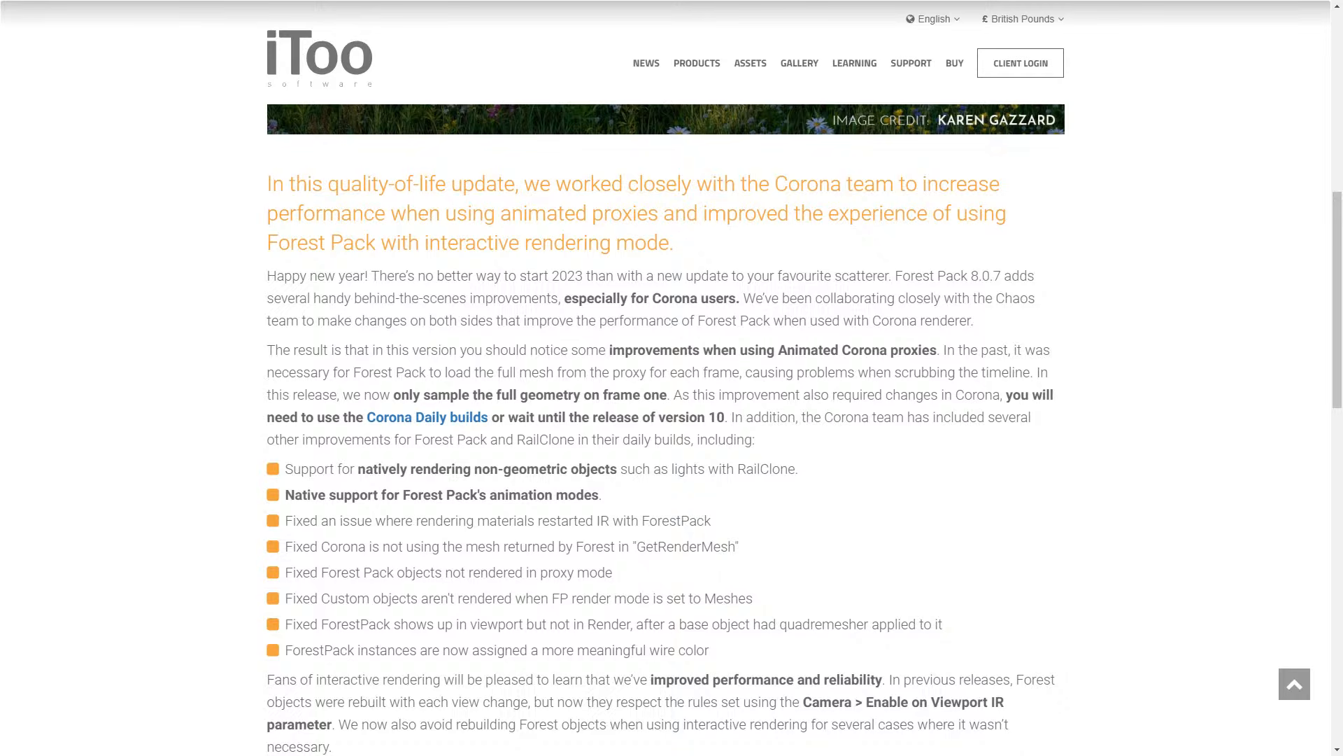
Read through the Forest Pack 8.0.7 release article, including the list of Corona improvements and the other changes.
{"action": "scroll", "coordinate": [665, 419], "scroll_direction": "up", "scroll_amount": 5}
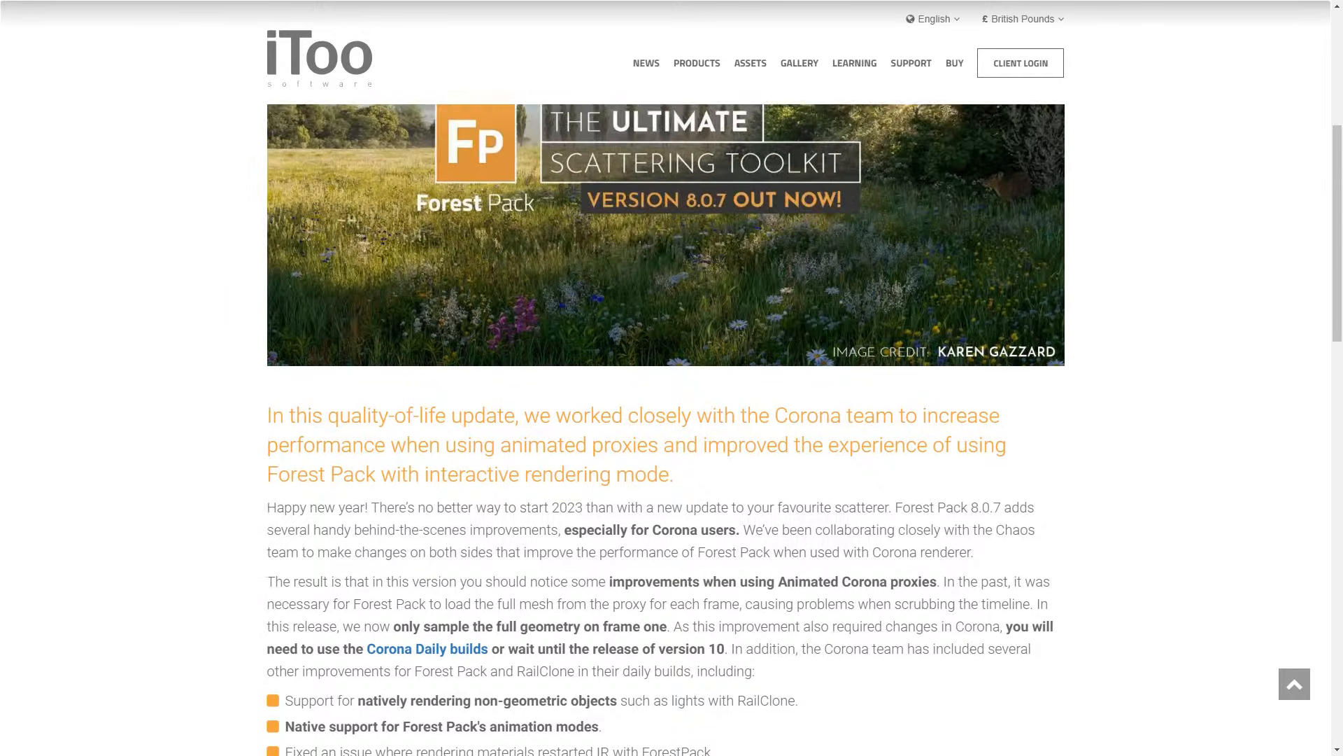
{"action": "scroll", "coordinate": [664, 420], "scroll_direction": "down", "scroll_amount": 4}
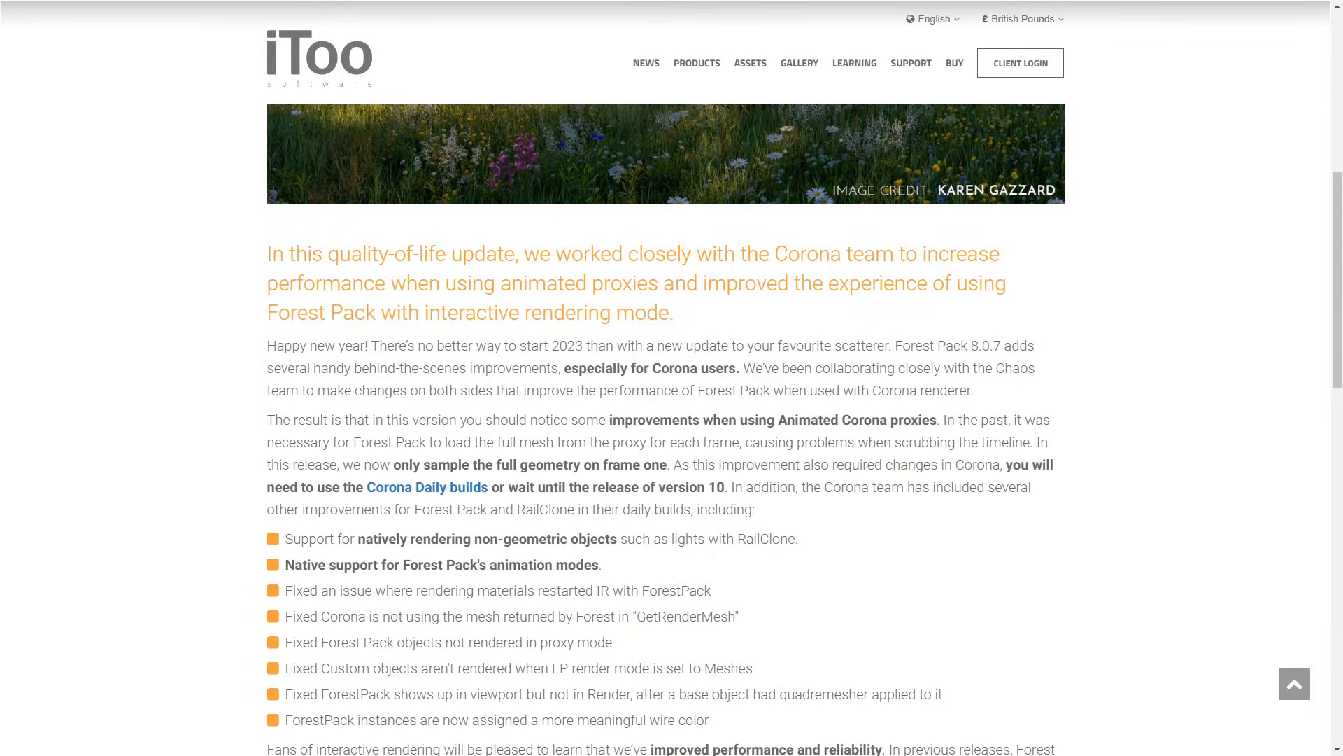
{"action": "scroll", "coordinate": [664, 419], "scroll_direction": "down", "scroll_amount": 1}
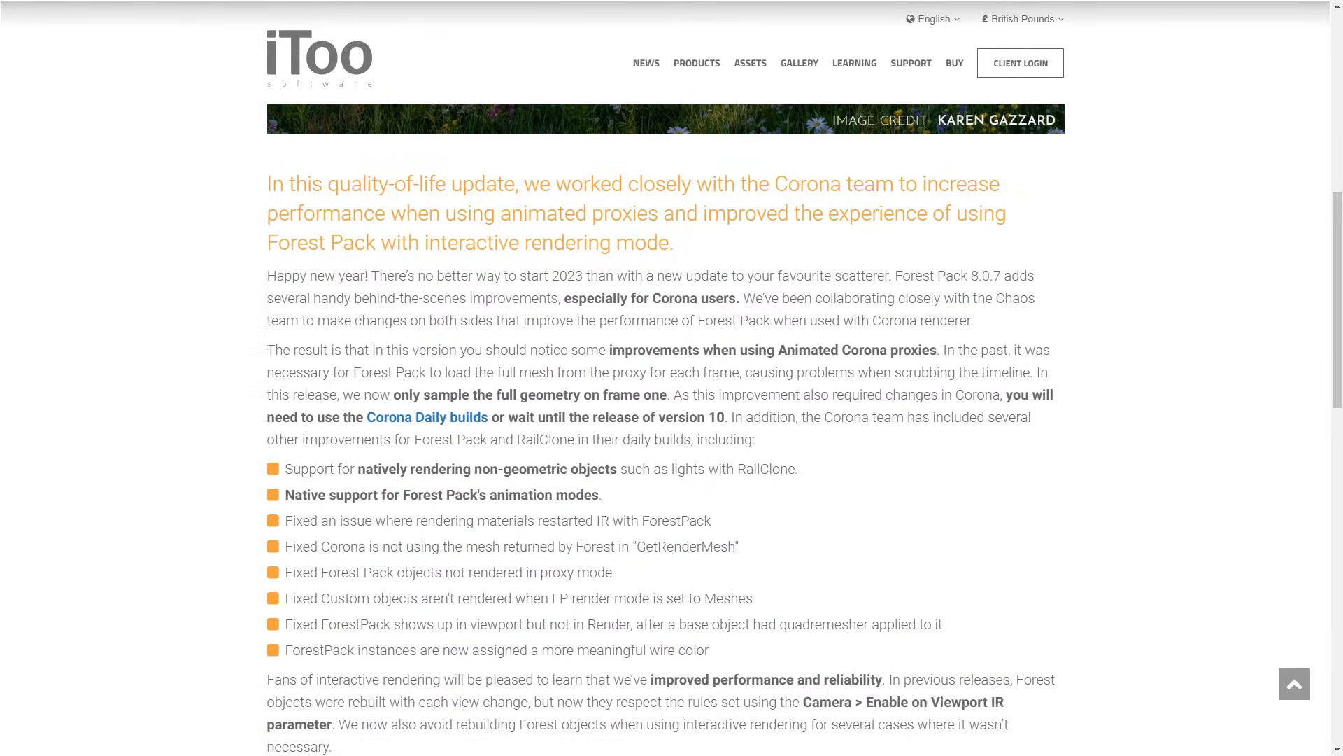
{"action": "scroll", "coordinate": [665, 420], "scroll_direction": "down", "scroll_amount": 4}
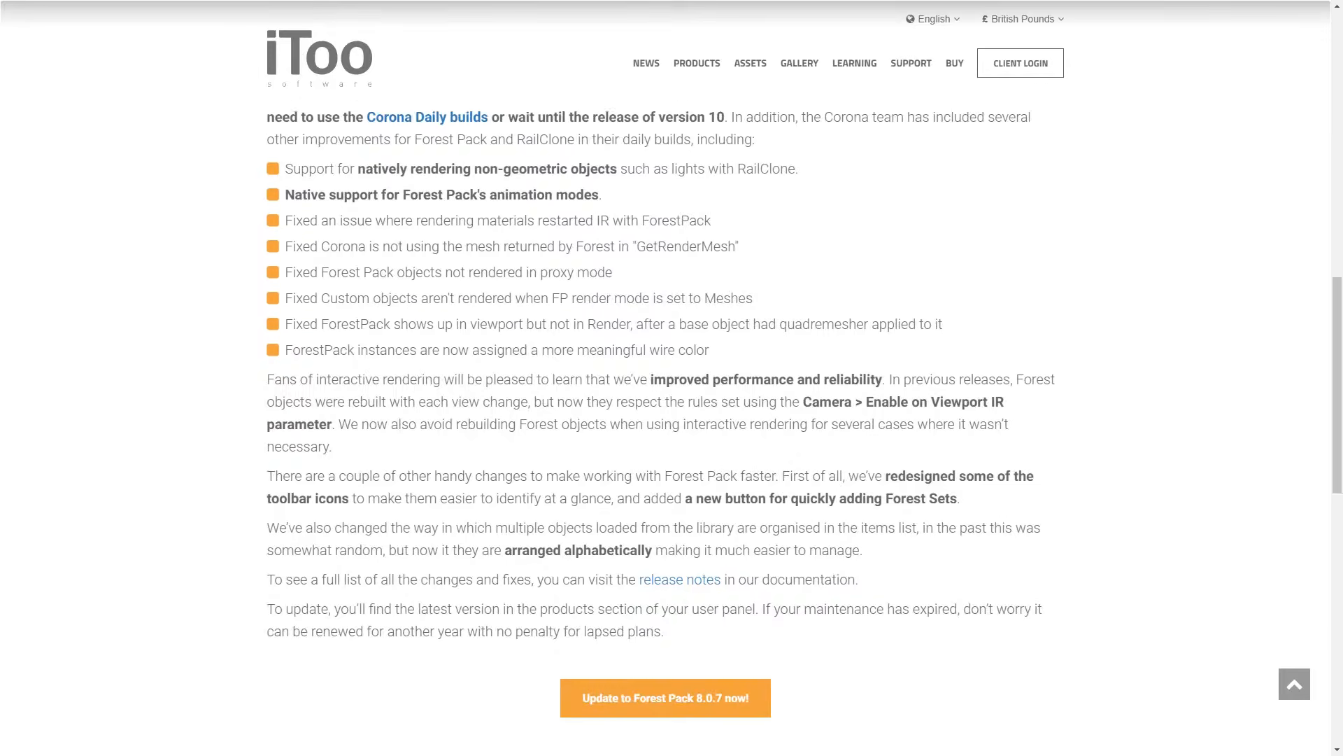
{"action": "scroll", "coordinate": [665, 420], "scroll_direction": "up", "scroll_amount": 5}
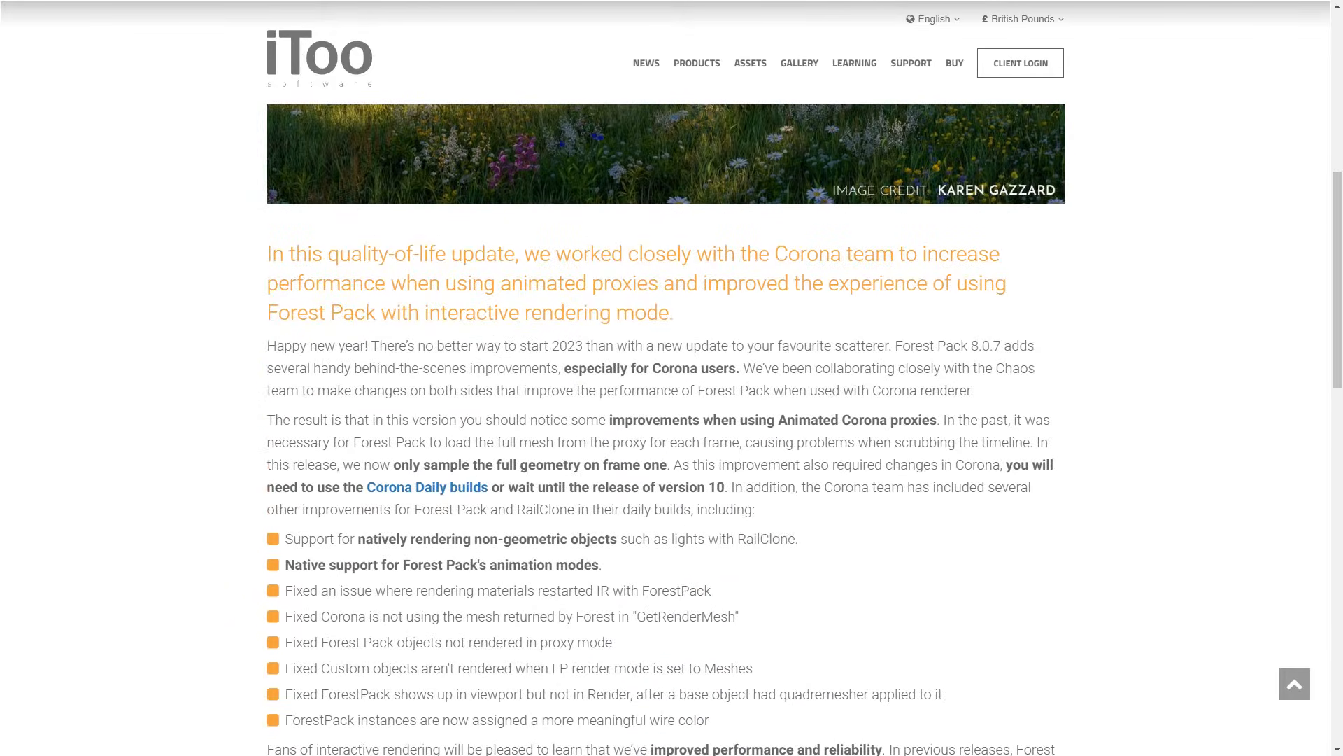
{"action": "scroll", "coordinate": [665, 420], "scroll_direction": "up", "scroll_amount": 1}
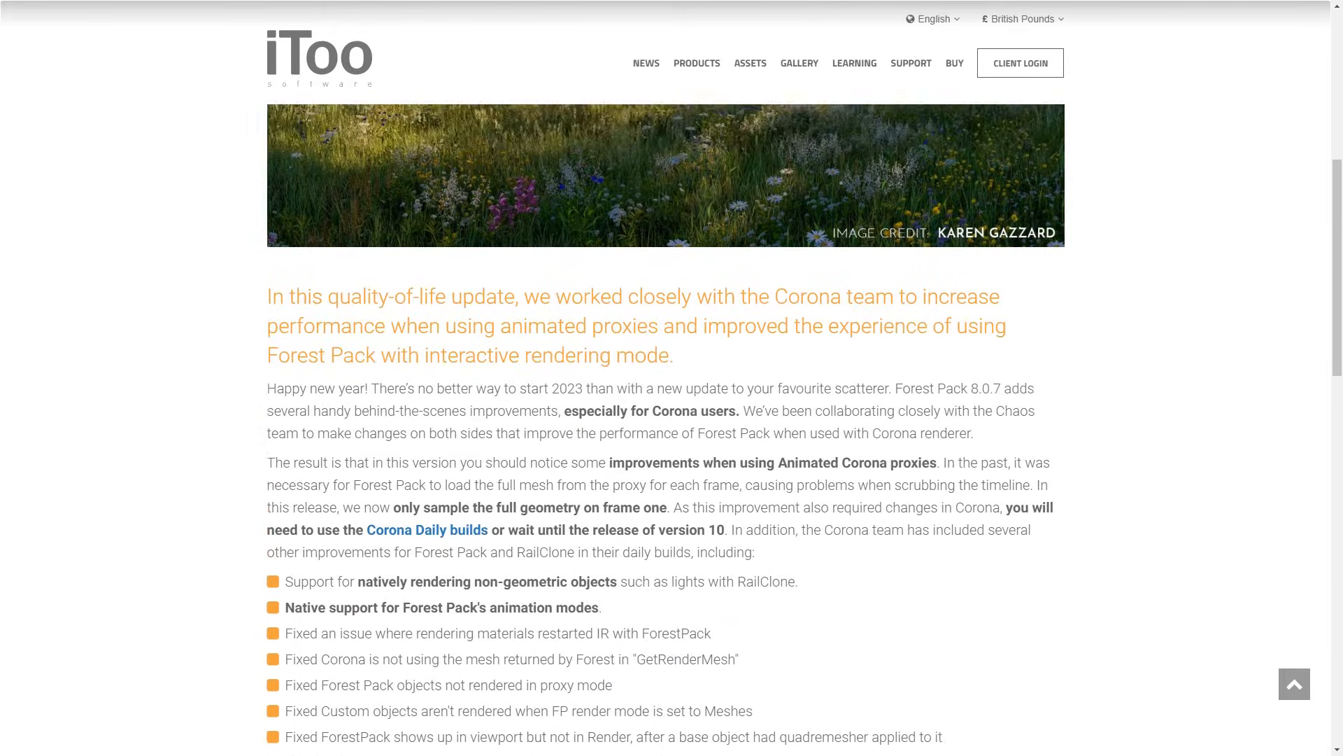
{"action": "scroll", "coordinate": [665, 420], "scroll_direction": "down", "scroll_amount": 2}
{"action": "scroll", "coordinate": [665, 420], "scroll_direction": "down", "scroll_amount": 5}
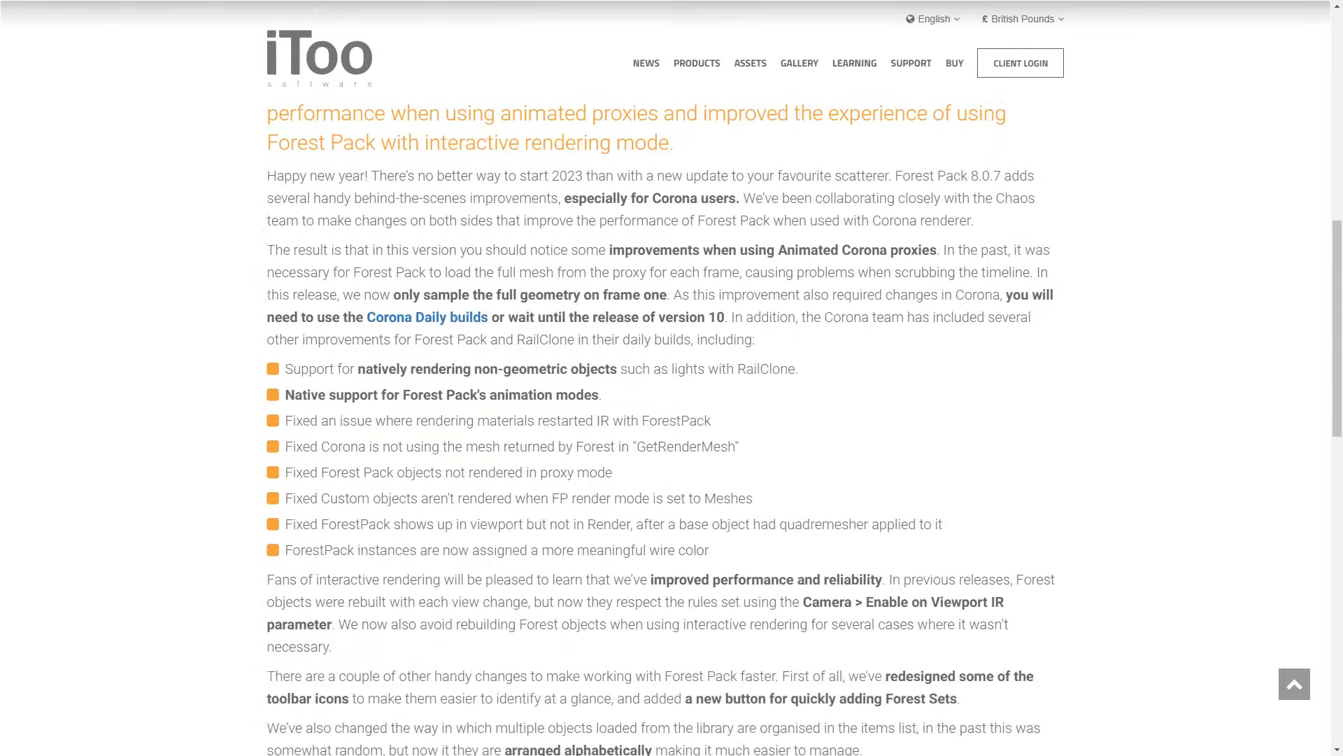
{"action": "scroll", "coordinate": [664, 420], "scroll_direction": "up", "scroll_amount": 3}
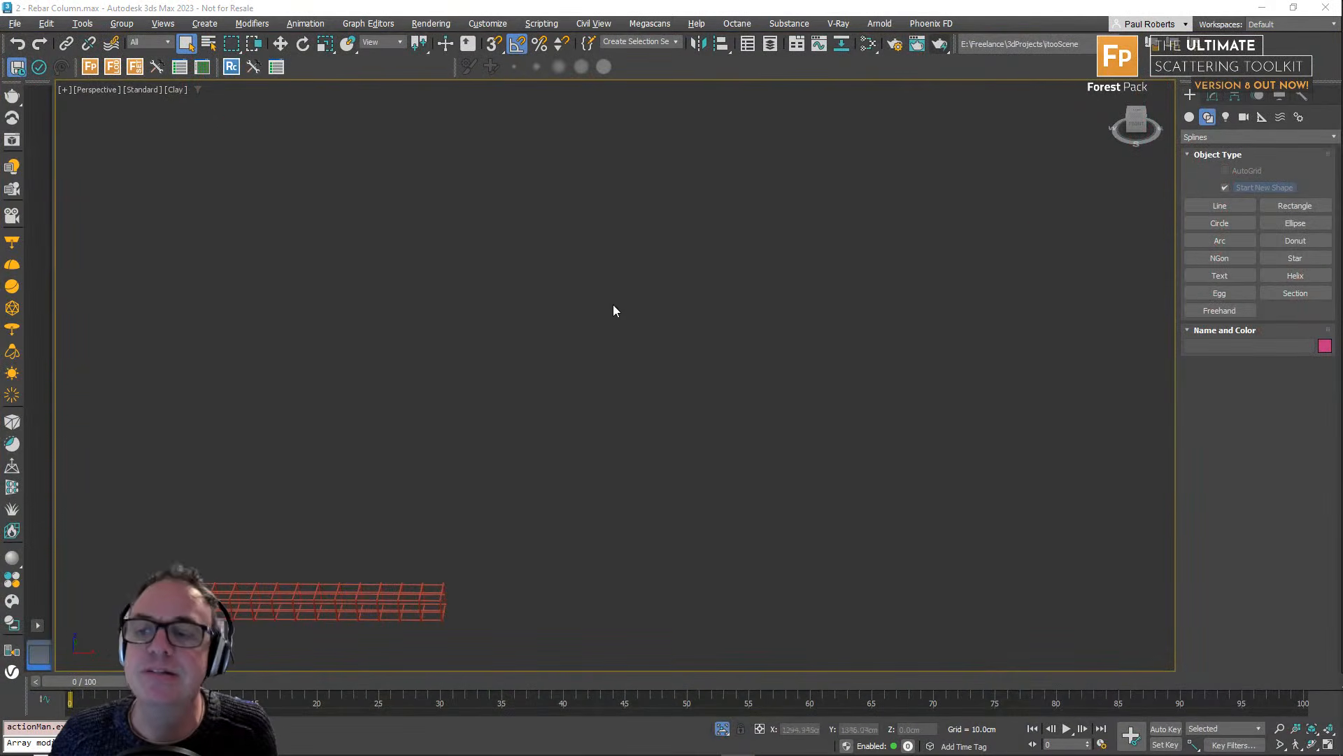
Draw a straight two-point line lengthwise across the view, just behind the rebar column.
{"action": "left_click", "coordinate": [1210, 205]}
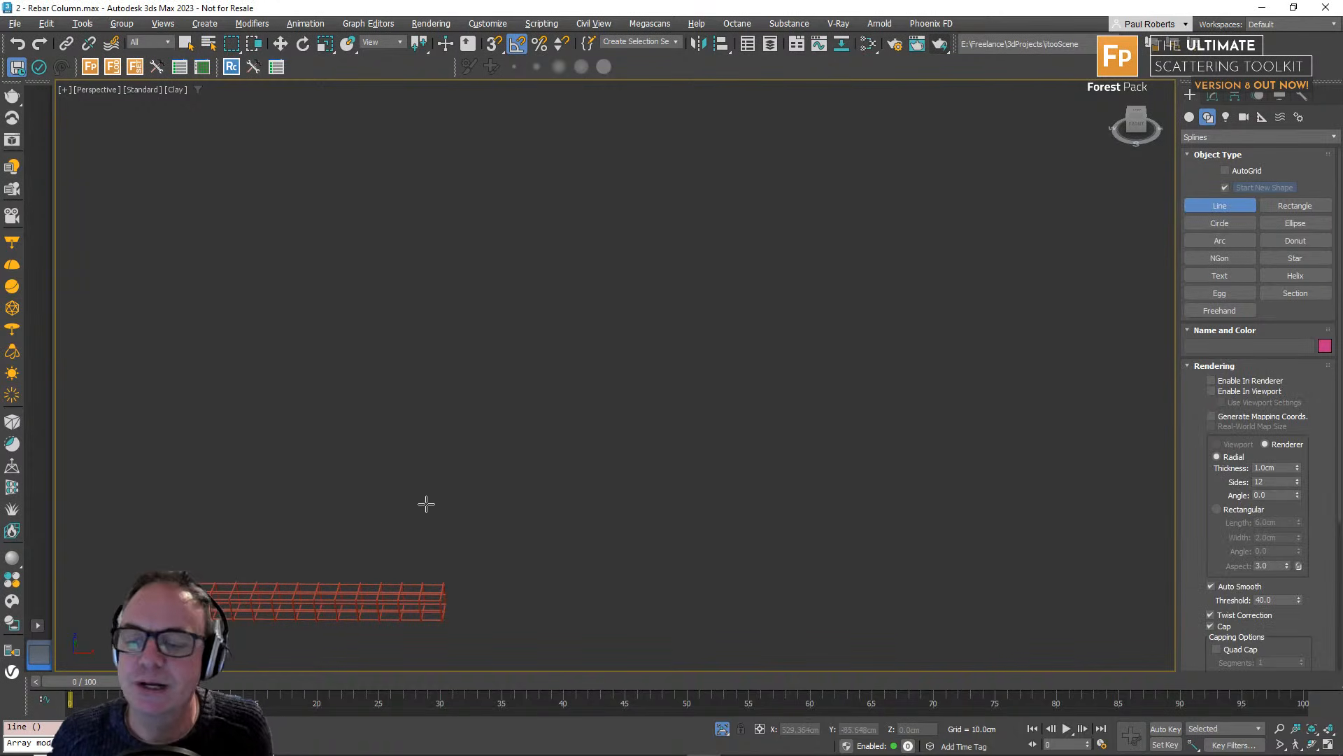
{"action": "left_click", "coordinate": [174, 511]}
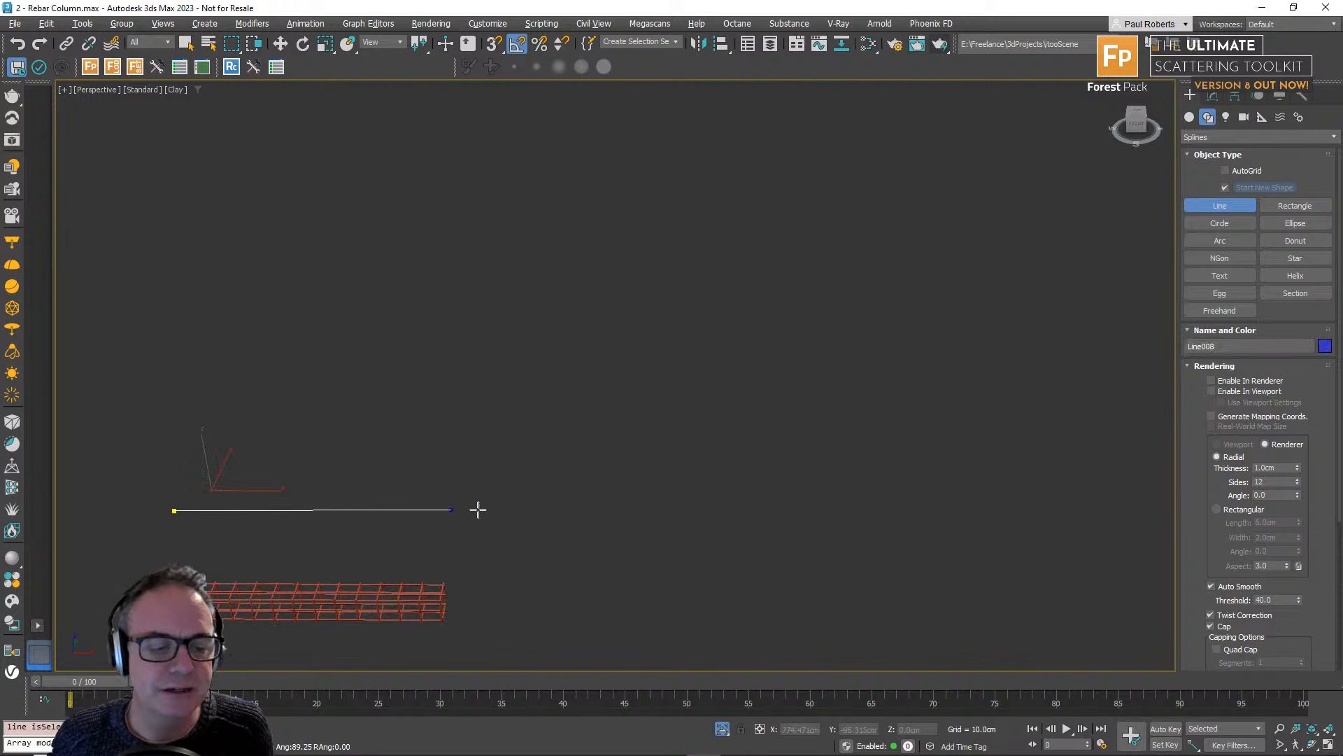
{"action": "left_click", "coordinate": [1055, 515]}
{"action": "right_click", "coordinate": [1029, 591]}
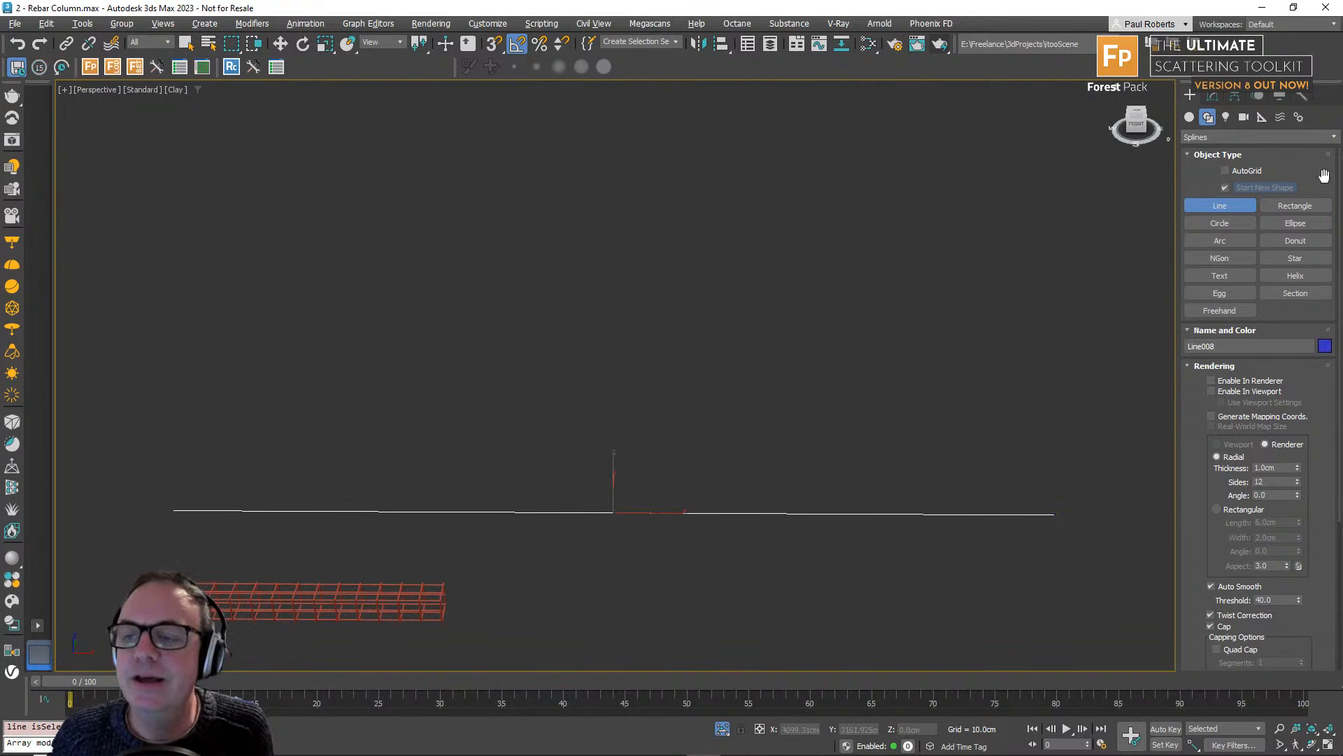
With Start New Shape off, add four more roughly parallel two-point lines behind the first one, within the same shape.
{"action": "left_click", "coordinate": [1226, 188]}
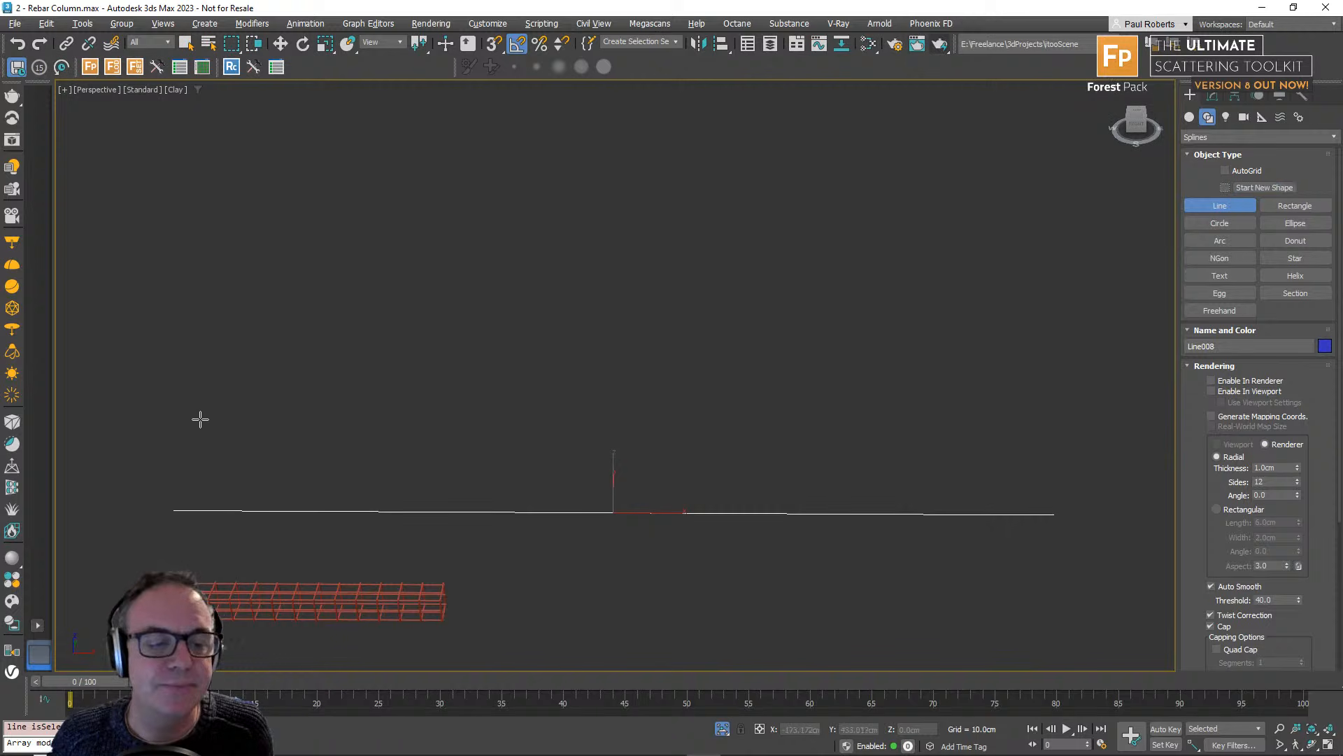
{"action": "left_click", "coordinate": [175, 418]}
{"action": "left_click", "coordinate": [1039, 421]}
{"action": "right_click", "coordinate": [572, 338]}
{"action": "left_click", "coordinate": [172, 338]}
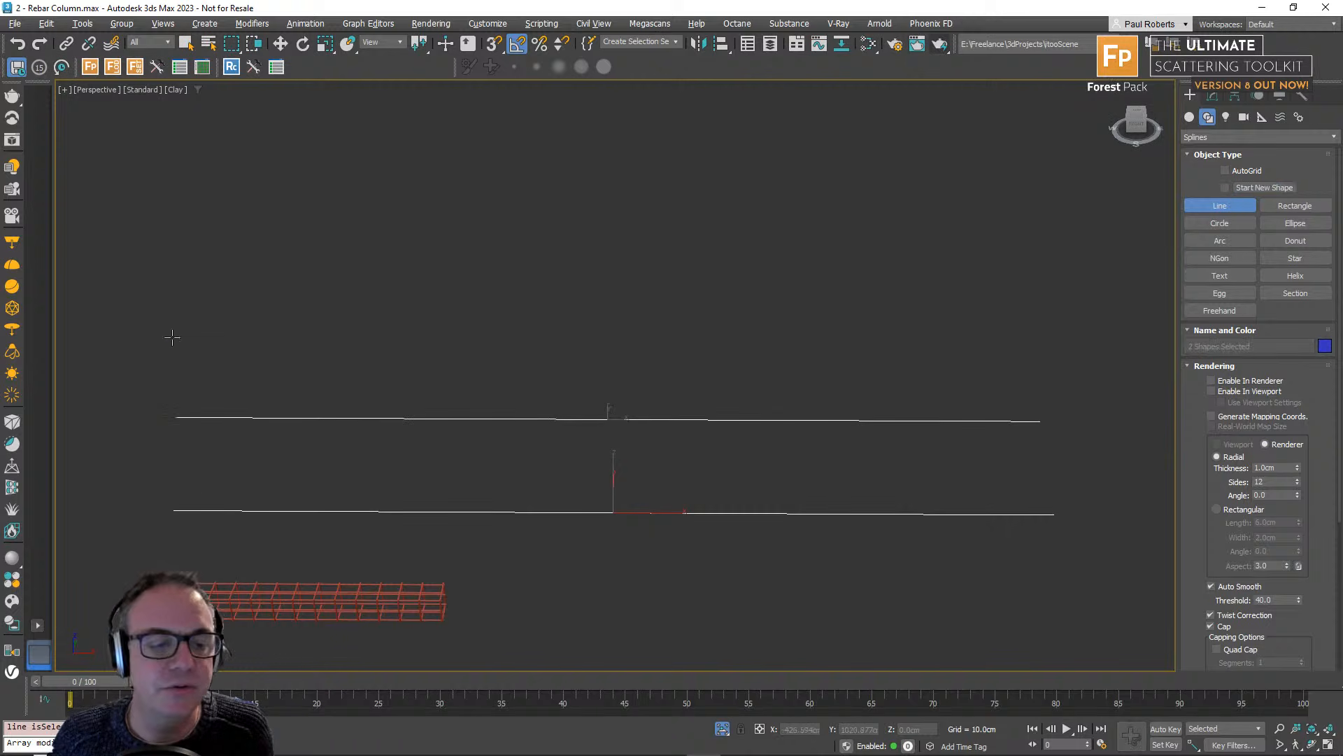
{"action": "left_click", "coordinate": [1043, 339]}
{"action": "right_click", "coordinate": [839, 303]}
{"action": "left_click", "coordinate": [194, 268]}
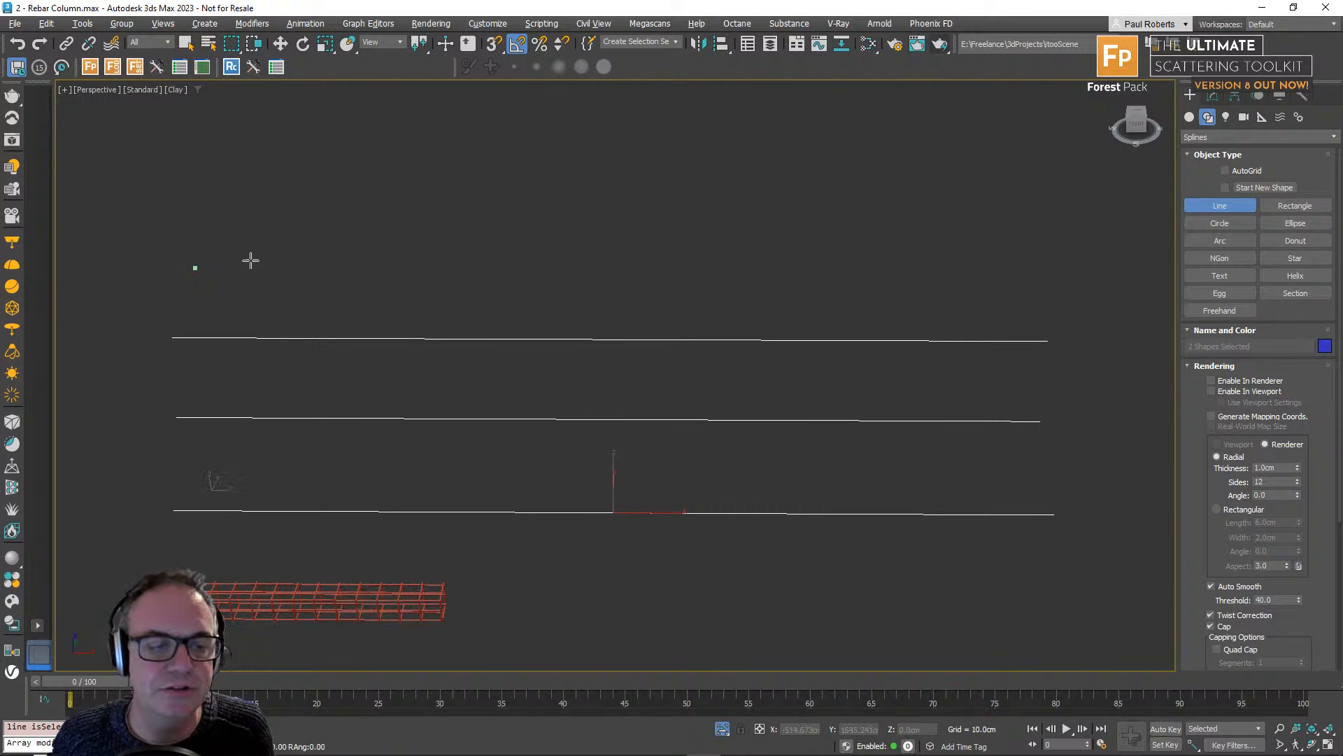
{"action": "left_click", "coordinate": [1070, 271]}
{"action": "right_click", "coordinate": [910, 272]}
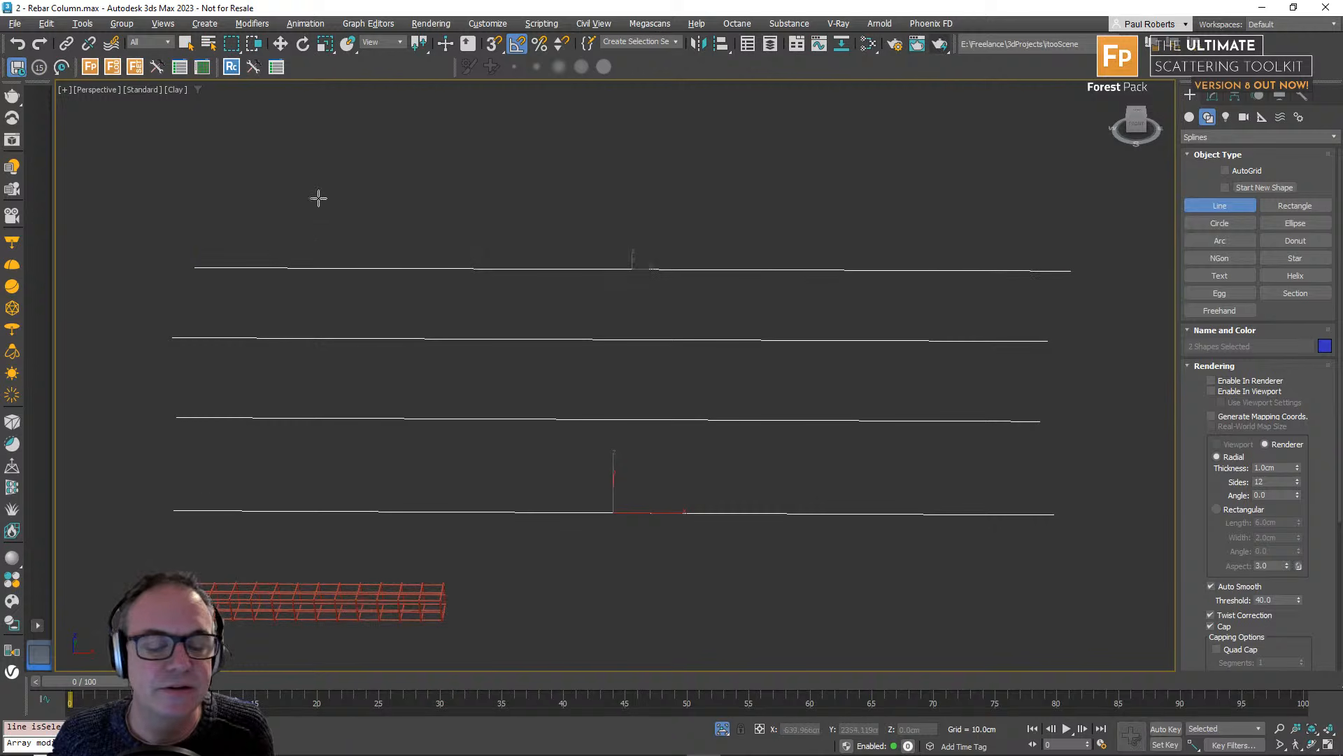
{"action": "left_click", "coordinate": [210, 203]}
{"action": "left_click", "coordinate": [1052, 204]}
{"action": "right_click", "coordinate": [1006, 200]}
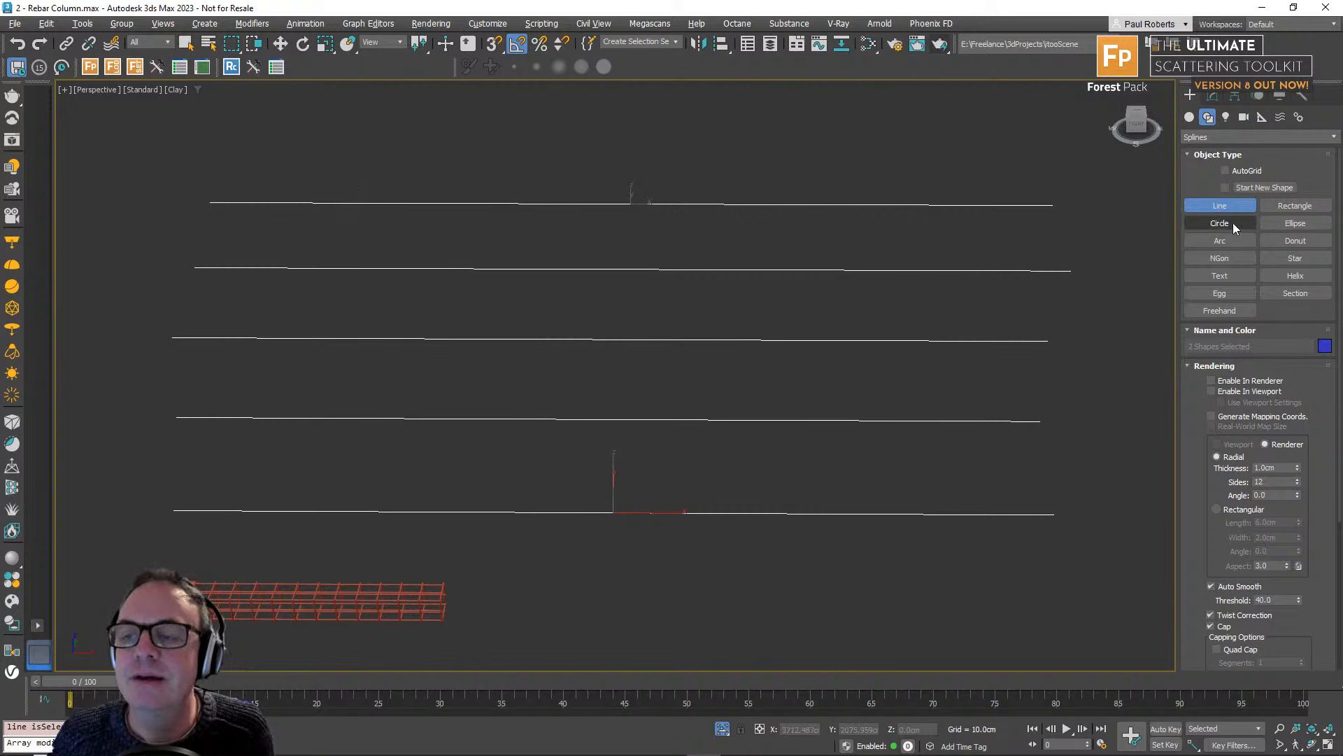
With Start New Shape on, draw a separate straight line crossing all five lengthwise lines near their left ends.
{"action": "left_click", "coordinate": [1225, 187]}
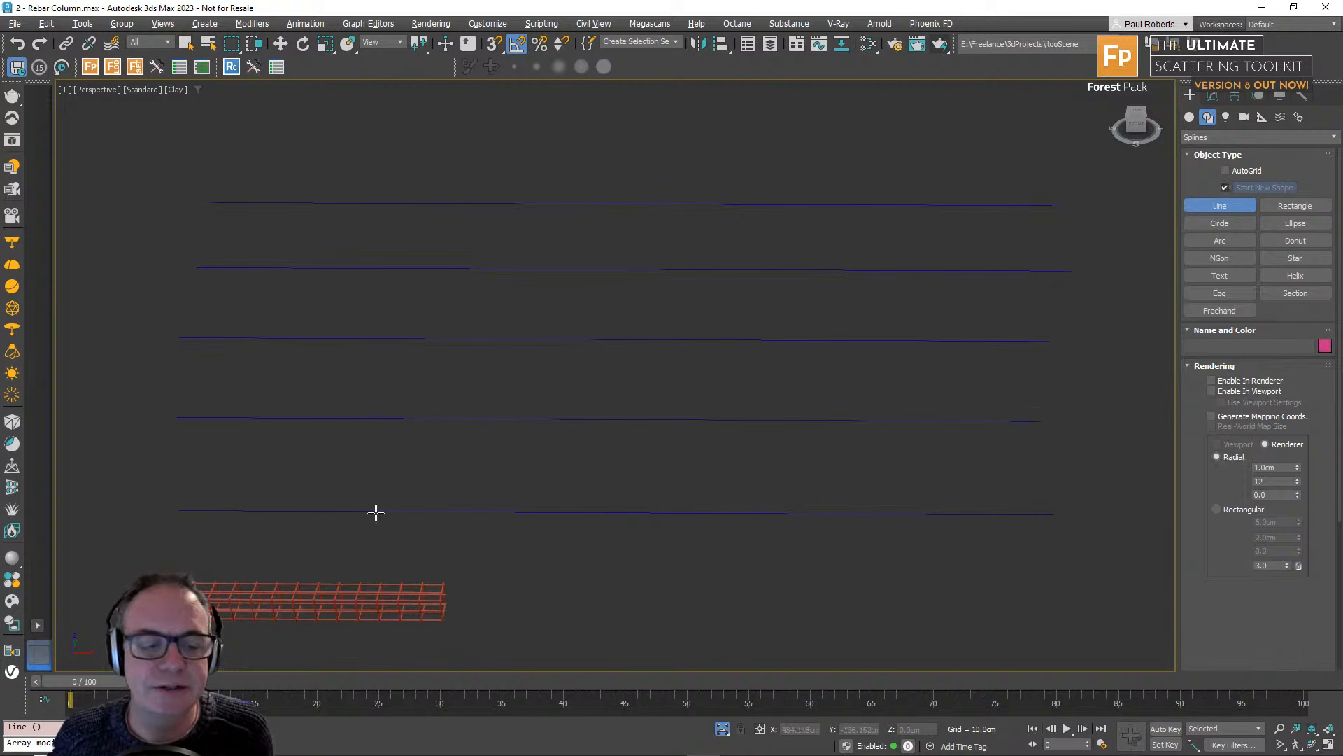
{"action": "left_click", "coordinate": [256, 545]}
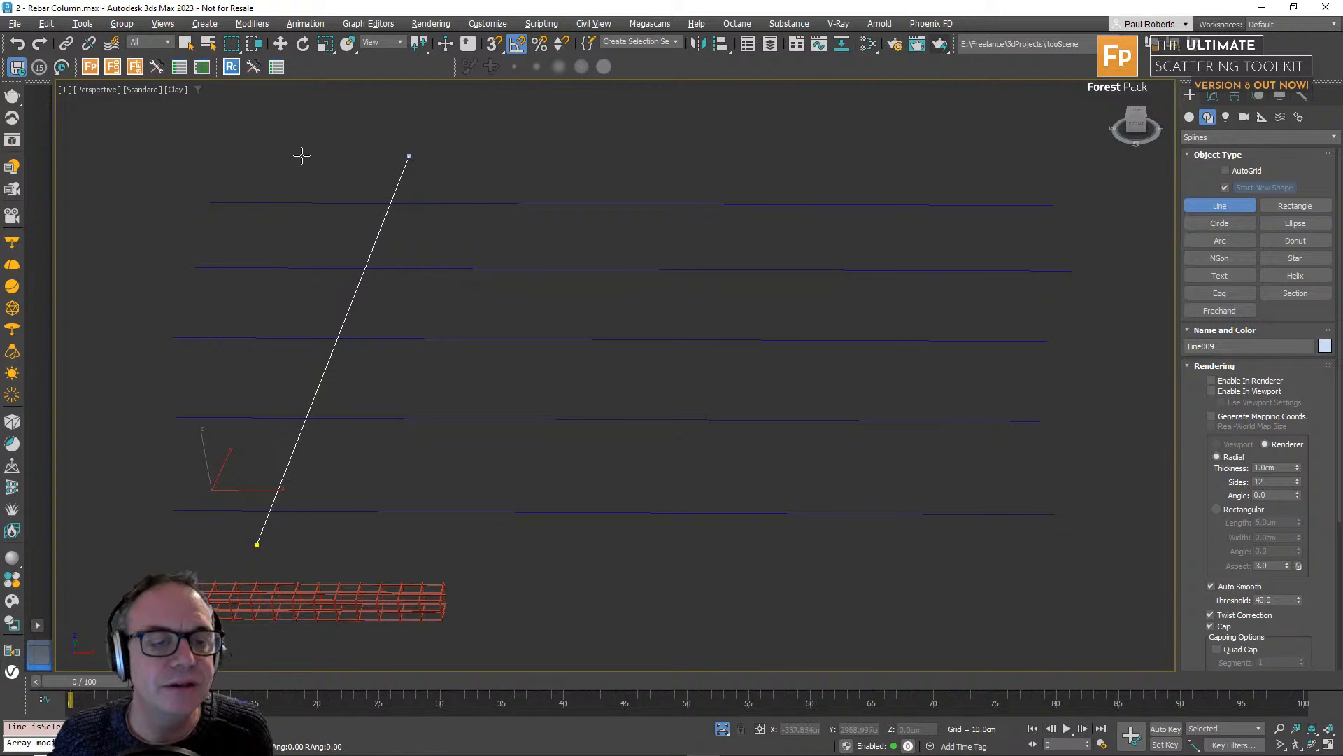
{"action": "right_click", "coordinate": [546, 448]}
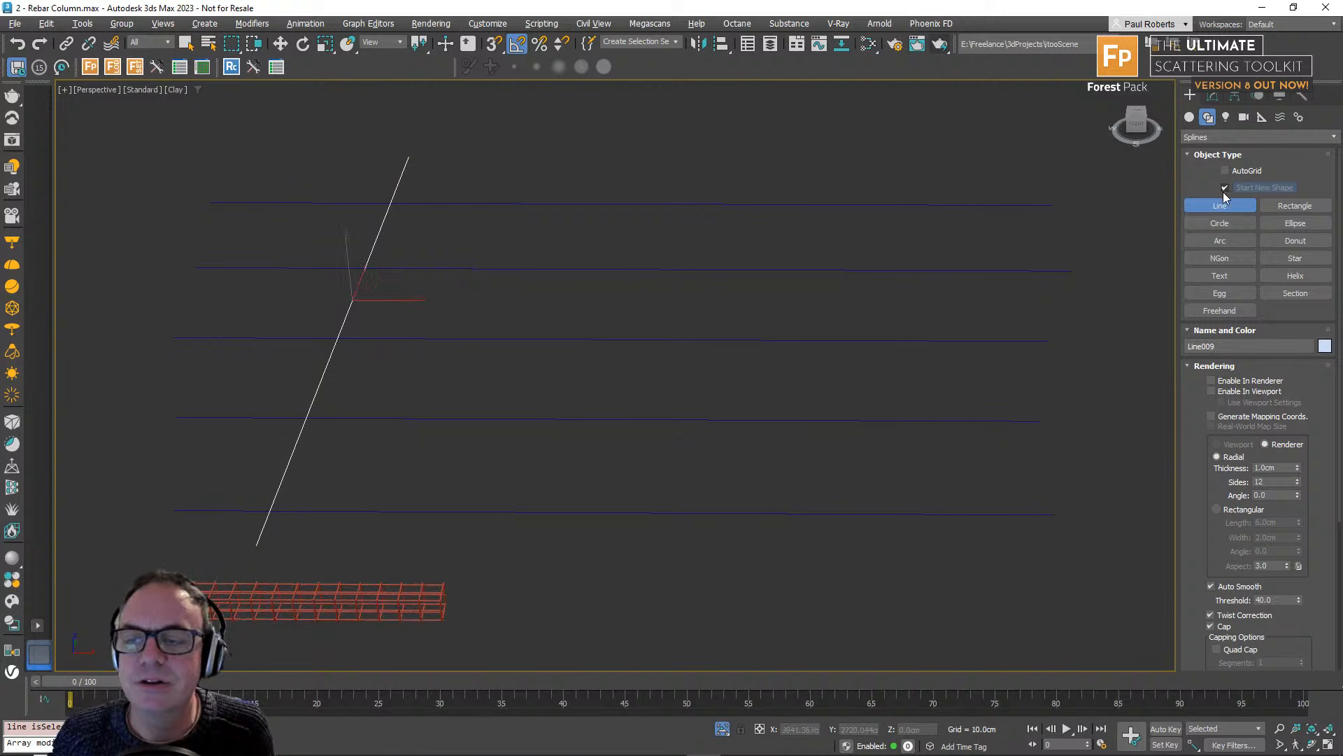
With Start New Shape off, add five more crossing lines to the second shape, spaced unevenly so the six form three pairs.
{"action": "left_click", "coordinate": [340, 539]}
{"action": "left_click", "coordinate": [453, 167]}
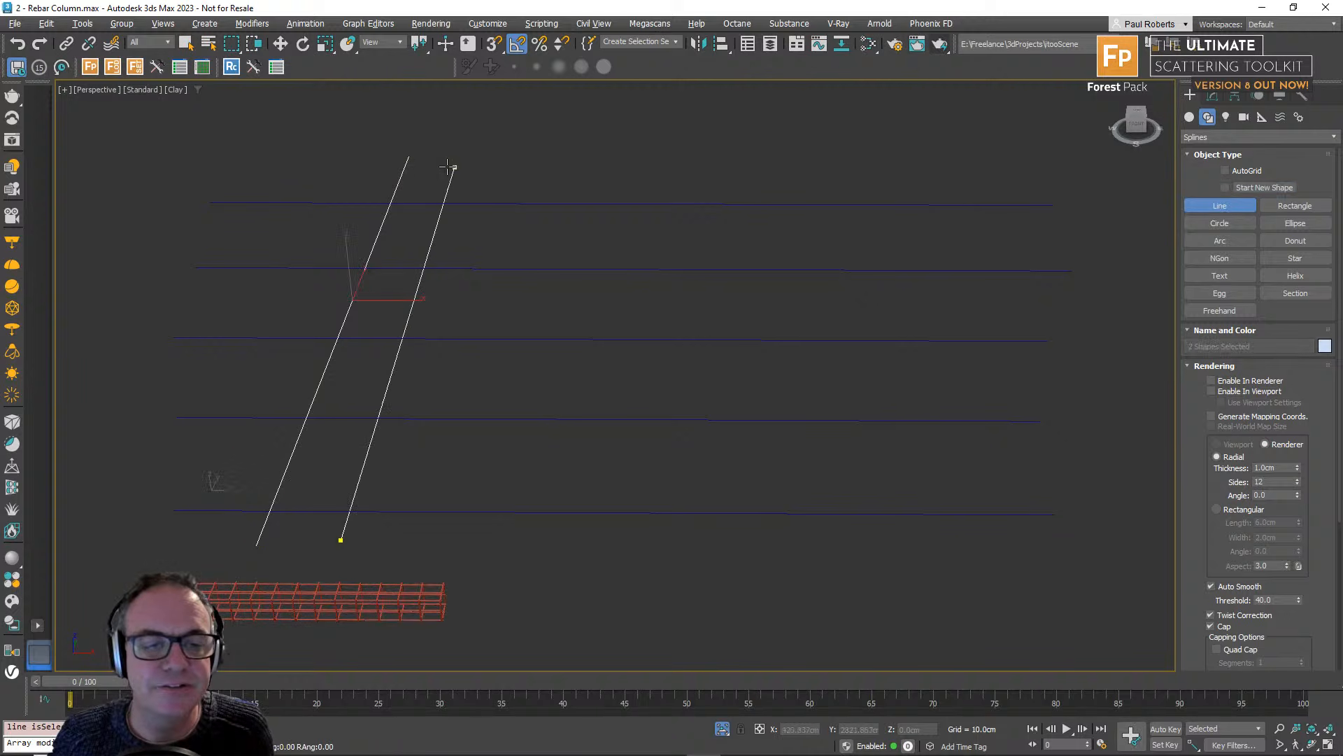
{"action": "right_click", "coordinate": [542, 469]}
{"action": "left_click", "coordinate": [568, 541]}
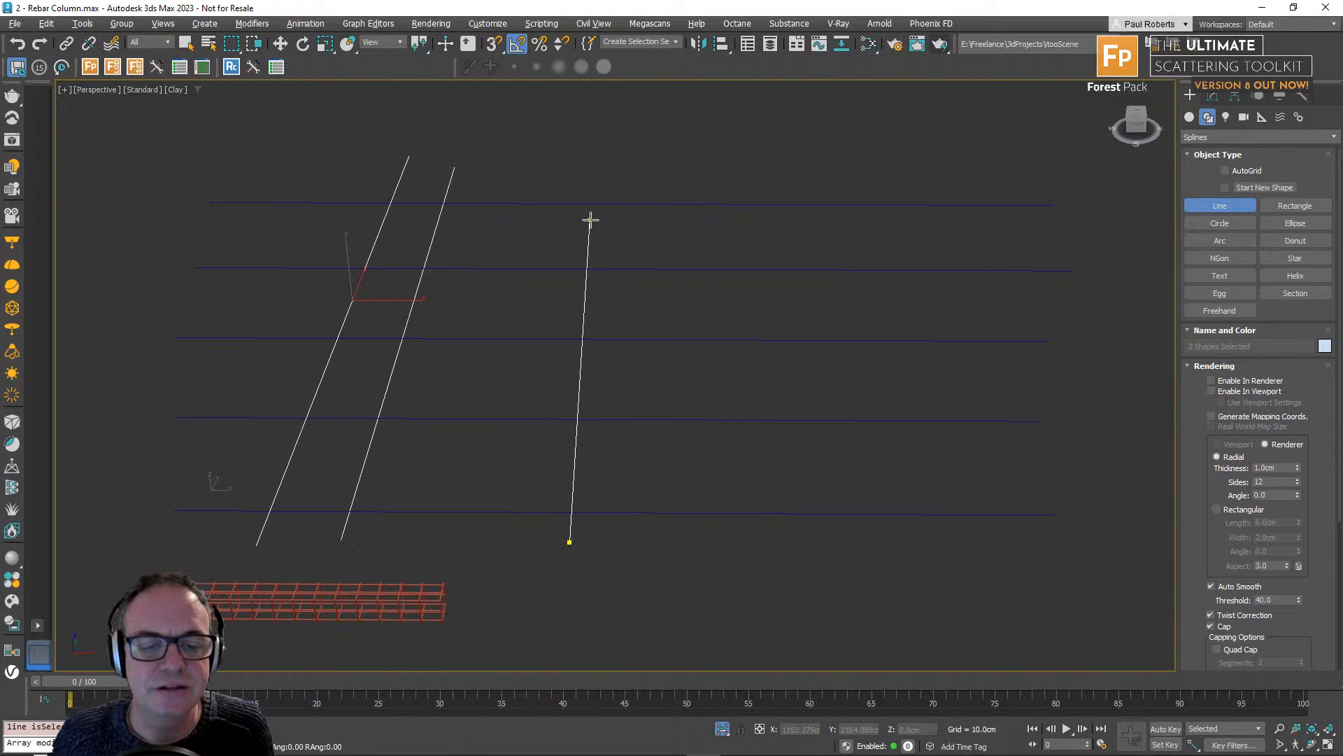
{"action": "left_click", "coordinate": [592, 184]}
{"action": "right_click", "coordinate": [749, 408]}
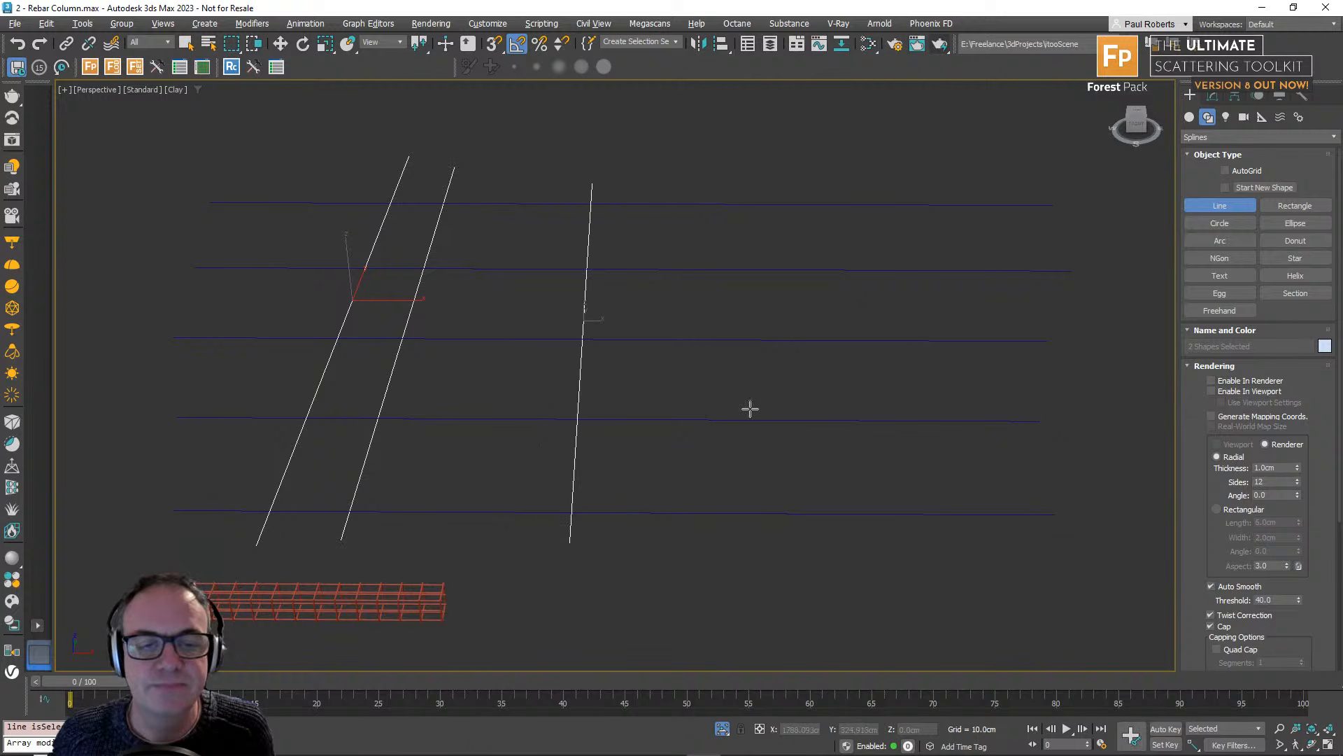
{"action": "left_click", "coordinate": [696, 549]}
{"action": "left_click", "coordinate": [670, 180]}
{"action": "right_click", "coordinate": [773, 217]}
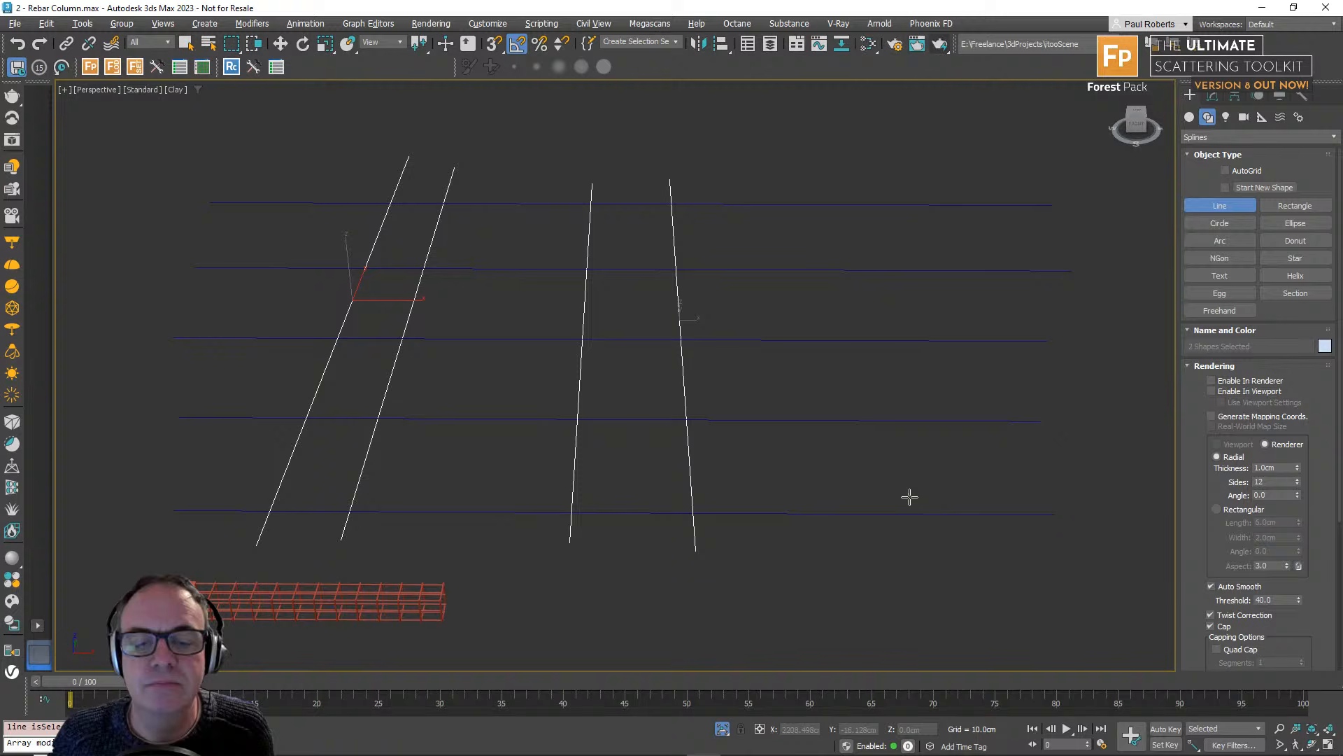
{"action": "left_click", "coordinate": [956, 536]}
{"action": "left_click", "coordinate": [817, 134]}
{"action": "right_click", "coordinate": [924, 246]}
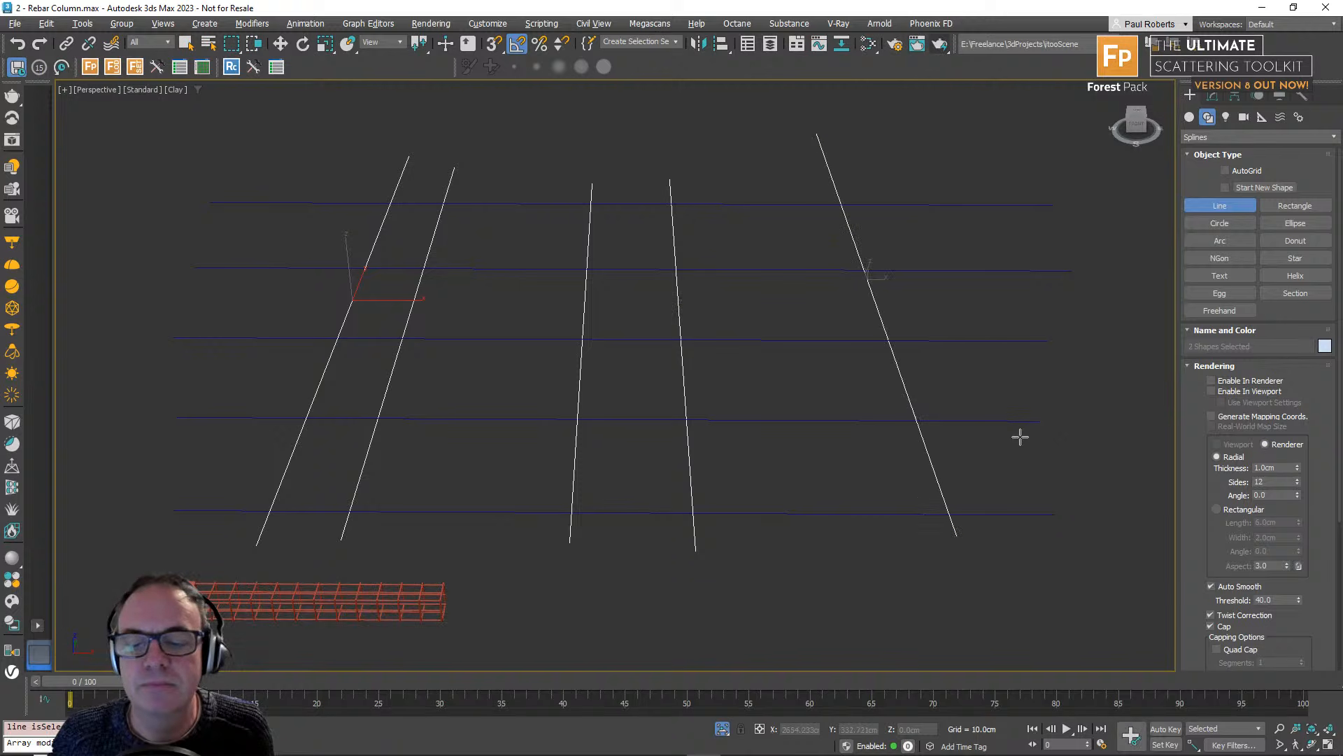
{"action": "left_click", "coordinate": [1027, 530]}
{"action": "left_click", "coordinate": [874, 170]}
{"action": "right_click", "coordinate": [928, 170]}
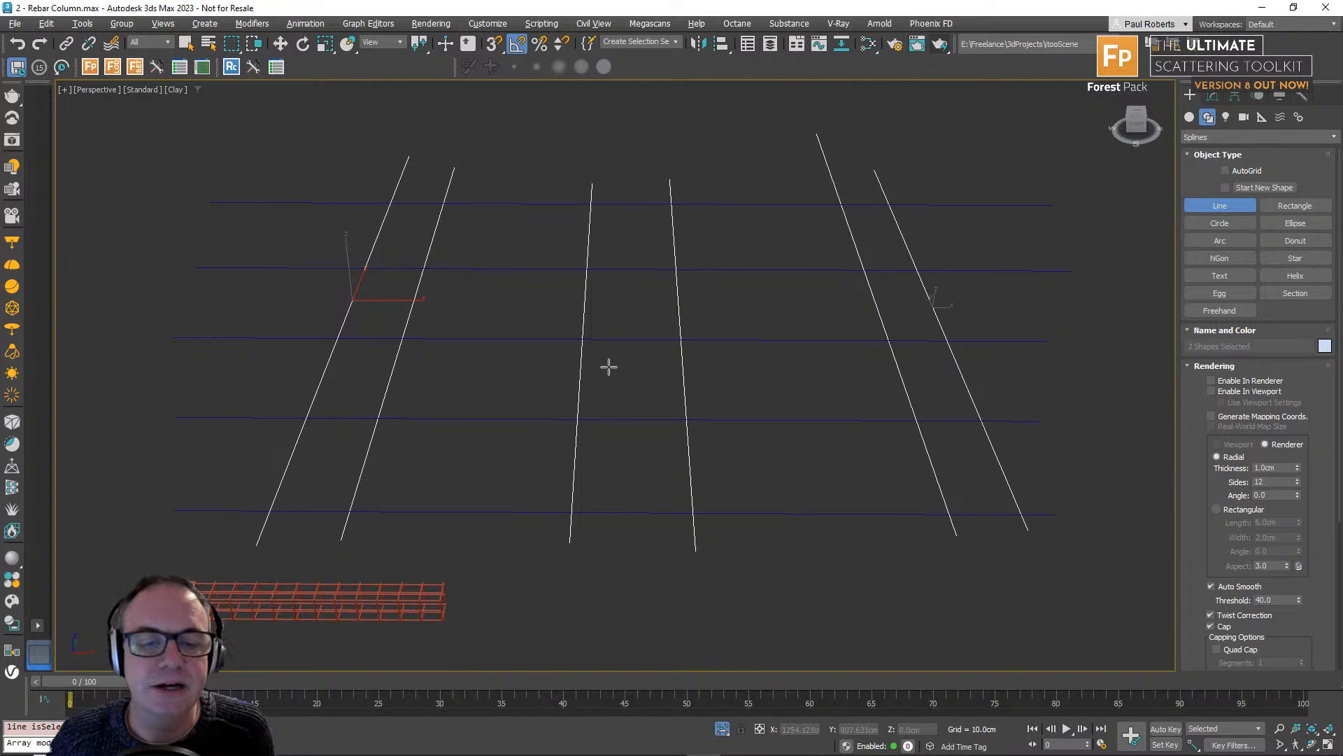
Create a ShpBoolean compound shape from the crossing lines and add the lengthwise line shape as an operand.
{"action": "left_click", "coordinate": [1204, 139]}
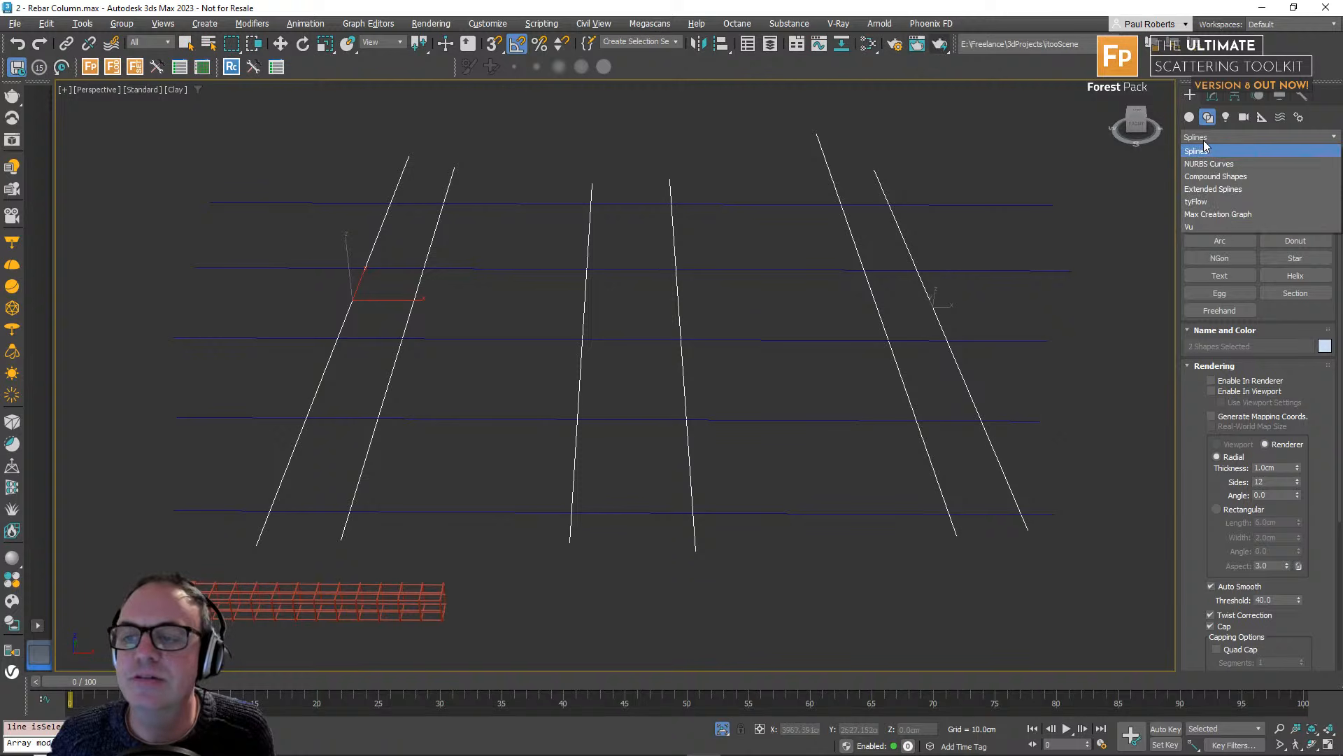
{"action": "left_click", "coordinate": [1217, 176]}
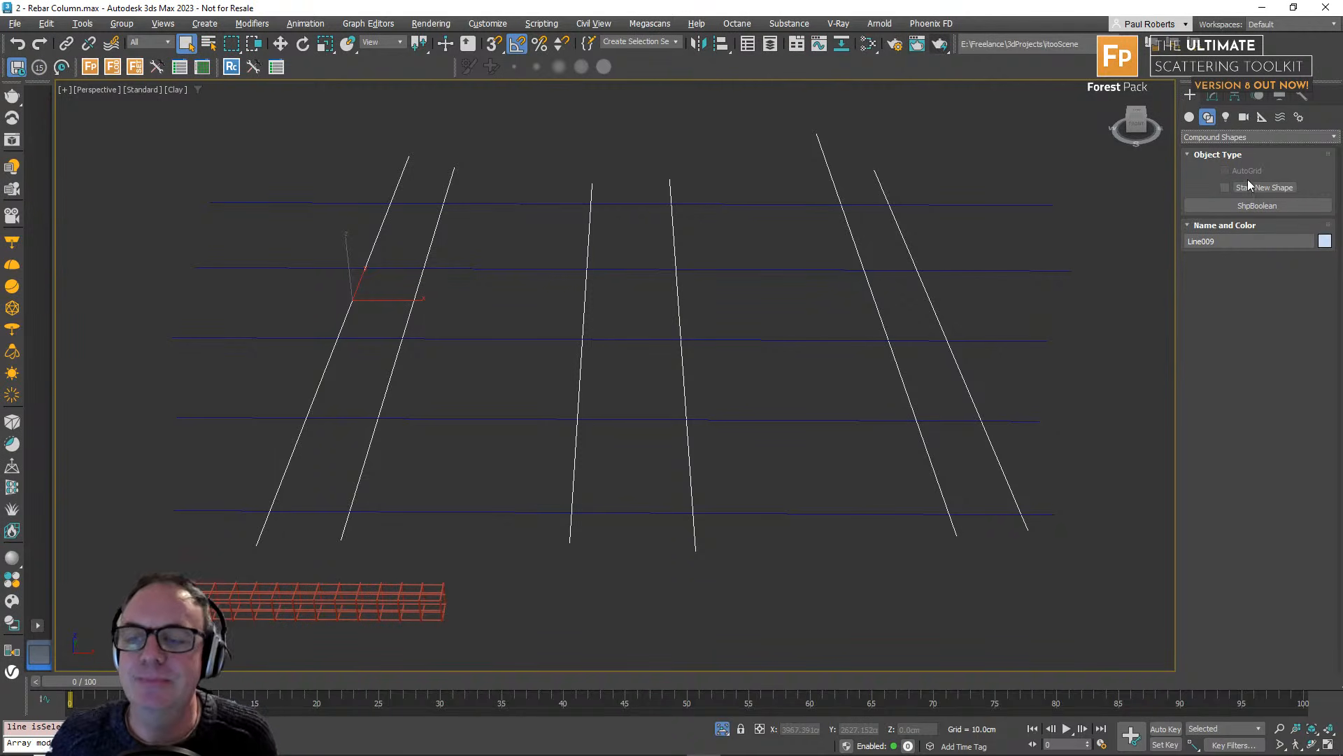
{"action": "left_click", "coordinate": [1255, 199]}
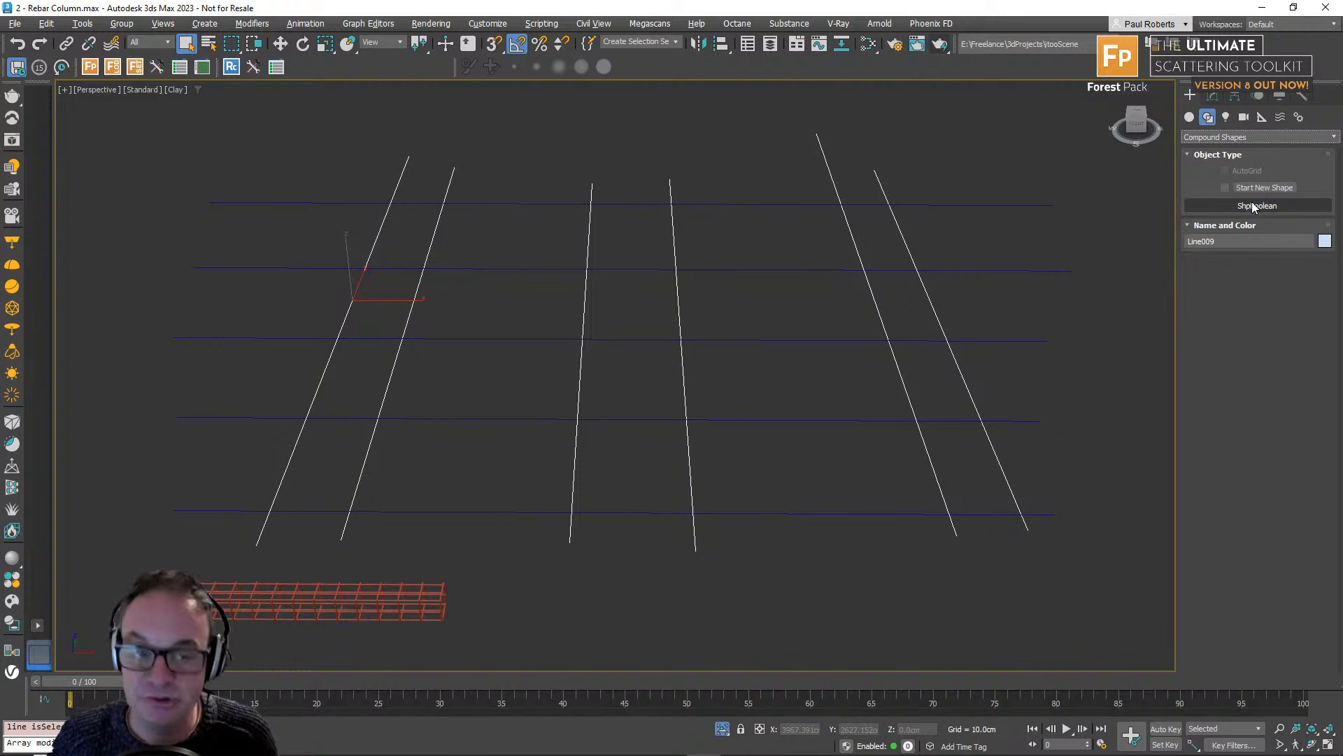
{"action": "left_click", "coordinate": [1254, 207]}
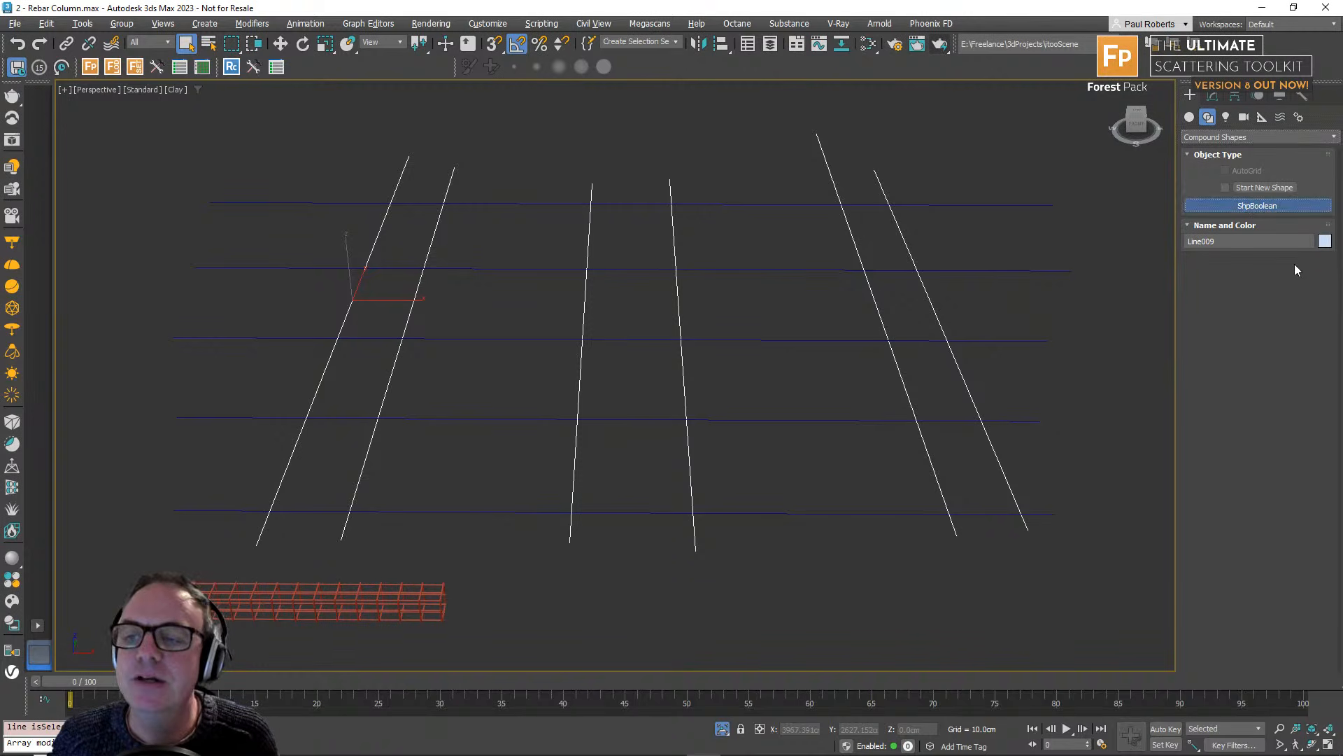
{"action": "scroll", "coordinate": [1182, 562], "scroll_direction": "down", "scroll_amount": 5}
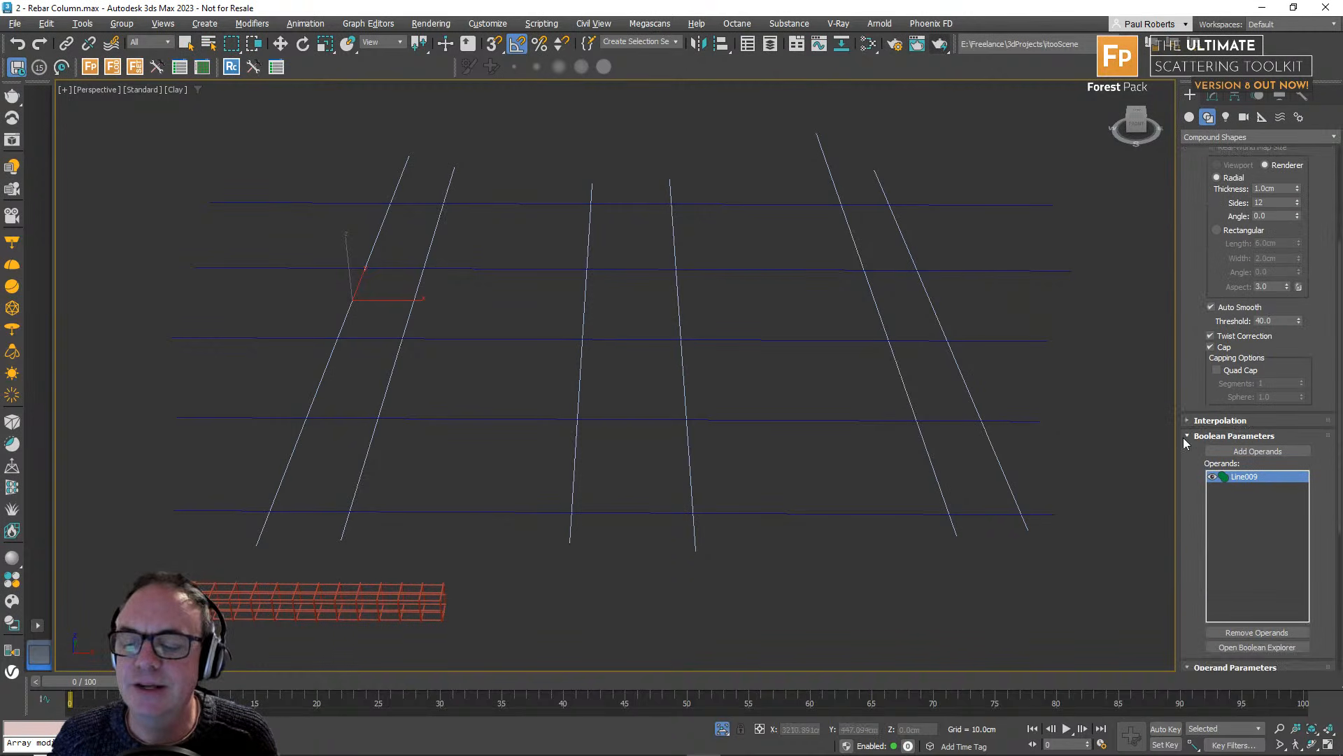
{"action": "left_click", "coordinate": [1221, 451]}
{"action": "left_click", "coordinate": [879, 424]}
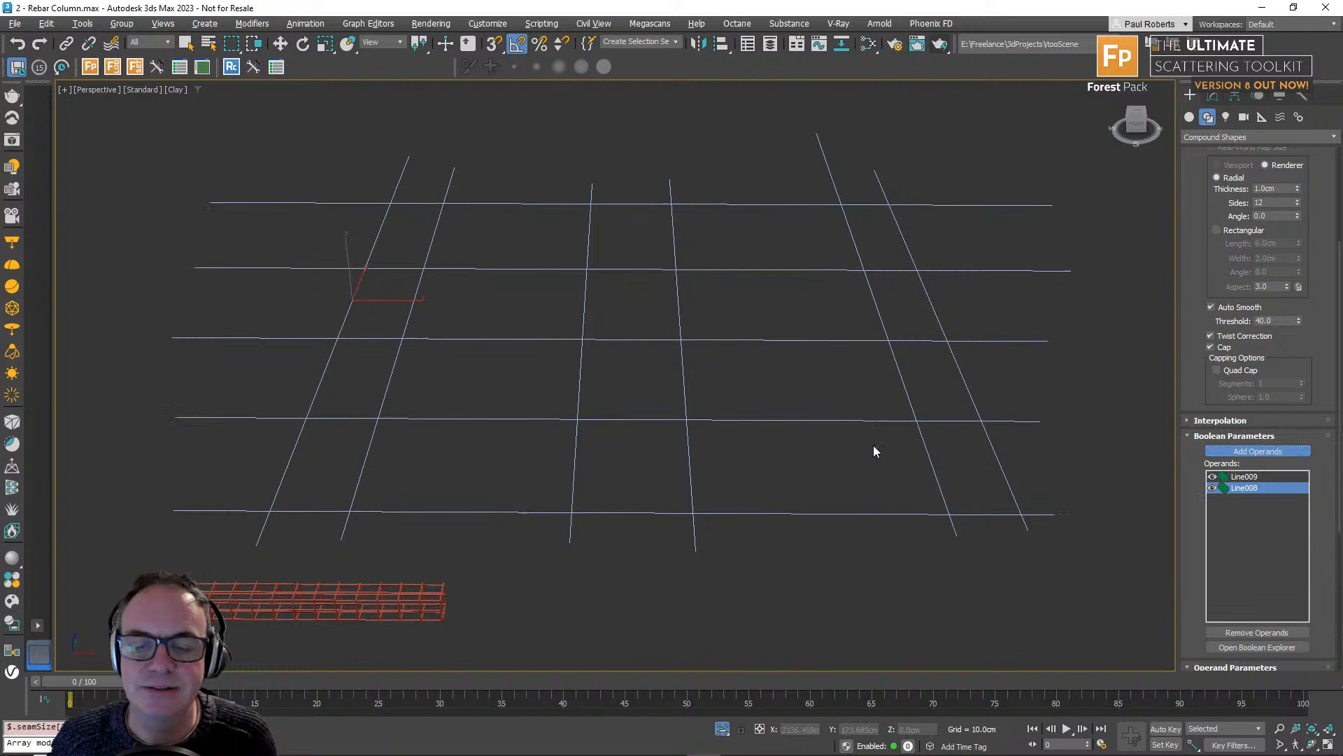
{"action": "key", "text": "w"}
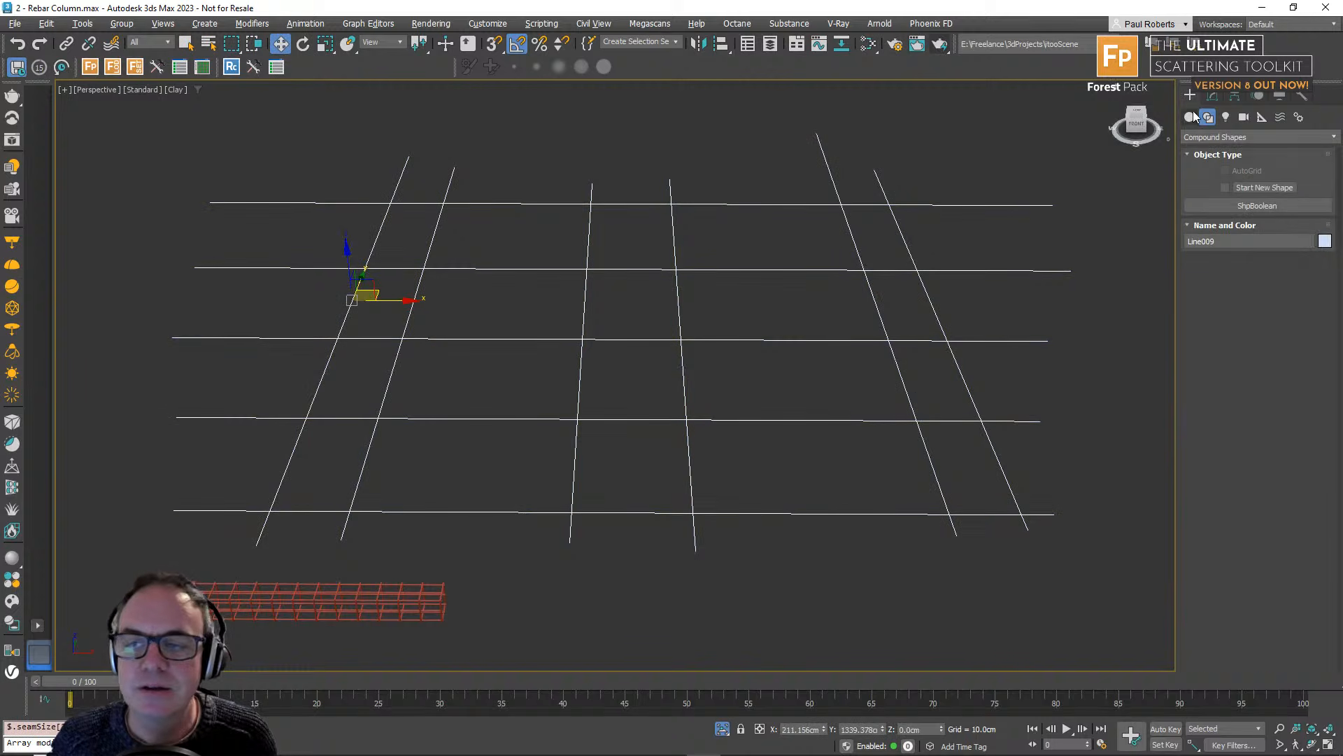
Add an Edit Spline modifier on top of the combined boolean shape.
{"action": "left_click", "coordinate": [1213, 96]}
{"action": "left_click", "coordinate": [1248, 134]}
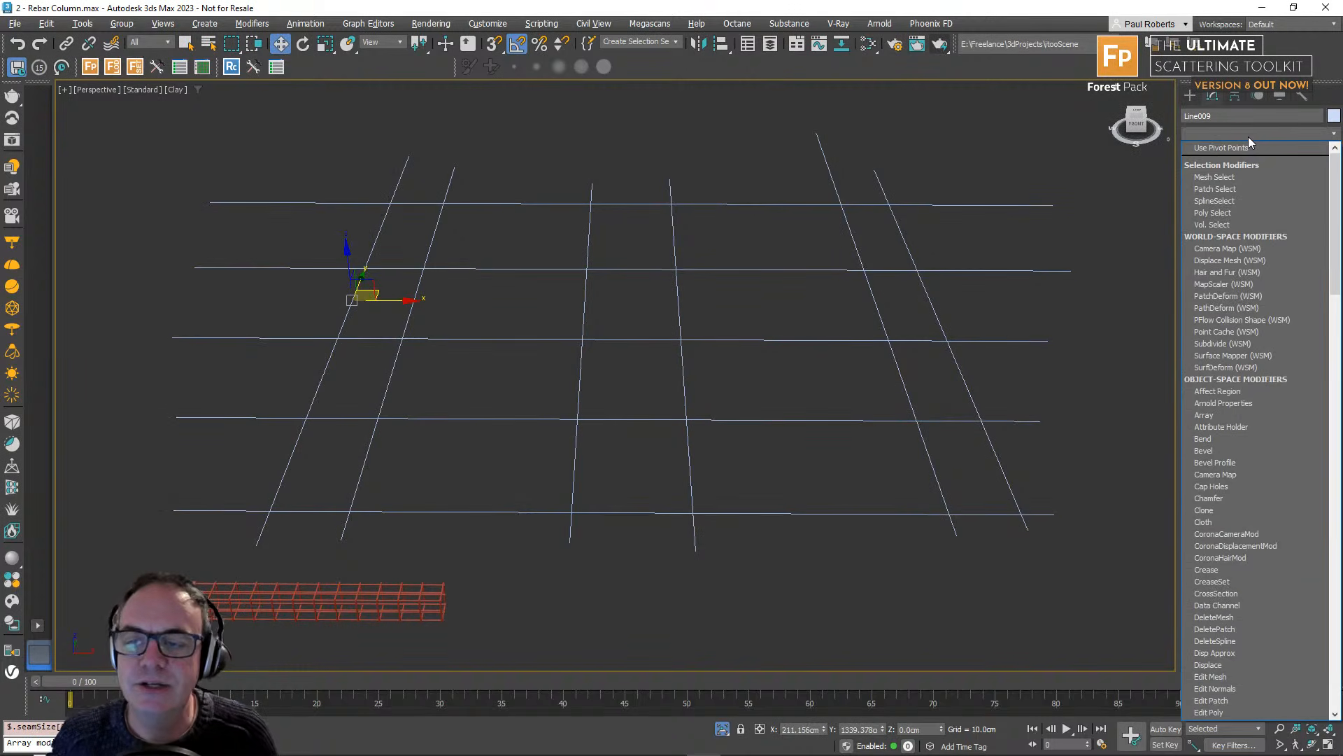
{"action": "key", "text": "e"}
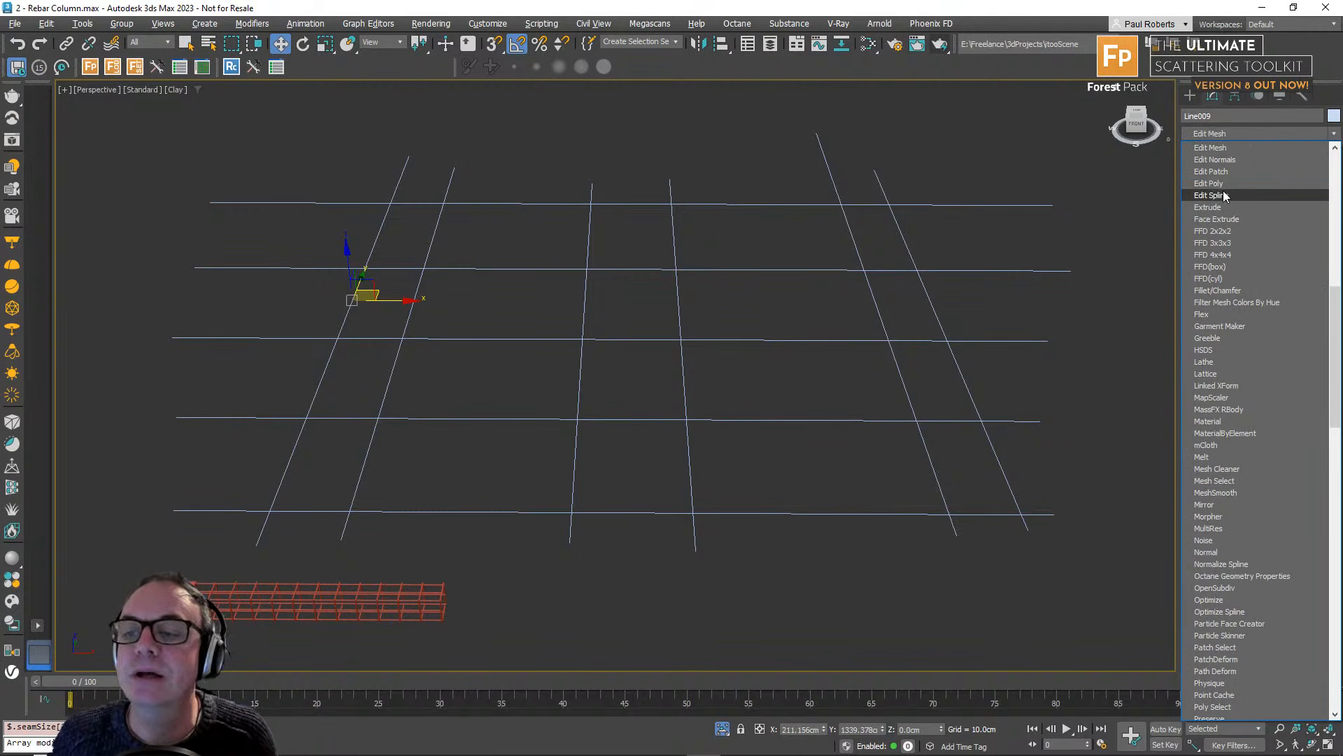
{"action": "left_click", "coordinate": [1223, 195]}
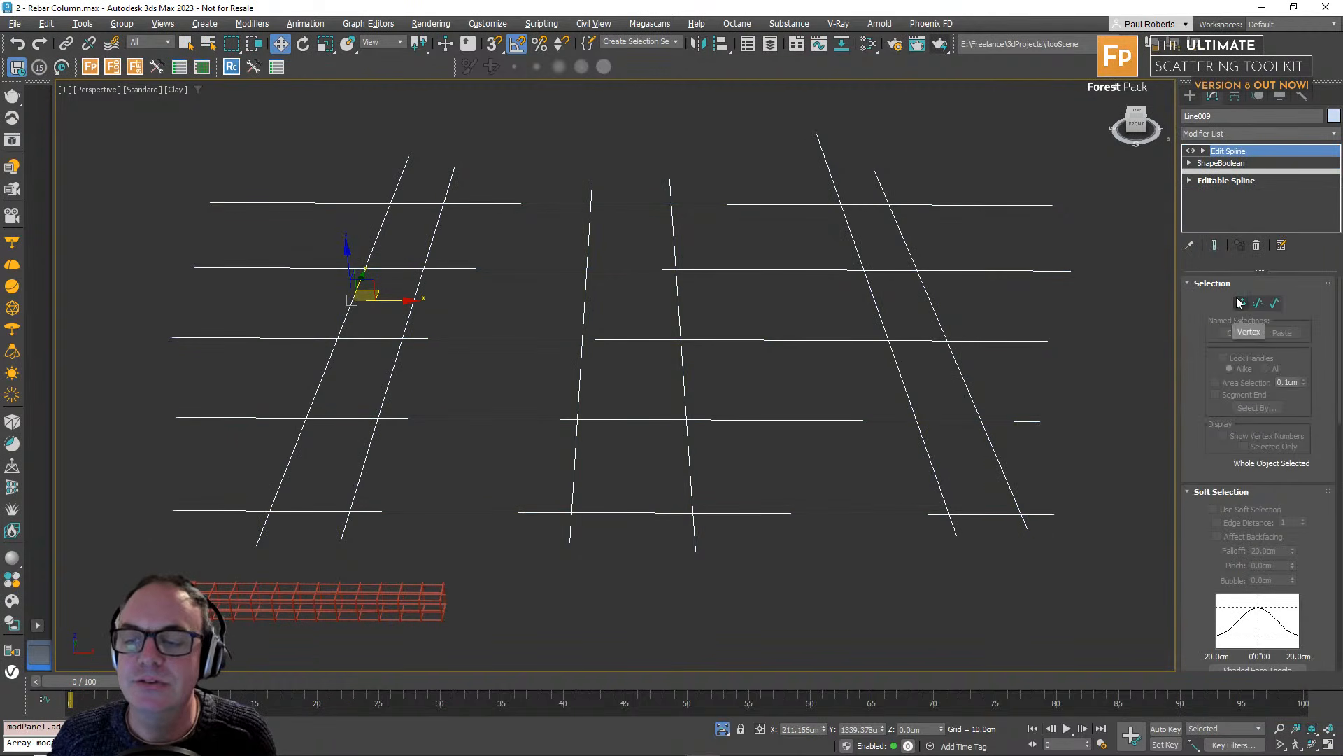
At vertex level of Edit Spline, pull apart the two coincident vertices where the second lengthwise line meets the fourth crossing line.
{"action": "left_click", "coordinate": [1241, 303]}
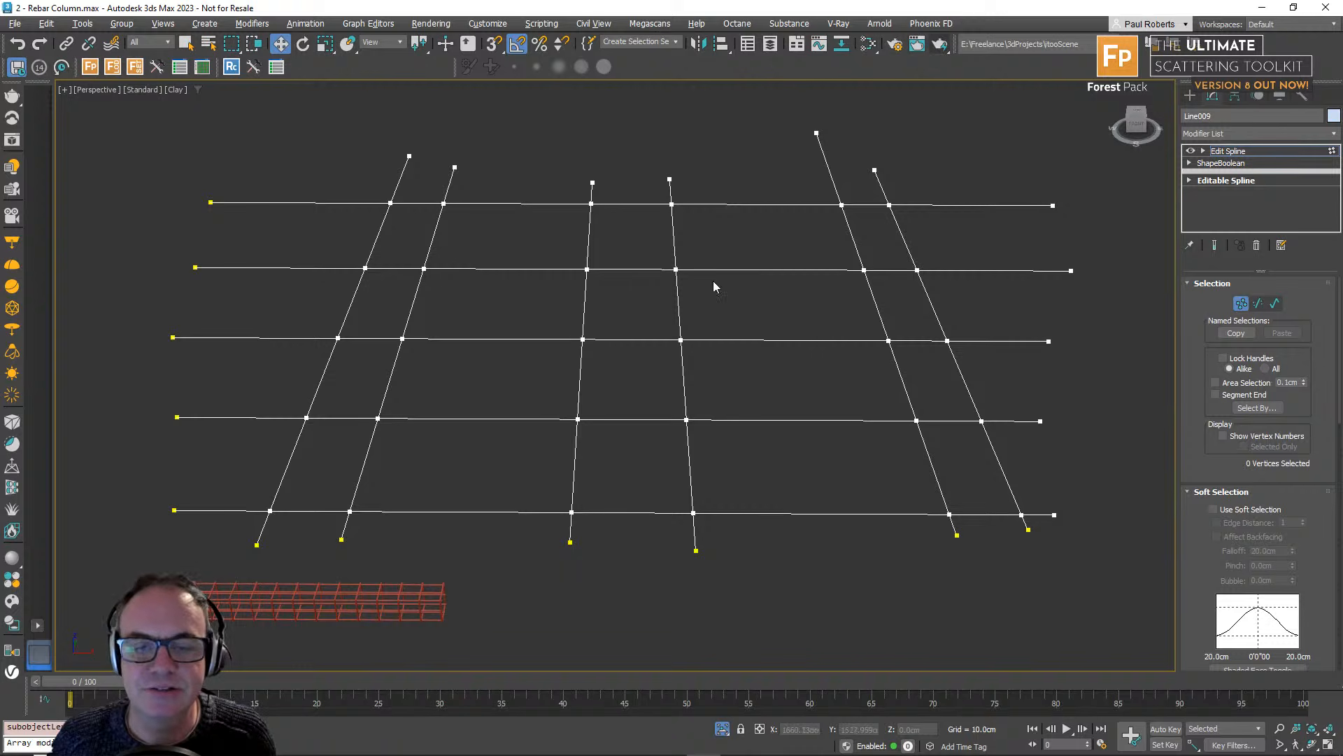
{"action": "left_click", "coordinate": [676, 268]}
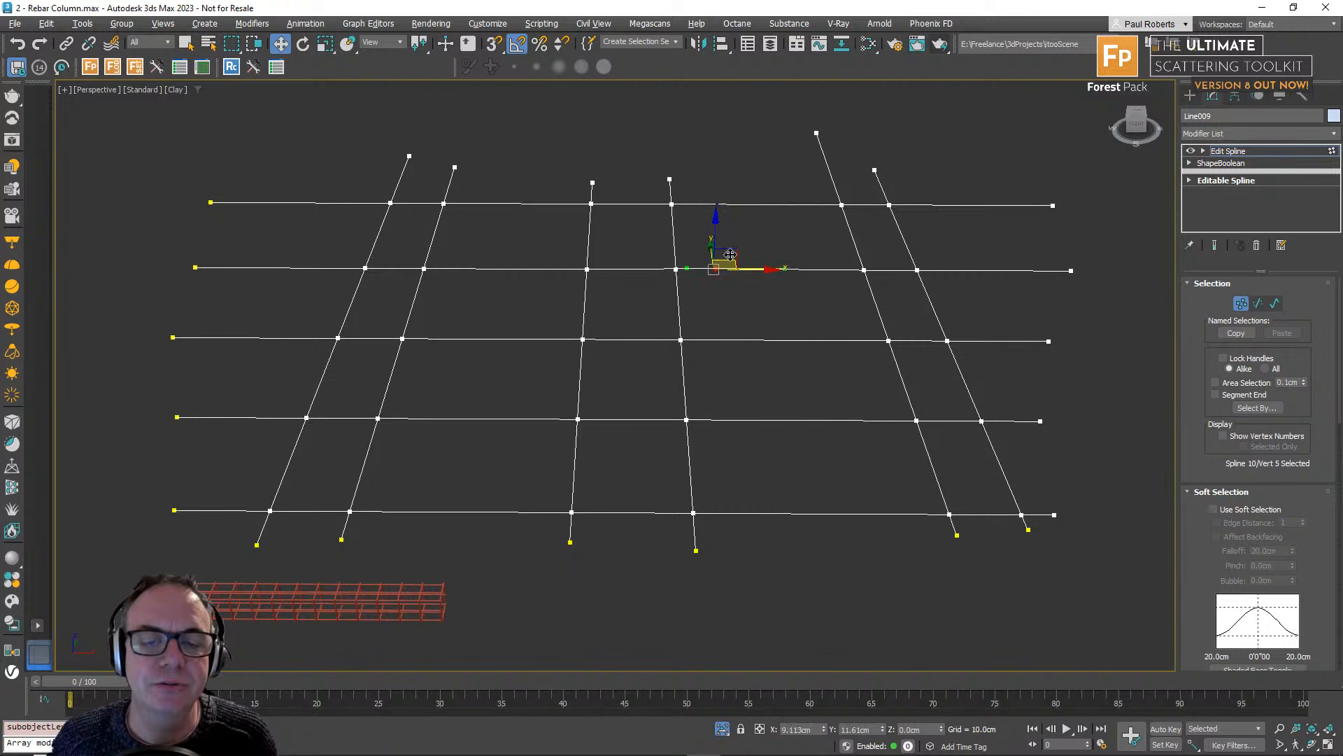
{"action": "left_click_drag", "start_coordinate": [726, 263], "coordinate": [697, 282]}
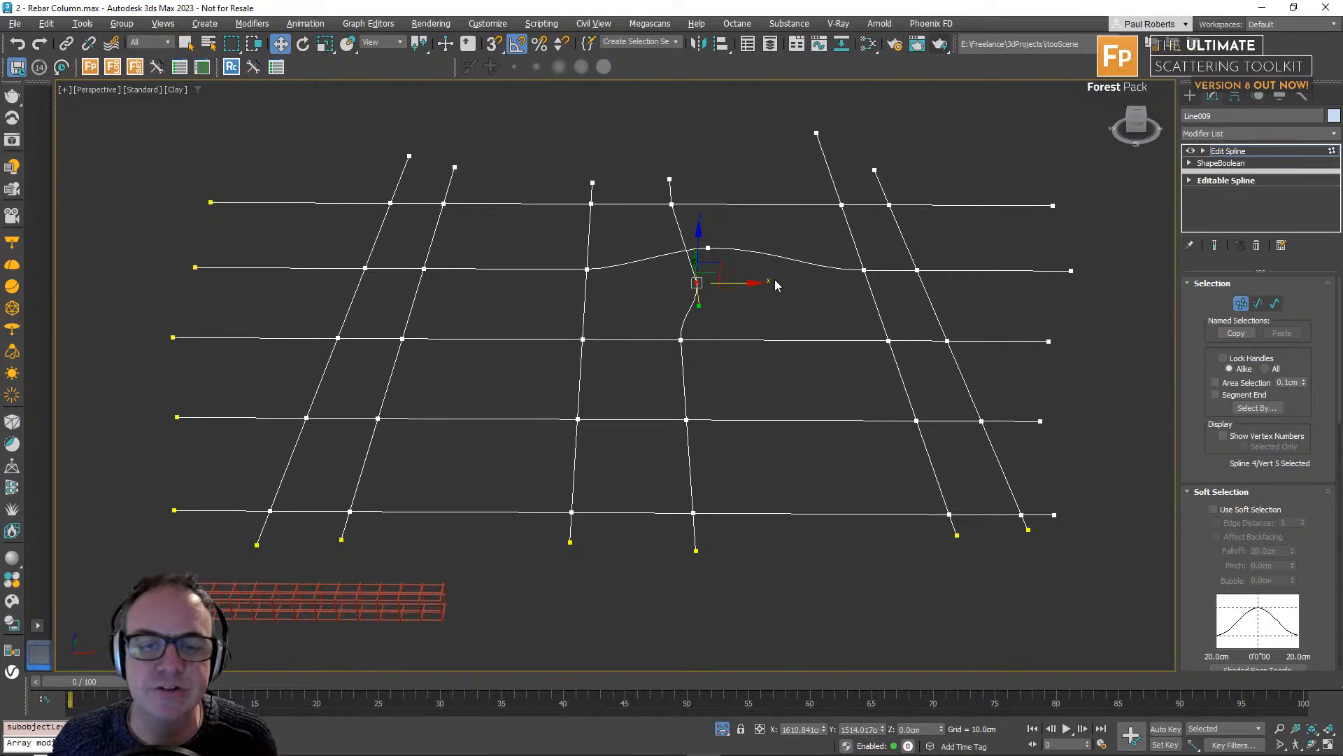
Check the moved crossing-line vertex's type and remove the Edit Spline modifier from the stack.
{"action": "right_click", "coordinate": [695, 287]}
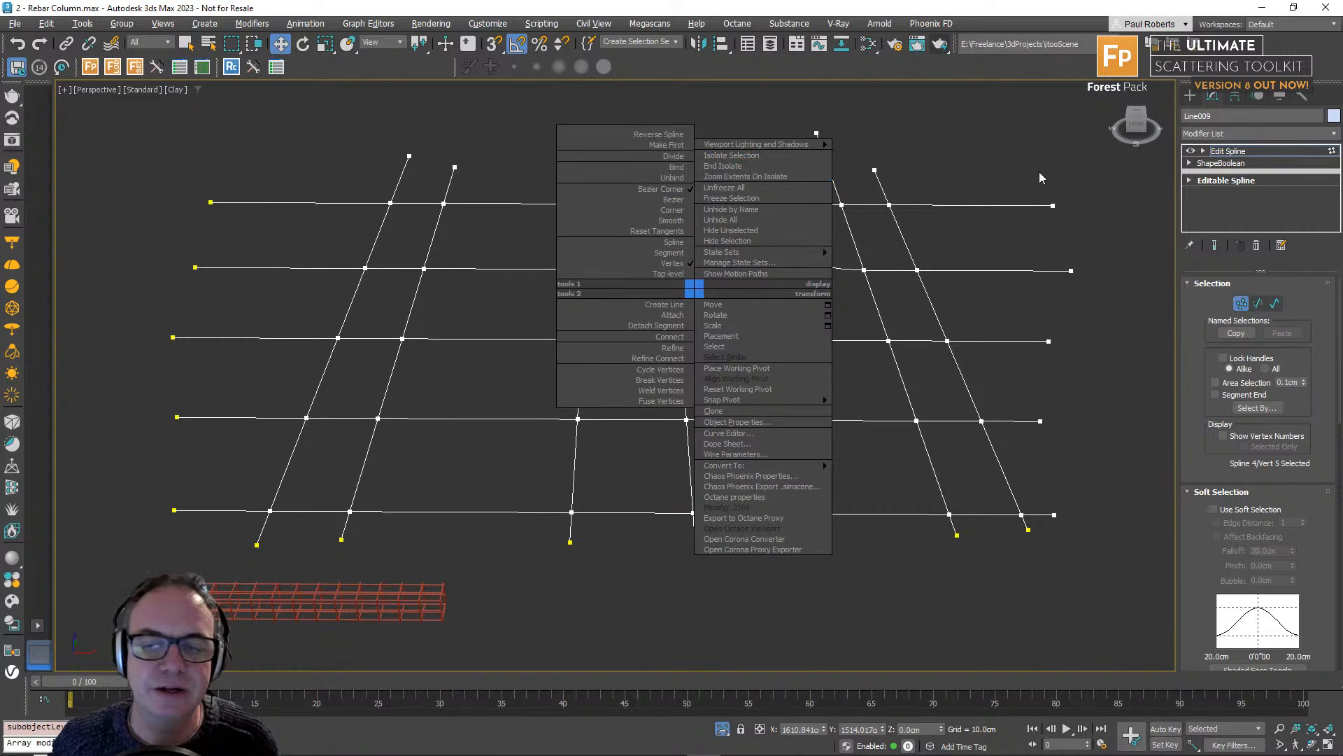
{"action": "left_click", "coordinate": [1257, 246]}
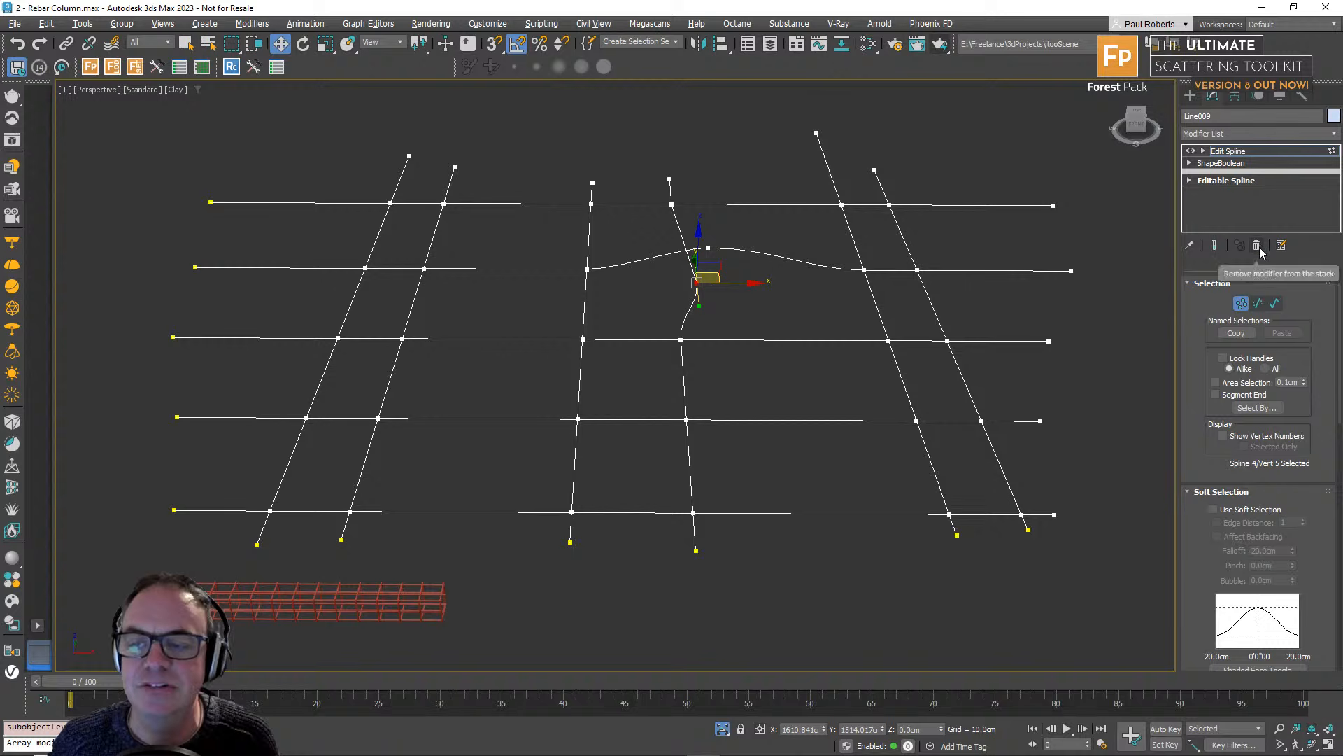
{"action": "left_click", "coordinate": [1259, 246]}
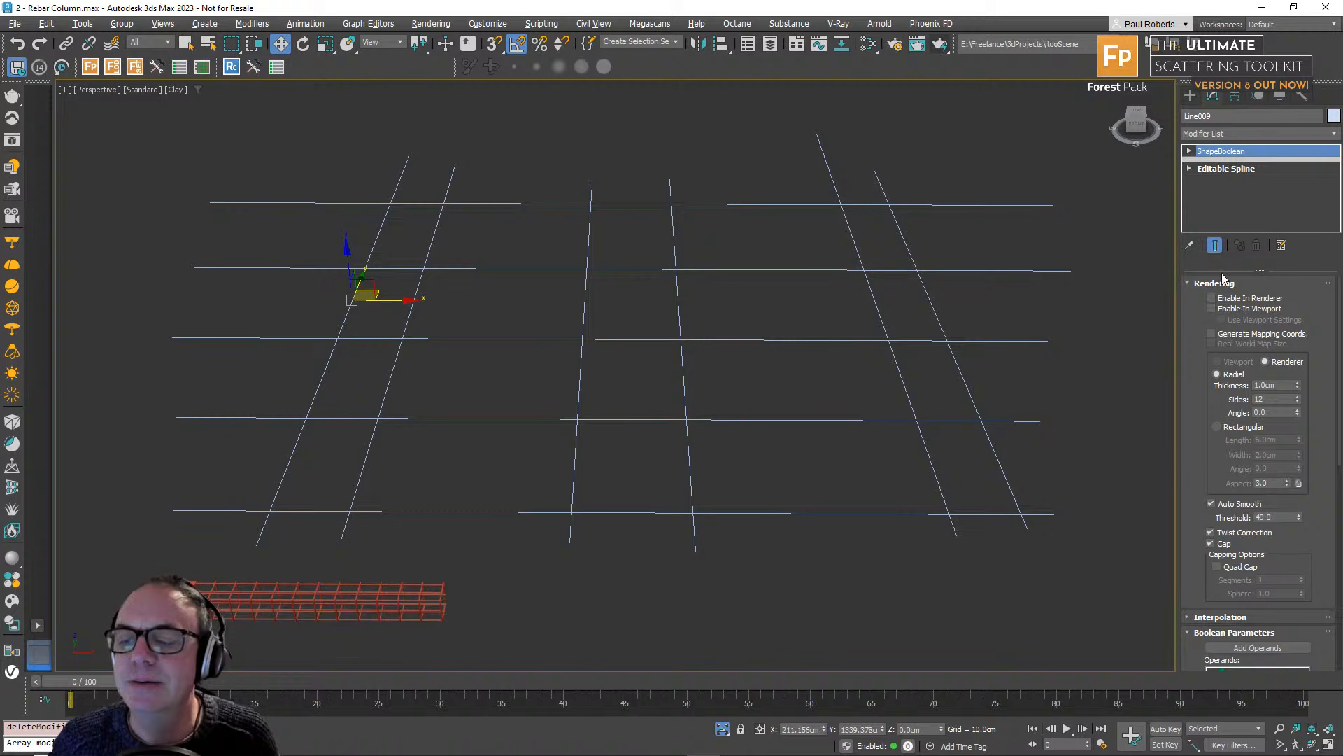
Access the operands of ShapeBoolean, pick operand Line008 and expose its Editable Spline sub-object levels.
{"action": "left_click", "coordinate": [1191, 151]}
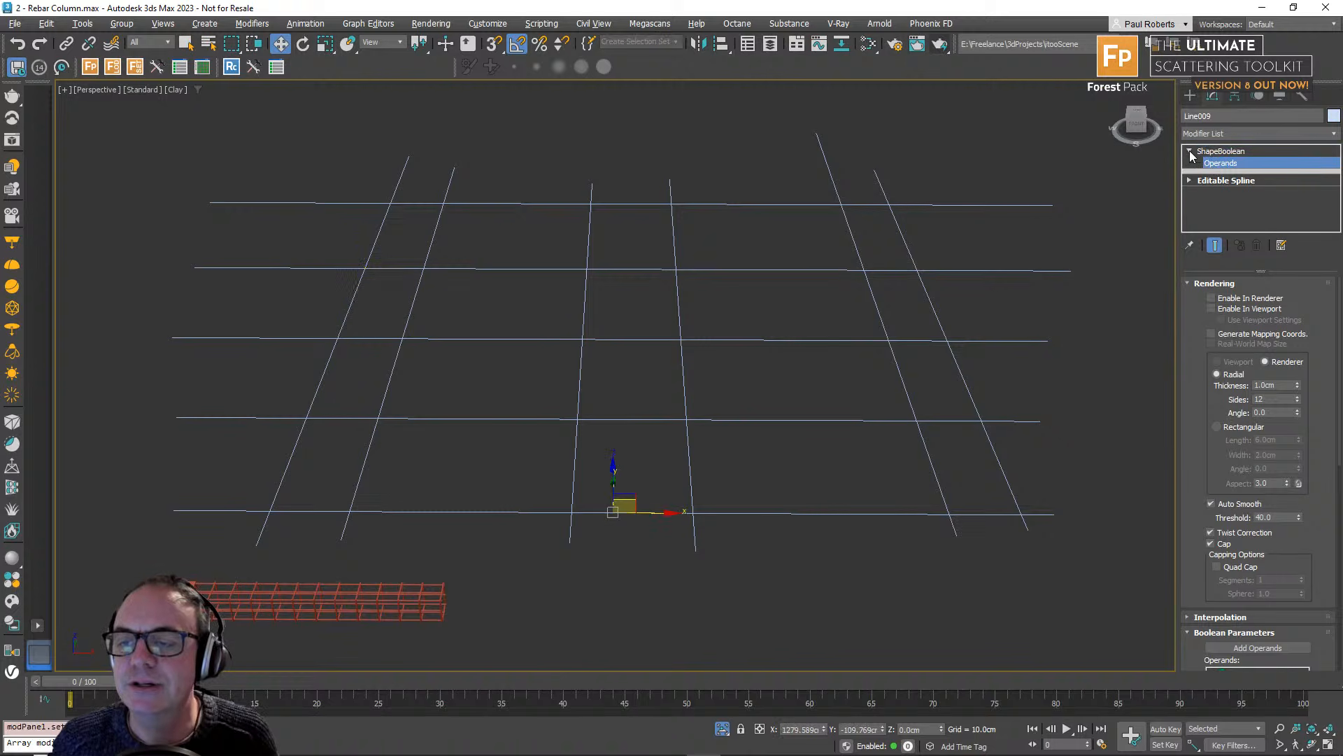
{"action": "scroll", "coordinate": [1215, 424], "scroll_direction": "down", "scroll_amount": 3}
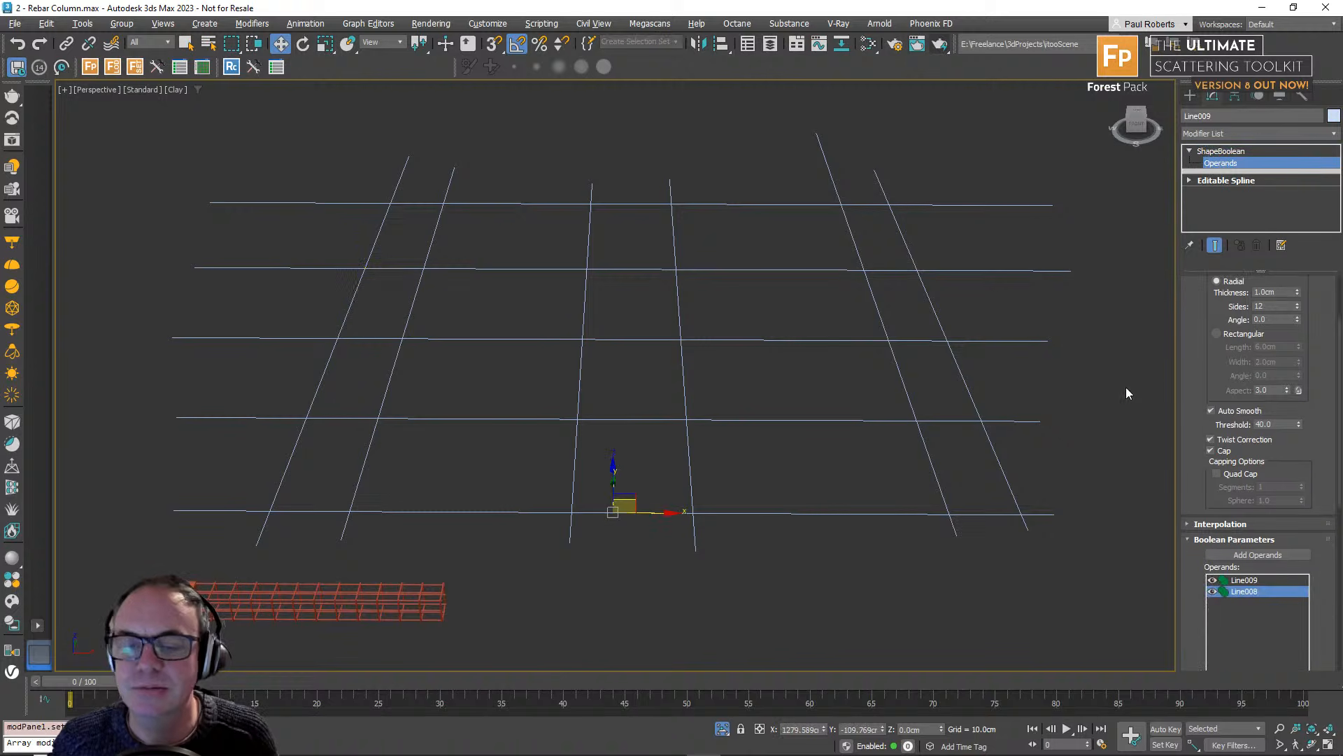
{"action": "scroll", "coordinate": [1247, 431], "scroll_direction": "down", "scroll_amount": 5}
{"action": "left_click", "coordinate": [1244, 405]}
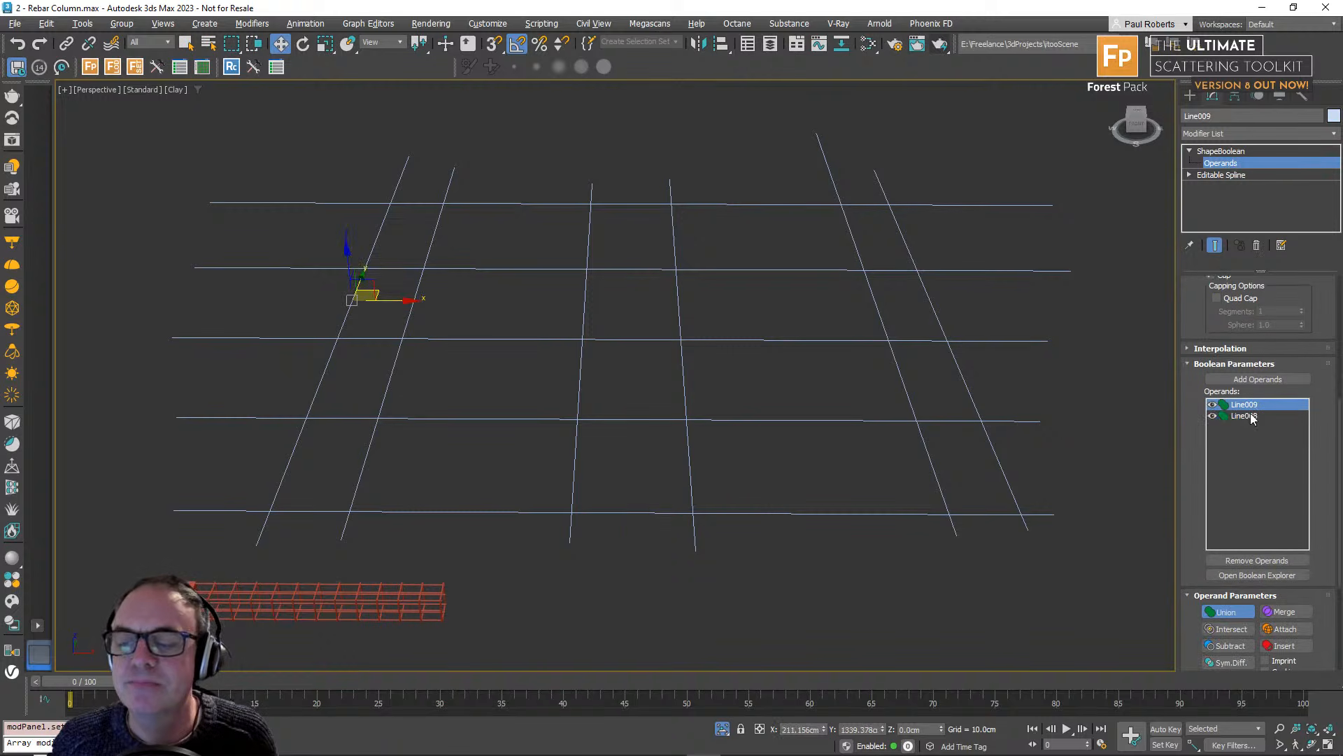
{"action": "left_click", "coordinate": [1245, 417]}
{"action": "left_click", "coordinate": [1189, 180]}
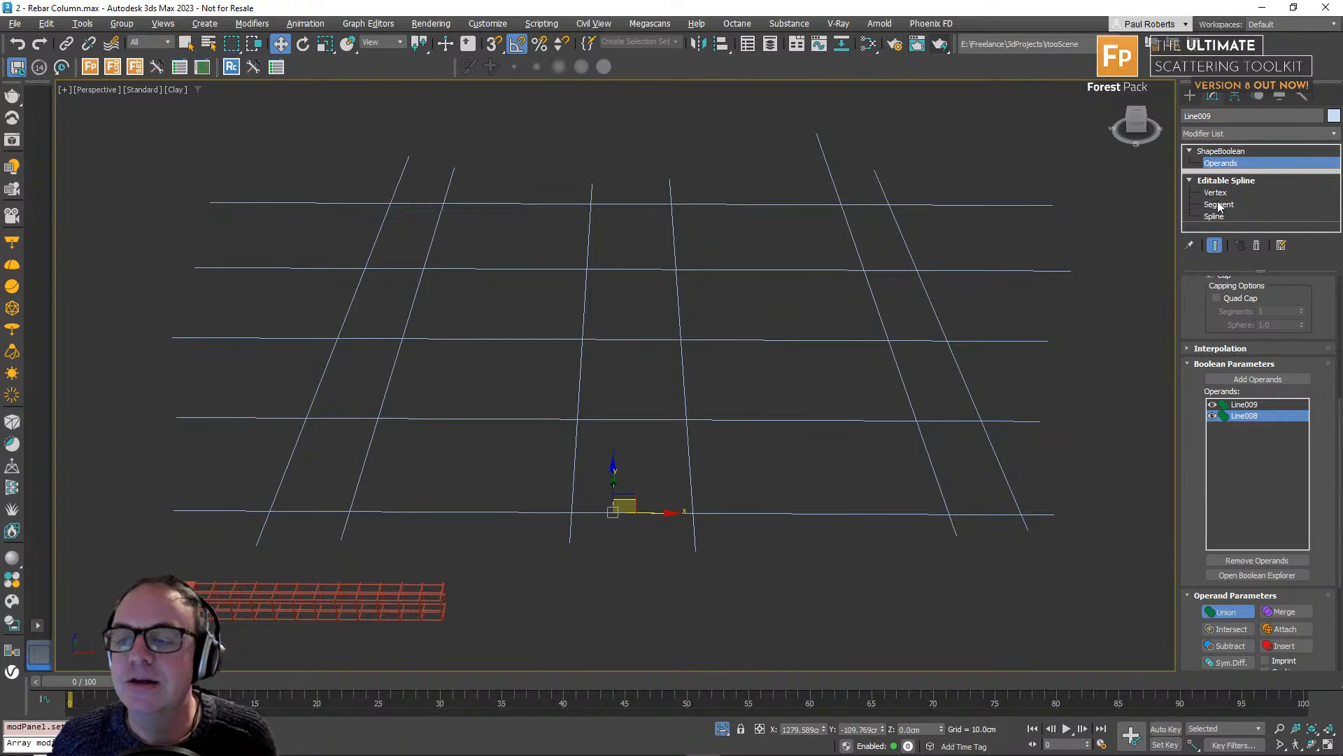
{"action": "left_click", "coordinate": [1218, 205]}
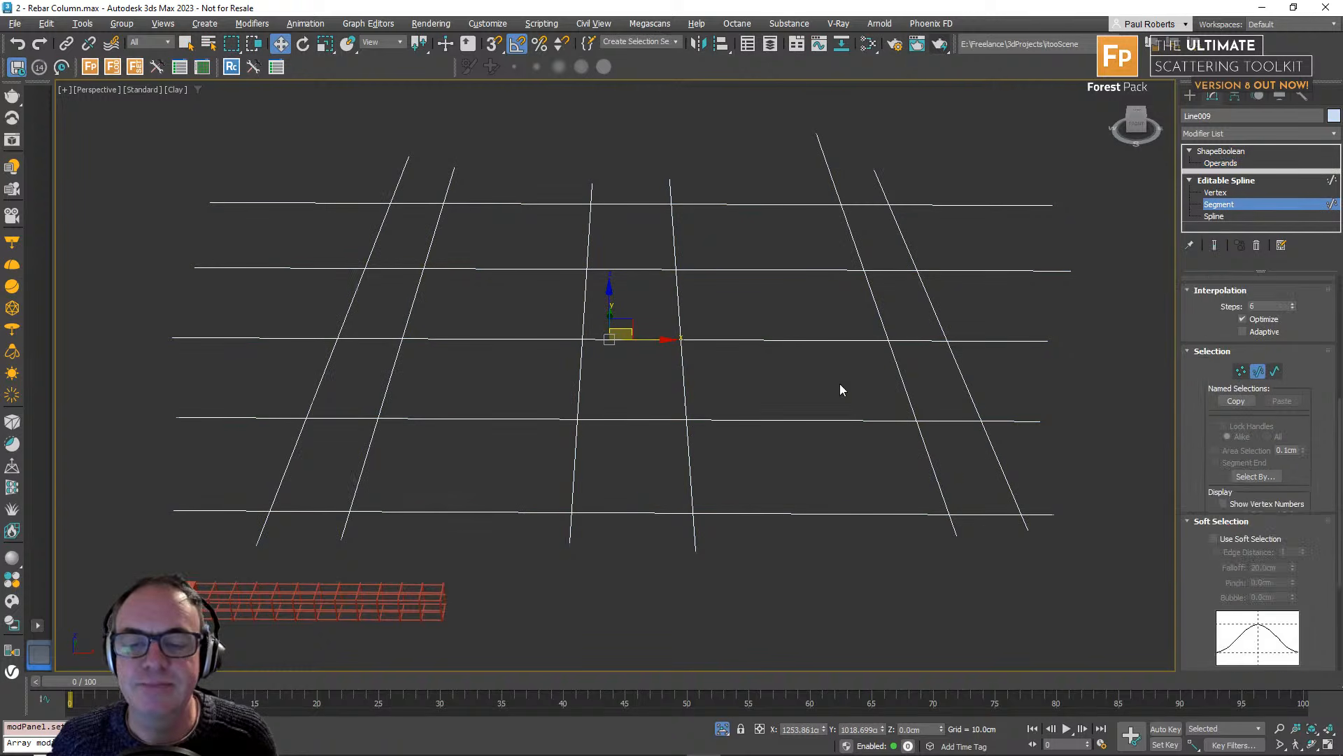
{"action": "left_click_drag", "start_coordinate": [759, 221], "coordinate": [761, 224]}
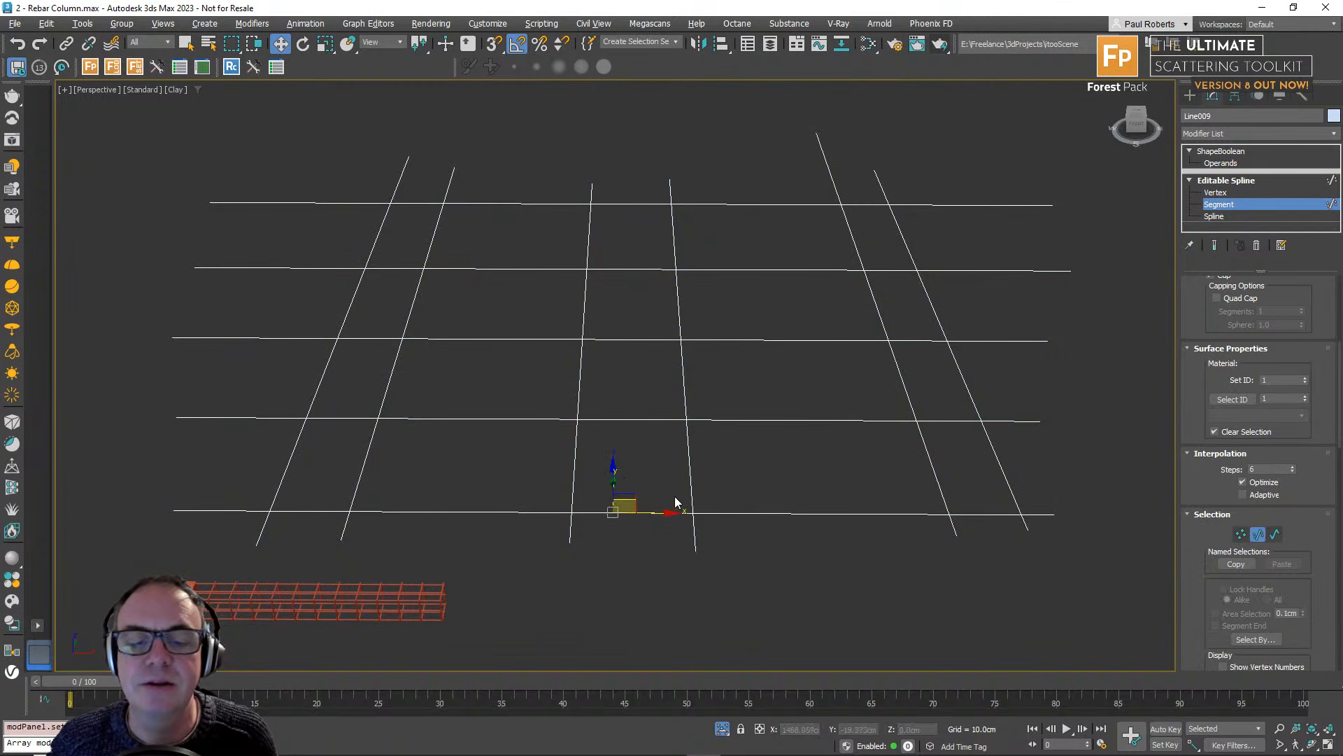
{"action": "left_click_drag", "start_coordinate": [665, 515], "coordinate": [671, 517]}
{"action": "key", "text": "ctrl+z"}
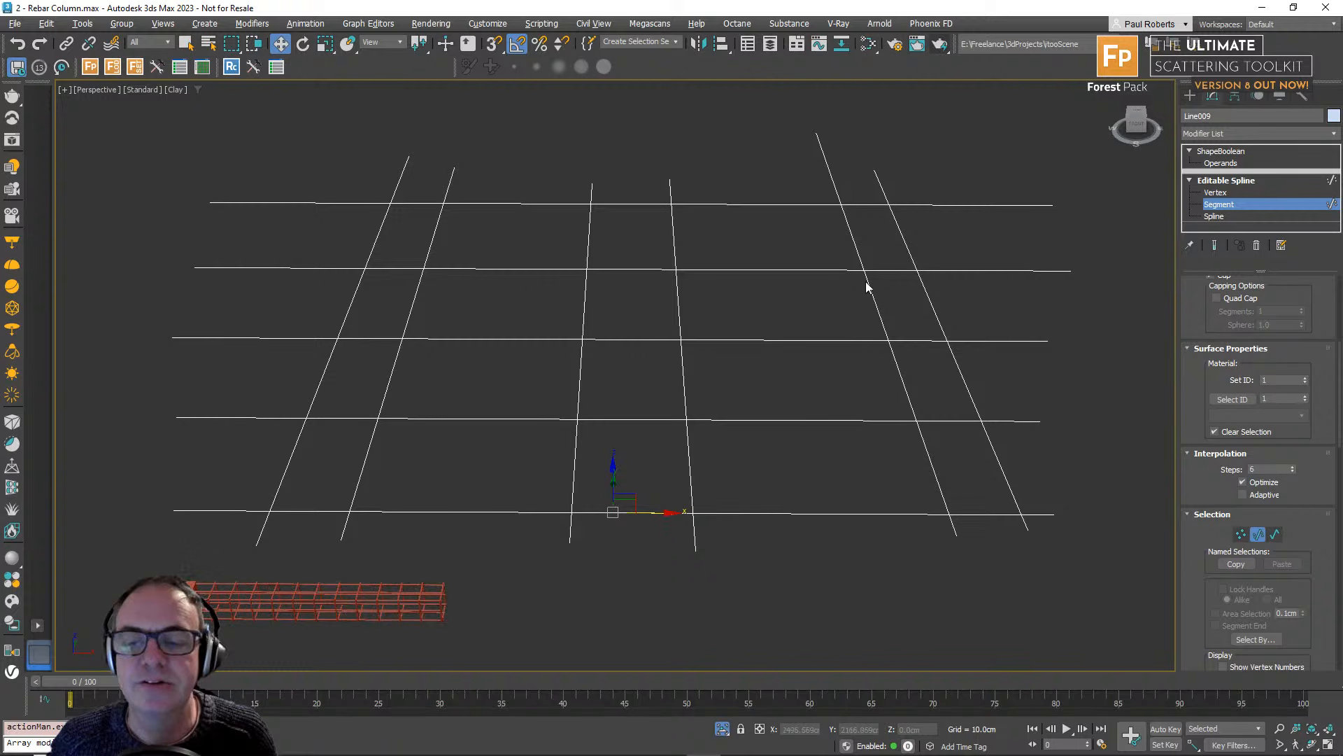
Convert the vertices at both ends of the five lengthwise lines in operand Line008 to Corner.
{"action": "left_click", "coordinate": [1217, 192]}
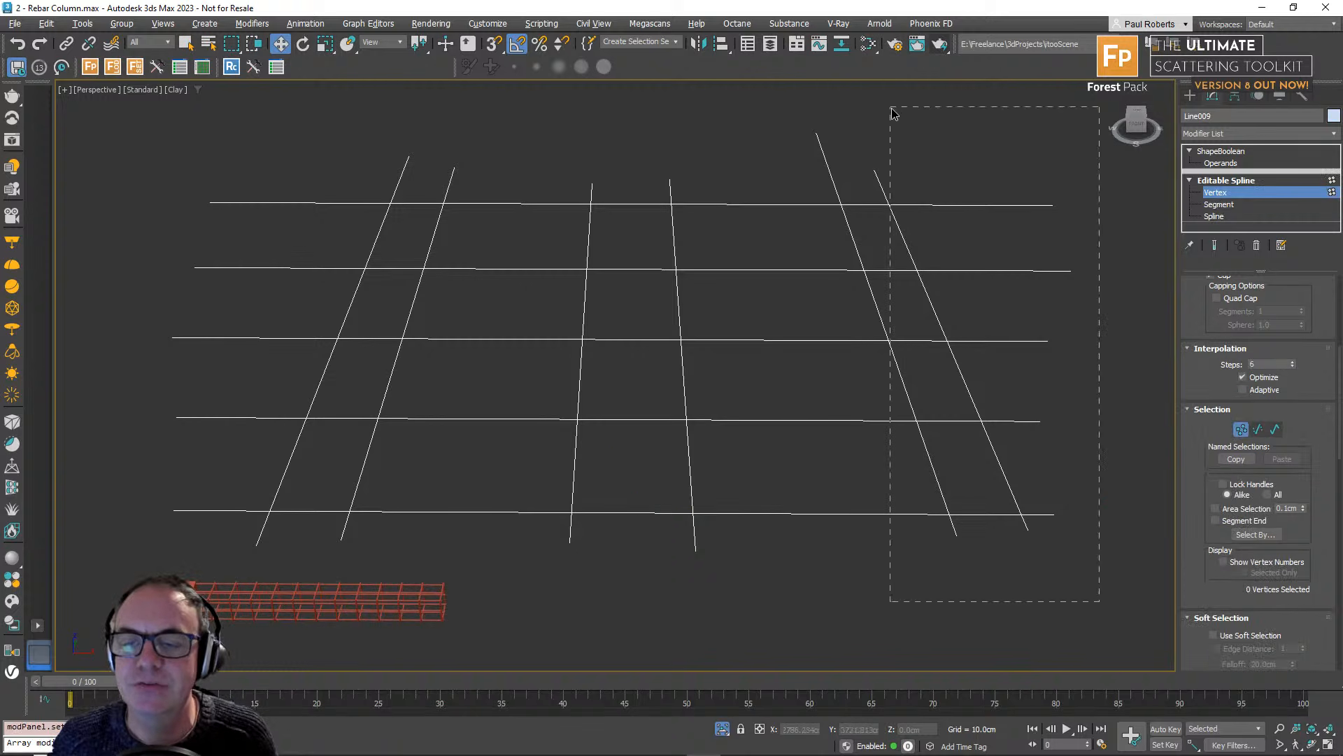
{"action": "left_click_drag", "start_coordinate": [893, 112], "coordinate": [893, 113]}
{"action": "right_click", "coordinate": [996, 442]}
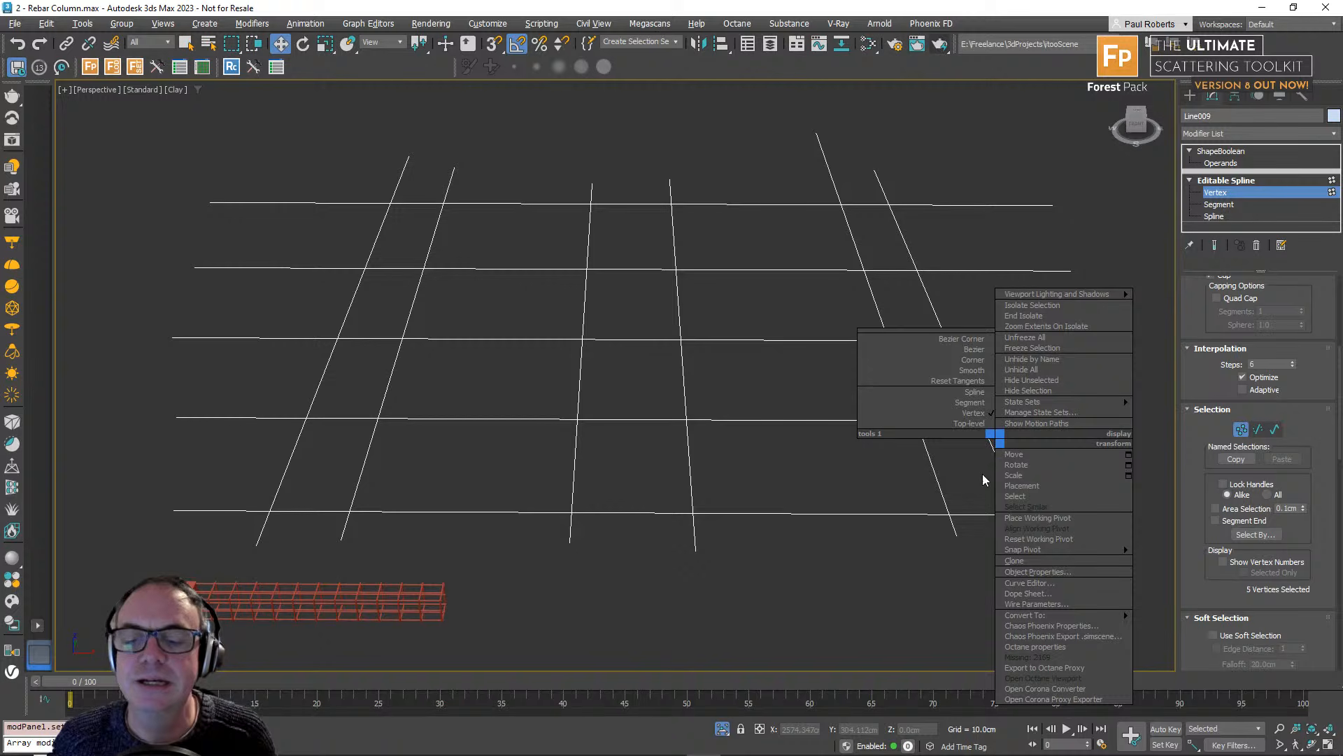
{"action": "left_click", "coordinate": [970, 348]}
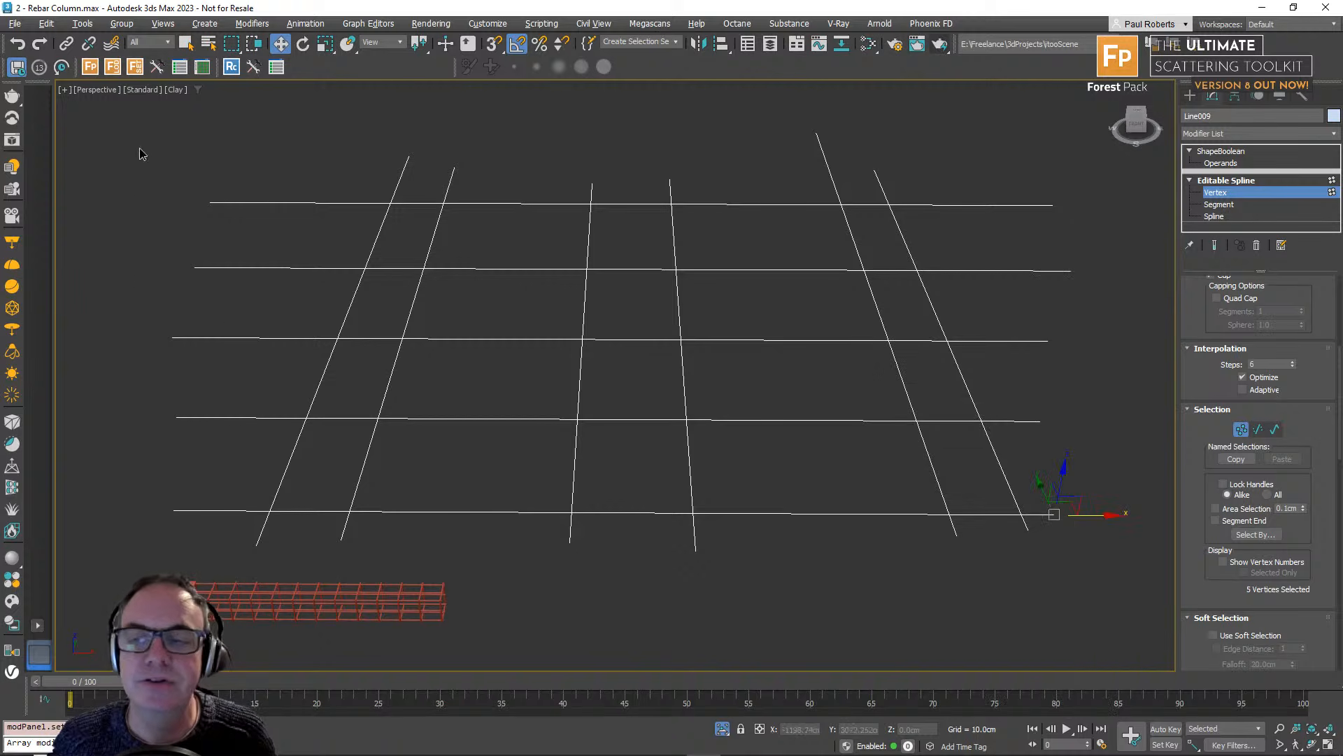
{"action": "left_click_drag", "start_coordinate": [140, 154], "coordinate": [302, 564]}
{"action": "right_click", "coordinate": [212, 455]}
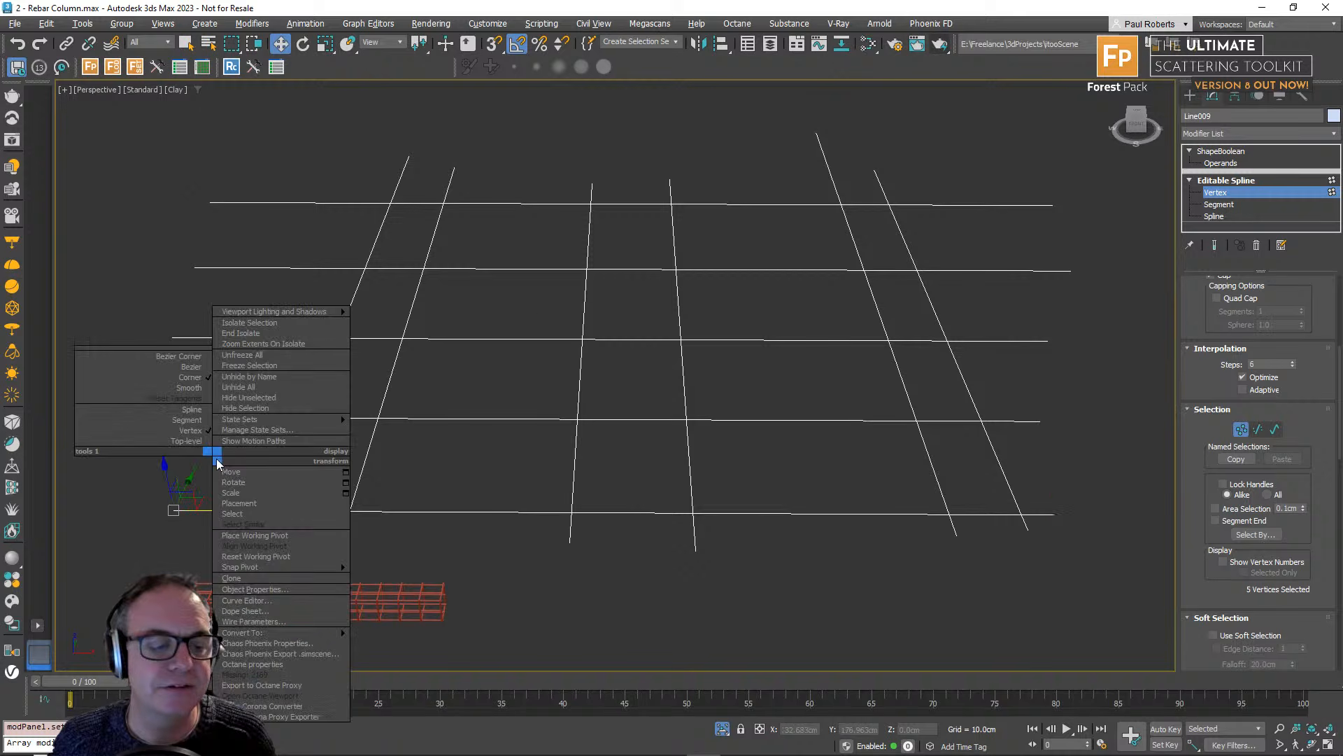
{"action": "left_click", "coordinate": [189, 388]}
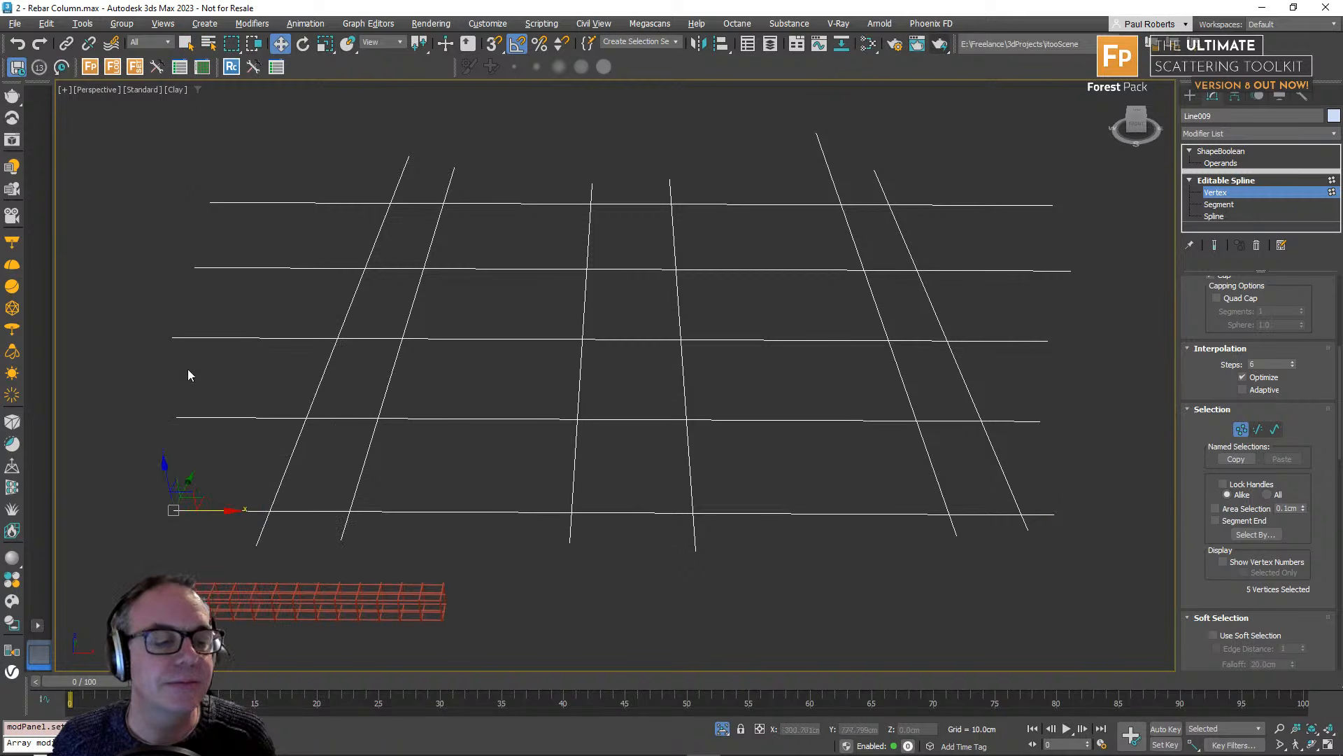
Pick operand Line009 in ShapeBoolean and convert the vertices at both ends of its six crossing lines to Corner.
{"action": "left_click", "coordinate": [1270, 192]}
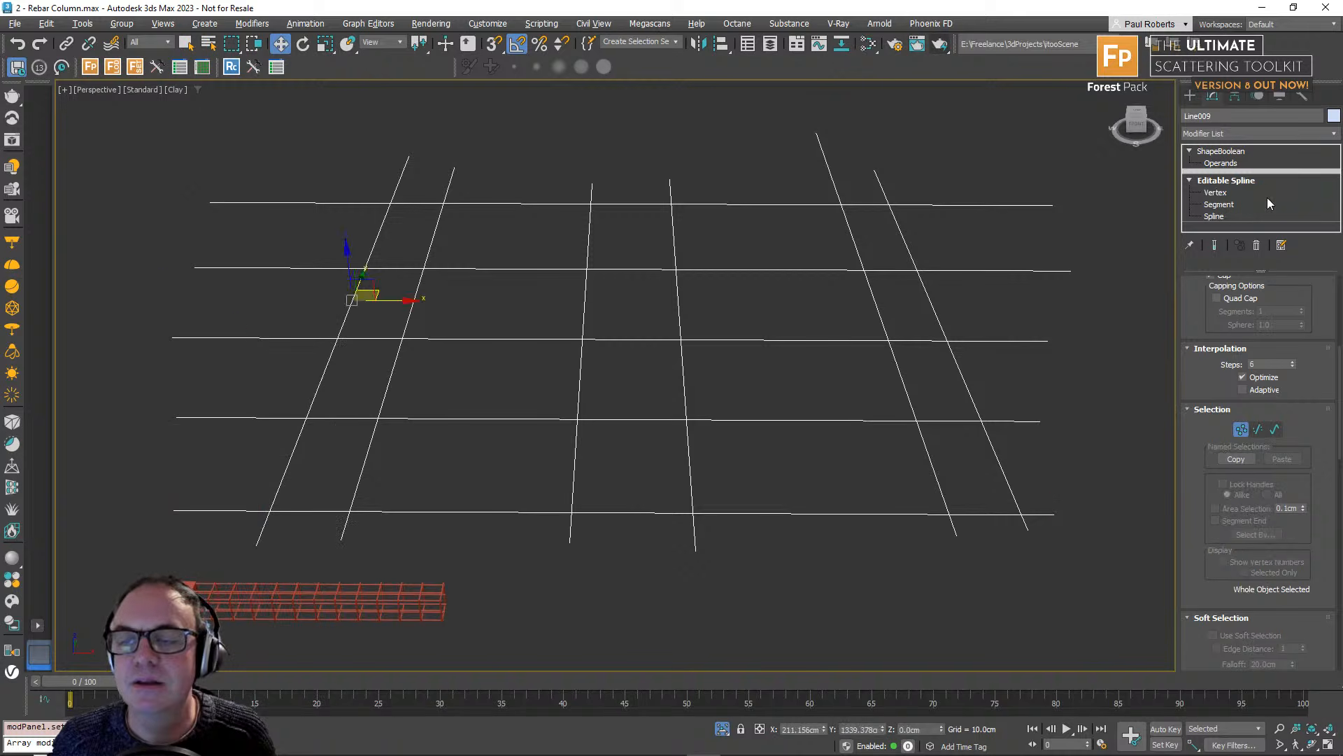
{"action": "left_click", "coordinate": [1221, 163]}
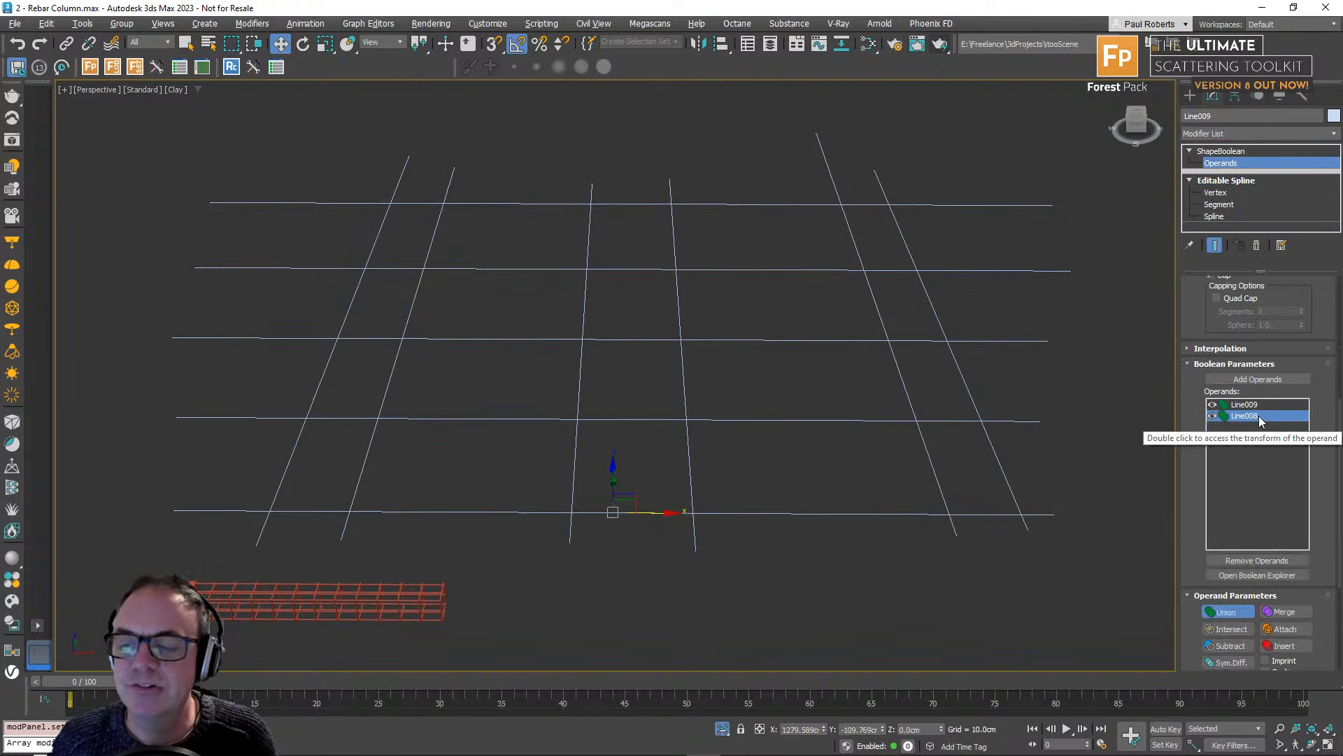
{"action": "left_click", "coordinate": [1253, 404]}
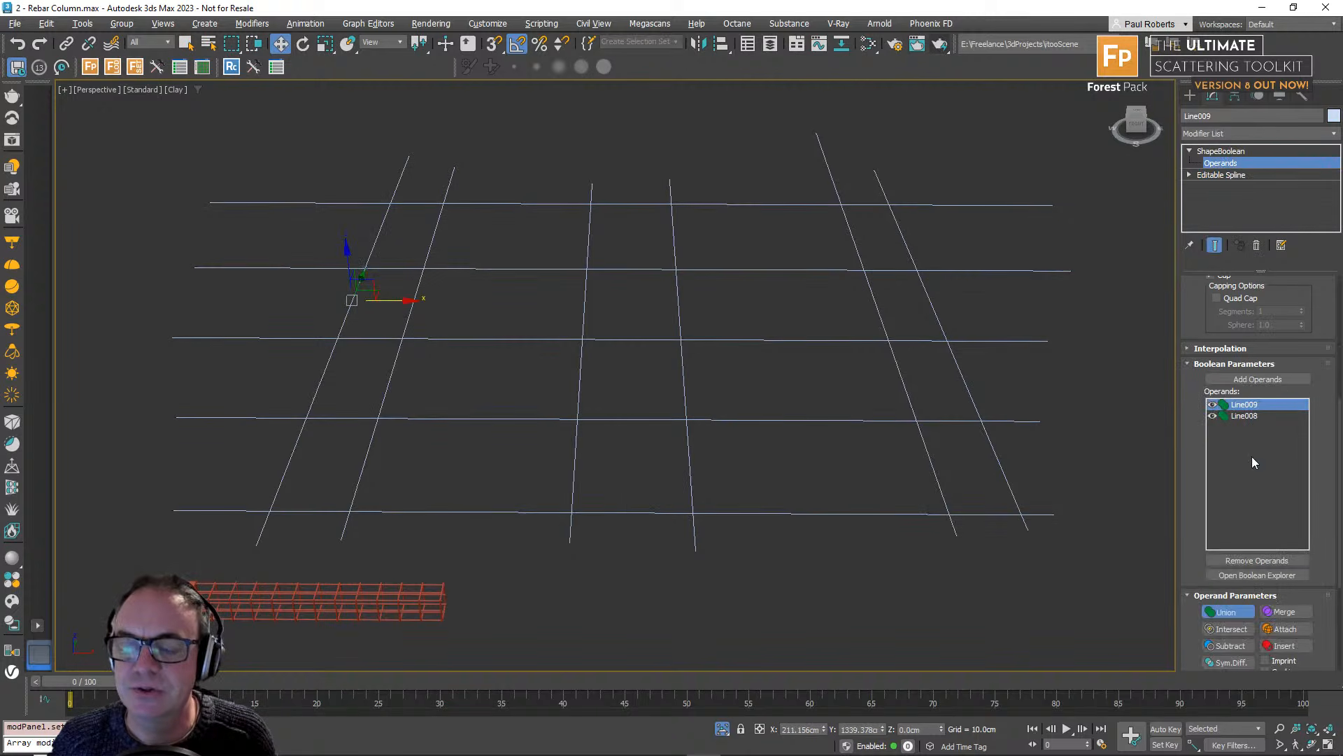
{"action": "left_click", "coordinate": [1189, 174]}
{"action": "left_click", "coordinate": [1216, 186]}
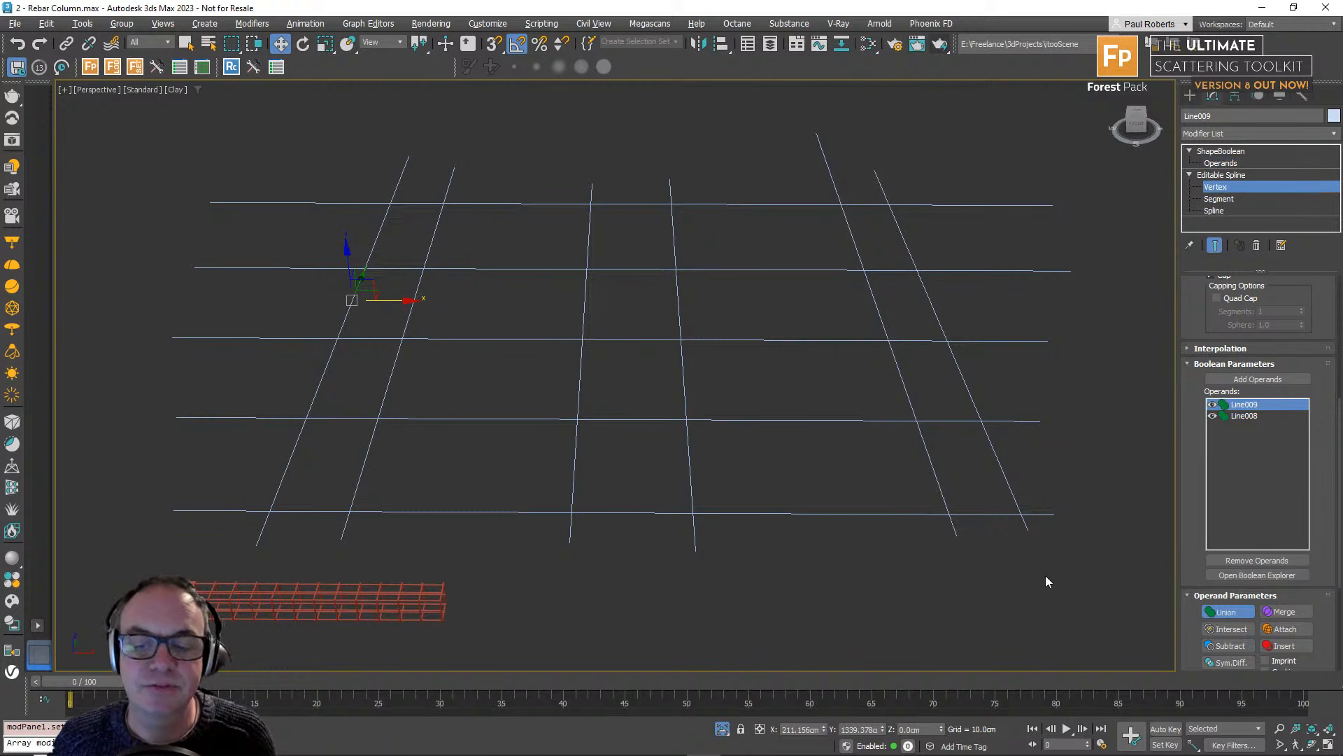
{"action": "left_click_drag", "start_coordinate": [1080, 576], "coordinate": [201, 528]}
{"action": "right_click", "coordinate": [327, 490]}
{"action": "left_click", "coordinate": [296, 413]}
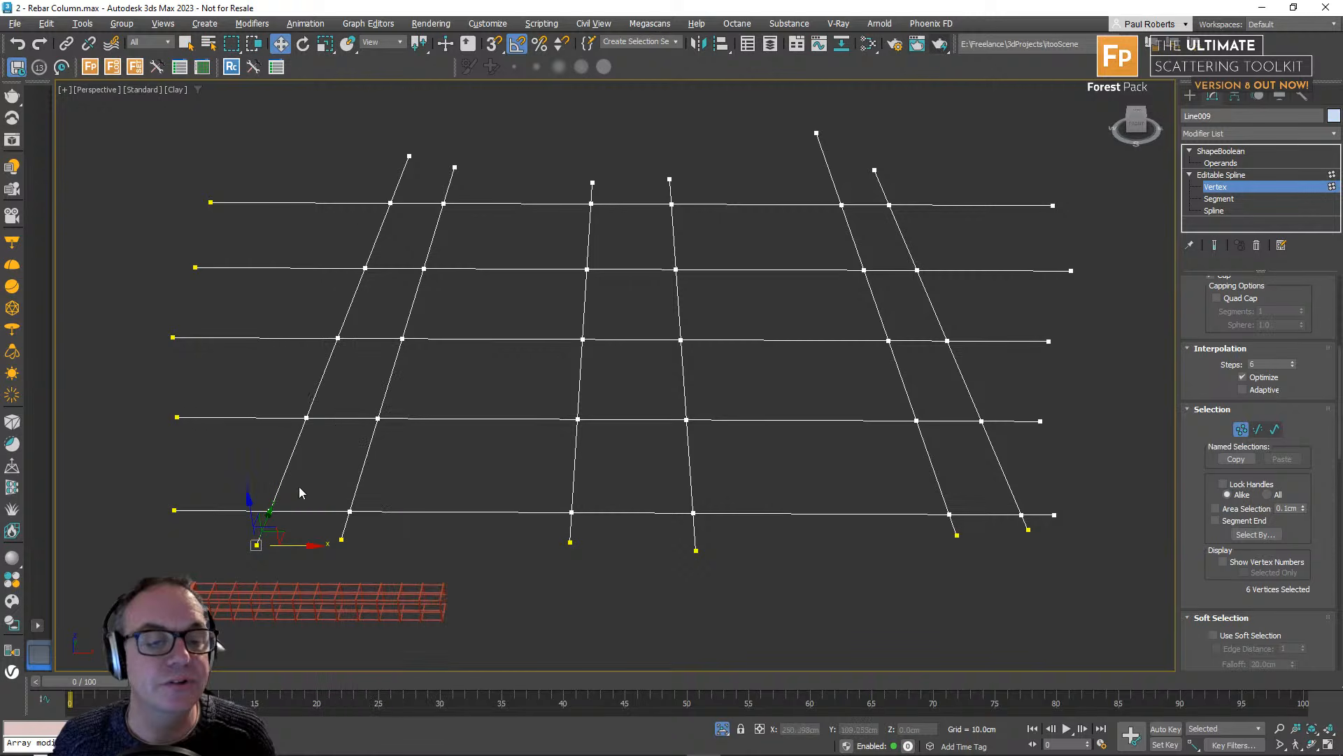
{"action": "left_click_drag", "start_coordinate": [316, 120], "coordinate": [909, 203]}
{"action": "right_click", "coordinate": [819, 186]}
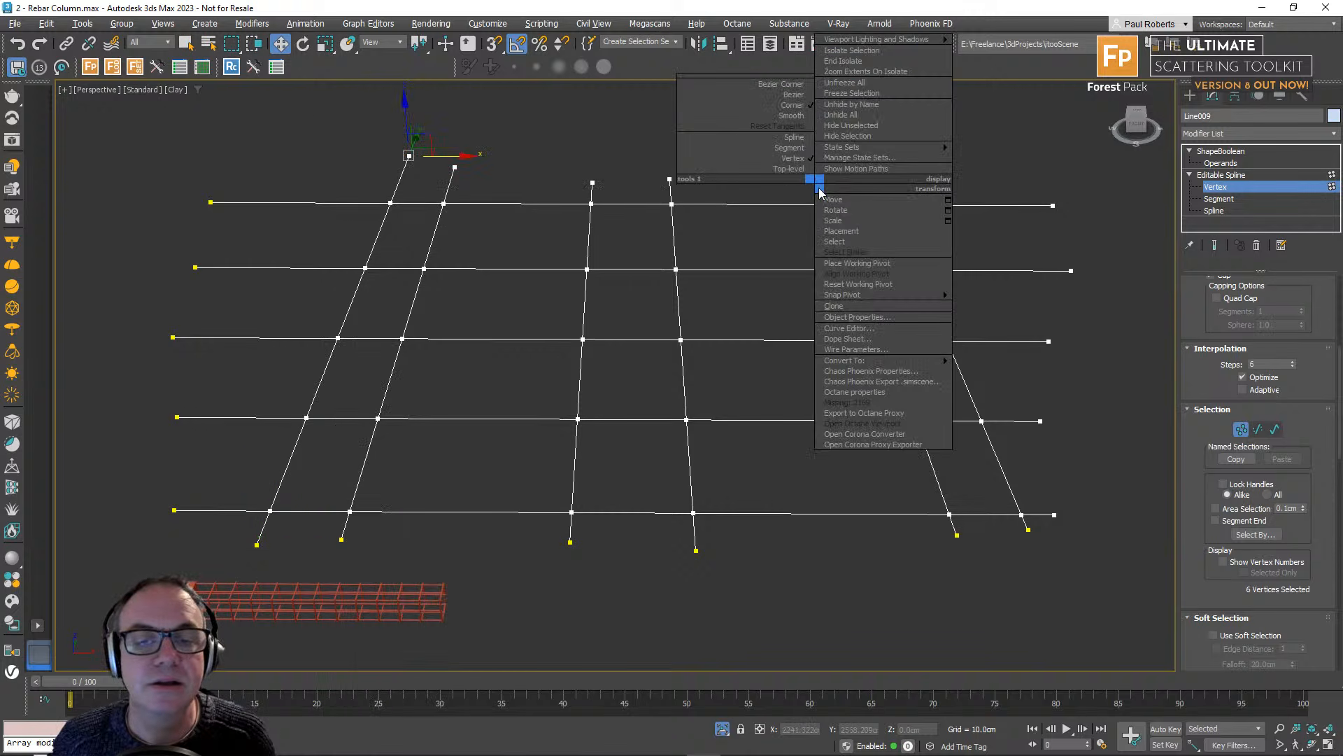
{"action": "left_click", "coordinate": [791, 108]}
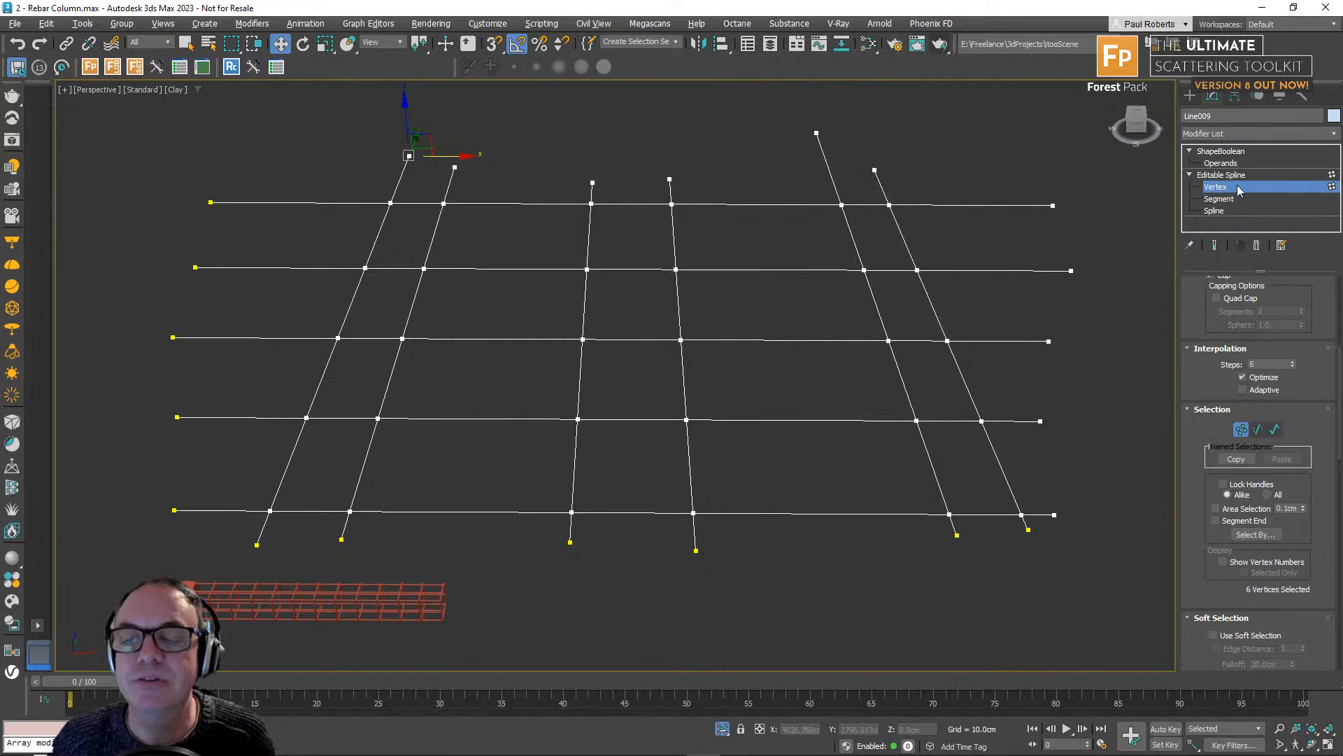
Add a new Edit Spline modifier above ShapeBoolean.
{"action": "left_click", "coordinate": [1237, 151]}
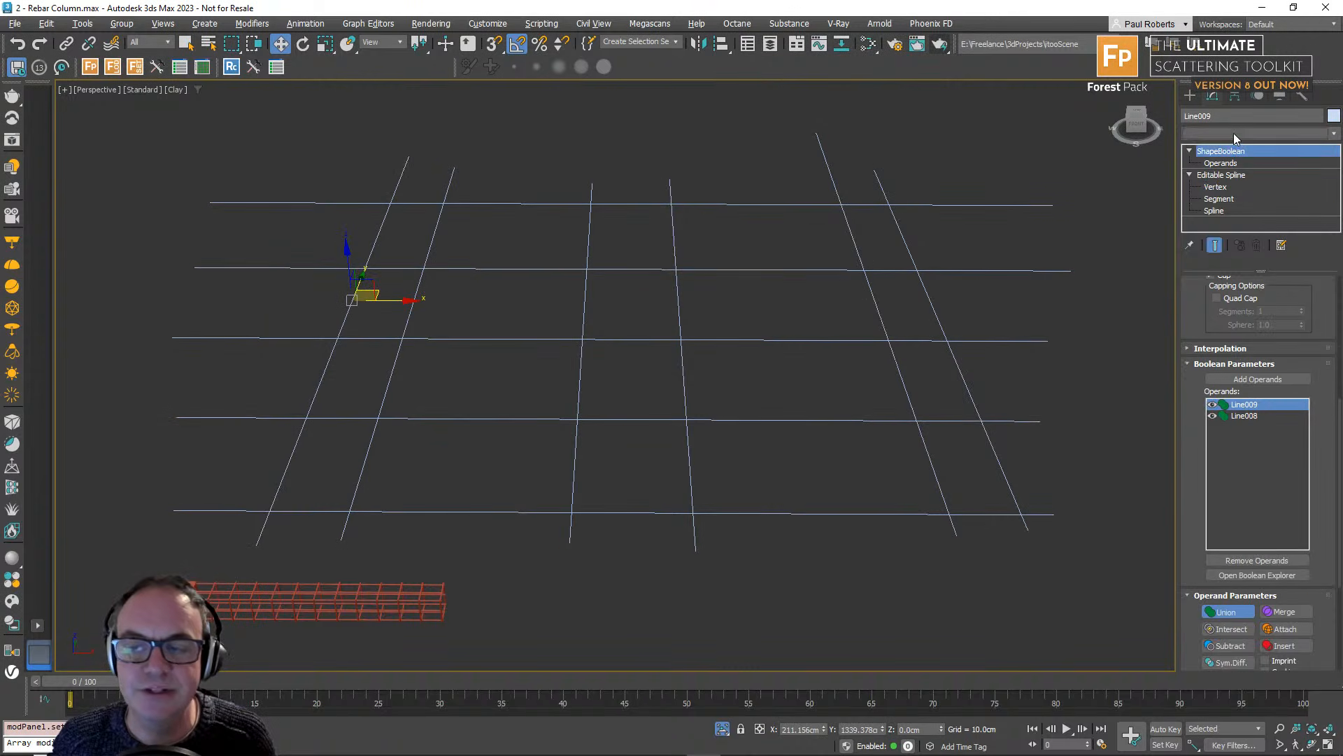
{"action": "left_click", "coordinate": [1233, 133]}
{"action": "scroll", "coordinate": [1245, 127], "scroll_direction": "down", "scroll_amount": 15}
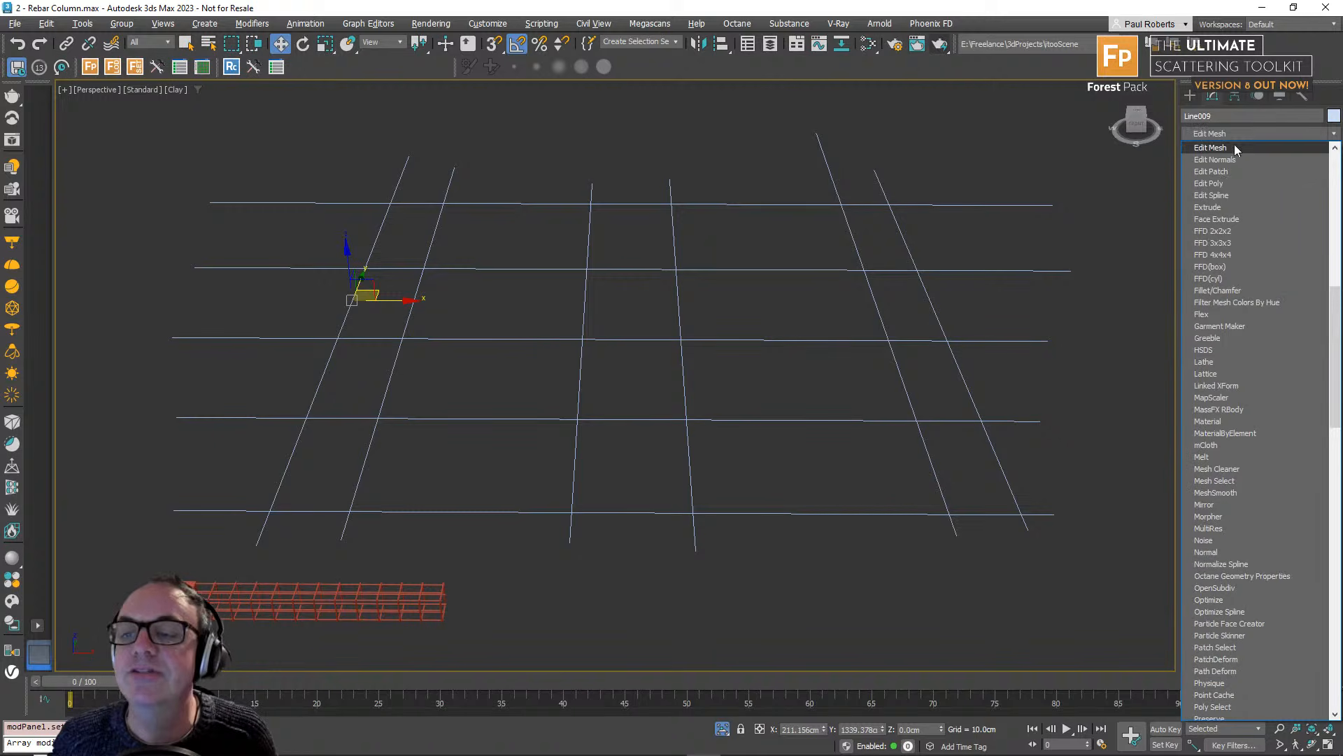
{"action": "left_click", "coordinate": [1221, 196]}
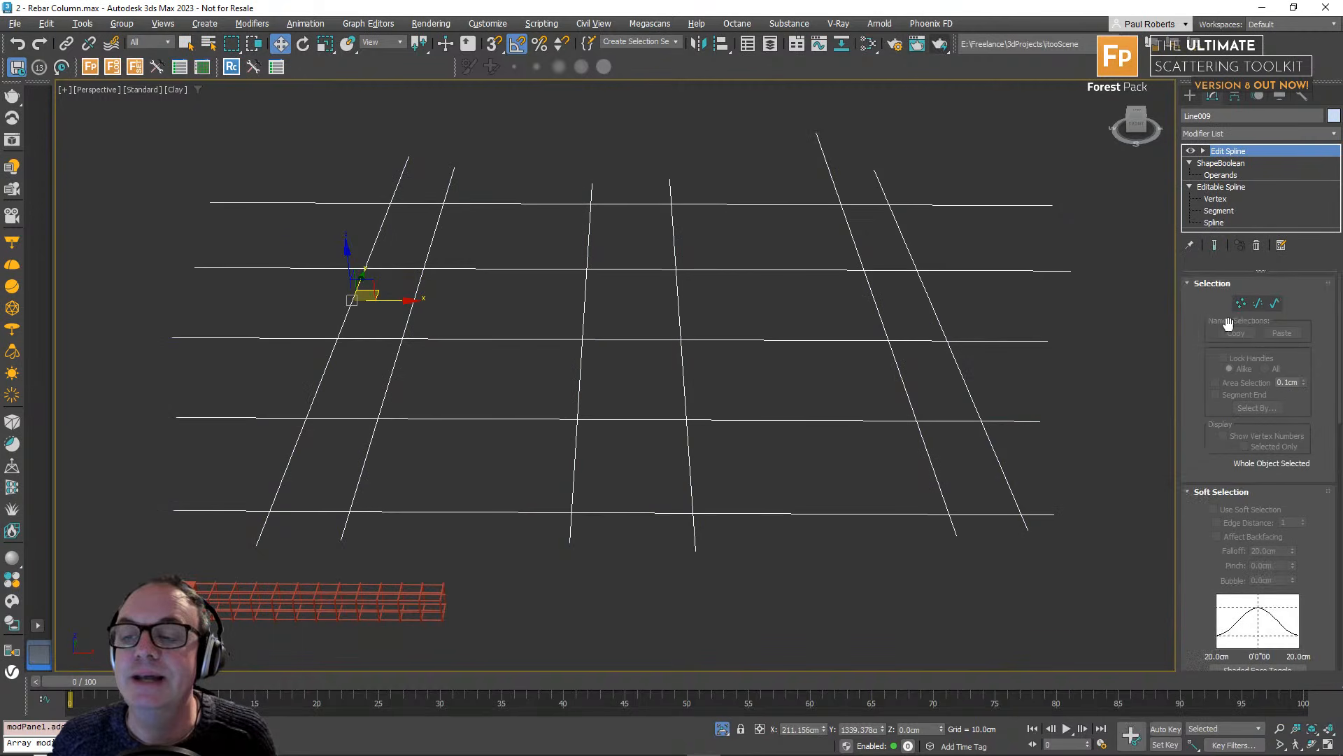
At vertex level, move the second lengthwise line's vertex away from its intersection with the fourth crossing line.
{"action": "key", "text": "1"}
{"action": "left_click", "coordinate": [676, 271]}
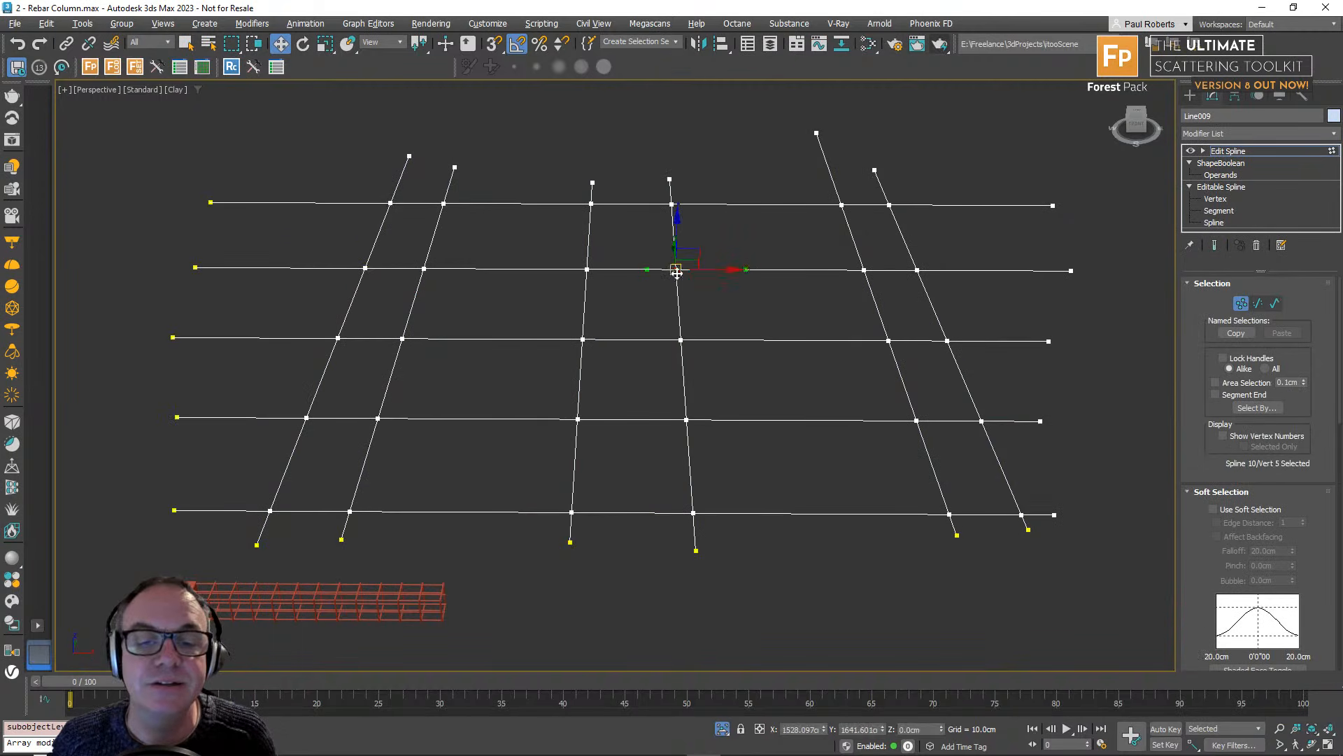
{"action": "left_click_drag", "start_coordinate": [695, 256], "coordinate": [654, 262]}
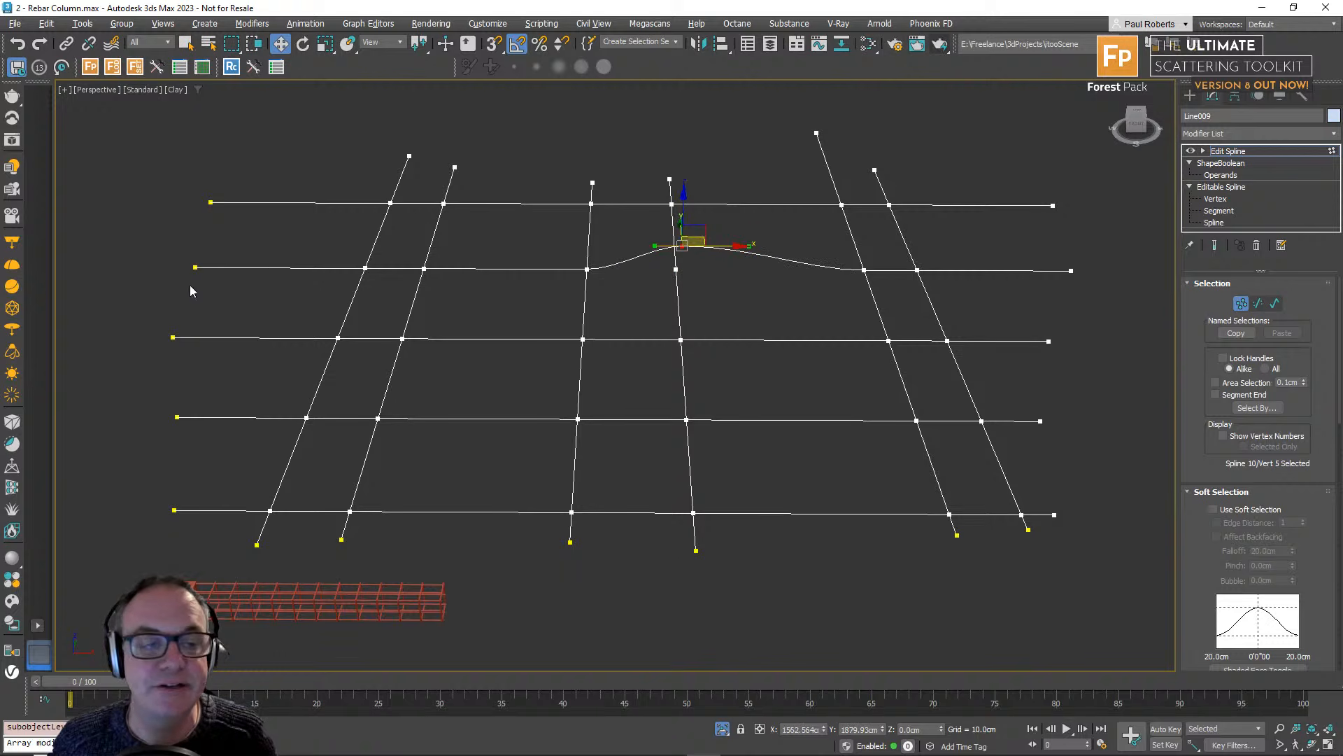
Check the vertex types of the moved lengthwise-line vertex and the crossing-line vertex left at that intersection.
{"action": "right_click", "coordinate": [672, 249]}
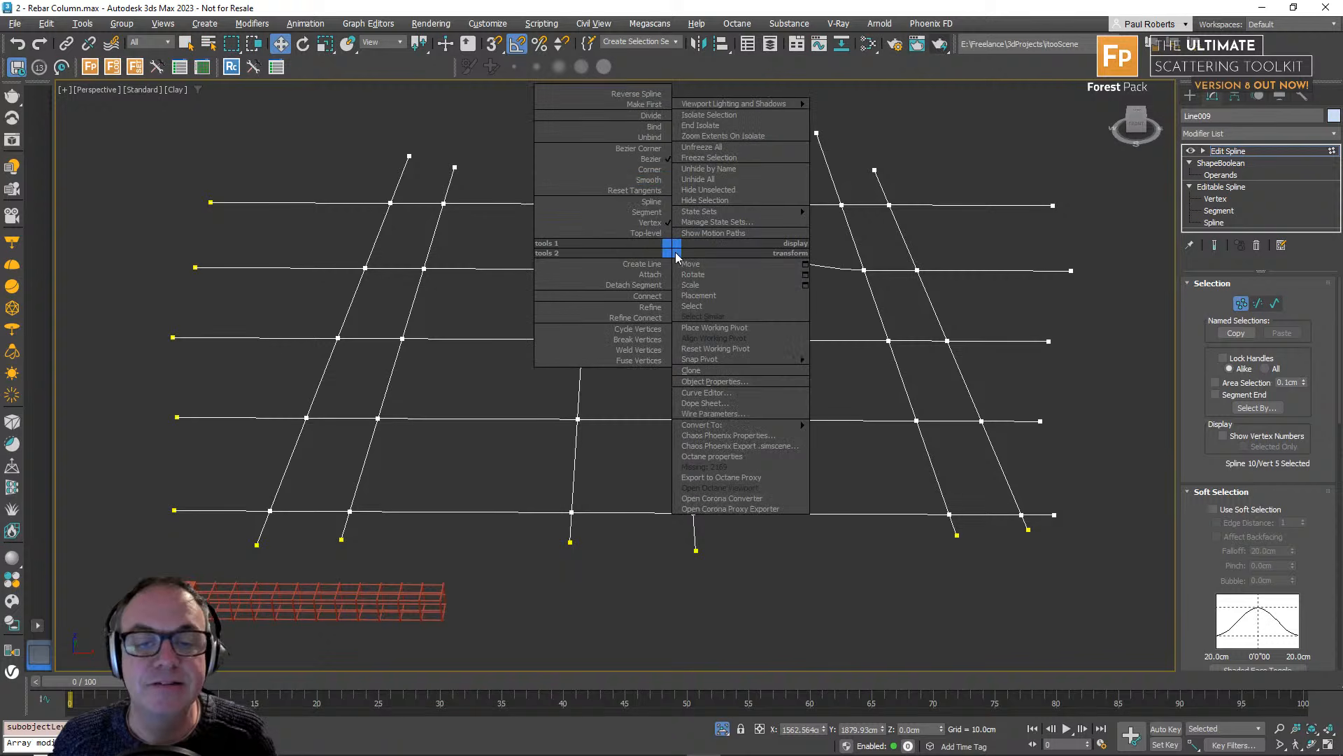
{"action": "left_click", "coordinate": [648, 160]}
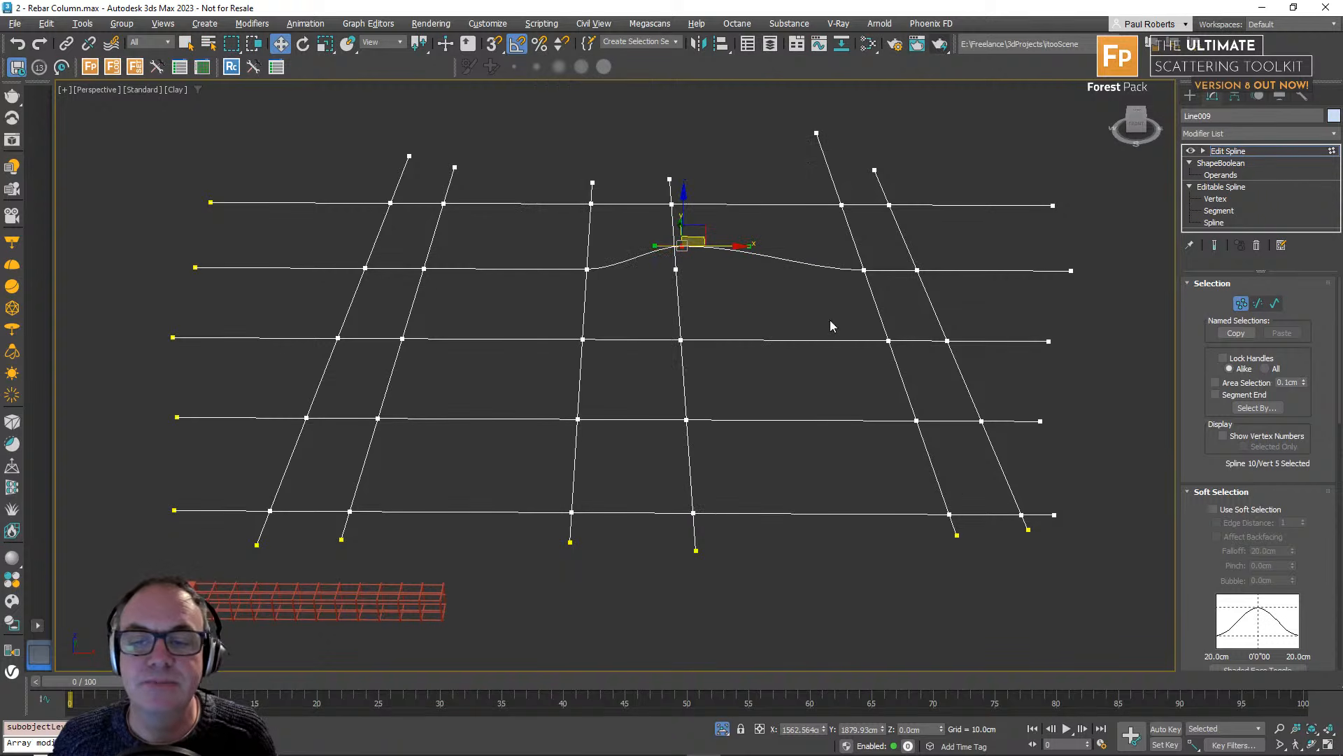
{"action": "left_click_drag", "start_coordinate": [646, 279], "coordinate": [647, 267]}
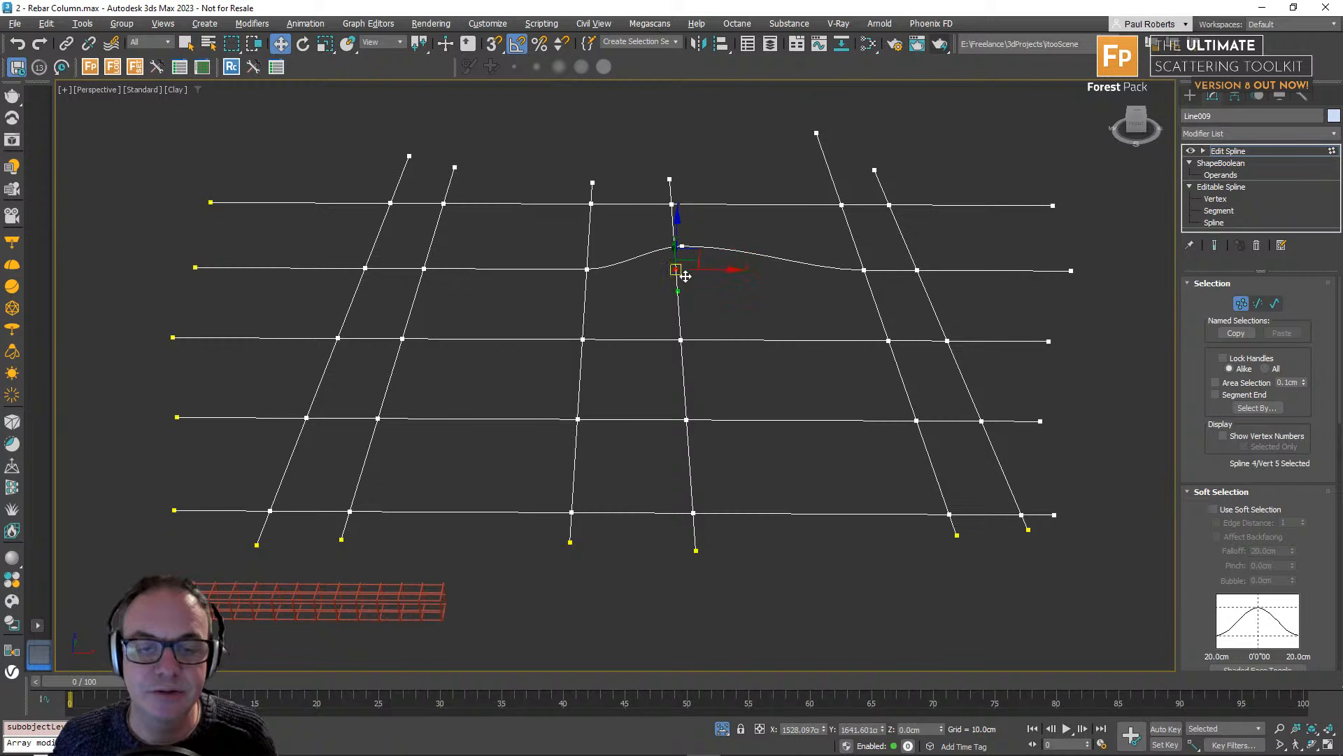
{"action": "right_click", "coordinate": [709, 285]}
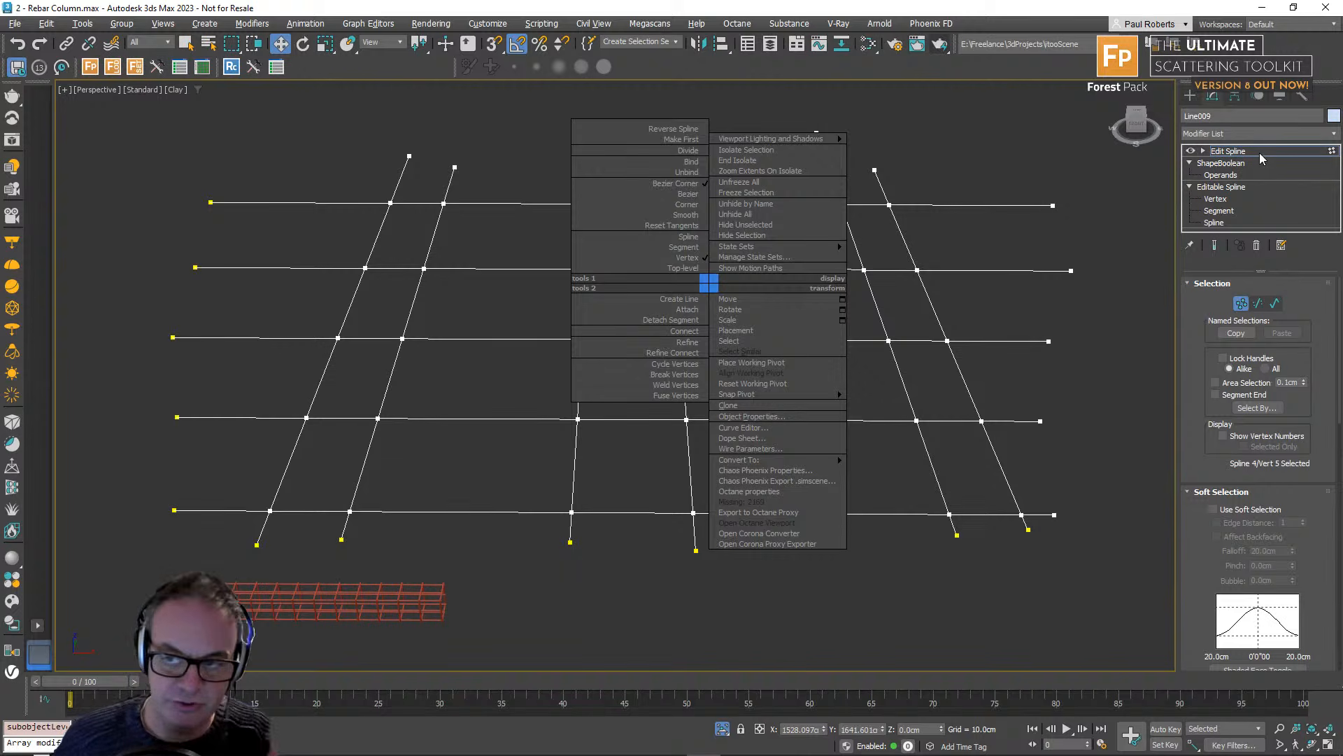
{"action": "left_click", "coordinate": [1237, 315]}
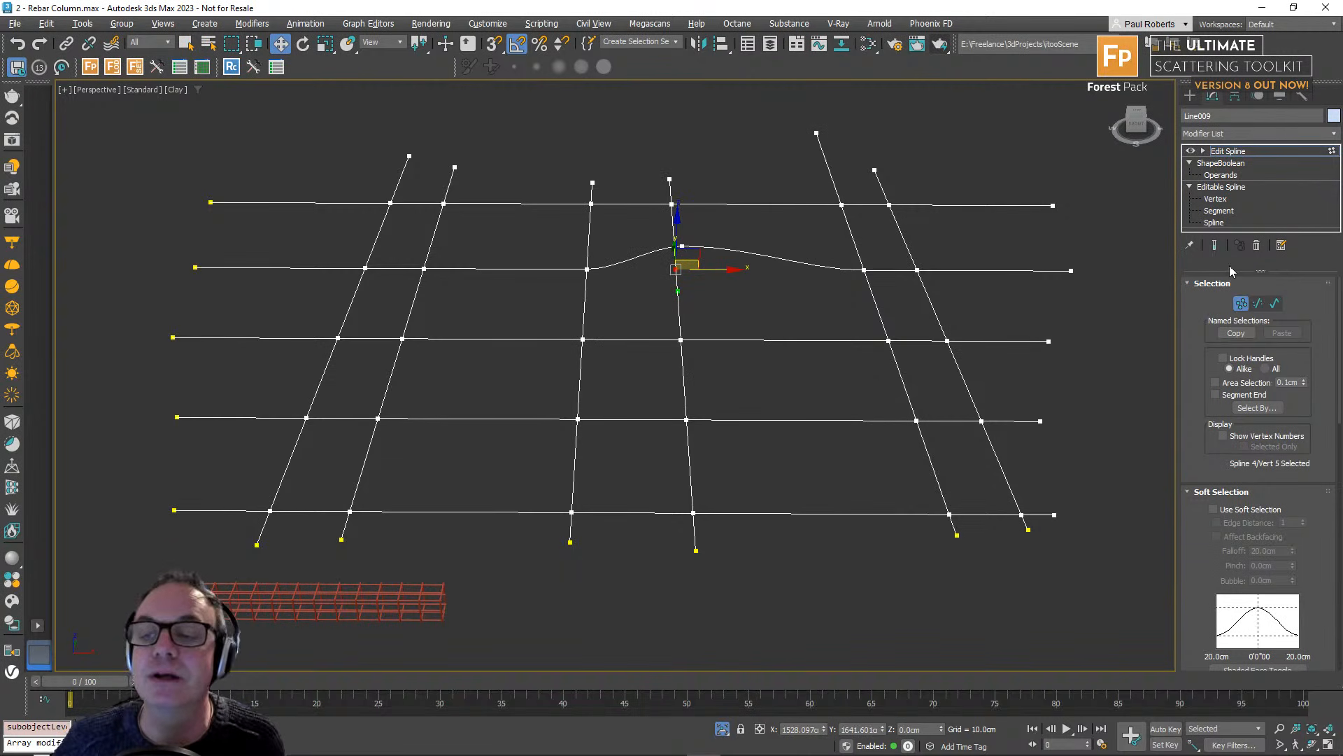
Delete the Edit Spline modifier above ShapeBoolean and shift the rebar column RailClone object slightly along X.
{"action": "left_click", "coordinate": [1257, 244]}
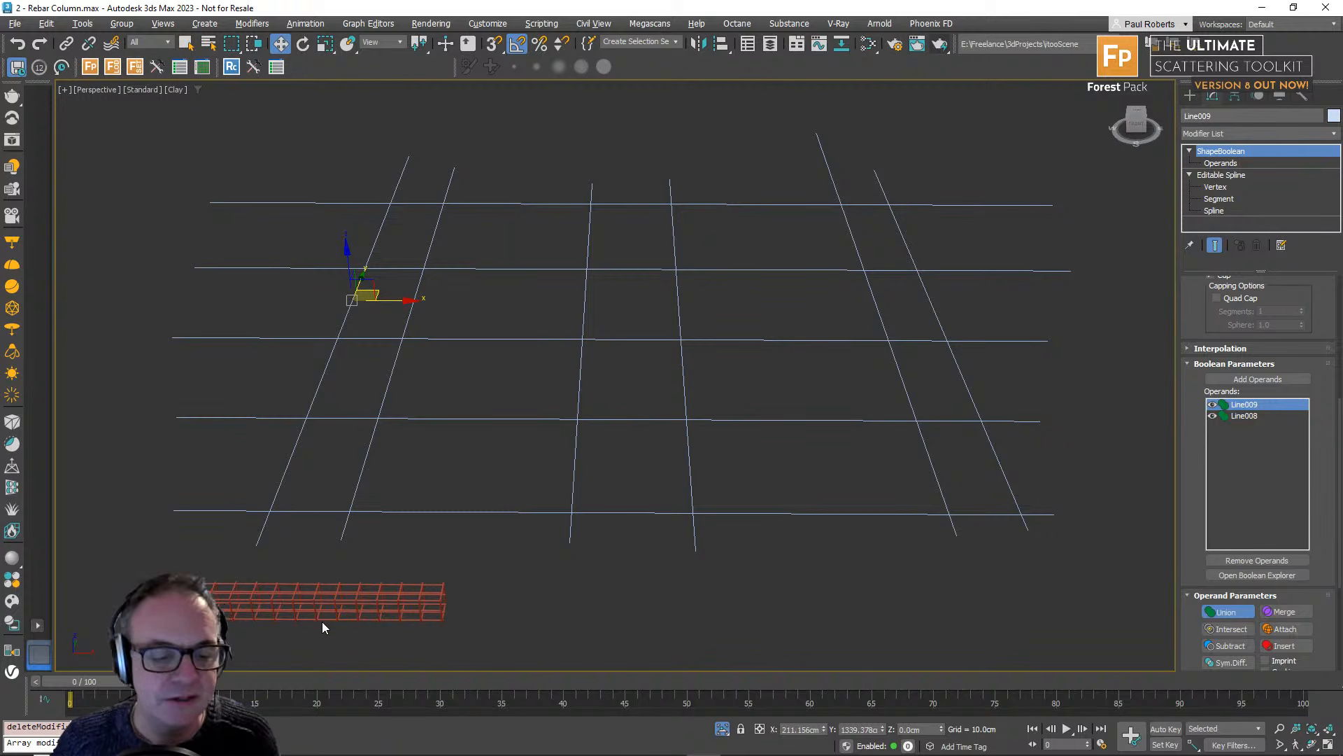
{"action": "left_click", "coordinate": [312, 603]}
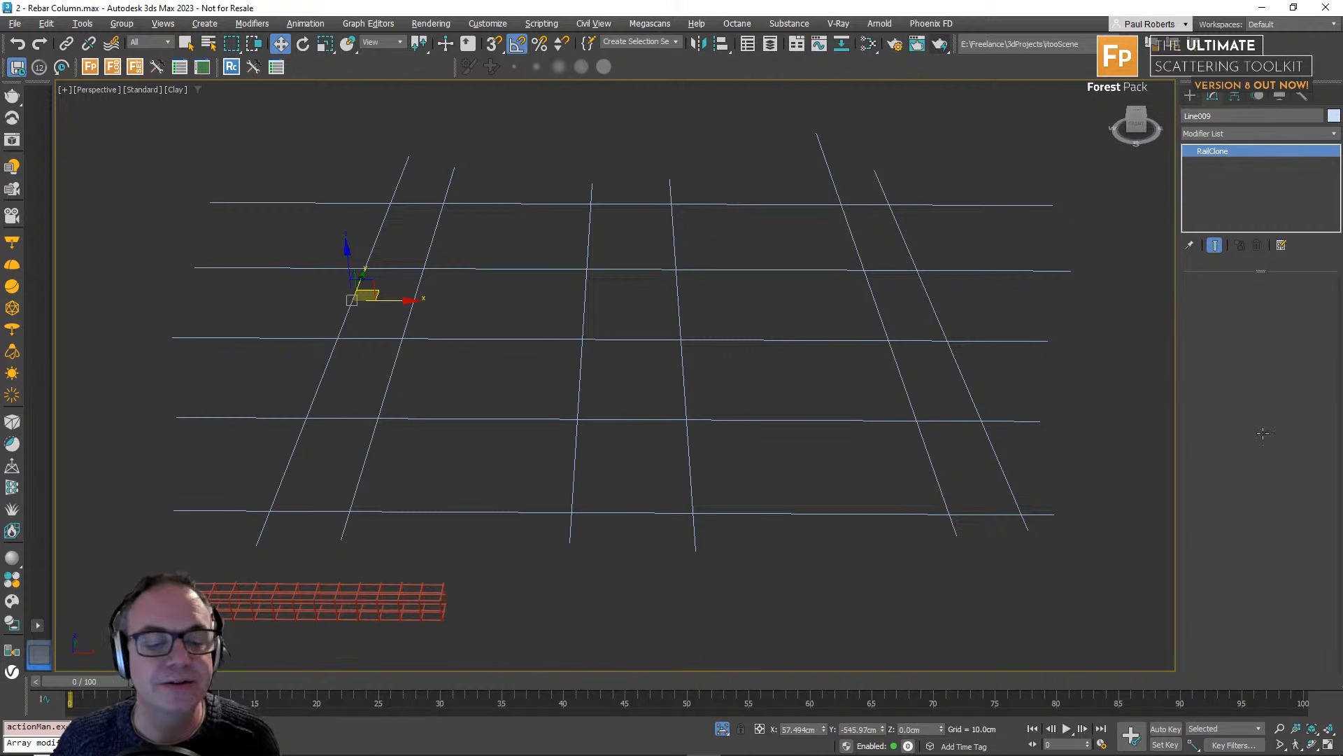
{"action": "left_click_drag", "start_coordinate": [1312, 399], "coordinate": [368, 601]}
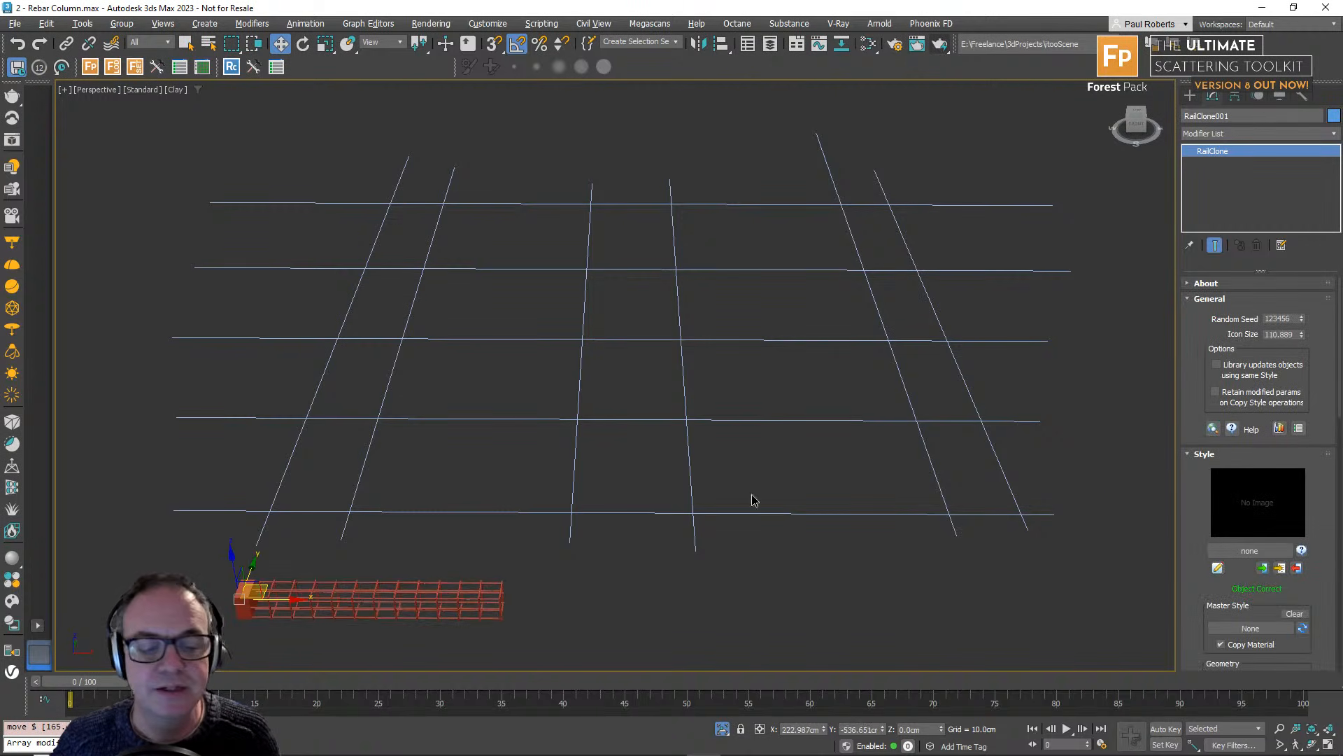
Open the rebar RailClone's Style Editor and raise the Column Height parameter to 912.804 cm.
{"action": "left_click", "coordinate": [1217, 567]}
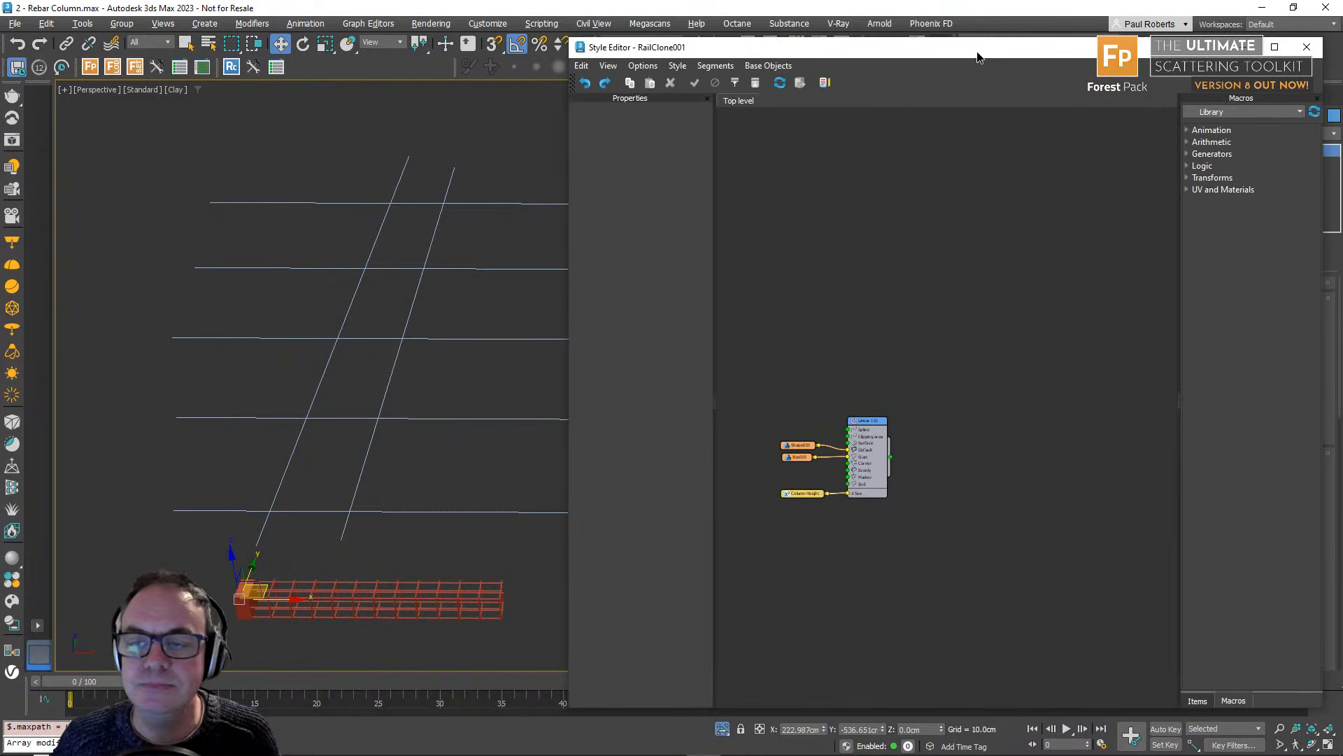
{"action": "left_click_drag", "start_coordinate": [978, 52], "coordinate": [974, 49]}
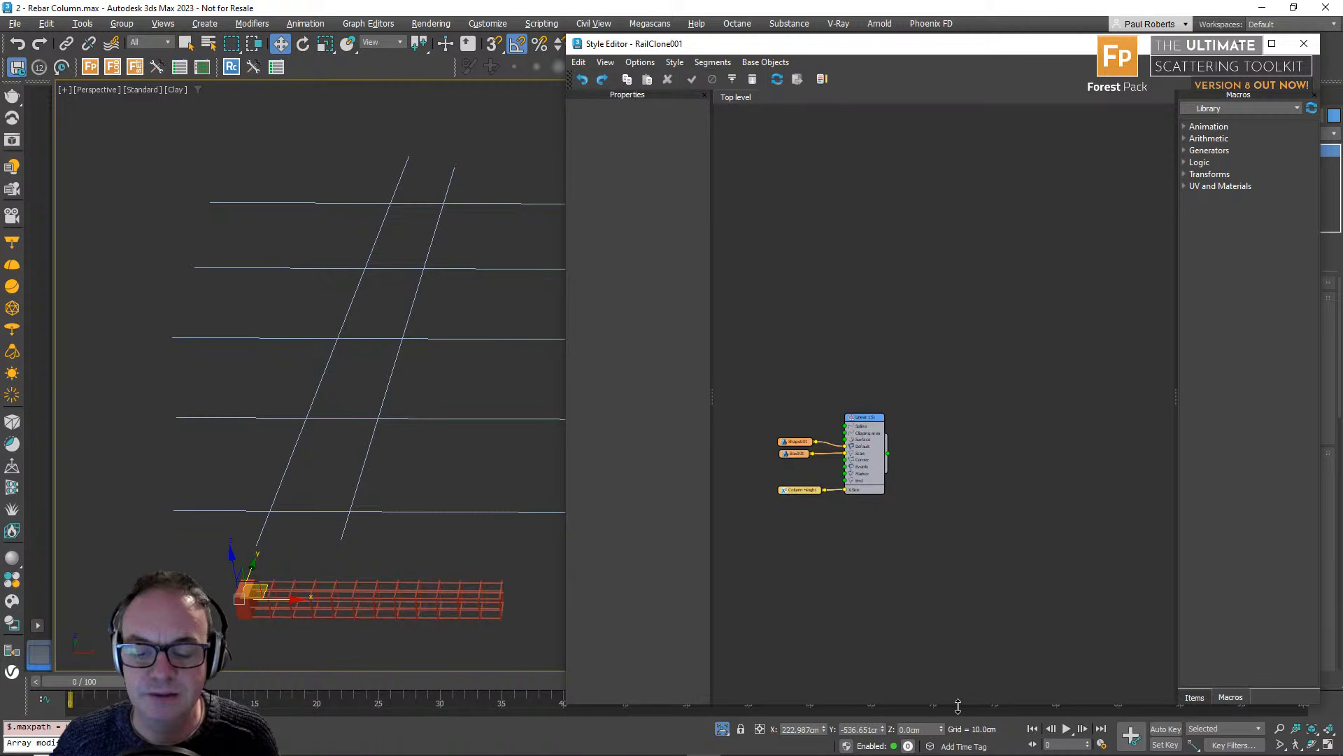
{"action": "left_click_drag", "start_coordinate": [959, 704], "coordinate": [888, 337]}
{"action": "middle_click_drag", "start_coordinate": [914, 209], "coordinate": [914, 157]}
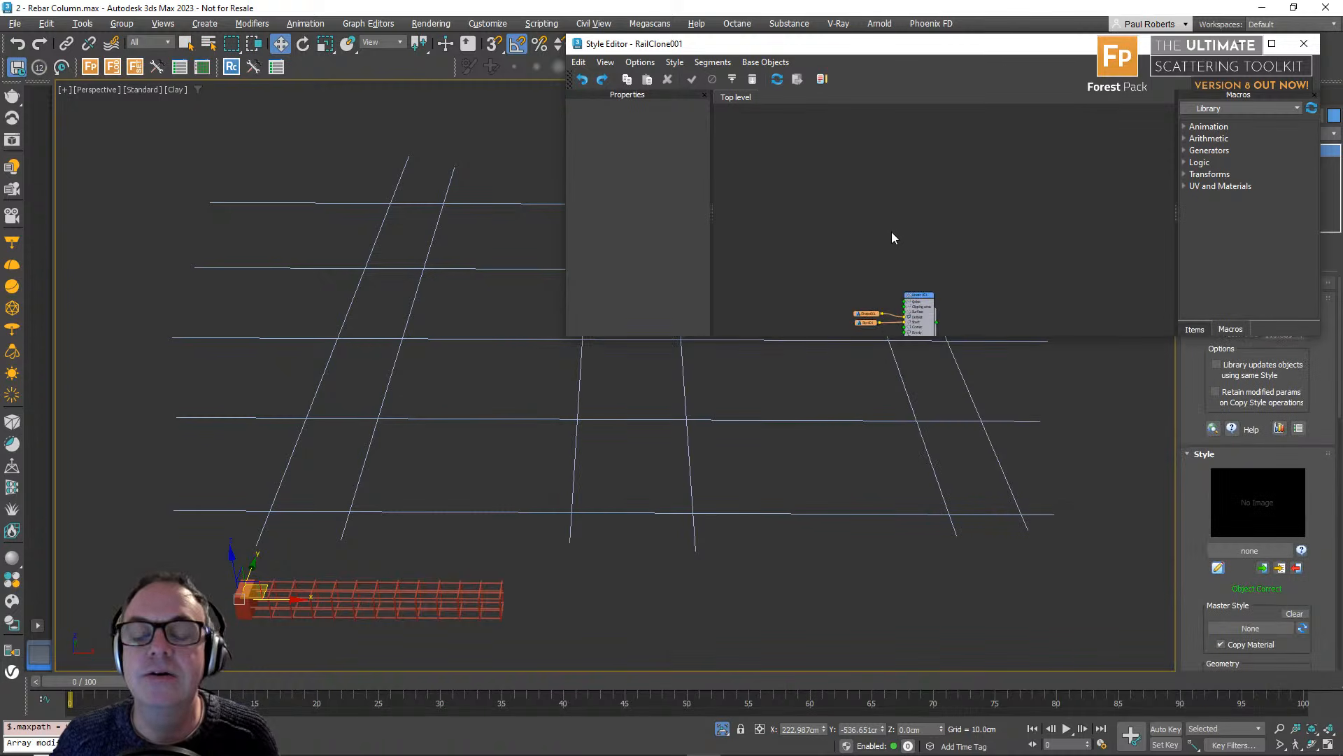
{"action": "middle_click_drag", "start_coordinate": [898, 239], "coordinate": [793, 166]}
{"action": "scroll", "coordinate": [798, 245], "scroll_direction": "up", "scroll_amount": 3}
{"action": "middle_click_drag", "start_coordinate": [799, 245], "coordinate": [867, 192]}
{"action": "scroll", "coordinate": [900, 167], "scroll_direction": "up", "scroll_amount": 2}
{"action": "scroll", "coordinate": [885, 147], "scroll_direction": "up", "scroll_amount": 1}
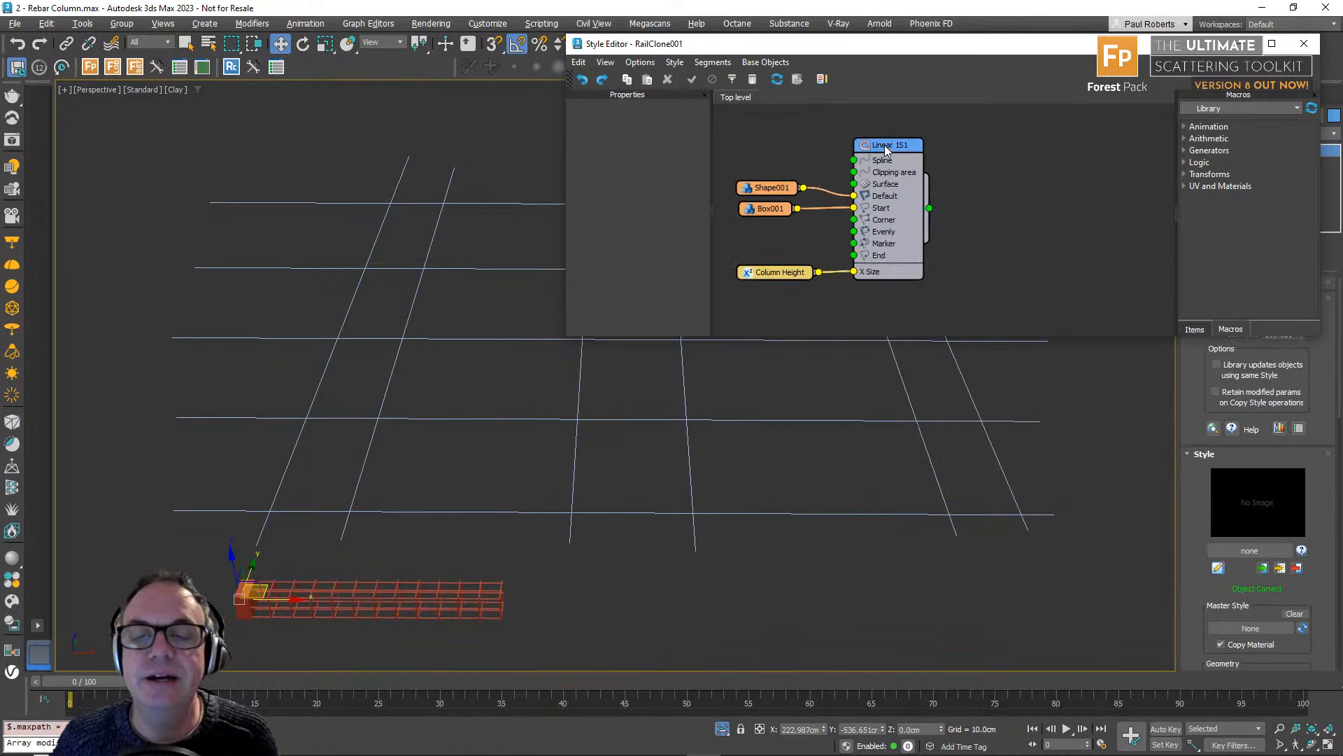
{"action": "left_click_drag", "start_coordinate": [884, 154], "coordinate": [886, 156]}
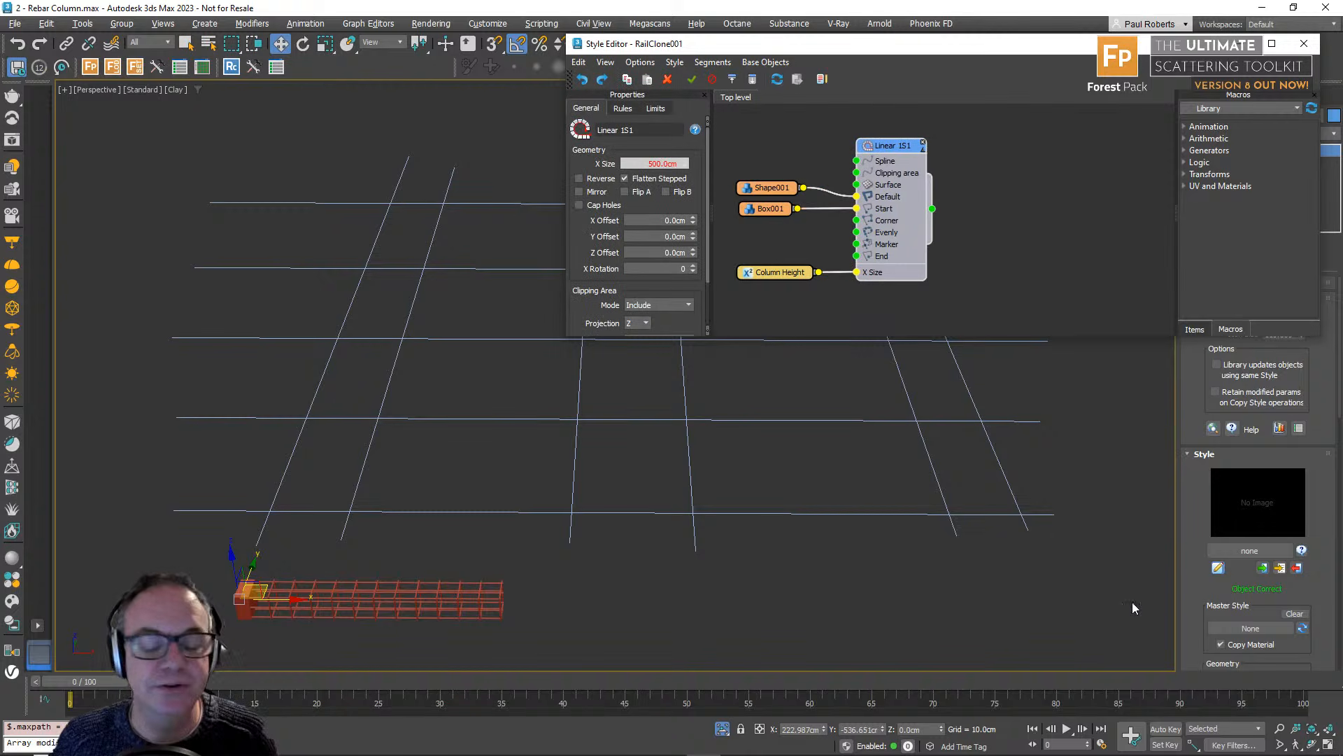
{"action": "scroll", "coordinate": [1236, 570], "scroll_direction": "down", "scroll_amount": 5}
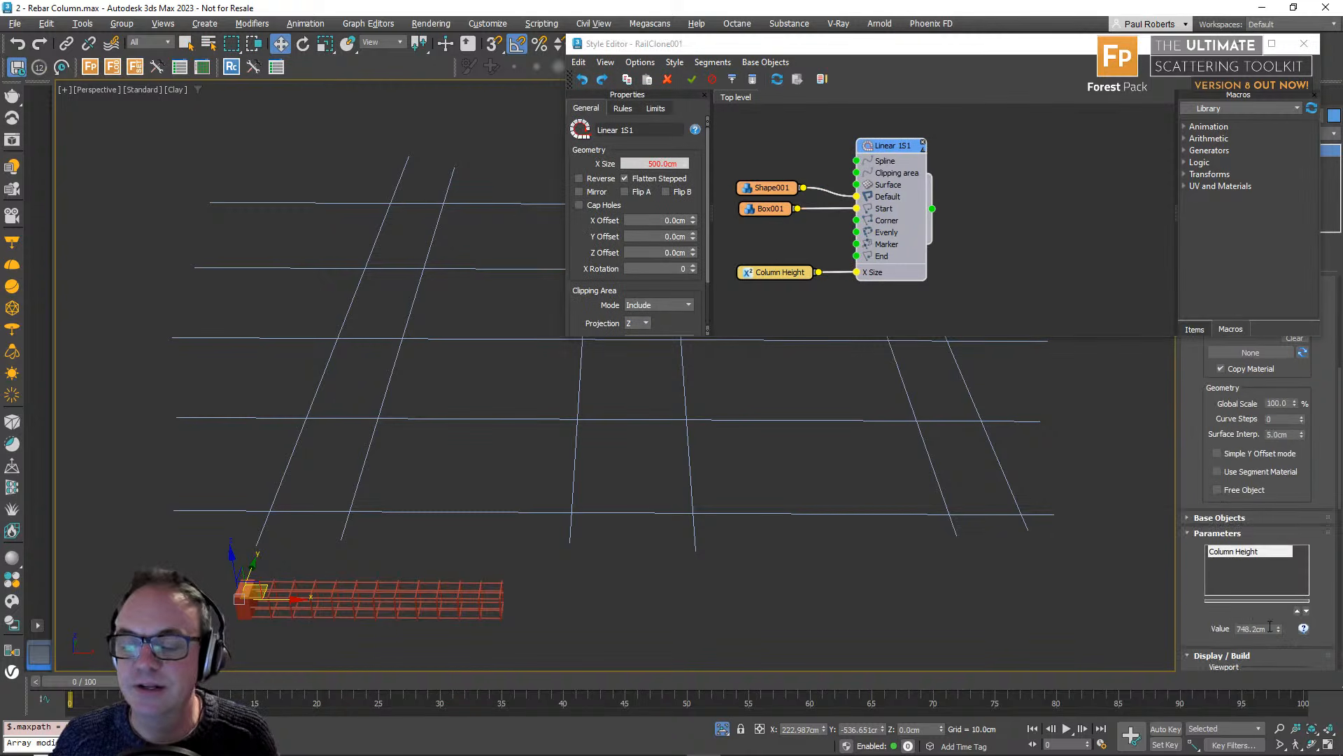
{"action": "mouse_move", "coordinate": [1279, 628]}
{"action": "left_mouse_down"}
{"action": "mouse_move", "coordinate": [1267, 604]}
{"action": "mouse_move", "coordinate": [1272, 614]}
{"action": "left_mouse_up"}
Add a second Linear 1S generator to the style and wire the output of Linear 1S1 into its Corner input.
{"action": "middle_click_drag", "start_coordinate": [973, 198], "coordinate": [932, 201]}
{"action": "scroll", "coordinate": [967, 209], "scroll_direction": "down", "scroll_amount": 1}
{"action": "left_click", "coordinate": [1196, 330]}
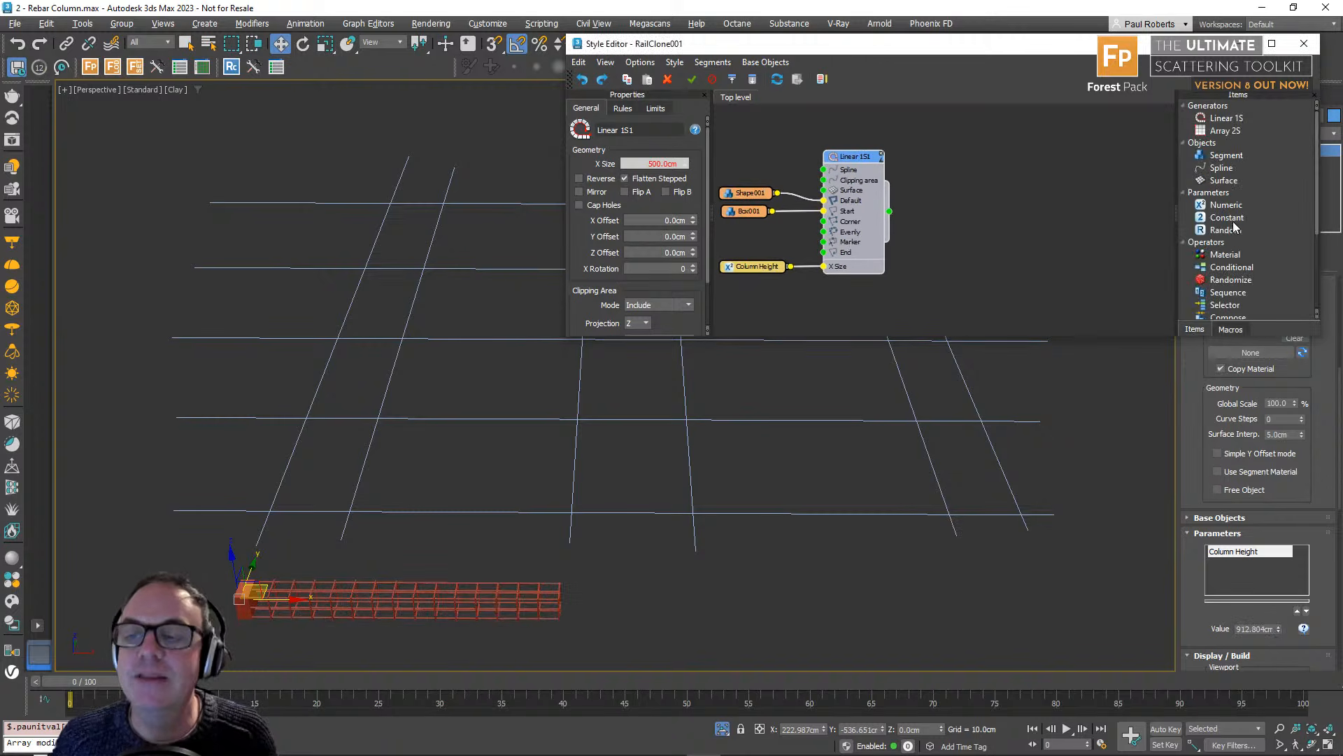
{"action": "left_click_drag", "start_coordinate": [1227, 118], "coordinate": [1074, 177]}
{"action": "left_click_drag", "start_coordinate": [890, 212], "coordinate": [1043, 240]}
Add a Spline node, connect it to the second generator's Spline input and assign the boolean grid Line009 to it.
{"action": "left_click_drag", "start_coordinate": [1238, 169], "coordinate": [987, 145]}
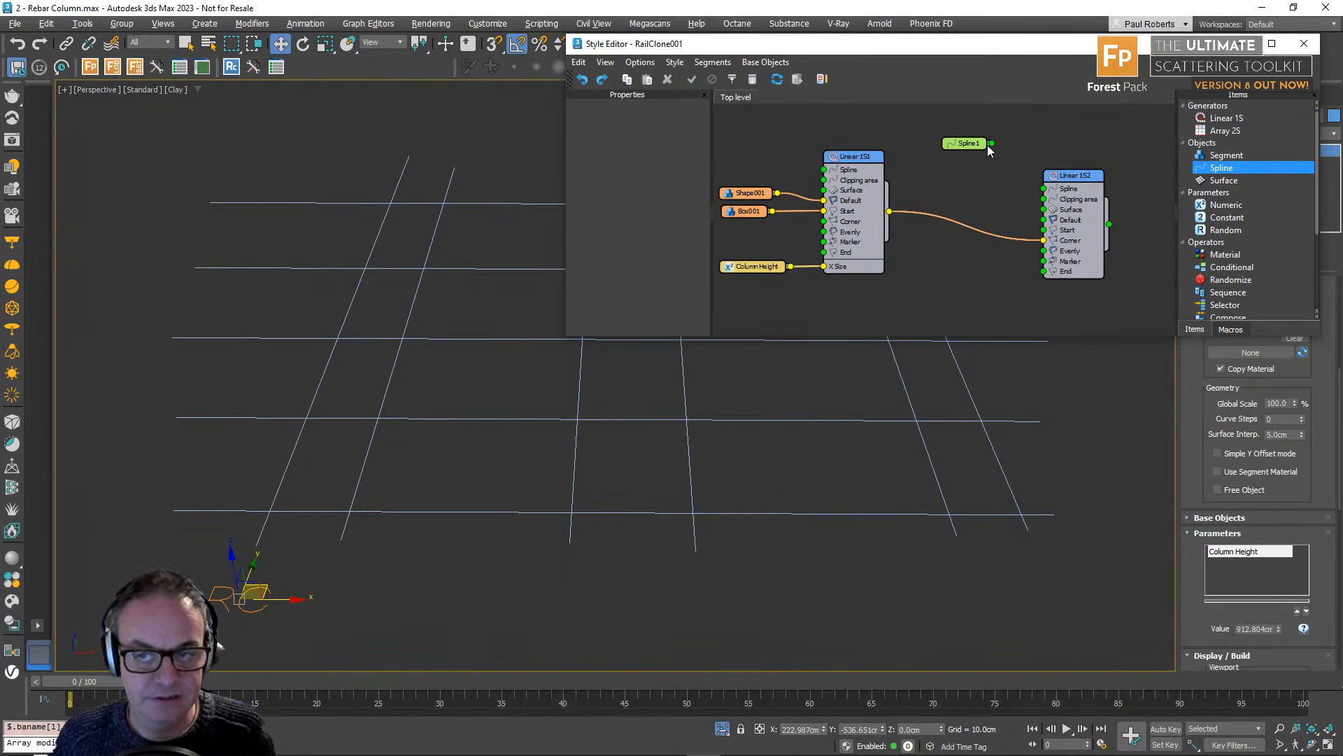
{"action": "left_click_drag", "start_coordinate": [1042, 189], "coordinate": [1043, 188]}
{"action": "left_click", "coordinate": [959, 144]}
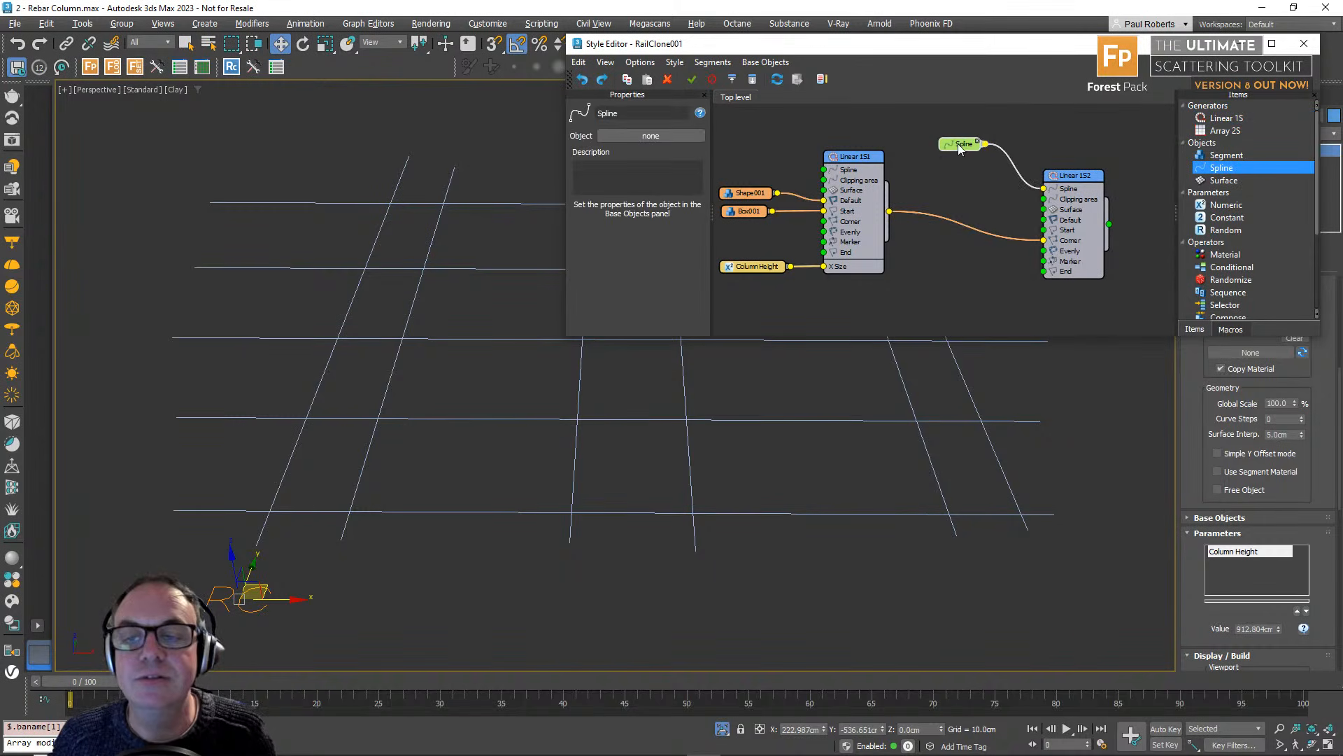
{"action": "left_click", "coordinate": [666, 138]}
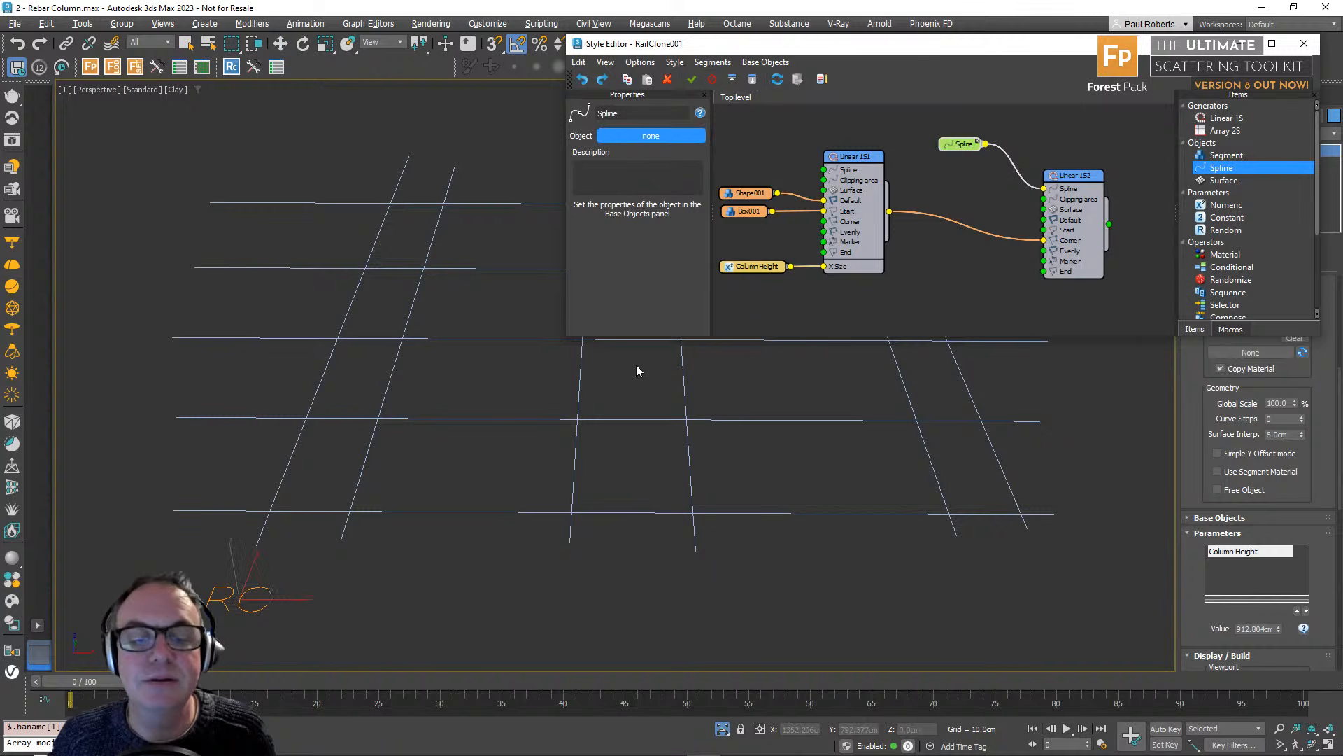
{"action": "left_click", "coordinate": [636, 421]}
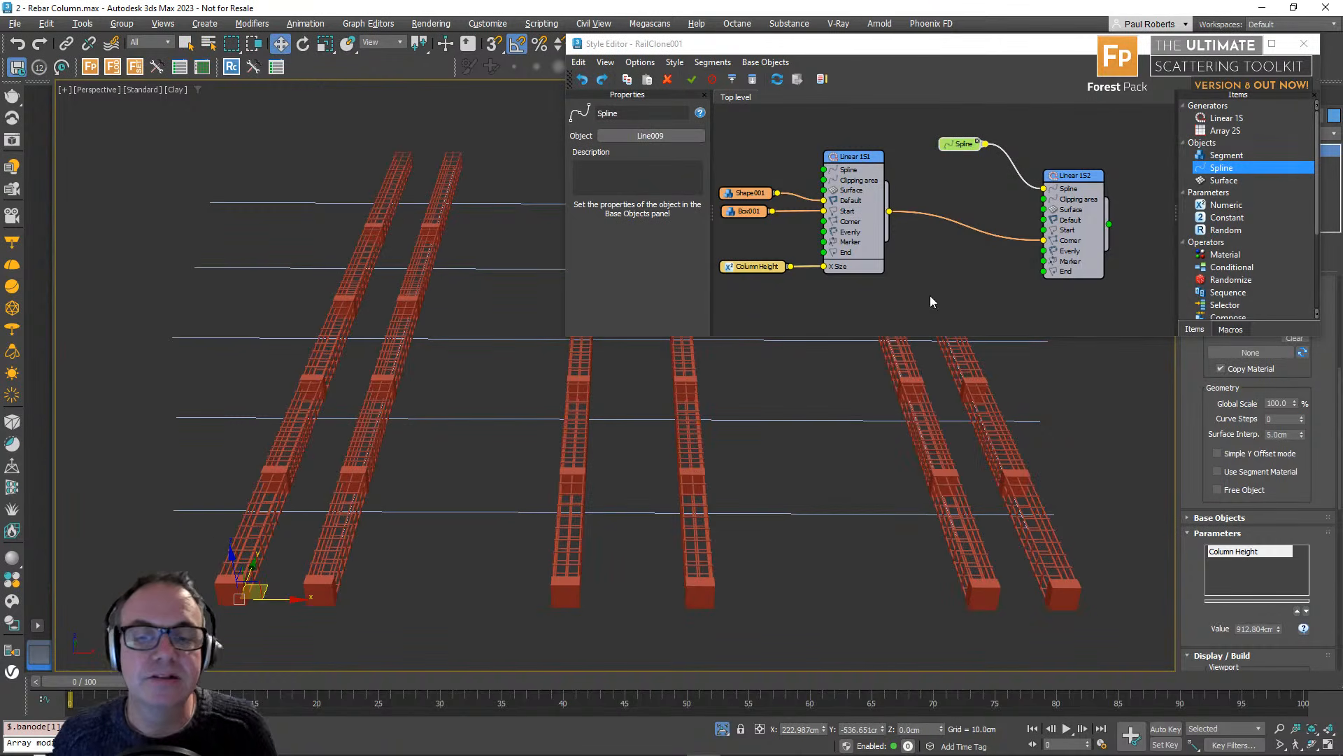
Insert a Transform operator between Linear 1S1 and the Corner input of Linear 1S2 and set its fixed X rotation to -90.
{"action": "scroll", "coordinate": [1262, 279], "scroll_direction": "down", "scroll_amount": 3}
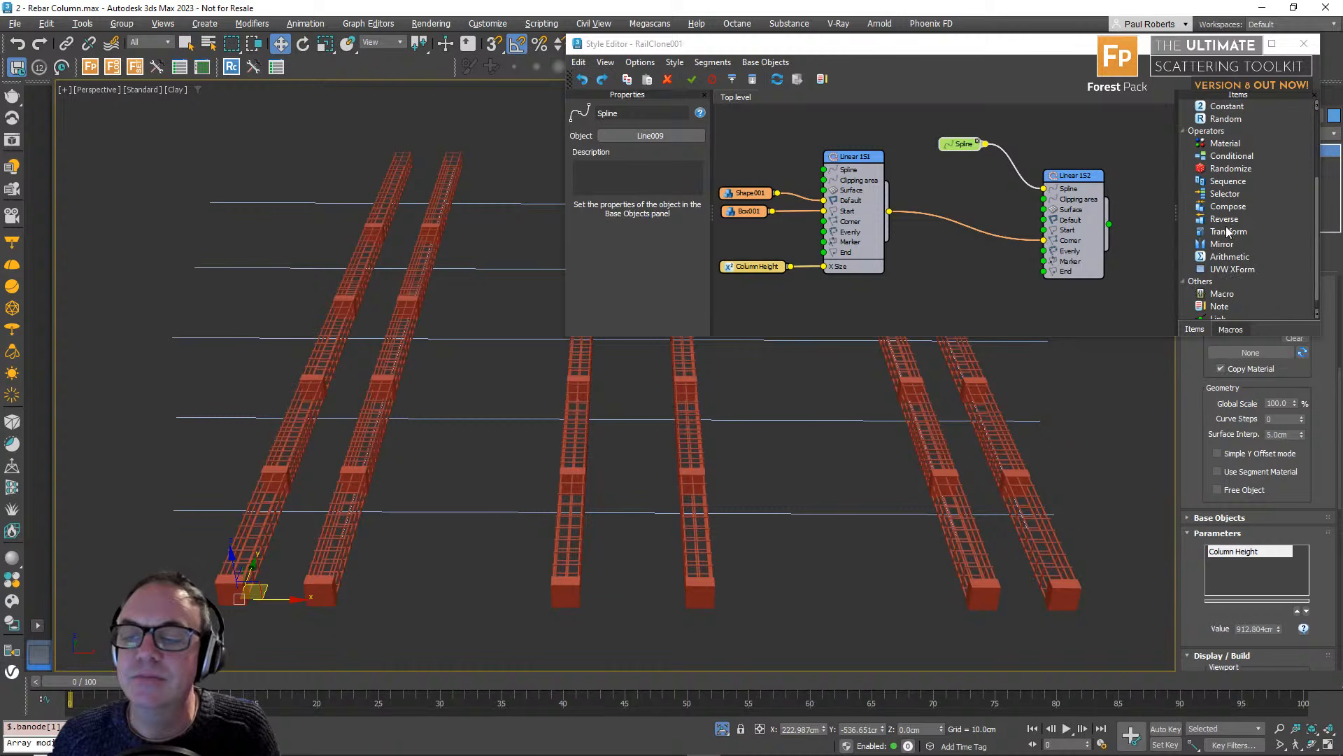
{"action": "left_click_drag", "start_coordinate": [1228, 232], "coordinate": [962, 229]}
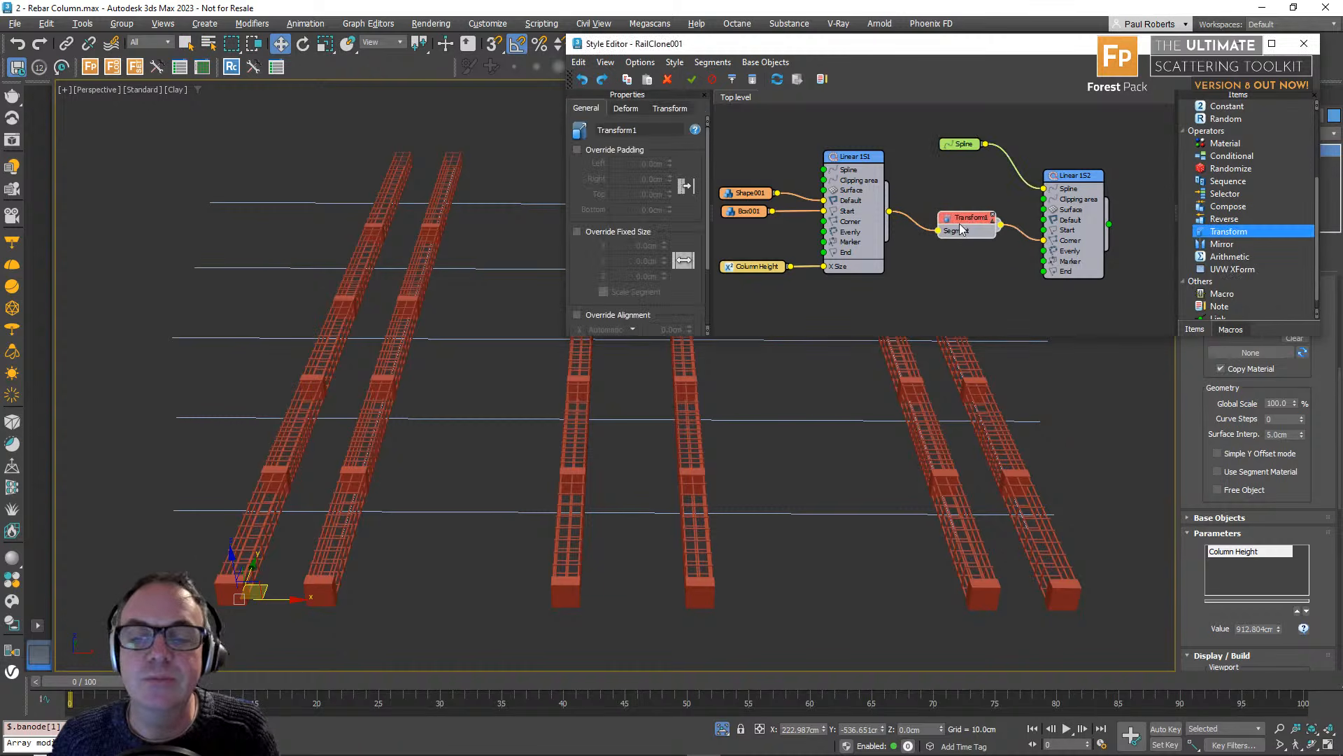
{"action": "left_click", "coordinate": [675, 112]}
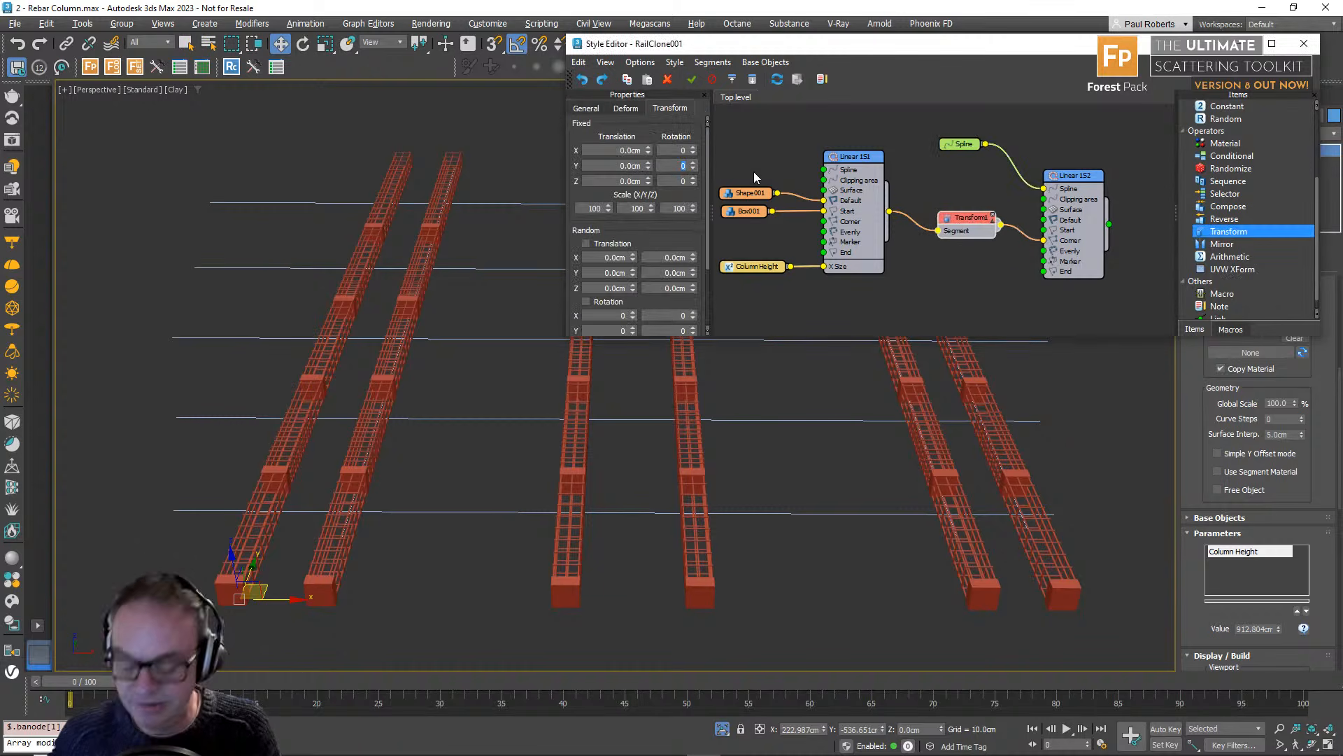
{"action": "type", "text": "90"}
{"action": "key", "text": "Return"}
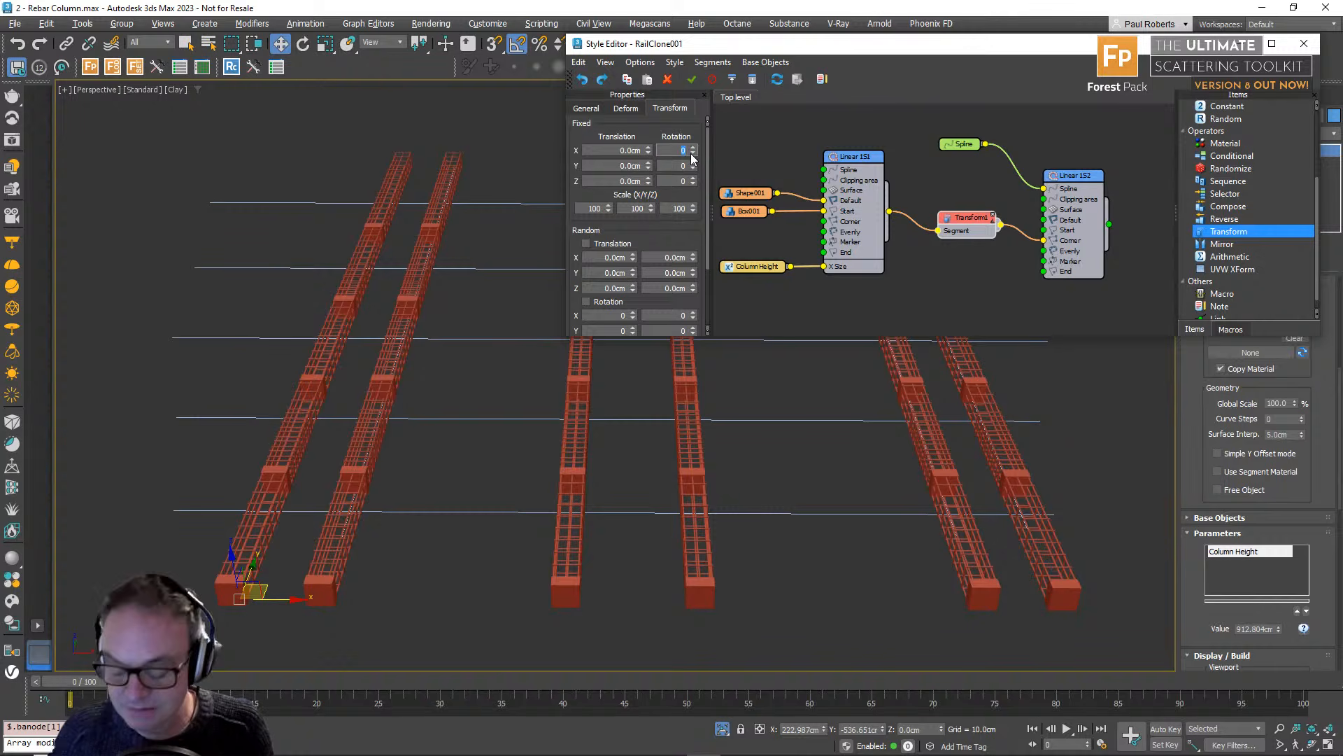
{"action": "key", "text": "Return"}
{"action": "type", "text": "-9"}
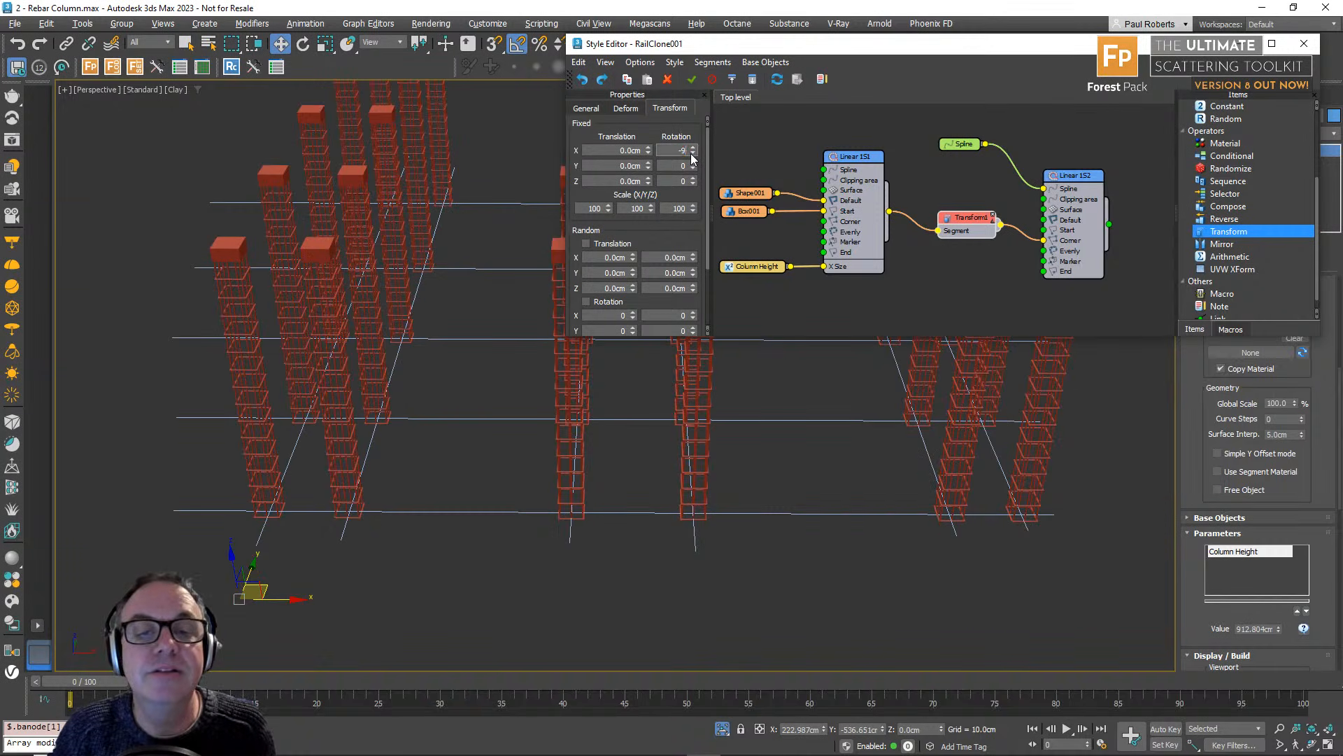
{"action": "type", "text": "0"}
{"action": "key", "text": "Return"}
Check the Corner Vertex Type options in the rules of generator Linear 1S2, and close the Style Editor.
{"action": "left_click_drag", "start_coordinate": [796, 49], "coordinate": [798, 24]}
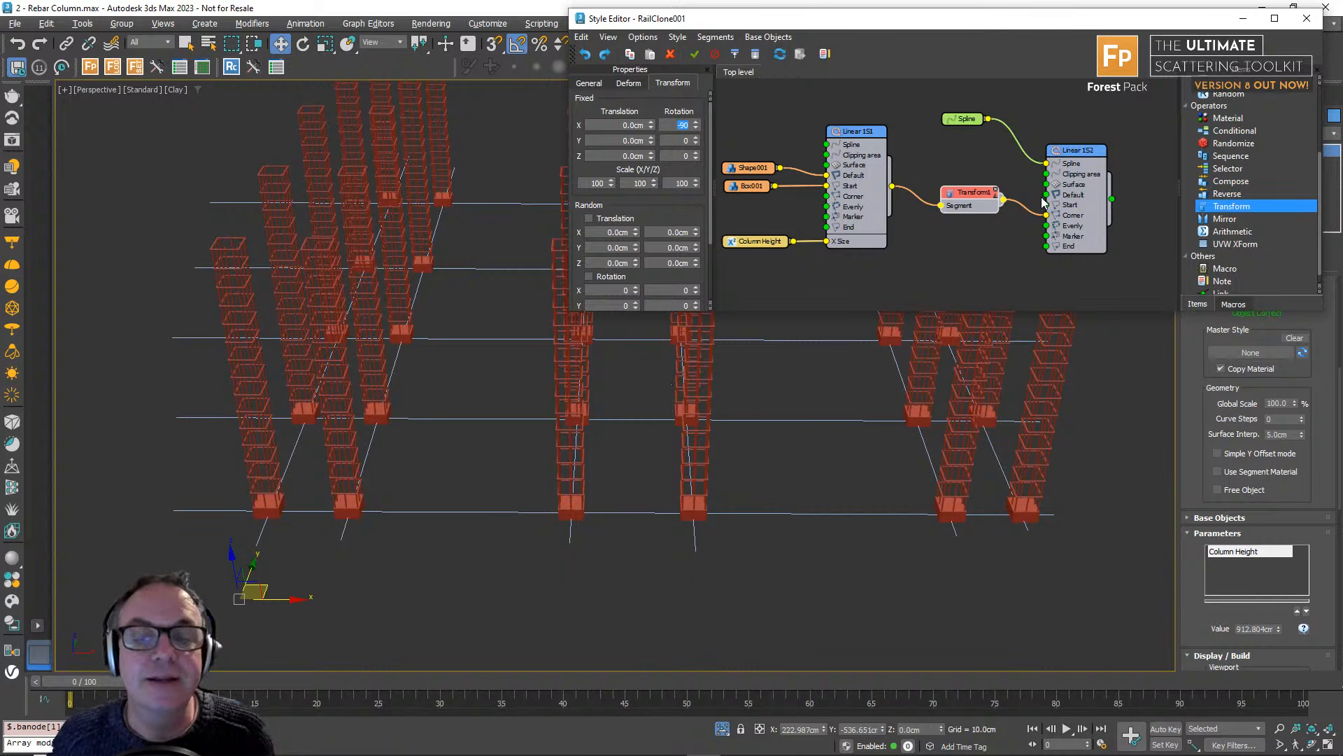
{"action": "left_click_drag", "start_coordinate": [1072, 160], "coordinate": [1073, 144]}
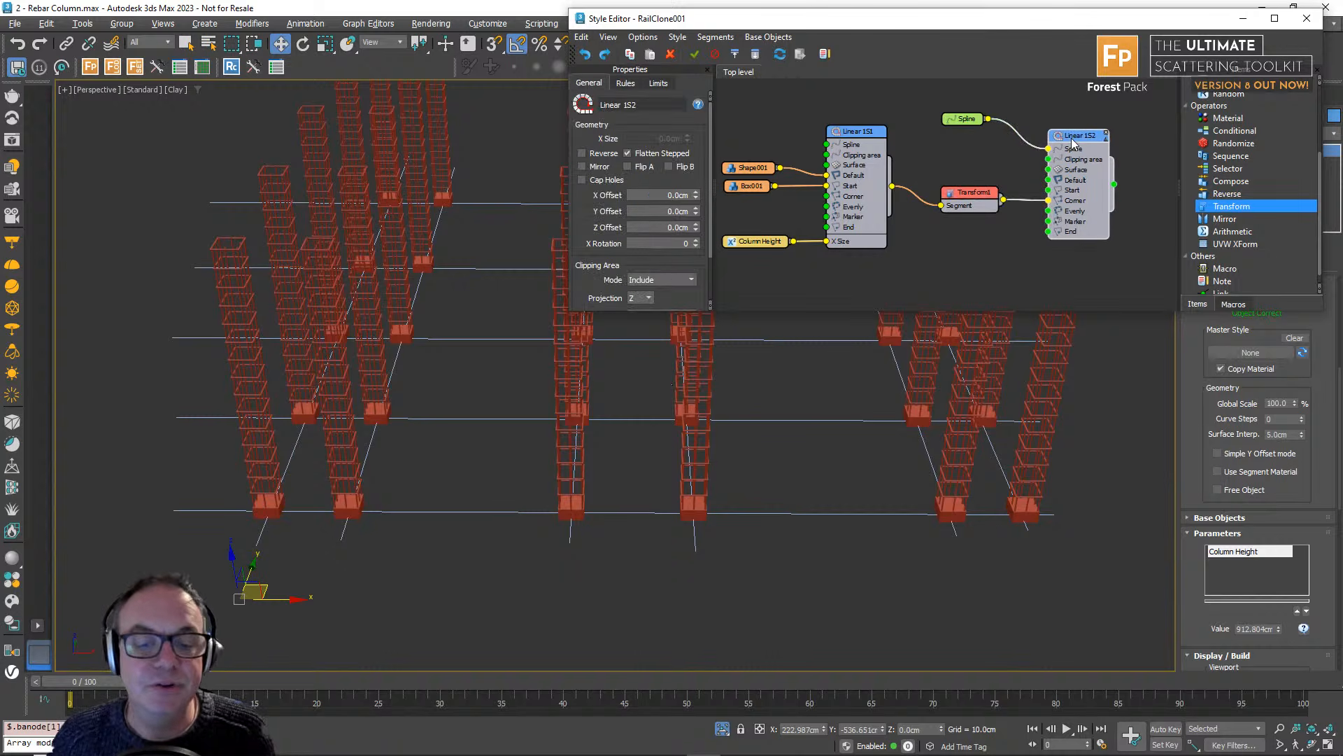
{"action": "left_click", "coordinate": [622, 84]}
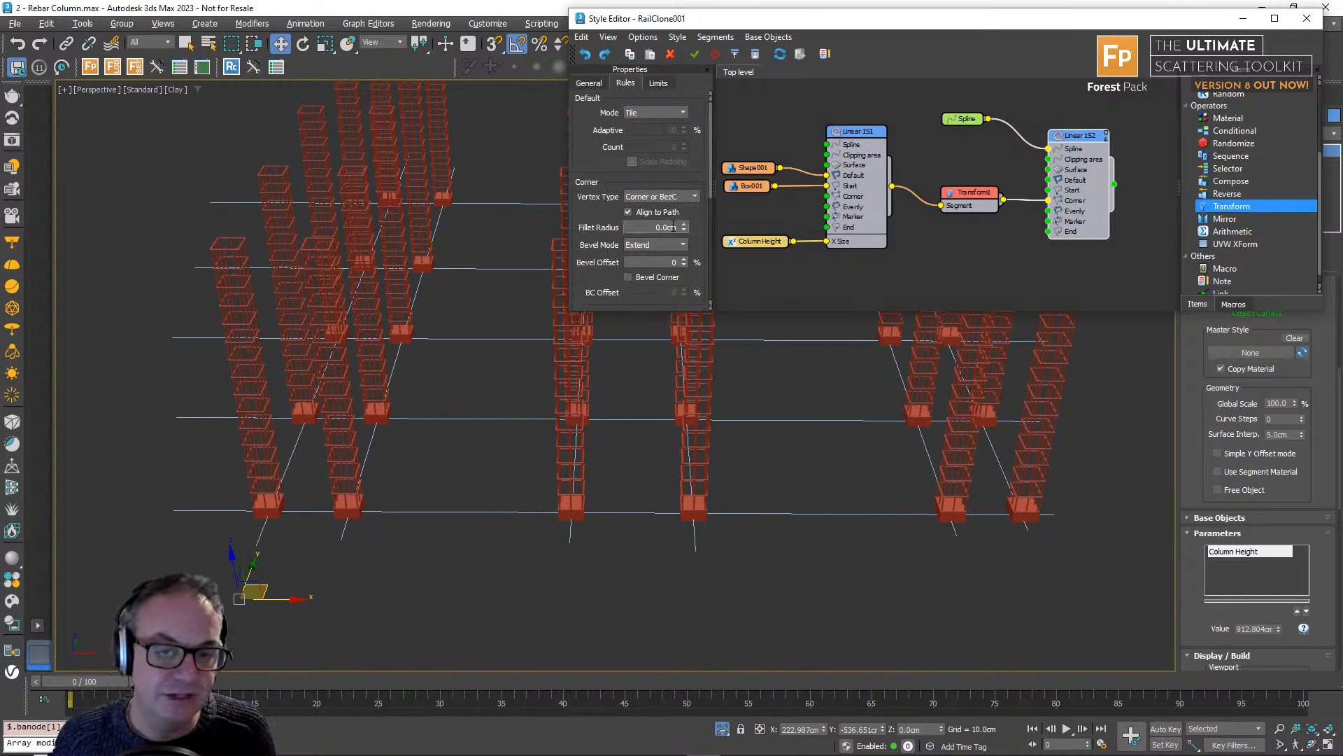
{"action": "left_click", "coordinate": [639, 198]}
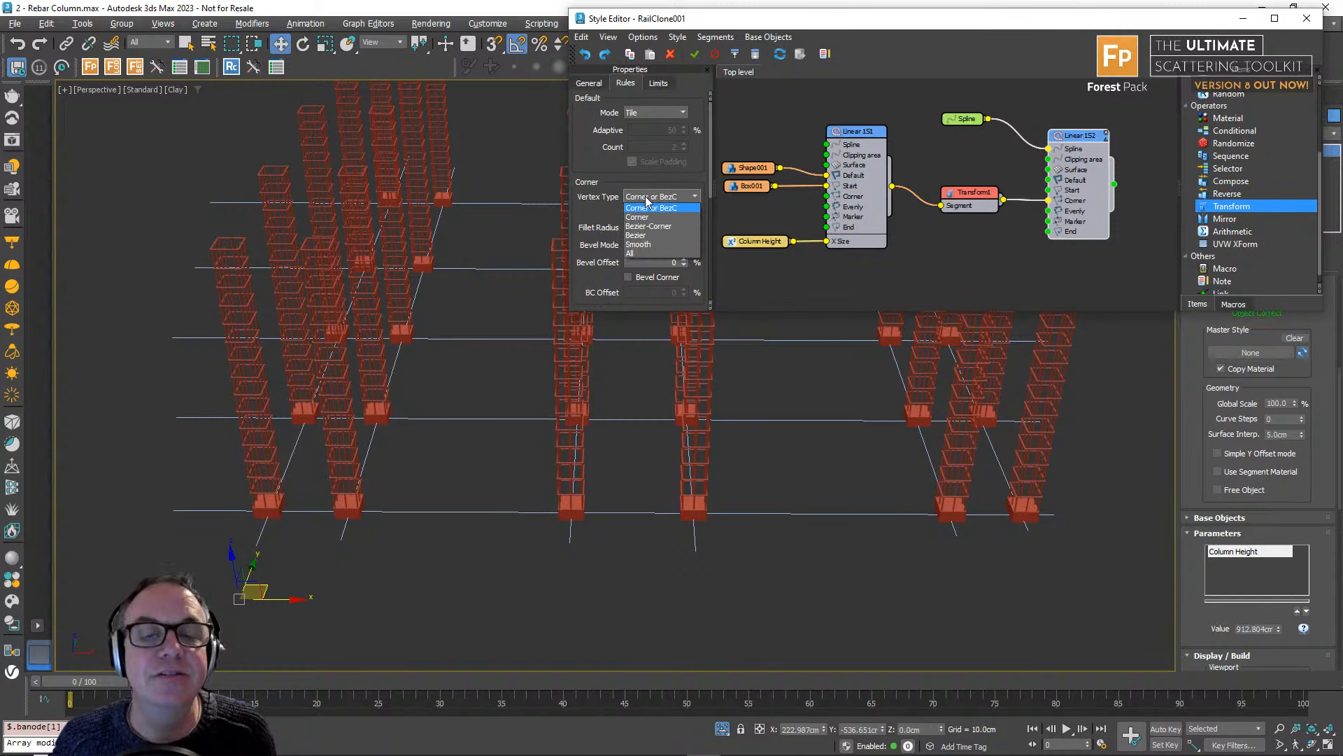
{"action": "left_click", "coordinate": [734, 209]}
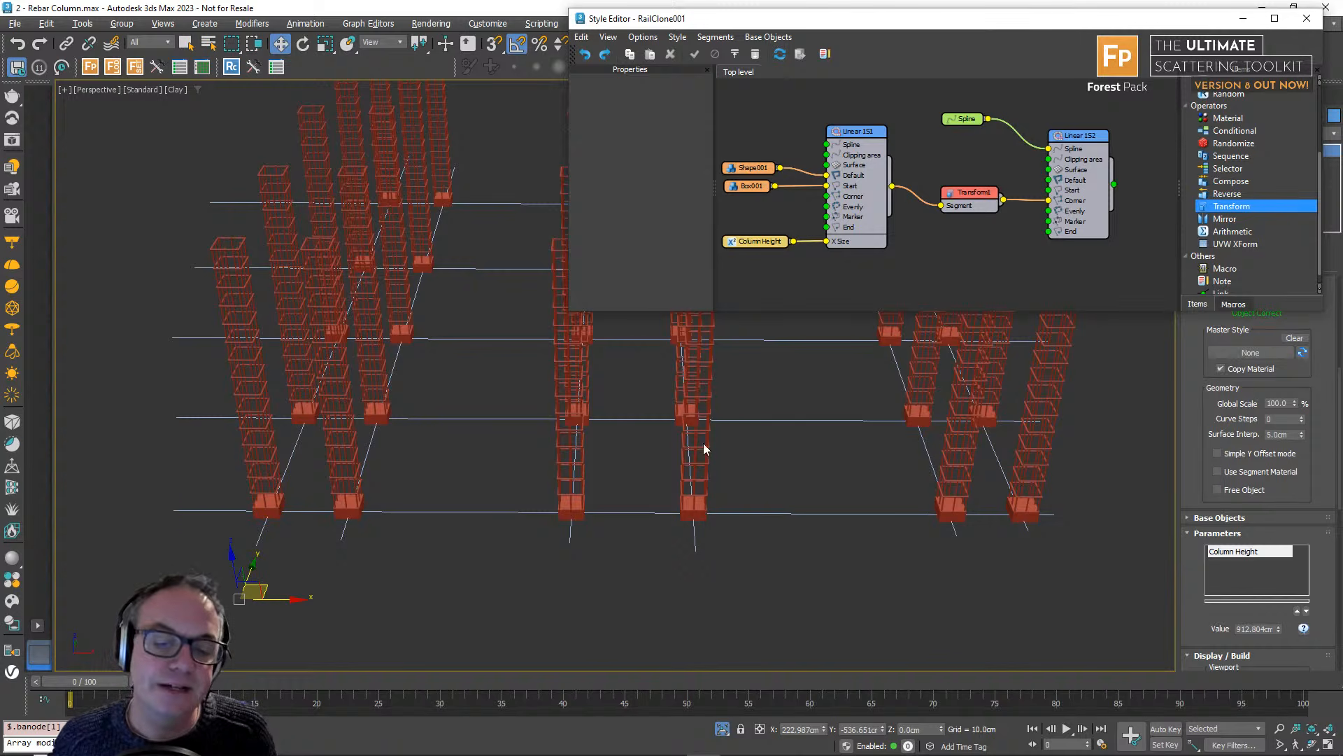
{"action": "left_click", "coordinate": [1306, 18]}
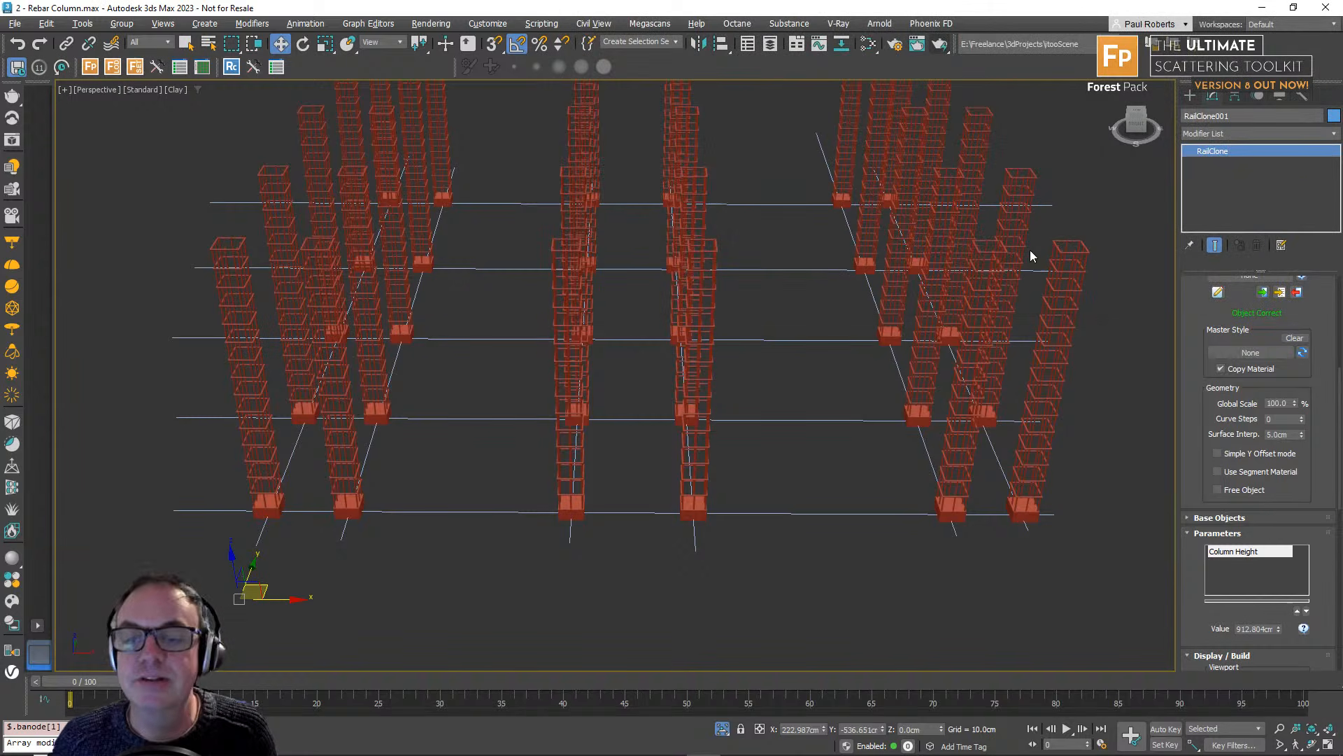
{"action": "middle_click_drag", "start_coordinate": [813, 374], "coordinate": [796, 426]}
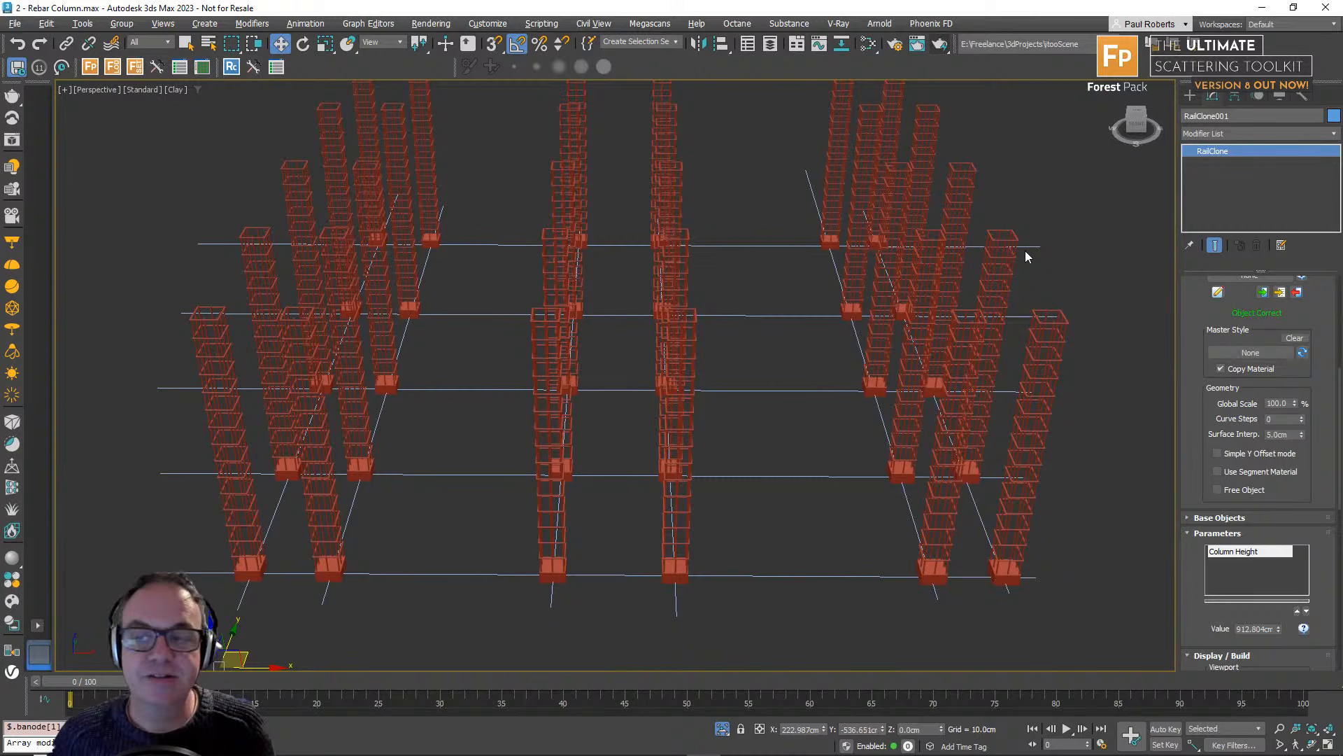
At spline level of Line009, copy the fourth crossing line along X into the gap before the fifth.
{"action": "left_click", "coordinate": [794, 477]}
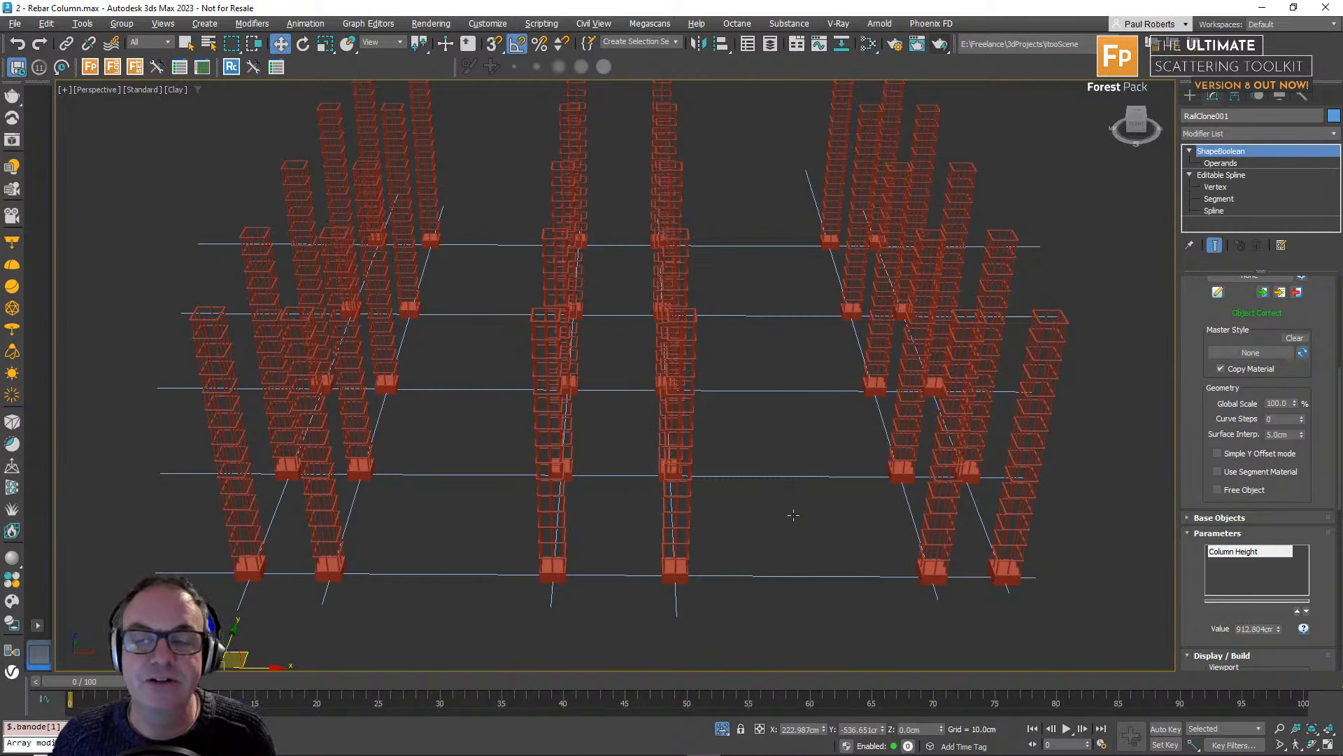
{"action": "left_click", "coordinate": [1216, 187]}
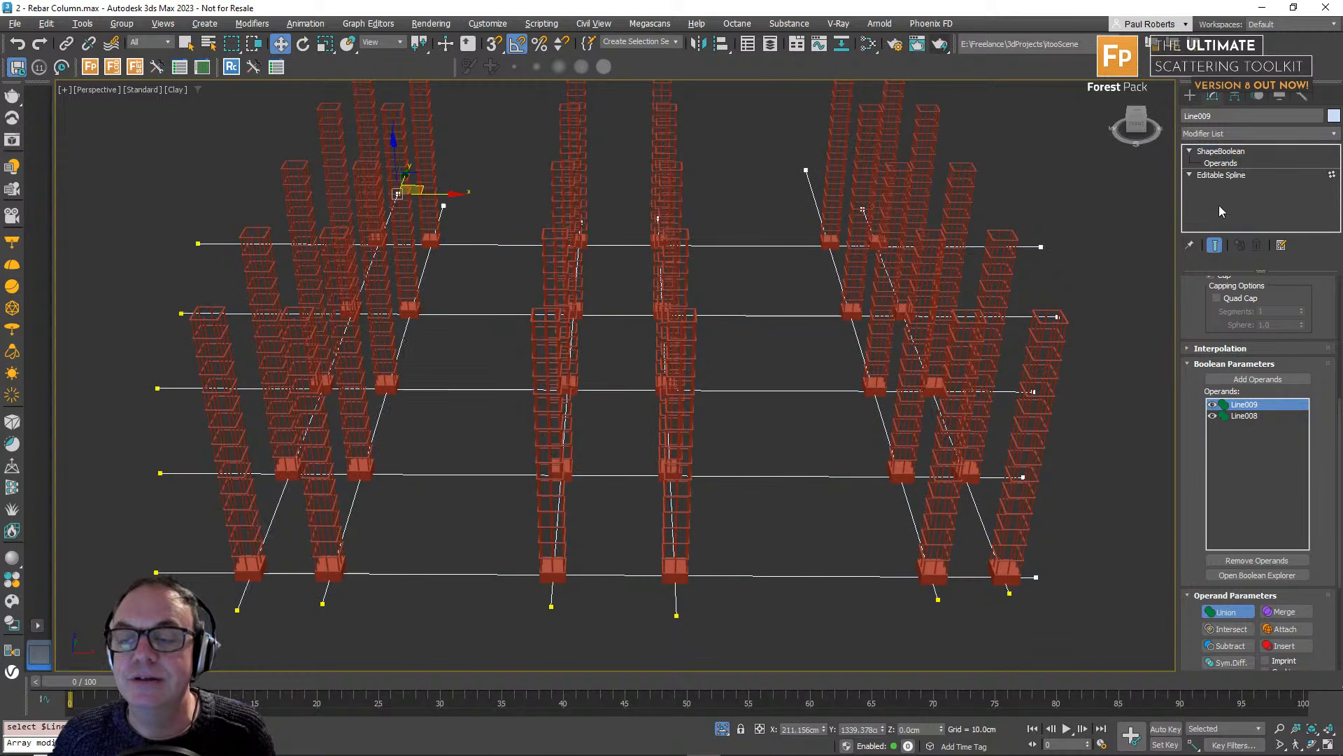
{"action": "left_click", "coordinate": [1218, 211]}
{"action": "left_click_drag", "start_coordinate": [771, 531], "coordinate": [678, 528]}
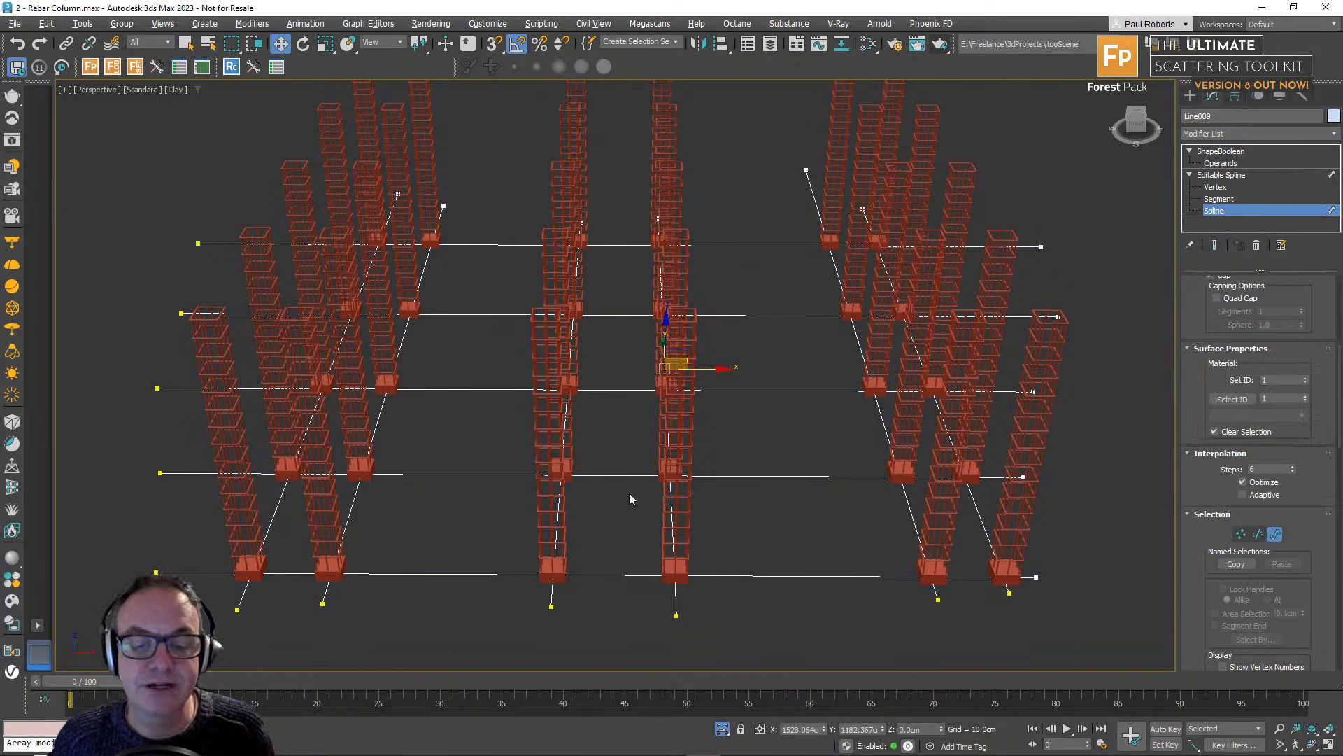
{"action": "left_click_drag", "start_coordinate": [705, 367], "coordinate": [812, 368], "text": "shift"}
Slant the copied crossing line by moving its far end vertex to about X 1740 cm and its near one to about X 2153 cm.
{"action": "key", "text": "1"}
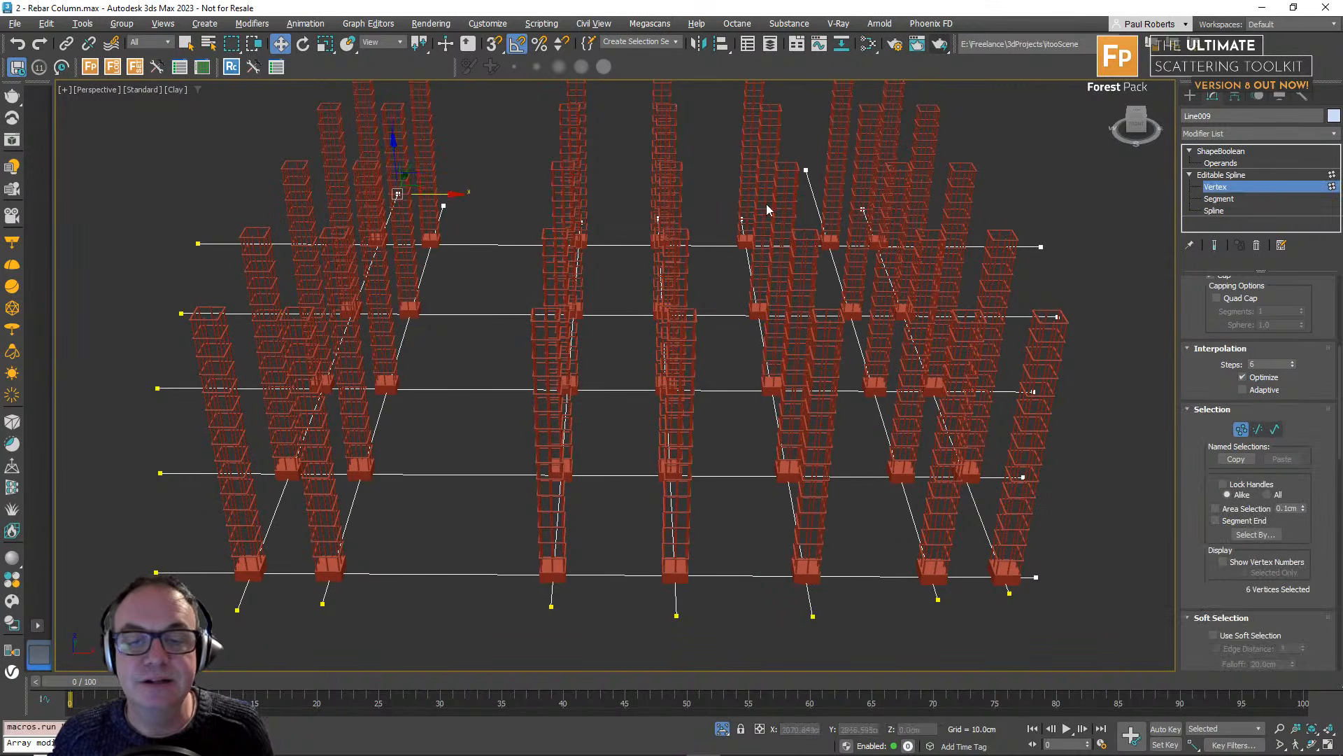
{"action": "left_click", "coordinate": [741, 218]}
{"action": "left_click_drag", "start_coordinate": [725, 231], "coordinate": [740, 231]}
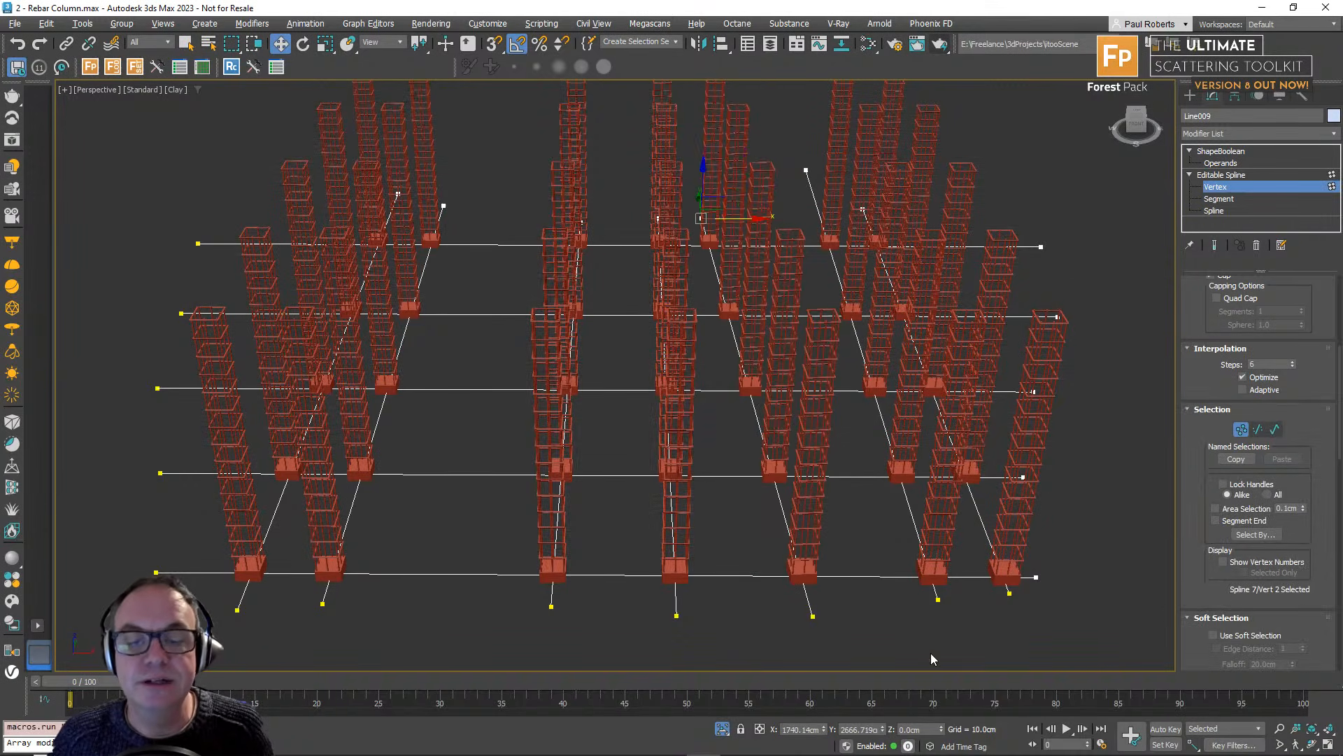
{"action": "left_click_drag", "start_coordinate": [846, 657], "coordinate": [921, 614]}
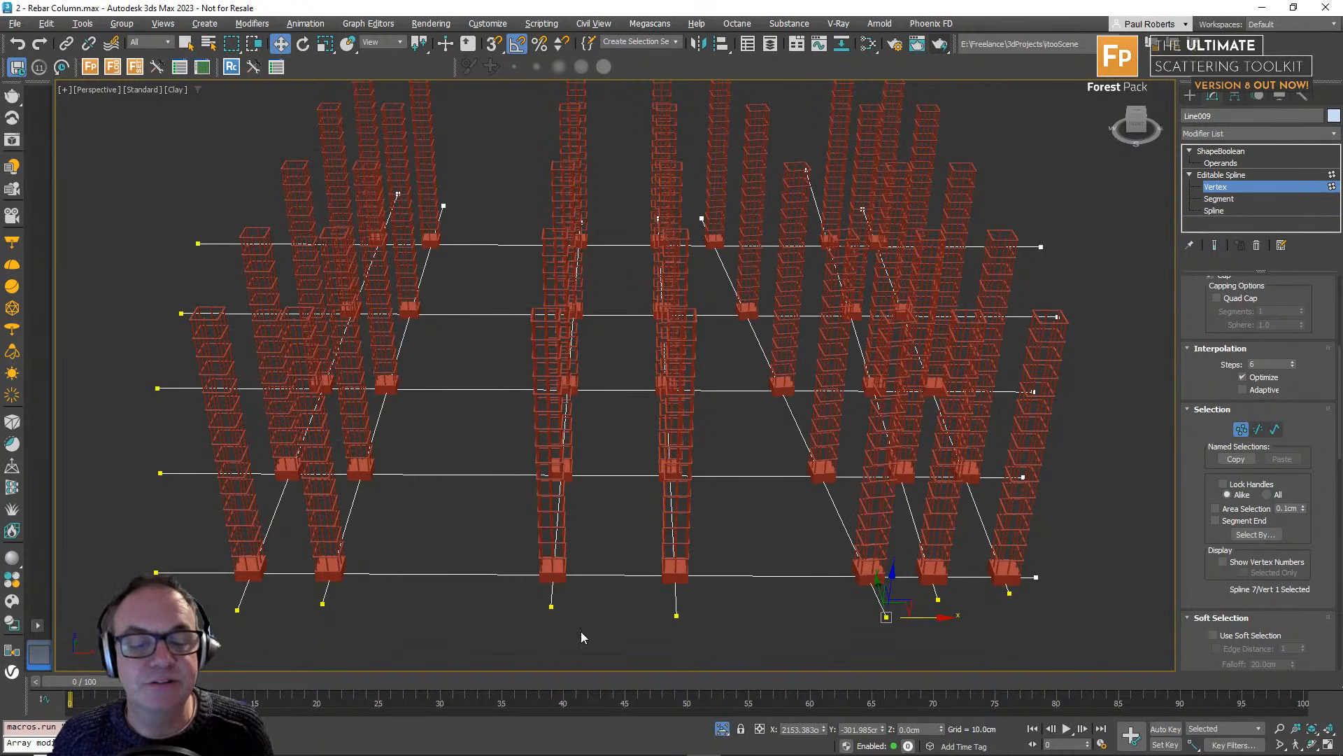
Slant the third crossing line by moving its near end to about X 742 cm and its far end toward the fourth line, and return to ShapeBoolean.
{"action": "left_click", "coordinate": [552, 606]}
{"action": "left_click", "coordinate": [589, 638]}
{"action": "left_click", "coordinate": [552, 606]}
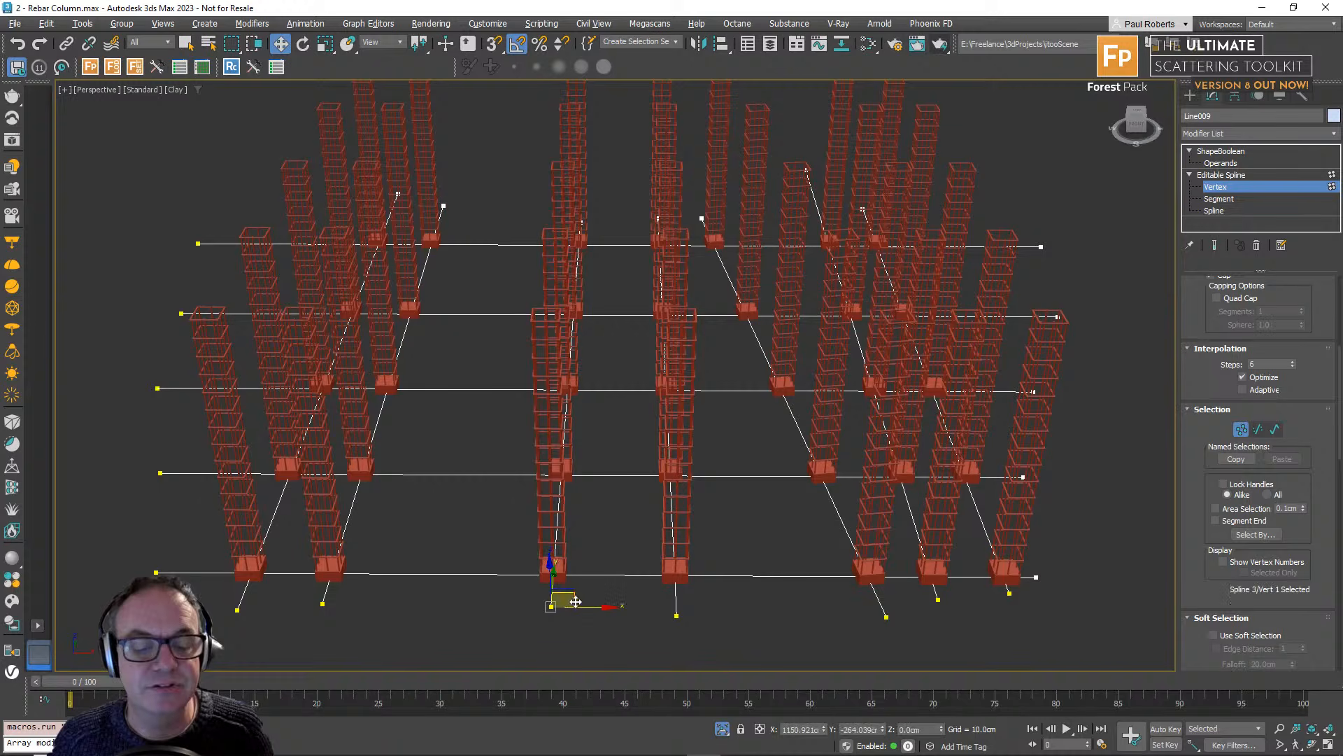
{"action": "left_click_drag", "start_coordinate": [584, 606], "coordinate": [445, 604]}
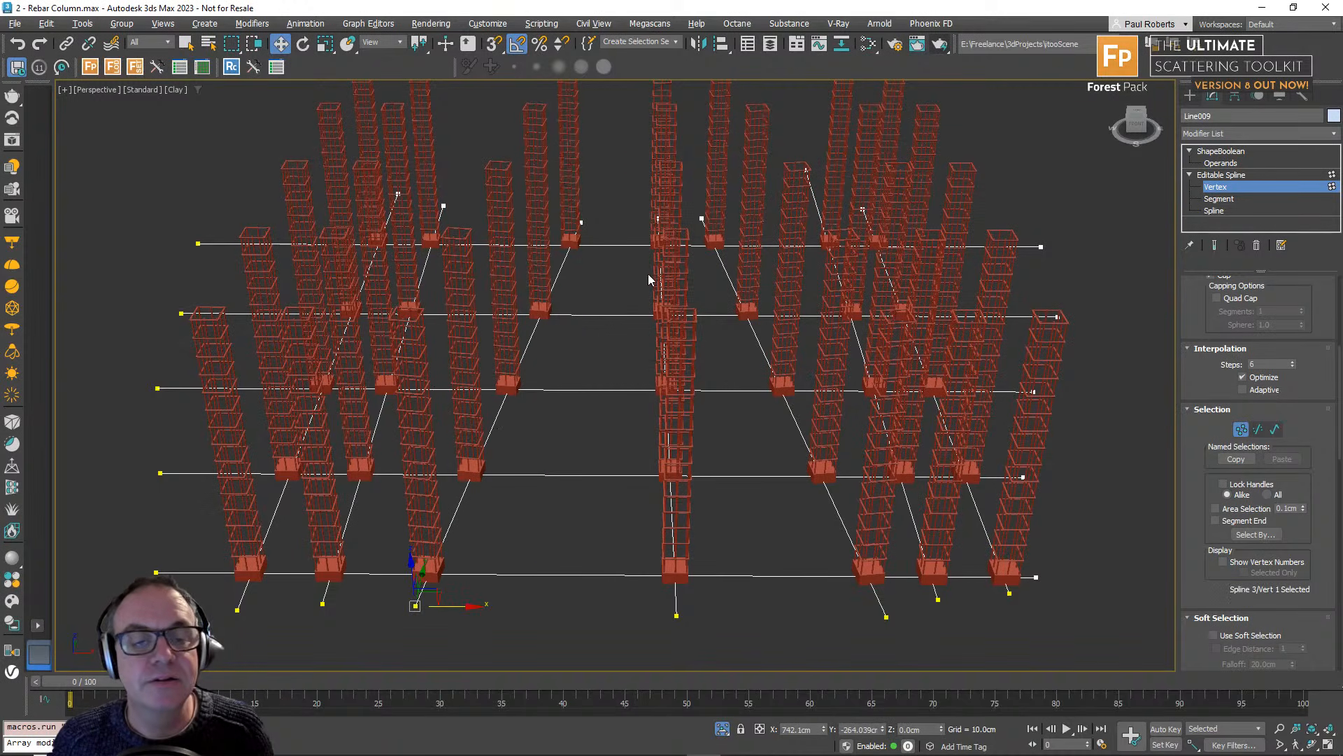
{"action": "left_click", "coordinate": [580, 223]}
{"action": "left_click_drag", "start_coordinate": [615, 221], "coordinate": [652, 226]}
{"action": "left_click", "coordinate": [1221, 174]}
{"action": "left_click", "coordinate": [1221, 150]}
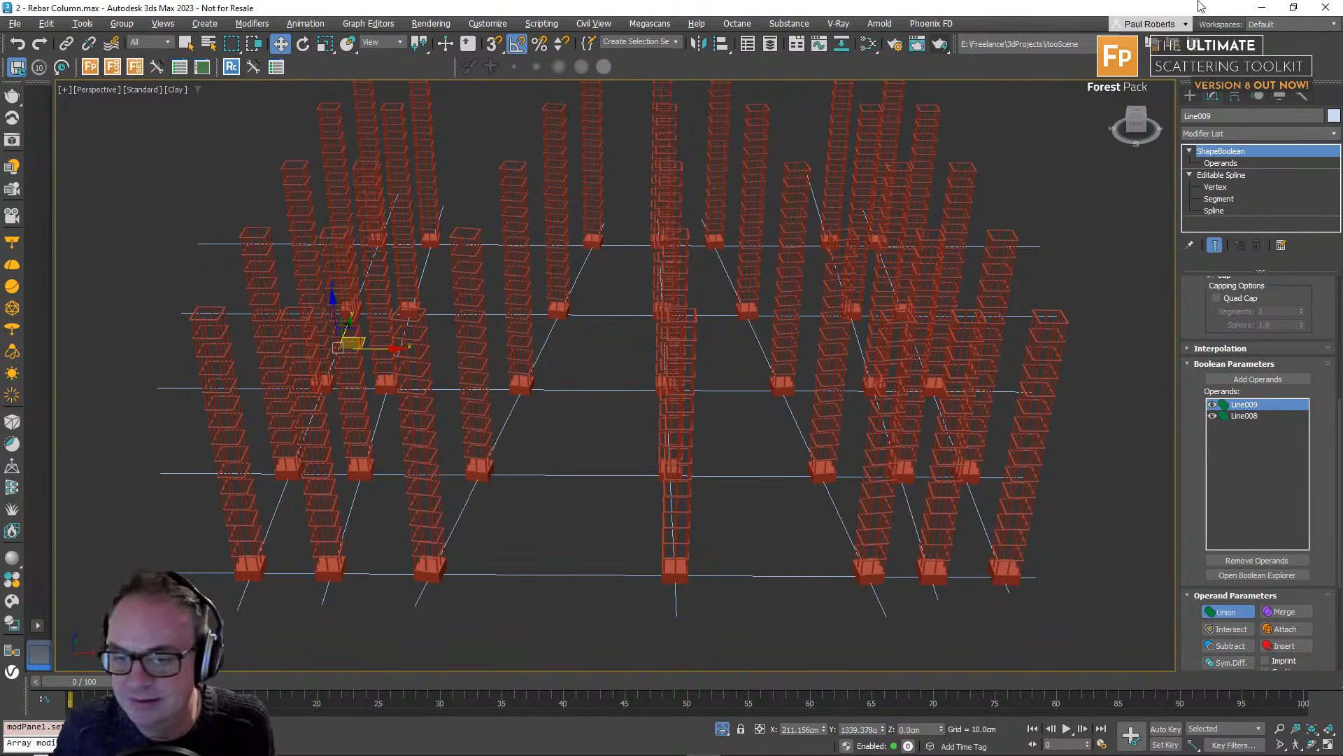
Start a new empty scene, discarding the changes to the rebar column scene, and show the home grid in the perspective view.
{"action": "left_click", "coordinate": [17, 25]}
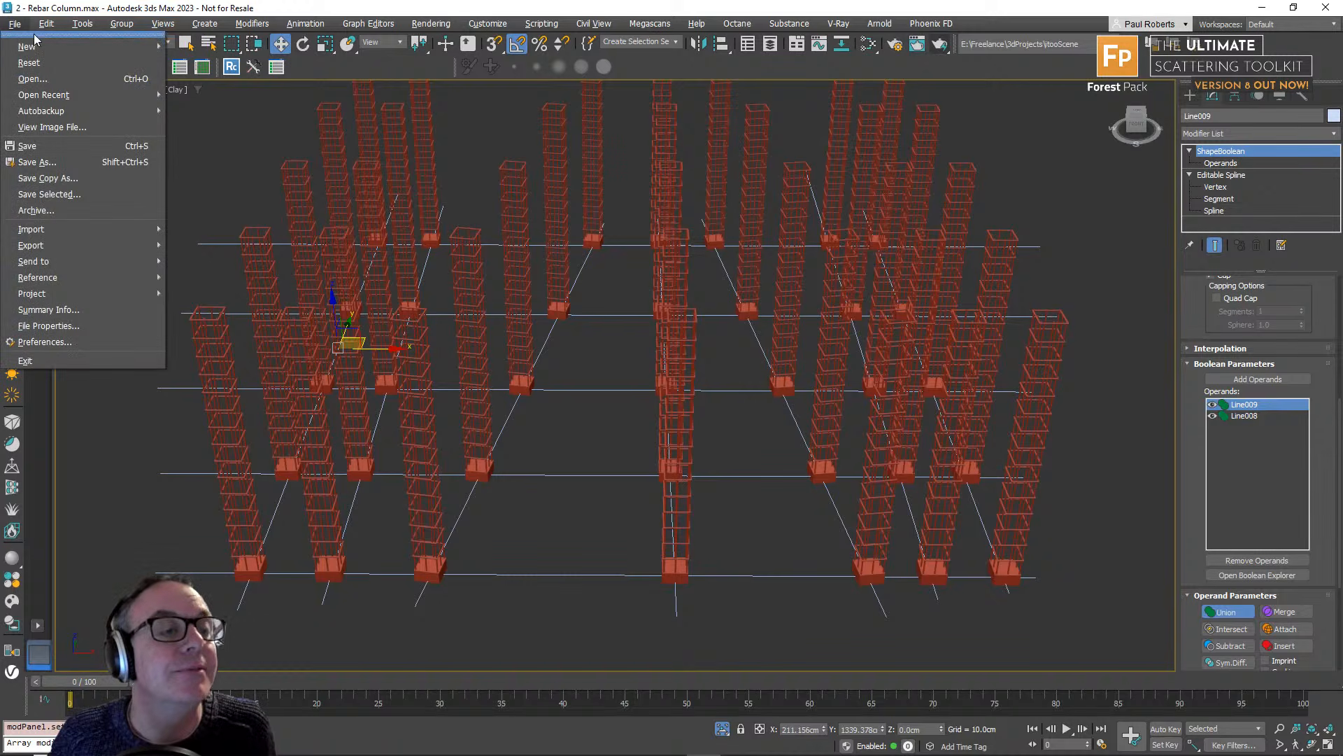
{"action": "mouse_move", "coordinate": [31, 41]}
{"action": "left_click", "coordinate": [196, 42]}
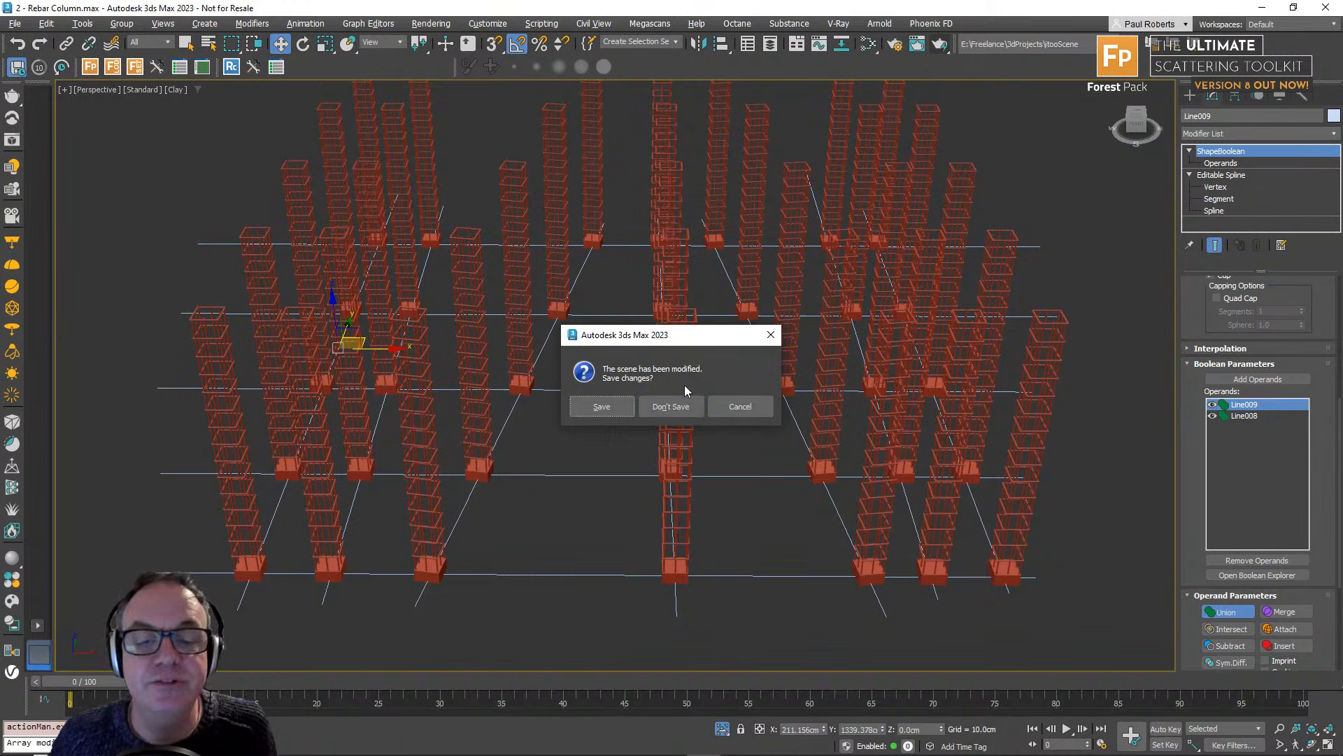
{"action": "left_click", "coordinate": [672, 405]}
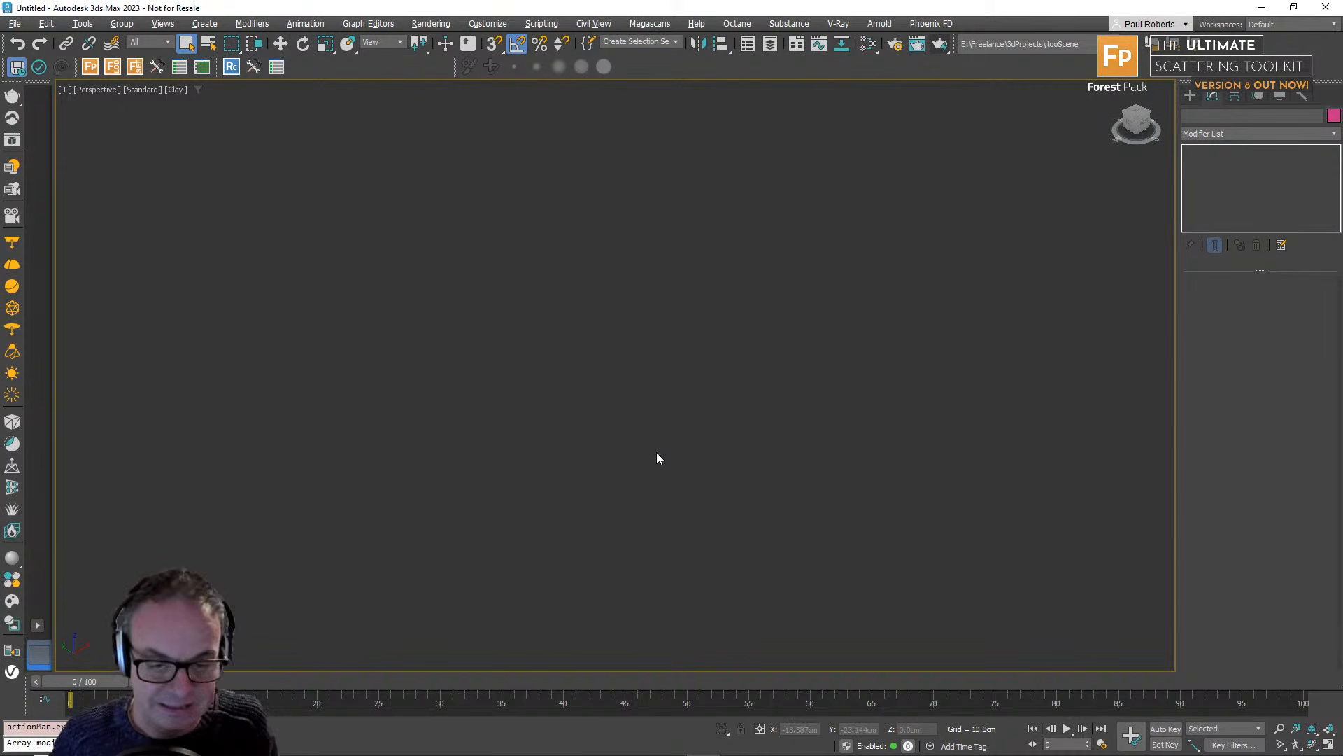
{"action": "key", "text": "g"}
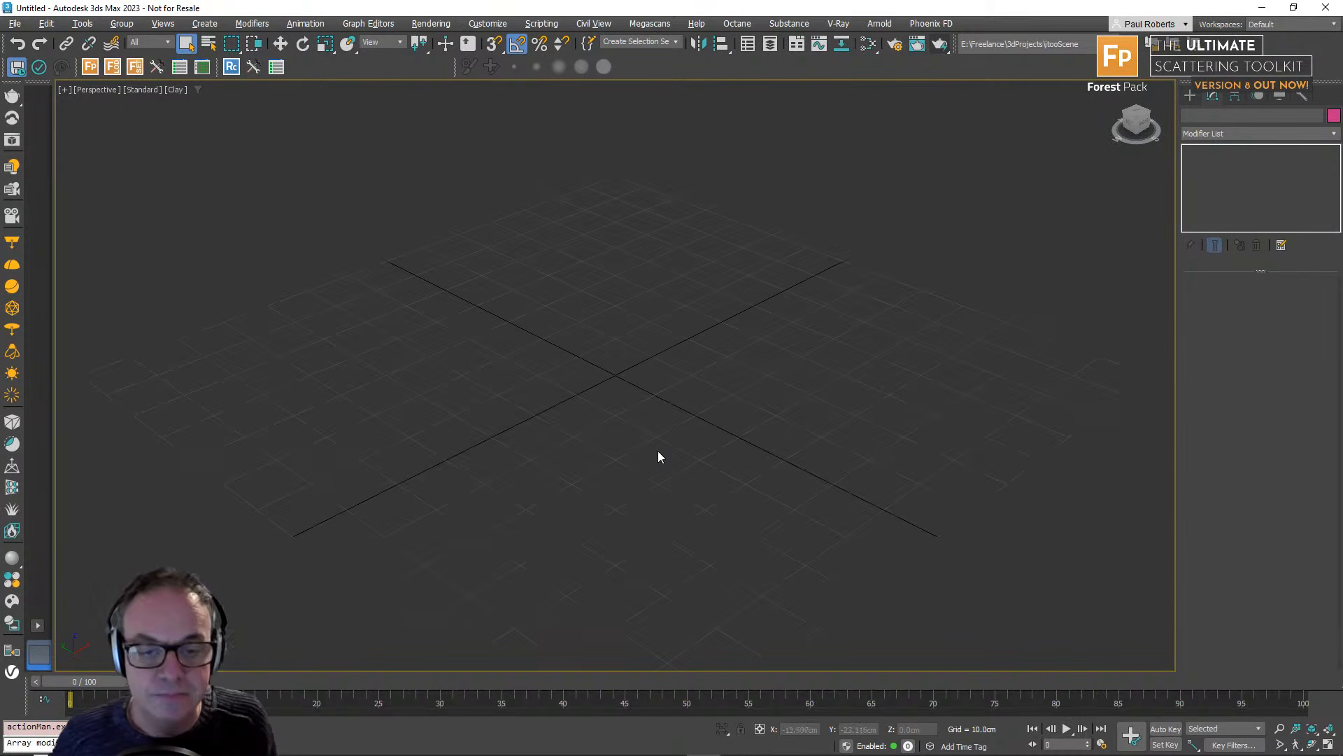
{"action": "middle_click_drag", "start_coordinate": [657, 456], "coordinate": [788, 418], "text": "alt"}
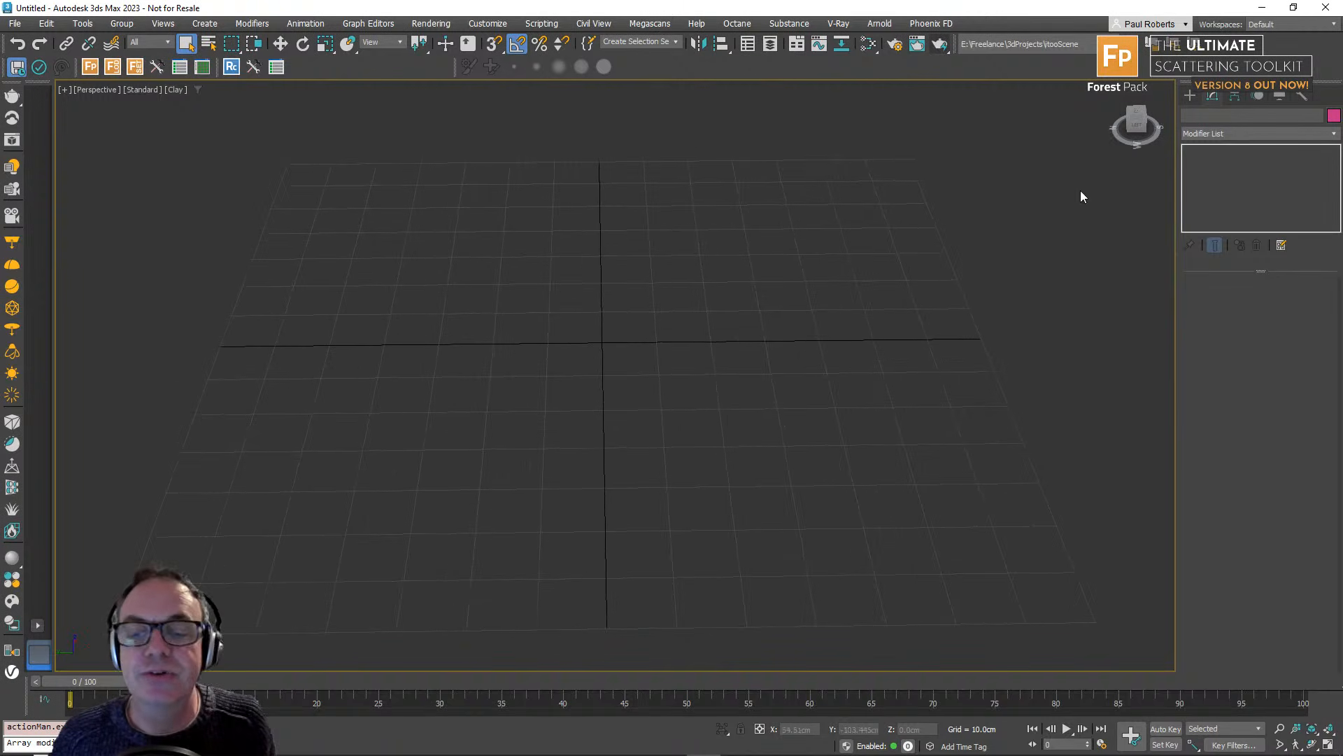
Draw a rectangle spline on the ground plane that covers most of the home grid and extends past its near edge.
{"action": "left_click", "coordinate": [1191, 97]}
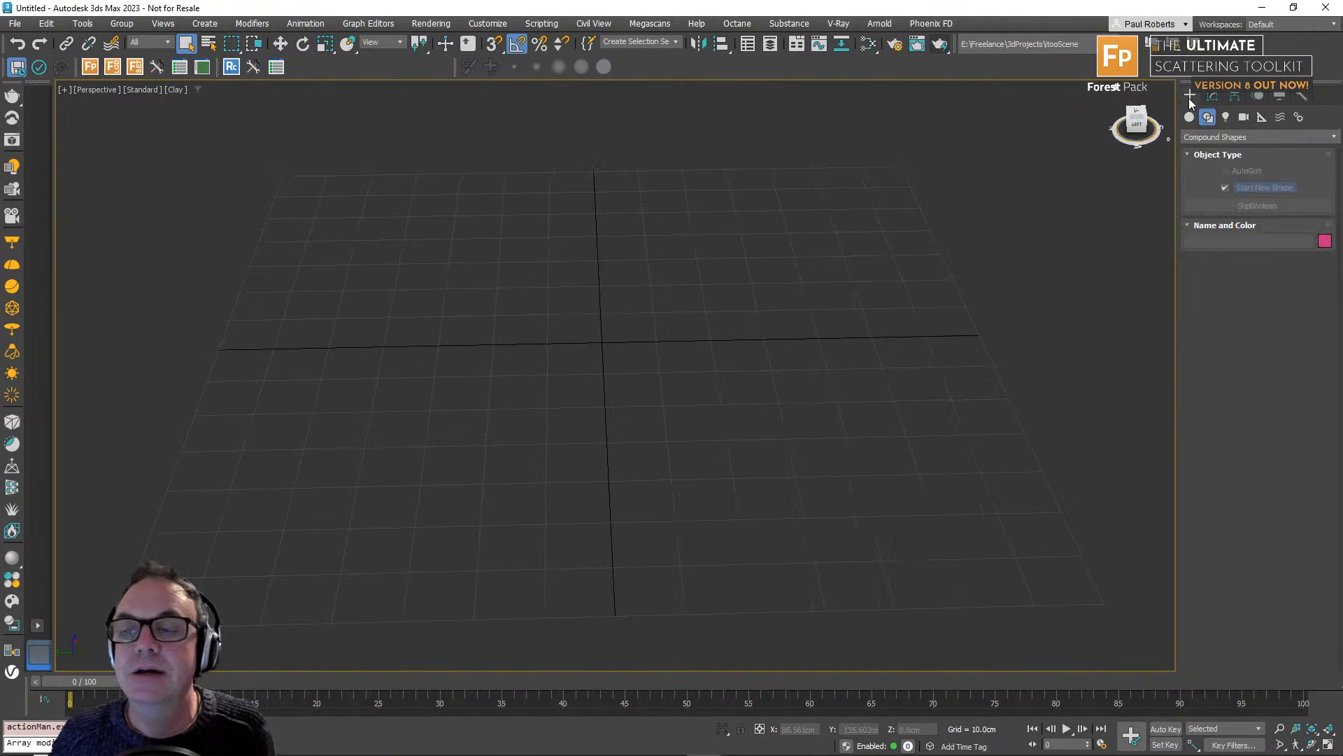
{"action": "left_click", "coordinate": [1210, 137]}
{"action": "left_click", "coordinate": [1209, 148]}
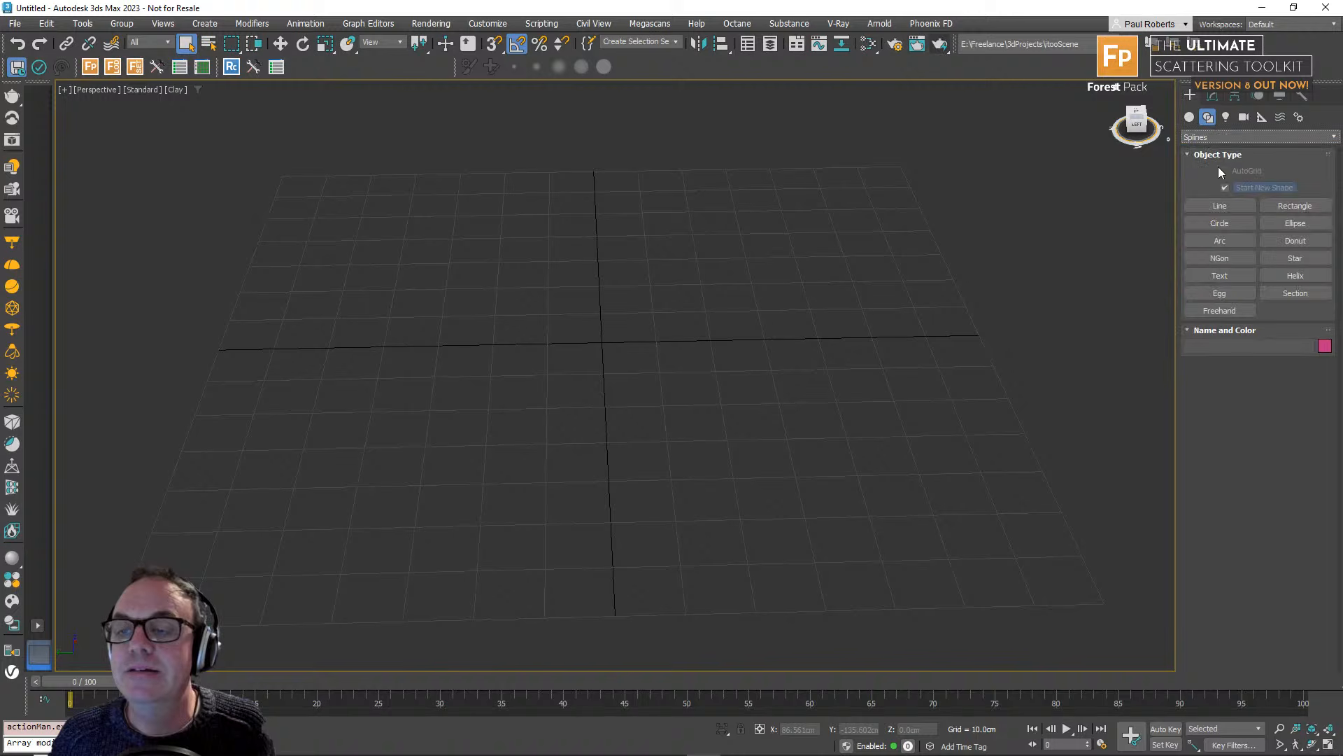
{"action": "left_click", "coordinate": [1295, 206]}
{"action": "middle_click_drag", "start_coordinate": [561, 516], "coordinate": [561, 479], "text": "alt"}
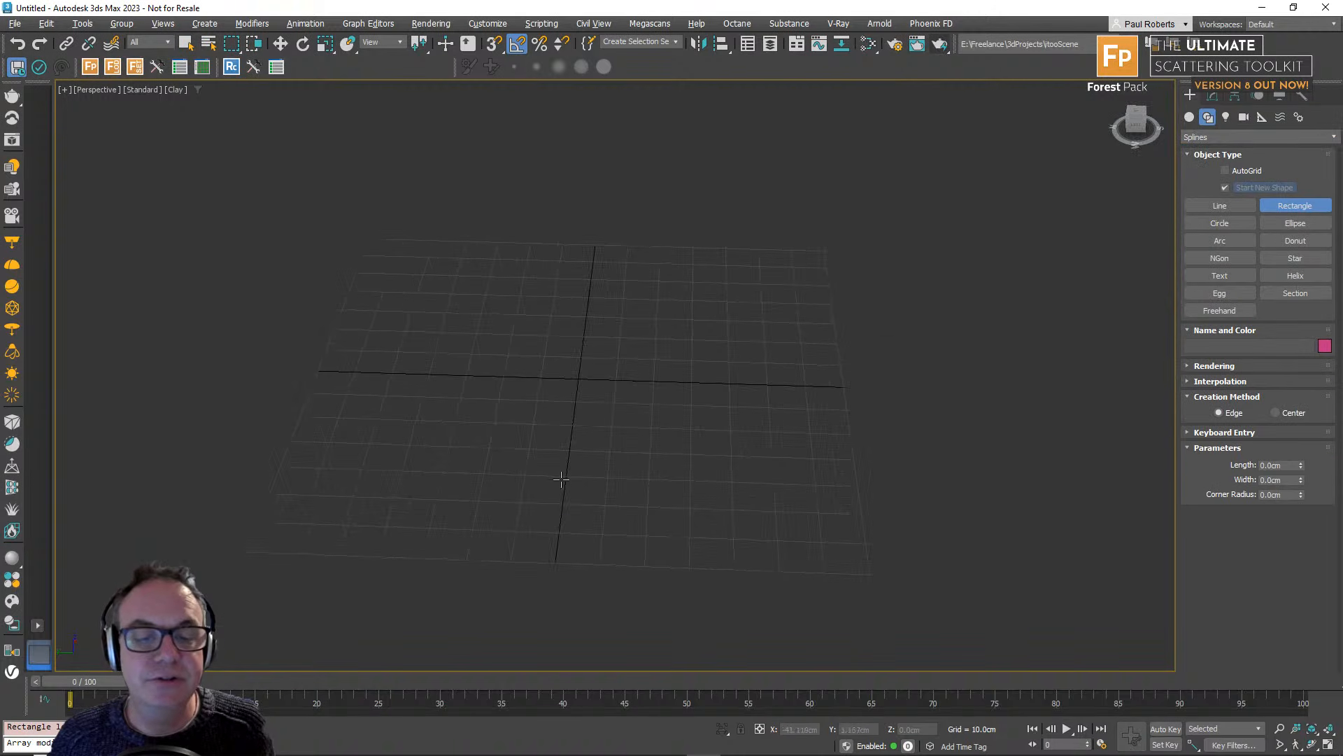
{"action": "left_click_drag", "start_coordinate": [392, 255], "coordinate": [878, 634]}
{"action": "right_click", "coordinate": [933, 535]}
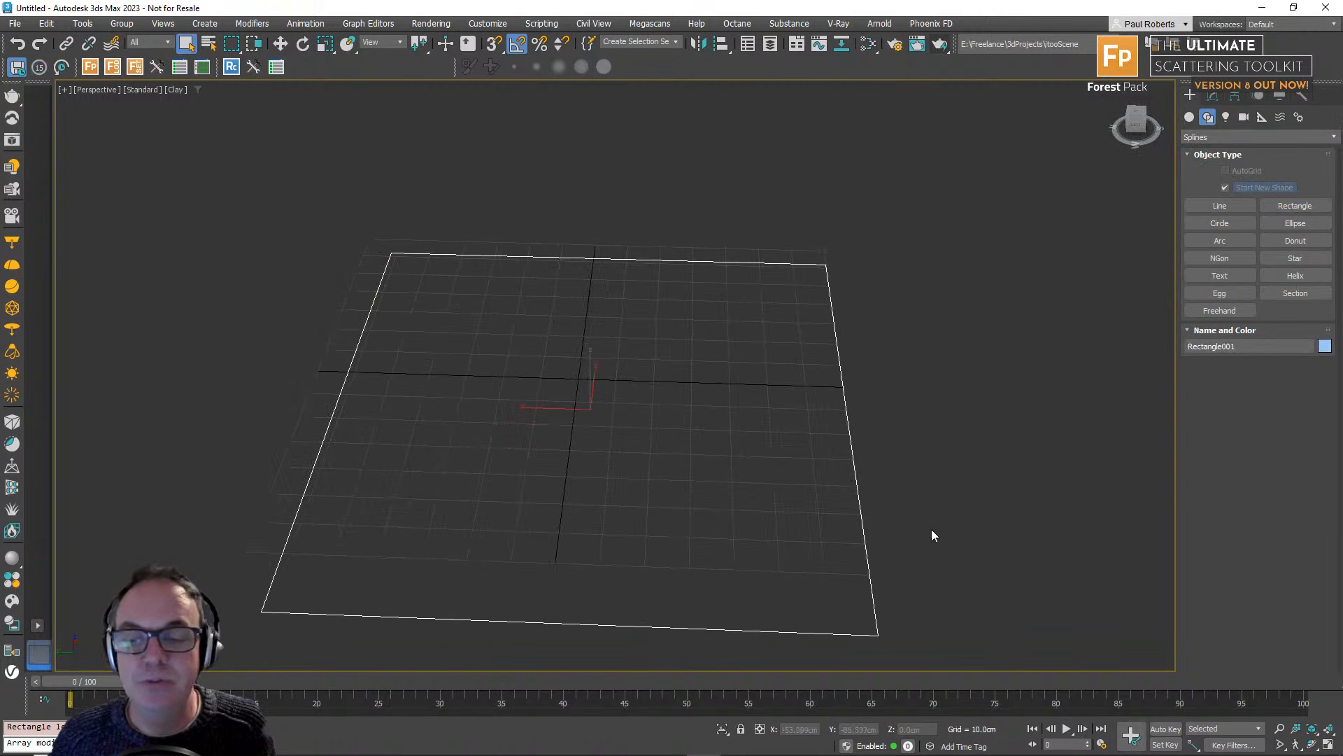
Create a small teapot primitive on the ground just outside the rectangle's right side.
{"action": "middle_click_drag", "start_coordinate": [906, 451], "coordinate": [924, 451], "text": "alt"}
{"action": "left_click", "coordinate": [1189, 117]}
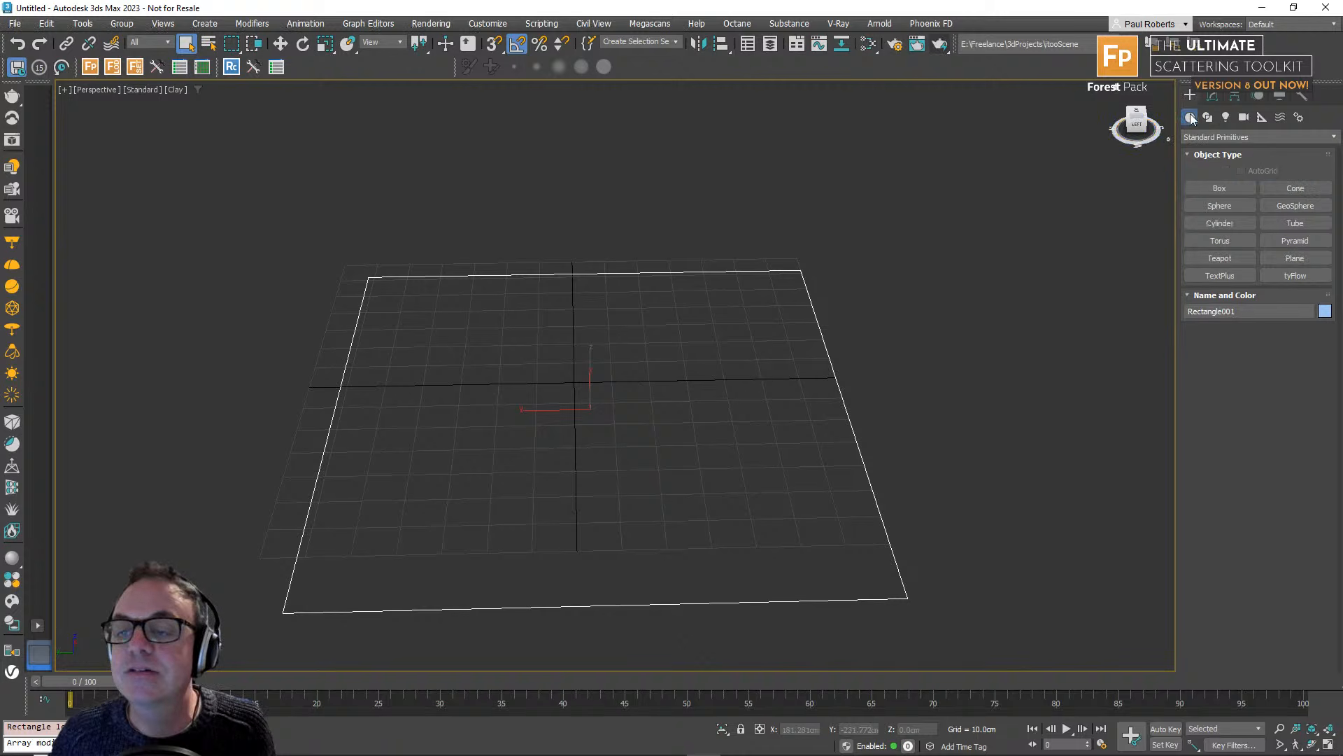
{"action": "left_click", "coordinate": [1220, 259]}
{"action": "left_click_drag", "start_coordinate": [960, 456], "coordinate": [975, 471]}
{"action": "right_click", "coordinate": [977, 472]}
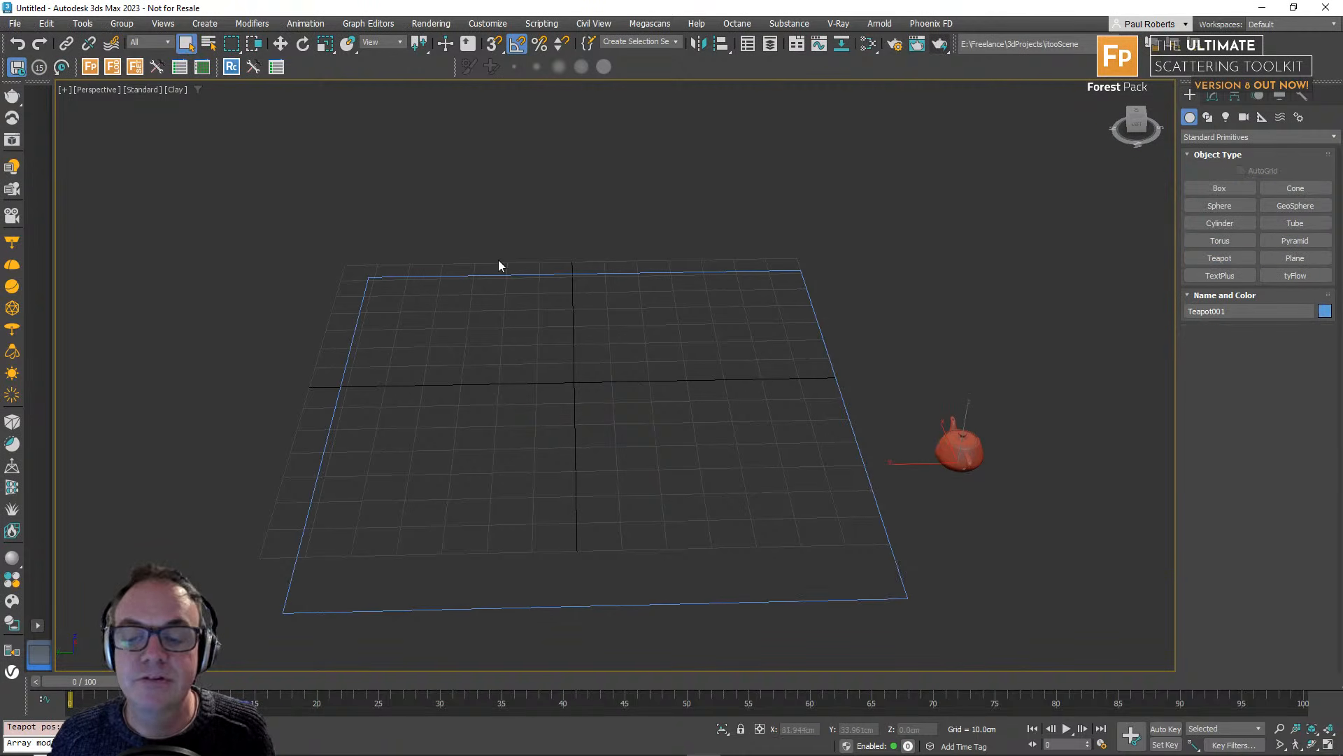
Create a Forest Pro object from the selected teapot in Generate mode, using the rectangle spline as the scattering area.
{"action": "left_click", "coordinate": [91, 69]}
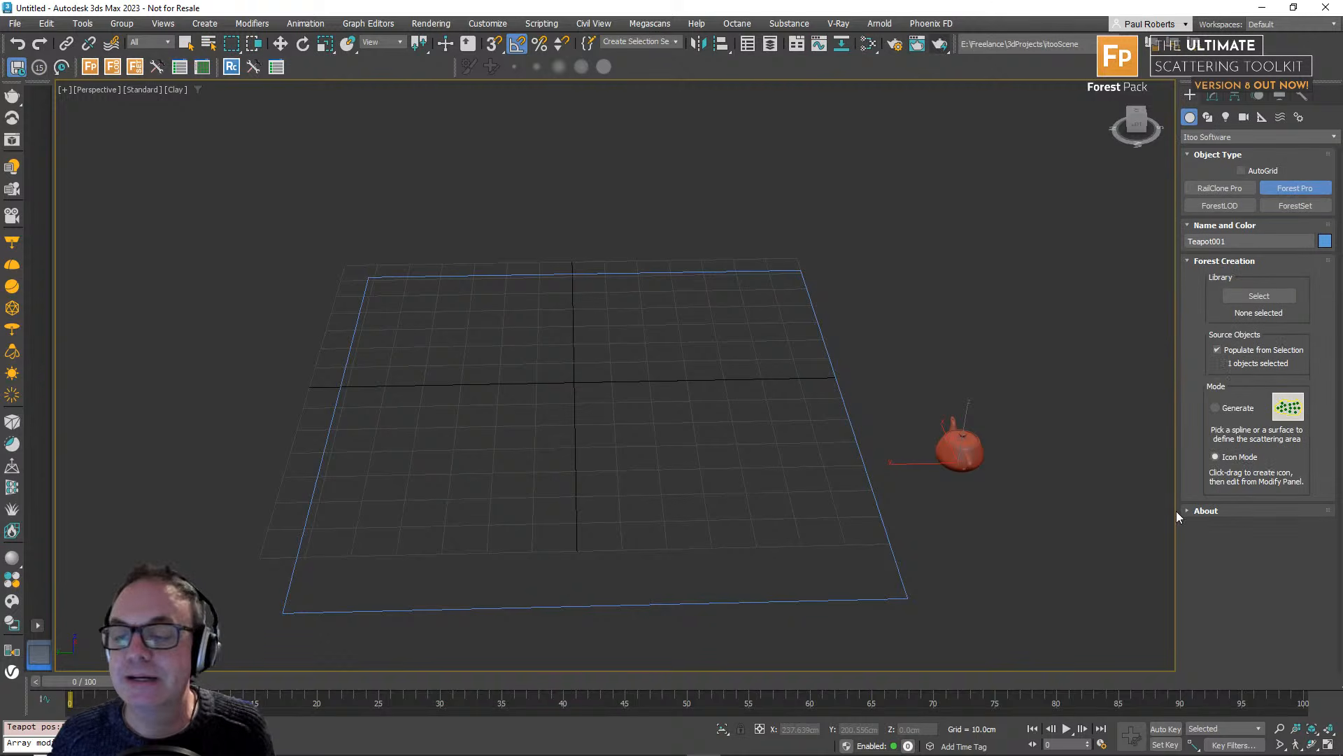
{"action": "left_click", "coordinate": [1236, 412]}
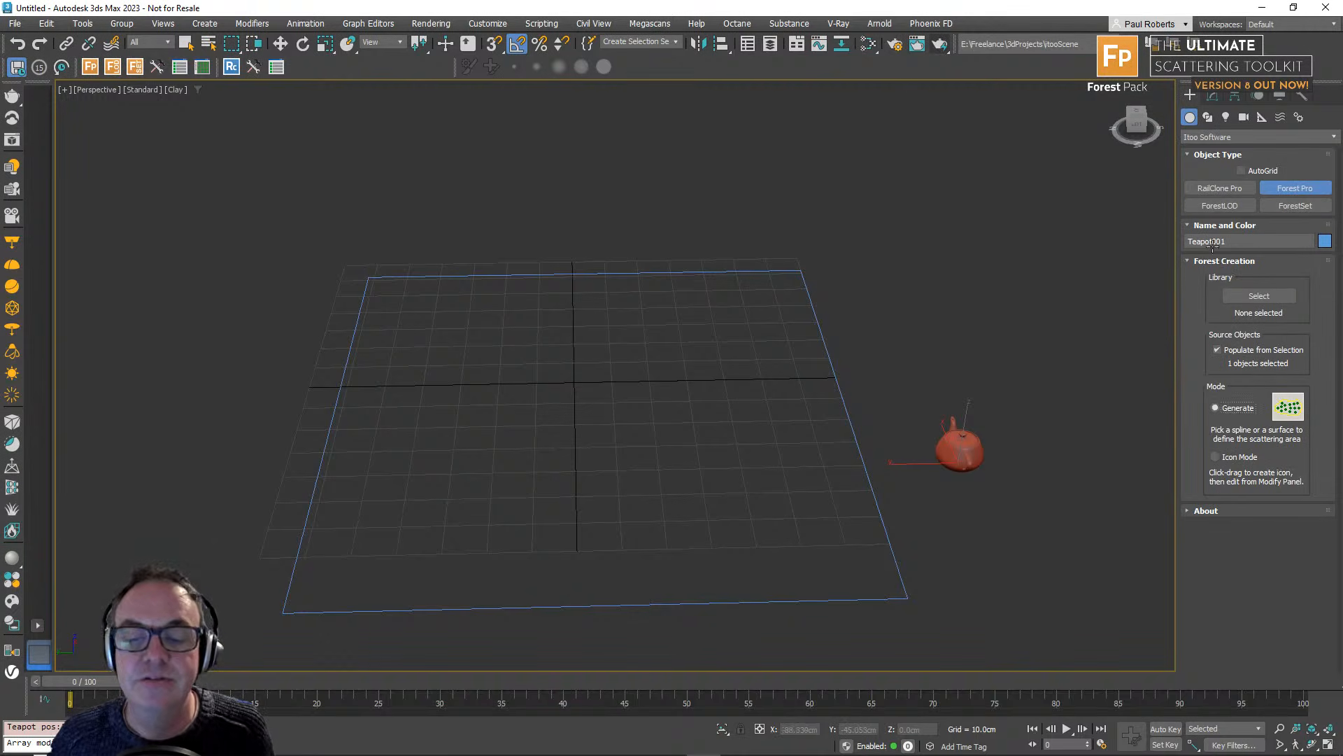
{"action": "left_click", "coordinate": [831, 362]}
{"action": "middle_click_drag", "start_coordinate": [968, 356], "coordinate": [974, 345], "text": "alt"}
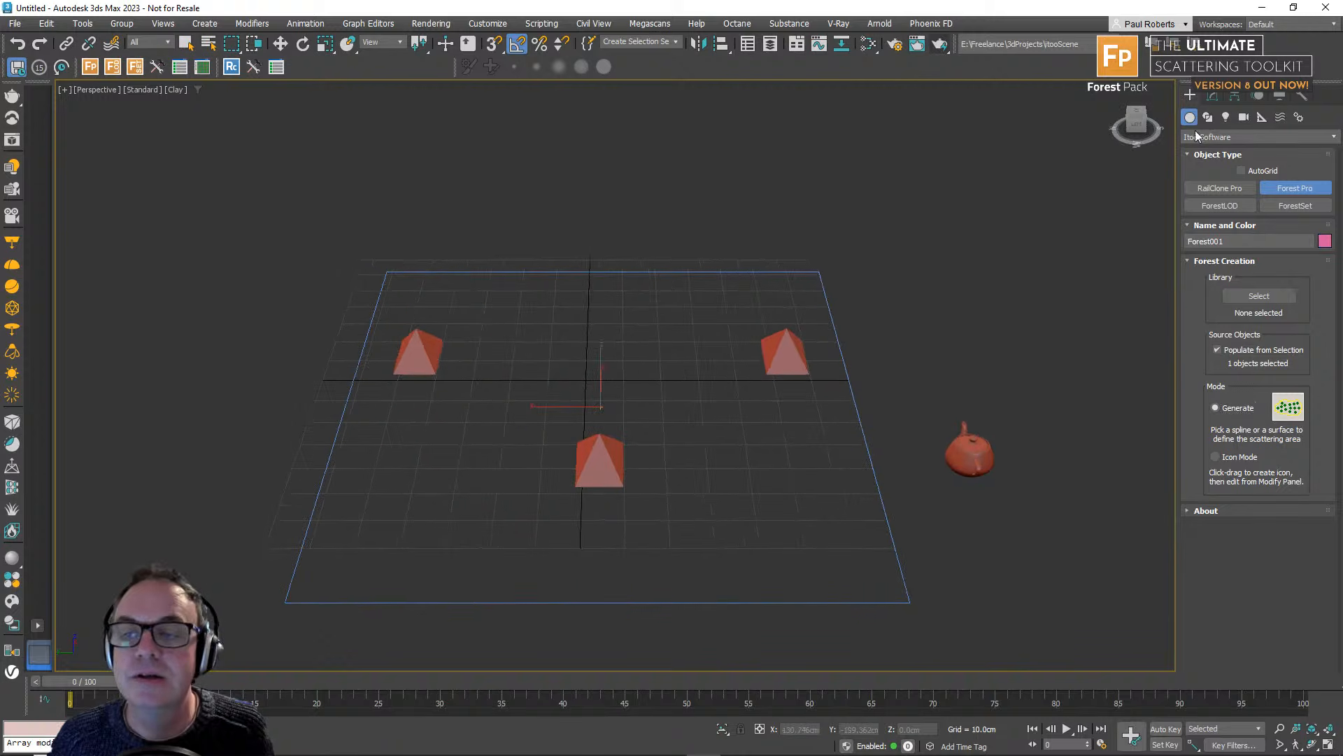
Set the viewport proxy shape of the Forest object to Arrow.
{"action": "left_click", "coordinate": [1212, 96]}
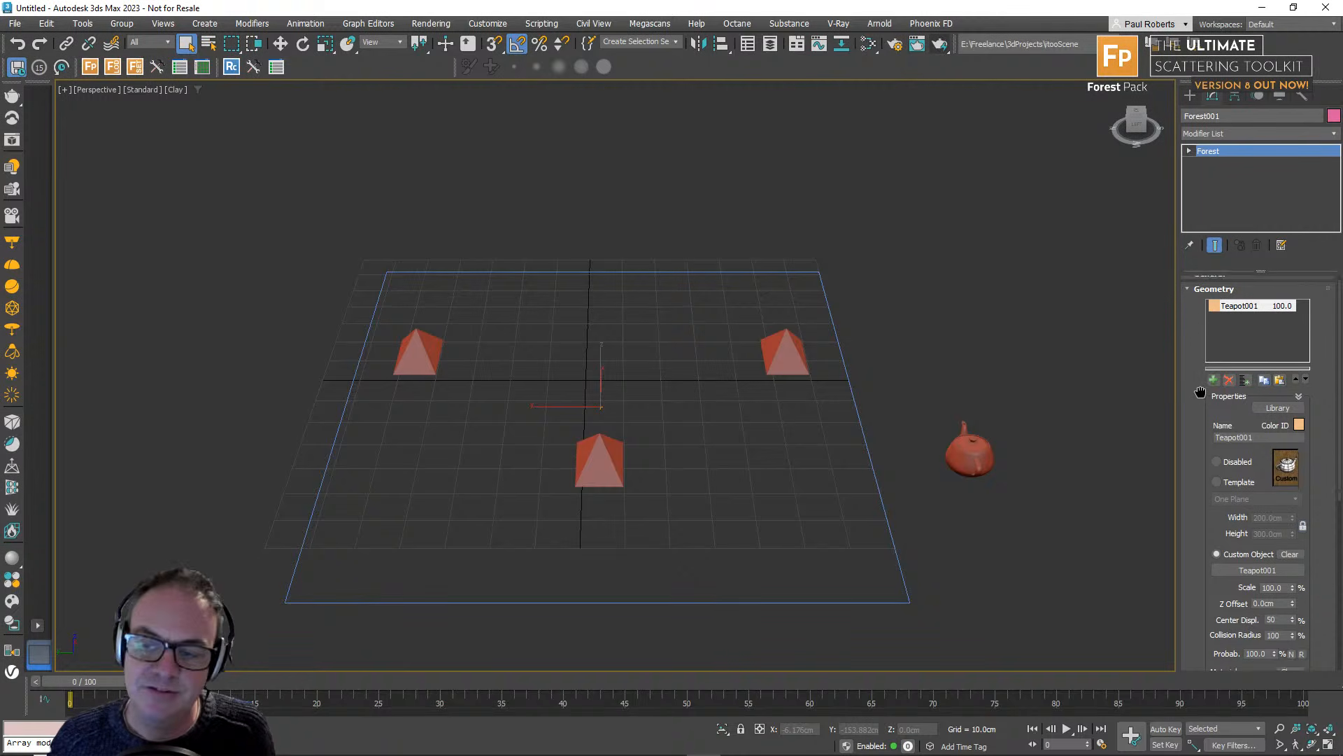
{"action": "left_click", "coordinate": [1215, 301]}
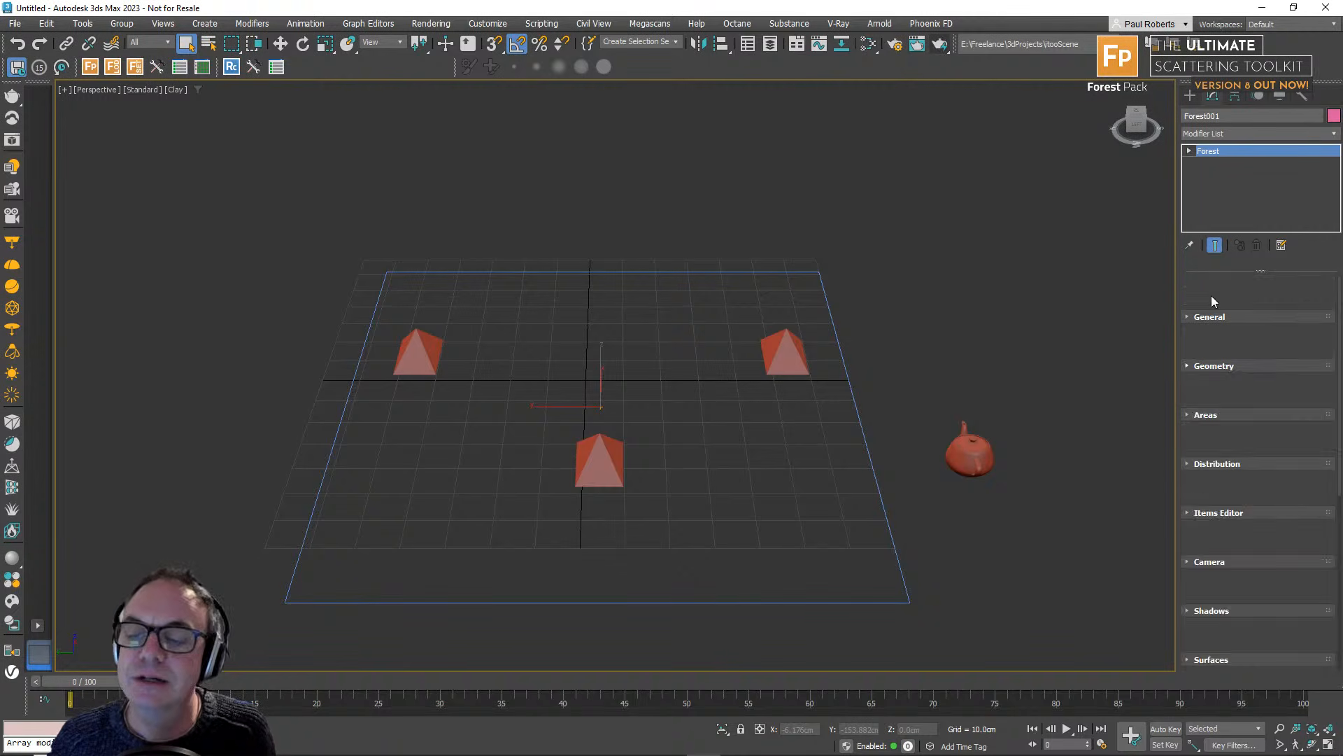
{"action": "left_click", "coordinate": [1217, 468]}
{"action": "scroll", "coordinate": [1210, 532], "scroll_direction": "down", "scroll_amount": 3}
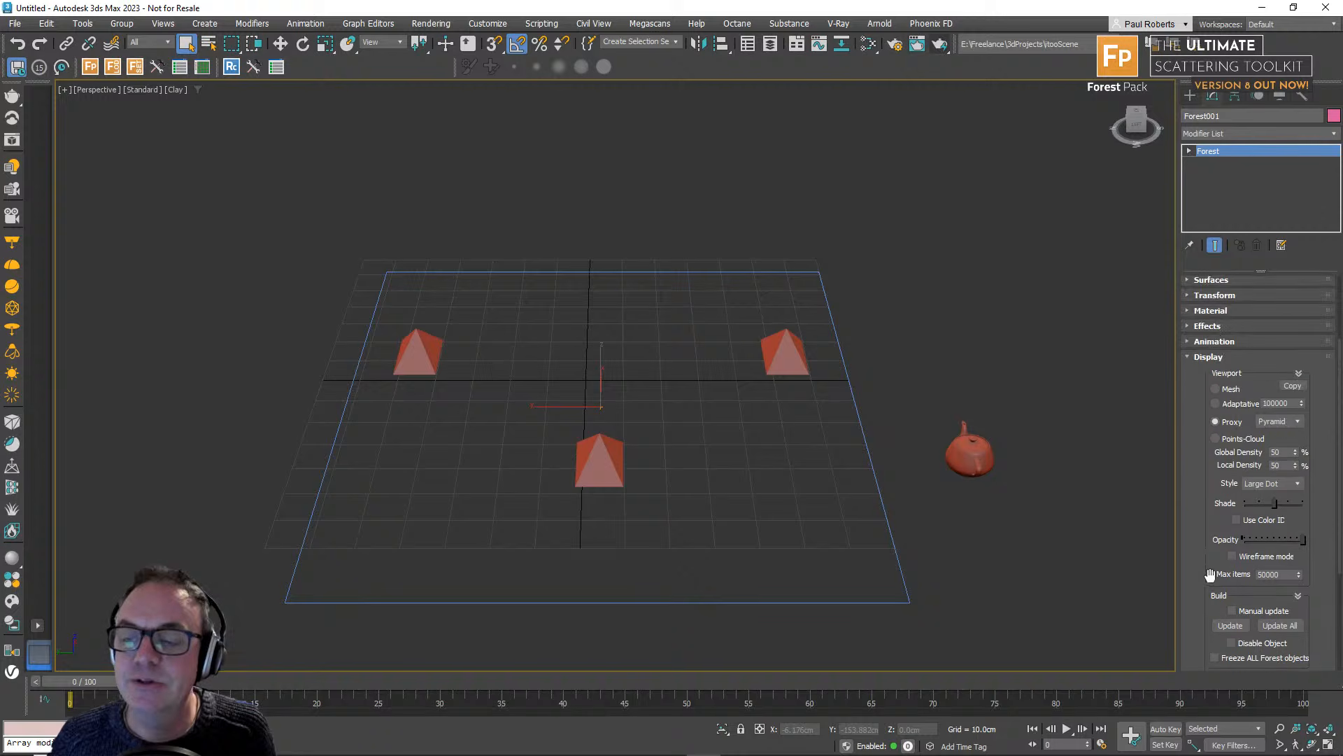
{"action": "left_click", "coordinate": [1289, 421]}
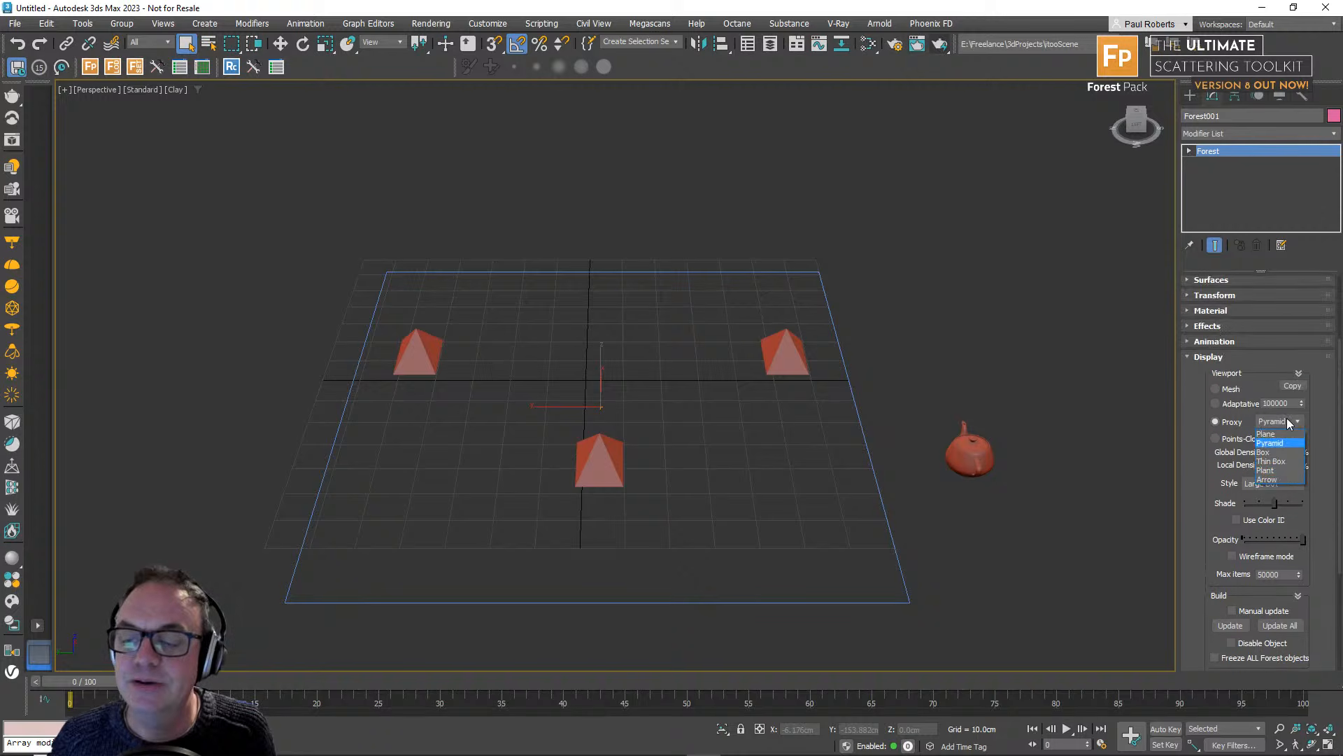
{"action": "left_click", "coordinate": [1267, 480]}
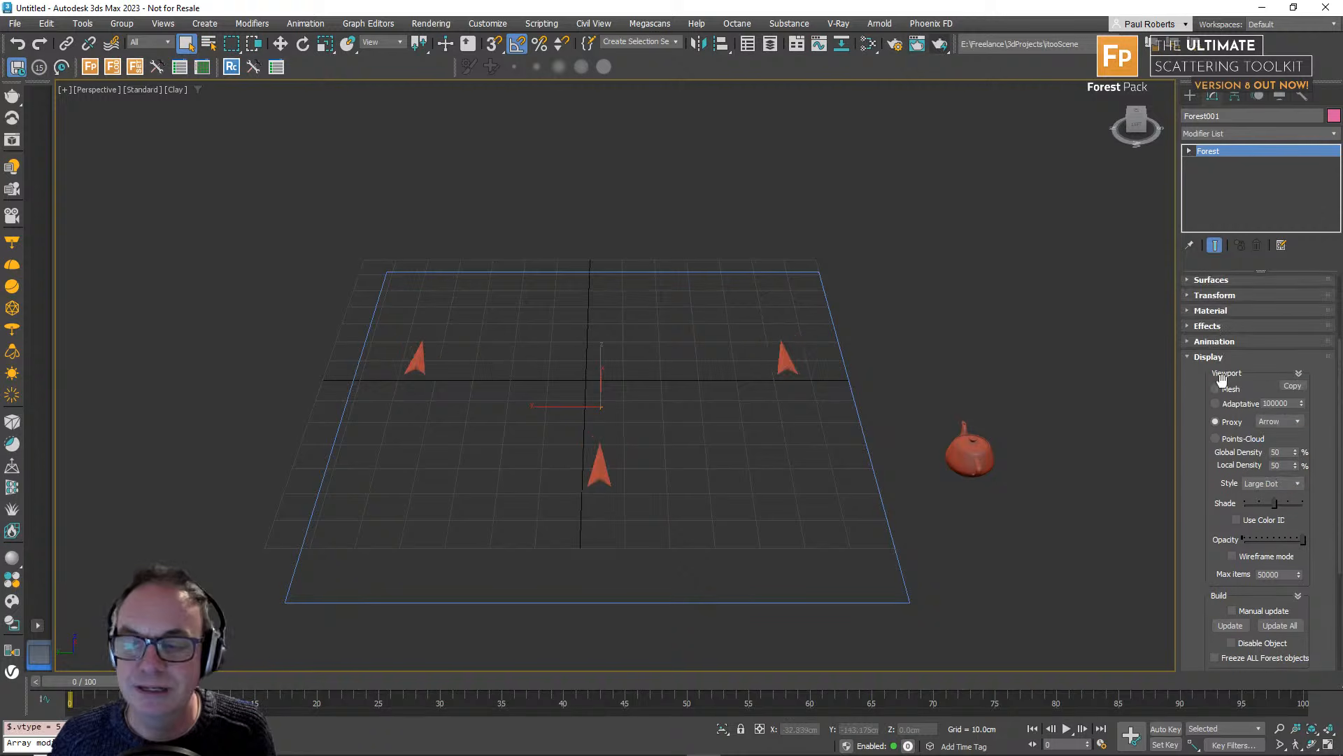
Set the Forest distribution image to Full and reduce the density size to about 1375 cm in X.
{"action": "scroll", "coordinate": [1224, 371], "scroll_direction": "up", "scroll_amount": 3}
{"action": "left_click", "coordinate": [1217, 296]}
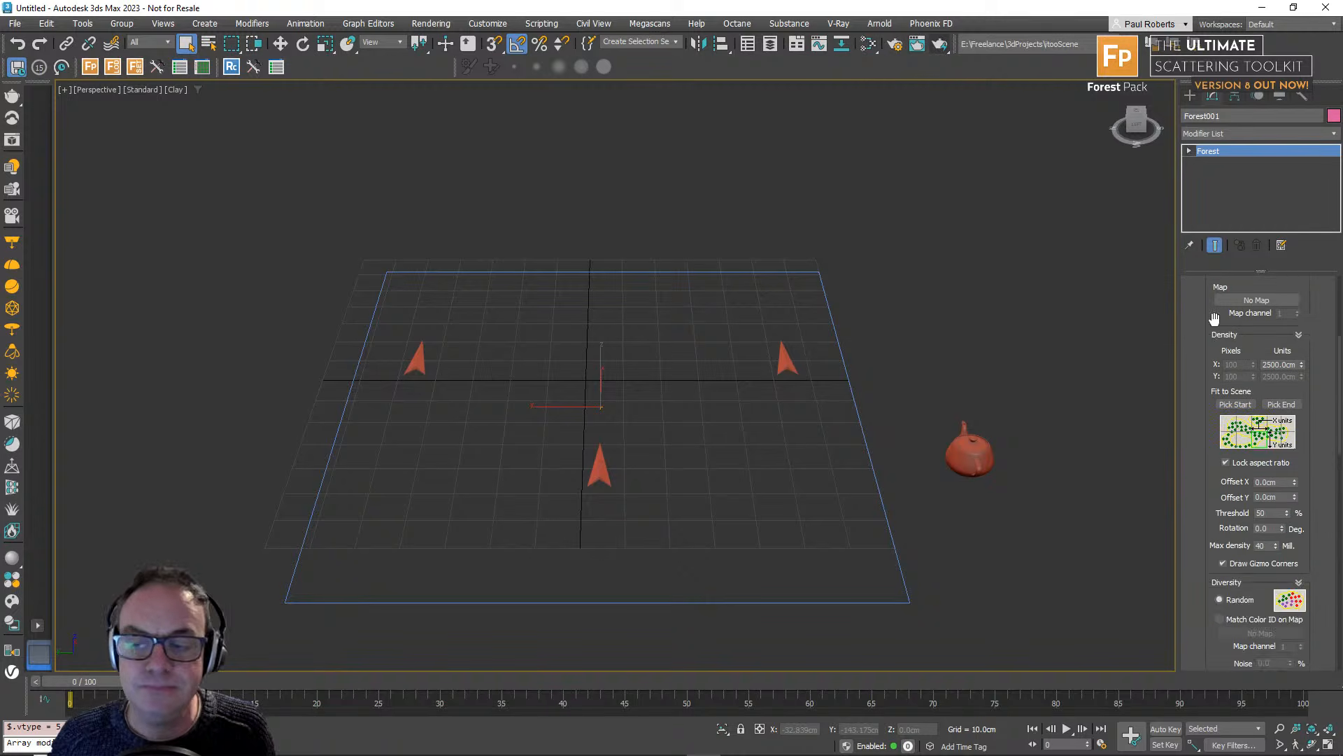
{"action": "scroll", "coordinate": [1253, 415], "scroll_direction": "down", "scroll_amount": 3}
{"action": "left_click", "coordinate": [1257, 404]}
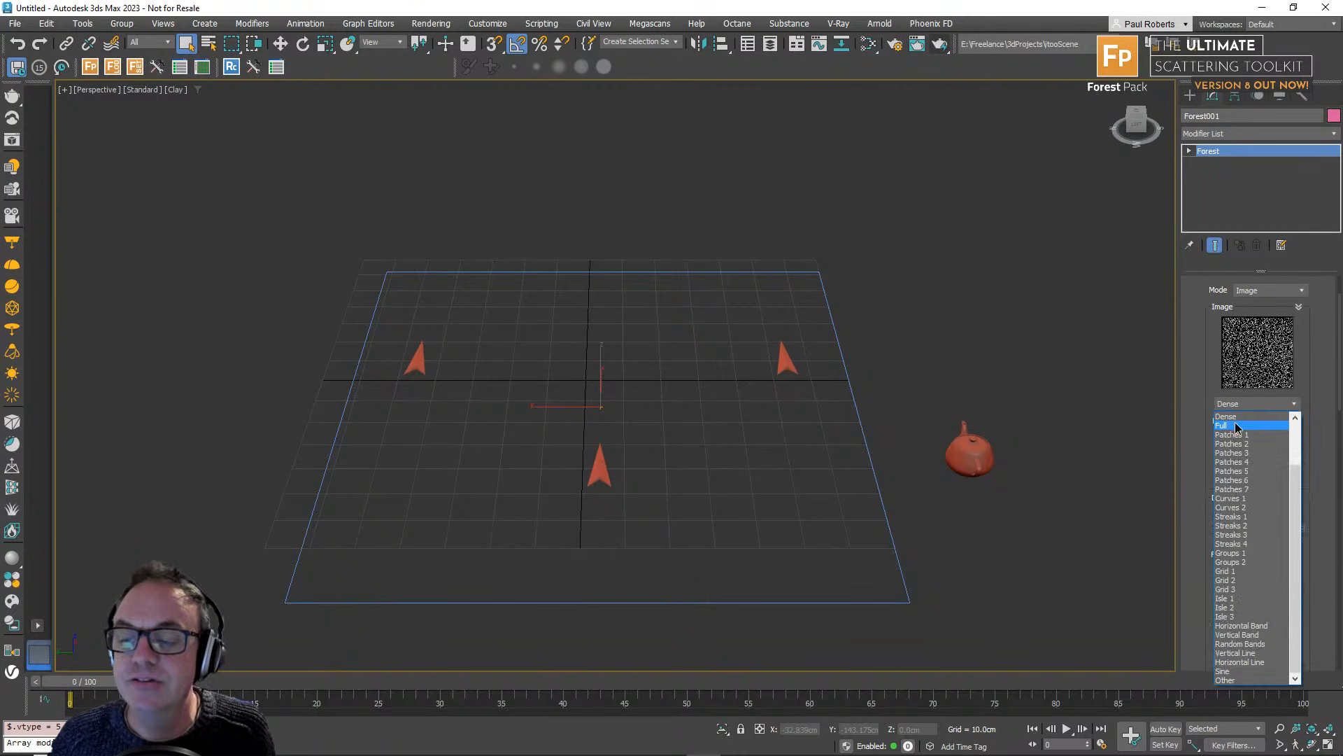
{"action": "left_click", "coordinate": [1245, 424]}
{"action": "left_click_drag", "start_coordinate": [1302, 527], "coordinate": [1312, 558]}
{"action": "scroll", "coordinate": [1206, 276], "scroll_direction": "up", "scroll_amount": 2}
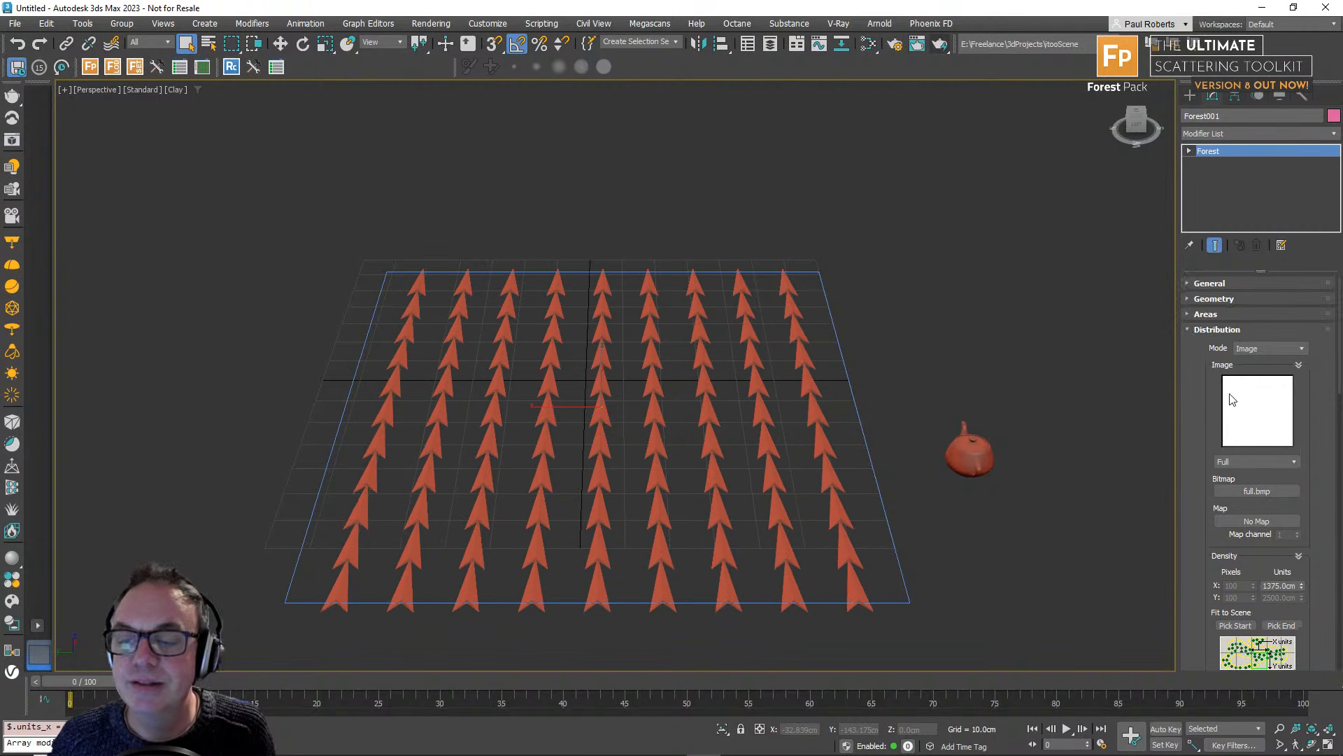
Enable random rotation in the Forest transform settings and set the X and Y minimum and maximum to 0.
{"action": "left_click", "coordinate": [1239, 331]}
{"action": "left_click", "coordinate": [1204, 469]}
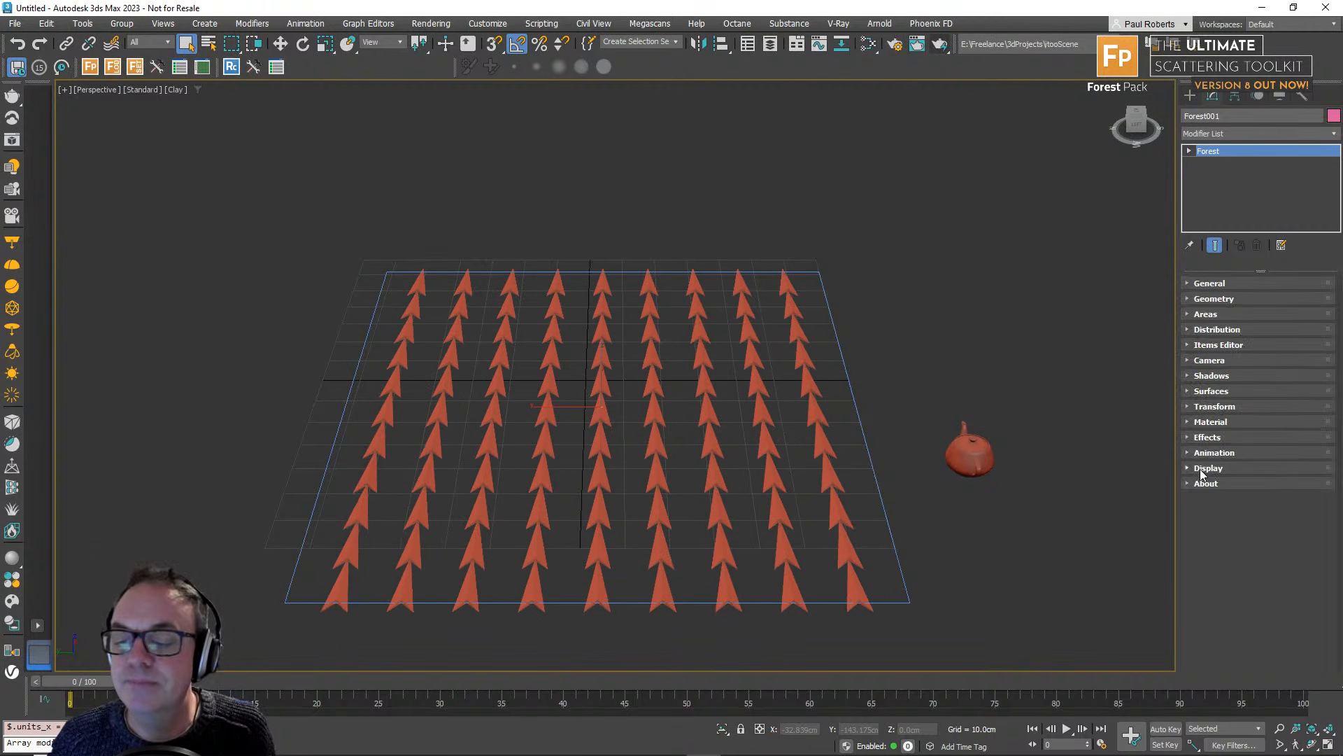
{"action": "left_click", "coordinate": [1216, 406]}
{"action": "scroll", "coordinate": [1222, 436], "scroll_direction": "down", "scroll_amount": 3}
{"action": "left_click", "coordinate": [1285, 373]}
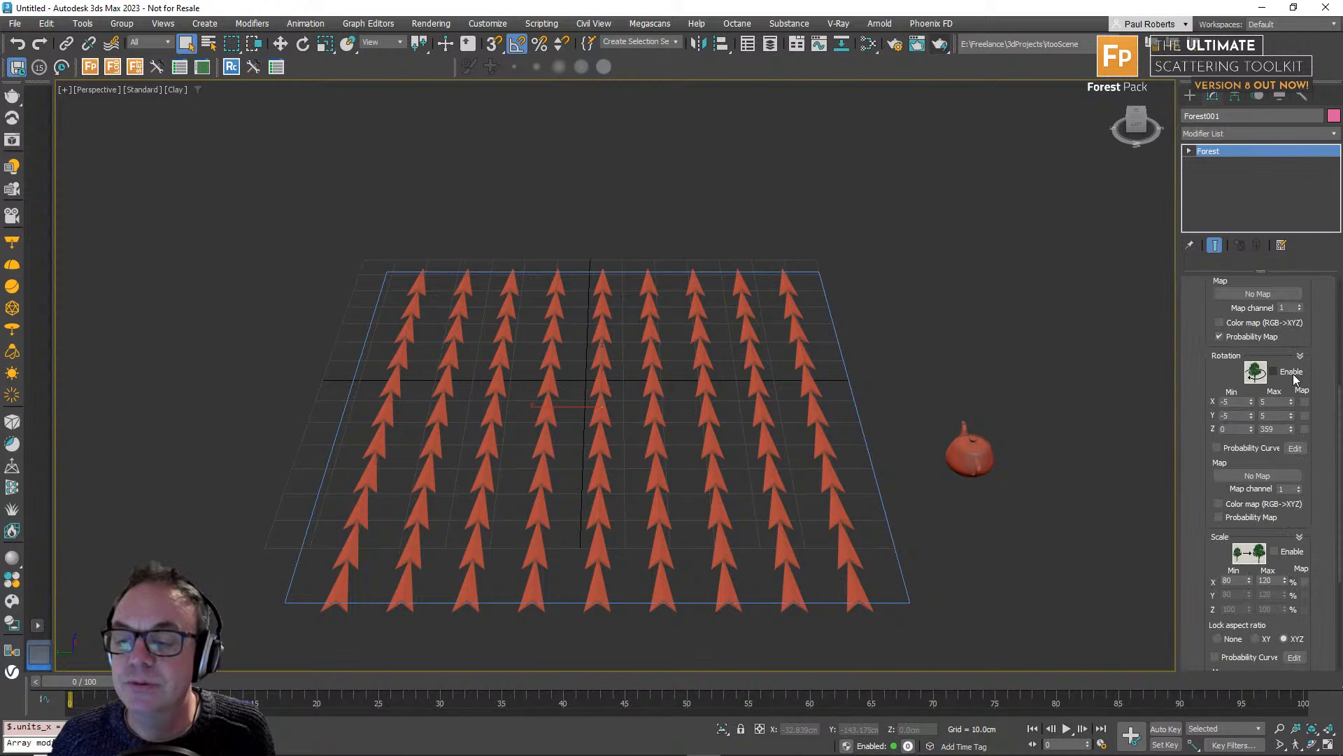
{"action": "right_click", "coordinate": [1251, 403]}
{"action": "right_click", "coordinate": [1252, 415]}
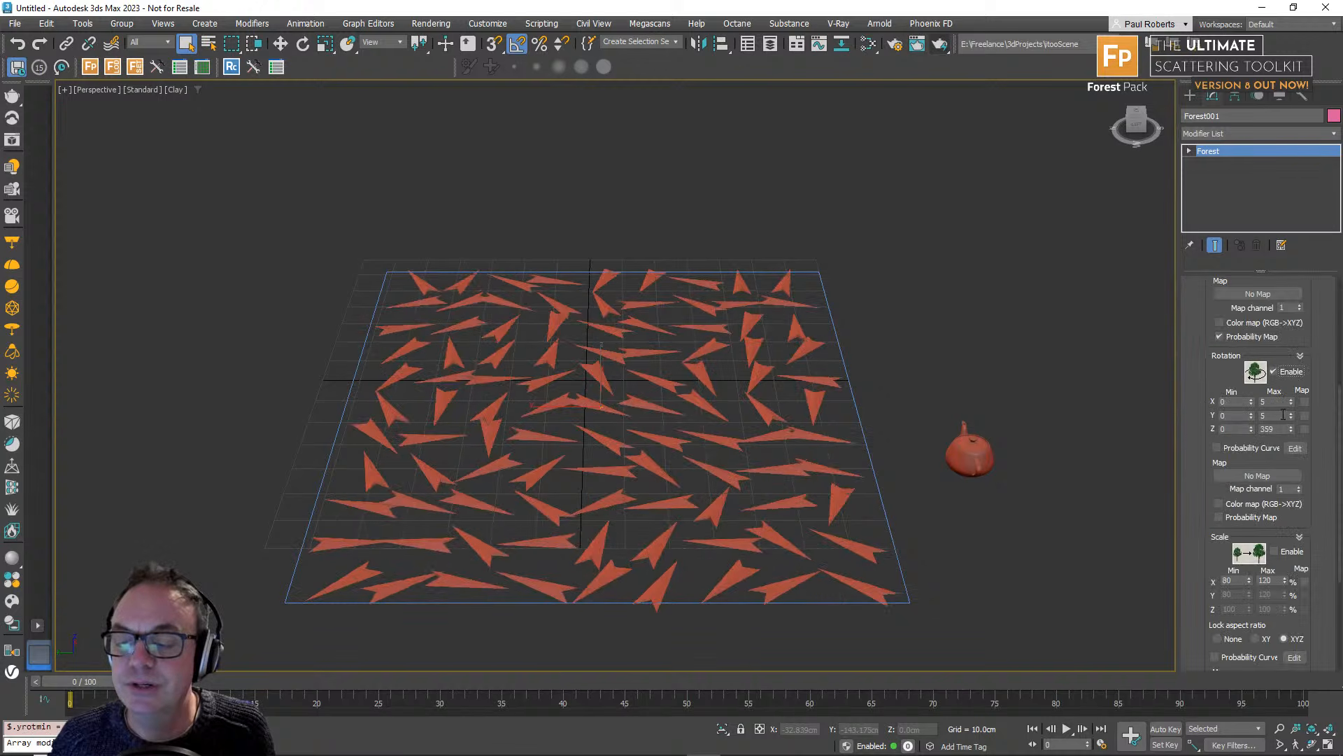
{"action": "right_click", "coordinate": [1291, 415]}
{"action": "right_click", "coordinate": [1291, 402]}
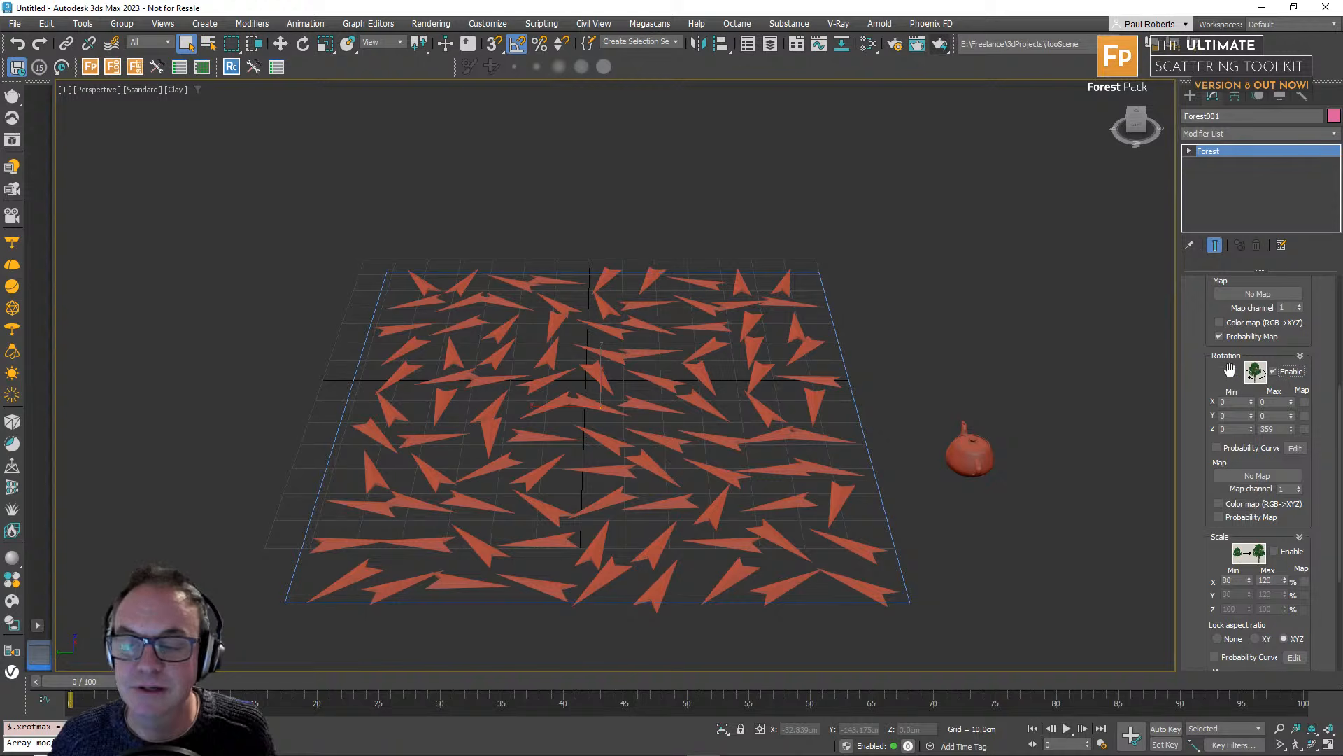
Add an effect to the Forest object and load Stepped Rotation from the Transform group of the Effects Library.
{"action": "left_click", "coordinate": [1301, 354]}
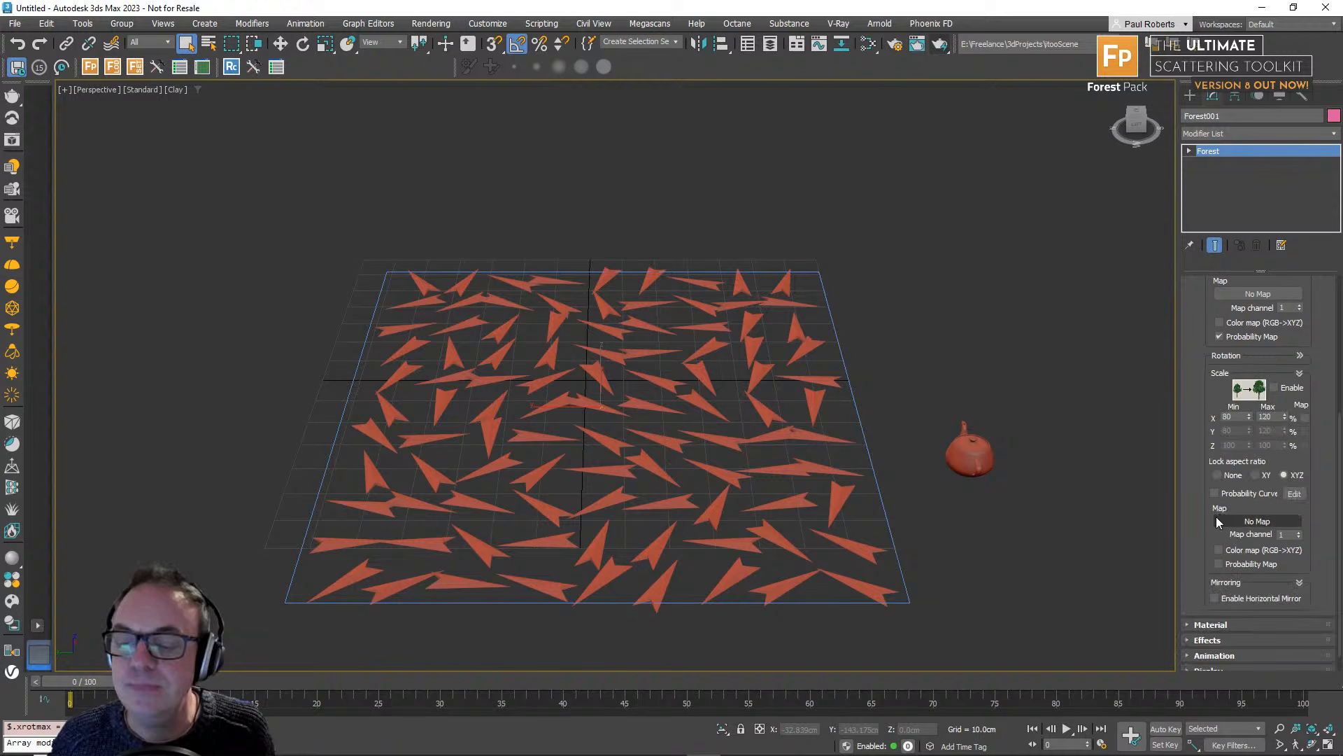
{"action": "left_click", "coordinate": [1209, 616]}
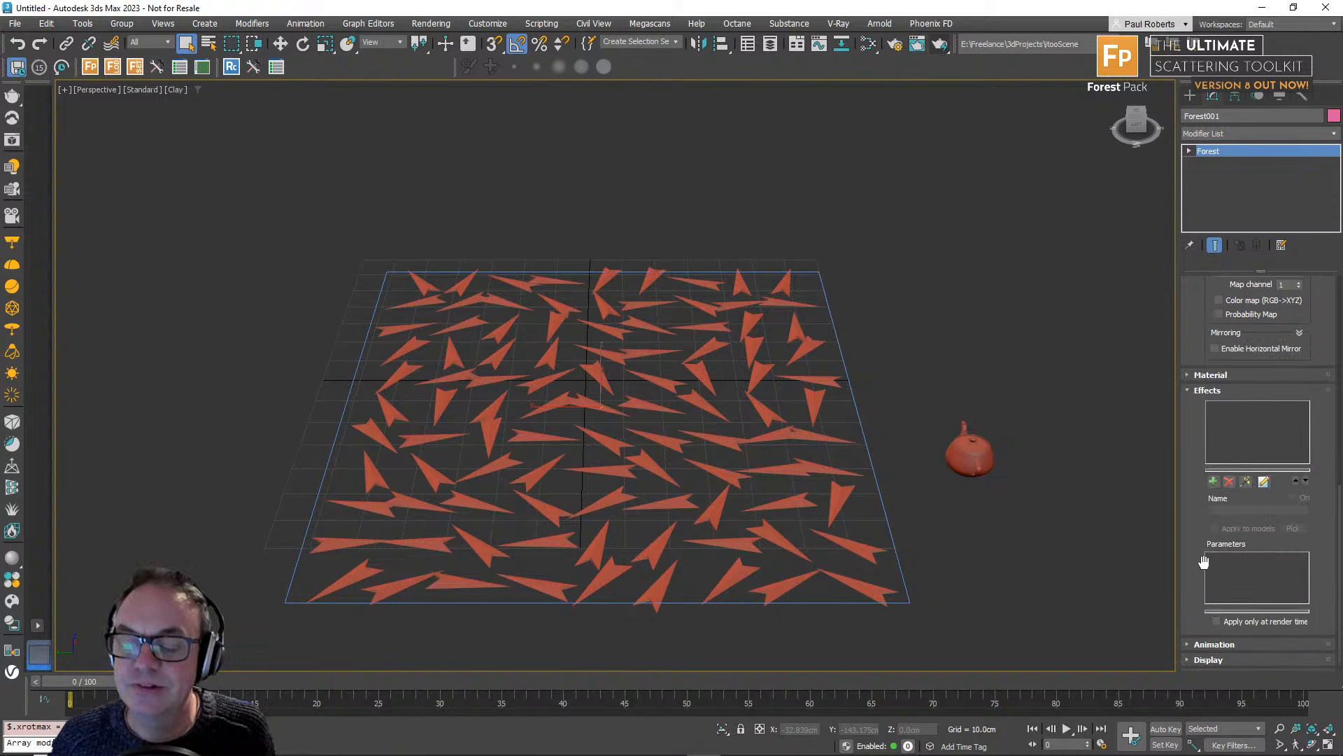
{"action": "left_click", "coordinate": [1214, 481]}
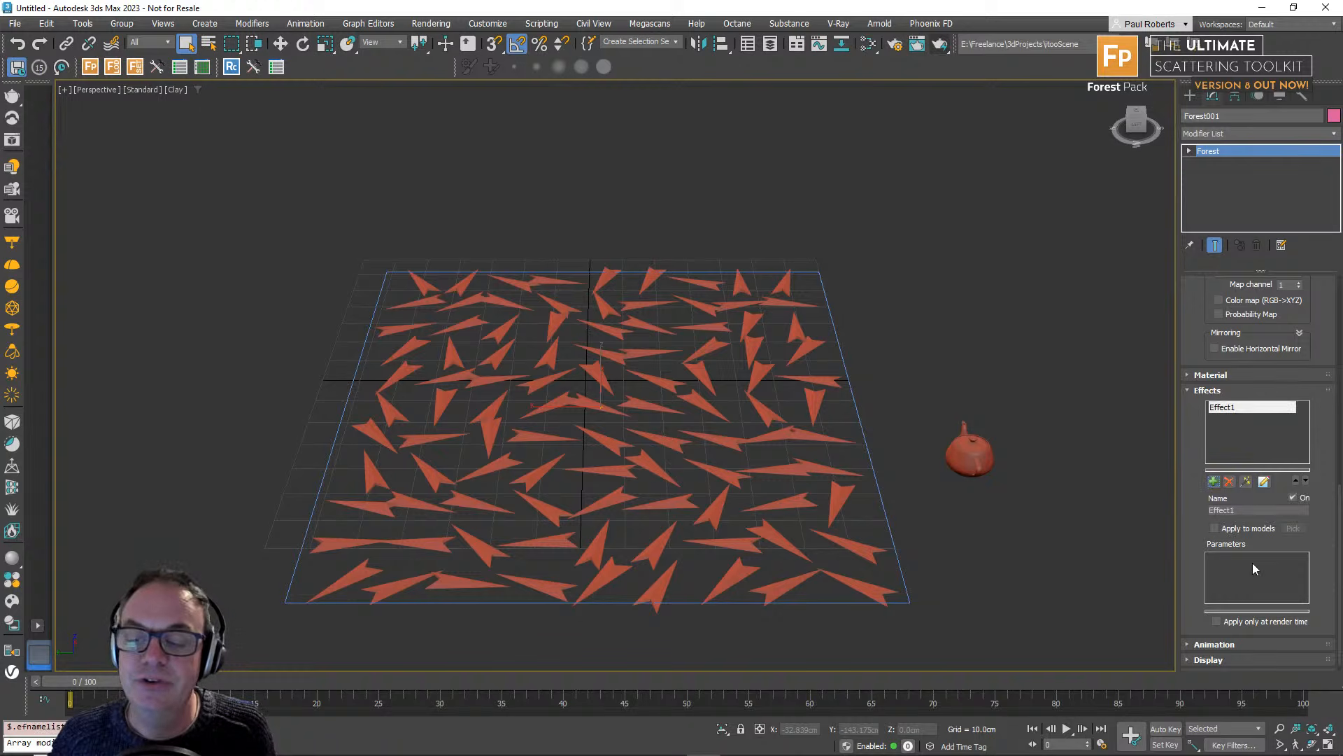
{"action": "left_click", "coordinate": [1248, 481]}
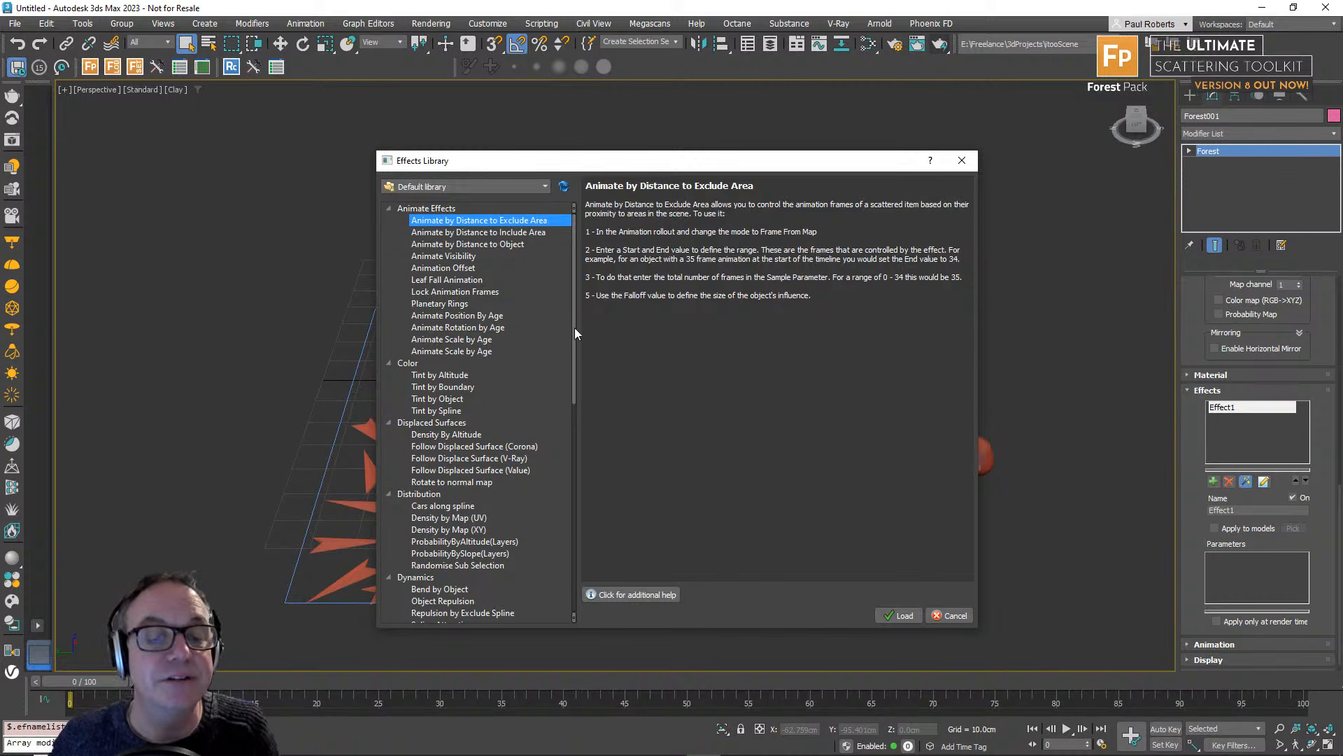
{"action": "left_click_drag", "start_coordinate": [574, 327], "coordinate": [580, 548]}
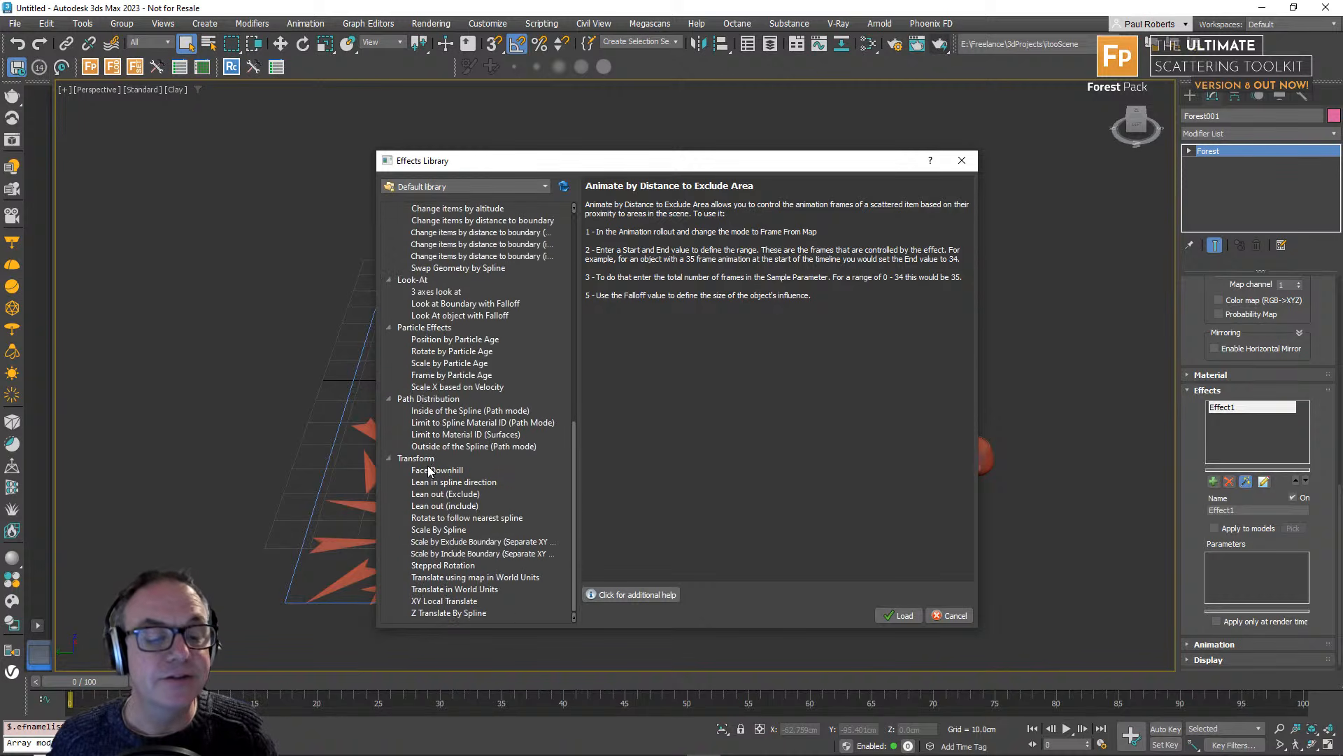
{"action": "left_click", "coordinate": [451, 566]}
{"action": "left_click", "coordinate": [896, 615]}
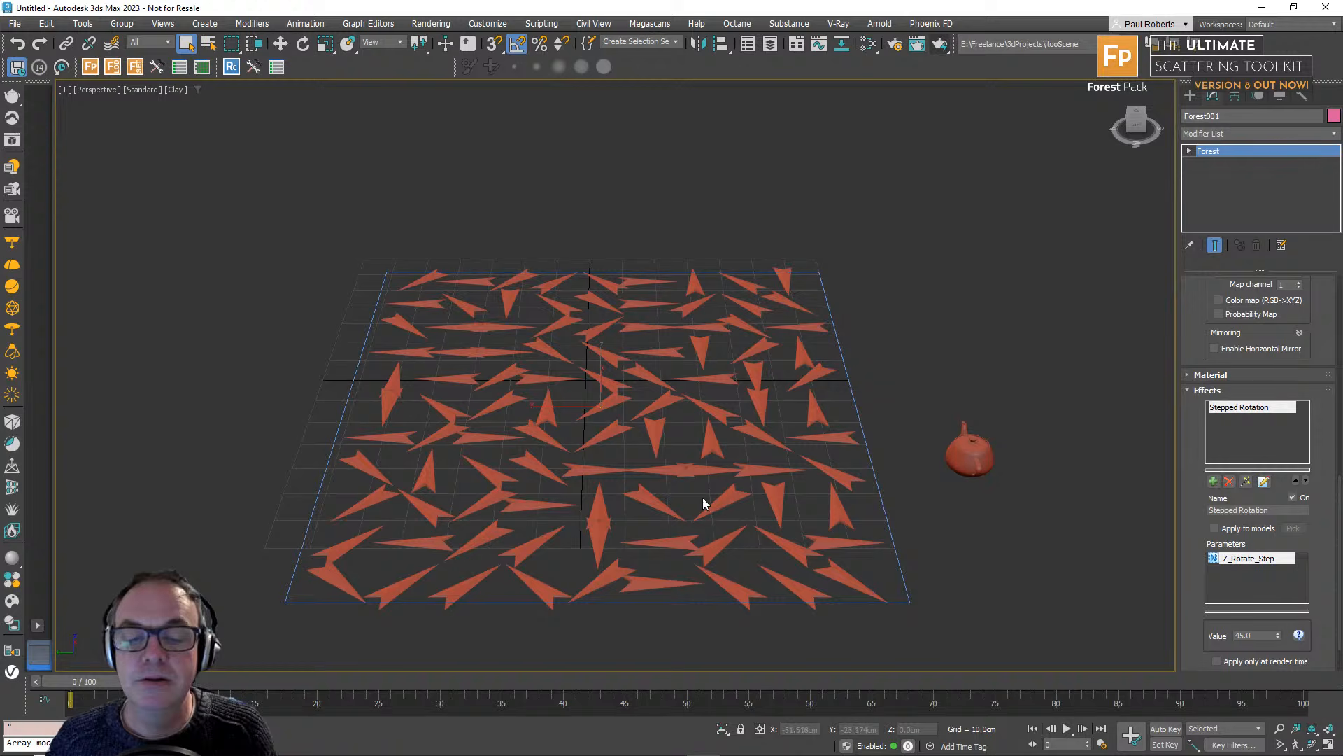
Set the Z_Rotate_Step parameter of the Stepped Rotation effect to 90.
{"action": "scroll", "coordinate": [1198, 532], "scroll_direction": "down", "scroll_amount": 2}
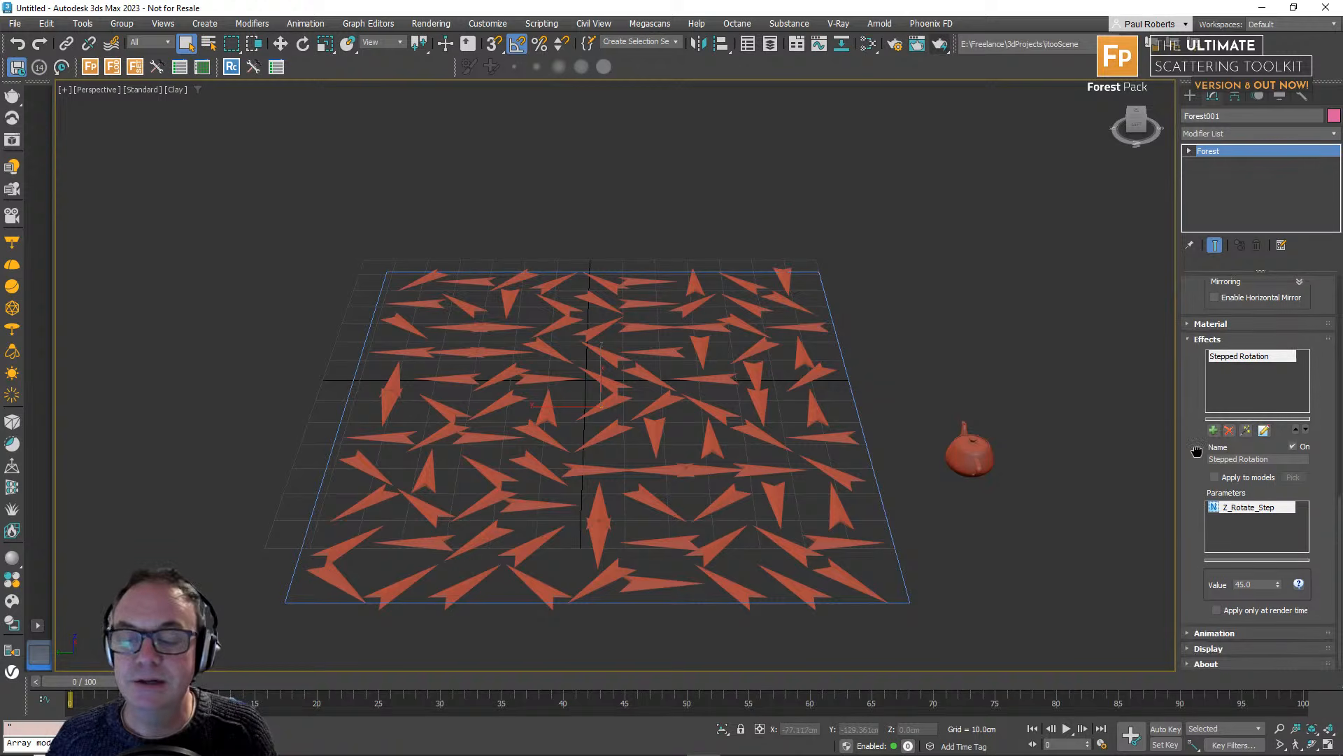
{"action": "double_click", "coordinate": [1252, 584]}
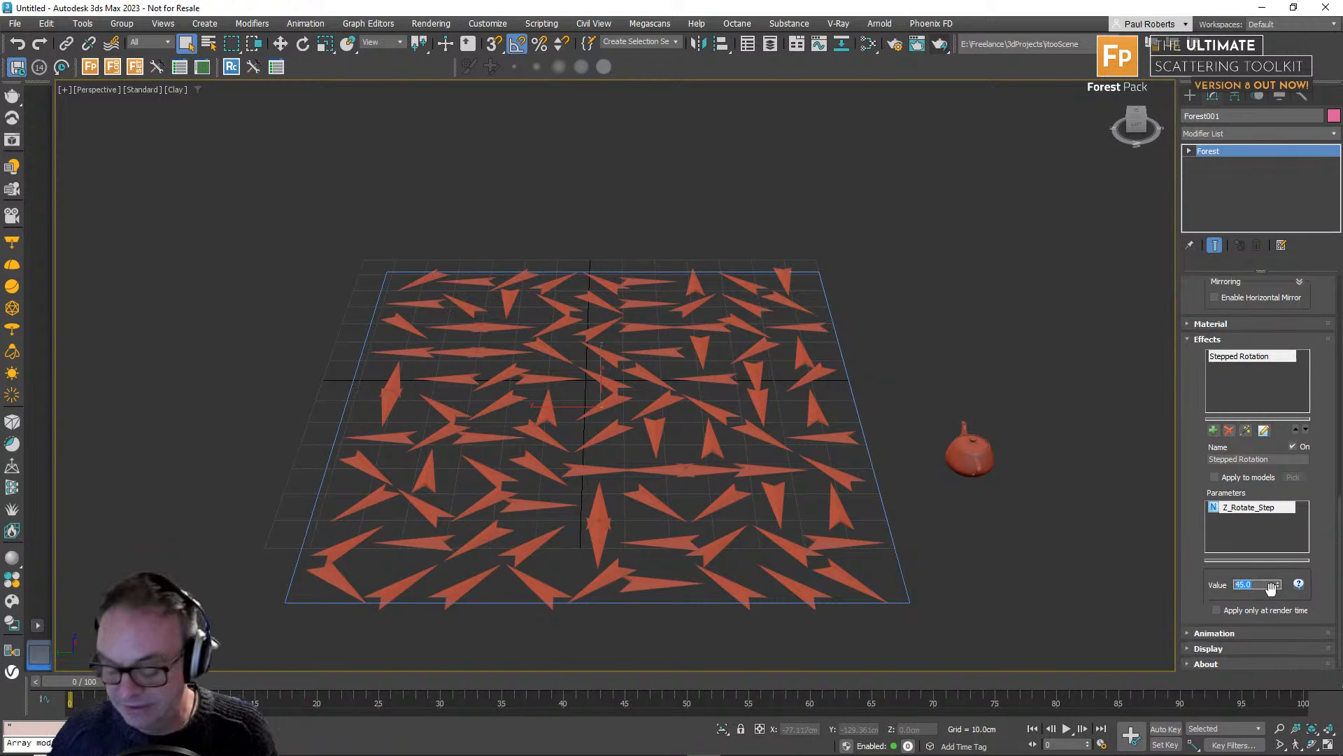
{"action": "type", "text": "90"}
{"action": "key", "text": "Return"}
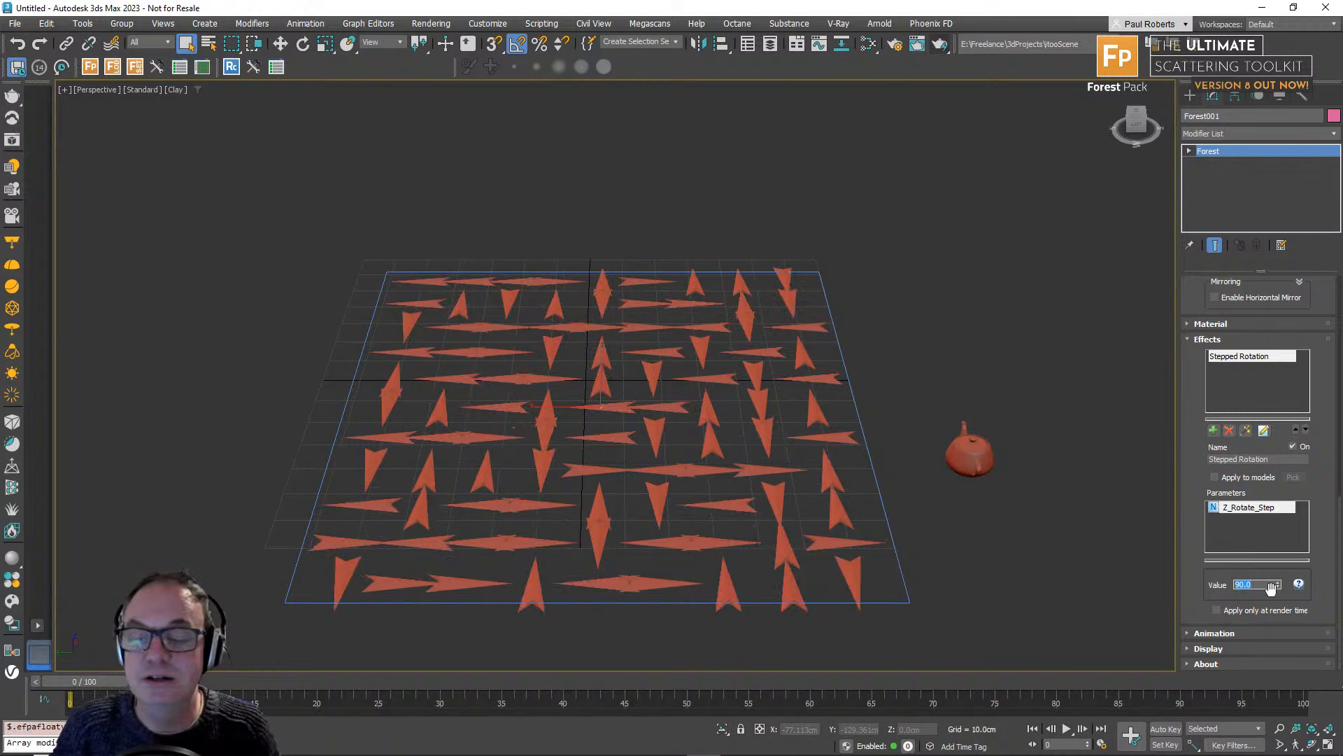
Try Z_Rotate_Step values of 180 and 45 in the Stepped Rotation effect and return it to 90.
{"action": "type", "text": "180"}
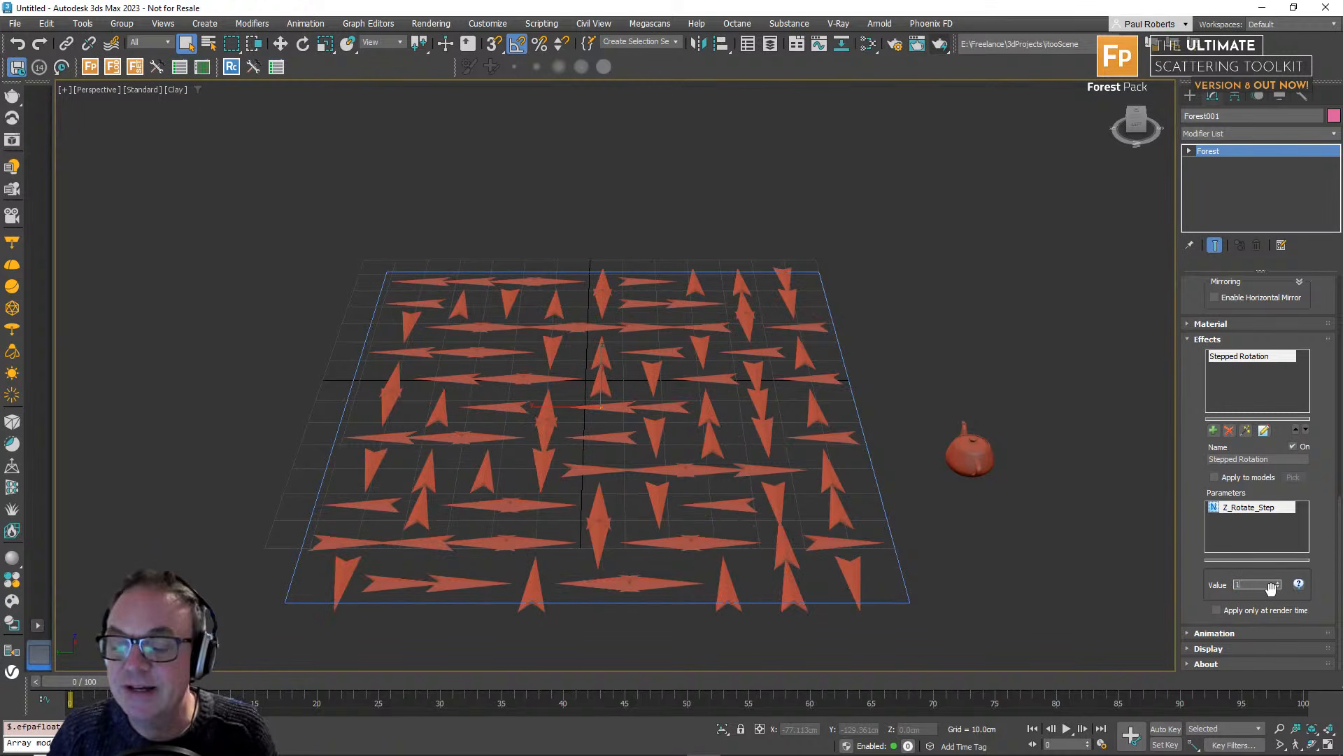
{"action": "key", "text": "Return"}
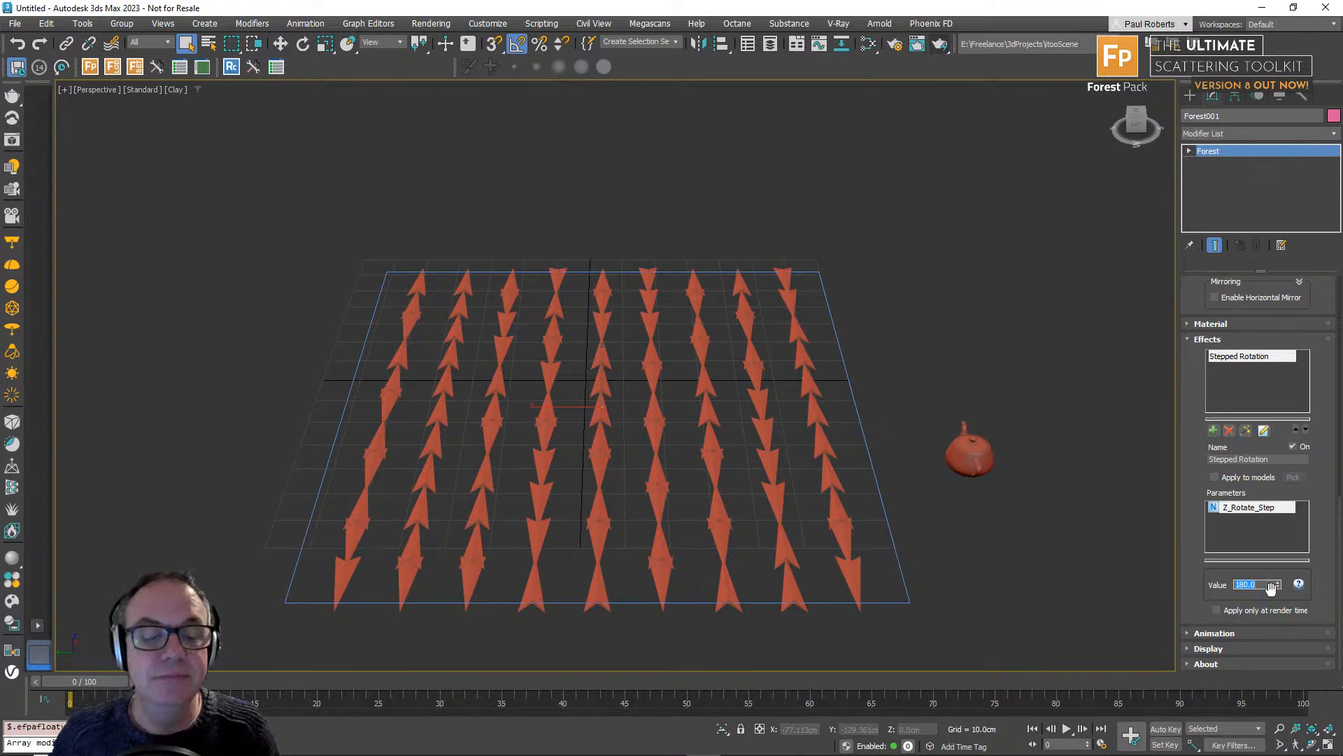
{"action": "type", "text": "45"}
{"action": "key", "text": "Return"}
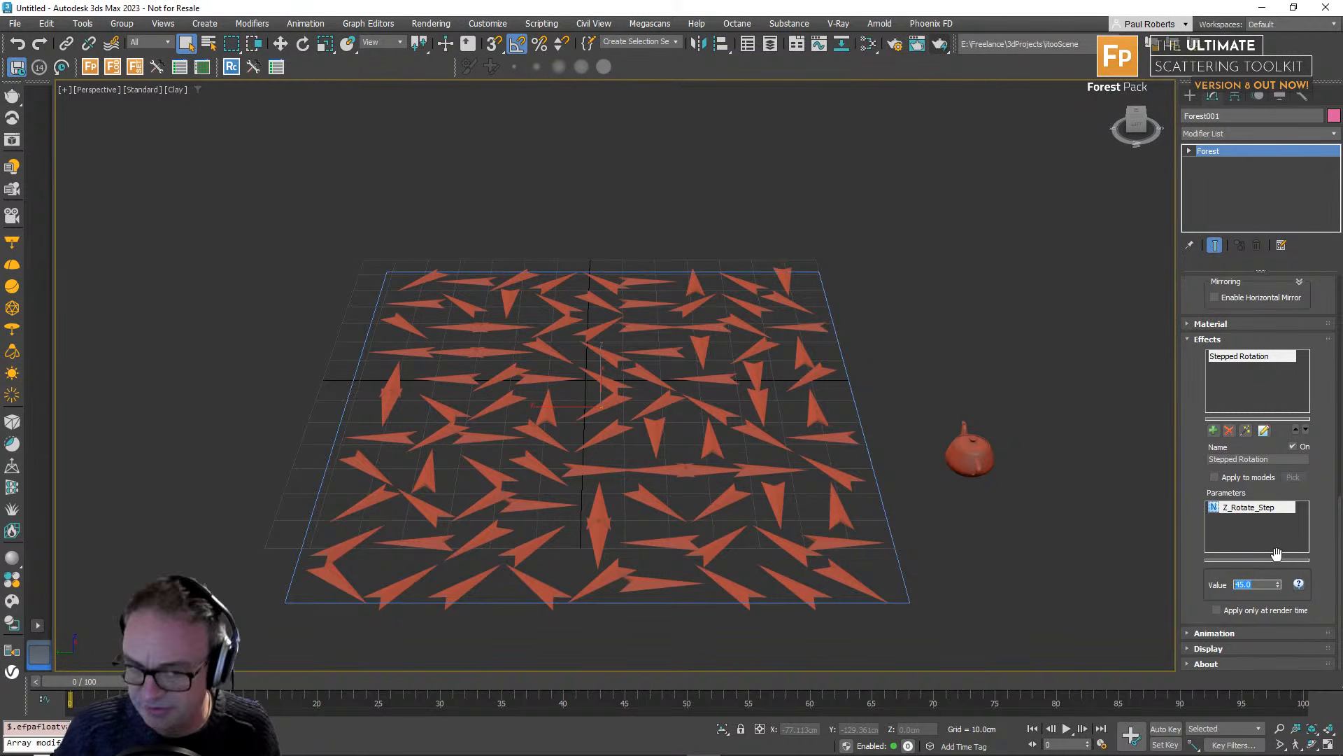
{"action": "type", "text": "90"}
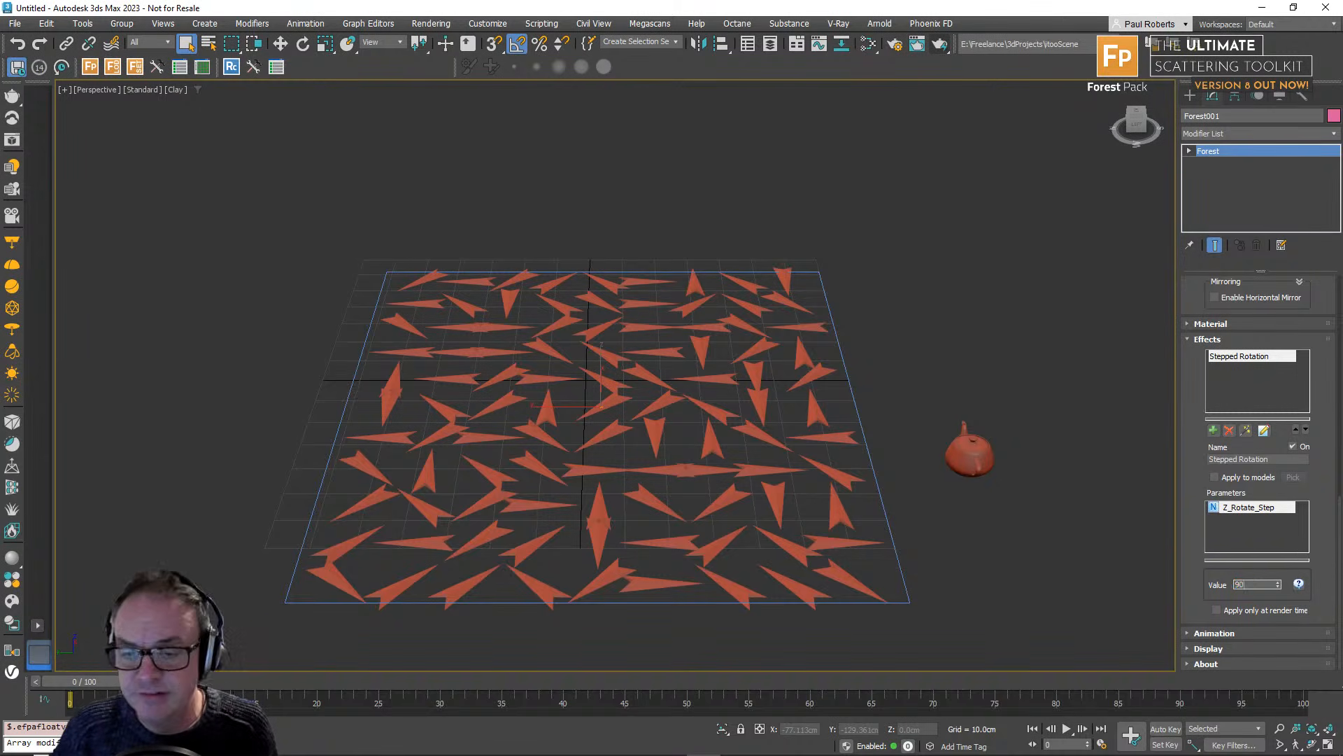
{"action": "key", "text": "Return"}
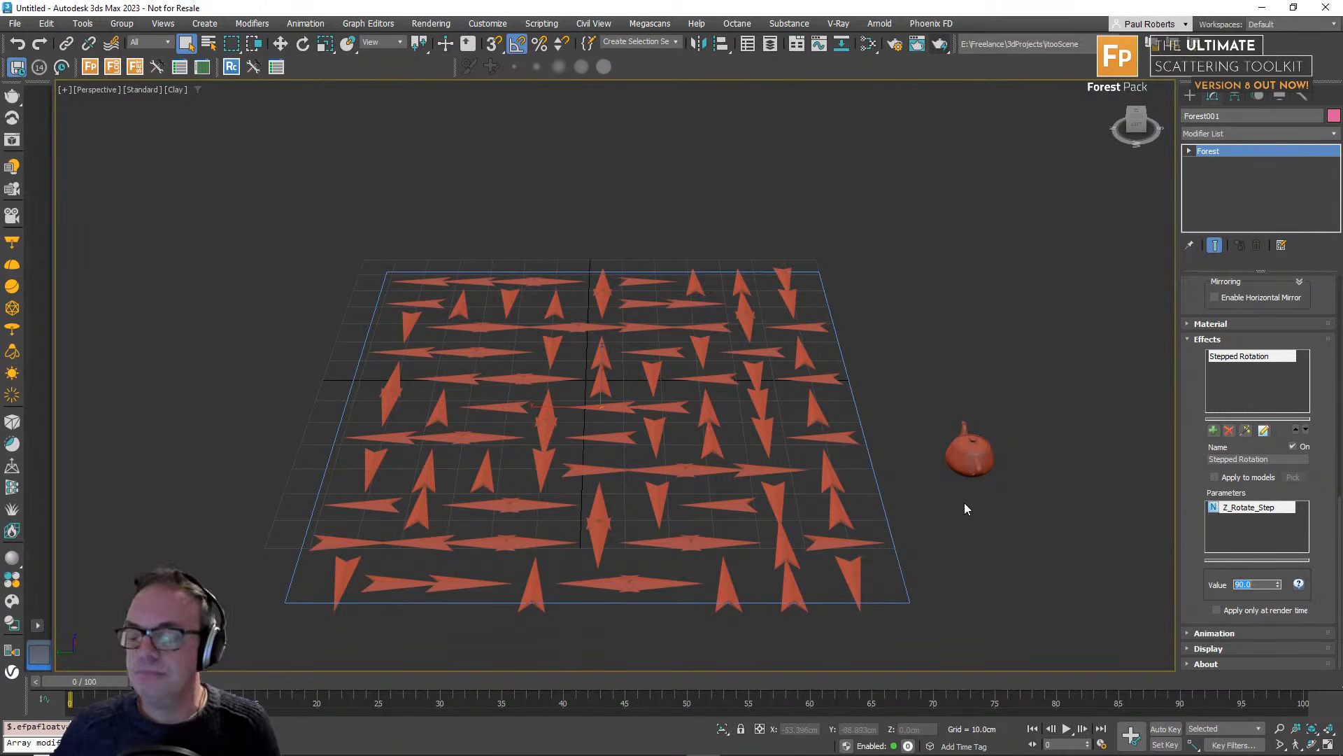
Open the scene file 3 - perforated wall.max from the LM12 folder.
{"action": "left_click", "coordinate": [15, 23]}
{"action": "mouse_move", "coordinate": [77, 100]}
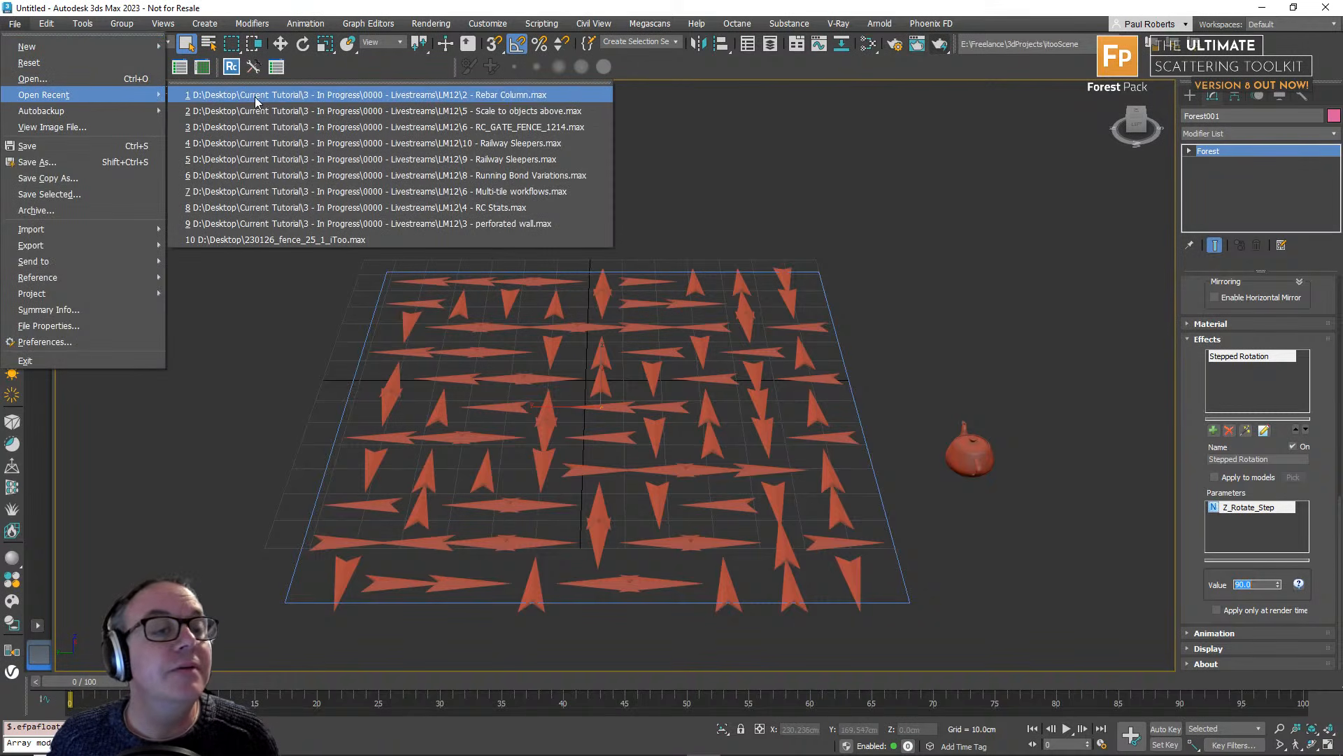
{"action": "left_click", "coordinate": [291, 112]}
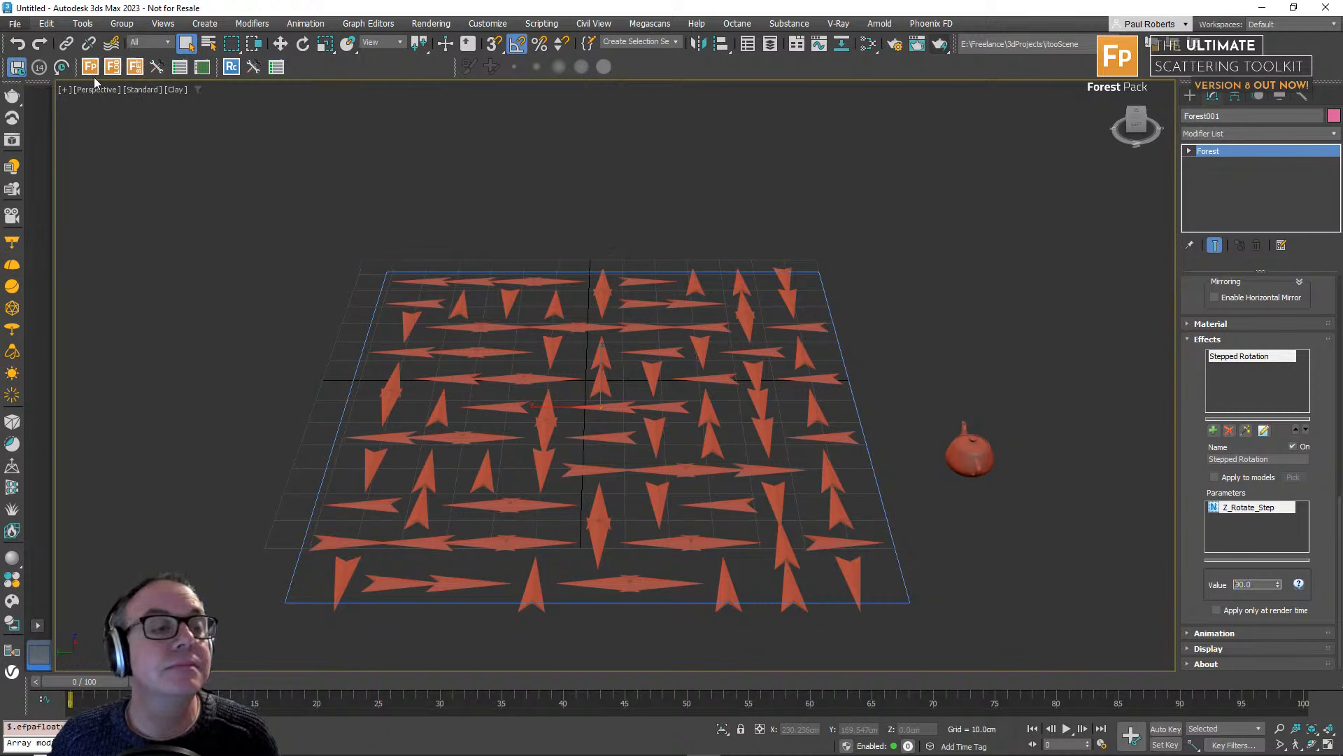
{"action": "left_click", "coordinate": [690, 406]}
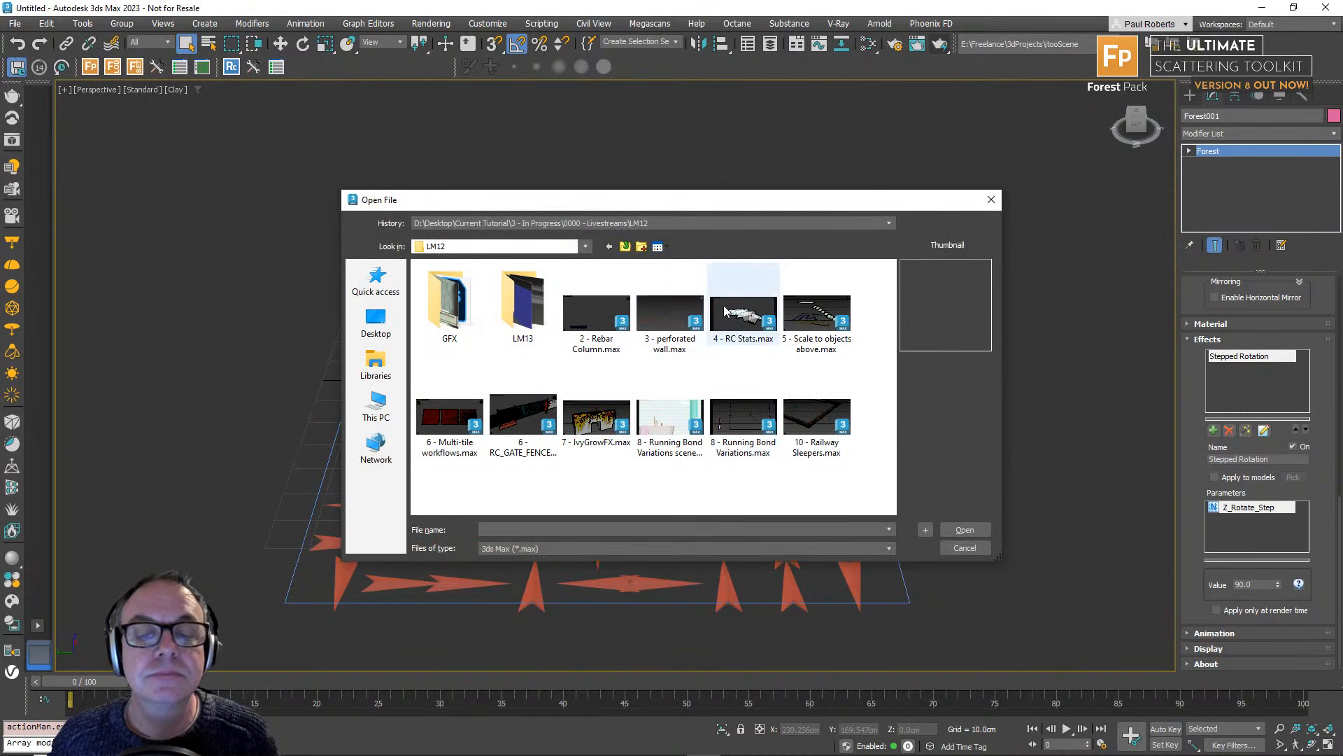
{"action": "left_click", "coordinate": [670, 311]}
{"action": "left_click", "coordinate": [958, 533]}
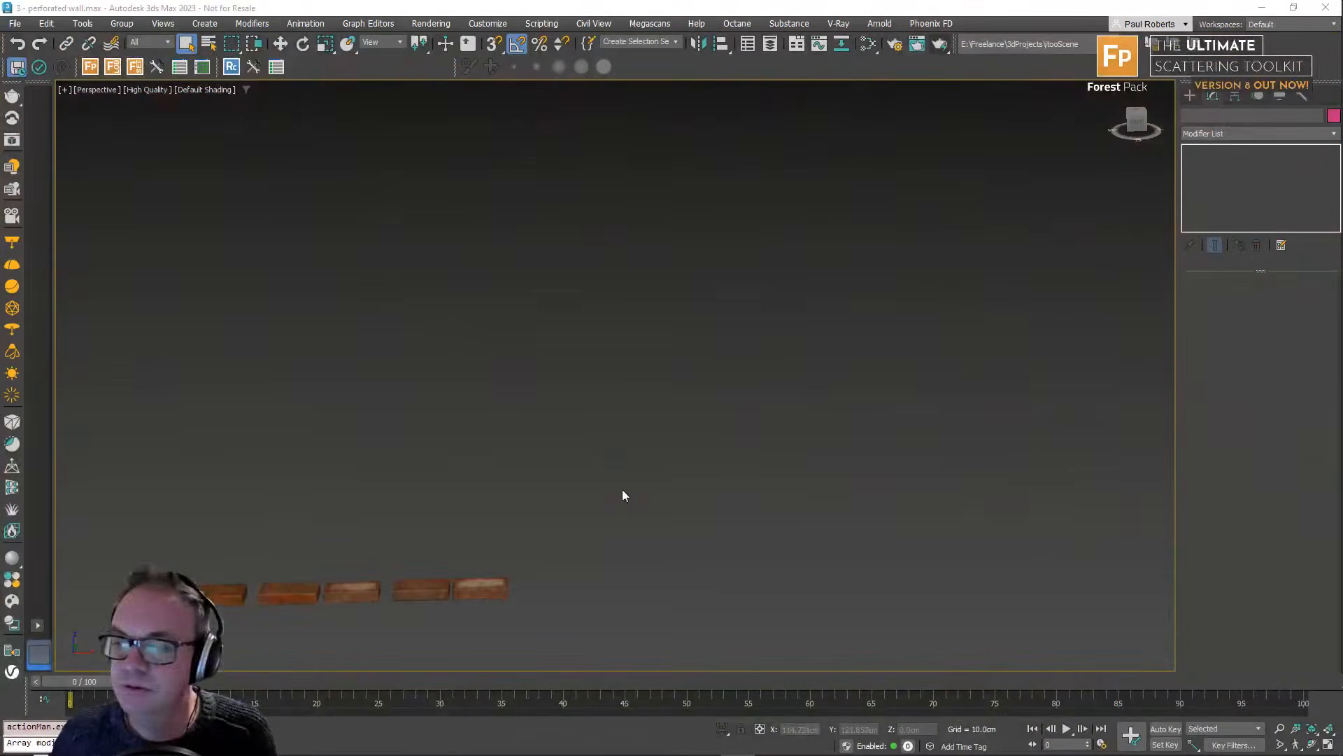
Draw a Z-shaped four-point Line spline in the perspective view above the row of bricks.
{"action": "left_click", "coordinate": [1192, 96]}
{"action": "left_click", "coordinate": [1209, 119]}
{"action": "left_click", "coordinate": [1219, 205]}
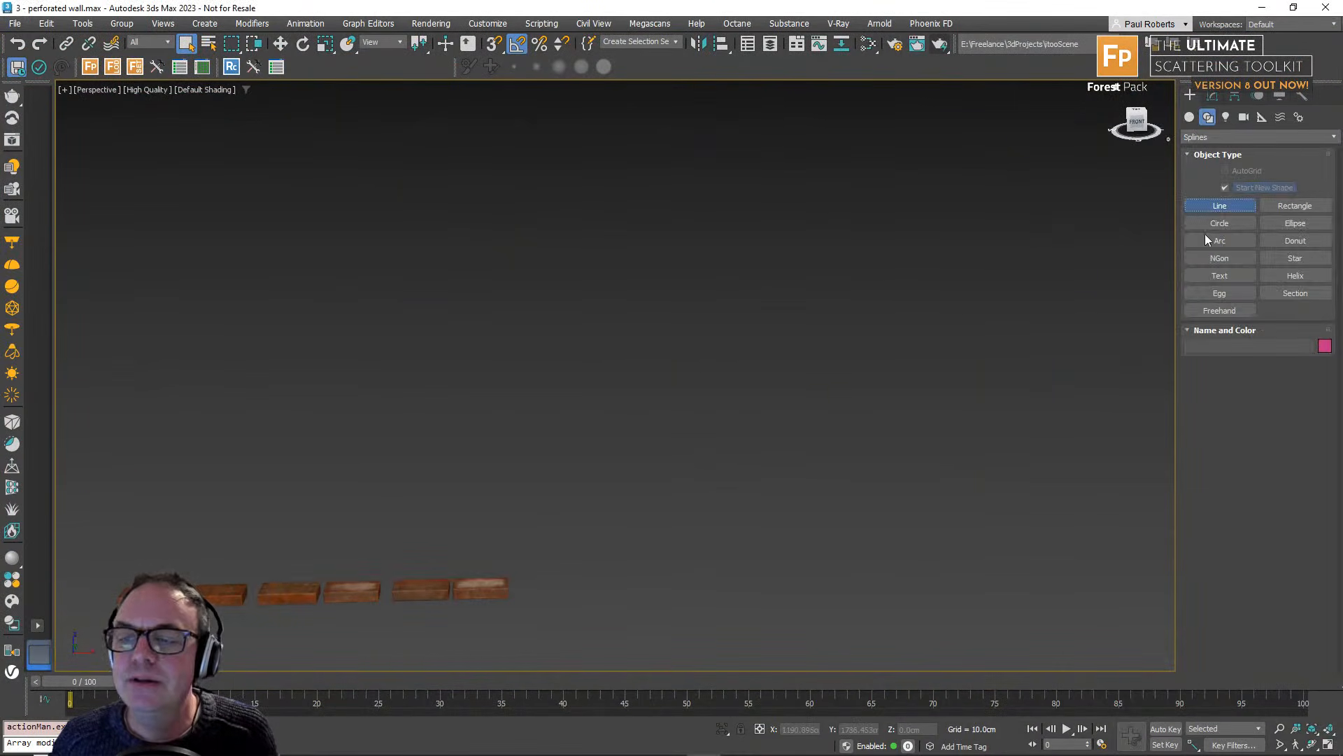
{"action": "left_click", "coordinate": [140, 312]}
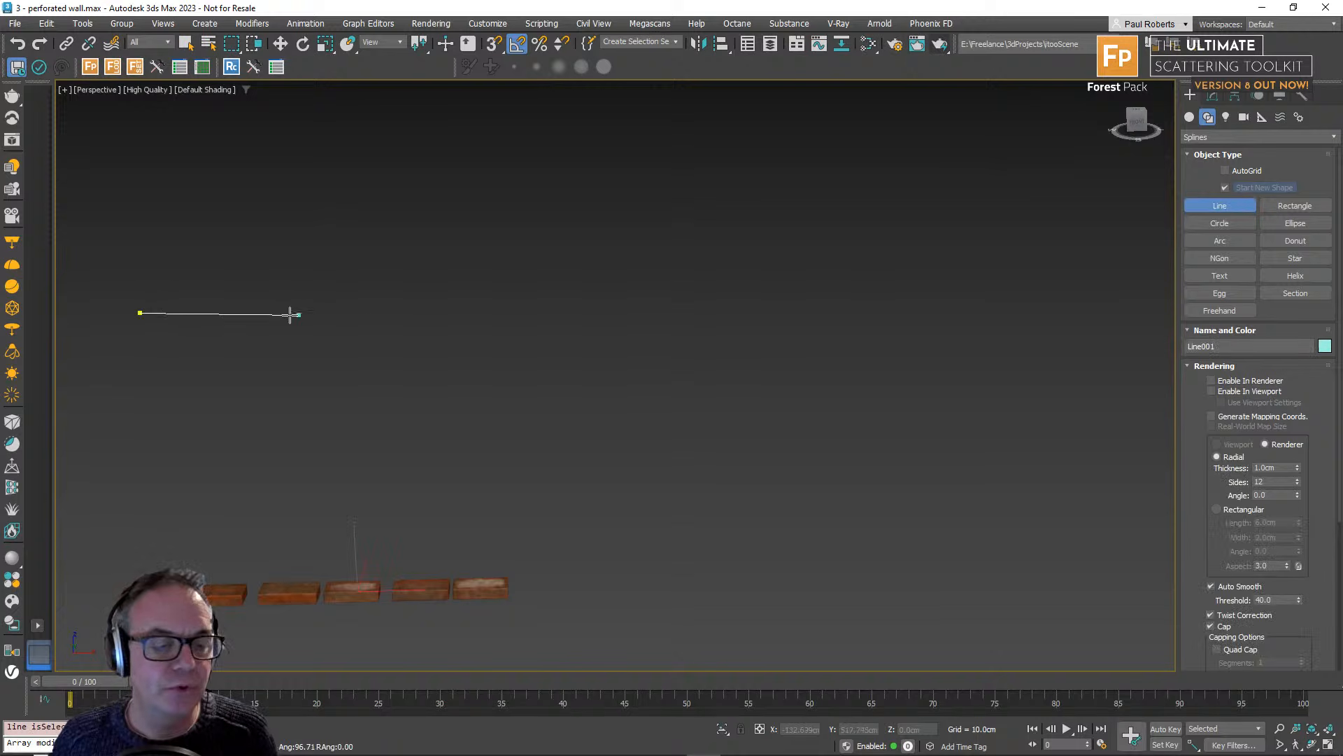
{"action": "left_click", "coordinate": [589, 307]}
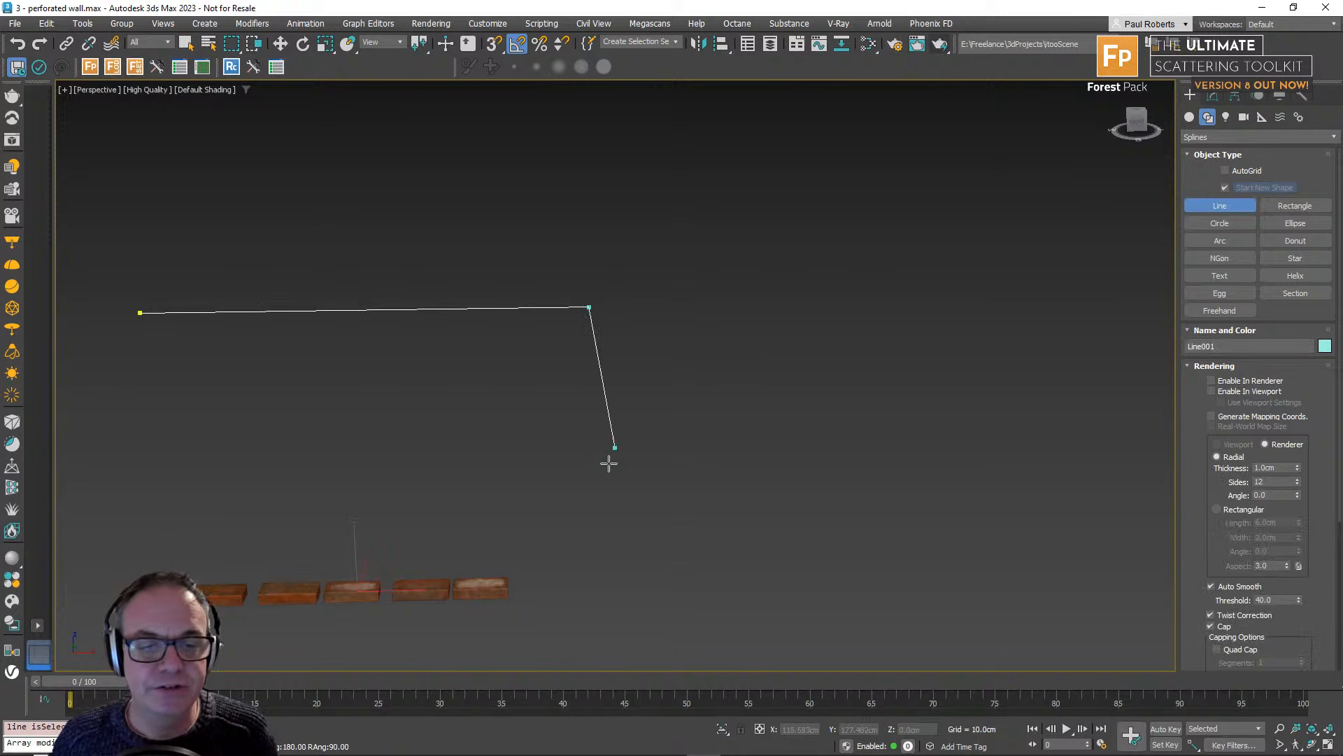
{"action": "left_click", "coordinate": [628, 518]}
{"action": "left_click", "coordinate": [1058, 508]}
{"action": "right_click", "coordinate": [986, 617]}
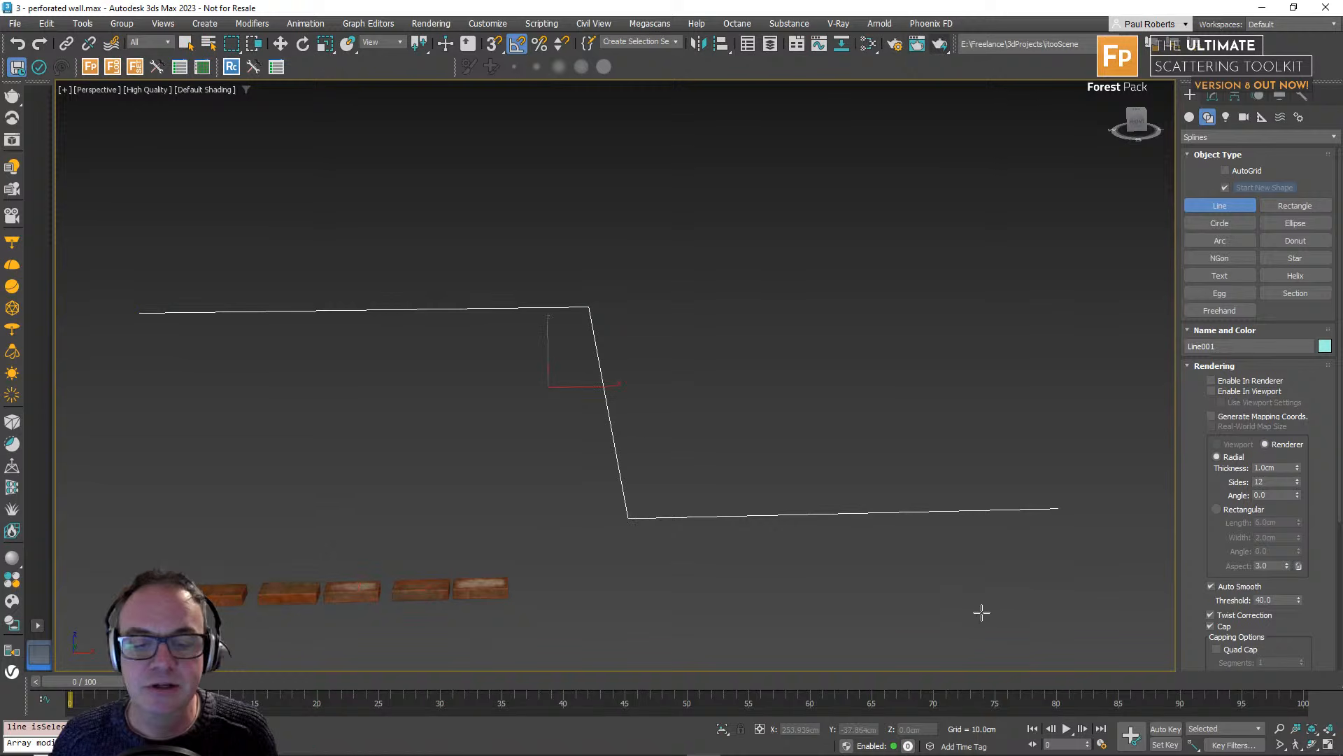
Select all the line's vertices and apply one vertex type to them, then leave vertex editing and deselect the line.
{"action": "left_click", "coordinate": [1213, 96]}
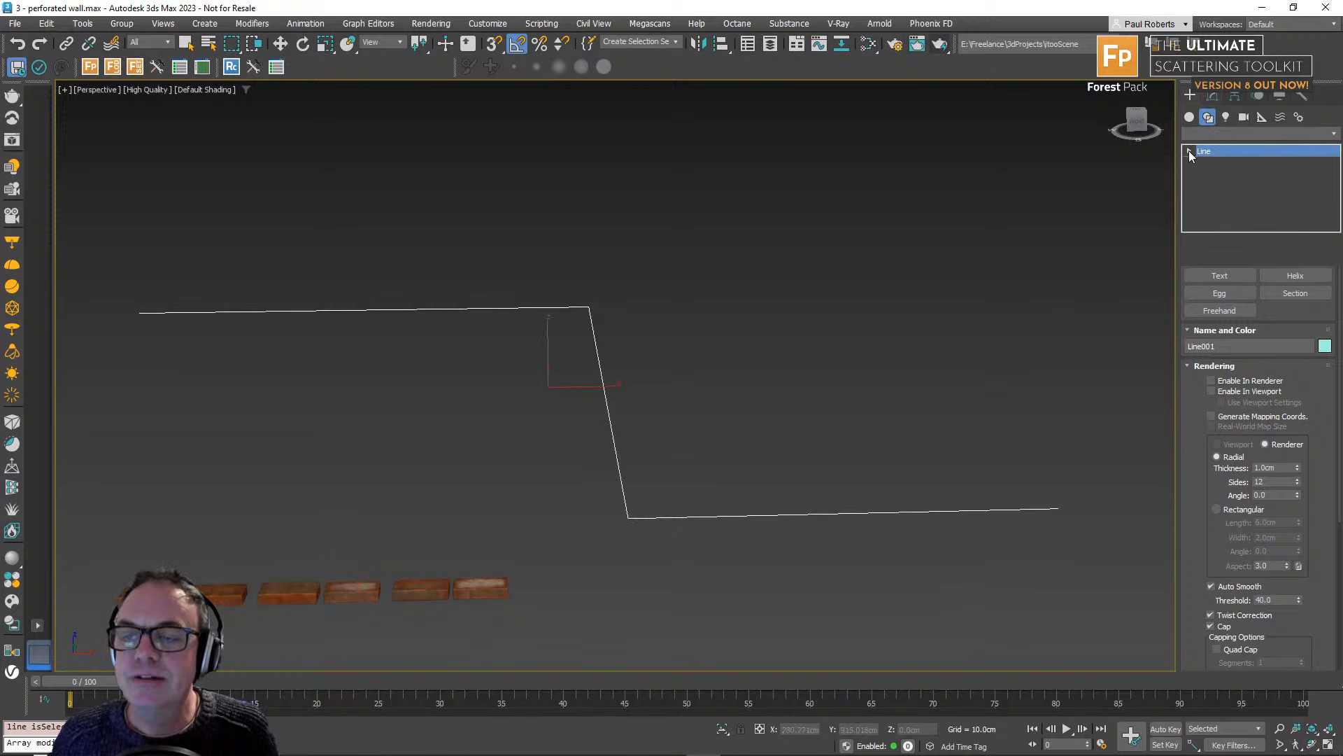
{"action": "left_click", "coordinate": [1190, 150]}
{"action": "left_click", "coordinate": [1210, 163]}
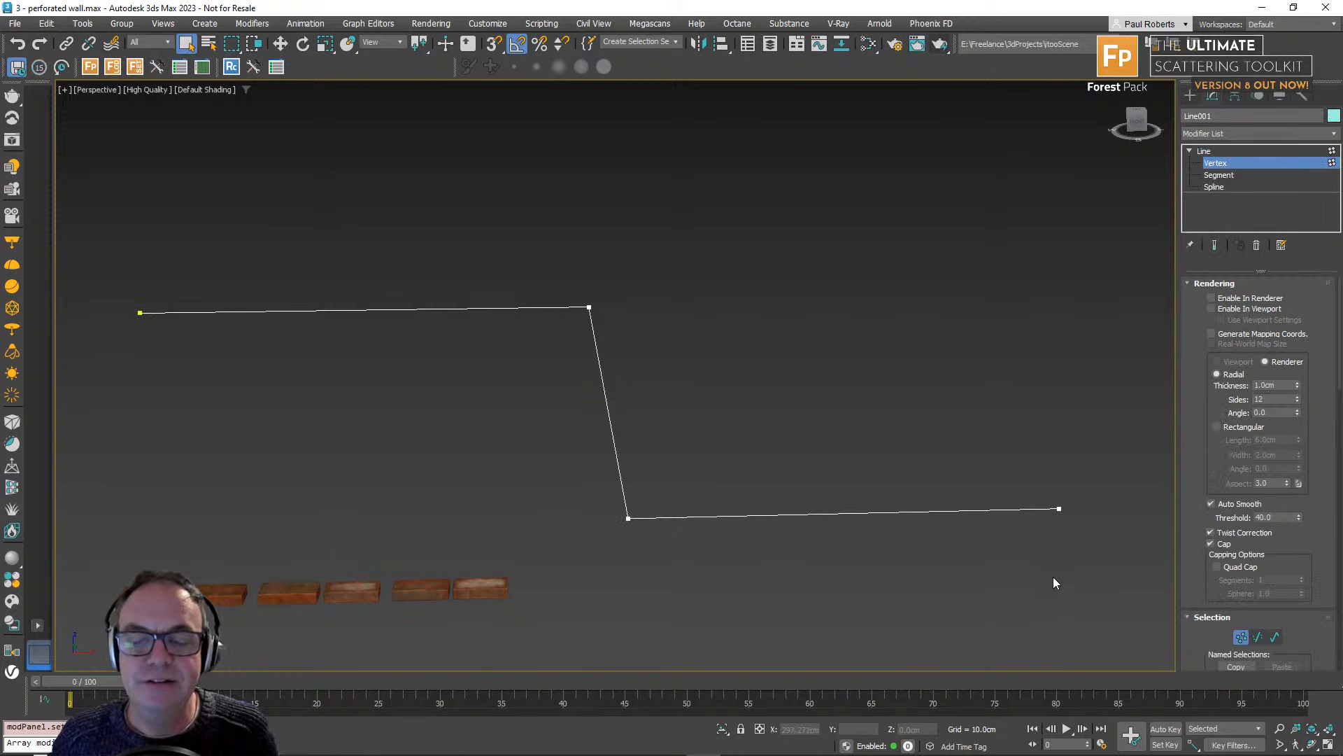
{"action": "left_click_drag", "start_coordinate": [1078, 566], "coordinate": [81, 261]}
{"action": "right_click", "coordinate": [138, 283]}
{"action": "left_click", "coordinate": [161, 301]}
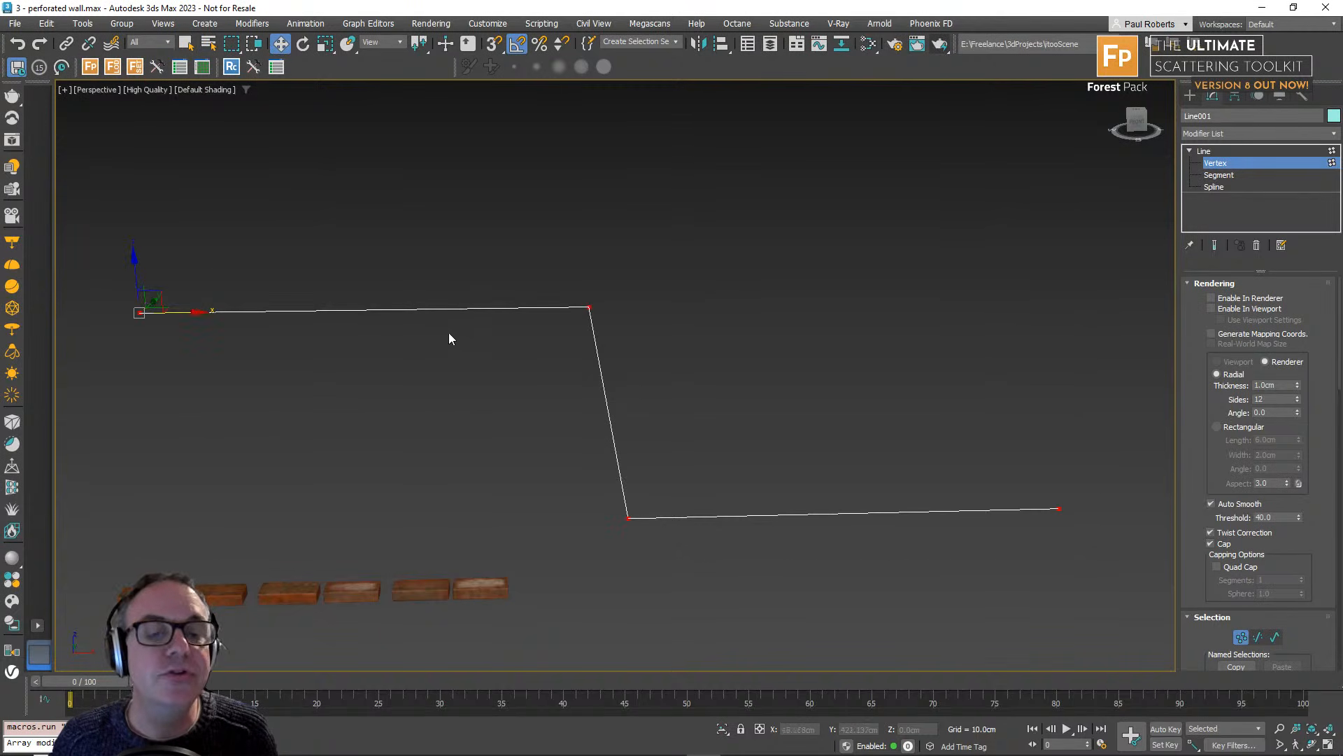
{"action": "right_click", "coordinate": [448, 339]}
{"action": "left_click", "coordinate": [382, 253]}
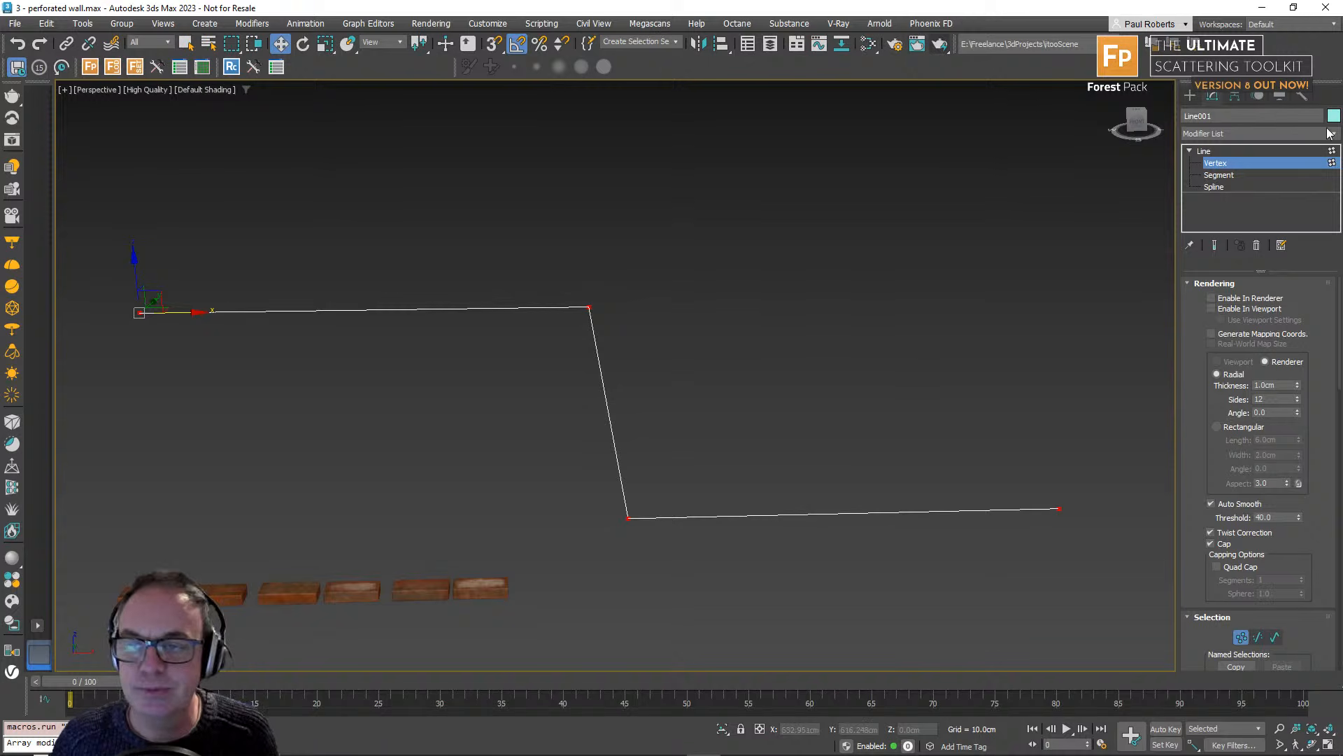
{"action": "left_click", "coordinate": [1273, 163]}
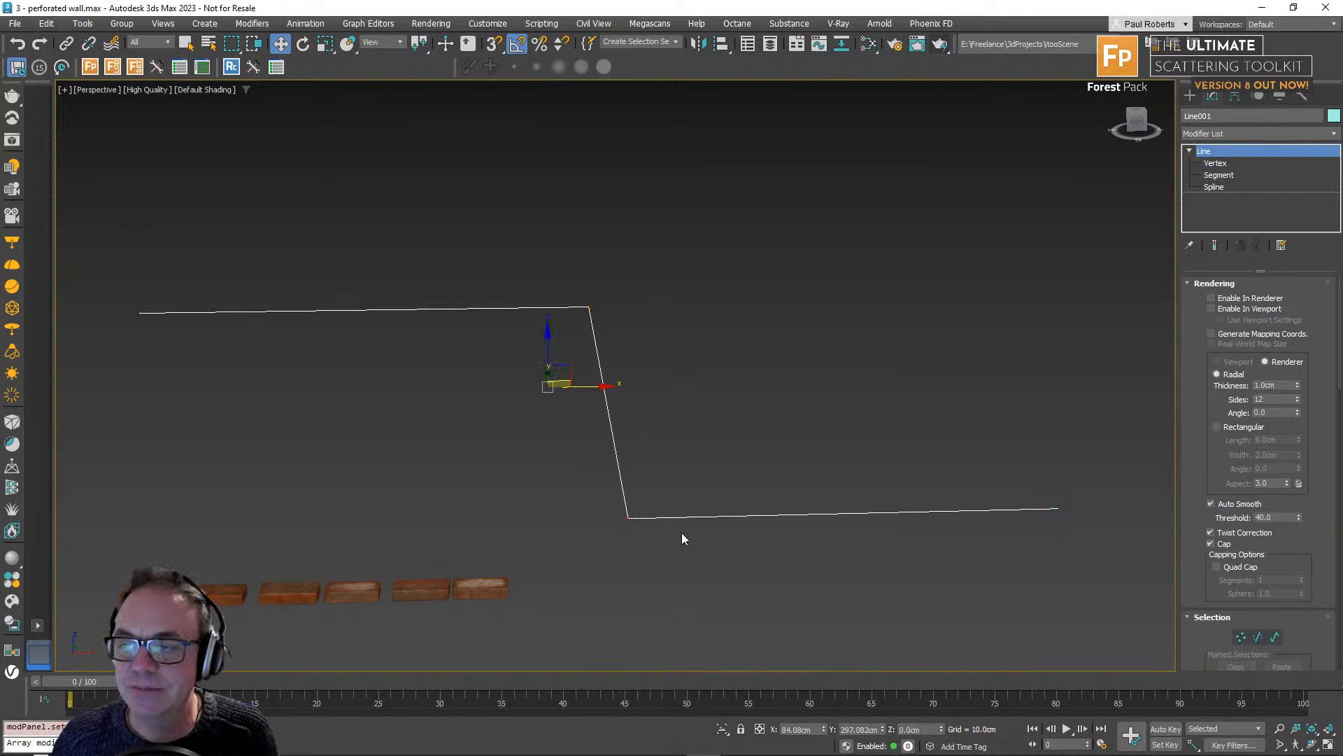
{"action": "right_click", "coordinate": [442, 463]}
{"action": "left_click", "coordinate": [611, 472]}
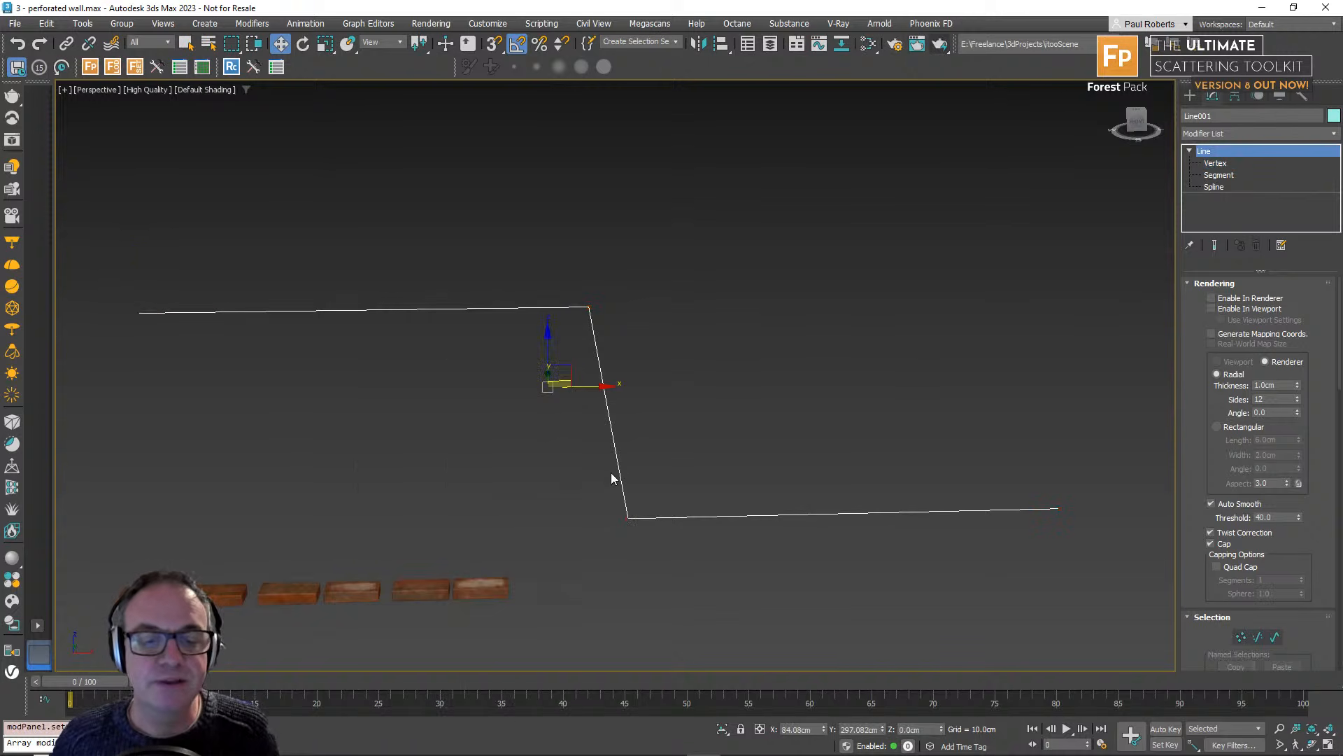
{"action": "left_click", "coordinate": [601, 477]}
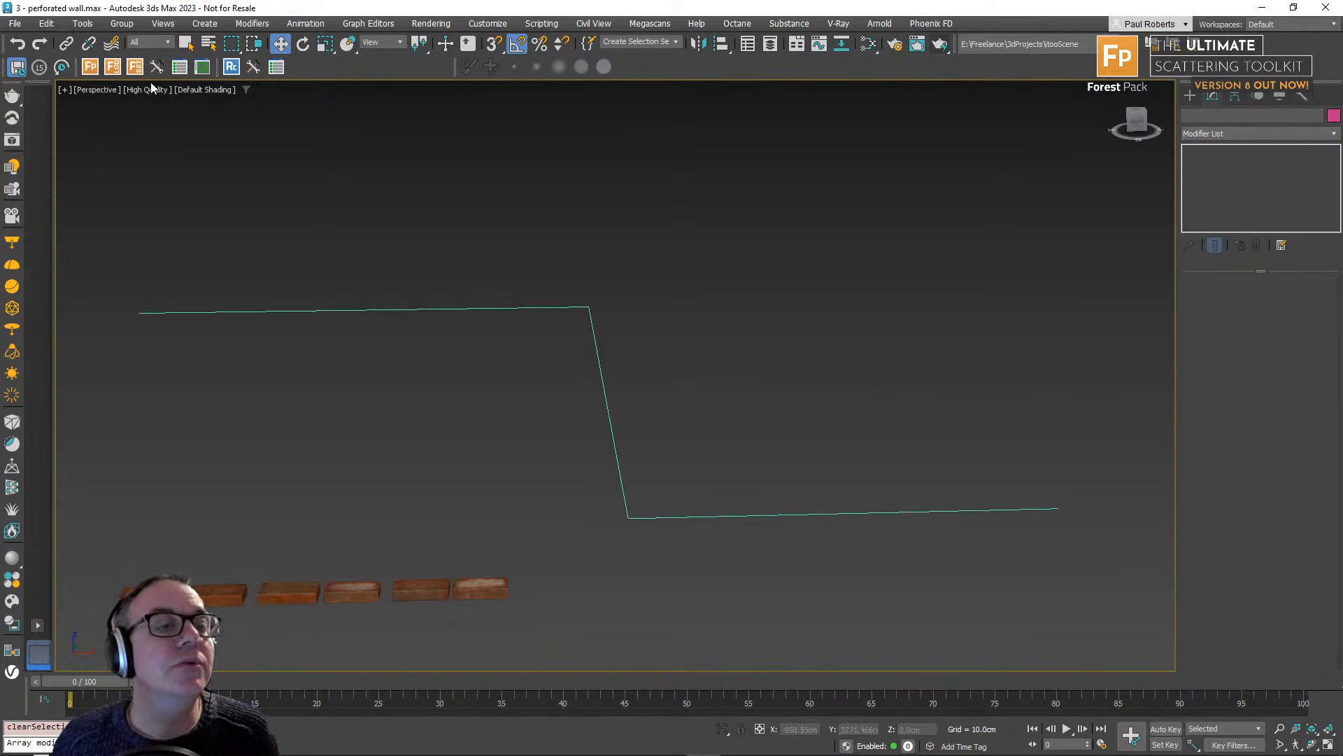
Create a RailClone object with an icon size of about 65 and open its Style Editor, shrunk to leave the viewport visible.
{"action": "left_click", "coordinate": [229, 71]}
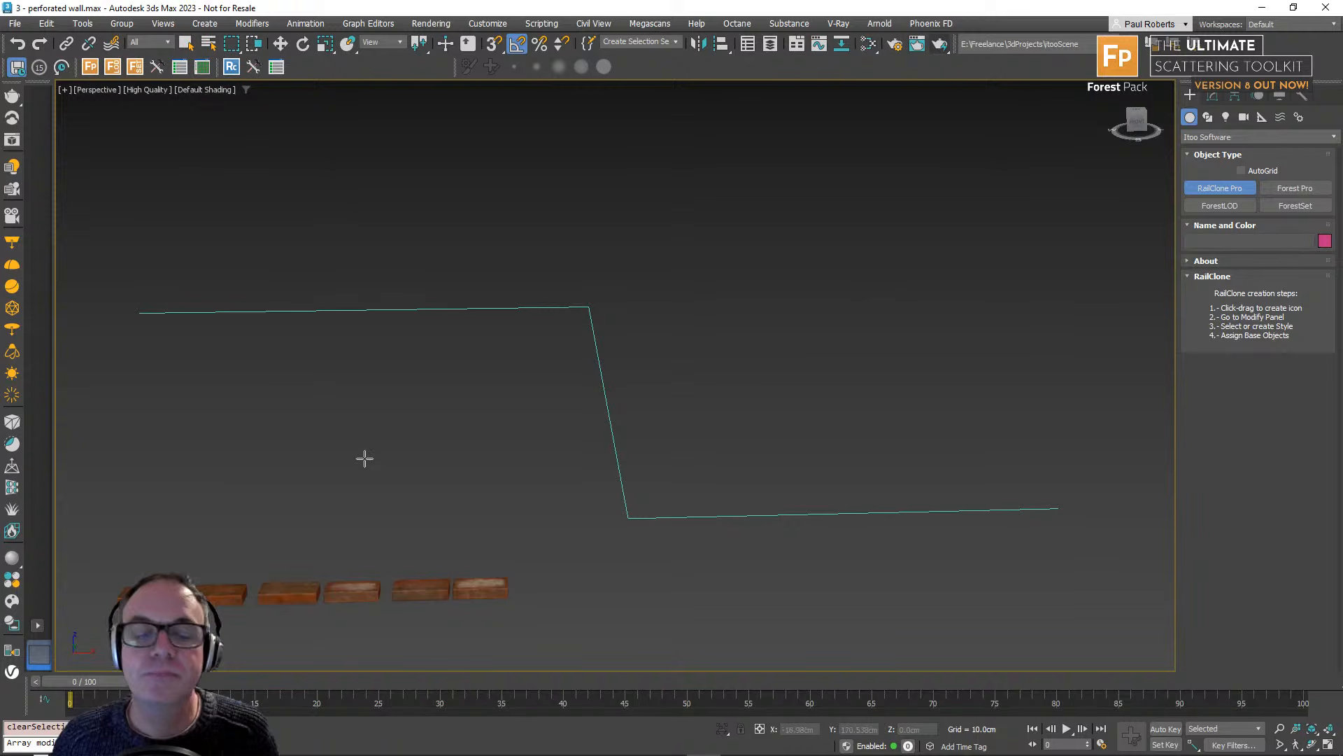
{"action": "left_click_drag", "start_coordinate": [354, 441], "coordinate": [392, 474]}
{"action": "left_click", "coordinate": [1212, 95]}
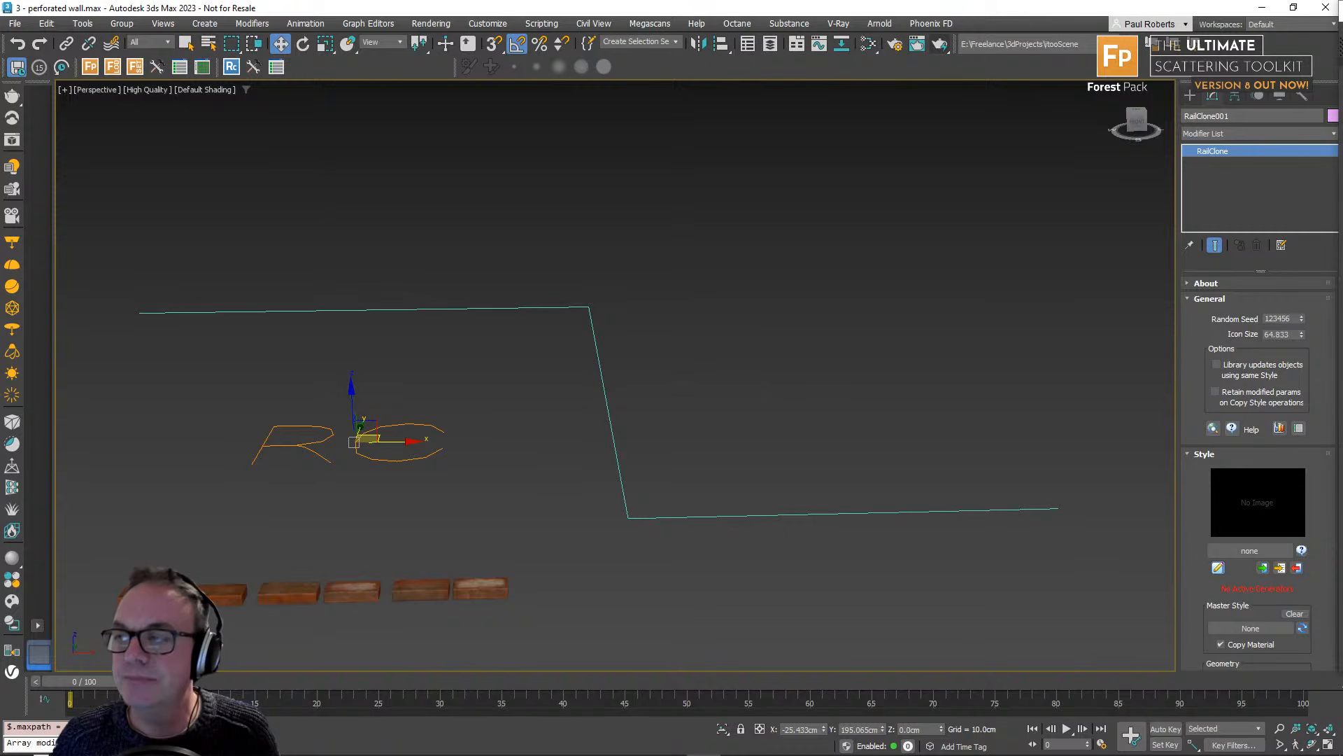
{"action": "left_click_drag", "start_coordinate": [998, 98], "coordinate": [852, 27]}
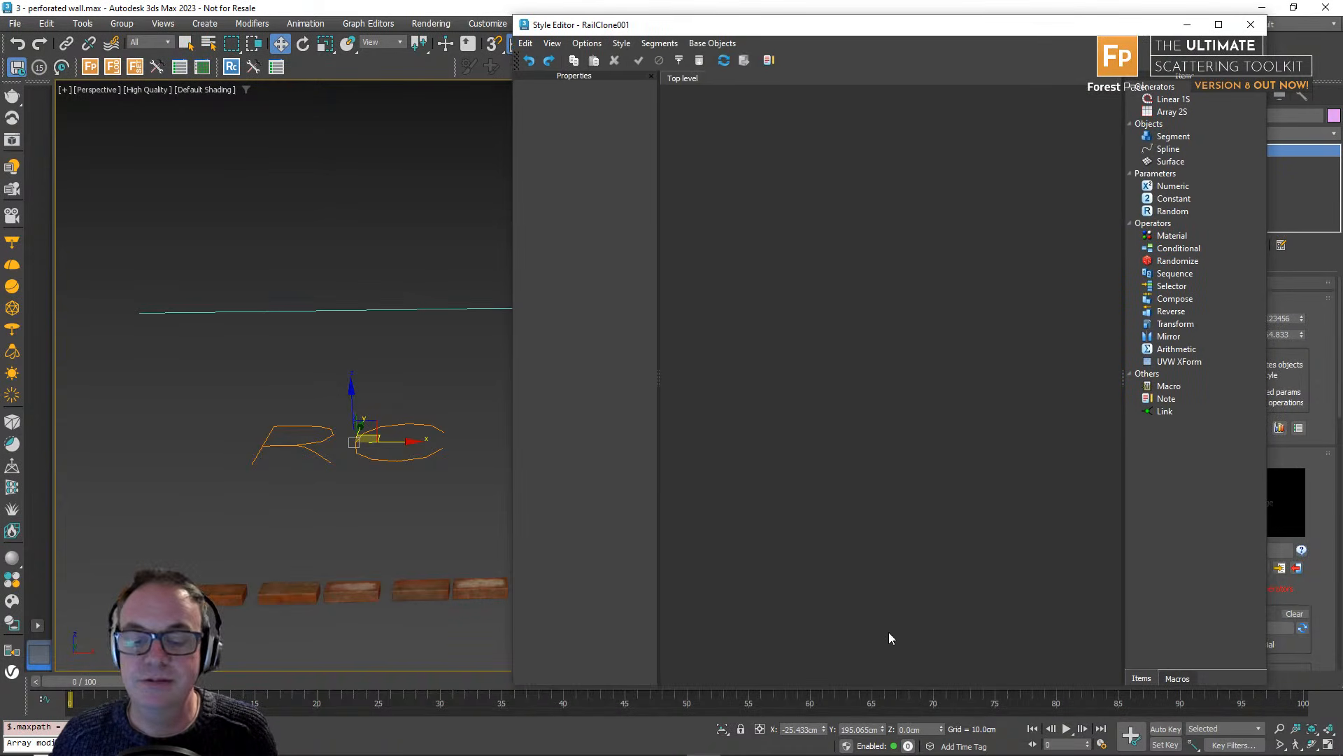
{"action": "left_click_drag", "start_coordinate": [890, 689], "coordinate": [873, 387]}
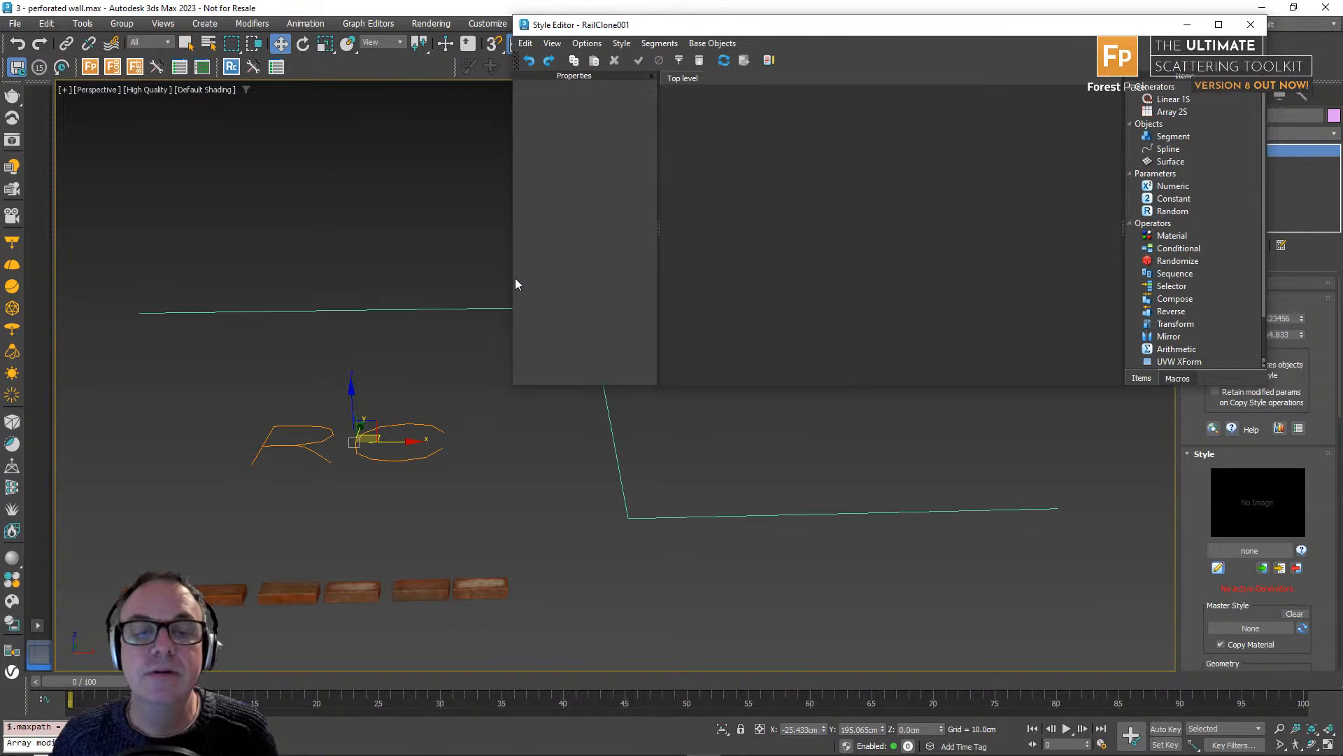
{"action": "left_click_drag", "start_coordinate": [510, 272], "coordinate": [615, 271]}
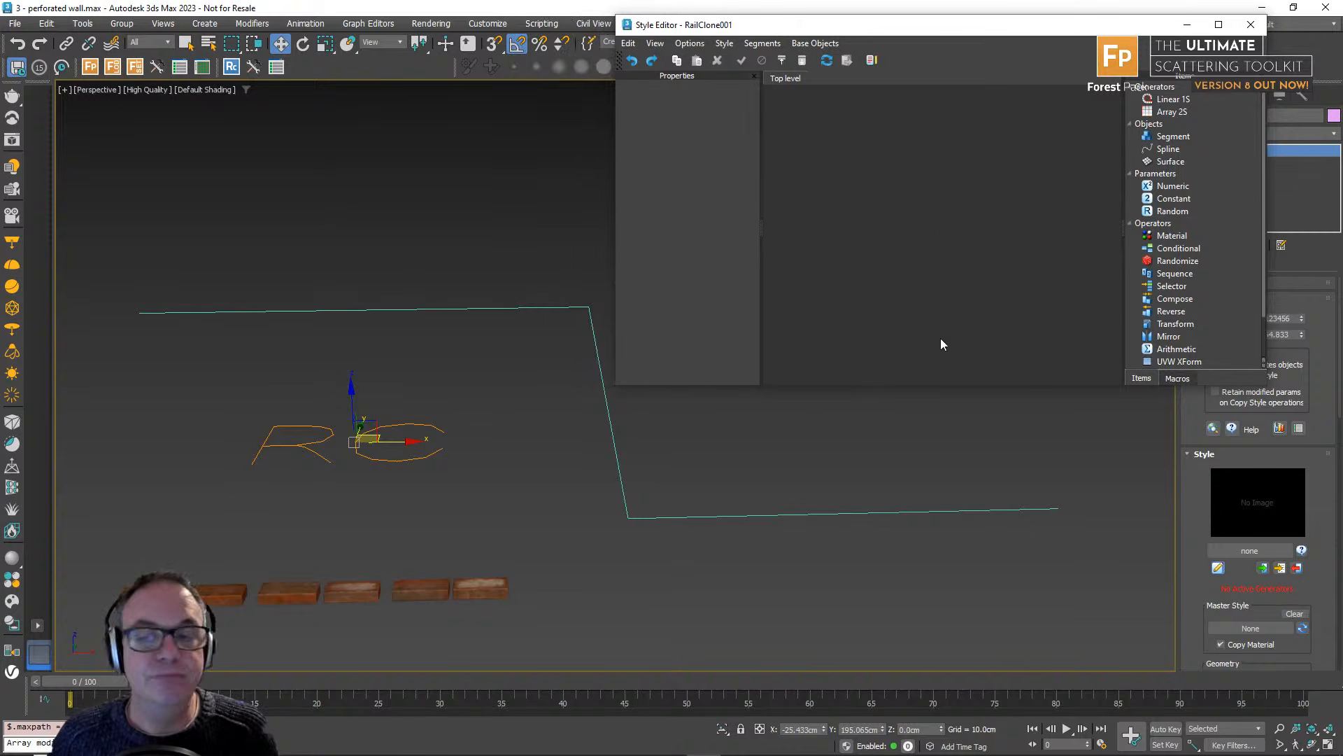
Add a Segment node to the RailClone style and disable its Bend and Slice deform options.
{"action": "left_click_drag", "start_coordinate": [1163, 137], "coordinate": [857, 169]}
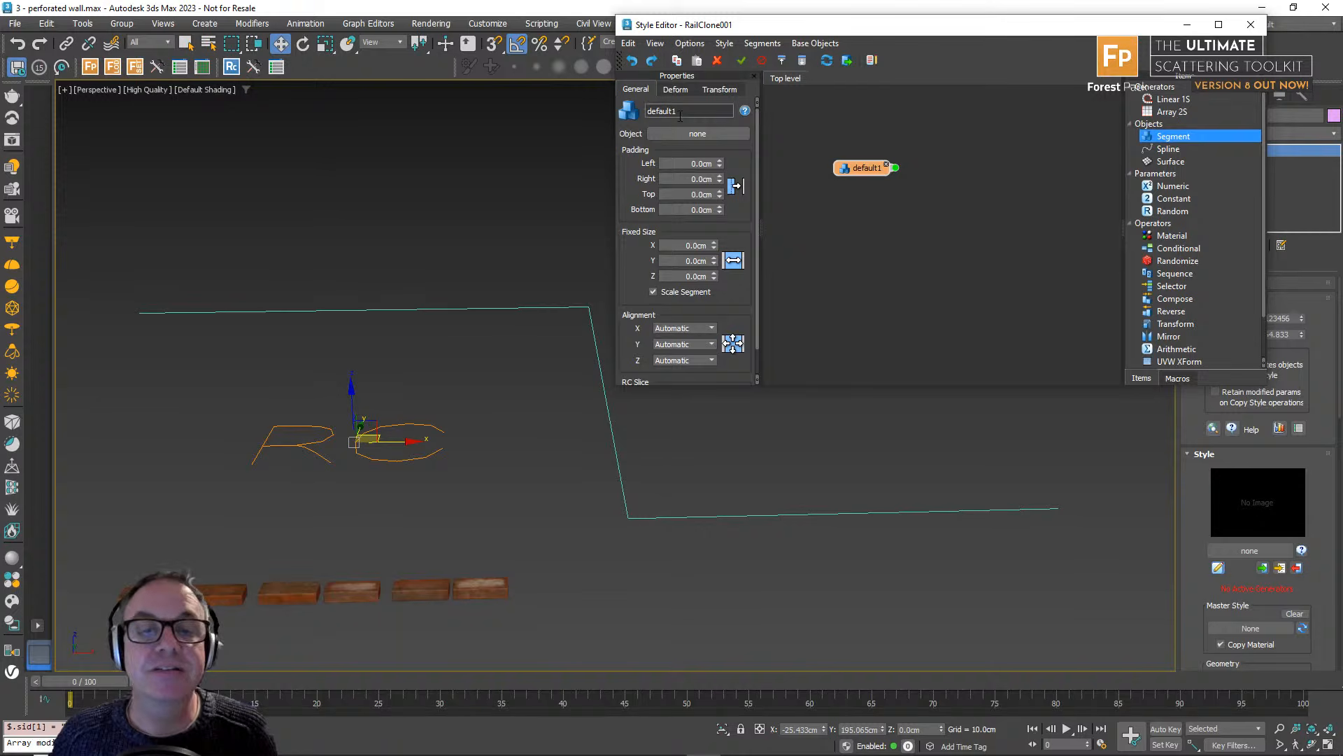
{"action": "left_click", "coordinate": [675, 90]}
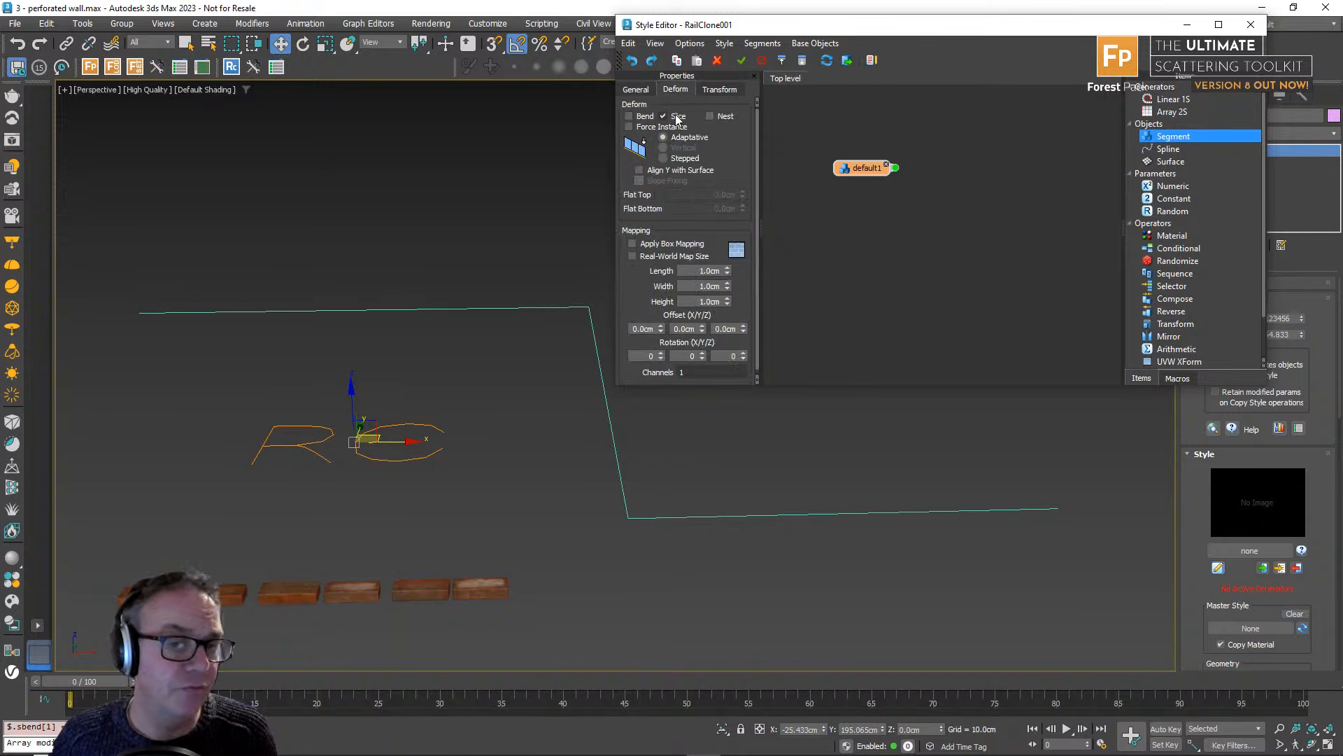
{"action": "left_click", "coordinate": [675, 117]}
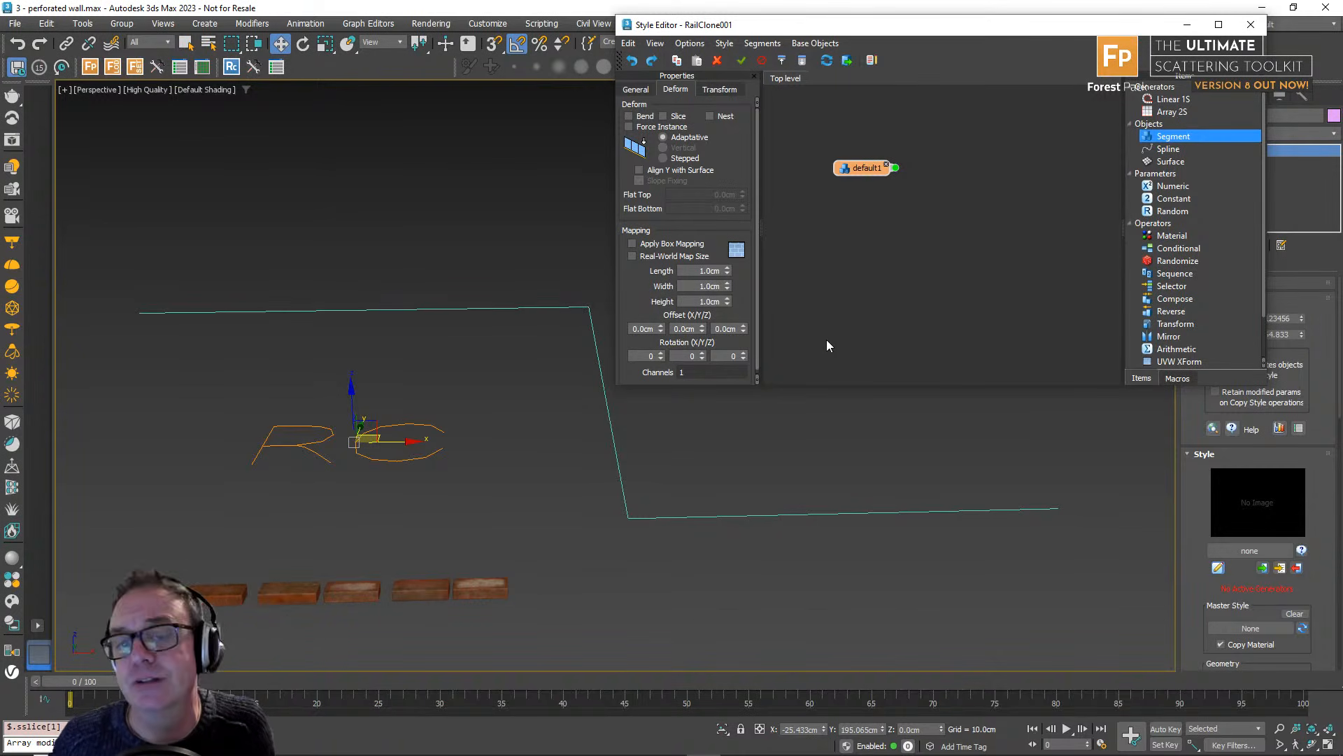
{"action": "left_click_drag", "start_coordinate": [860, 173], "coordinate": [843, 175]}
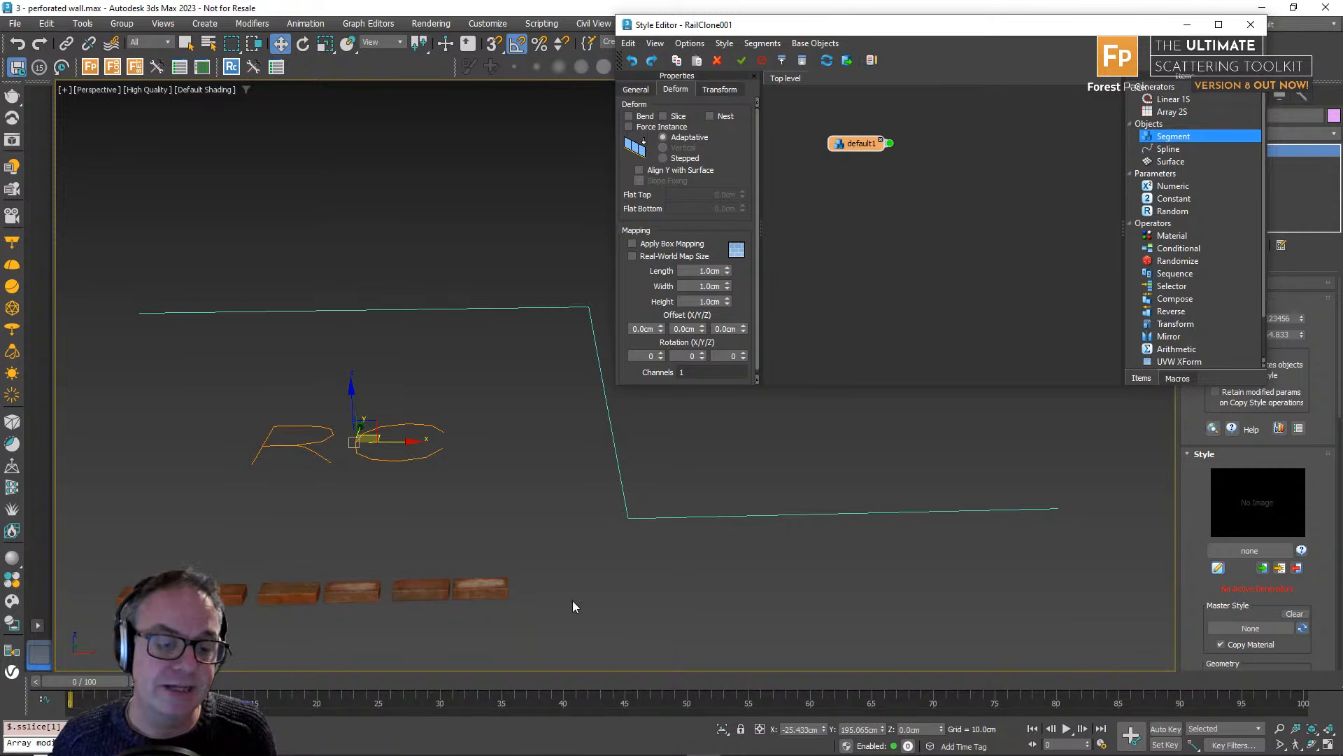
Use Clone Multiple on the default segment to create segments for all six Aset_brick_rubble objects.
{"action": "right_click", "coordinate": [849, 150]}
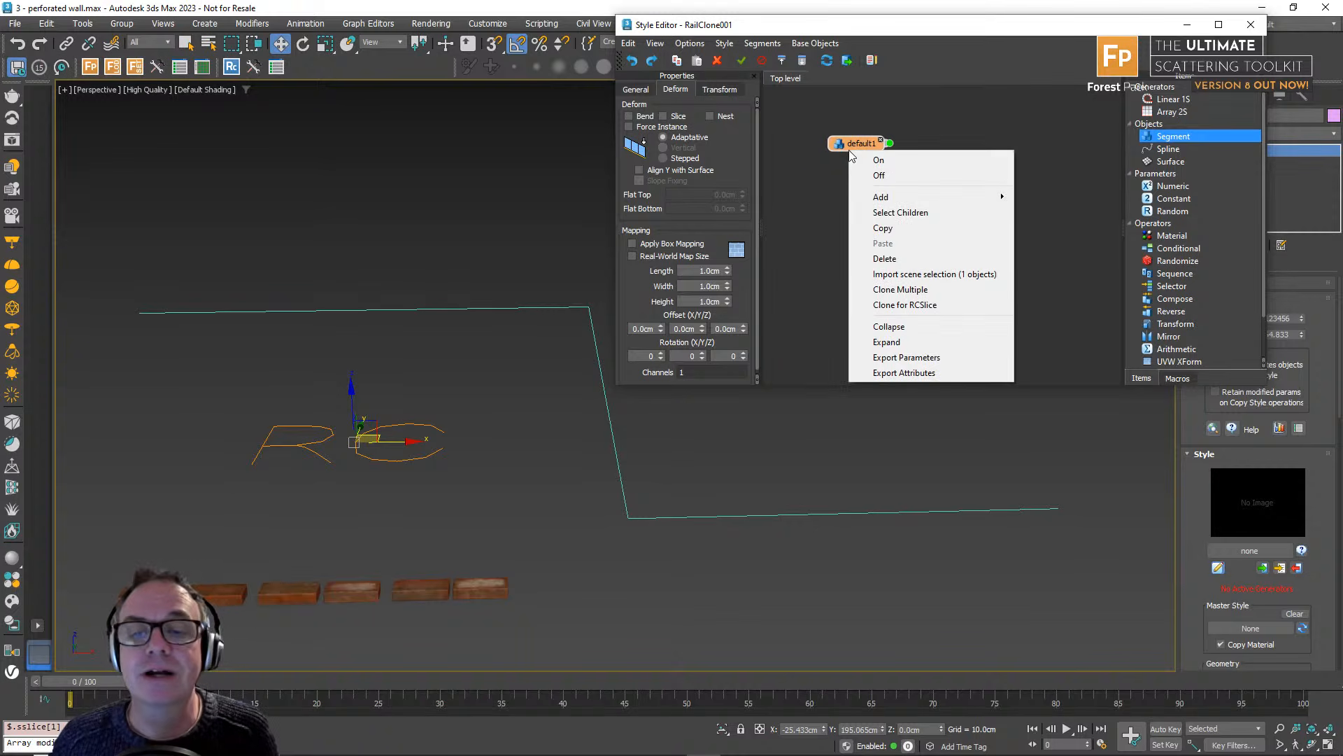
{"action": "left_click", "coordinate": [901, 289]}
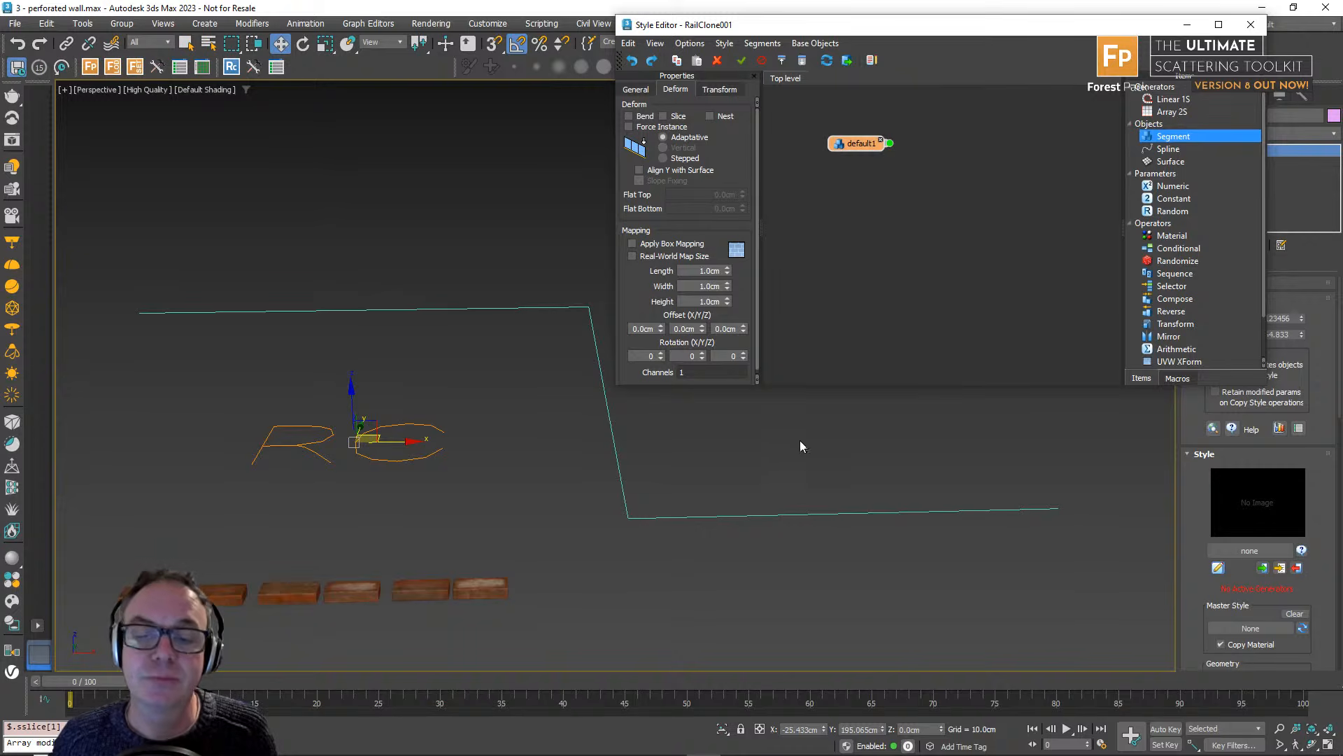
{"action": "left_click", "coordinate": [13, 99]}
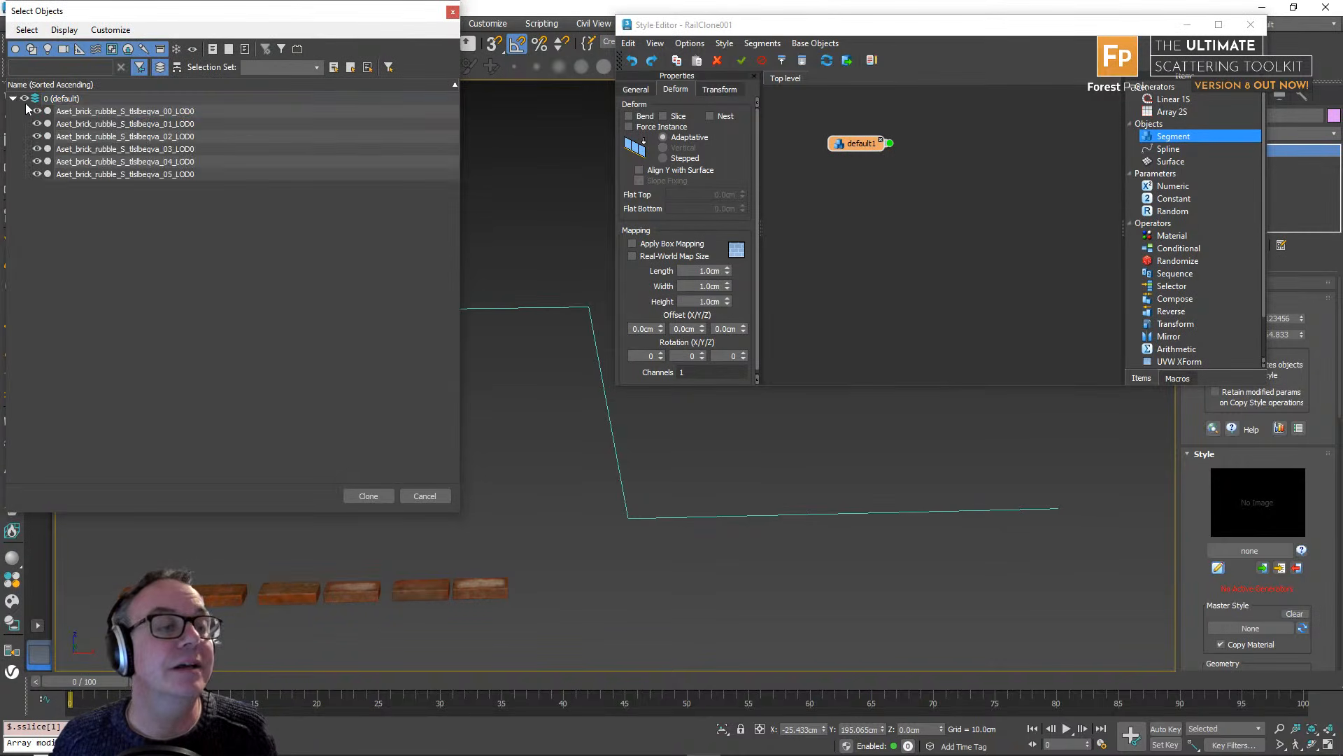
{"action": "left_click", "coordinate": [107, 115]}
{"action": "left_click", "coordinate": [140, 173], "text": "shift"}
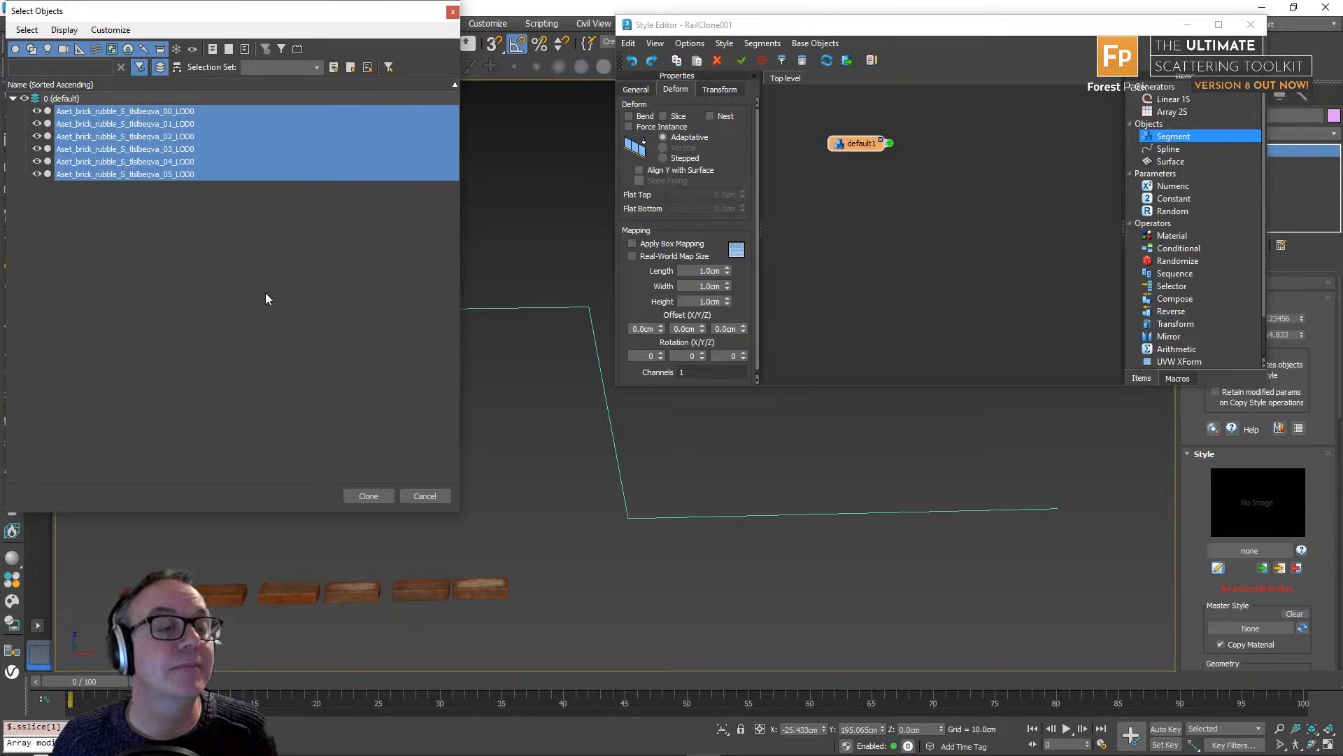
{"action": "left_click", "coordinate": [376, 497]}
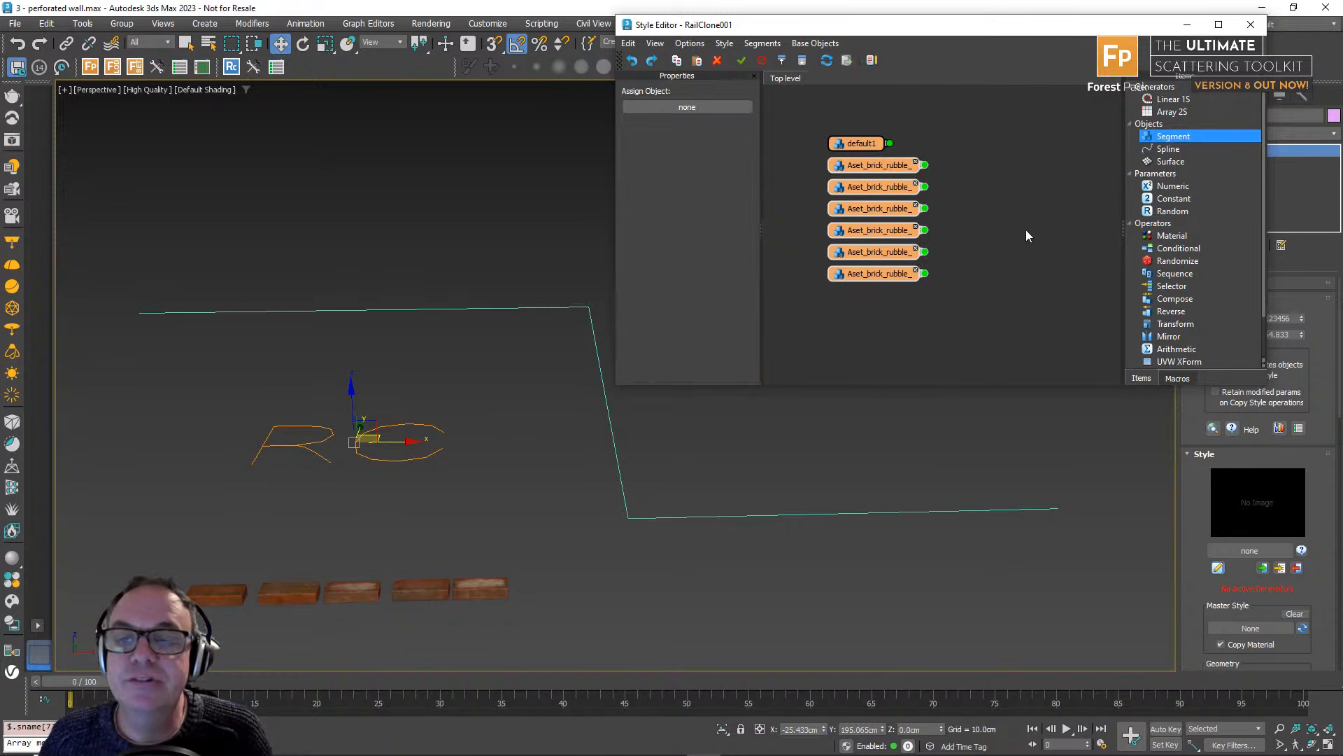
{"action": "left_click", "coordinate": [855, 144]}
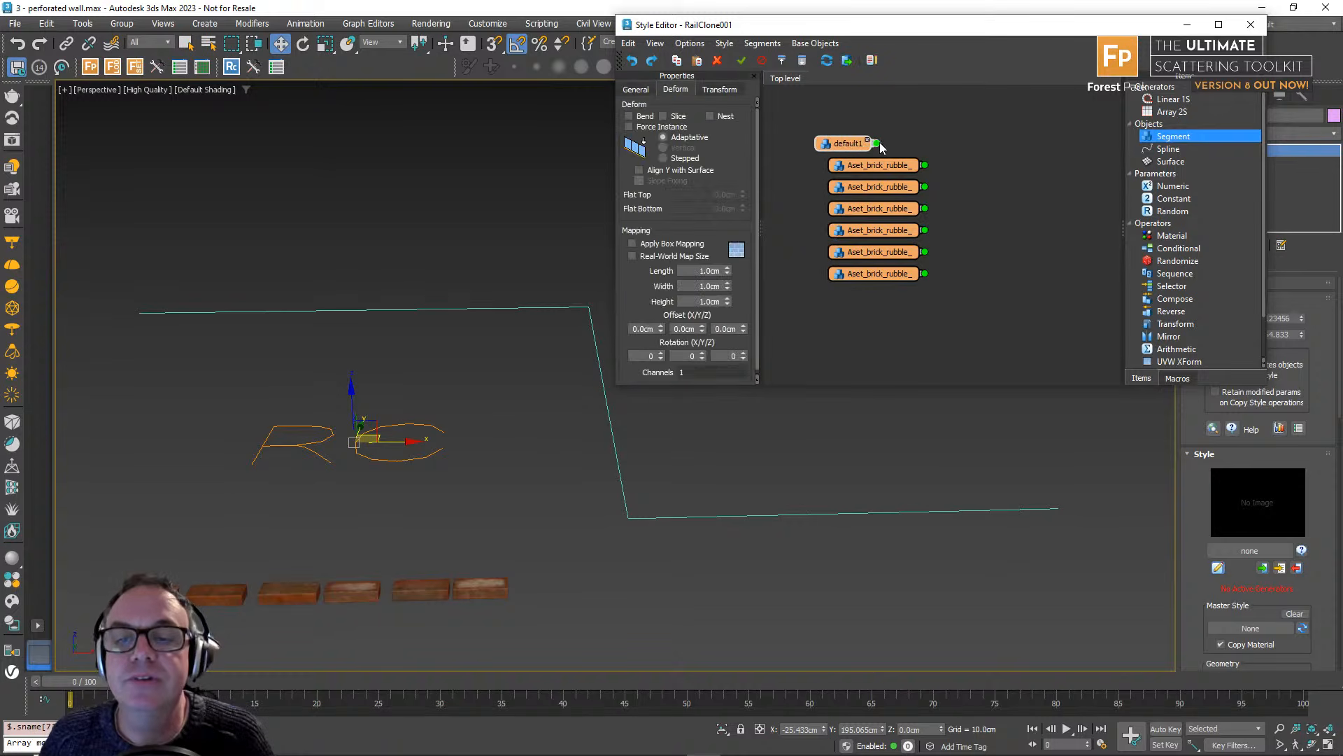
Delete the leftover default segment and add a Spline node using the drawn Line001, placed just above the brick segments.
{"action": "key", "text": "Delete"}
{"action": "left_click_drag", "start_coordinate": [1167, 148], "coordinate": [972, 139]}
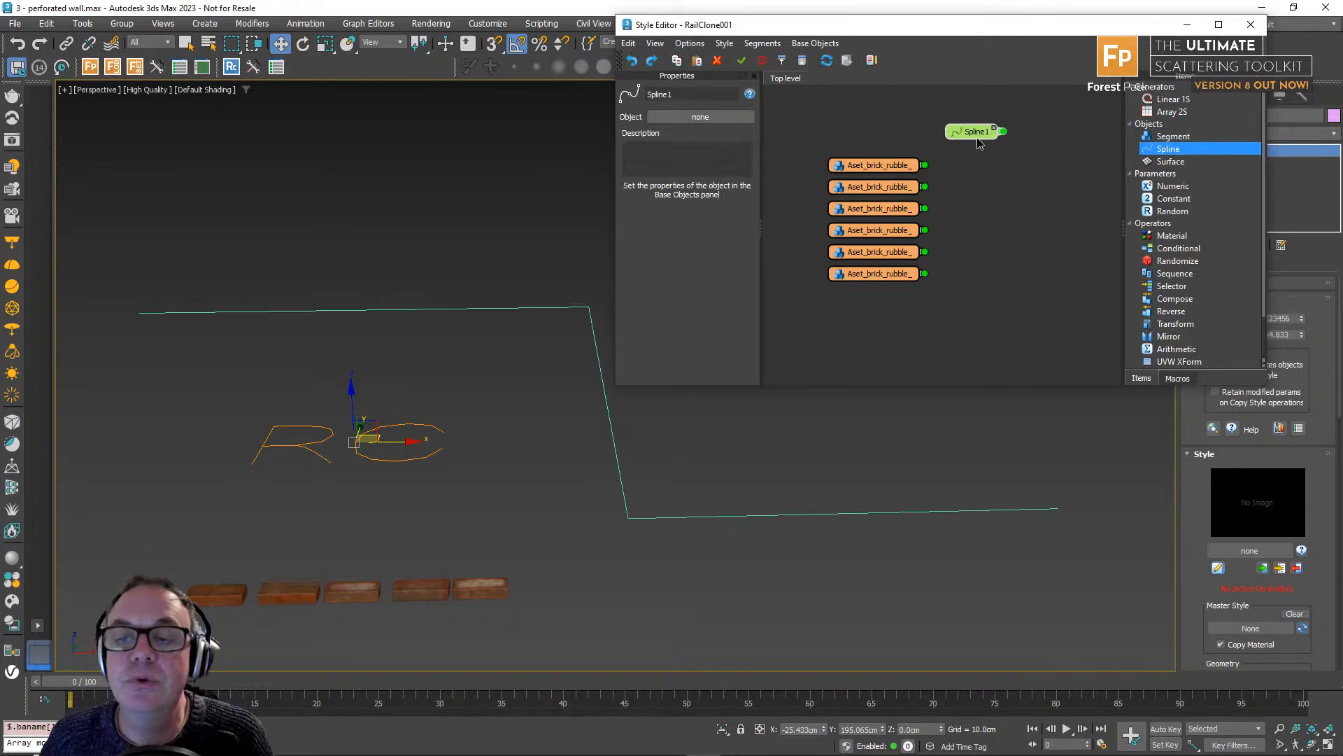
{"action": "left_click", "coordinate": [700, 116]}
{"action": "left_click", "coordinate": [508, 307]}
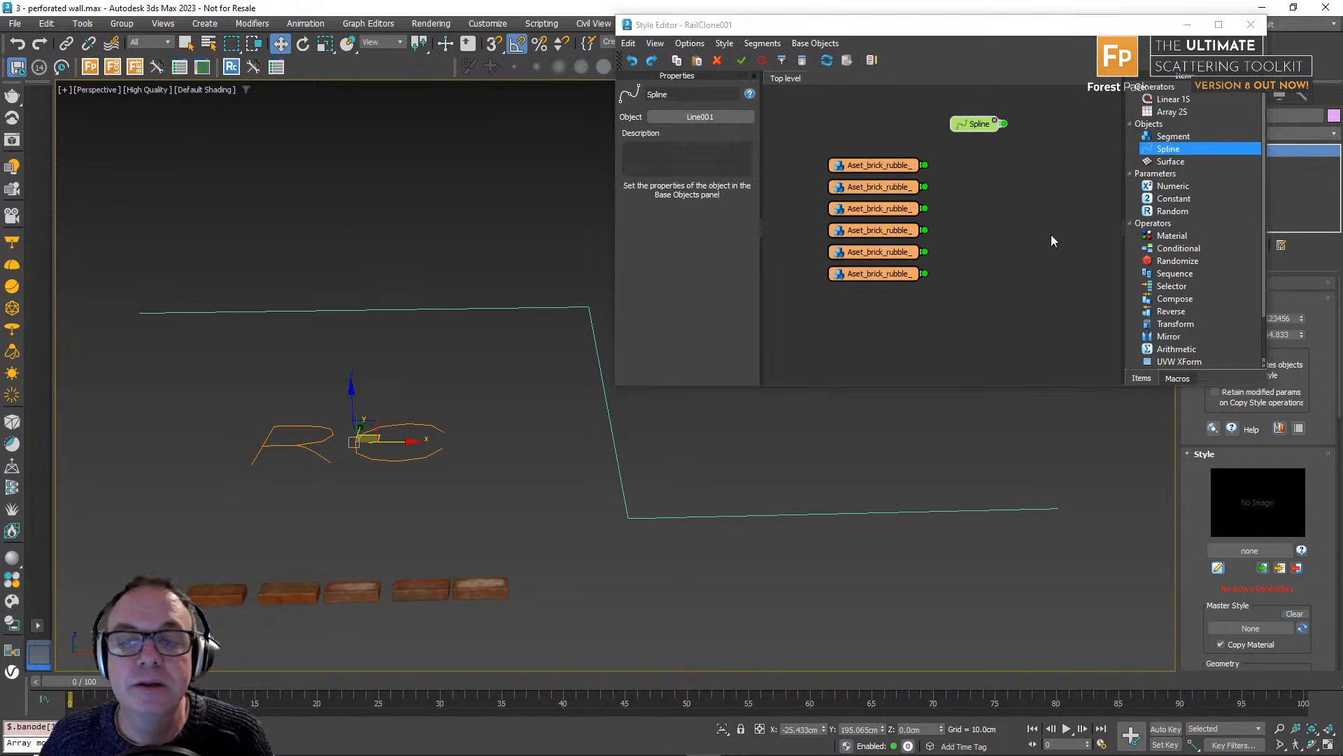
{"action": "middle_click_drag", "start_coordinate": [1051, 234], "coordinate": [966, 258]}
{"action": "scroll", "coordinate": [953, 247], "scroll_direction": "down", "scroll_amount": 1}
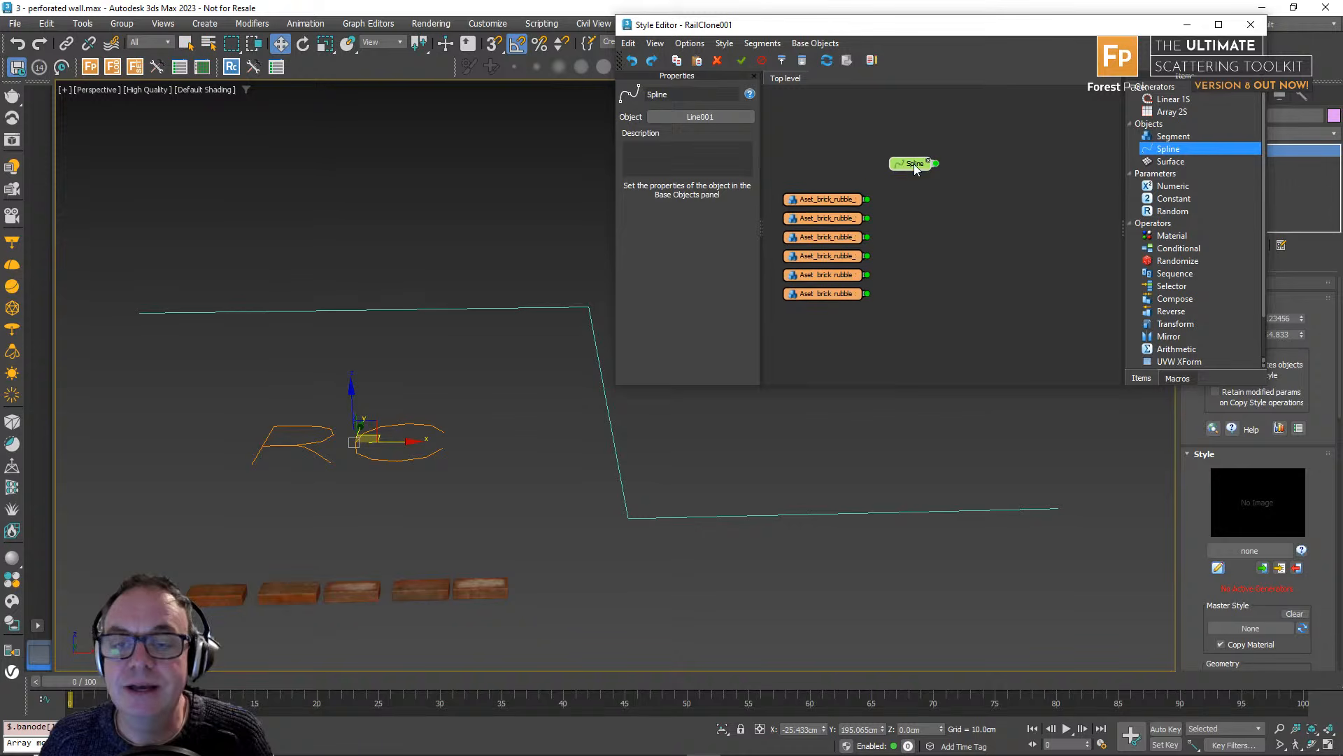
{"action": "left_click_drag", "start_coordinate": [914, 163], "coordinate": [861, 162]}
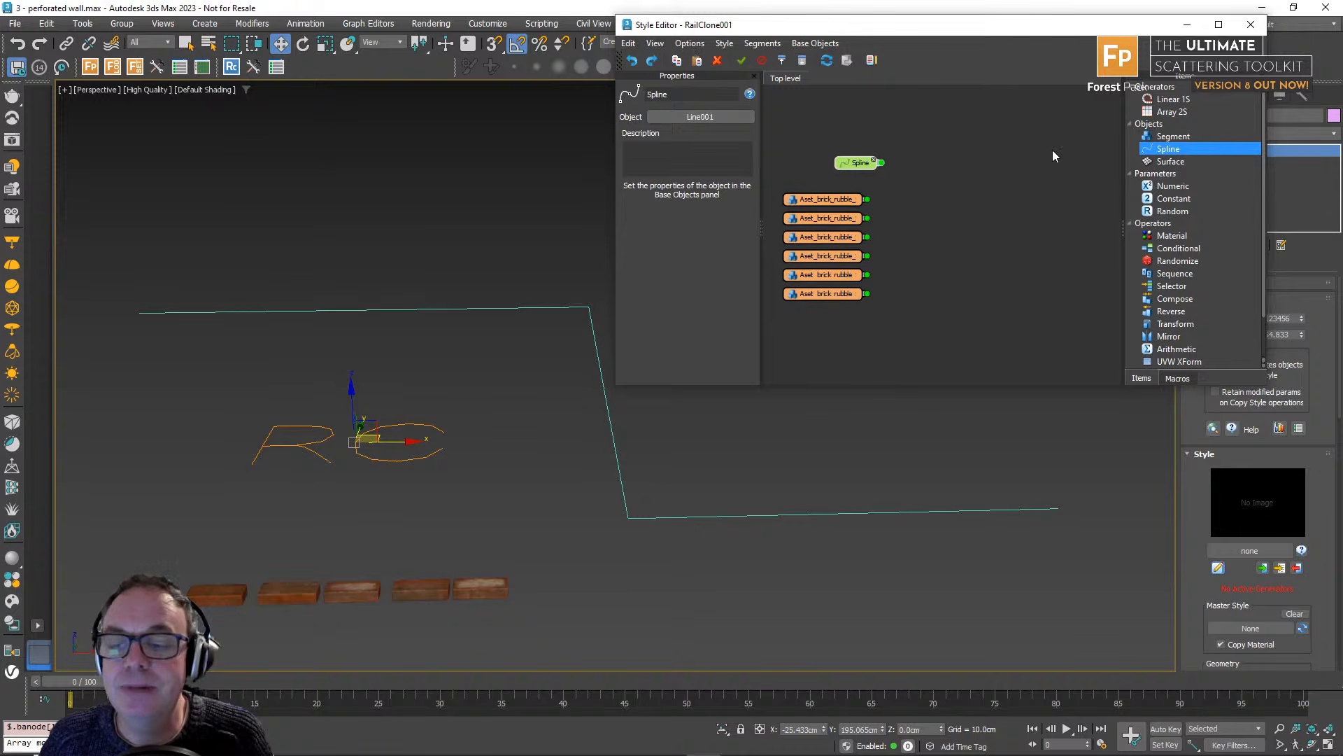
Add the Brick - Perforated Bond macro to the style and connect the spline to its X Spline input.
{"action": "left_click", "coordinate": [1178, 378]}
{"action": "left_click", "coordinate": [1131, 131]}
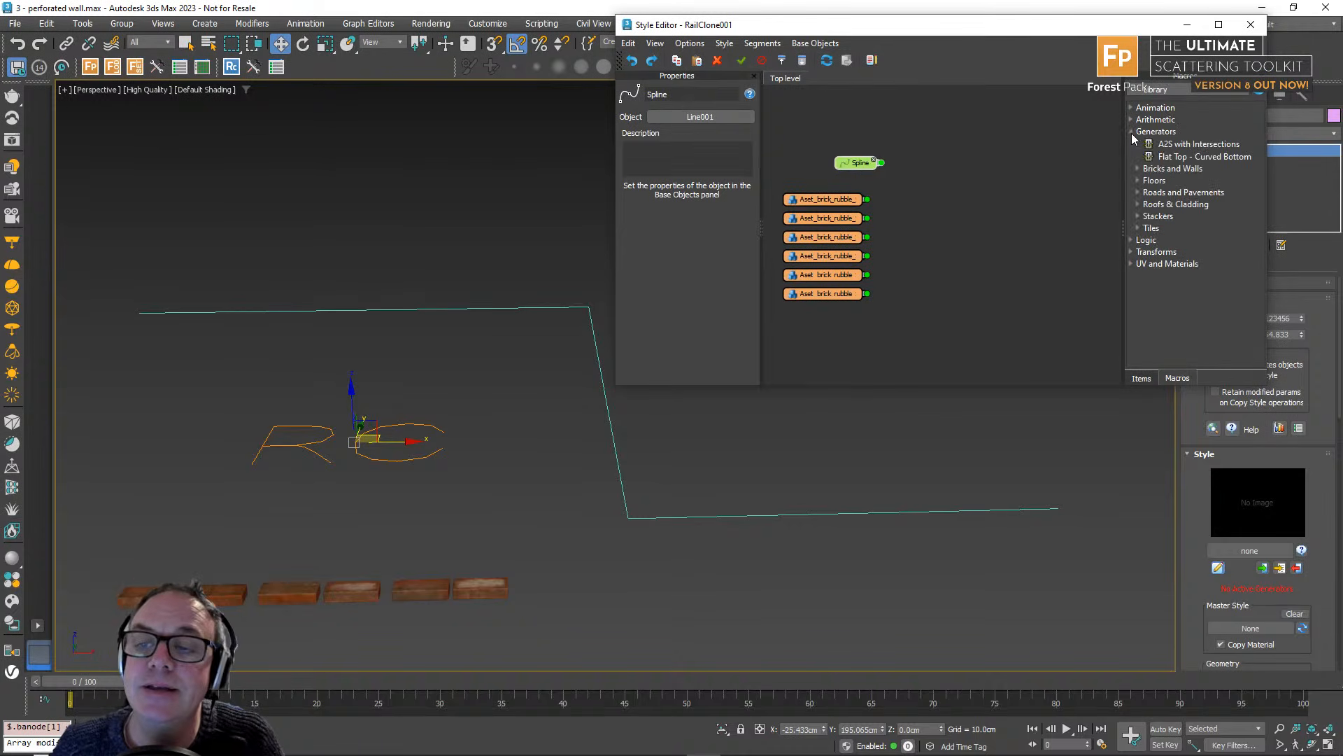
{"action": "left_click", "coordinate": [1139, 169]}
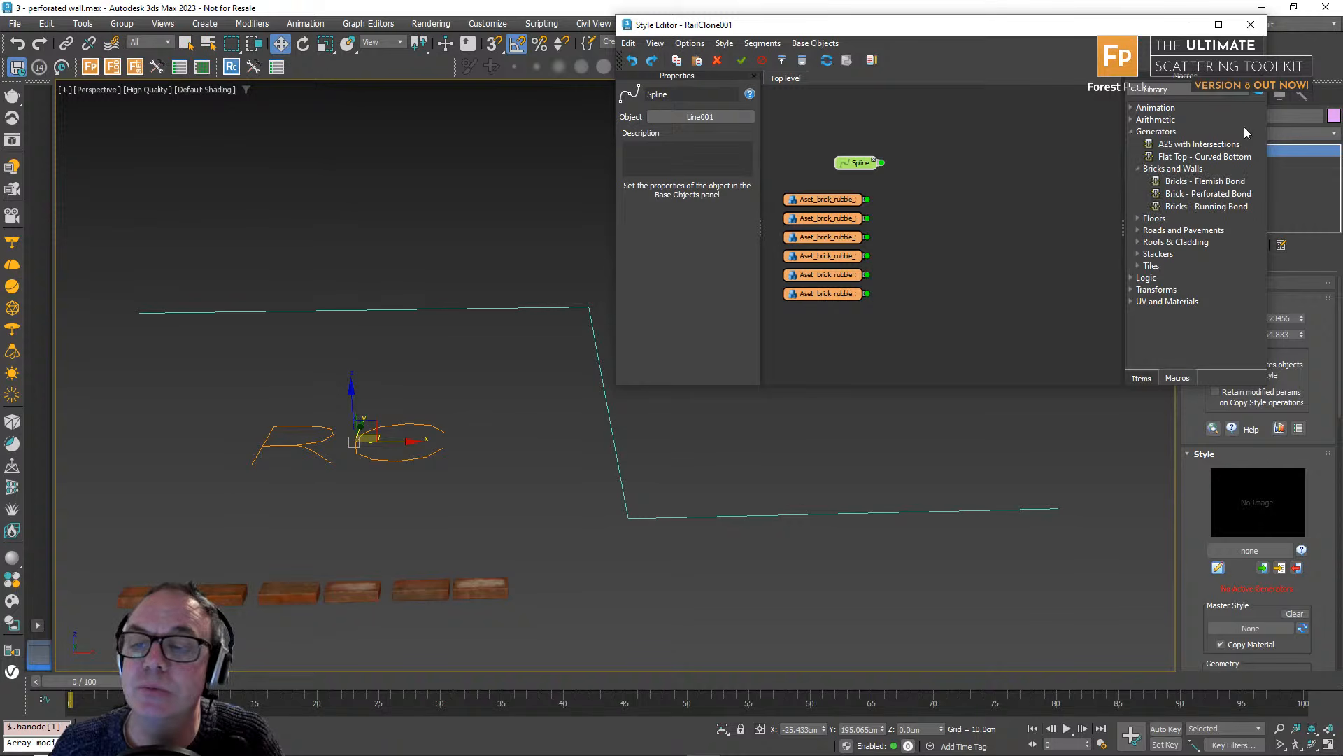
{"action": "left_click", "coordinate": [1226, 198]}
{"action": "left_click_drag", "start_coordinate": [1217, 198], "coordinate": [995, 194]}
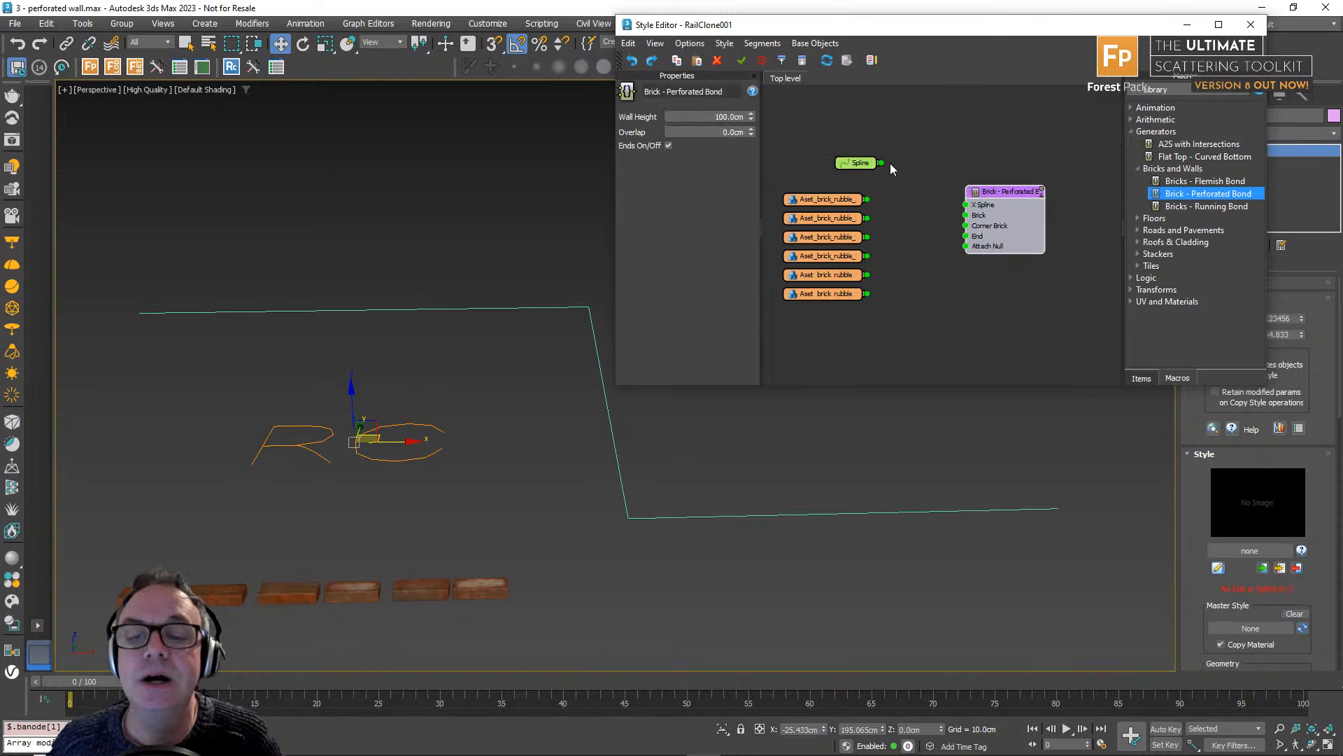
{"action": "left_click_drag", "start_coordinate": [881, 162], "coordinate": [966, 205]}
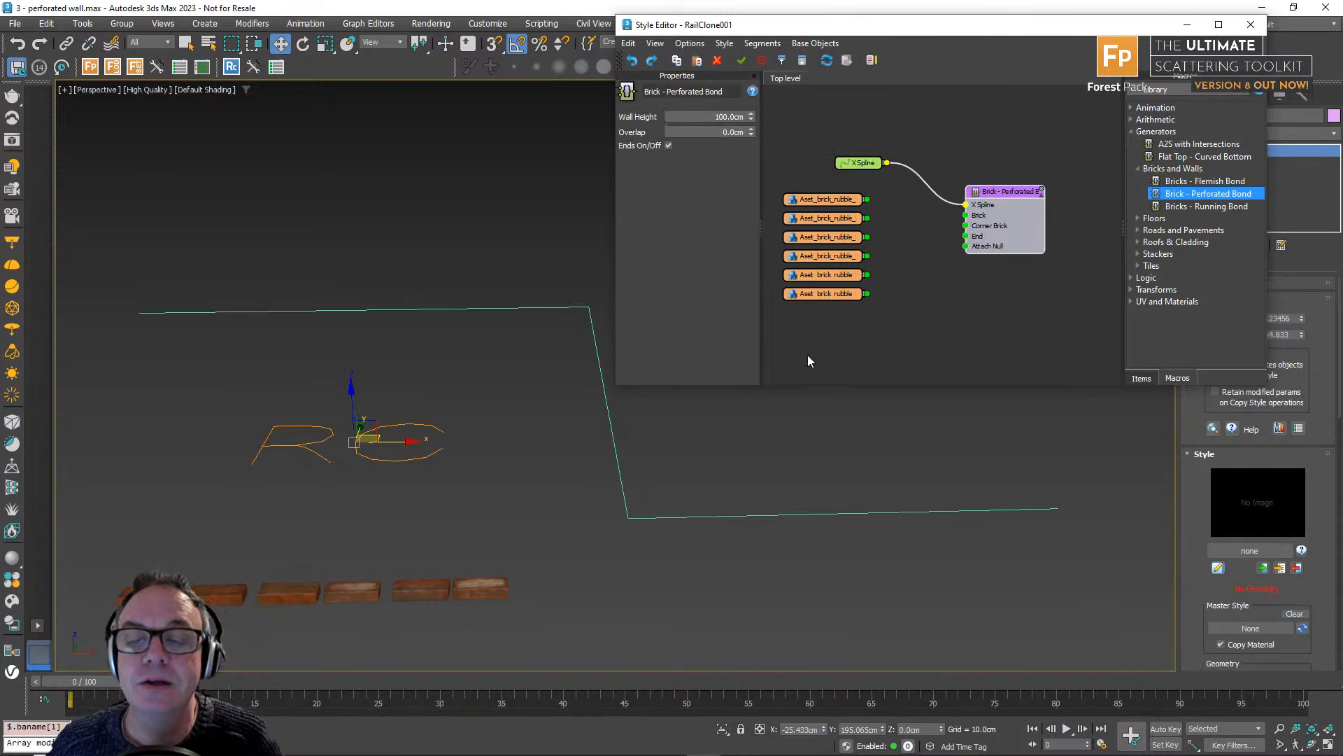
Make room beside the brick segments, add a Randomize operator and wire all six segments into it.
{"action": "left_click_drag", "start_coordinate": [808, 355], "coordinate": [827, 201]}
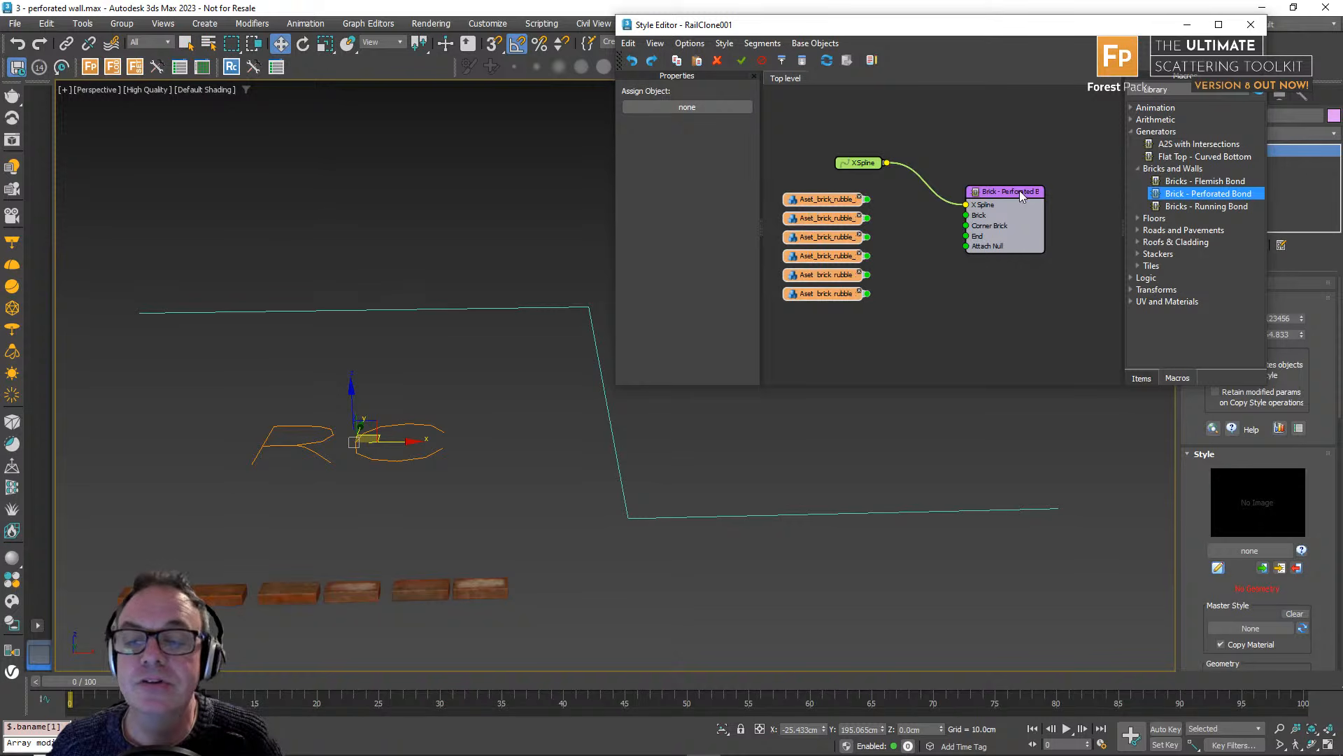
{"action": "left_click_drag", "start_coordinate": [1021, 193], "coordinate": [1075, 187]}
{"action": "left_click", "coordinate": [1141, 378]}
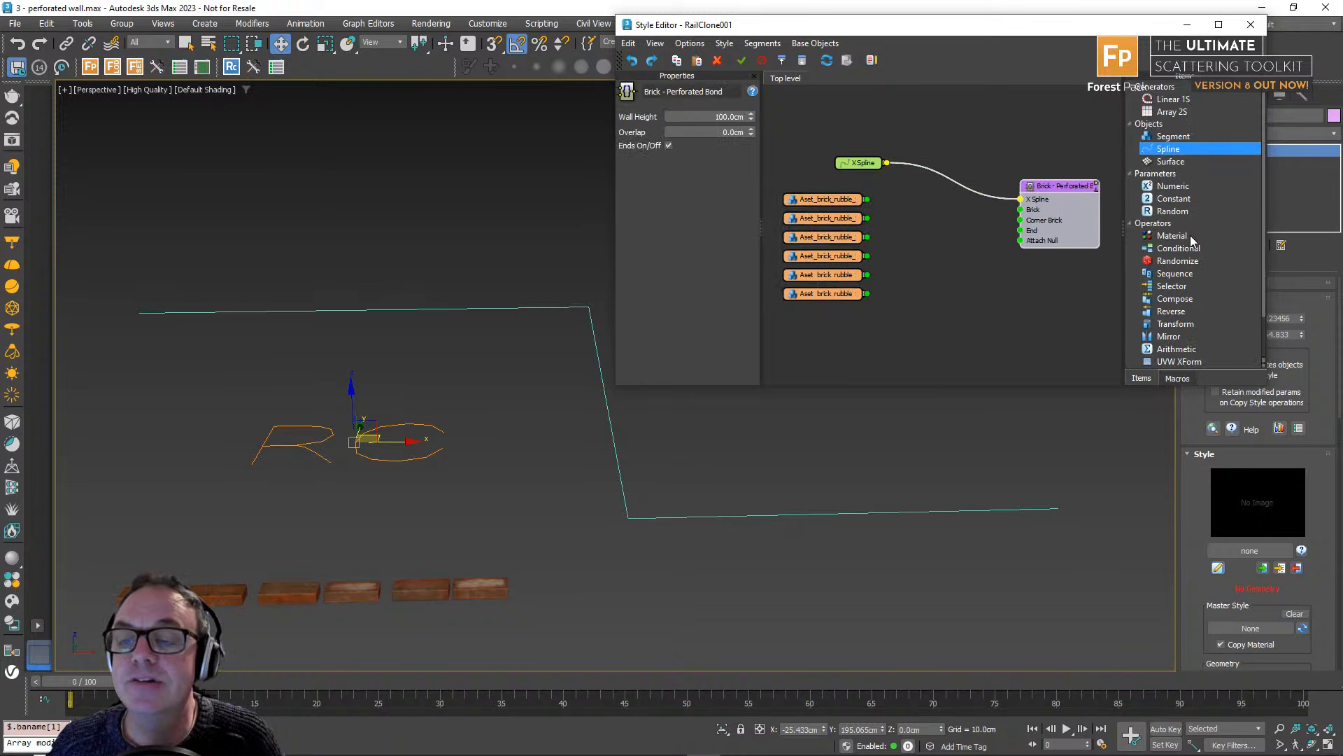
{"action": "left_click_drag", "start_coordinate": [1177, 261], "coordinate": [924, 256]}
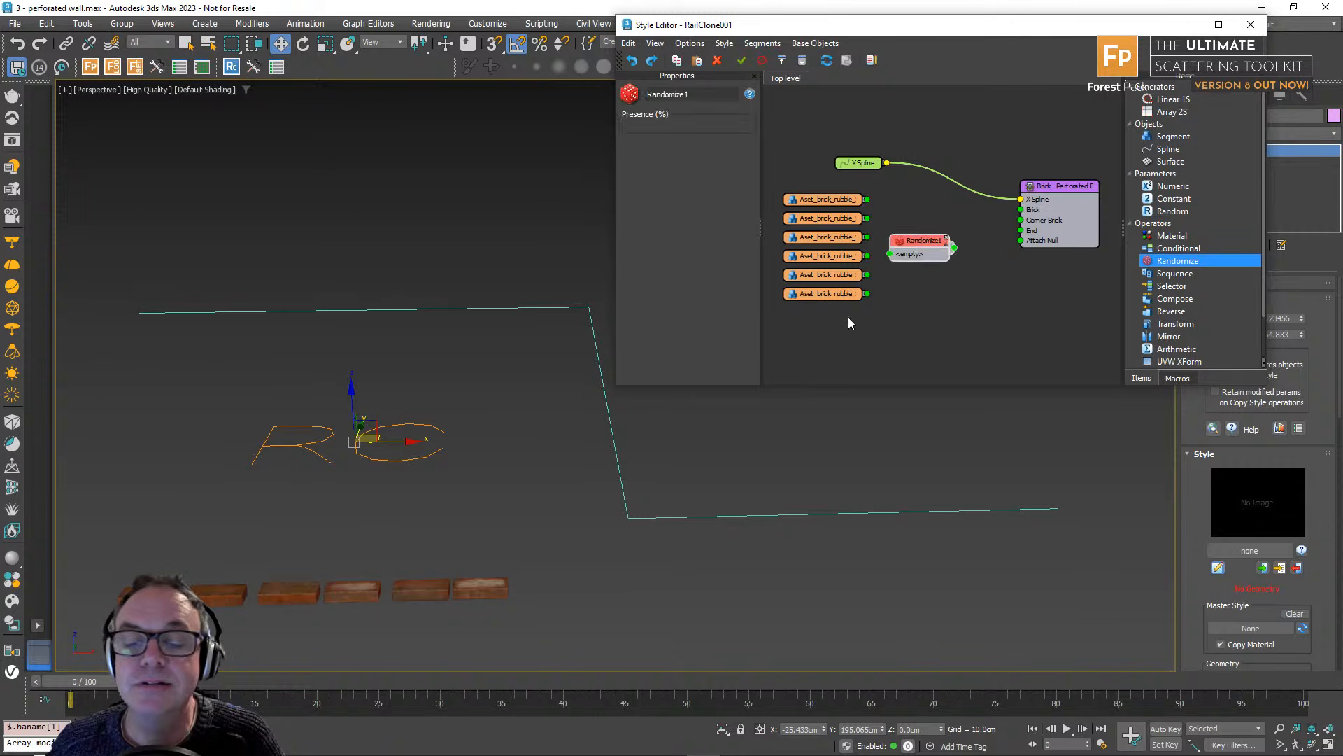
{"action": "left_click_drag", "start_coordinate": [827, 335], "coordinate": [824, 212]}
{"action": "left_click", "coordinate": [915, 258]}
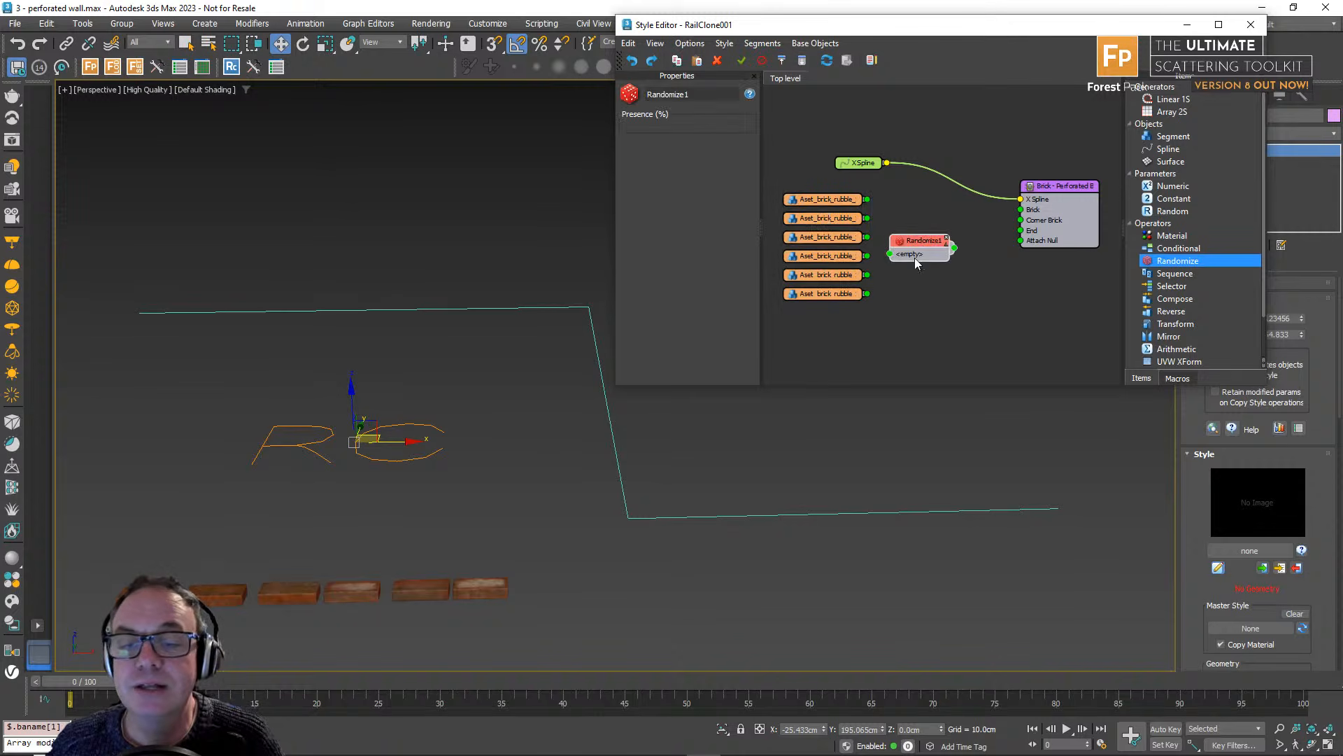
{"action": "left_click_drag", "start_coordinate": [832, 335], "coordinate": [1026, 208]}
{"action": "left_click", "coordinate": [1055, 191]}
{"action": "key", "text": "ctrl+z"}
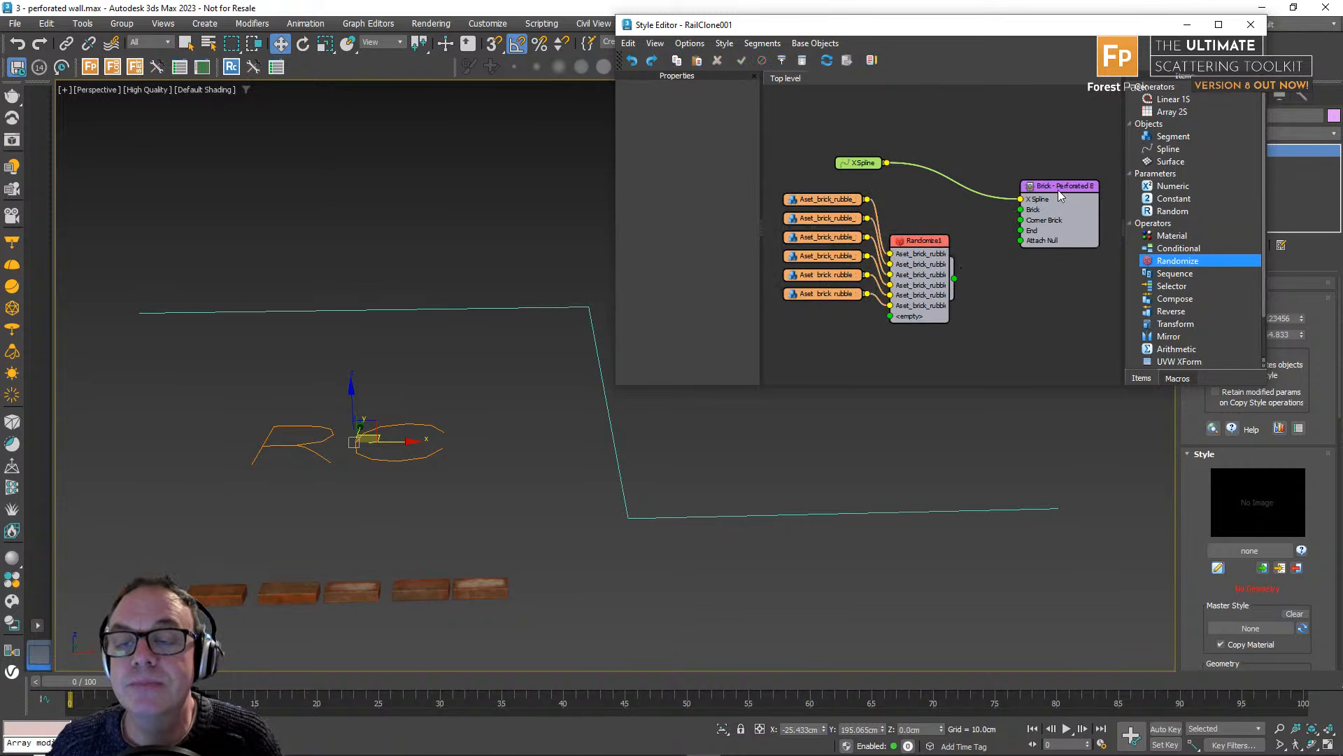
Connect the Randomize output to the macro's Brick input and wire a new empty segment to its Attach Null input.
{"action": "left_click_drag", "start_coordinate": [954, 280], "coordinate": [1021, 210]}
{"action": "left_click_drag", "start_coordinate": [921, 258], "coordinate": [926, 246]}
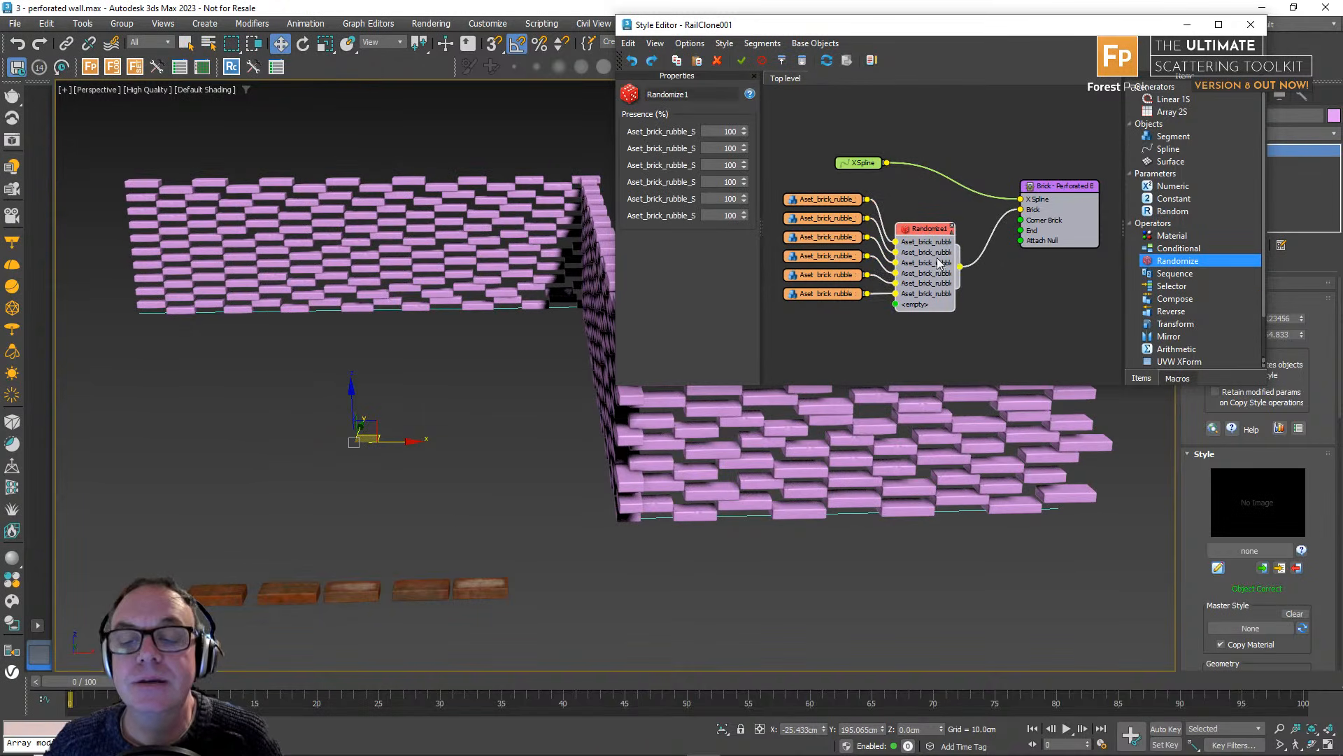
{"action": "left_click_drag", "start_coordinate": [1064, 188], "coordinate": [1068, 192]}
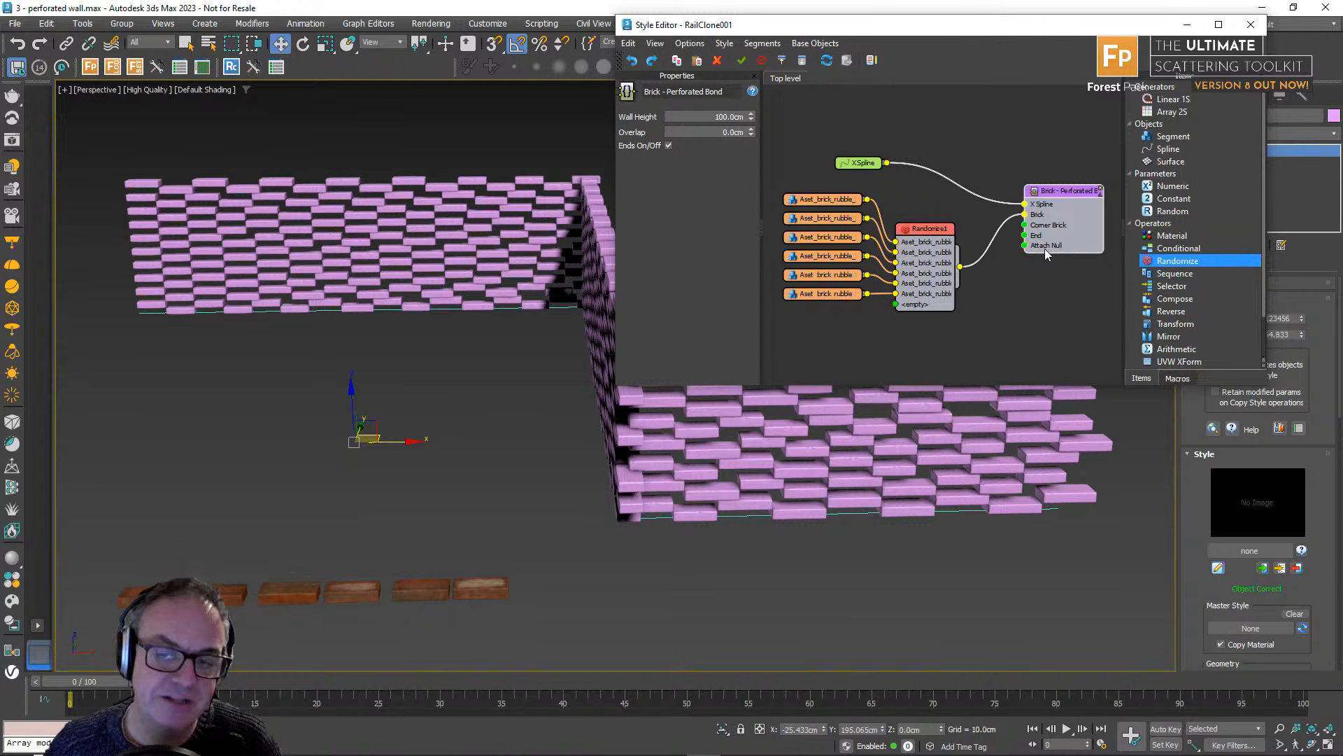
{"action": "left_click_drag", "start_coordinate": [1158, 140], "coordinate": [1026, 246]}
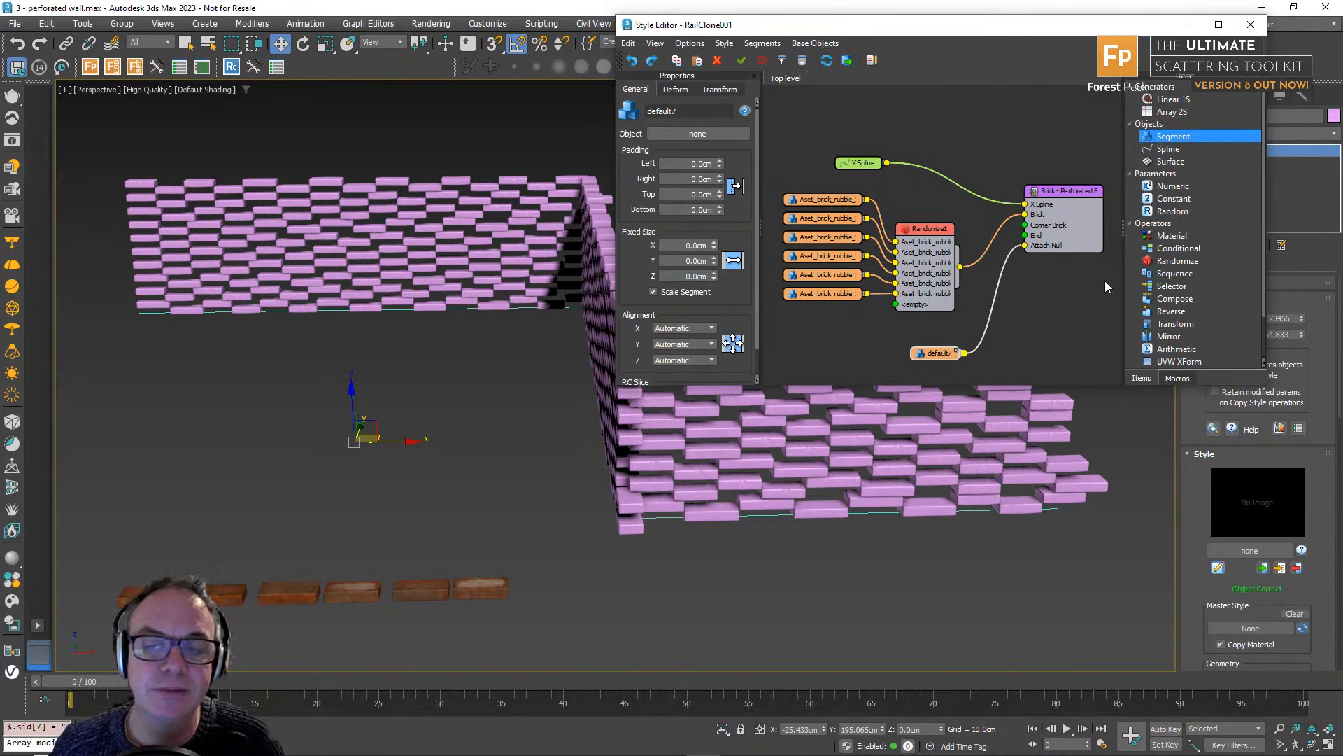
{"action": "left_click_drag", "start_coordinate": [1046, 191], "coordinate": [1039, 194]}
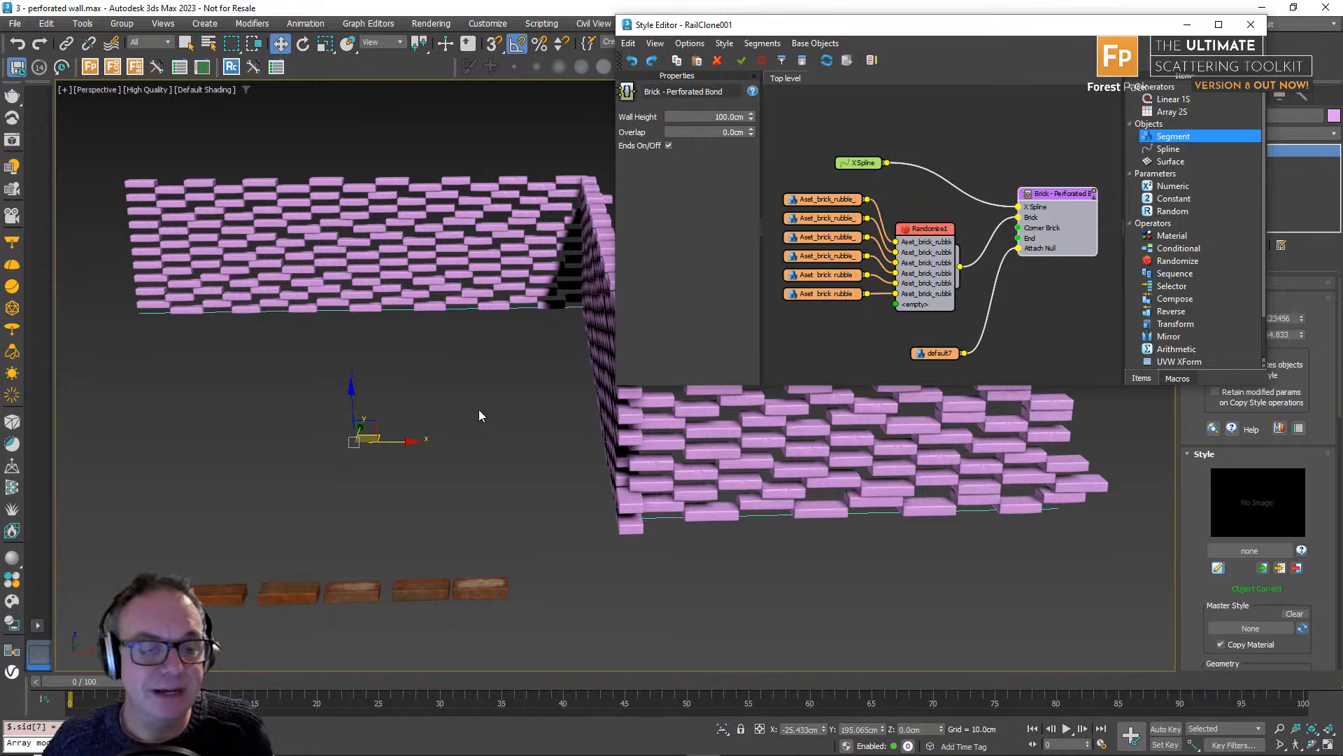
Set the Perforated Bond macro's Overlap to about -2.48 cm and check the brick spacing along the wall.
{"action": "middle_click_drag", "start_coordinate": [479, 409], "coordinate": [537, 411], "text": "alt"}
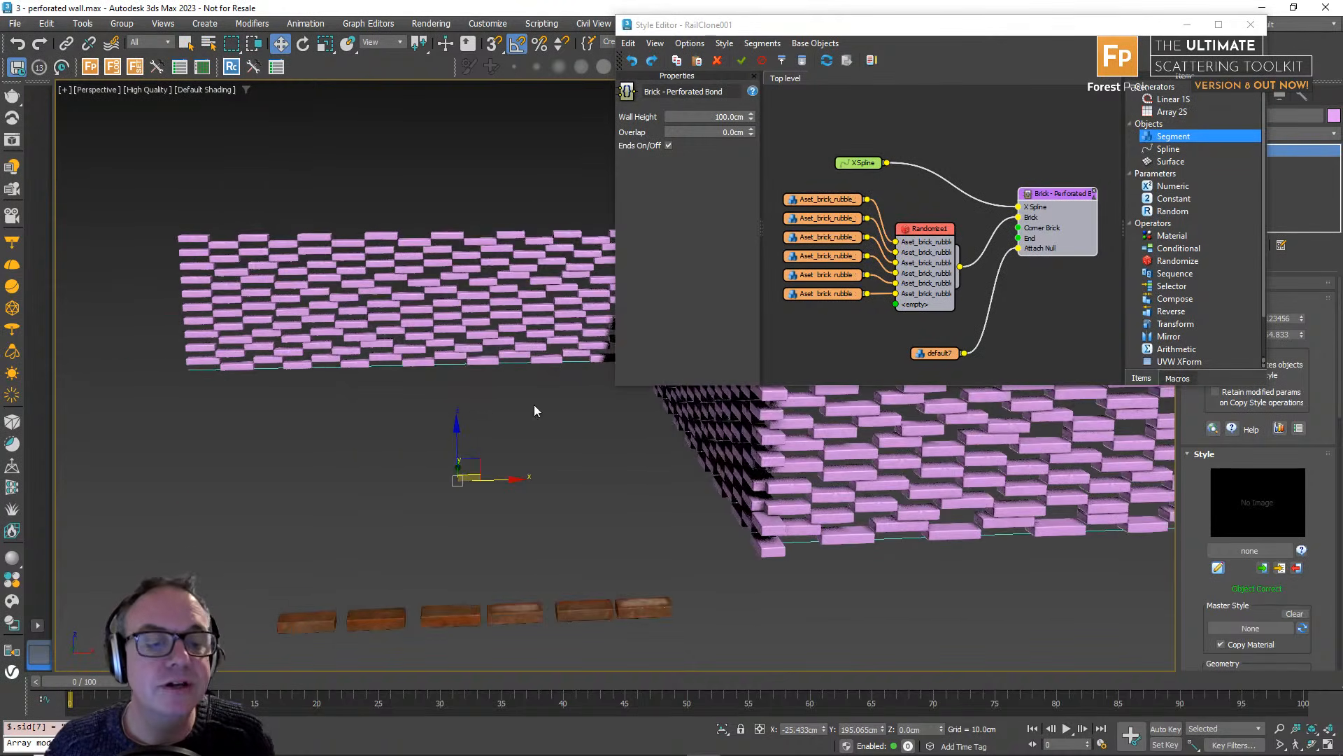
{"action": "scroll", "coordinate": [458, 334], "scroll_direction": "up", "scroll_amount": 4}
{"action": "left_click_drag", "start_coordinate": [751, 134], "coordinate": [755, 233]}
{"action": "scroll", "coordinate": [466, 386], "scroll_direction": "down", "scroll_amount": 5}
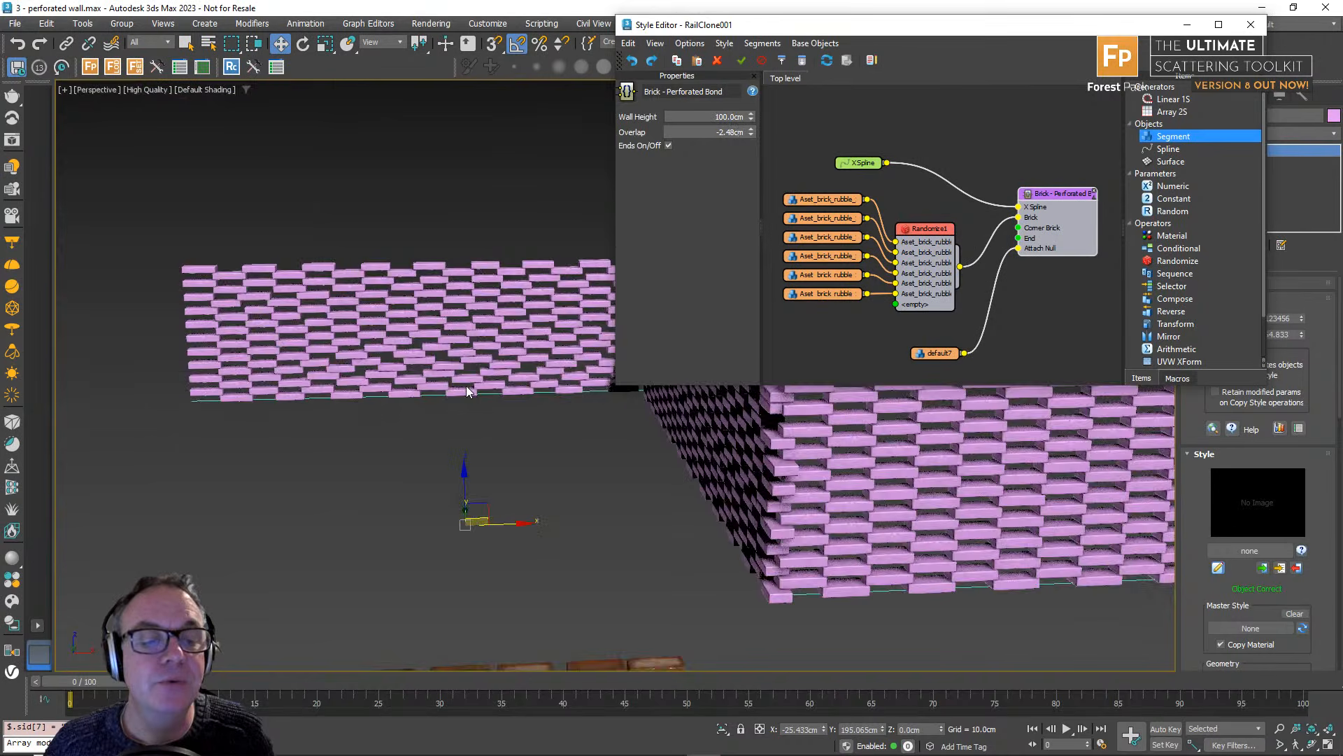
{"action": "mouse_move", "coordinate": [466, 386]}
{"action": "middle_mouse_down"}
{"action": "mouse_move", "coordinate": [469, 419]}
{"action": "mouse_move", "coordinate": [450, 372]}
{"action": "mouse_move", "coordinate": [464, 361]}
{"action": "middle_mouse_up"}
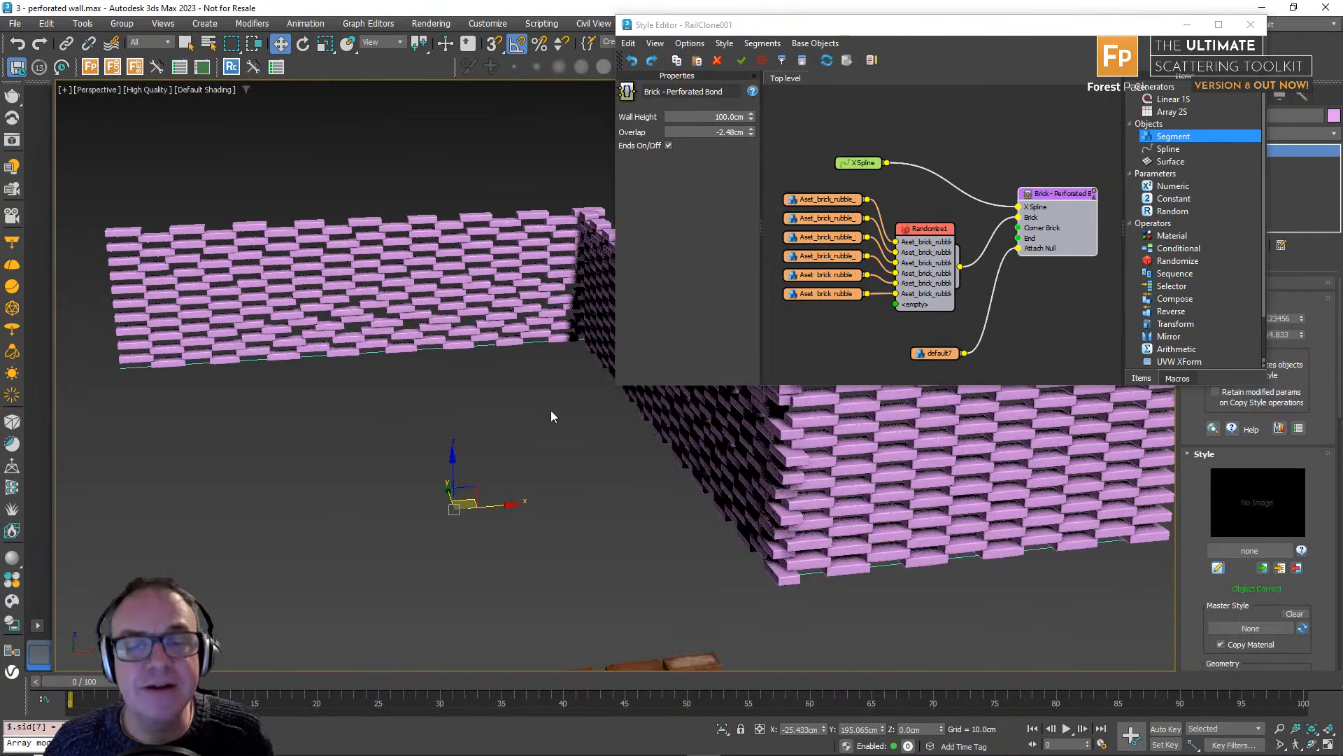
{"action": "middle_click_drag", "start_coordinate": [562, 482], "coordinate": [489, 429]}
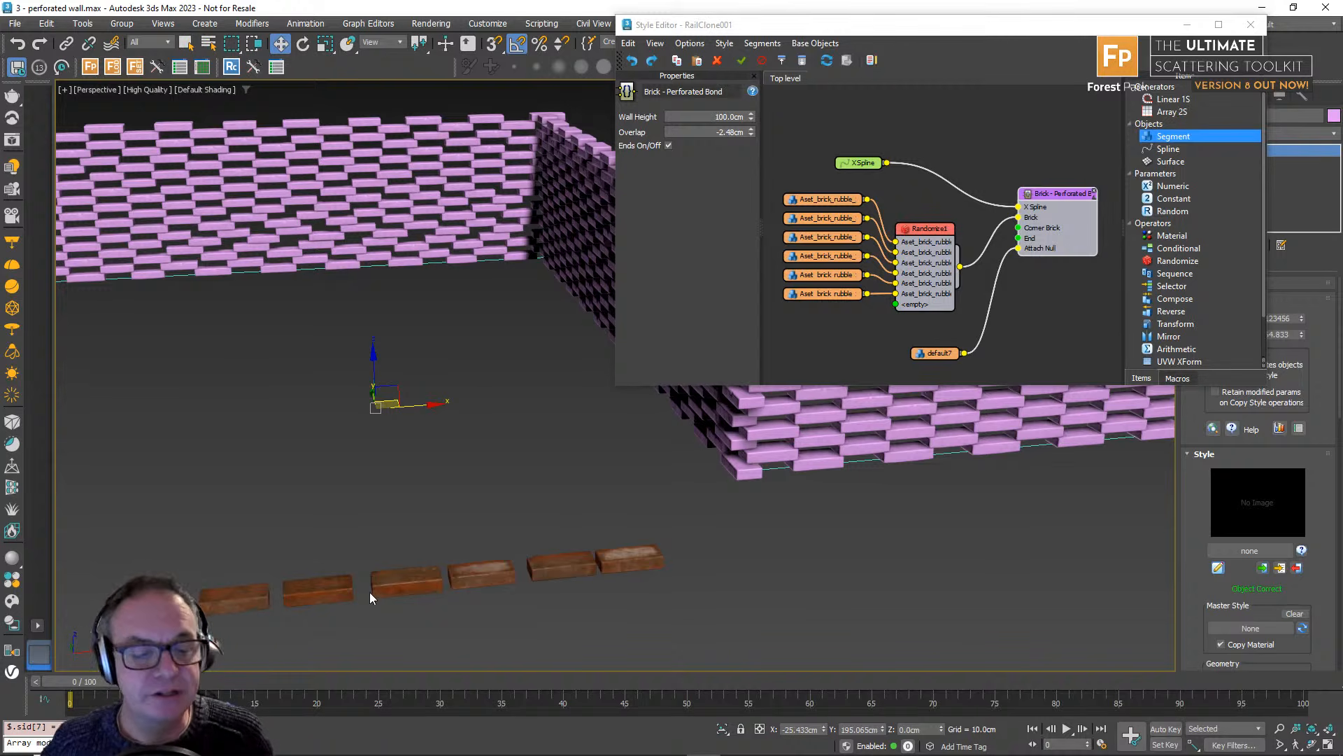
Spread out the style nodes, leaving space between Randomize and the macro and setting the first brick segment apart from the others.
{"action": "left_click_drag", "start_coordinate": [1037, 206], "coordinate": [1053, 211]}
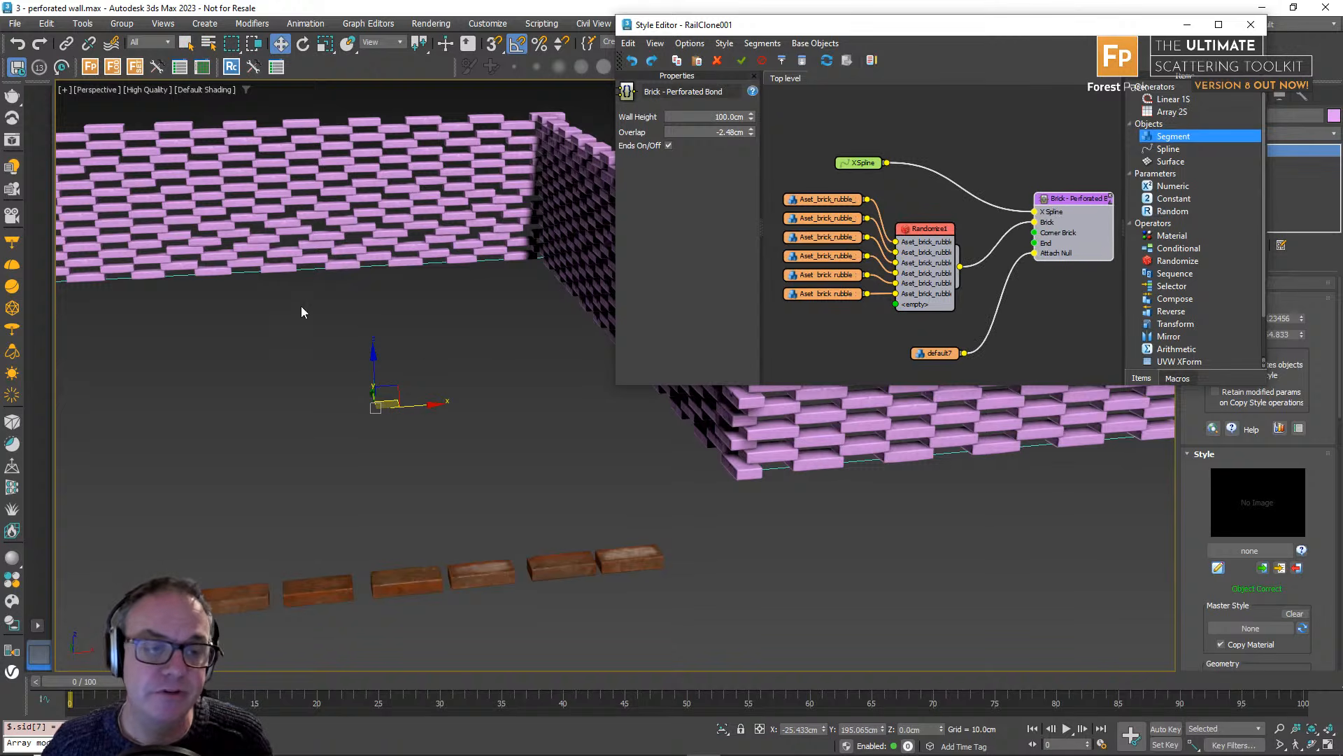
{"action": "middle_click_drag", "start_coordinate": [301, 305], "coordinate": [333, 319]}
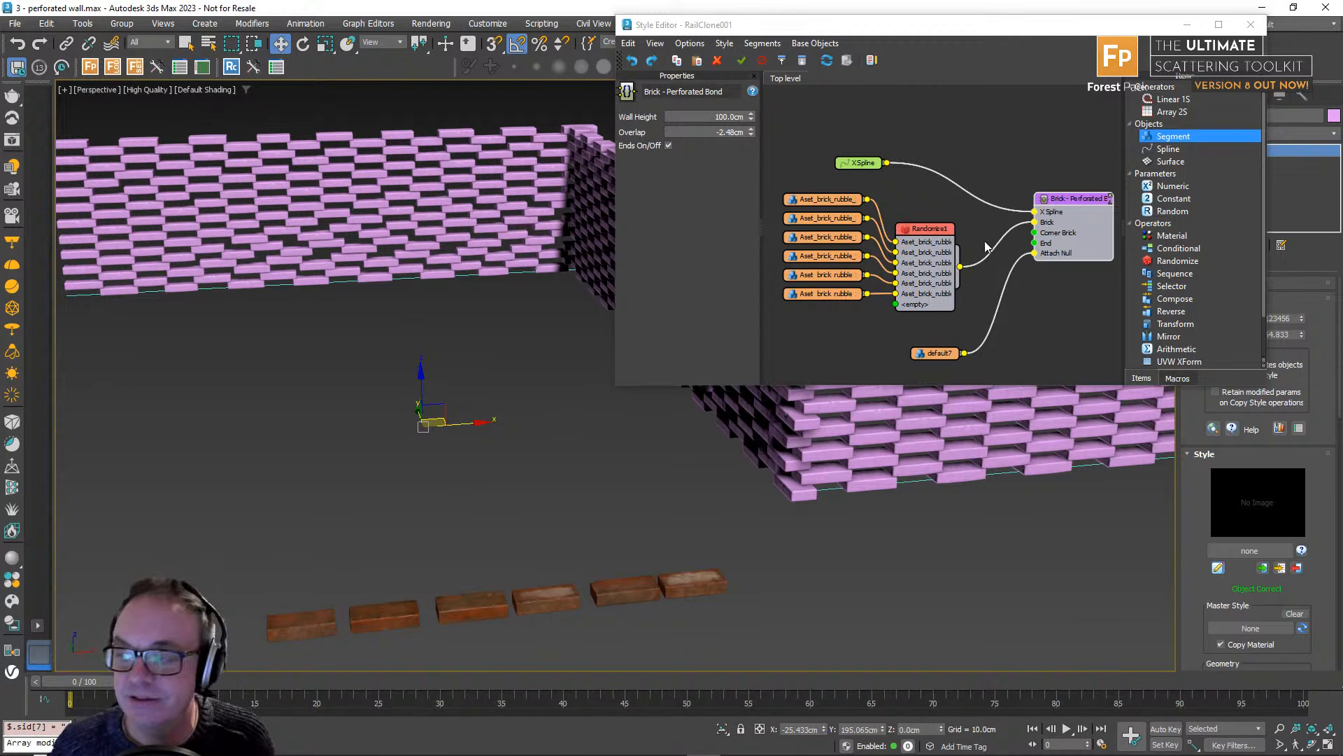
{"action": "middle_click_drag", "start_coordinate": [1065, 200], "coordinate": [931, 192]}
{"action": "left_click_drag", "start_coordinate": [931, 192], "coordinate": [1058, 197]}
{"action": "middle_click_drag", "start_coordinate": [838, 276], "coordinate": [951, 260]}
{"action": "left_click_drag", "start_coordinate": [831, 149], "coordinate": [828, 124]}
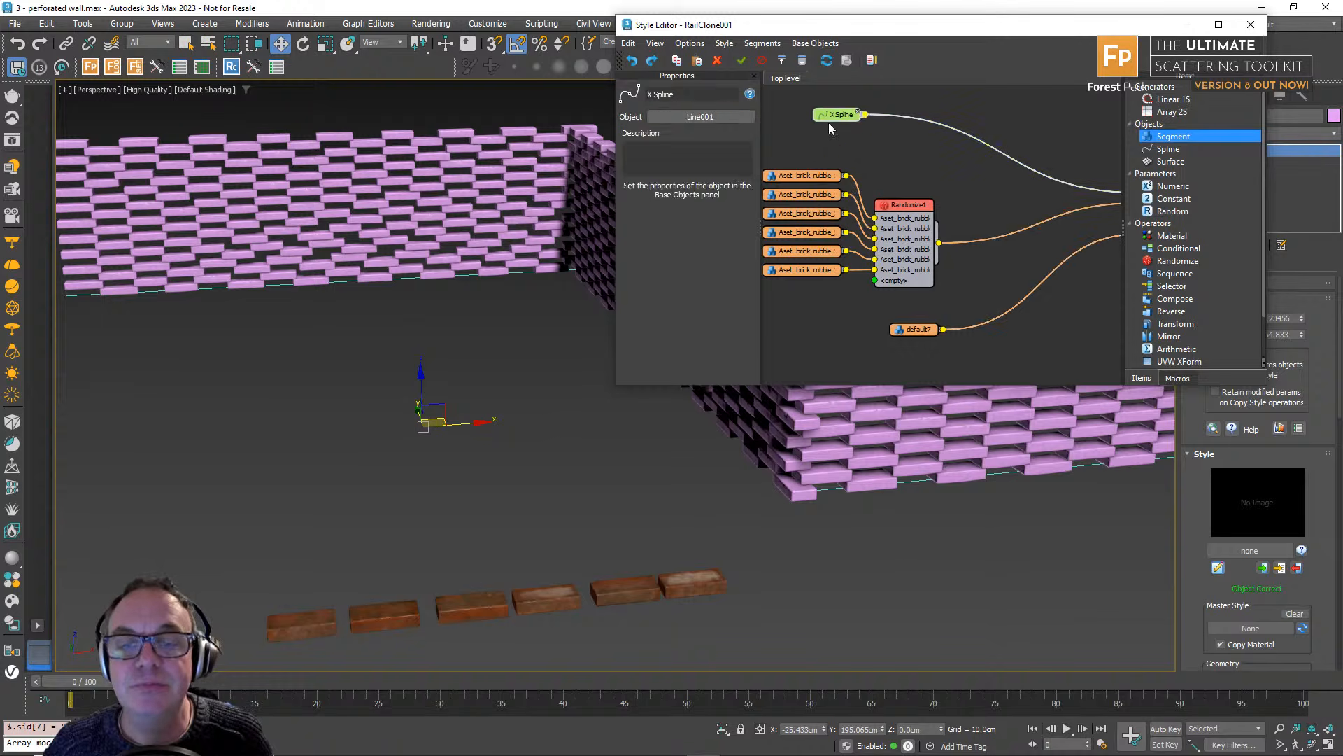
{"action": "left_click_drag", "start_coordinate": [818, 179], "coordinate": [820, 149]}
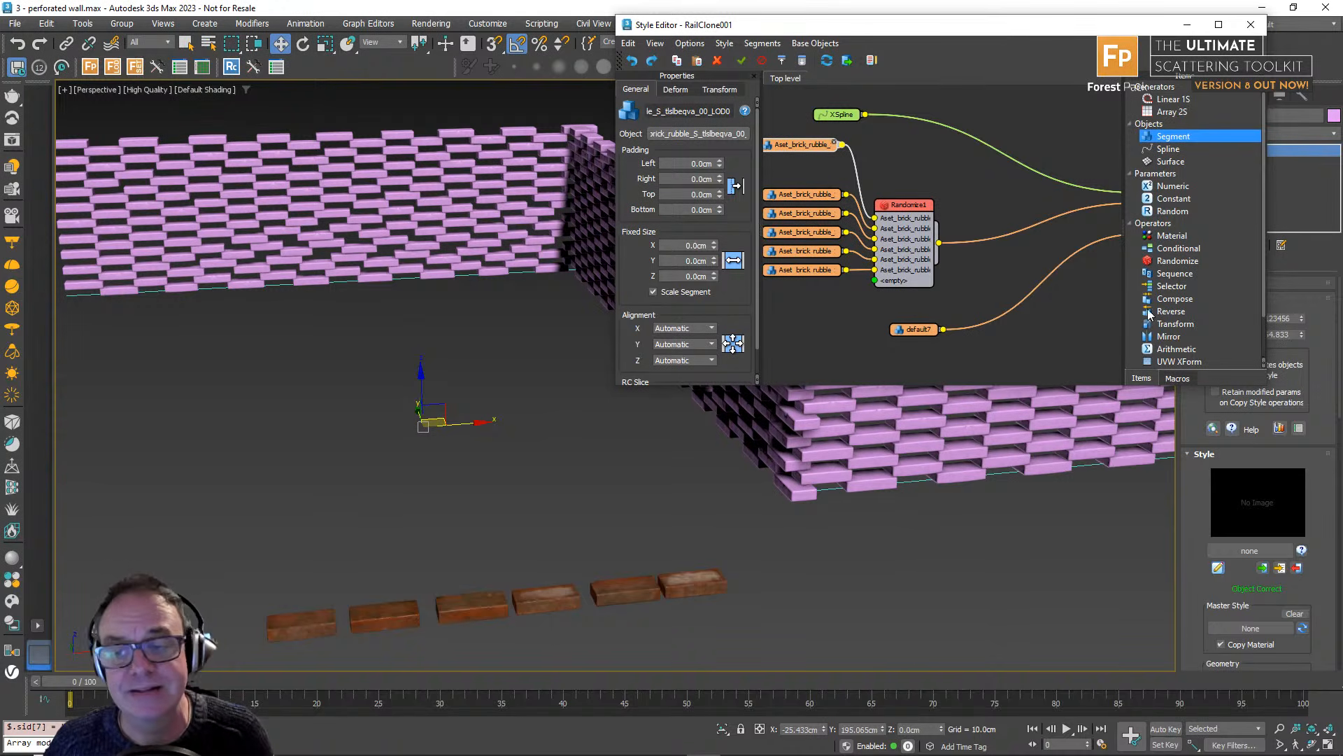
Insert a Transform operator between Randomize and the macro and export its X and Y Fixed Size parameters as inputs.
{"action": "left_click_drag", "start_coordinate": [1175, 324], "coordinate": [1018, 227]}
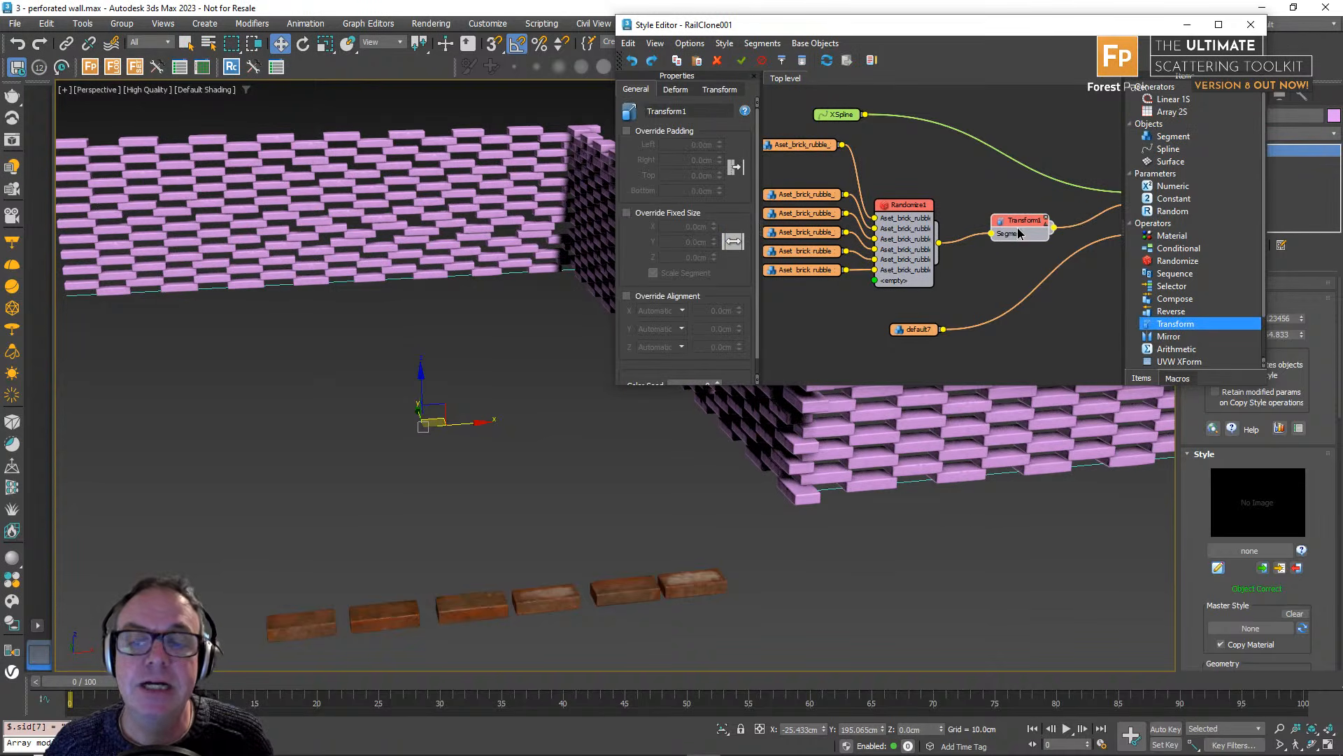
{"action": "right_click", "coordinate": [1017, 228]}
{"action": "left_click", "coordinate": [1086, 405]}
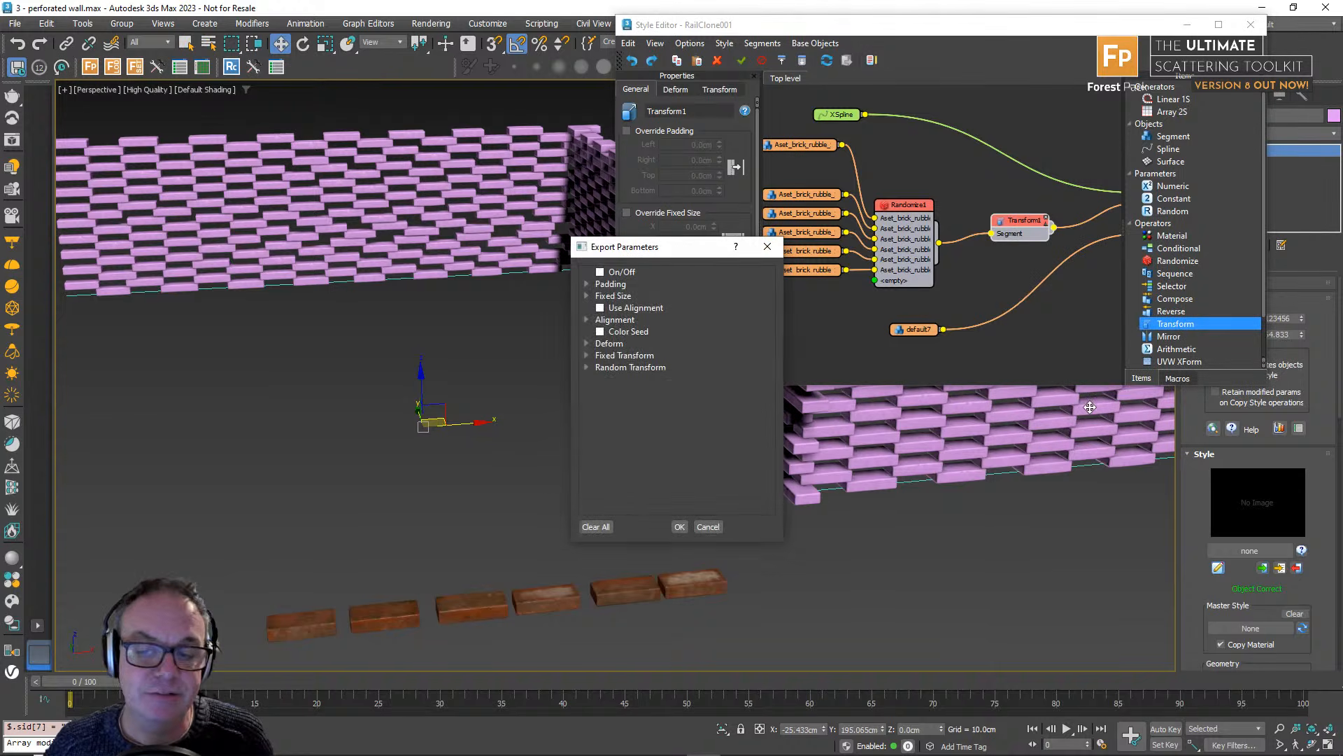
{"action": "left_click", "coordinate": [588, 296]}
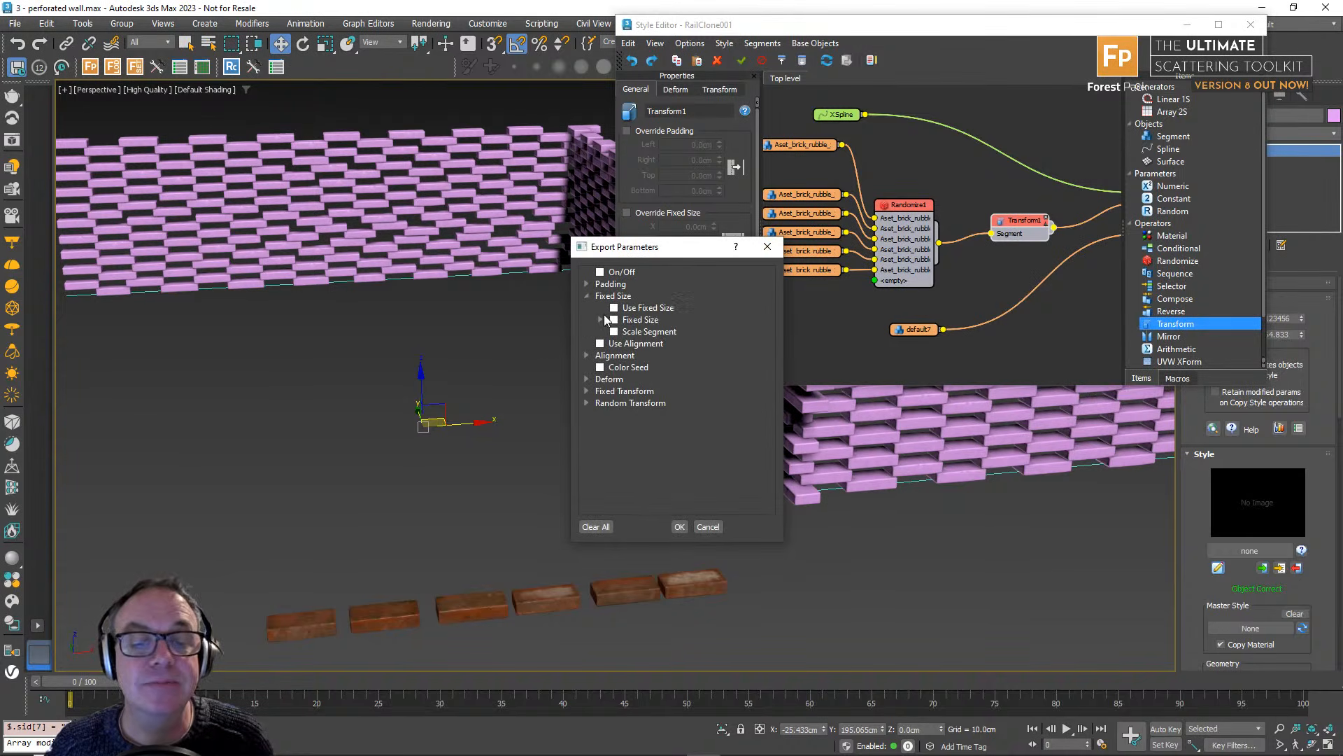
{"action": "left_click", "coordinate": [601, 320]}
{"action": "left_click", "coordinate": [627, 332]}
{"action": "left_click", "coordinate": [628, 343]}
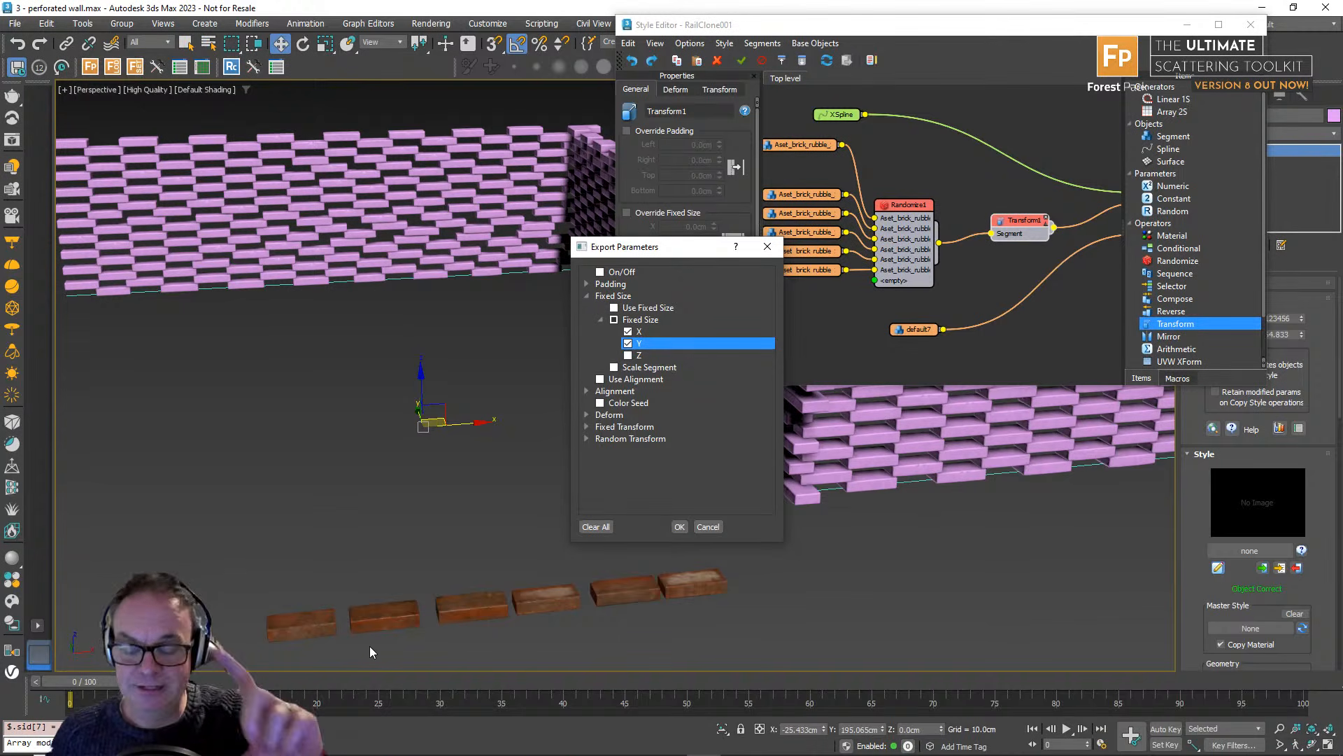
{"action": "left_click", "coordinate": [680, 527]}
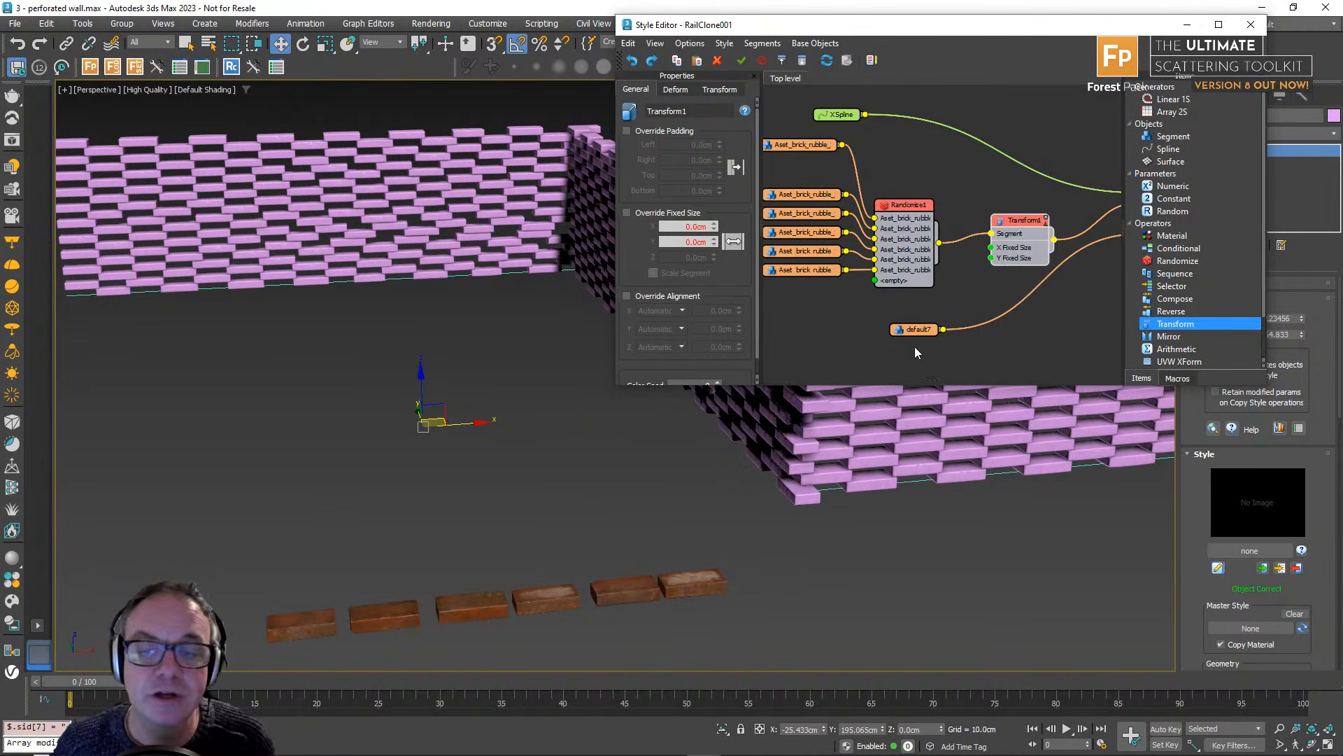
Export the X and Y Size attributes of the separate first brick segment as outputs.
{"action": "left_click", "coordinate": [831, 142]}
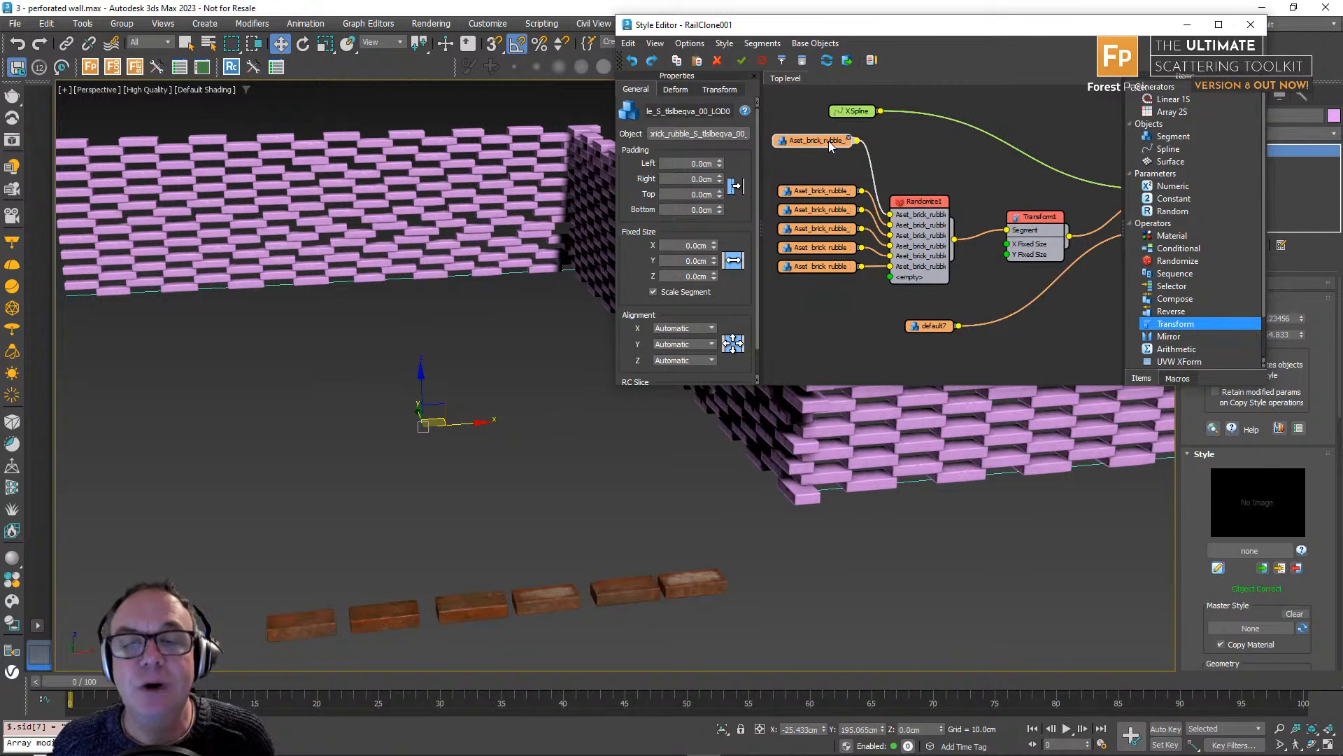
{"action": "right_click", "coordinate": [829, 140]}
{"action": "left_click", "coordinate": [888, 362]}
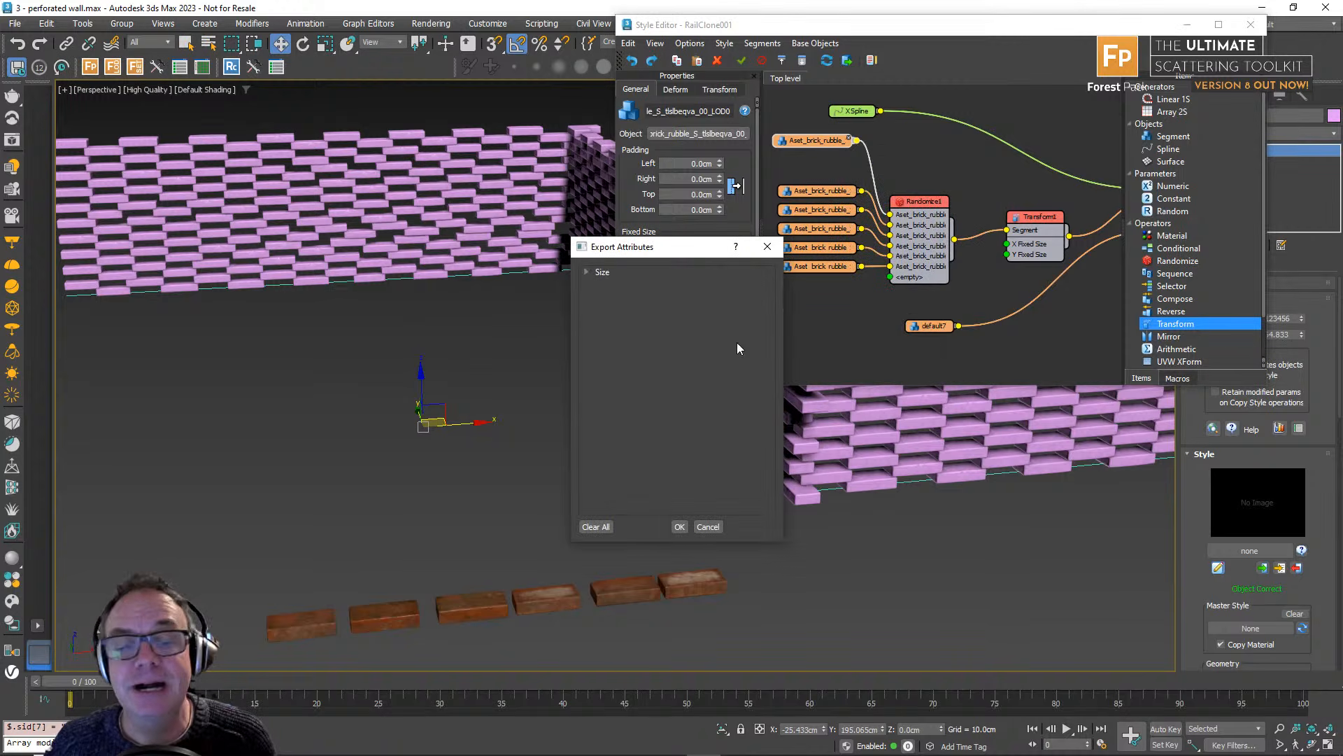
{"action": "left_click", "coordinate": [614, 283]}
{"action": "left_click", "coordinate": [614, 296]}
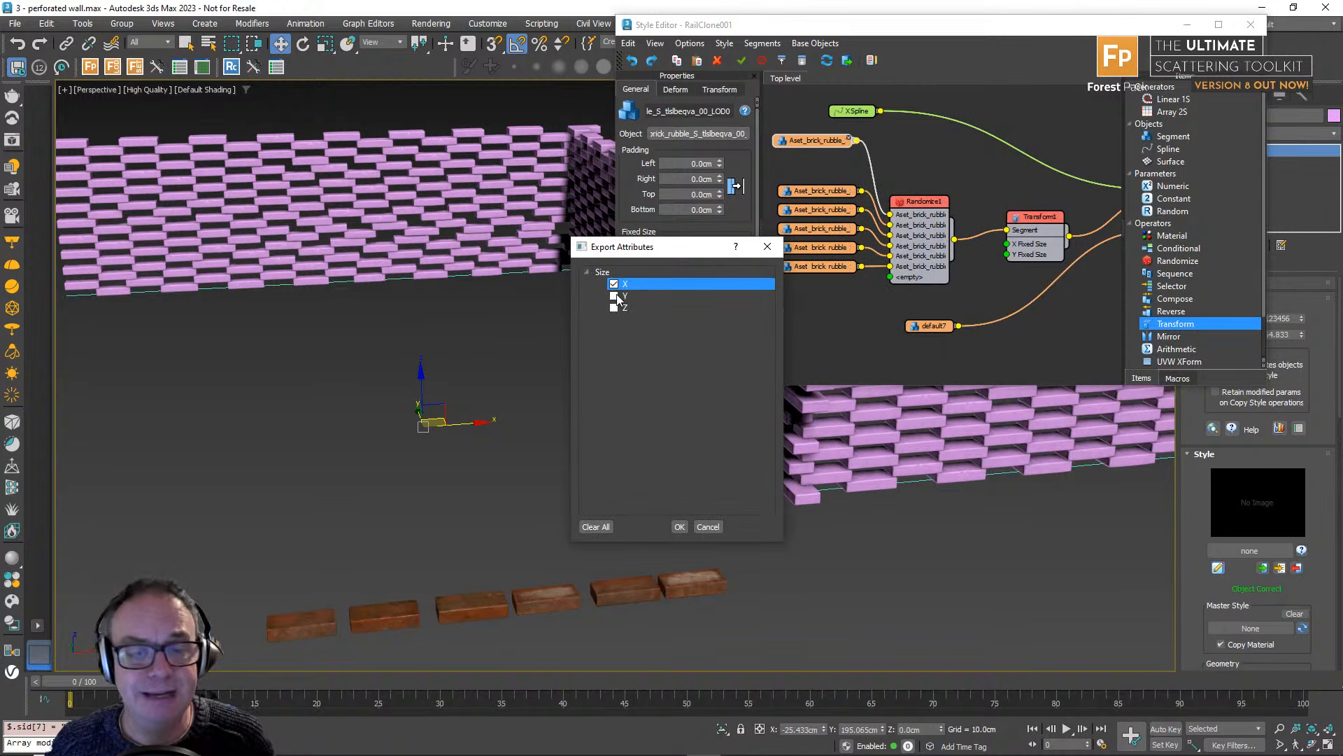
{"action": "left_click", "coordinate": [680, 527]}
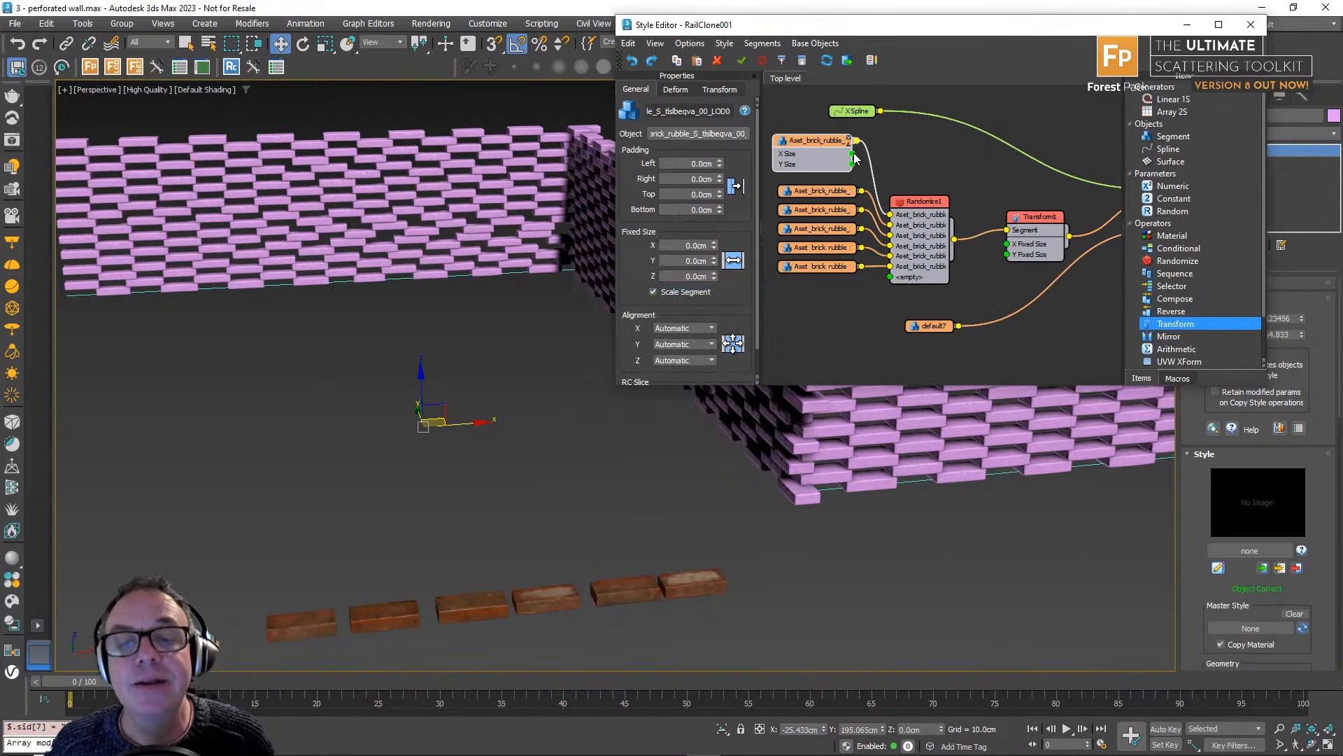
Wire the brick's X and Y Size outputs to the Transform's X and Y Fixed Size inputs and enable Override Fixed Size.
{"action": "left_click_drag", "start_coordinate": [852, 153], "coordinate": [1007, 244]}
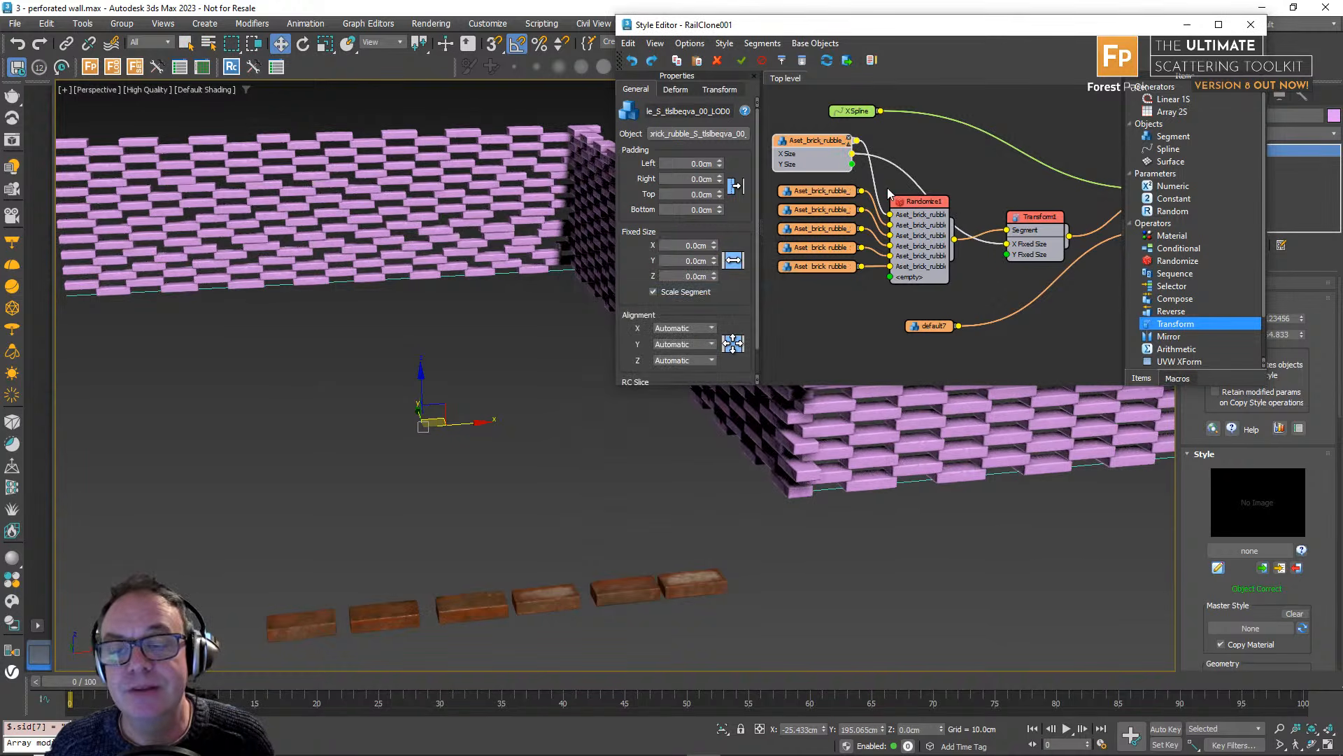
{"action": "left_click_drag", "start_coordinate": [852, 164], "coordinate": [1048, 211]}
{"action": "left_click", "coordinate": [1022, 220]}
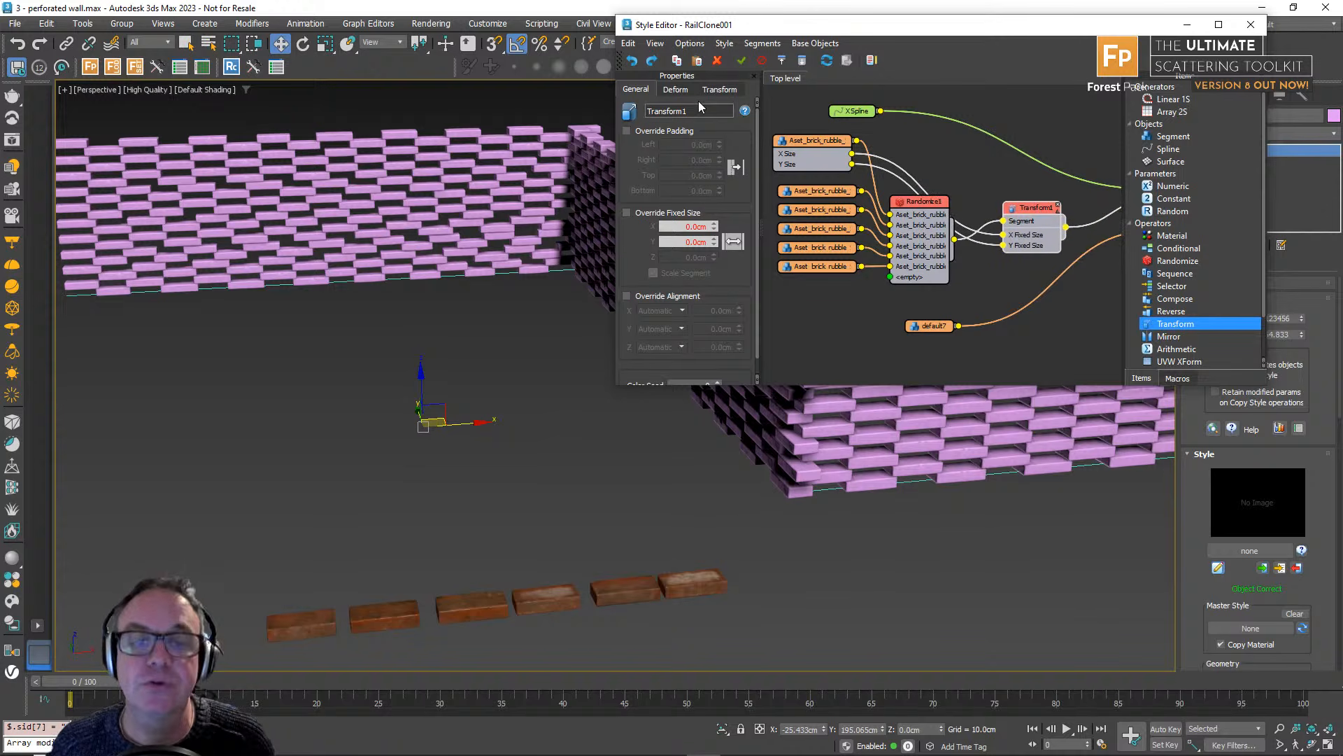
{"action": "left_click", "coordinate": [631, 213]}
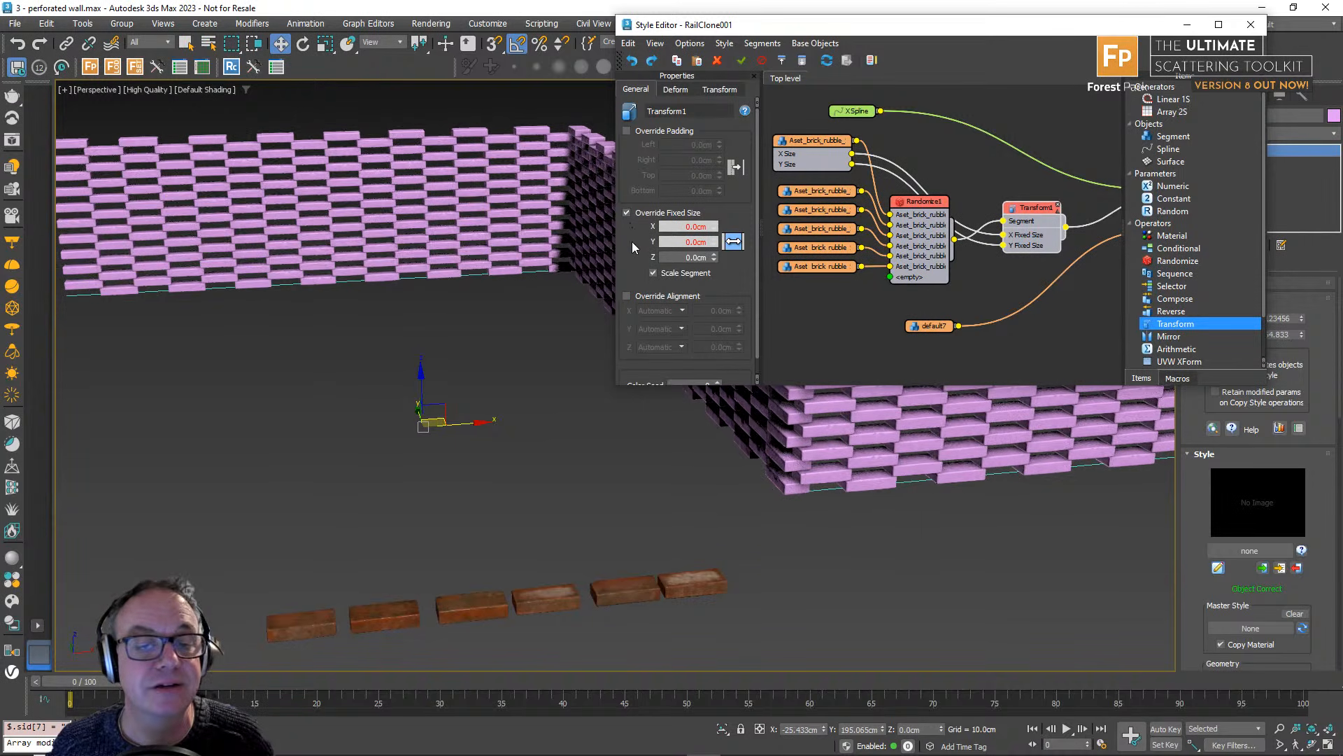
Set the Perforated Bond macro's Overlap to about -5.506 cm.
{"action": "middle_click_drag", "start_coordinate": [288, 310], "coordinate": [389, 403]}
{"action": "middle_click_drag", "start_coordinate": [1042, 174], "coordinate": [937, 177]}
{"action": "left_click", "coordinate": [1076, 183]}
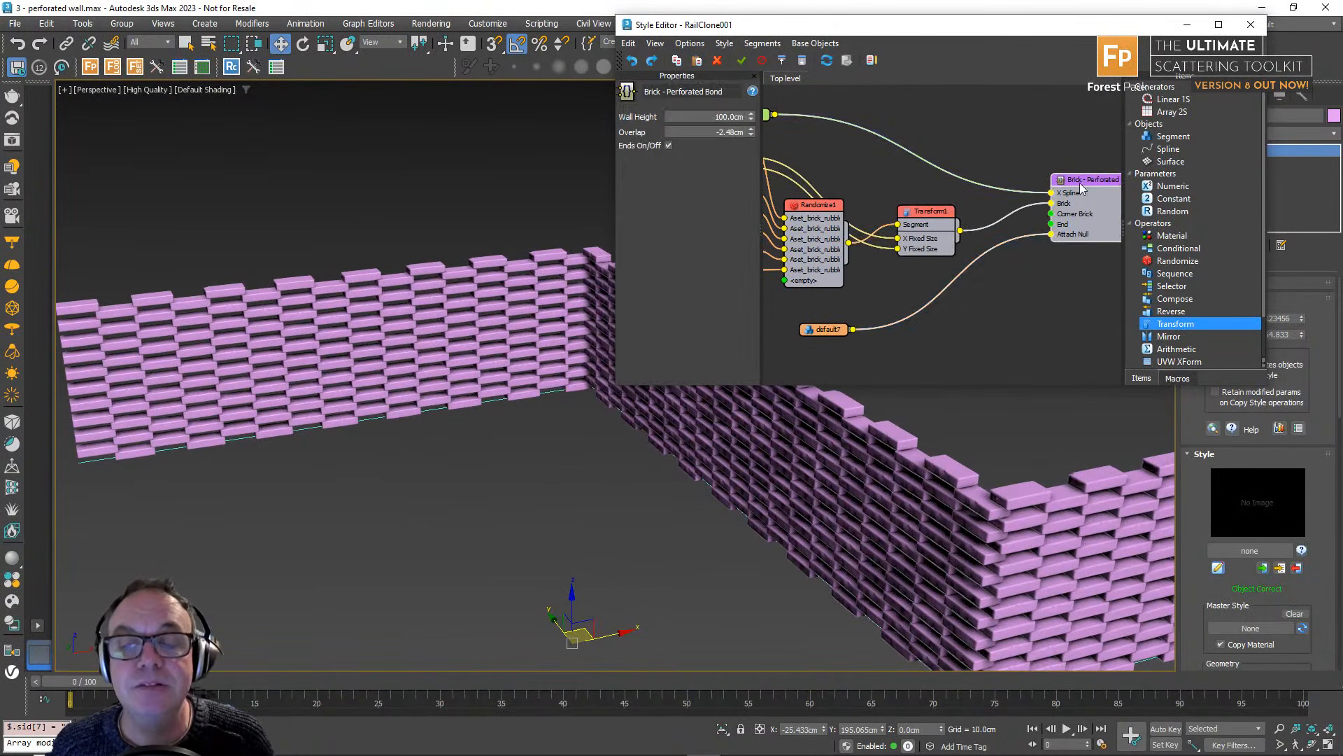
{"action": "left_click_drag", "start_coordinate": [750, 133], "coordinate": [747, 201]}
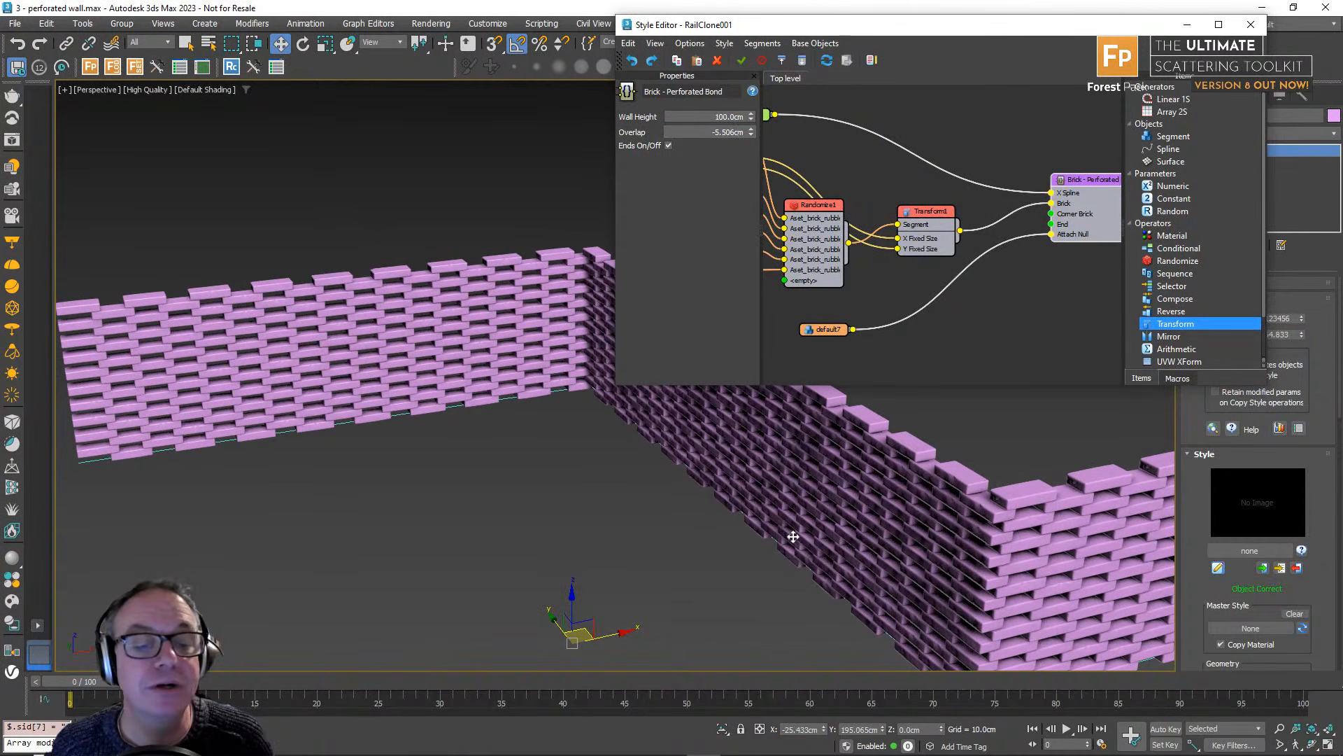
Connect the Transform output to the Perforated Bond macro's Corner Brick input.
{"action": "middle_click_drag", "start_coordinate": [795, 534], "coordinate": [746, 512]}
{"action": "middle_click_drag", "start_coordinate": [983, 228], "coordinate": [912, 225]}
{"action": "scroll", "coordinate": [912, 226], "scroll_direction": "up", "scroll_amount": 1}
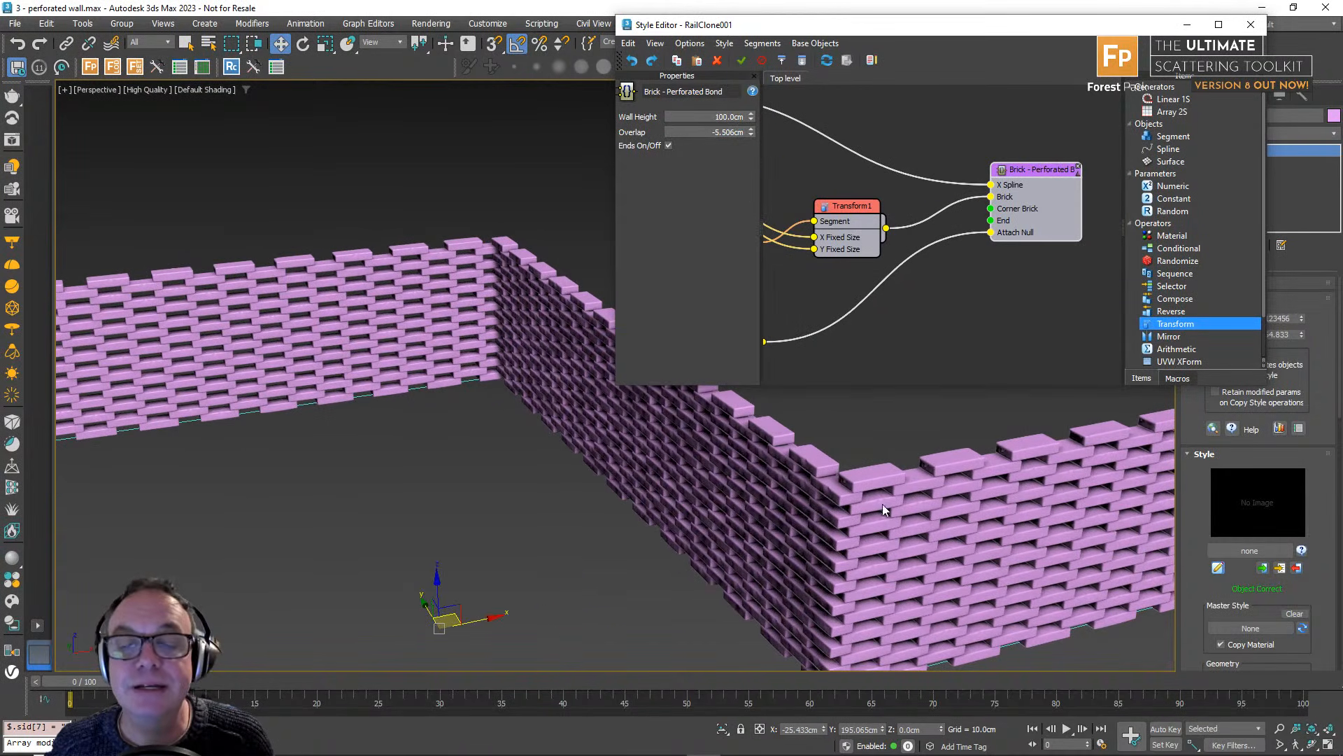
{"action": "middle_click_drag", "start_coordinate": [881, 597], "coordinate": [901, 578], "text": "alt"}
{"action": "scroll", "coordinate": [901, 578], "scroll_direction": "up", "scroll_amount": 3}
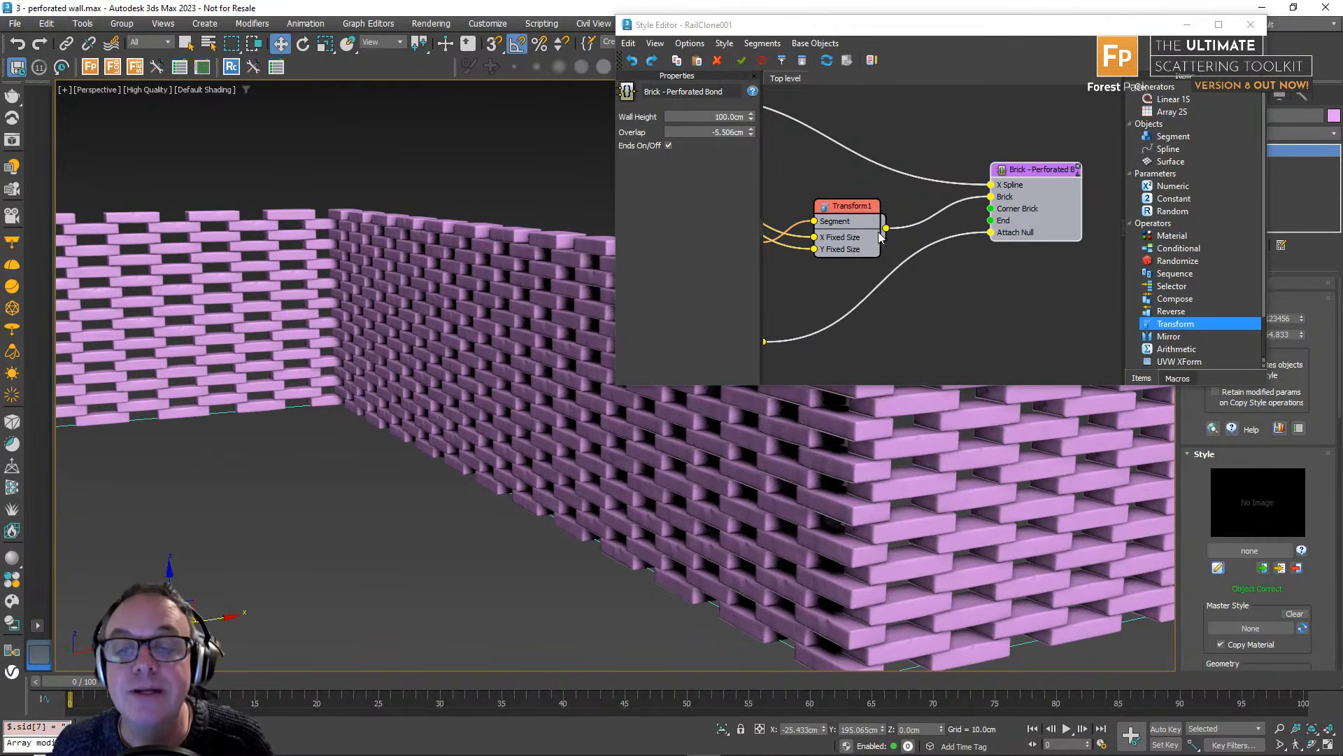
{"action": "left_click_drag", "start_coordinate": [885, 229], "coordinate": [992, 209]}
Inspect the wall's open end, give the macro node more room, and wire the Transform output to its End input as well.
{"action": "middle_click_drag", "start_coordinate": [825, 555], "coordinate": [1049, 594], "text": "alt"}
{"action": "scroll", "coordinate": [456, 460], "scroll_direction": "down", "scroll_amount": 3}
{"action": "middle_click_drag", "start_coordinate": [456, 460], "coordinate": [544, 479]}
{"action": "middle_click_drag", "start_coordinate": [329, 356], "coordinate": [401, 375], "text": "alt"}
{"action": "middle_click_drag", "start_coordinate": [299, 378], "coordinate": [361, 382]}
{"action": "middle_click_drag", "start_coordinate": [361, 382], "coordinate": [312, 384], "text": "alt"}
{"action": "scroll", "coordinate": [272, 373], "scroll_direction": "up", "scroll_amount": 4}
{"action": "scroll", "coordinate": [272, 373], "scroll_direction": "up", "scroll_amount": 4}
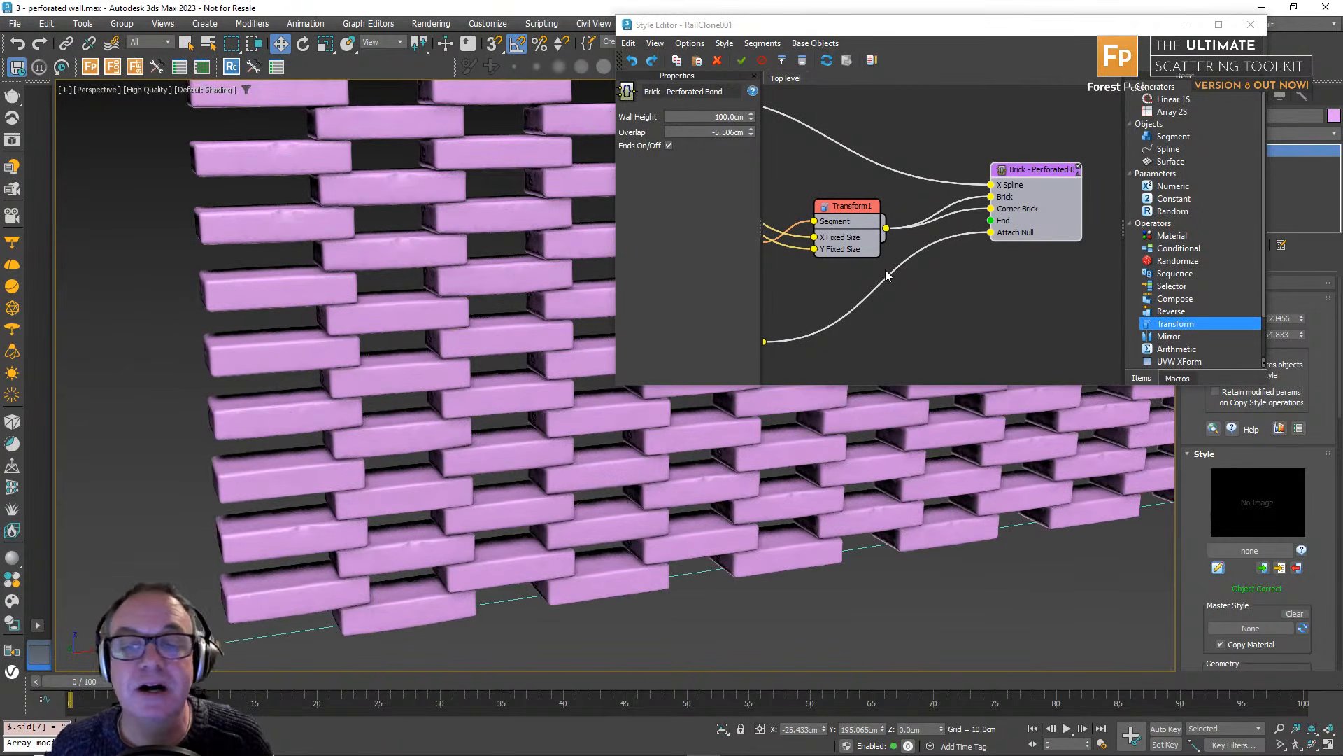
{"action": "left_click_drag", "start_coordinate": [1030, 175], "coordinate": [1081, 201]}
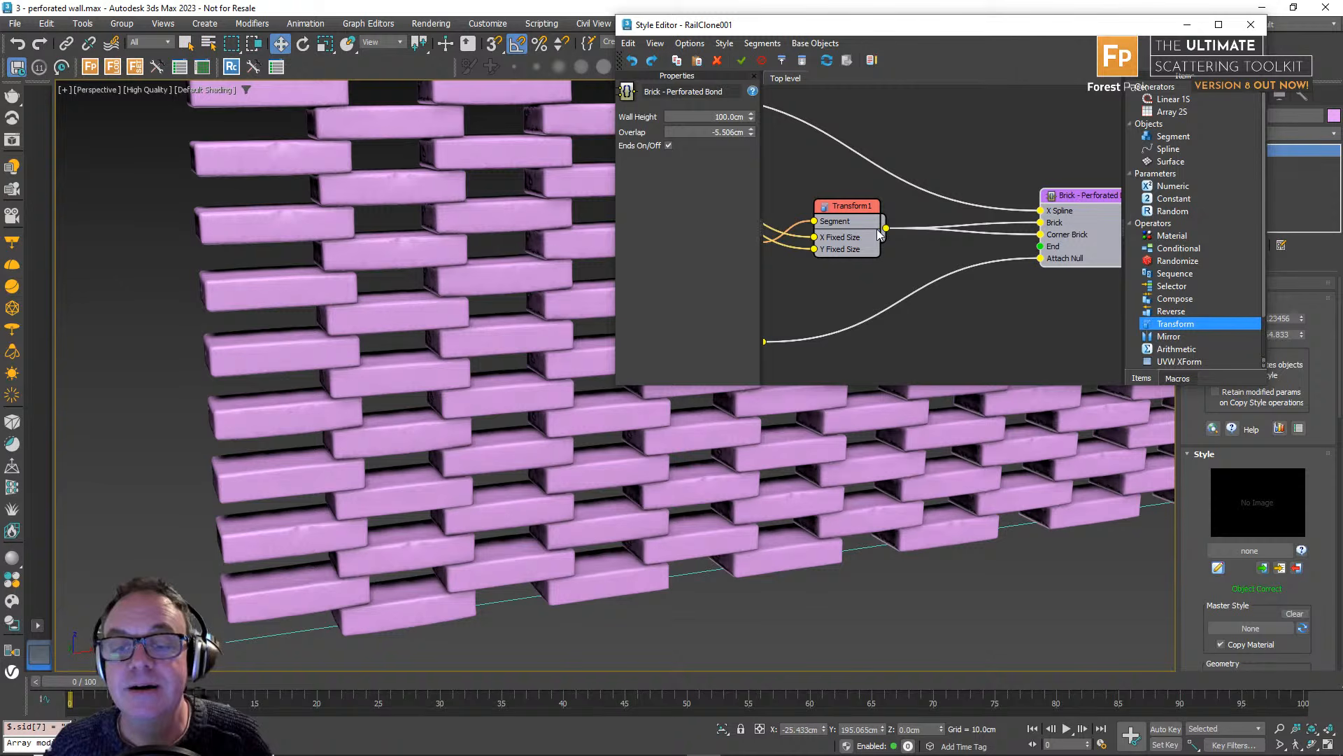
{"action": "left_click_drag", "start_coordinate": [885, 230], "coordinate": [1041, 247]}
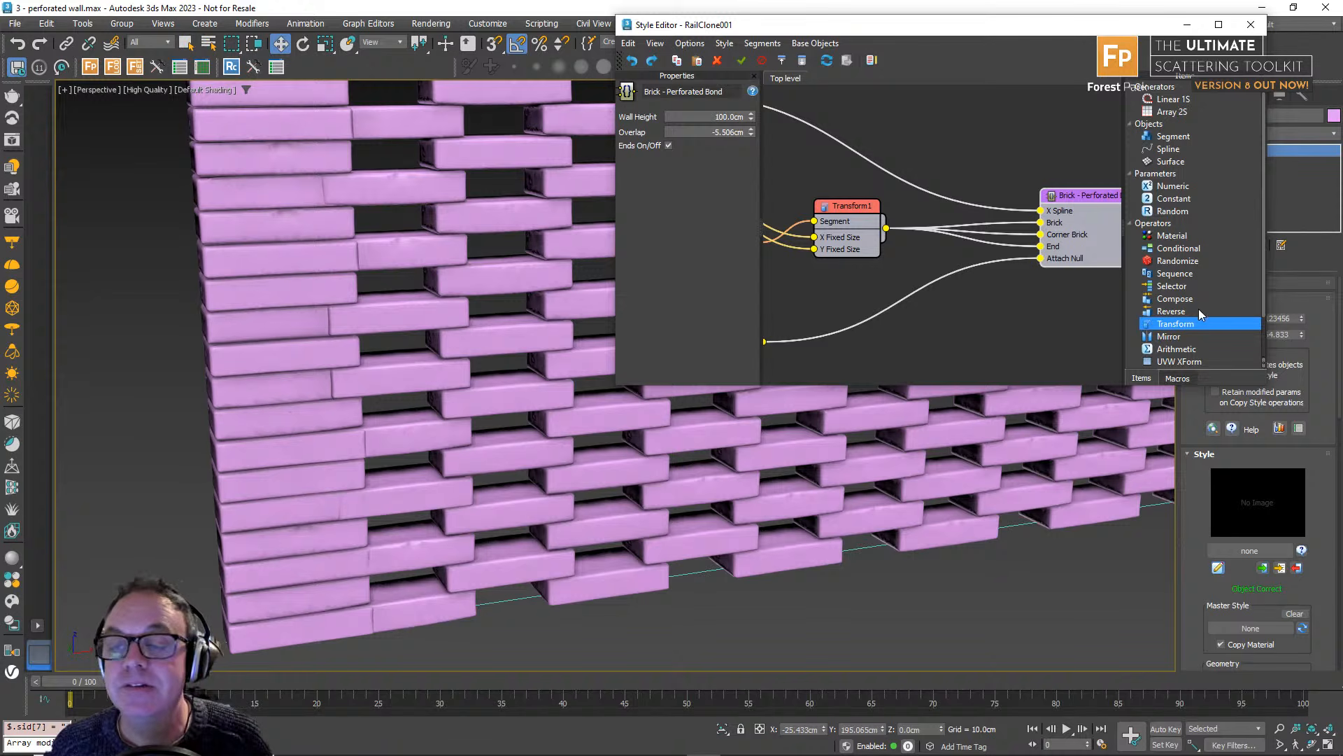
Insert a second Transform operator before the macro's End input and set its fixed X scale to 50.
{"action": "left_click_drag", "start_coordinate": [1190, 323], "coordinate": [954, 249]}
{"action": "left_click", "coordinate": [993, 239]}
{"action": "left_click", "coordinate": [719, 89]}
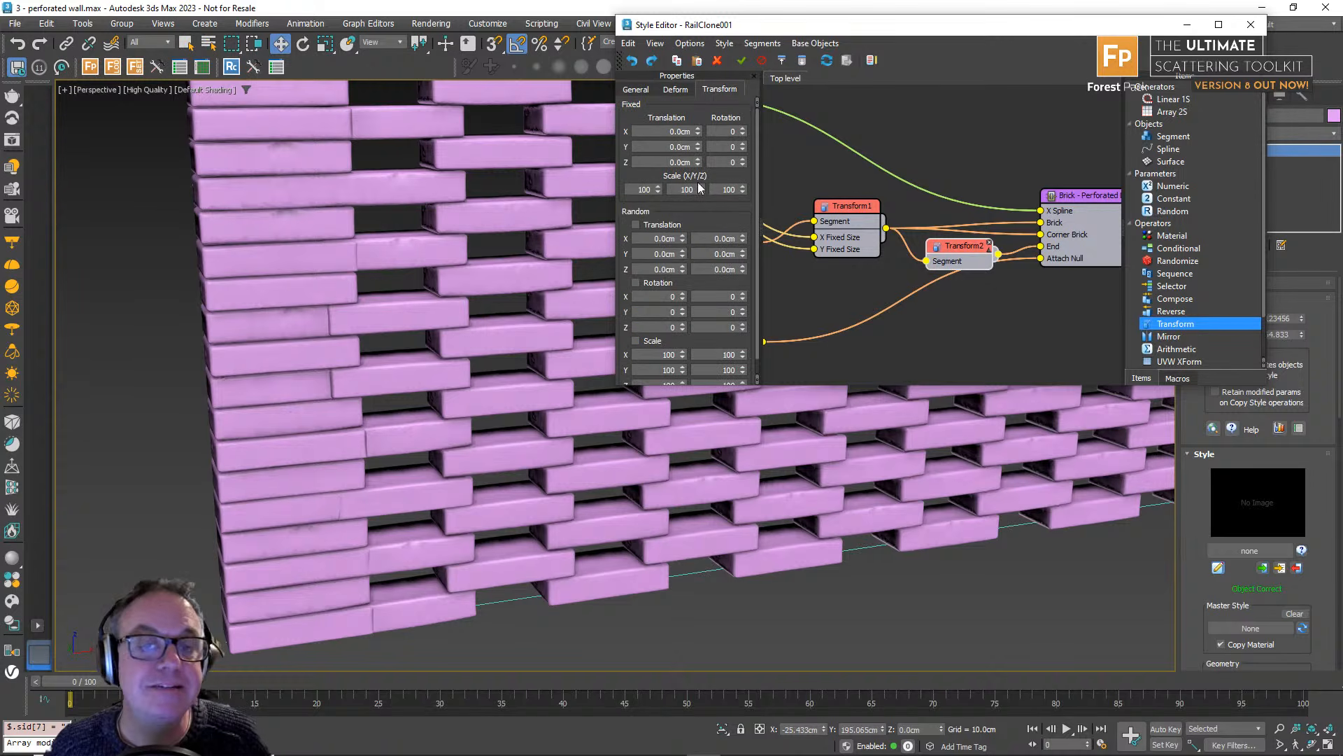
{"action": "double_click", "coordinate": [631, 190]}
{"action": "type", "text": "50"}
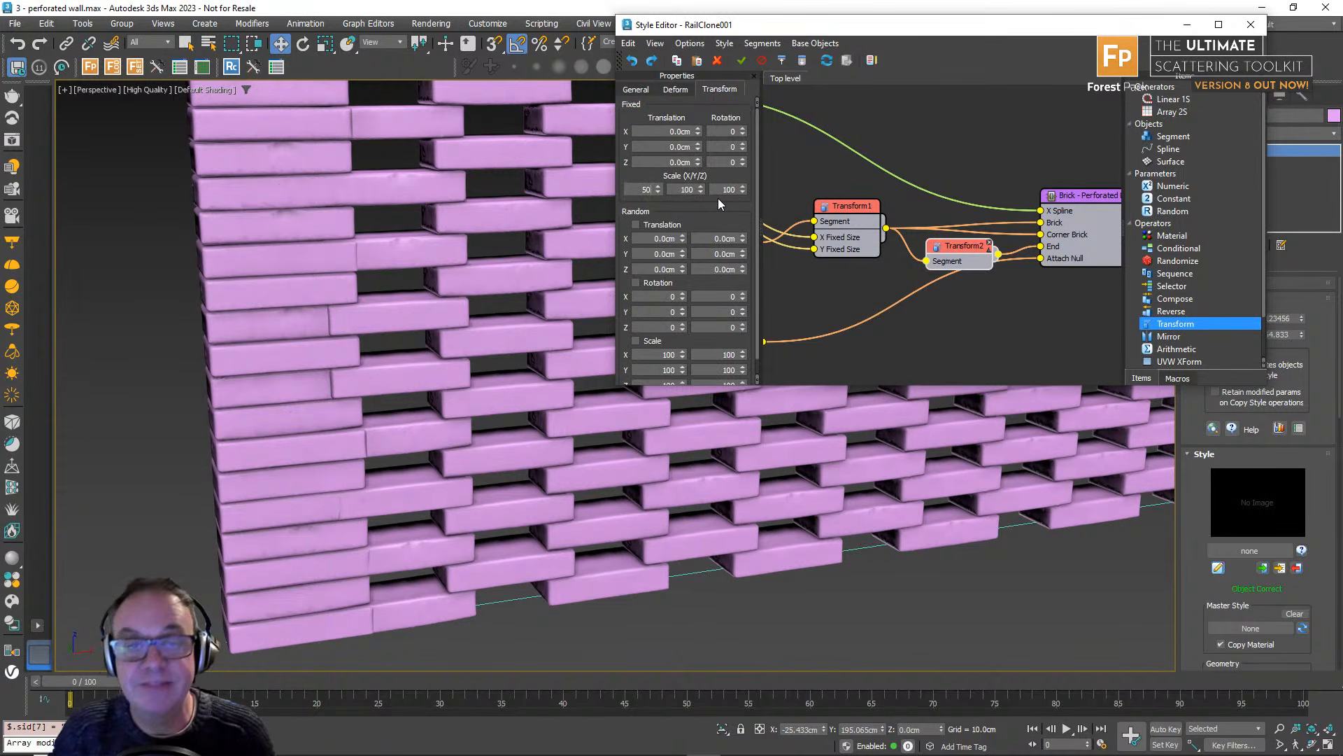
{"action": "key", "text": "Return"}
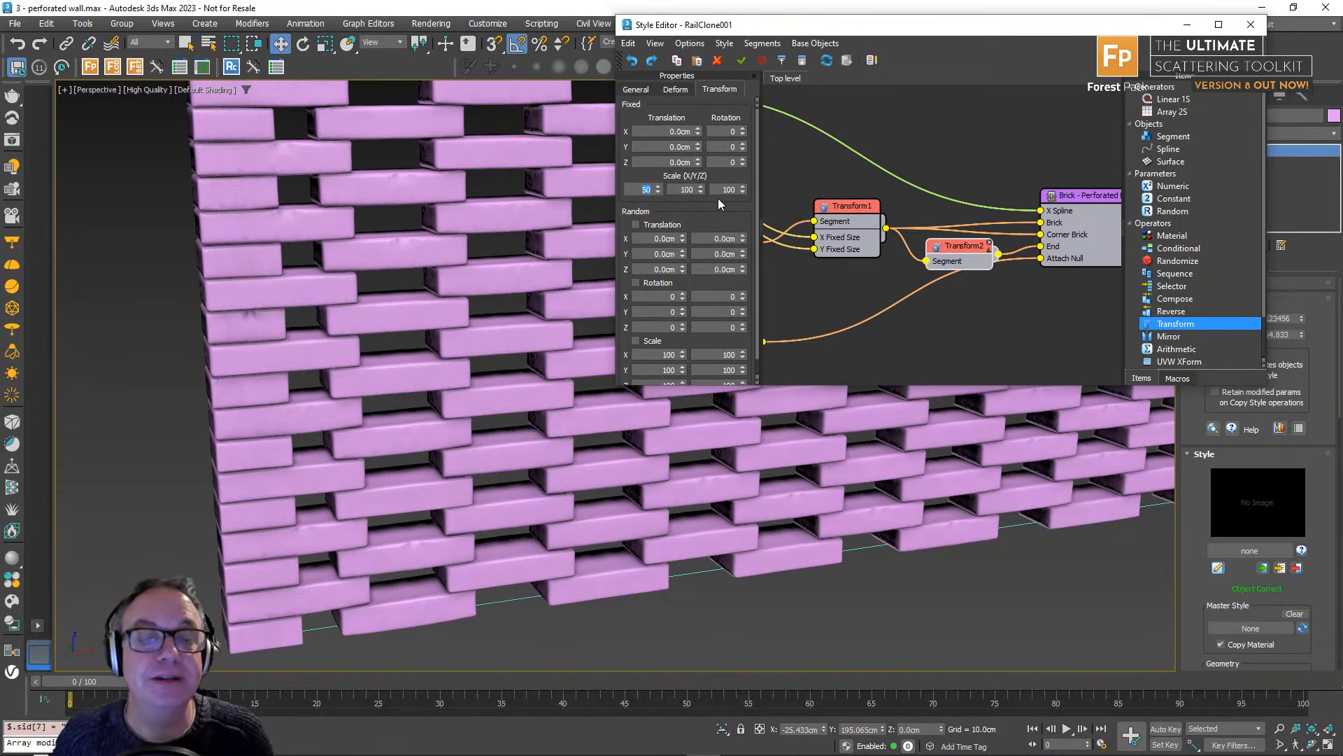
Toggle the Perforated Bond macro's Ends option off and back on to compare the wall's end bricks.
{"action": "scroll", "coordinate": [498, 371], "scroll_direction": "down", "scroll_amount": 4}
{"action": "middle_click_drag", "start_coordinate": [503, 382], "coordinate": [524, 401]}
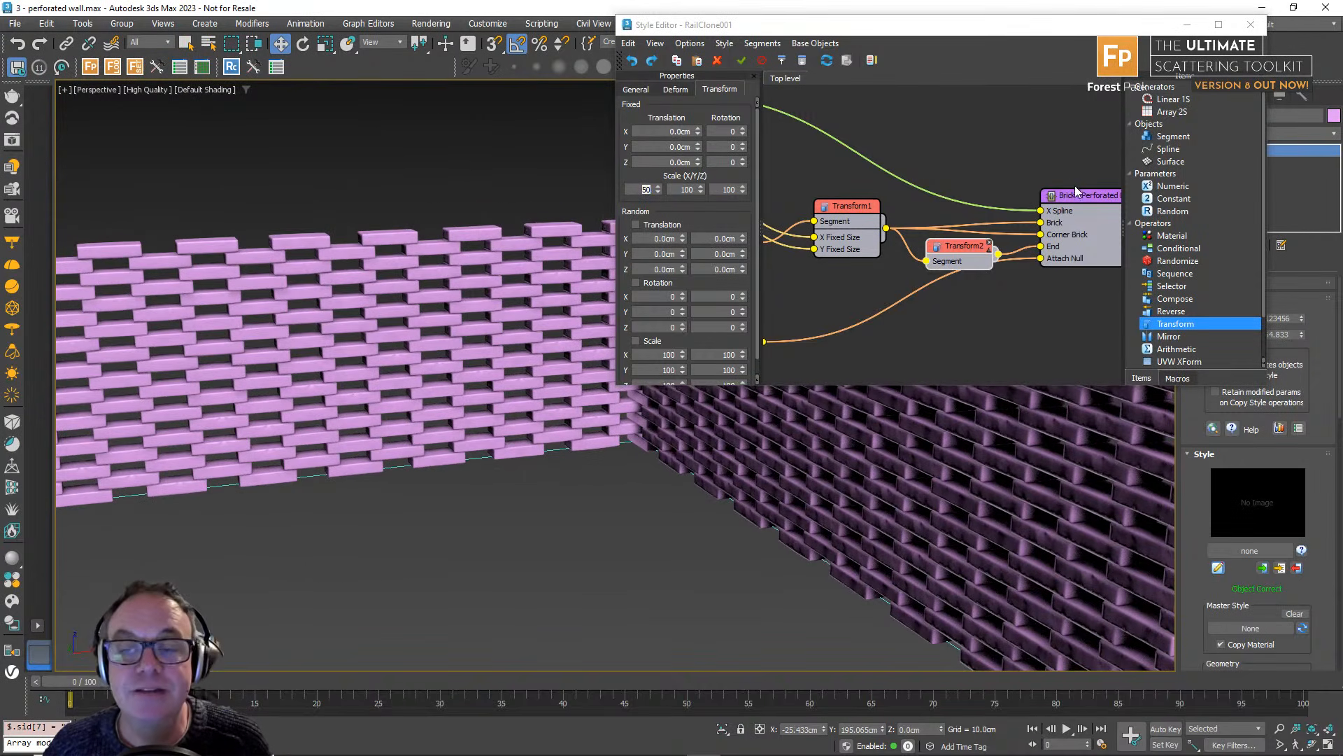
{"action": "left_click", "coordinate": [1072, 198]}
{"action": "middle_click_drag", "start_coordinate": [234, 463], "coordinate": [470, 468]}
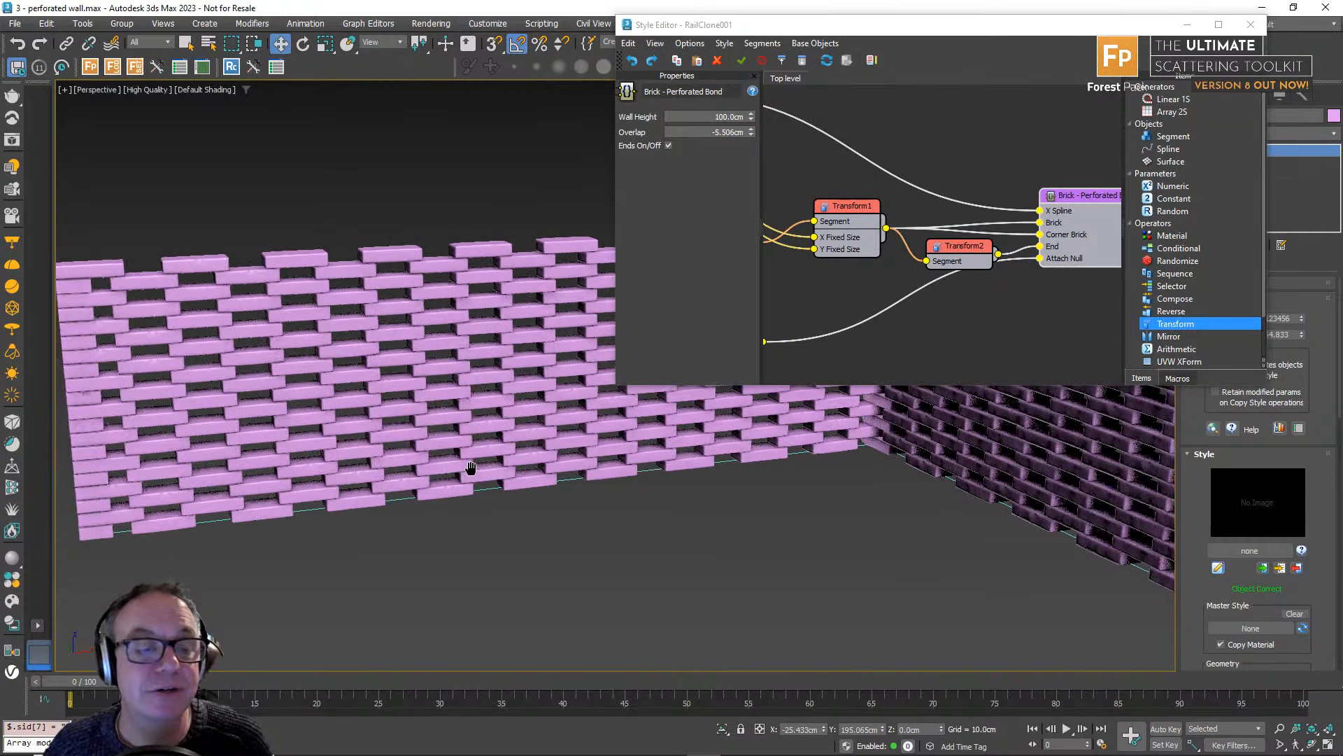
{"action": "left_click", "coordinate": [668, 145]}
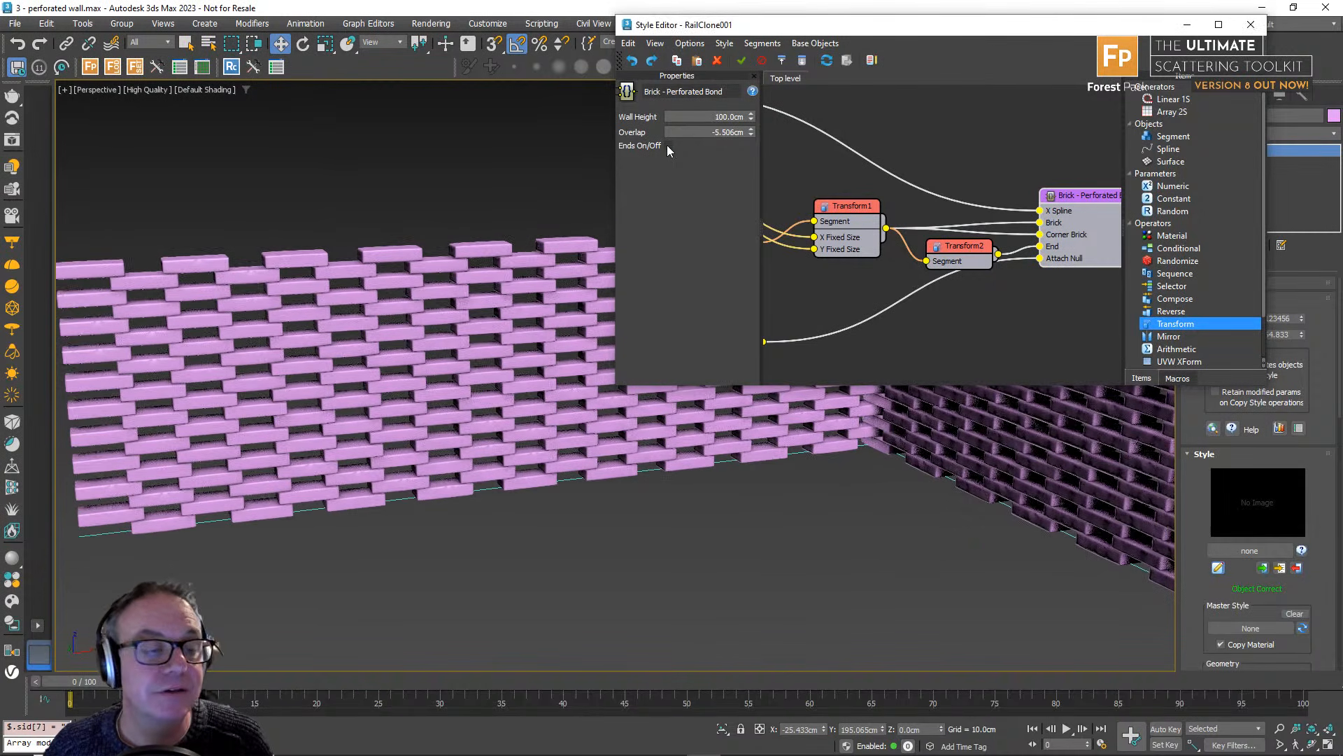
{"action": "left_click", "coordinate": [669, 145]}
{"action": "left_click", "coordinate": [668, 145]}
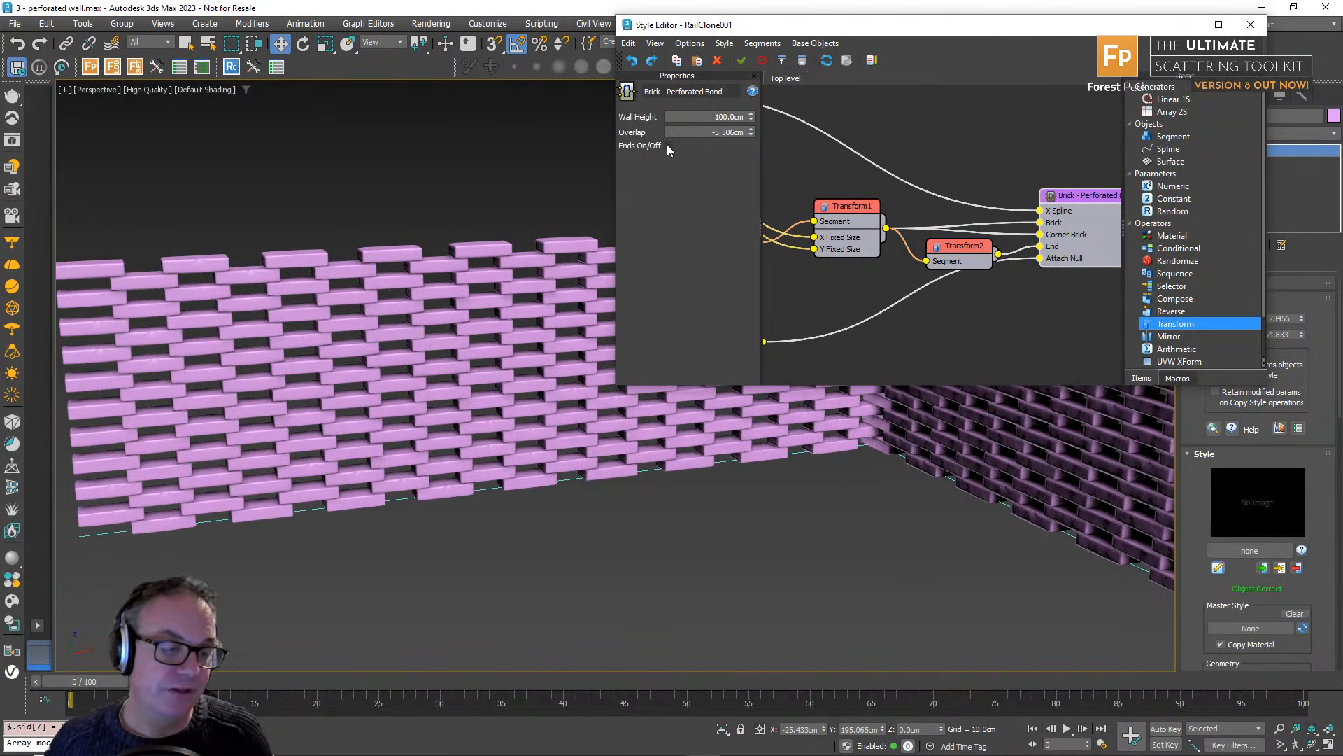
{"action": "left_click", "coordinate": [667, 145]}
Apply the scanned brick material from the scene materials to the RailClone wall and inspect the textured bricks.
{"action": "scroll", "coordinate": [571, 556], "scroll_direction": "down", "scroll_amount": 6}
{"action": "middle_click_drag", "start_coordinate": [826, 536], "coordinate": [715, 480]}
{"action": "scroll", "coordinate": [714, 480], "scroll_direction": "up", "scroll_amount": 4}
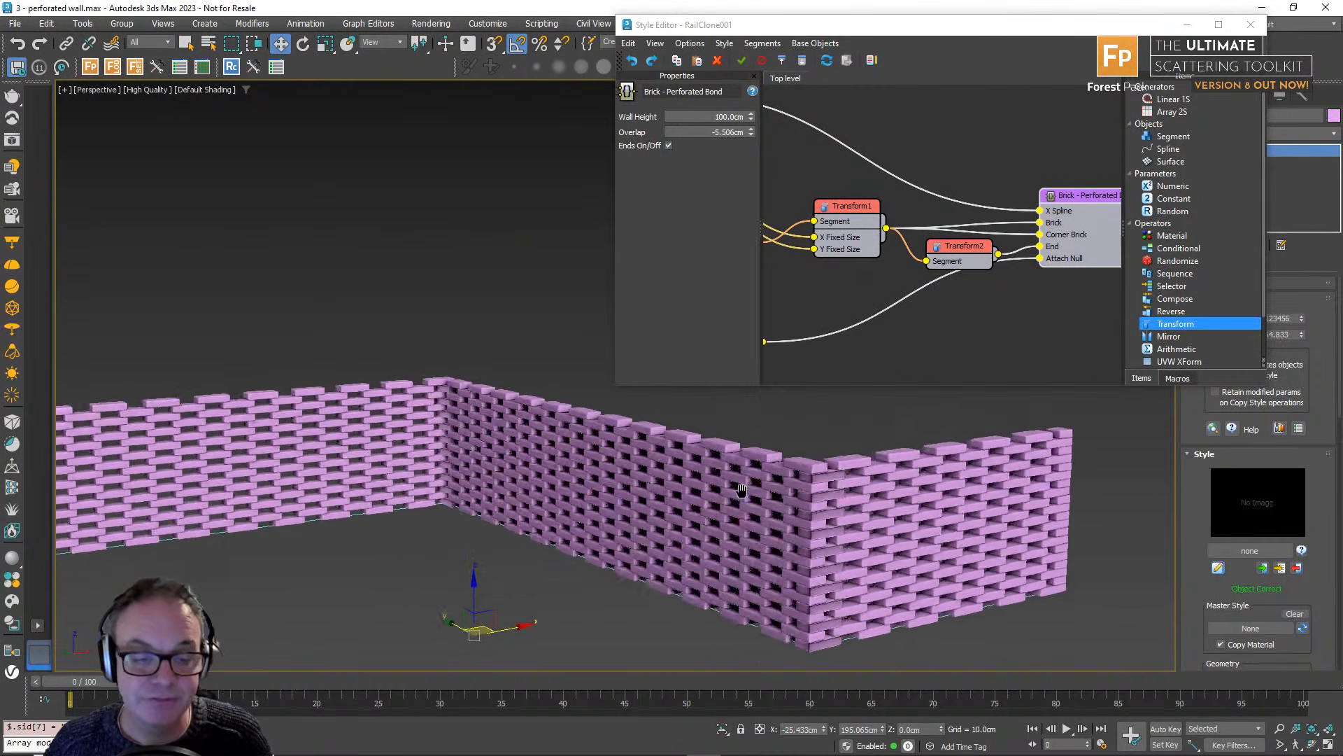
{"action": "middle_click_drag", "start_coordinate": [1088, 236], "coordinate": [1056, 229]}
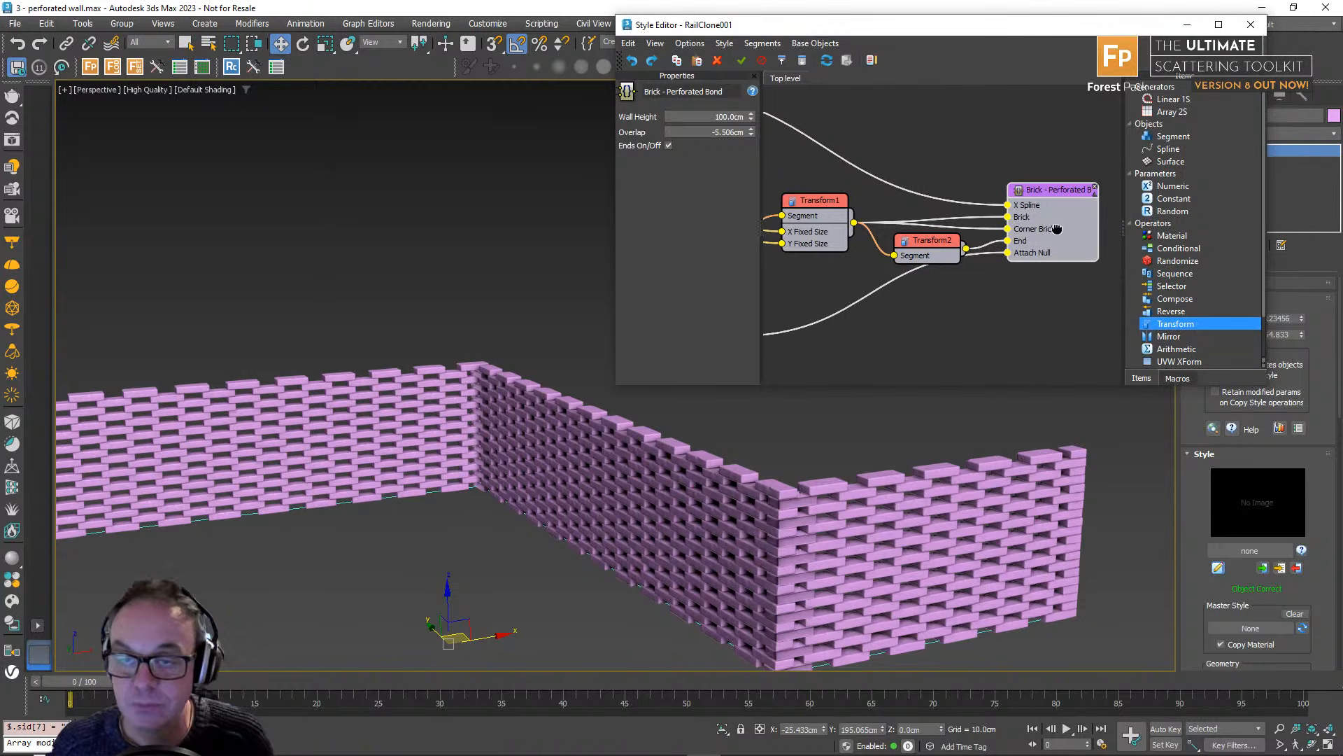
{"action": "scroll", "coordinate": [1056, 229], "scroll_direction": "down", "scroll_amount": 1}
{"action": "mouse_move", "coordinate": [567, 566]}
{"action": "middle_mouse_down"}
{"action": "mouse_move", "coordinate": [624, 410]}
{"action": "mouse_move", "coordinate": [539, 450]}
{"action": "mouse_move", "coordinate": [553, 553]}
{"action": "middle_mouse_up"}
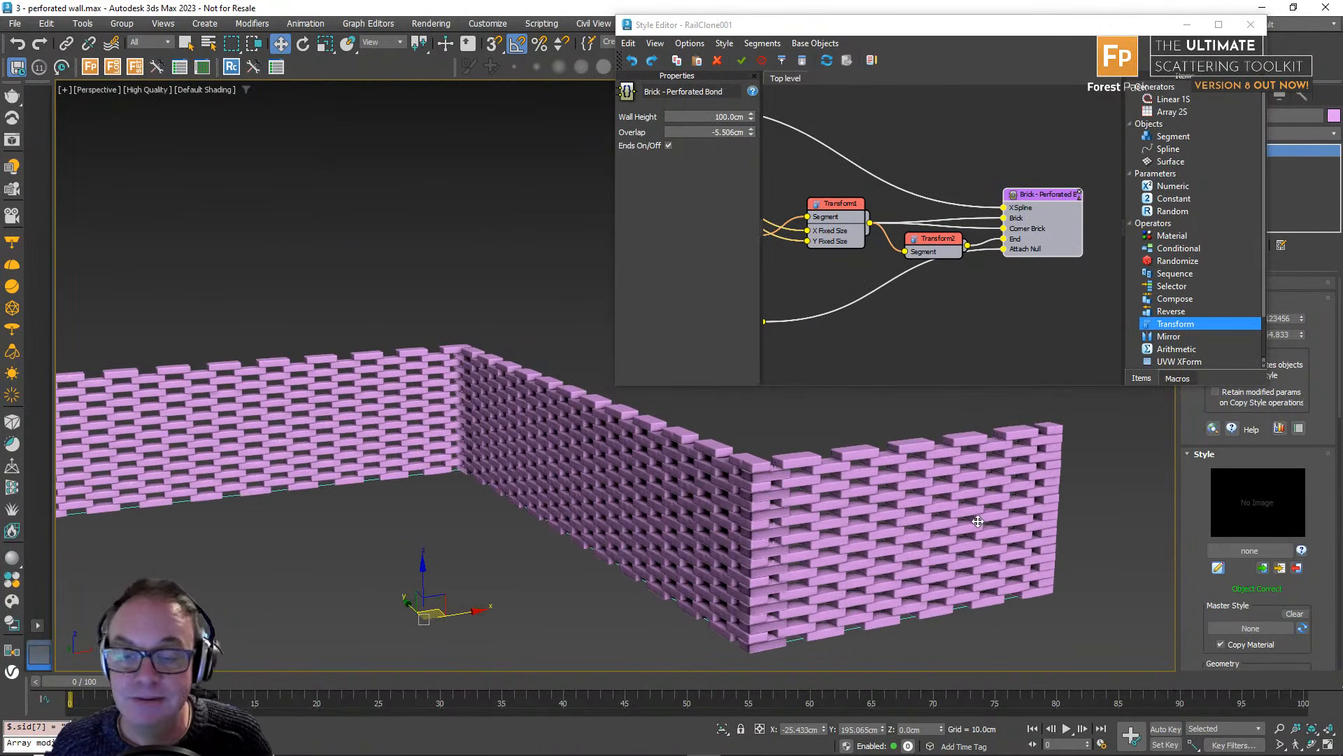
{"action": "middle_click_drag", "start_coordinate": [967, 560], "coordinate": [955, 539]}
{"action": "key", "text": "m"}
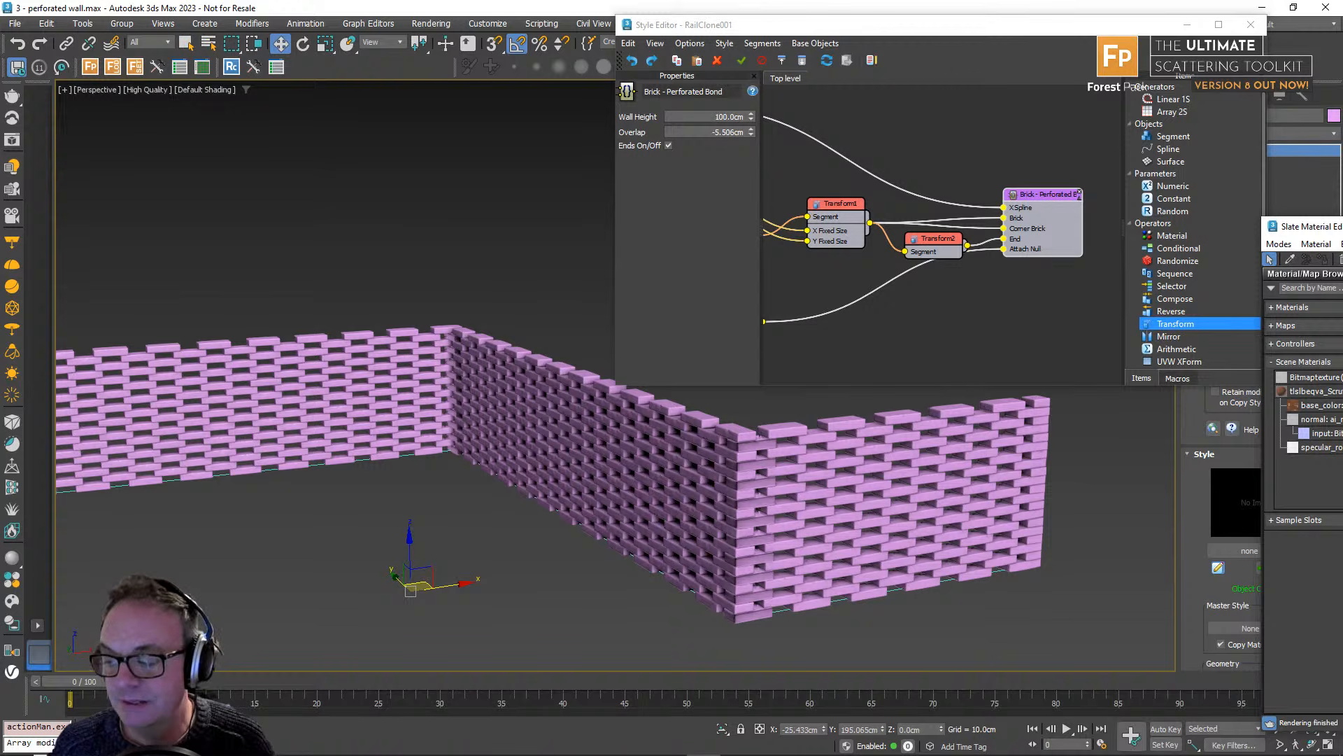
{"action": "left_click_drag", "start_coordinate": [1316, 391], "coordinate": [740, 515]}
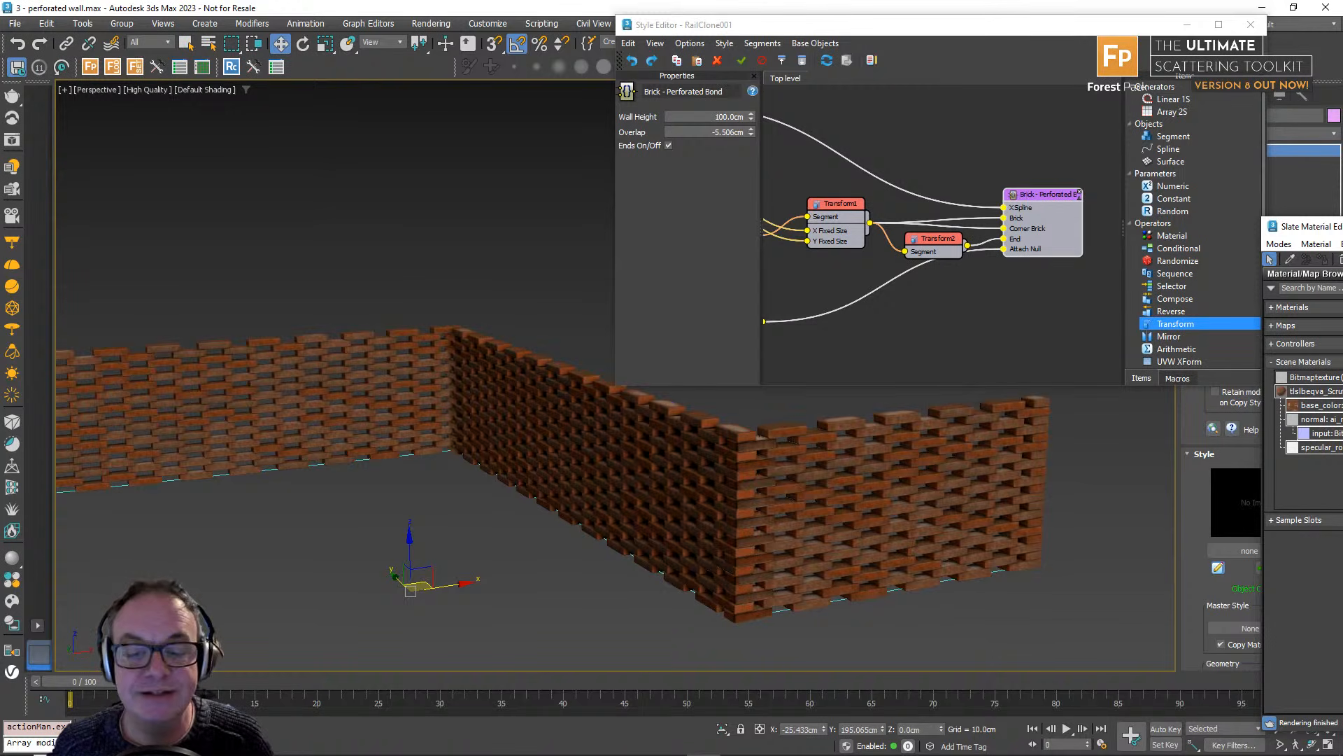
{"action": "key", "text": "m"}
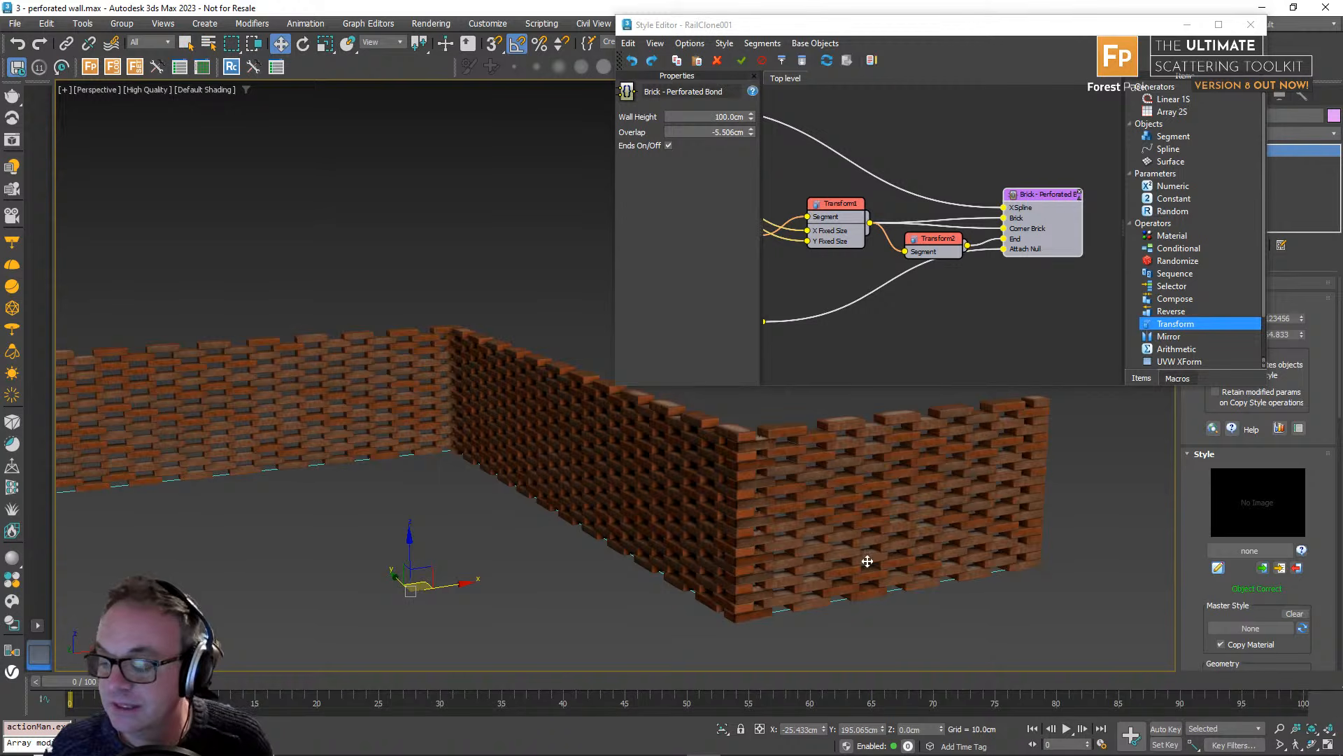
{"action": "scroll", "coordinate": [729, 543], "scroll_direction": "down", "scroll_amount": 4}
{"action": "scroll", "coordinate": [732, 518], "scroll_direction": "up", "scroll_amount": 8}
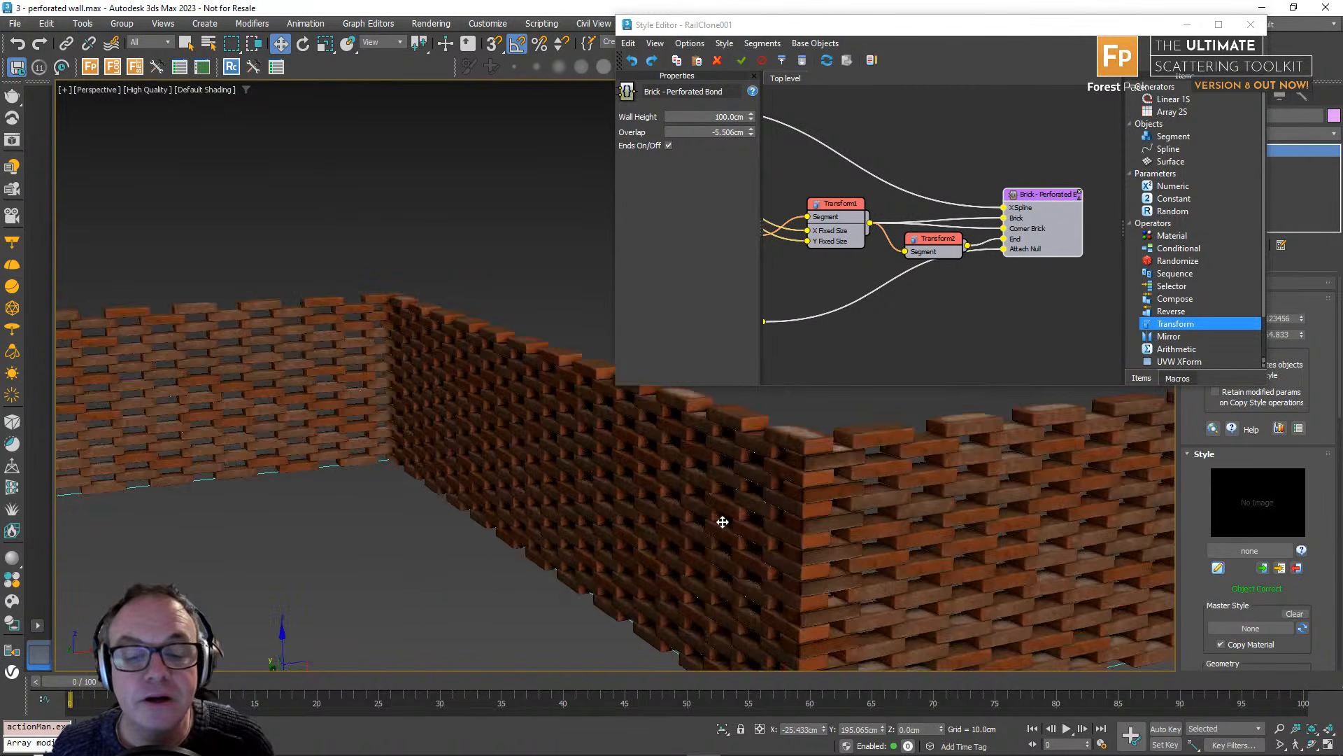
{"action": "scroll", "coordinate": [735, 518], "scroll_direction": "down", "scroll_amount": 2}
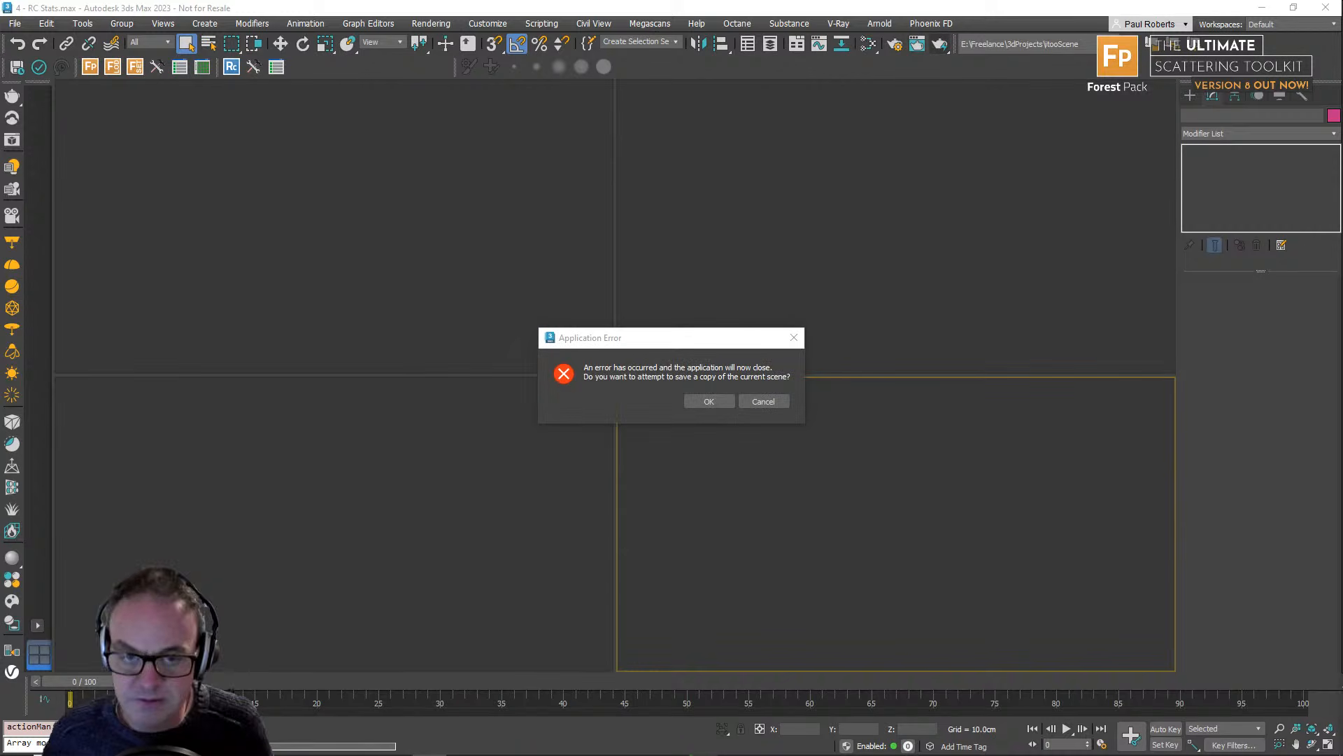
Dismiss the crash error, close its report without submitting it, and relaunch 3ds Max.
{"action": "left_click", "coordinate": [720, 394]}
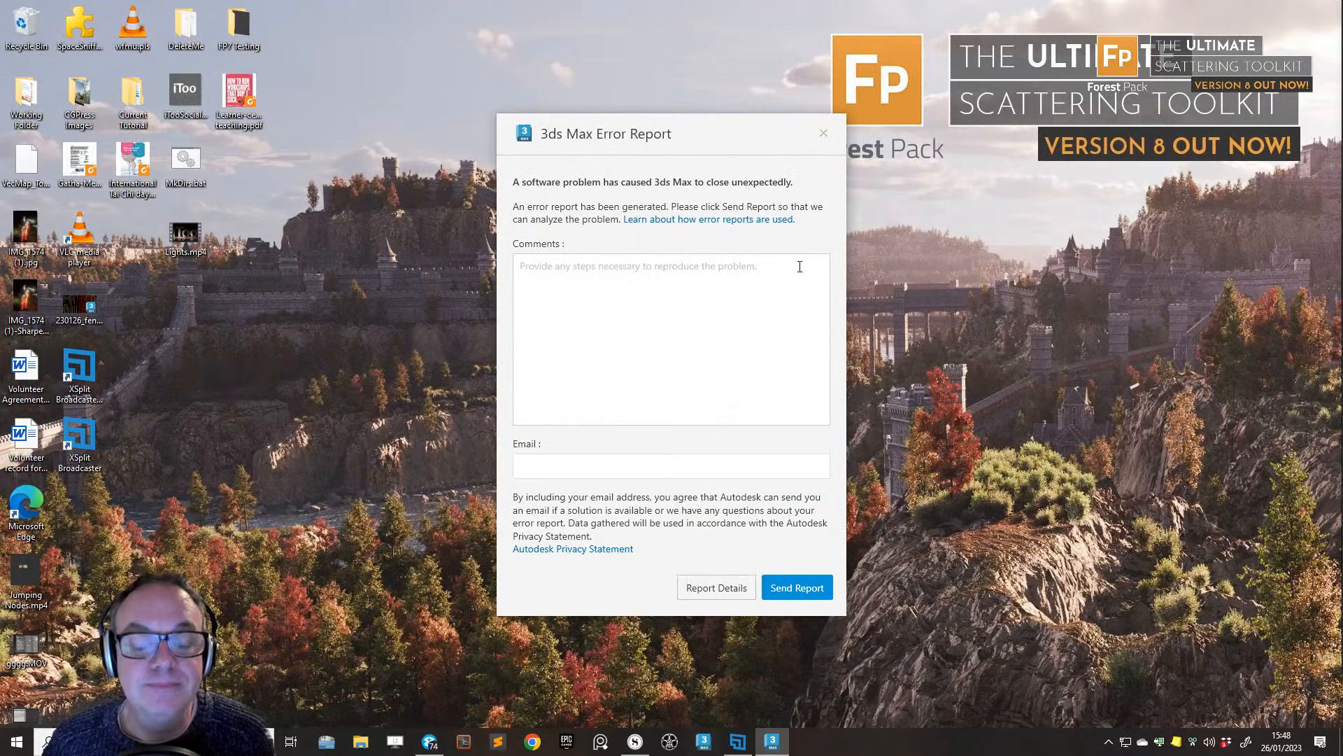
{"action": "left_click", "coordinate": [823, 133]}
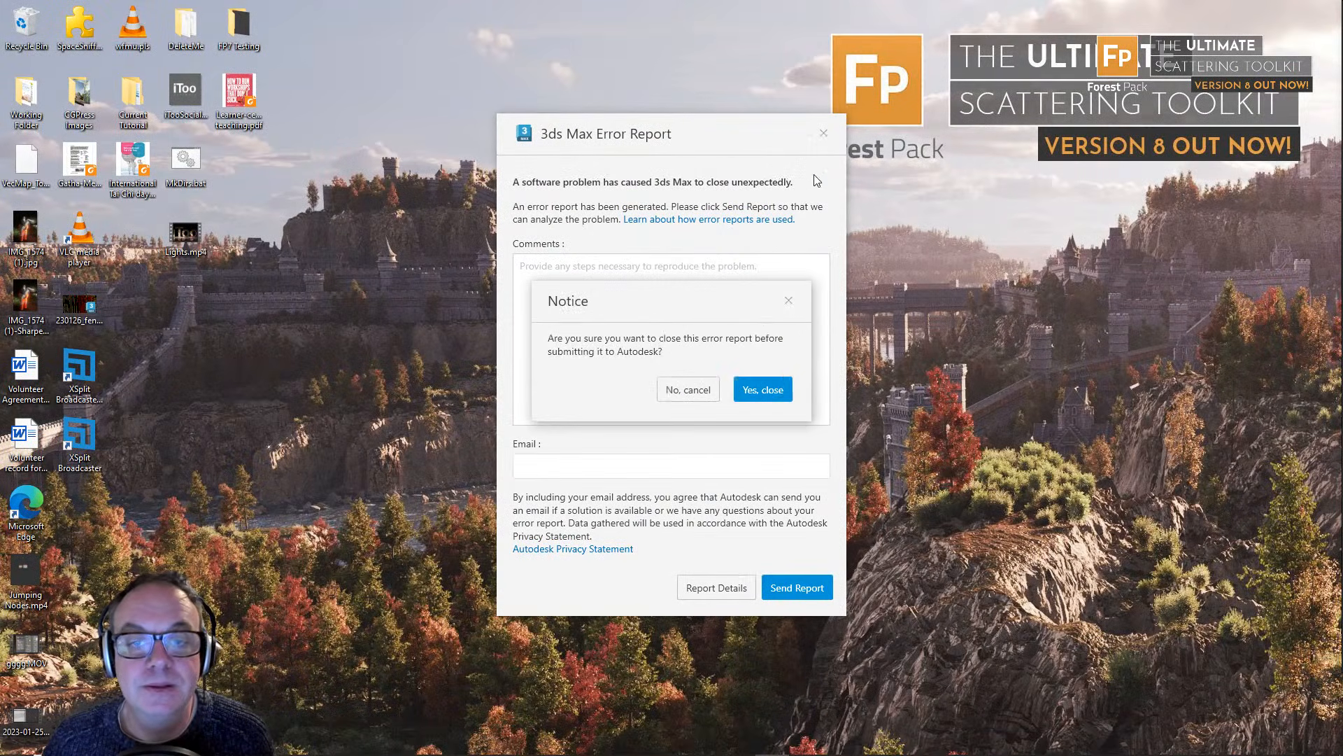
{"action": "left_click", "coordinate": [751, 394]}
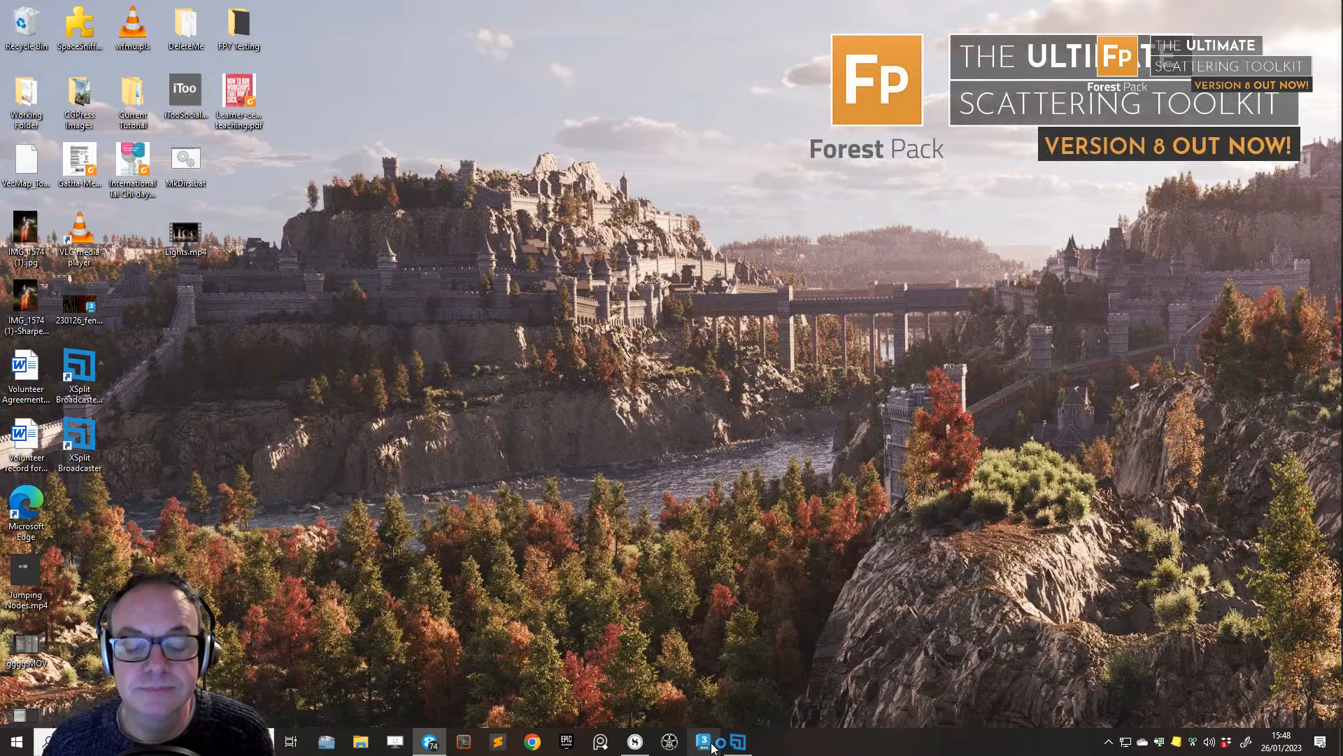
{"action": "left_click", "coordinate": [704, 741]}
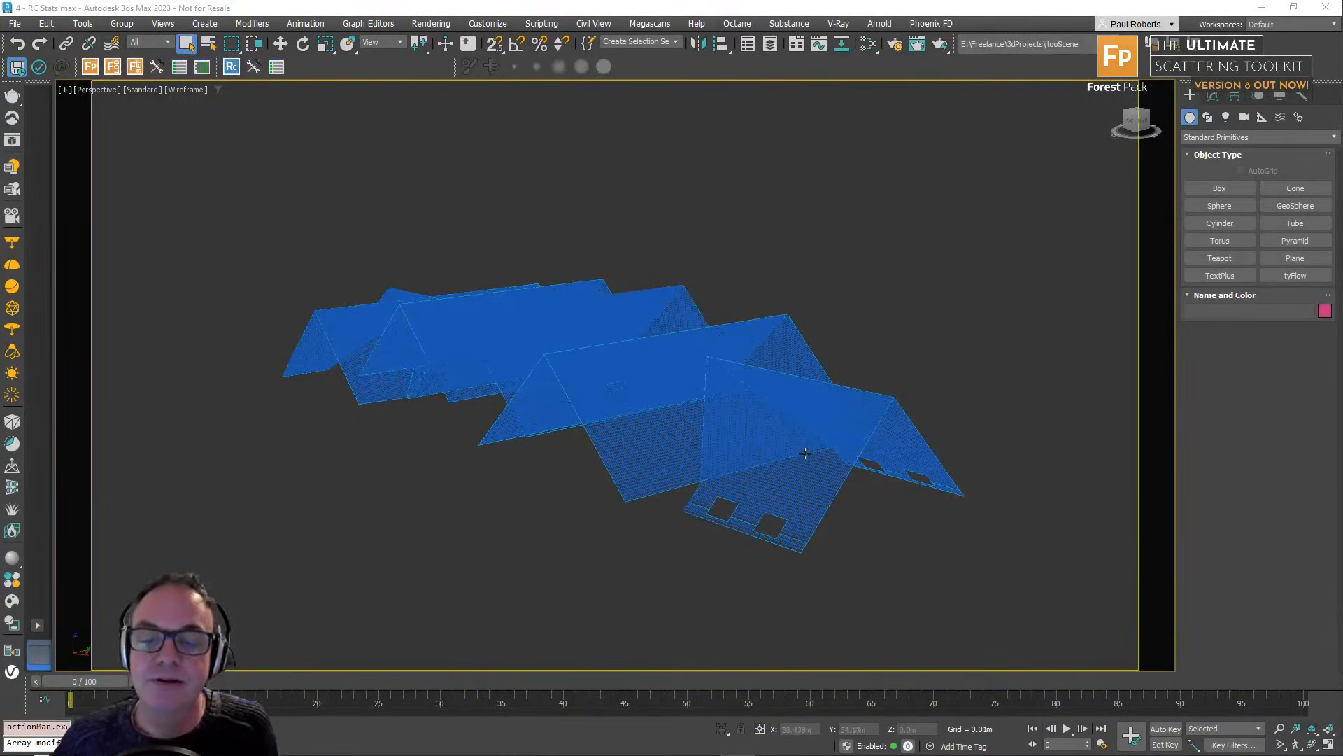
Select the RC TILES A roof, switch the viewport from wireframe to shaded display, and show the object's RailClone parameters.
{"action": "left_click", "coordinate": [805, 462]}
{"action": "middle_click_drag", "start_coordinate": [805, 429], "coordinate": [780, 487], "text": "alt"}
{"action": "scroll", "coordinate": [922, 469], "scroll_direction": "up", "scroll_amount": 4}
{"action": "key", "text": "F3"}
{"action": "scroll", "coordinate": [780, 487], "scroll_direction": "up", "scroll_amount": 2}
{"action": "scroll", "coordinate": [809, 455], "scroll_direction": "up", "scroll_amount": 2}
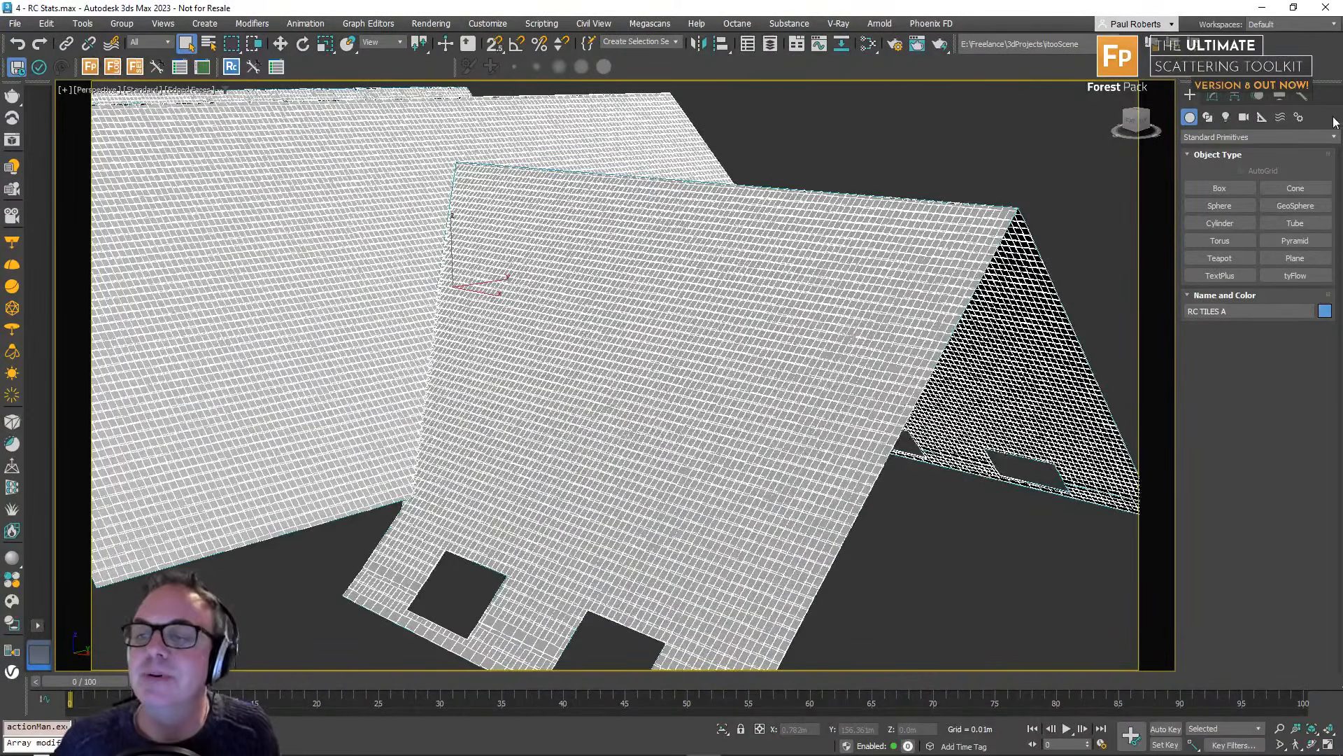
{"action": "left_click", "coordinate": [1213, 96]}
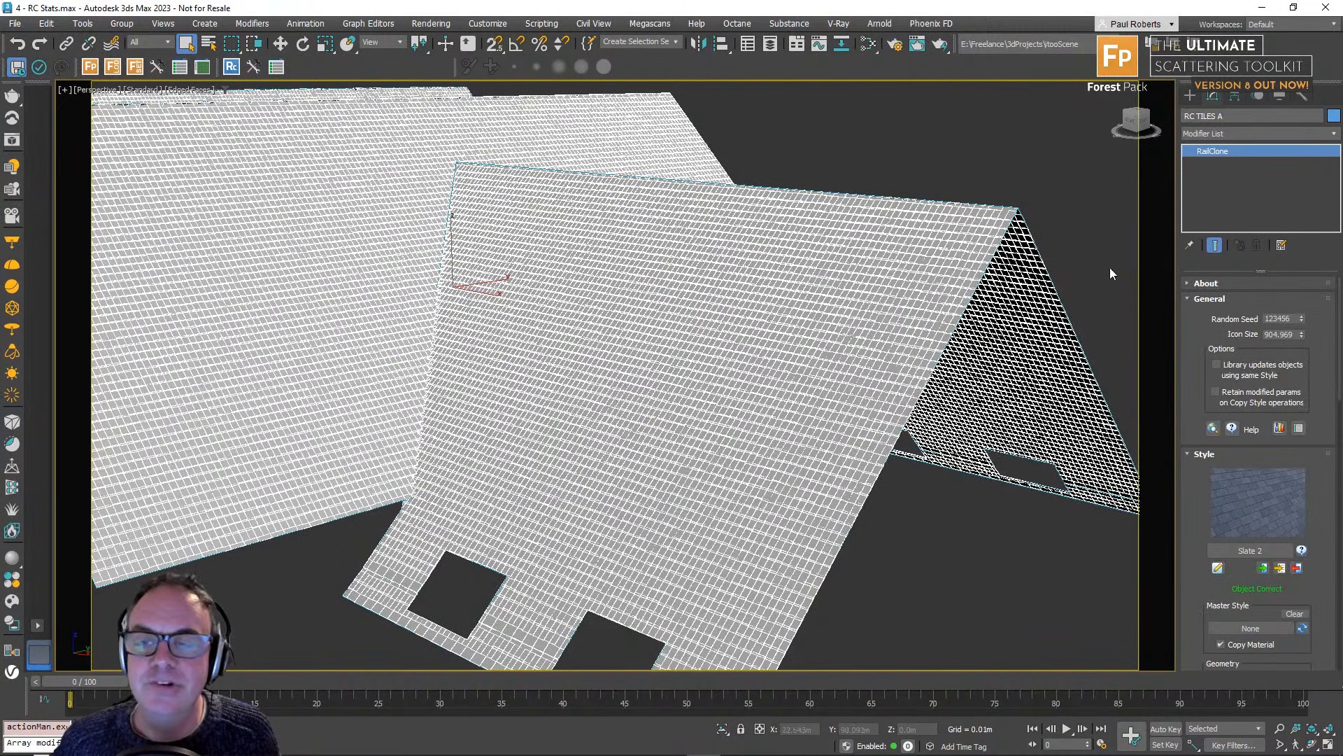
Open the RailClone Stats for the RC TILES A roof and place its window over the roof's far end.
{"action": "left_click", "coordinate": [1196, 295]}
{"action": "middle_click_drag", "start_coordinate": [894, 293], "coordinate": [895, 276]}
{"action": "left_click", "coordinate": [1205, 299]}
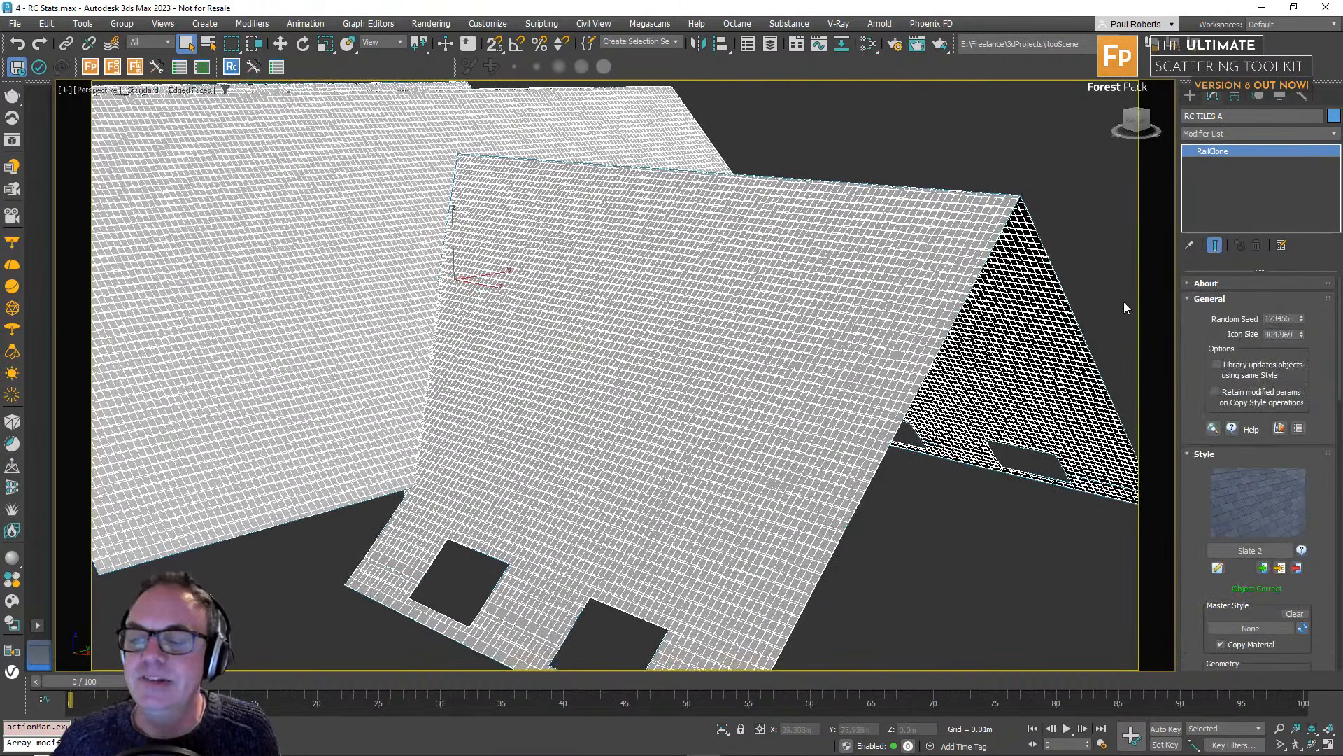
{"action": "left_click", "coordinate": [1281, 429]}
{"action": "left_click_drag", "start_coordinate": [659, 232], "coordinate": [795, 121]}
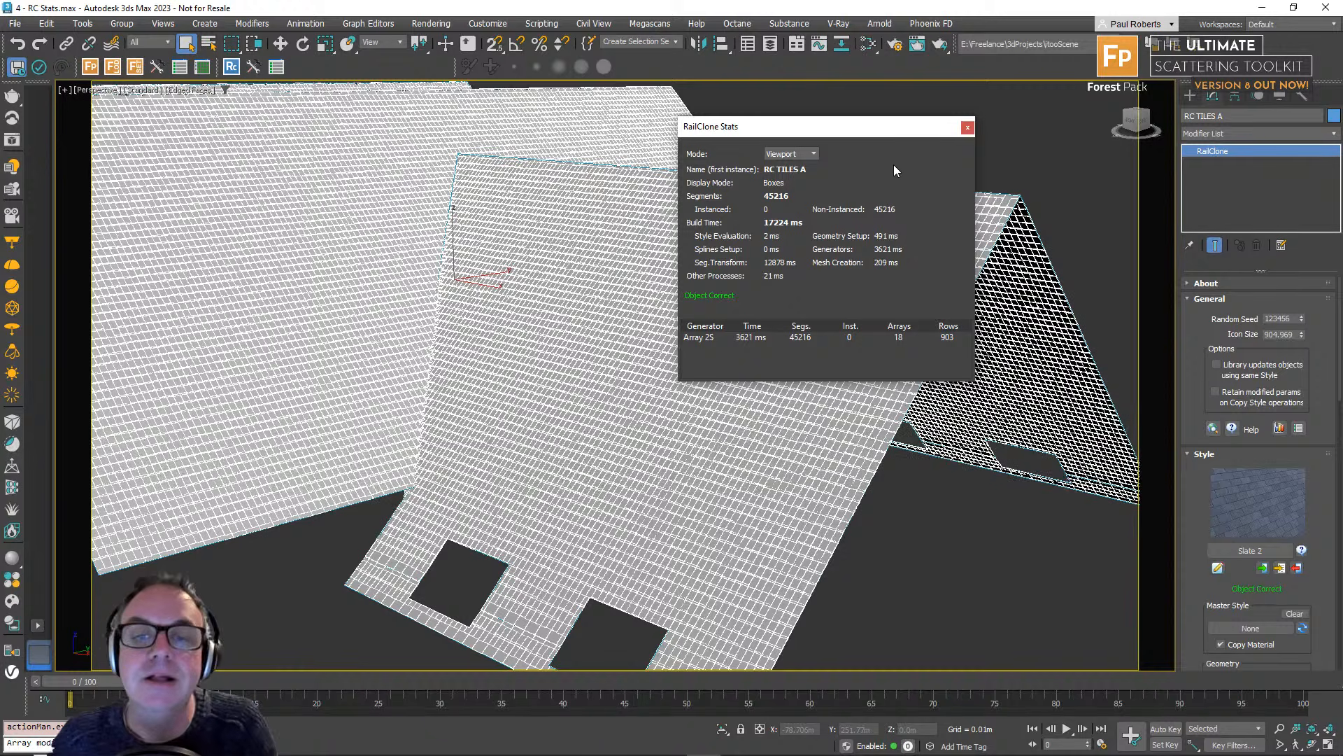
Switch the RailClone Stats mode between Viewport and Render to compare the statistics each offers.
{"action": "left_click", "coordinate": [796, 154]}
{"action": "left_click", "coordinate": [789, 175]}
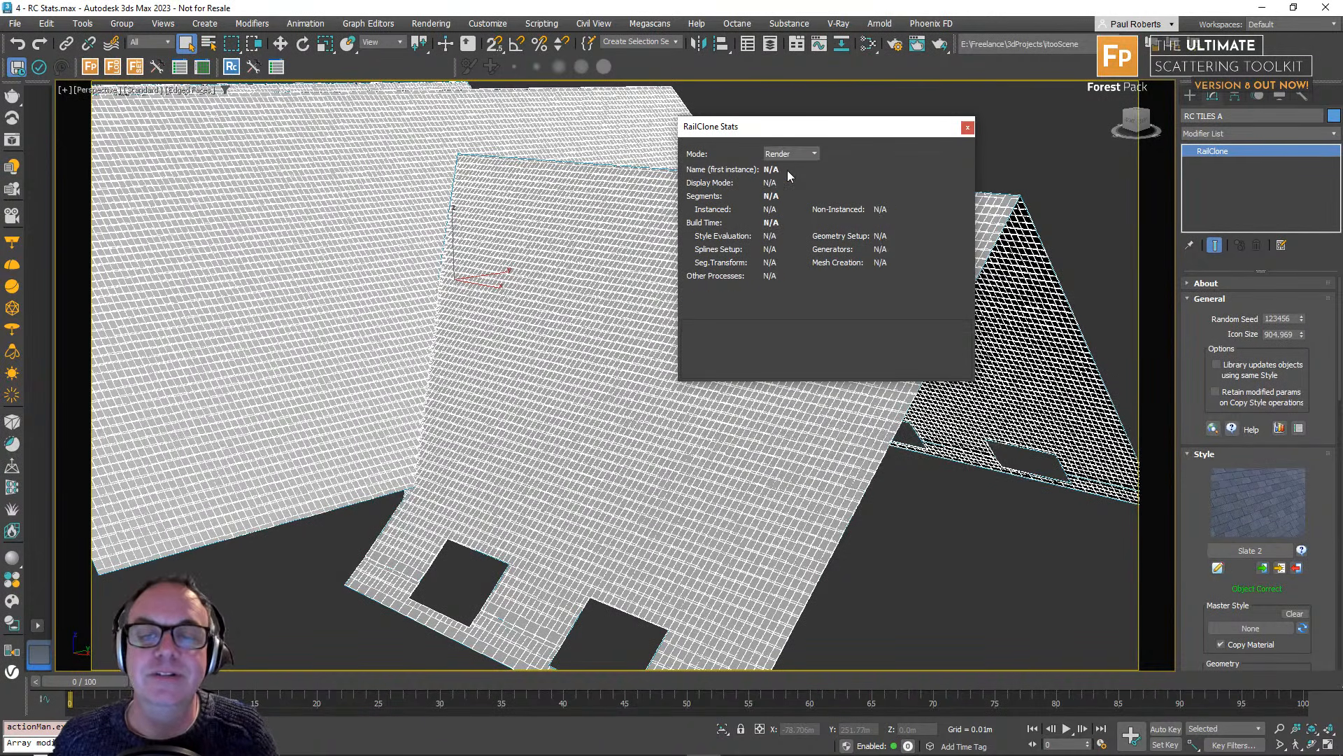
{"action": "left_click", "coordinate": [788, 164]}
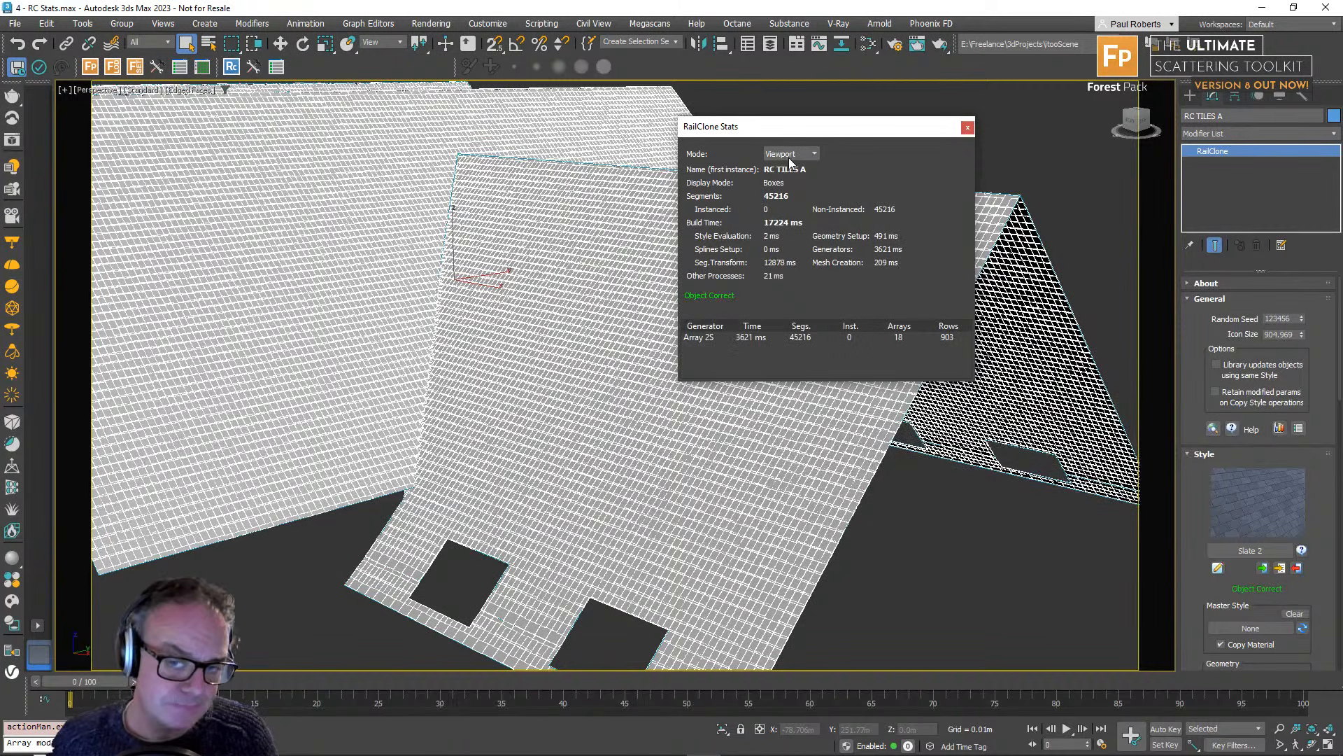
{"action": "left_click", "coordinate": [780, 156]}
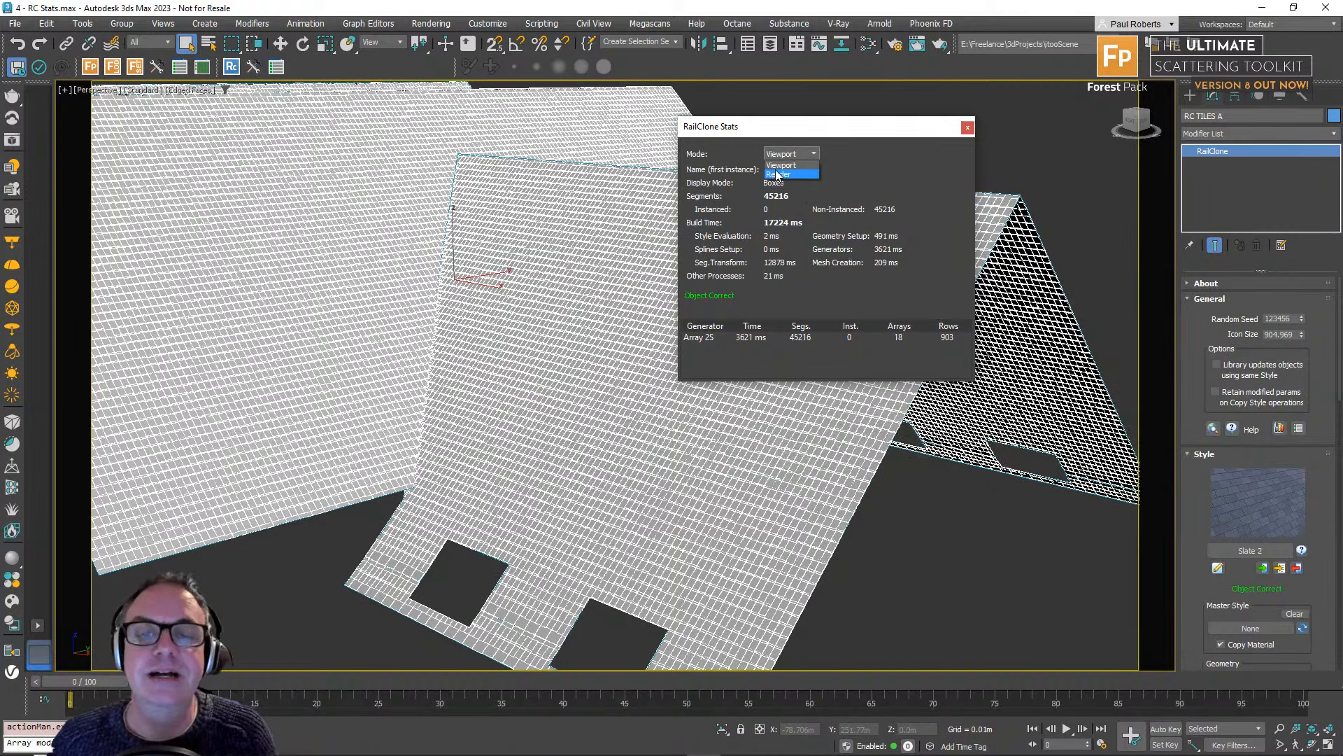
{"action": "left_click", "coordinate": [776, 174]}
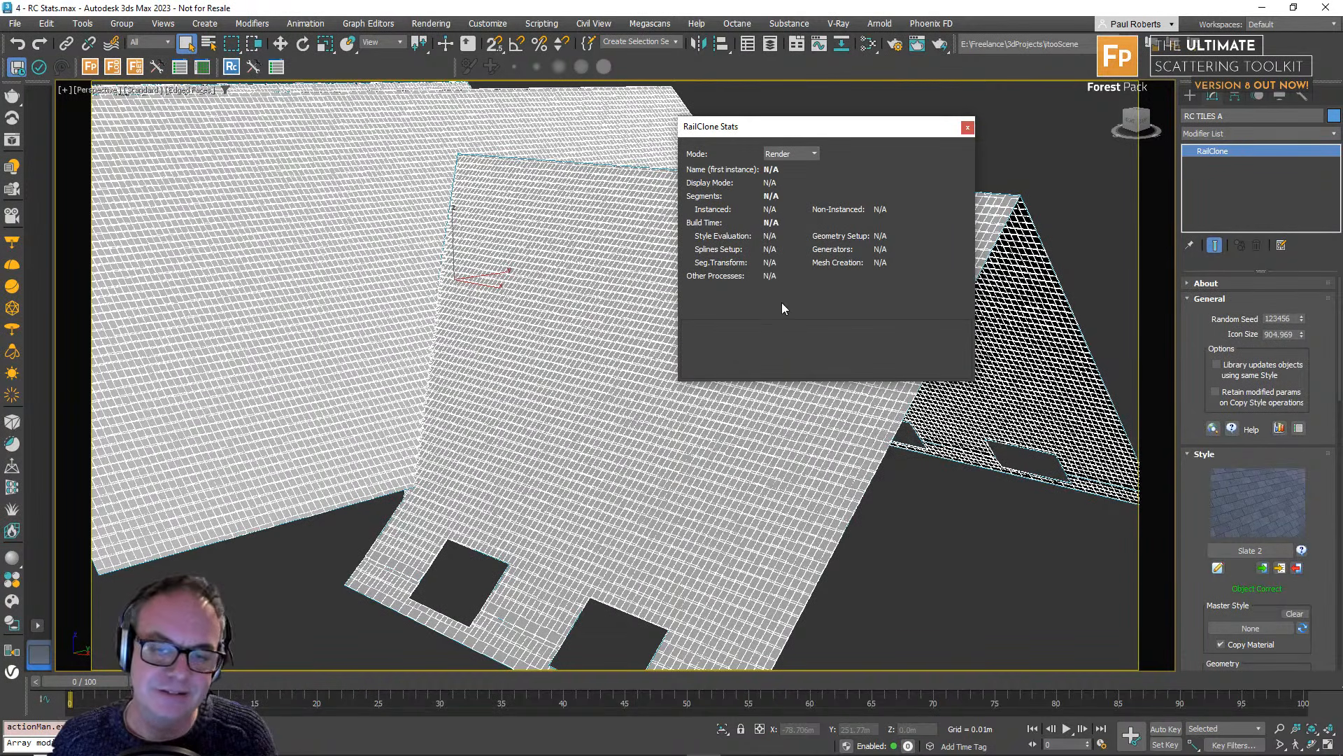
{"action": "left_click", "coordinate": [801, 158]}
{"action": "left_click", "coordinate": [802, 173]}
{"action": "left_click", "coordinate": [802, 154]}
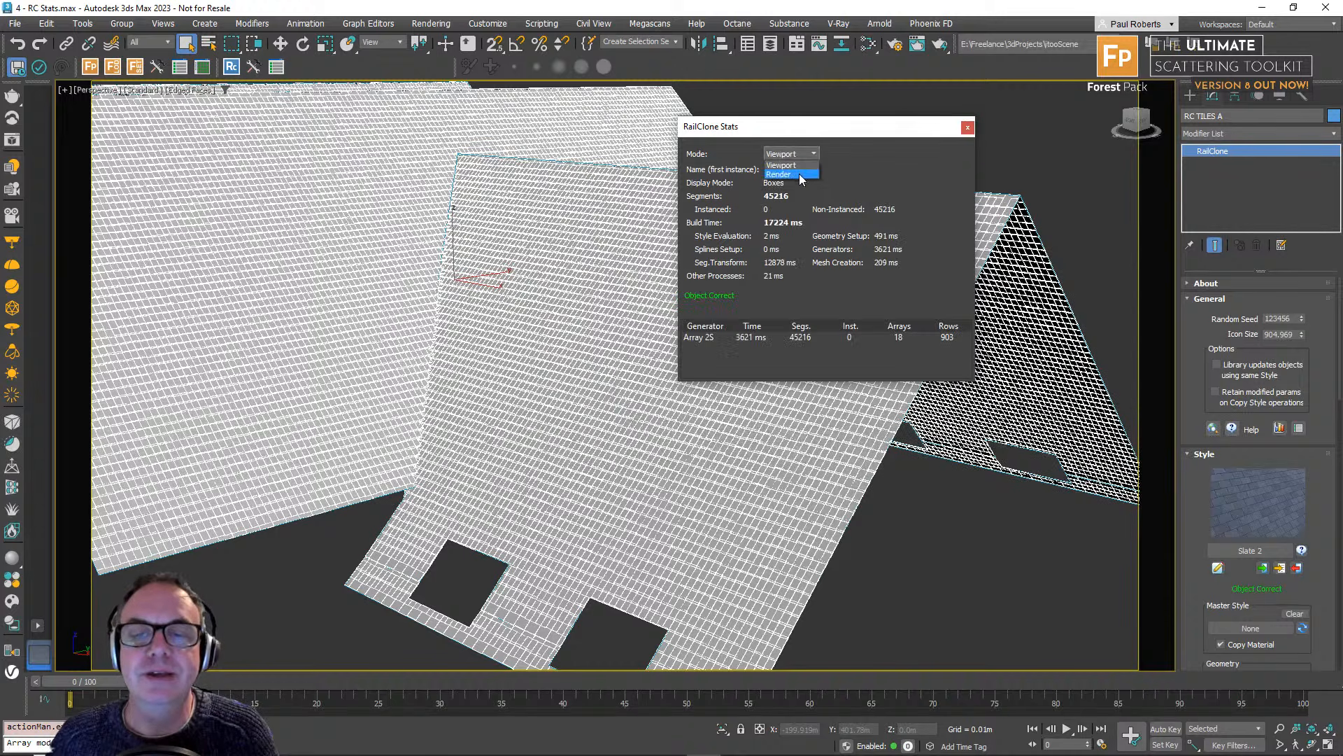
{"action": "left_click", "coordinate": [801, 176]}
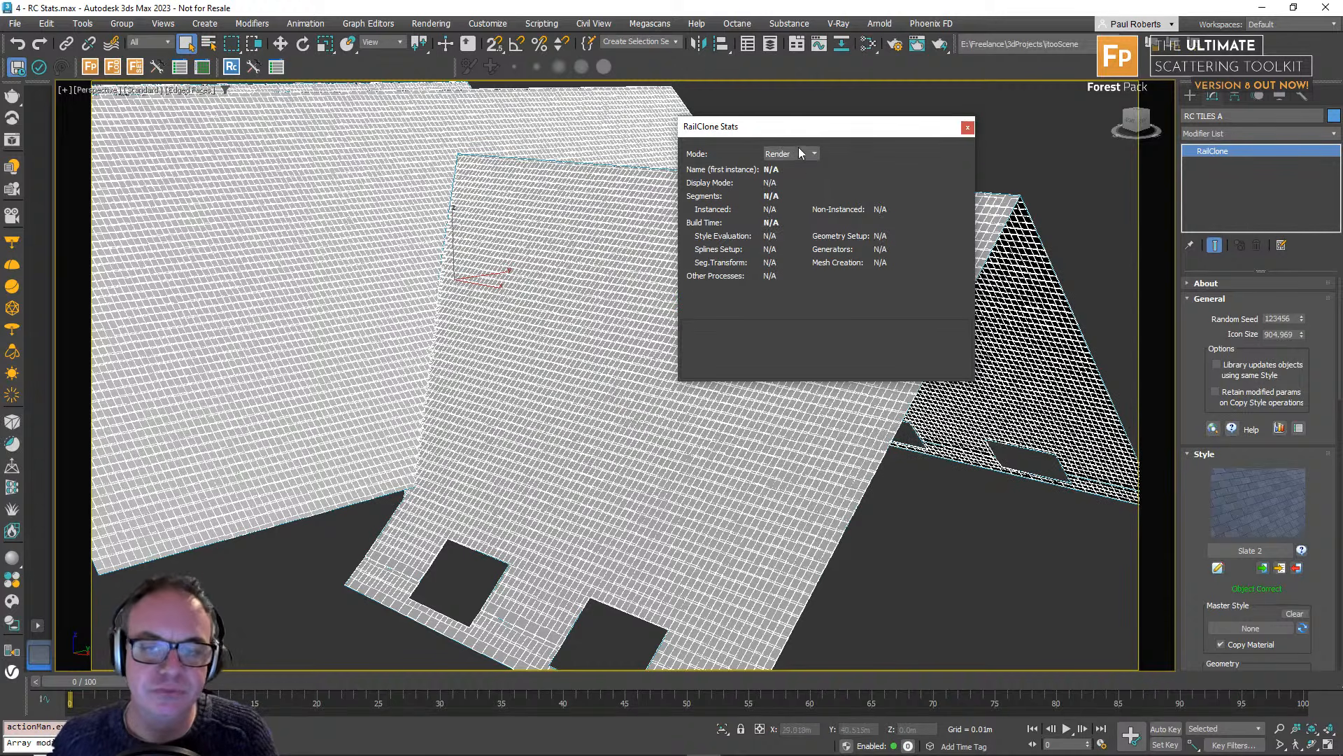
Move the RailClone Stats window aside, recheck its Viewport and Render modes, and close it.
{"action": "left_click_drag", "start_coordinate": [780, 126], "coordinate": [896, 318]}
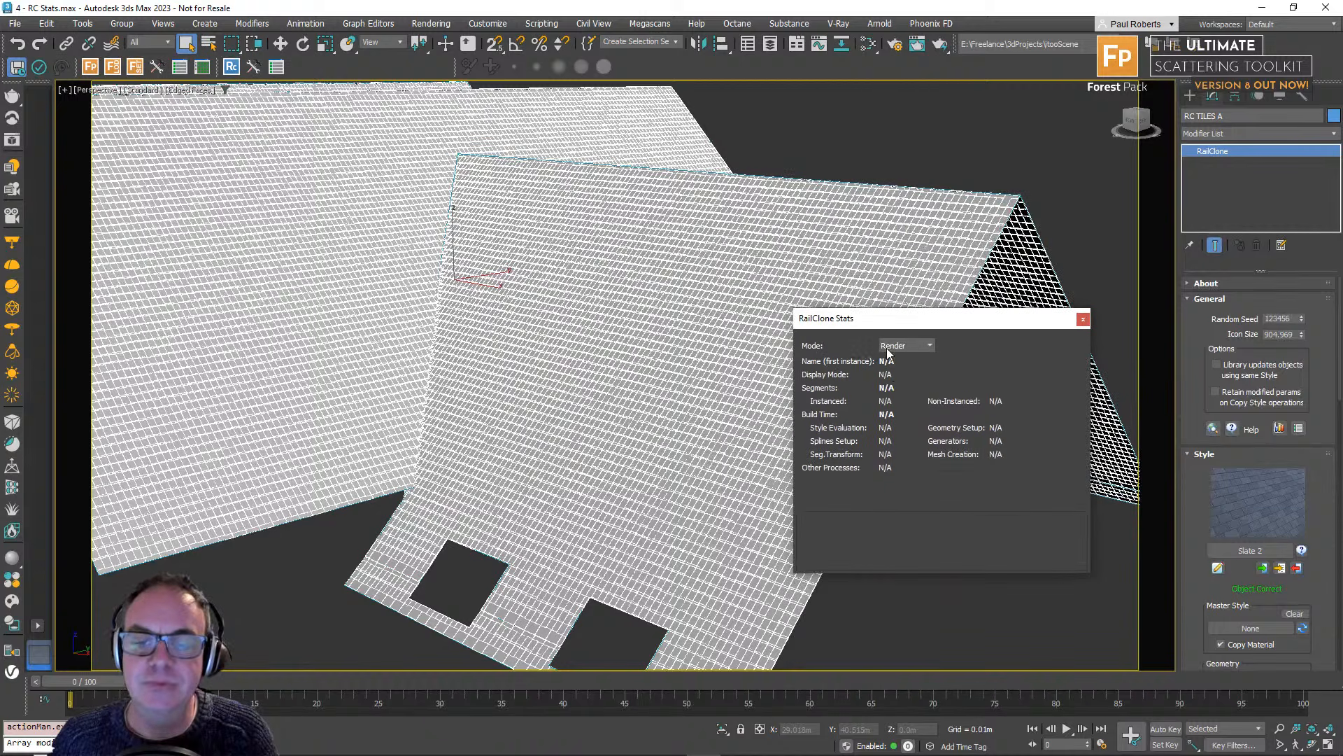
{"action": "left_click", "coordinate": [887, 346]}
{"action": "left_click", "coordinate": [893, 359]}
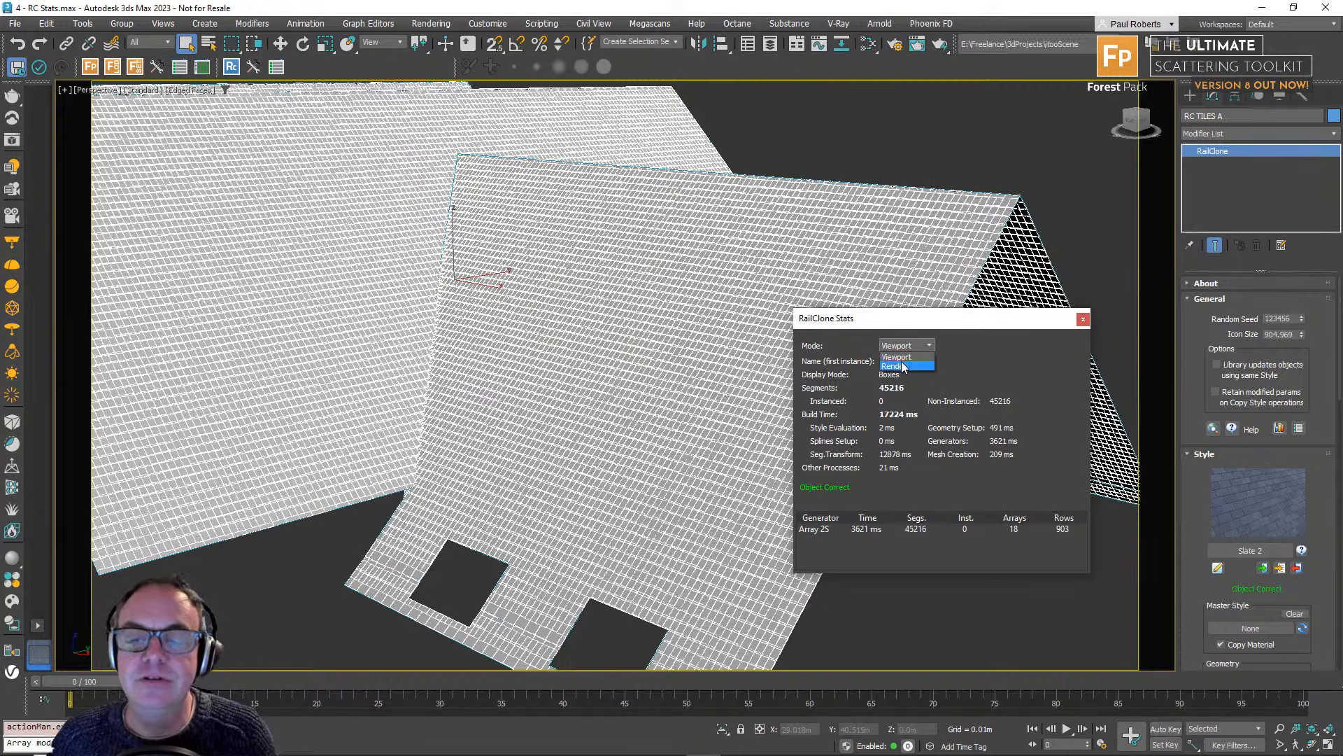
{"action": "left_click", "coordinate": [899, 364]}
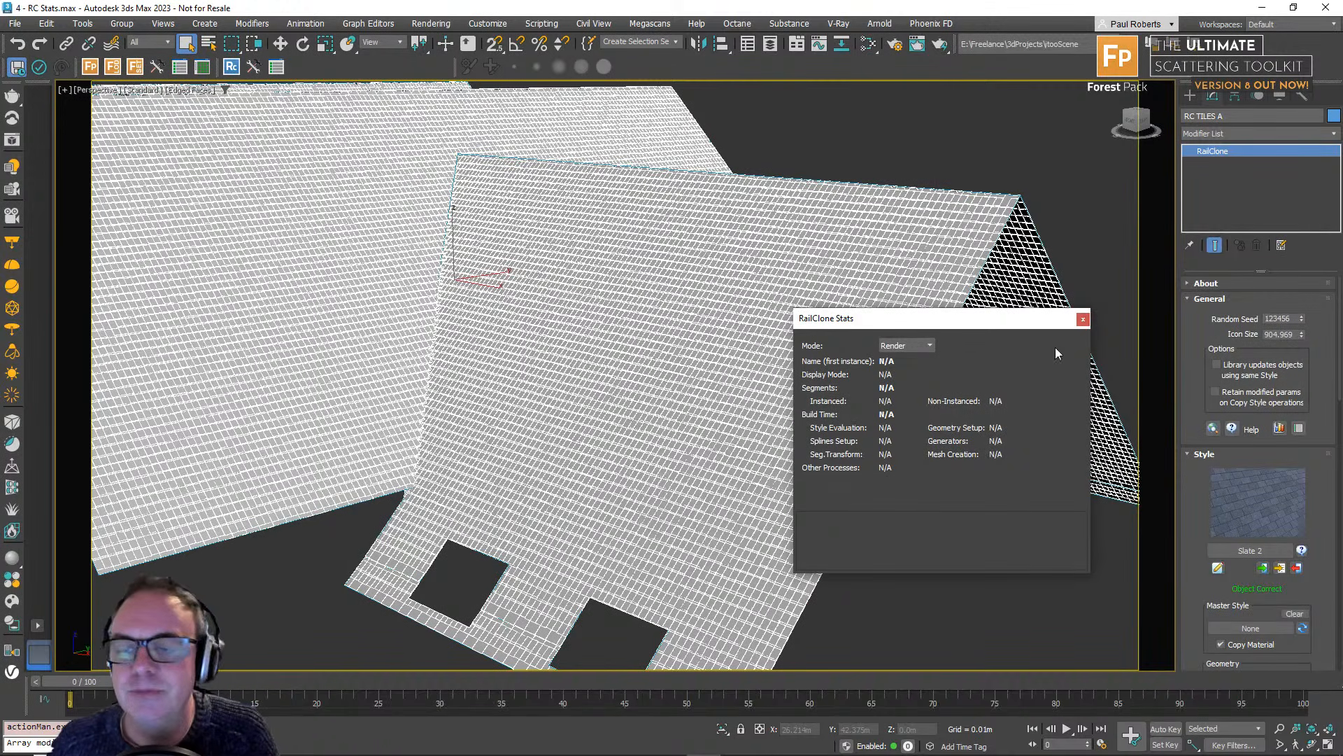
{"action": "left_click", "coordinate": [1083, 319]}
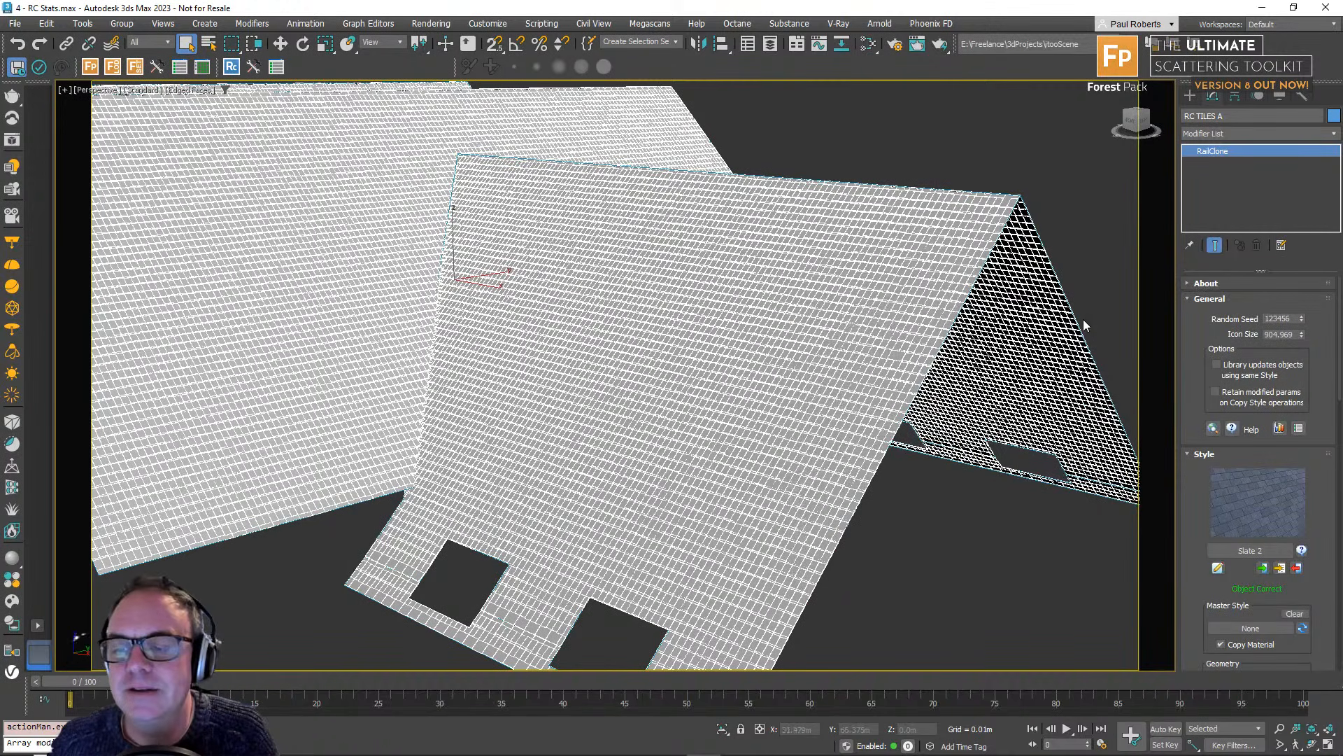
Set the Proxy Cache of the RC TILES A RailClone object to Embedded.
{"action": "left_click", "coordinate": [1187, 454]}
{"action": "left_click", "coordinate": [1187, 469]}
{"action": "left_click_drag", "start_coordinate": [1193, 523], "coordinate": [1188, 287]}
{"action": "left_click", "coordinate": [1193, 442]}
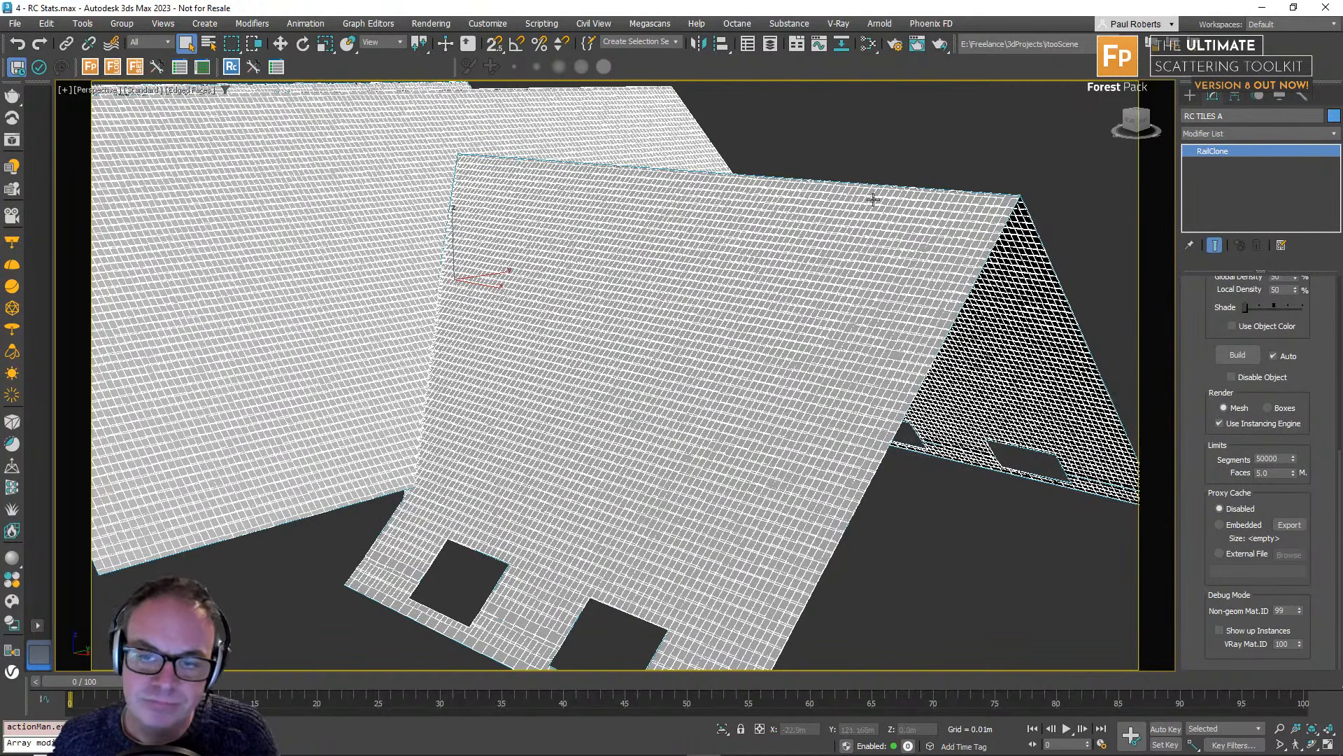
{"action": "left_click", "coordinate": [1242, 526]}
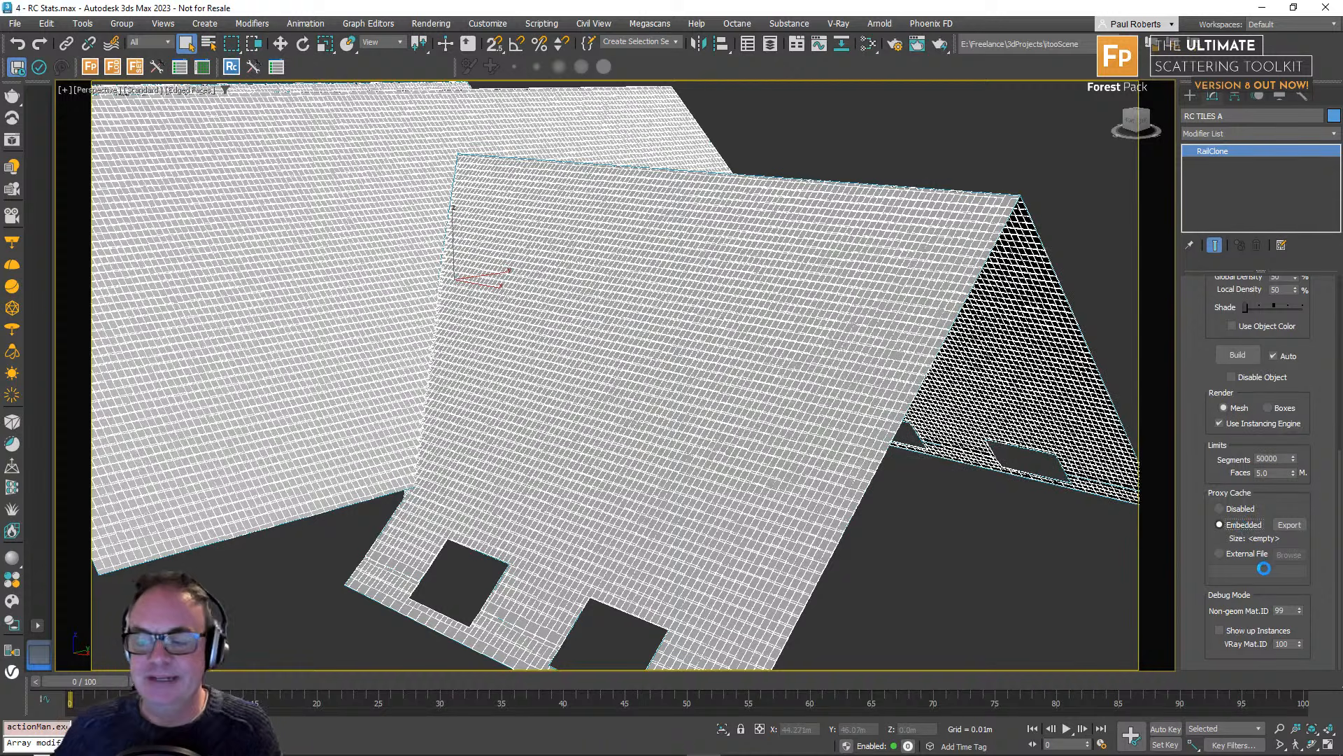
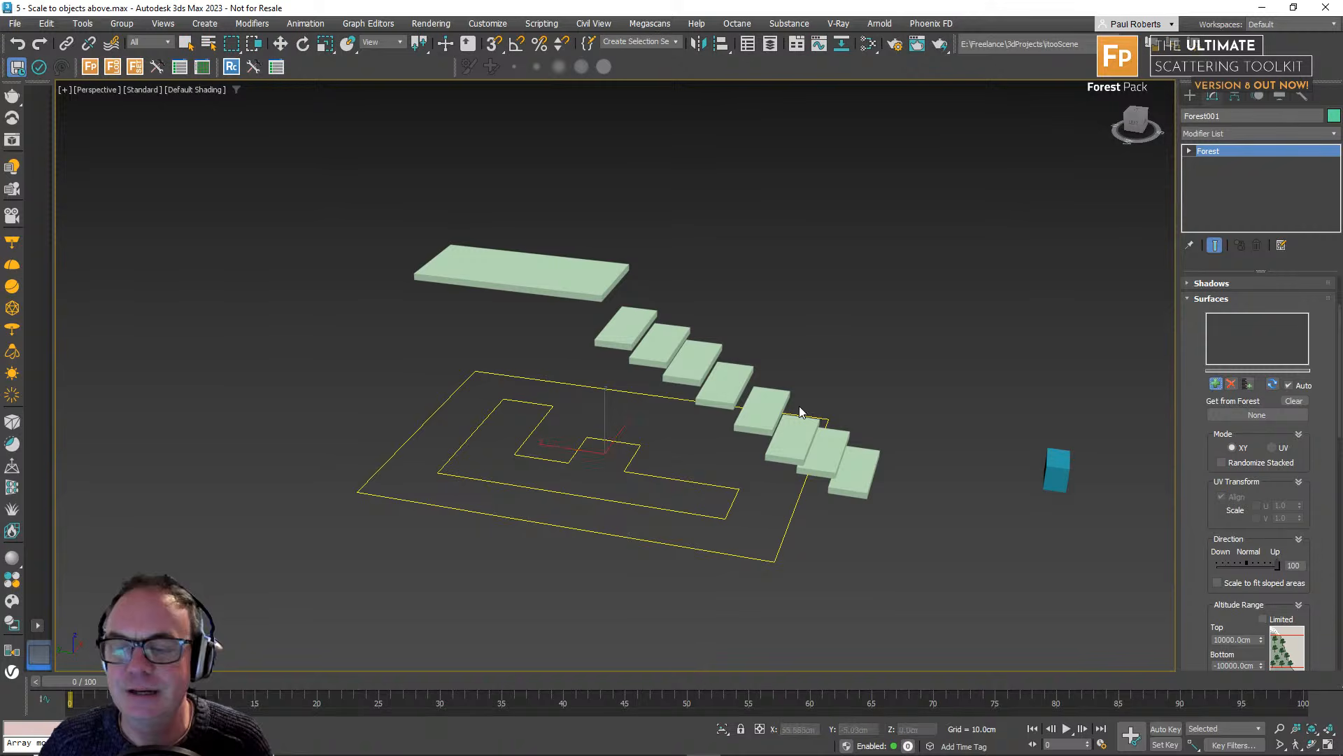
Add the stepped platforms object Box001 as the surface for Forest001 and inspect the scattered boxes from several angles.
{"action": "left_click", "coordinate": [534, 273]}
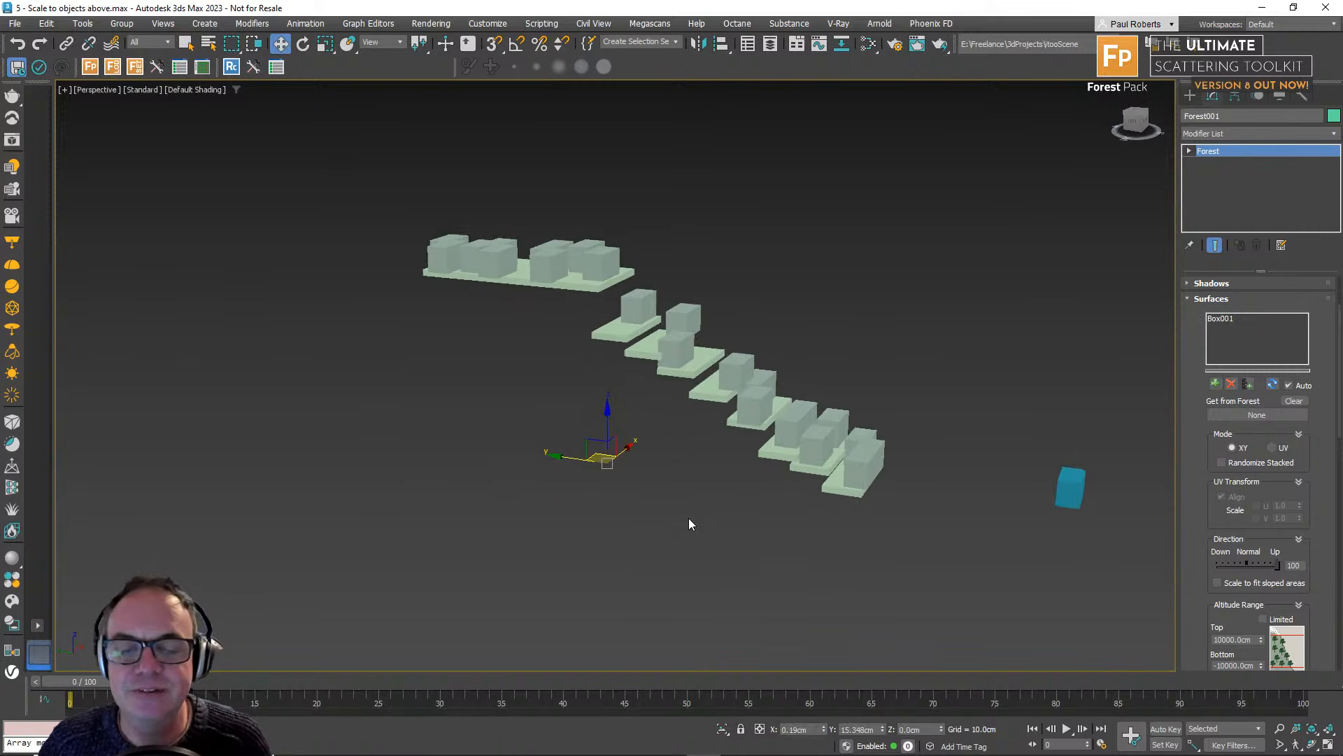
{"action": "scroll", "coordinate": [638, 420], "scroll_direction": "up", "scroll_amount": 3}
{"action": "middle_click_drag", "start_coordinate": [638, 420], "coordinate": [660, 429]}
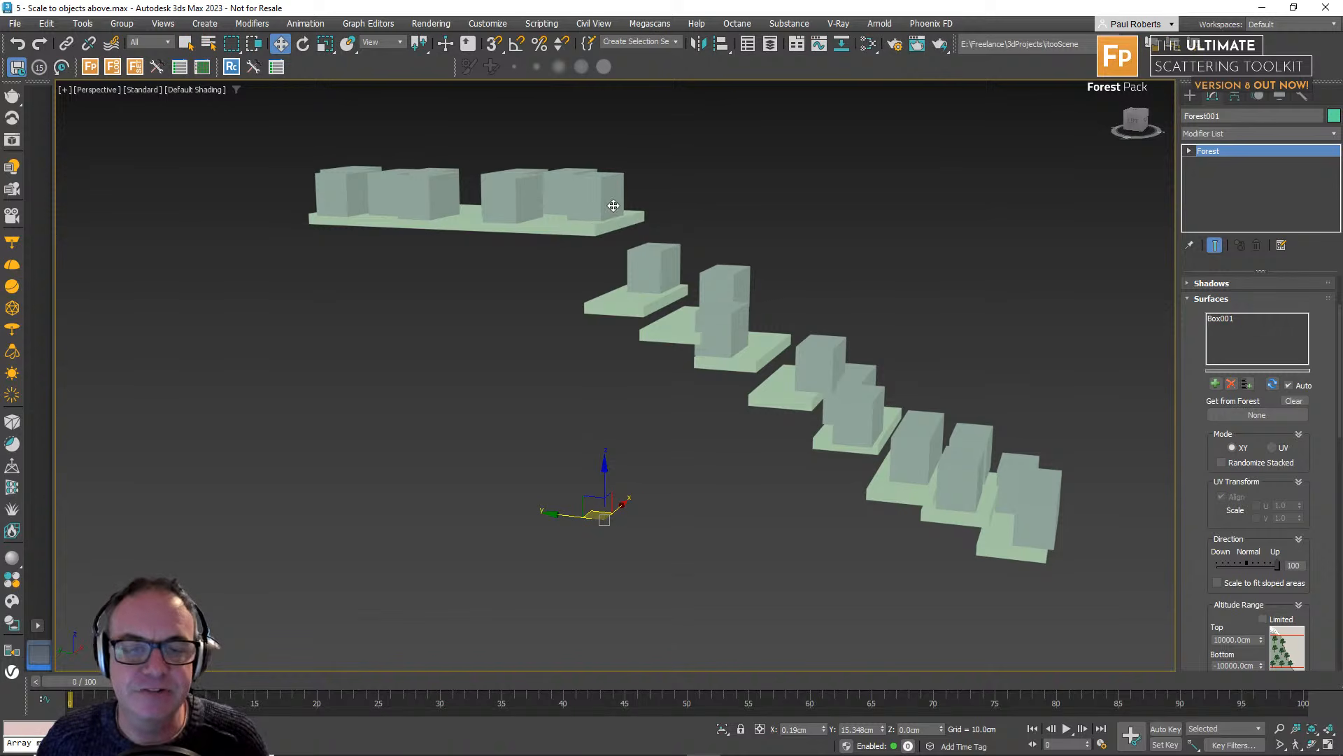
{"action": "middle_click_drag", "start_coordinate": [616, 533], "coordinate": [643, 481], "text": "alt"}
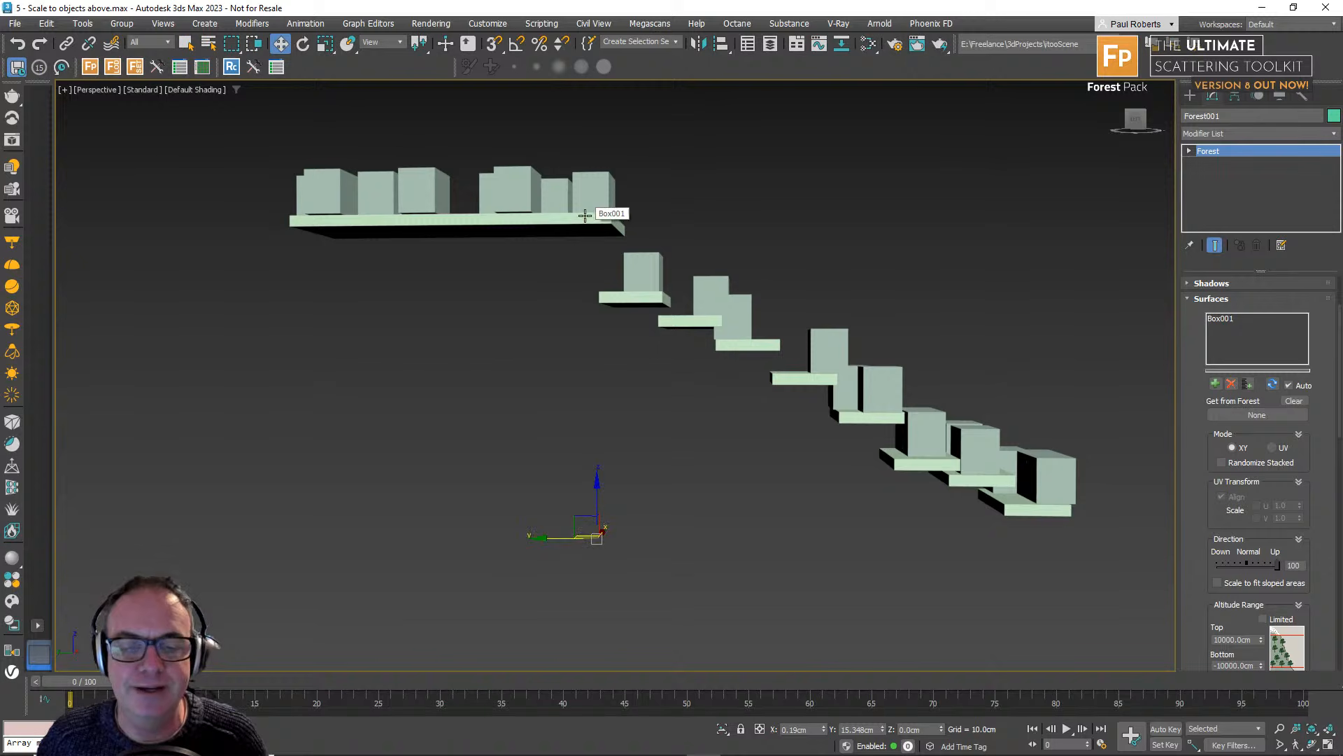
{"action": "middle_click_drag", "start_coordinate": [666, 289], "coordinate": [638, 305], "text": "alt"}
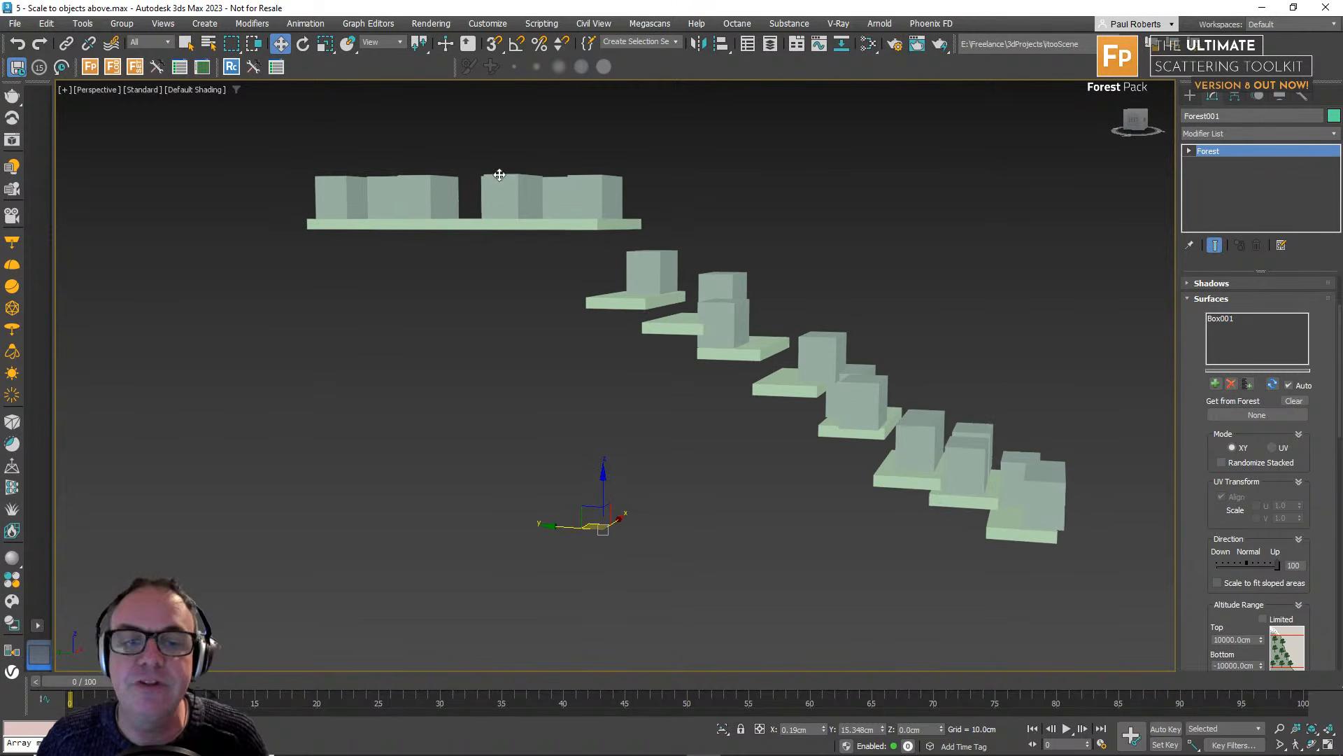
{"action": "middle_click_drag", "start_coordinate": [760, 436], "coordinate": [730, 452], "text": "alt"}
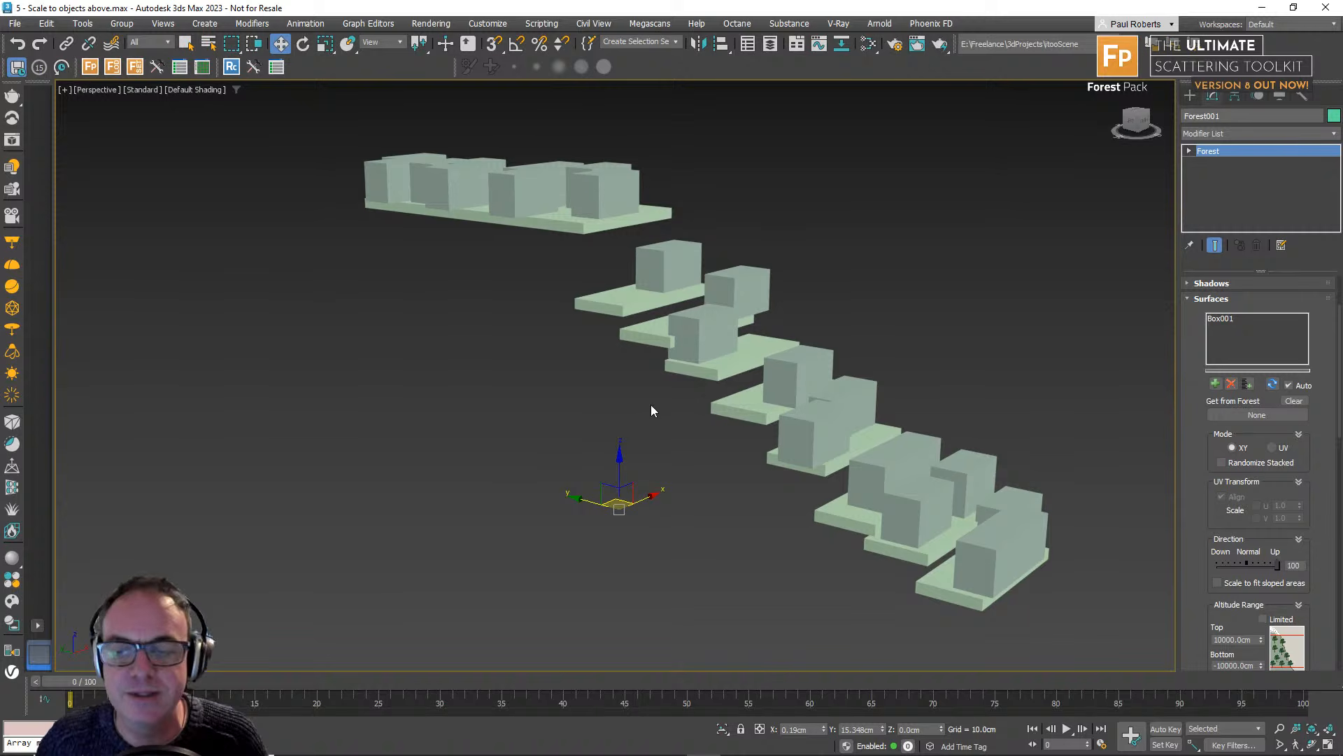
{"action": "scroll", "coordinate": [653, 405], "scroll_direction": "down", "scroll_amount": 3}
{"action": "middle_click_drag", "start_coordinate": [652, 405], "coordinate": [634, 426], "text": "alt"}
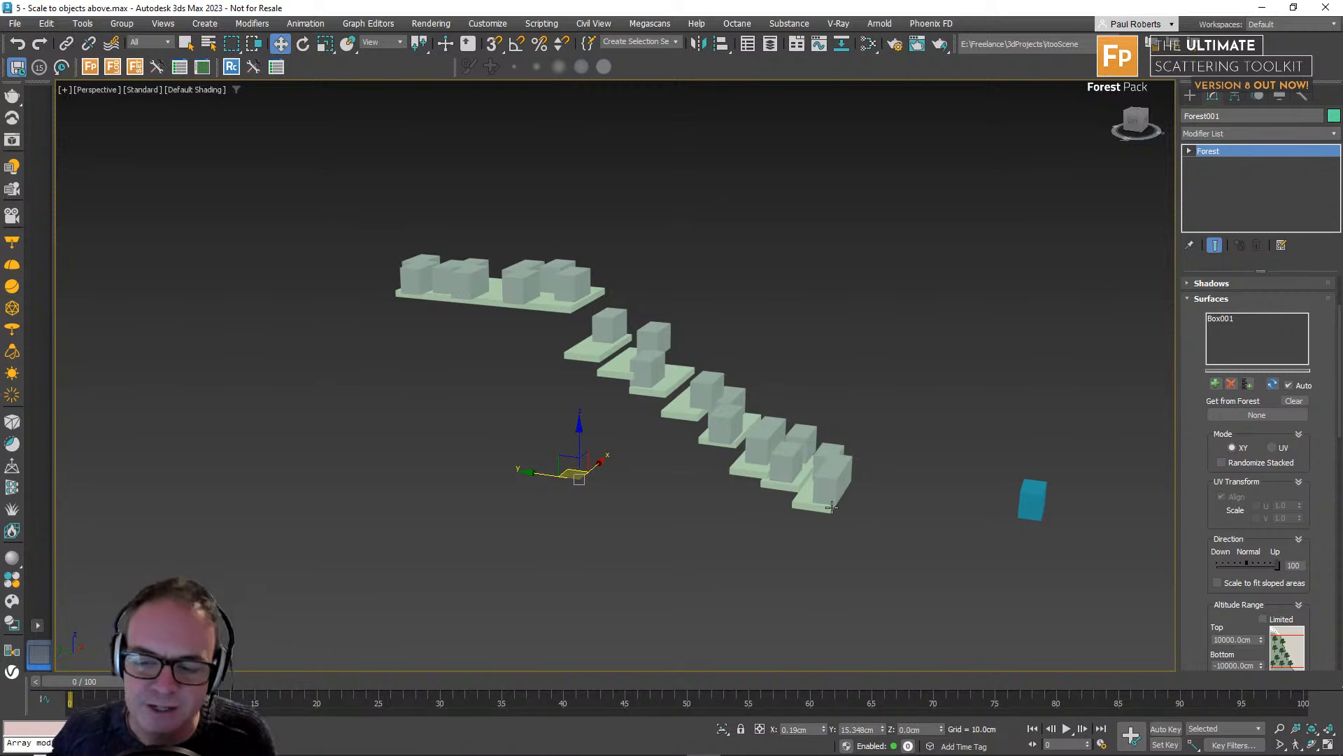
{"action": "middle_click_drag", "start_coordinate": [912, 571], "coordinate": [865, 552], "text": "alt"}
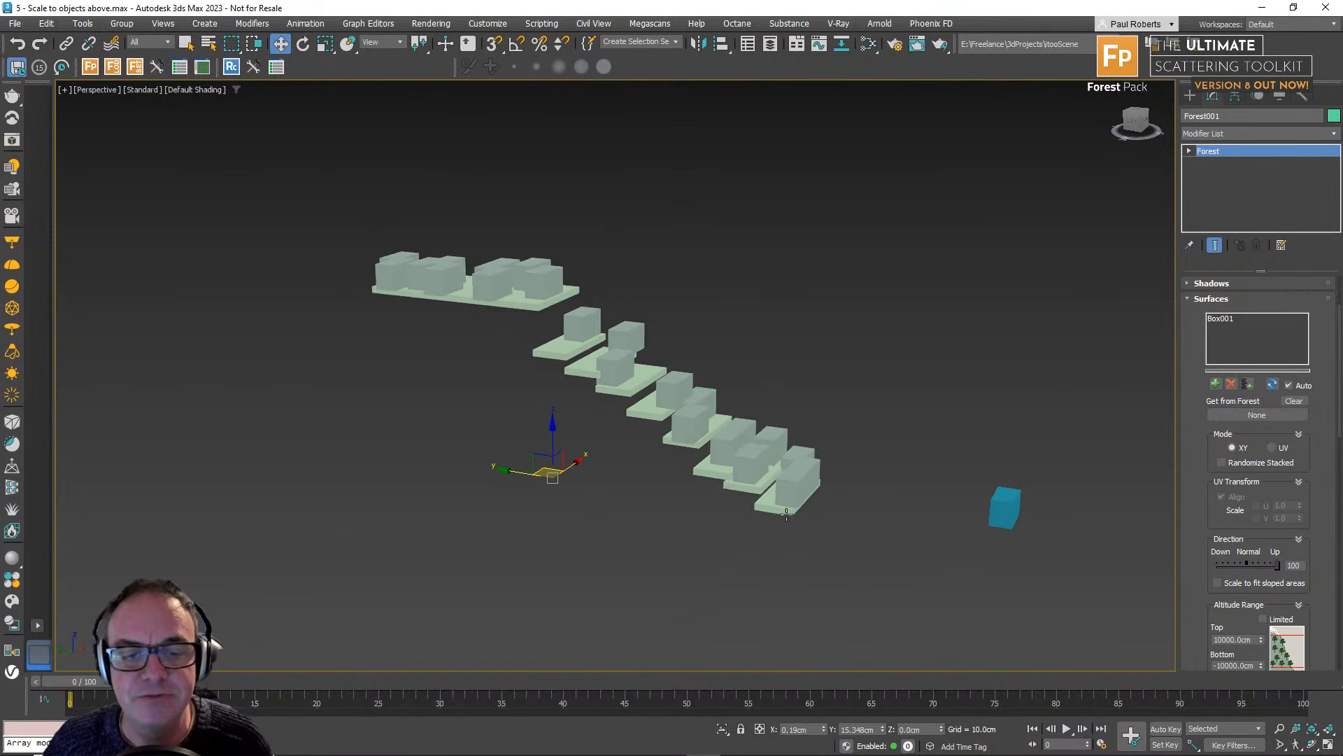
{"action": "middle_click_drag", "start_coordinate": [787, 514], "coordinate": [778, 521], "text": "alt"}
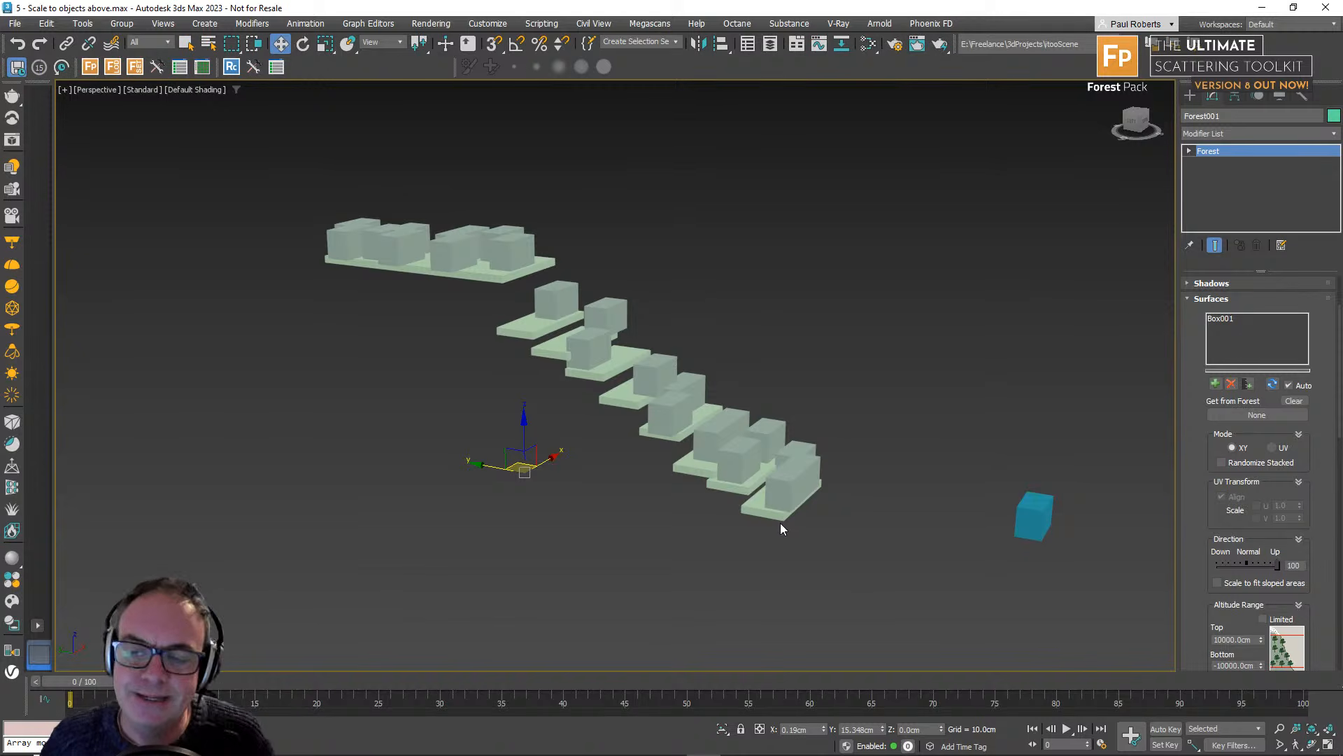
Try Forest001's Collisions option with its height set to 100%, and turn the option off again.
{"action": "left_click", "coordinate": [1199, 302]}
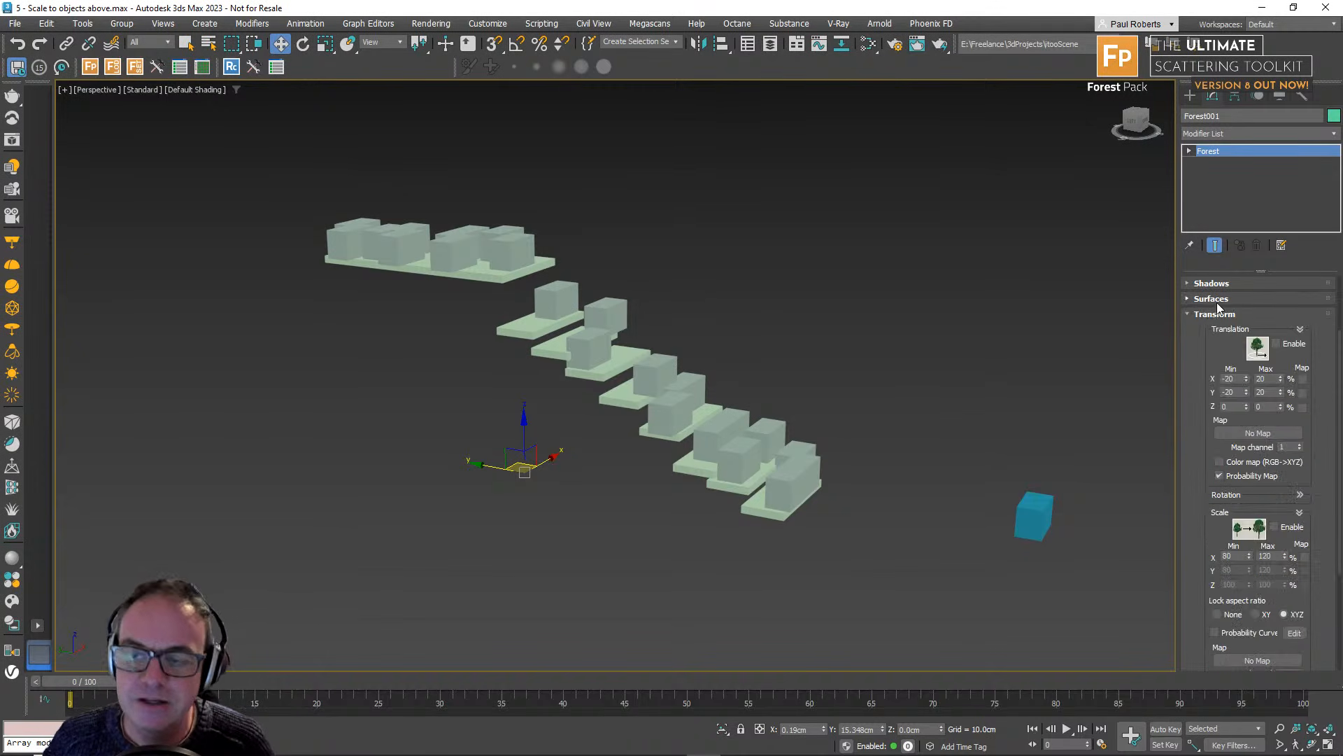
{"action": "left_click", "coordinate": [1206, 315]}
{"action": "left_click", "coordinate": [1214, 334]}
{"action": "left_click_drag", "start_coordinate": [1203, 519], "coordinate": [1207, 332]}
{"action": "scroll", "coordinate": [1214, 460], "scroll_direction": "down", "scroll_amount": 3}
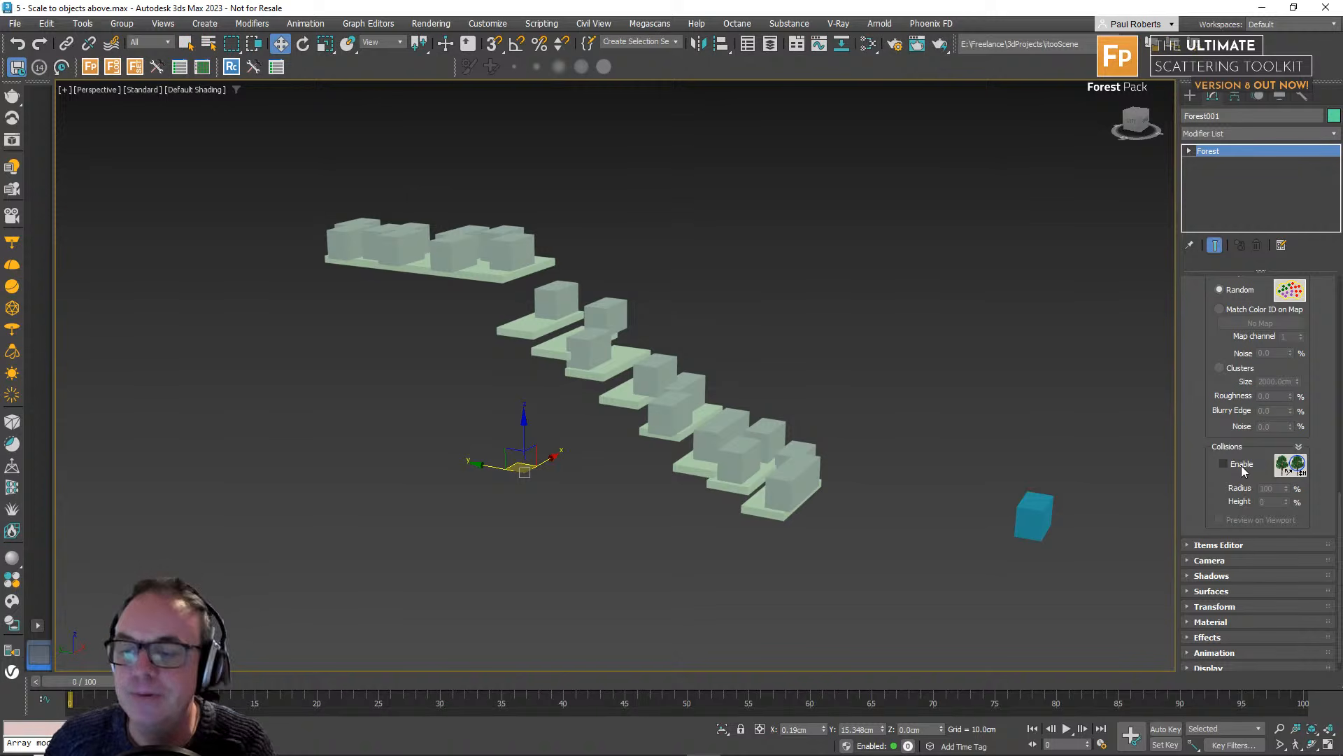
{"action": "left_click", "coordinate": [1242, 466]}
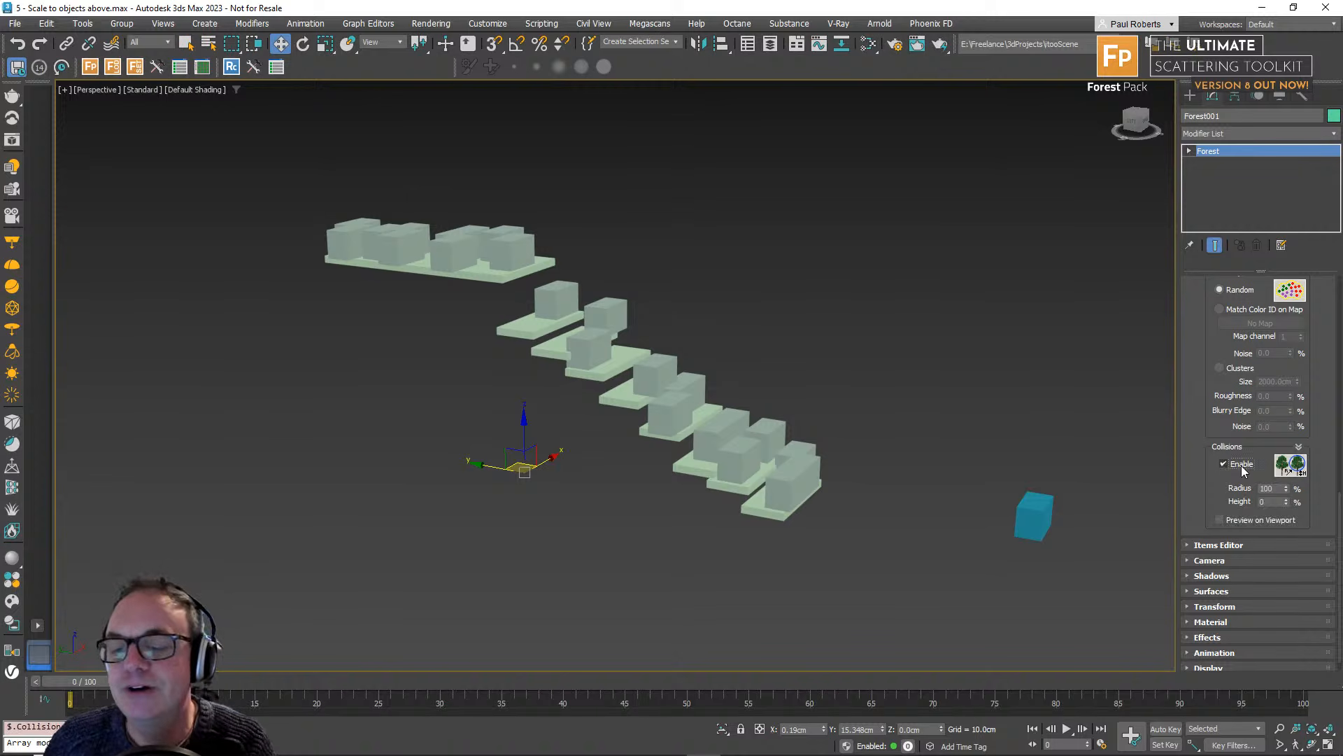
{"action": "left_click", "coordinate": [1267, 502]}
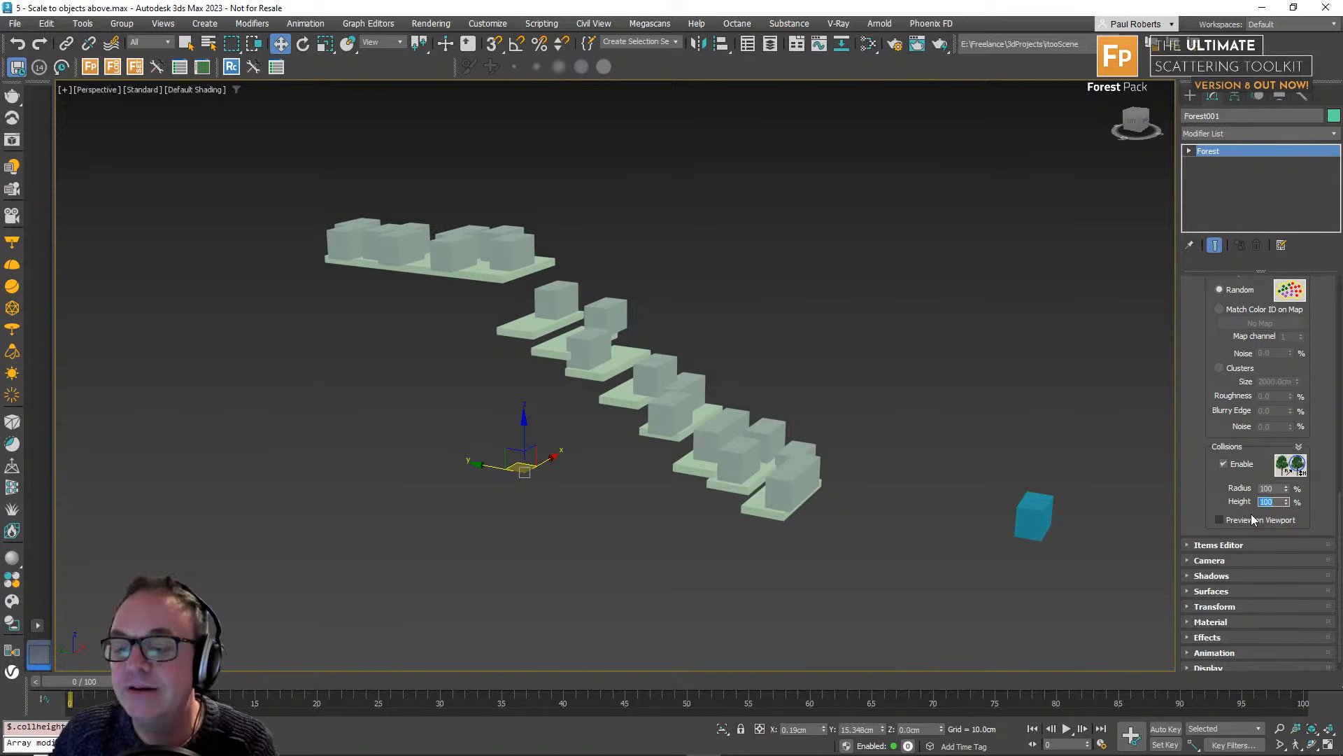
{"action": "left_click", "coordinate": [1250, 467]}
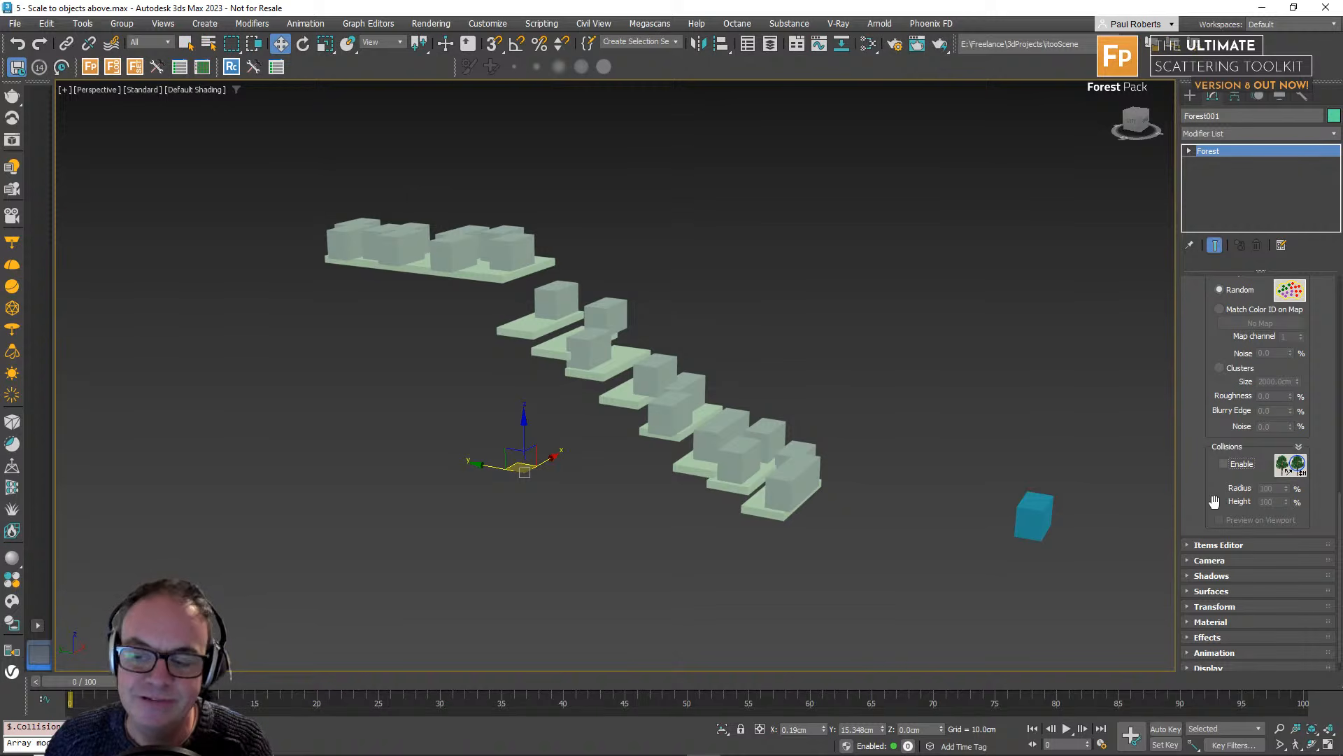
Add a second effect to Forest001 below Scale to Ground and open it in the Effects Editor.
{"action": "left_click_drag", "start_coordinate": [1214, 501], "coordinate": [1191, 326]}
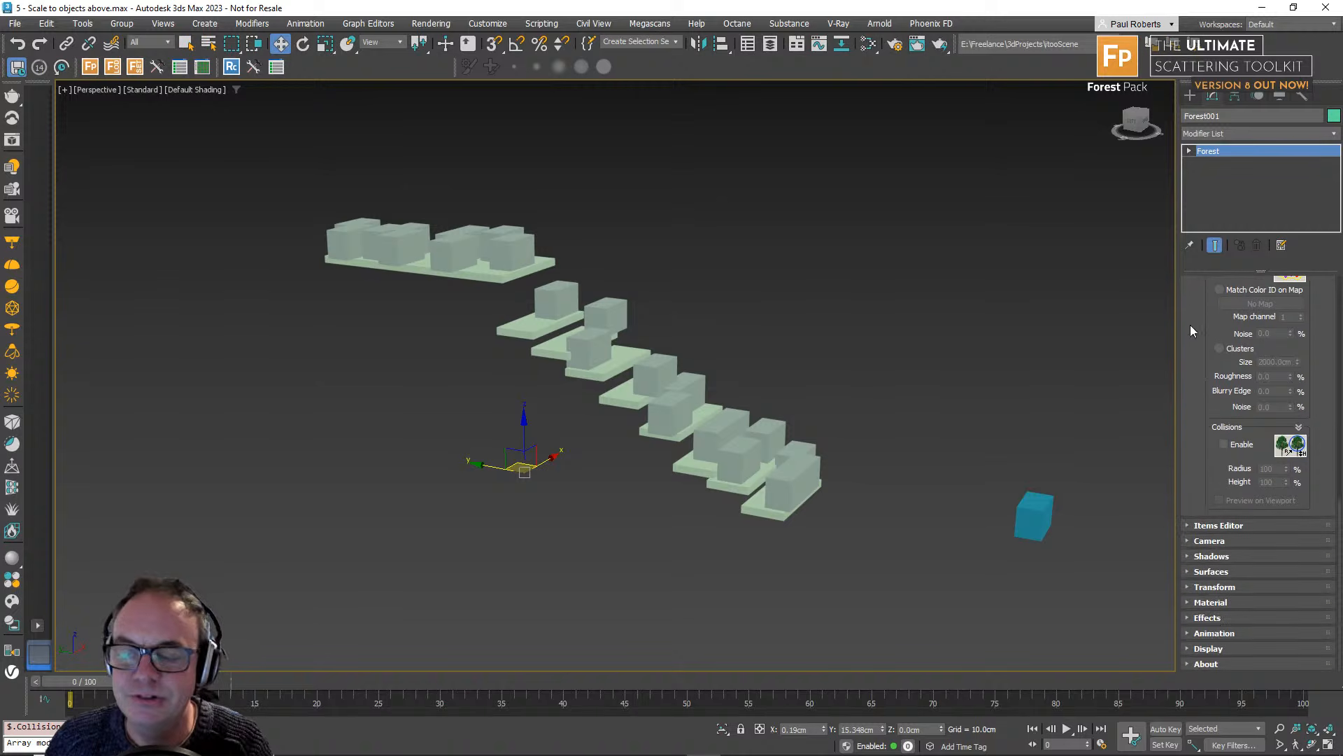
{"action": "left_click", "coordinate": [1222, 616]}
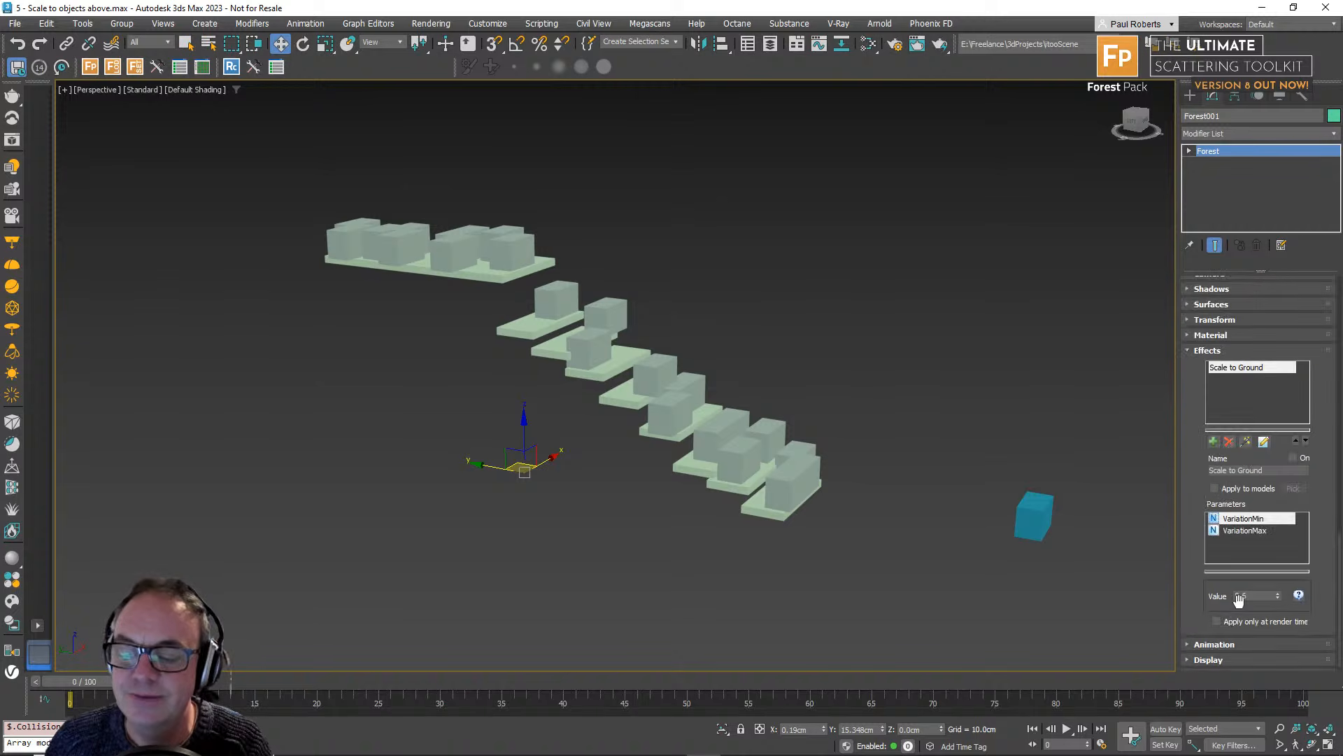
{"action": "left_click", "coordinate": [1213, 443]}
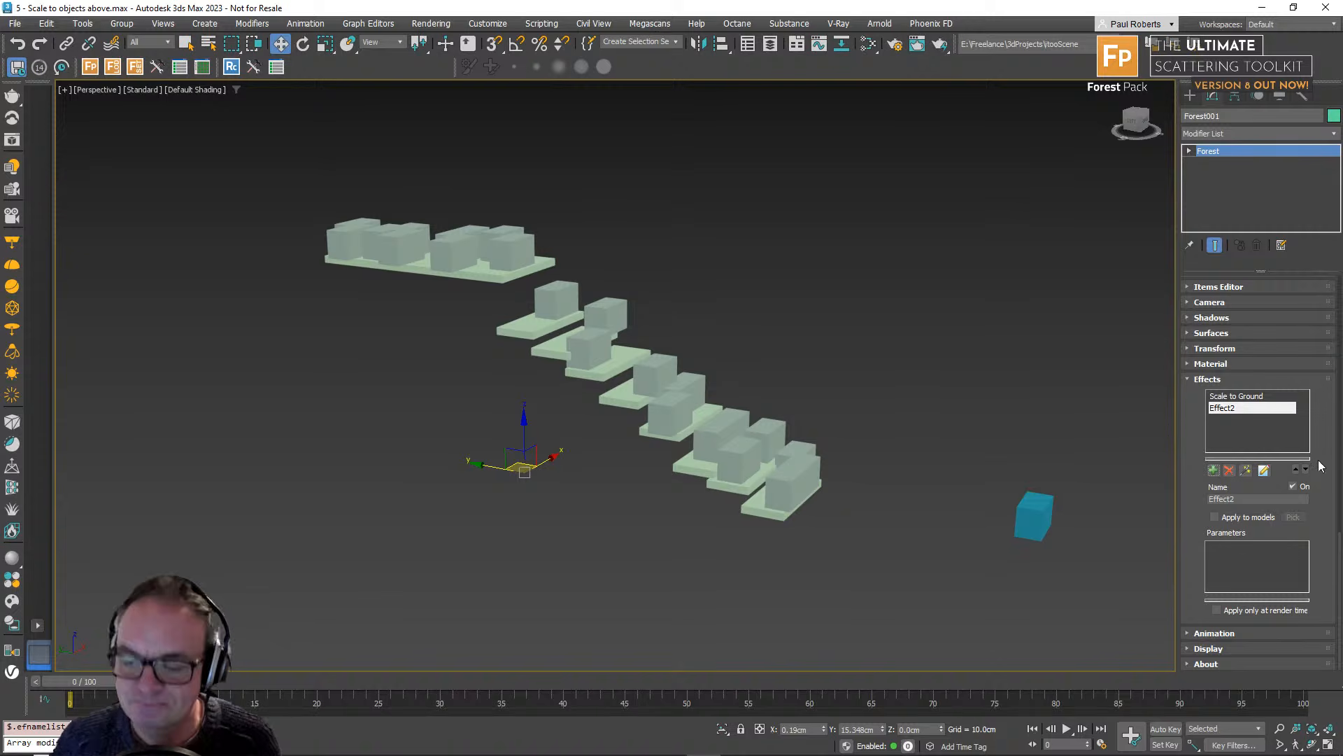
{"action": "left_click", "coordinate": [1263, 471]}
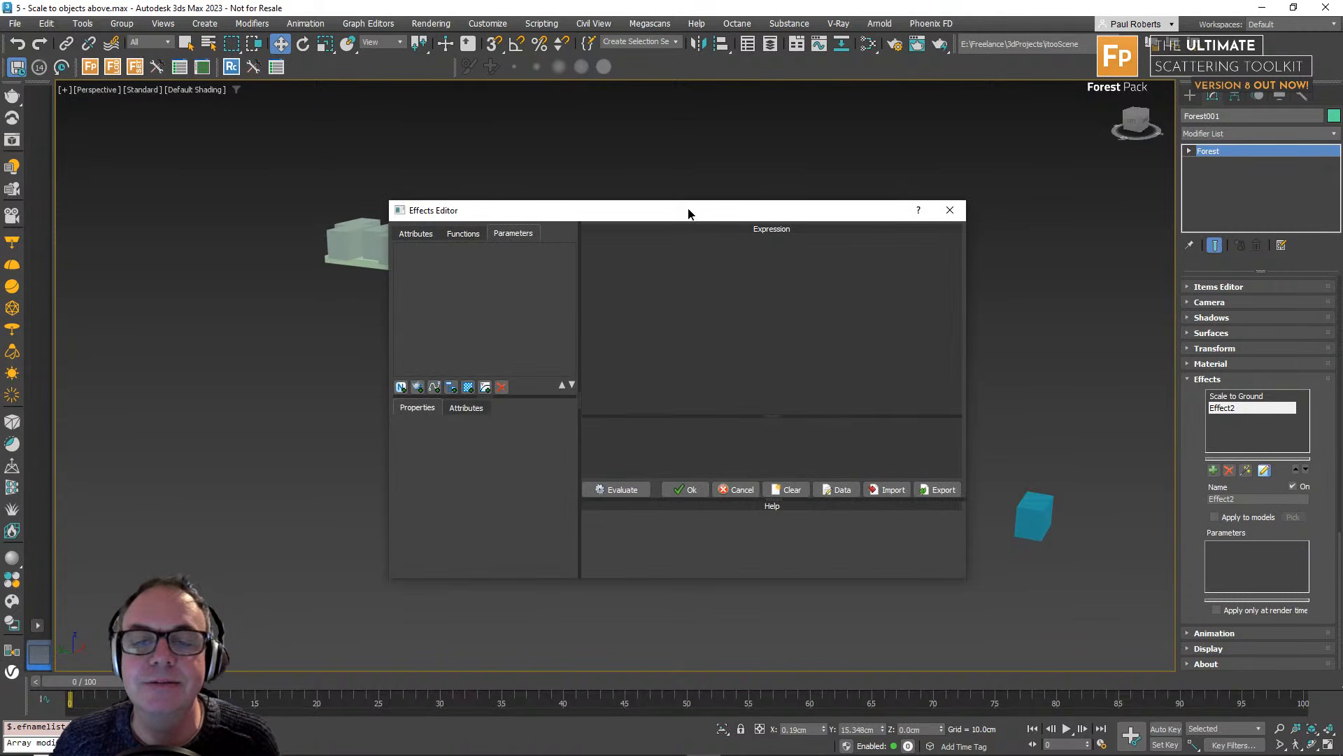
{"action": "left_click_drag", "start_coordinate": [695, 216], "coordinate": [927, 67]}
Show the fpItem attributes available for the new effect's expression, keeping the platforms in view.
{"action": "middle_click_drag", "start_coordinate": [680, 565], "coordinate": [591, 633]}
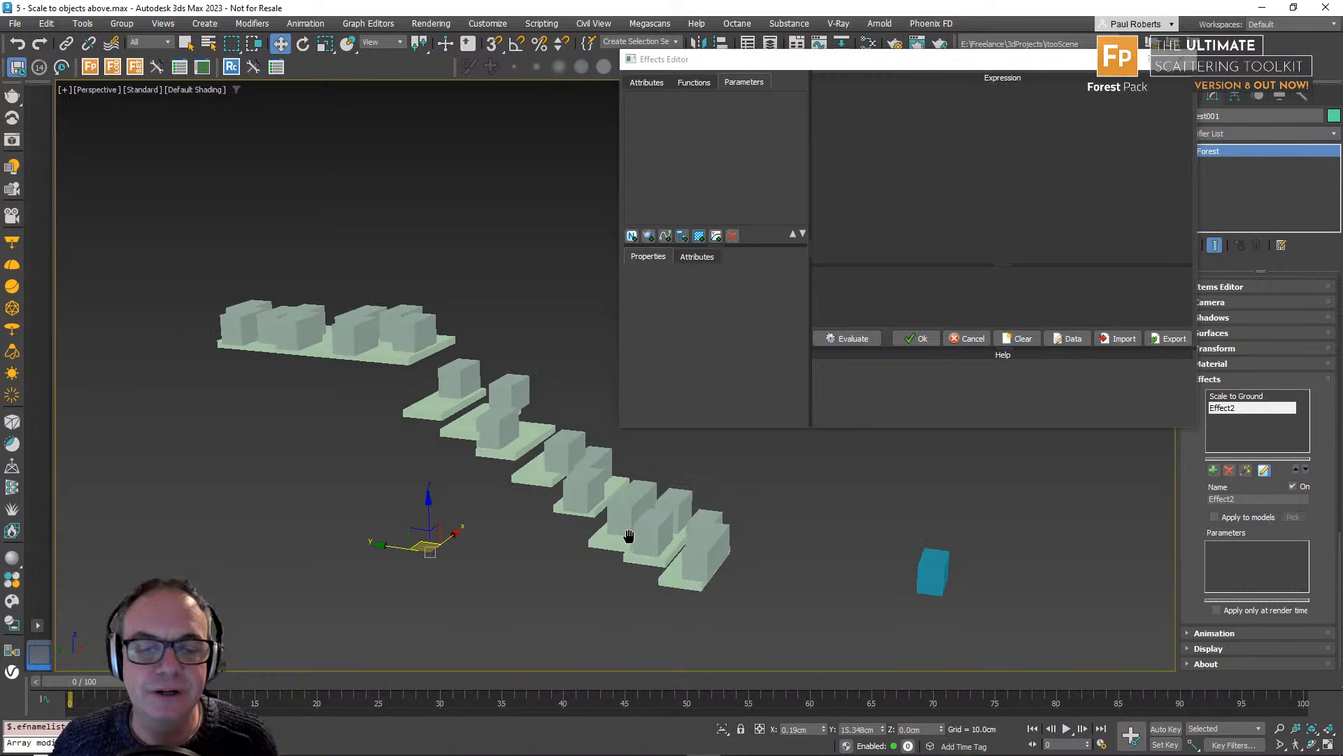
{"action": "left_click", "coordinate": [665, 87]}
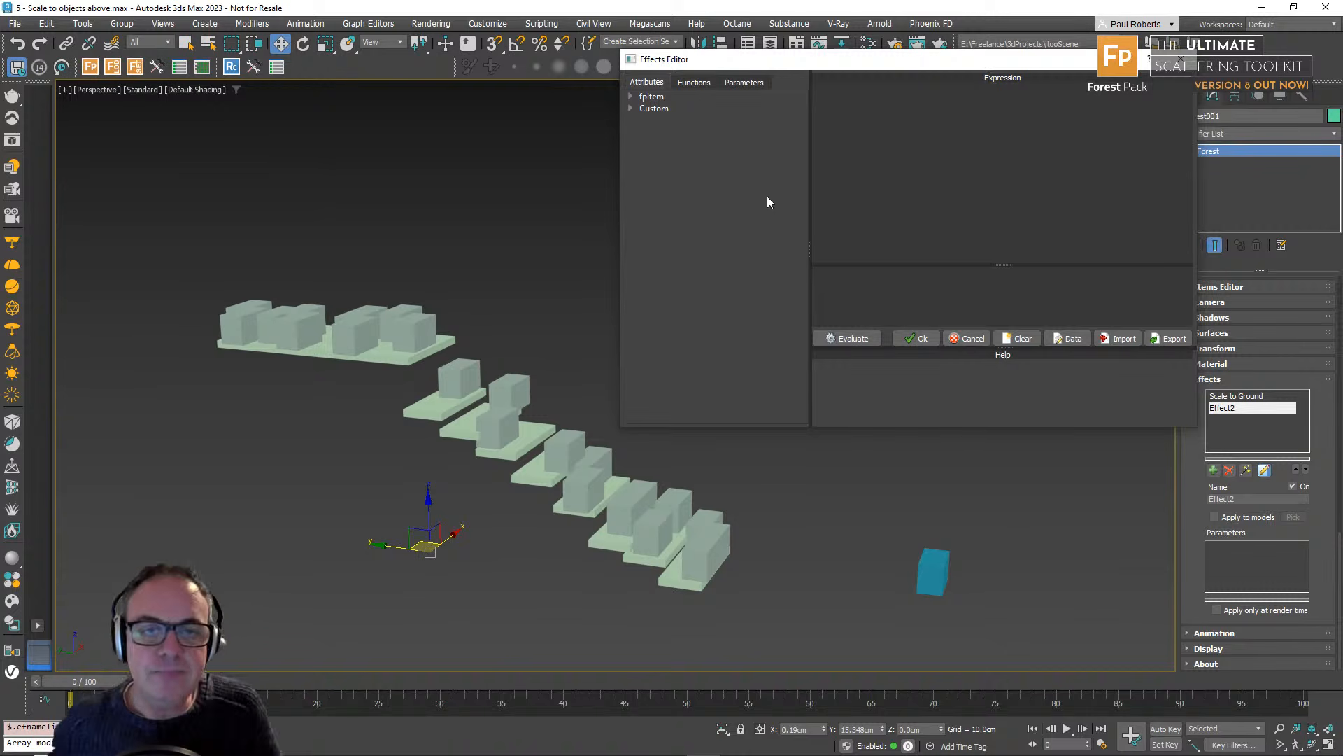
{"action": "left_click", "coordinate": [631, 97]}
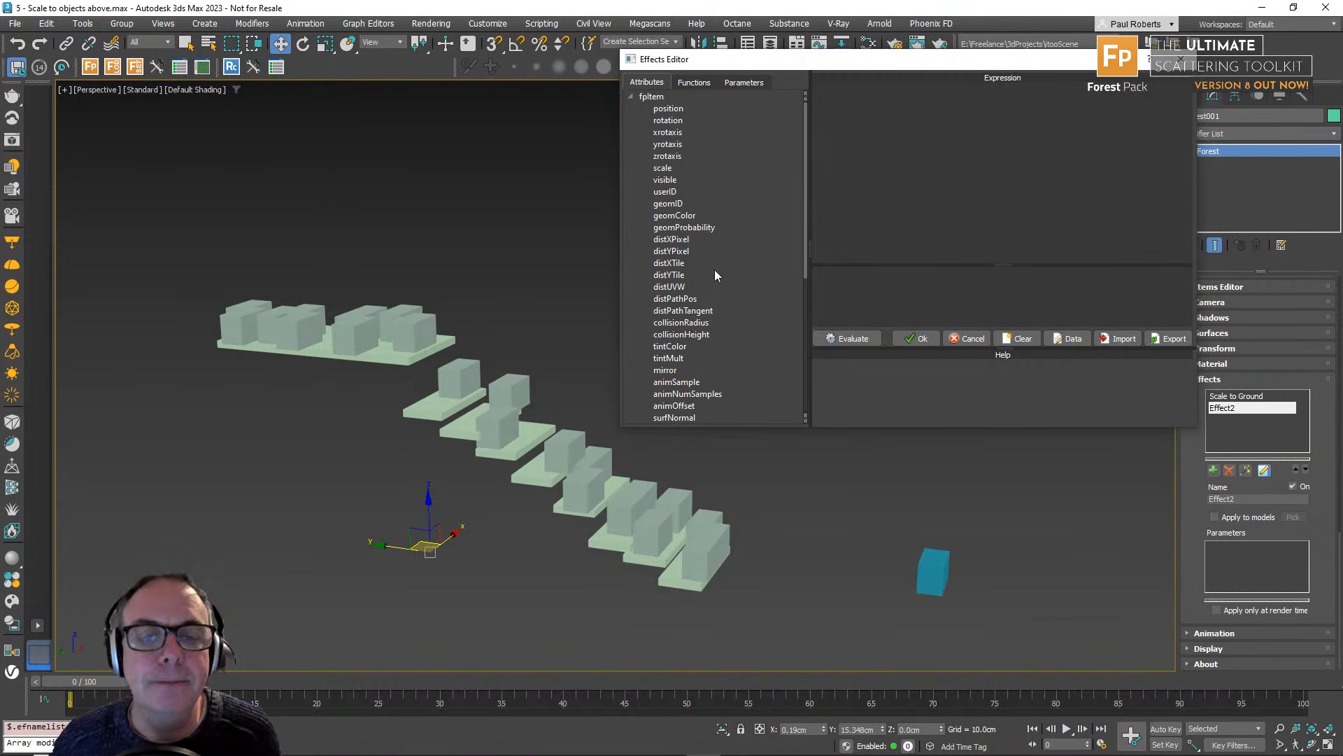
Set the items' height in the effect expression with fpItem.position.z = 0; and evaluate it.
{"action": "left_click", "coordinate": [690, 83]}
{"action": "left_click", "coordinate": [642, 82]}
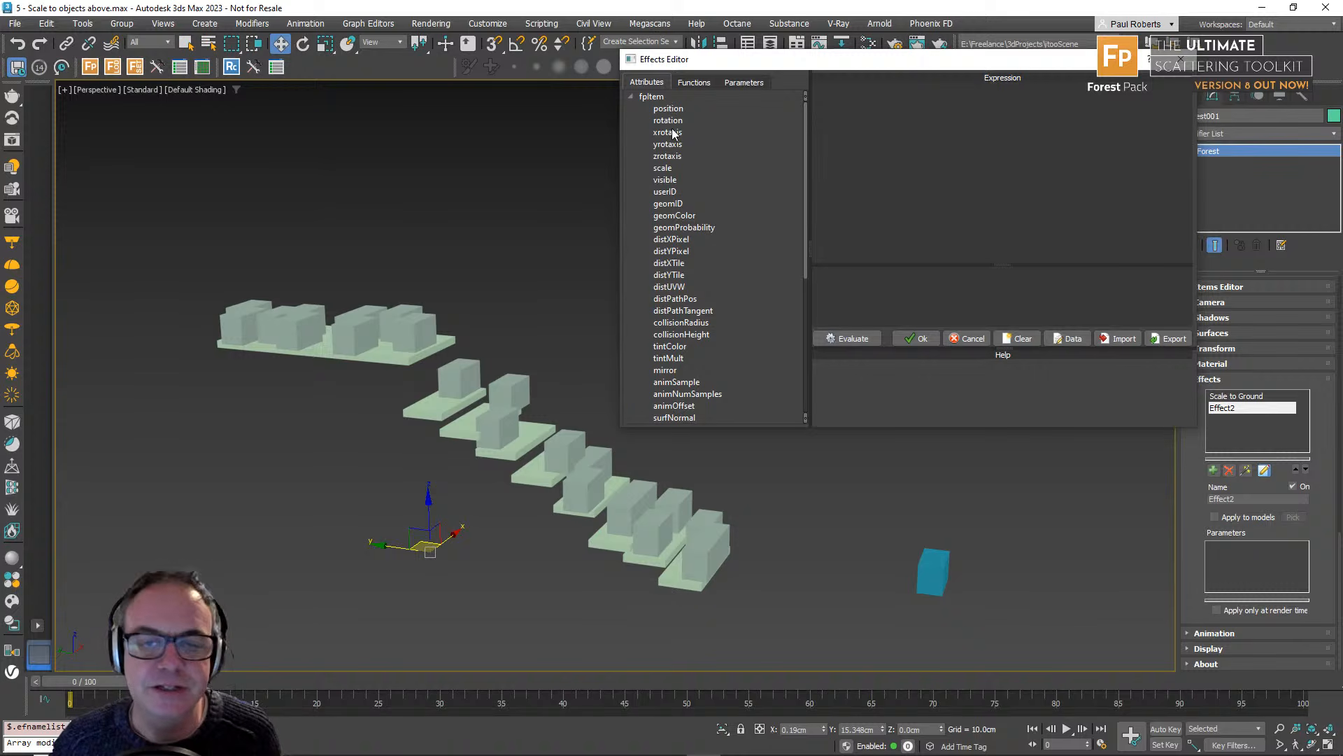
{"action": "mouse_move", "coordinate": [673, 133]}
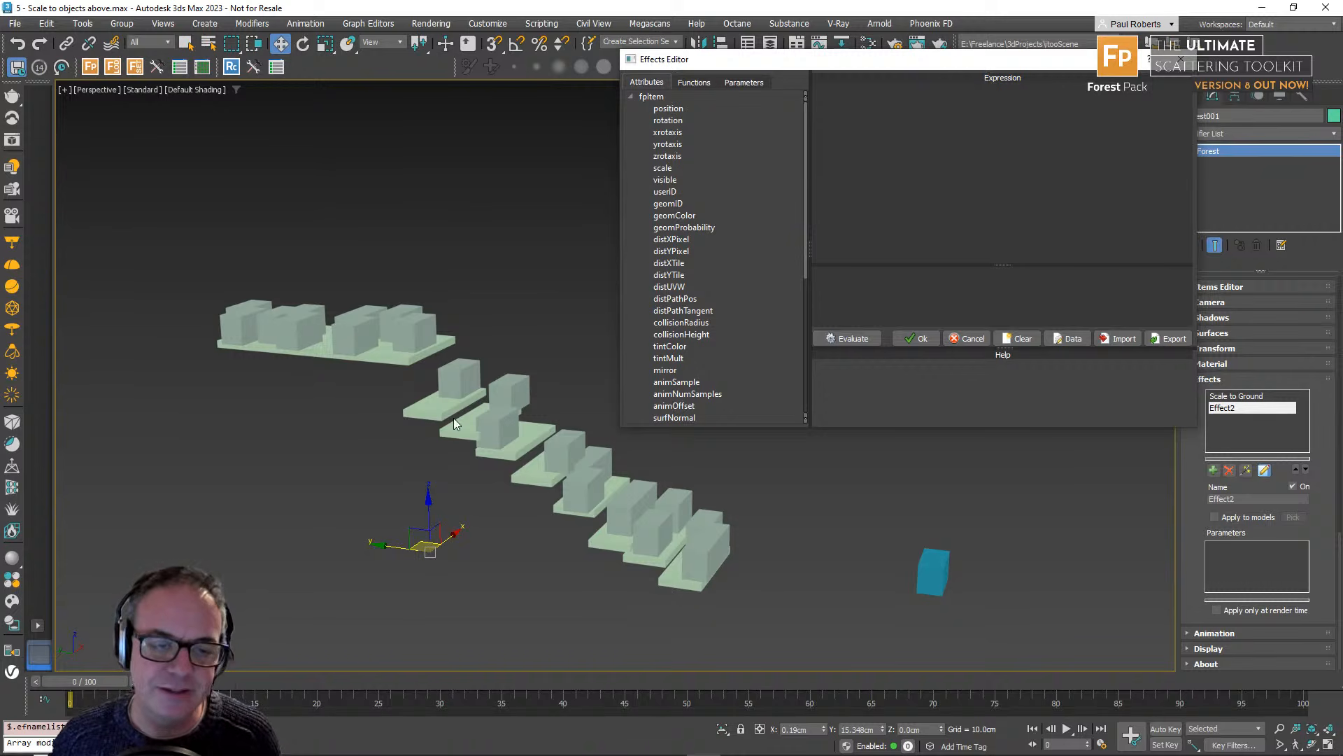
{"action": "scroll", "coordinate": [455, 413], "scroll_direction": "up", "scroll_amount": 2}
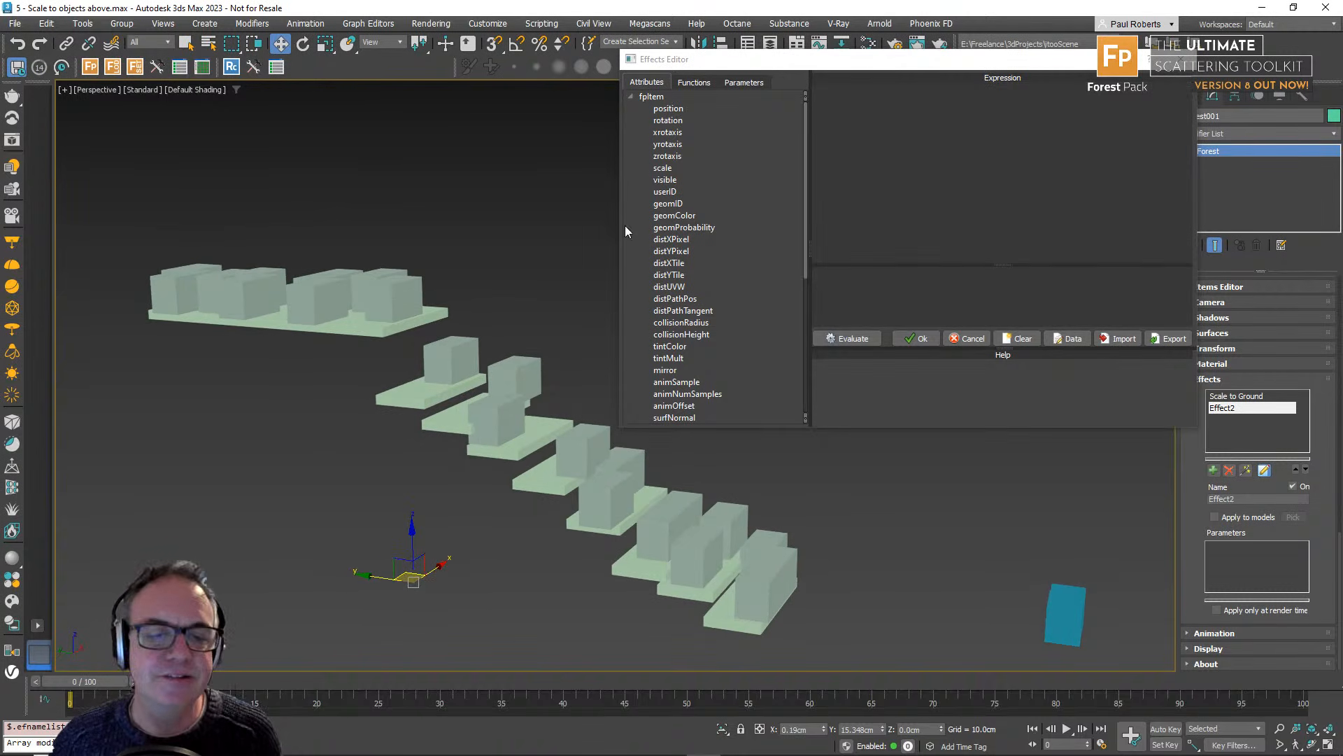
{"action": "left_click", "coordinate": [896, 180]}
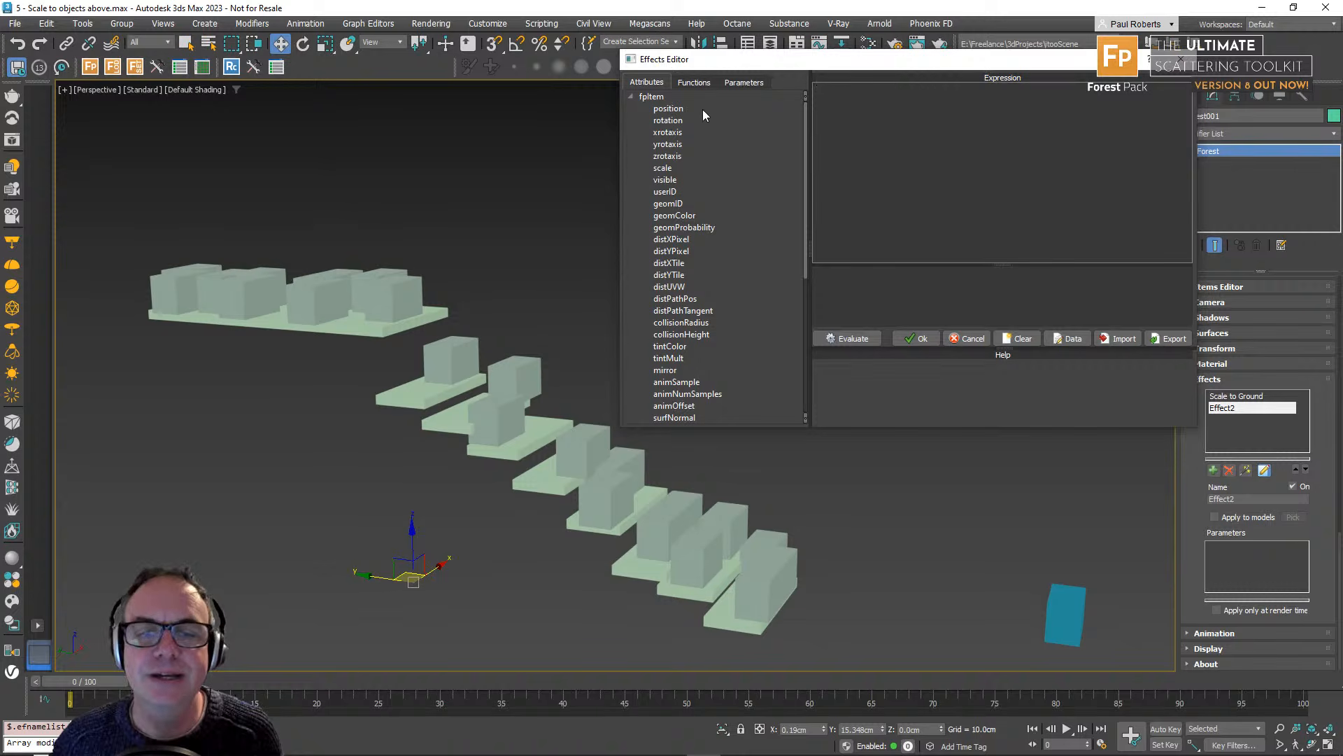
{"action": "left_click_drag", "start_coordinate": [703, 109], "coordinate": [895, 105]}
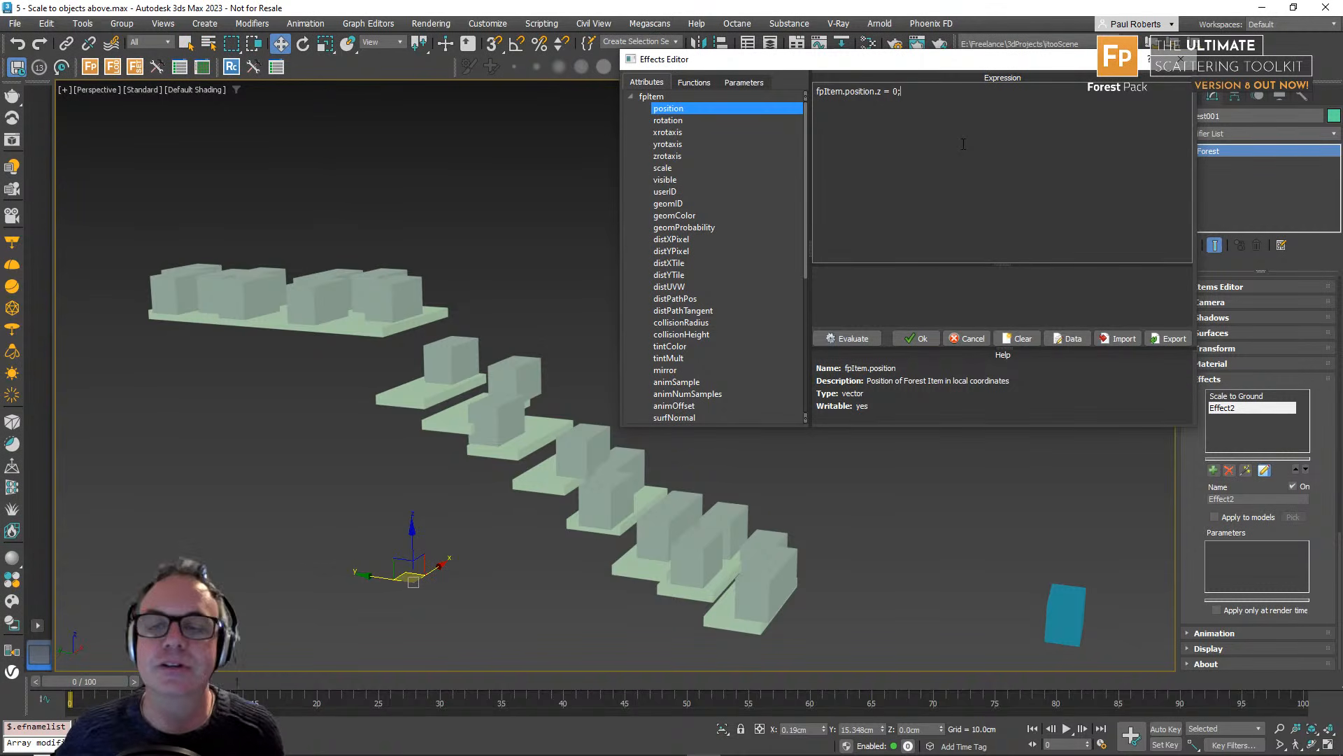
{"action": "left_click", "coordinate": [863, 339]}
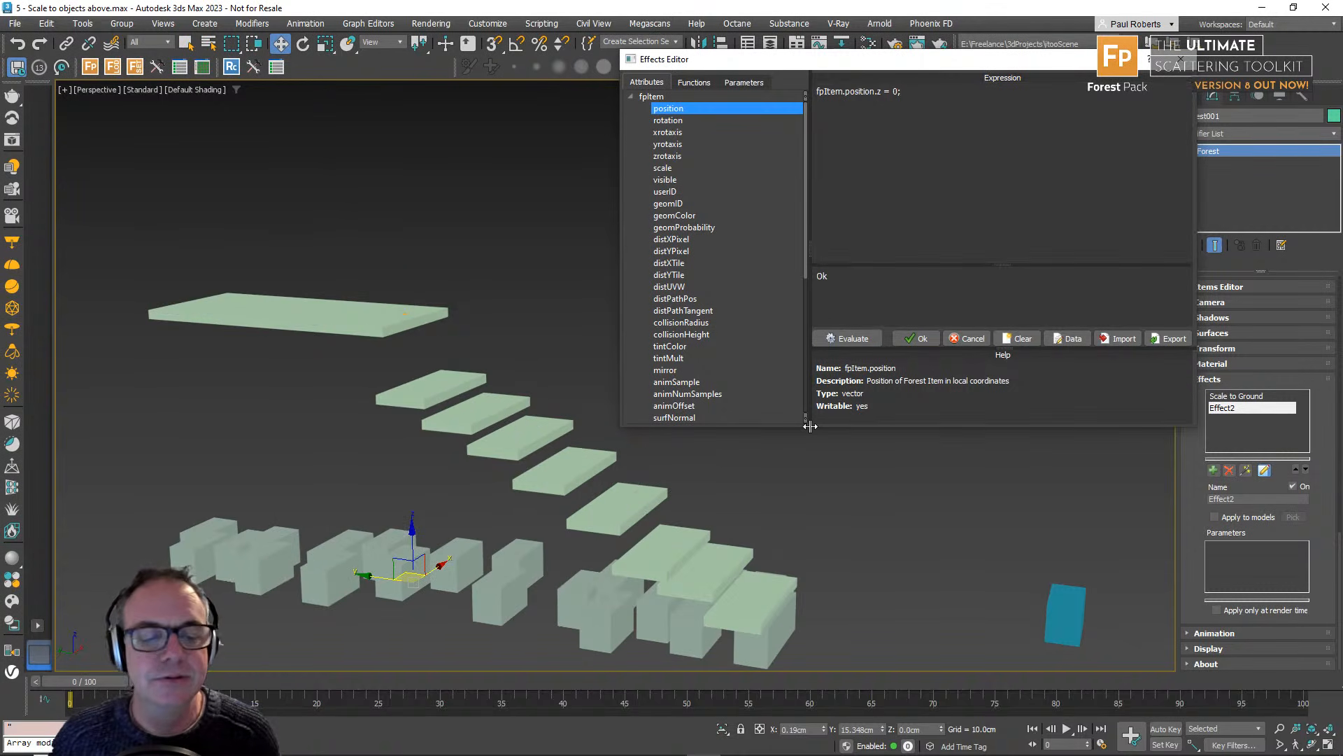
{"action": "mouse_move", "coordinate": [473, 510]}
{"action": "middle_mouse_down"}
{"action": "mouse_move", "coordinate": [454, 514]}
{"action": "mouse_move", "coordinate": [464, 429]}
{"action": "mouse_move", "coordinate": [465, 485]}
{"action": "mouse_move", "coordinate": [429, 489]}
{"action": "mouse_move", "coordinate": [425, 507]}
{"action": "mouse_move", "coordinate": [474, 486]}
{"action": "middle_mouse_up"}
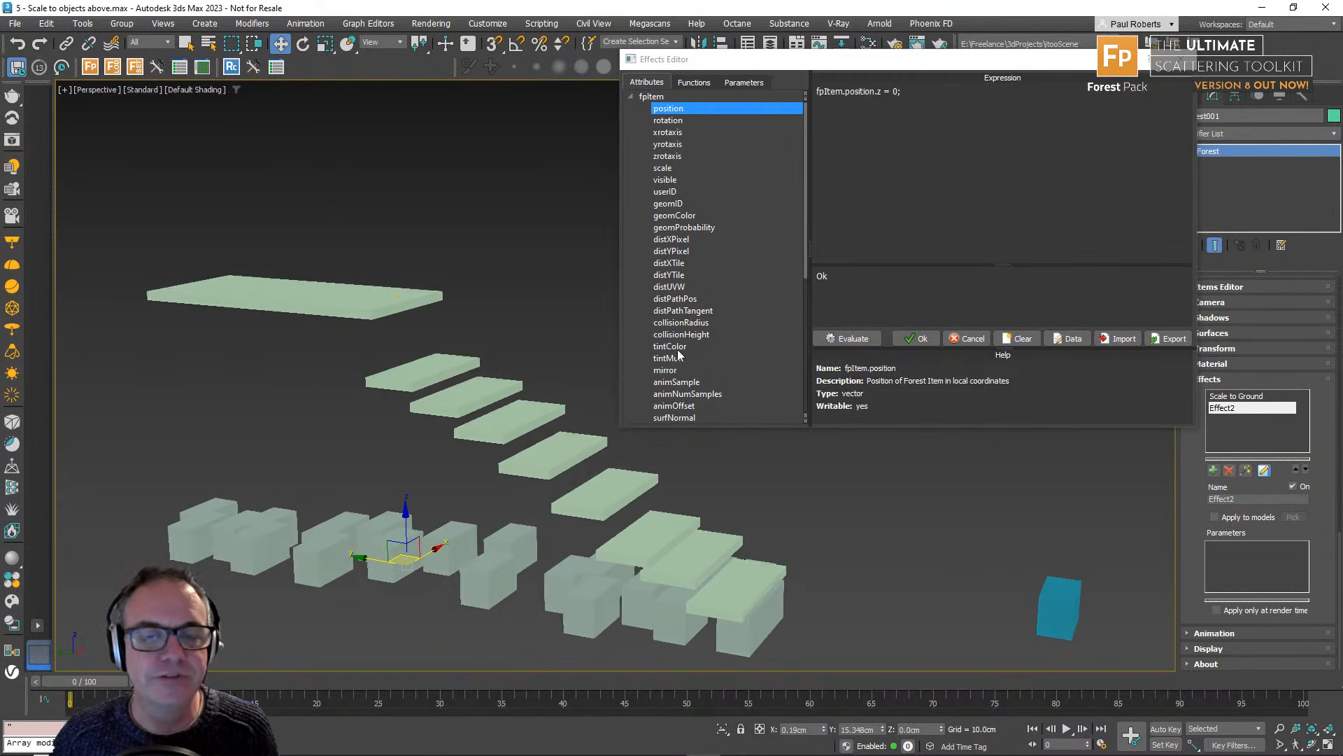
Begin a new scale assignment, fpItem.scale.z =, above the position line with a blank line between them.
{"action": "left_click", "coordinate": [1019, 207]}
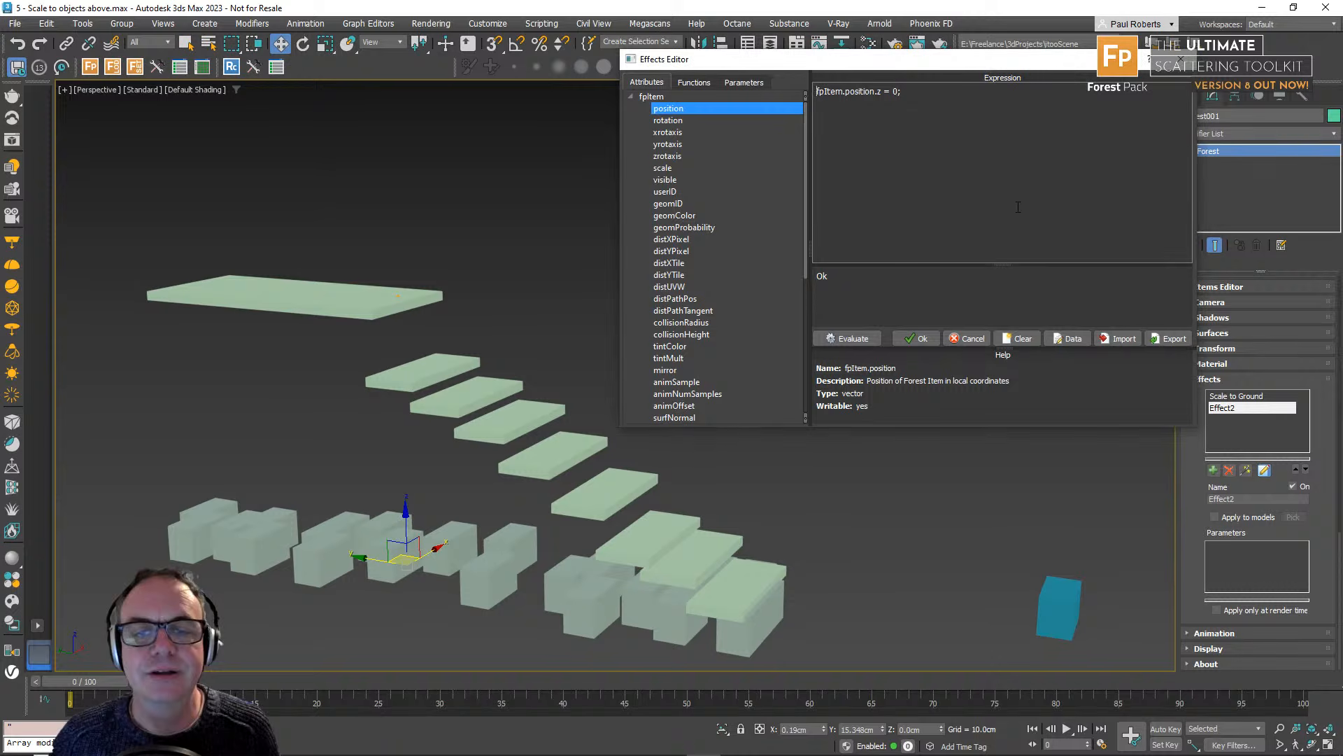
{"action": "key", "text": "Return"}
{"action": "key", "text": "Return"}
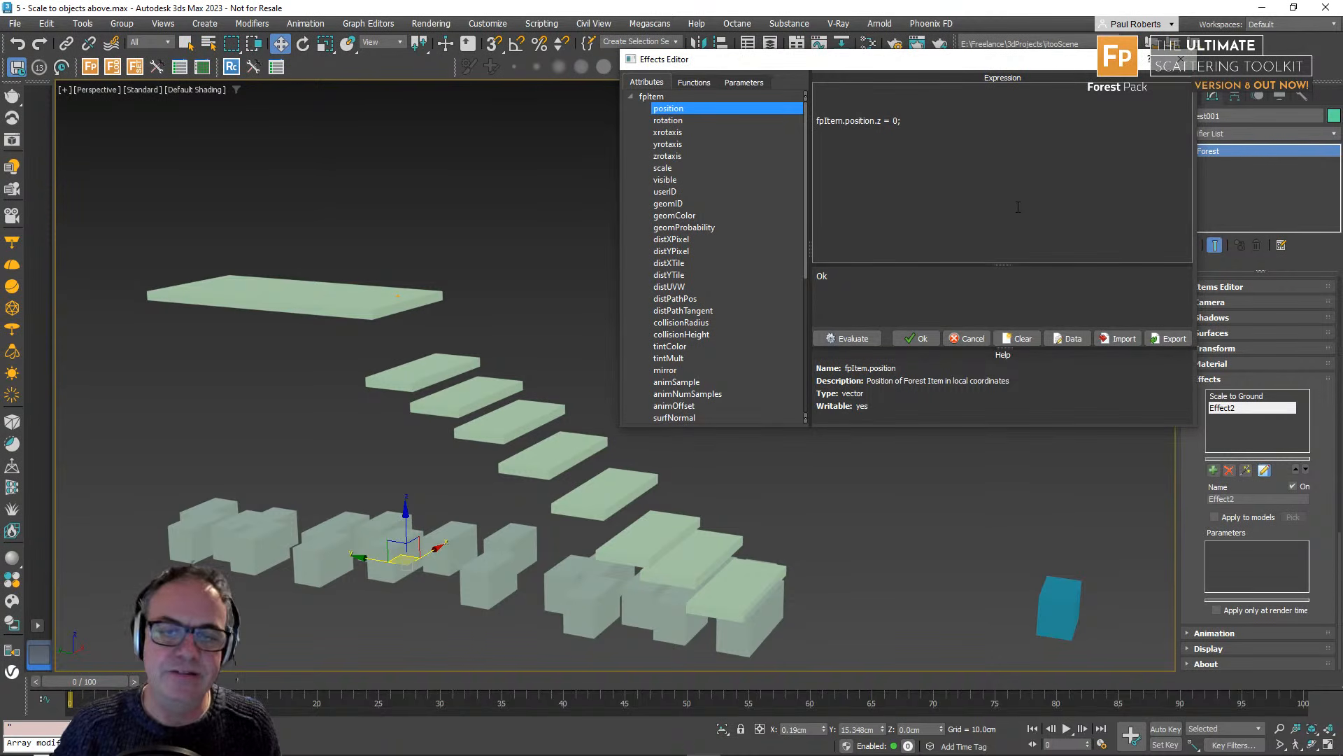
{"action": "middle_click_drag", "start_coordinate": [517, 347], "coordinate": [314, 357], "text": "alt"}
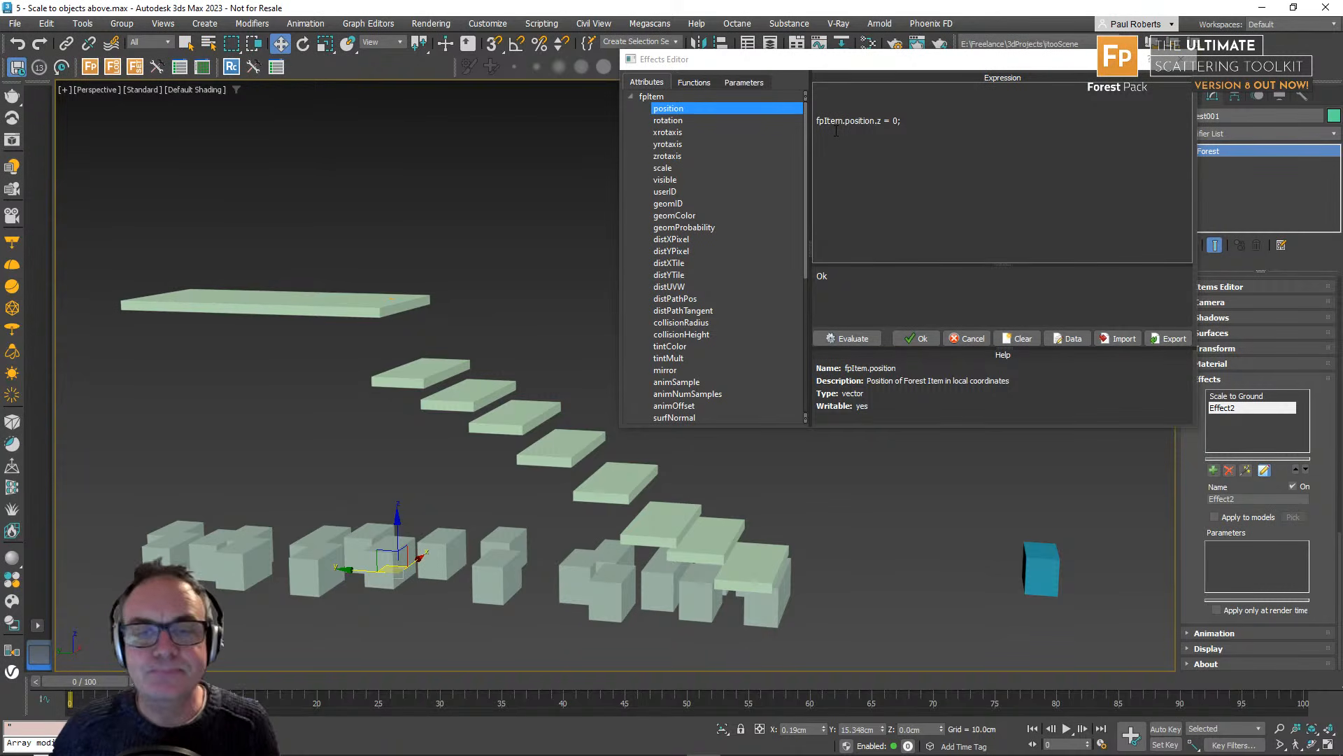
{"action": "left_click", "coordinate": [833, 96]}
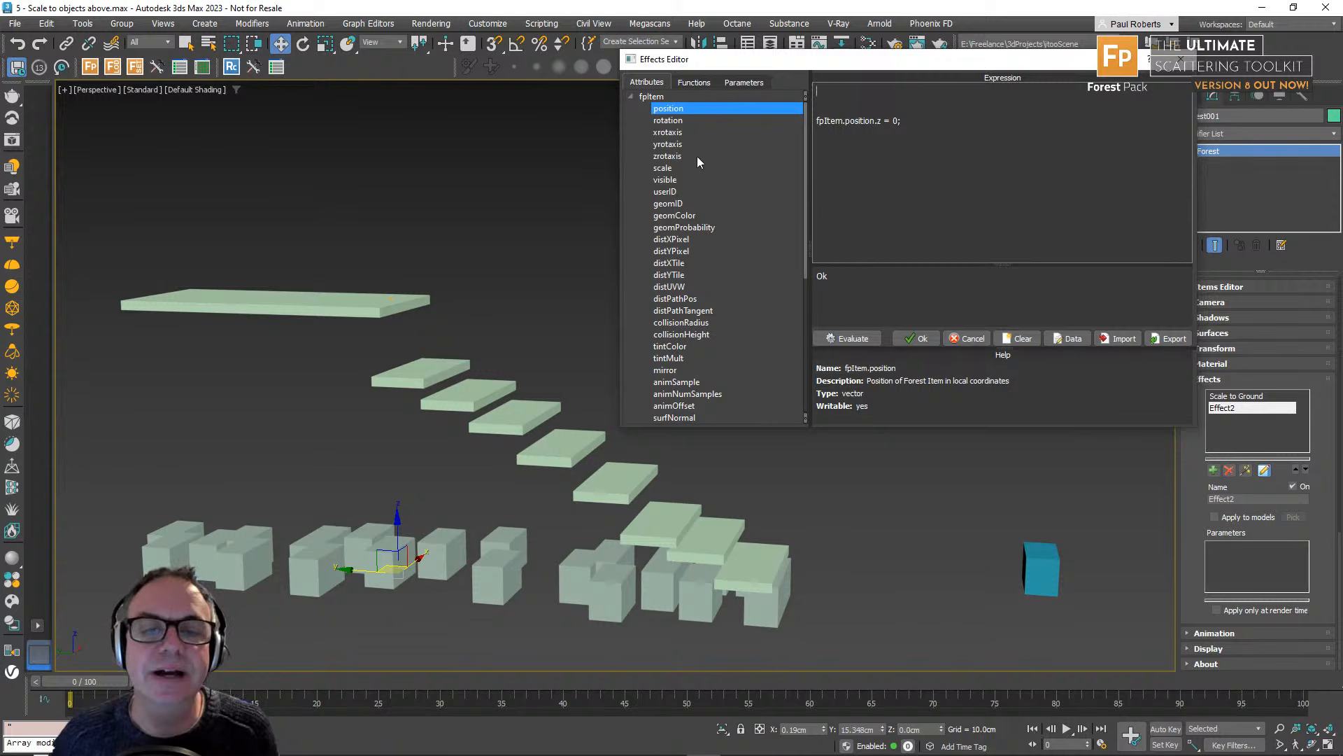
{"action": "left_click", "coordinate": [672, 158]}
{"action": "left_click", "coordinate": [671, 170]}
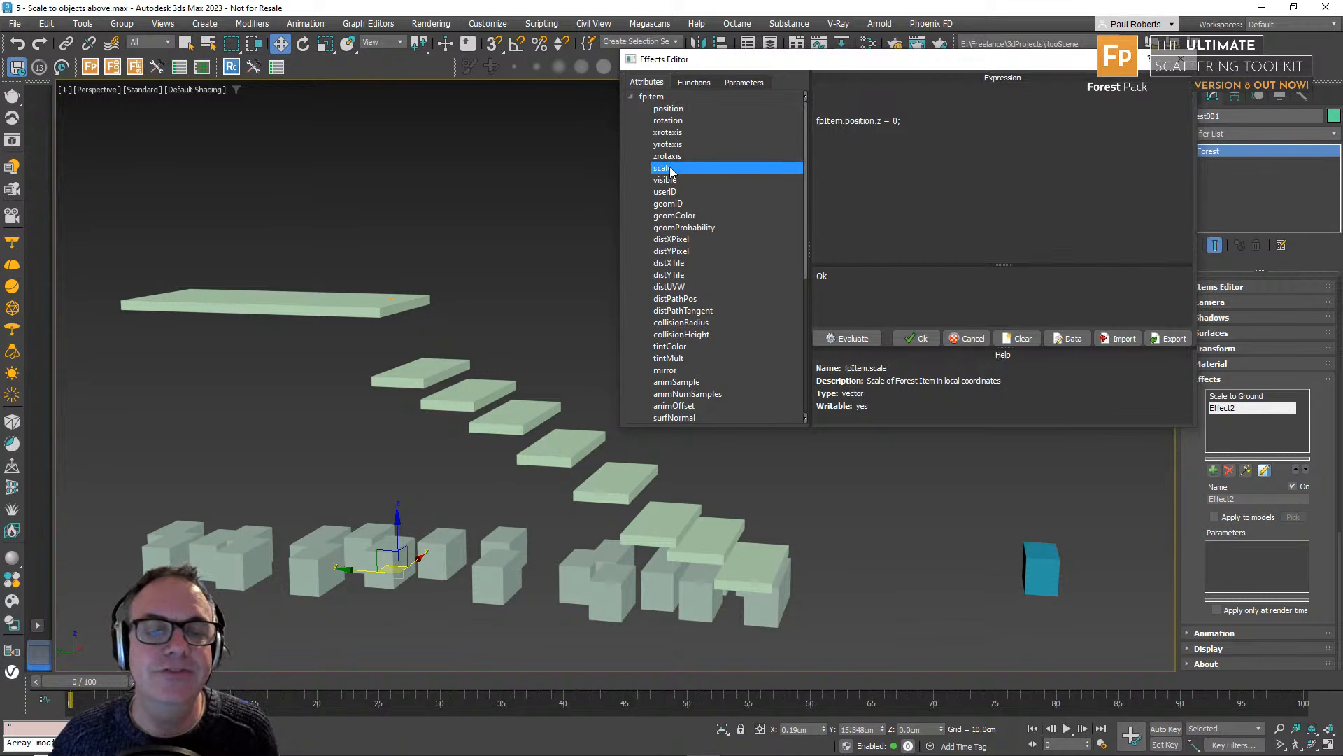
{"action": "double_click", "coordinate": [682, 169]}
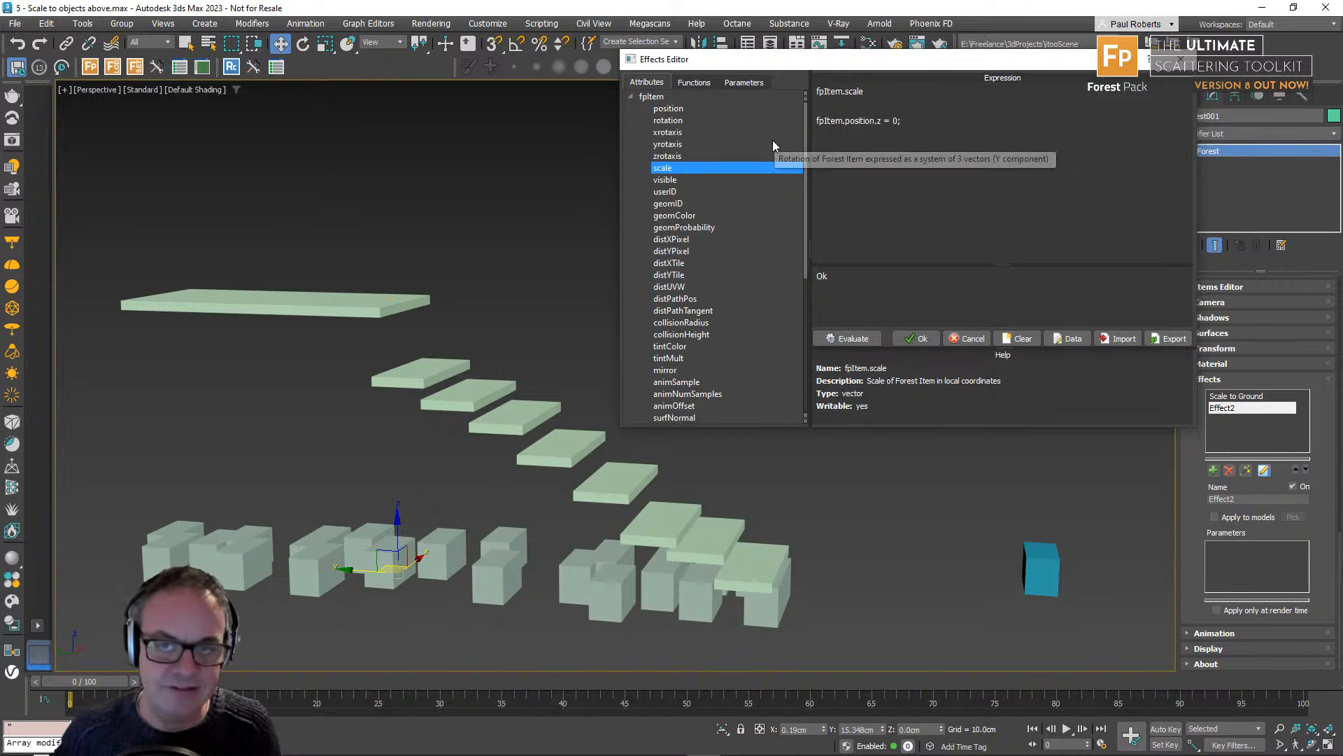
{"action": "left_click", "coordinate": [874, 97]}
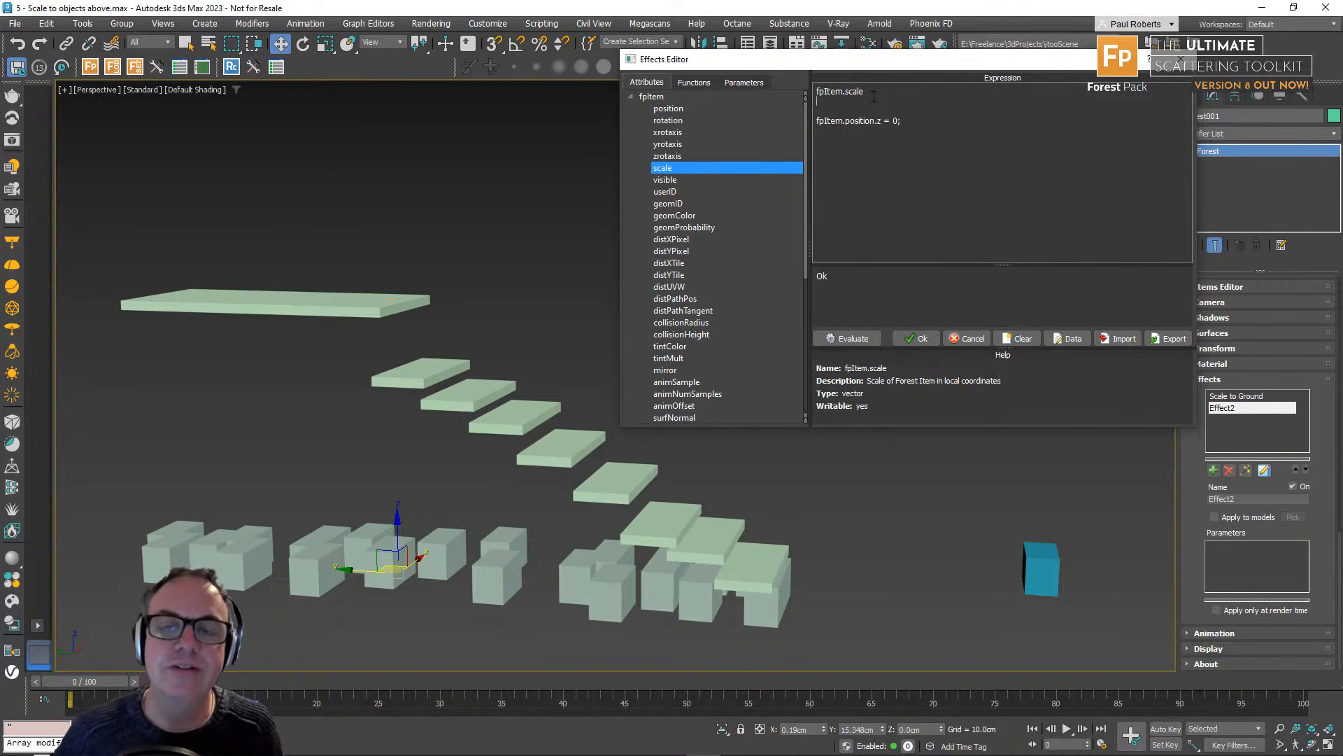
{"action": "type", "text": ".z"}
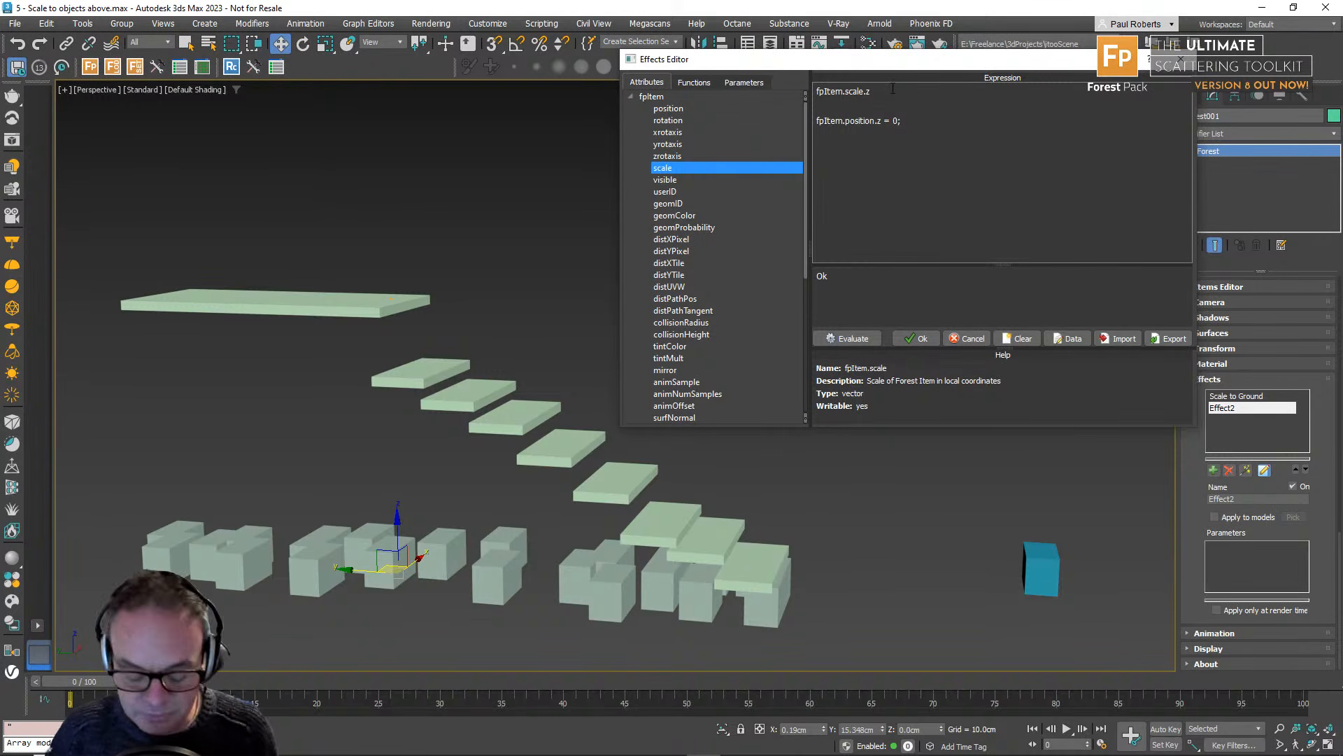
{"action": "type", "text": " ="}
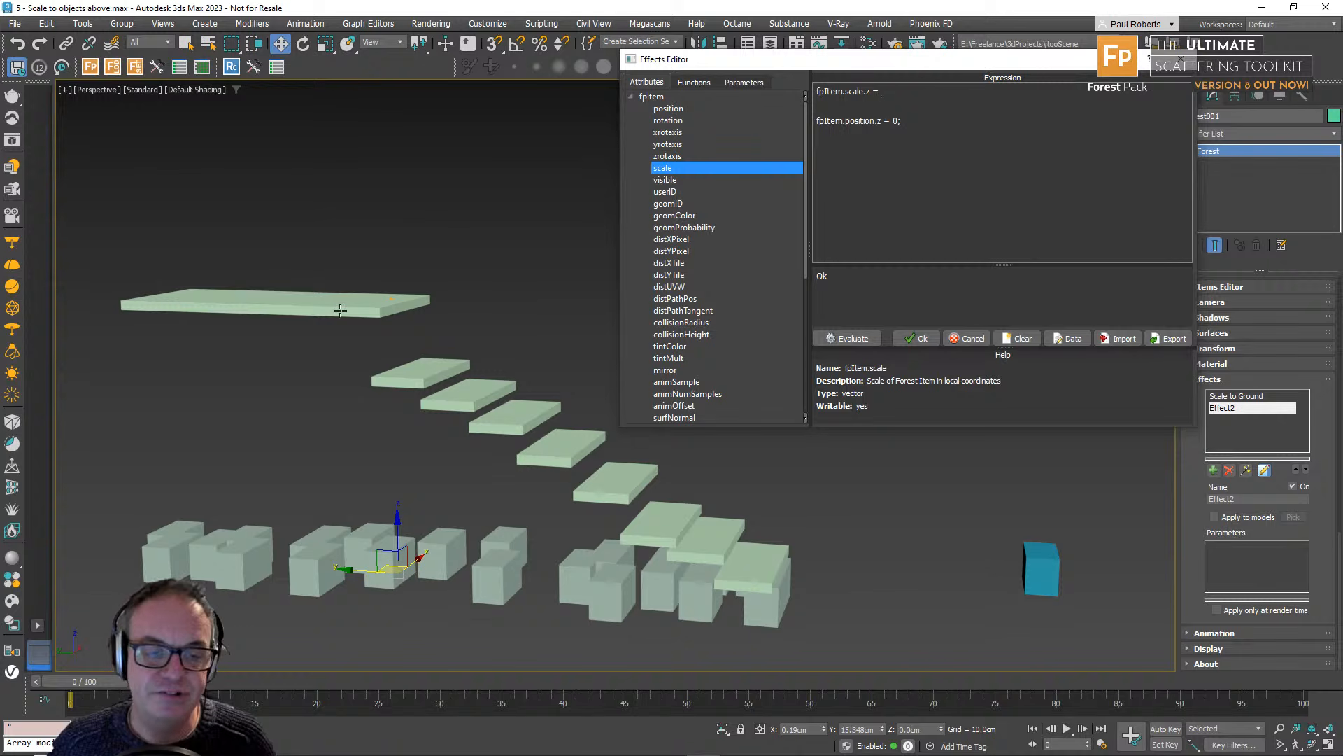
Complete the scale assignment with fpItem.position.z/fpItem.collisionHeight; and evaluate the expression.
{"action": "left_click_drag", "start_coordinate": [920, 117], "coordinate": [821, 125]}
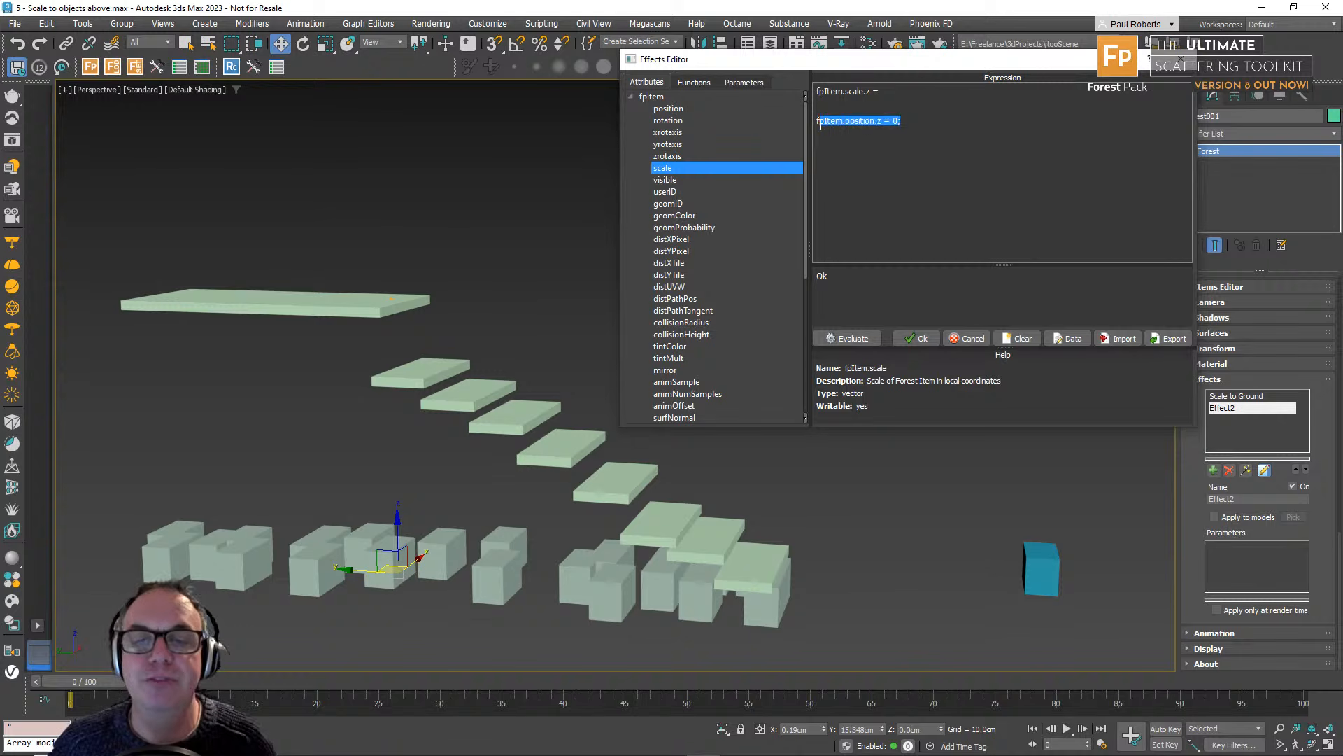
{"action": "left_click", "coordinate": [886, 94]}
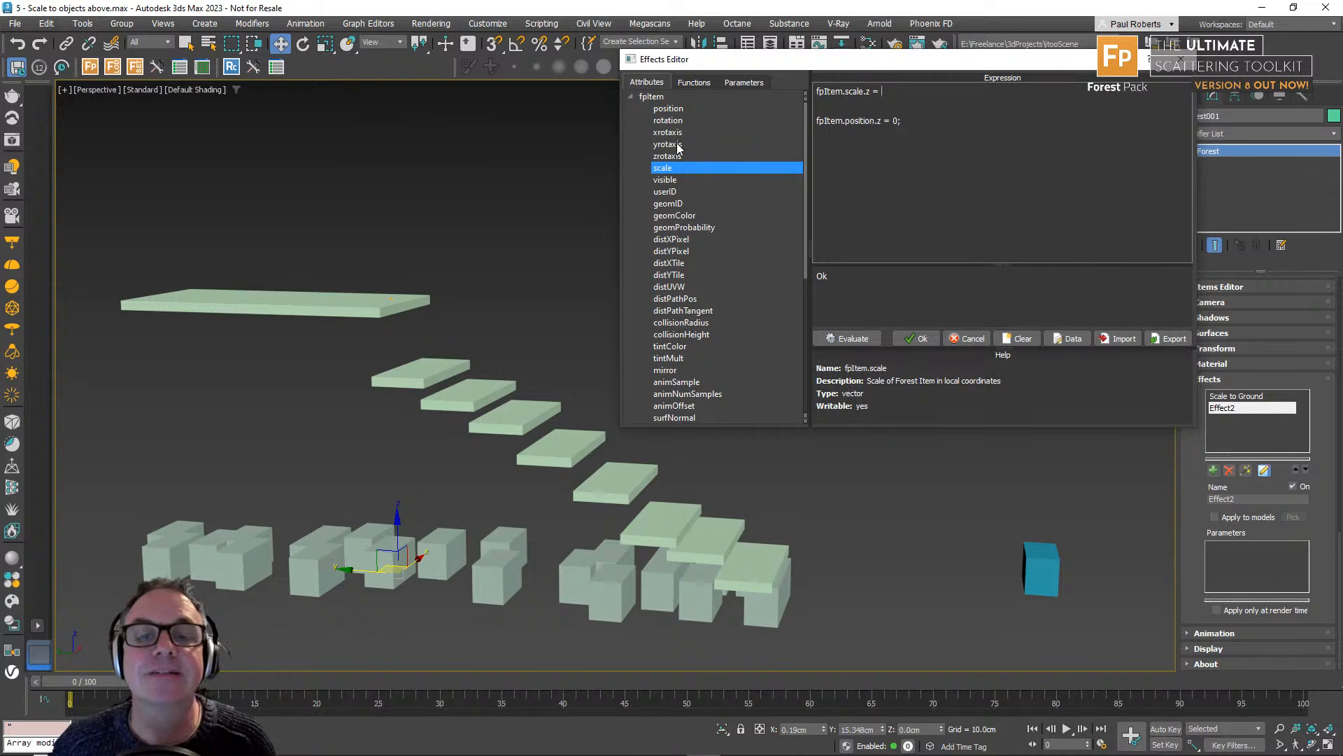
{"action": "double_click", "coordinate": [668, 108]}
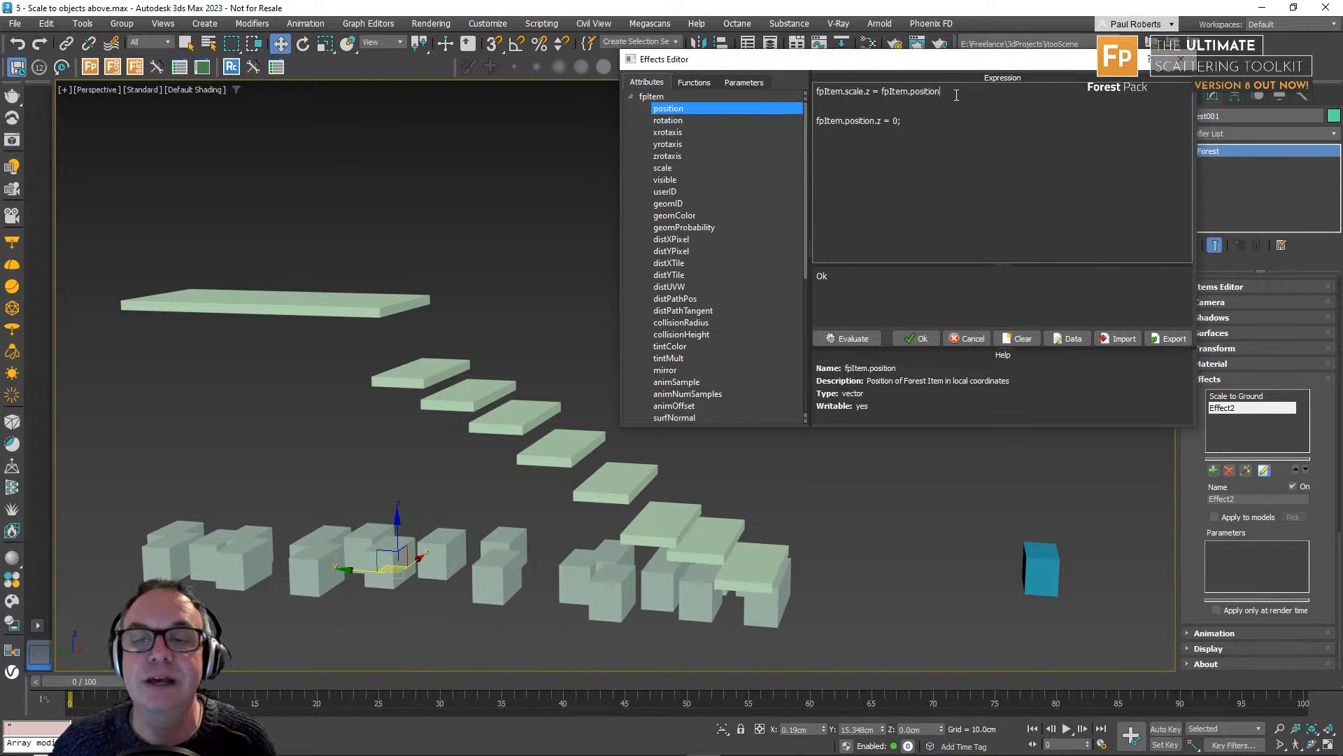
{"action": "type", "text": ".z/"}
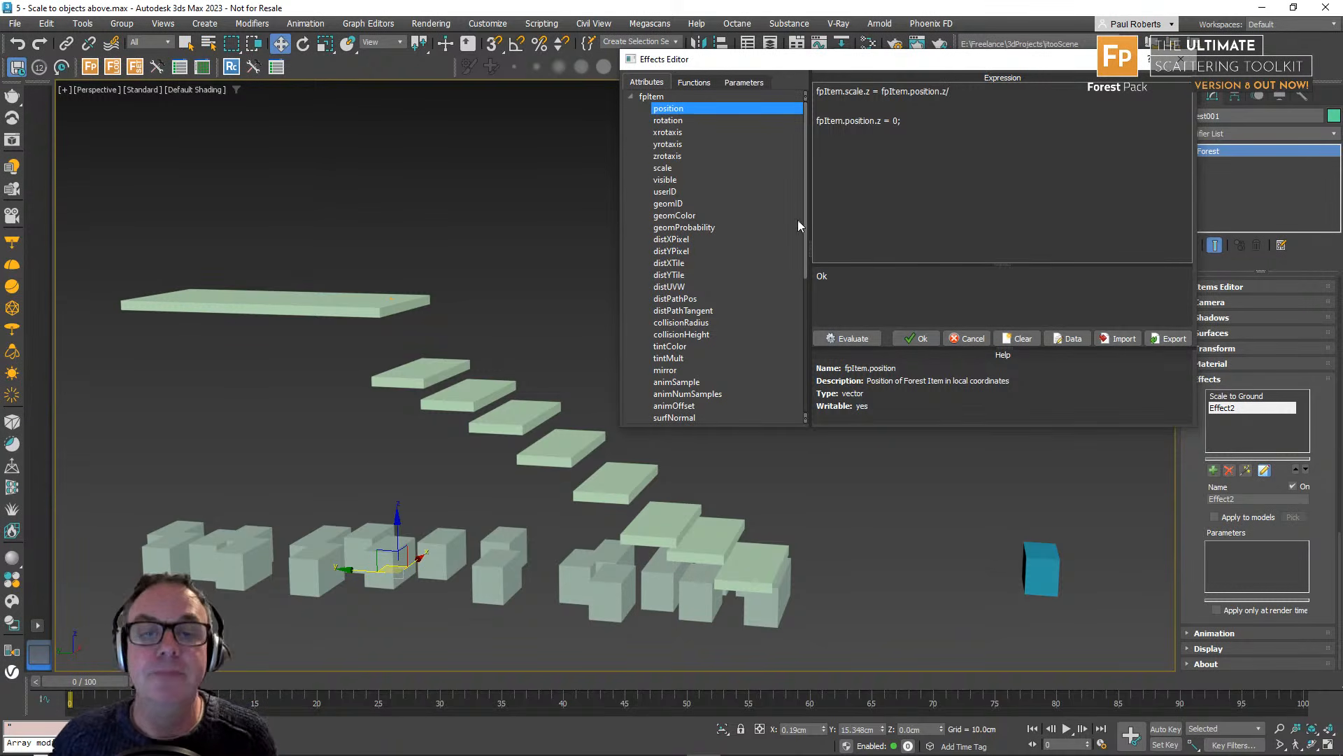
{"action": "scroll", "coordinate": [808, 224], "scroll_direction": "down", "scroll_amount": 2}
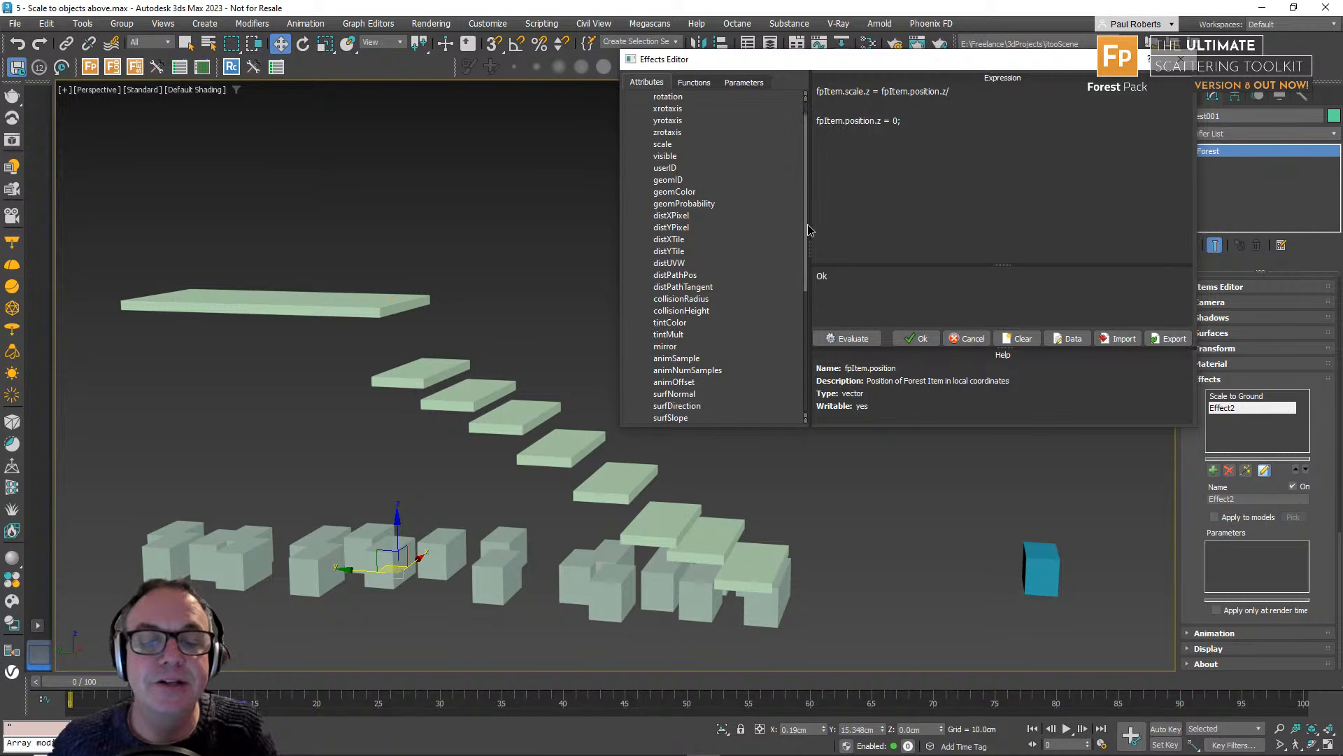
{"action": "scroll", "coordinate": [810, 234], "scroll_direction": "down", "scroll_amount": 1}
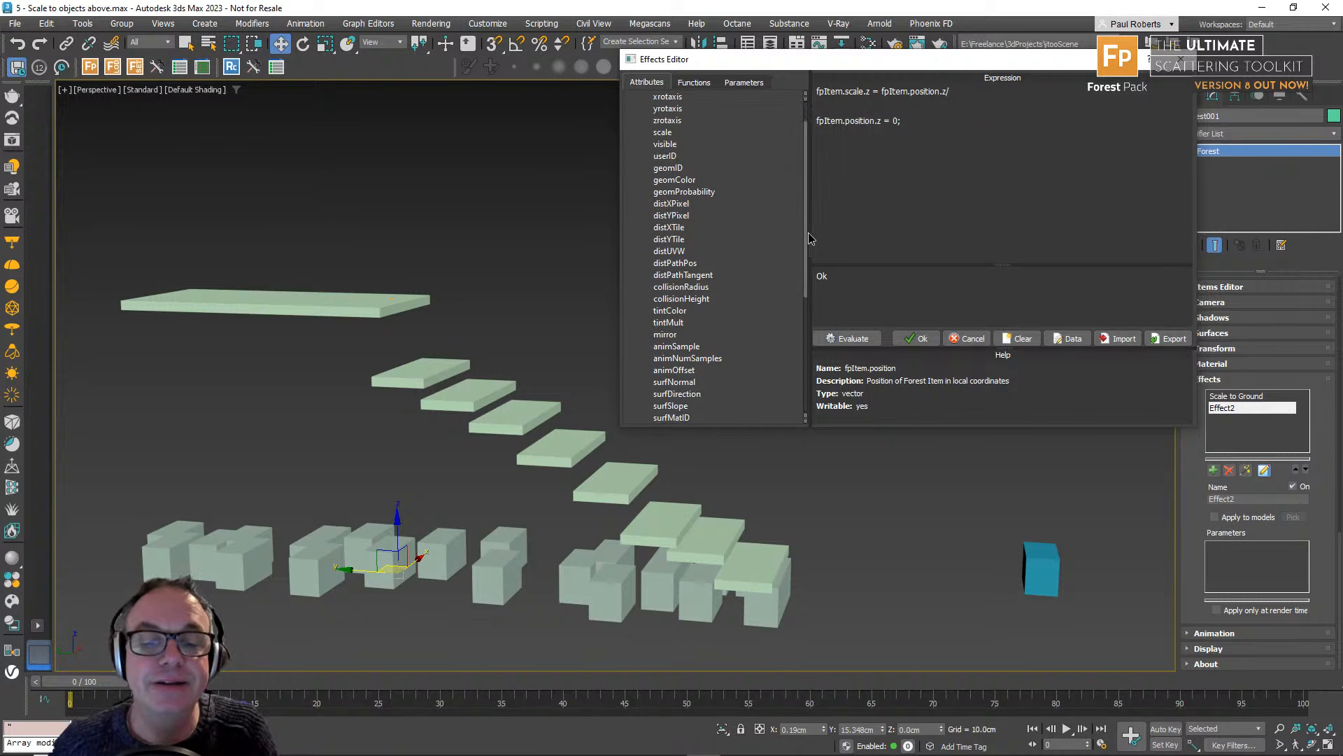
{"action": "left_click", "coordinate": [692, 300]}
{"action": "double_click", "coordinate": [694, 301]}
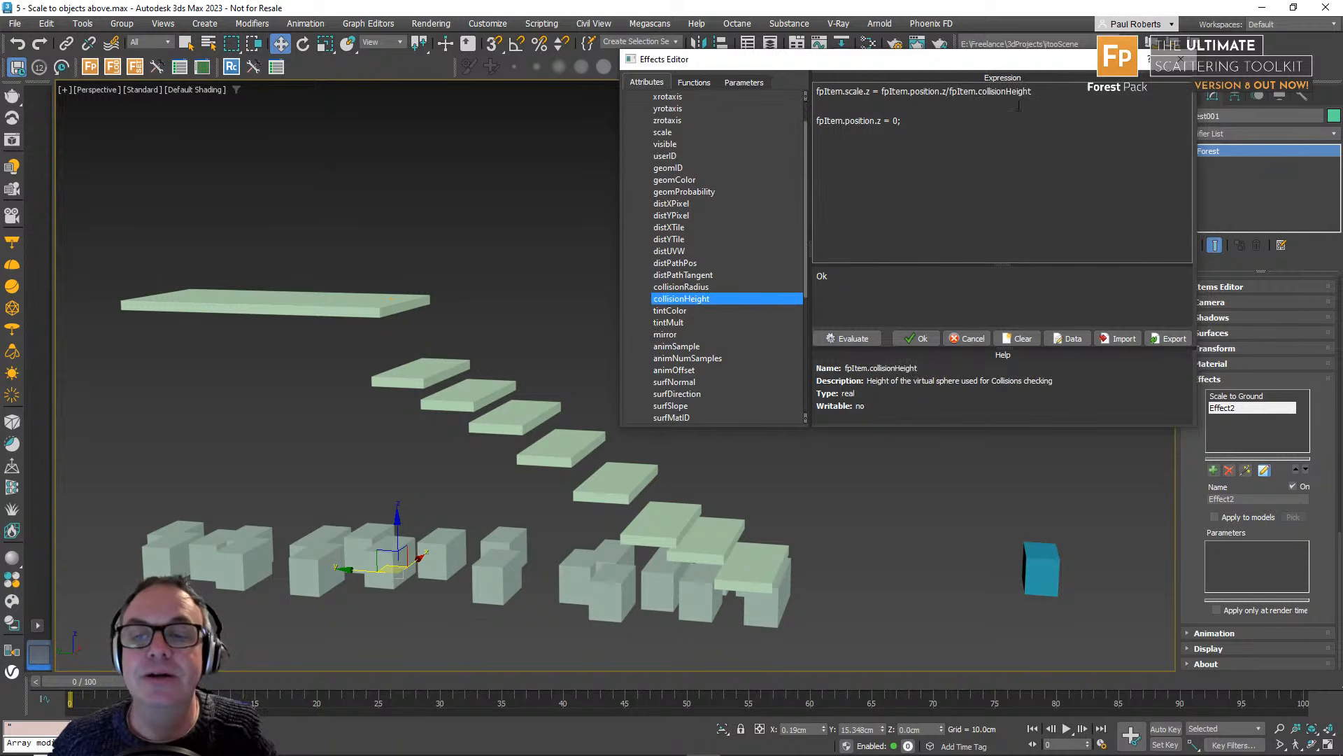
{"action": "type", "text": ";"}
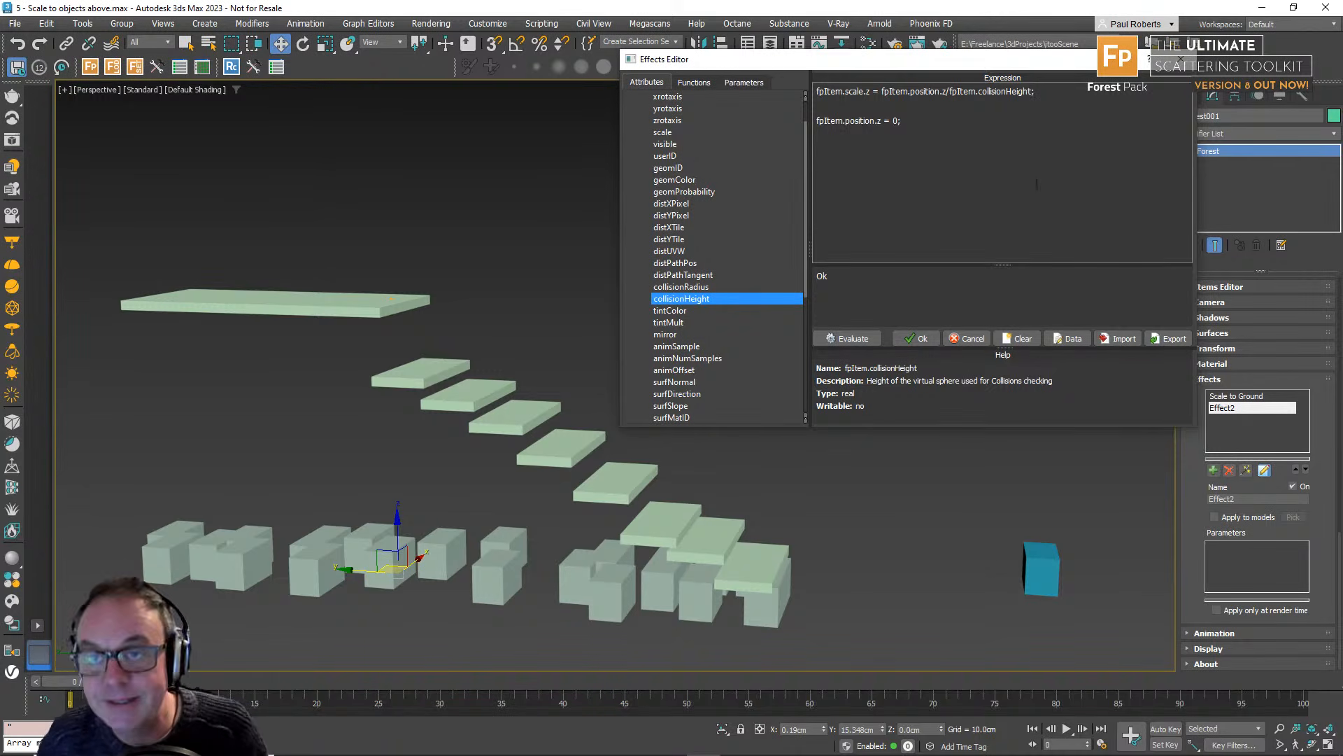
{"action": "left_click", "coordinate": [880, 341]}
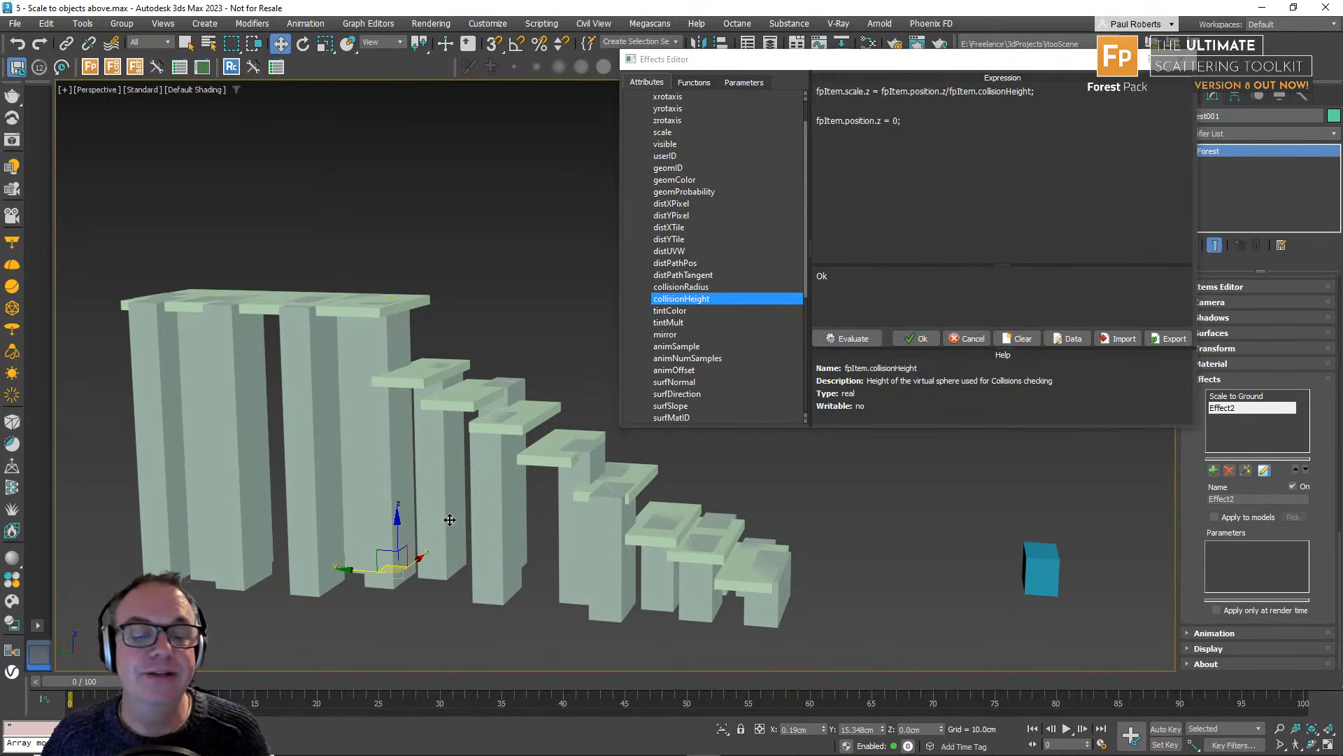
Enclose the division fpItem.position.z/fpItem.collisionHeight in parentheses within the scale assignment.
{"action": "middle_click_drag", "start_coordinate": [490, 532], "coordinate": [555, 537]}
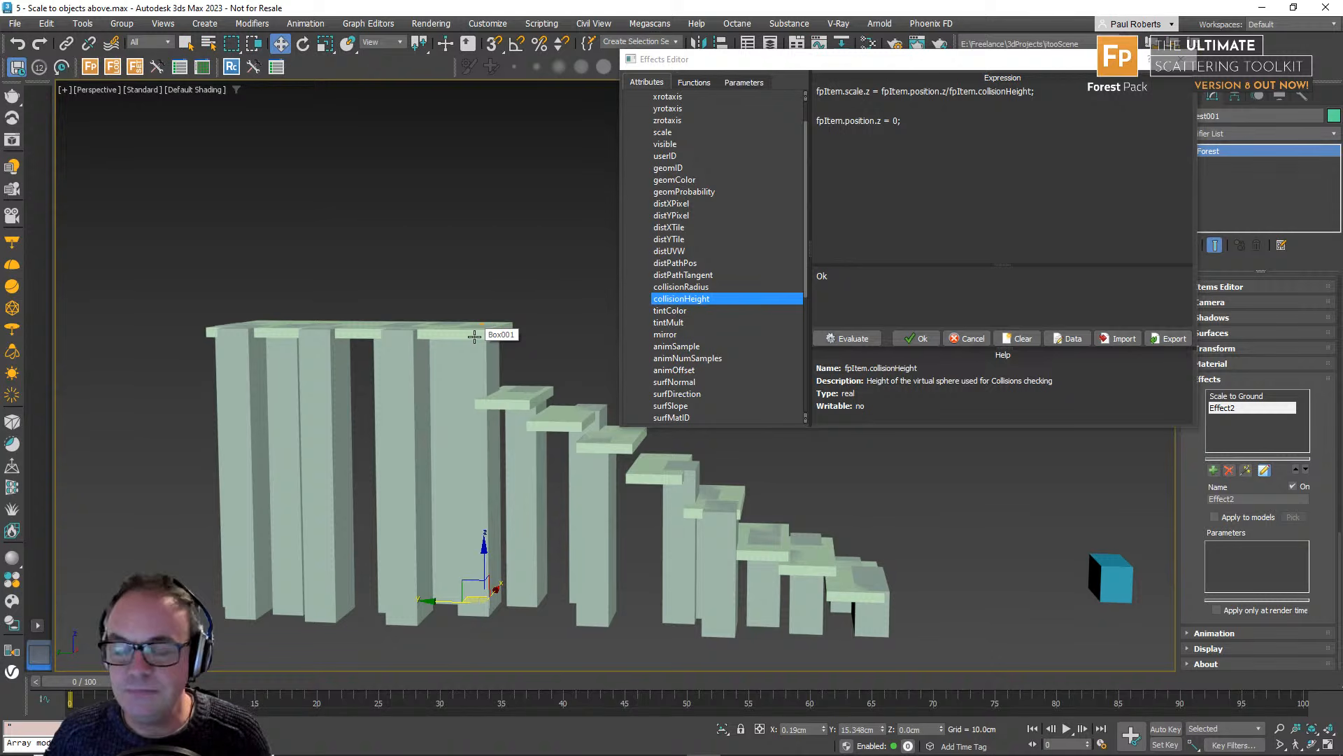
{"action": "middle_click_drag", "start_coordinate": [336, 406], "coordinate": [393, 415], "text": "alt"}
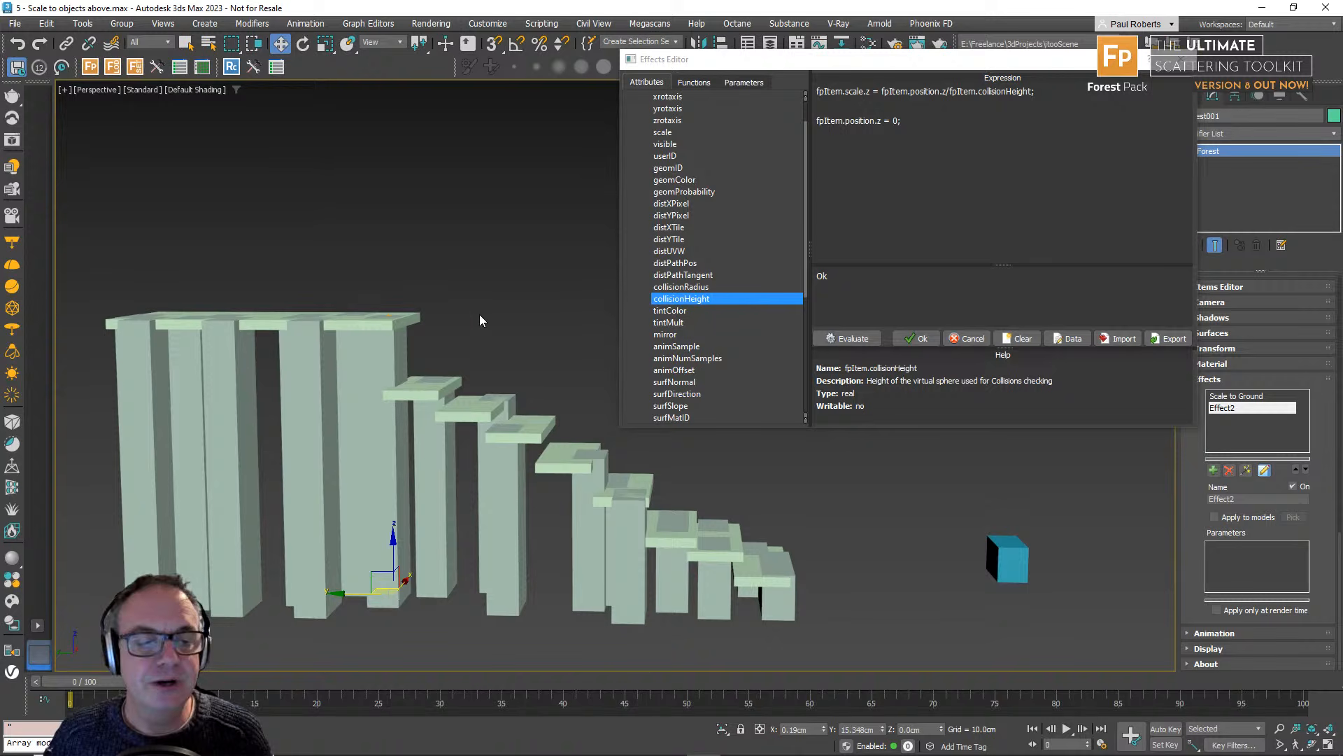
{"action": "middle_click_drag", "start_coordinate": [431, 322], "coordinate": [456, 352], "text": "alt"}
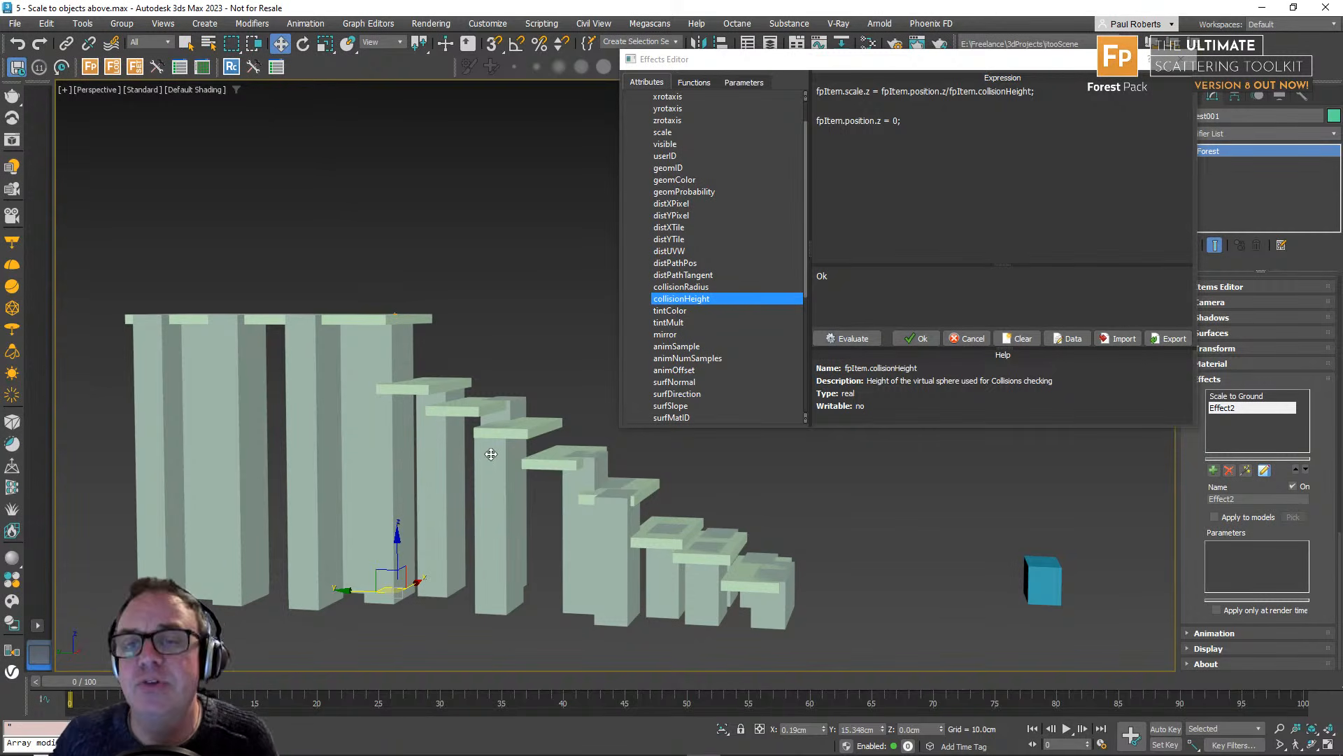
{"action": "left_click", "coordinate": [907, 138]}
{"action": "left_click", "coordinate": [880, 91]}
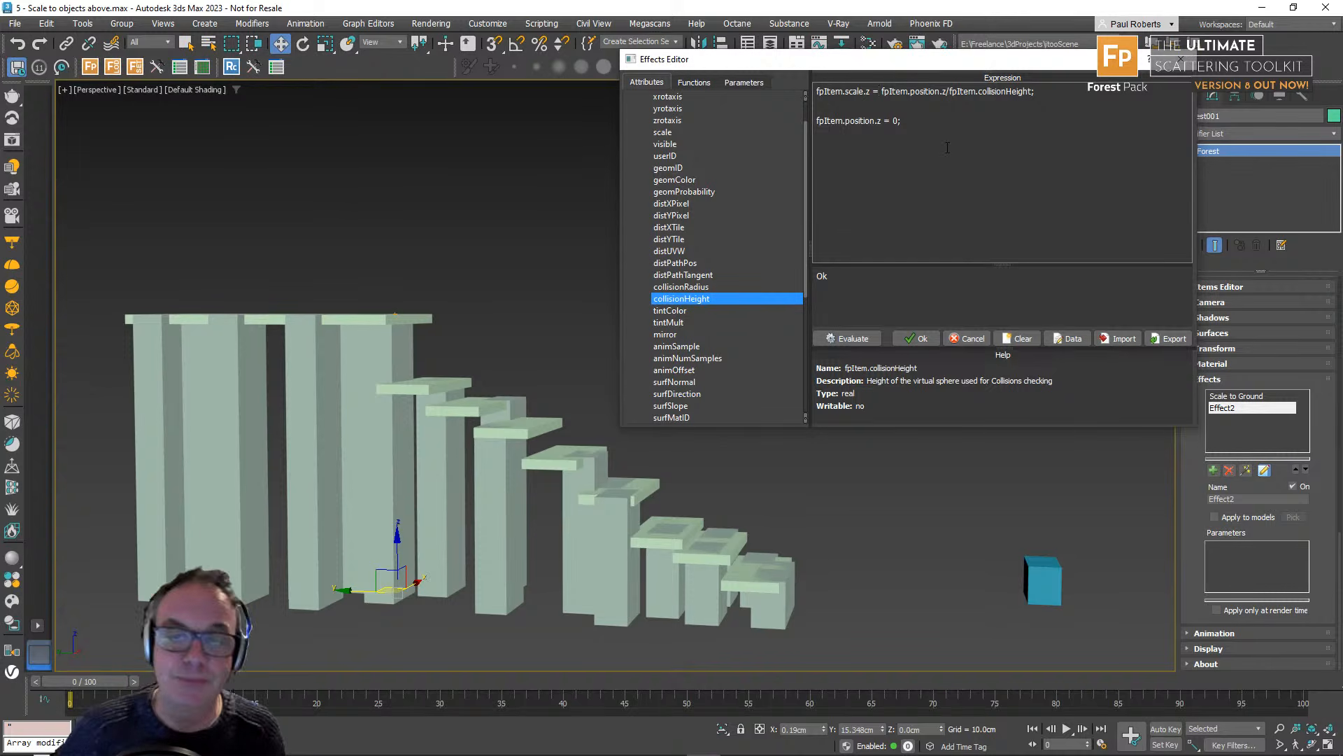
{"action": "type", "text": "("}
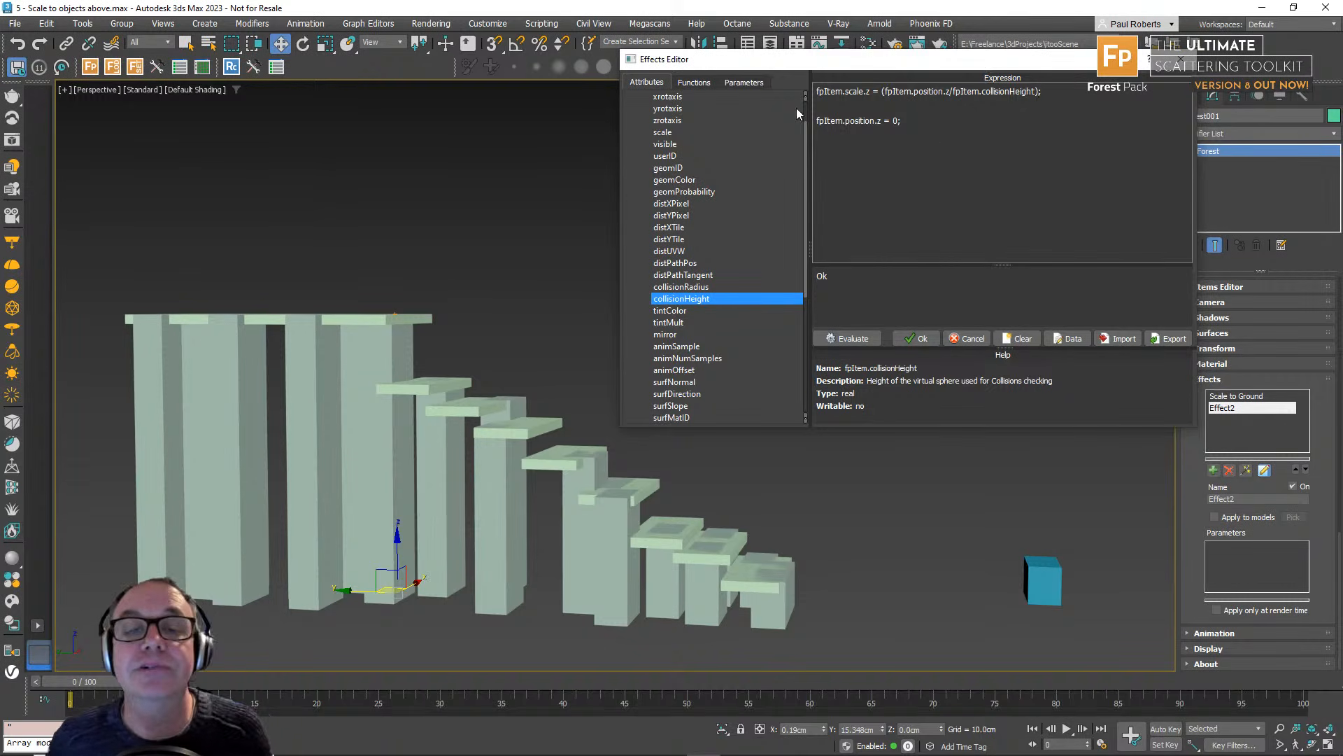
Add two numeric parameters of type Real to the effect, named MinScale and MaxScale.
{"action": "left_click", "coordinate": [744, 83]}
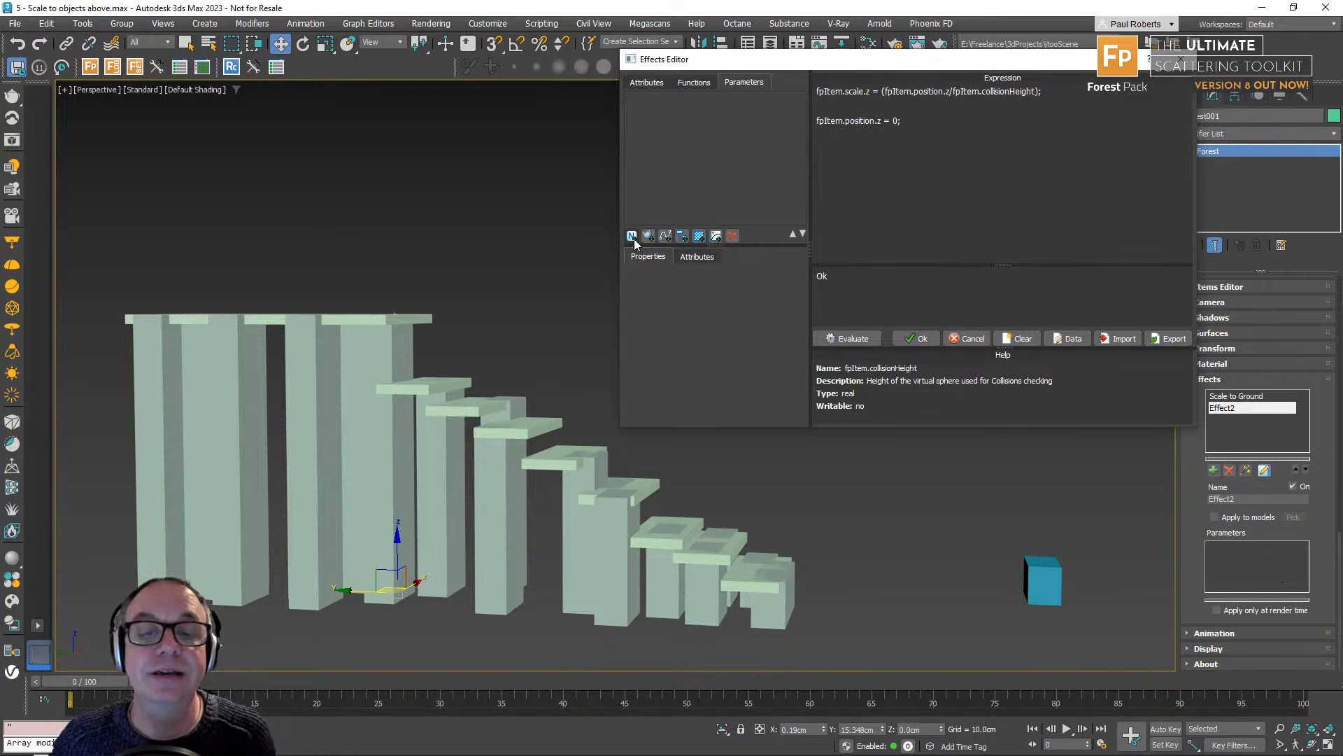
{"action": "left_click", "coordinate": [632, 236]}
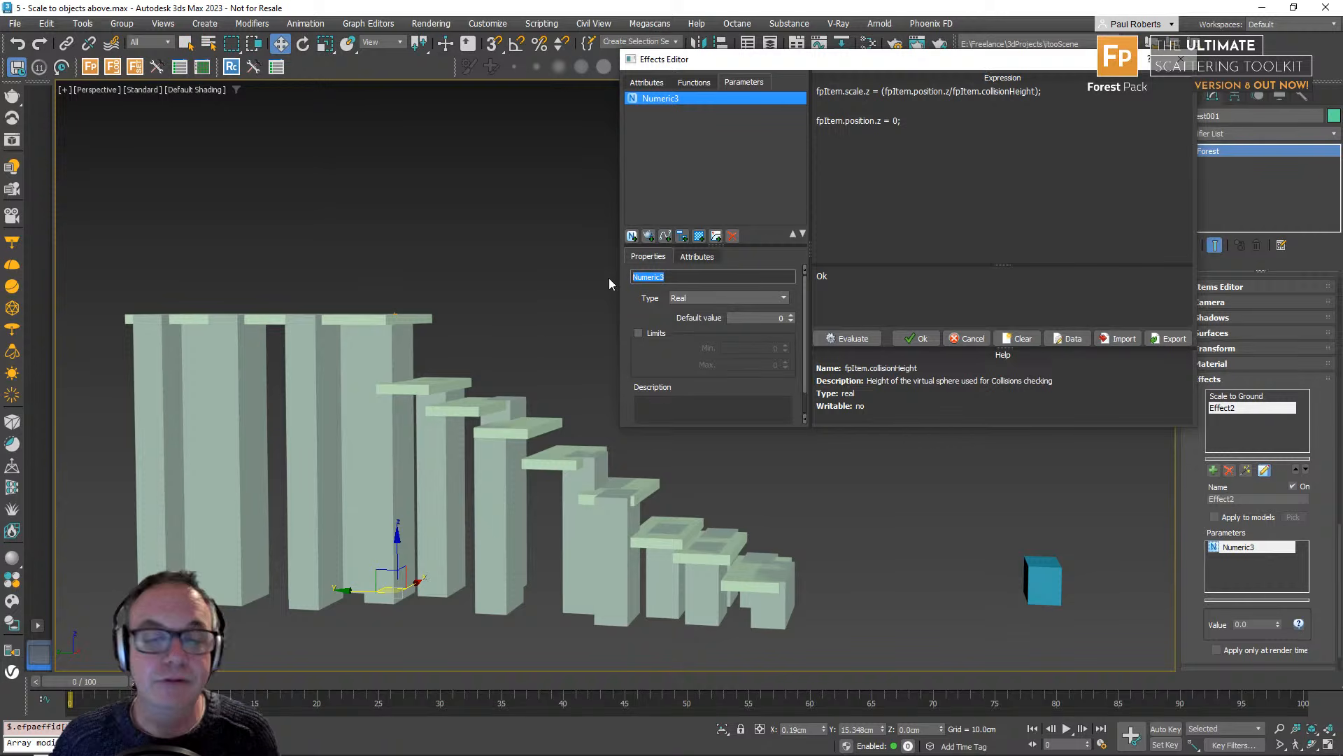
{"action": "type", "text": "MinScale"}
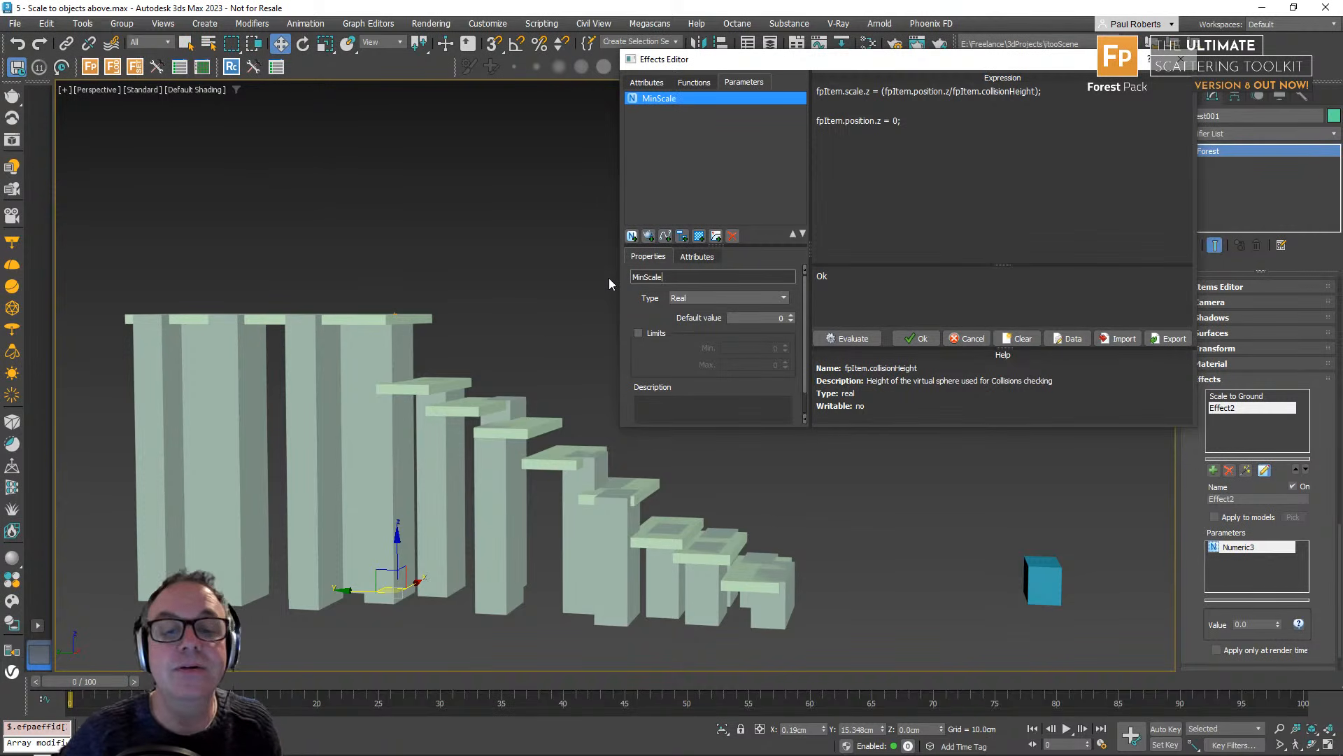
{"action": "left_click", "coordinate": [631, 236]}
{"action": "type", "text": "MaxScale"}
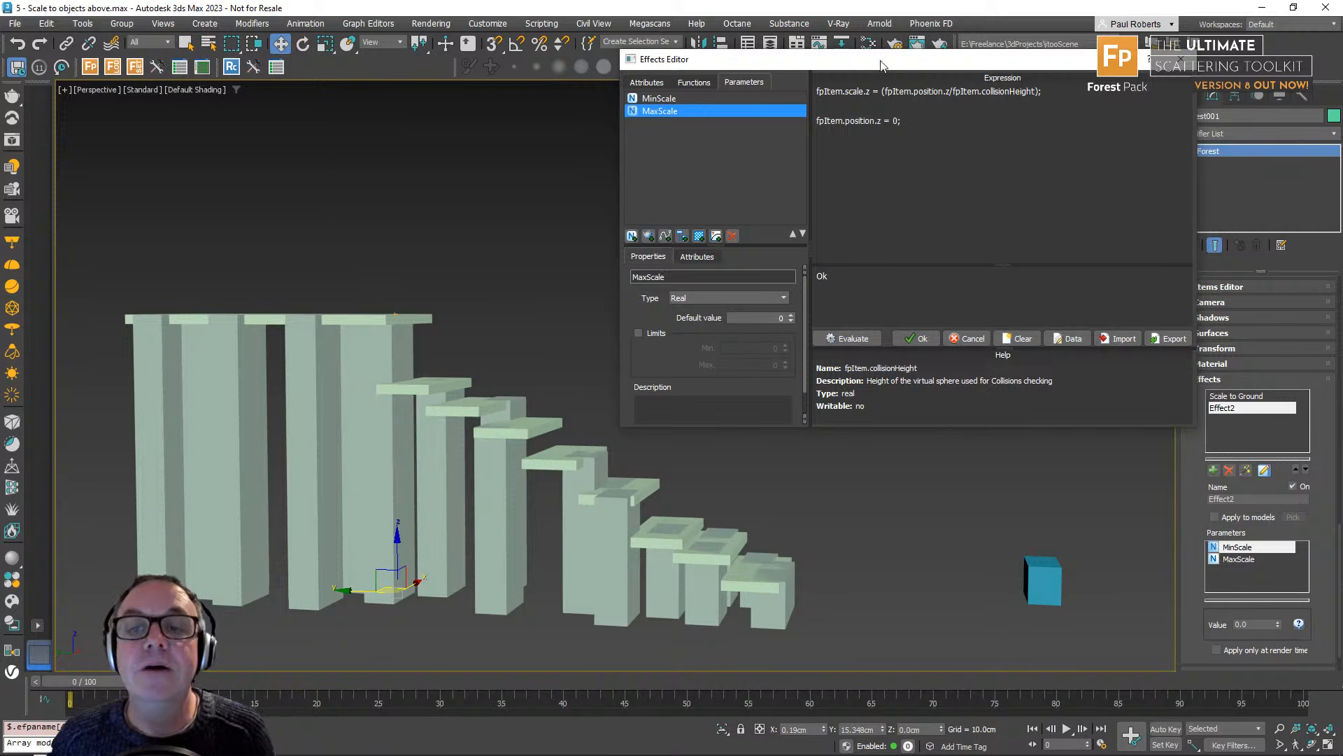
Insert the randomReal function before the parenthesised division in the fpItem.scale.z assignment.
{"action": "left_click", "coordinate": [880, 91]}
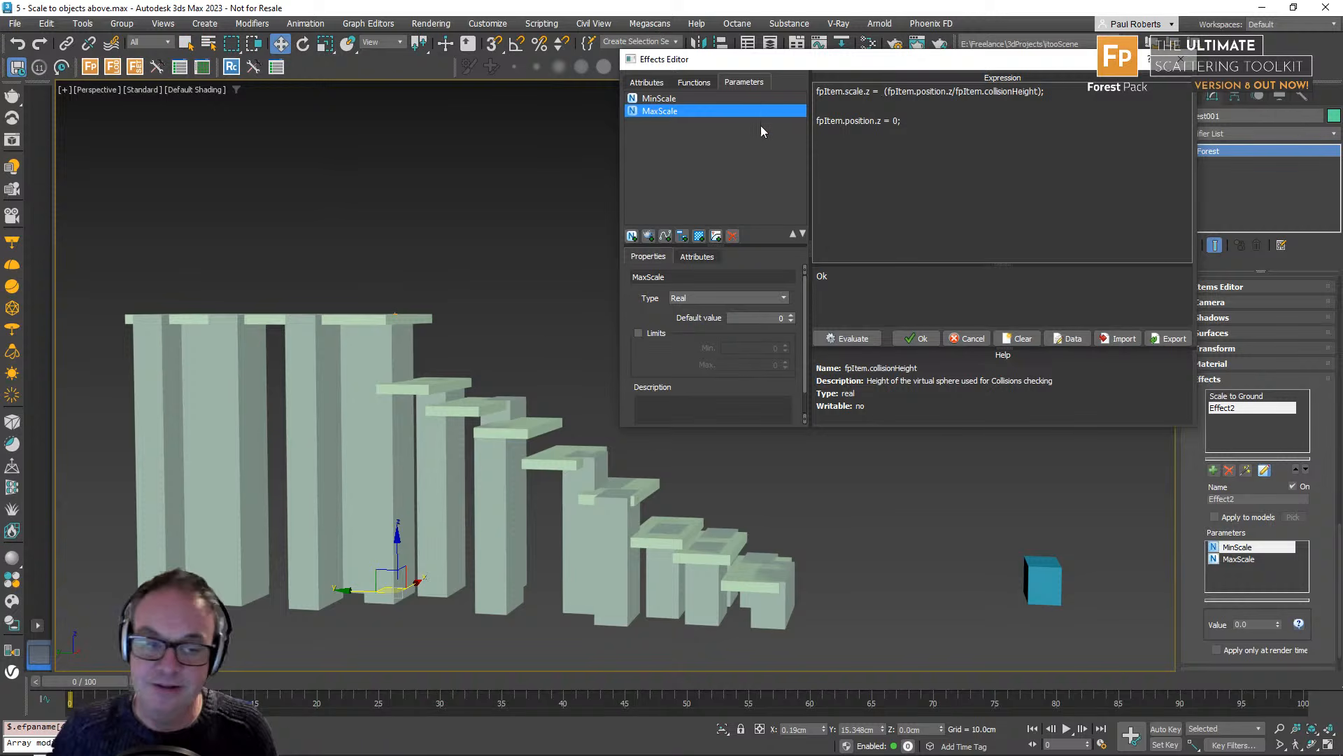
{"action": "left_click", "coordinate": [693, 83]}
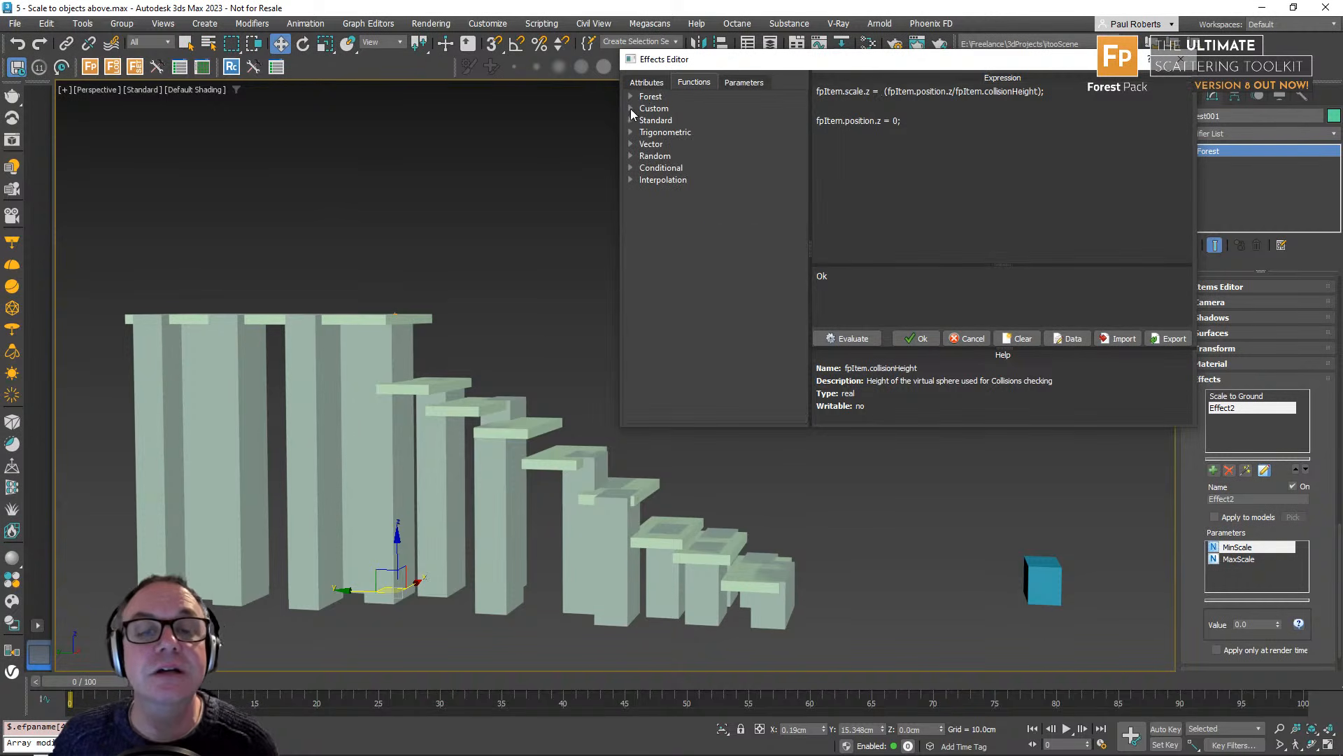
{"action": "left_click", "coordinate": [630, 155]}
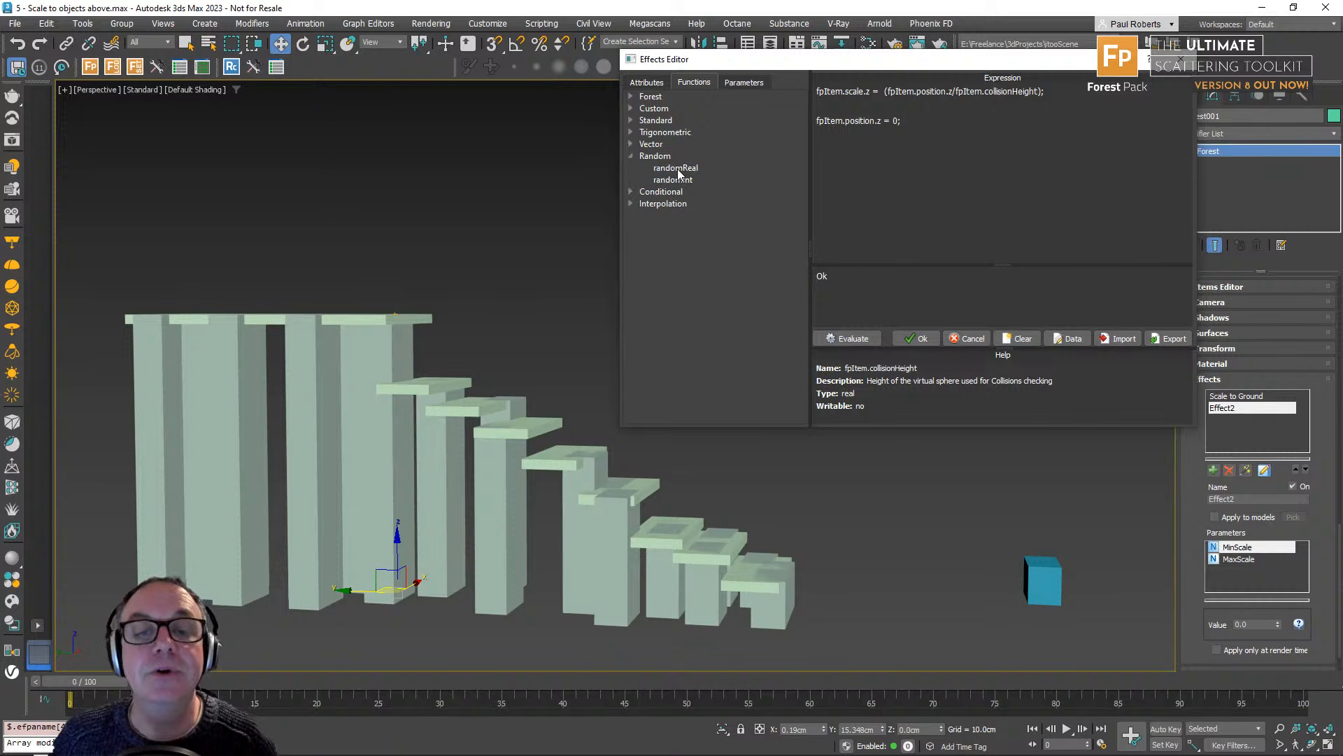
{"action": "double_click", "coordinate": [676, 168]}
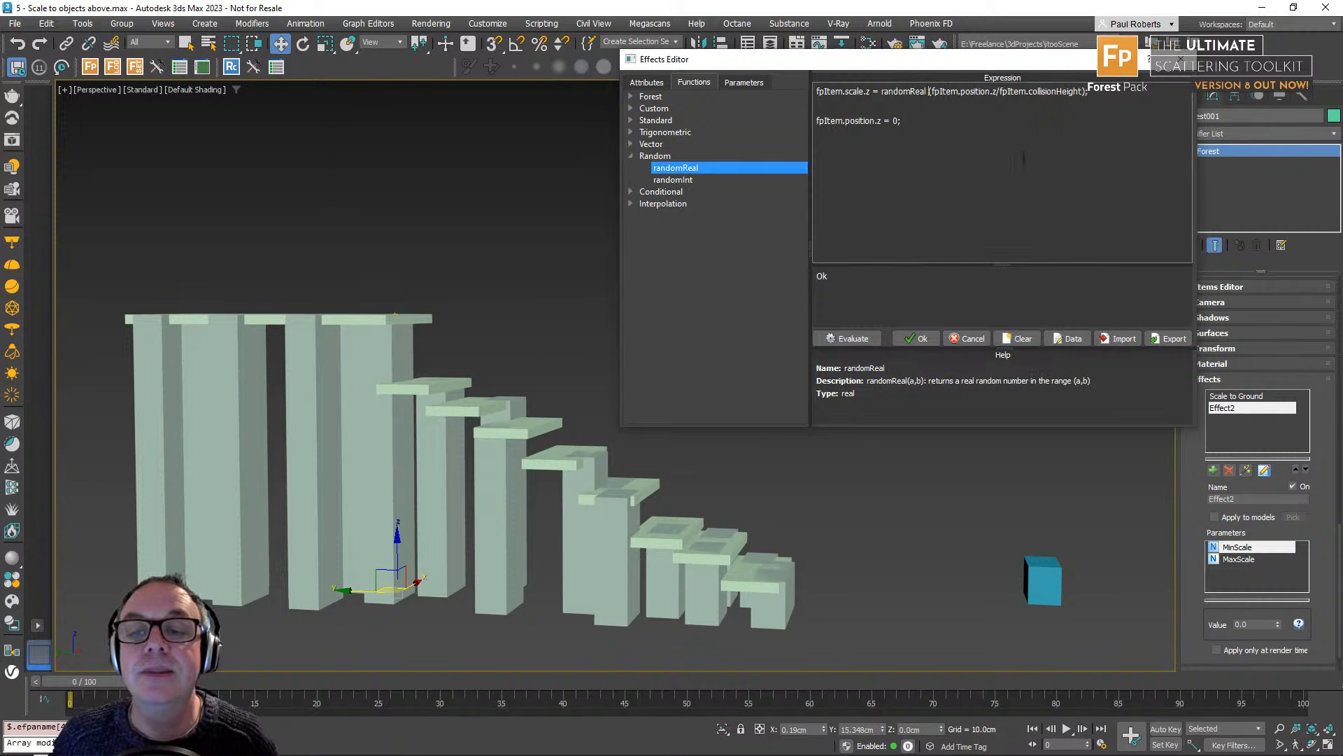
Give randomReal the arguments (MinScale,MaxScale), multiply it by the parenthesised division, then evaluate and accept the effect.
{"action": "type", "text": "("}
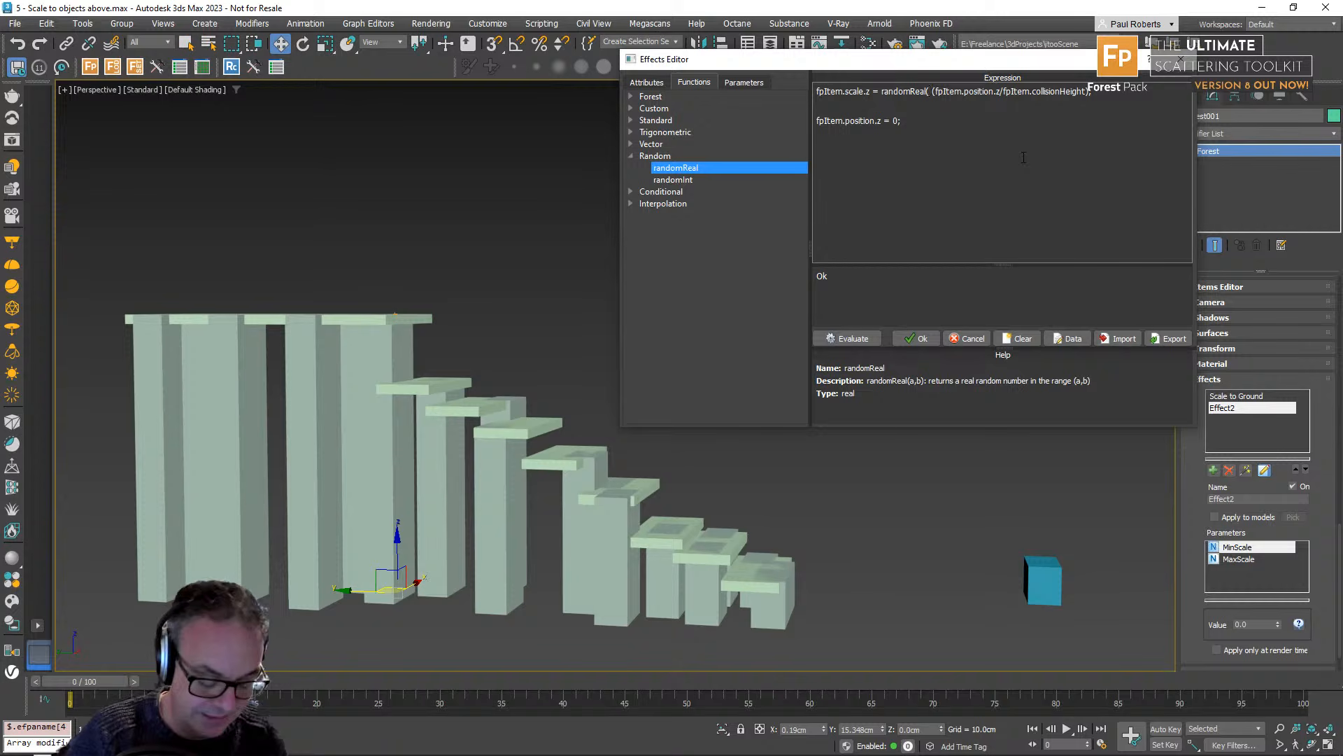
{"action": "type", "text": "MinS"}
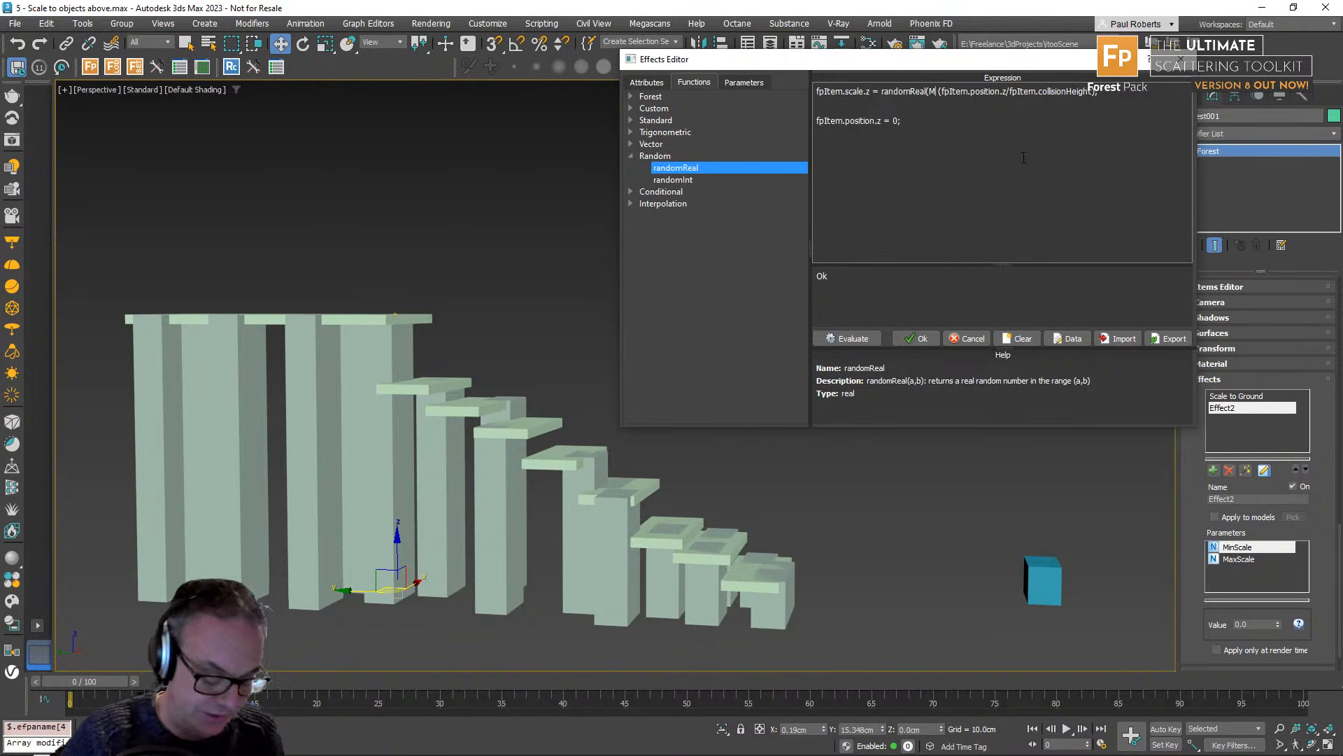
{"action": "type", "text": "cale,Max"}
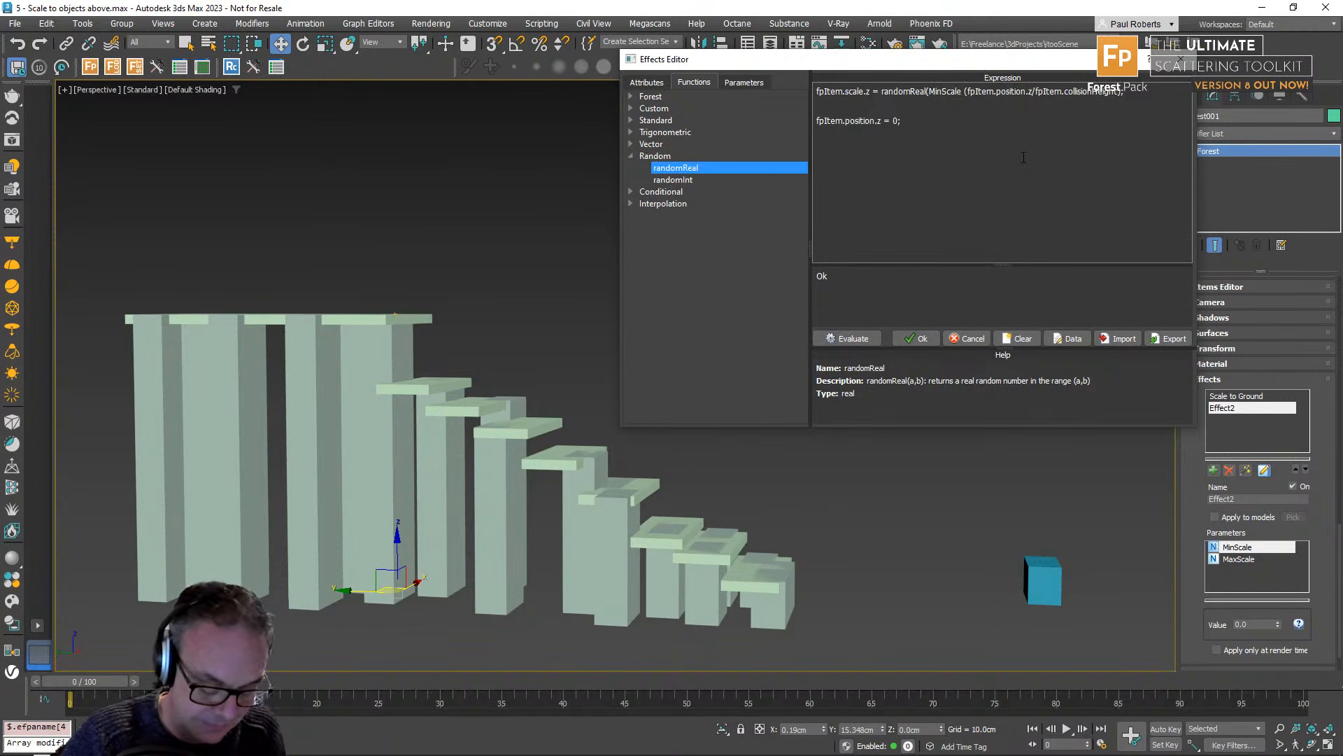
{"action": "type", "text": "Scale)"}
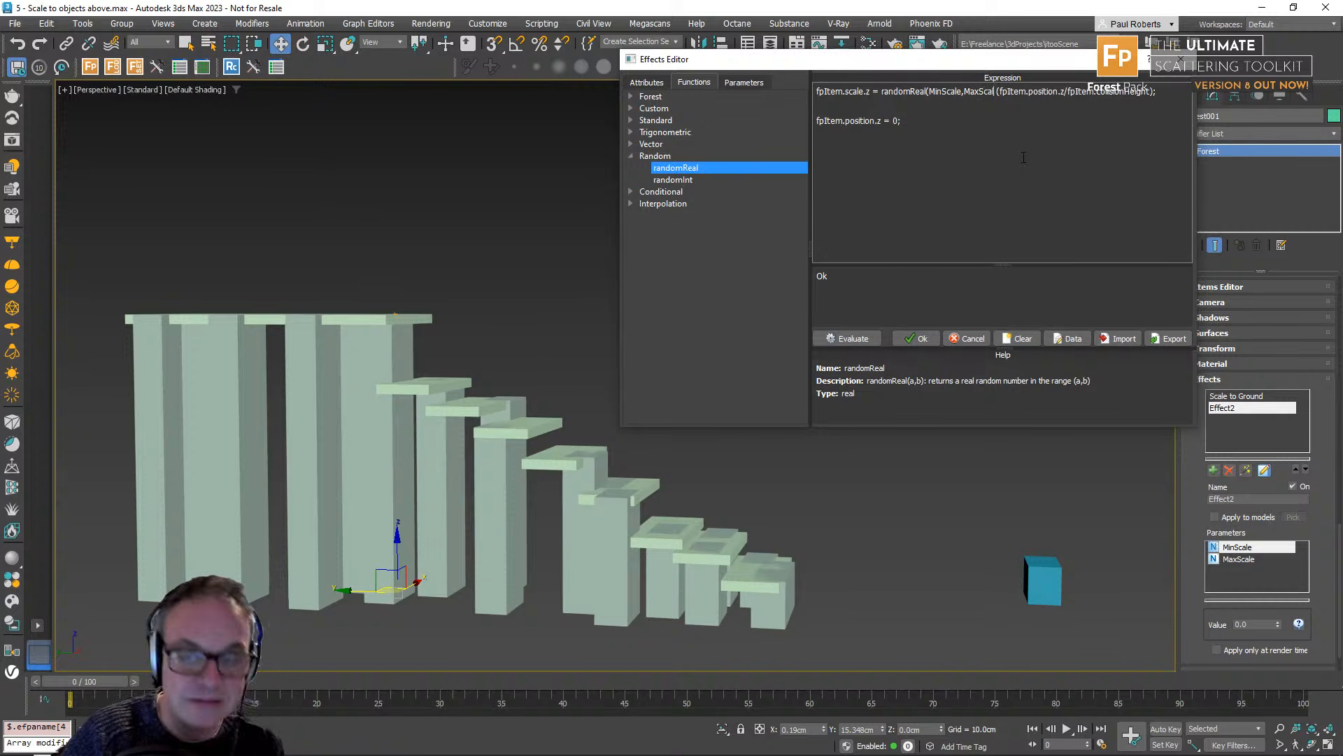
{"action": "type", "text": " *"}
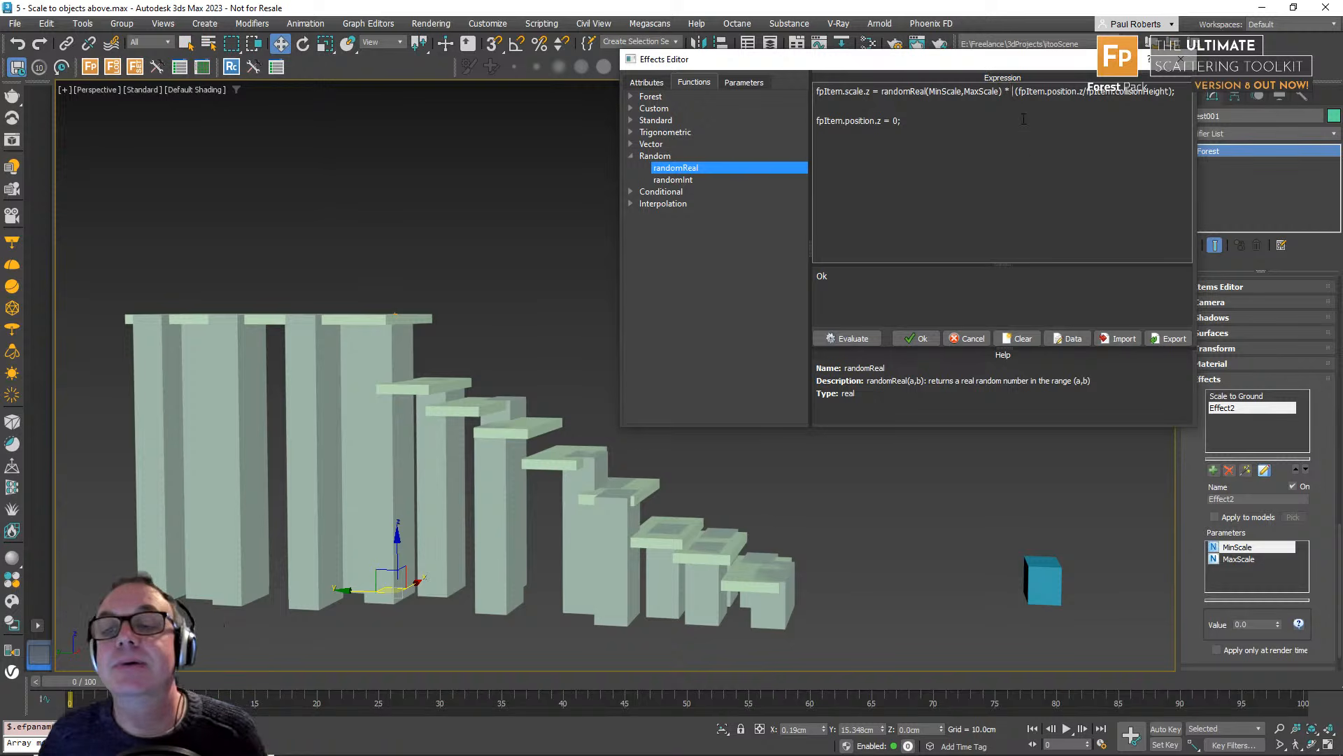
{"action": "left_click", "coordinate": [860, 338]}
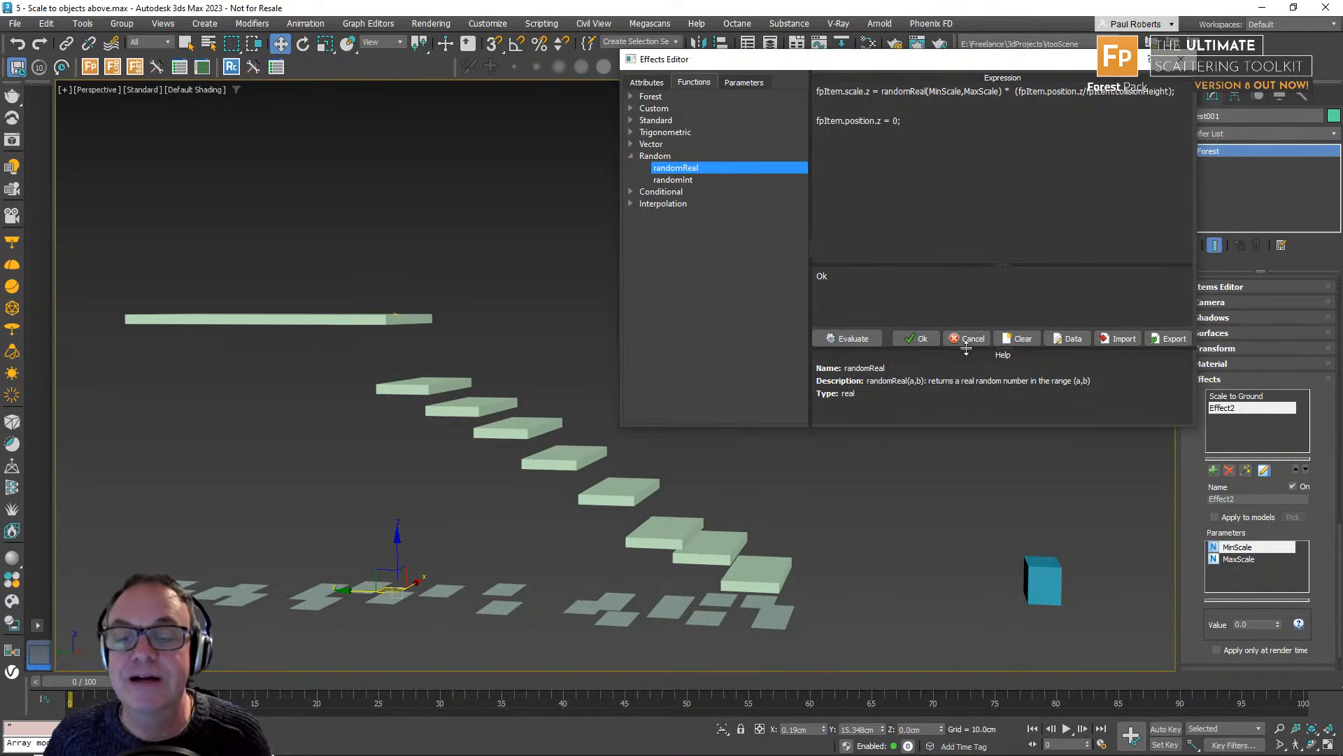
{"action": "left_click", "coordinate": [917, 339]}
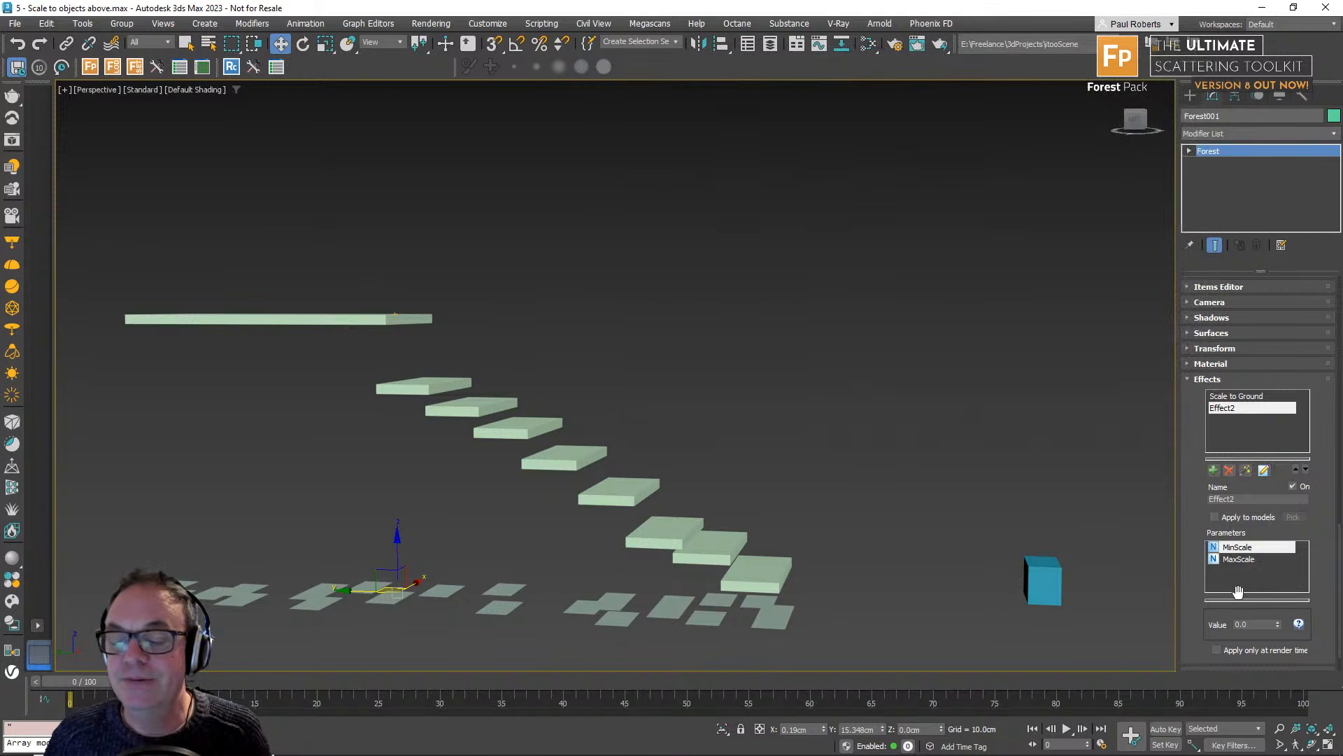
Set the effect's MinScale parameter to 0.0 and its MaxScale parameter to 0.8.
{"action": "left_click", "coordinate": [1252, 624]}
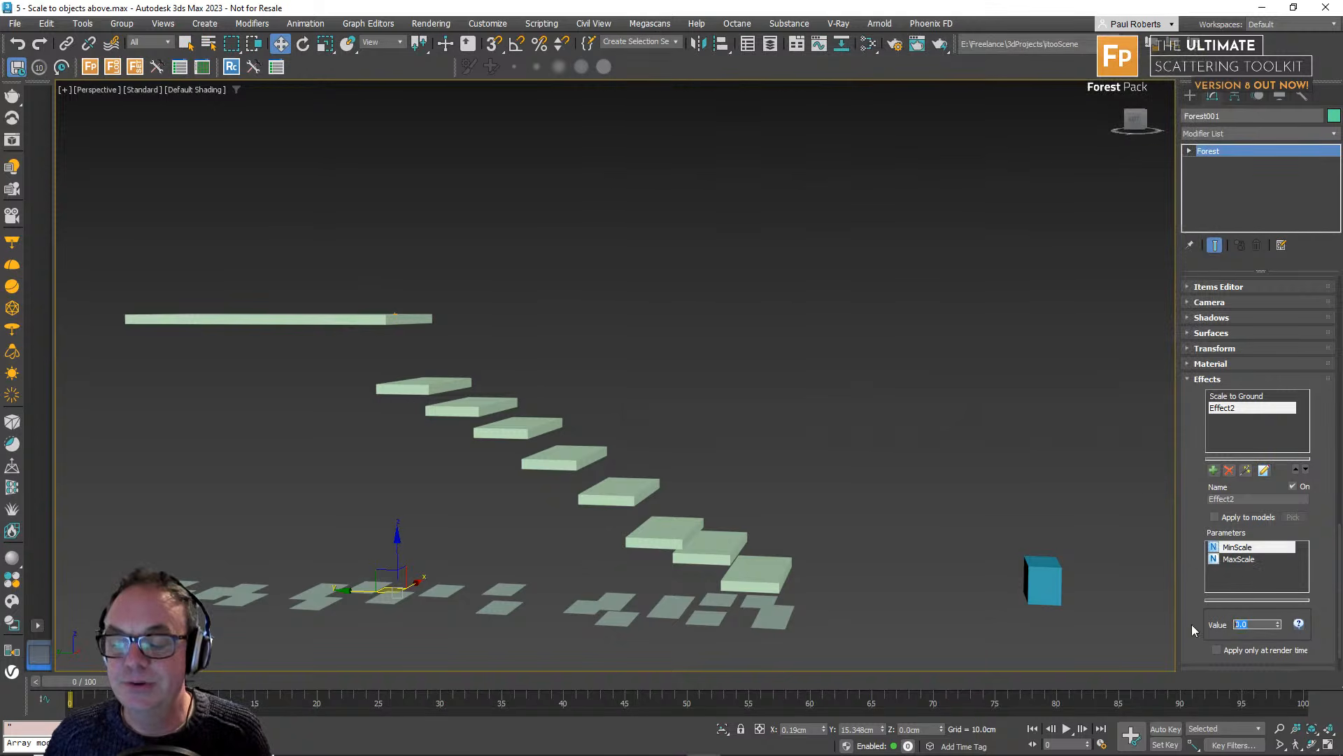
{"action": "type", "text": "0.0"}
{"action": "key", "text": "Tab"}
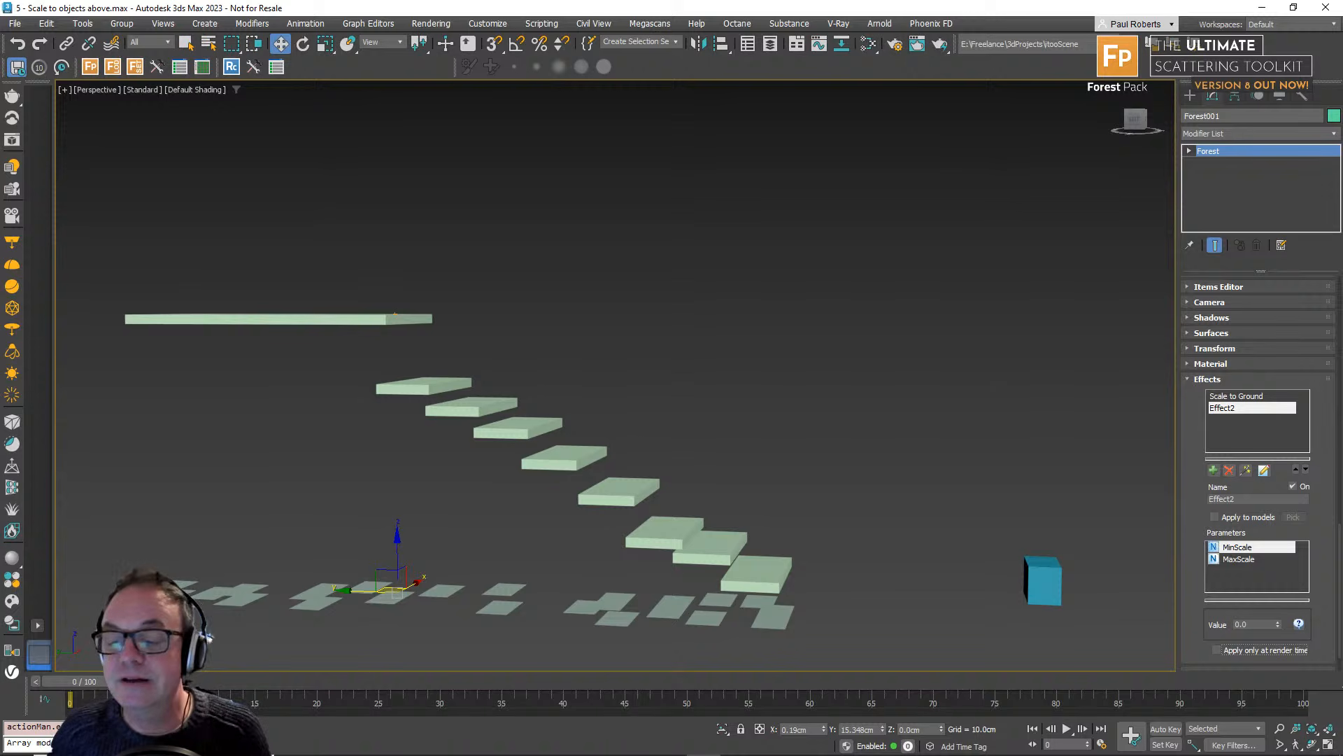
{"action": "left_click", "coordinate": [1252, 576]}
{"action": "left_click", "coordinate": [1252, 624]}
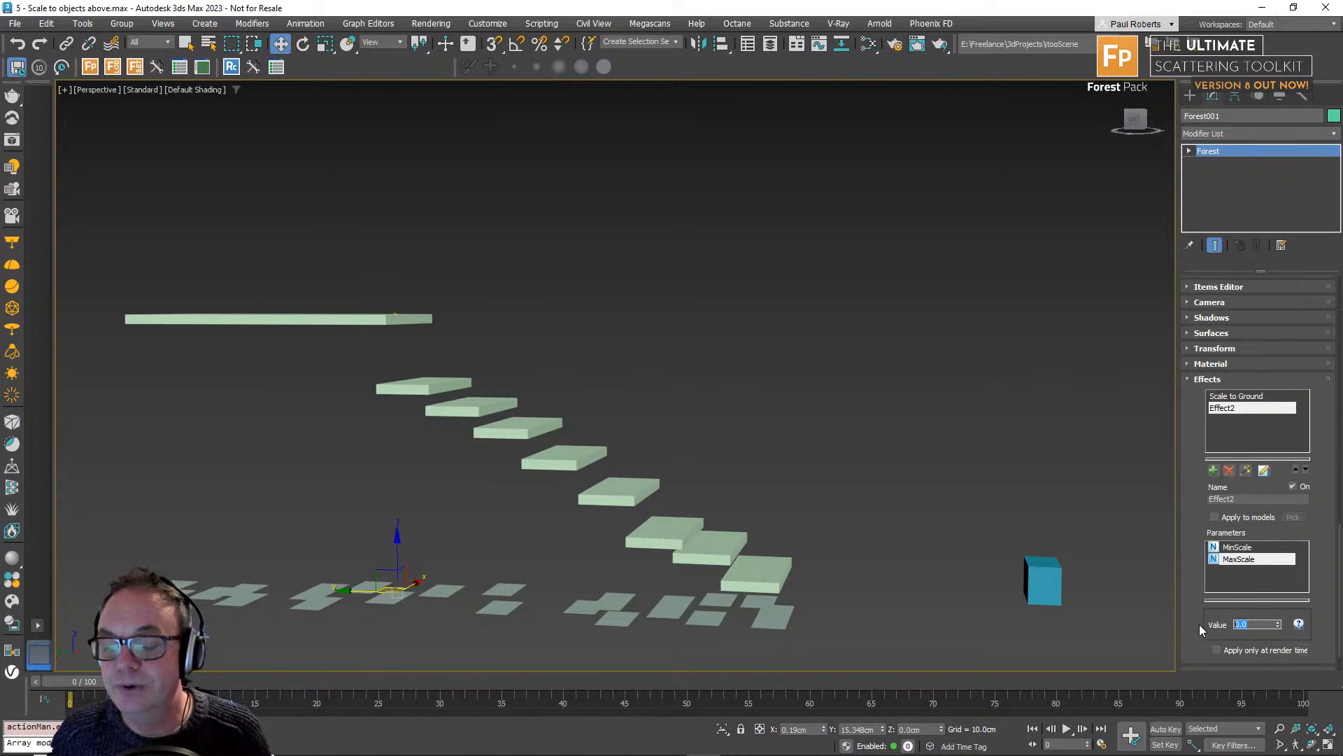
{"action": "key", "text": "BackSpace"}
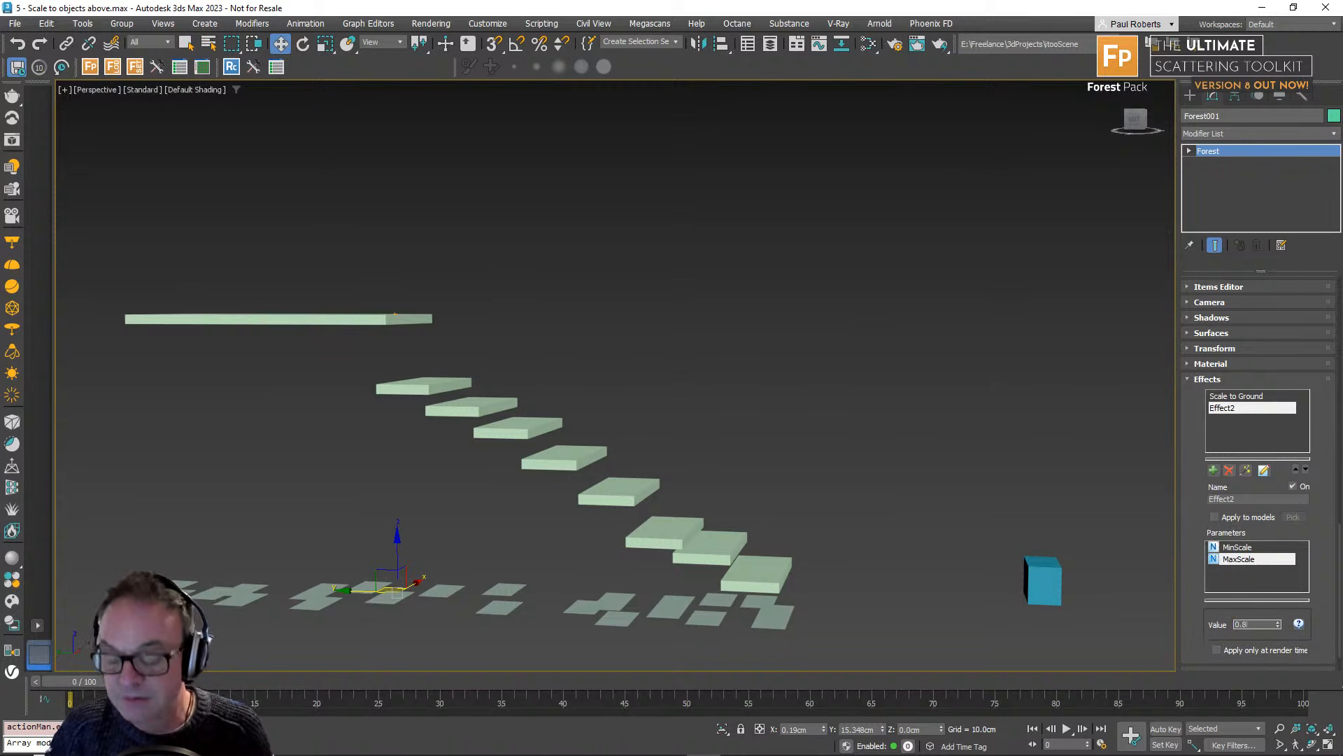
{"action": "type", "text": "8"}
{"action": "key", "text": "Return"}
Set the effect's MinScale parameter to 0.6.
{"action": "left_click", "coordinate": [1243, 549]}
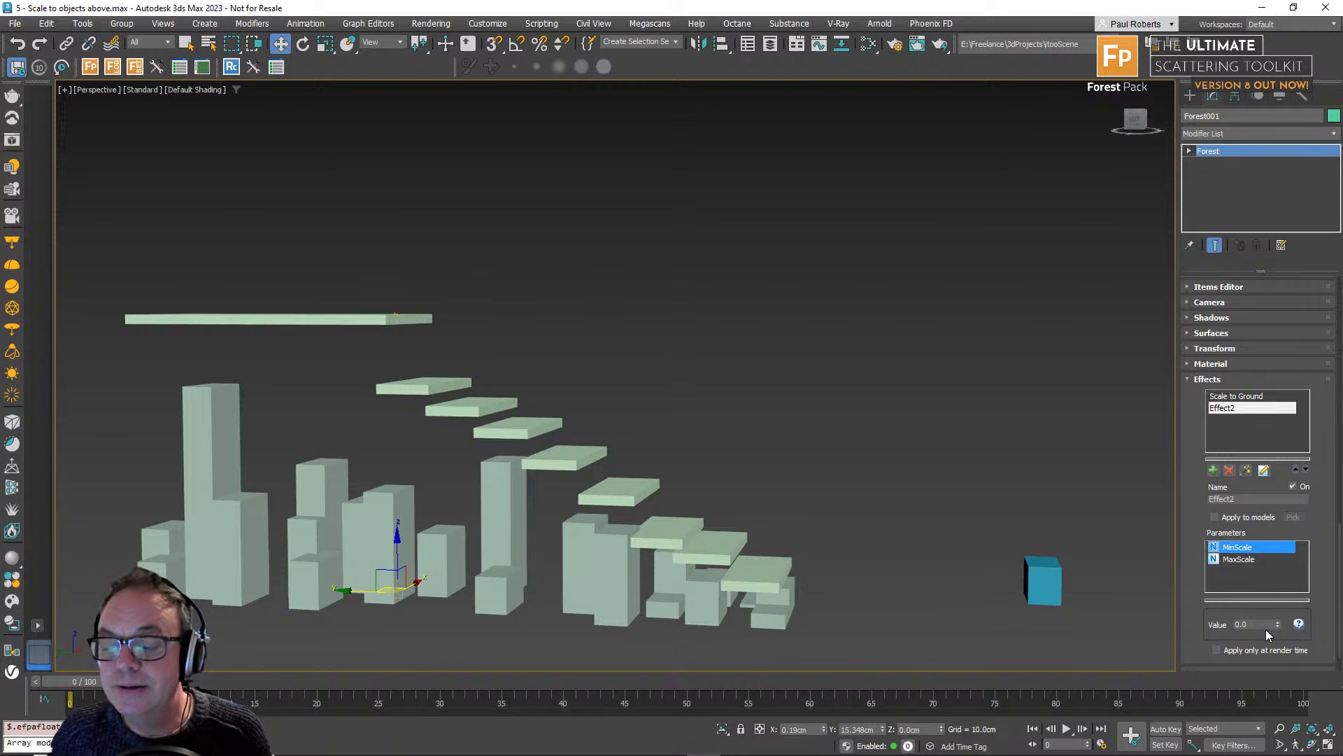
{"action": "left_click_drag", "start_coordinate": [1253, 616], "coordinate": [1173, 636]}
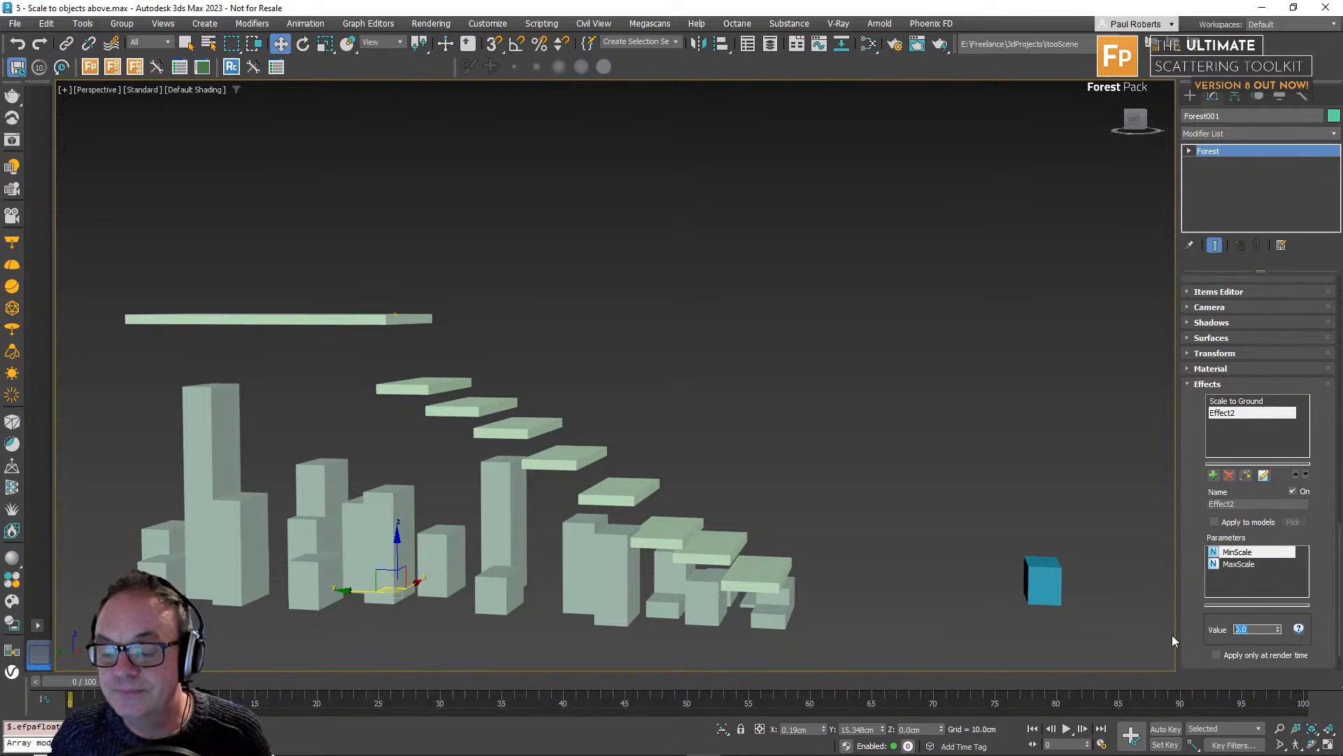
{"action": "type", "text": "0.6"}
{"action": "key", "text": "Return"}
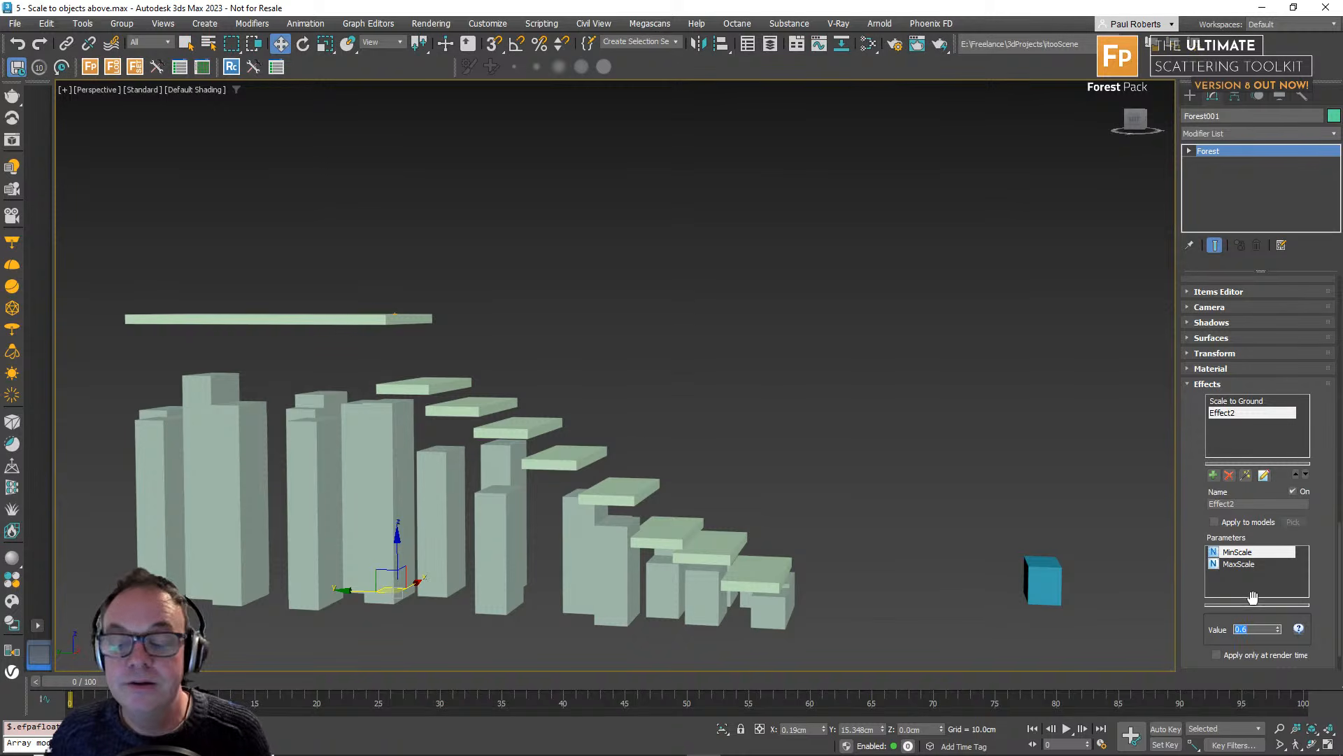
Adjust the effect's MaxScale to 0.94 and MinScale to 0.72.
{"action": "left_click", "coordinate": [1242, 564]}
{"action": "left_click_drag", "start_coordinate": [1275, 629], "coordinate": [1269, 620]}
{"action": "middle_click_drag", "start_coordinate": [210, 464], "coordinate": [345, 476], "text": "alt"}
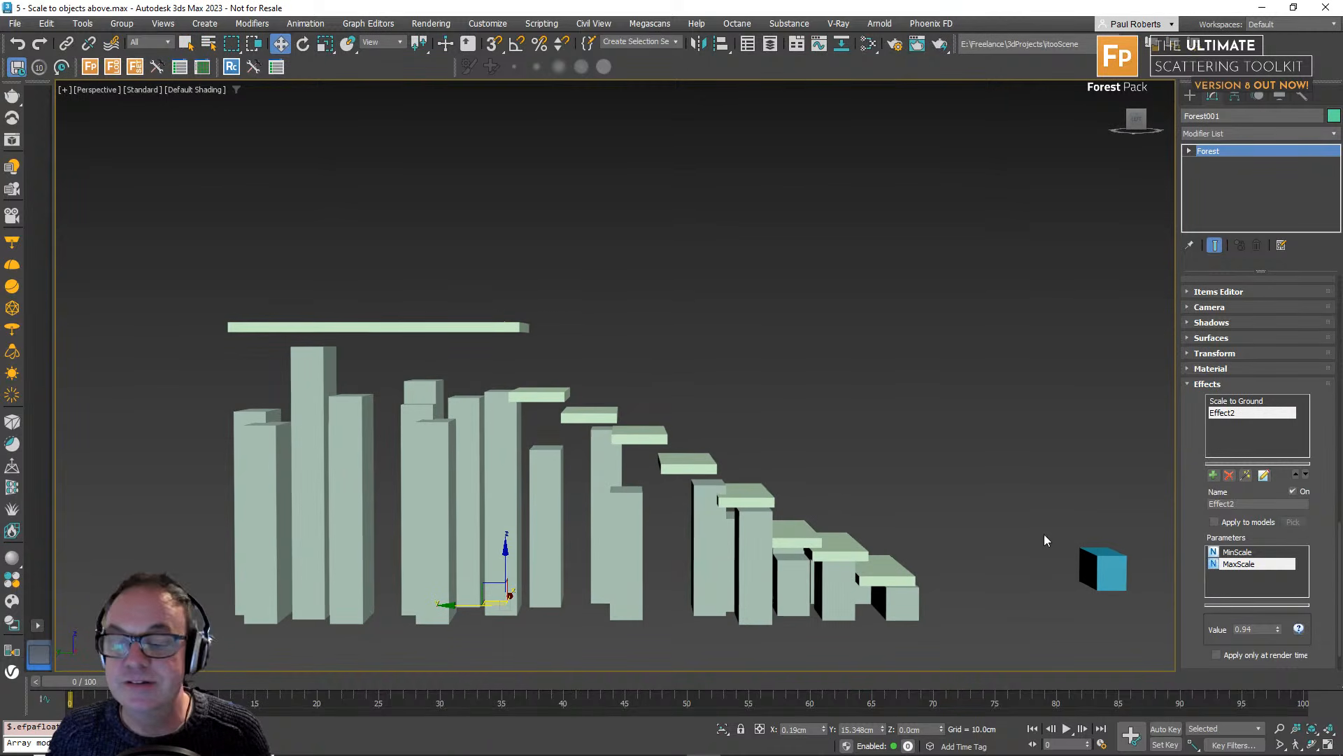
{"action": "left_click", "coordinate": [1250, 552]}
{"action": "left_click_drag", "start_coordinate": [1277, 629], "coordinate": [1277, 624]}
{"action": "middle_click_drag", "start_coordinate": [534, 435], "coordinate": [542, 451], "text": "alt"}
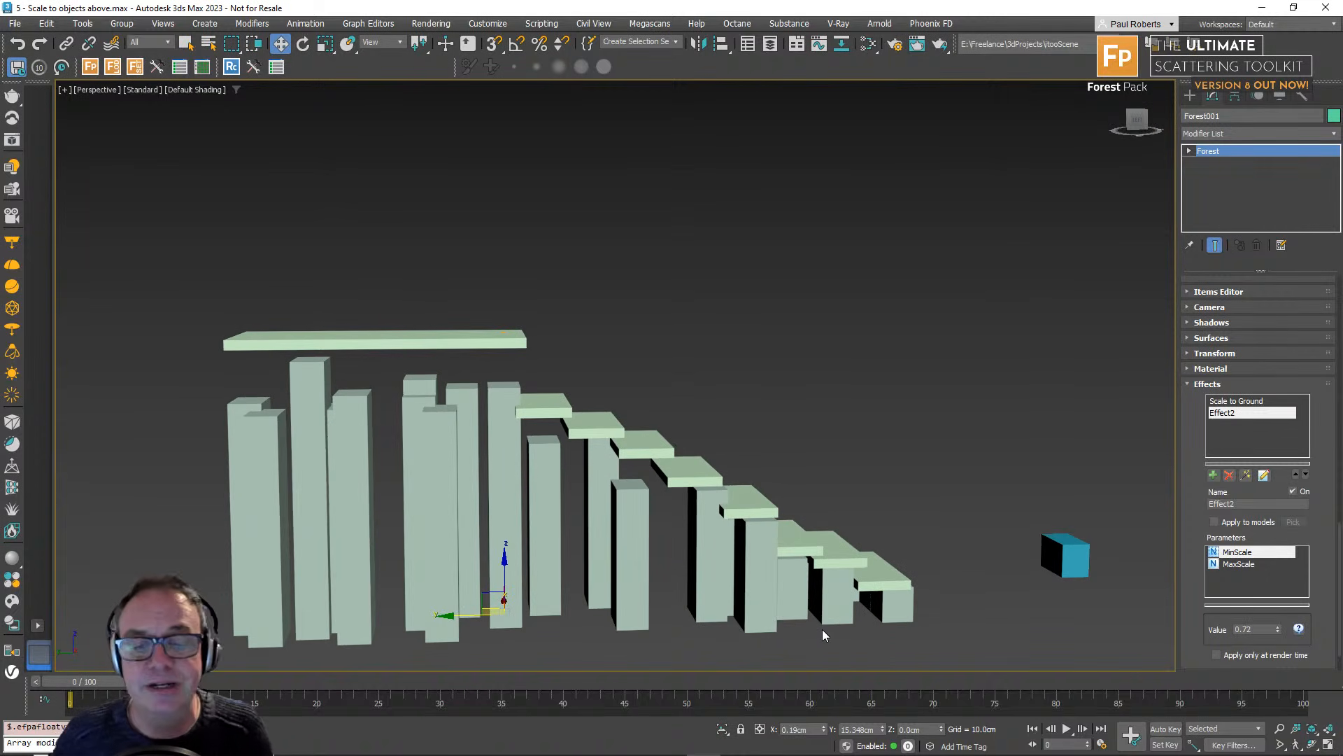
Expand the Forest object's Surfaces settings and check which object is used as its surface.
{"action": "middle_click_drag", "start_coordinate": [712, 572], "coordinate": [737, 522], "text": "alt"}
{"action": "left_click", "coordinate": [1223, 338]}
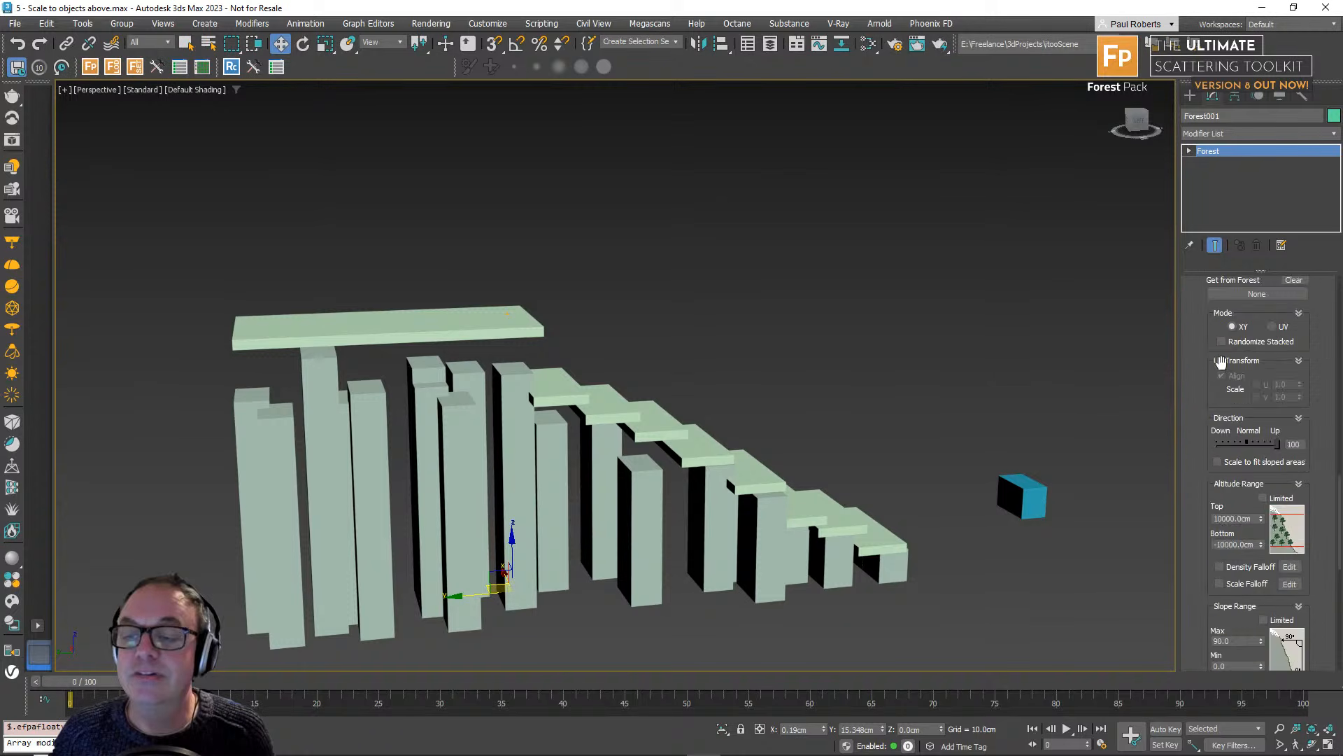
{"action": "scroll", "coordinate": [1247, 517], "scroll_direction": "up", "scroll_amount": 2}
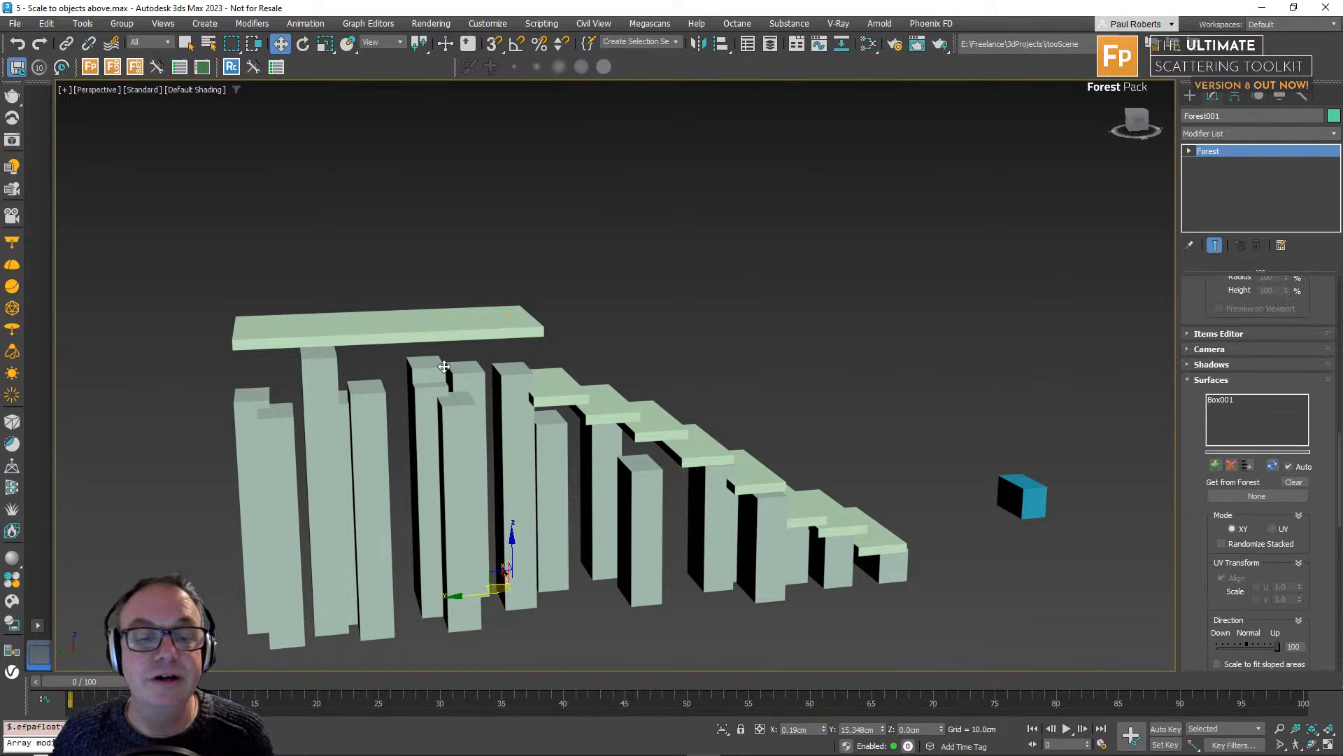
Move the long slab and several stair slabs of Box001 at Edit Poly Element level, then leave Element level.
{"action": "left_click", "coordinate": [441, 328]}
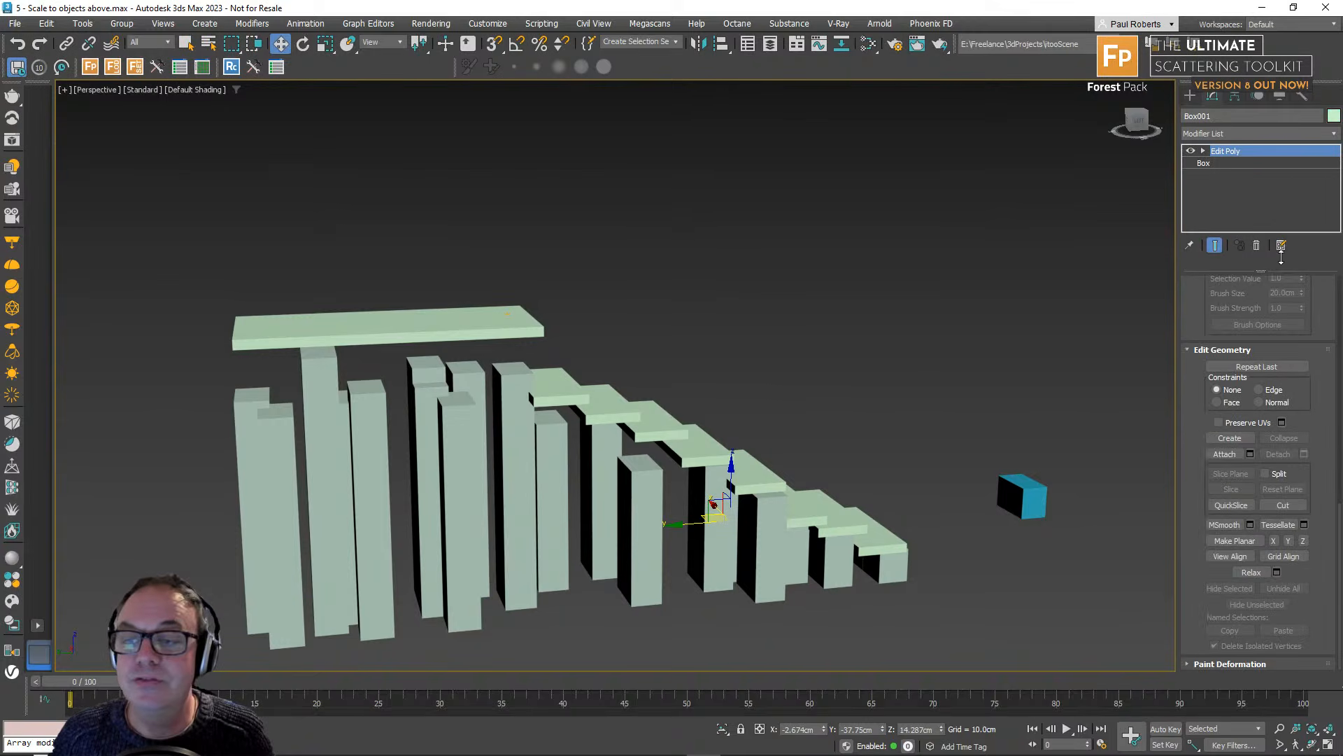
{"action": "left_click", "coordinate": [1203, 151]}
{"action": "left_click", "coordinate": [1232, 210]}
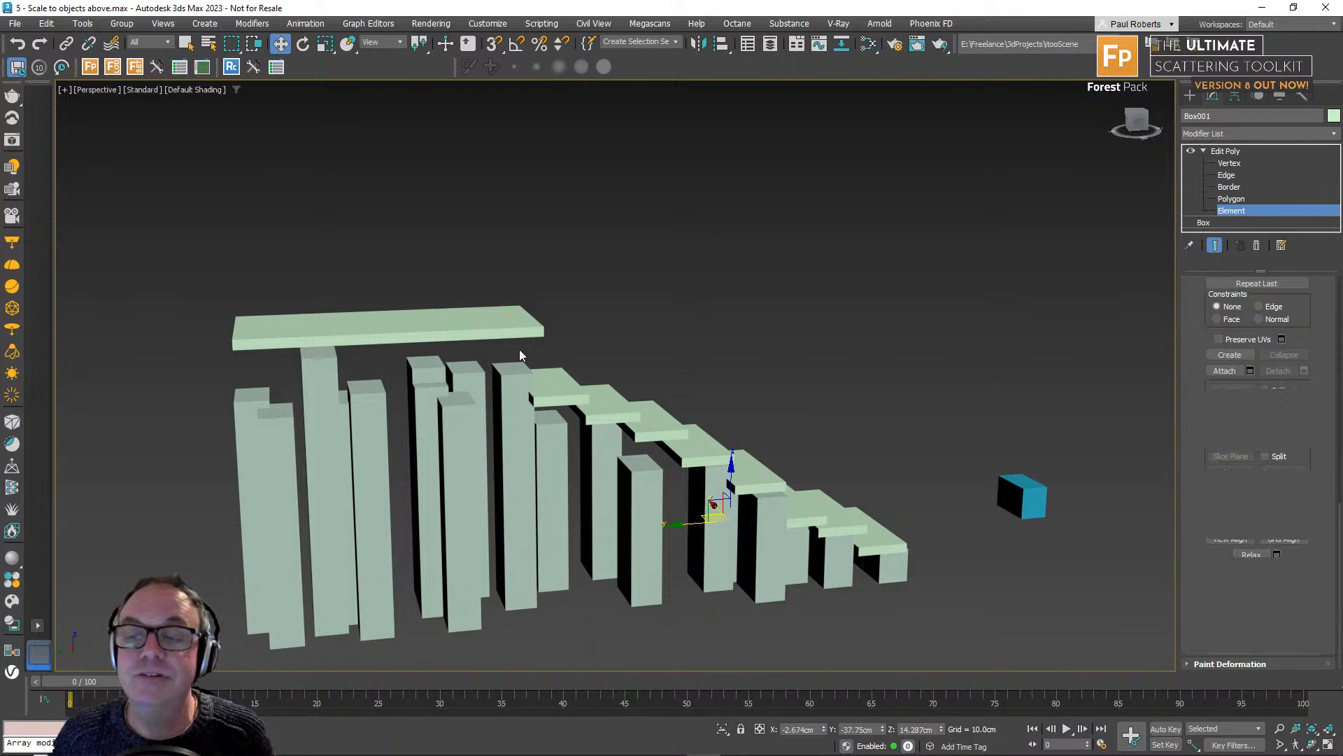
{"action": "left_click", "coordinate": [515, 336]}
{"action": "left_click_drag", "start_coordinate": [384, 277], "coordinate": [544, 364]}
{"action": "left_click_drag", "start_coordinate": [599, 400], "coordinate": [706, 452]}
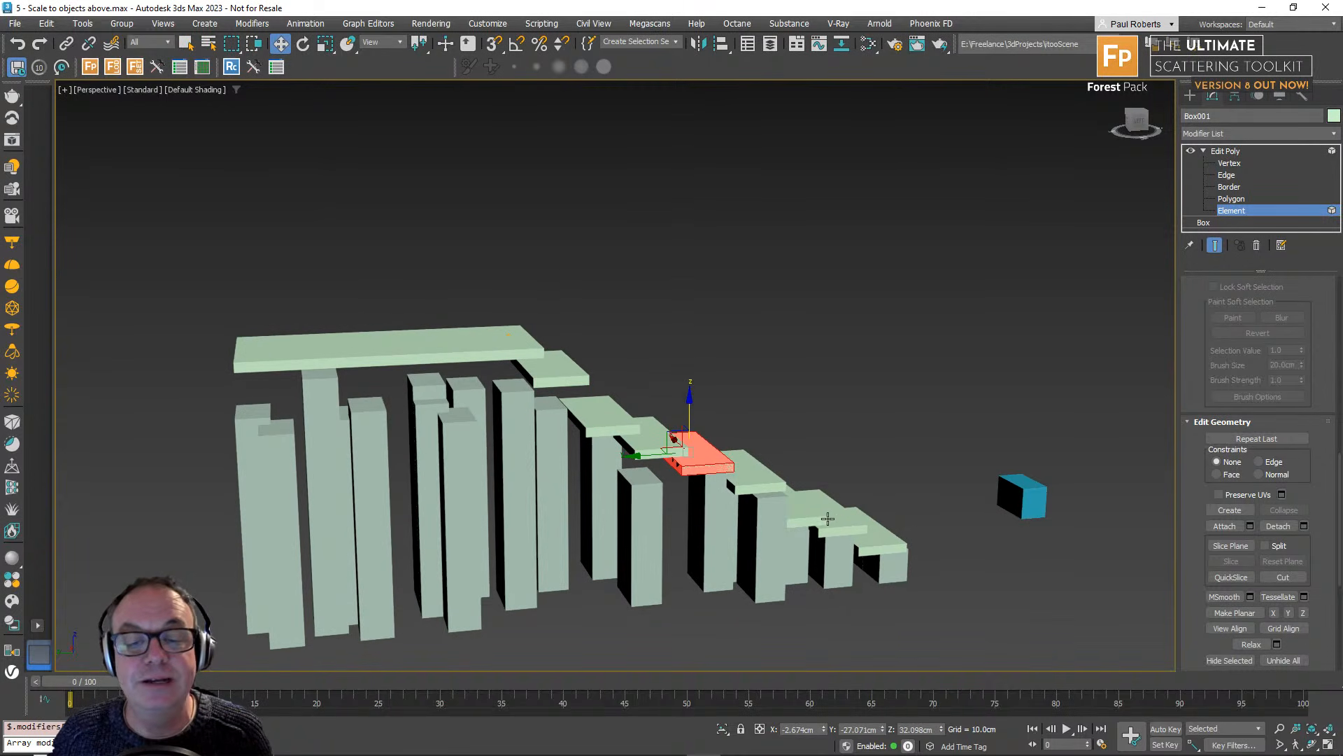
{"action": "left_click_drag", "start_coordinate": [813, 516], "coordinate": [811, 501]}
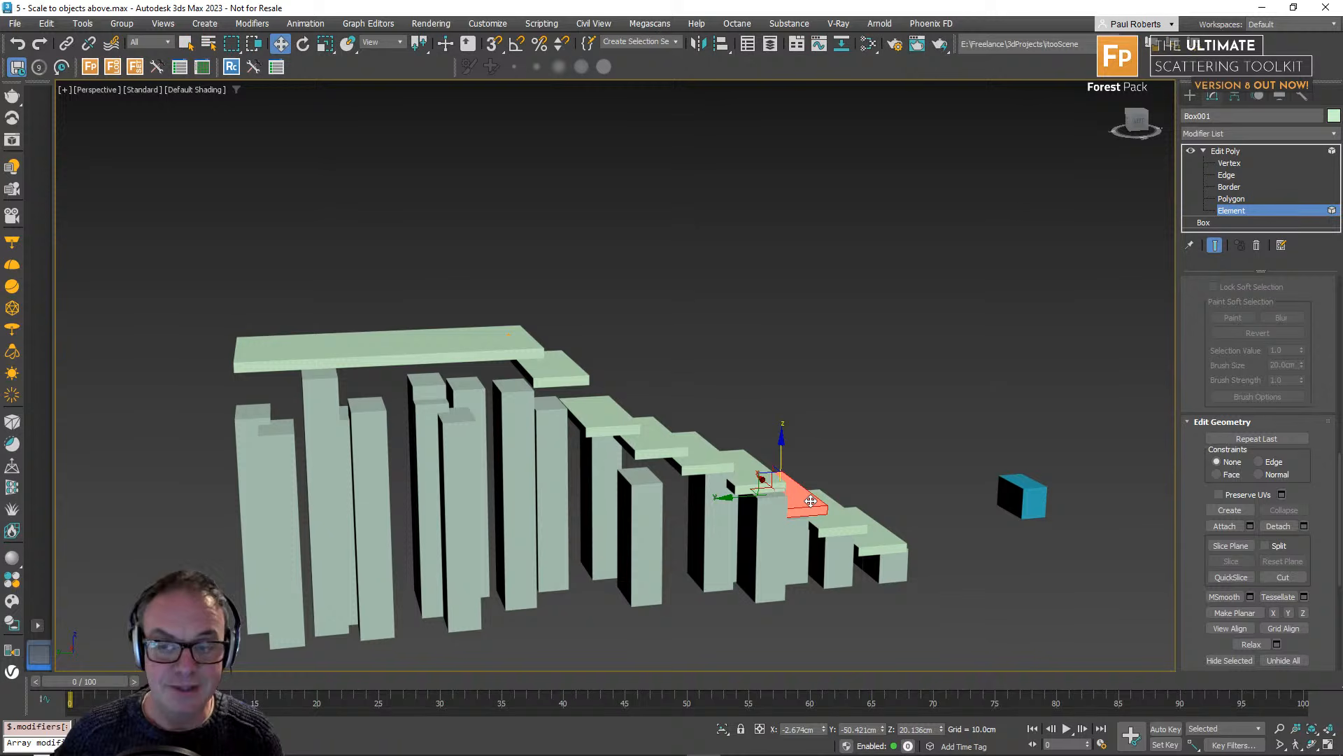
{"action": "left_click", "coordinate": [1240, 210]}
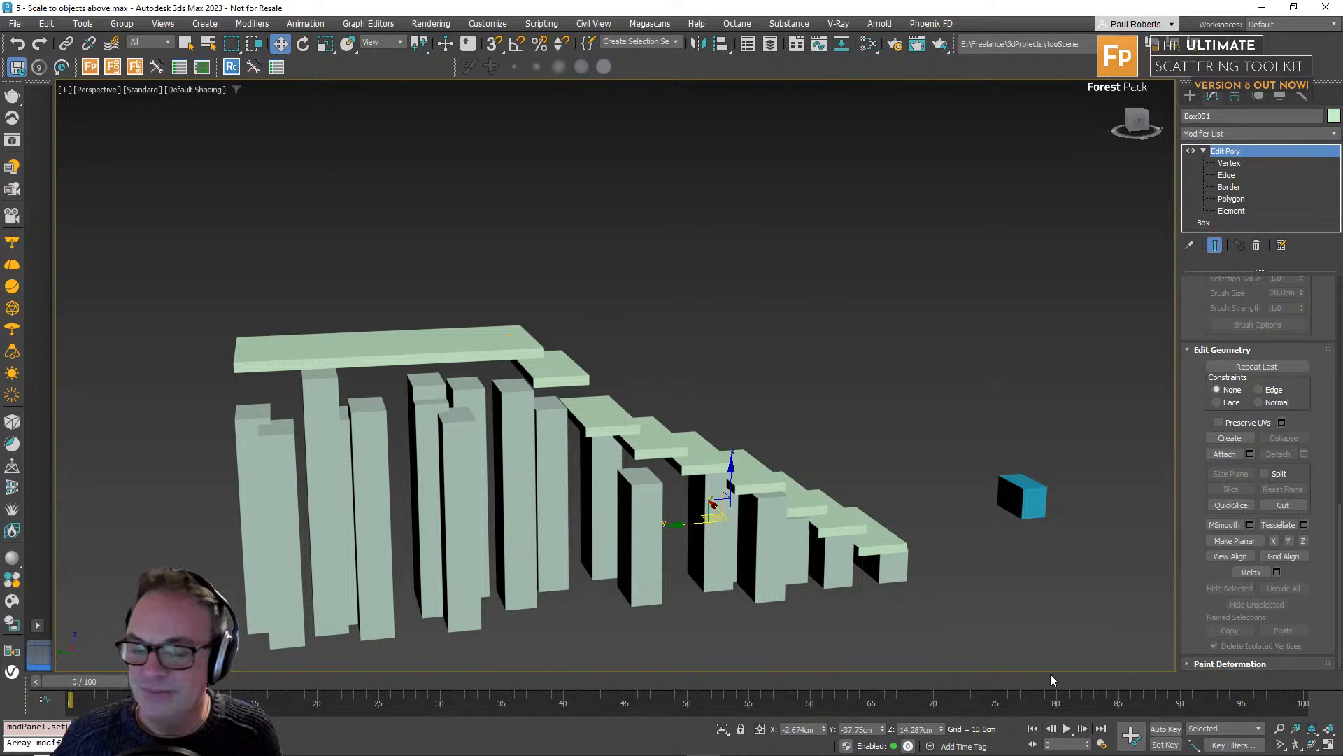
{"action": "middle_click_drag", "start_coordinate": [689, 504], "coordinate": [703, 503], "text": "alt"}
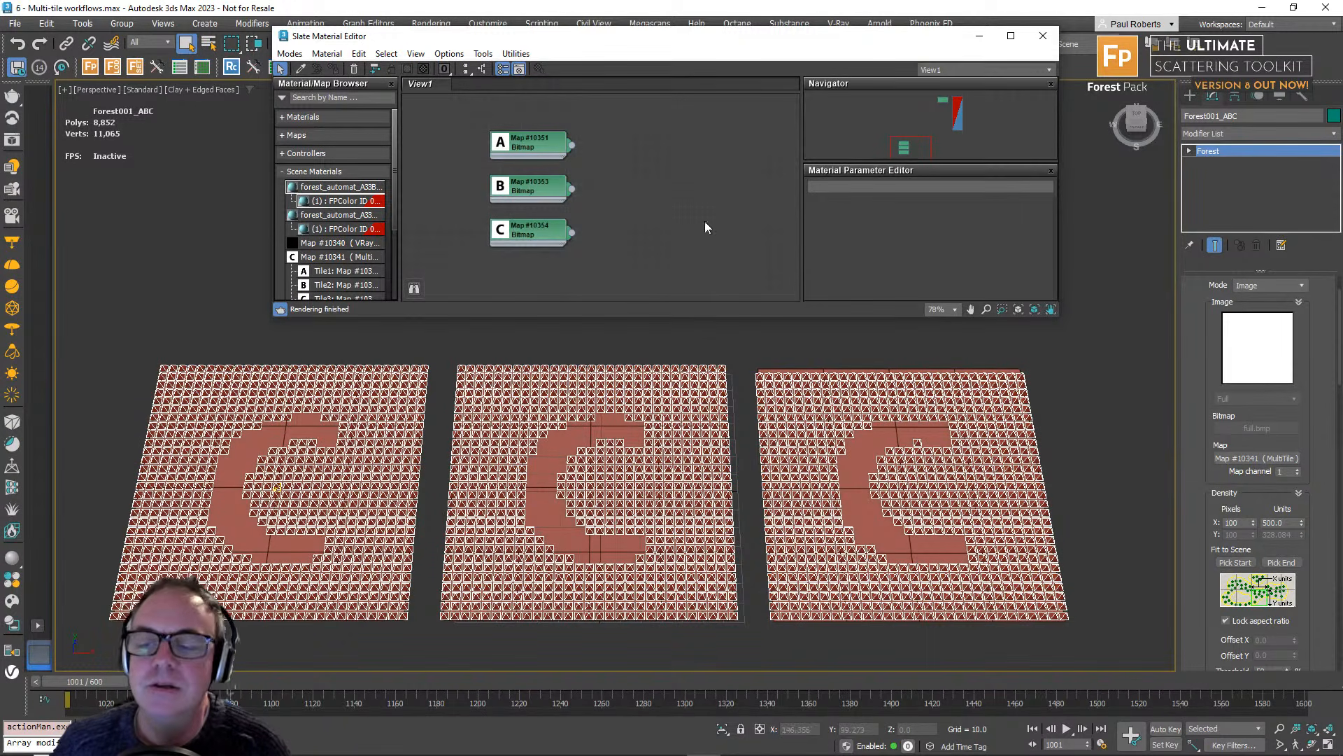
Assign the letter A bitmap, MaskA.jpg, as the distribution map of Forest001_ABC.
{"action": "left_click_drag", "start_coordinate": [572, 146], "coordinate": [1263, 463]}
{"action": "left_click", "coordinate": [633, 424]}
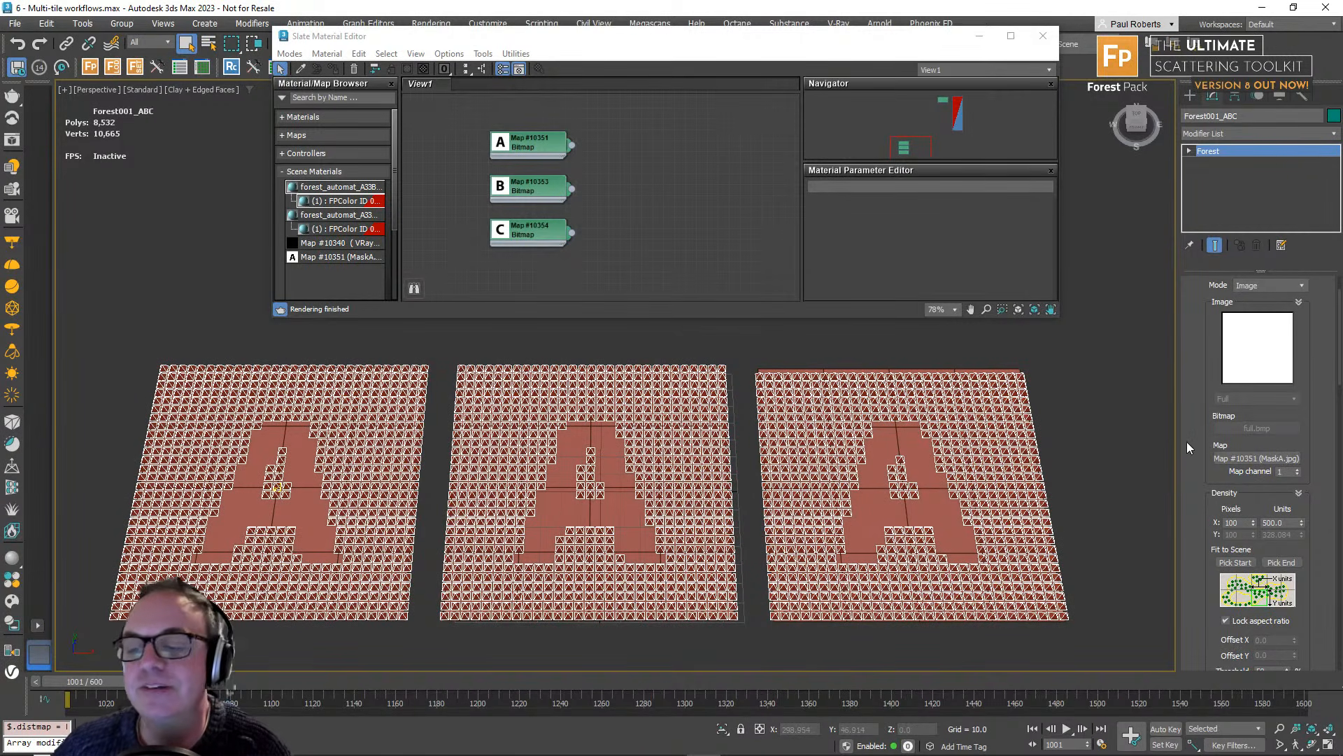
{"action": "mouse_move", "coordinate": [1194, 449]}
{"action": "left_mouse_down"}
{"action": "mouse_move", "coordinate": [1191, 428]}
{"action": "mouse_move", "coordinate": [1194, 445]}
{"action": "left_mouse_up"}
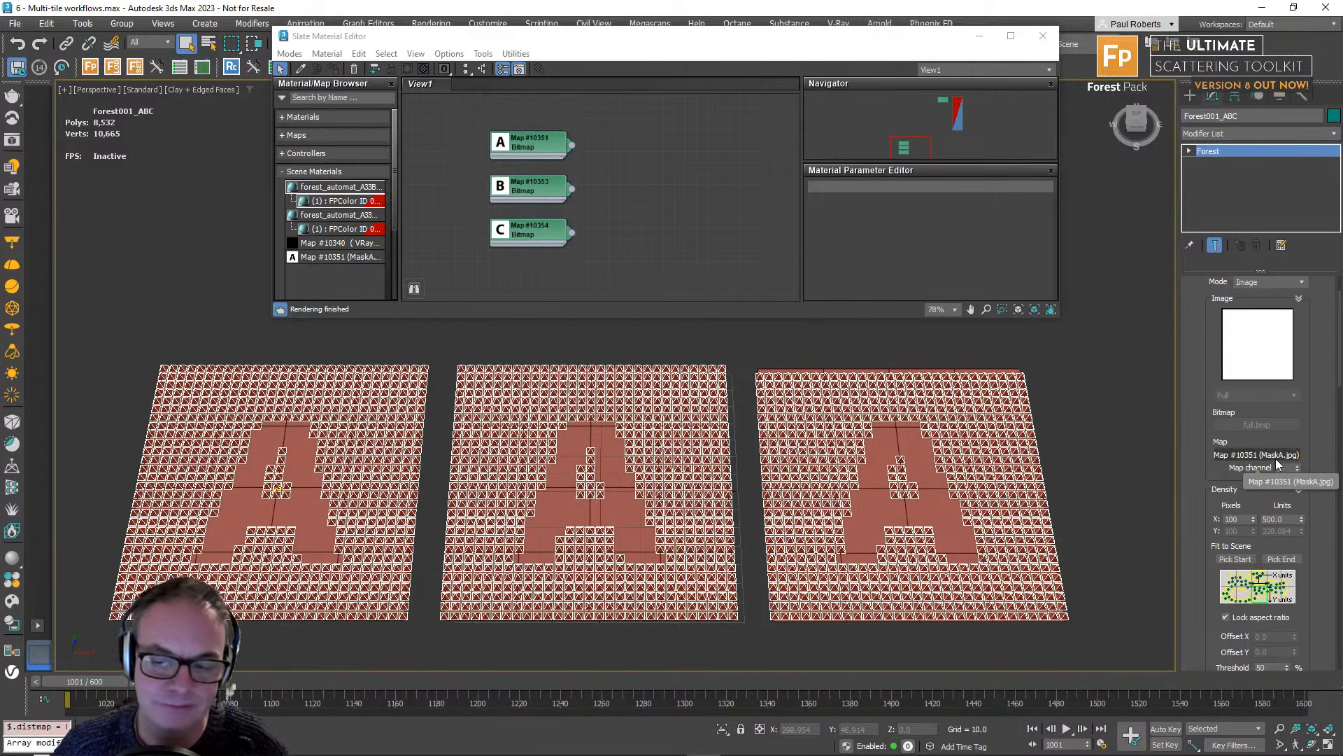
Add a MultiTile map to the material graph and place it beside the A, B and C bitmap nodes.
{"action": "right_click", "coordinate": [637, 147]}
{"action": "mouse_move", "coordinate": [666, 176]}
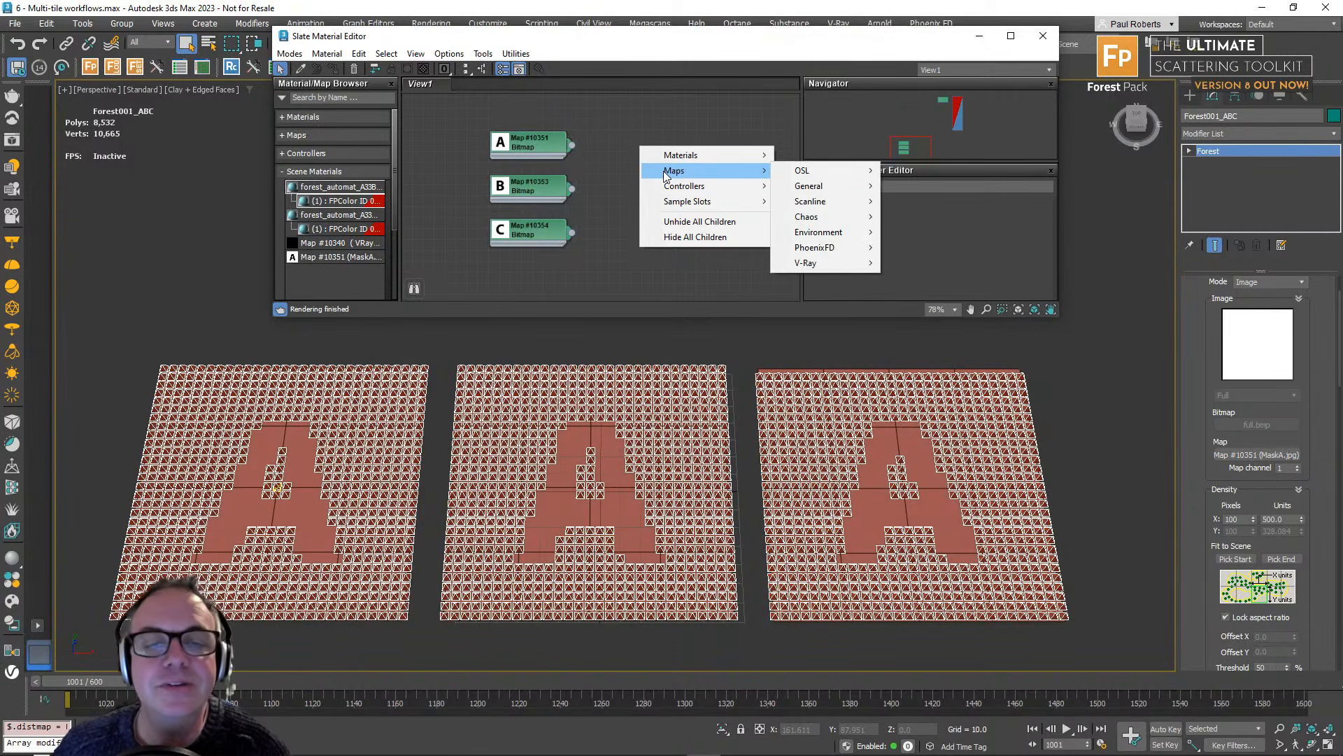
{"action": "mouse_move", "coordinate": [867, 188]}
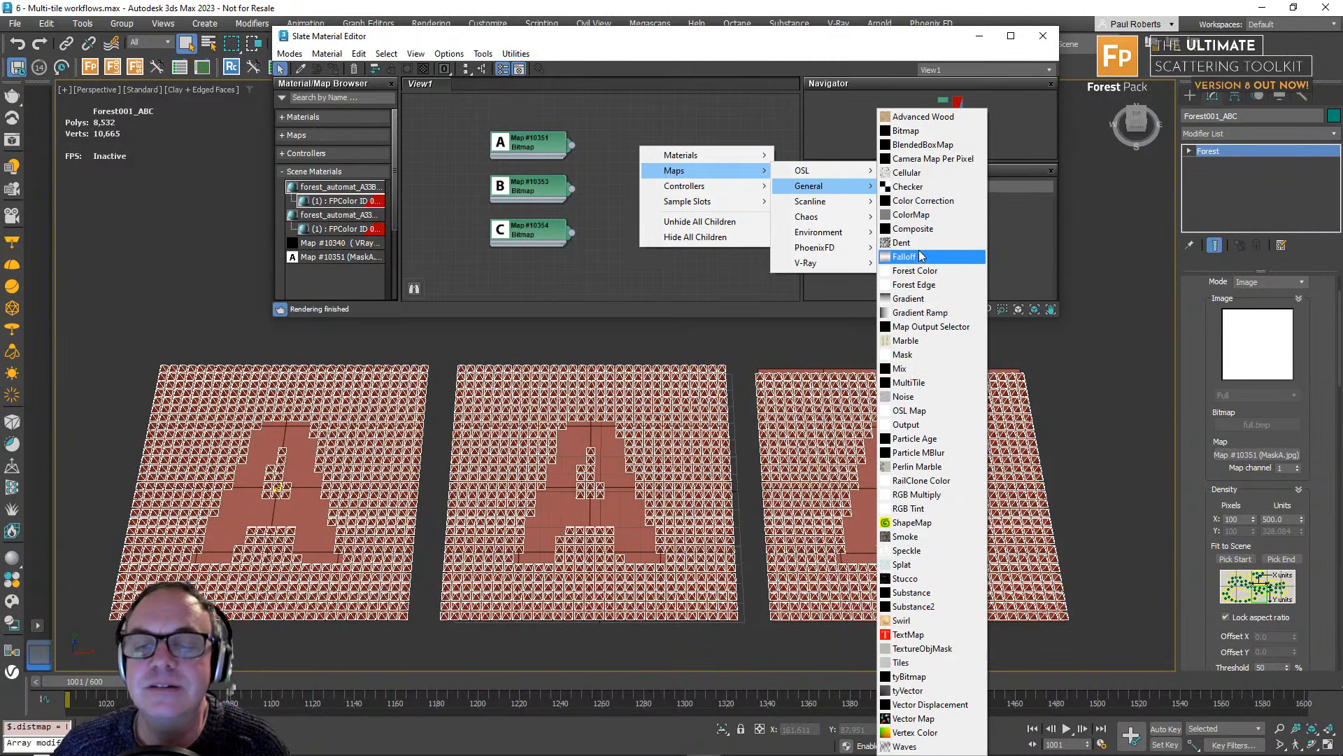
{"action": "left_click", "coordinate": [922, 382]}
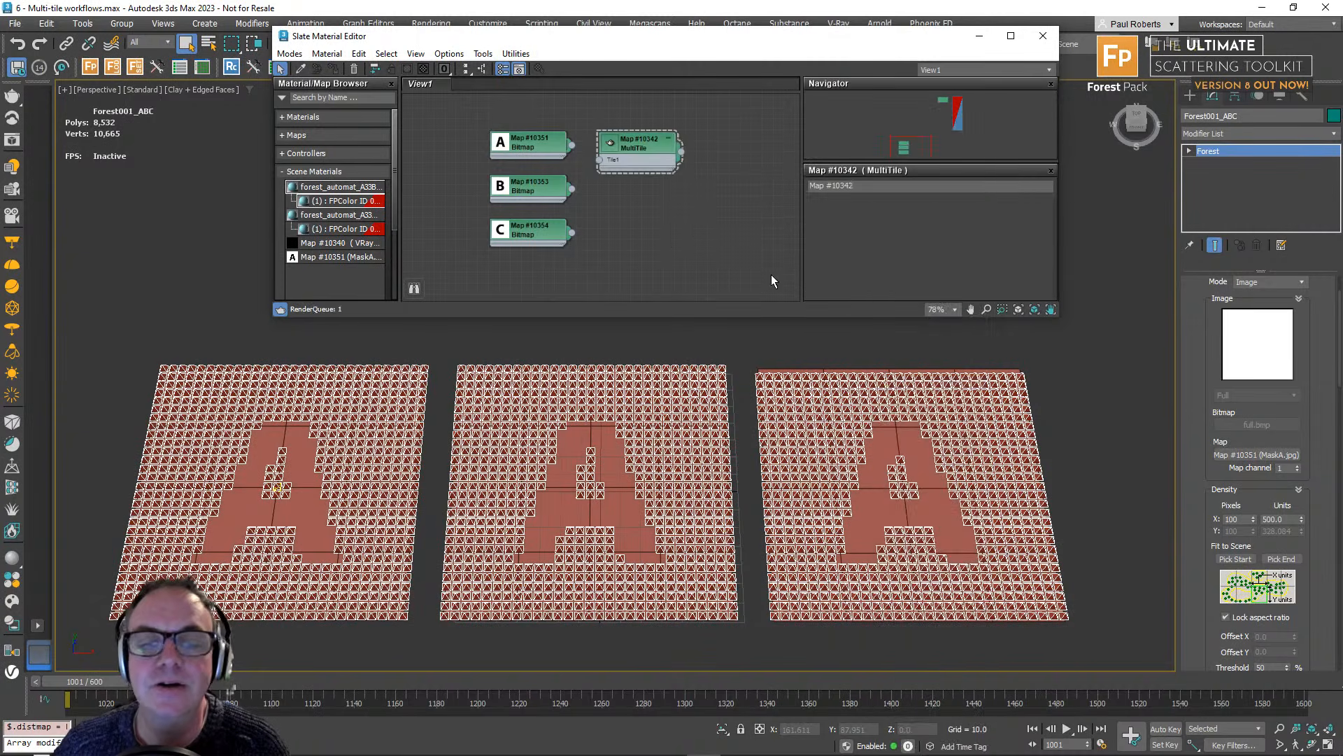
{"action": "left_click_drag", "start_coordinate": [644, 166], "coordinate": [665, 187]}
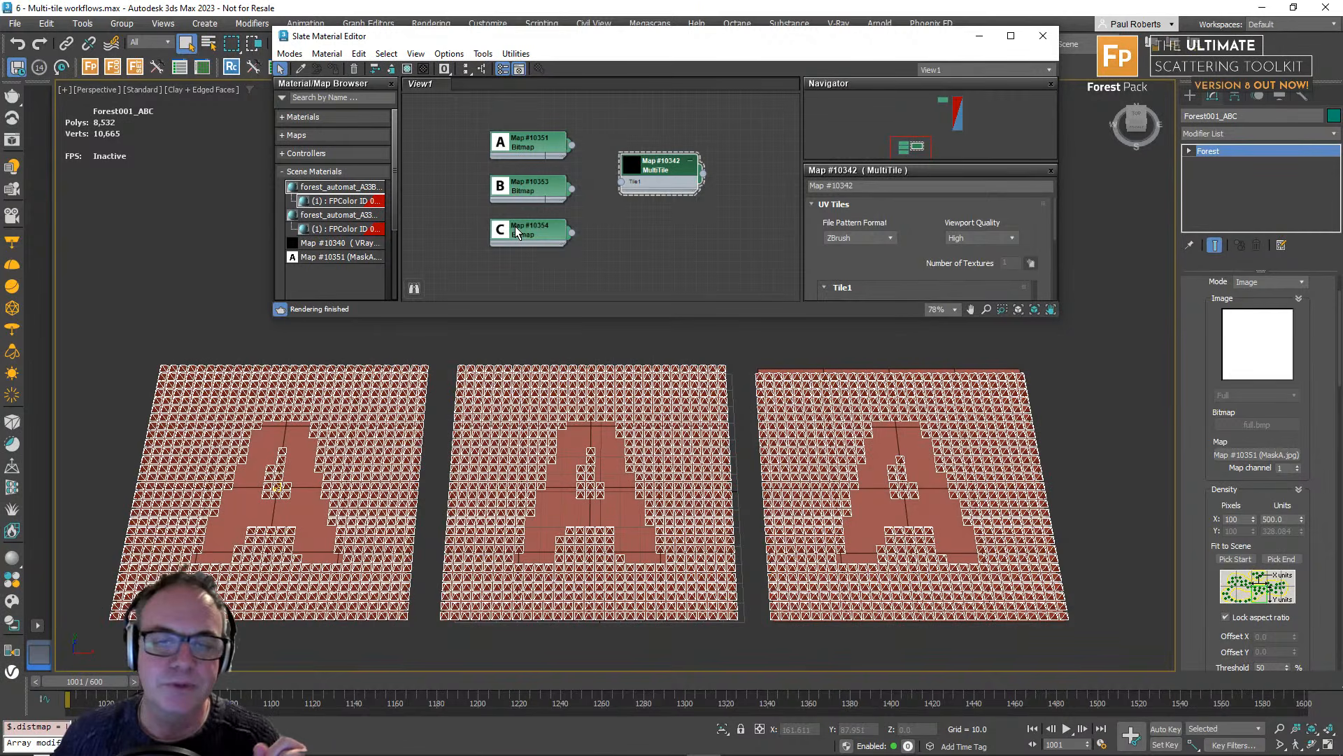
Set the MultiTile map's file pattern format to Custom and add two more tiles, for three in all.
{"action": "left_click", "coordinate": [864, 241]}
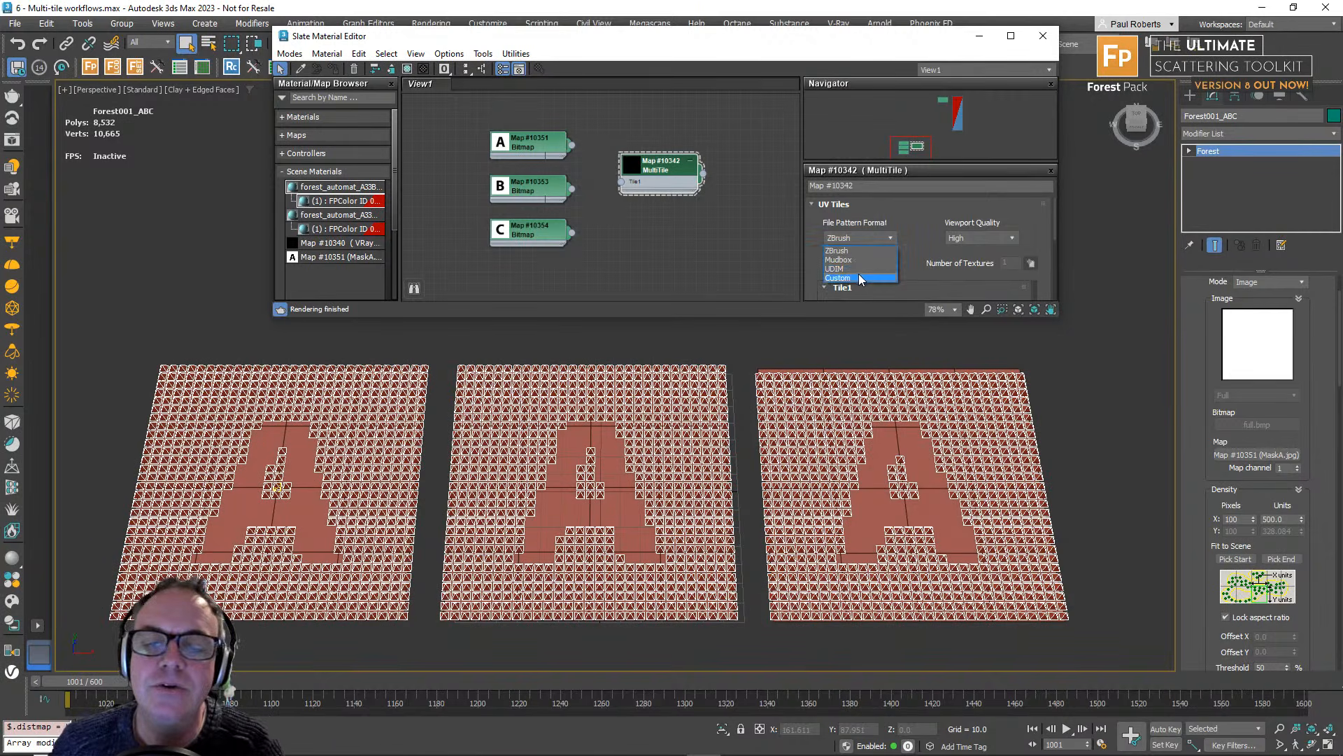
{"action": "left_click", "coordinate": [858, 277]}
{"action": "scroll", "coordinate": [885, 271], "scroll_direction": "down", "scroll_amount": 3}
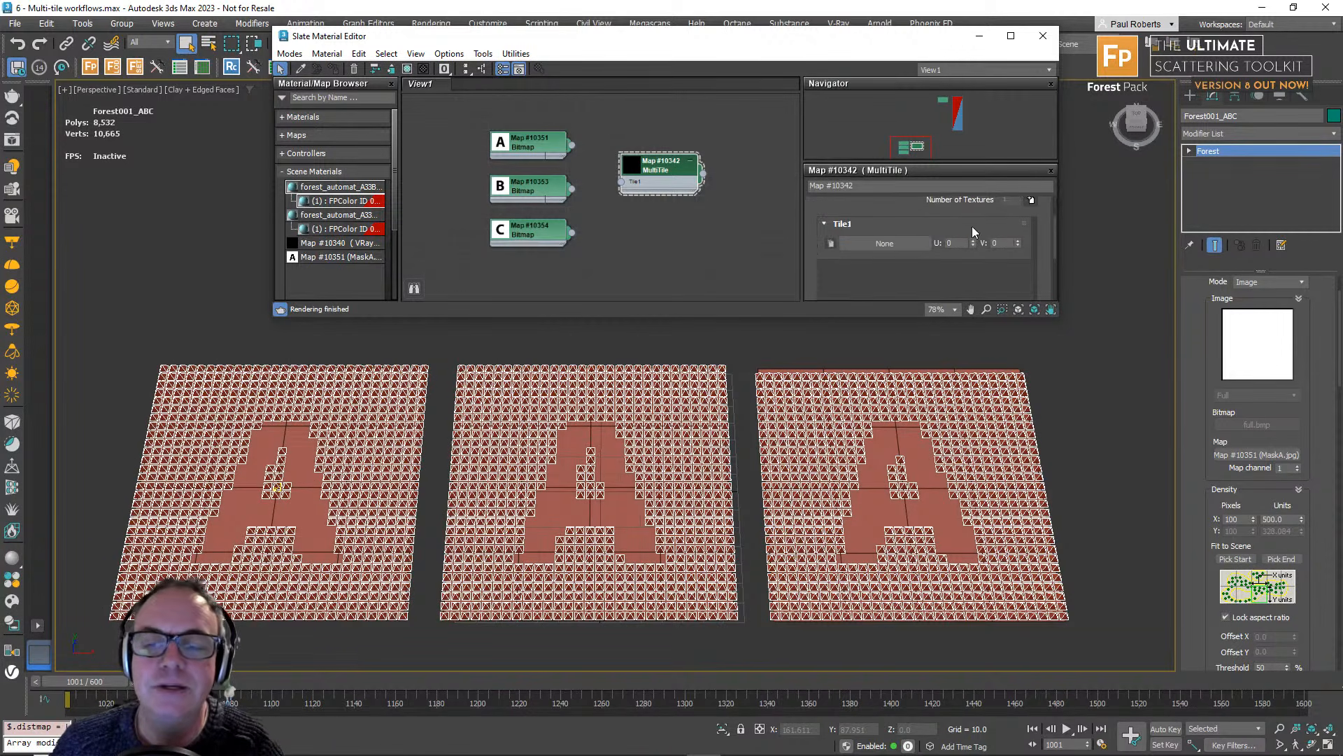
{"action": "left_click", "coordinate": [1032, 200]}
{"action": "left_click", "coordinate": [1031, 200]}
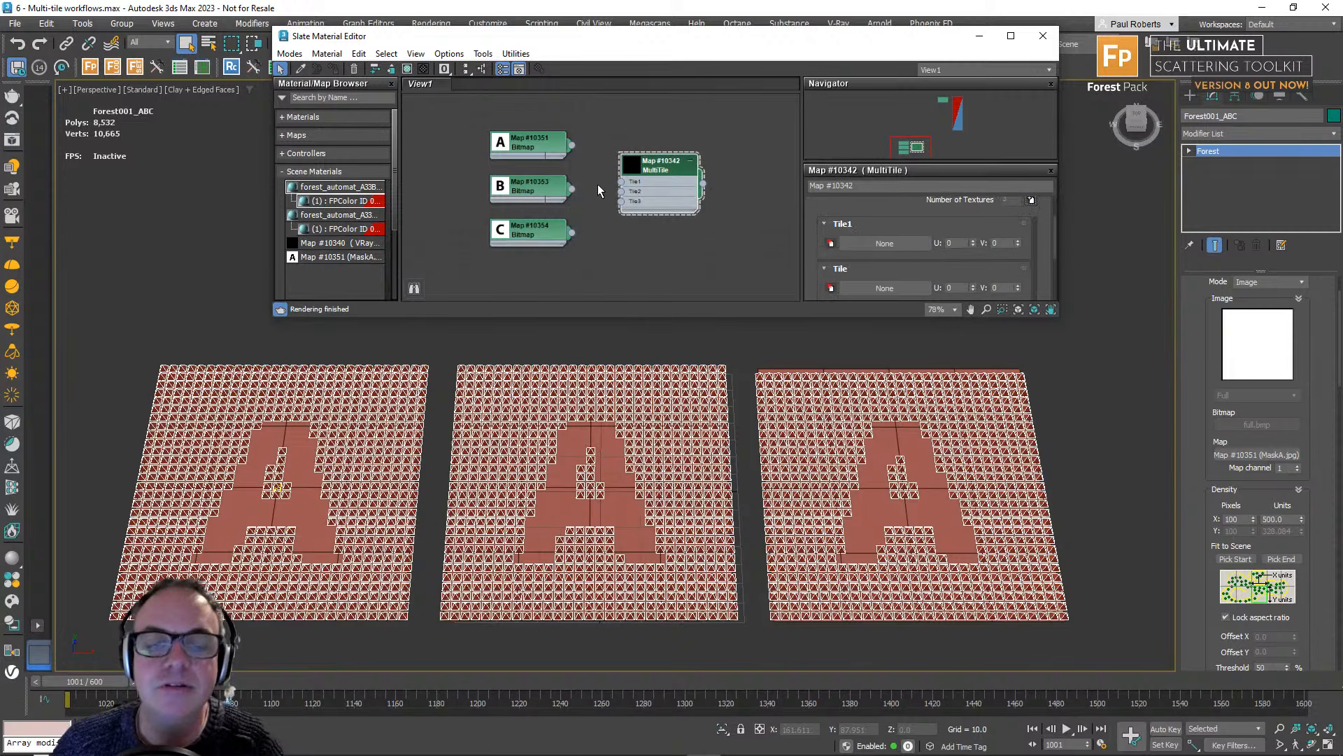
Connect the A, B and C bitmaps to Tile1, Tile2 and Tile3, and assign the MultiTile as the Forest distribution map.
{"action": "left_click_drag", "start_coordinate": [572, 145], "coordinate": [621, 191]}
{"action": "left_click_drag", "start_coordinate": [573, 232], "coordinate": [621, 201]}
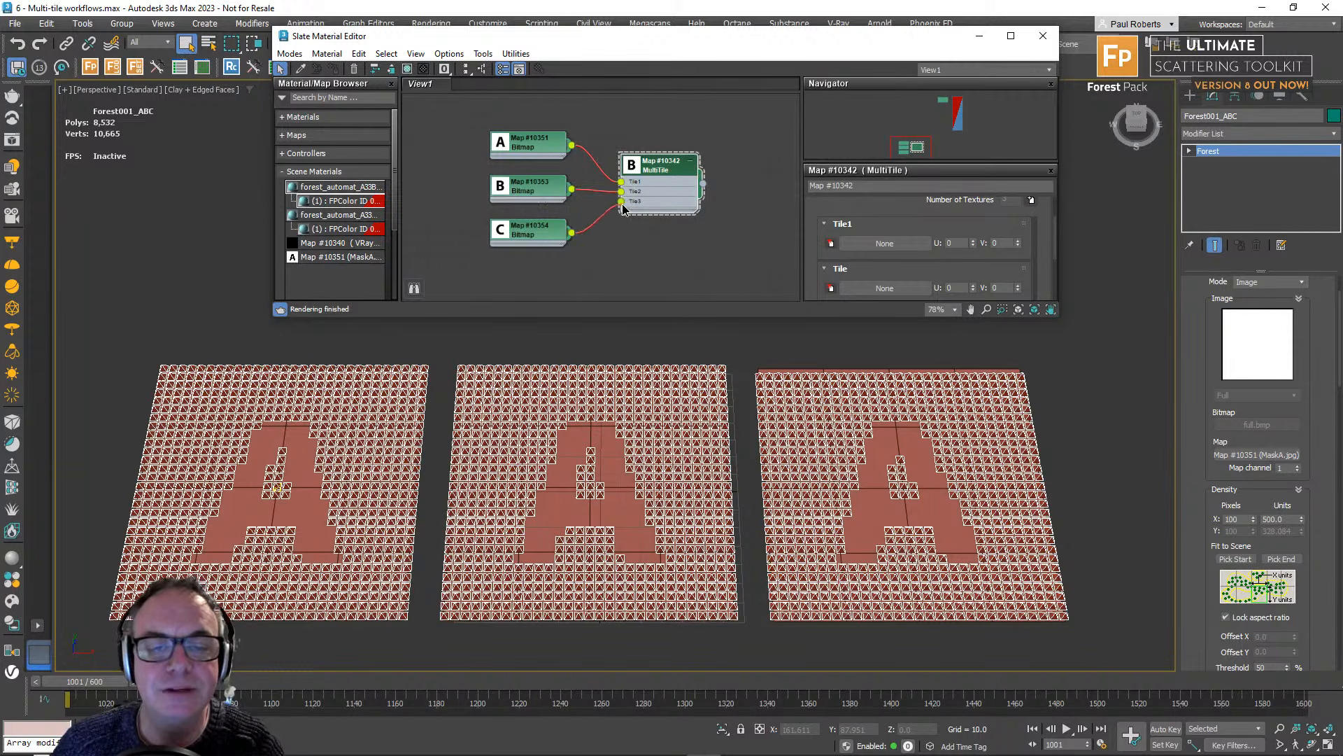
{"action": "left_click_drag", "start_coordinate": [703, 183], "coordinate": [1238, 456]}
{"action": "left_click", "coordinate": [650, 424]}
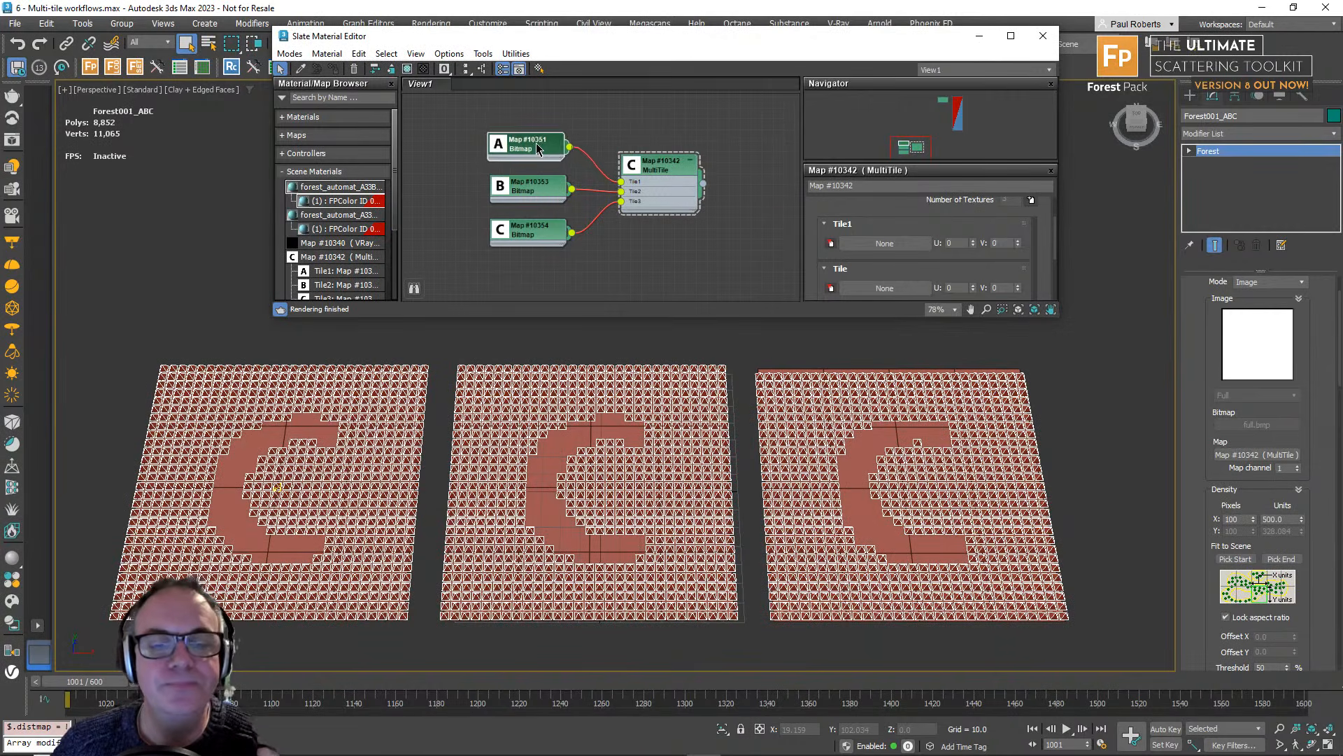
Move the C bitmap node slightly down and enlarge the material editor window to examine the bitmaps' coordinate settings.
{"action": "left_click_drag", "start_coordinate": [544, 235], "coordinate": [544, 247]}
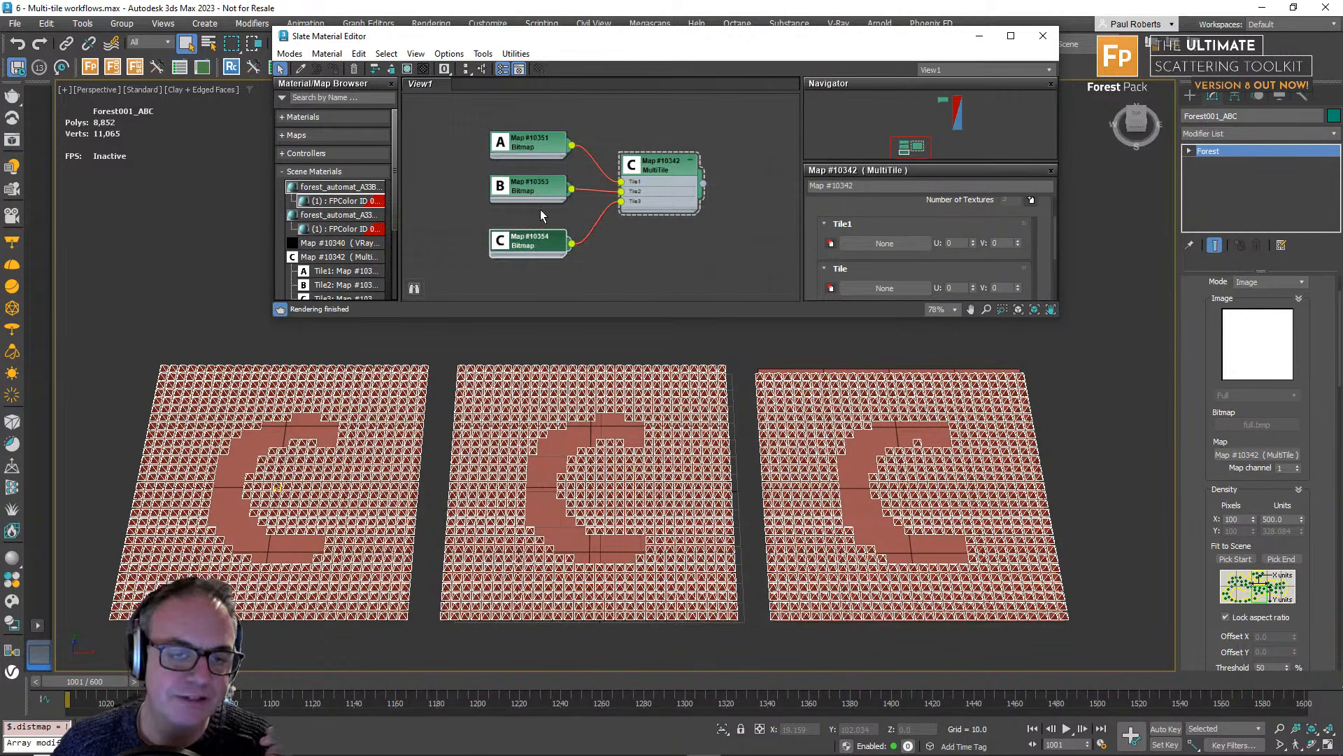
{"action": "double_click", "coordinate": [533, 189]}
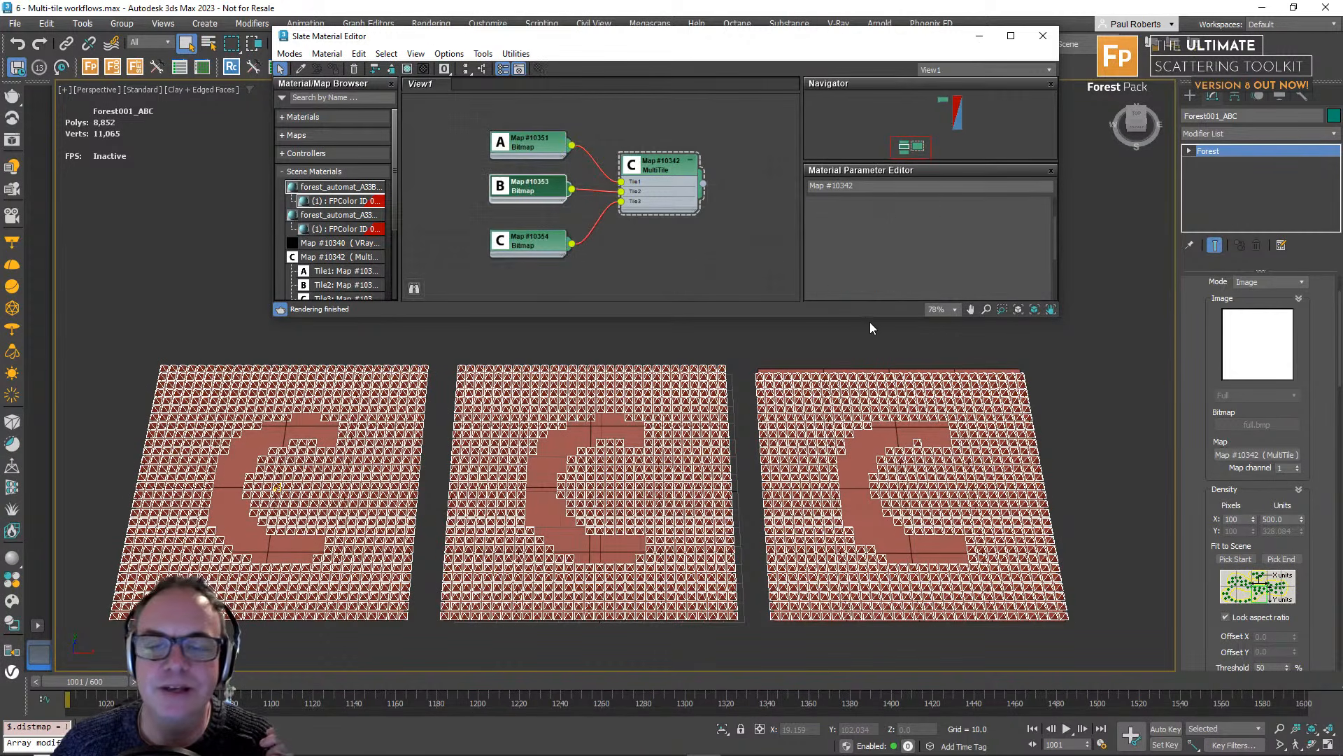
{"action": "left_click_drag", "start_coordinate": [867, 319], "coordinate": [874, 348]}
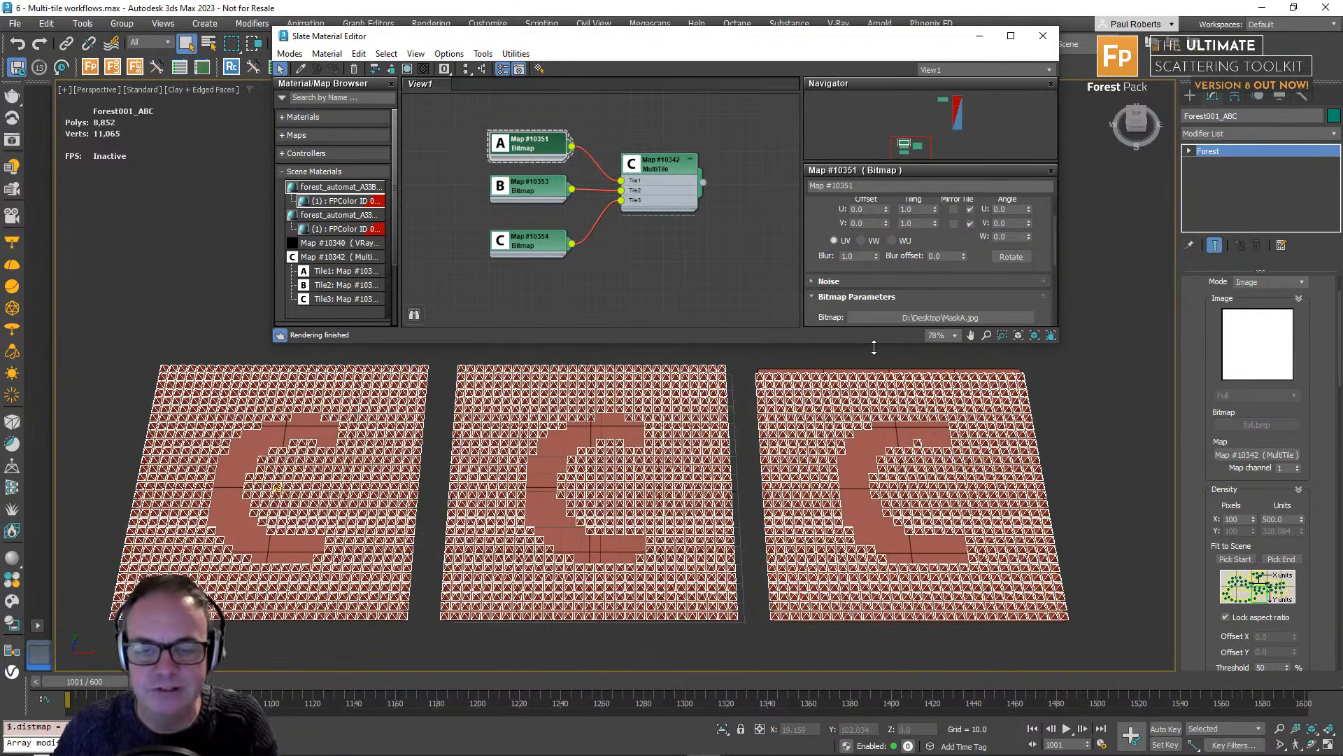
{"action": "mouse_move", "coordinate": [826, 229]}
{"action": "left_mouse_down"}
{"action": "mouse_move", "coordinate": [822, 256]}
{"action": "mouse_move", "coordinate": [816, 245]}
{"action": "left_mouse_up"}
In the MultiTile map, set the U position of Tile2 (MaskB.jpg) to 1 and Tile3 (MaskC.jpg) to 2.
{"action": "left_click", "coordinate": [655, 171]}
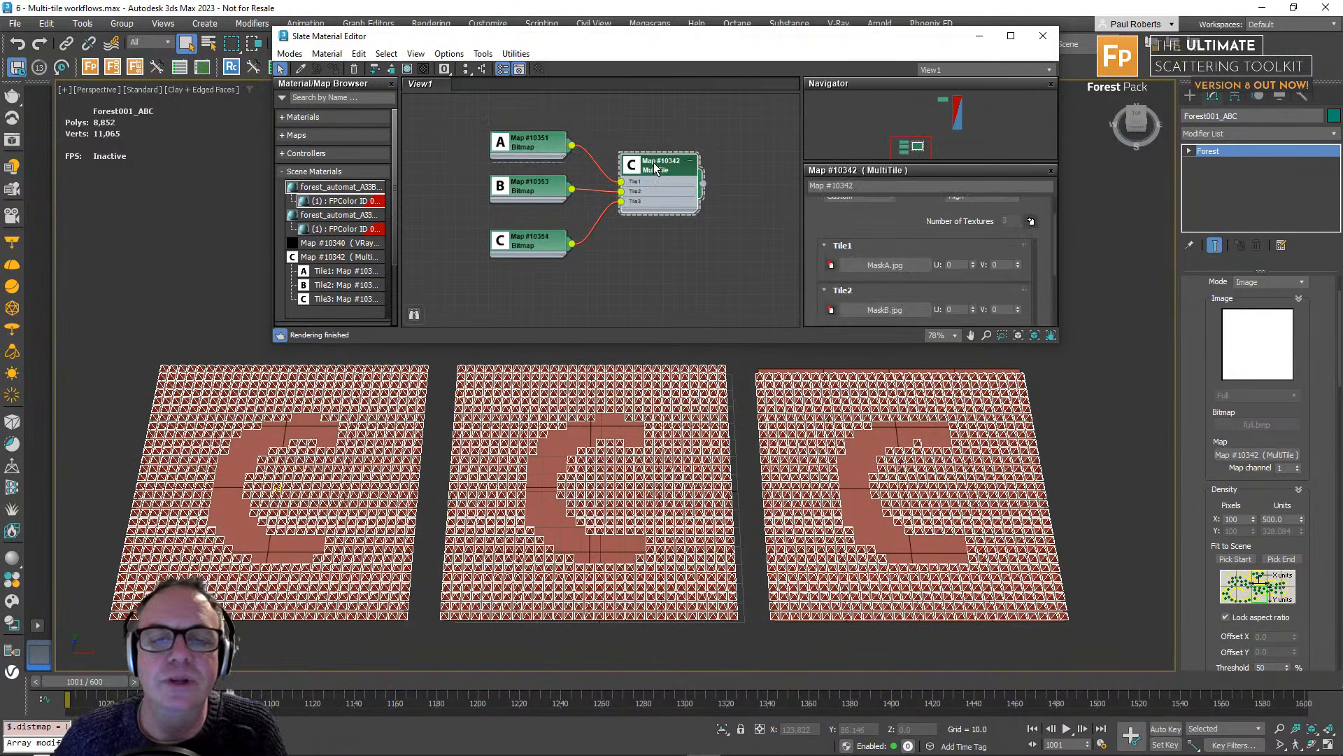
{"action": "left_click_drag", "start_coordinate": [845, 233], "coordinate": [844, 182]}
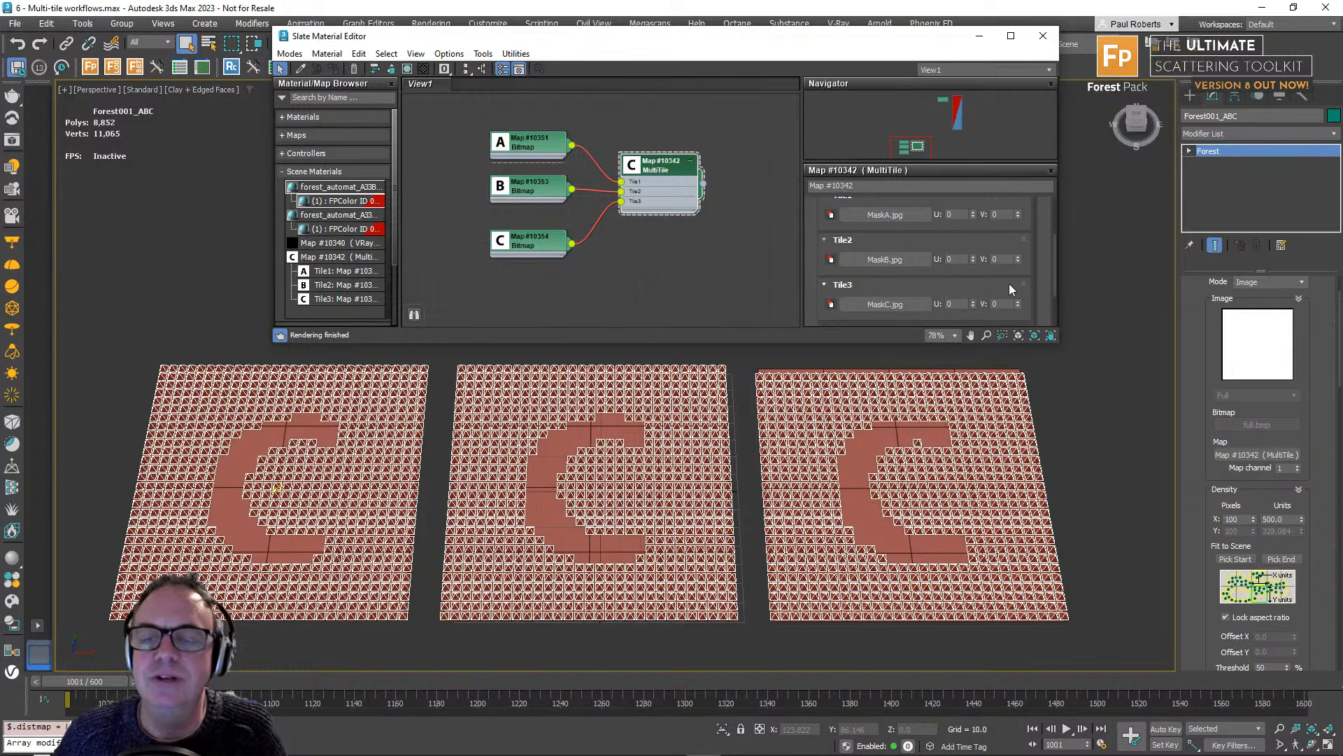
{"action": "double_click", "coordinate": [948, 259]}
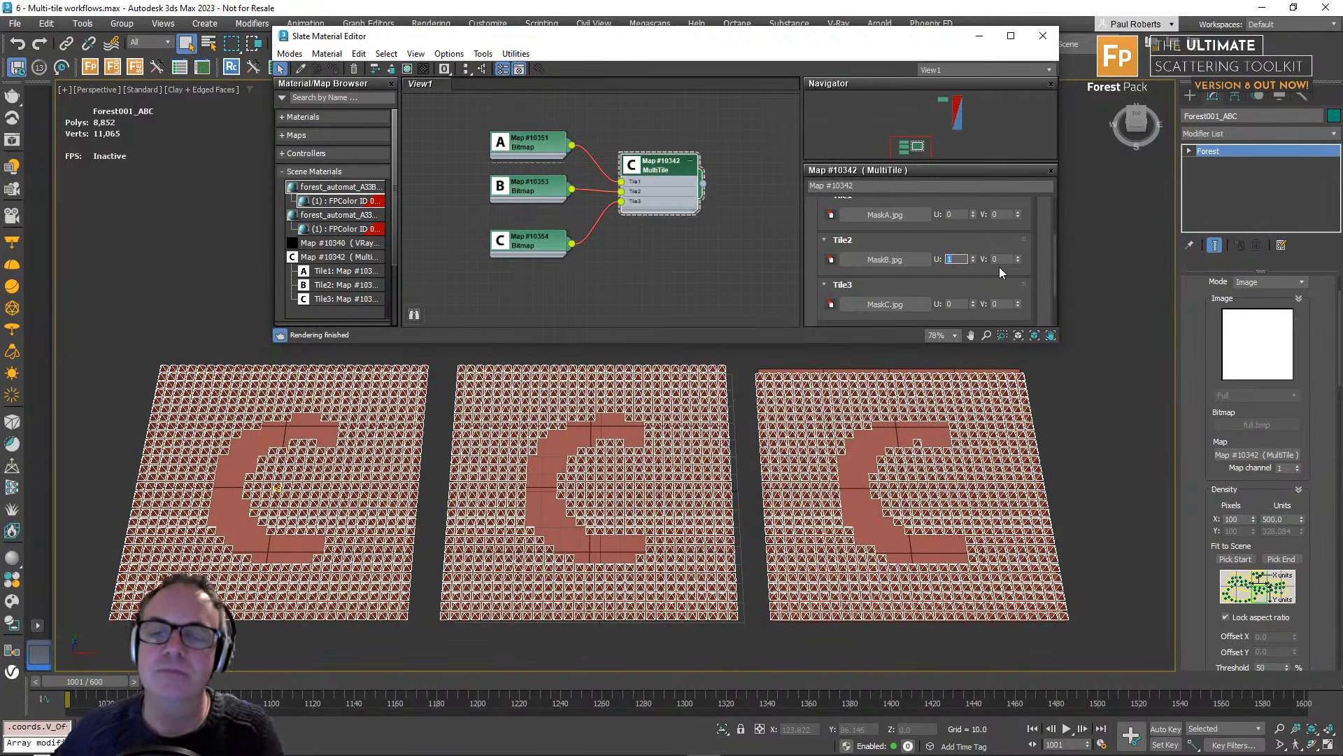
{"action": "double_click", "coordinate": [956, 304]}
{"action": "type", "text": "2"}
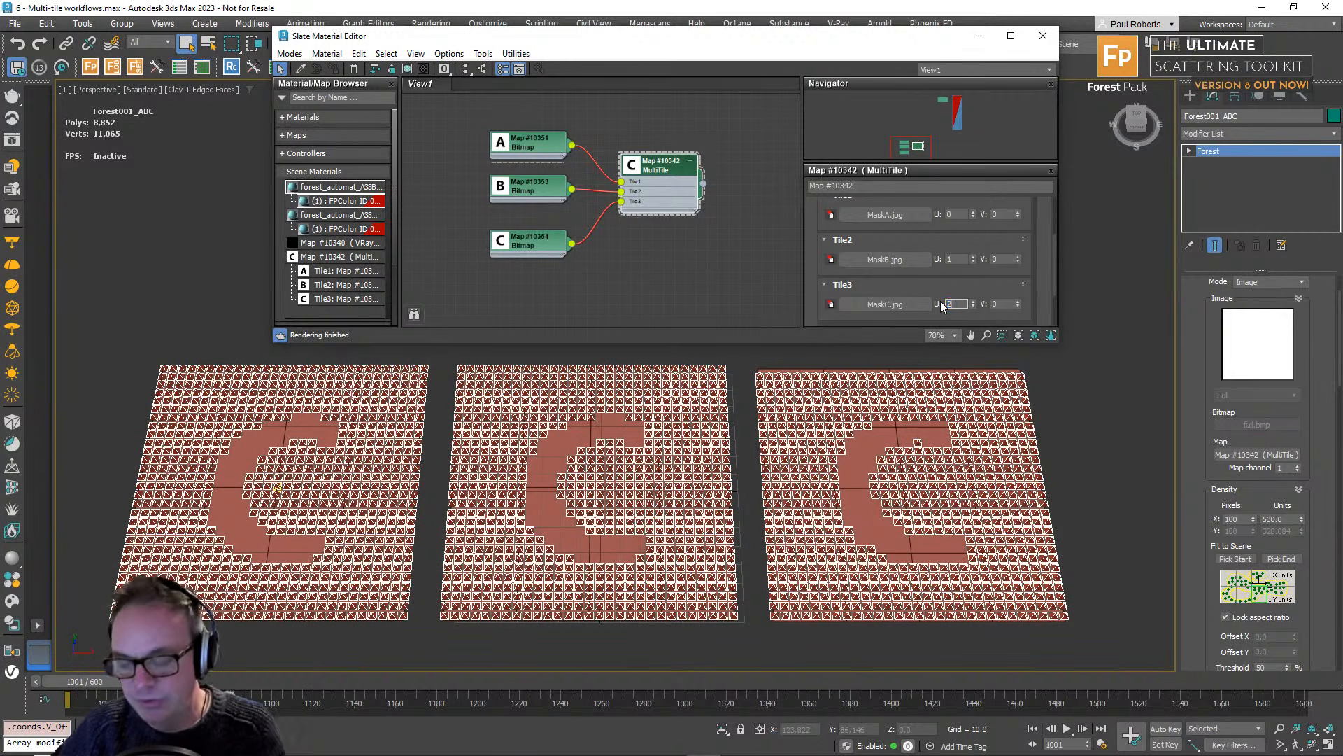
{"action": "key", "text": "Return"}
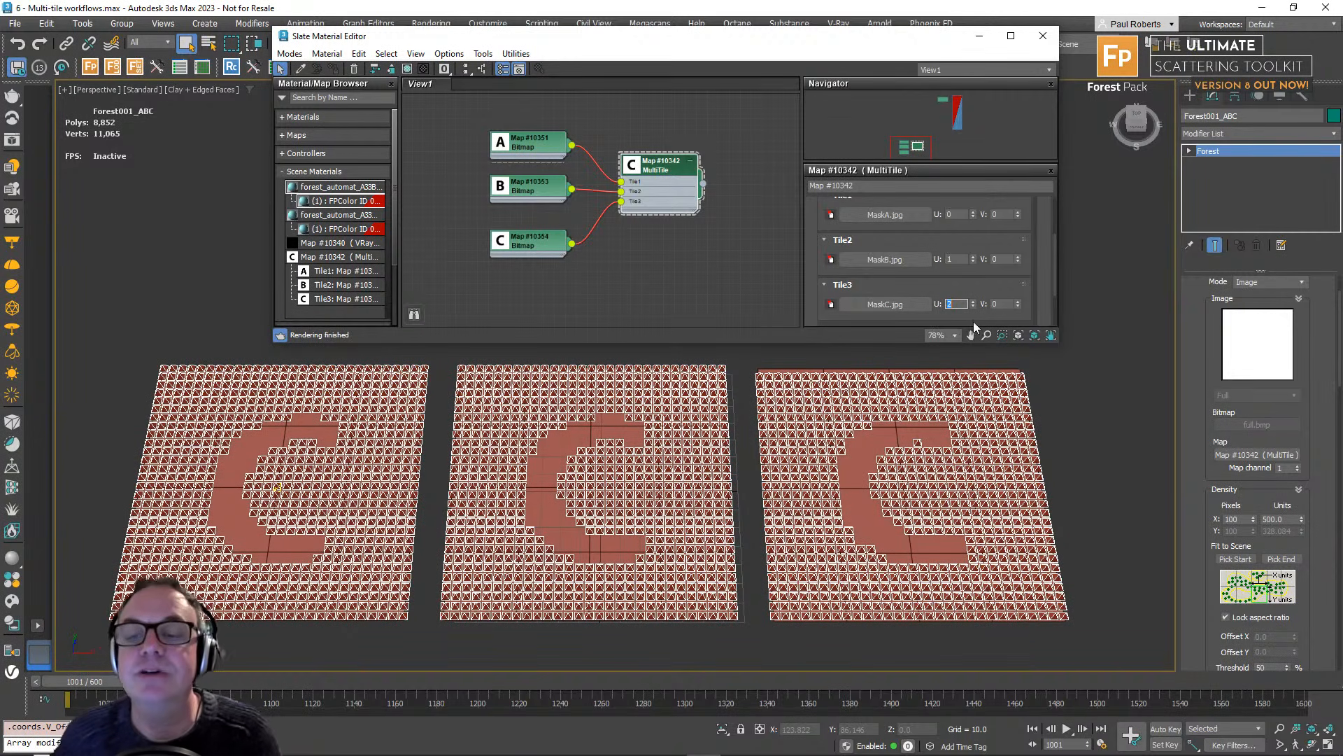
Turn off U and V tiling in the letter A bitmap's coordinates.
{"action": "double_click", "coordinate": [538, 155]}
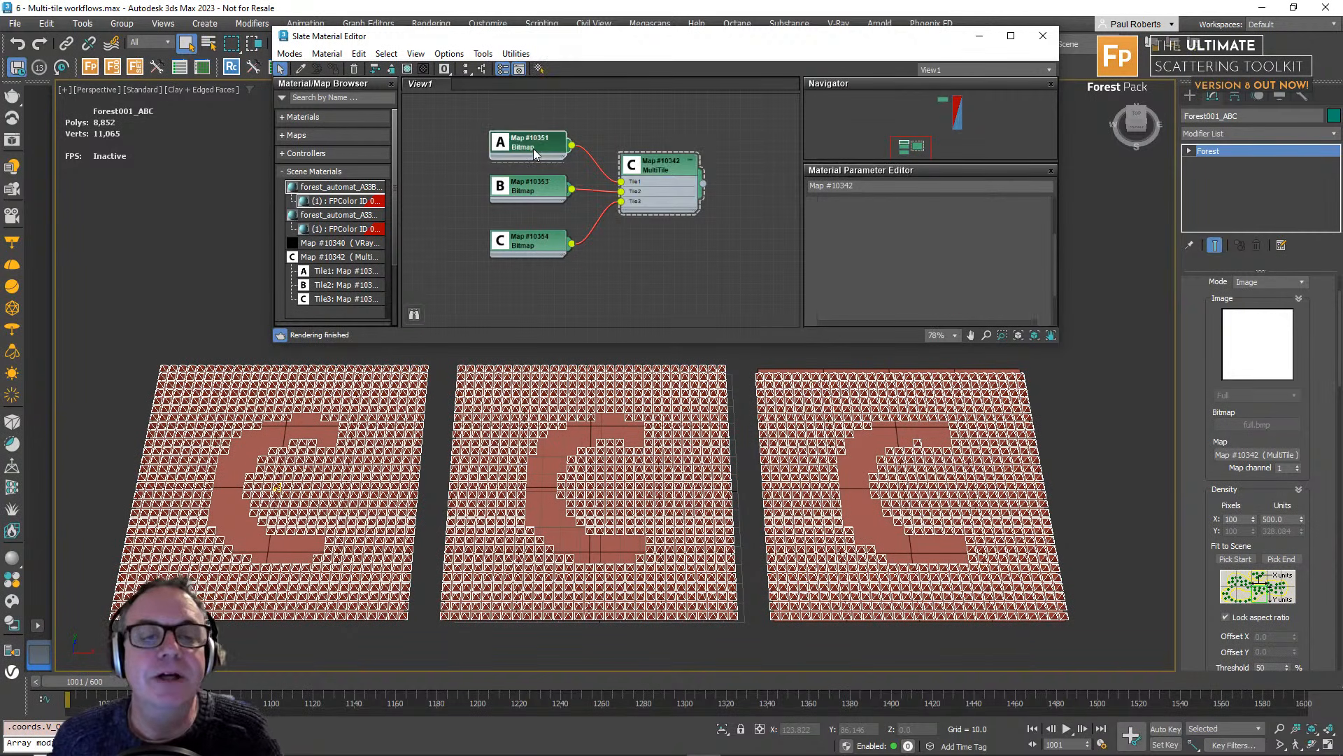
{"action": "scroll", "coordinate": [978, 260], "scroll_direction": "up", "scroll_amount": 3}
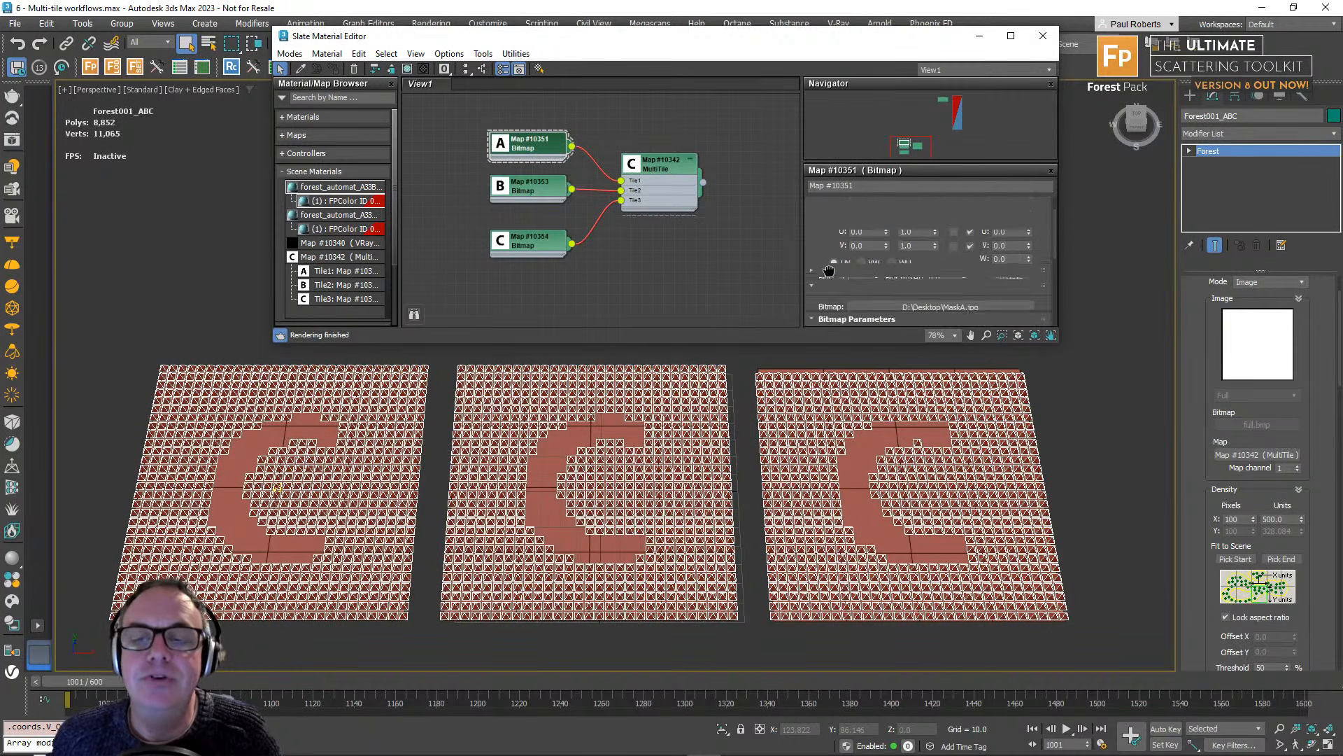
{"action": "left_click", "coordinate": [970, 251]}
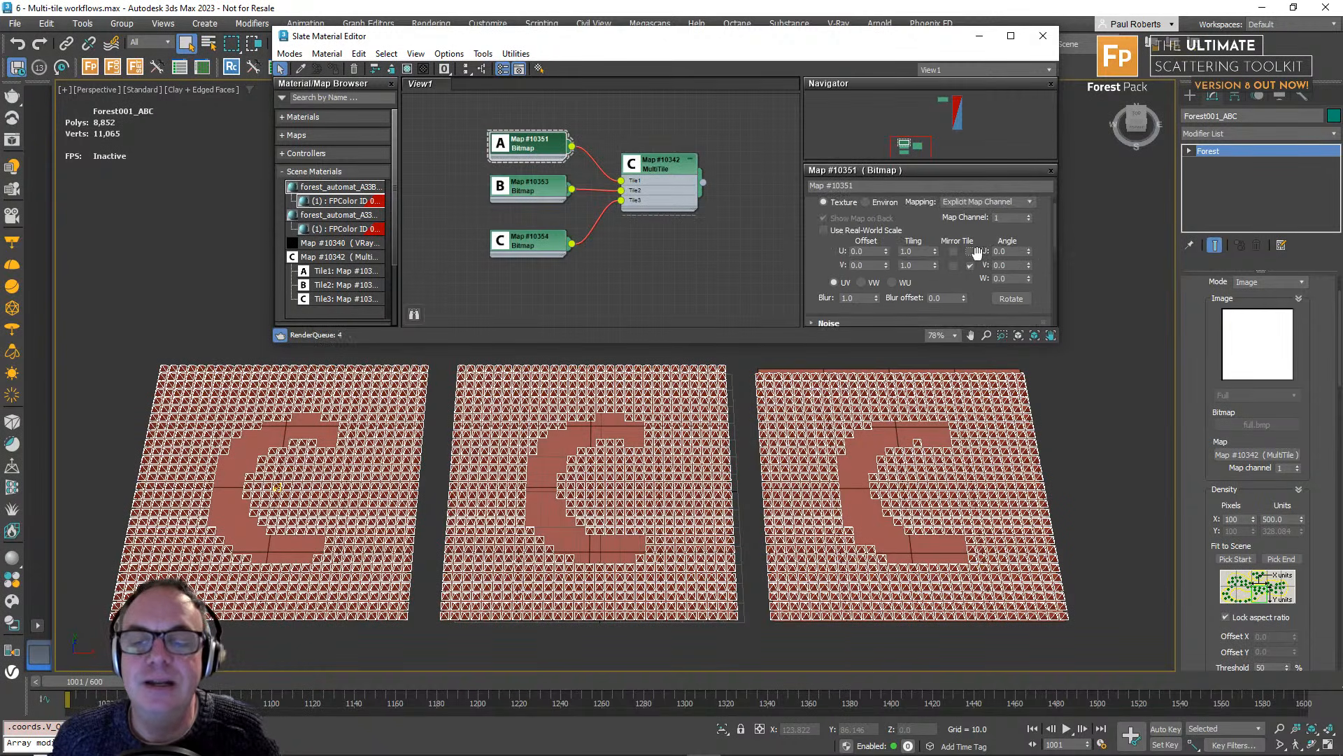
{"action": "left_click", "coordinate": [970, 265]}
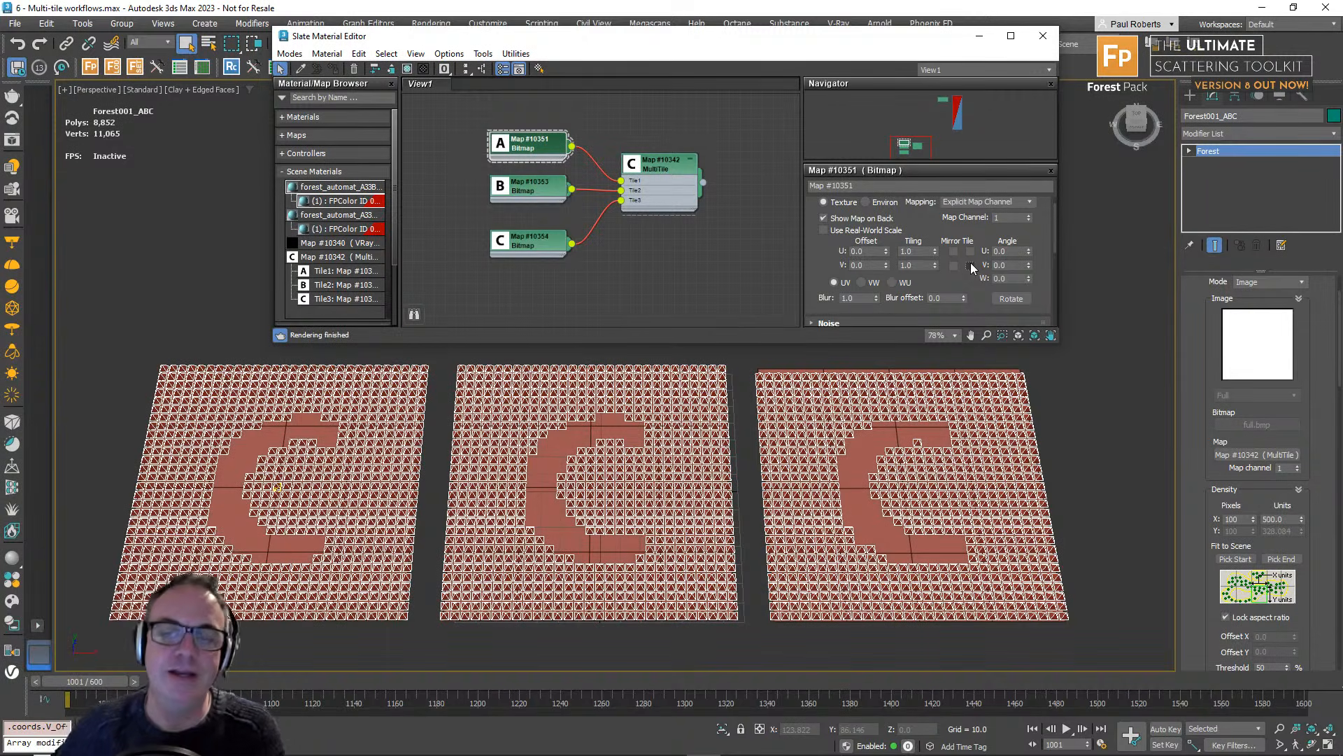
Turn off U and V tiling in the coordinates of the letter B and letter C bitmaps.
{"action": "left_click", "coordinate": [561, 187]}
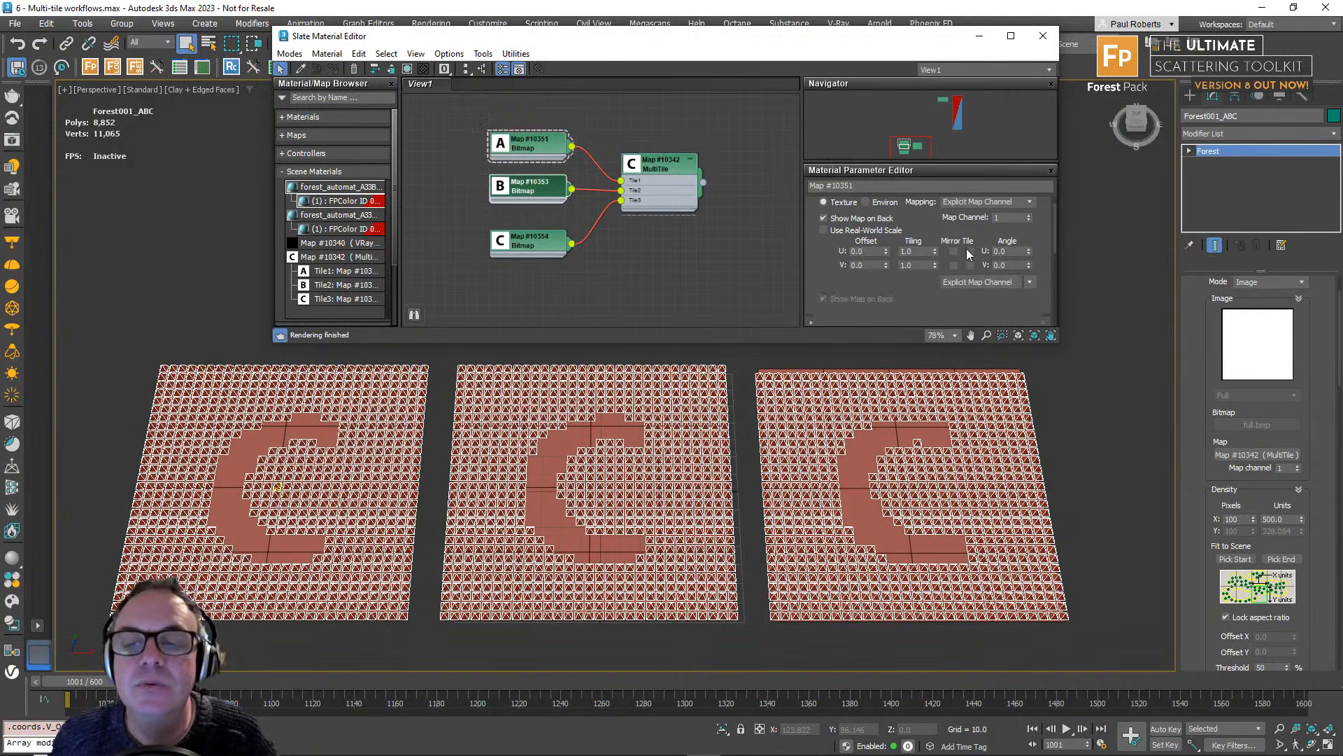
{"action": "left_click", "coordinate": [970, 252]}
{"action": "left_click", "coordinate": [969, 266]}
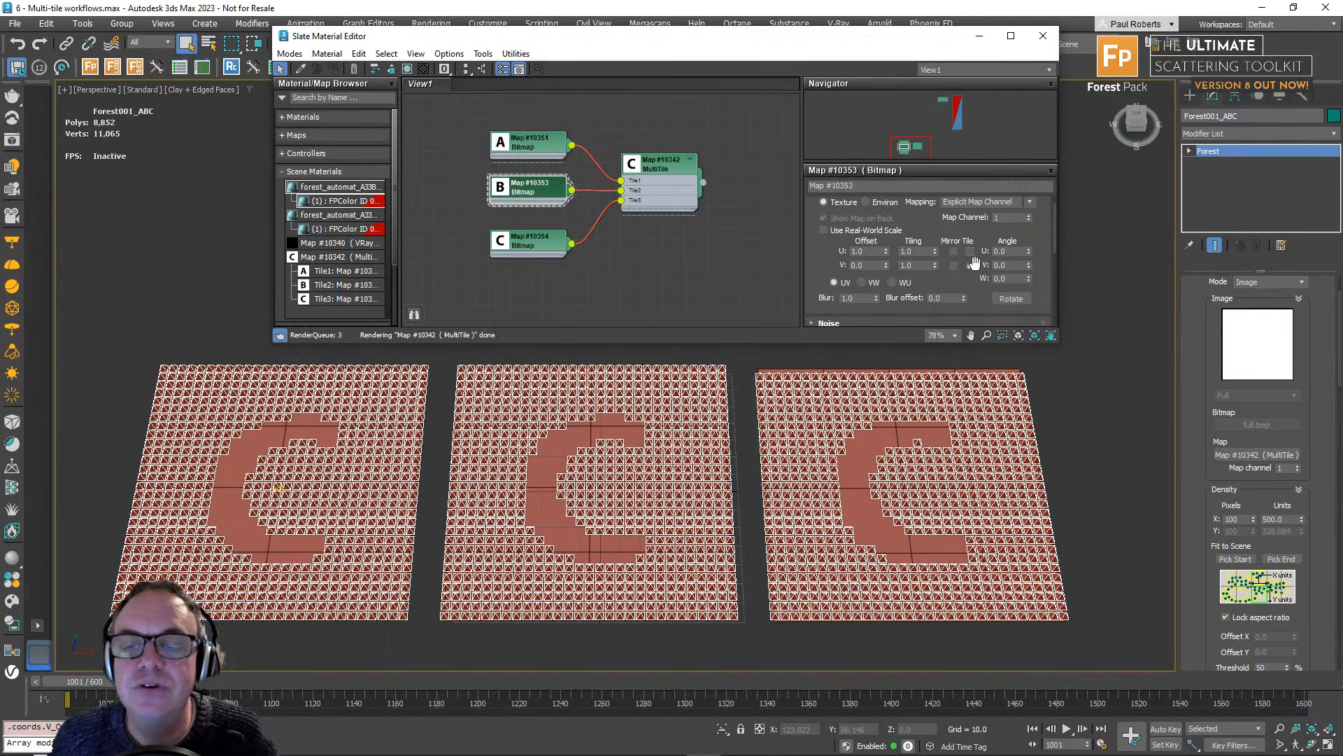
{"action": "double_click", "coordinate": [548, 247]}
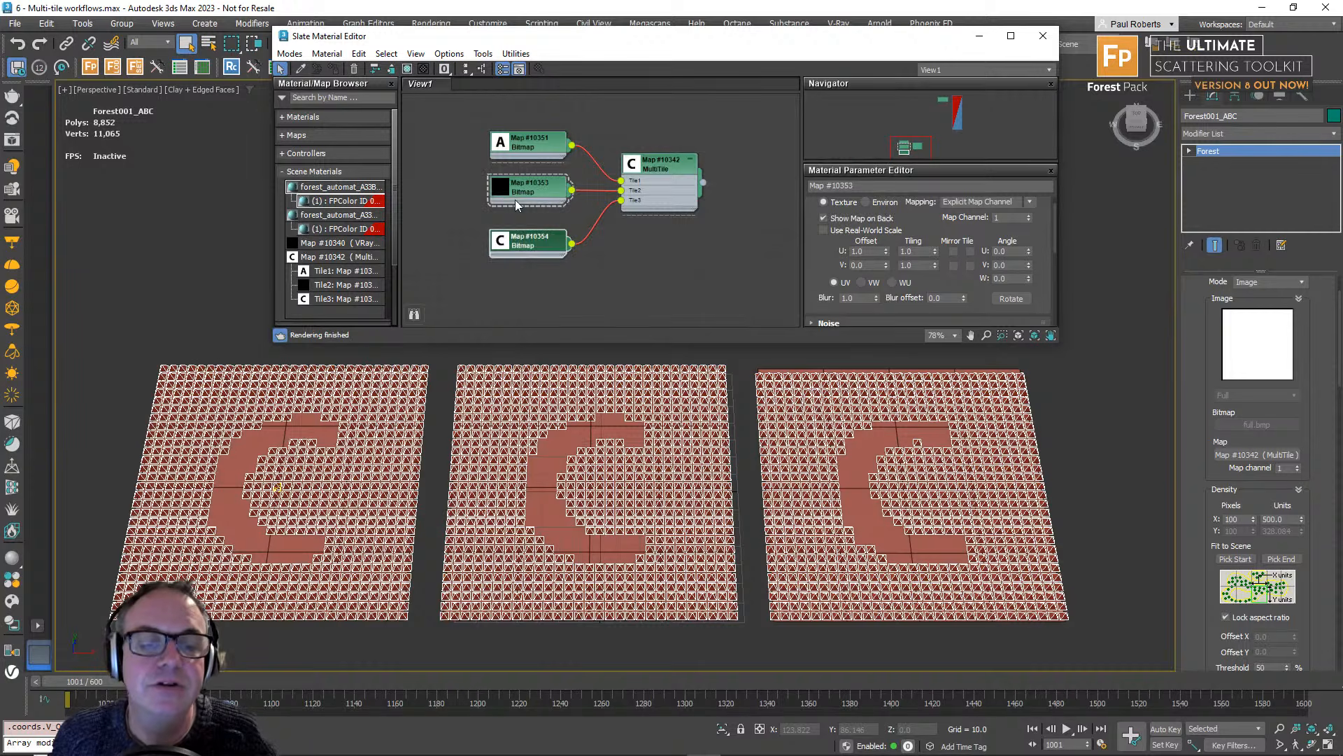
{"action": "left_click", "coordinate": [970, 252]}
{"action": "left_click", "coordinate": [970, 265]}
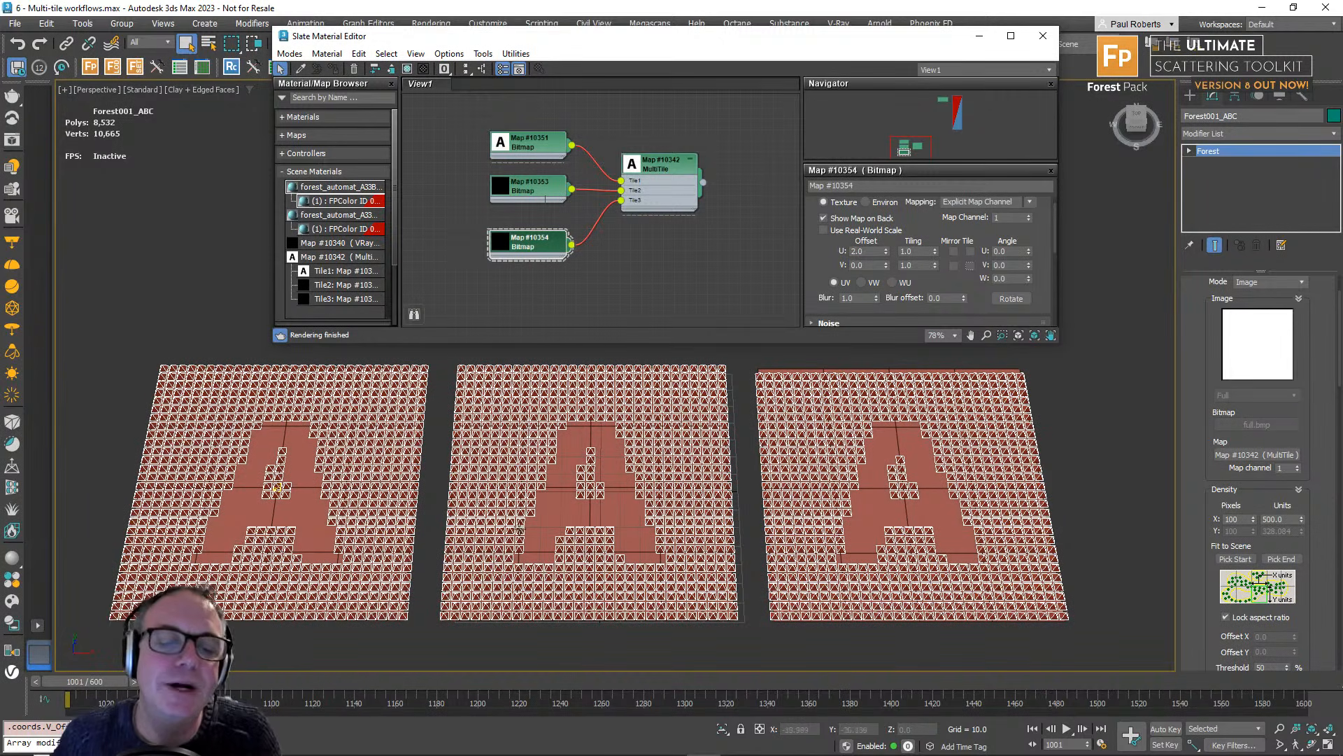
Set the U Offset of the middle plane's UVW Xform modifier to 1.
{"action": "left_click", "coordinate": [530, 553]}
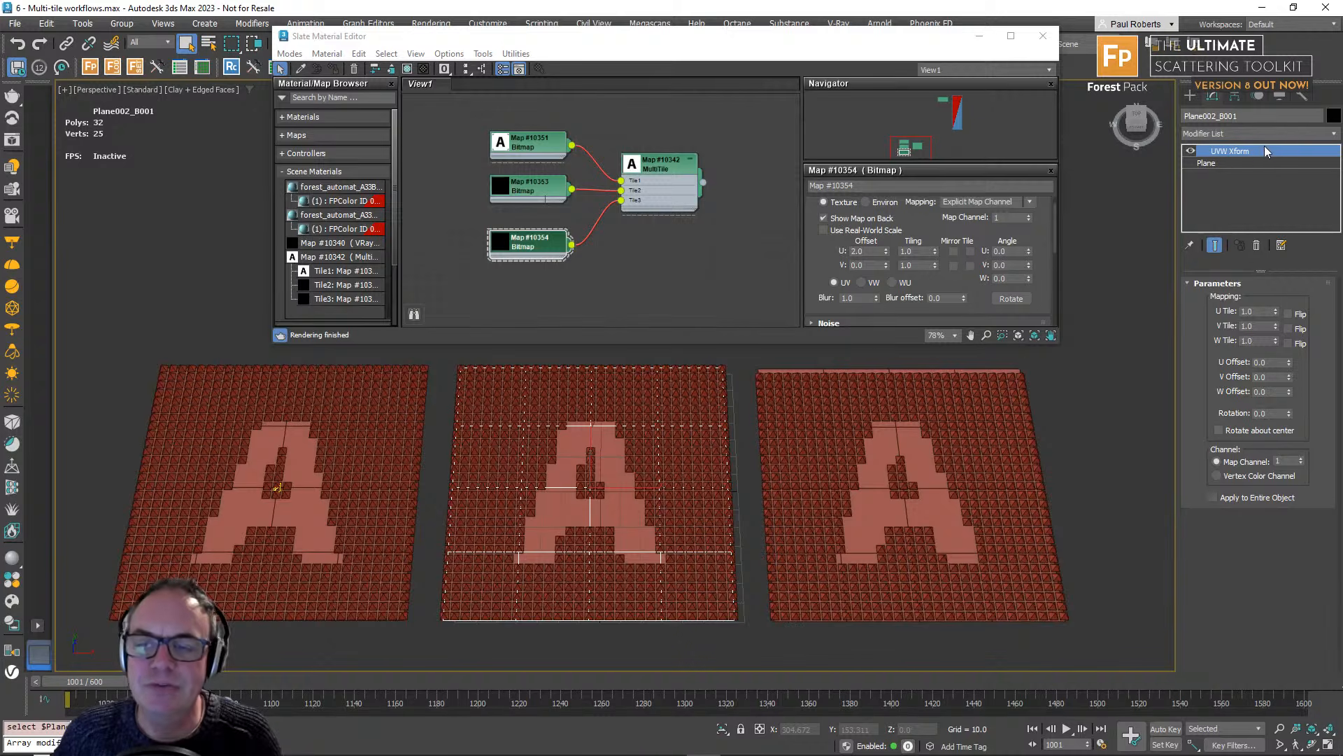
{"action": "left_click", "coordinate": [1265, 363]}
{"action": "type", "text": "2"}
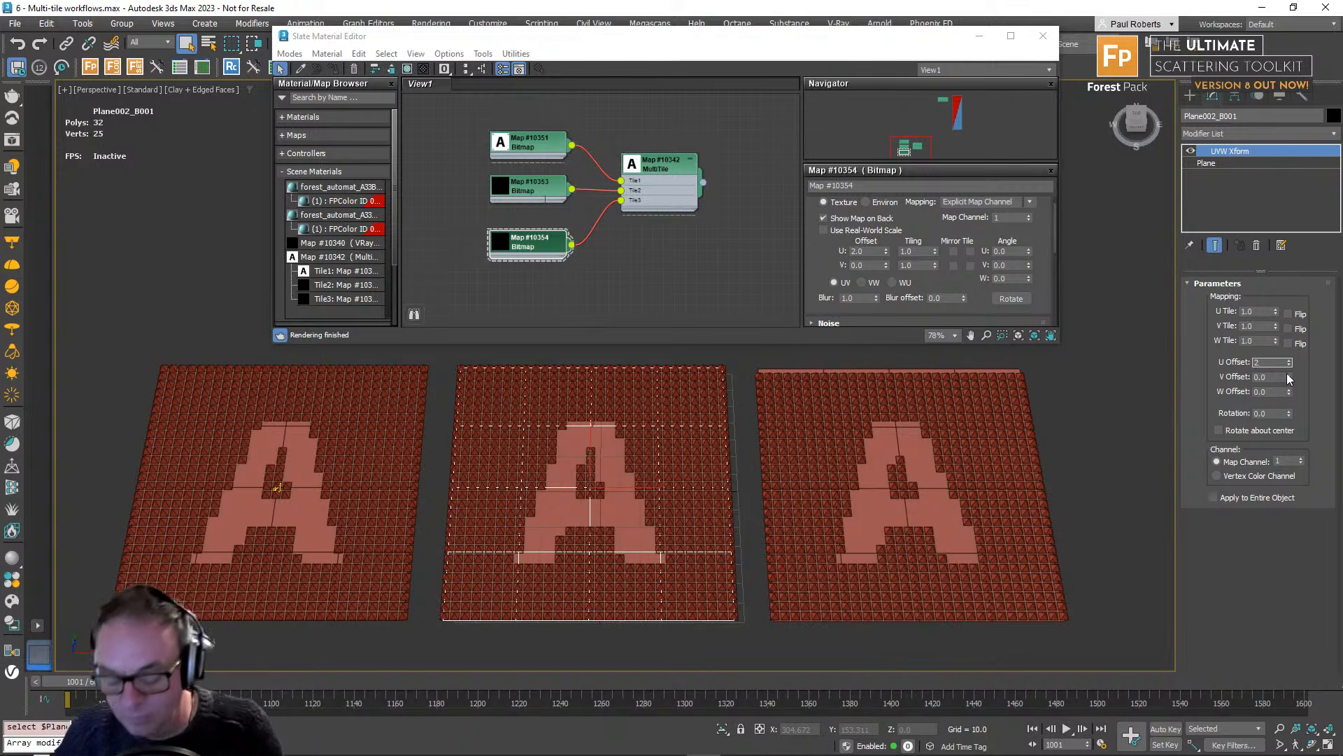
{"action": "key", "text": "Return"}
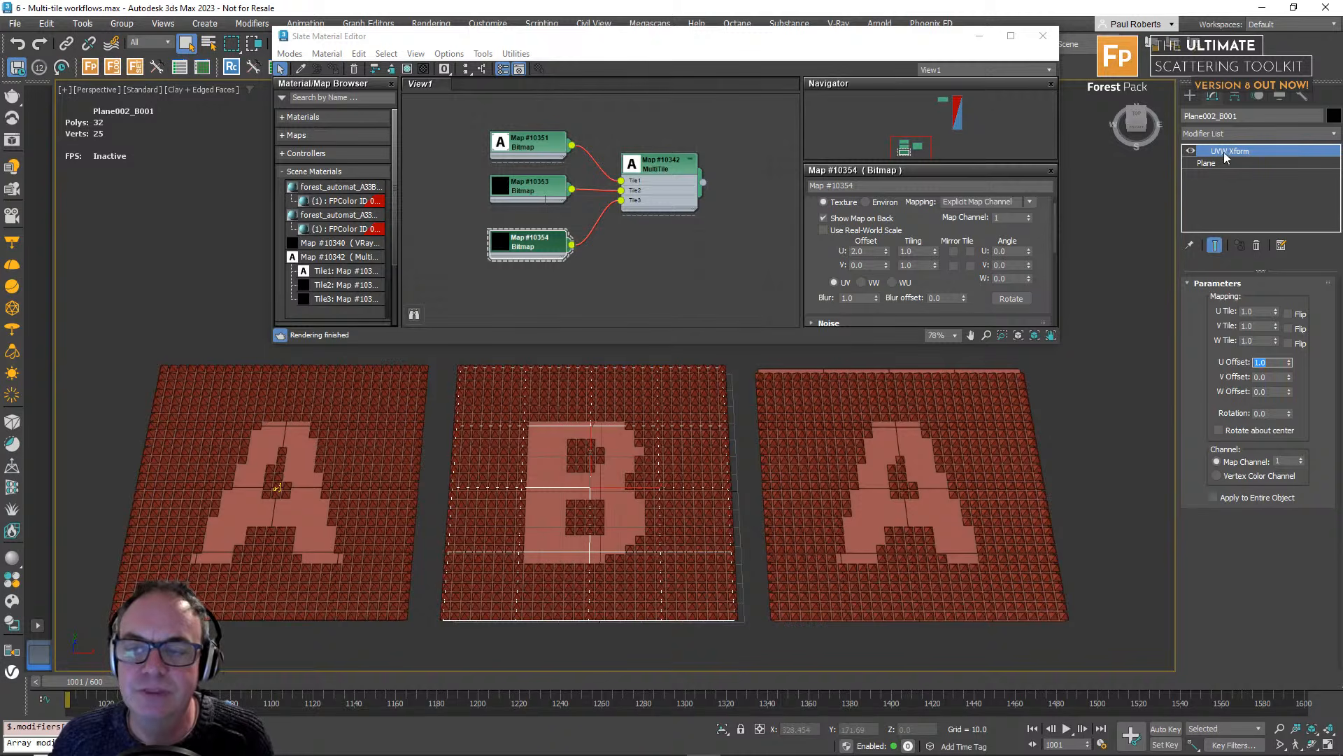
Copy the middle plane's UVW Xform modifier onto Plane003_C001, set its U Offset to 2, and close the material editor.
{"action": "left_click_drag", "start_coordinate": [1221, 151], "coordinate": [933, 539]}
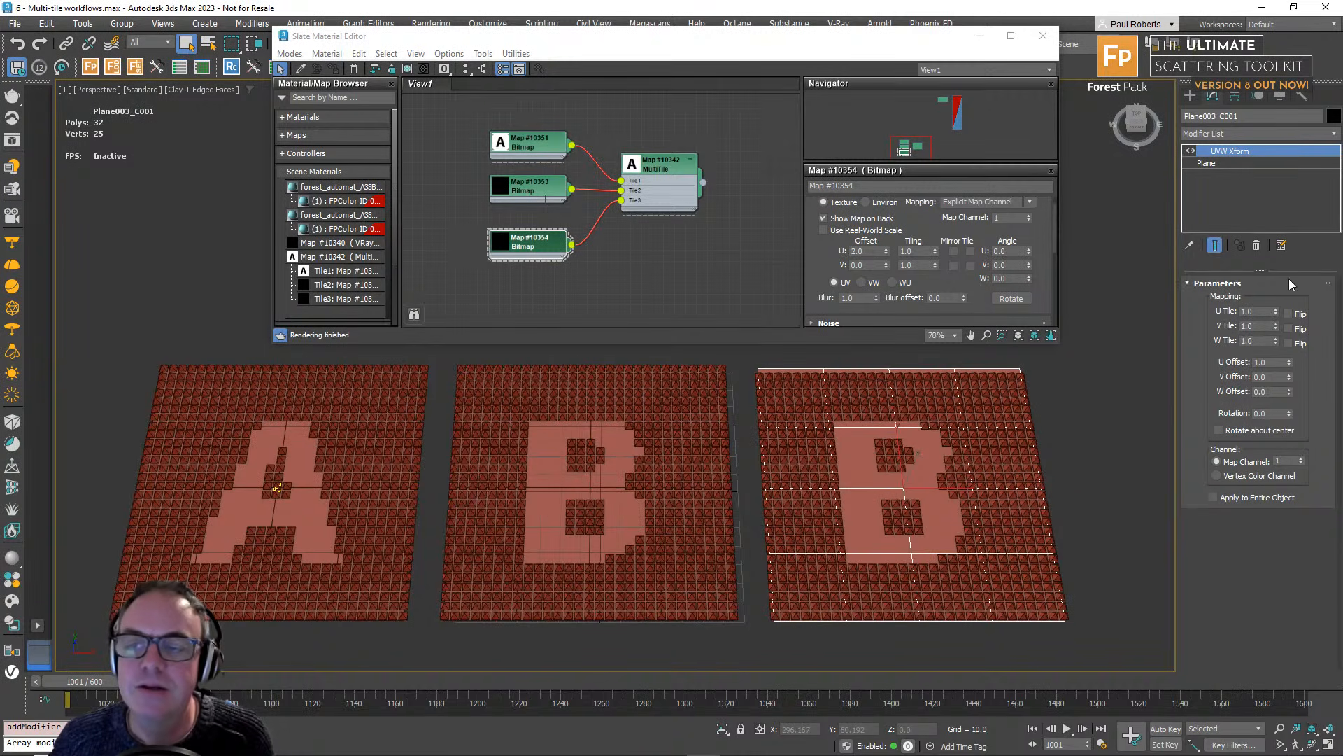
{"action": "left_click_drag", "start_coordinate": [1269, 363], "coordinate": [1204, 367]}
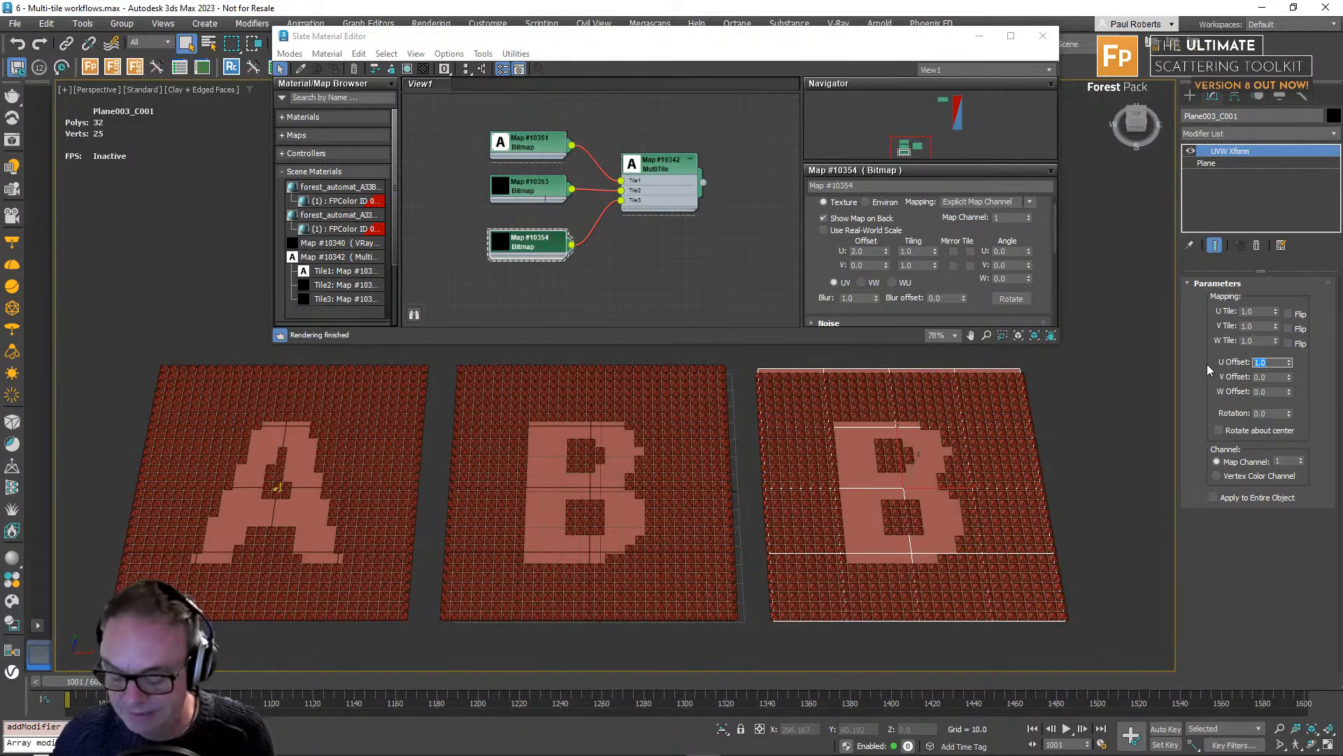
{"action": "type", "text": "2"}
{"action": "key", "text": "Return"}
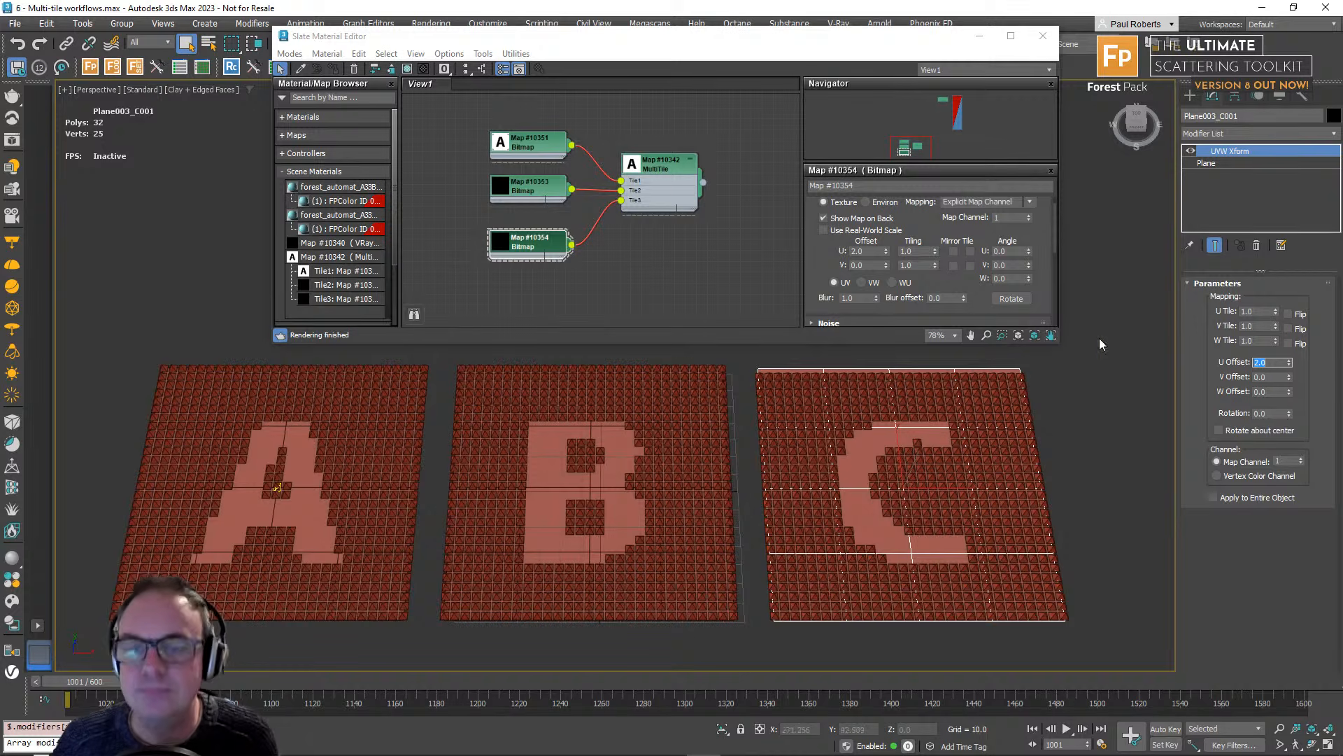
{"action": "left_click", "coordinate": [1044, 35]}
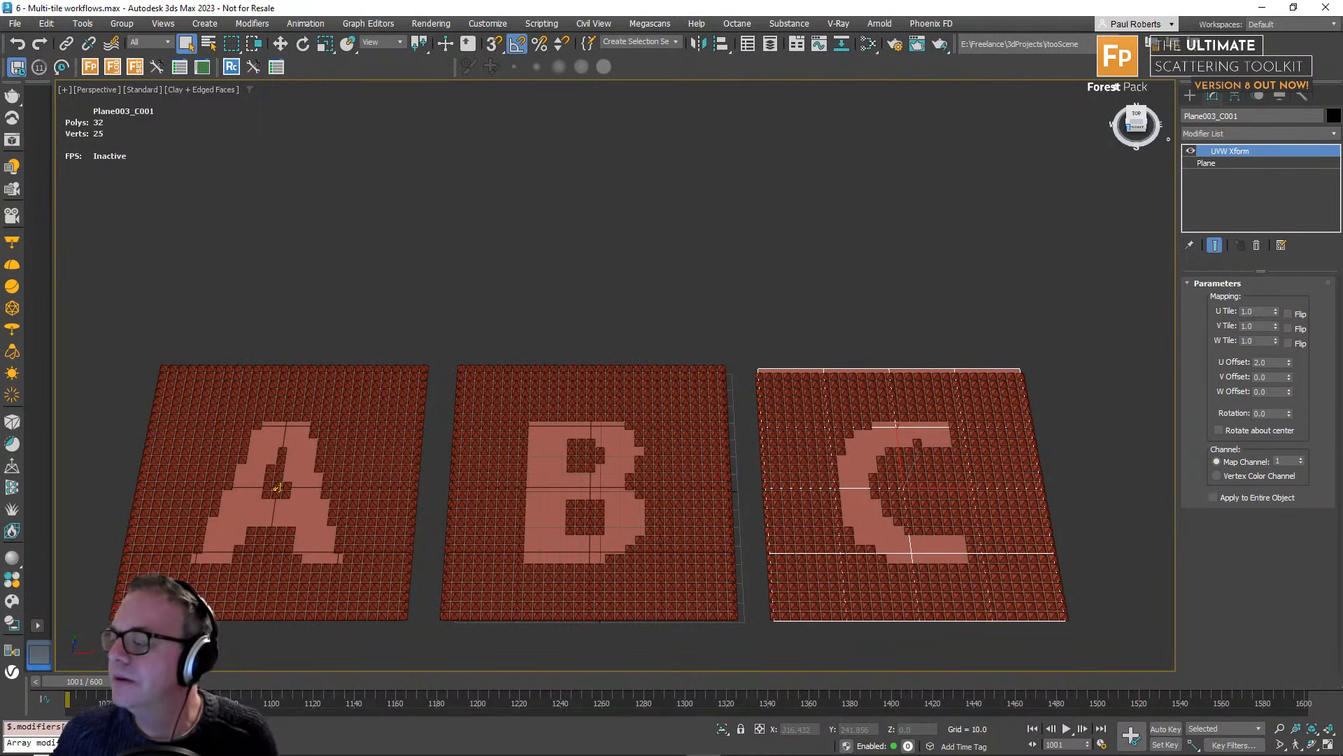
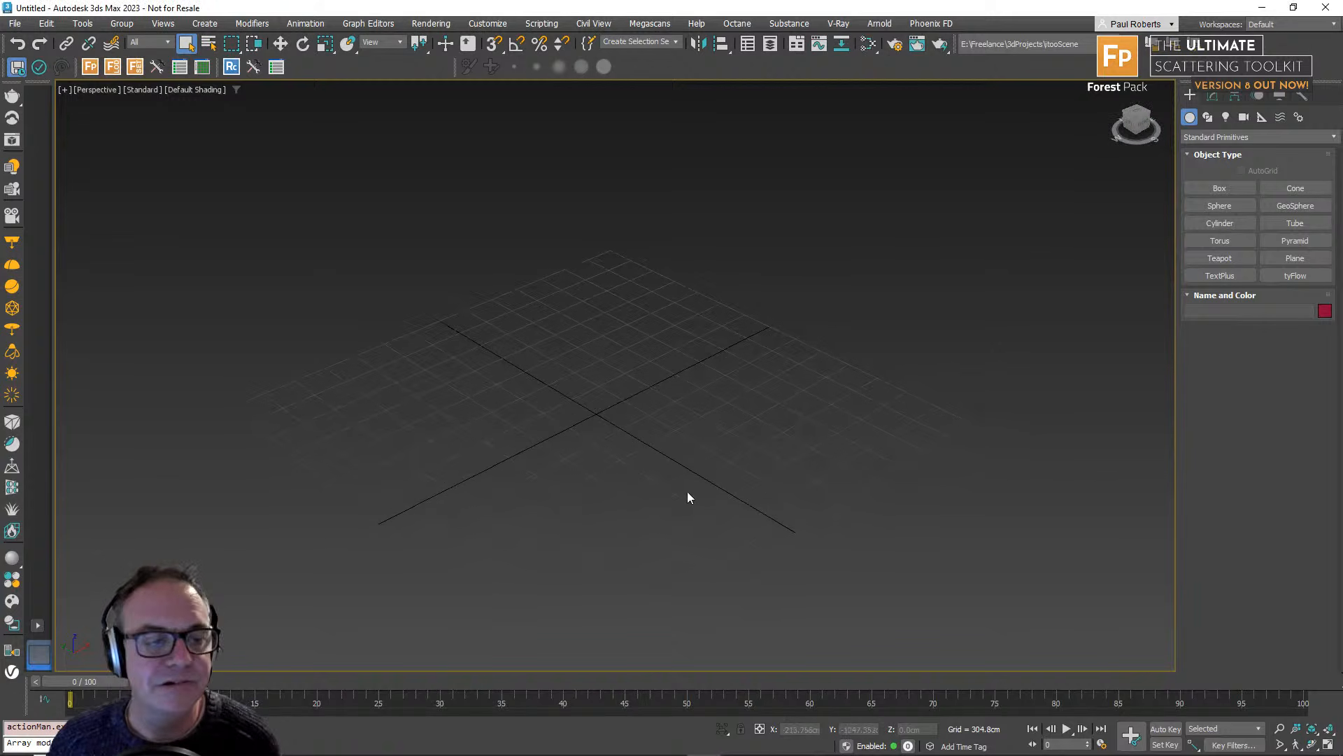
Create a GrowFX2 object from the Exlevel category on the grid, near the origin of the empty scene.
{"action": "left_click", "coordinate": [1206, 135]}
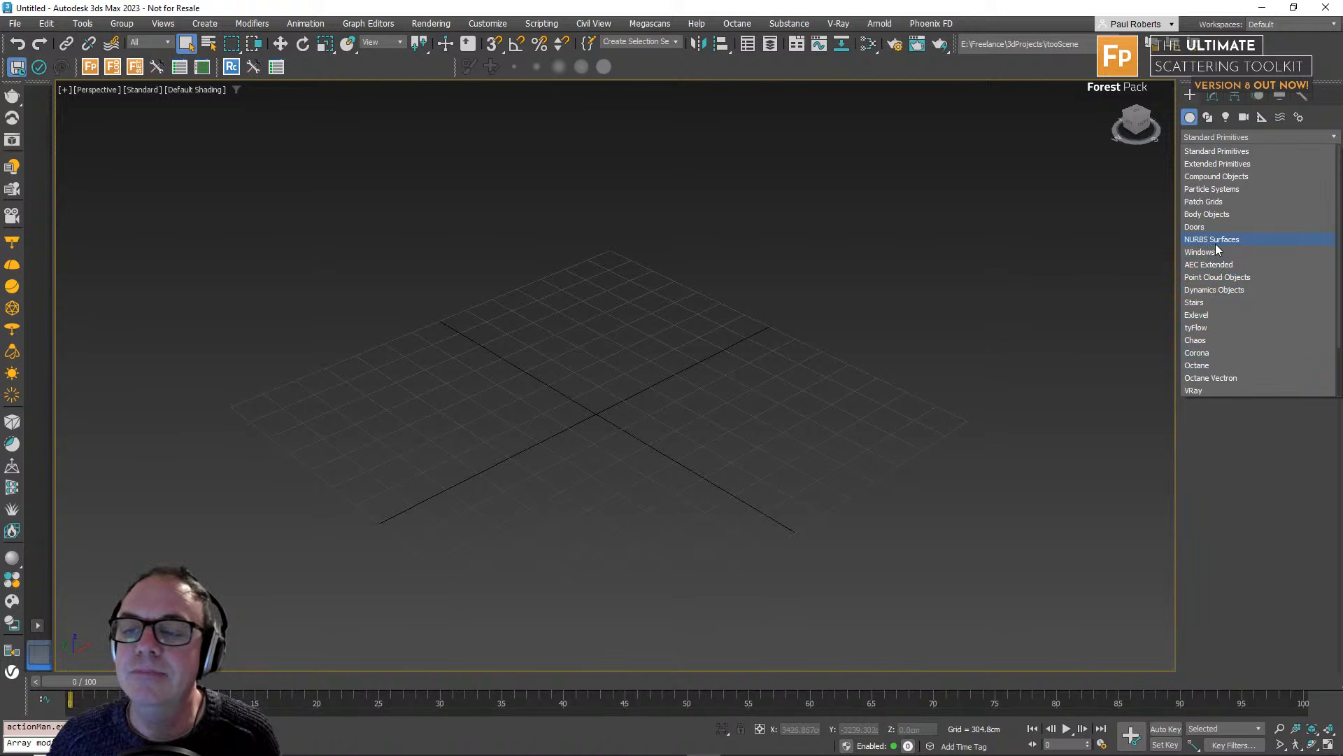
{"action": "left_click", "coordinate": [1220, 316]}
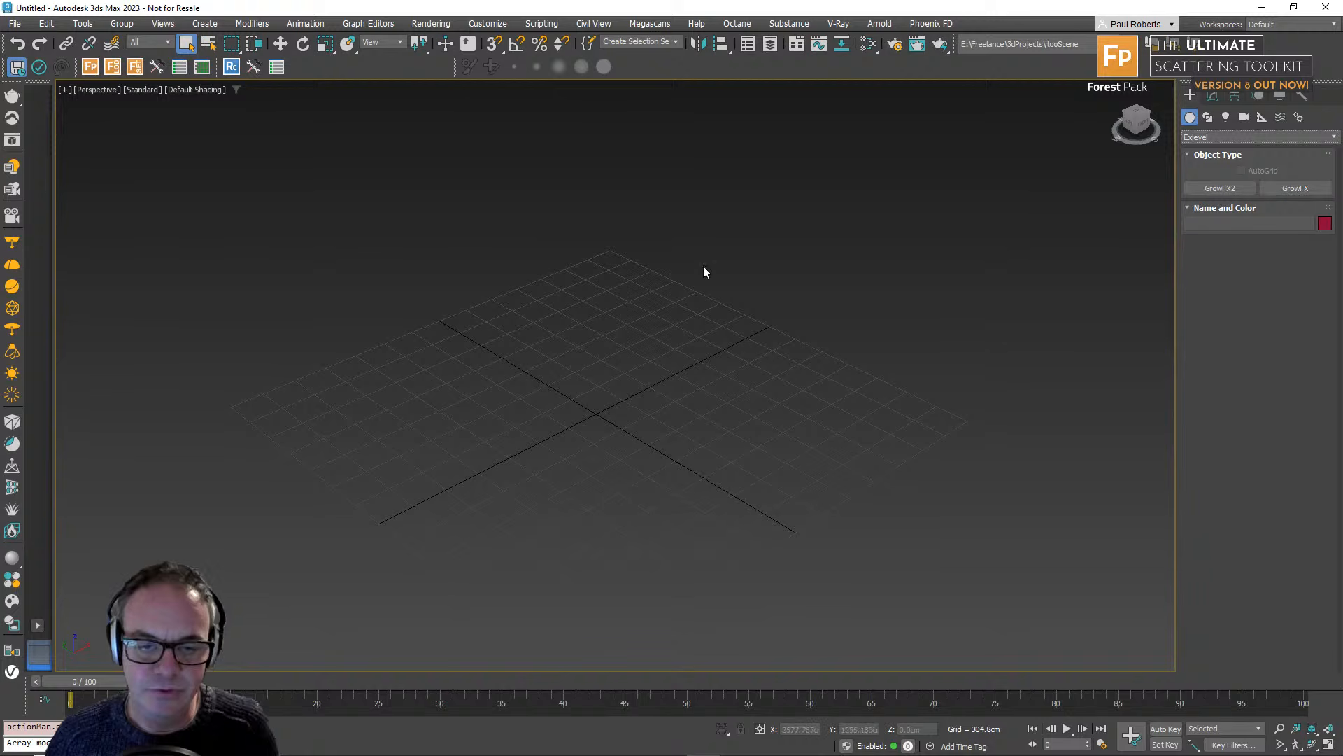
{"action": "left_click", "coordinate": [1220, 189]}
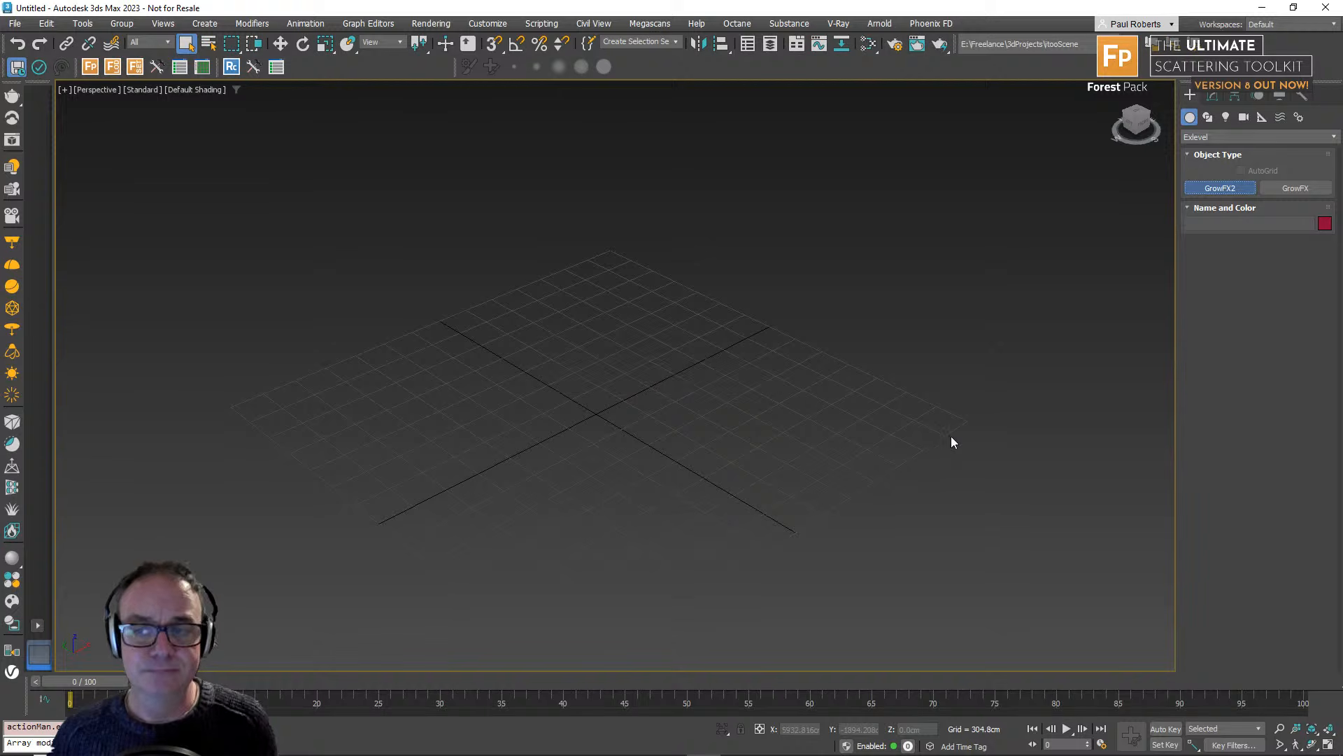
{"action": "left_click", "coordinate": [527, 432]}
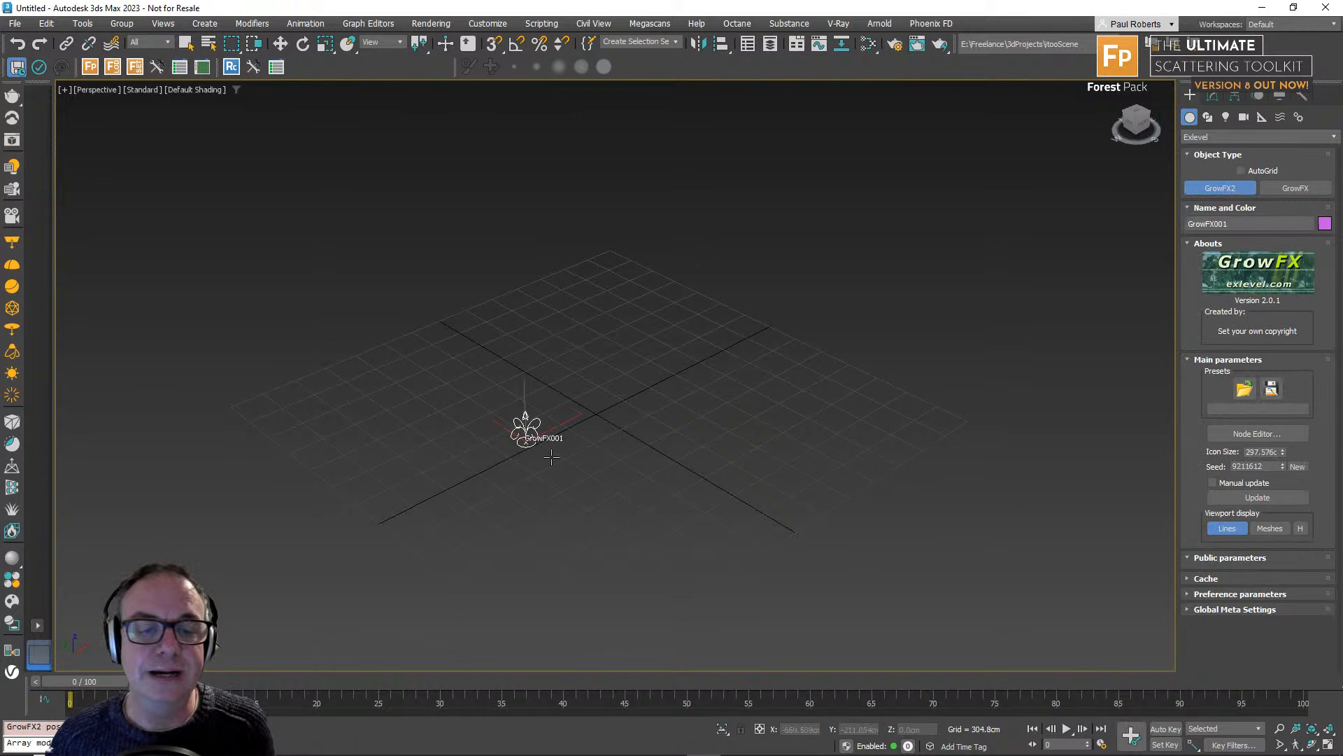
{"action": "scroll", "coordinate": [553, 452], "scroll_direction": "up", "scroll_amount": 5}
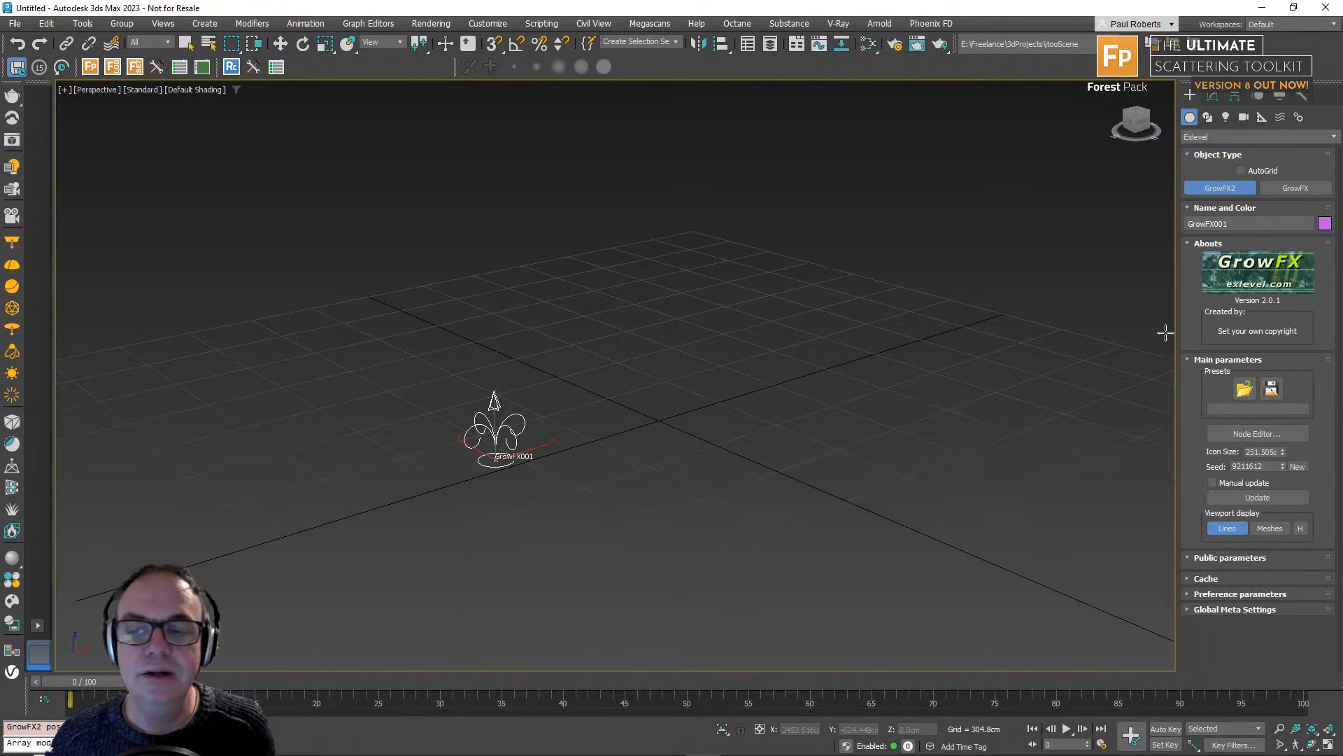
Open the node editor of the GrowFX object, widen its window, and keep the plant icon in view beside it.
{"action": "left_click", "coordinate": [1247, 432]}
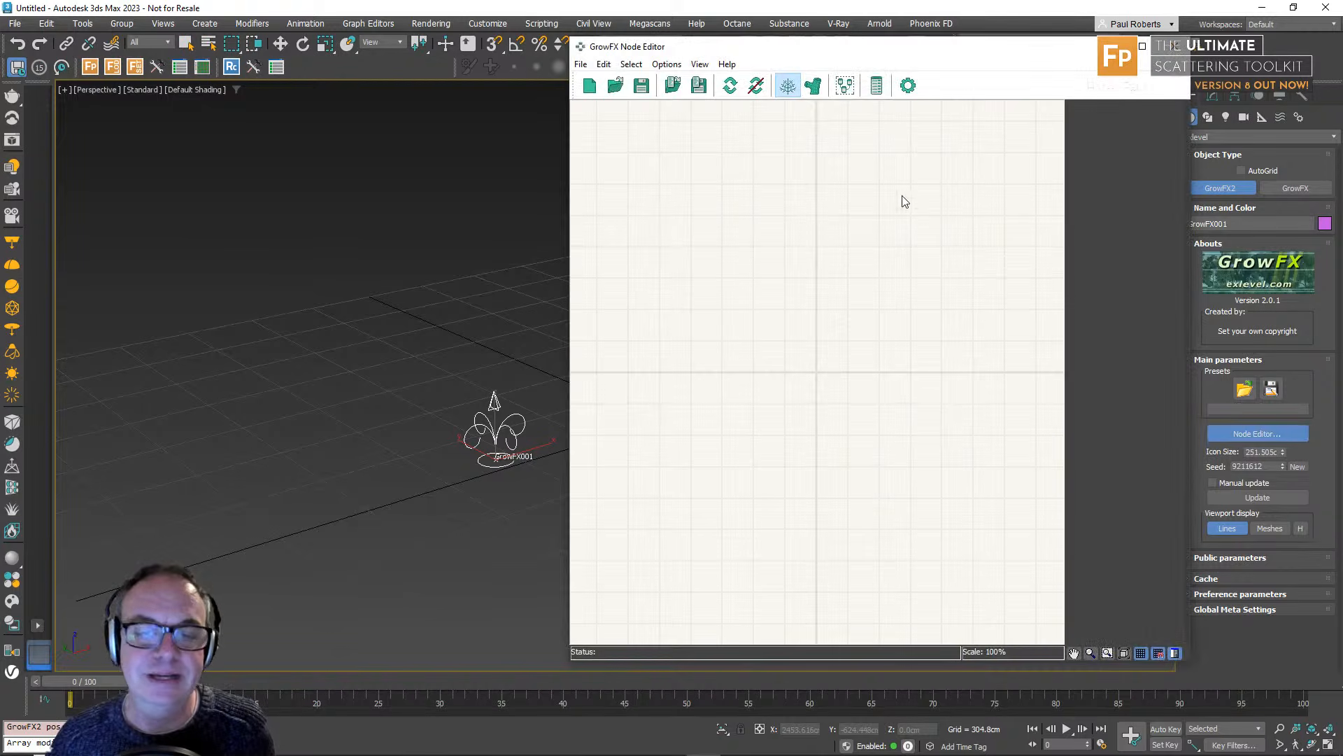
{"action": "middle_click_drag", "start_coordinate": [459, 429], "coordinate": [401, 424]}
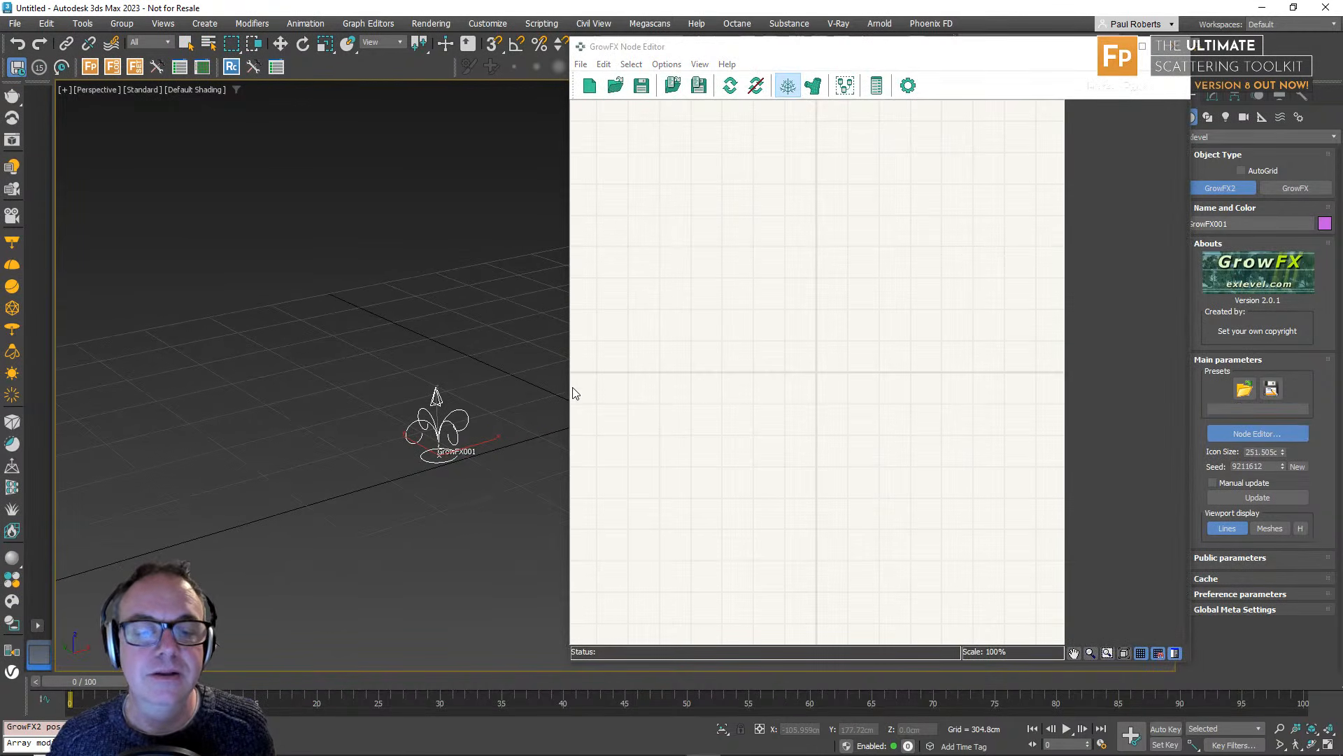
{"action": "left_click_drag", "start_coordinate": [569, 389], "coordinate": [518, 389]}
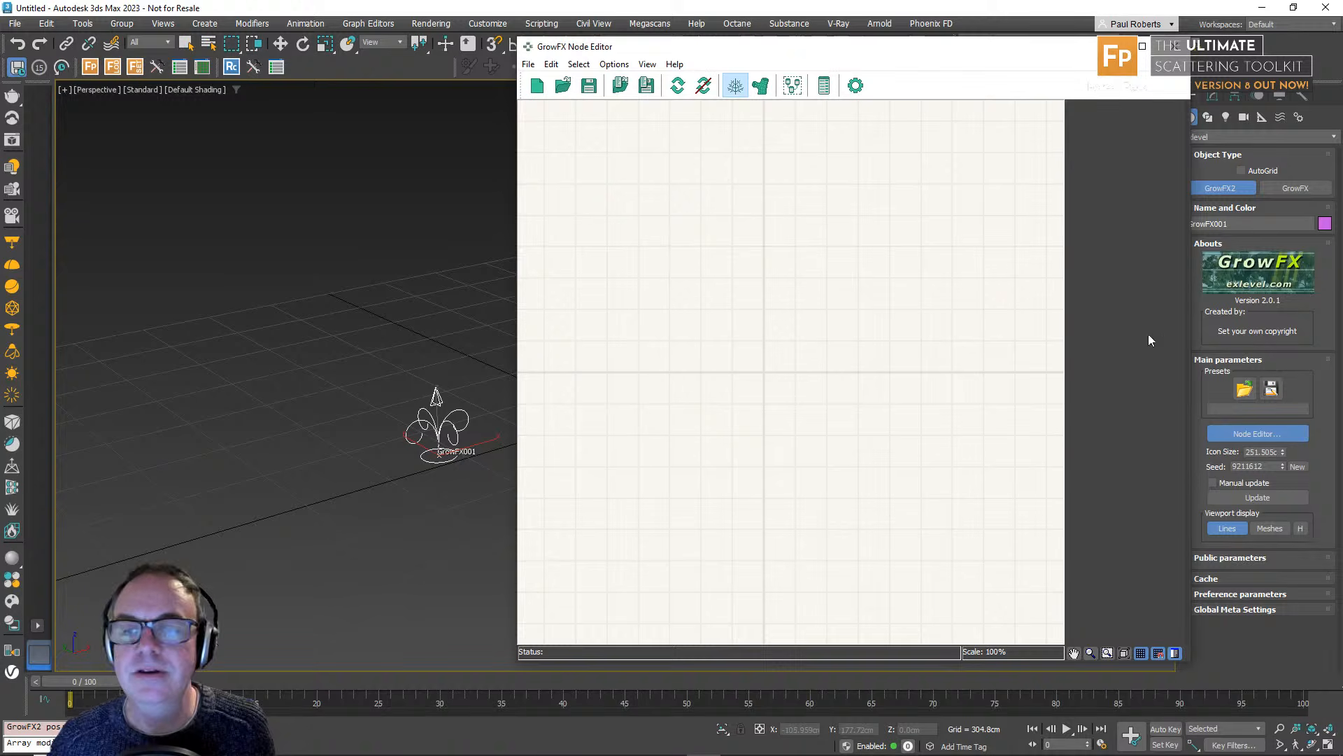
{"action": "middle_click_drag", "start_coordinate": [432, 448], "coordinate": [352, 447]}
{"action": "scroll", "coordinate": [354, 441], "scroll_direction": "up", "scroll_amount": 3}
{"action": "middle_click_drag", "start_coordinate": [753, 354], "coordinate": [846, 350]}
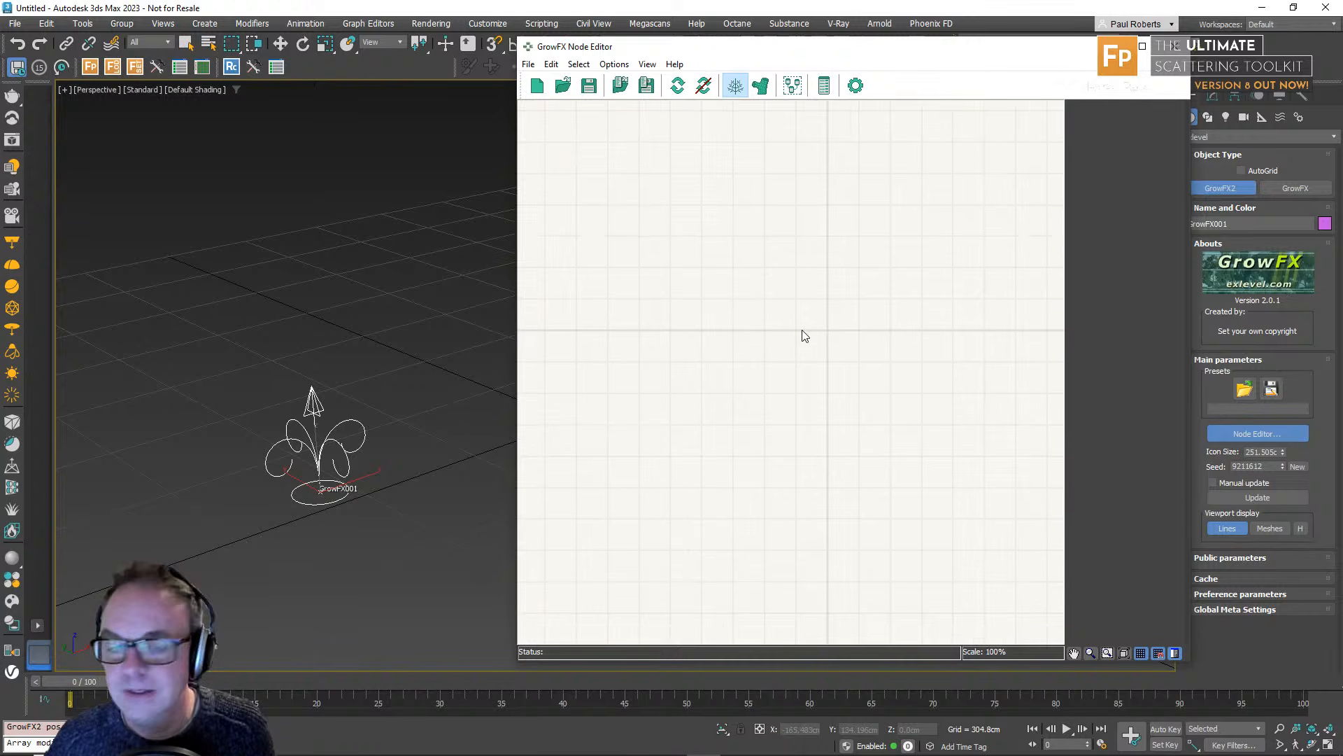
{"action": "scroll", "coordinate": [759, 297], "scroll_direction": "down", "scroll_amount": 4}
{"action": "scroll", "coordinate": [725, 277], "scroll_direction": "up", "scroll_amount": 2}
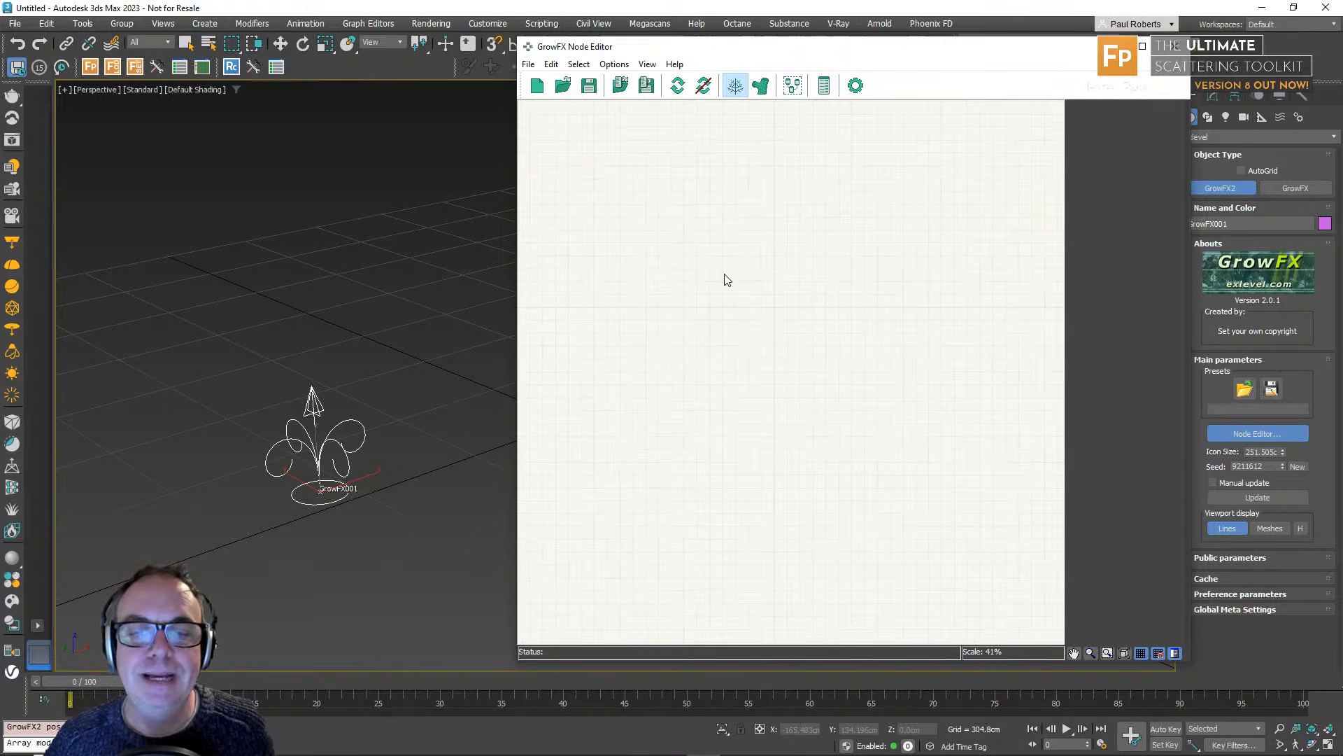
{"action": "scroll", "coordinate": [722, 278], "scroll_direction": "down", "scroll_amount": 1}
{"action": "middle_click_drag", "start_coordinate": [723, 277], "coordinate": [690, 276]}
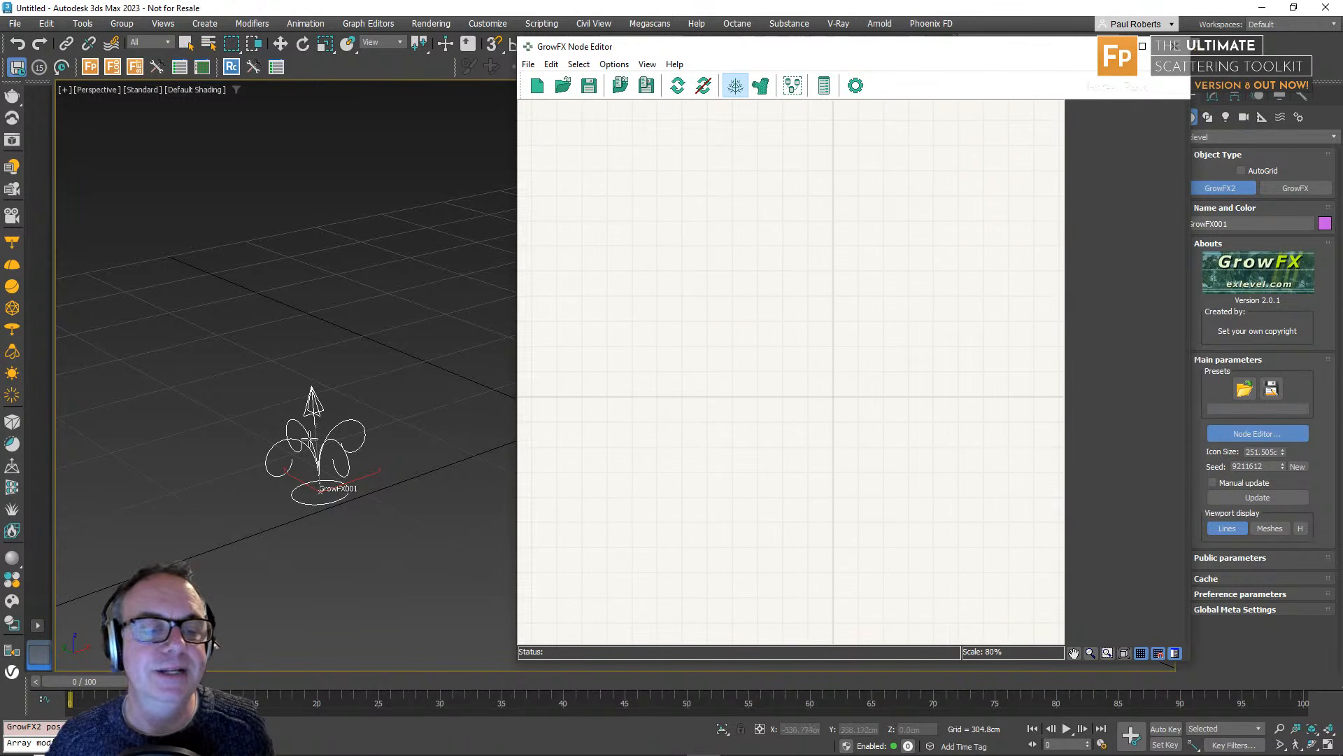
{"action": "middle_click_drag", "start_coordinate": [343, 455], "coordinate": [382, 441]}
{"action": "scroll", "coordinate": [372, 420], "scroll_direction": "down", "scroll_amount": 3}
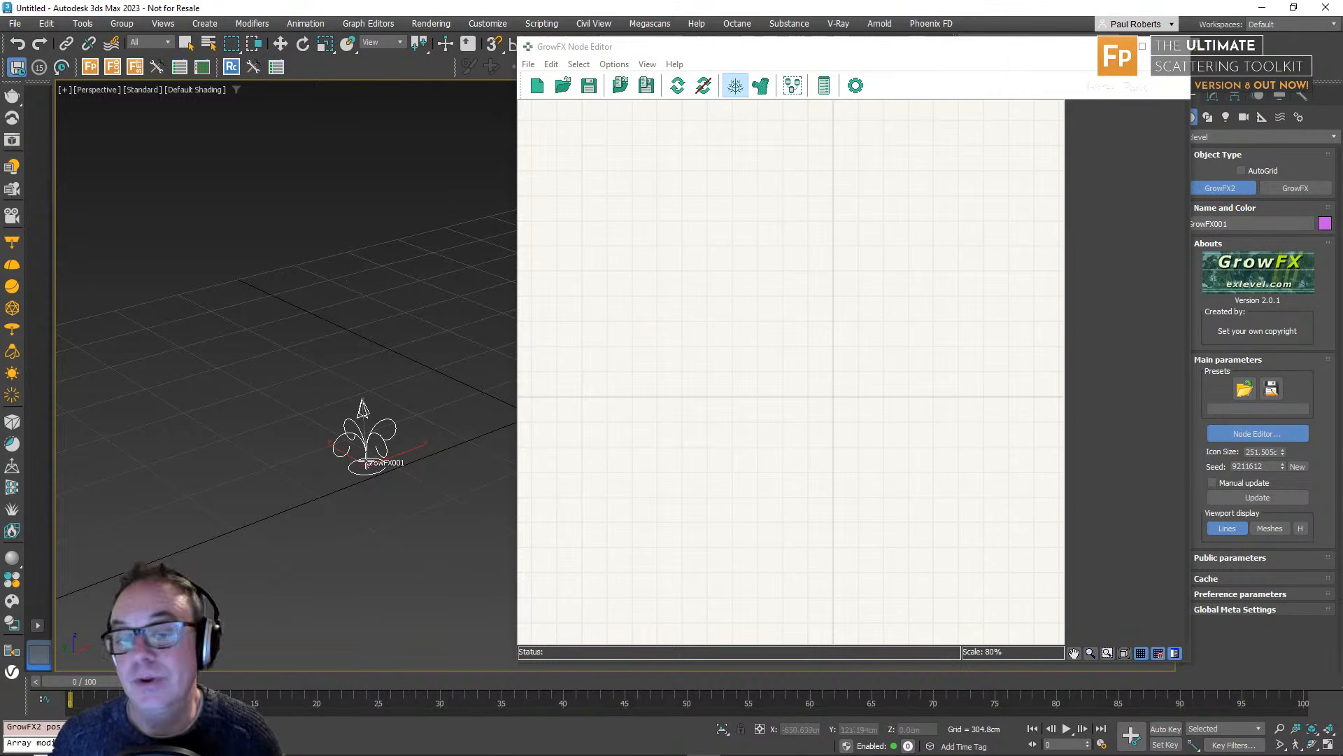
Add a basic Distributor node to the empty graph and place it near the upper end of the canvas.
{"action": "right_click", "coordinate": [634, 164]}
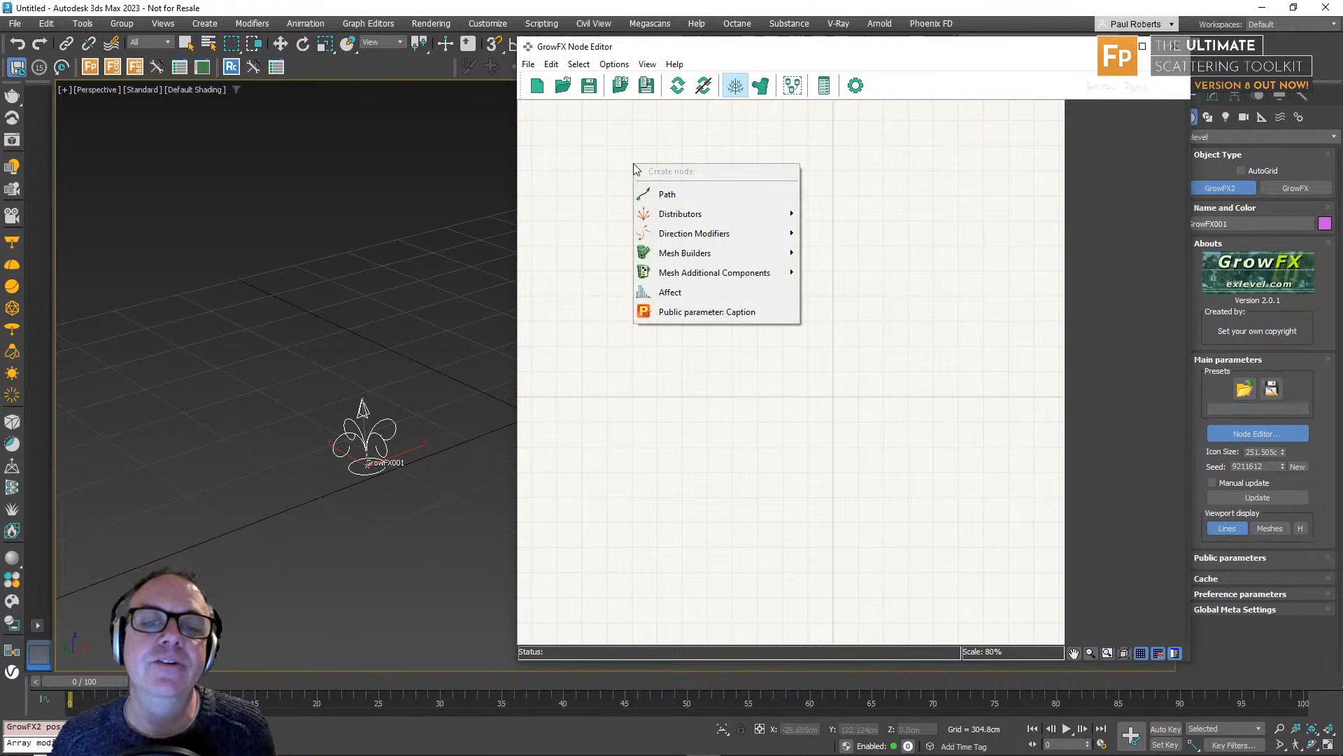
{"action": "mouse_move", "coordinate": [686, 215]}
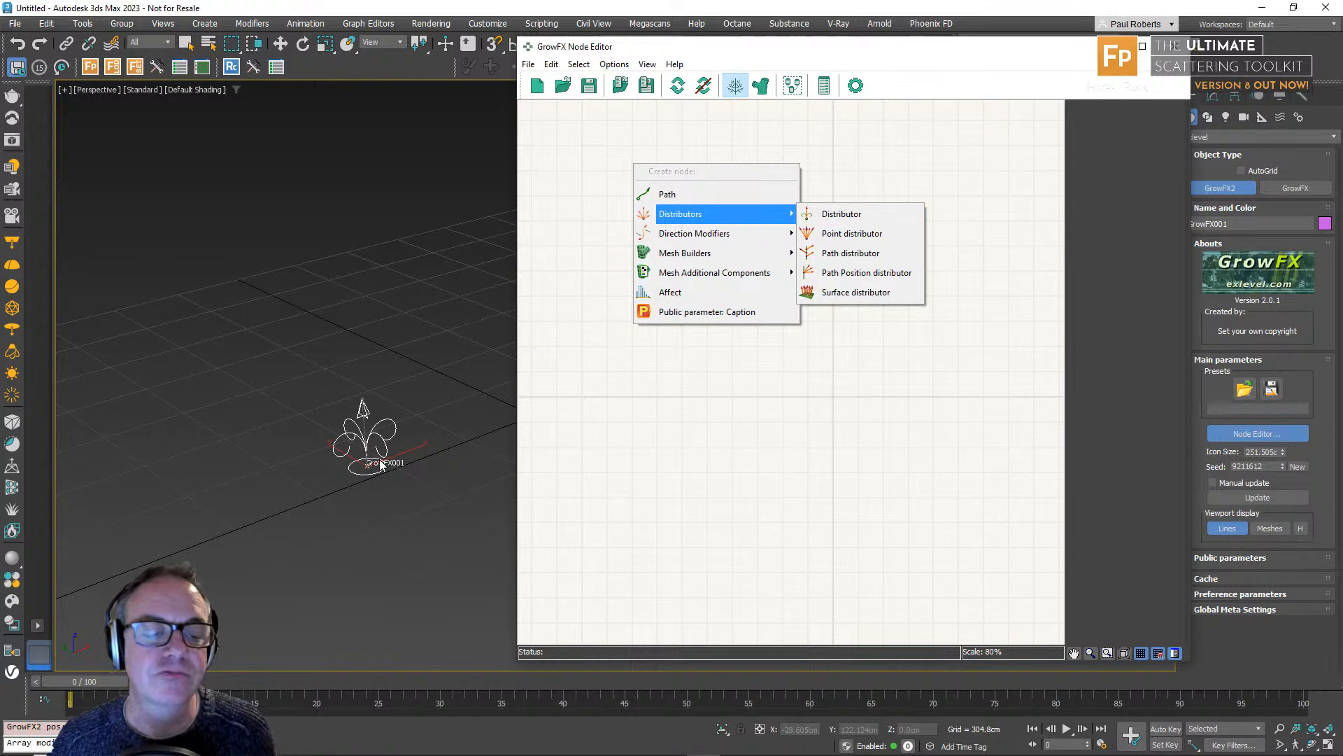
{"action": "left_click", "coordinate": [850, 214]}
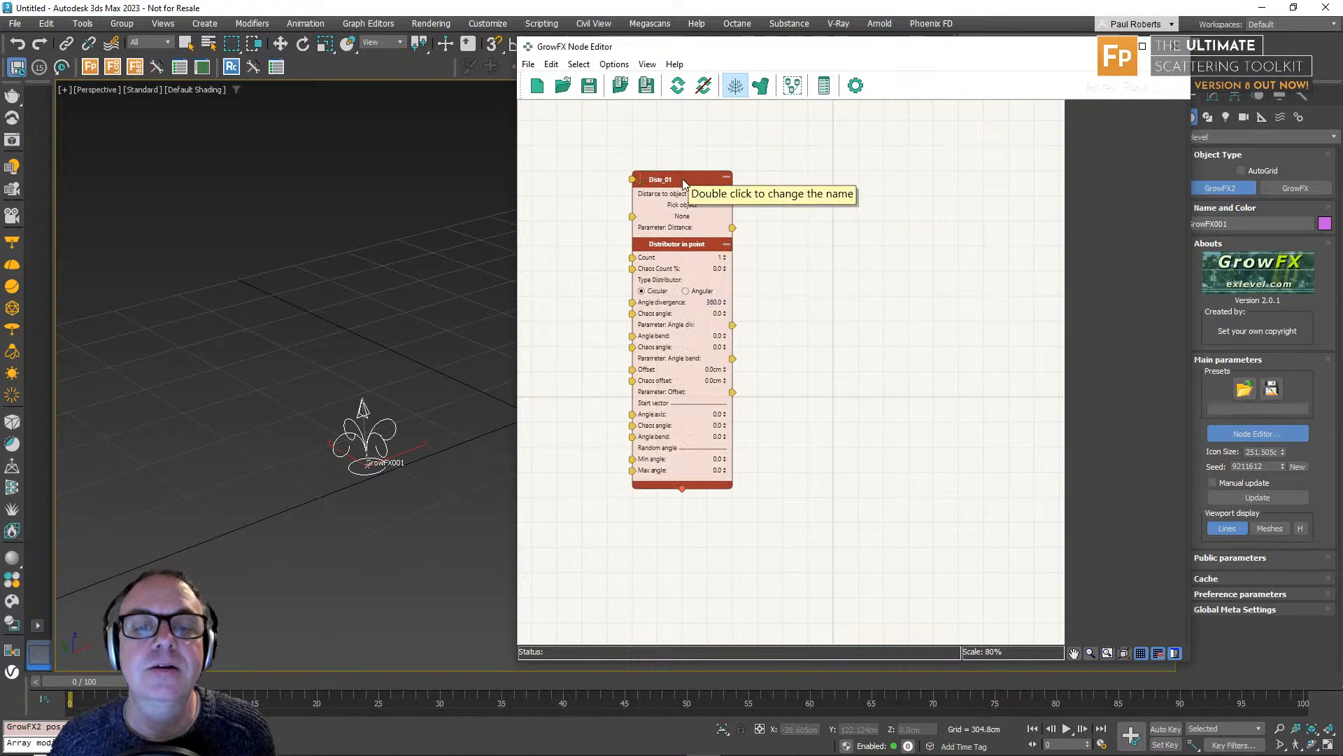
{"action": "mouse_move", "coordinate": [683, 179]}
{"action": "left_mouse_down"}
{"action": "mouse_move", "coordinate": [713, 161]}
{"action": "mouse_move", "coordinate": [658, 163]}
{"action": "mouse_move", "coordinate": [690, 162]}
{"action": "left_mouse_up"}
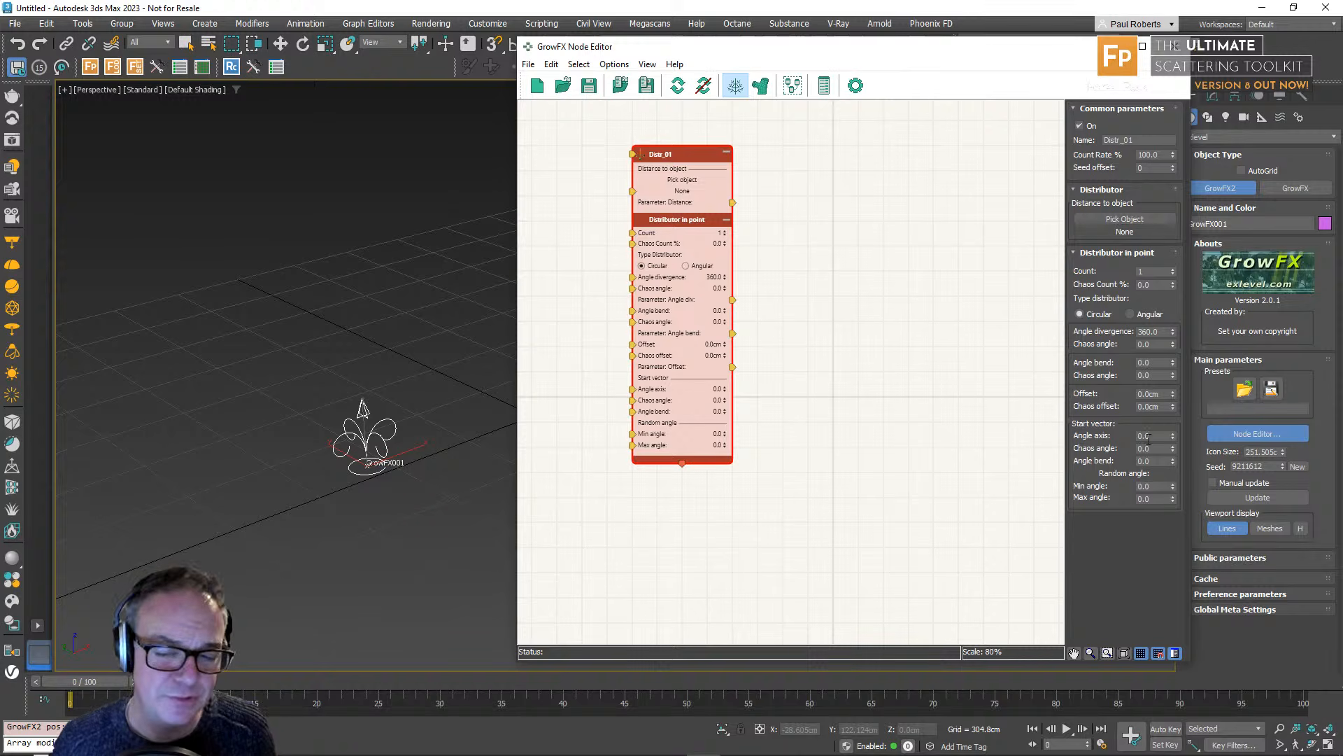
{"action": "middle_click_drag", "start_coordinate": [900, 361], "coordinate": [897, 347]}
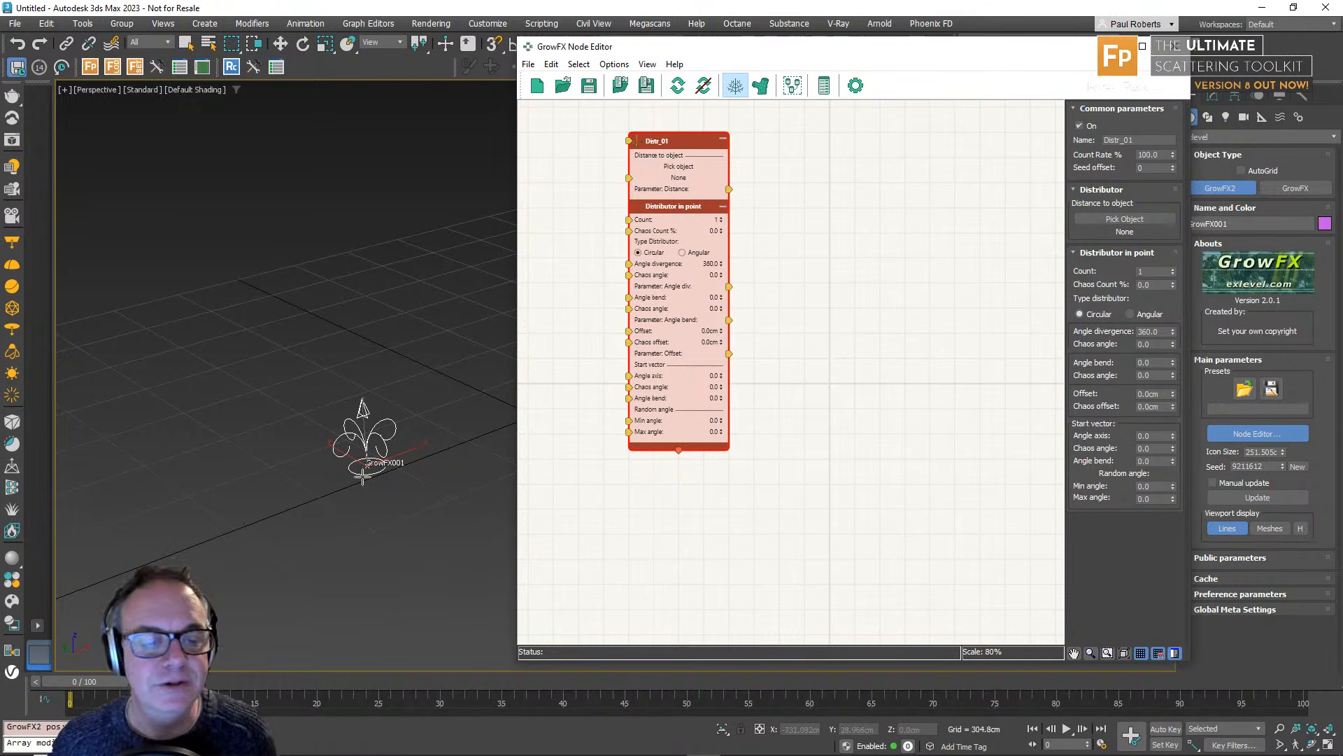
Create a Path node from the distributor's output and place it closely below the distributor.
{"action": "middle_click_drag", "start_coordinate": [767, 498], "coordinate": [761, 428]}
{"action": "scroll", "coordinate": [747, 462], "scroll_direction": "down", "scroll_amount": 1}
{"action": "scroll", "coordinate": [719, 418], "scroll_direction": "up", "scroll_amount": 1}
{"action": "left_click_drag", "start_coordinate": [683, 428], "coordinate": [684, 507]}
{"action": "left_click", "coordinate": [708, 536]}
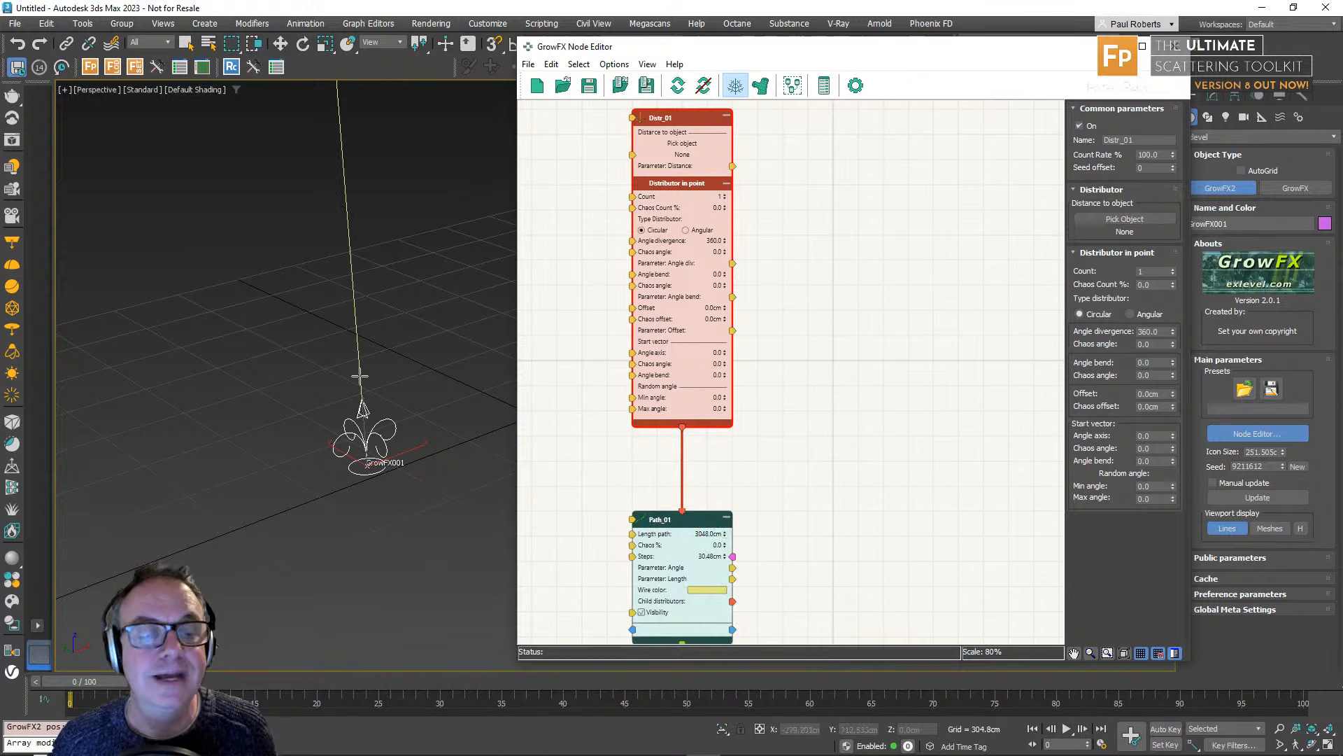
{"action": "middle_click_drag", "start_coordinate": [356, 148], "coordinate": [359, 474], "text": "alt"}
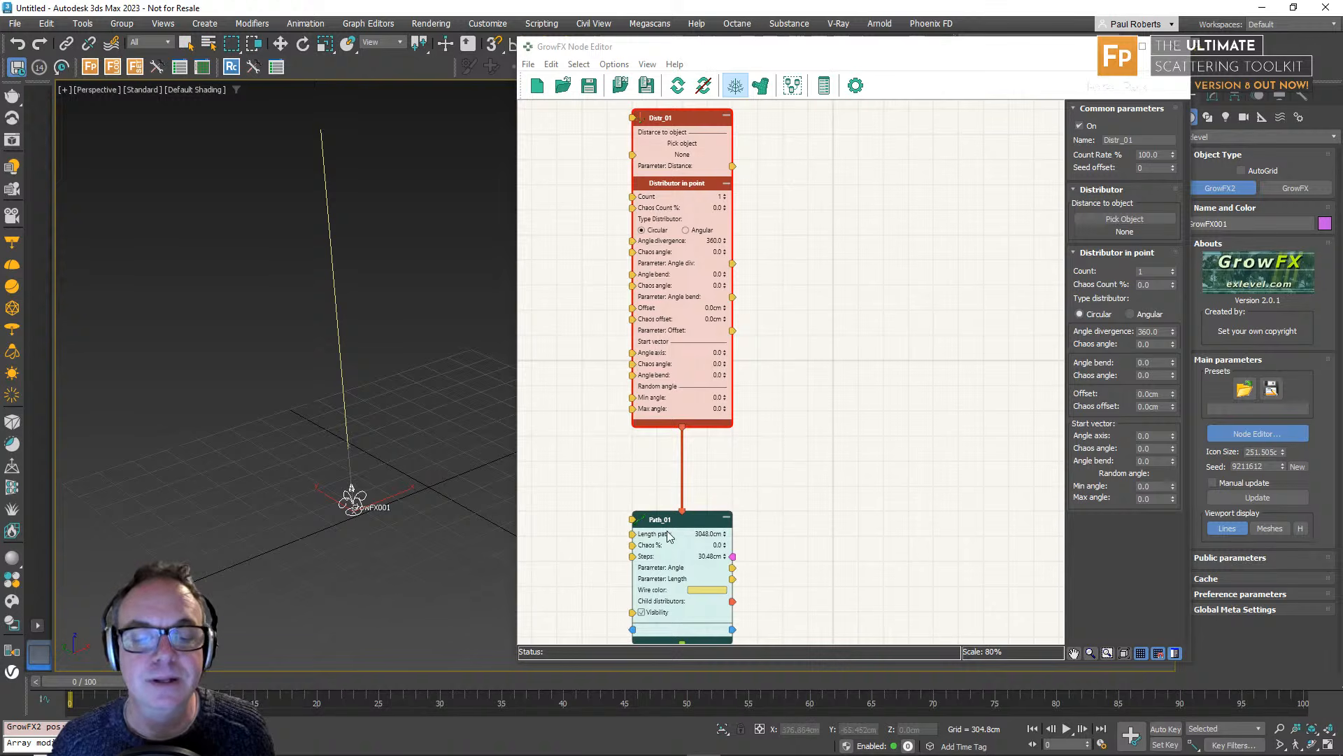
{"action": "left_click", "coordinate": [672, 518]}
{"action": "left_click_drag", "start_coordinate": [672, 508], "coordinate": [673, 457]}
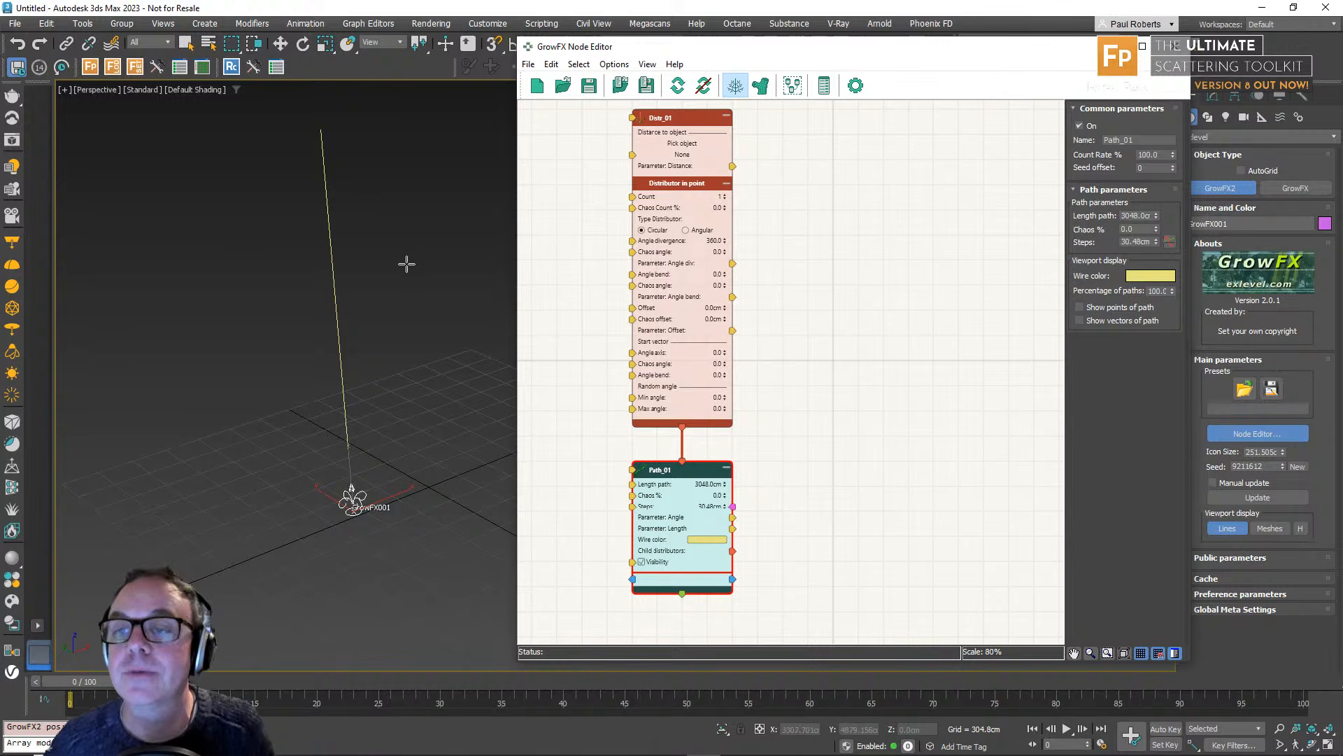
Set the path's length to 300 cm.
{"action": "double_click", "coordinate": [1136, 215]}
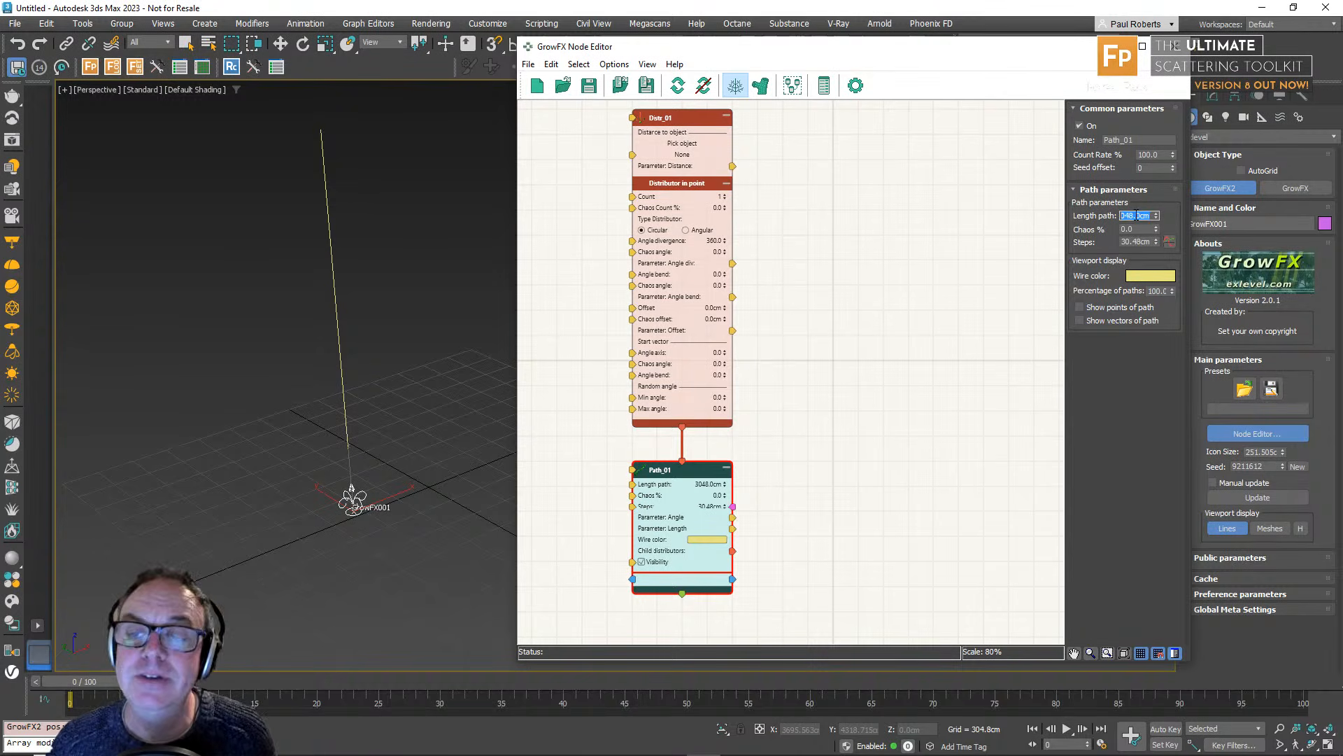
{"action": "type", "text": "300"}
{"action": "key", "text": "Return"}
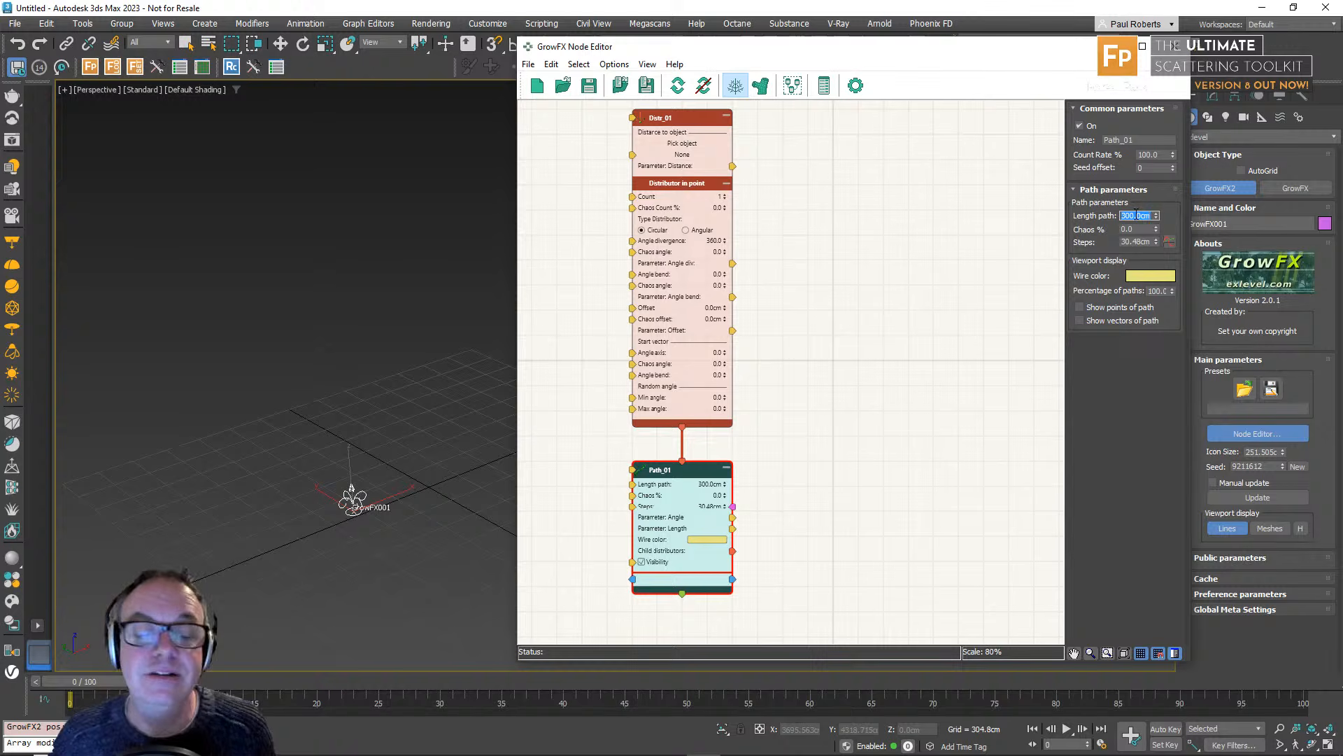
{"action": "scroll", "coordinate": [352, 490], "scroll_direction": "up", "scroll_amount": 6}
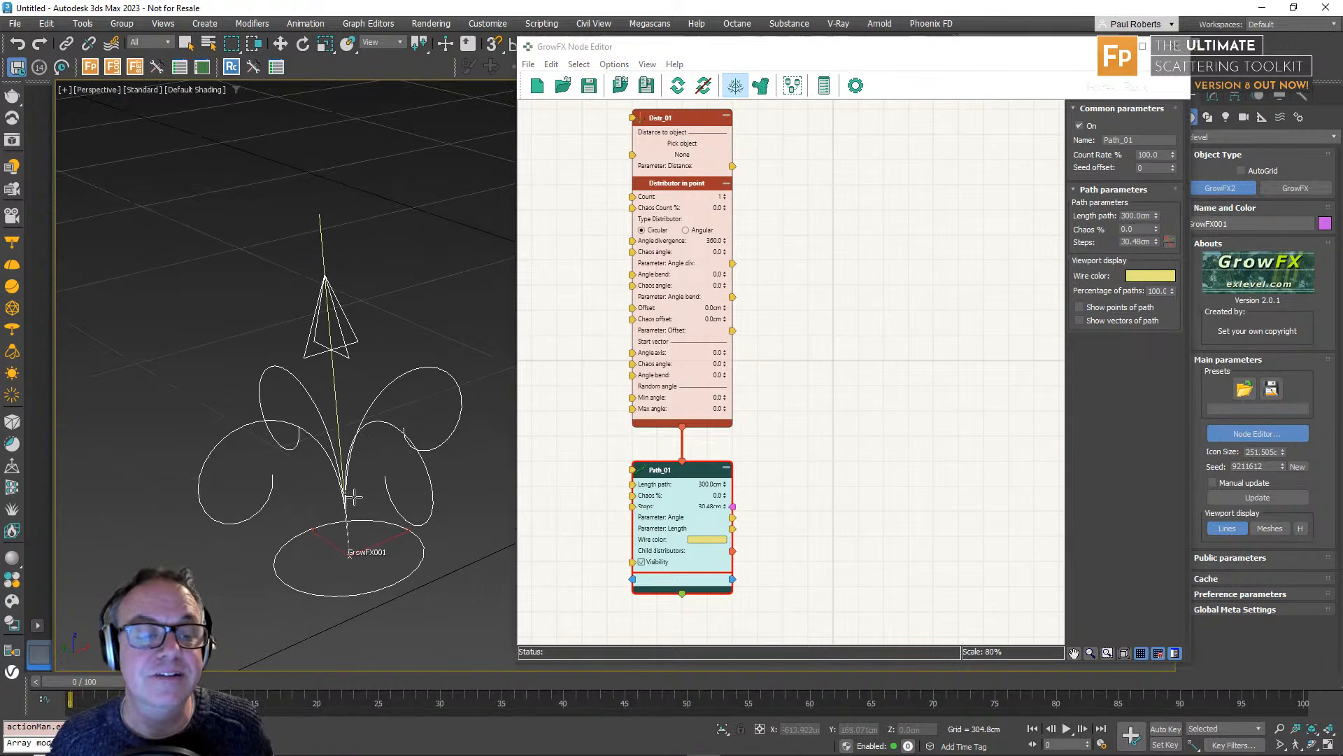
Reduce the GrowFX object's icon size to about 73 cm and open the path's steps value for editing.
{"action": "left_click_drag", "start_coordinate": [1286, 456], "coordinate": [1295, 503]}
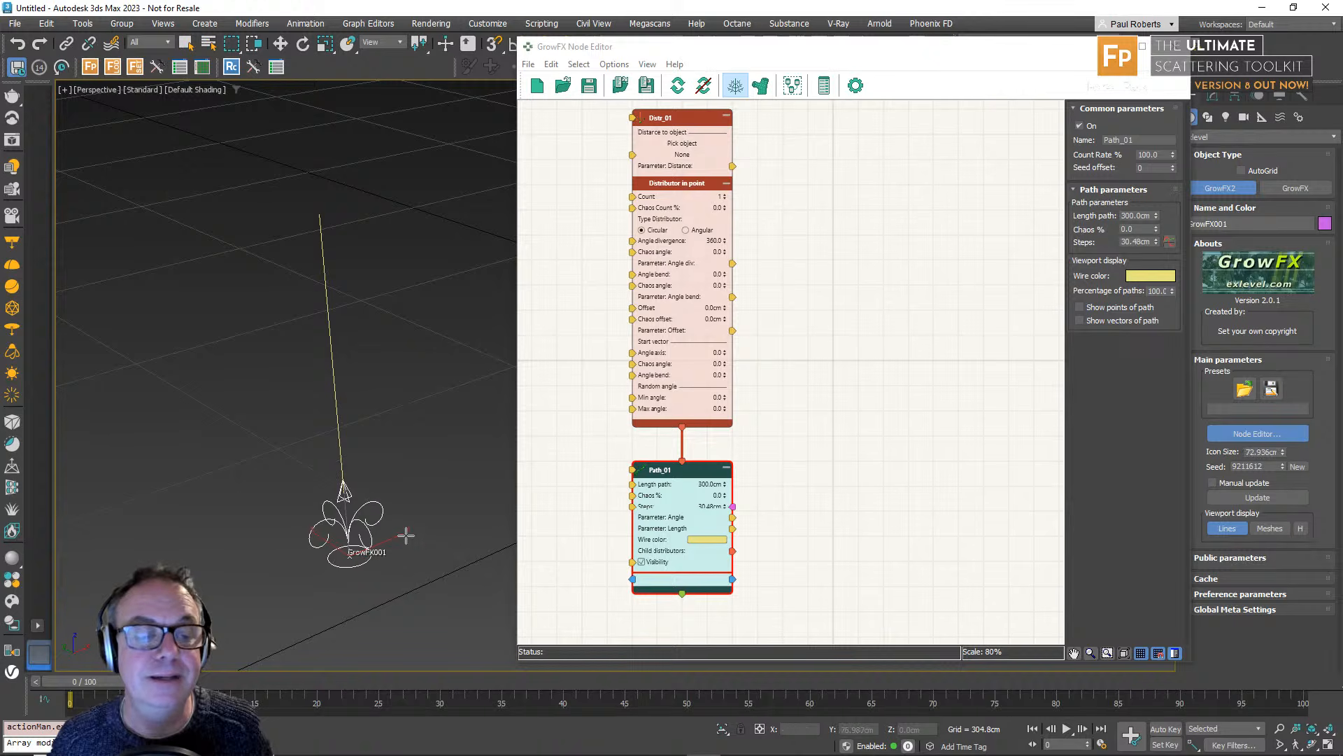
{"action": "mouse_move", "coordinate": [406, 537]}
{"action": "middle_mouse_down", "text": "alt"}
{"action": "mouse_move", "coordinate": [384, 516]}
{"action": "mouse_move", "coordinate": [373, 447]}
{"action": "middle_mouse_up", "text": "alt"}
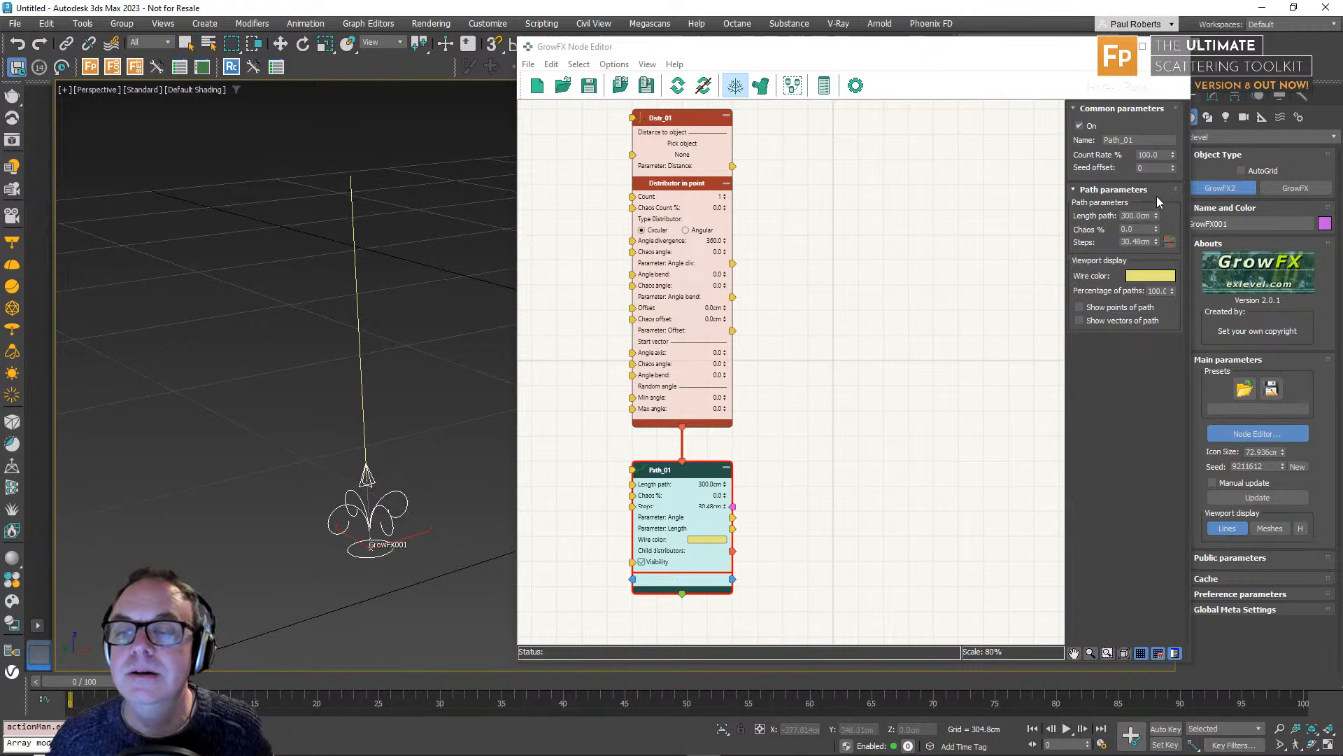
{"action": "double_click", "coordinate": [1138, 242]}
Close the node editor and reset the scene without saving the changes.
{"action": "left_click", "coordinate": [1189, 46]}
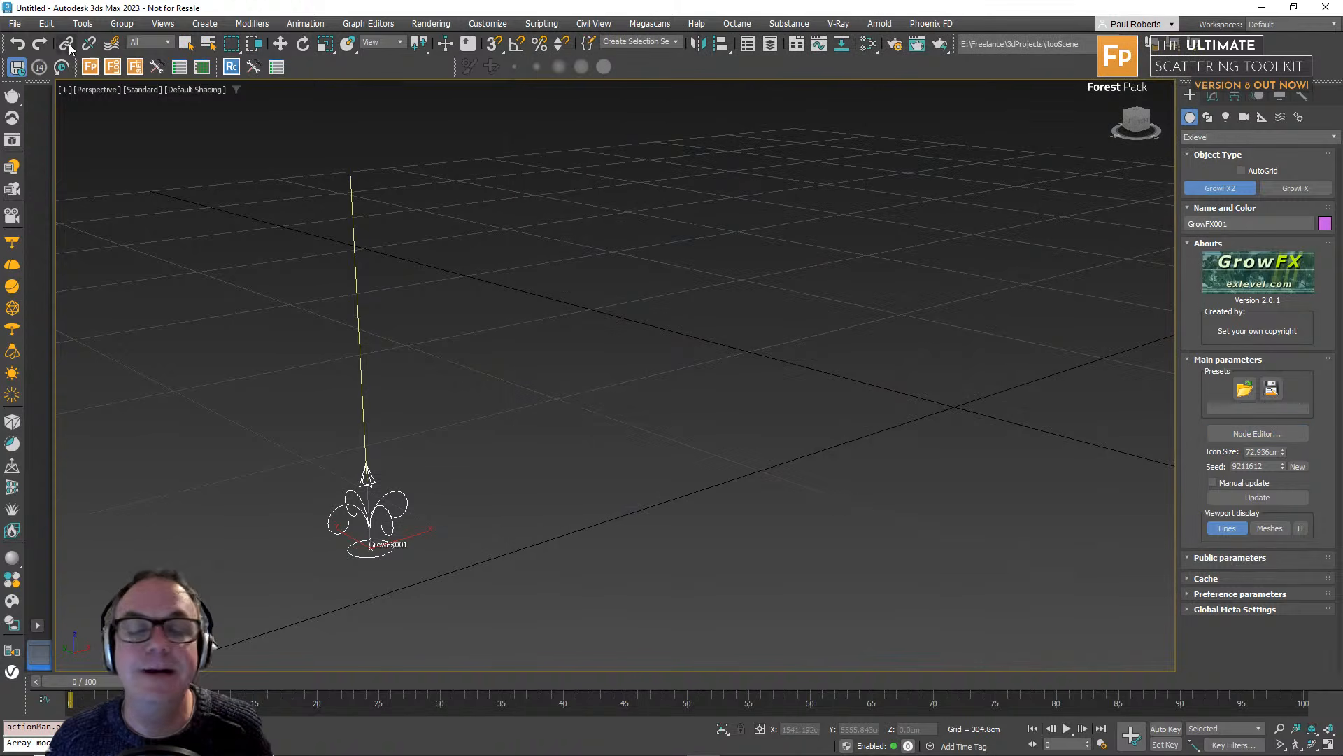
{"action": "left_click", "coordinate": [15, 24]}
{"action": "left_click", "coordinate": [47, 65]}
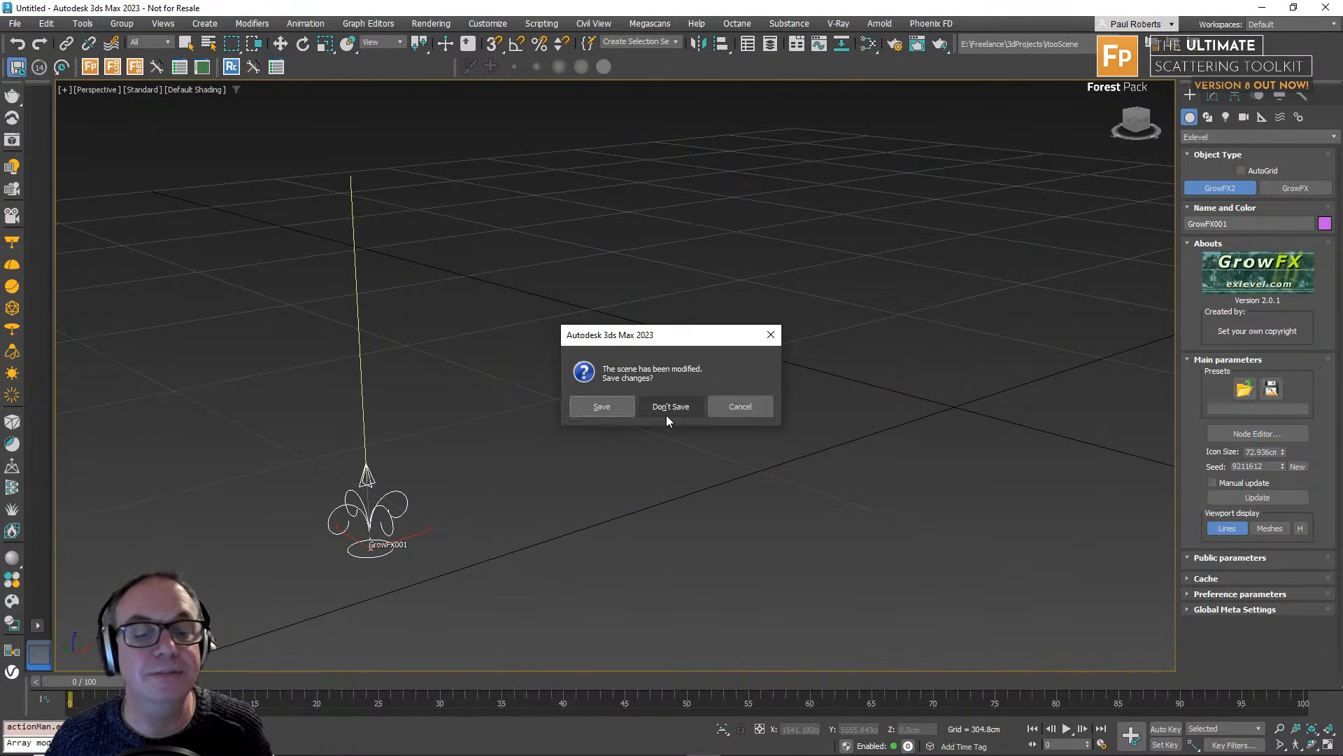
{"action": "left_click", "coordinate": [666, 411]}
{"action": "left_click", "coordinate": [632, 408]}
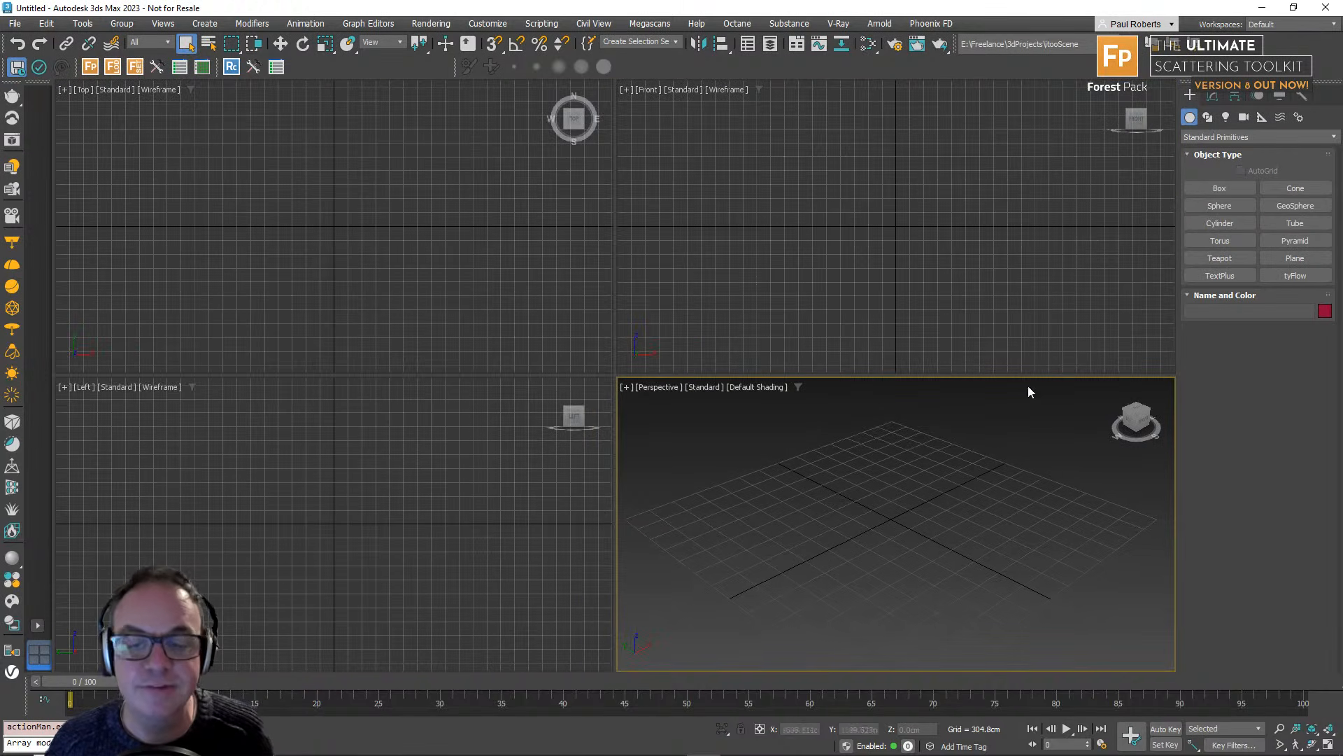
Create an Exlevel GrowFX2 object near the grid centre in the maximized perspective view, with an icon size of about 419 cm.
{"action": "left_click", "coordinate": [1215, 138]}
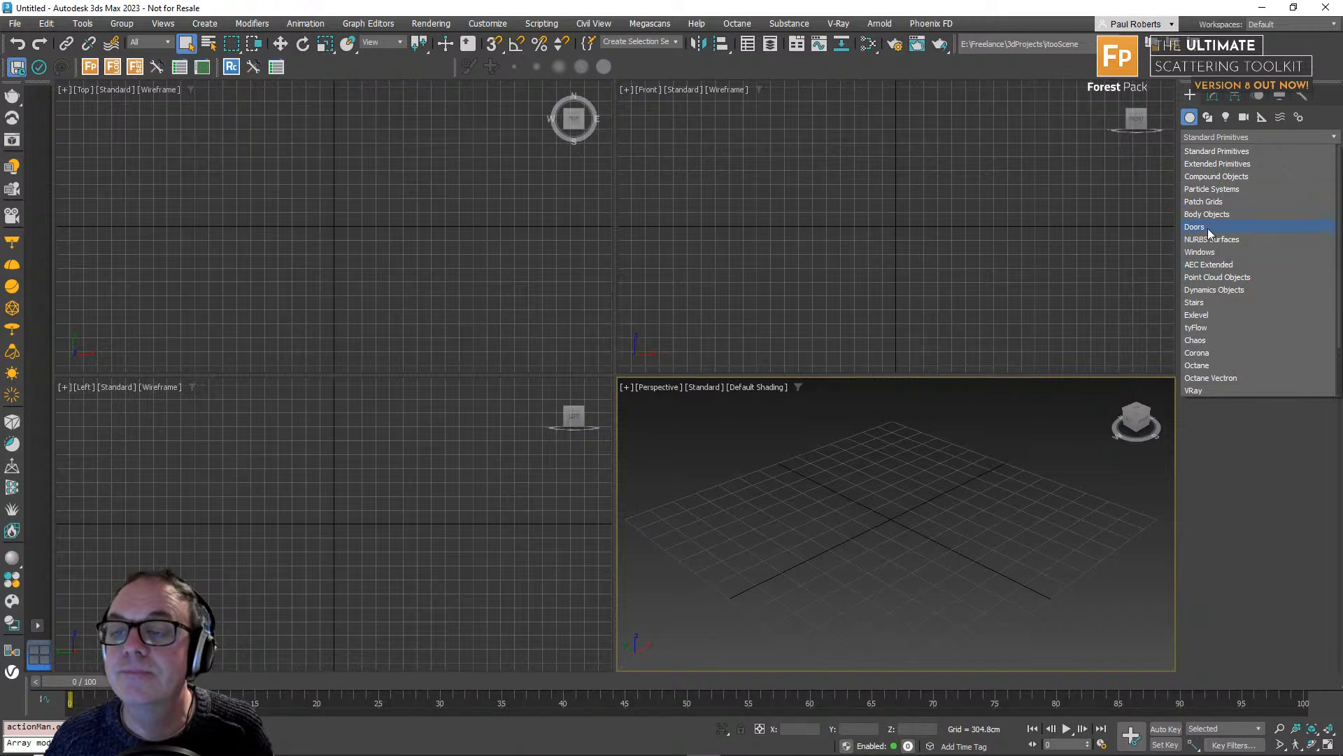
{"action": "scroll", "coordinate": [1214, 252], "scroll_direction": "down", "scroll_amount": 1}
{"action": "left_click", "coordinate": [1218, 277]}
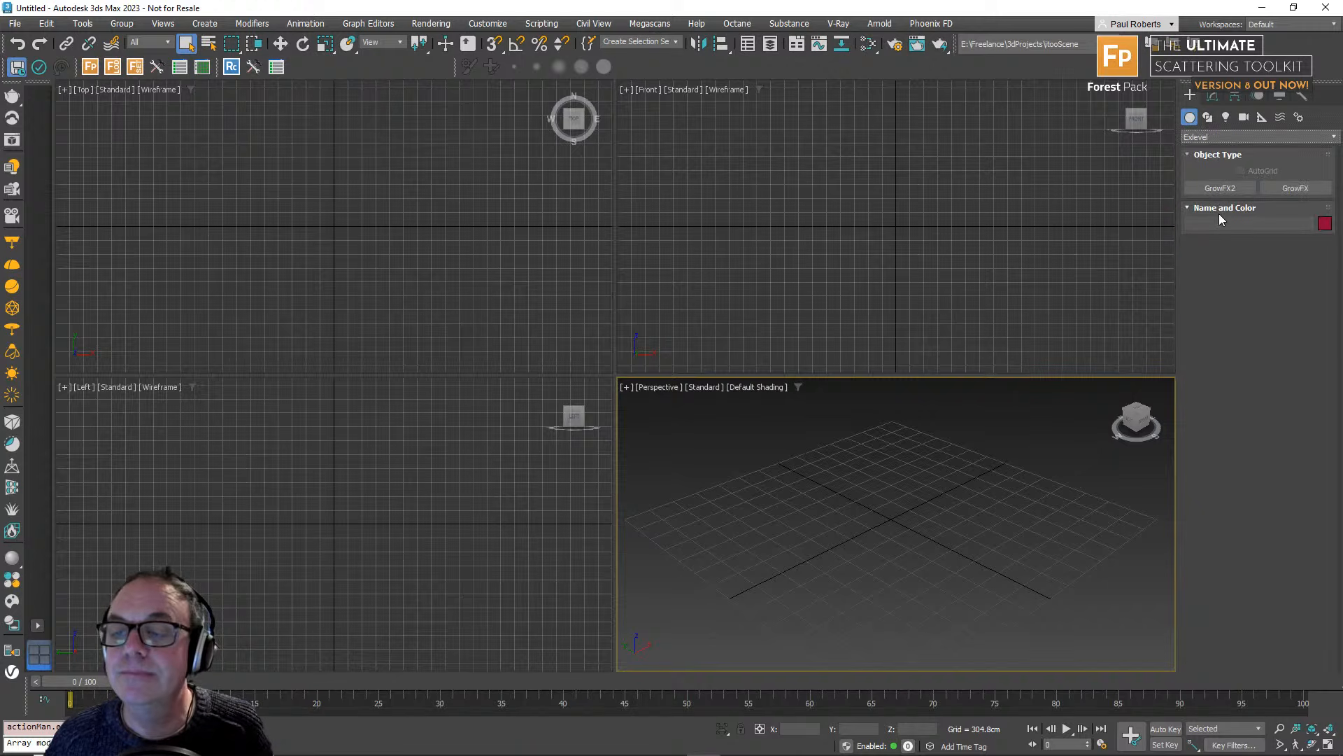
{"action": "left_click", "coordinate": [1220, 187]}
{"action": "left_click", "coordinate": [896, 513]}
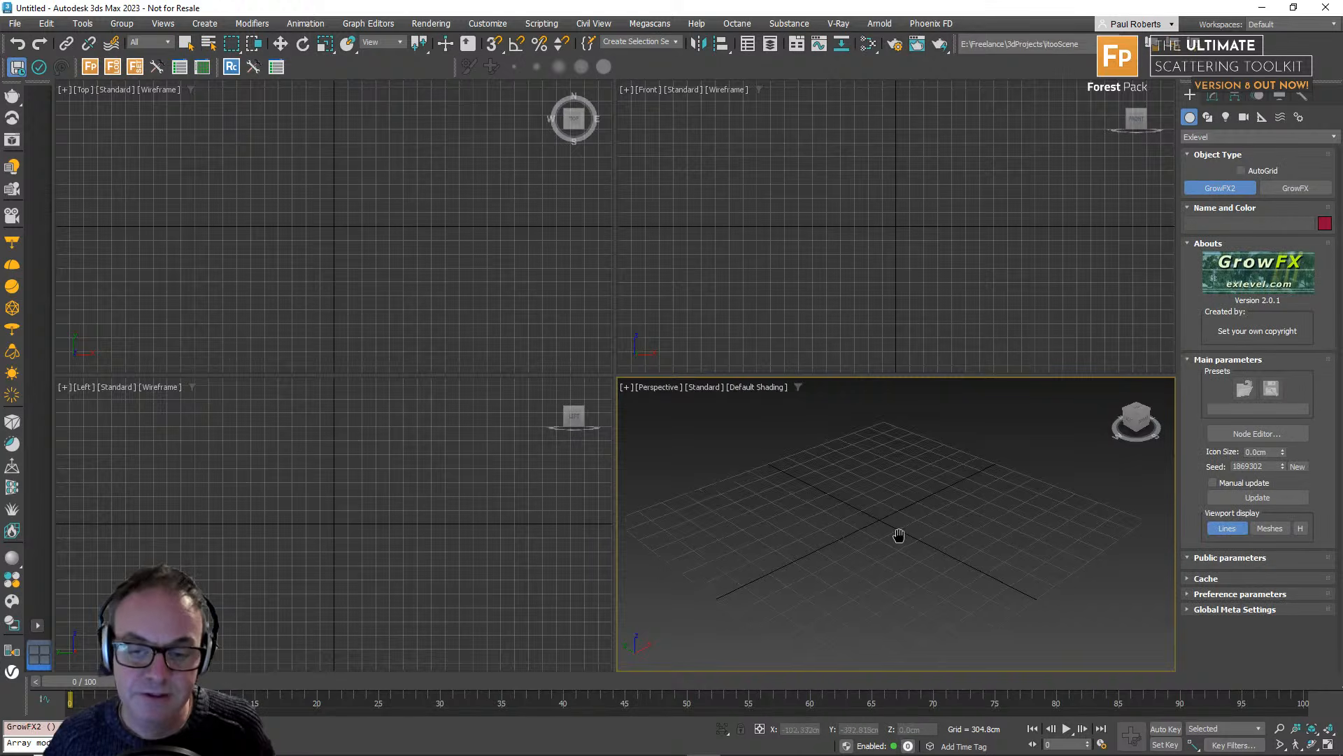
{"action": "key", "text": "alt+w"}
{"action": "left_click", "coordinate": [570, 360]}
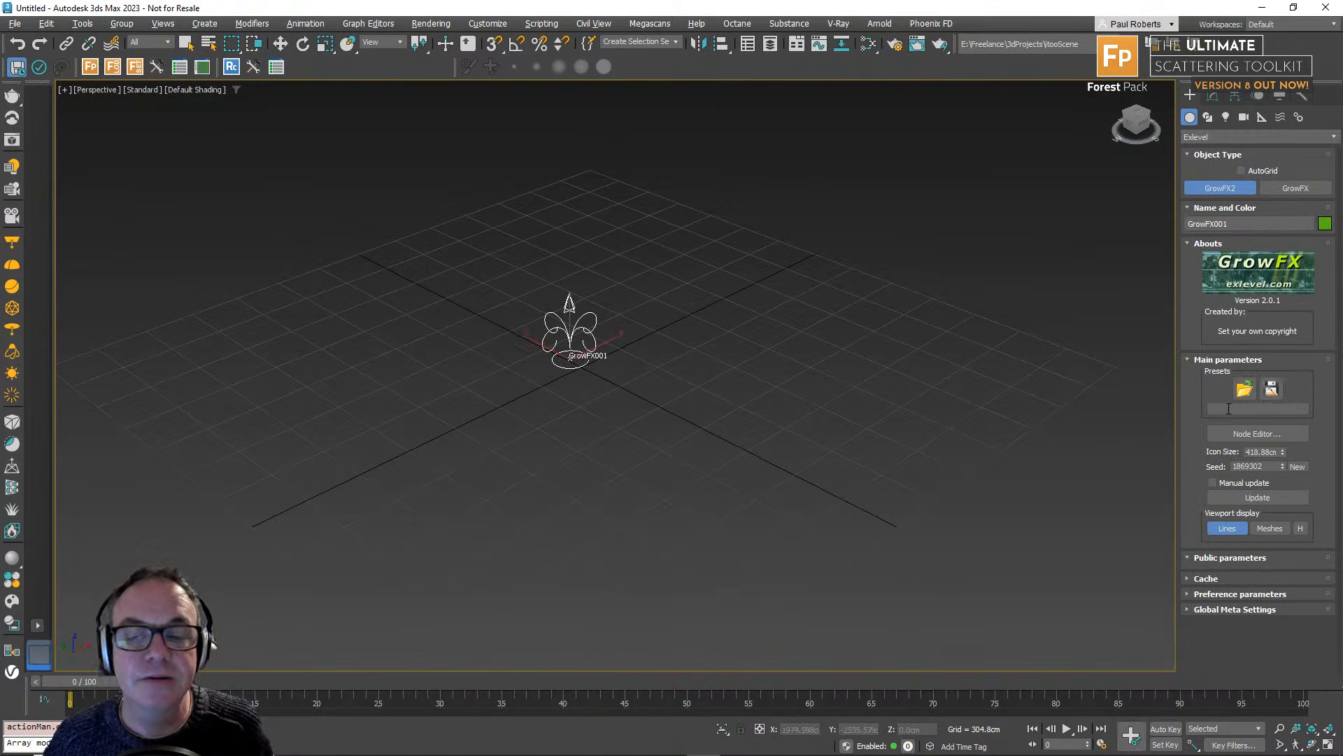
Open the new object's node editor and add a basic Distributor node with a Path node connected below its output.
{"action": "left_click", "coordinate": [1258, 433]}
{"action": "middle_click_drag", "start_coordinate": [464, 384], "coordinate": [251, 523]}
{"action": "right_click", "coordinate": [792, 262]}
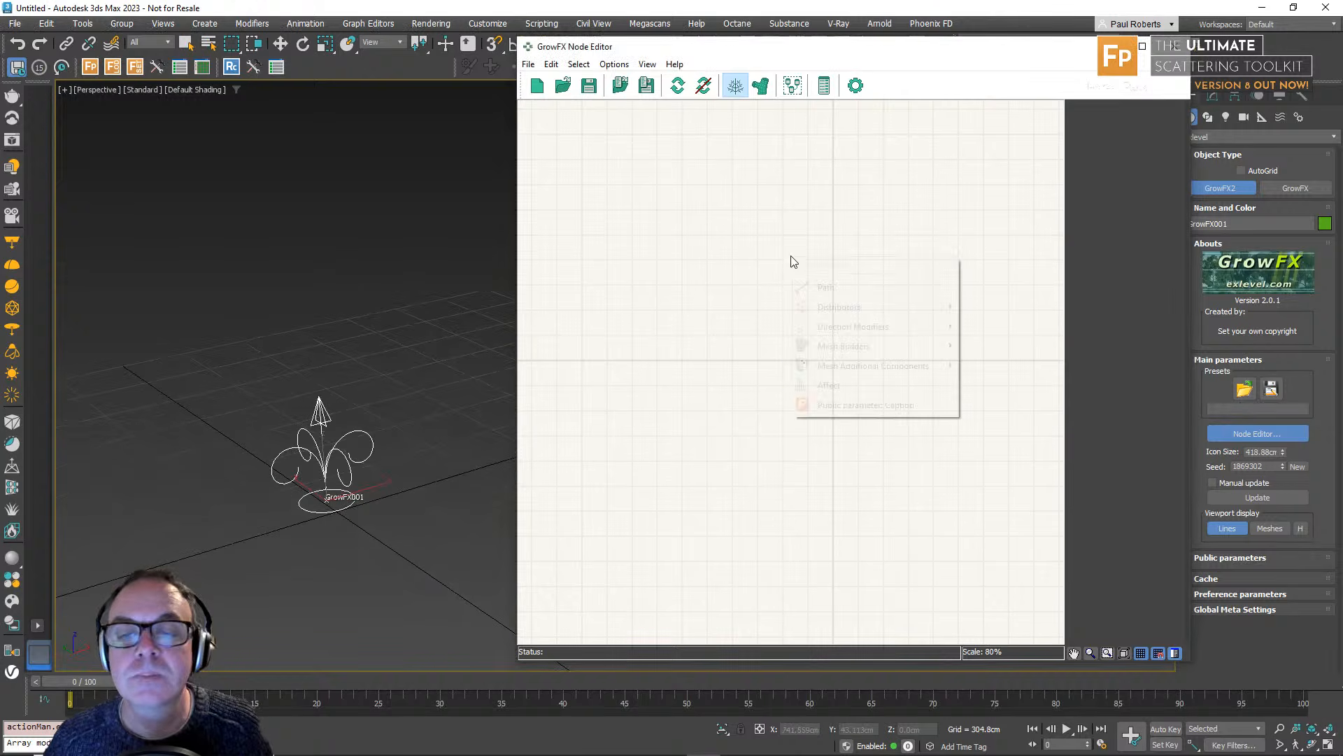
{"action": "mouse_move", "coordinate": [839, 305]}
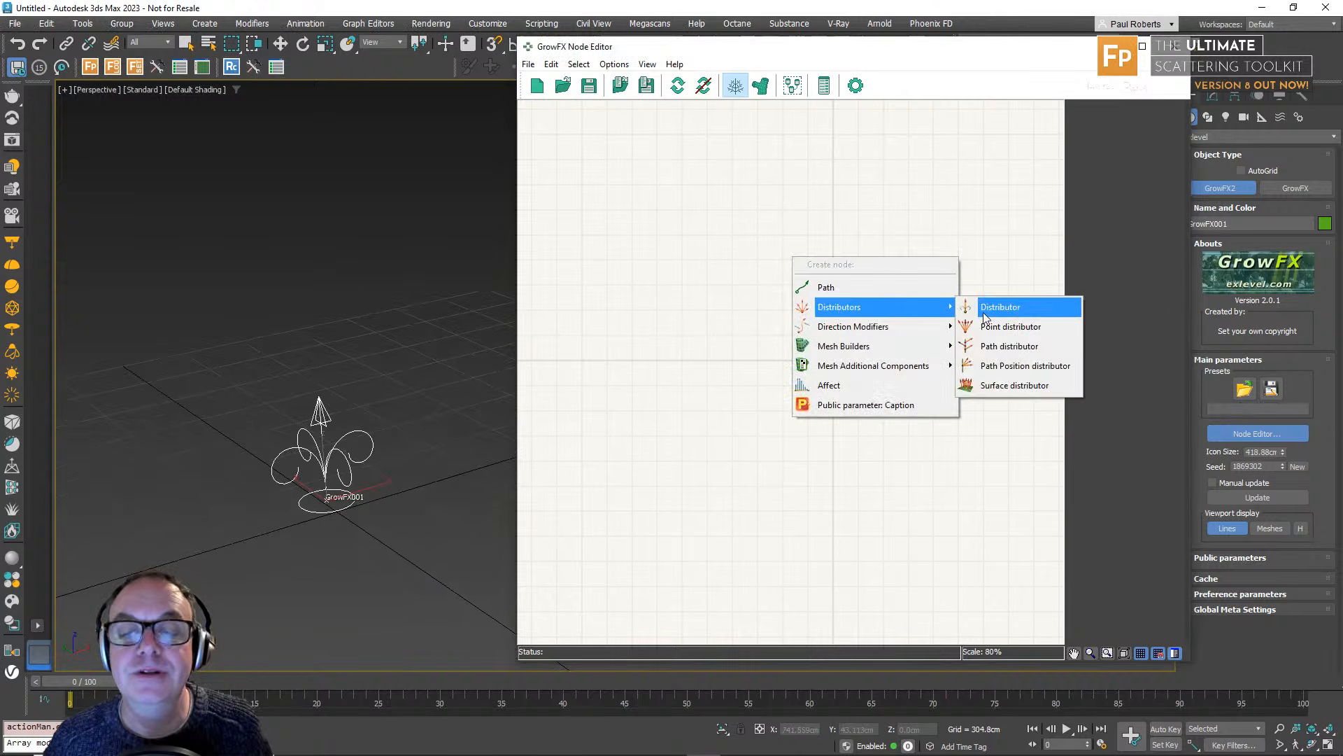
{"action": "left_click", "coordinate": [1011, 305]}
{"action": "left_click_drag", "start_coordinate": [824, 270], "coordinate": [673, 144]}
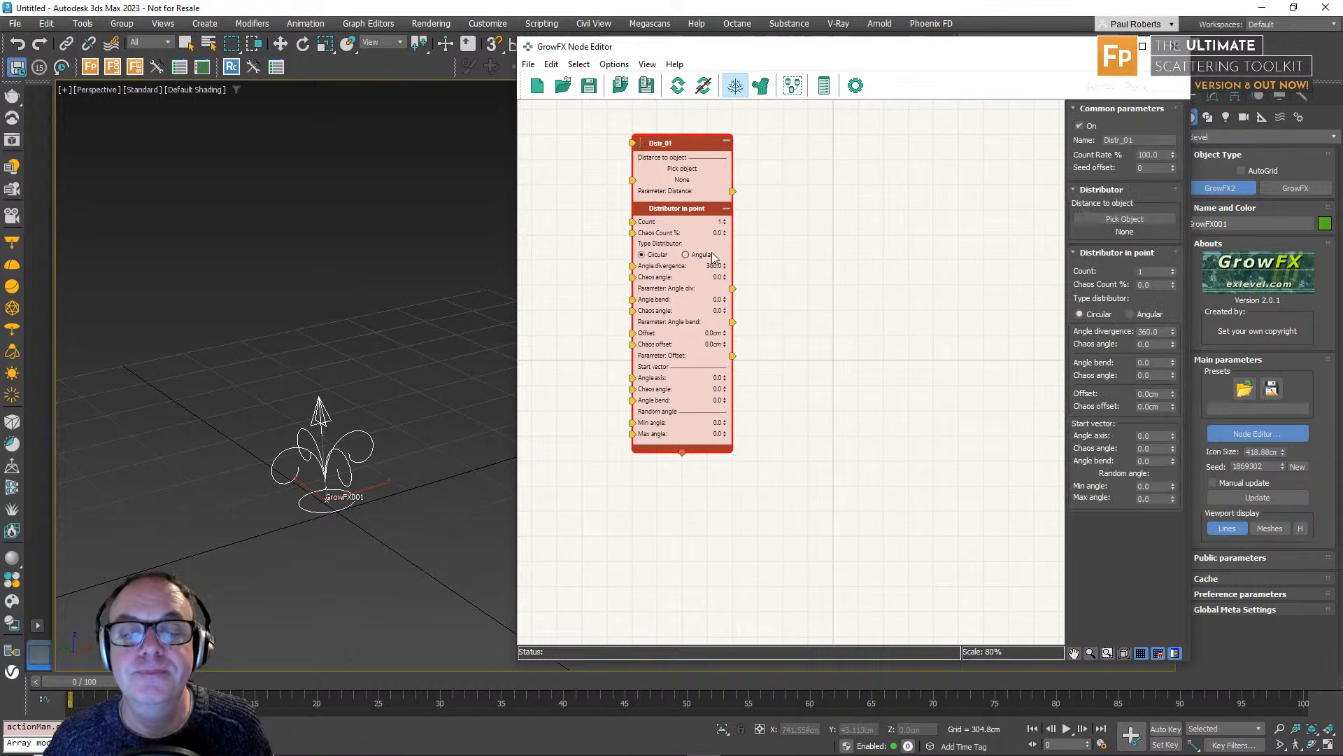
{"action": "left_click_drag", "start_coordinate": [682, 452], "coordinate": [684, 523]}
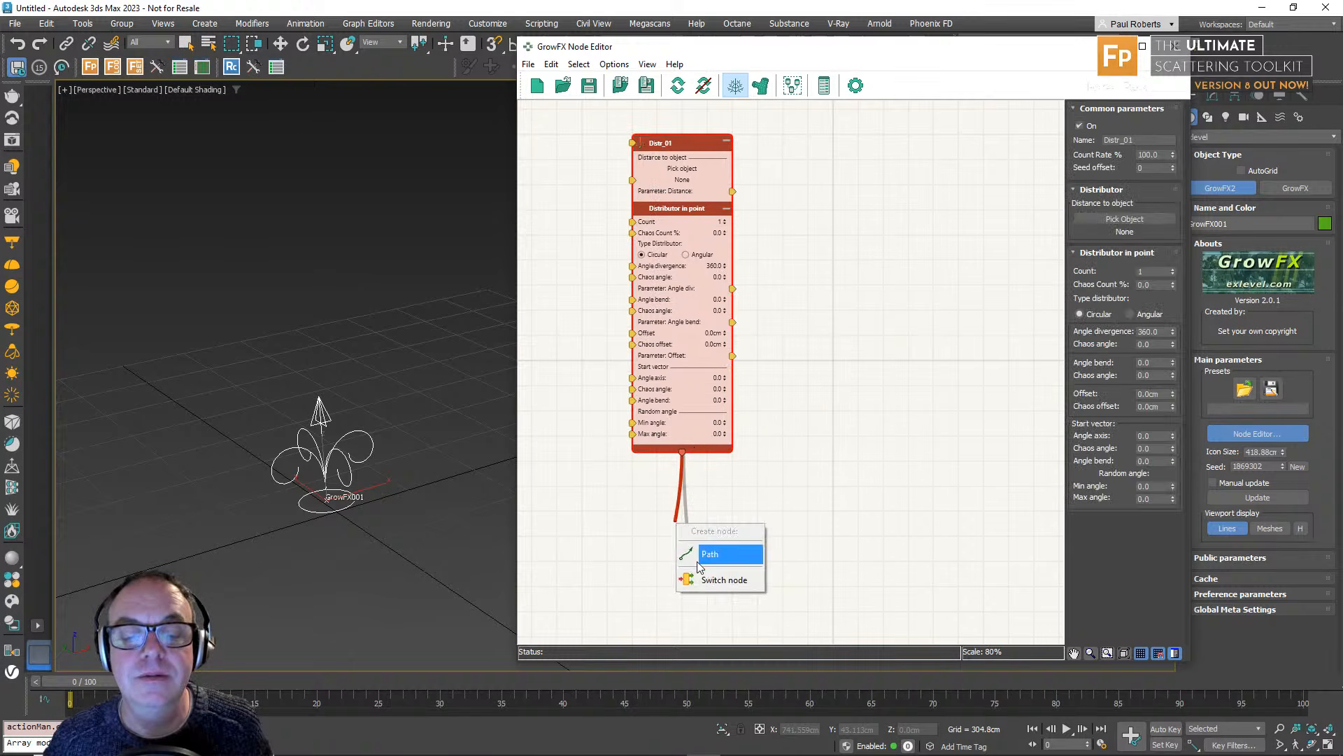
{"action": "left_click", "coordinate": [714, 553]}
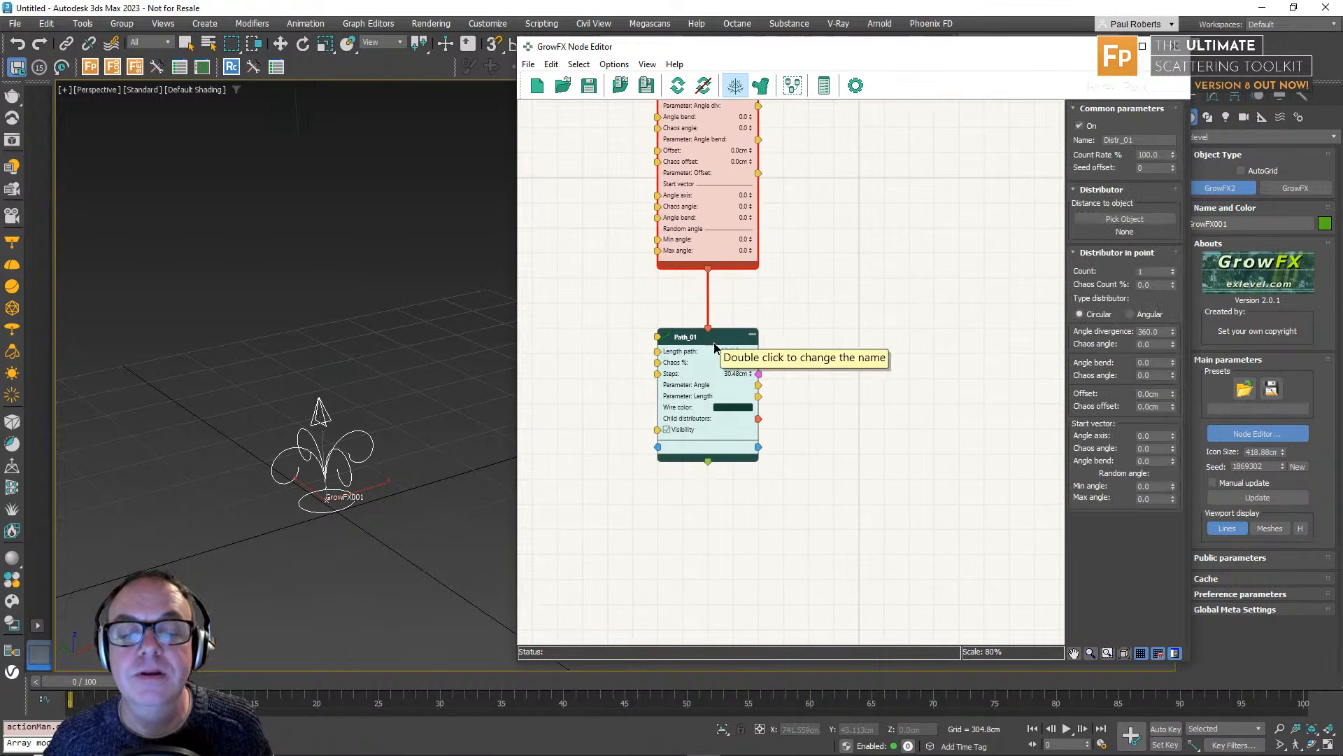
Set the Path node's length to 300 cm and its steps to 2.5 cm.
{"action": "left_click", "coordinate": [742, 344]}
{"action": "double_click", "coordinate": [1139, 215]}
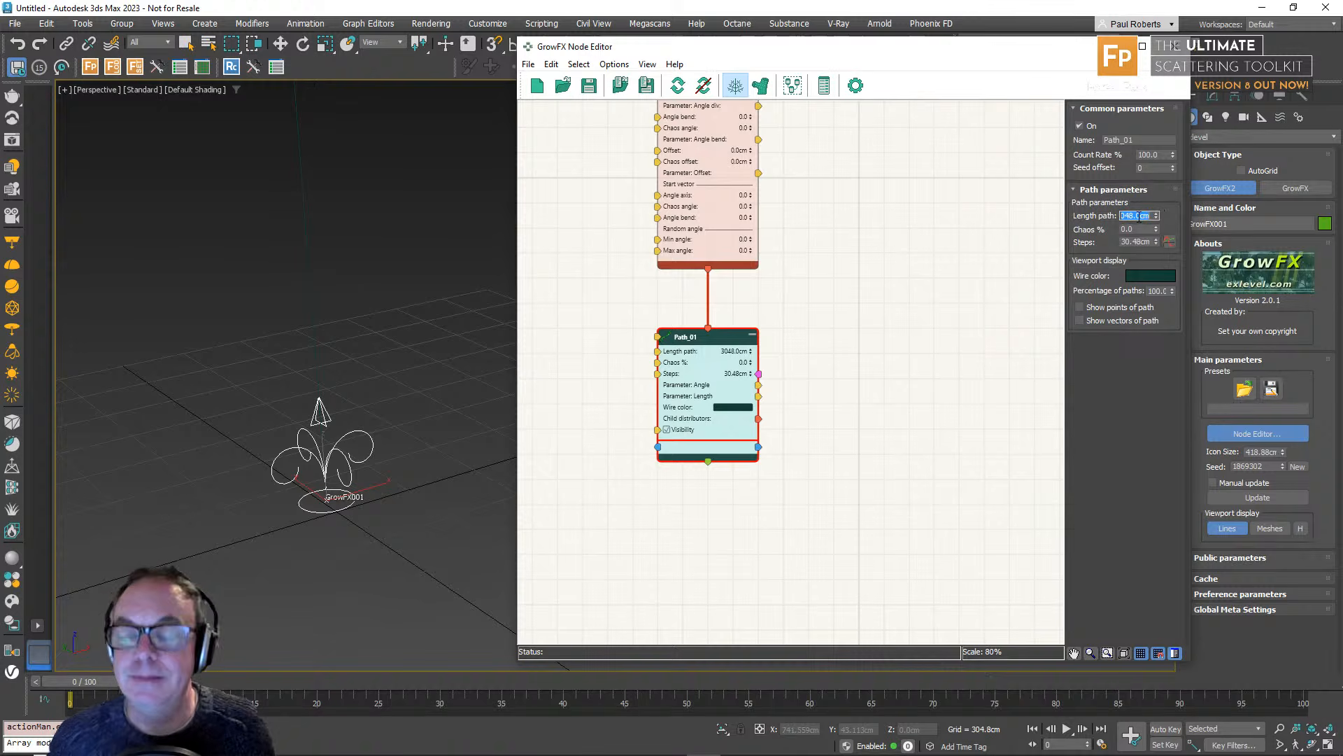
{"action": "type", "text": "300"}
{"action": "key", "text": "Tab"}
{"action": "key", "text": "Tab"}
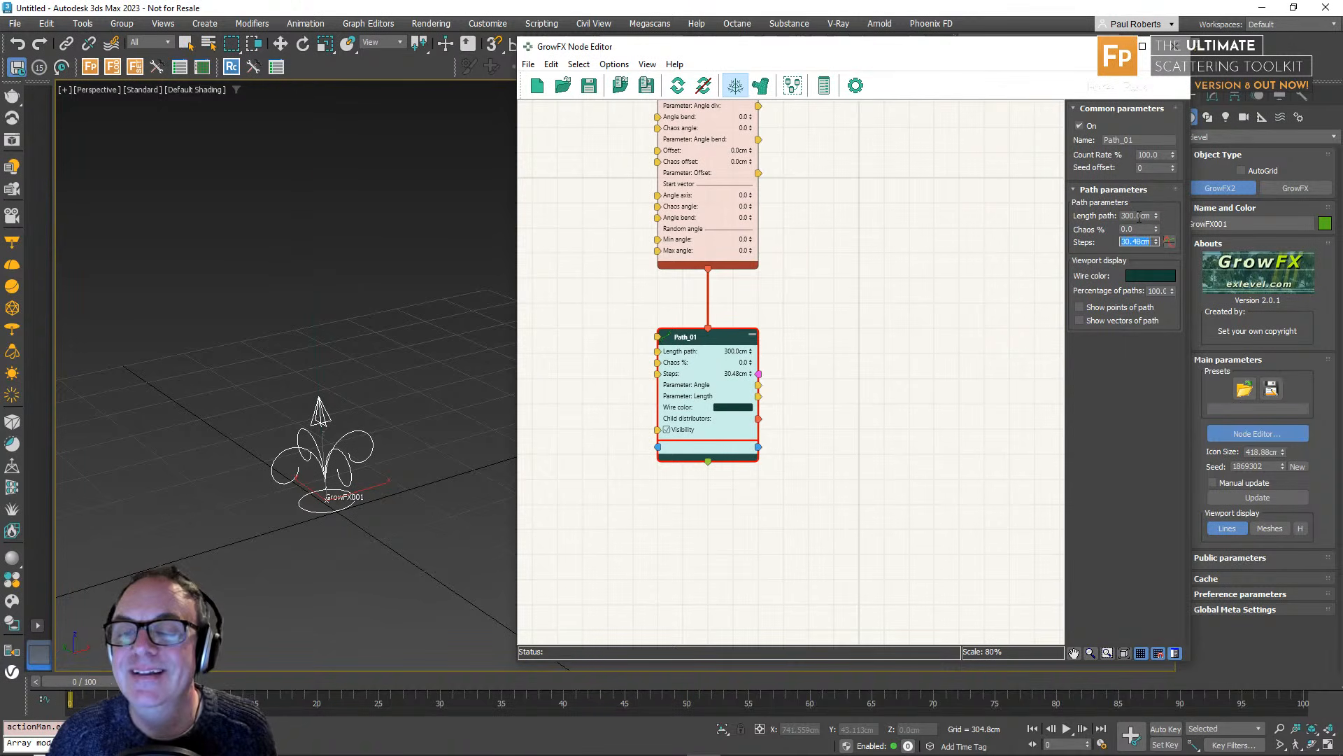
{"action": "type", "text": "2.5"}
{"action": "key", "text": "Return"}
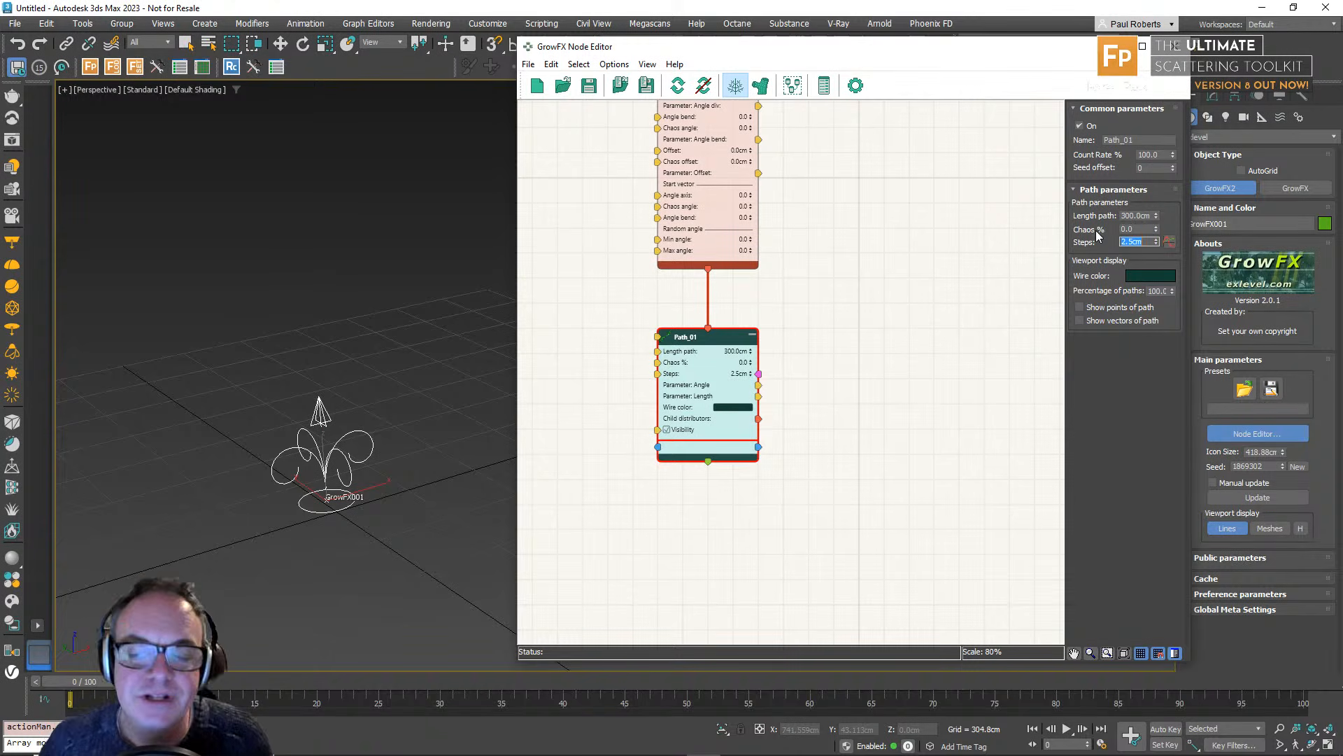
Reduce the GrowFX object's icon size to about 63 cm.
{"action": "middle_click_drag", "start_coordinate": [370, 420], "coordinate": [373, 431]}
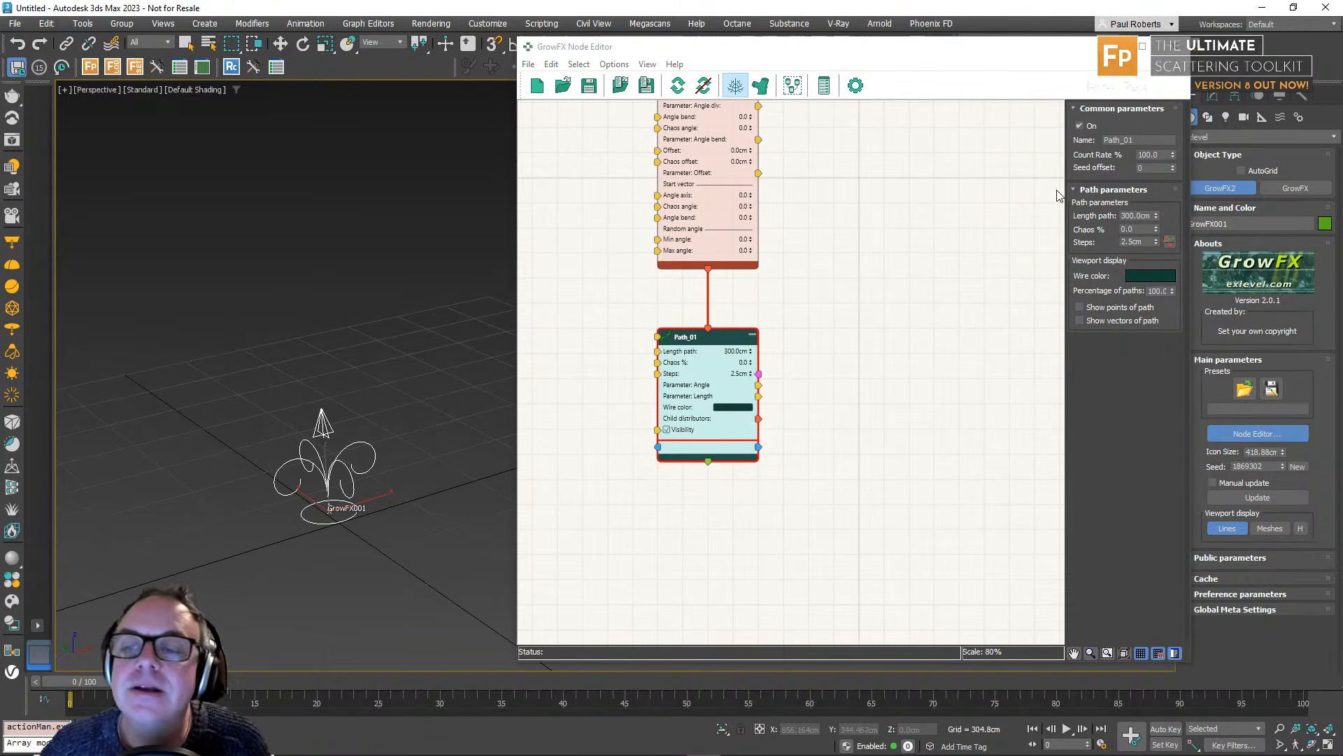
{"action": "middle_click_drag", "start_coordinate": [948, 237], "coordinate": [911, 345]}
{"action": "scroll", "coordinate": [400, 512], "scroll_direction": "up", "scroll_amount": 7}
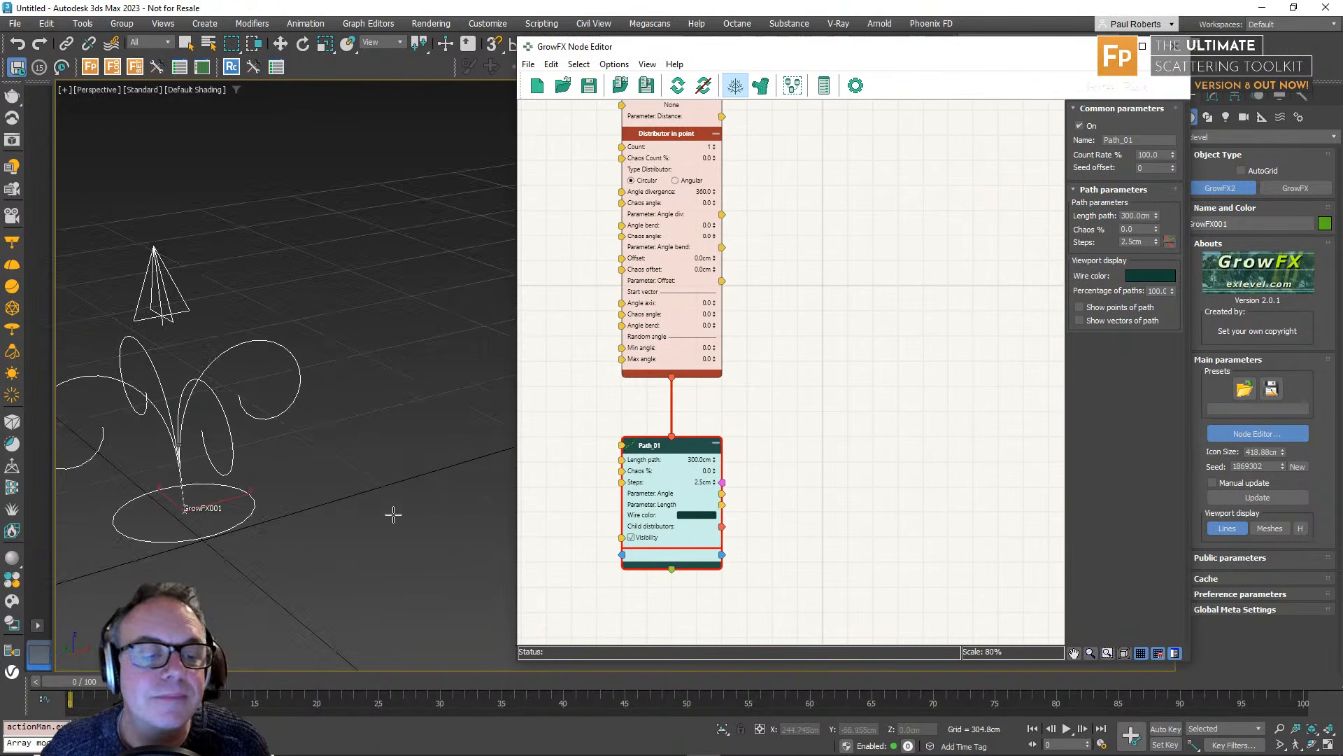
{"action": "scroll", "coordinate": [237, 485], "scroll_direction": "down", "scroll_amount": 3}
{"action": "middle_click_drag", "start_coordinate": [237, 486], "coordinate": [328, 468]}
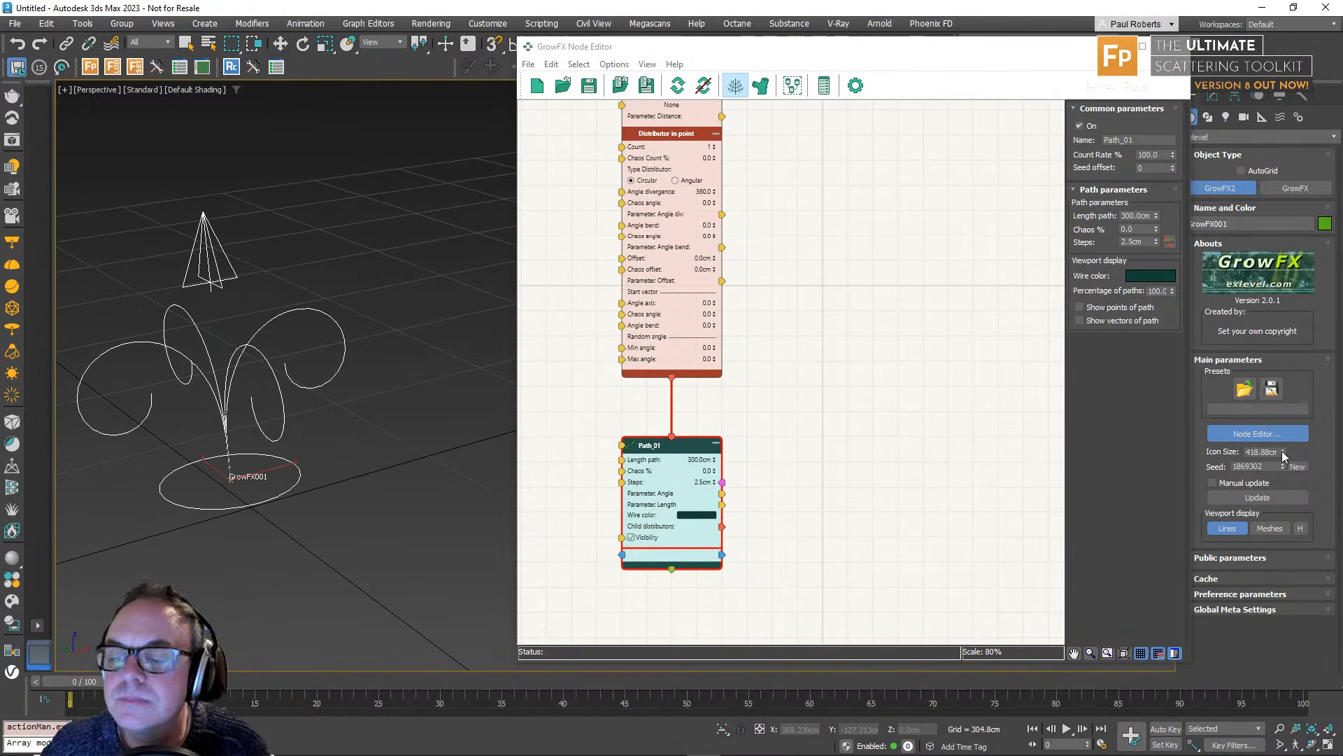
{"action": "left_click_drag", "start_coordinate": [1284, 453], "coordinate": [1270, 544]}
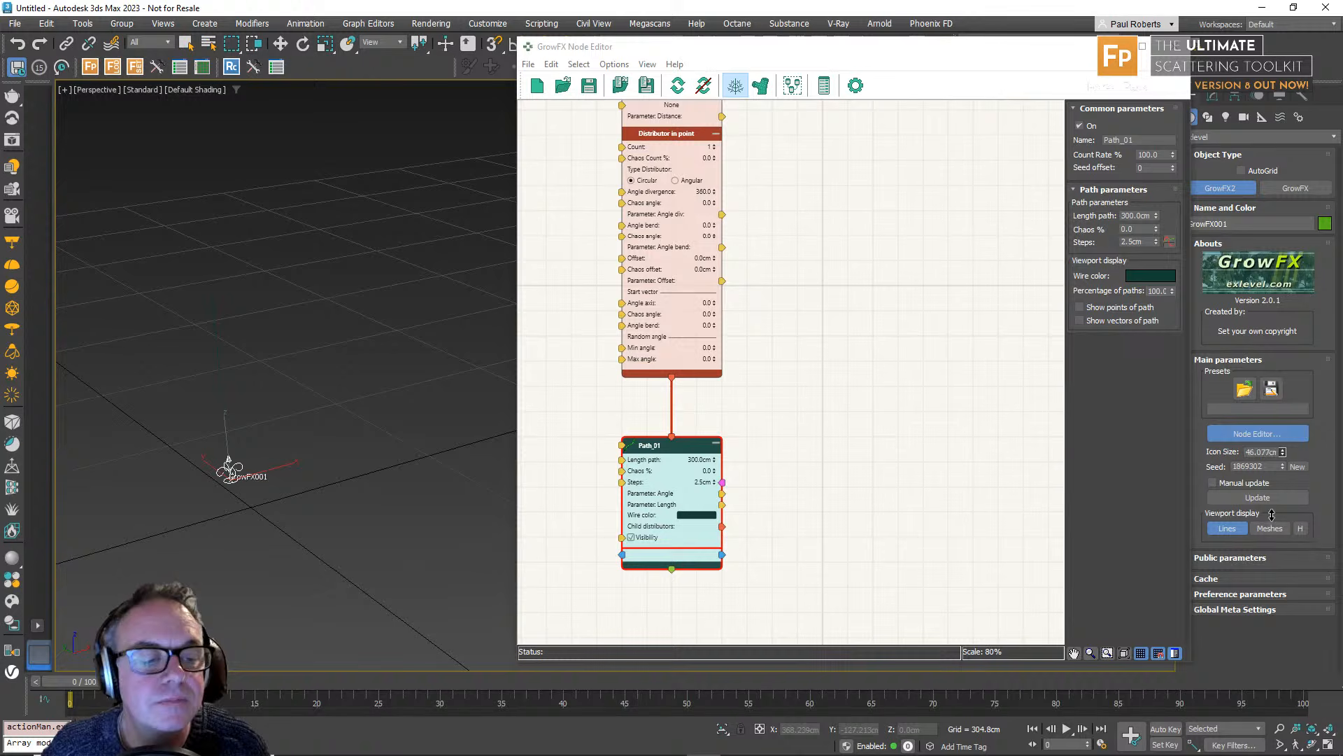
{"action": "left_click_drag", "start_coordinate": [1272, 514], "coordinate": [1225, 518]}
Select the Distr_01 node and enable the H viewport display option for the GrowFX object.
{"action": "left_click", "coordinate": [699, 460]}
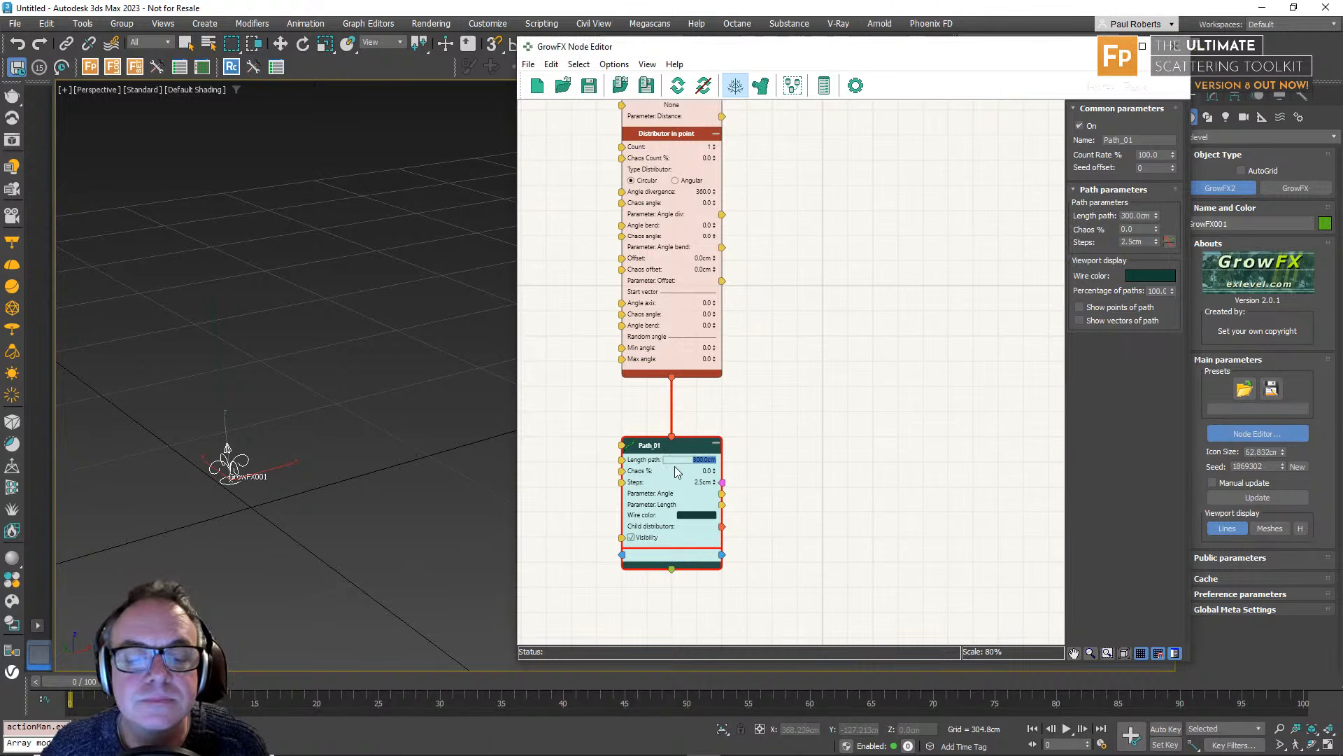
{"action": "middle_click_drag", "start_coordinate": [721, 154], "coordinate": [775, 292]}
{"action": "left_click", "coordinate": [713, 210]}
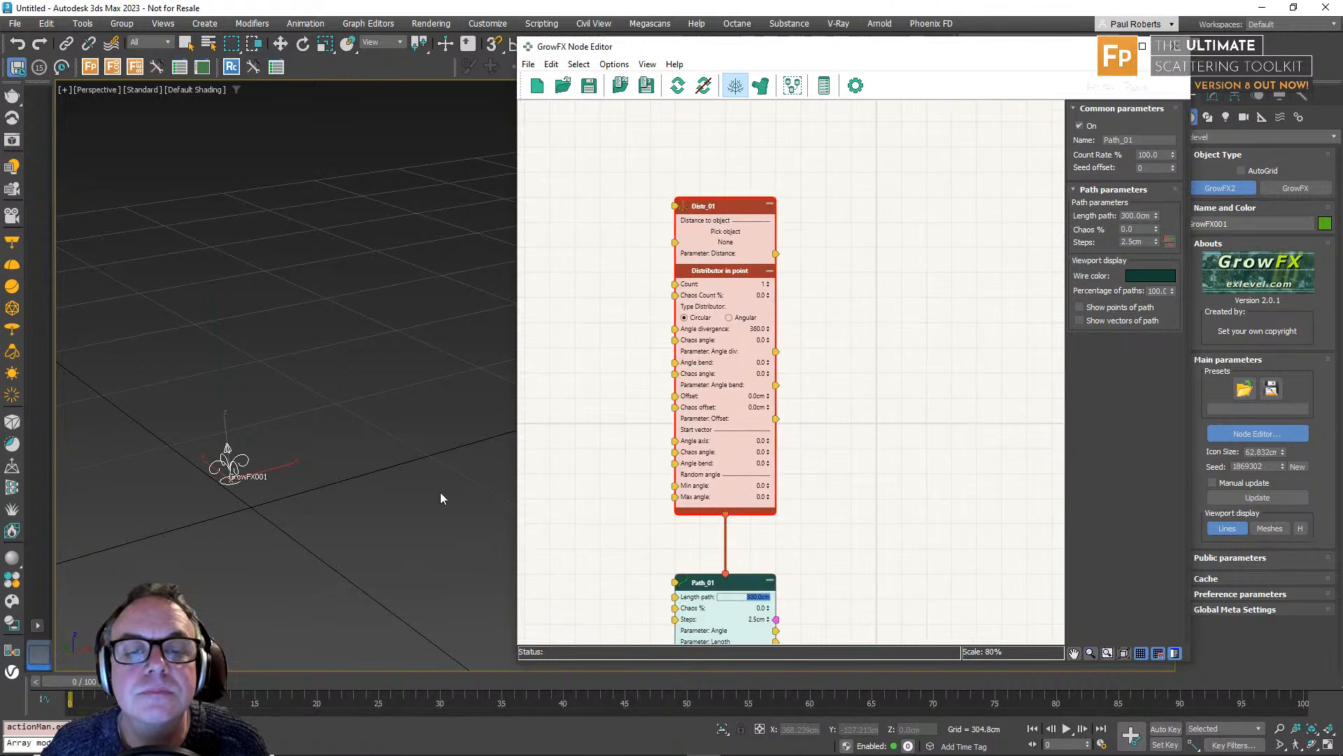
{"action": "scroll", "coordinate": [350, 465], "scroll_direction": "down", "scroll_amount": 10}
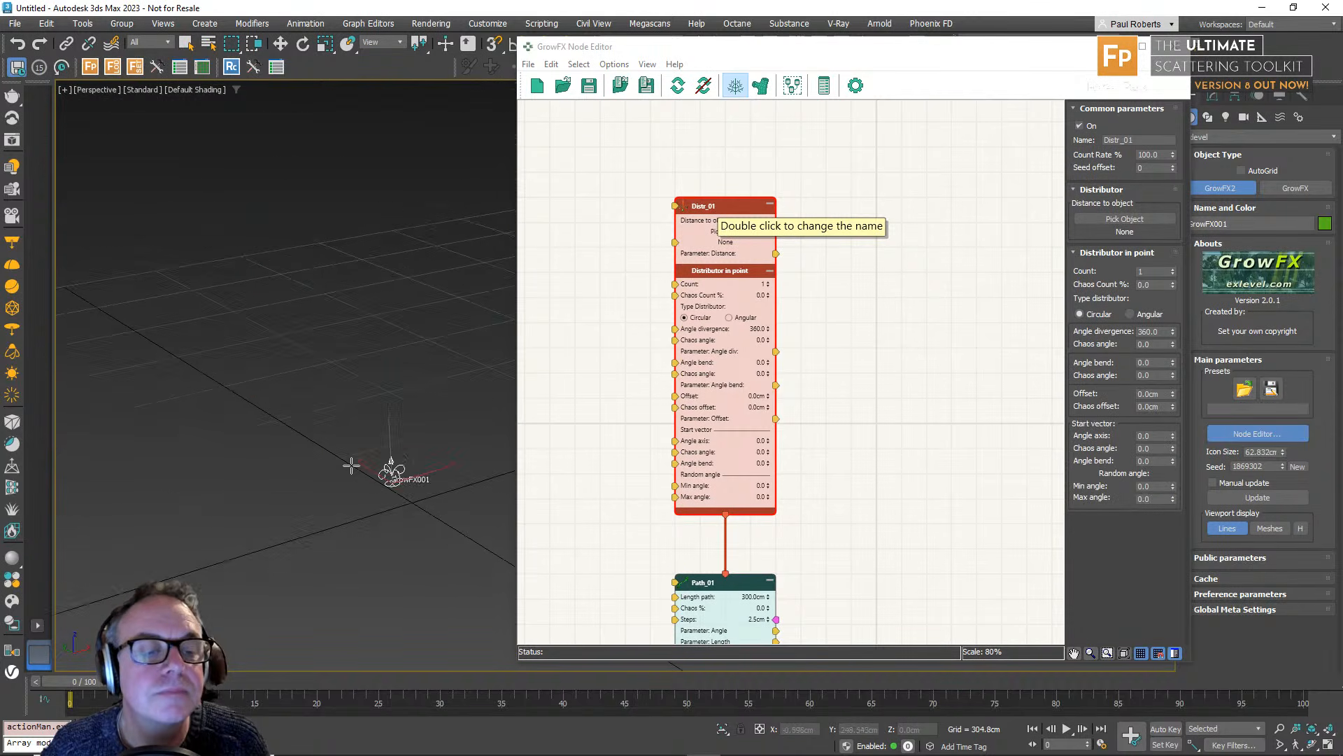
{"action": "scroll", "coordinate": [380, 505], "scroll_direction": "down", "scroll_amount": 6}
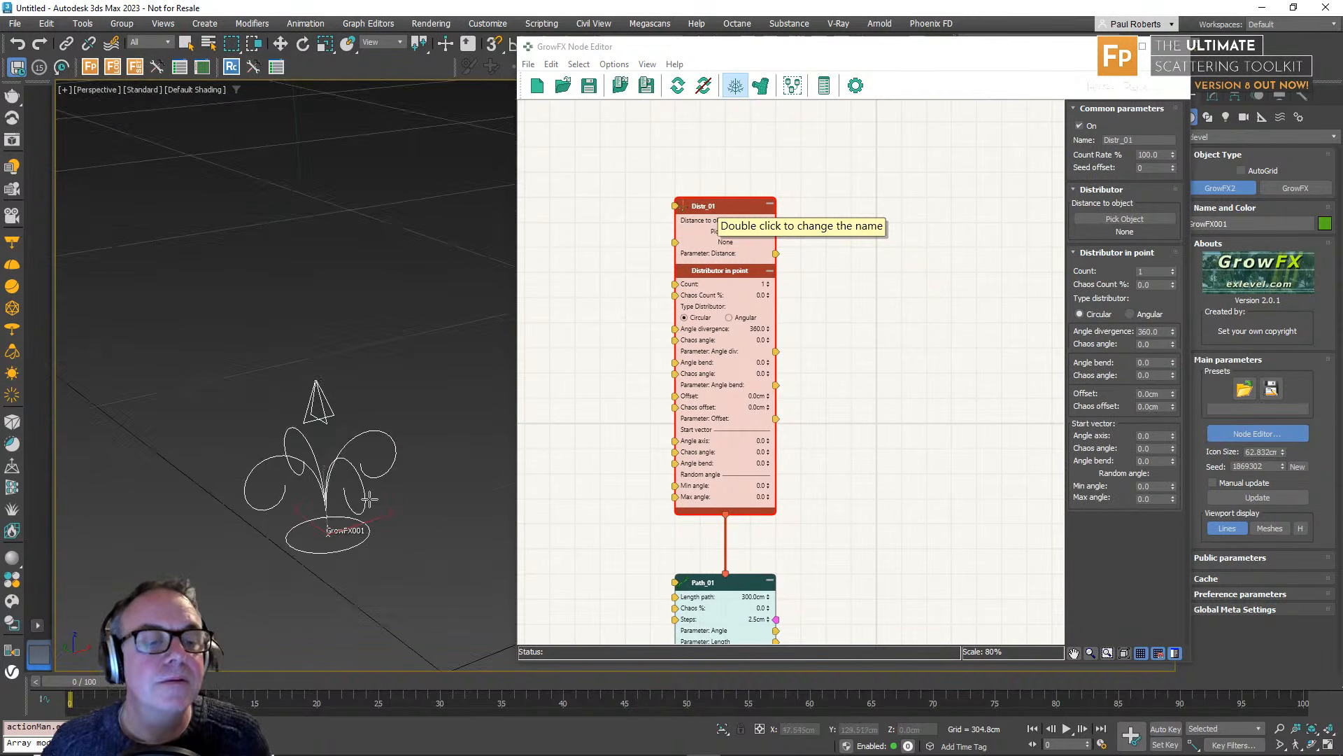
{"action": "scroll", "coordinate": [361, 464], "scroll_direction": "down", "scroll_amount": 2}
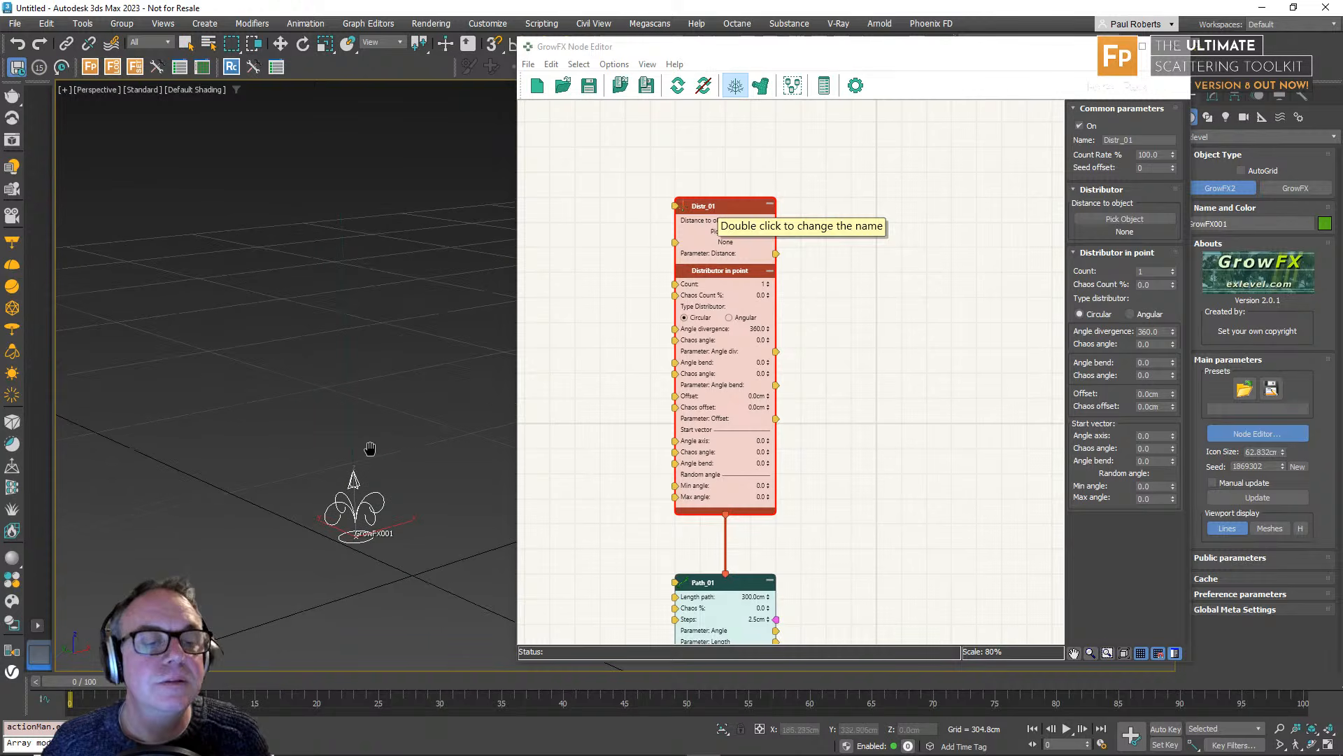
{"action": "left_click", "coordinate": [1307, 528]}
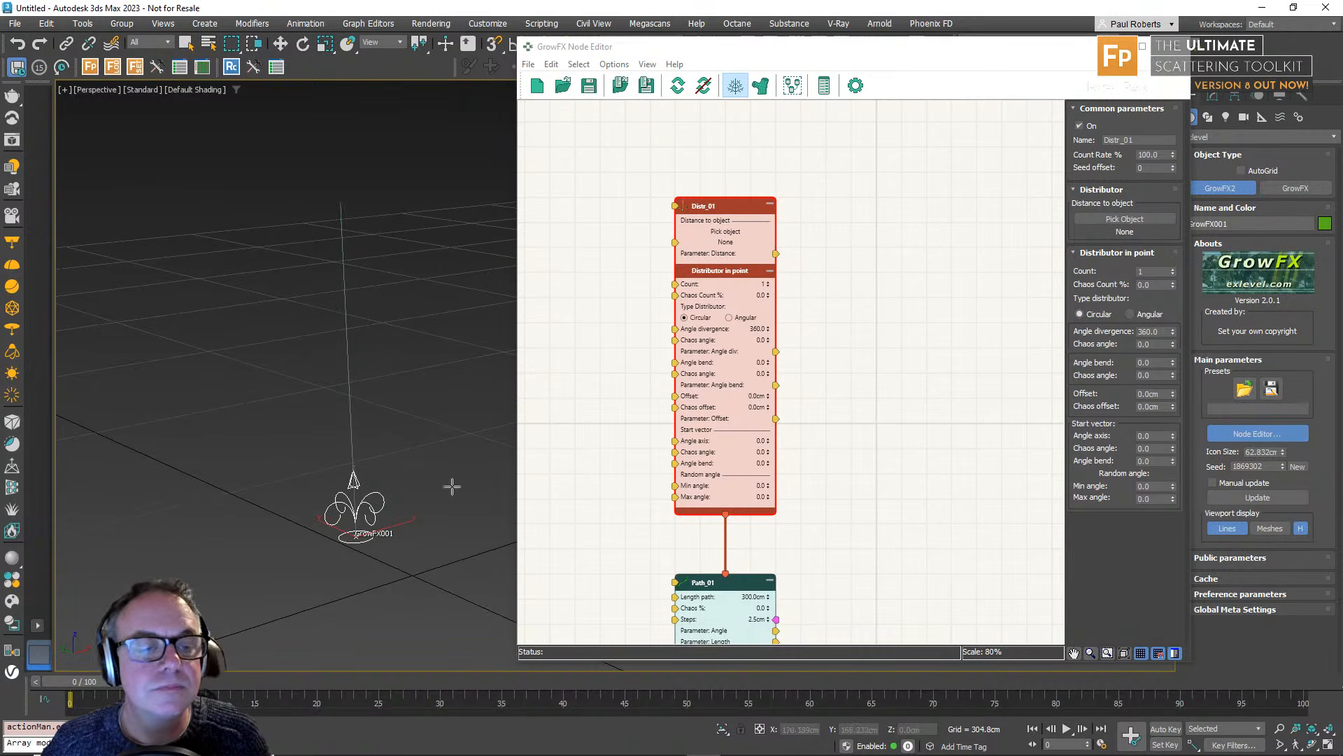
Hide the grid in the perspective view.
{"action": "middle_click_drag", "start_coordinate": [432, 462], "coordinate": [369, 434]}
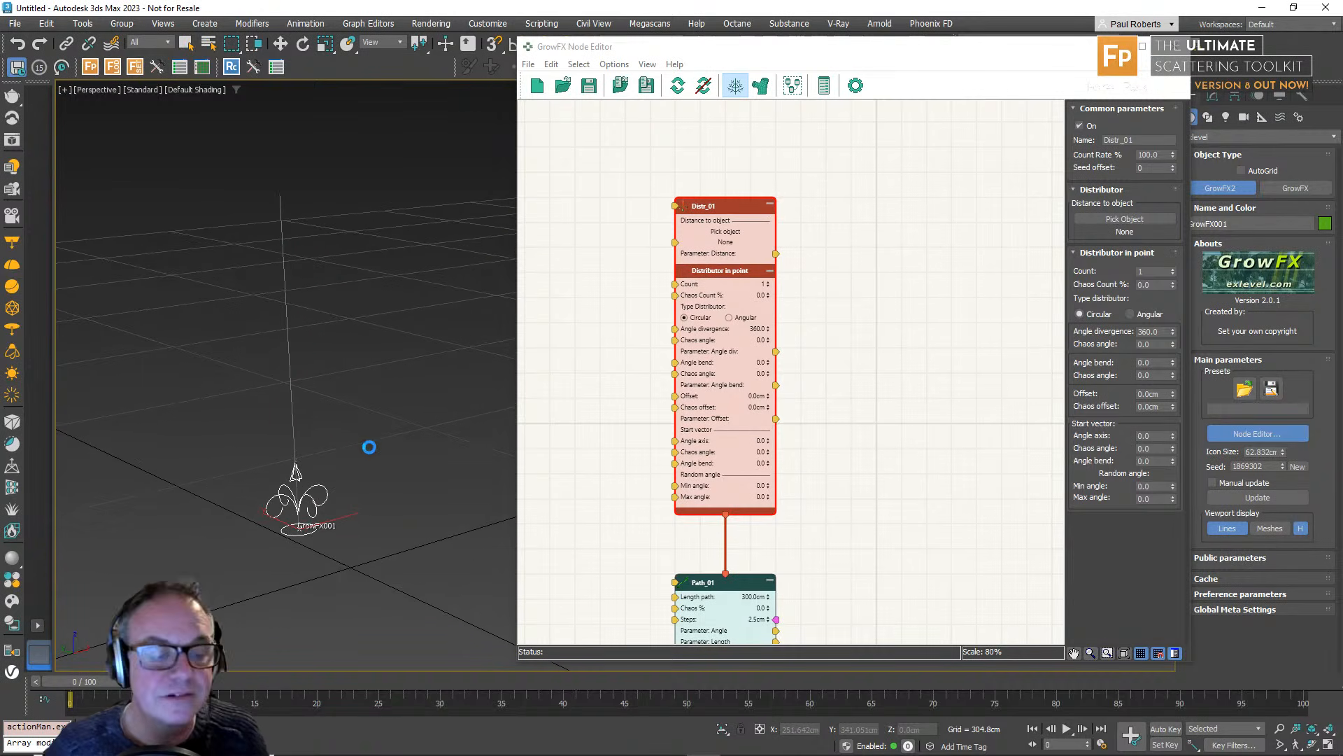
{"action": "type", "text": "hg"}
{"action": "left_click", "coordinate": [420, 496]}
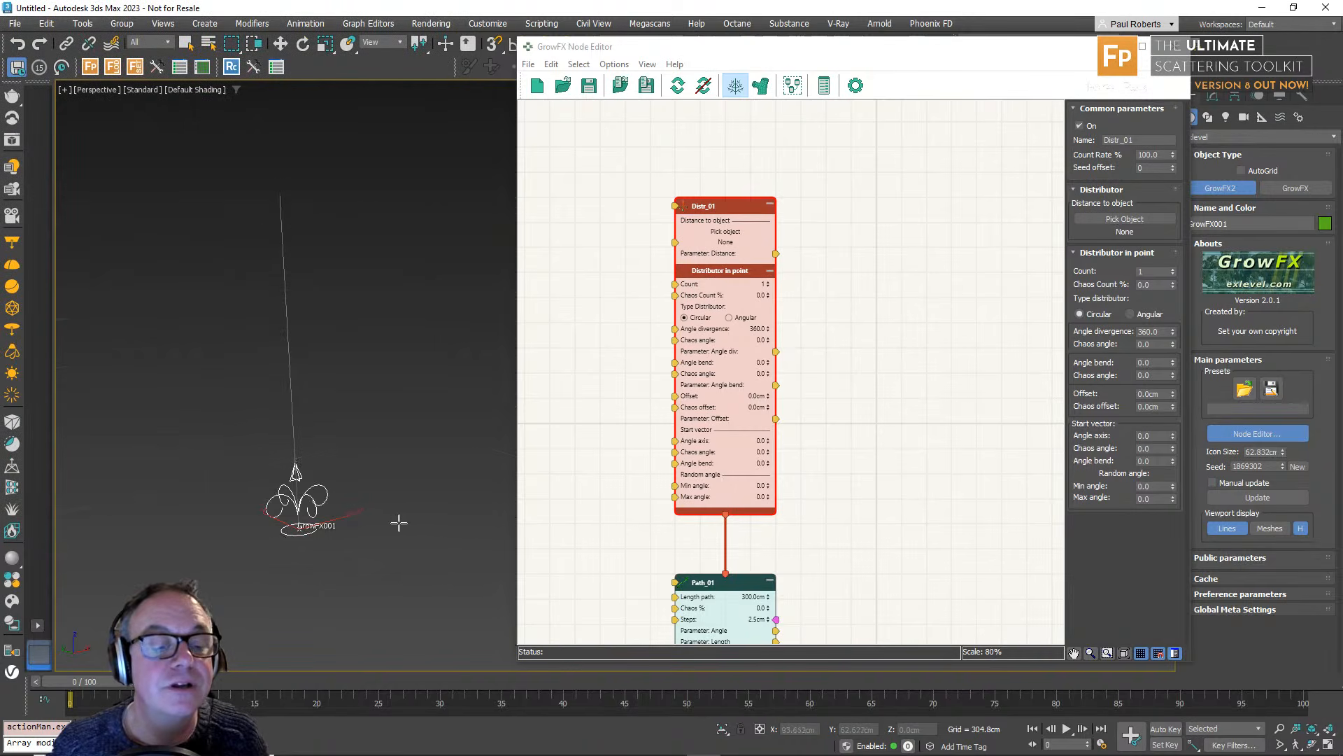
{"action": "mouse_move", "coordinate": [396, 522]}
{"action": "middle_mouse_down", "text": "alt"}
{"action": "mouse_move", "coordinate": [399, 508]}
{"action": "mouse_move", "coordinate": [375, 504]}
{"action": "mouse_move", "coordinate": [413, 528]}
{"action": "middle_mouse_up", "text": "alt"}
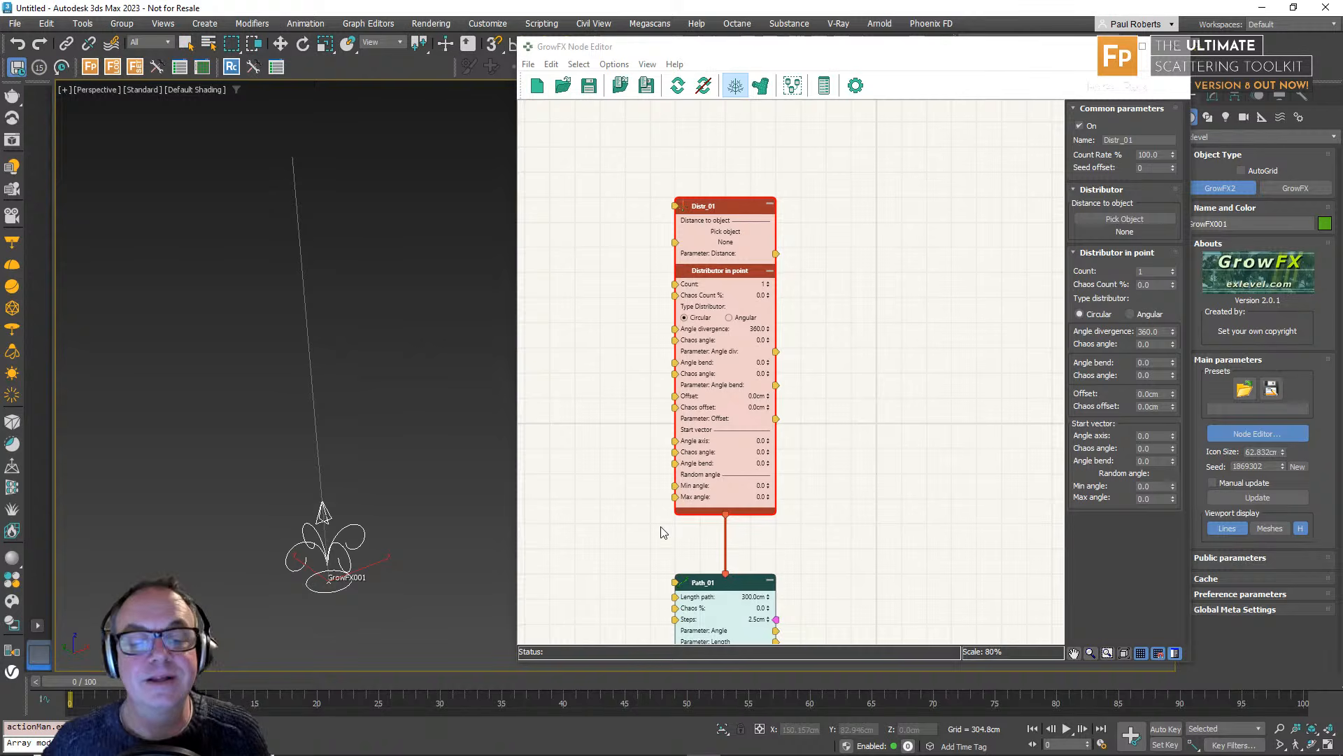
Set the Distr_01 node's count to 6 and its angle bend to 6.0, keeping chaos angle and offset at 0.
{"action": "middle_click_drag", "start_coordinate": [814, 443], "coordinate": [836, 376]}
{"action": "middle_click_drag", "start_coordinate": [435, 470], "coordinate": [394, 512], "text": "alt"}
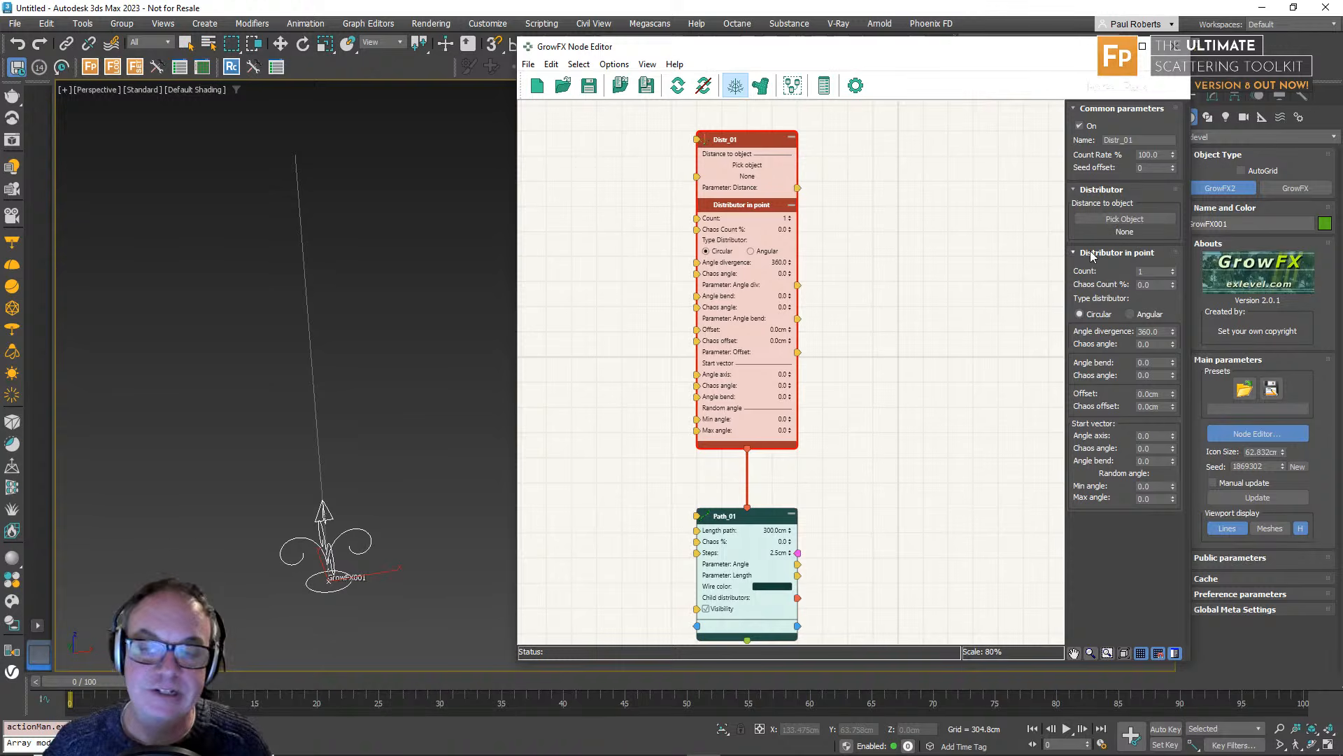
{"action": "left_click", "coordinate": [1173, 270]}
{"action": "left_click", "coordinate": [1173, 270]}
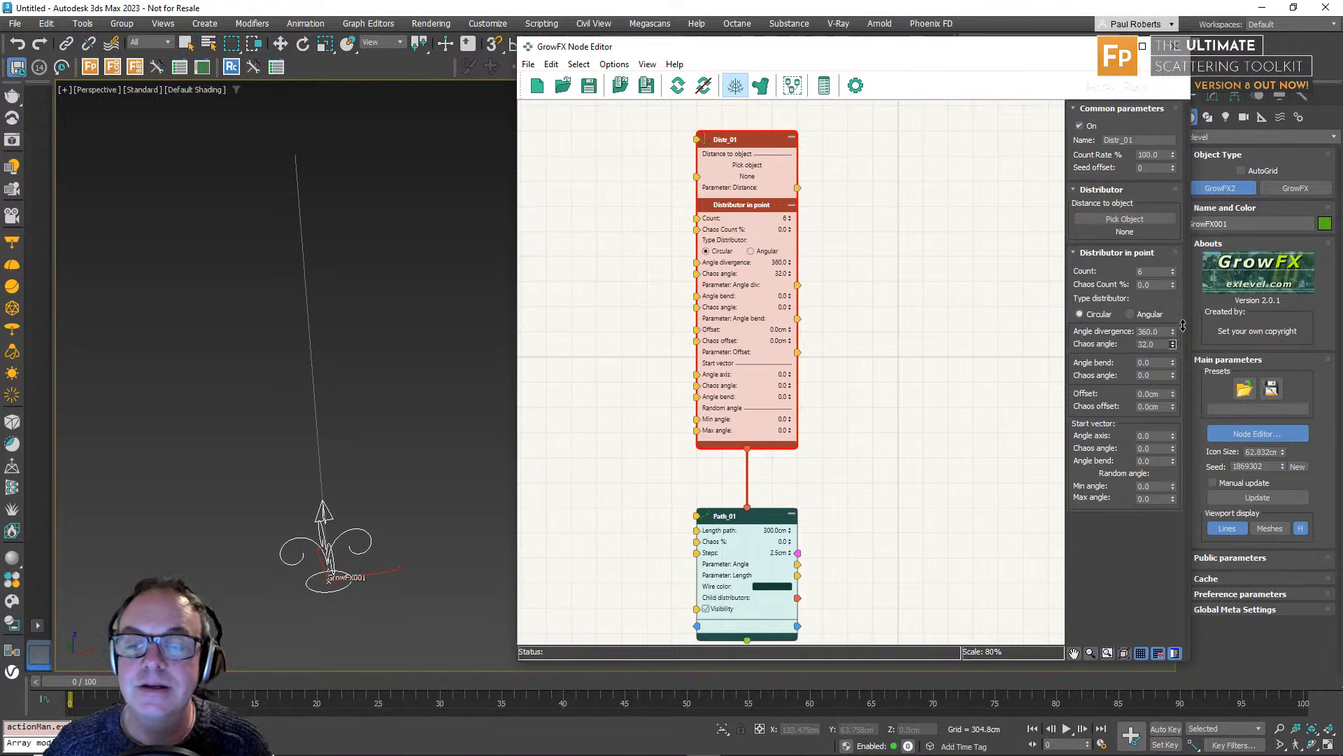
{"action": "mouse_move", "coordinate": [1173, 396]}
{"action": "left_mouse_down"}
{"action": "mouse_move", "coordinate": [1173, 369]}
{"action": "mouse_move", "coordinate": [1176, 405]}
{"action": "left_mouse_up"}
{"action": "right_click", "coordinate": [1174, 396]}
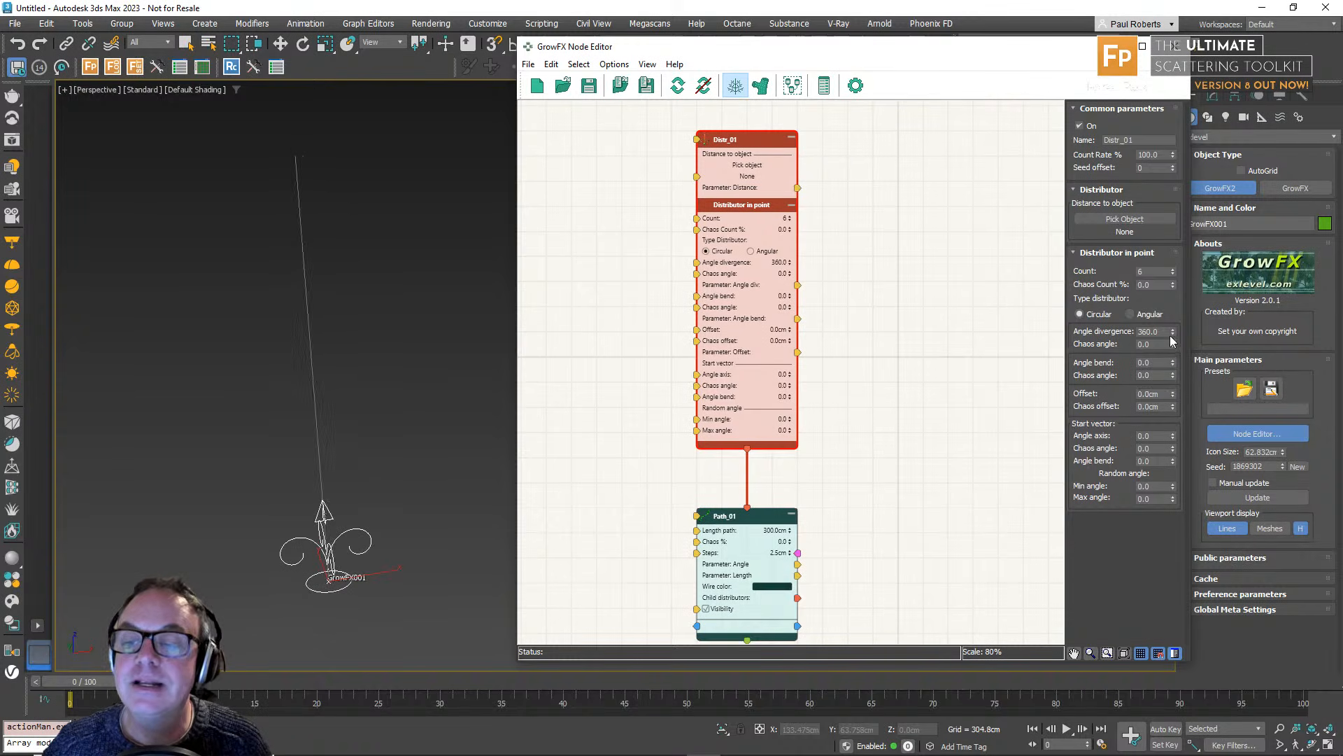
{"action": "left_click_drag", "start_coordinate": [1174, 364], "coordinate": [1174, 359]}
{"action": "middle_click_drag", "start_coordinate": [324, 354], "coordinate": [406, 367], "text": "alt"}
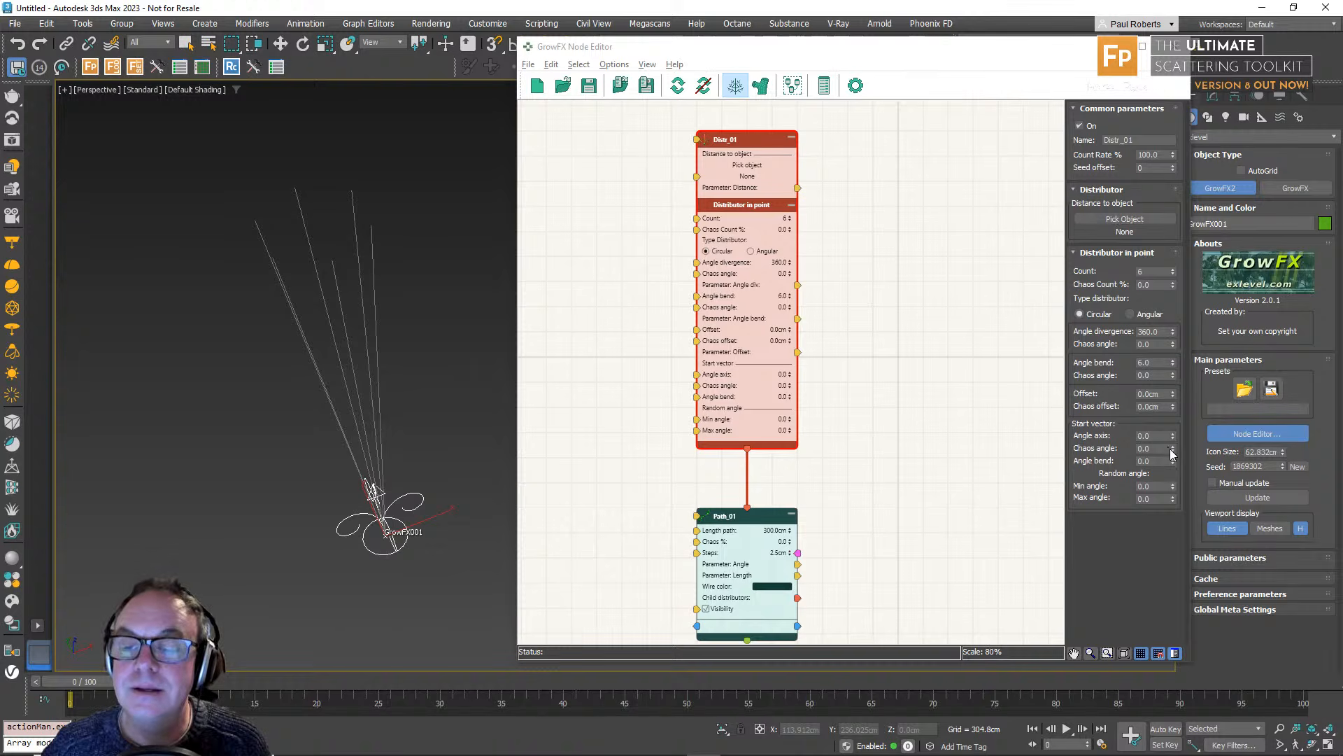
Set Distr_01's start vector to angle axis -11 and chaos angle 12, with a random min angle of -58 and max angle of 0.
{"action": "left_click_drag", "start_coordinate": [1174, 436], "coordinate": [1178, 578]}
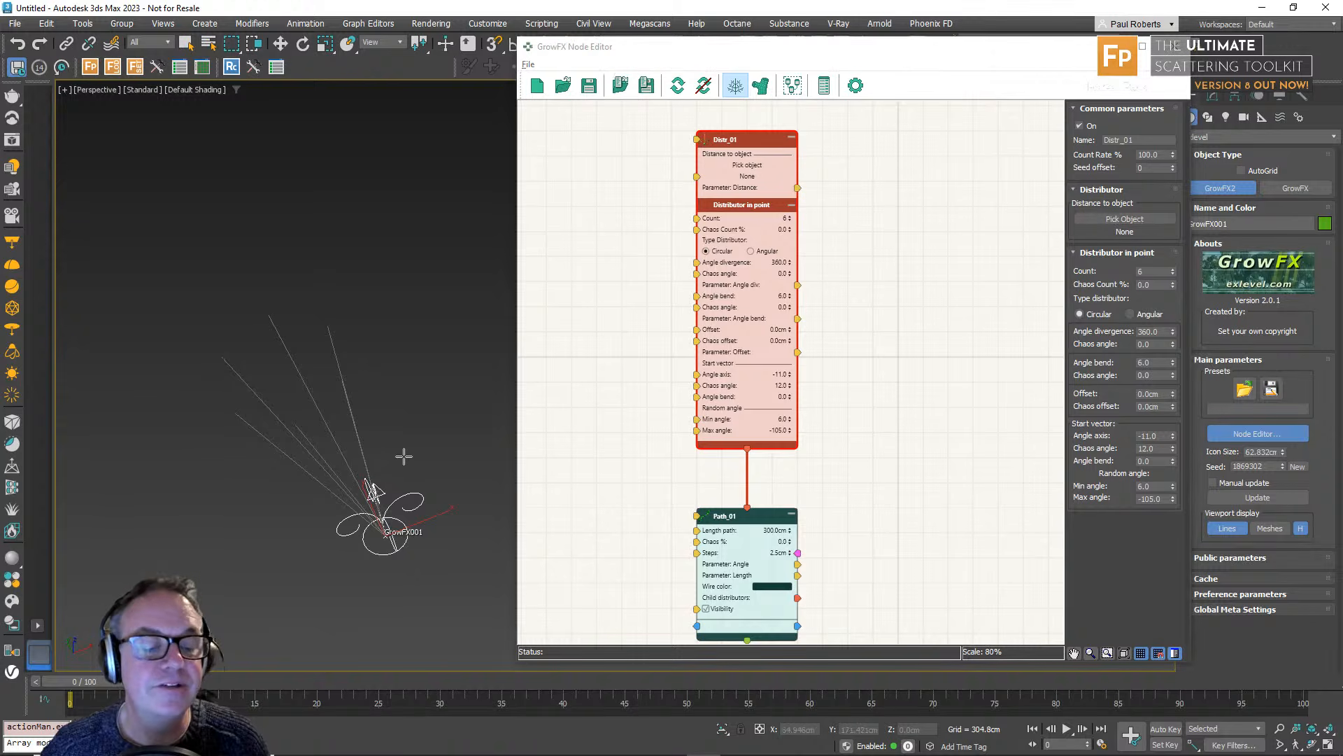
{"action": "mouse_move", "coordinate": [405, 456]}
{"action": "middle_mouse_down", "text": "alt"}
{"action": "mouse_move", "coordinate": [362, 425]}
{"action": "mouse_move", "coordinate": [324, 425]}
{"action": "mouse_move", "coordinate": [303, 472]}
{"action": "mouse_move", "coordinate": [480, 459]}
{"action": "mouse_move", "coordinate": [384, 425]}
{"action": "mouse_move", "coordinate": [403, 383]}
{"action": "mouse_move", "coordinate": [384, 438]}
{"action": "mouse_move", "coordinate": [404, 439]}
{"action": "middle_mouse_up", "text": "alt"}
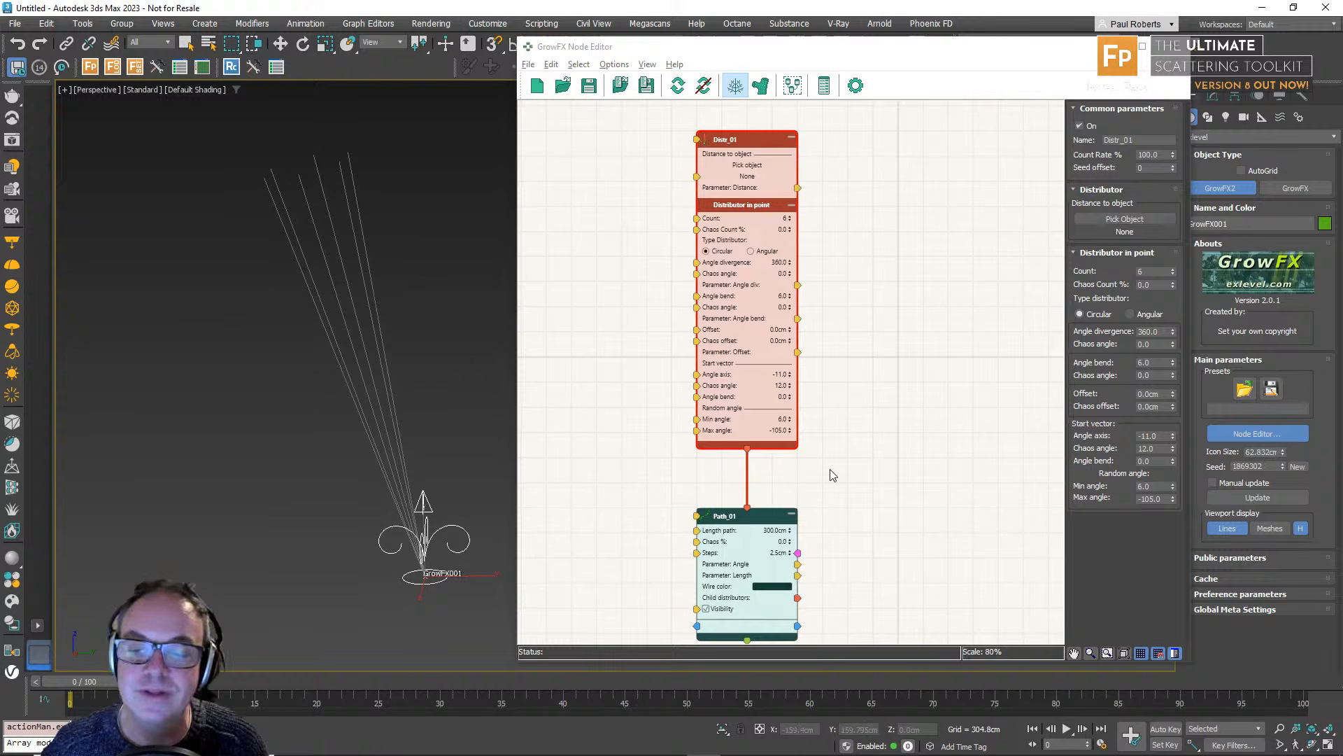
{"action": "right_click", "coordinate": [1172, 487]}
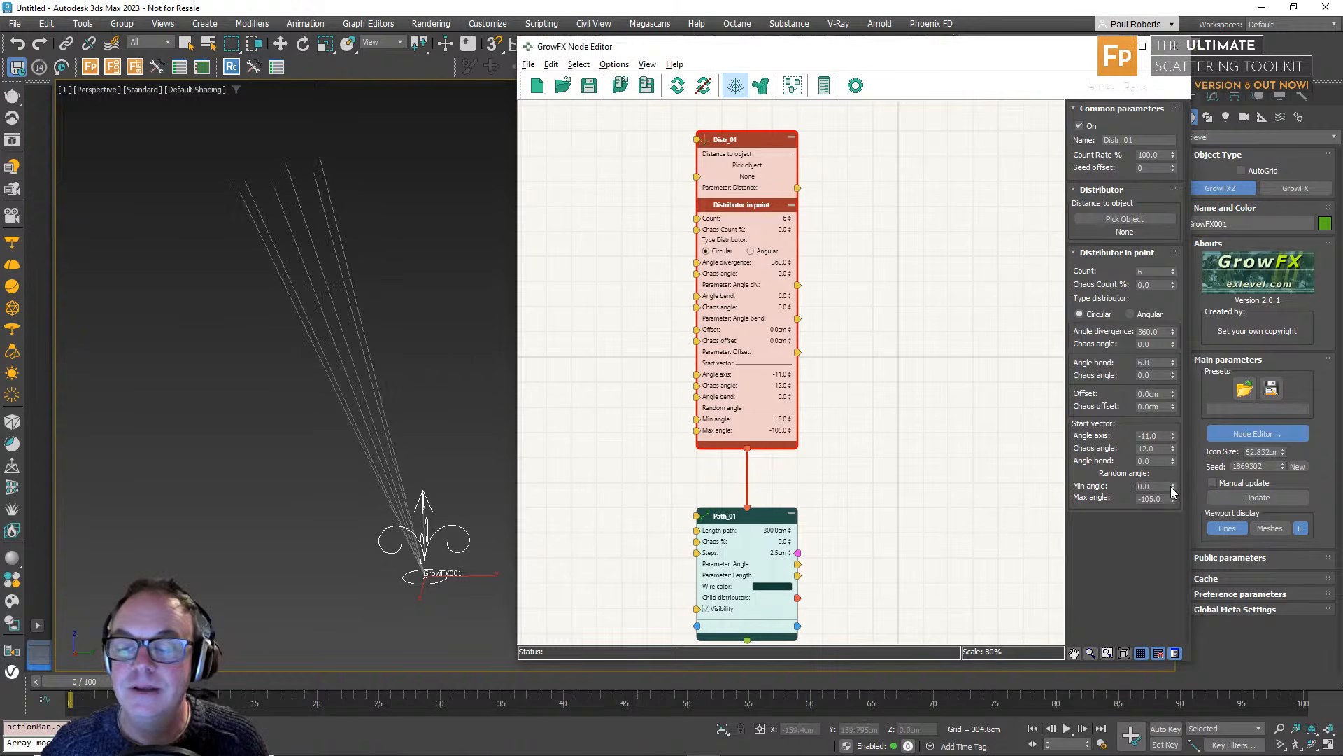
{"action": "right_click", "coordinate": [1173, 499]}
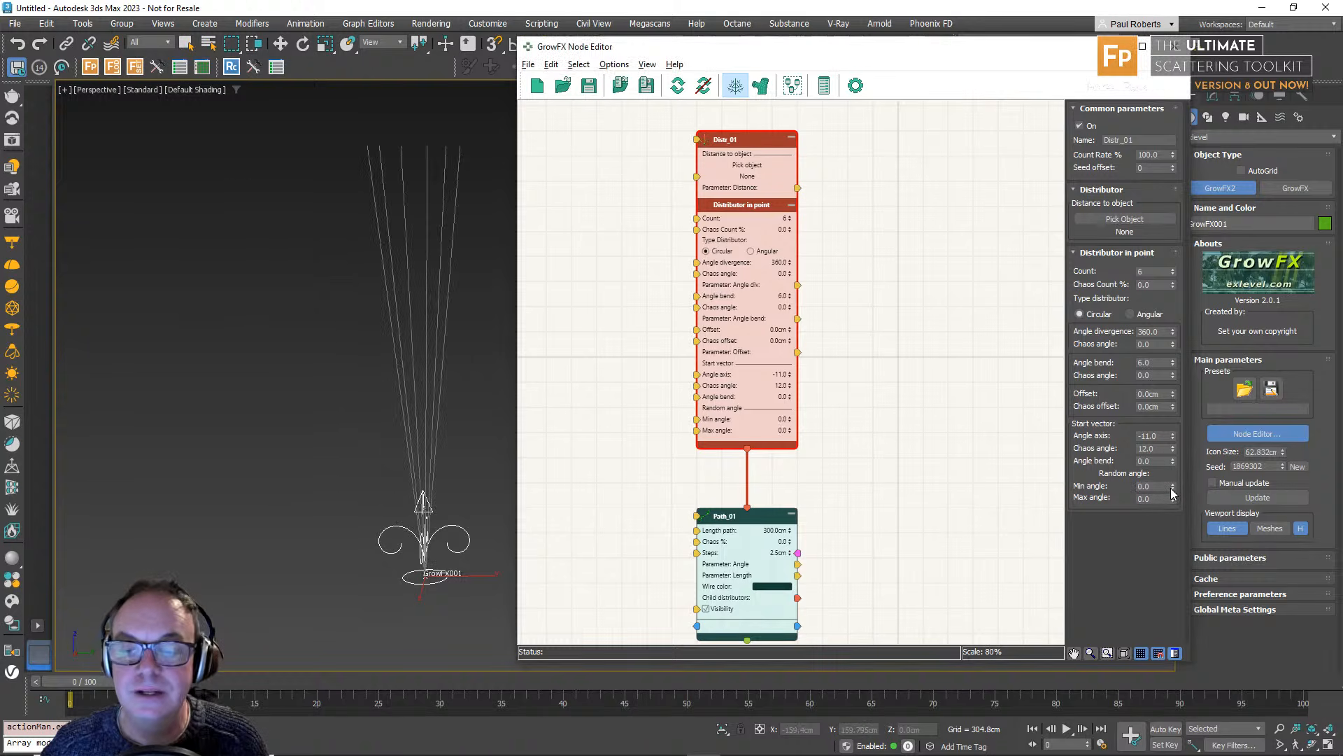
{"action": "left_click_drag", "start_coordinate": [1173, 487], "coordinate": [1183, 522]}
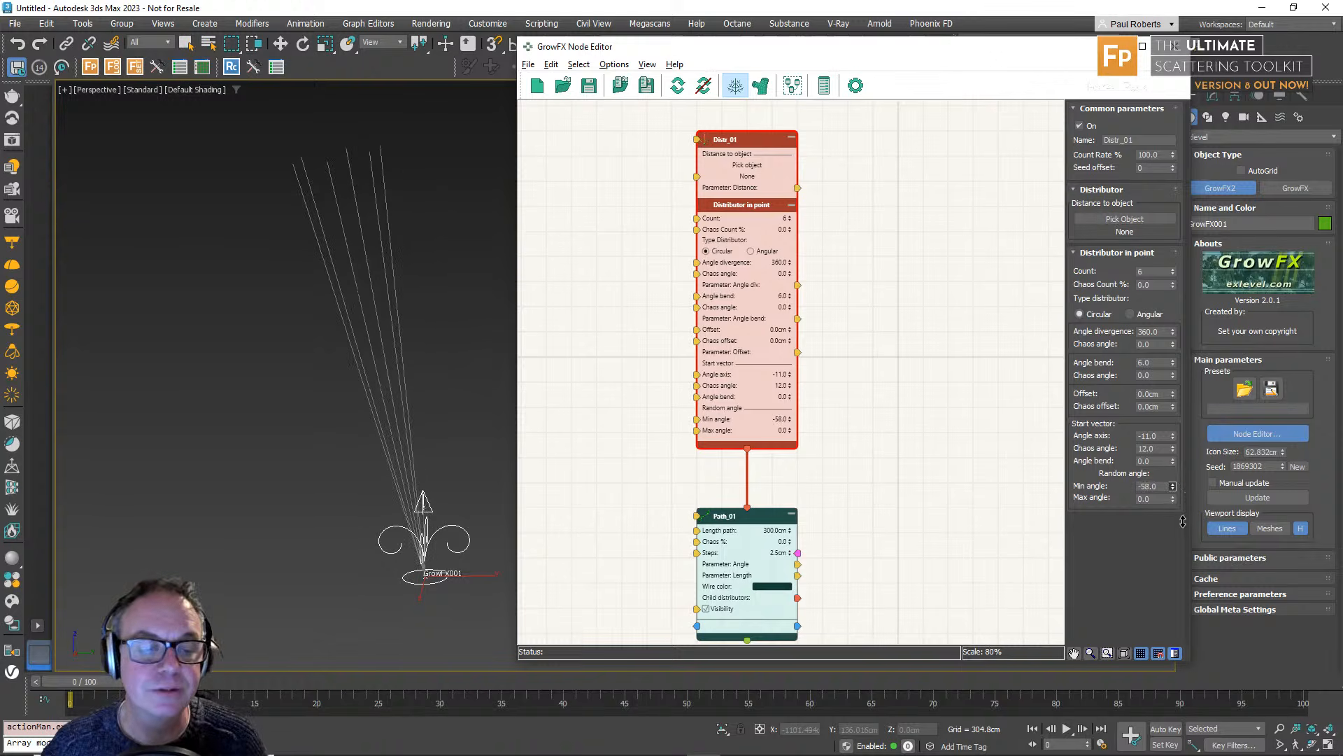
Set Distr_01's angle divergence to 57 and its start vector's angle axis to -42.
{"action": "left_click_drag", "start_coordinate": [1173, 337], "coordinate": [1177, 550]}
{"action": "middle_click_drag", "start_coordinate": [304, 436], "coordinate": [328, 508], "text": "alt"}
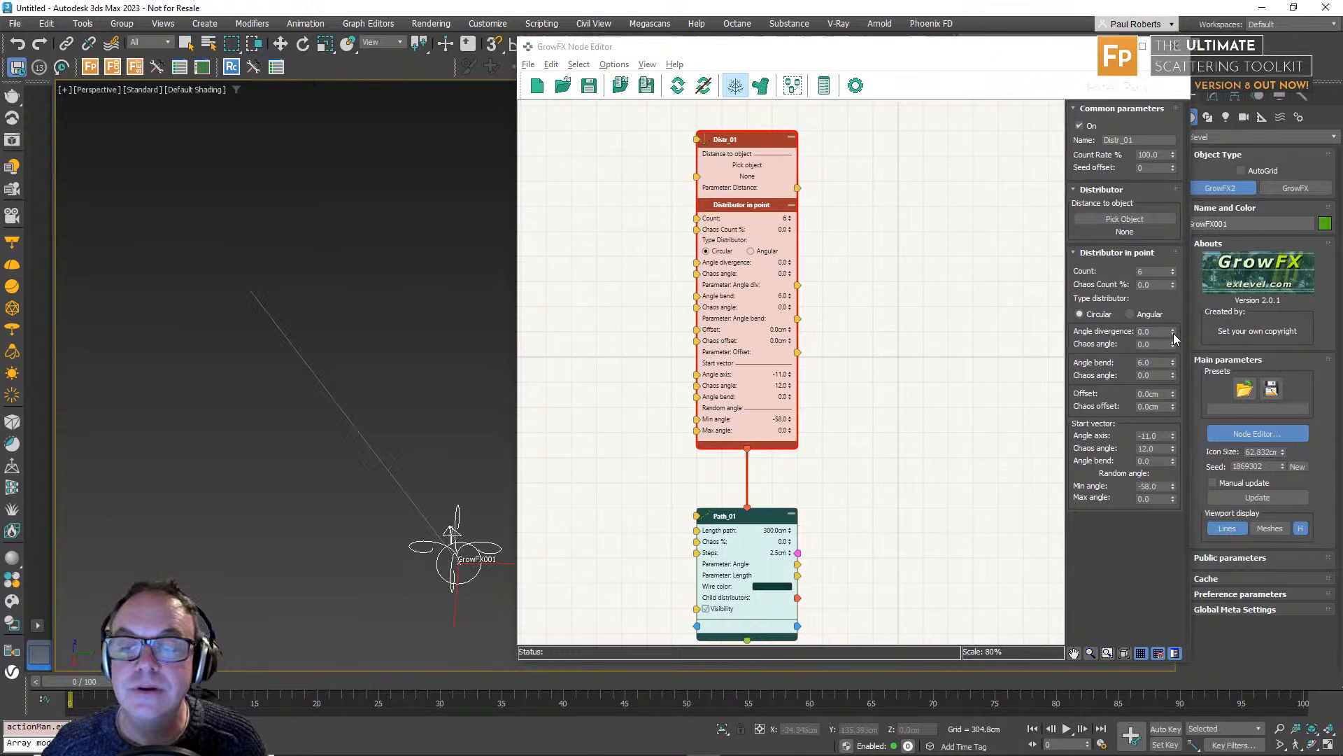
{"action": "left_click_drag", "start_coordinate": [1174, 338], "coordinate": [1173, 294]}
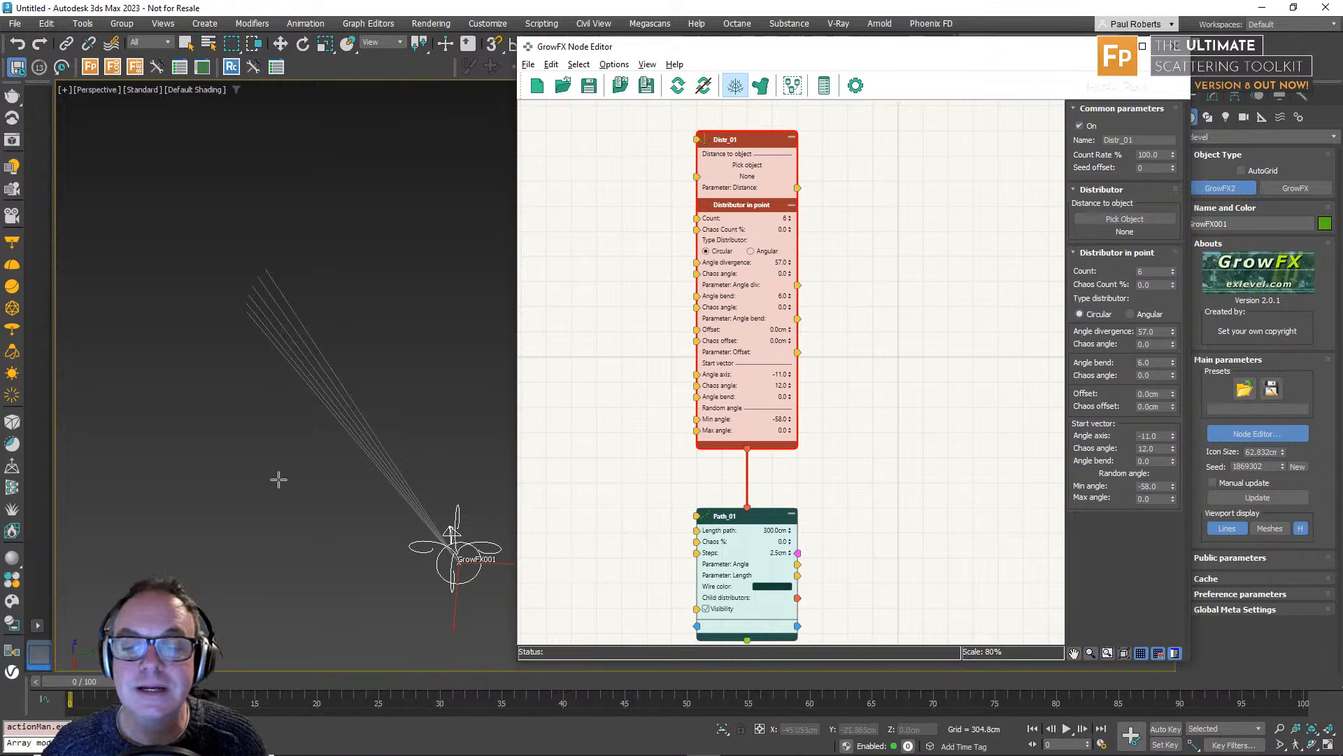
{"action": "middle_click_drag", "start_coordinate": [278, 479], "coordinate": [327, 432], "text": "alt"}
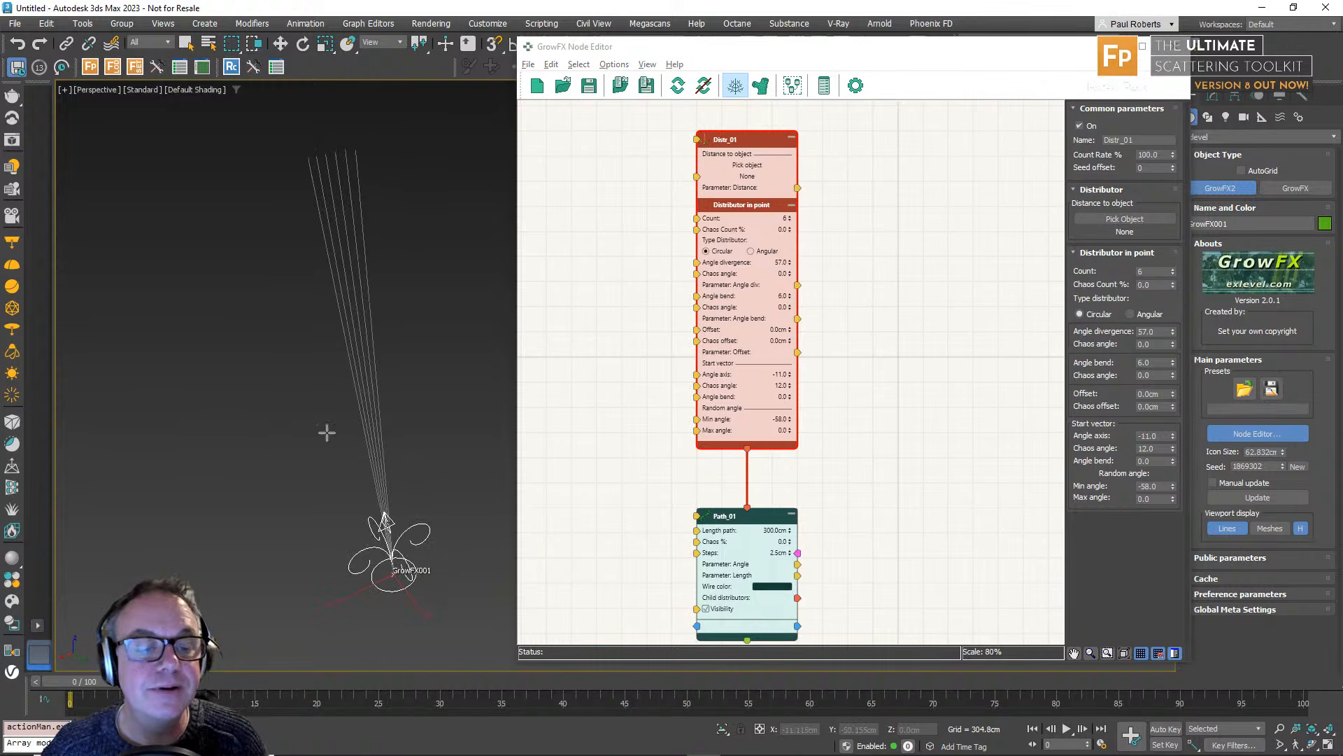
{"action": "middle_click_drag", "start_coordinate": [385, 330], "coordinate": [489, 329], "text": "alt"}
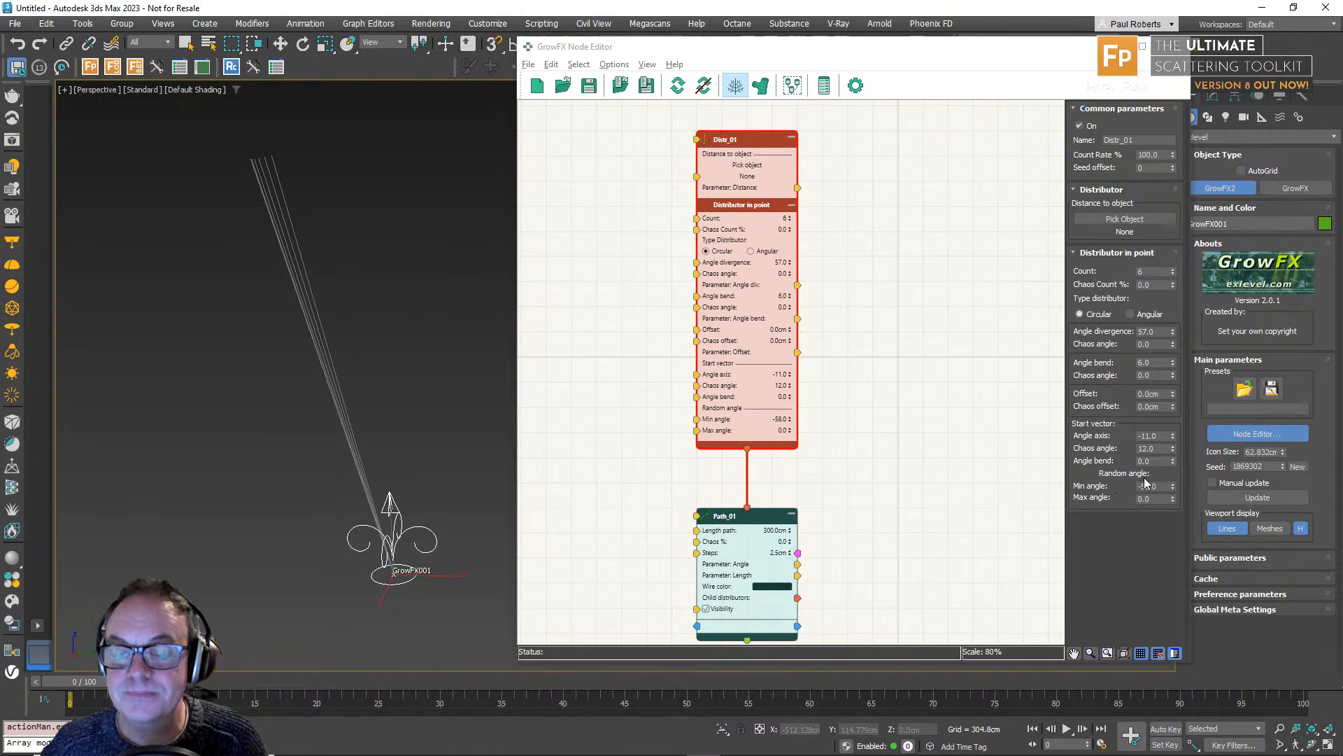
{"action": "mouse_move", "coordinate": [1172, 437]}
{"action": "left_mouse_down"}
{"action": "mouse_move", "coordinate": [1180, 425]}
{"action": "mouse_move", "coordinate": [1188, 458]}
{"action": "left_mouse_up"}
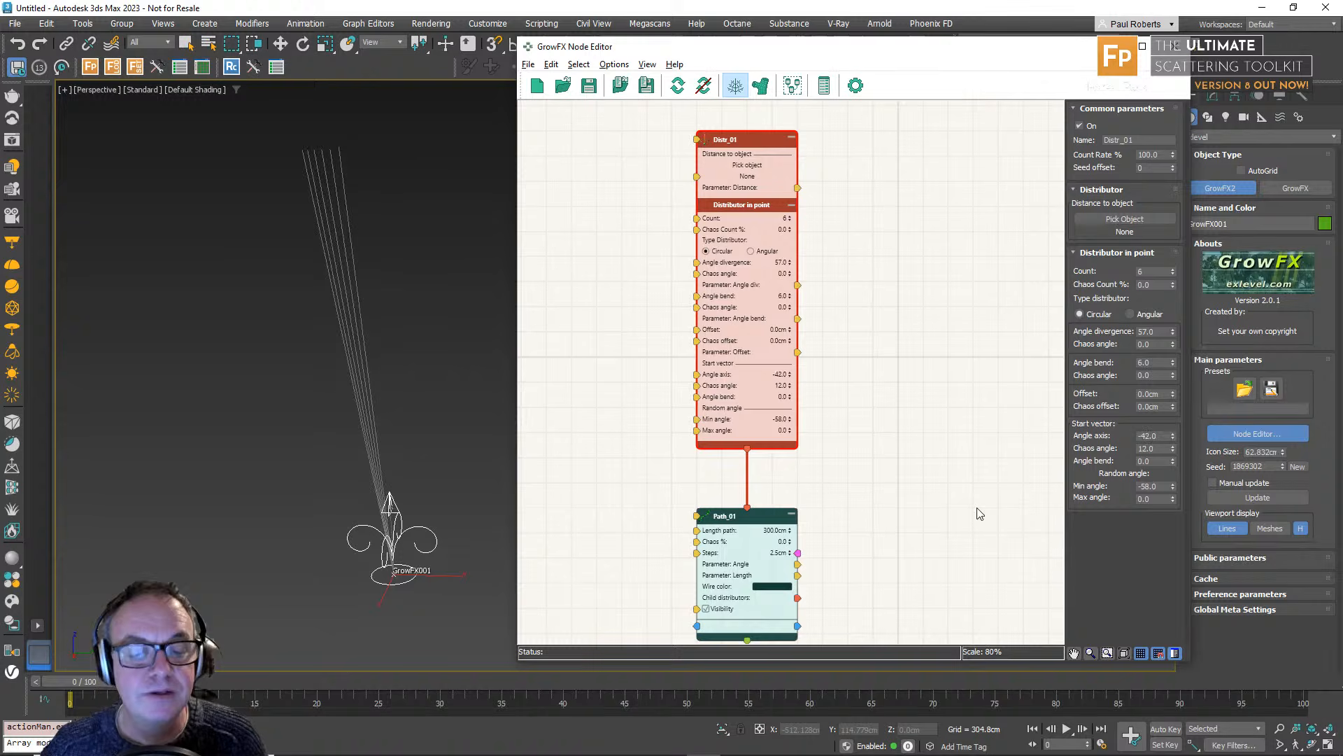
Add a Vector direction node connected to the modifier socket on the left side of the Path_01 node.
{"action": "middle_click_drag", "start_coordinate": [818, 563], "coordinate": [803, 471]}
{"action": "middle_click_drag", "start_coordinate": [252, 299], "coordinate": [343, 336], "text": "alt"}
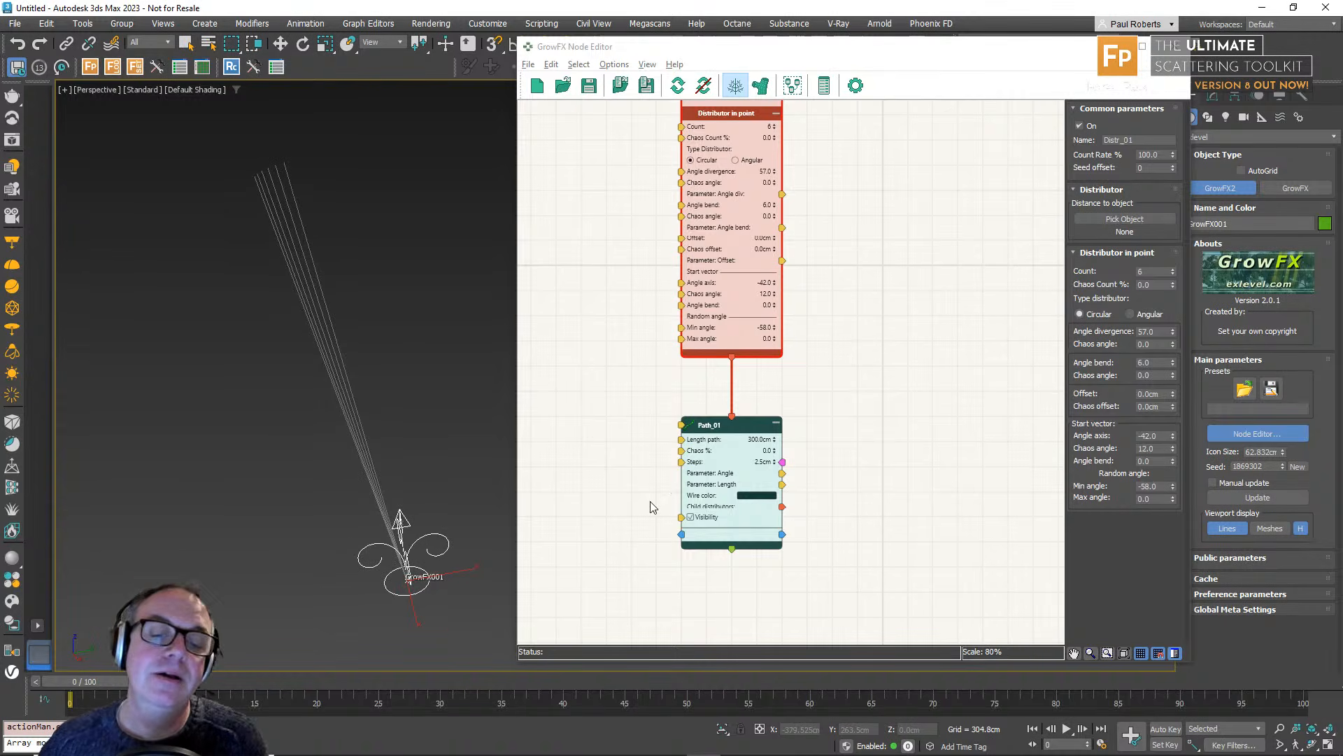
{"action": "scroll", "coordinate": [637, 512], "scroll_direction": "down", "scroll_amount": 1}
{"action": "middle_click_drag", "start_coordinate": [635, 516], "coordinate": [628, 488]}
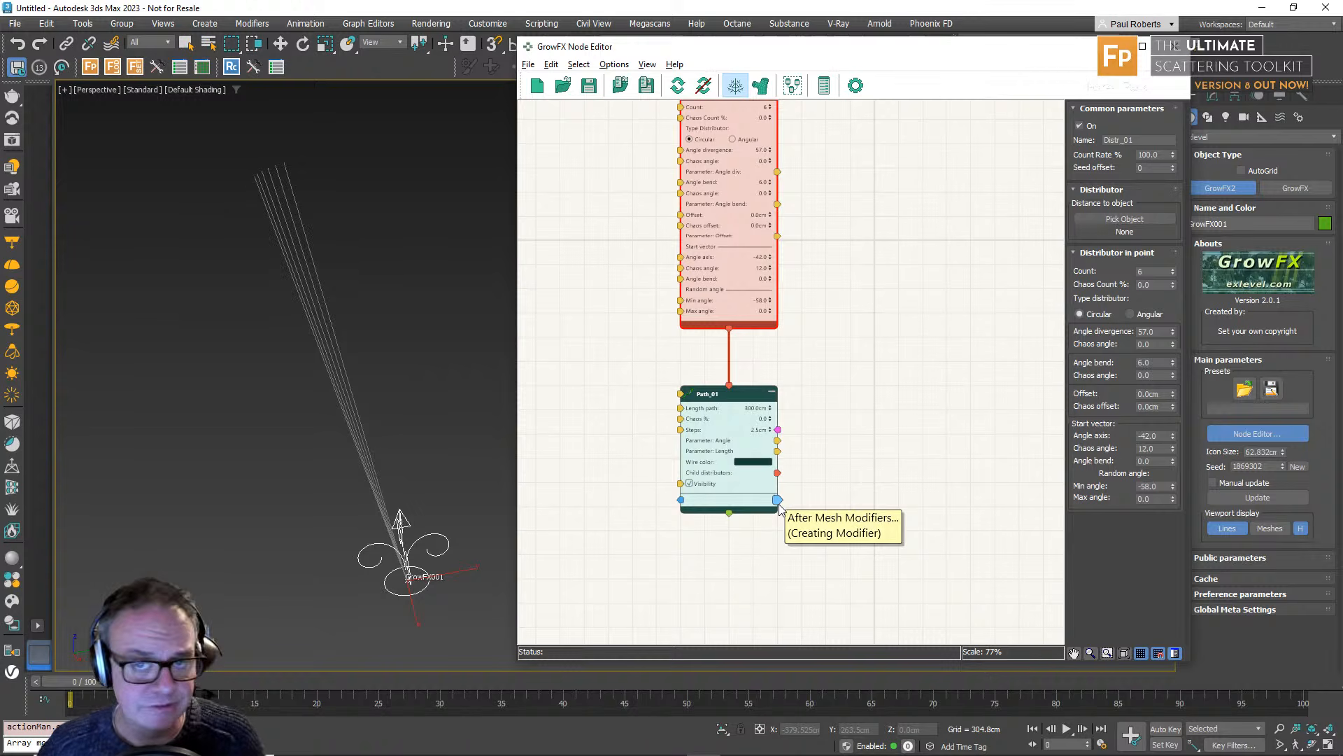
{"action": "middle_click_drag", "start_coordinate": [770, 543], "coordinate": [767, 519]}
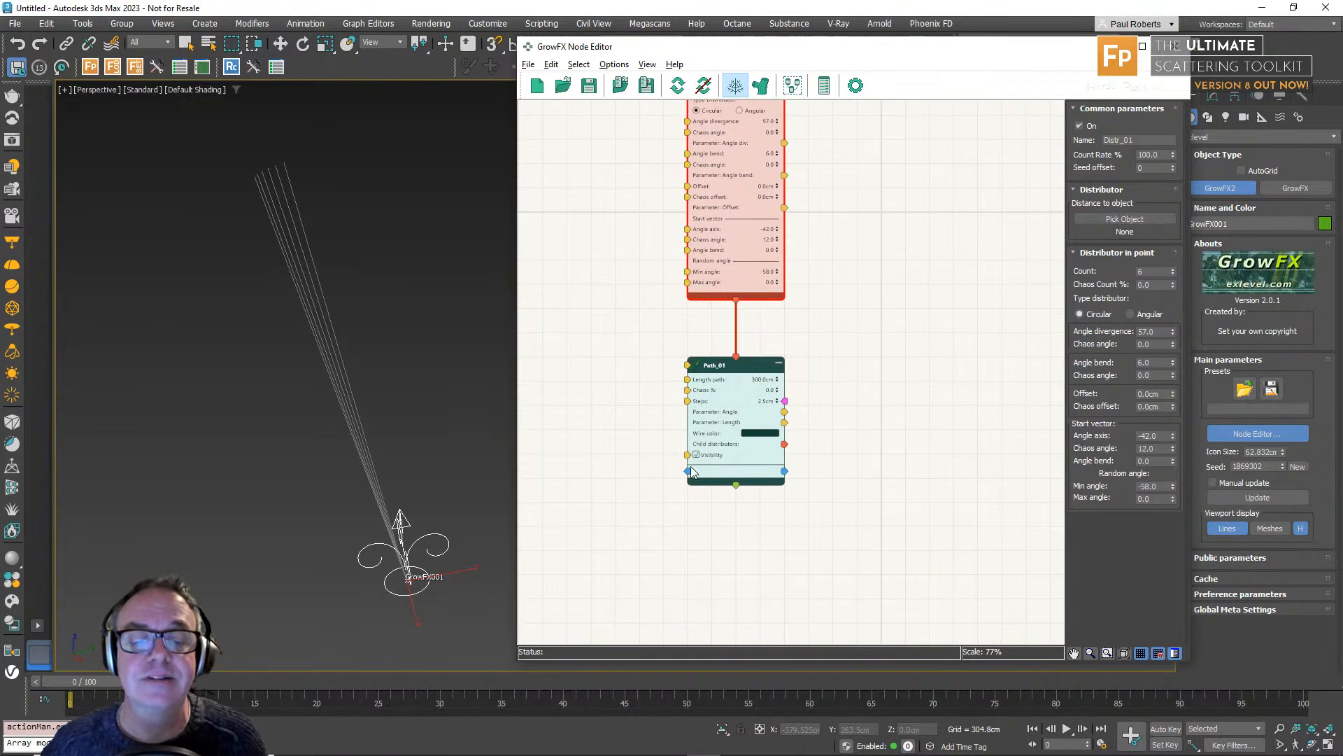
{"action": "left_click_drag", "start_coordinate": [689, 472], "coordinate": [584, 471]}
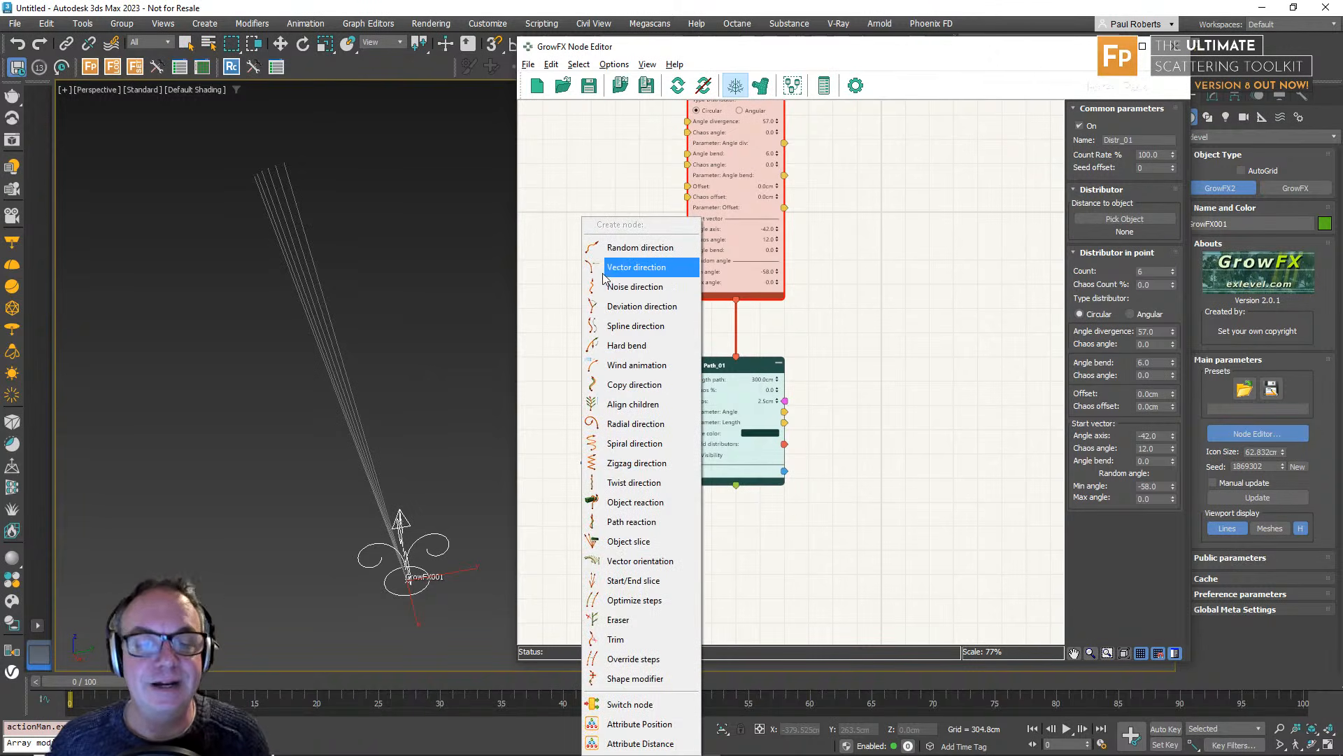
{"action": "left_click", "coordinate": [644, 267]}
{"action": "middle_click_drag", "start_coordinate": [674, 531], "coordinate": [662, 389]}
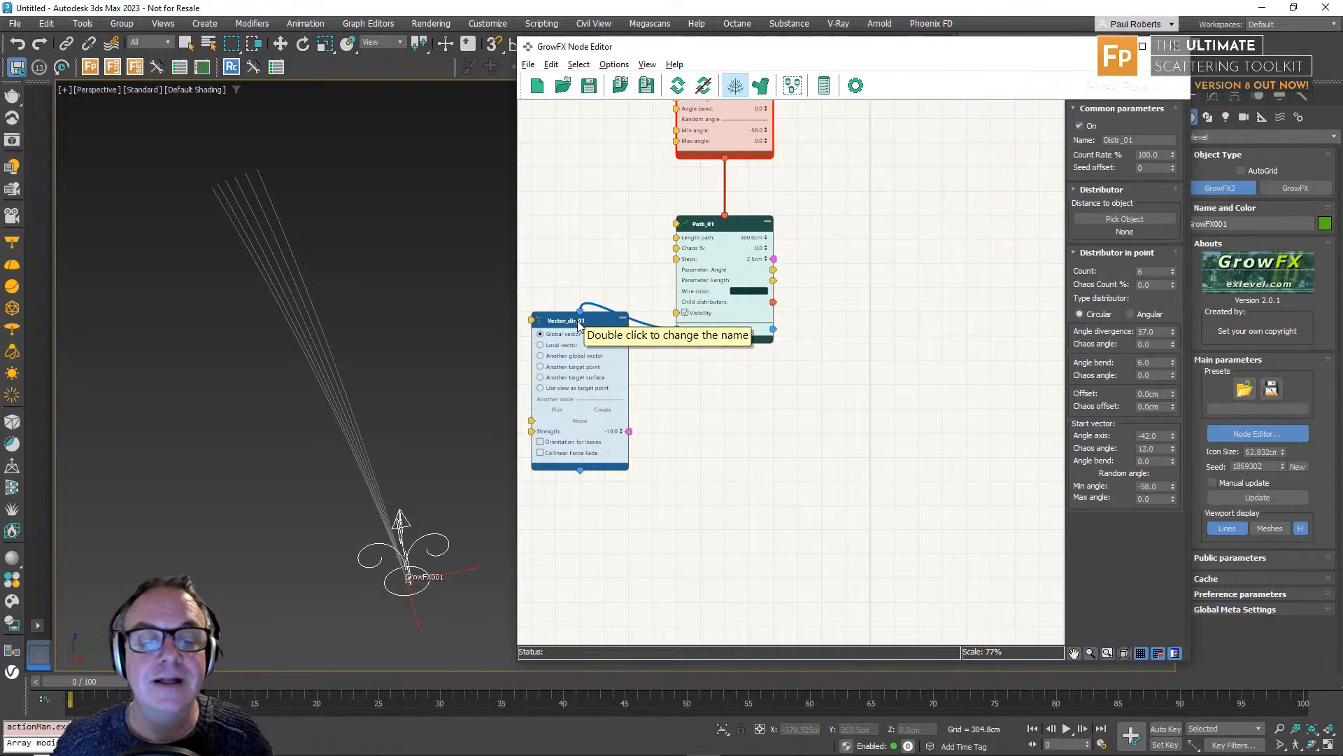
Set the Vector direction node's strength to about -991 so the paths bend downwards.
{"action": "left_click", "coordinate": [590, 334]}
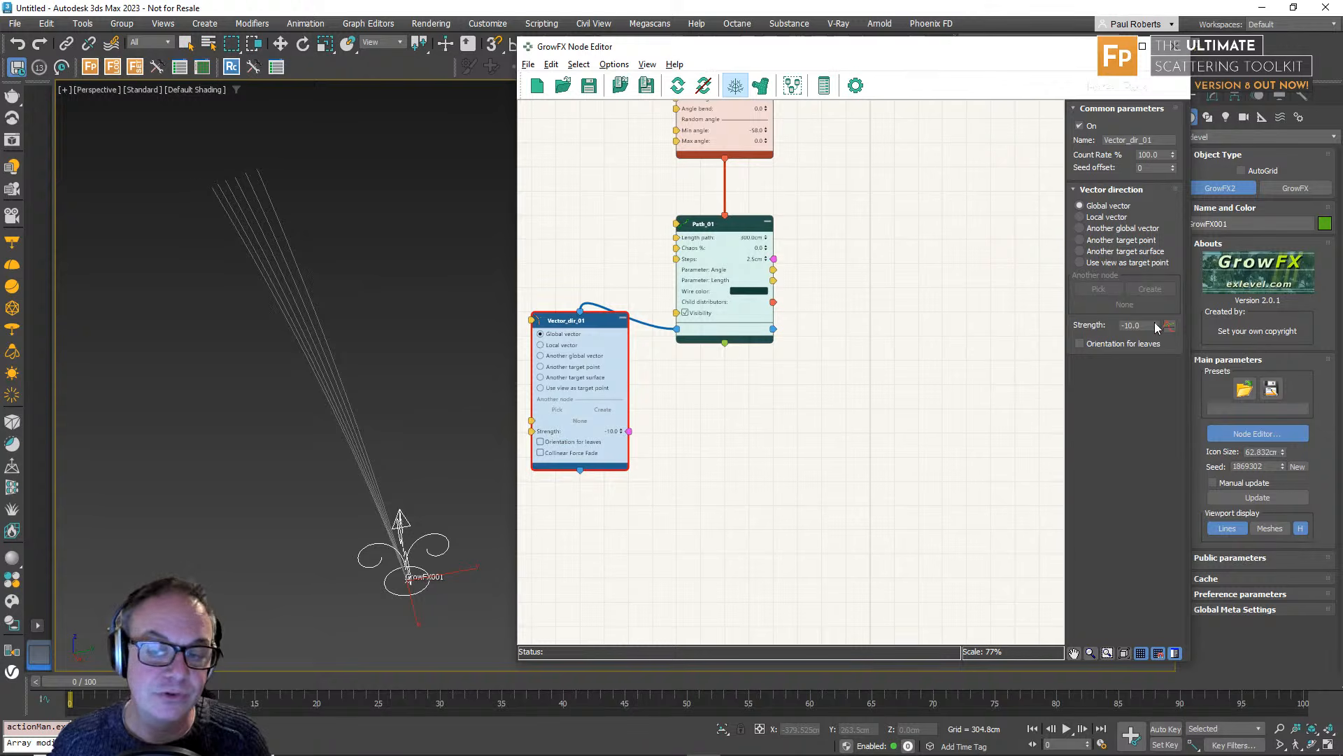
{"action": "left_click_drag", "start_coordinate": [1154, 322], "coordinate": [1154, 504]}
{"action": "left_click_drag", "start_coordinate": [1272, 734], "coordinate": [1310, 224]}
{"action": "middle_click_drag", "start_coordinate": [367, 529], "coordinate": [358, 298]}
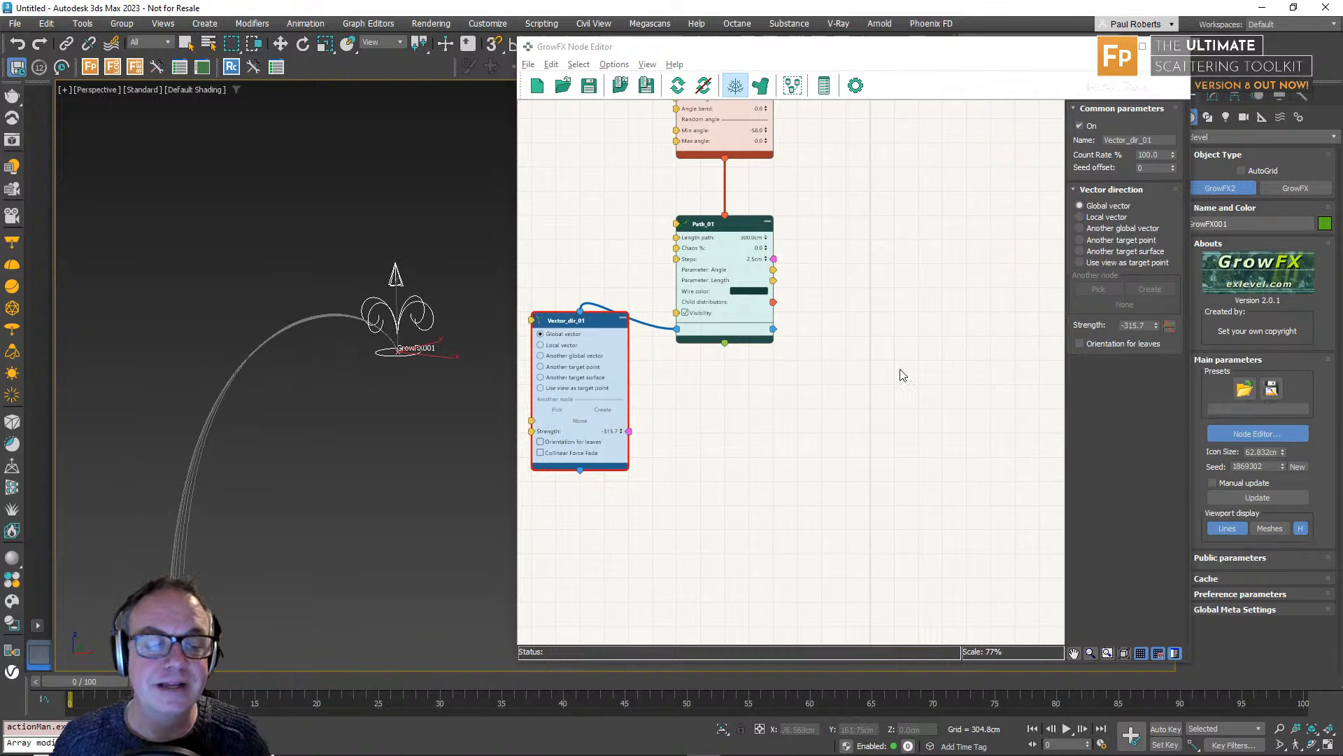
{"action": "left_click_drag", "start_coordinate": [1156, 326], "coordinate": [1144, 472]}
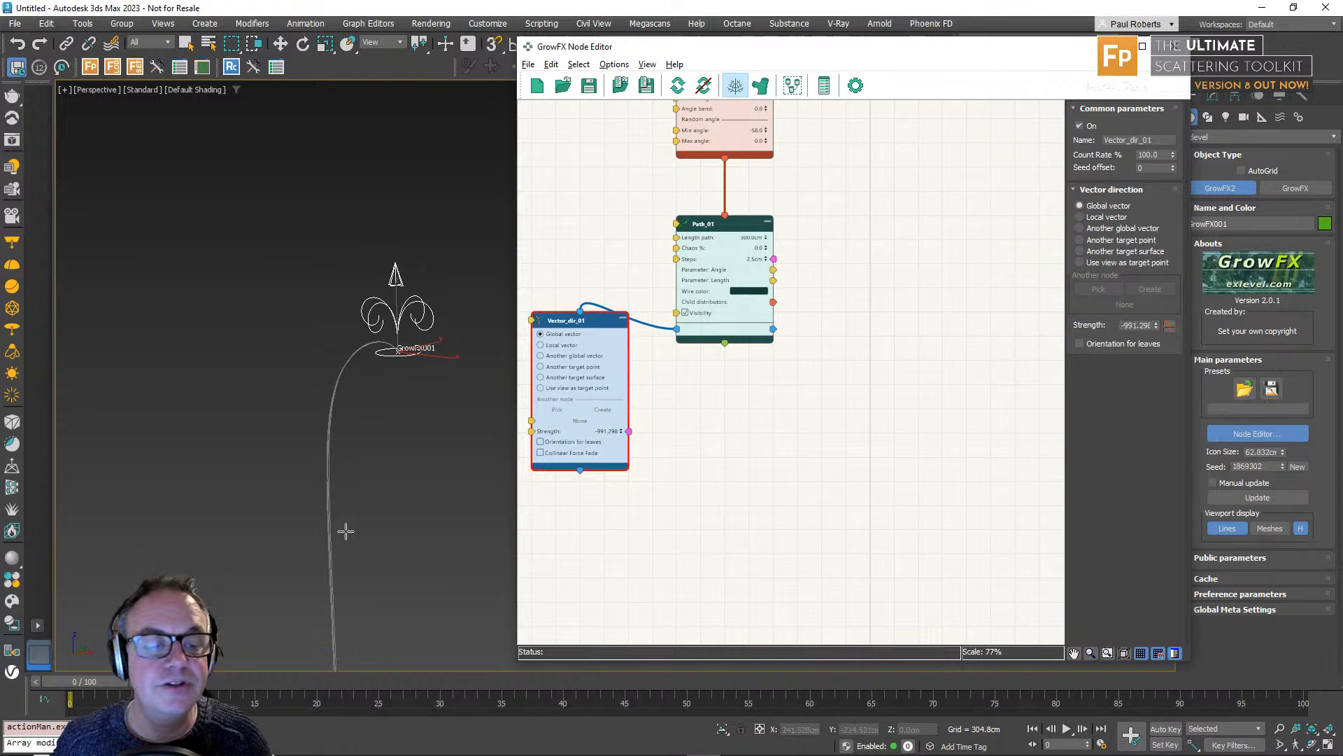
Set the Vector direction node's strength to about -1100 so the paths hang down more steeply.
{"action": "middle_click_drag", "start_coordinate": [345, 531], "coordinate": [345, 405]}
{"action": "scroll", "coordinate": [414, 298], "scroll_direction": "up", "scroll_amount": 2}
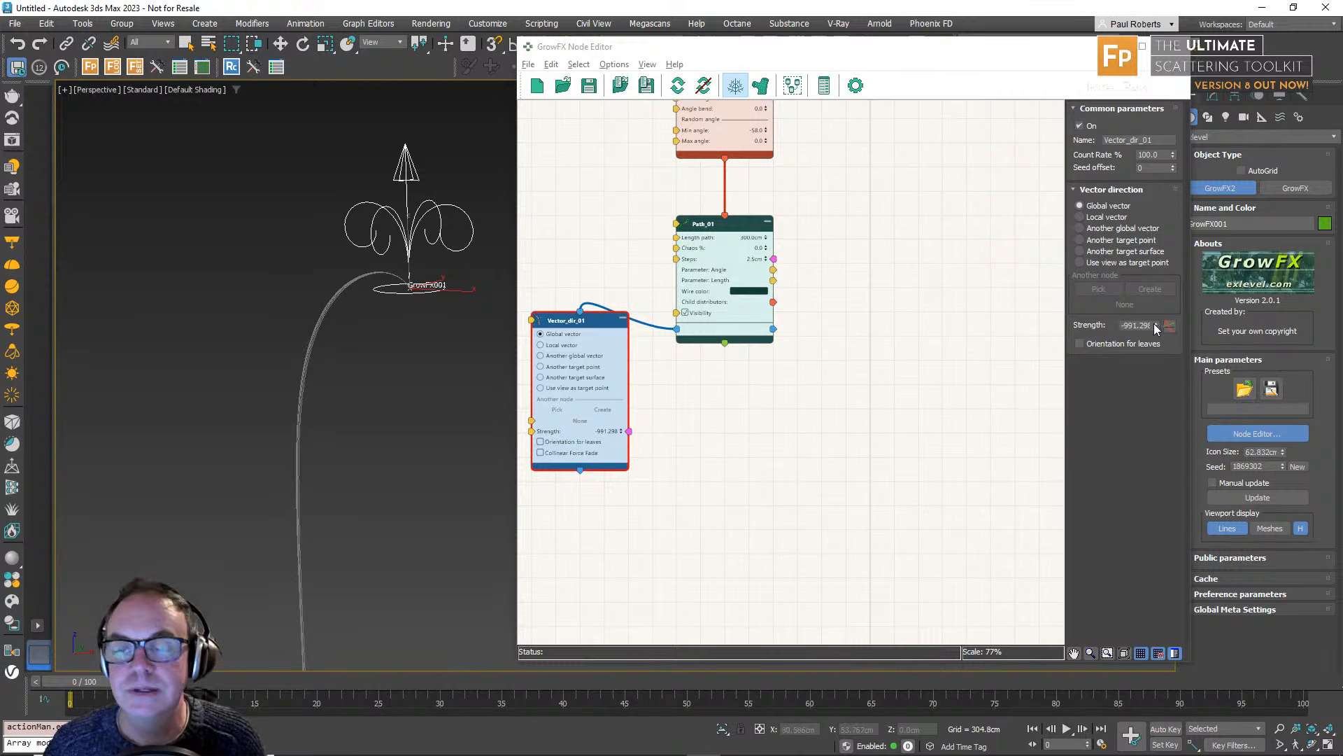
{"action": "mouse_move", "coordinate": [1155, 328]}
{"action": "left_mouse_down"}
{"action": "mouse_move", "coordinate": [1156, 360]}
{"action": "mouse_move", "coordinate": [1155, 334]}
{"action": "left_mouse_up"}
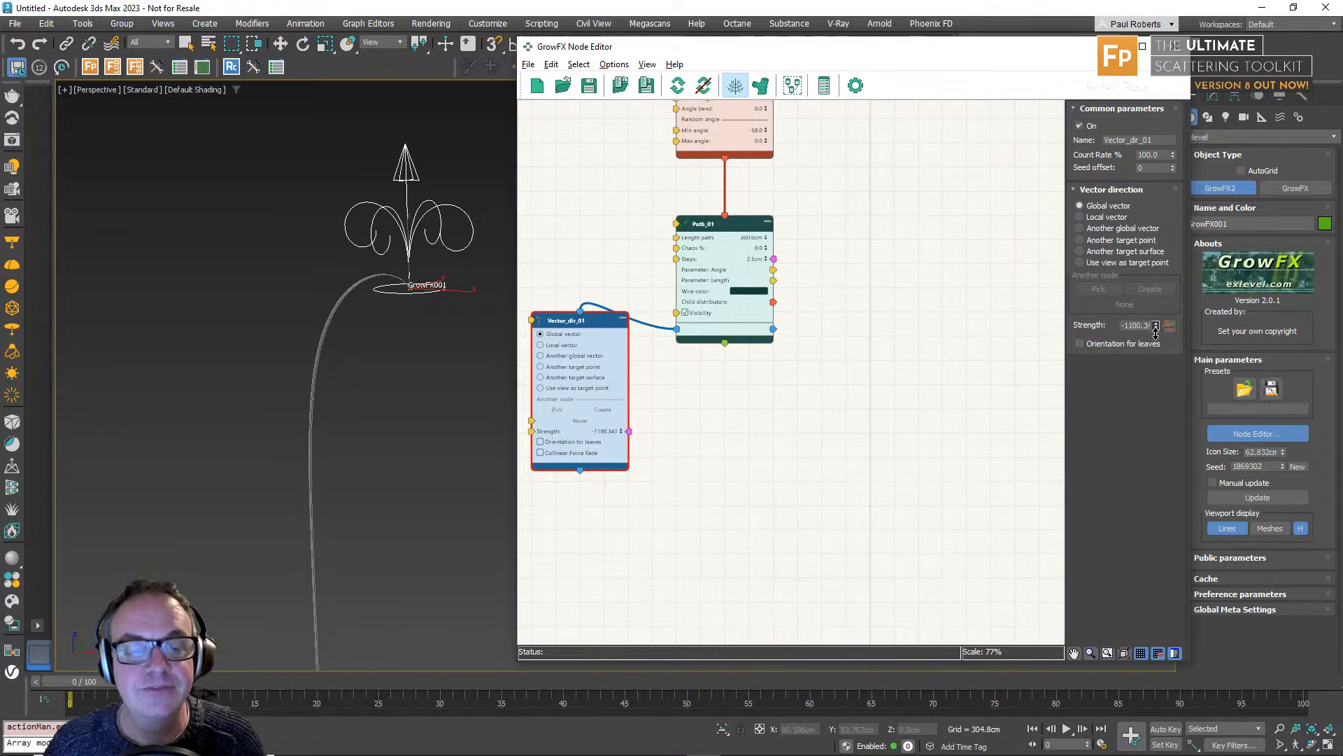
{"action": "middle_click_drag", "start_coordinate": [280, 393], "coordinate": [310, 259], "text": "alt"}
{"action": "middle_click_drag", "start_coordinate": [310, 259], "coordinate": [355, 299], "text": "alt"}
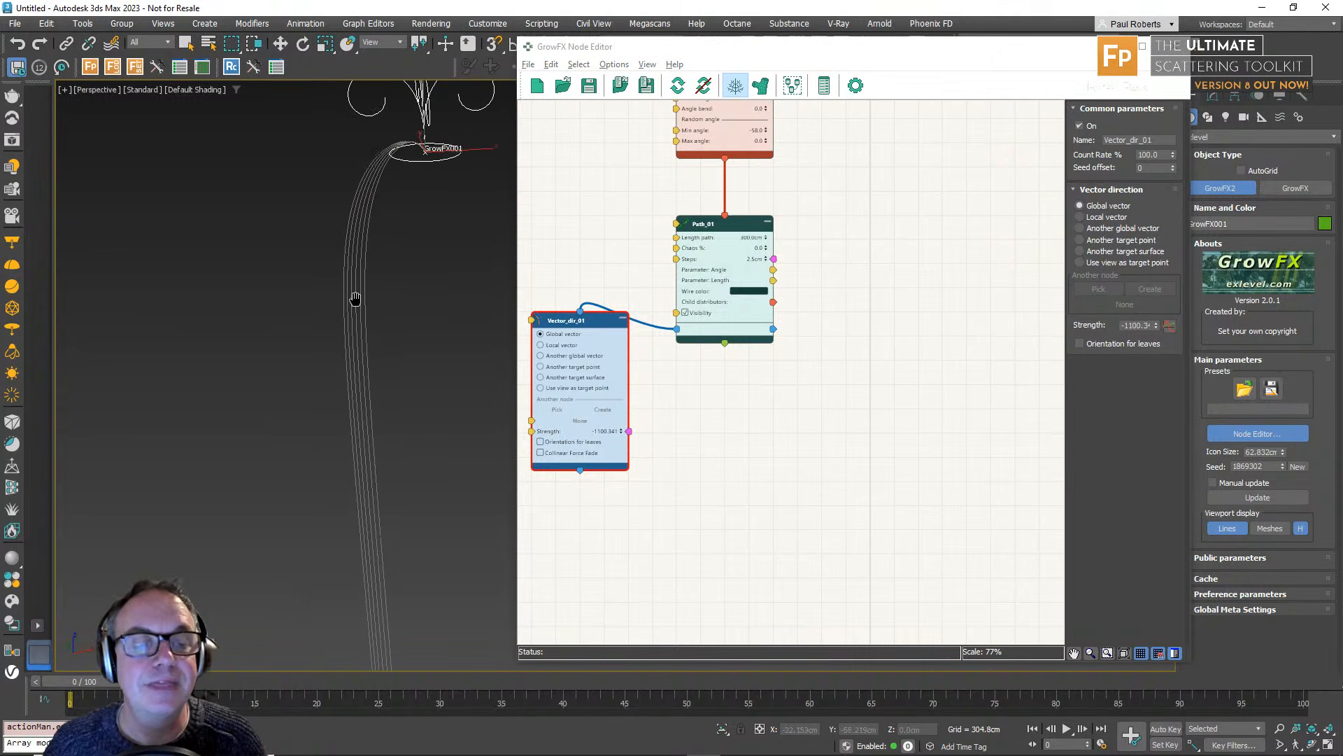
Add a Random Generator node connected to the strength input of the Vector direction node.
{"action": "middle_click_drag", "start_coordinate": [796, 417], "coordinate": [884, 354]}
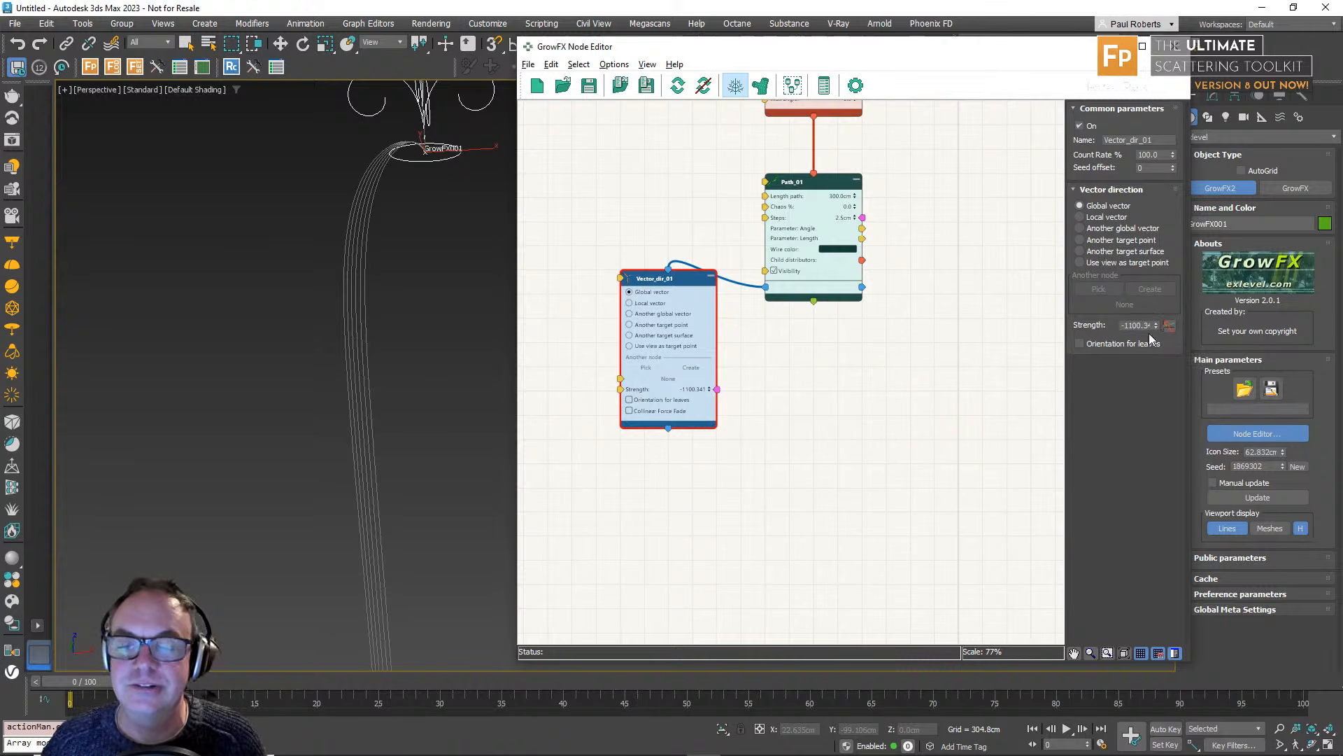
{"action": "middle_click_drag", "start_coordinate": [680, 475], "coordinate": [644, 466]}
{"action": "scroll", "coordinate": [360, 417], "scroll_direction": "down", "scroll_amount": 3}
{"action": "middle_click_drag", "start_coordinate": [424, 421], "coordinate": [336, 417]}
{"action": "middle_click_drag", "start_coordinate": [309, 366], "coordinate": [330, 369], "text": "alt"}
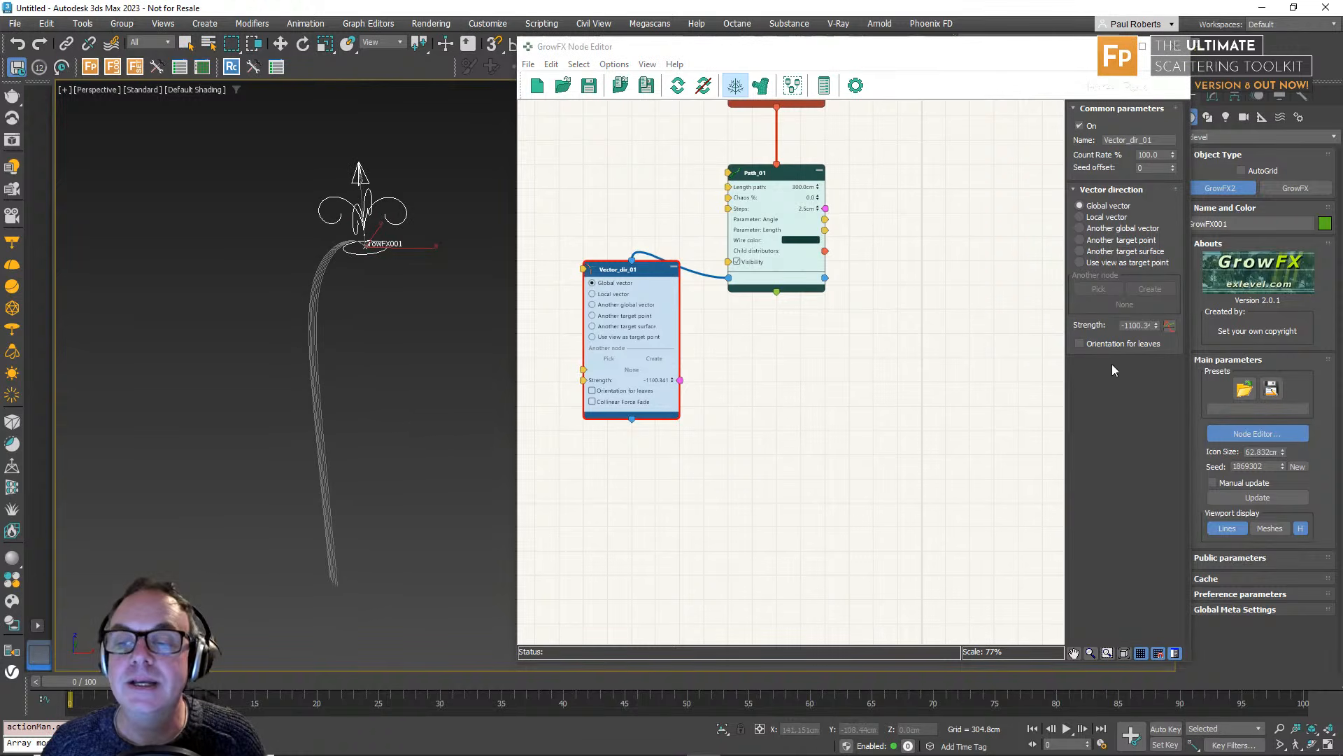
{"action": "middle_click_drag", "start_coordinate": [747, 399], "coordinate": [779, 429]}
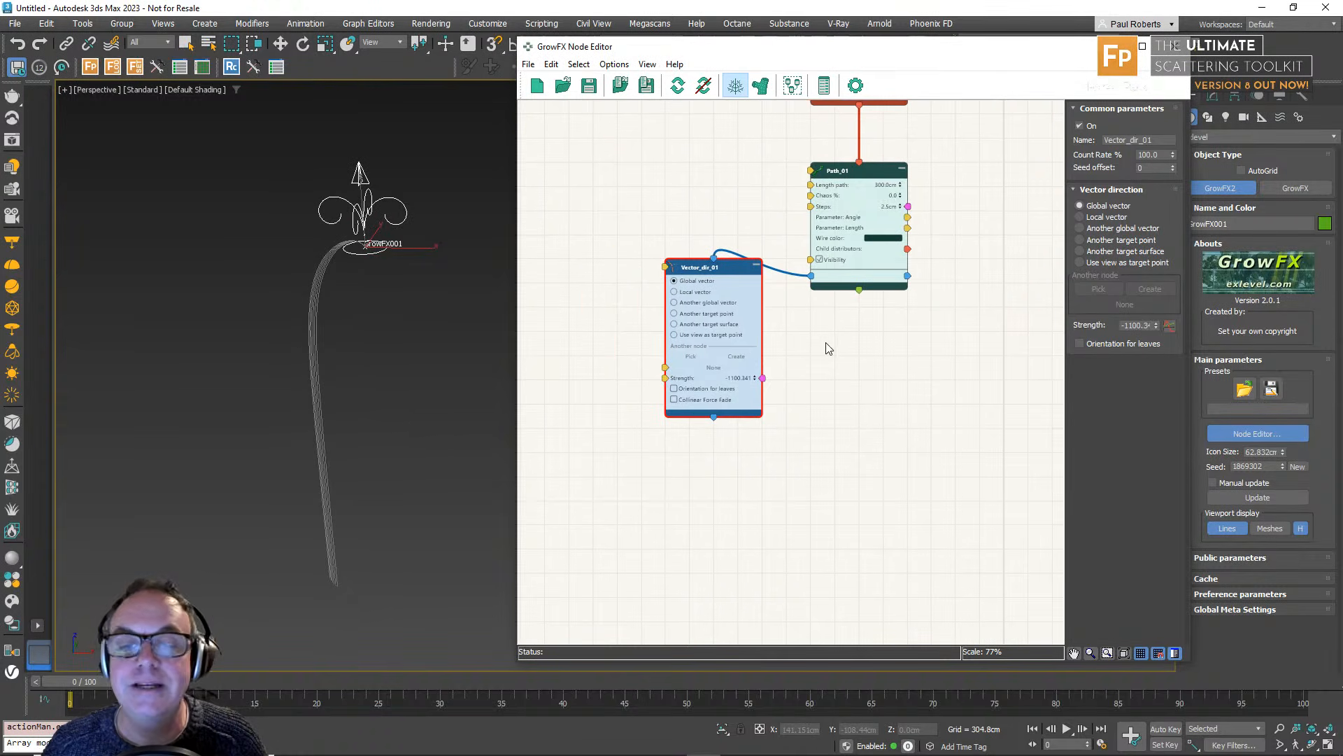
{"action": "scroll", "coordinate": [681, 383], "scroll_direction": "up", "scroll_amount": 2}
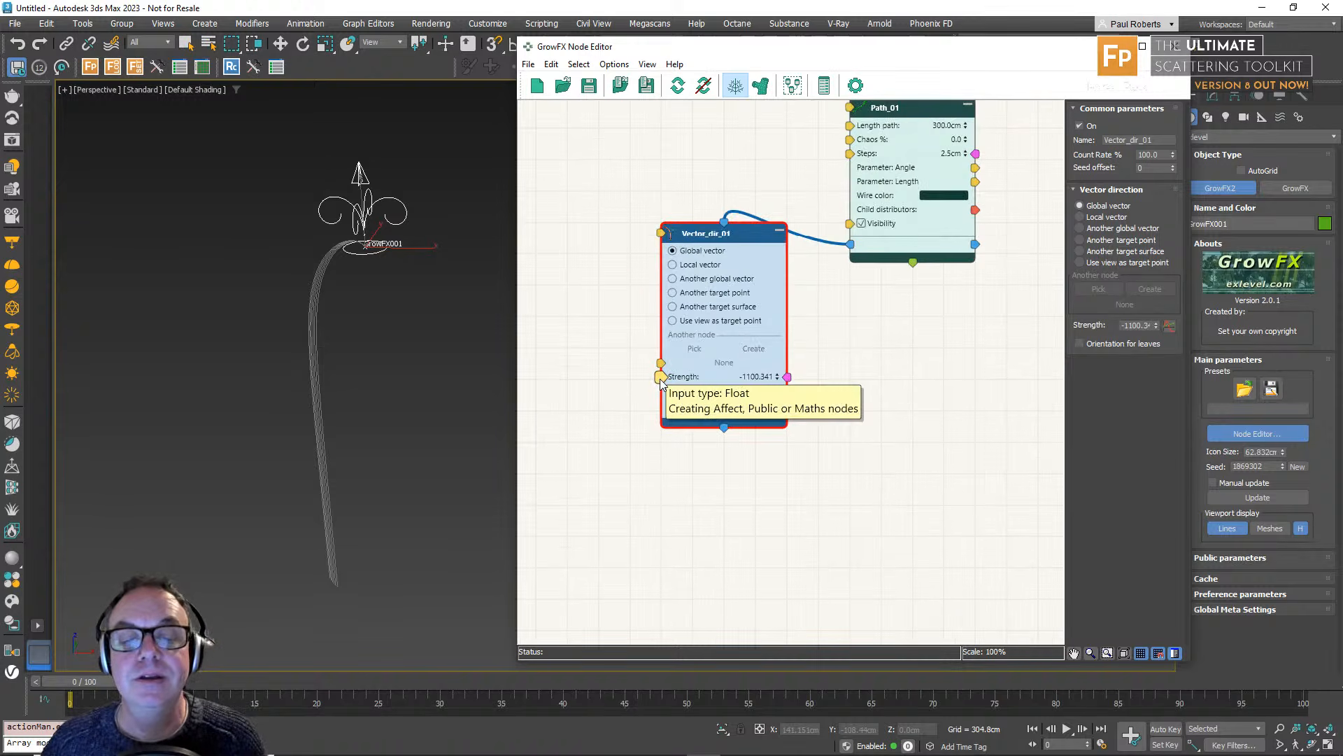
{"action": "left_click_drag", "start_coordinate": [661, 382], "coordinate": [578, 380]}
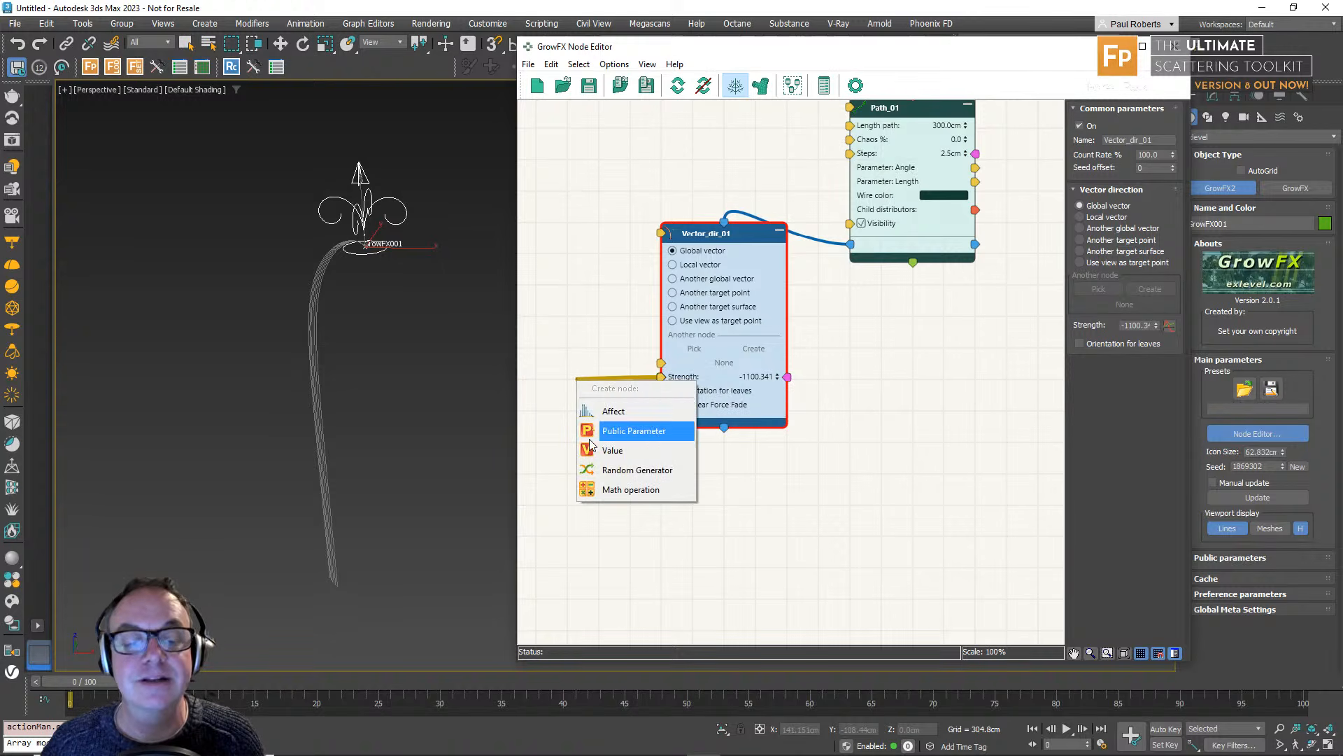
{"action": "left_click", "coordinate": [617, 469]}
{"action": "middle_click_drag", "start_coordinate": [635, 418], "coordinate": [702, 420]}
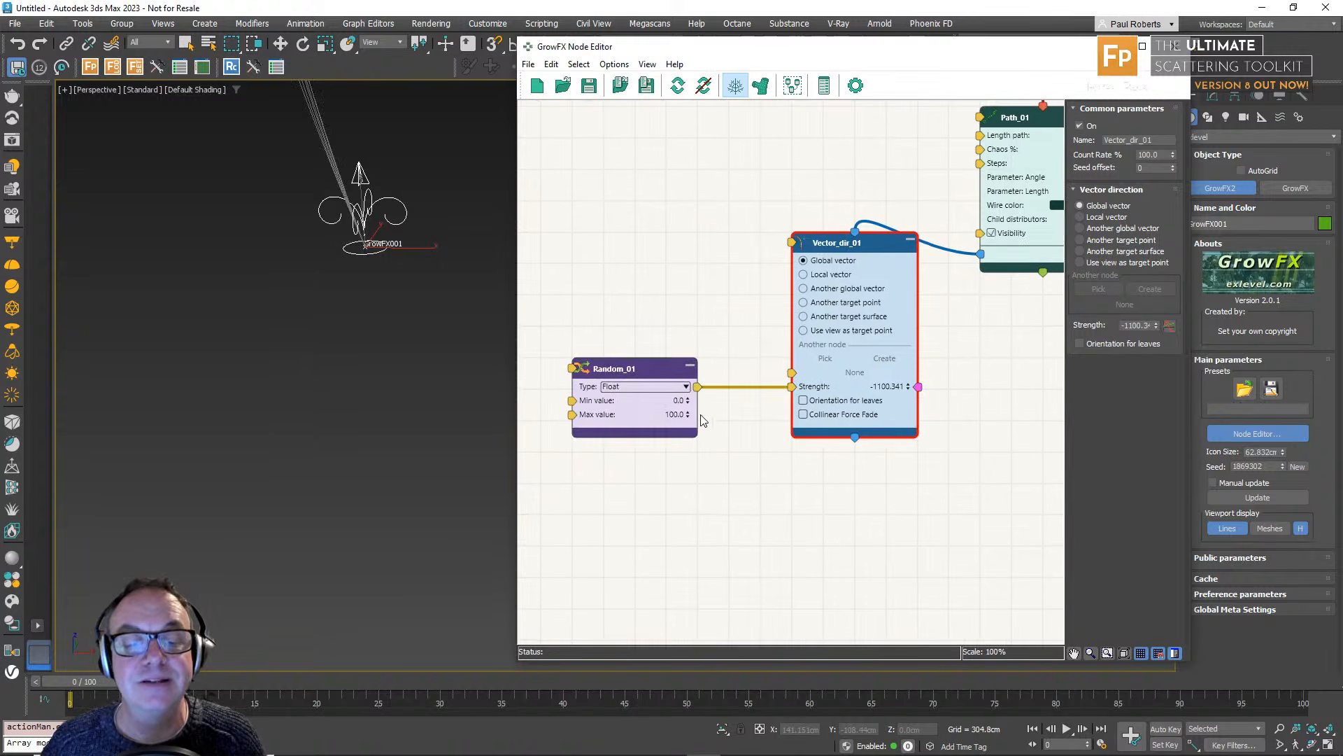
Set both the min value and the max value of the Random Generator node to -1100.
{"action": "left_click", "coordinate": [669, 402]}
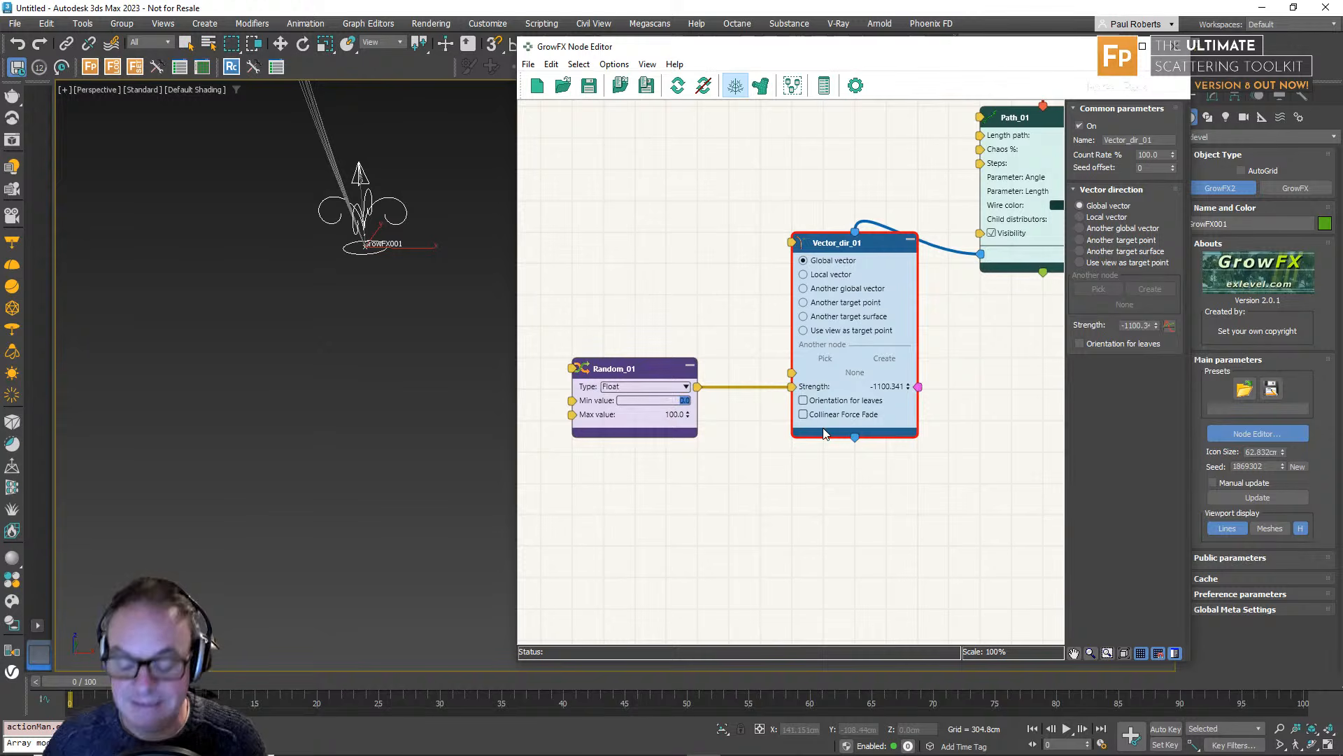
{"action": "type", "text": "-10"}
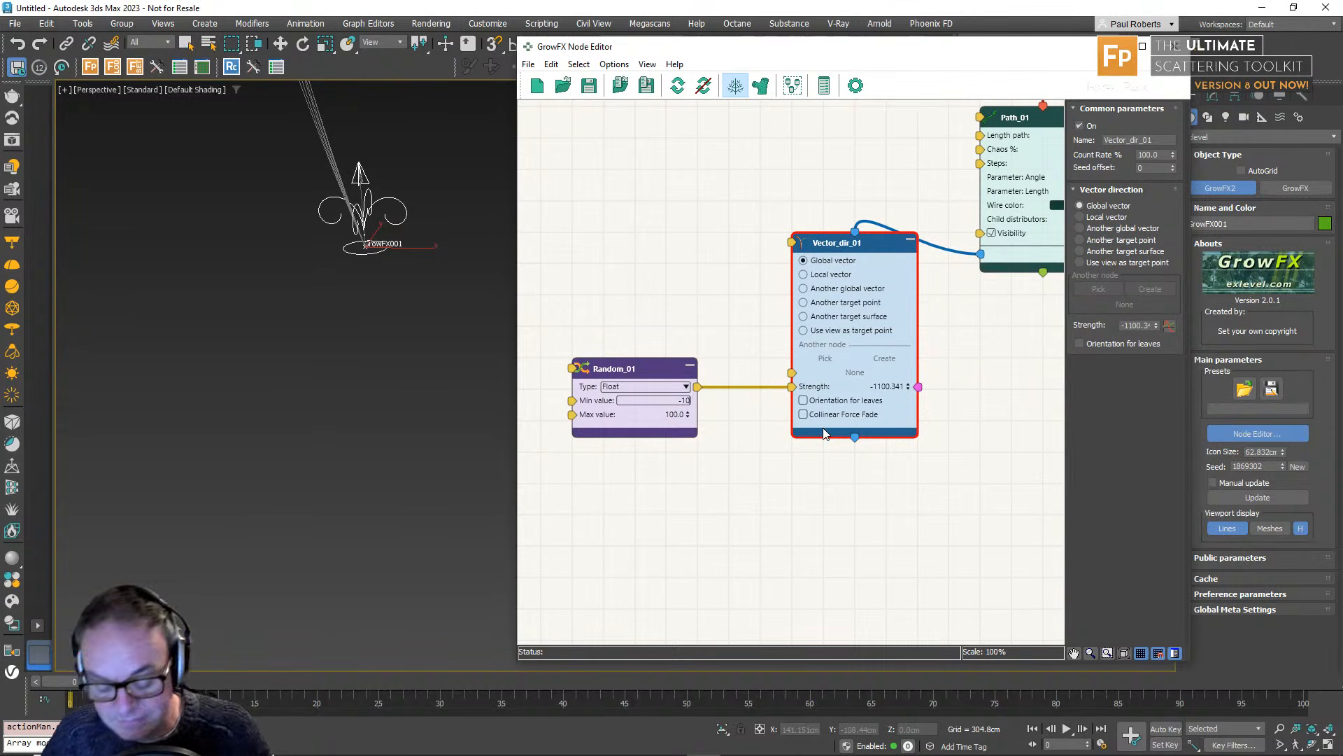
{"action": "key", "text": "BackSpace"}
{"action": "type", "text": "10"}
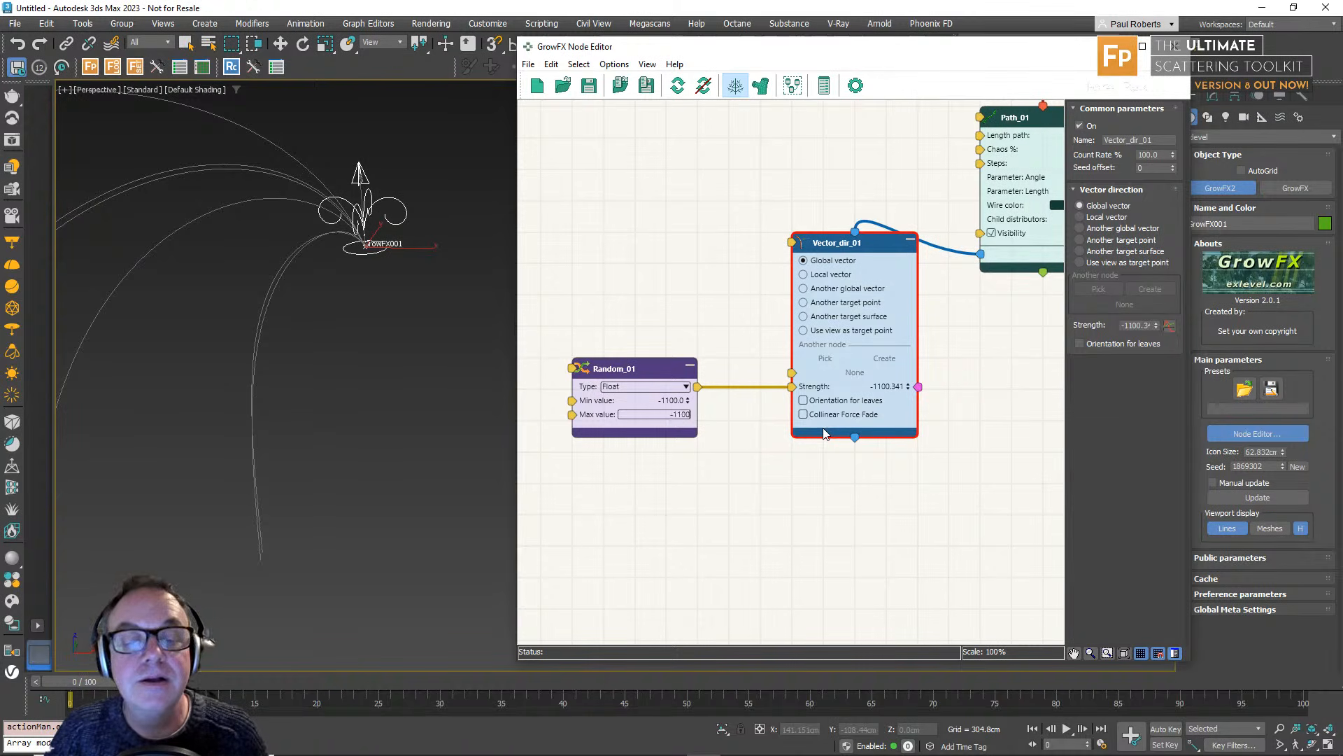
{"action": "key", "text": "Return"}
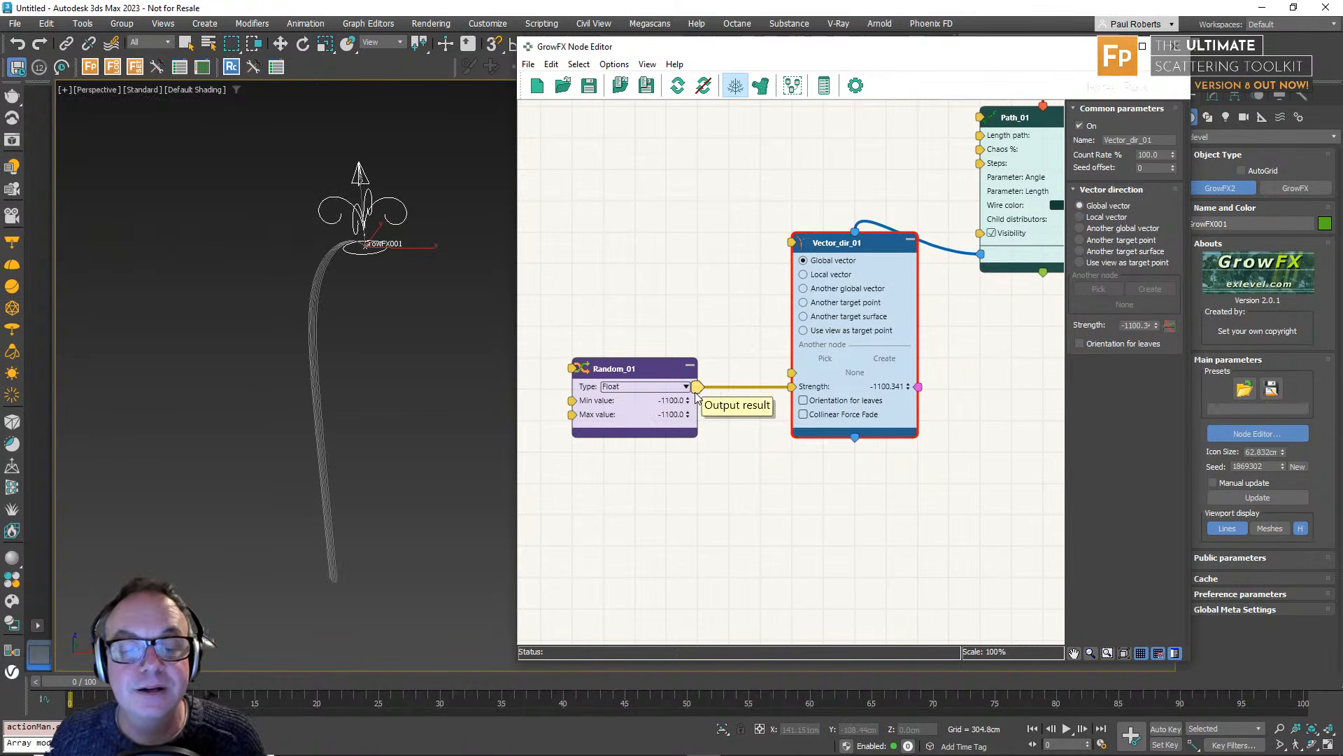
Set the Random Generator's min value to -473 to vary how strongly the paths bend.
{"action": "left_click_drag", "start_coordinate": [688, 398], "coordinate": [686, 358]}
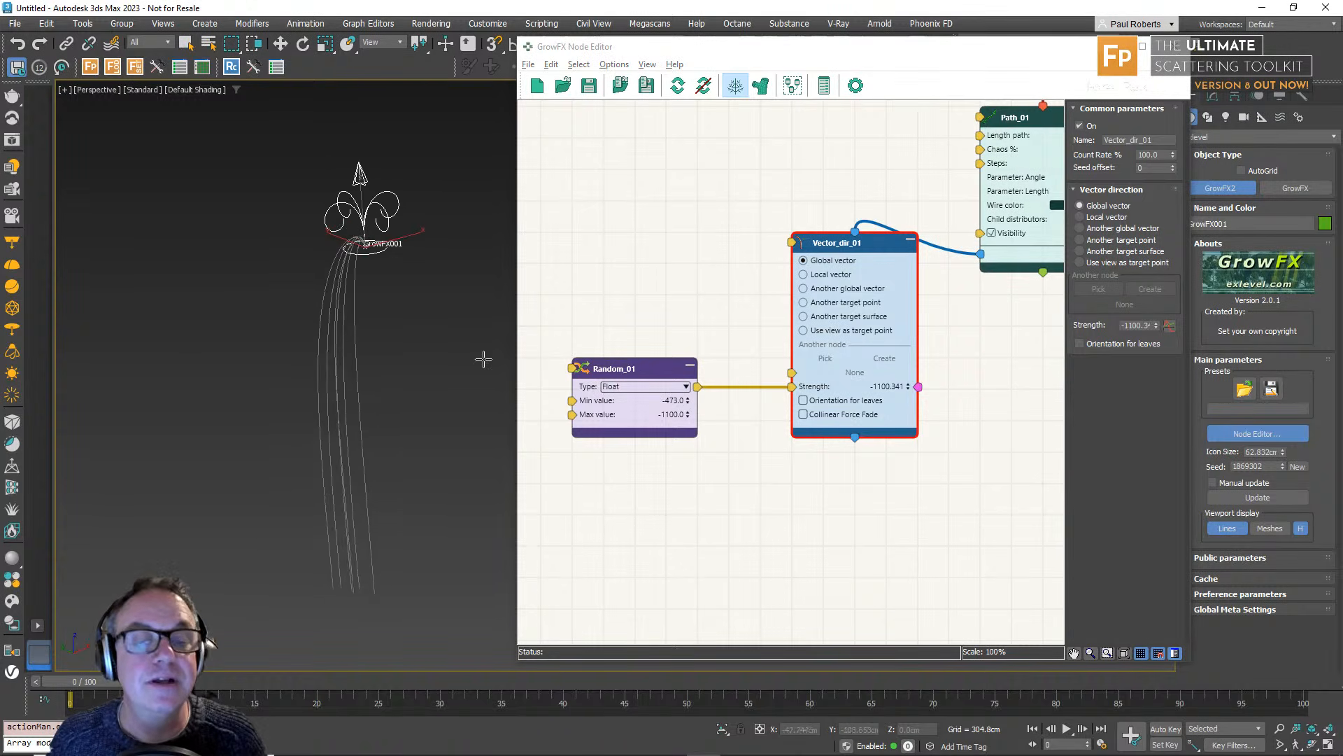
{"action": "scroll", "coordinate": [312, 351], "scroll_direction": "up", "scroll_amount": 3}
{"action": "middle_click_drag", "start_coordinate": [312, 351], "coordinate": [326, 341], "text": "alt"}
{"action": "scroll", "coordinate": [327, 341], "scroll_direction": "down", "scroll_amount": 5}
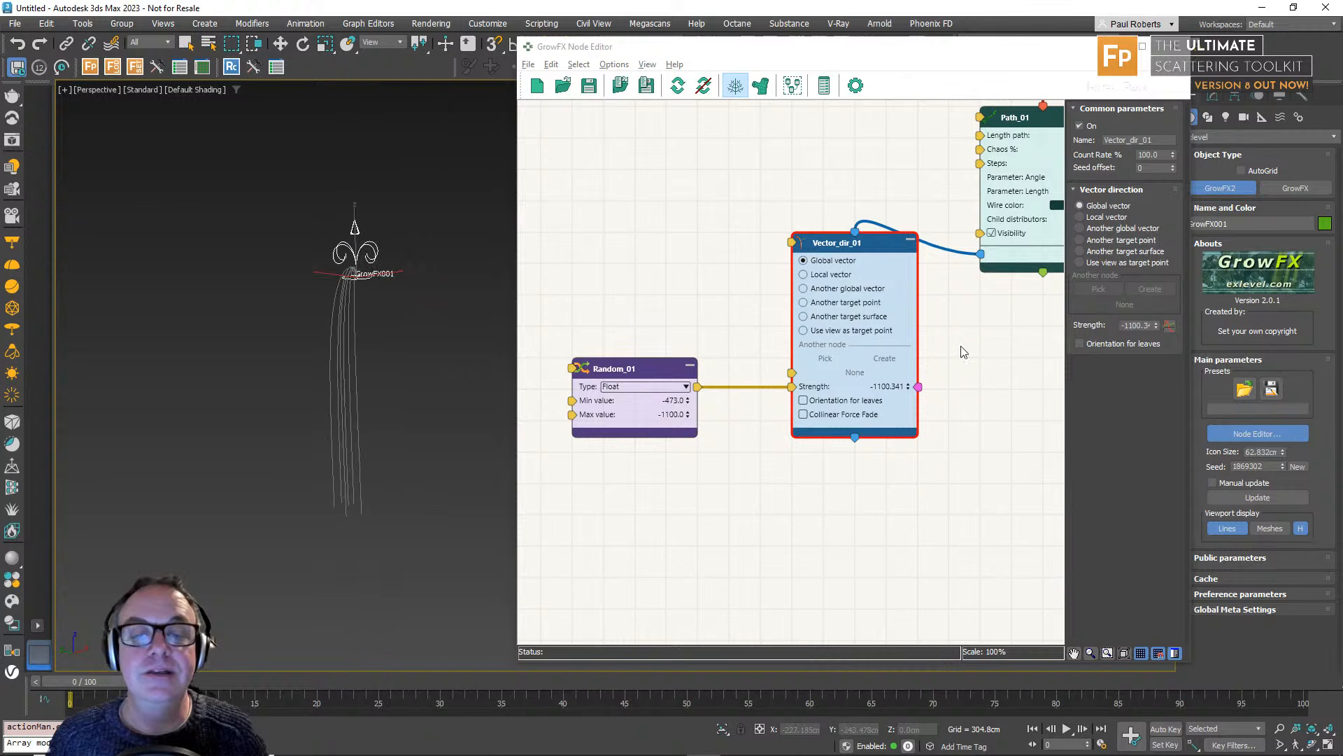
Set the chaos percentage of the Path_01 node to 40 to vary the path lengths.
{"action": "middle_click_drag", "start_coordinate": [961, 351], "coordinate": [755, 451]}
{"action": "left_click", "coordinate": [830, 231]}
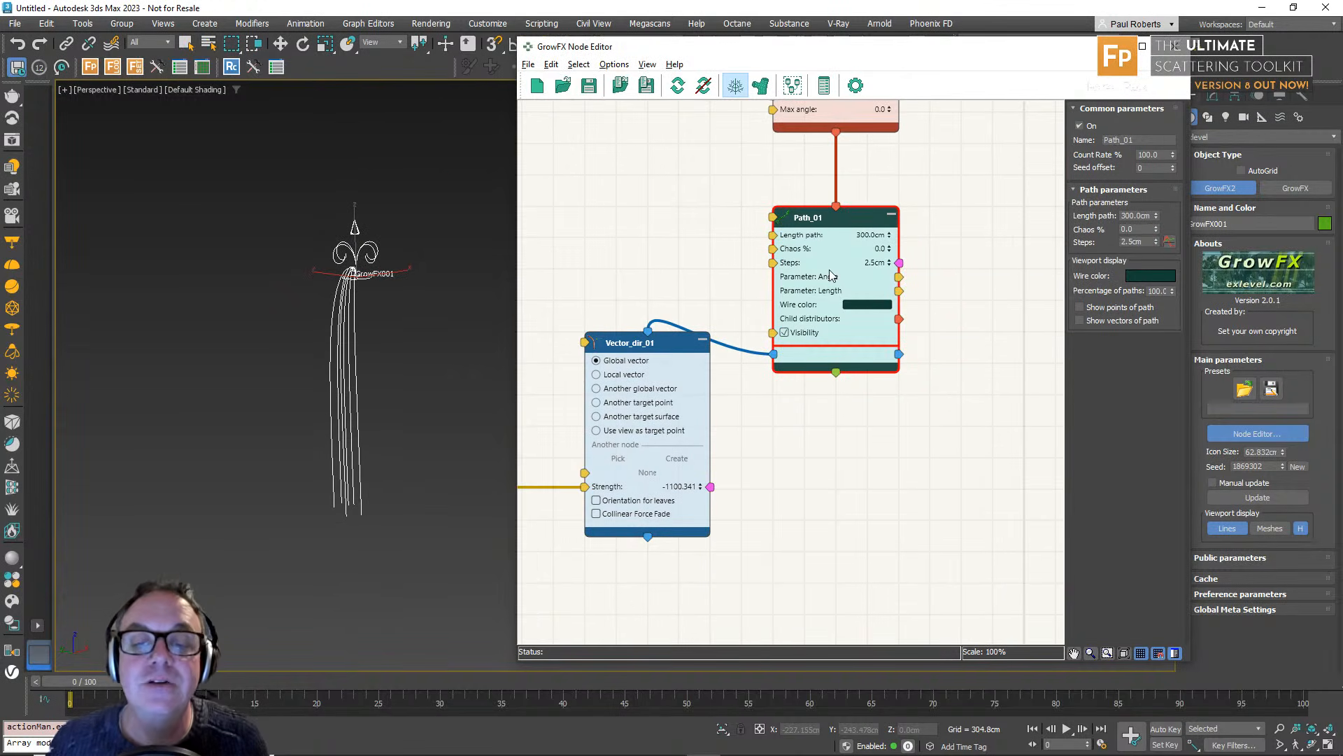
{"action": "middle_click_drag", "start_coordinate": [397, 479], "coordinate": [405, 470], "text": "alt"}
{"action": "left_click_drag", "start_coordinate": [1148, 229], "coordinate": [1080, 232]}
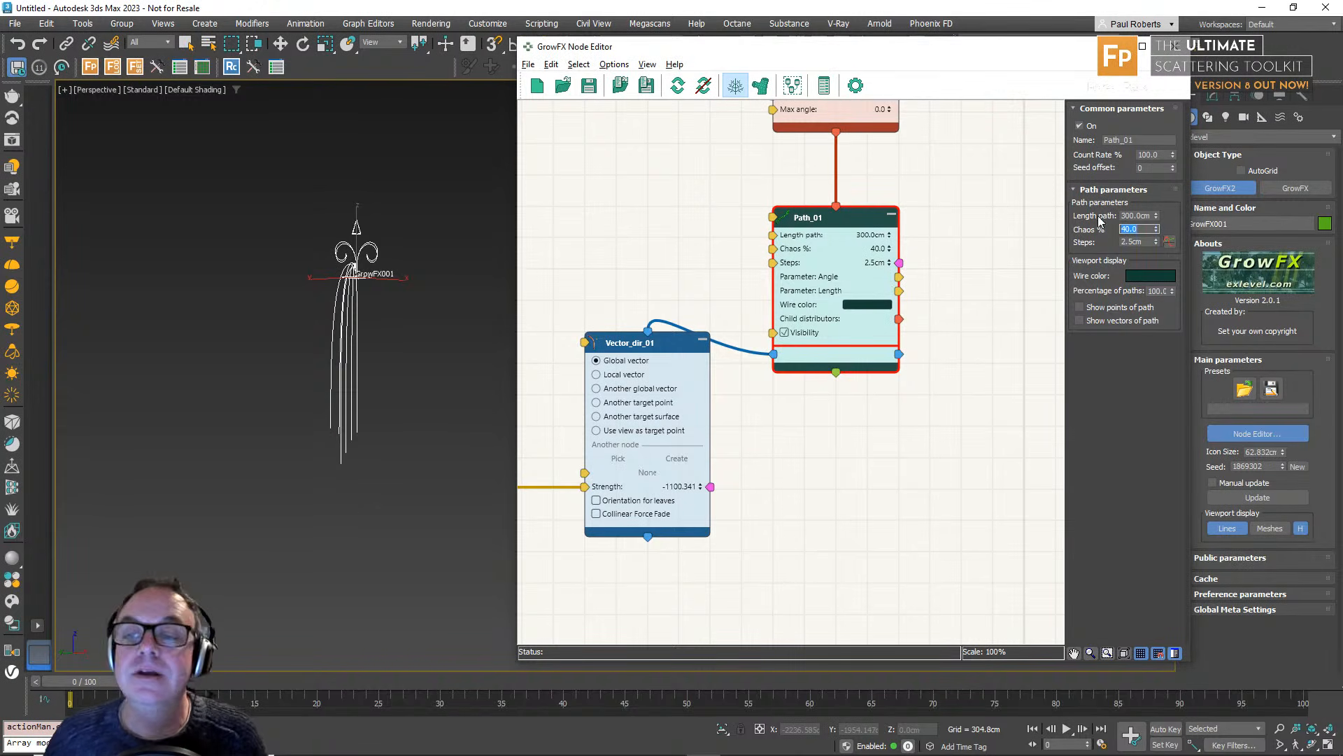
{"action": "middle_click_drag", "start_coordinate": [419, 349], "coordinate": [263, 329], "text": "alt"}
{"action": "scroll", "coordinate": [328, 327], "scroll_direction": "up", "scroll_amount": 5}
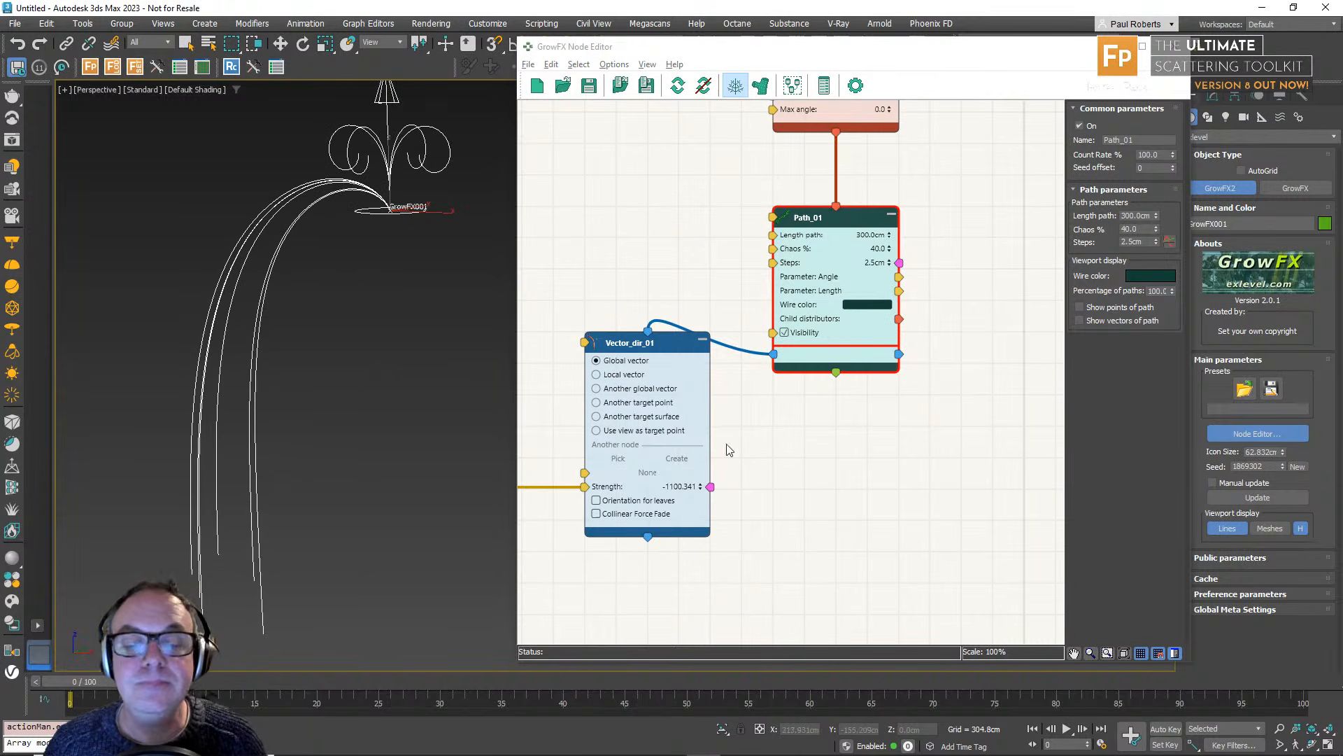
{"action": "scroll", "coordinate": [390, 375], "scroll_direction": "down", "scroll_amount": 5}
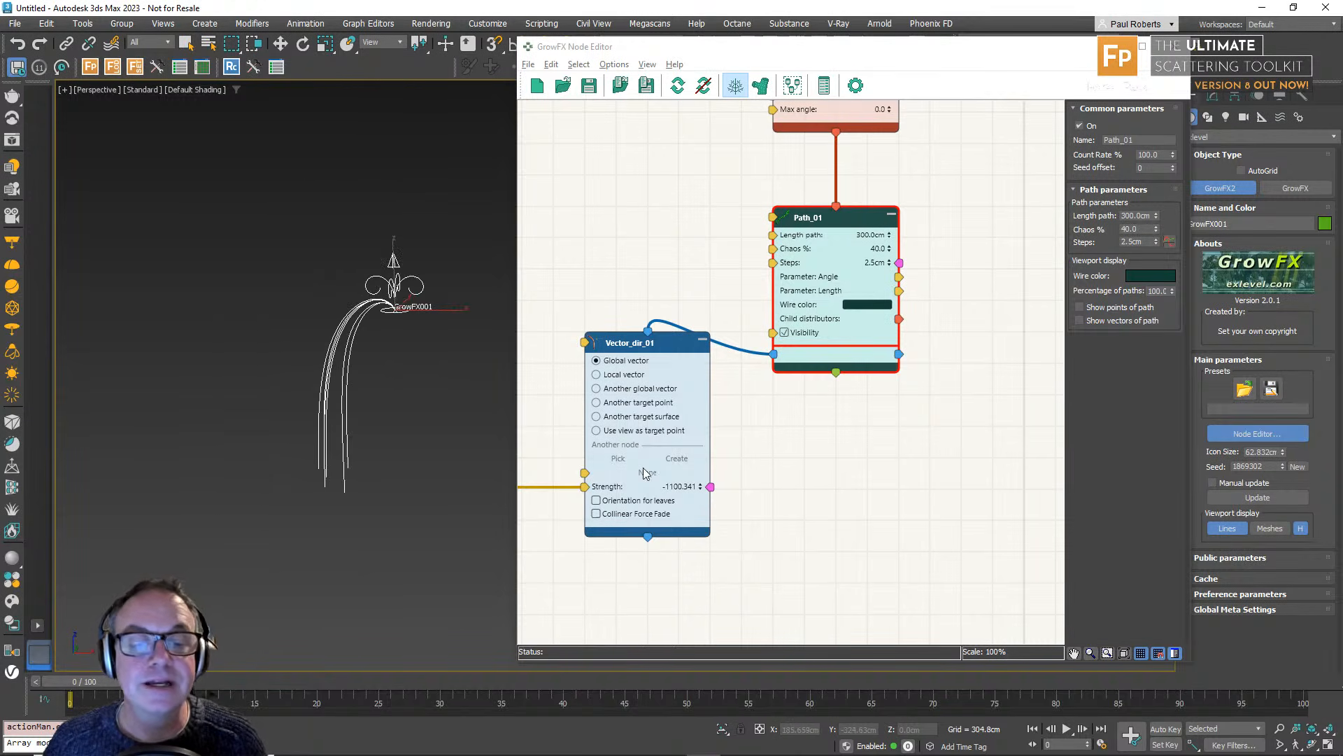
Add a Noise direction node connected to the modifier output beneath the Vector direction node.
{"action": "middle_click_drag", "start_coordinate": [763, 541], "coordinate": [789, 315]}
{"action": "middle_click_drag", "start_coordinate": [371, 382], "coordinate": [416, 383], "text": "alt"}
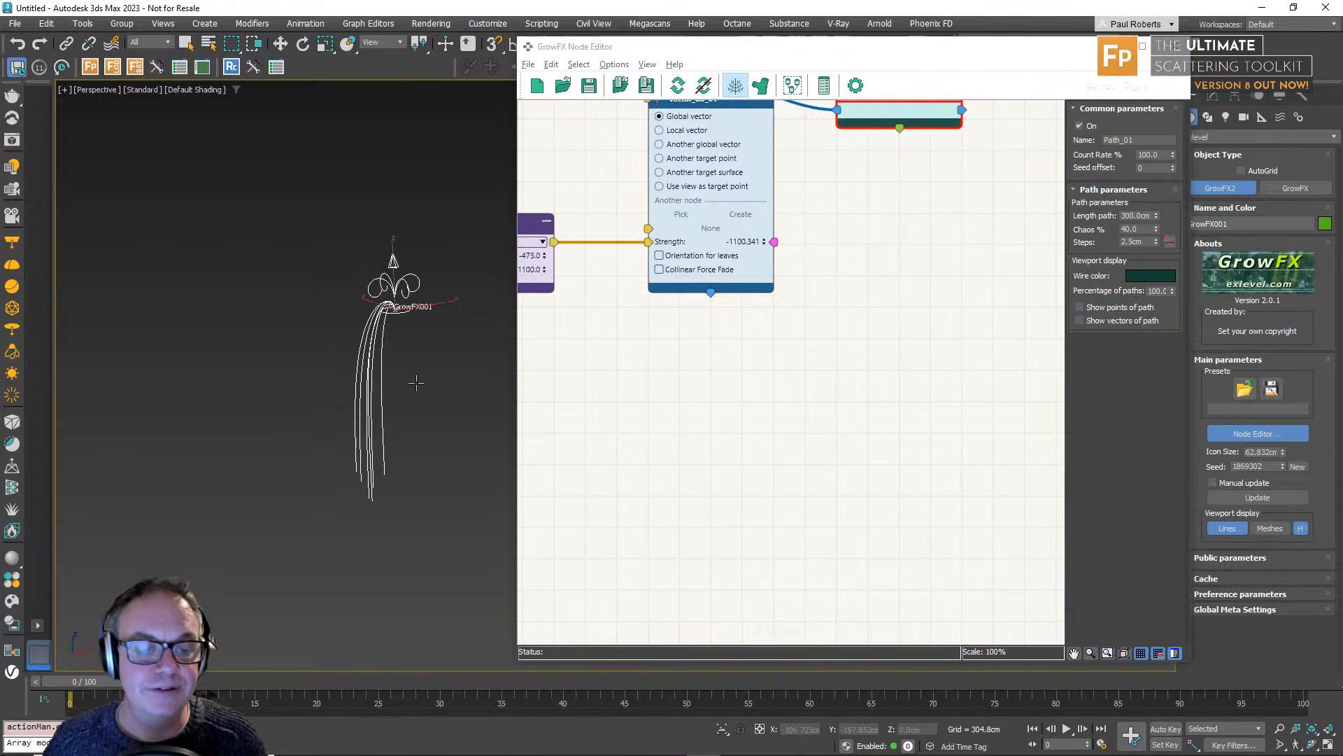
{"action": "left_click_drag", "start_coordinate": [710, 293], "coordinate": [704, 409]}
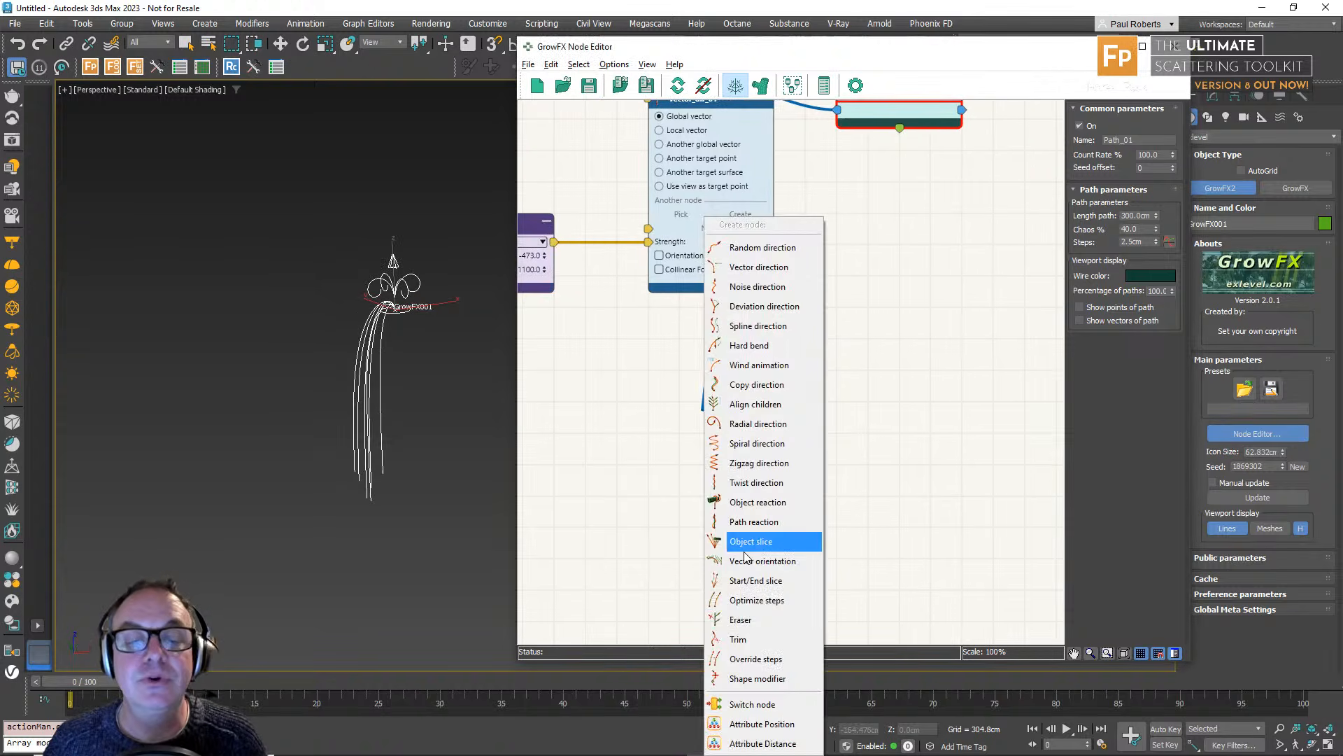
{"action": "left_click", "coordinate": [758, 287]}
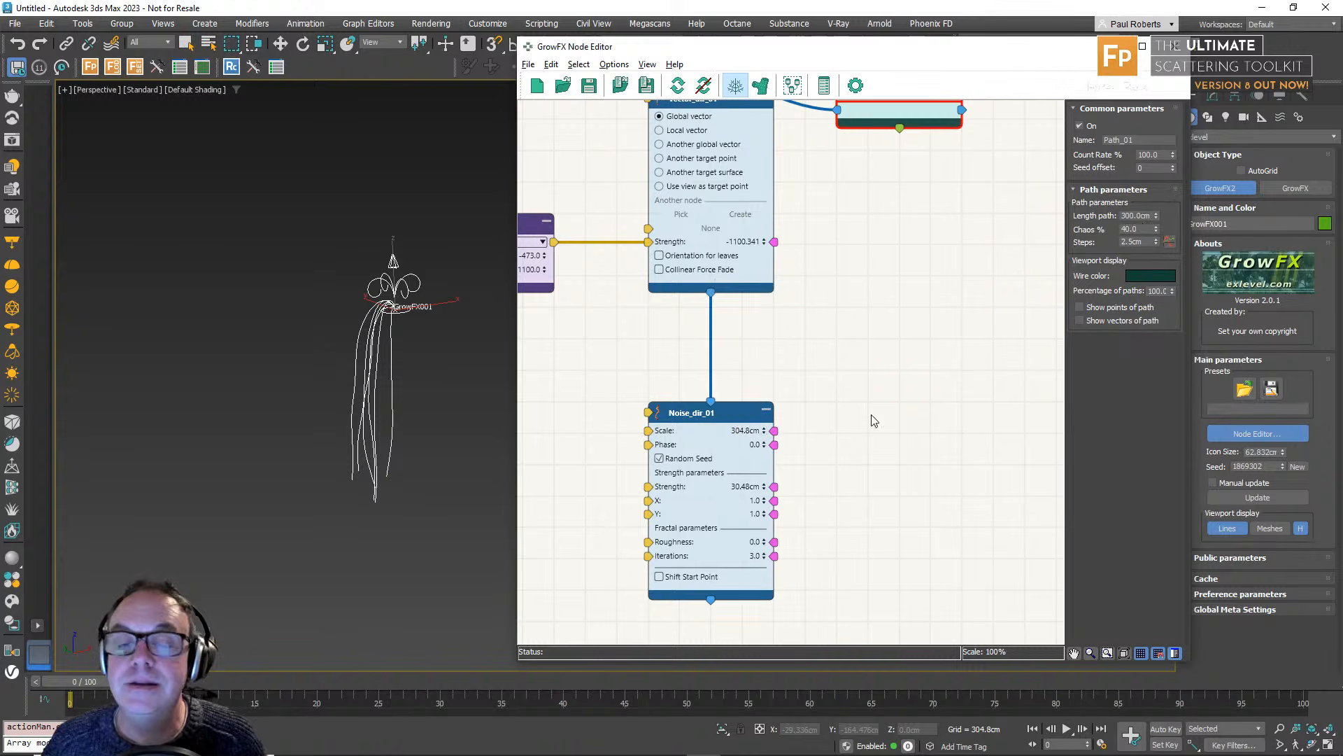
Set the Noise direction node's scale to about 277.6 cm and its strength to about 54.1 cm.
{"action": "left_click", "coordinate": [680, 418]}
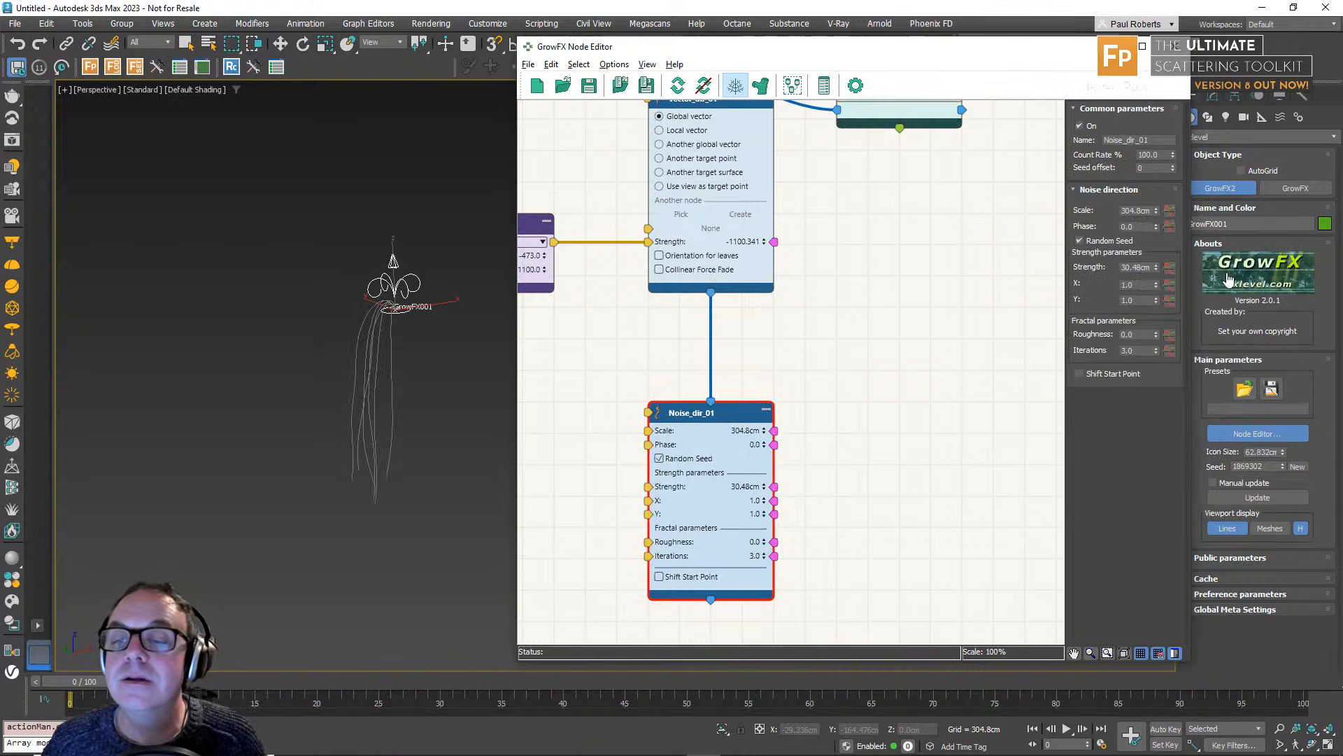
{"action": "left_click_drag", "start_coordinate": [1156, 267], "coordinate": [1153, 189]}
{"action": "scroll", "coordinate": [421, 528], "scroll_direction": "up", "scroll_amount": 4}
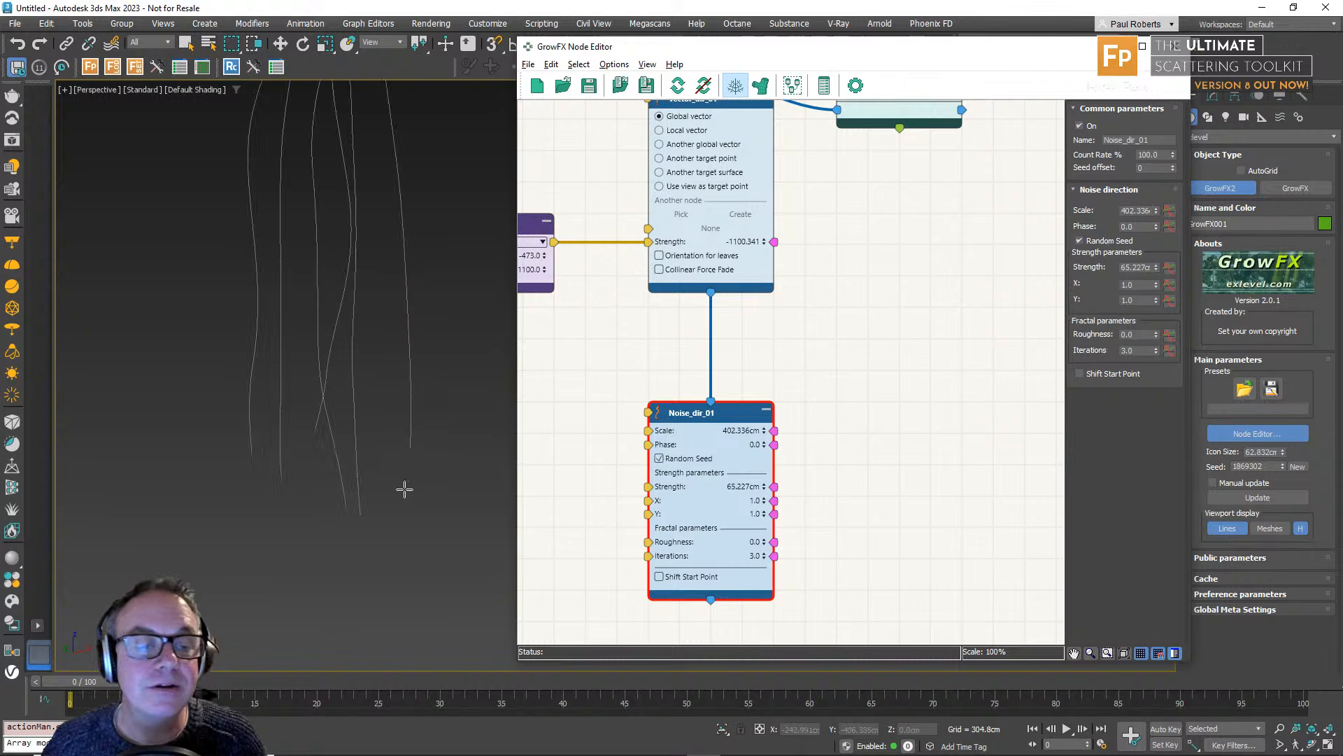
{"action": "middle_click_drag", "start_coordinate": [362, 340], "coordinate": [351, 431]}
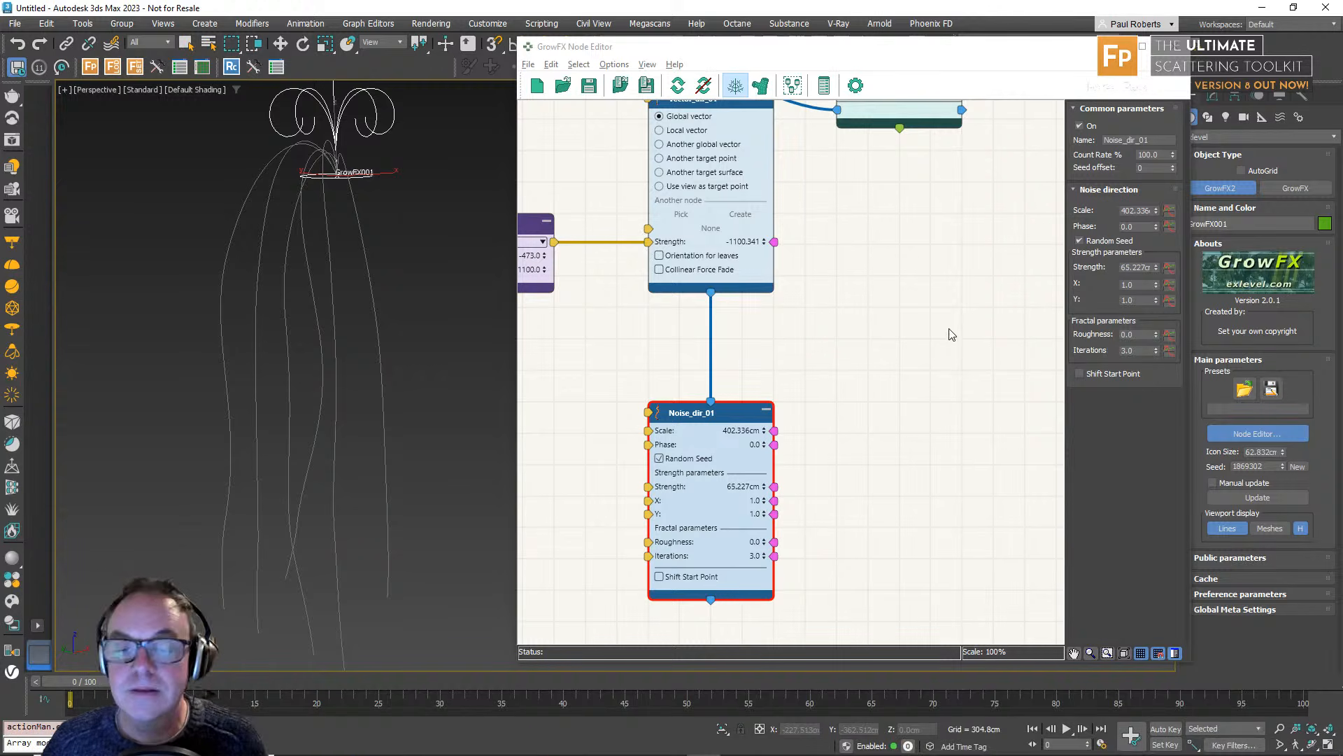
{"action": "left_click_drag", "start_coordinate": [1157, 211], "coordinate": [1150, 278]}
{"action": "scroll", "coordinate": [240, 387], "scroll_direction": "down", "scroll_amount": 6}
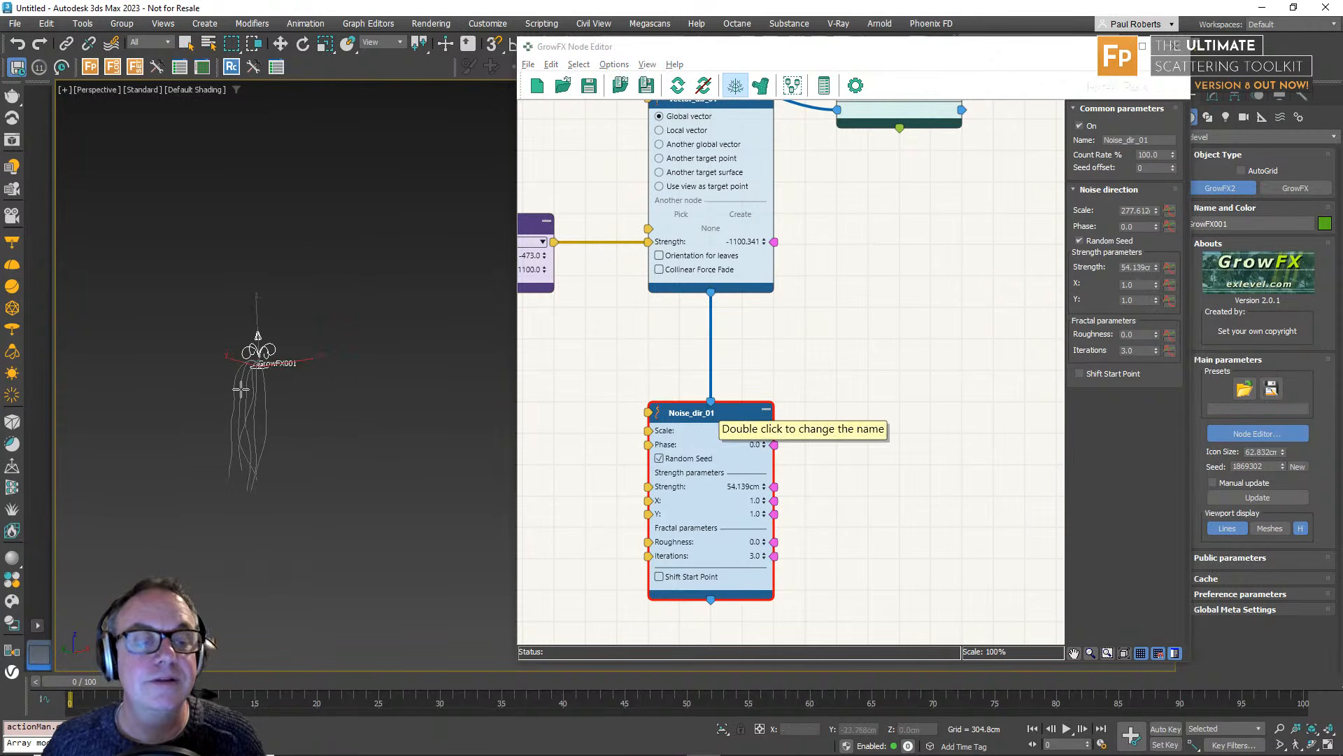
{"action": "middle_click_drag", "start_coordinate": [240, 387], "coordinate": [198, 403], "text": "alt"}
{"action": "scroll", "coordinate": [238, 390], "scroll_direction": "up", "scroll_amount": 4}
Set the Random Generator's min value to about -922 and its max value to -2750.
{"action": "middle_click_drag", "start_coordinate": [542, 310], "coordinate": [658, 308]}
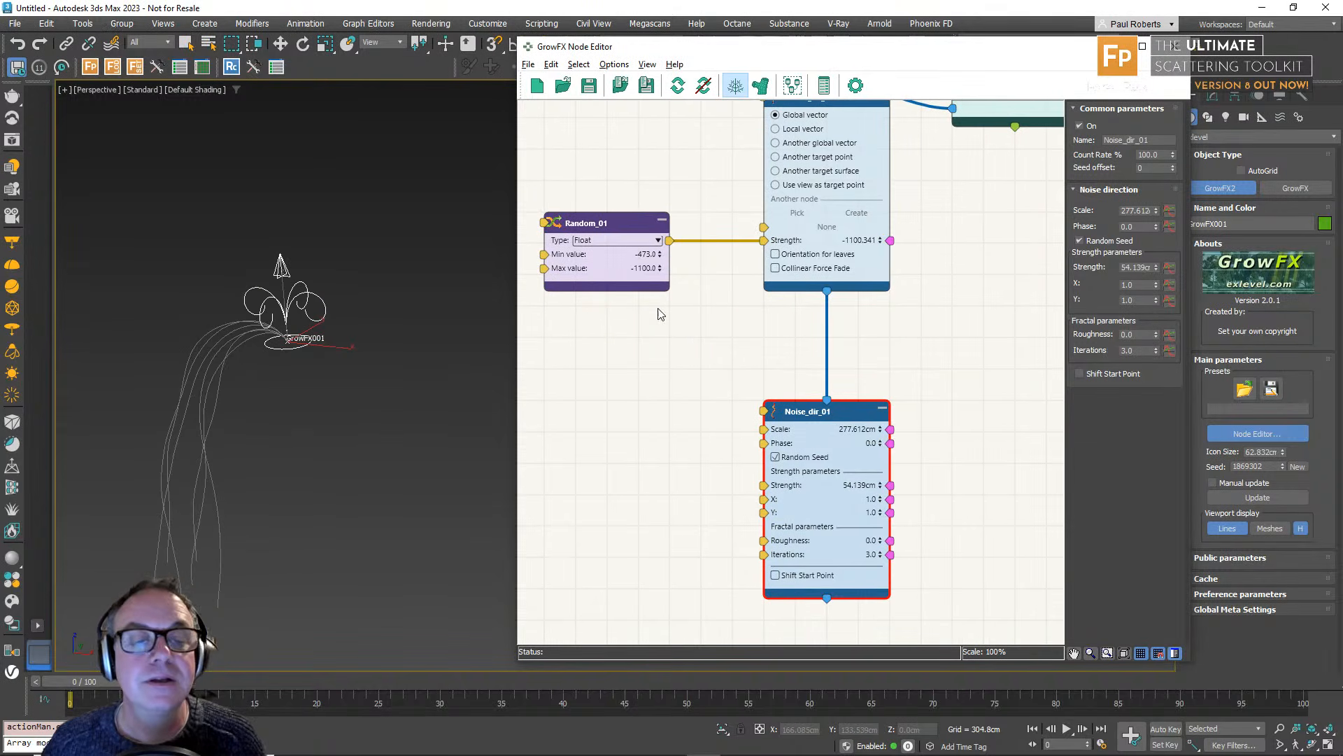
{"action": "left_click_drag", "start_coordinate": [660, 258], "coordinate": [660, 392]}
{"action": "scroll", "coordinate": [264, 459], "scroll_direction": "up", "scroll_amount": 5}
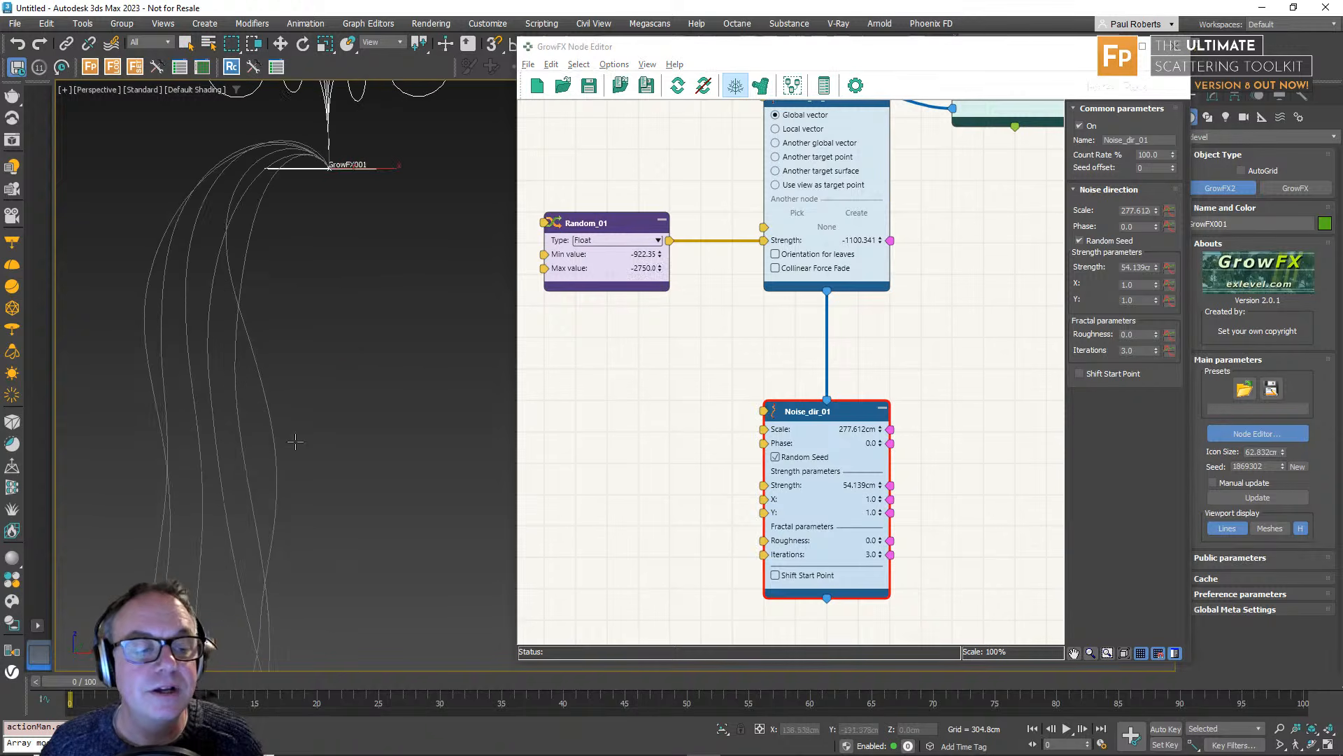
Examine the drooping paths from several angles and review the node chain from the distributor down to the direction modifiers.
{"action": "middle_click_drag", "start_coordinate": [312, 399], "coordinate": [393, 410]}
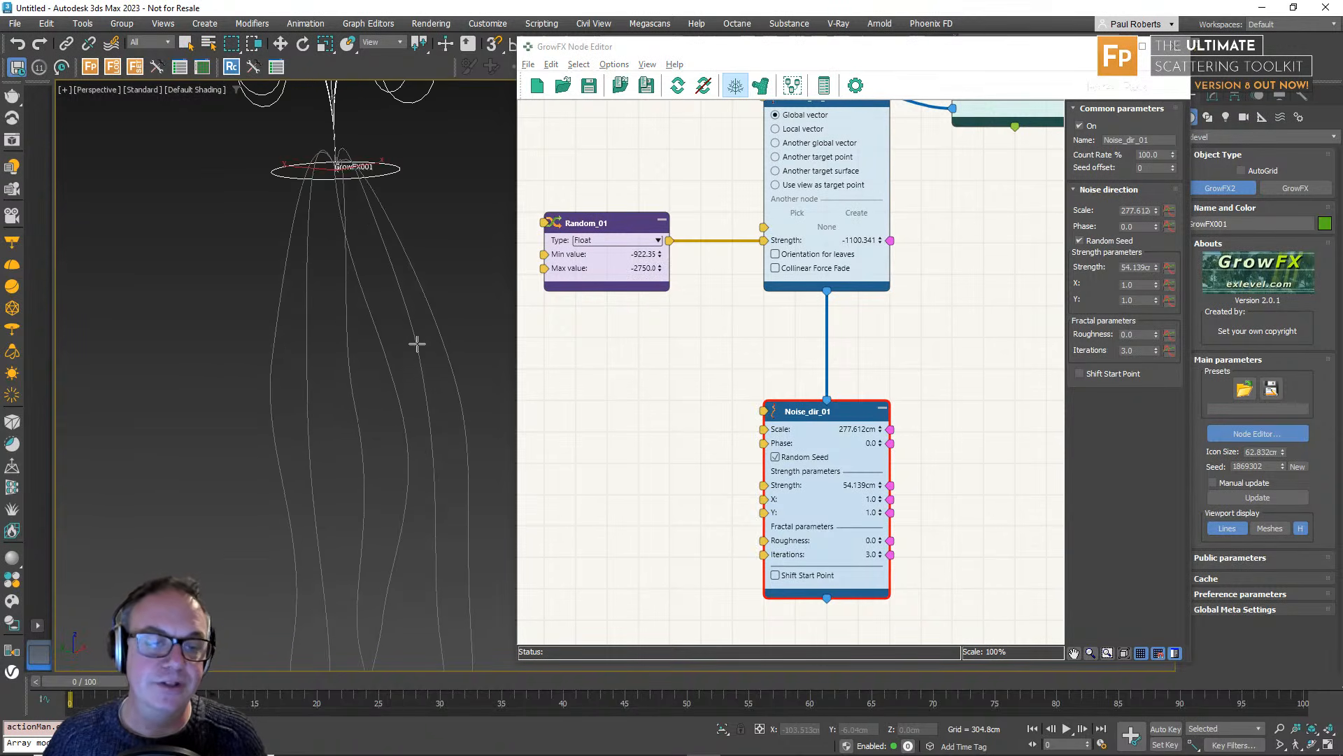
{"action": "scroll", "coordinate": [360, 345], "scroll_direction": "down", "scroll_amount": 3}
{"action": "middle_click_drag", "start_coordinate": [309, 349], "coordinate": [304, 314], "text": "alt"}
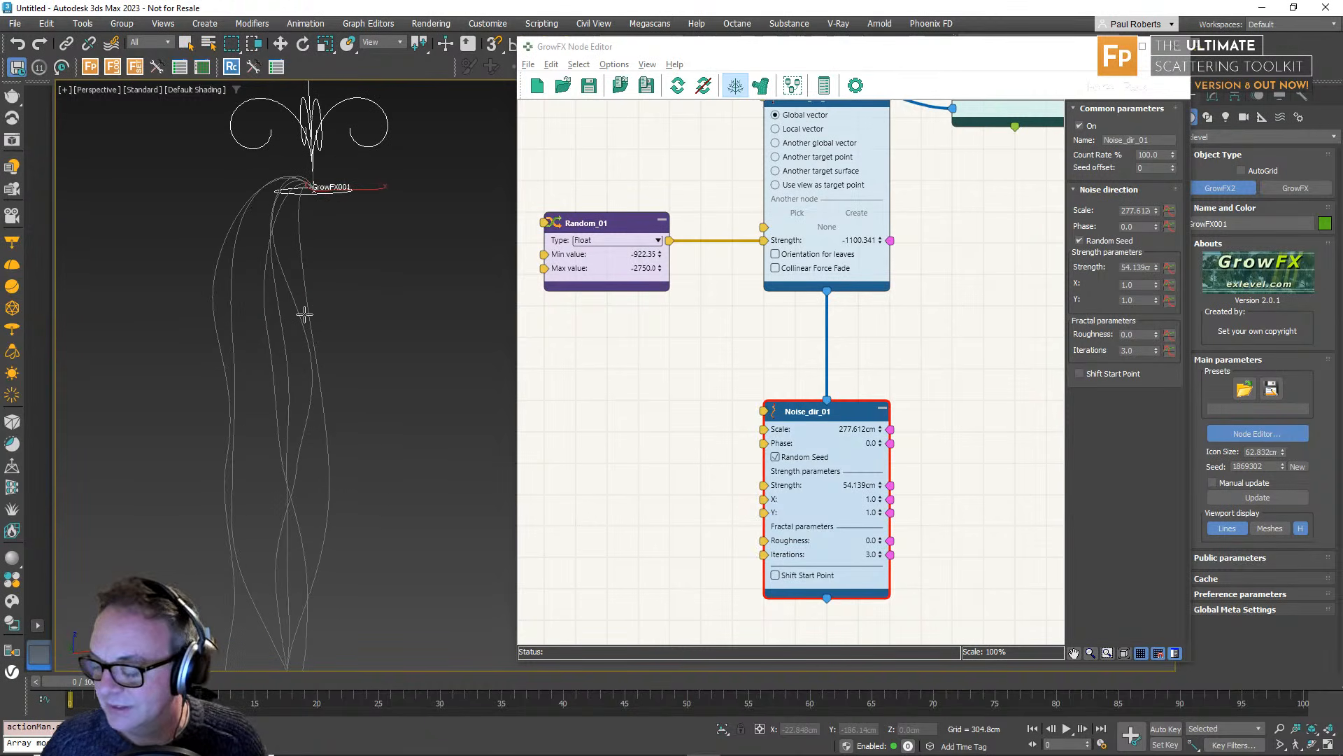
{"action": "middle_click_drag", "start_coordinate": [334, 311], "coordinate": [367, 290], "text": "alt"}
{"action": "middle_click_drag", "start_coordinate": [366, 291], "coordinate": [332, 329]}
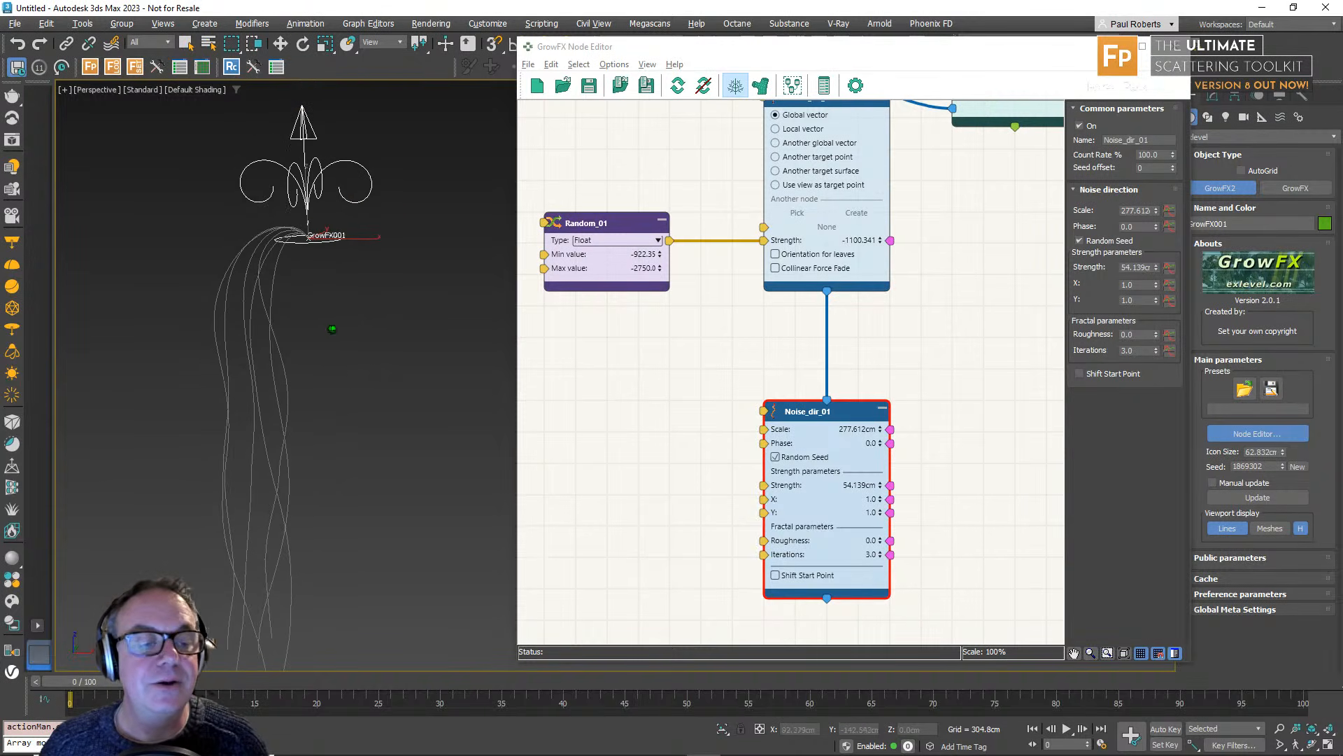
{"action": "scroll", "coordinate": [329, 348], "scroll_direction": "down", "scroll_amount": 3}
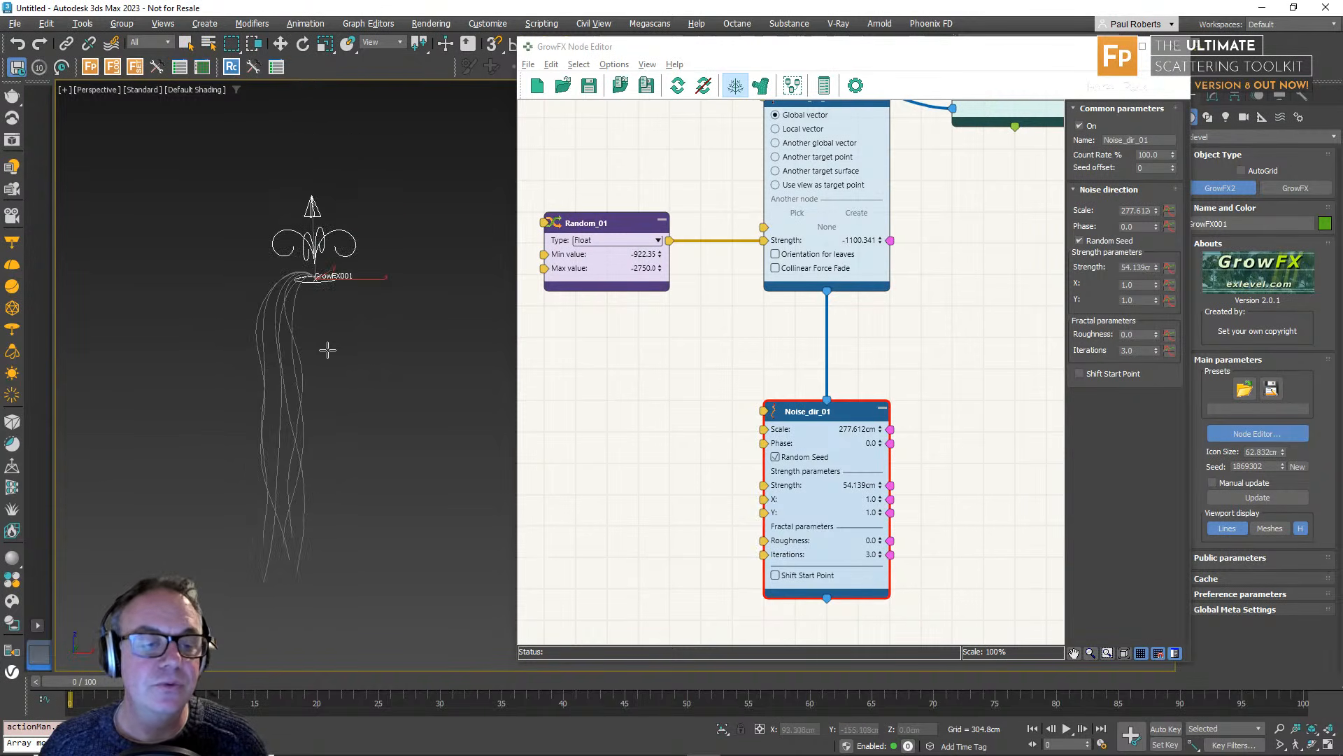
{"action": "scroll", "coordinate": [796, 357], "scroll_direction": "down", "scroll_amount": 2}
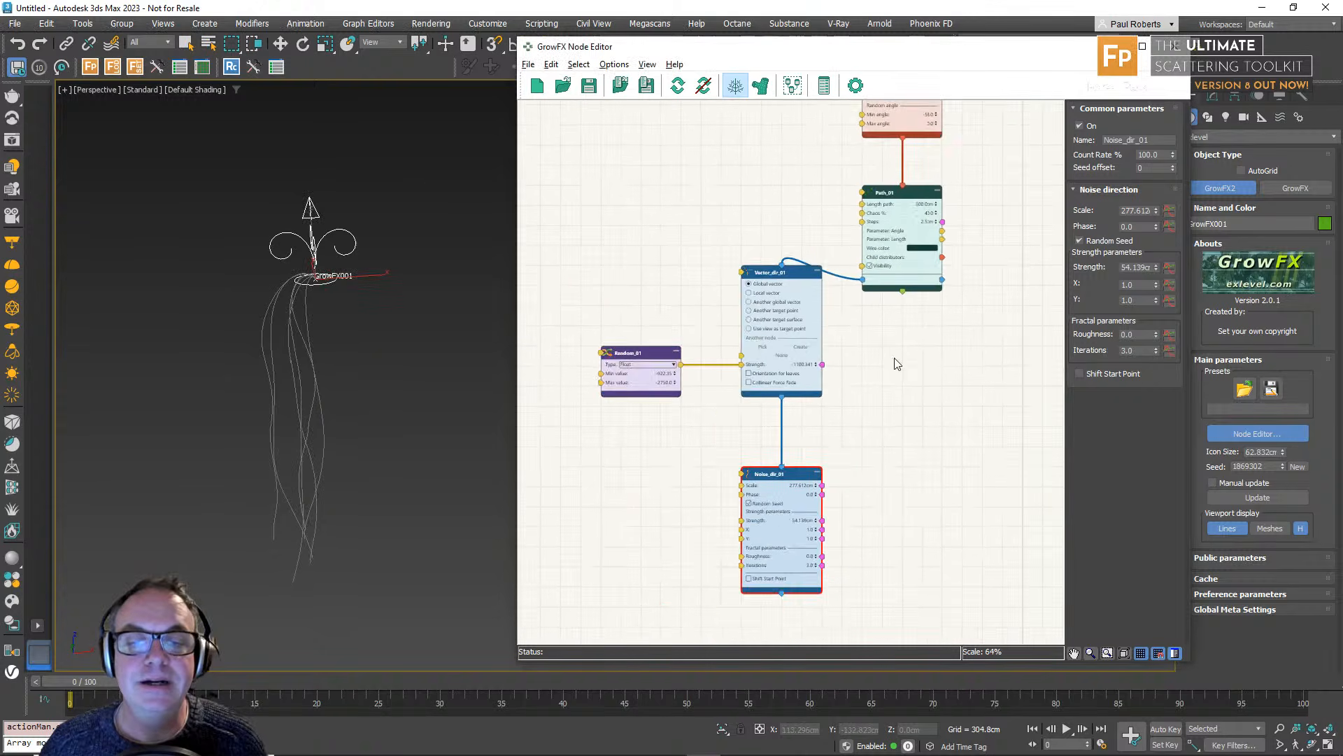
{"action": "middle_click_drag", "start_coordinate": [897, 364], "coordinate": [845, 439]}
{"action": "middle_click_drag", "start_coordinate": [895, 394], "coordinate": [860, 420]}
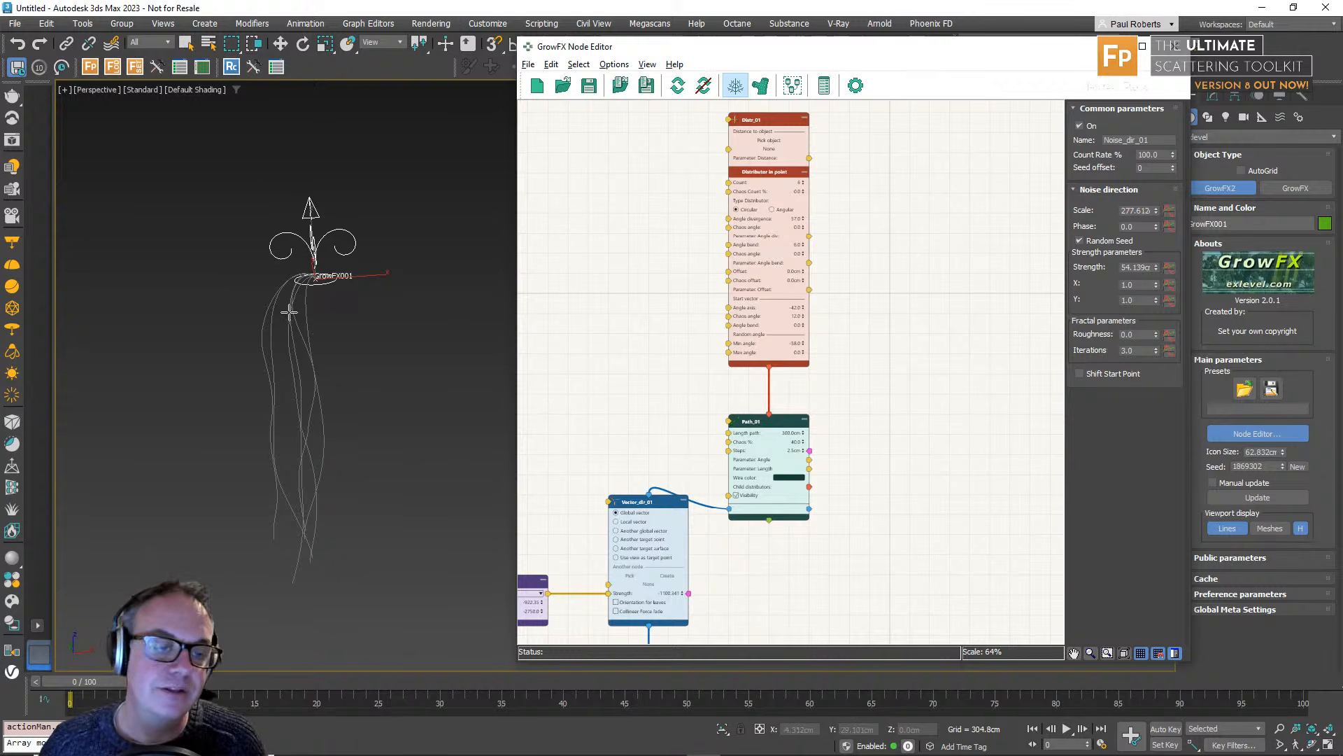
{"action": "scroll", "coordinate": [288, 312], "scroll_direction": "up", "scroll_amount": 2}
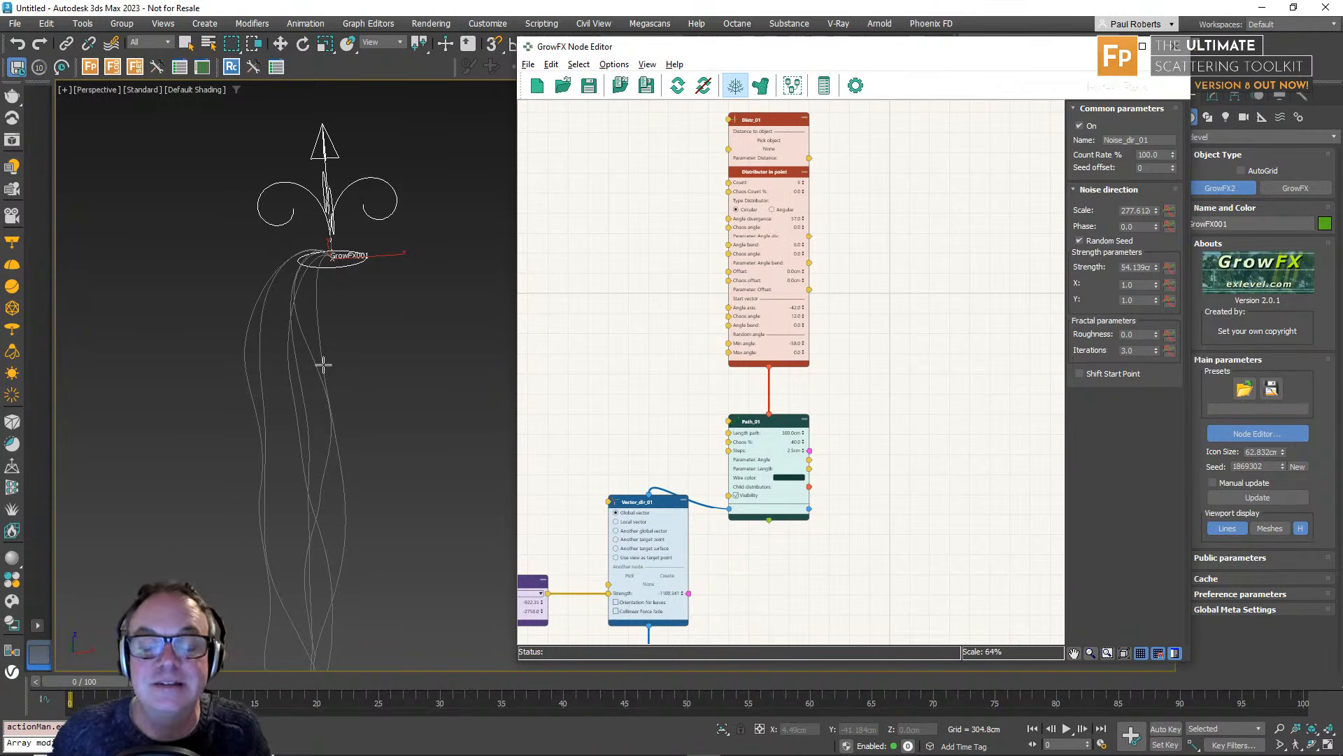
Add a Path distributor node connected to the first path's child distributors output and place it level with the point distributor.
{"action": "middle_click_drag", "start_coordinate": [789, 529], "coordinate": [747, 528]}
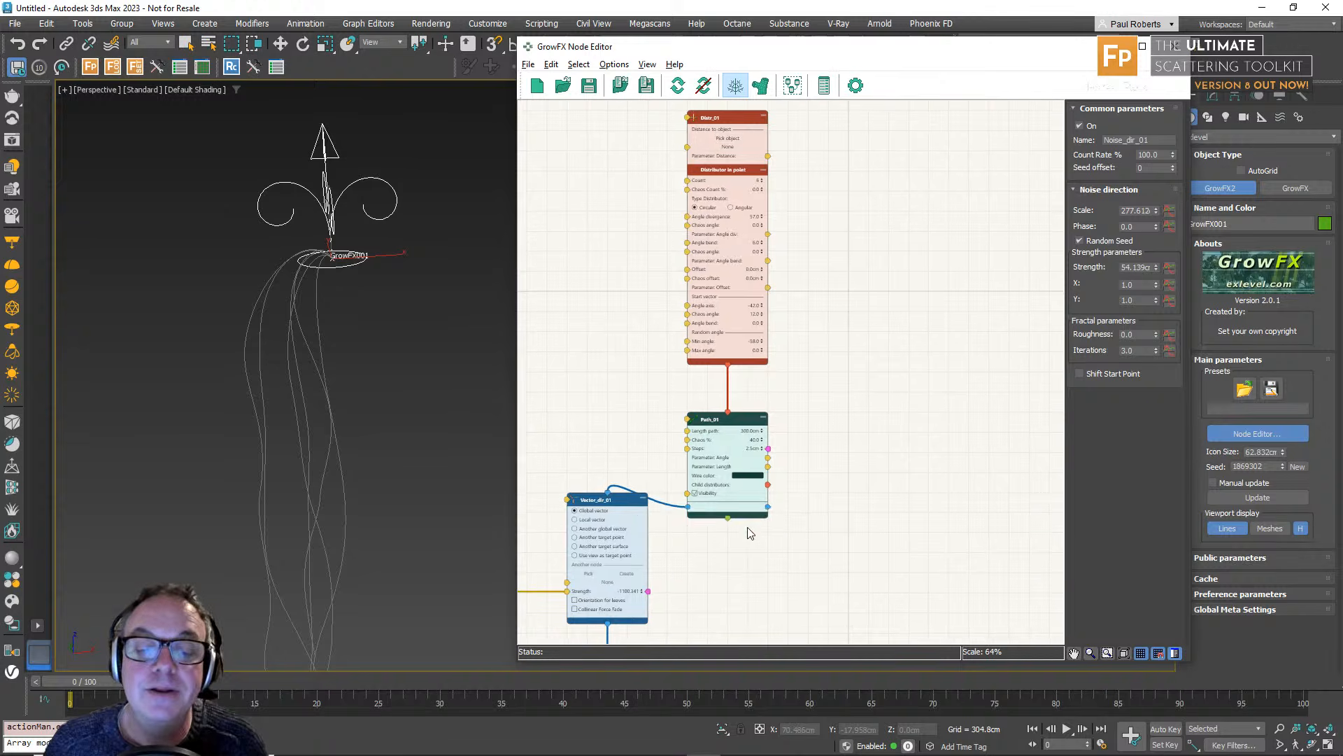
{"action": "scroll", "coordinate": [739, 481], "scroll_direction": "up", "scroll_amount": 4}
{"action": "left_click", "coordinate": [670, 518]}
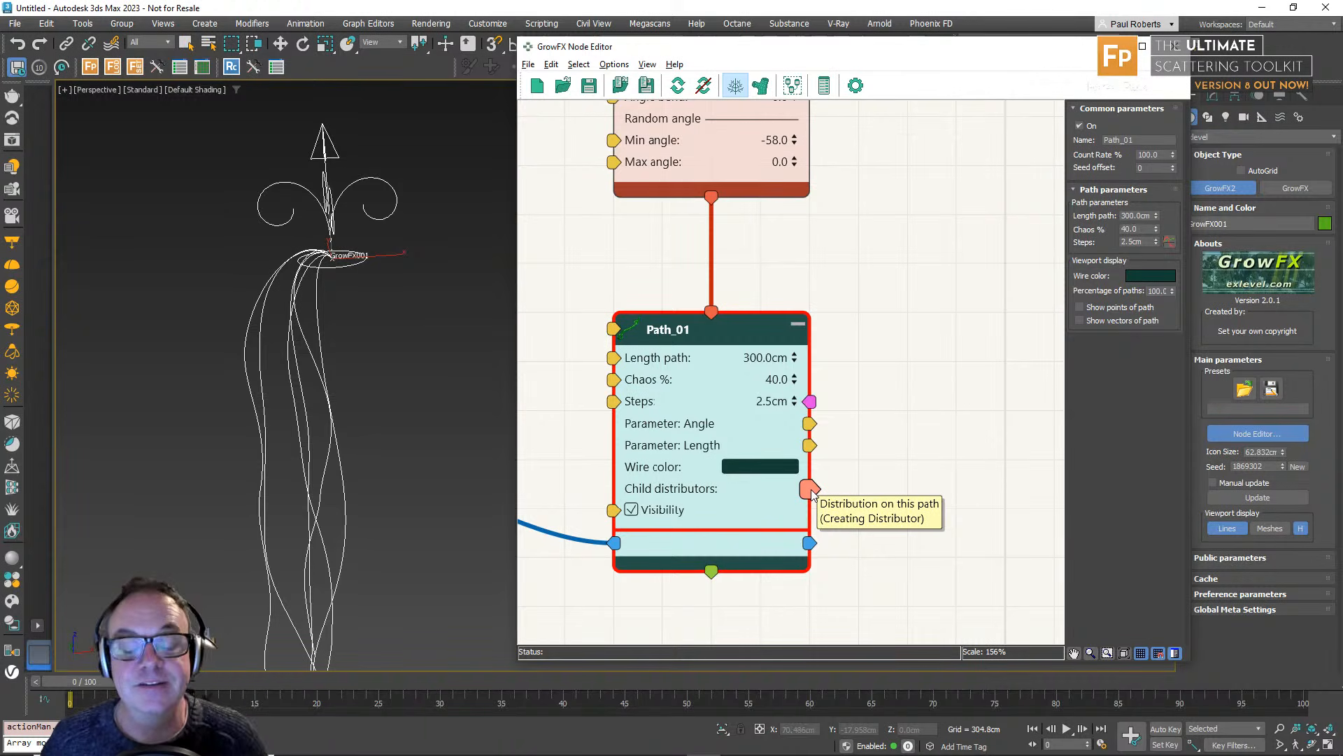
{"action": "scroll", "coordinate": [812, 493], "scroll_direction": "down", "scroll_amount": 2}
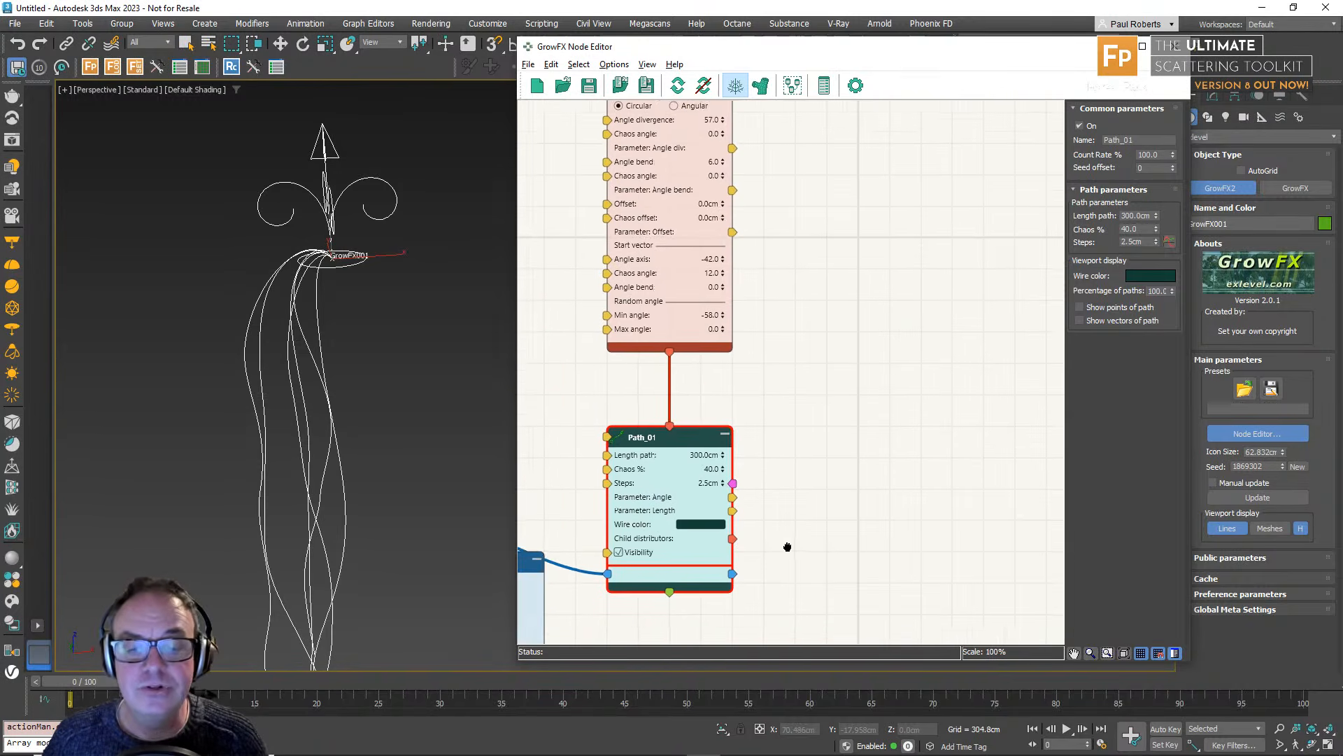
{"action": "middle_click_drag", "start_coordinate": [786, 545], "coordinate": [690, 550]}
{"action": "left_click_drag", "start_coordinate": [662, 551], "coordinate": [706, 179]}
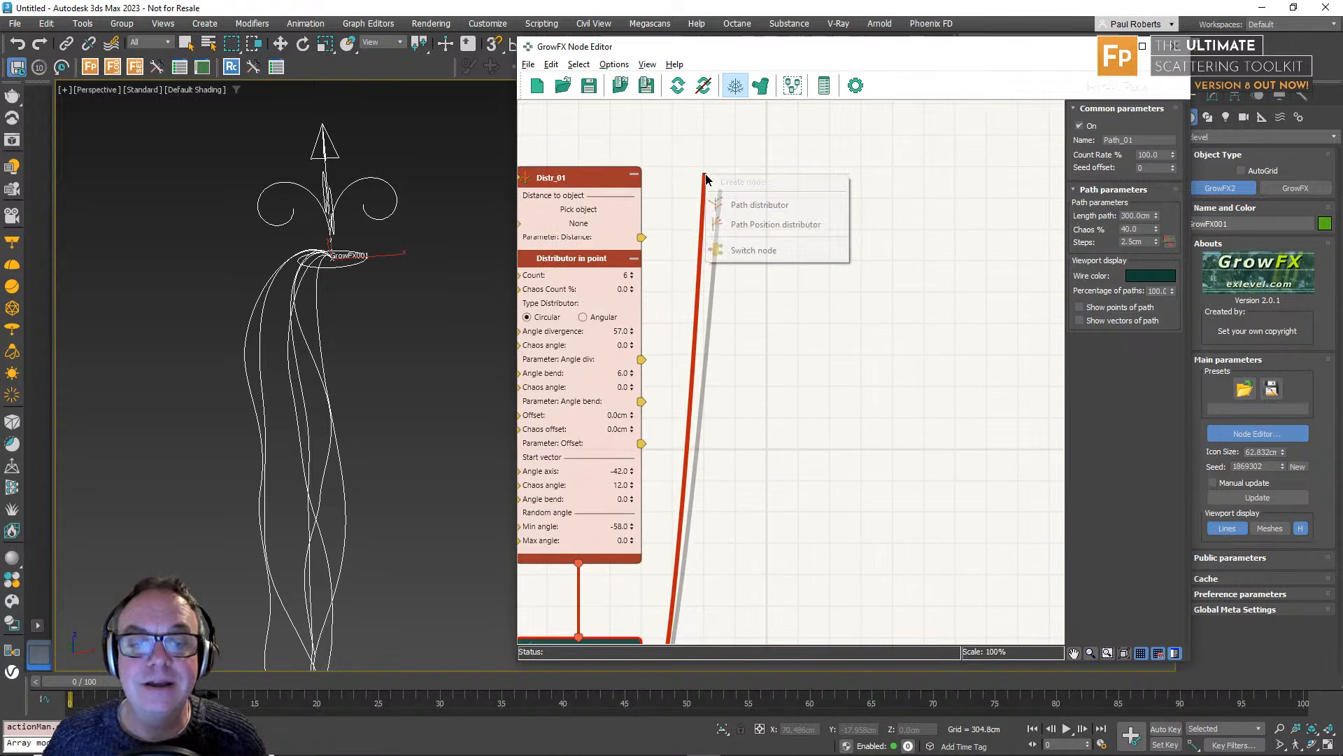
{"action": "left_click", "coordinate": [750, 207]}
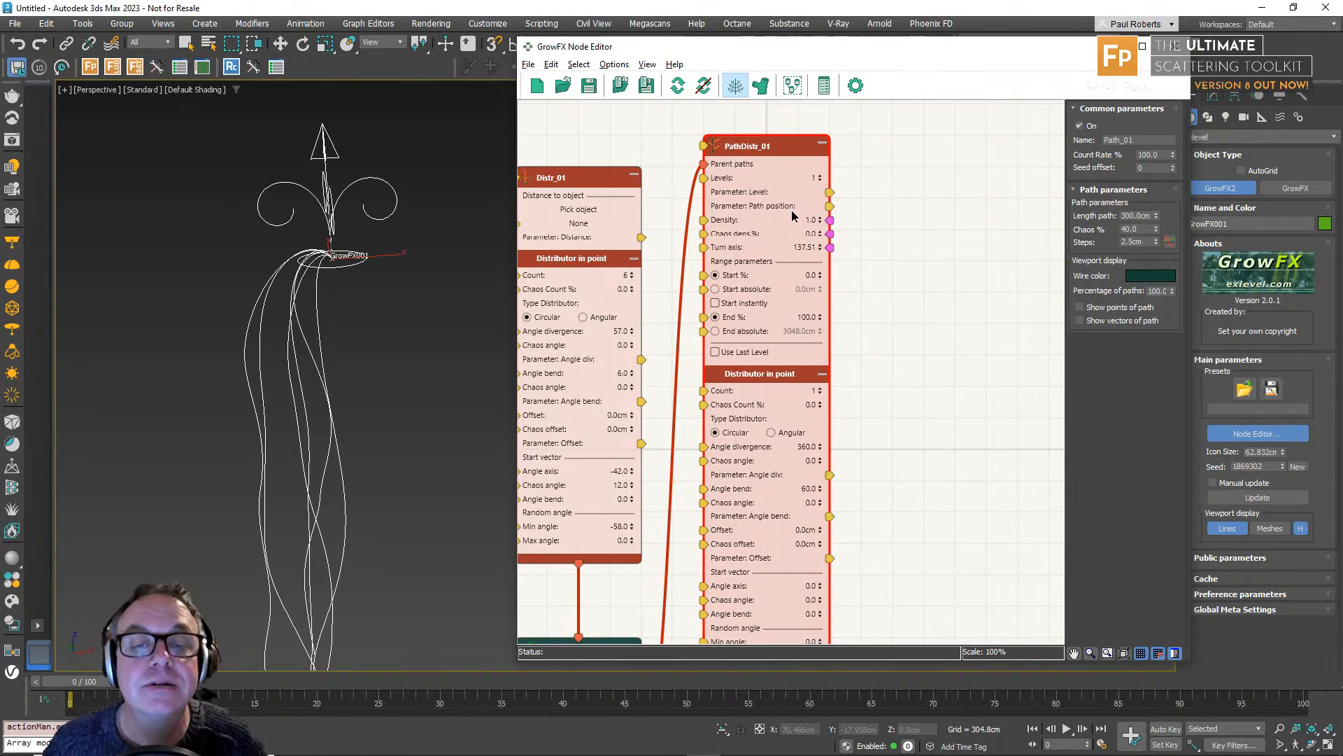
{"action": "left_click_drag", "start_coordinate": [753, 143], "coordinate": [775, 180]}
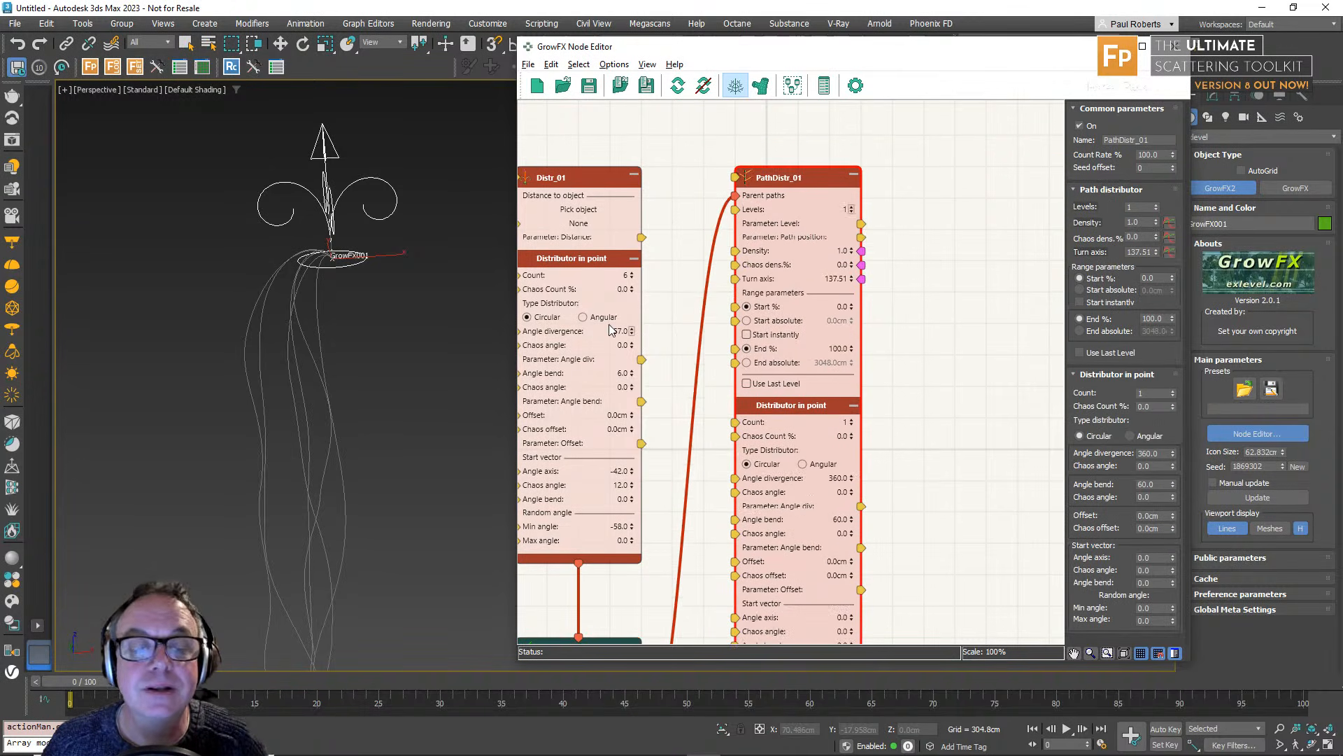
Add a path node connected to the output of the path distributor.
{"action": "scroll", "coordinate": [328, 316], "scroll_direction": "down", "scroll_amount": 3}
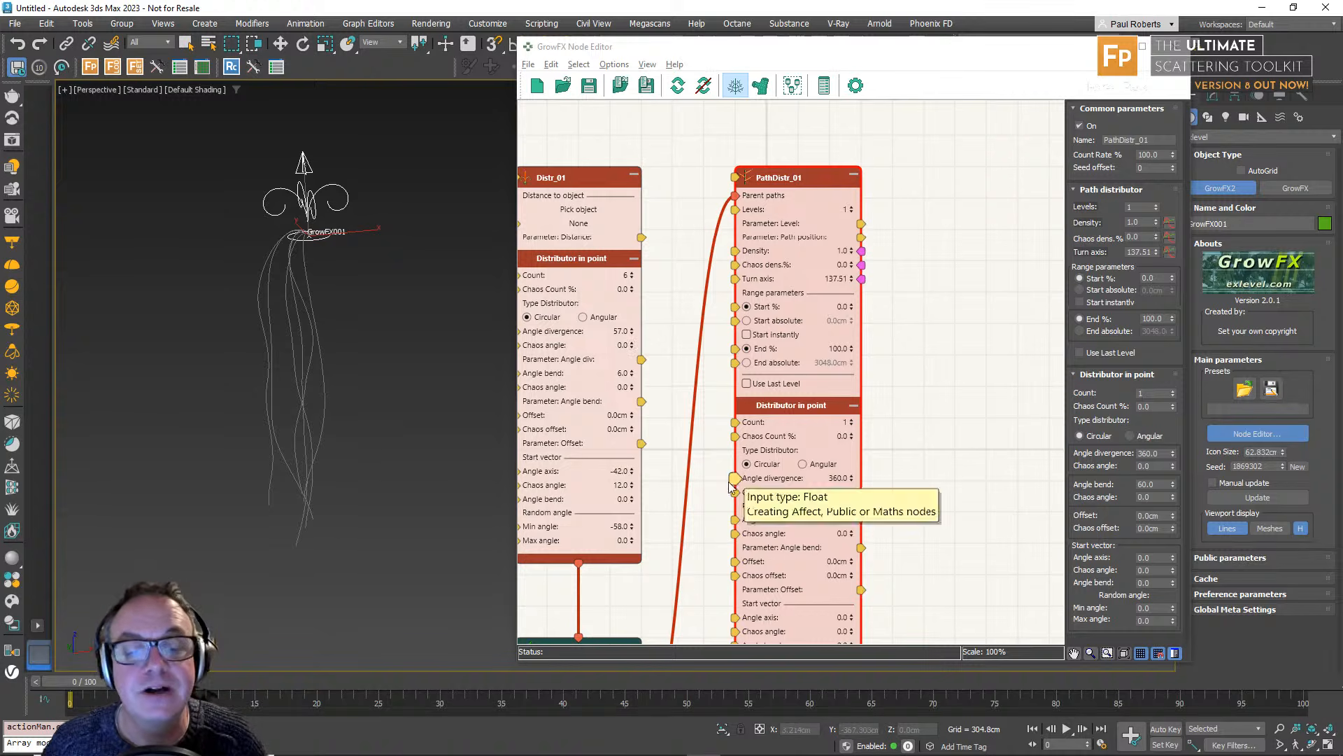
{"action": "scroll", "coordinate": [805, 475], "scroll_direction": "down", "scroll_amount": 3}
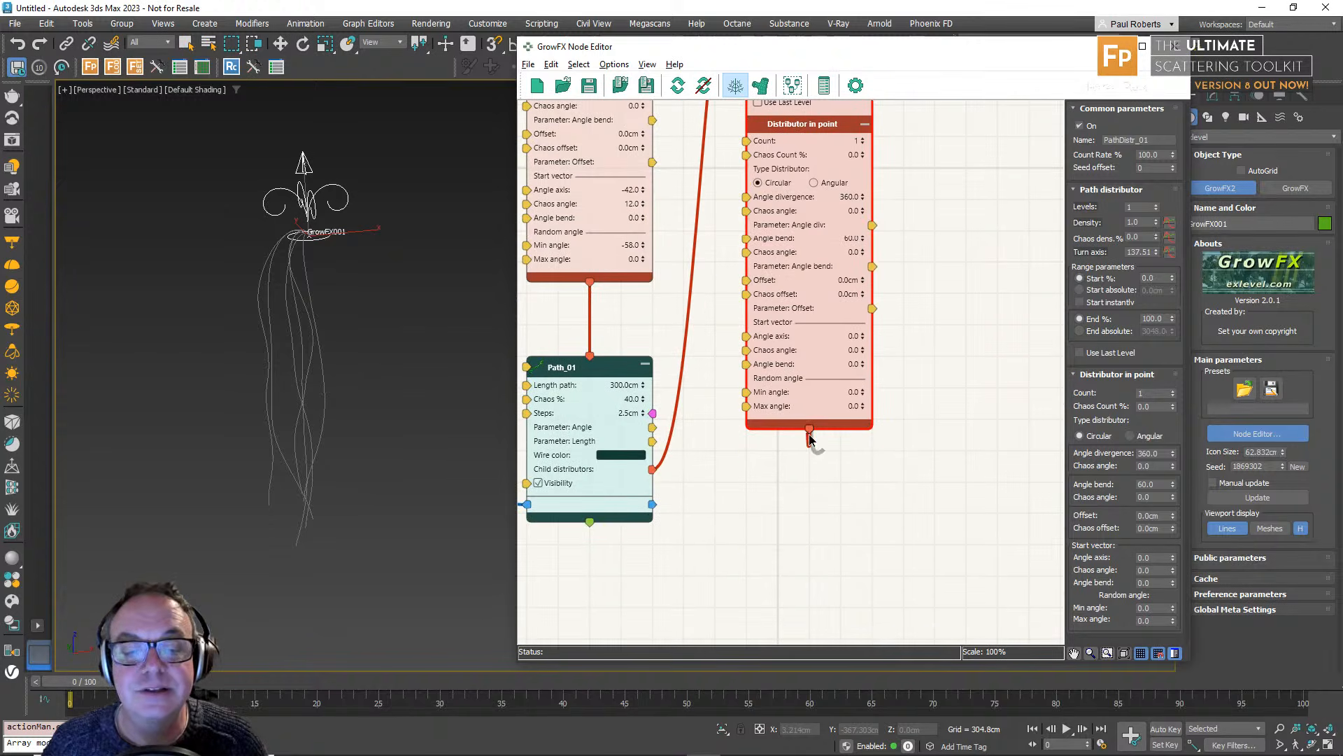
{"action": "left_click_drag", "start_coordinate": [810, 428], "coordinate": [812, 514]}
{"action": "left_click", "coordinate": [846, 531]}
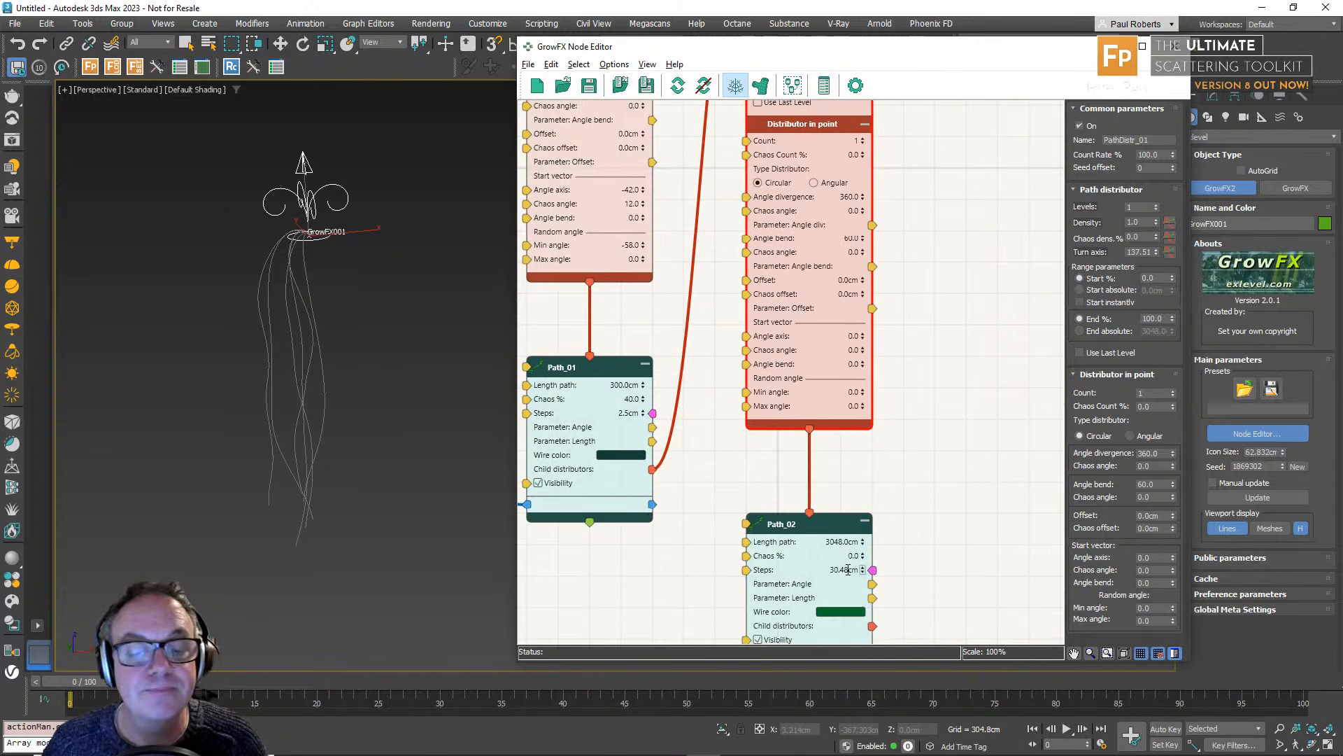
Set the new child path's length to 10 cm and toggle the viewport H display option off and on again.
{"action": "scroll", "coordinate": [945, 503], "scroll_direction": "down", "scroll_amount": 1}
{"action": "left_click", "coordinate": [824, 441]}
{"action": "left_click_drag", "start_coordinate": [825, 441], "coordinate": [825, 410]}
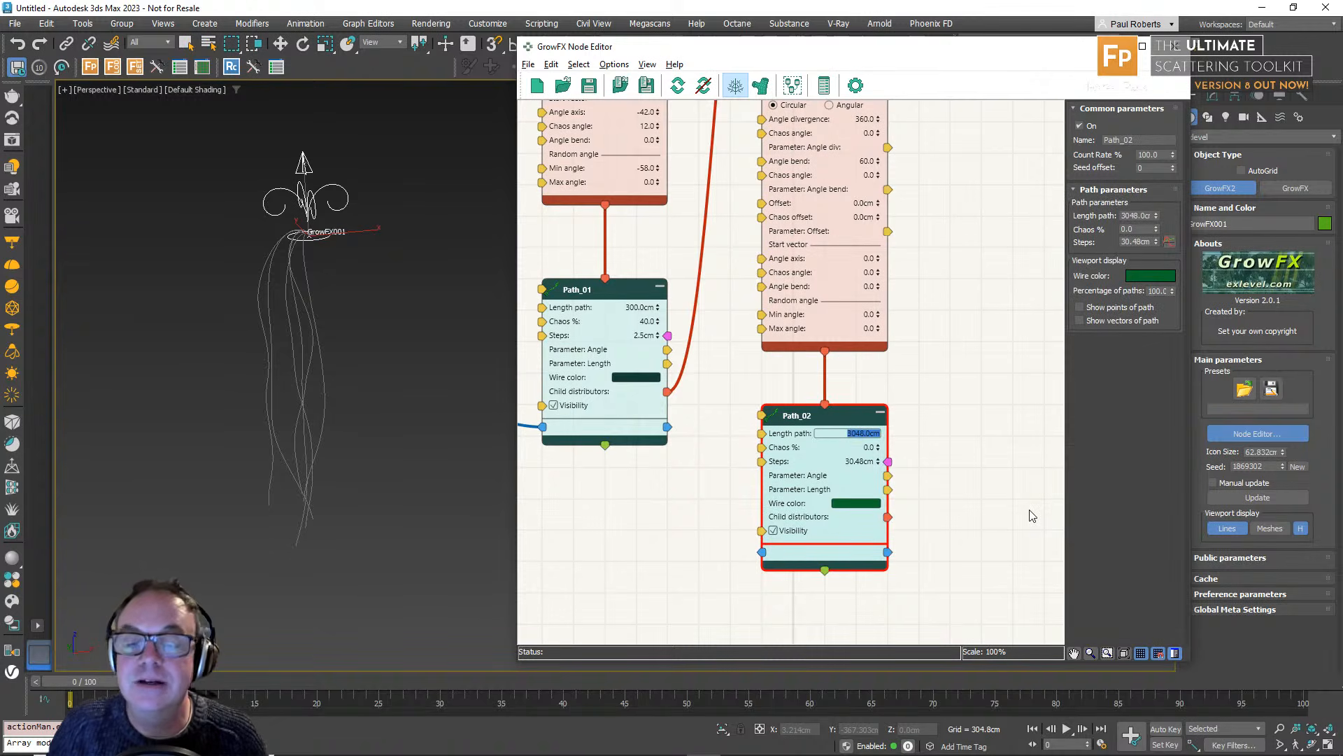
{"action": "type", "text": "10"}
{"action": "key", "text": "Return"}
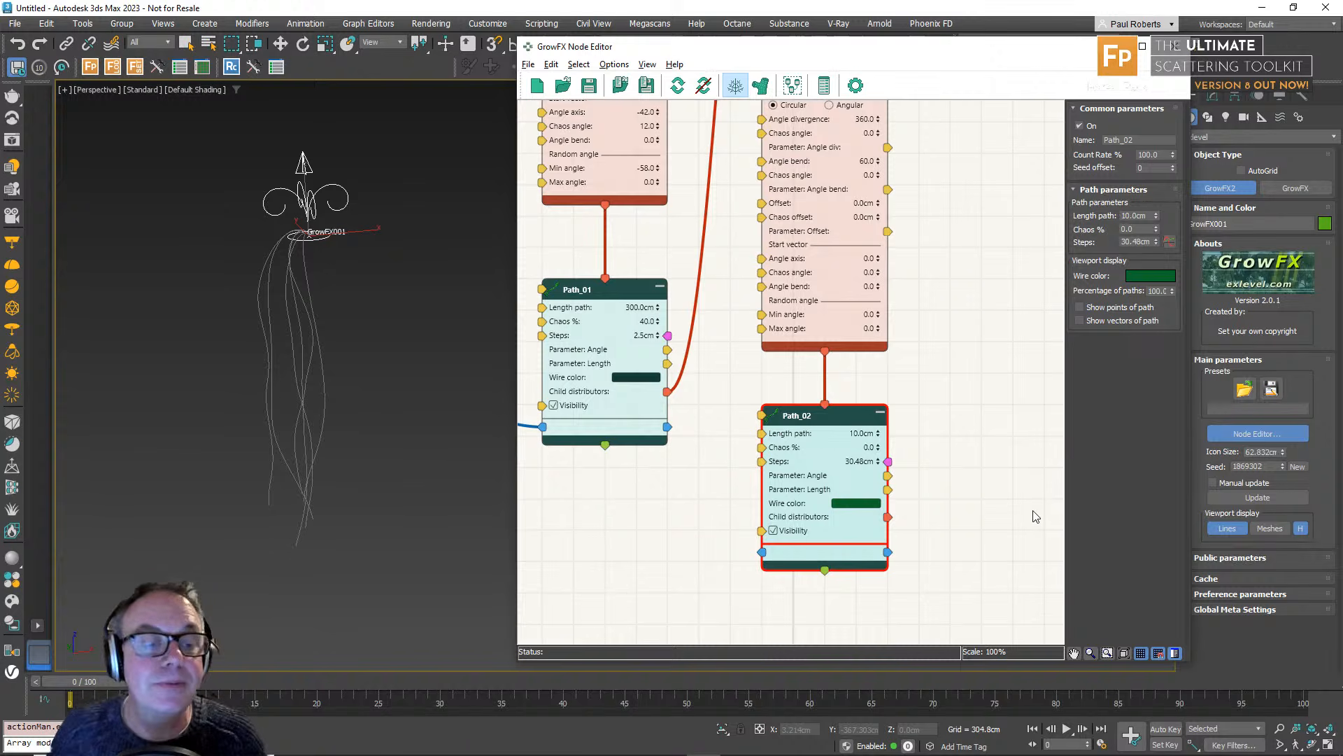
{"action": "left_click", "coordinate": [1300, 528]}
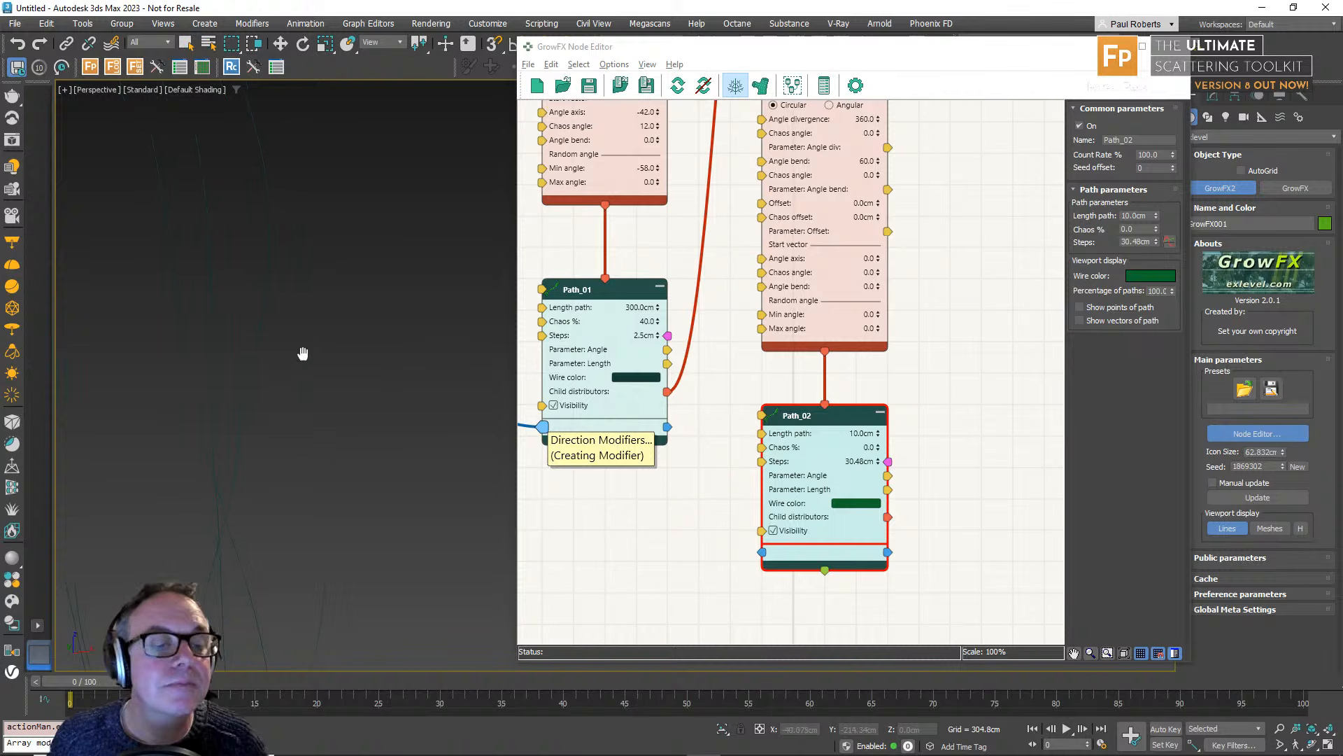
{"action": "left_click", "coordinate": [1300, 527]}
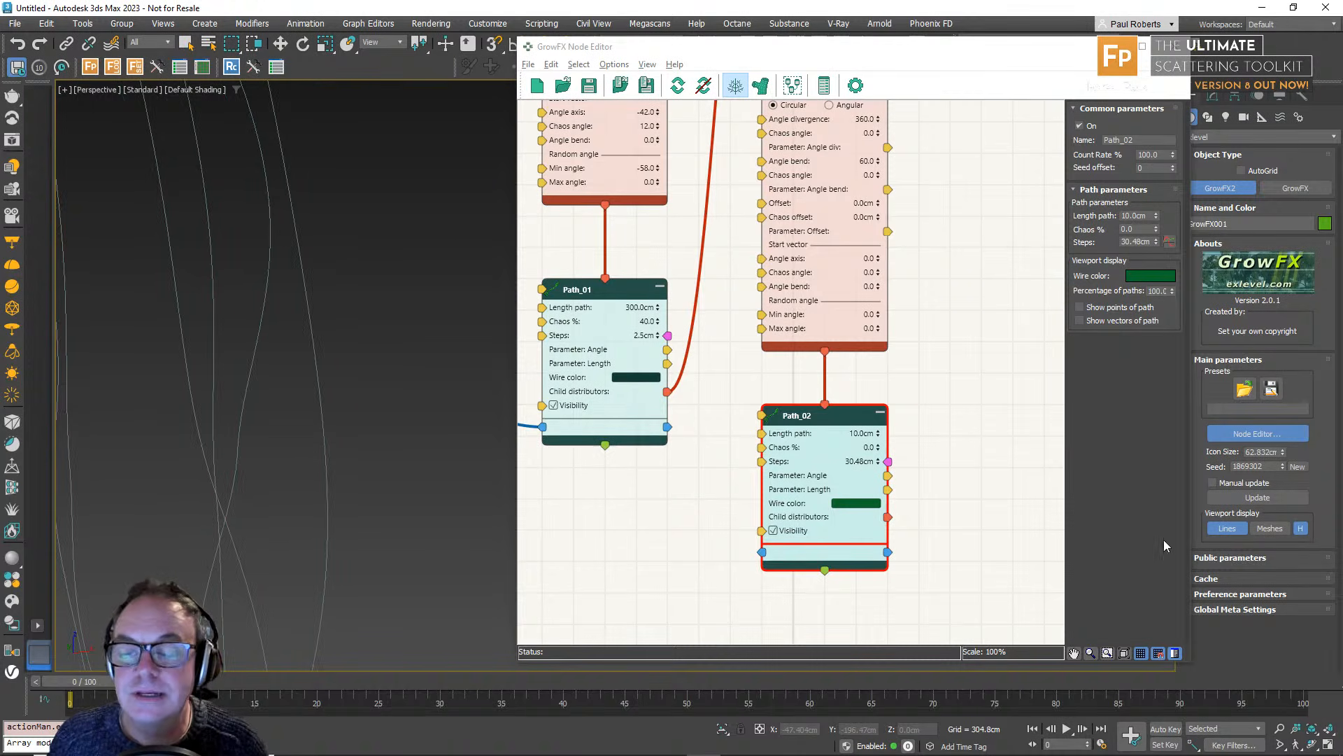
Set the path distributor's density to 5.
{"action": "middle_click_drag", "start_coordinate": [819, 342], "coordinate": [817, 598]}
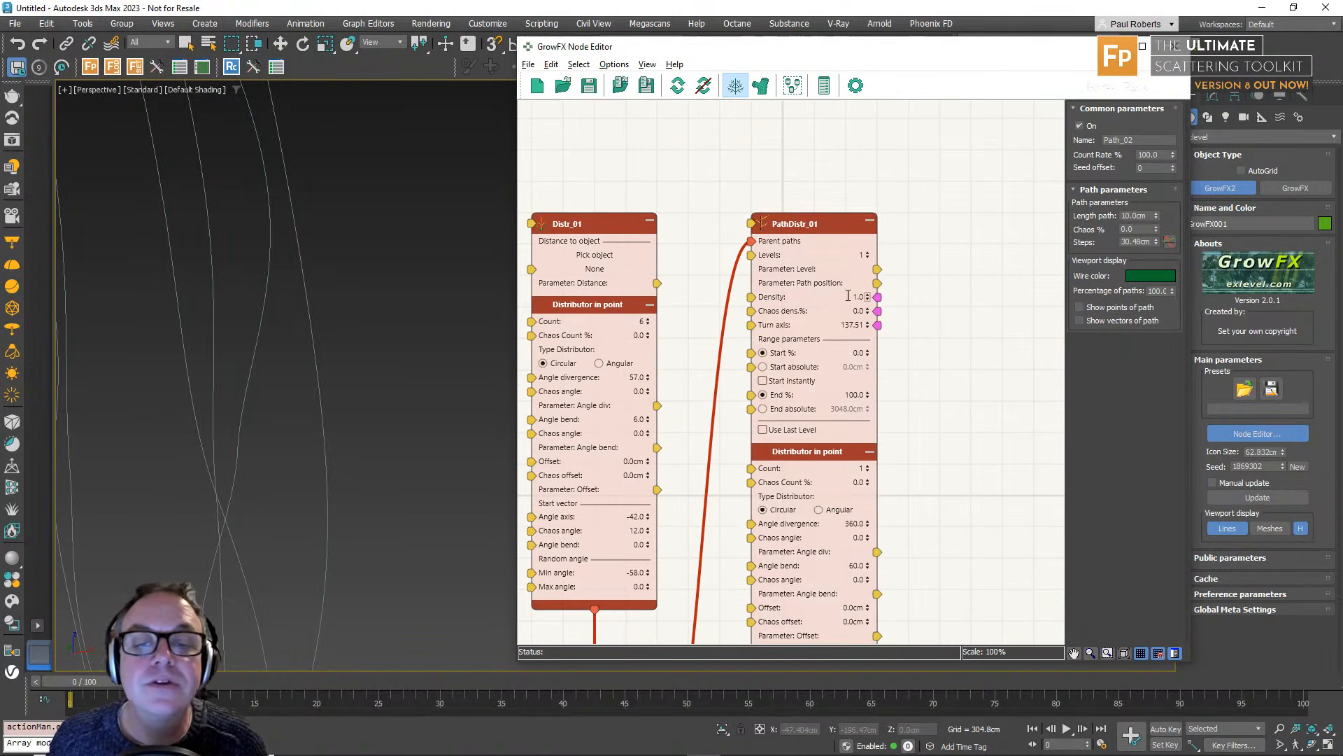
{"action": "left_click", "coordinate": [797, 240]}
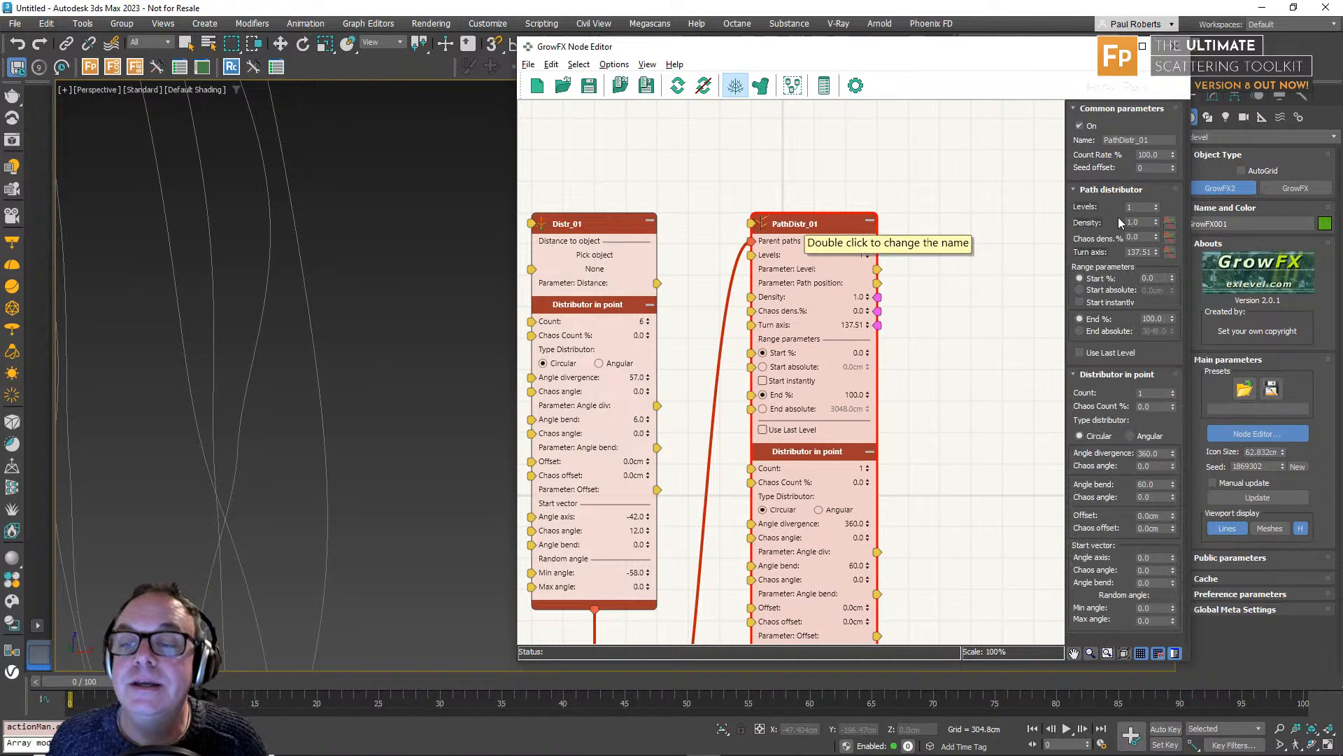
{"action": "type", "text": "5"}
{"action": "key", "text": "Return"}
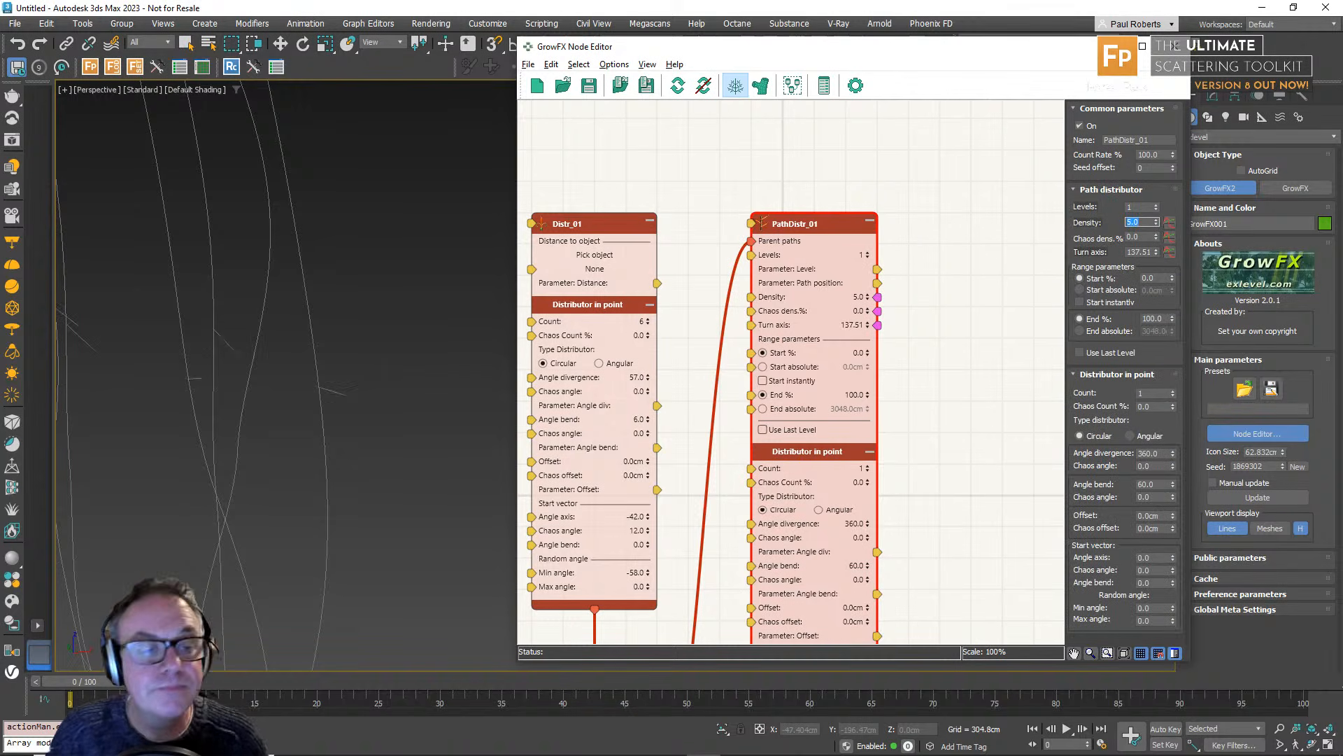
{"action": "scroll", "coordinate": [295, 410], "scroll_direction": "down", "scroll_amount": 3}
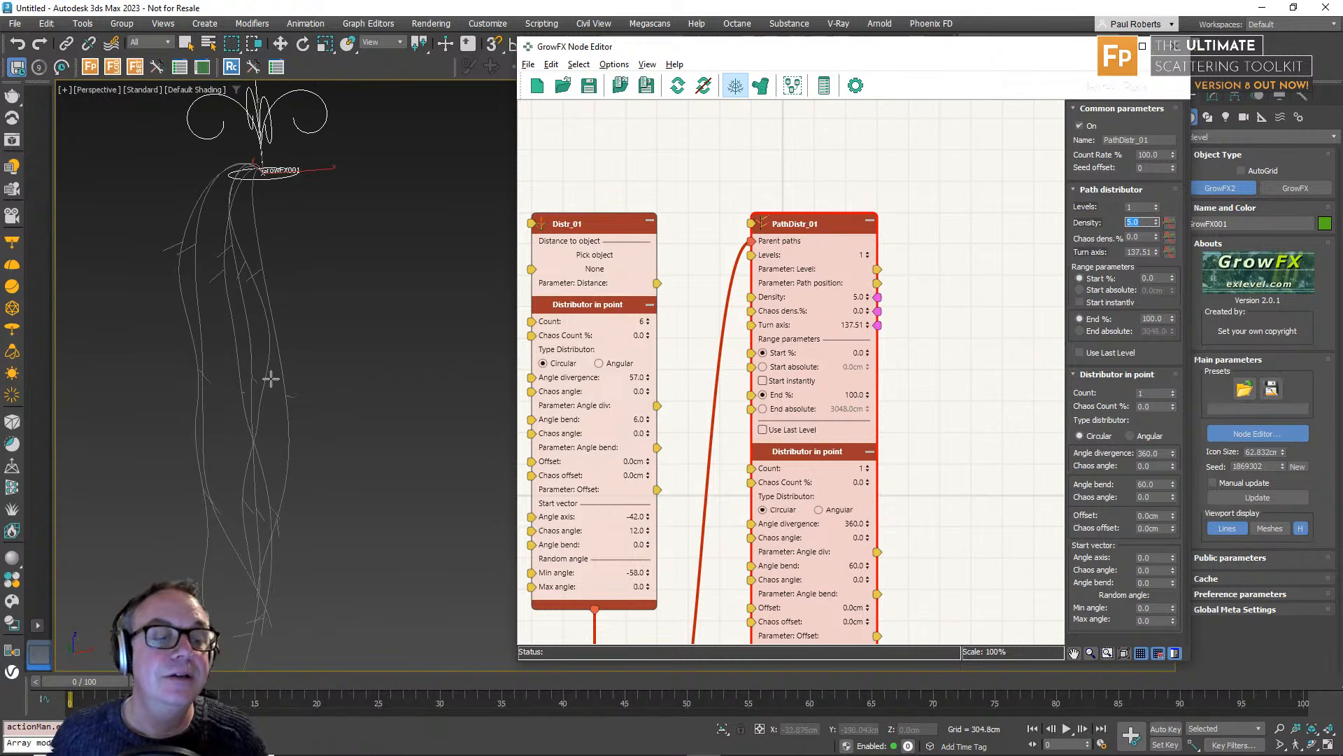
{"action": "middle_click_drag", "start_coordinate": [271, 380], "coordinate": [302, 385]}
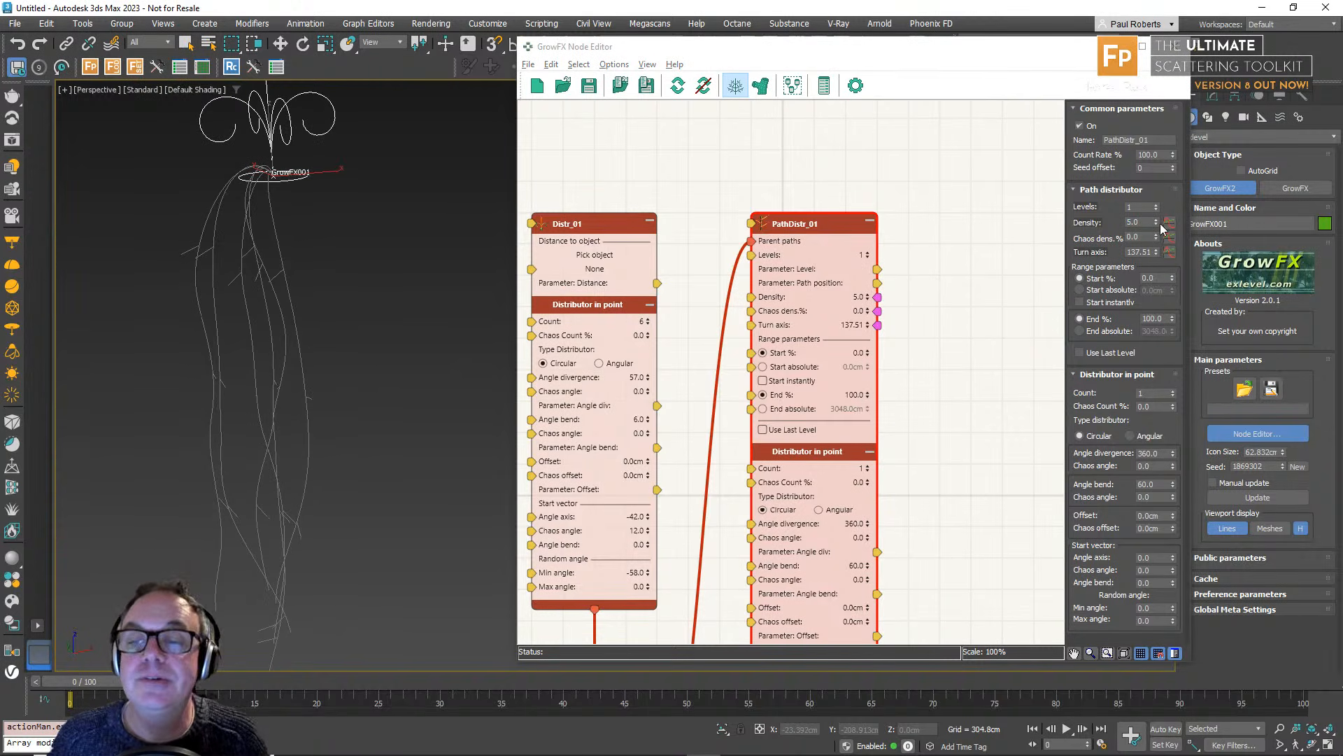
Raise the path distributor's density to about 83.9 to place many more child paths along the stems.
{"action": "left_click_drag", "start_coordinate": [1156, 222], "coordinate": [1103, 548]}
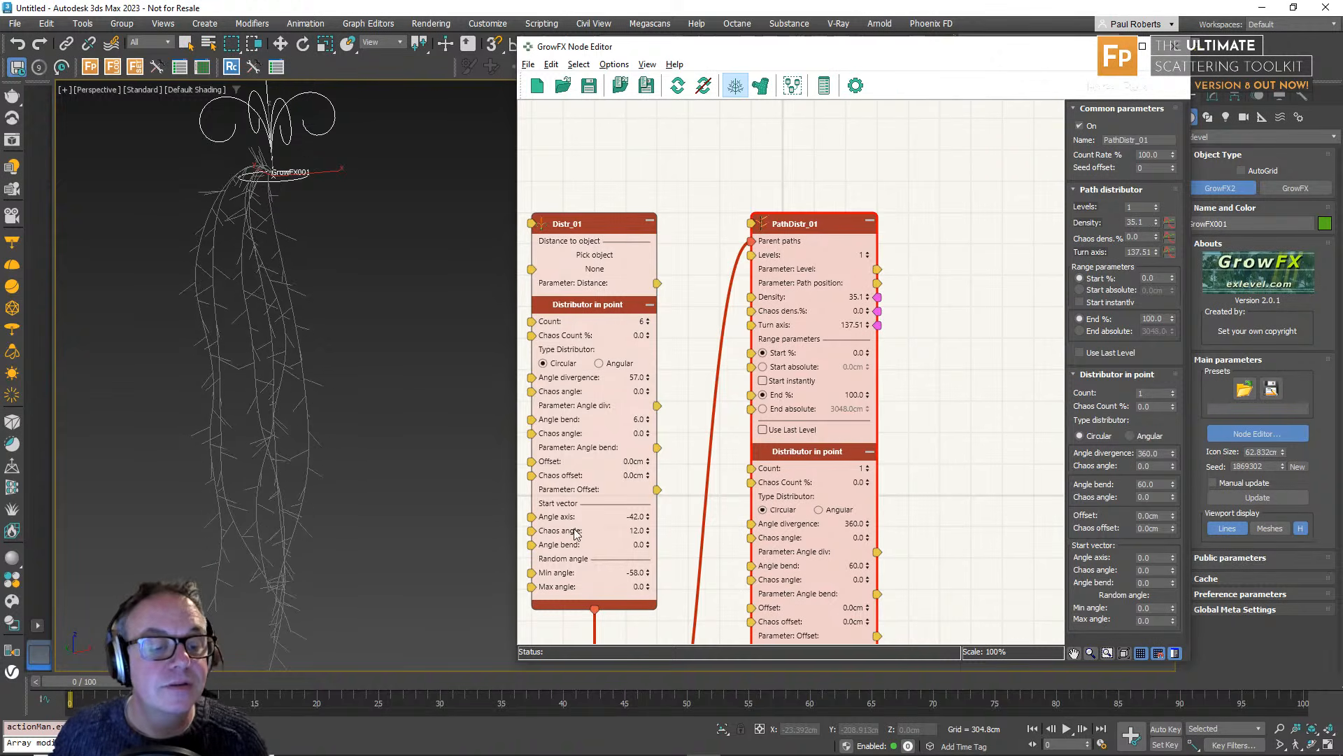
{"action": "middle_click_drag", "start_coordinate": [238, 354], "coordinate": [247, 333], "text": "alt"}
{"action": "scroll", "coordinate": [330, 316], "scroll_direction": "up", "scroll_amount": 10}
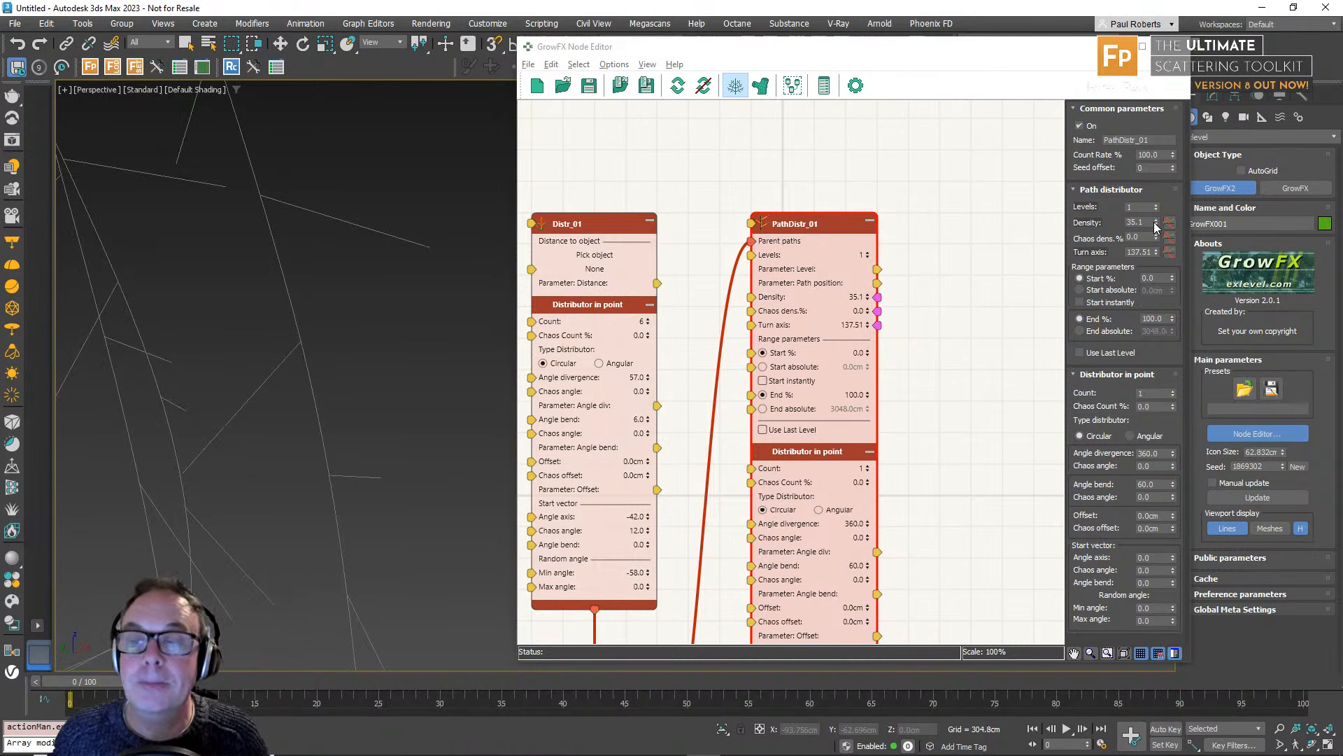
{"action": "left_click_drag", "start_coordinate": [1155, 226], "coordinate": [1112, 145]}
{"action": "scroll", "coordinate": [298, 376], "scroll_direction": "down", "scroll_amount": 8}
{"action": "middle_click_drag", "start_coordinate": [297, 381], "coordinate": [359, 322]}
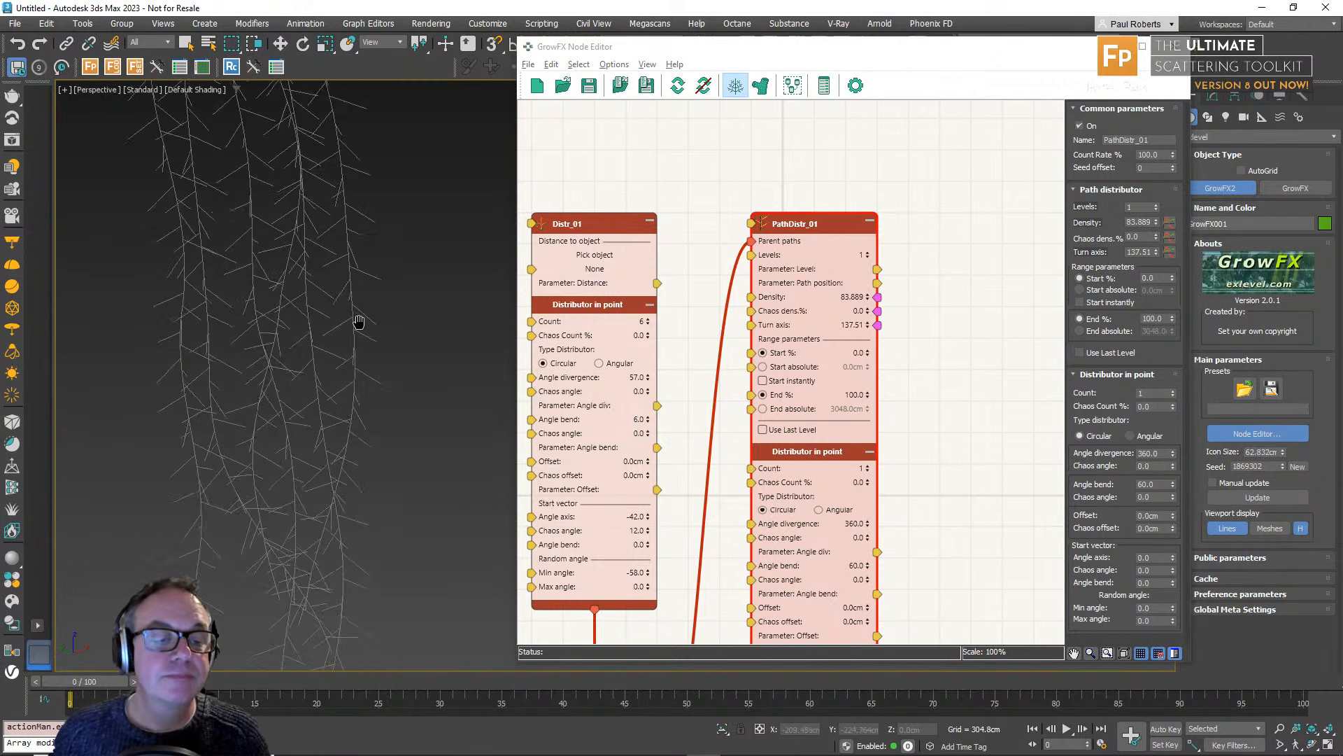
Examine from several angles how the child paths are arranged around the hanging stems.
{"action": "scroll", "coordinate": [361, 350], "scroll_direction": "down", "scroll_amount": 5}
{"action": "middle_click_drag", "start_coordinate": [364, 369], "coordinate": [317, 423]}
{"action": "middle_click_drag", "start_coordinate": [317, 423], "coordinate": [301, 509], "text": "alt"}
{"action": "scroll", "coordinate": [326, 451], "scroll_direction": "up", "scroll_amount": 3}
{"action": "middle_click_drag", "start_coordinate": [302, 509], "coordinate": [269, 489], "text": "alt"}
{"action": "middle_click_drag", "start_coordinate": [294, 366], "coordinate": [378, 360]}
{"action": "middle_click_drag", "start_coordinate": [378, 359], "coordinate": [378, 348], "text": "alt"}
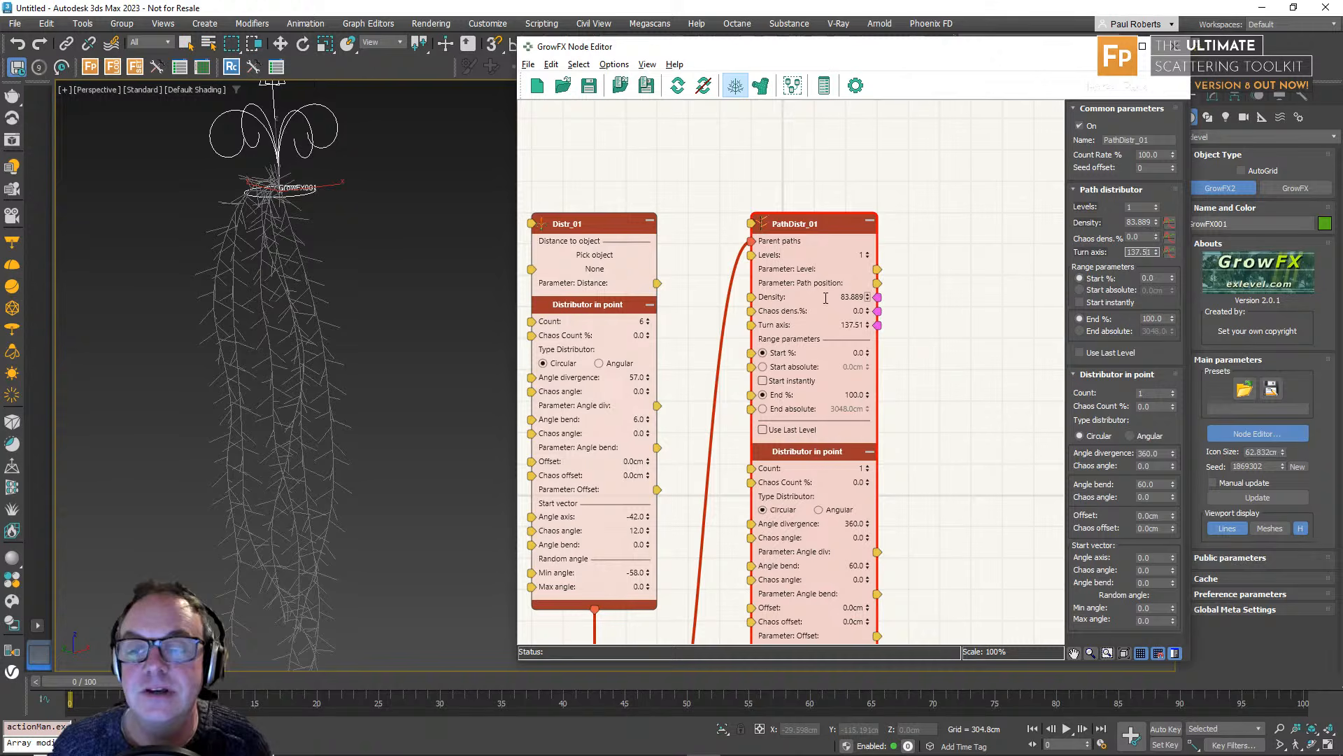
{"action": "middle_click_drag", "start_coordinate": [345, 312], "coordinate": [321, 415], "text": "alt"}
{"action": "scroll", "coordinate": [380, 337], "scroll_direction": "up", "scroll_amount": 4}
{"action": "middle_click_drag", "start_coordinate": [304, 324], "coordinate": [367, 356]}
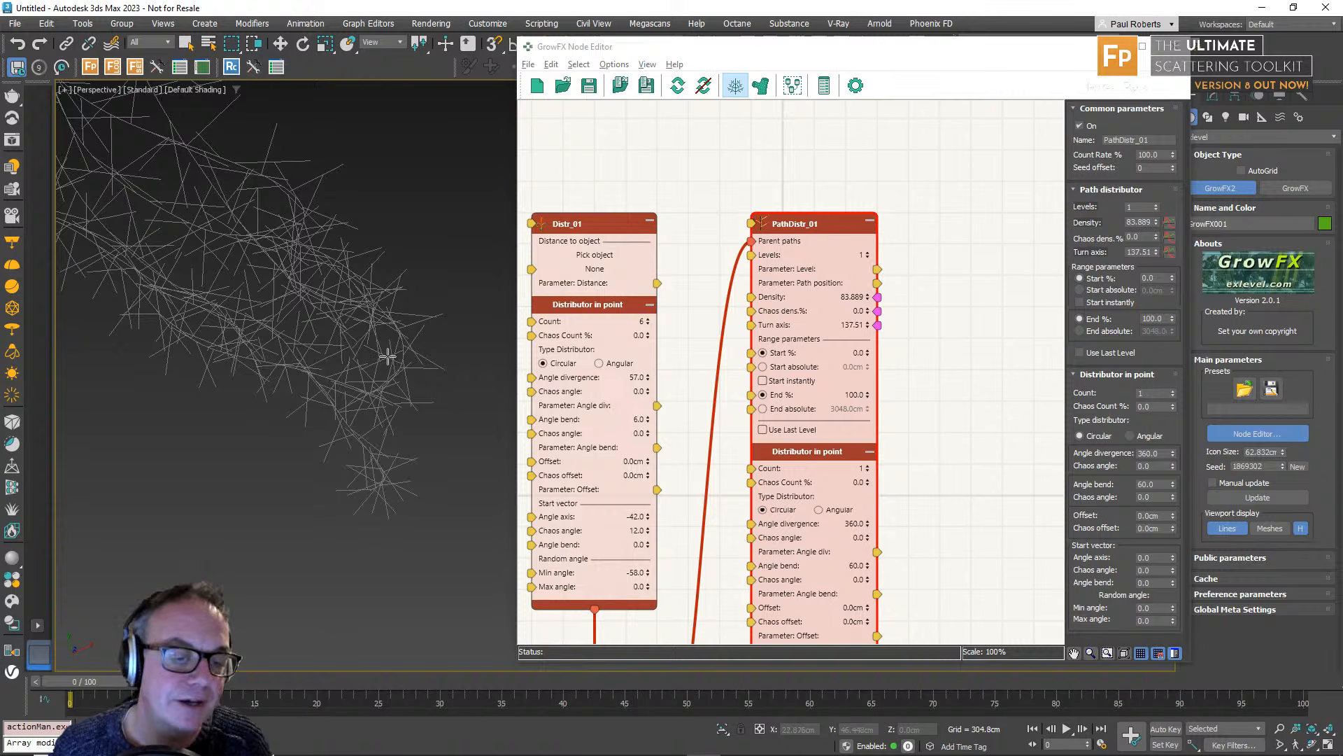
{"action": "middle_click_drag", "start_coordinate": [416, 424], "coordinate": [295, 241], "text": "alt"}
{"action": "scroll", "coordinate": [301, 266], "scroll_direction": "up", "scroll_amount": 5}
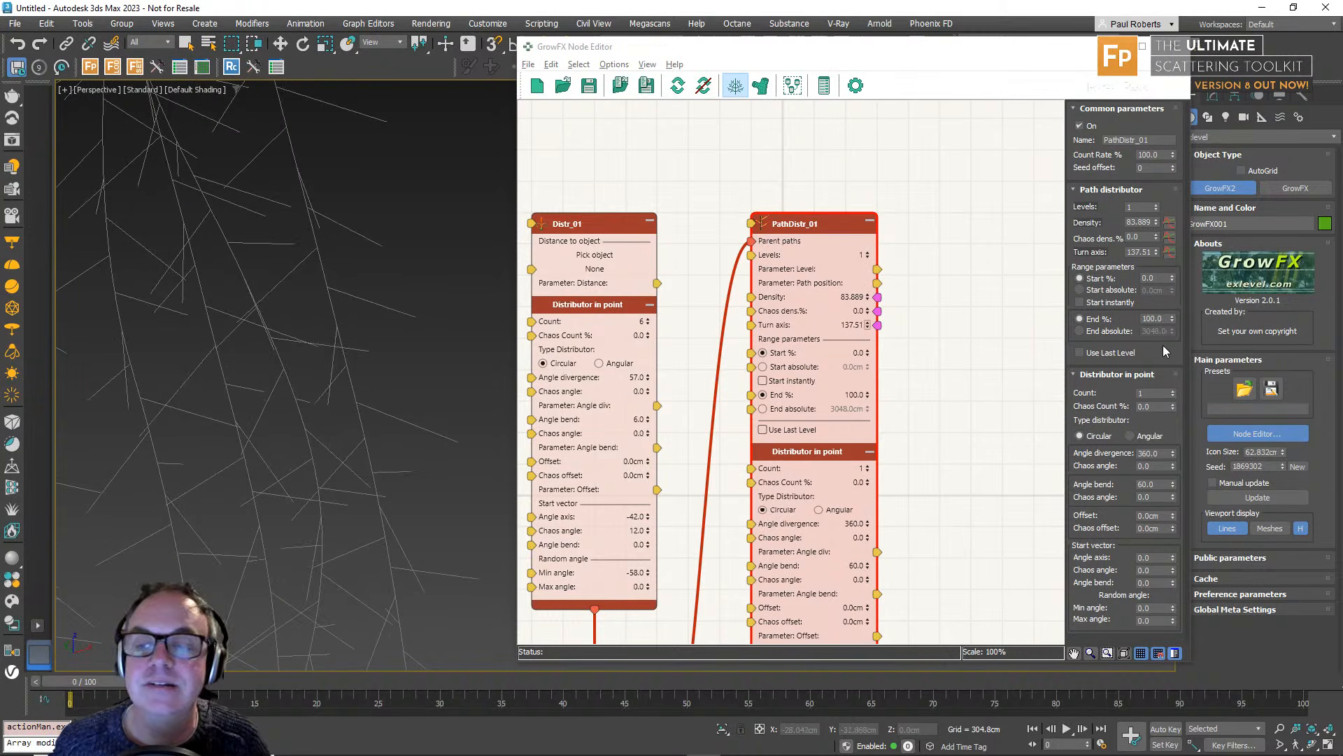
Set the path distributor's turn axis to 180 so the child paths alternate on opposite sides of the stems.
{"action": "double_click", "coordinate": [1137, 251]}
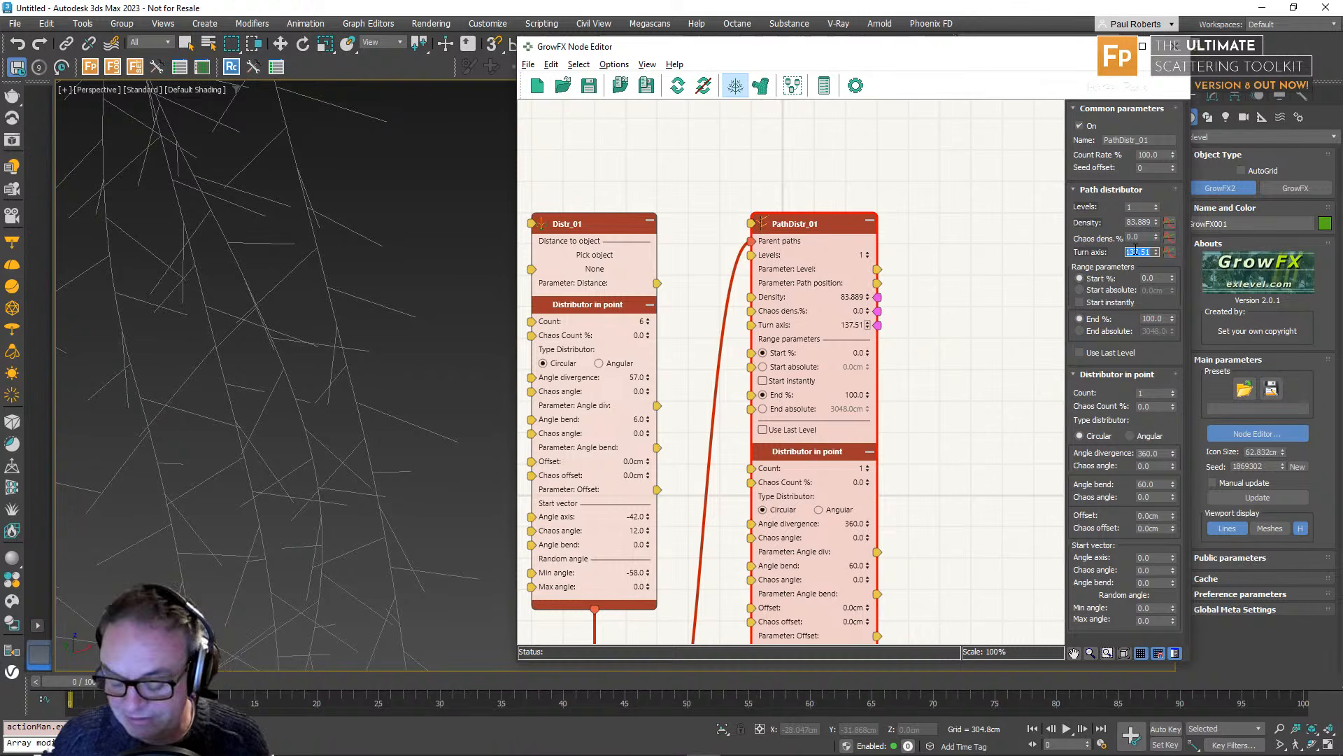
{"action": "type", "text": "180"}
{"action": "key", "text": "Return"}
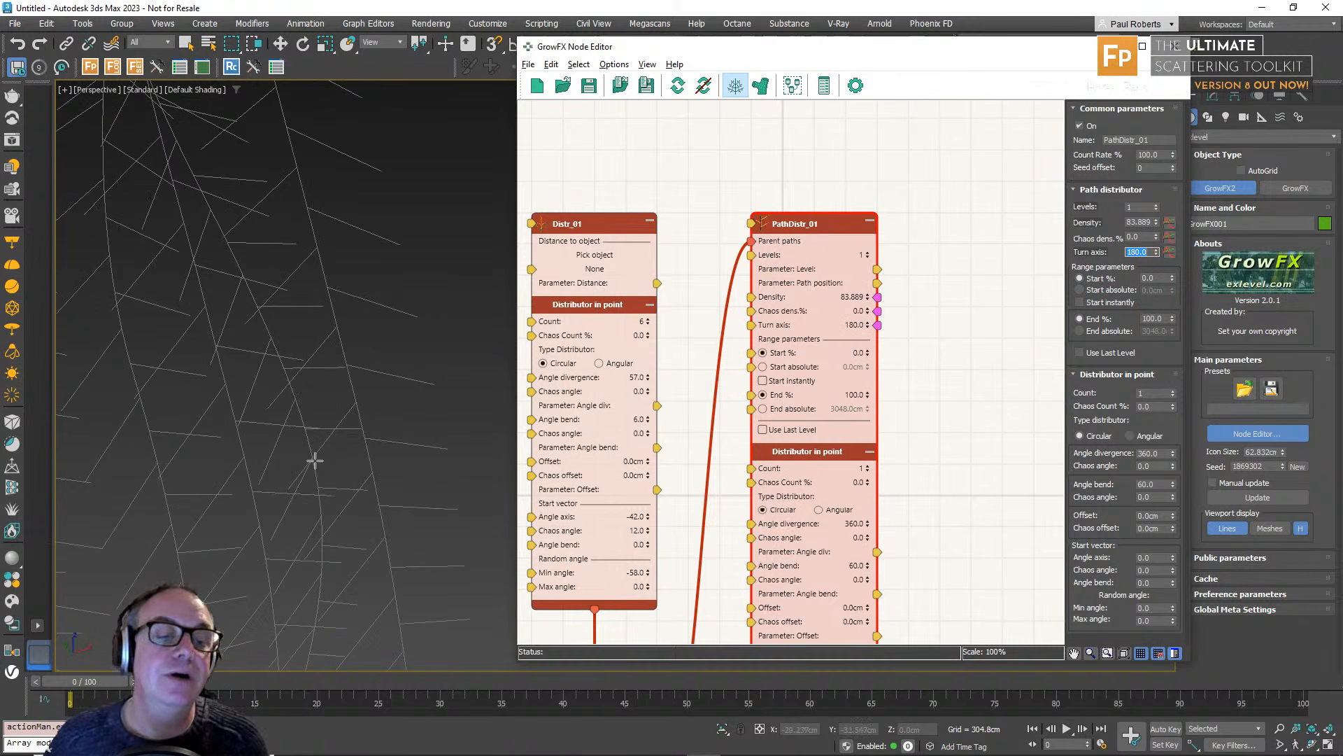
{"action": "scroll", "coordinate": [315, 461], "scroll_direction": "down", "scroll_amount": 10}
{"action": "middle_click_drag", "start_coordinate": [314, 461], "coordinate": [367, 446], "text": "alt"}
{"action": "scroll", "coordinate": [342, 283], "scroll_direction": "up", "scroll_amount": 8}
{"action": "mouse_move", "coordinate": [369, 445]}
{"action": "middle_mouse_down"}
{"action": "mouse_move", "coordinate": [279, 443]}
{"action": "mouse_move", "coordinate": [354, 471]}
{"action": "mouse_move", "coordinate": [373, 455]}
{"action": "middle_mouse_up"}
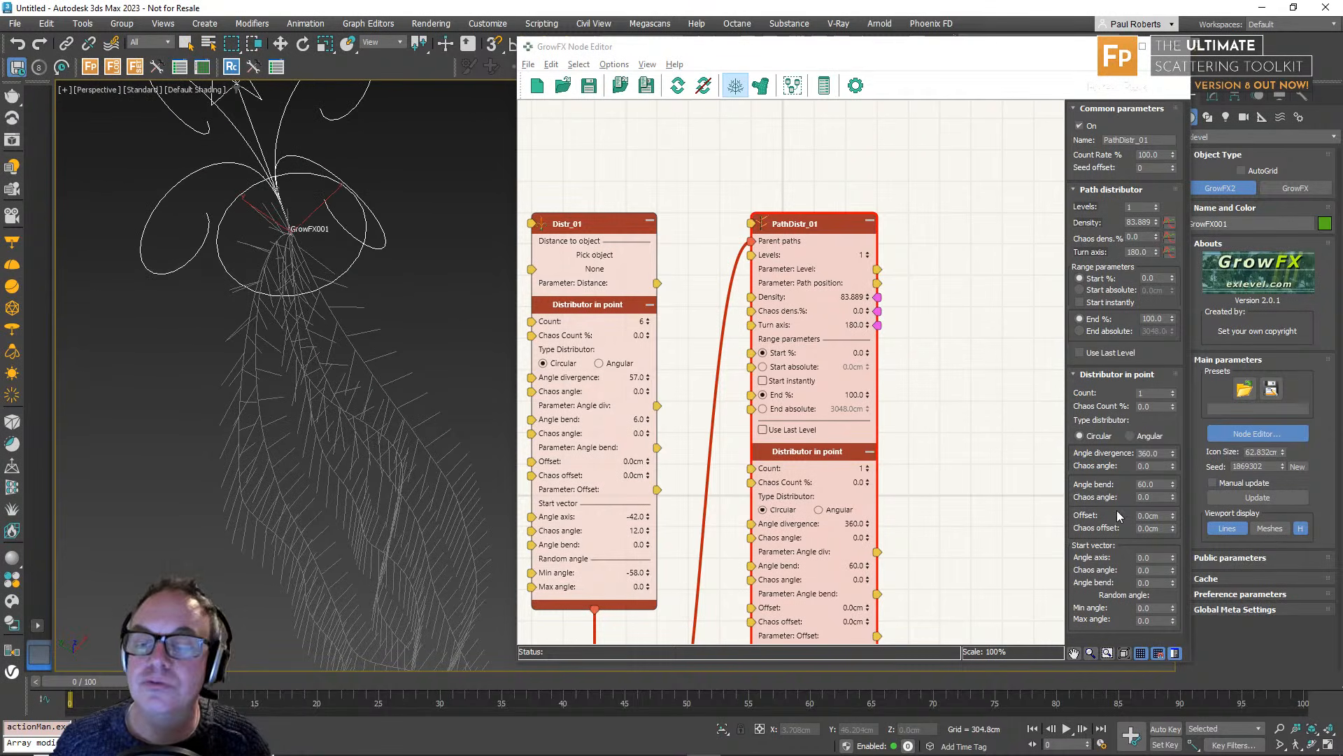
Set the path distributor's start vector angle axis to 66.
{"action": "left_click_drag", "start_coordinate": [1174, 558], "coordinate": [1174, 529]}
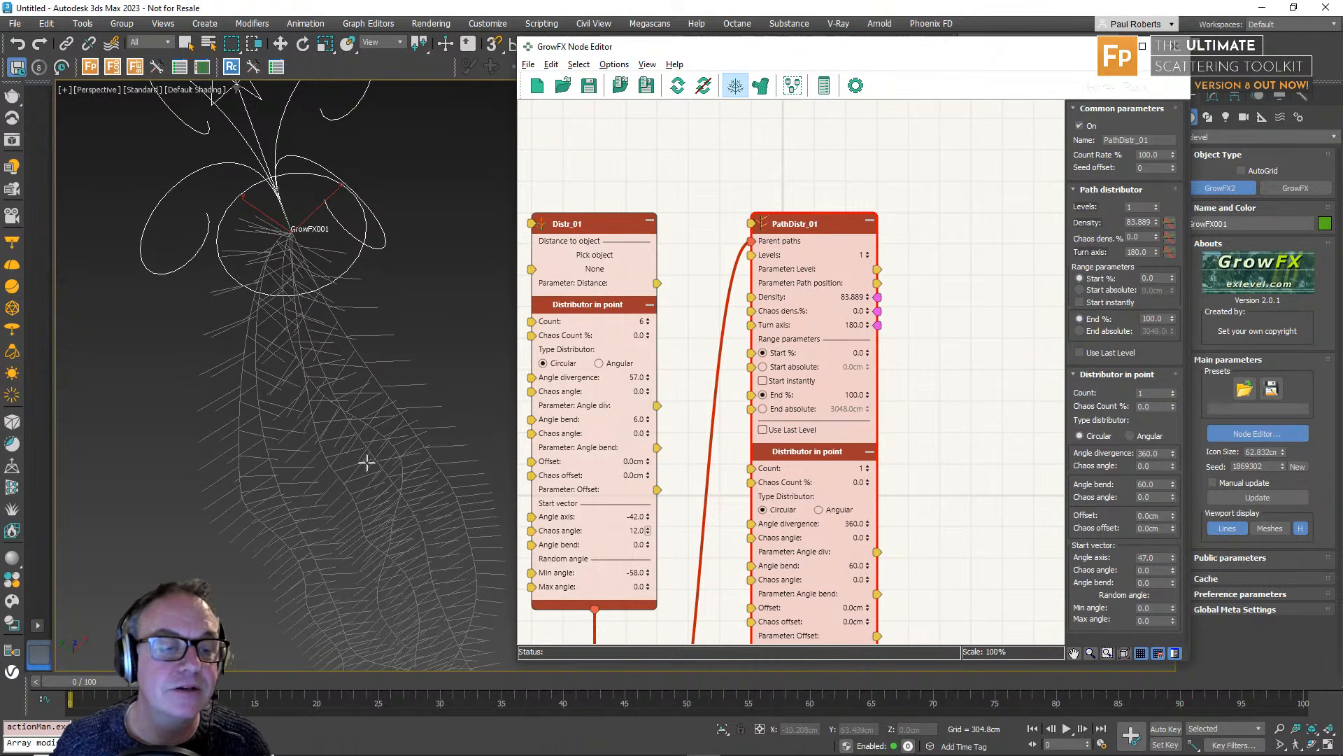
{"action": "middle_click_drag", "start_coordinate": [367, 463], "coordinate": [405, 343], "text": "alt"}
{"action": "scroll", "coordinate": [374, 426], "scroll_direction": "down", "scroll_amount": 5}
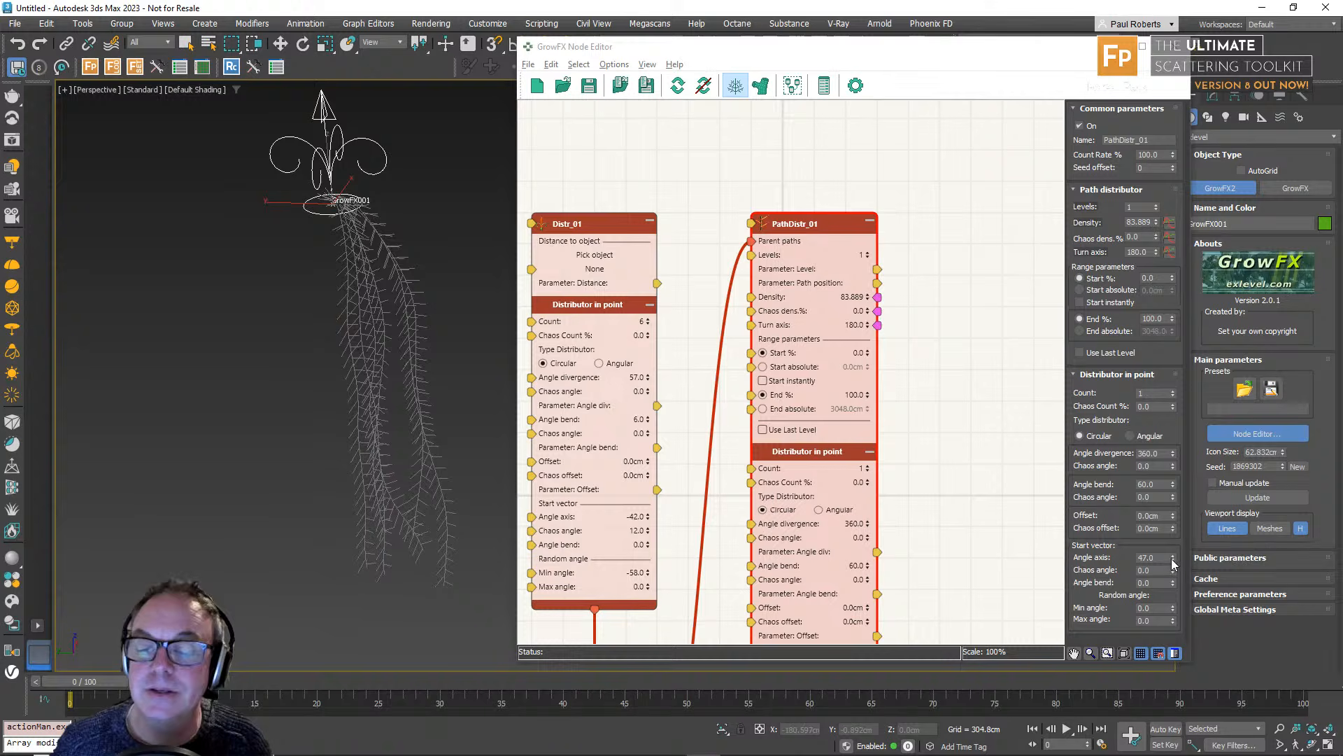
{"action": "mouse_move", "coordinate": [1174, 560]}
{"action": "left_mouse_down"}
{"action": "mouse_move", "coordinate": [1172, 535]}
{"action": "mouse_move", "coordinate": [1169, 552]}
{"action": "left_mouse_up"}
Set the path distributor's start vector chaos angle to 36 and the chaos angle of its angle bend to 1.
{"action": "scroll", "coordinate": [316, 311], "scroll_direction": "up", "scroll_amount": 10}
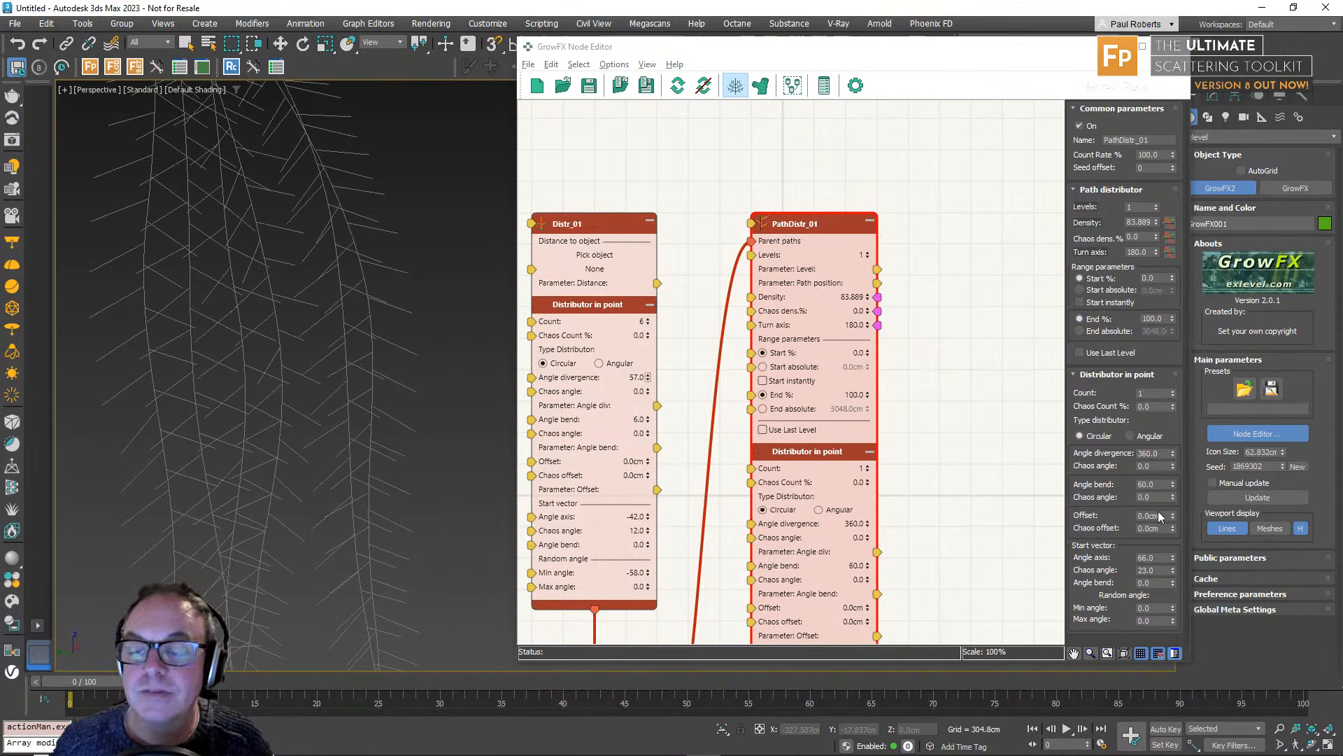
{"action": "left_click_drag", "start_coordinate": [1173, 570], "coordinate": [1174, 560]}
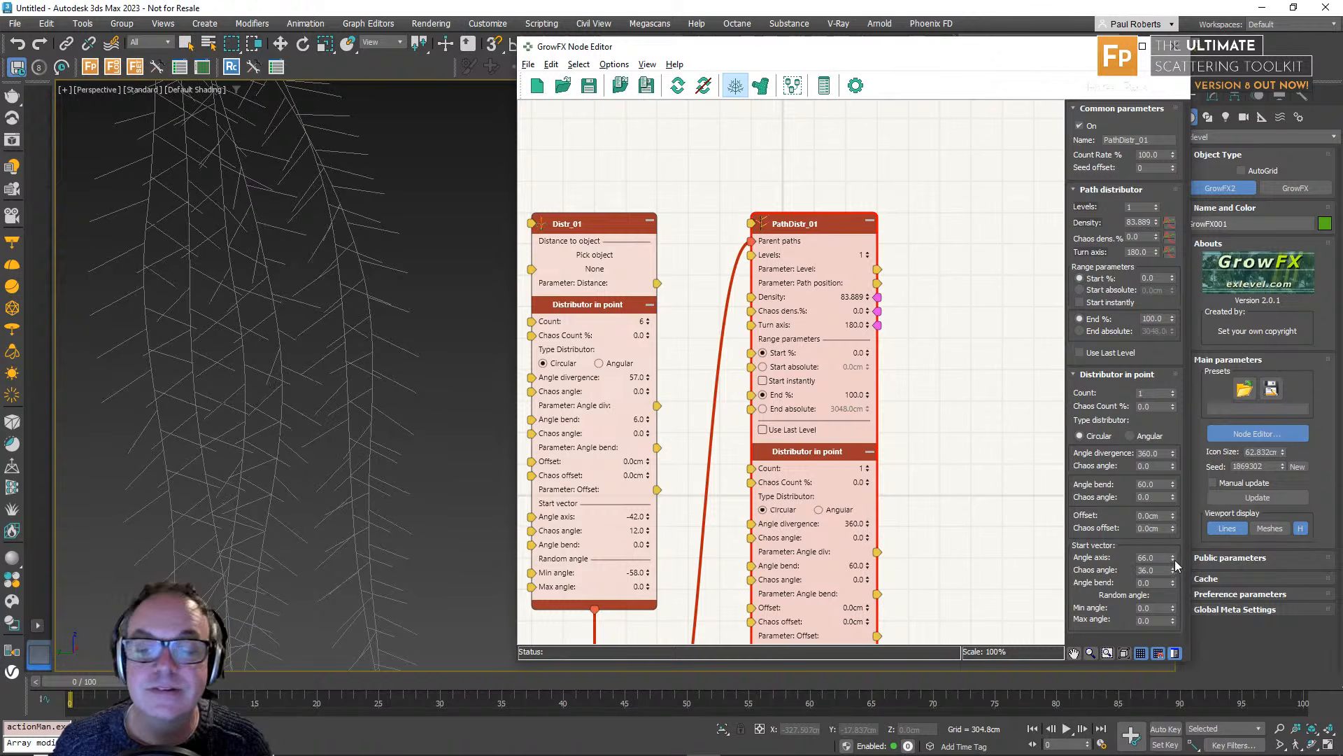
{"action": "mouse_move", "coordinate": [1175, 469]}
{"action": "left_mouse_down"}
{"action": "mouse_move", "coordinate": [1176, 458]}
{"action": "mouse_move", "coordinate": [1176, 496]}
{"action": "left_mouse_up"}
{"action": "scroll", "coordinate": [435, 428], "scroll_direction": "down", "scroll_amount": 5}
{"action": "middle_click_drag", "start_coordinate": [406, 371], "coordinate": [375, 435], "text": "alt"}
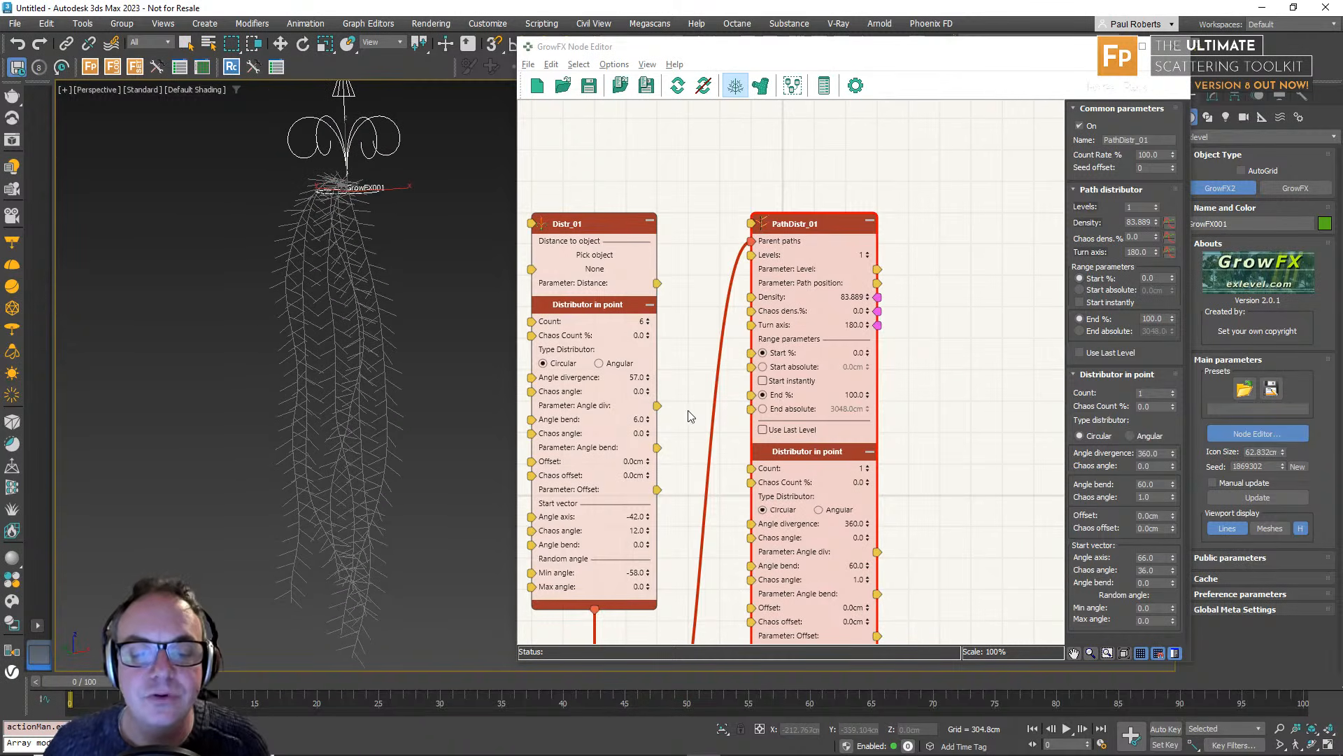
{"action": "scroll", "coordinate": [688, 414], "scroll_direction": "down", "scroll_amount": 2}
{"action": "middle_click_drag", "start_coordinate": [689, 449], "coordinate": [732, 385]}
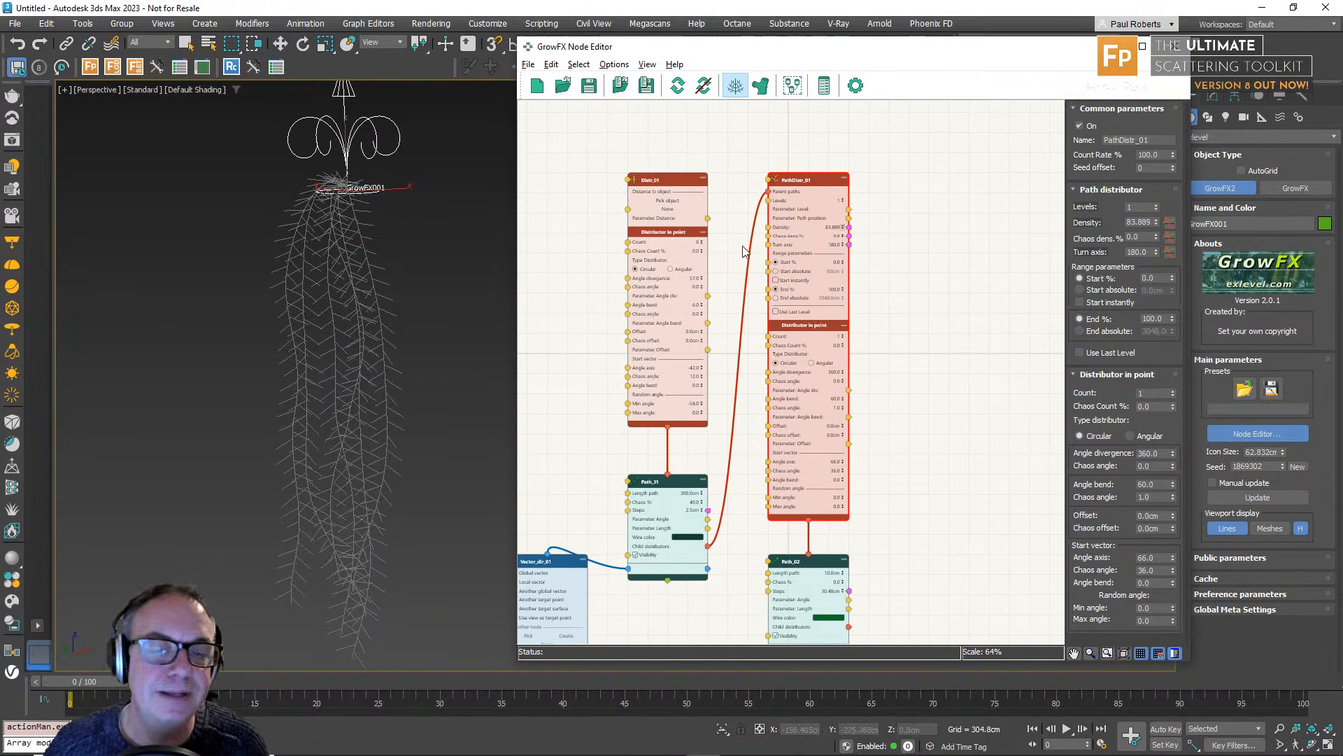
{"action": "scroll", "coordinate": [873, 223], "scroll_direction": "up", "scroll_amount": 1}
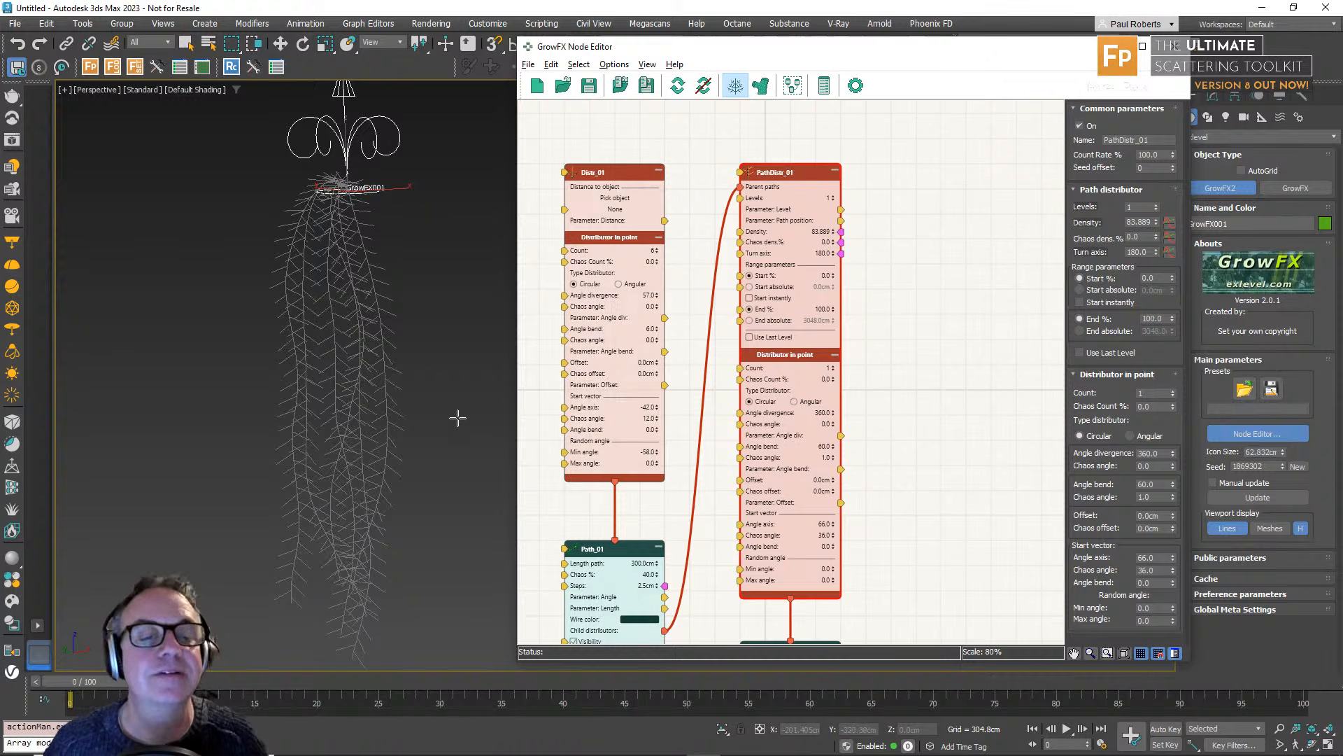
{"action": "middle_click_drag", "start_coordinate": [446, 433], "coordinate": [431, 422]}
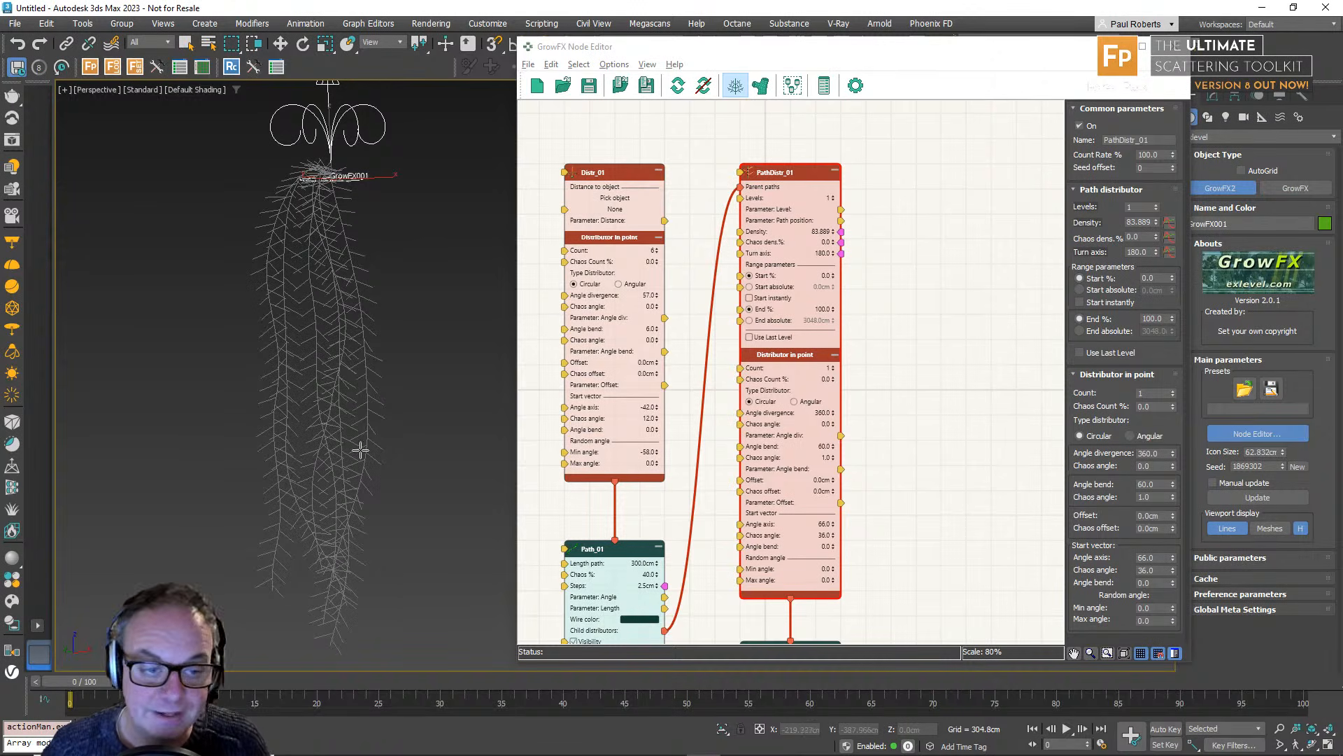
Examine the child paths along the hanging stems, along with the path distributor's Path position output and Path_02's Length path input.
{"action": "middle_click_drag", "start_coordinate": [362, 454], "coordinate": [398, 610], "text": "alt"}
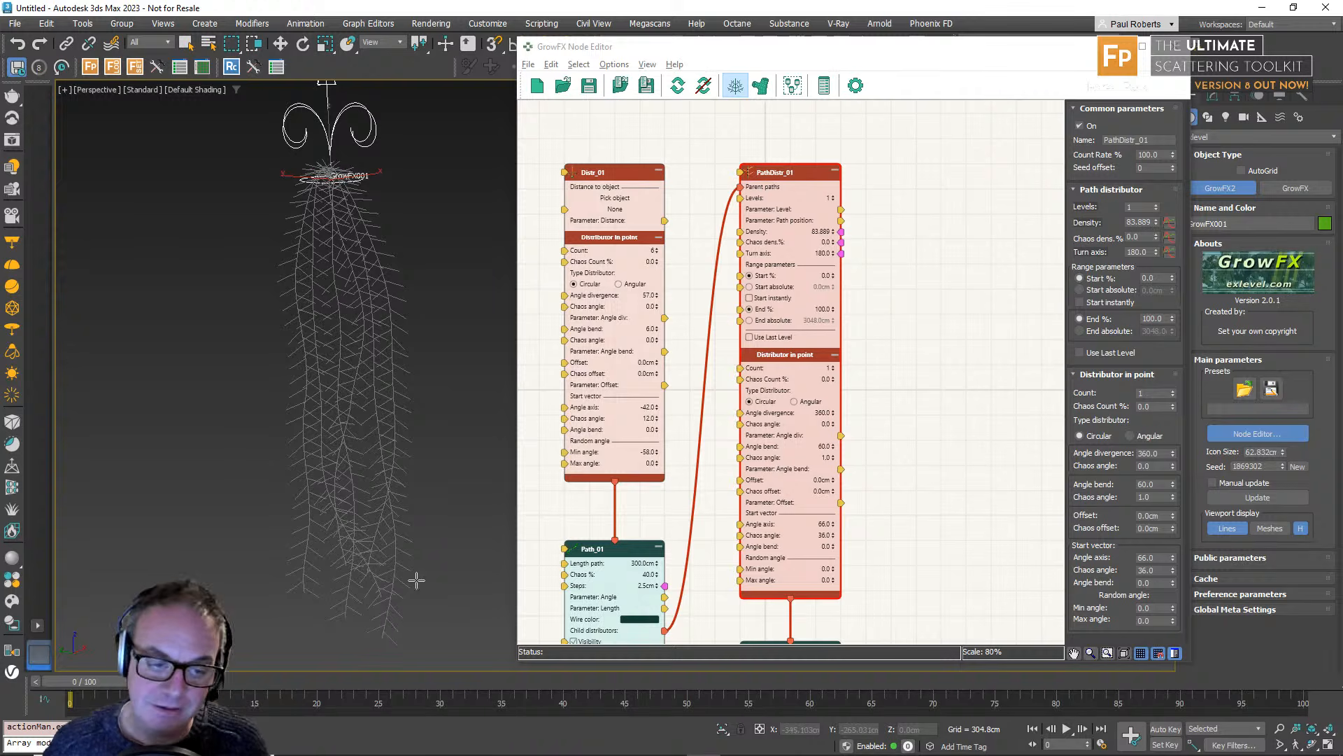
{"action": "middle_click_drag", "start_coordinate": [417, 580], "coordinate": [374, 470], "text": "alt"}
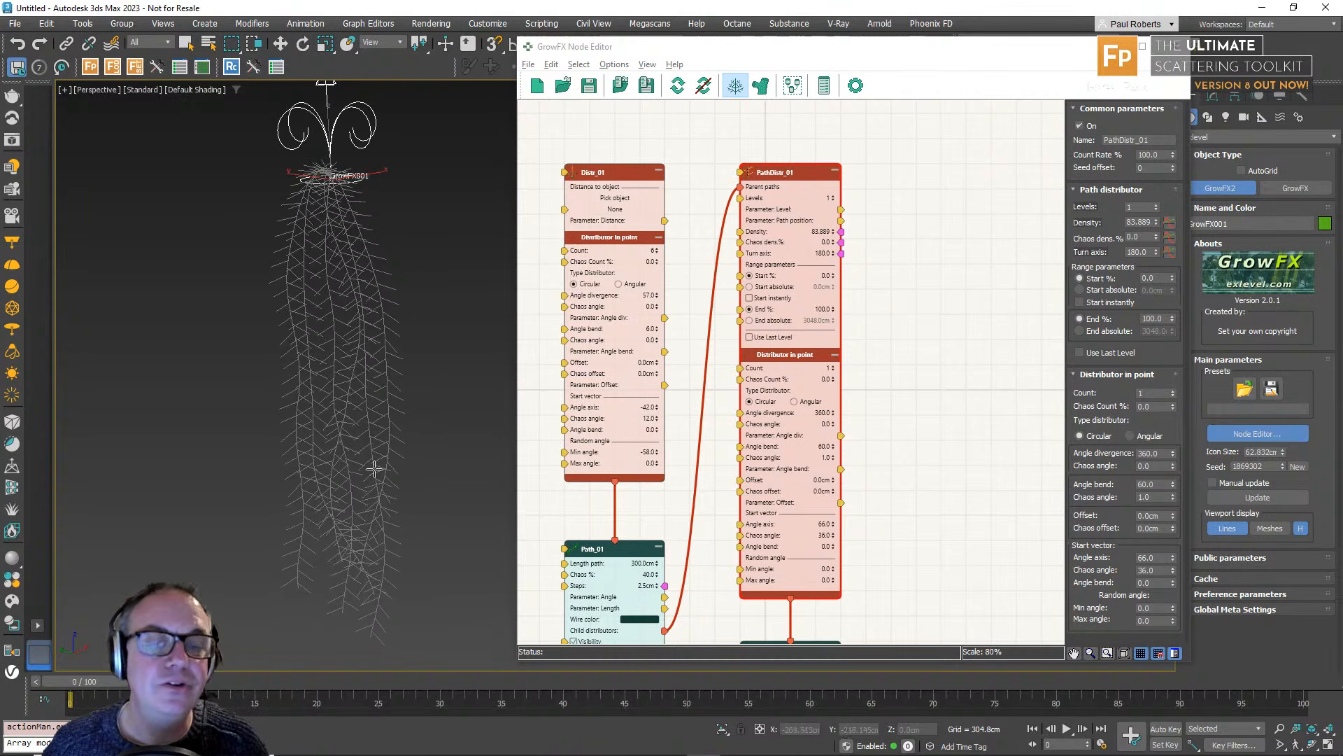
{"action": "scroll", "coordinate": [857, 224], "scroll_direction": "up", "scroll_amount": 5}
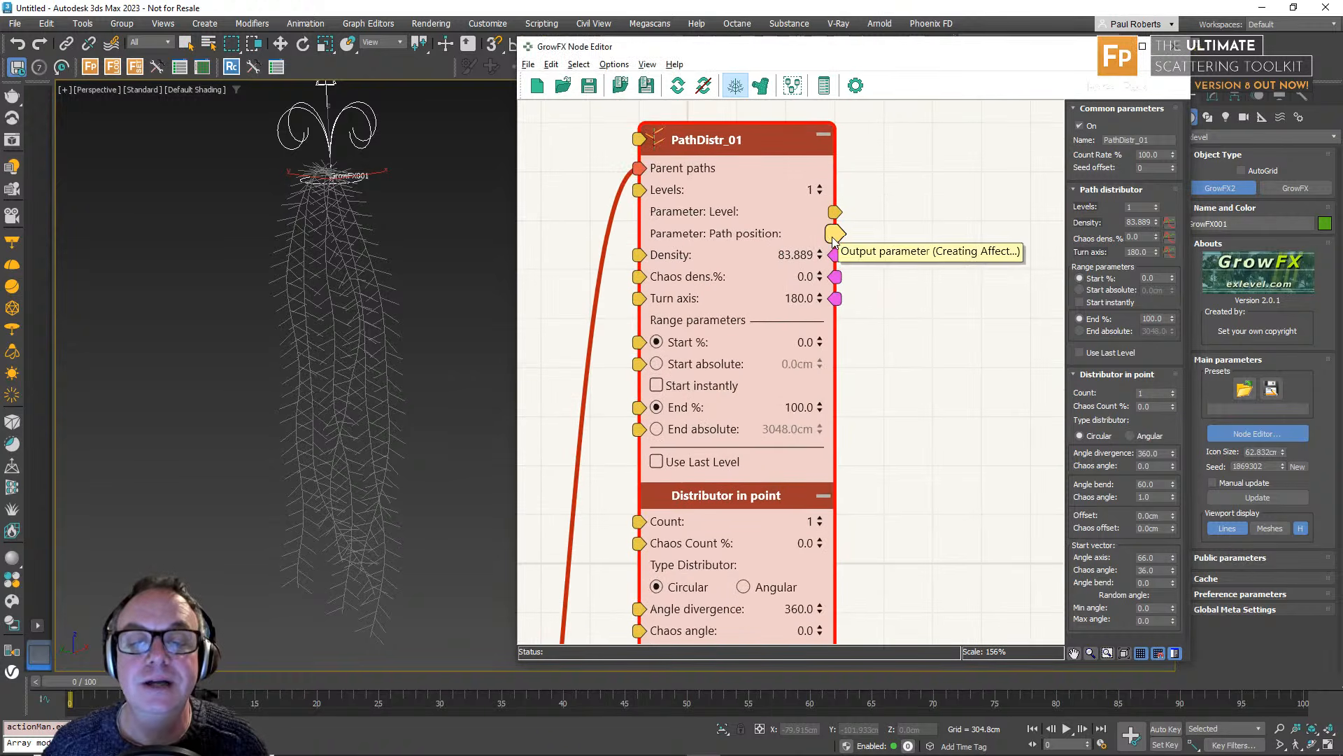
{"action": "scroll", "coordinate": [884, 442], "scroll_direction": "down", "scroll_amount": 2}
{"action": "middle_click_drag", "start_coordinate": [894, 588], "coordinate": [887, 375]}
{"action": "middle_click_drag", "start_coordinate": [896, 636], "coordinate": [888, 338]}
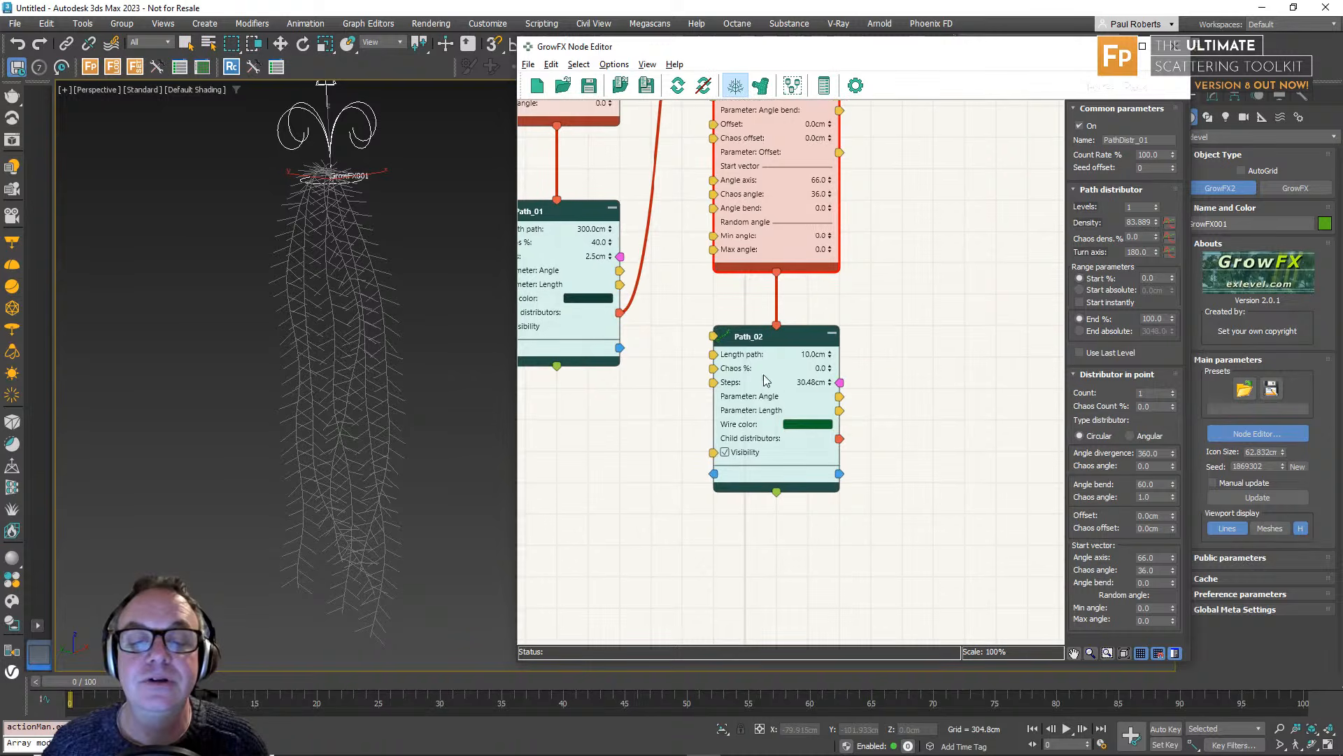
{"action": "scroll", "coordinate": [714, 367], "scroll_direction": "up", "scroll_amount": 2}
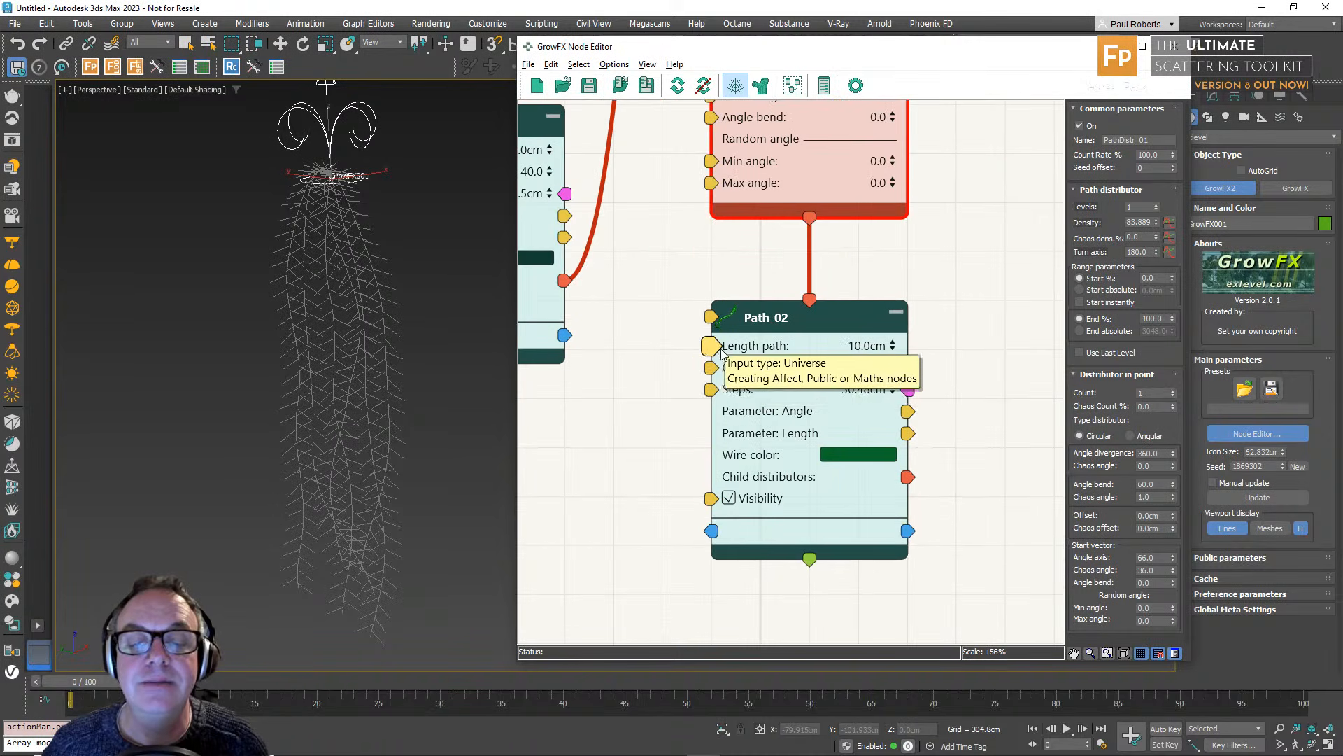
{"action": "scroll", "coordinate": [951, 406], "scroll_direction": "down", "scroll_amount": 3}
{"action": "middle_click_drag", "start_coordinate": [995, 267], "coordinate": [831, 488]}
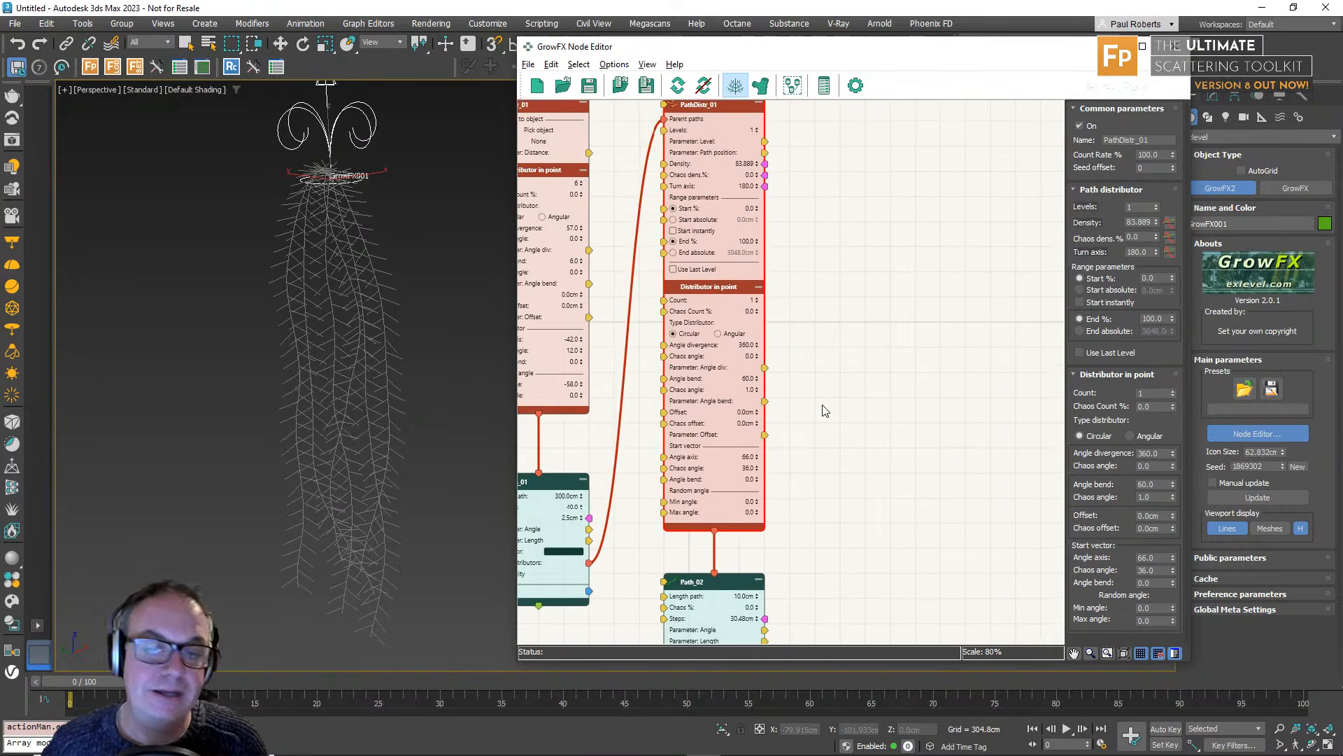
{"action": "middle_click_drag", "start_coordinate": [813, 267], "coordinate": [792, 230]}
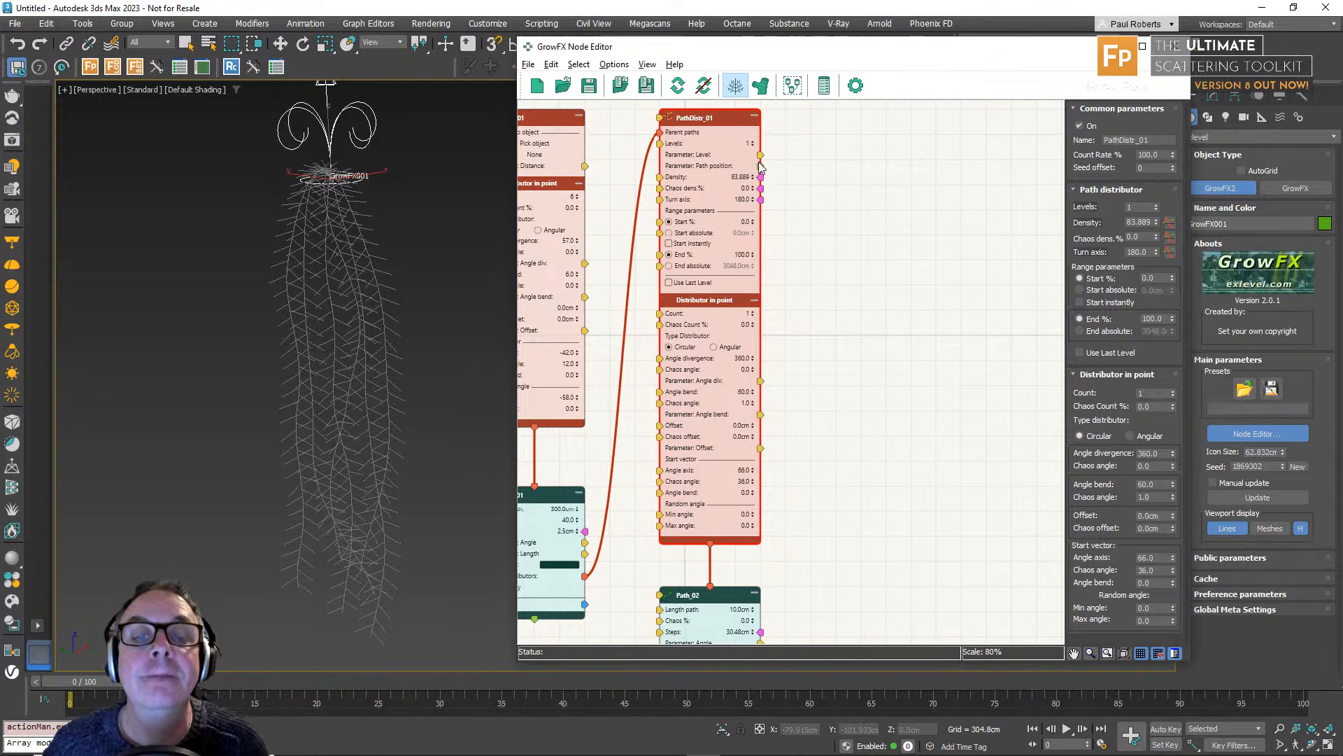
Create an Affect node from the path distributor's Path position parameter and connect its output to Path_02's Length path.
{"action": "left_click_drag", "start_coordinate": [760, 167], "coordinate": [834, 226]}
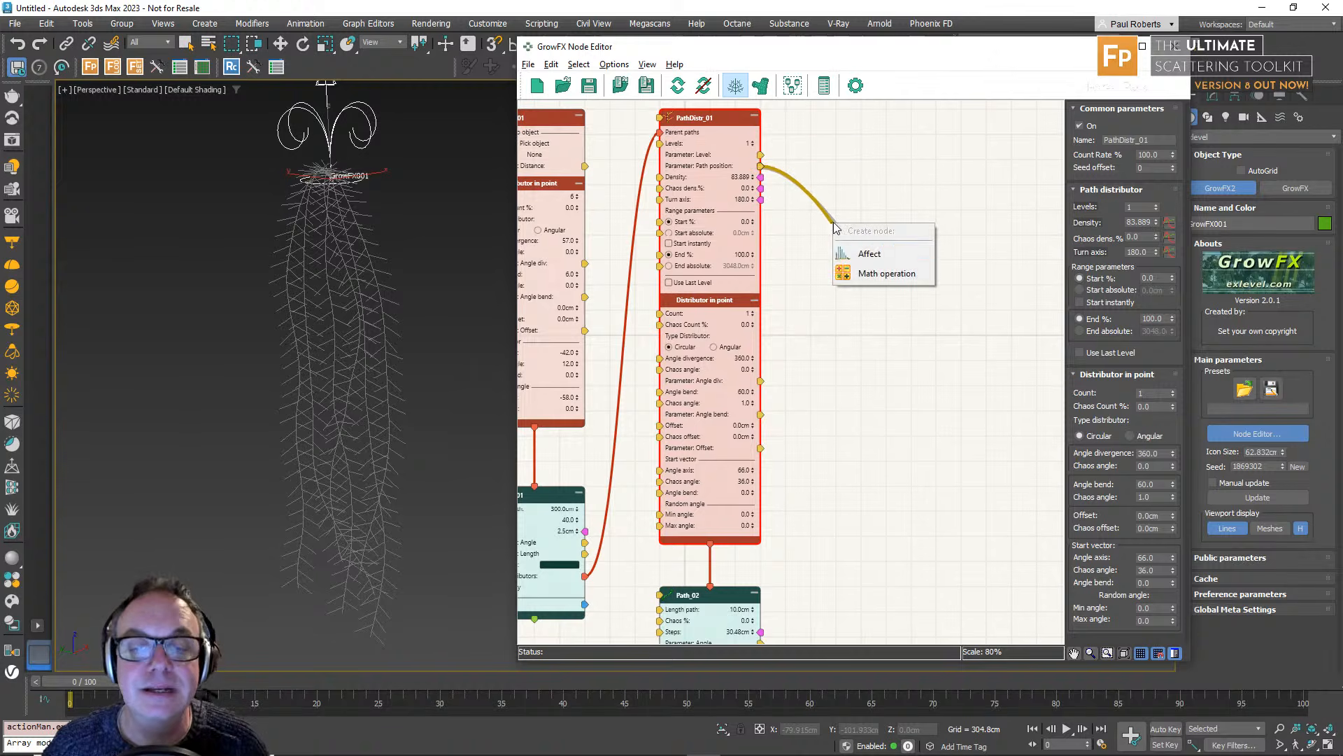
{"action": "left_click", "coordinate": [859, 255]}
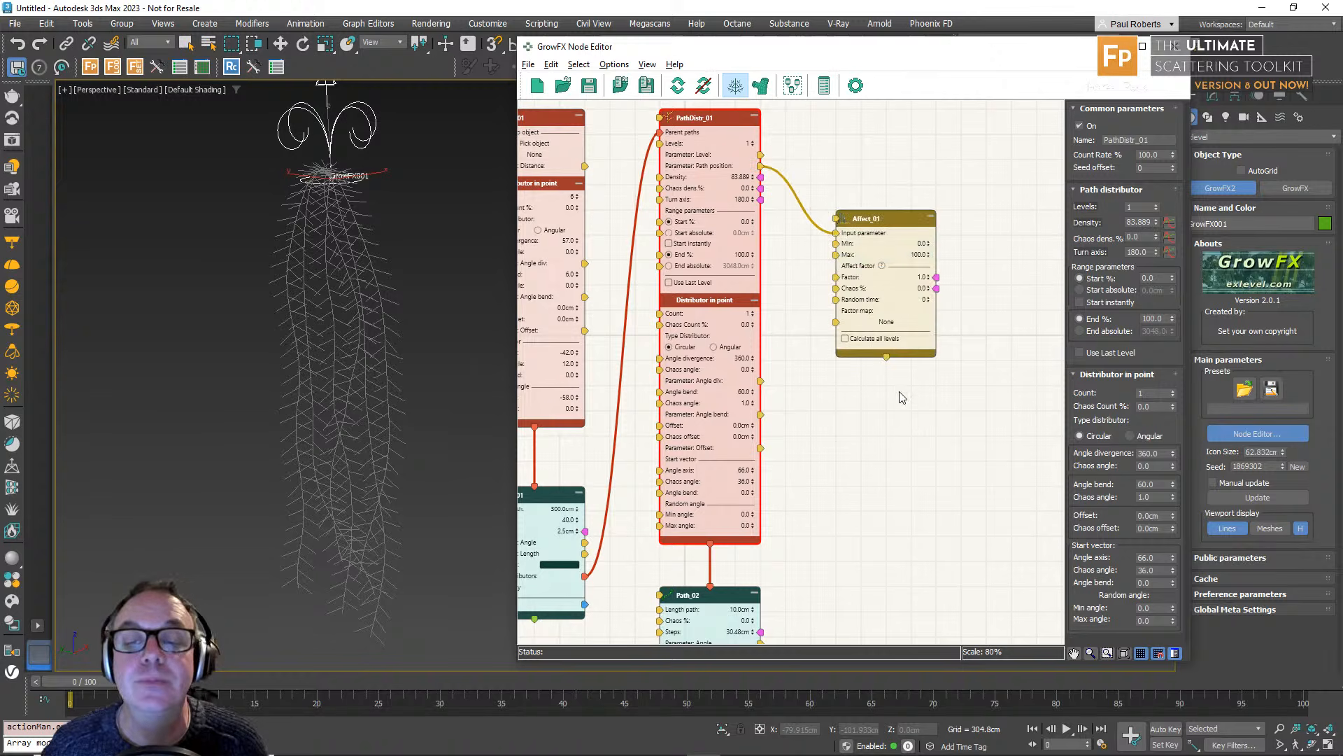
{"action": "middle_click_drag", "start_coordinate": [902, 398], "coordinate": [928, 314]}
{"action": "left_click_drag", "start_coordinate": [912, 274], "coordinate": [693, 530]}
{"action": "middle_click_drag", "start_coordinate": [950, 460], "coordinate": [950, 527]}
Add a curve to the Affect node's Factor and raise its end point to about 0.34.
{"action": "left_click", "coordinate": [902, 198]}
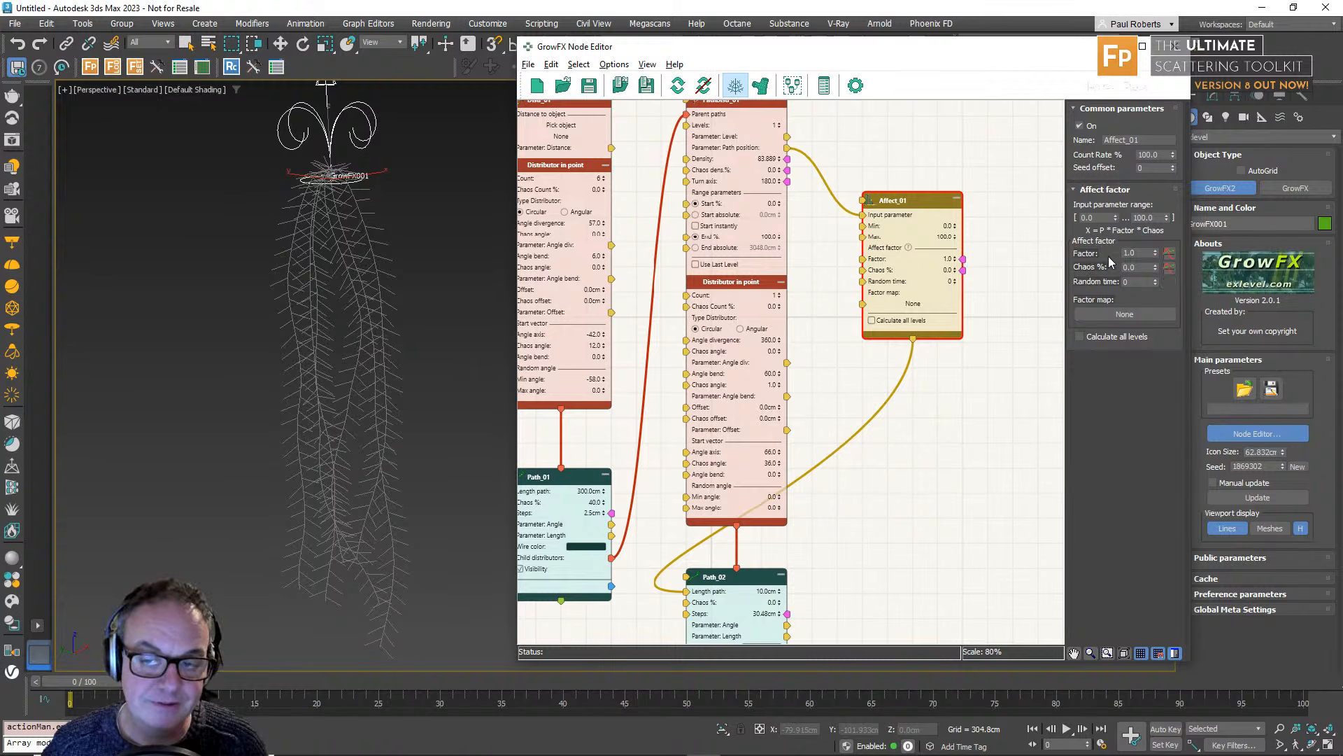
{"action": "left_click", "coordinate": [1169, 255]}
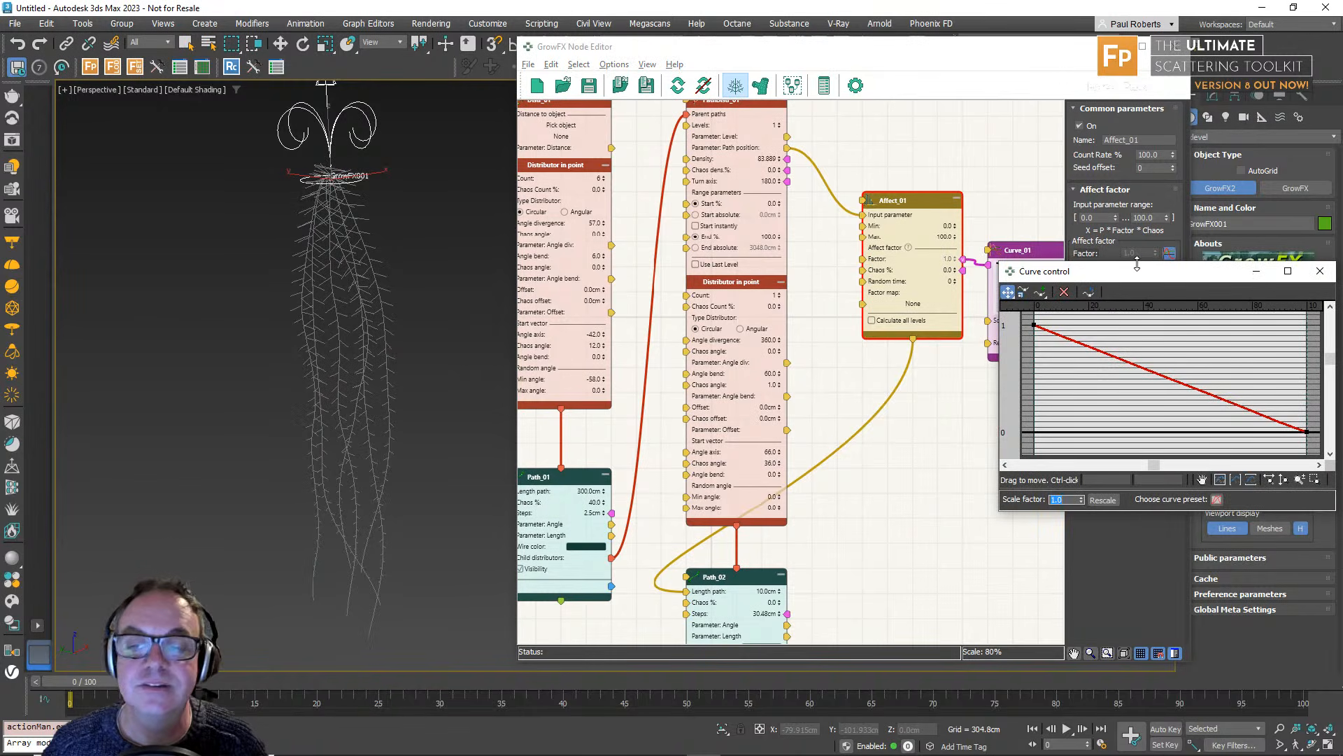
{"action": "left_click_drag", "start_coordinate": [1137, 271], "coordinate": [801, 151]}
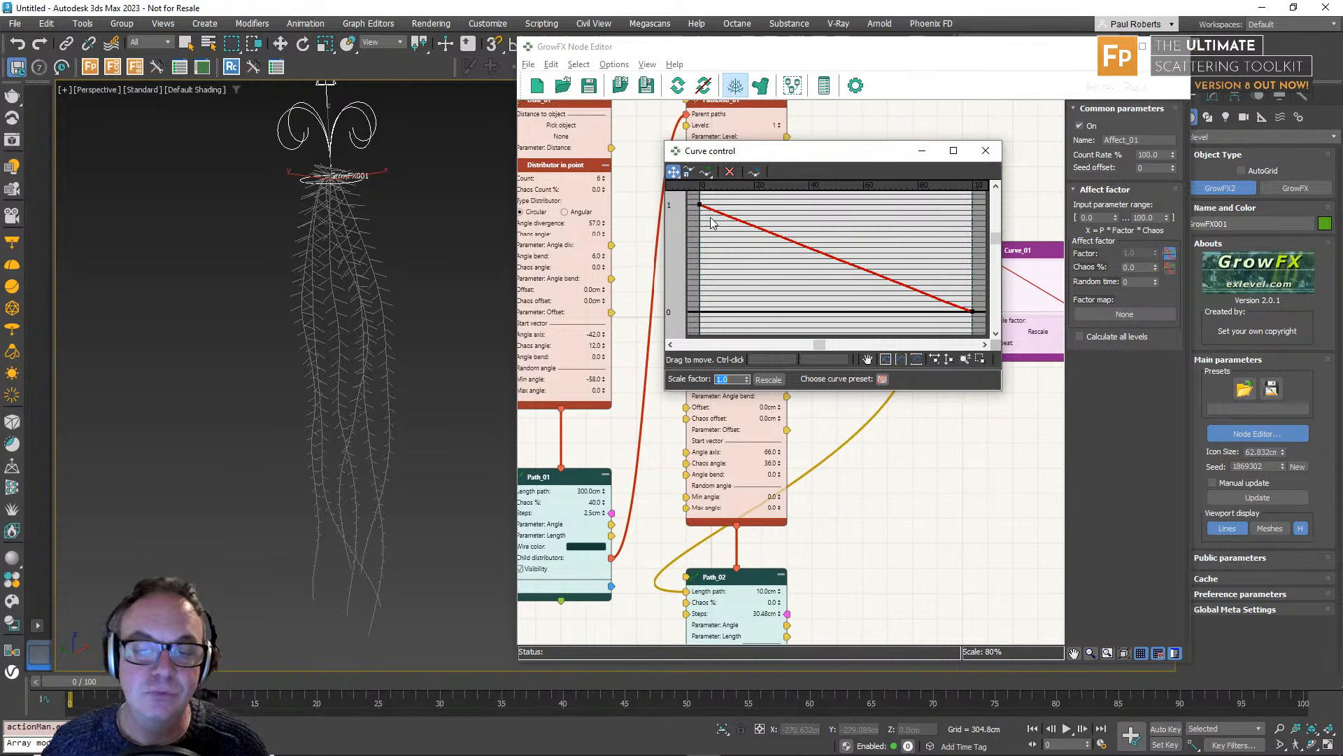
{"action": "left_click_drag", "start_coordinate": [970, 312], "coordinate": [972, 276]}
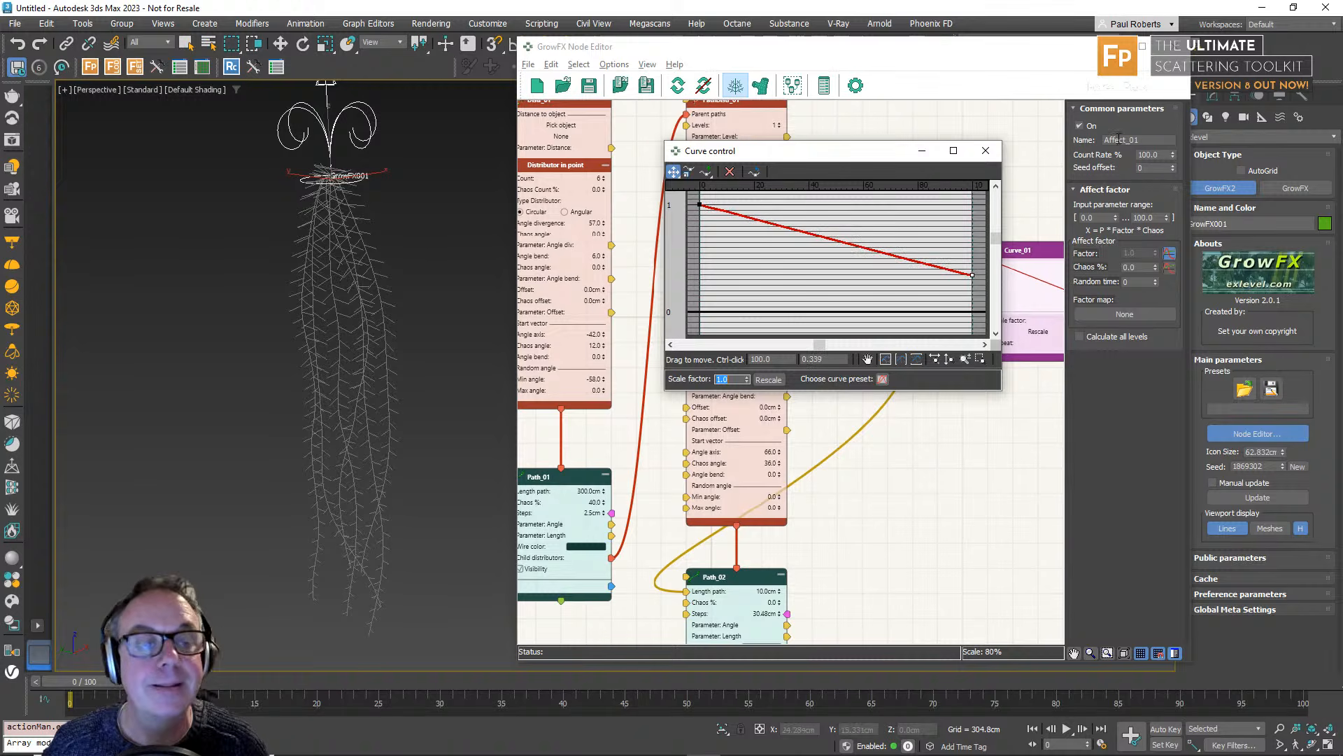
{"action": "left_click", "coordinate": [986, 150]}
{"action": "middle_click_drag", "start_coordinate": [948, 433], "coordinate": [795, 429]}
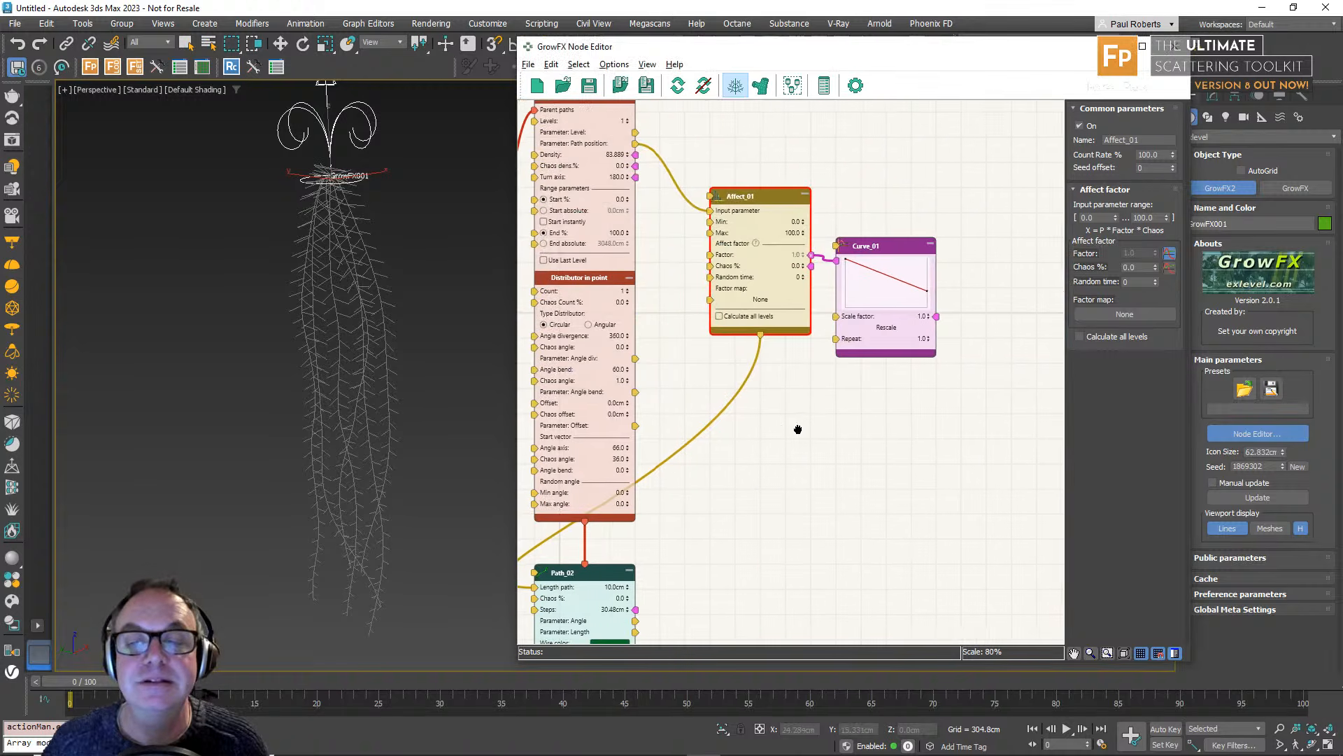
{"action": "scroll", "coordinate": [349, 483], "scroll_direction": "up", "scroll_amount": 3}
{"action": "middle_click_drag", "start_coordinate": [383, 419], "coordinate": [360, 534]}
{"action": "mouse_move", "coordinate": [382, 379]}
{"action": "middle_mouse_down"}
{"action": "mouse_move", "coordinate": [414, 417]}
{"action": "mouse_move", "coordinate": [416, 360]}
{"action": "mouse_move", "coordinate": [386, 371]}
{"action": "middle_mouse_up"}
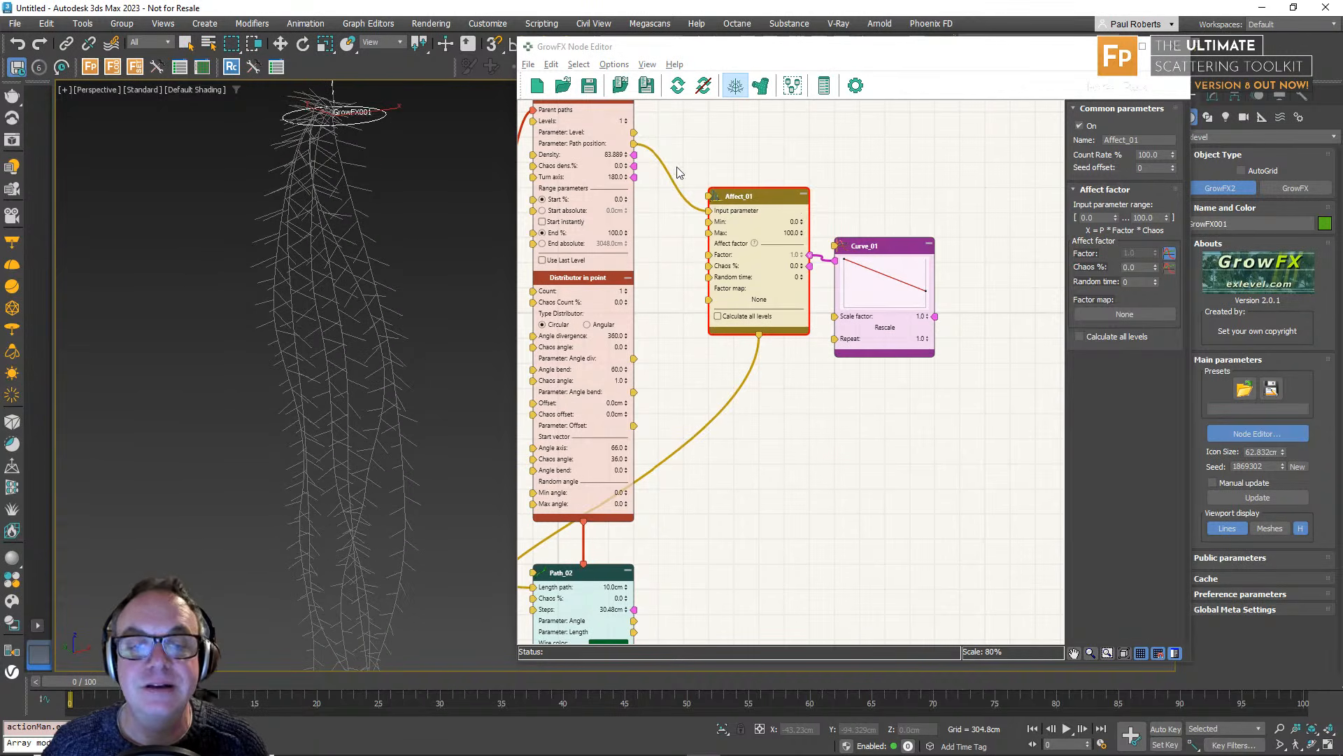
Add a control curve to the Density parameter of PathDistr_01.
{"action": "middle_click_drag", "start_coordinate": [676, 168], "coordinate": [807, 287]}
{"action": "left_click", "coordinate": [693, 214]}
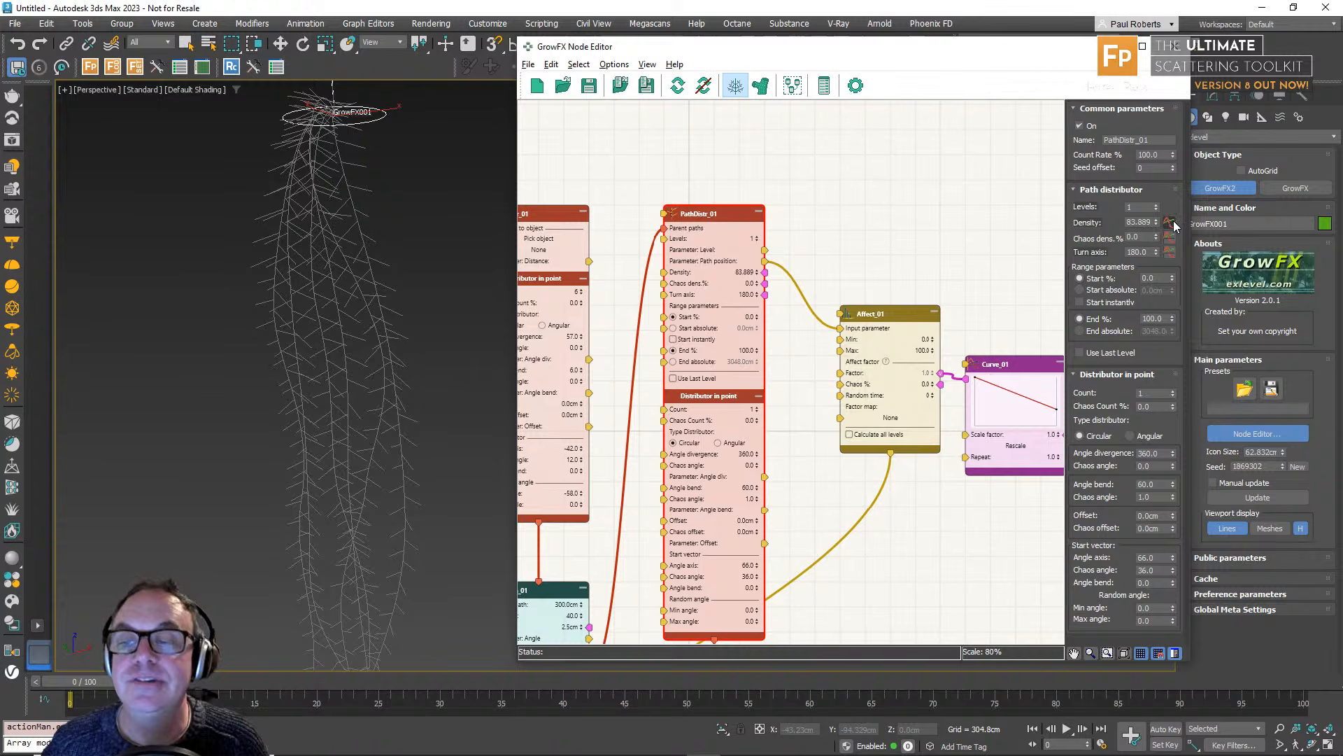
{"action": "middle_click_drag", "start_coordinate": [427, 364], "coordinate": [416, 453], "text": "alt"}
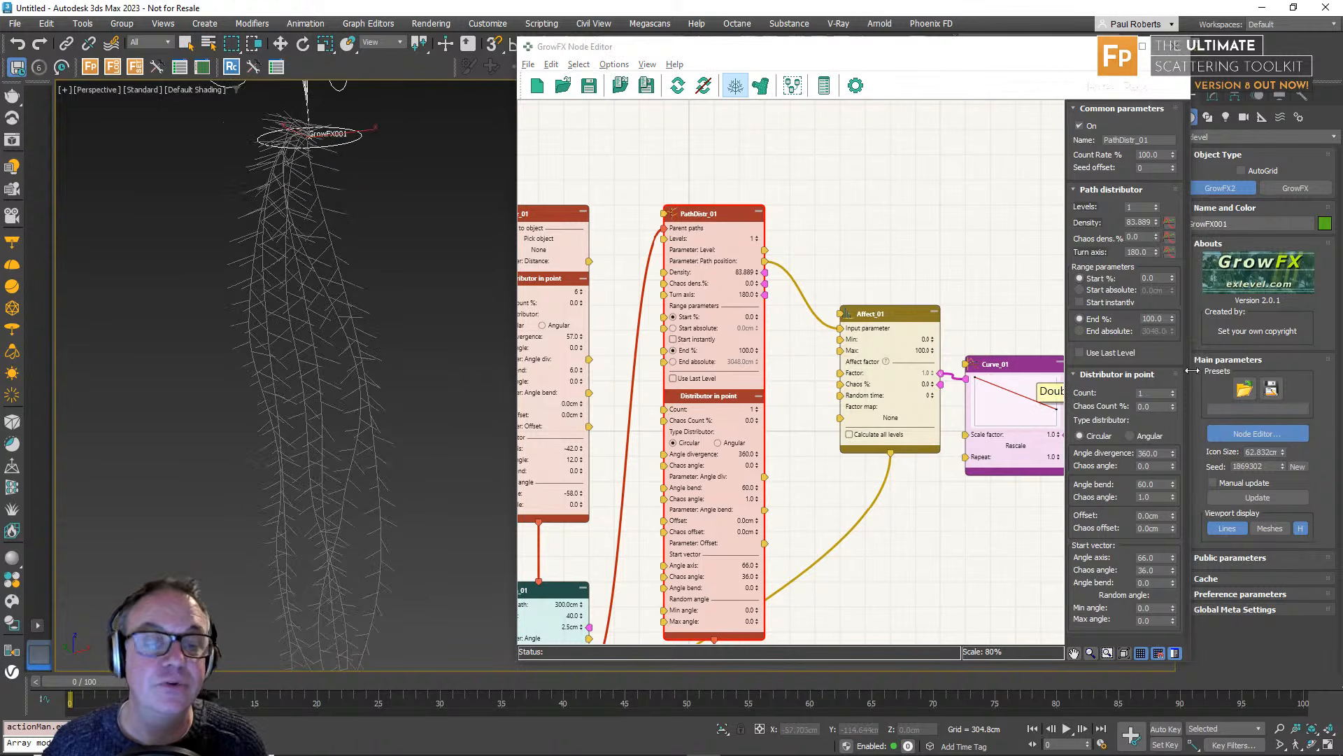
{"action": "left_click", "coordinate": [1169, 223]}
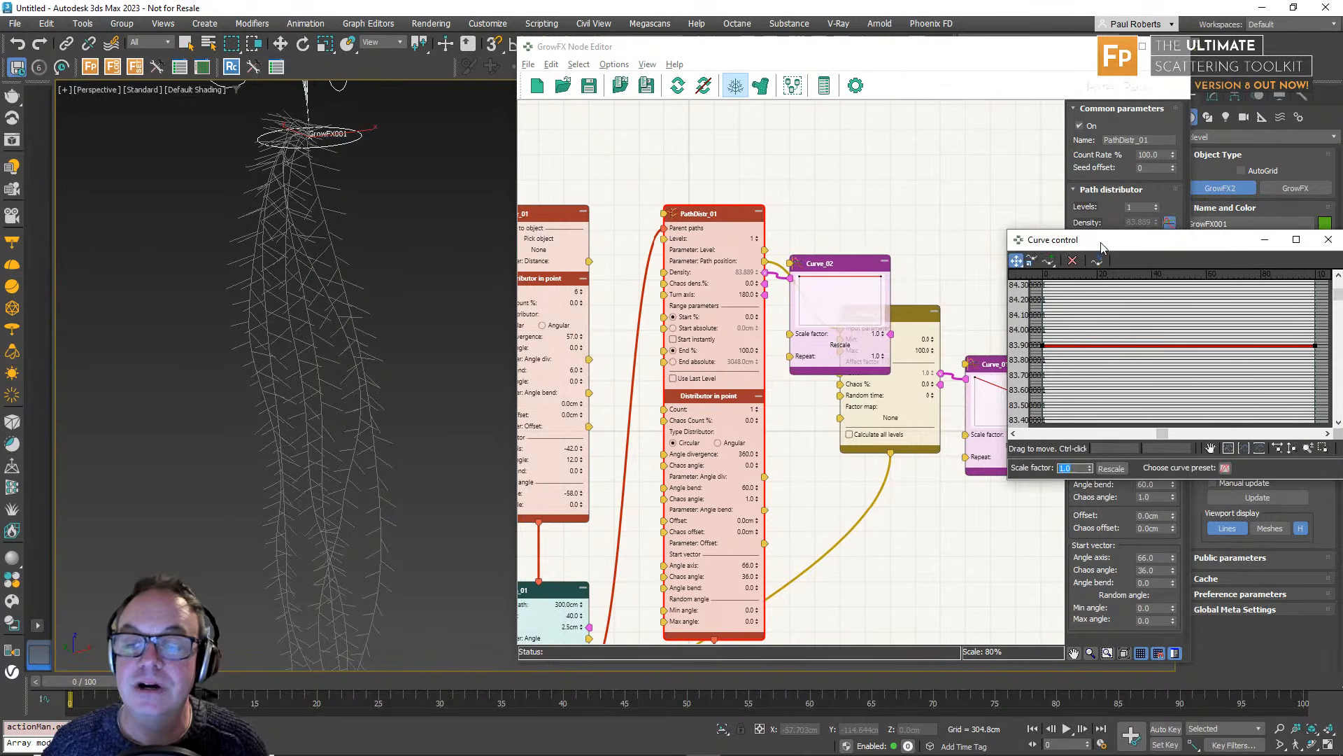
{"action": "left_click_drag", "start_coordinate": [1102, 246], "coordinate": [894, 219]}
{"action": "middle_click_drag", "start_coordinate": [941, 378], "coordinate": [1022, 409]}
{"action": "scroll", "coordinate": [940, 321], "scroll_direction": "down", "scroll_amount": 2}
{"action": "middle_click_drag", "start_coordinate": [965, 375], "coordinate": [949, 293]}
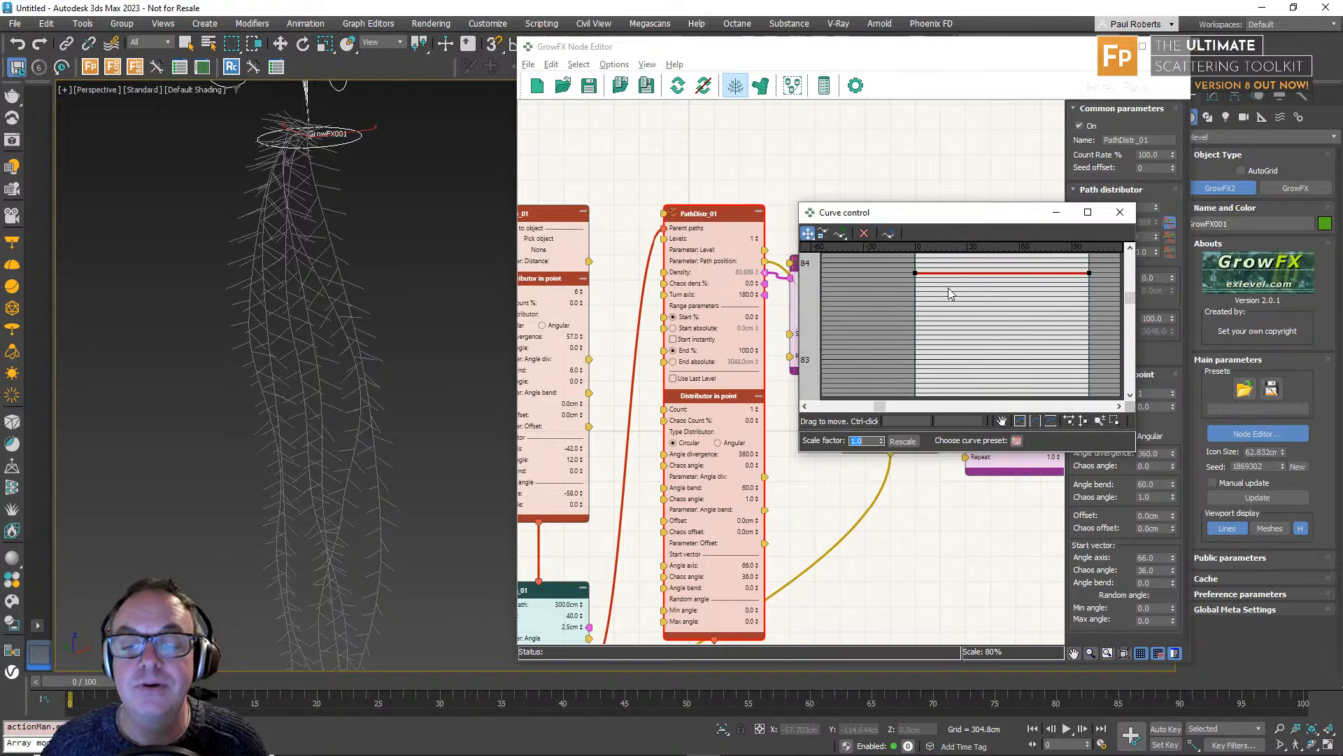
Set the density curve's start point value to 60 and place its curve node clear of the Affect node.
{"action": "left_click", "coordinate": [915, 273]}
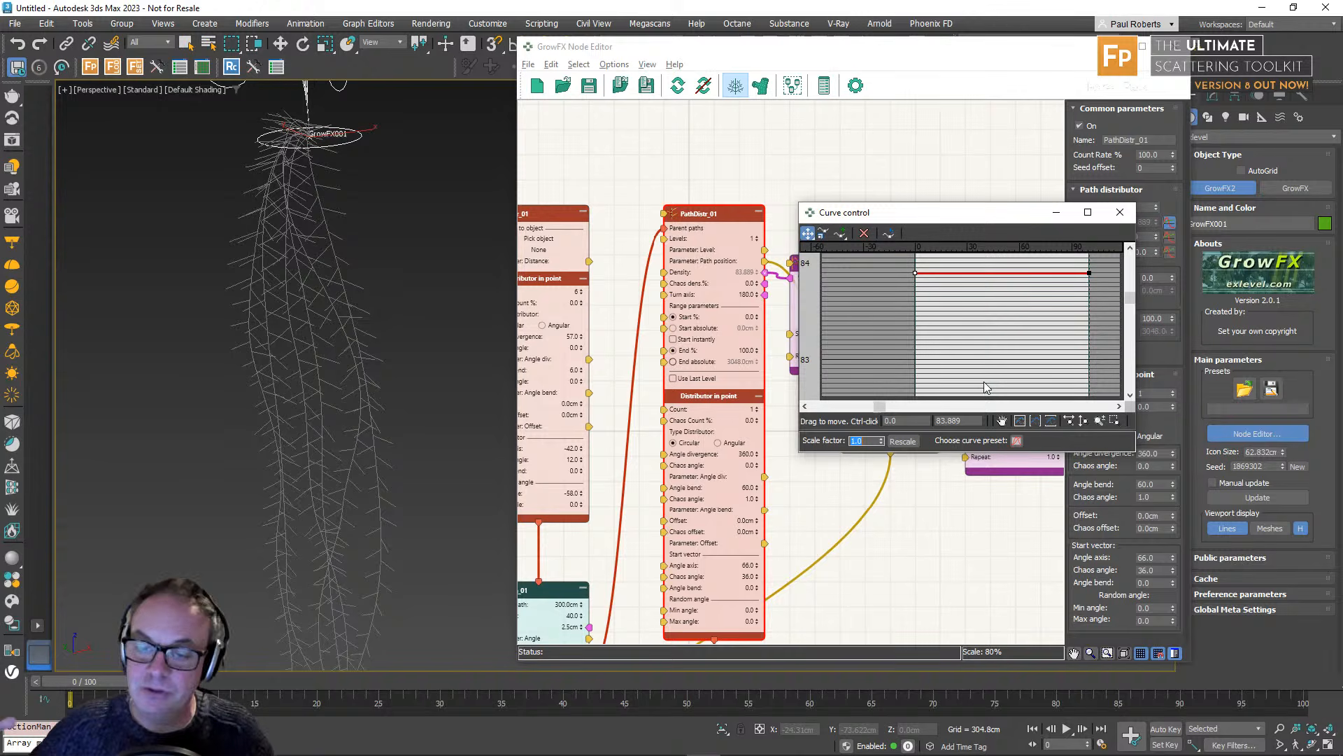
{"action": "left_click", "coordinate": [966, 420]}
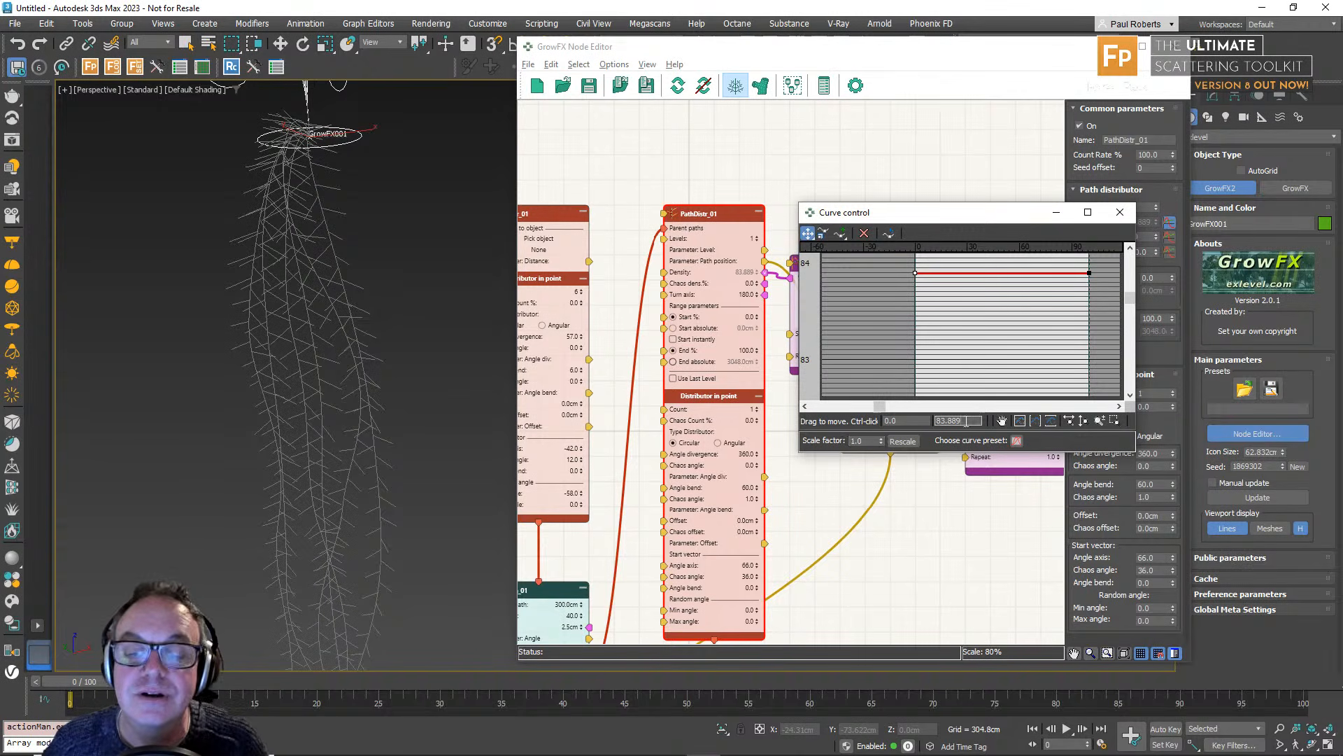
{"action": "type", "text": "60"}
{"action": "key", "text": "Return"}
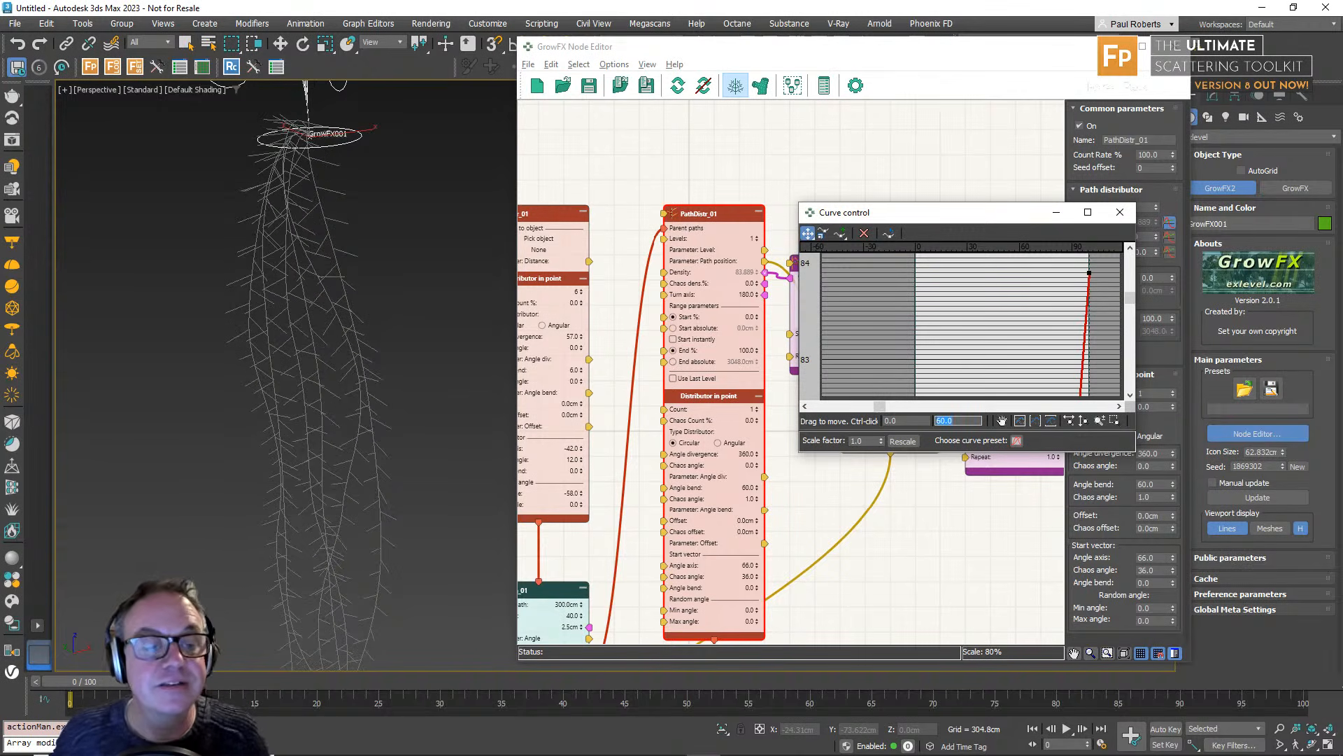
{"action": "left_click", "coordinate": [1121, 212]}
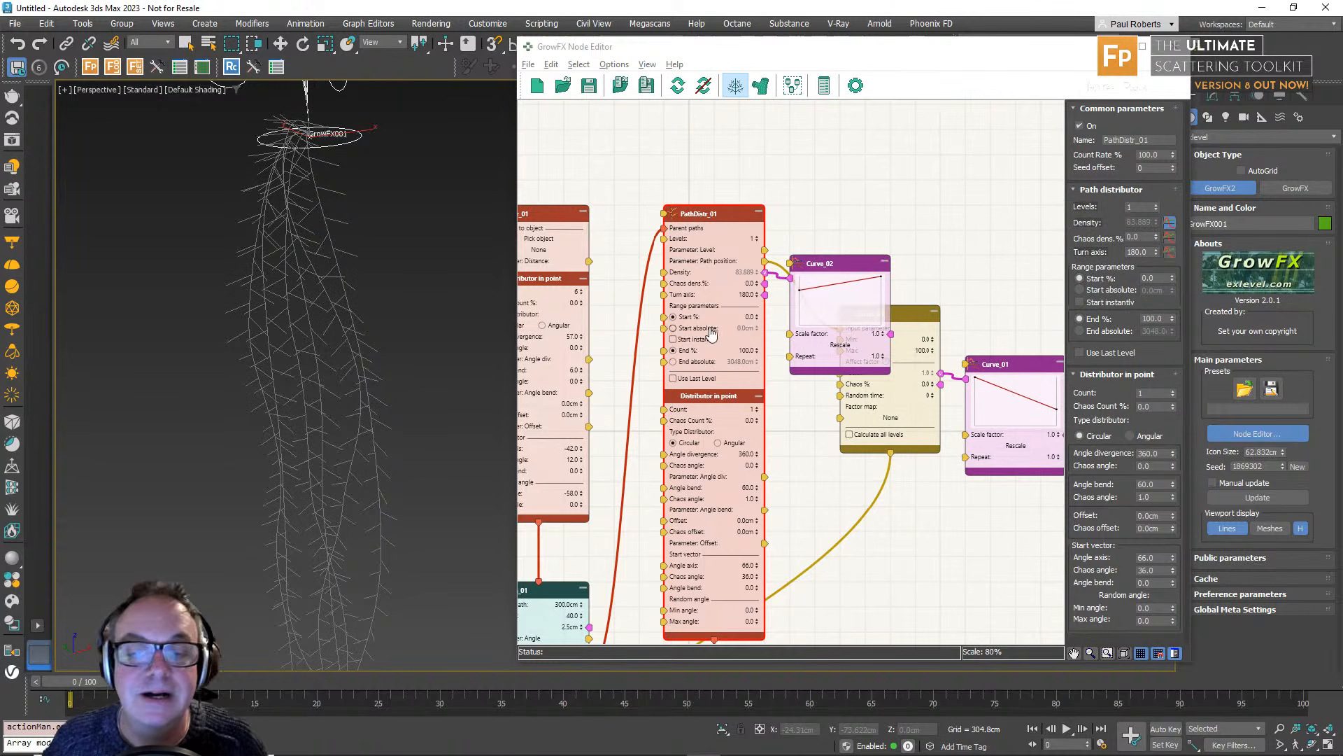
{"action": "left_click_drag", "start_coordinate": [842, 270], "coordinate": [867, 199]}
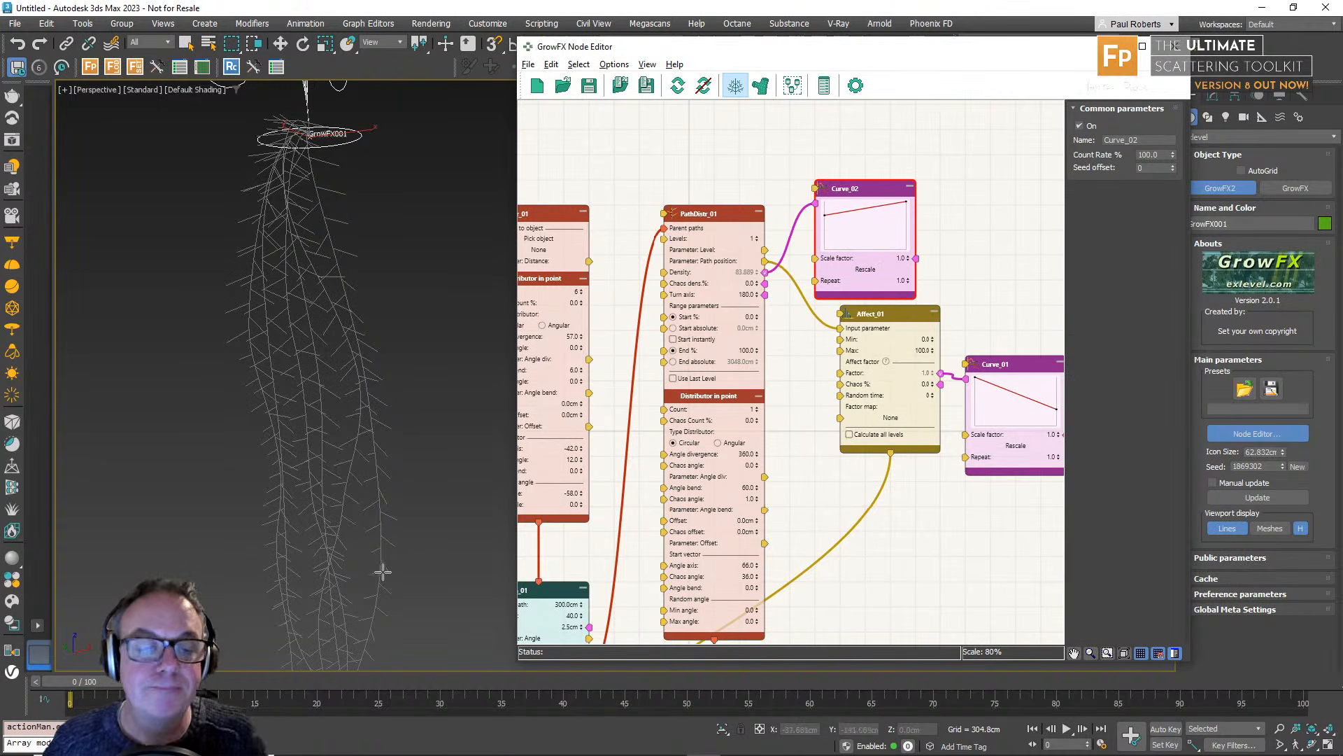
Examine the spacing and length of the child paths along the stems, and the layout of the path nodes.
{"action": "middle_click_drag", "start_coordinate": [381, 570], "coordinate": [364, 376], "text": "alt"}
{"action": "scroll", "coordinate": [318, 512], "scroll_direction": "down", "scroll_amount": 5}
{"action": "scroll", "coordinate": [359, 481], "scroll_direction": "up", "scroll_amount": 5}
{"action": "middle_click_drag", "start_coordinate": [360, 483], "coordinate": [381, 519], "text": "alt"}
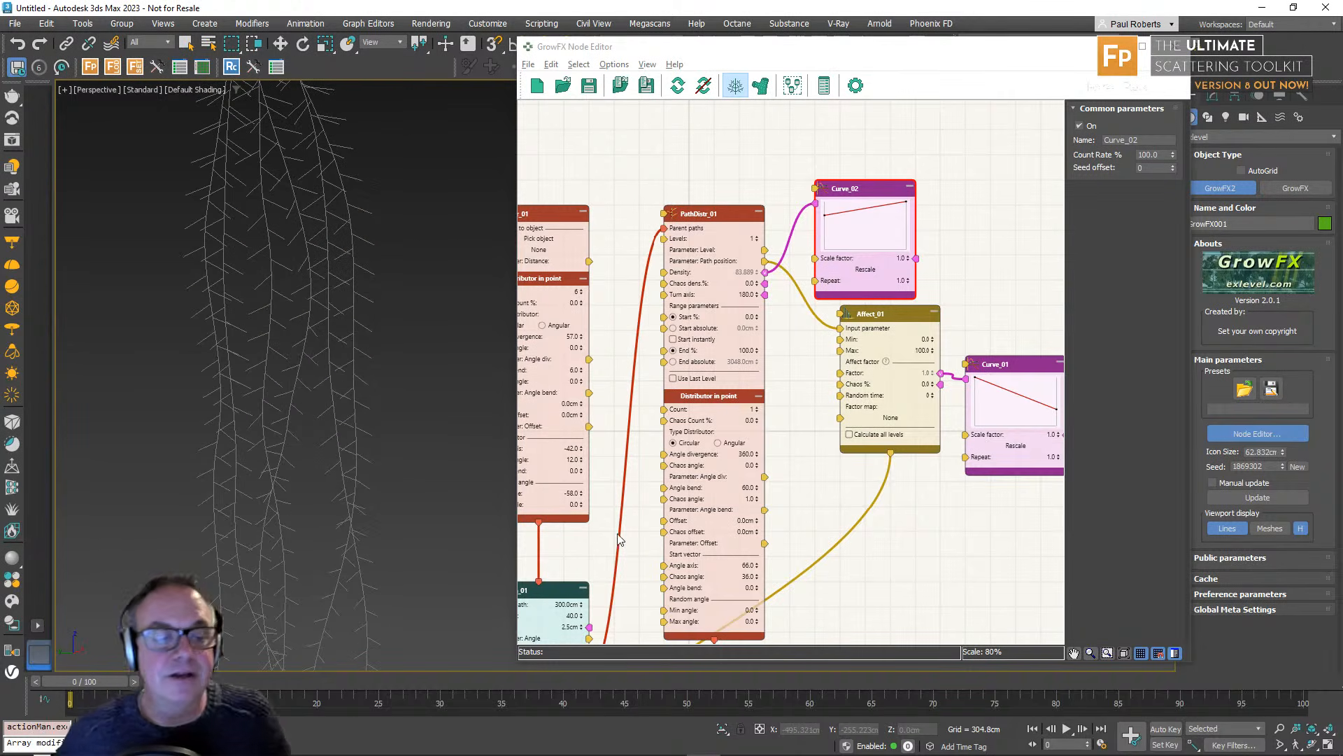
{"action": "scroll", "coordinate": [289, 376], "scroll_direction": "down", "scroll_amount": 4}
{"action": "middle_click_drag", "start_coordinate": [300, 366], "coordinate": [369, 405], "text": "alt"}
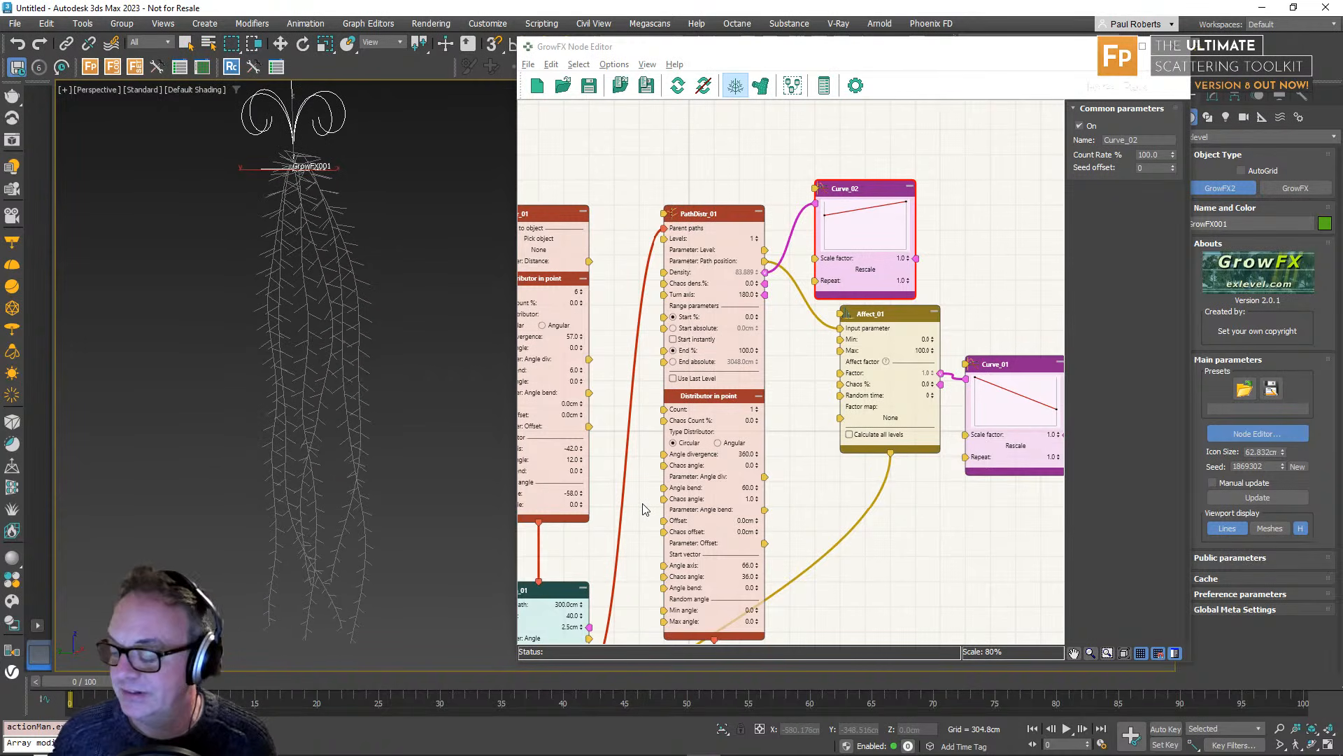
{"action": "scroll", "coordinate": [714, 545], "scroll_direction": "down", "scroll_amount": 3}
{"action": "middle_click_drag", "start_coordinate": [705, 577], "coordinate": [739, 343]}
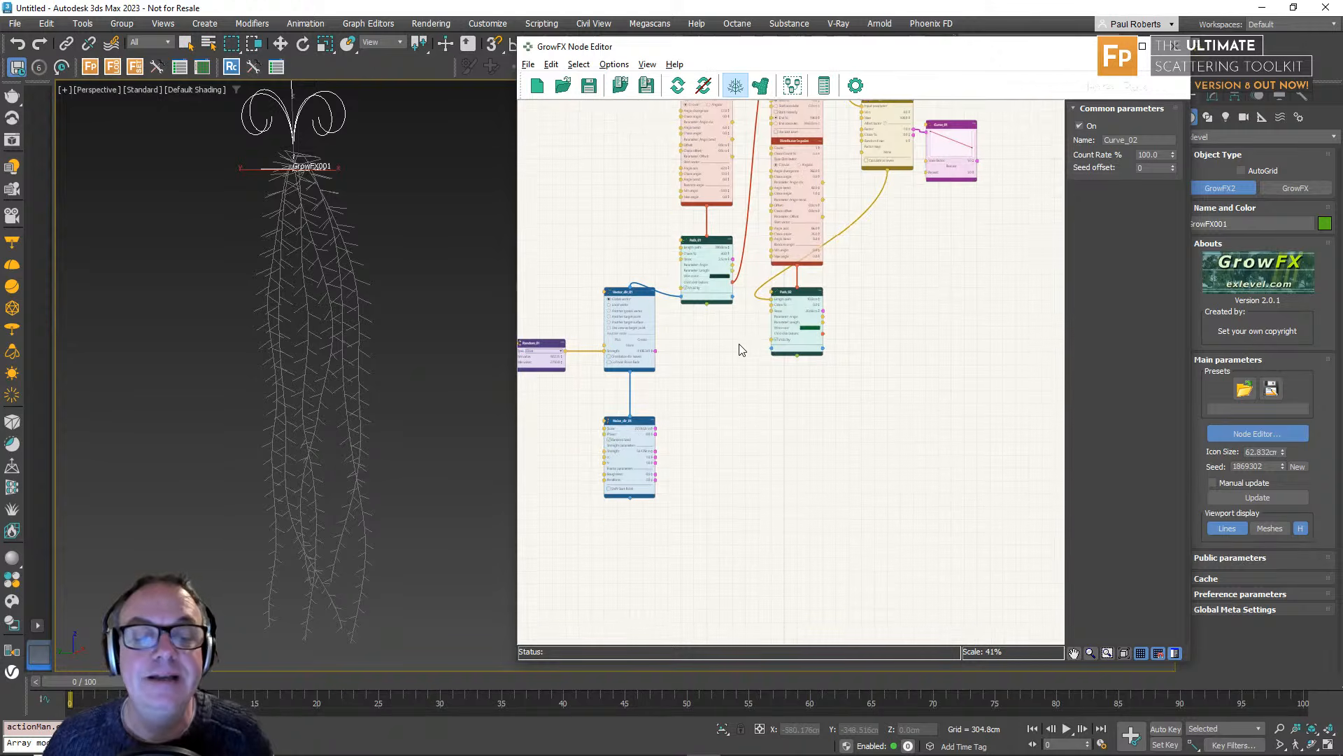
{"action": "scroll", "coordinate": [728, 343], "scroll_direction": "up", "scroll_amount": 5}
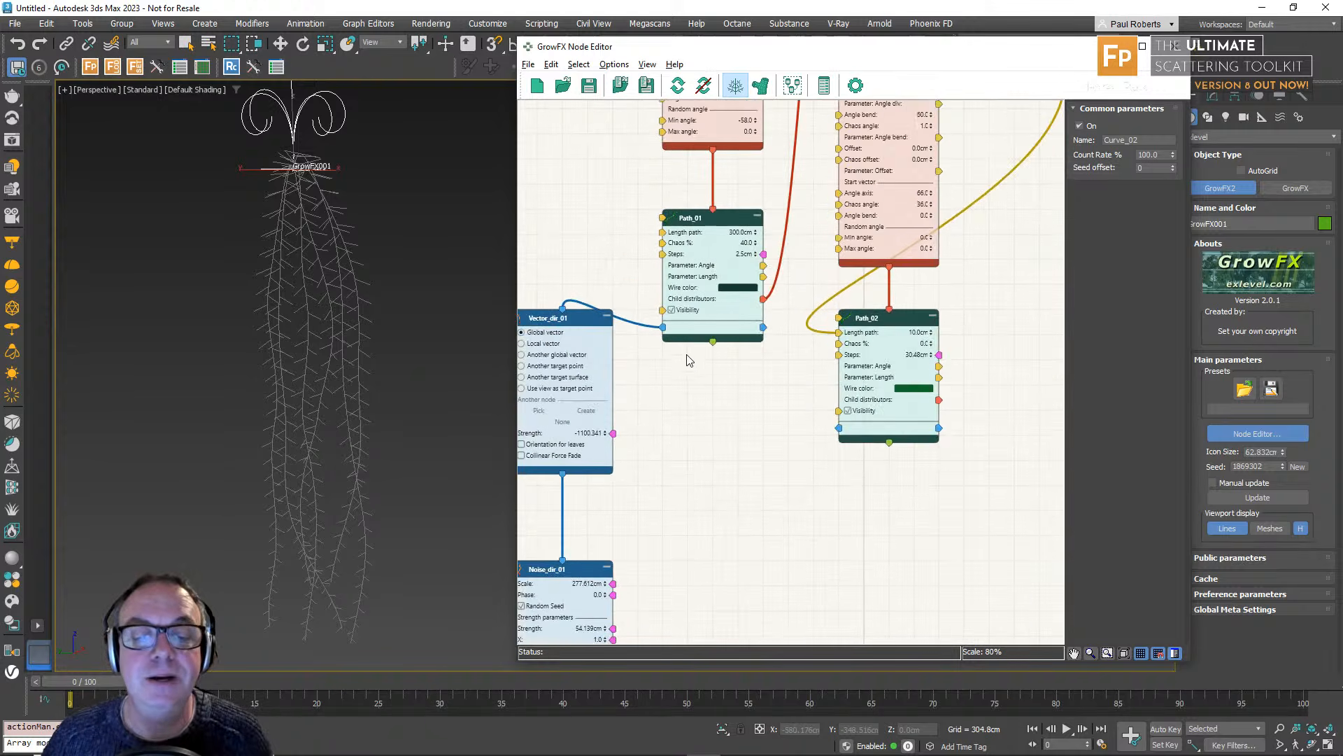
{"action": "scroll", "coordinate": [714, 358], "scroll_direction": "down", "scroll_amount": 2}
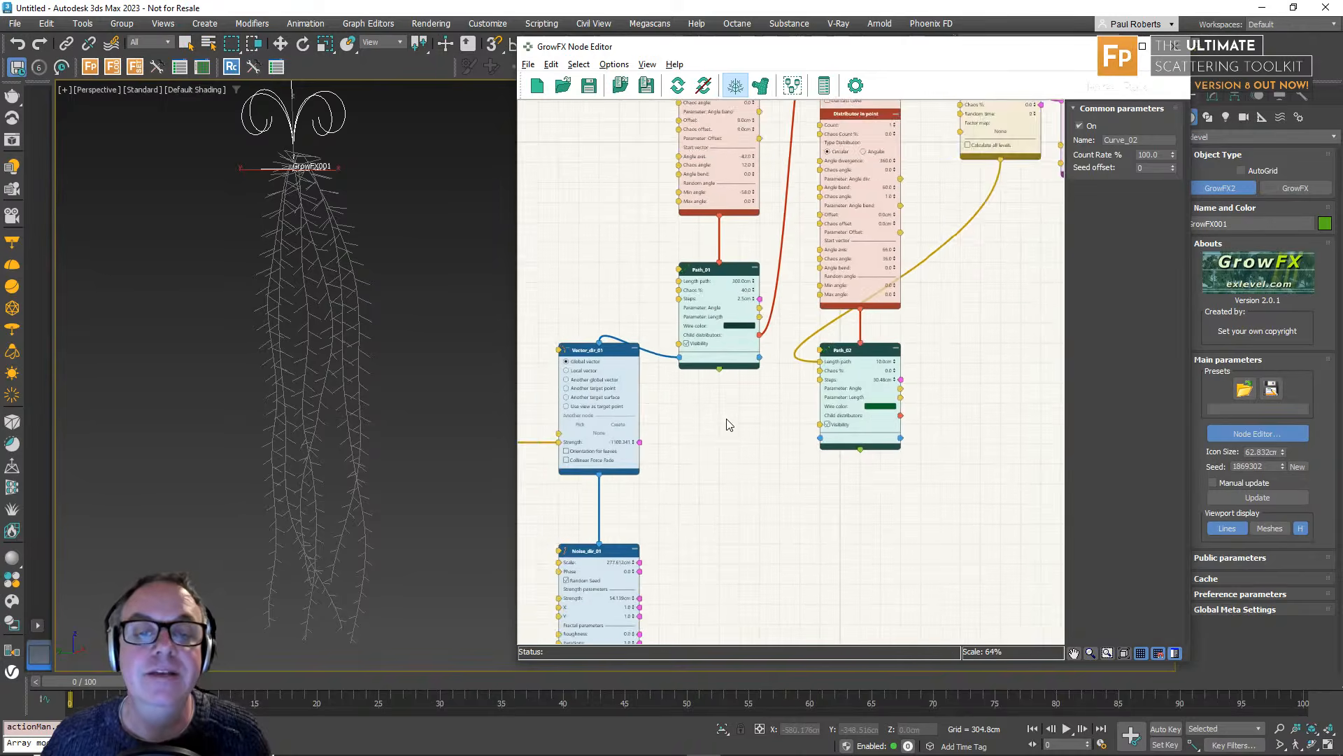
{"action": "middle_click_drag", "start_coordinate": [726, 422], "coordinate": [661, 245]}
Attach a Cylinder mesh node to Path_01 and switch the viewport display to Meshes with the H option off.
{"action": "left_click", "coordinate": [669, 210]}
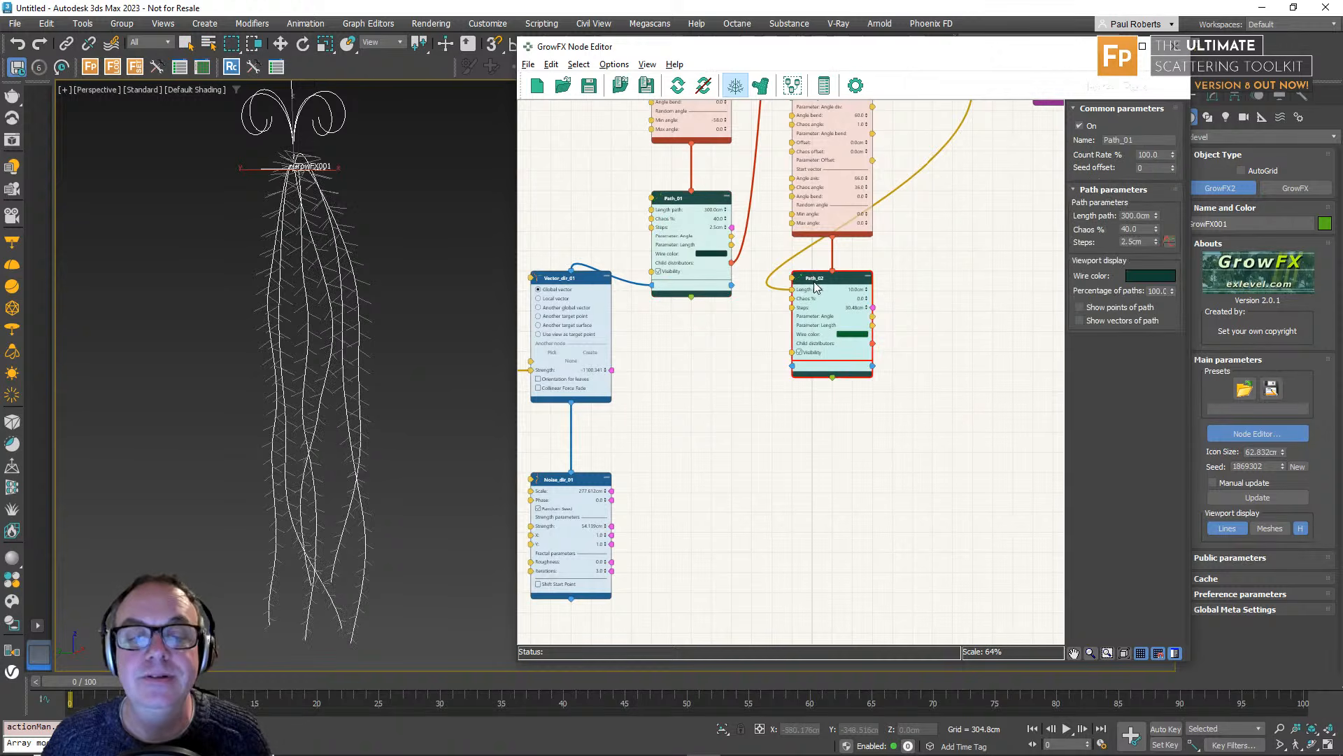
{"action": "scroll", "coordinate": [683, 283], "scroll_direction": "up", "scroll_amount": 3}
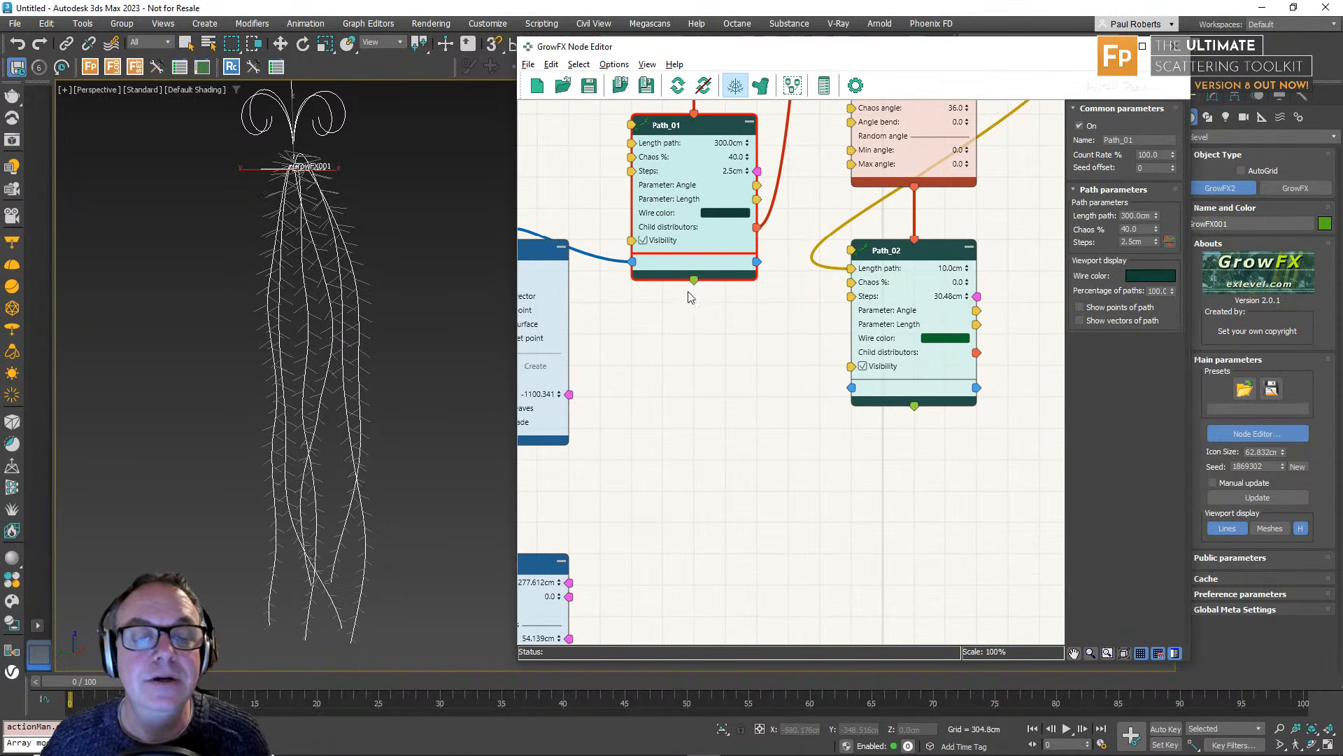
{"action": "left_click_drag", "start_coordinate": [694, 281], "coordinate": [701, 396]}
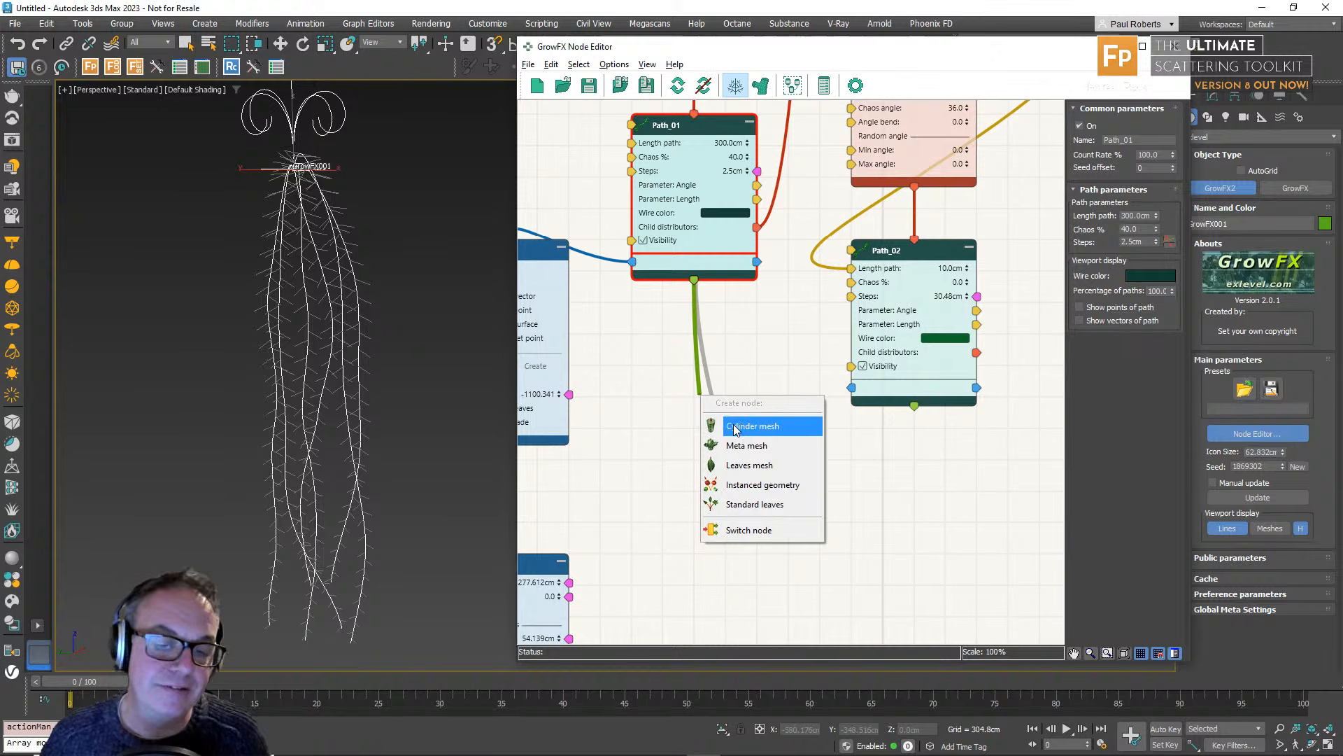
{"action": "left_click", "coordinate": [735, 428]}
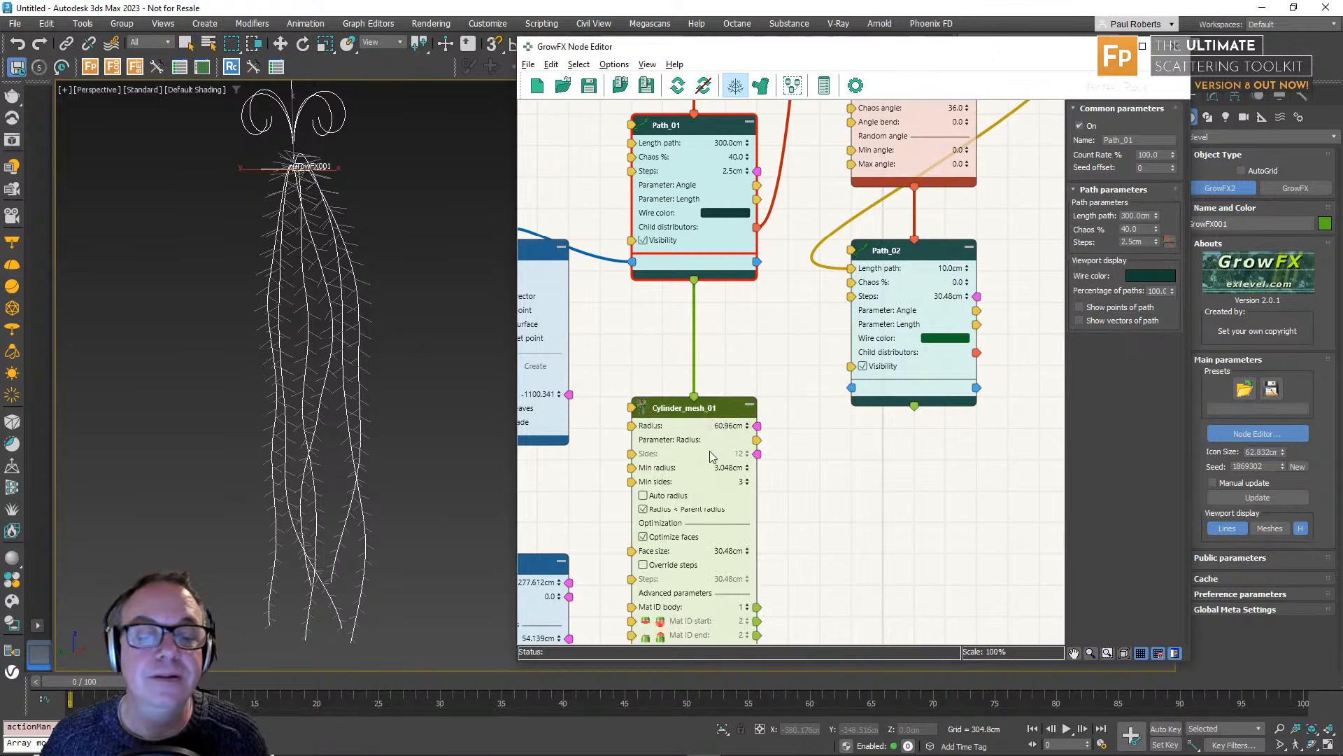
{"action": "left_click", "coordinate": [1270, 528]}
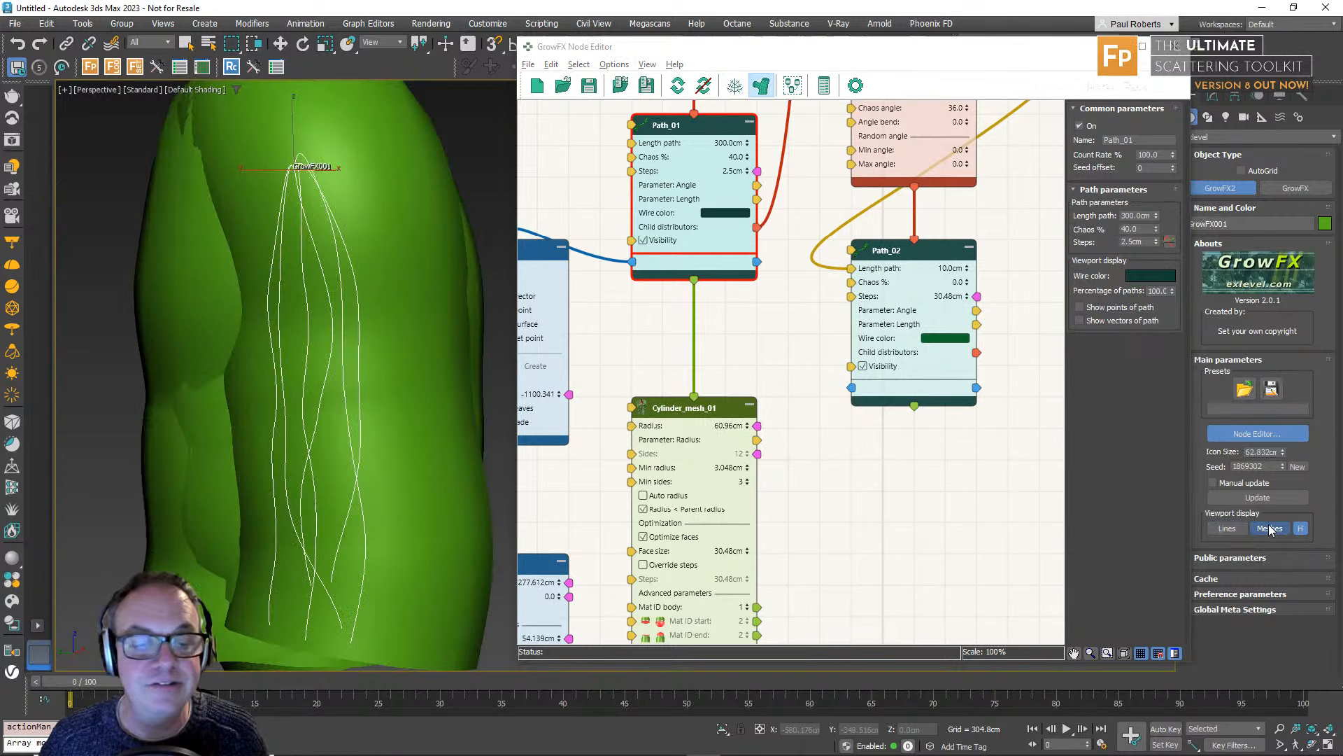
{"action": "left_click", "coordinate": [1298, 530]}
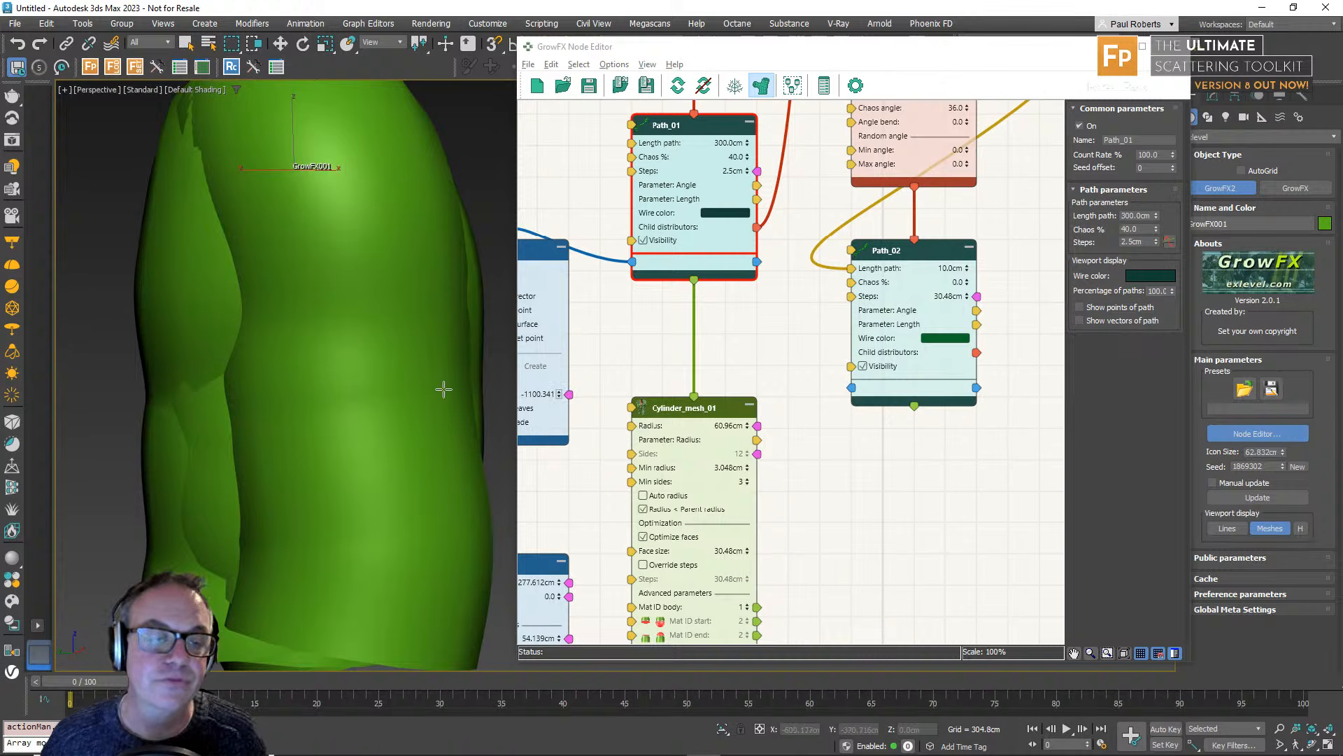
Set the cylinder mesh radius to 2.134 cm and its minimum radius to 0 cm.
{"action": "middle_click_drag", "start_coordinate": [444, 389], "coordinate": [398, 375], "text": "alt"}
{"action": "left_click", "coordinate": [695, 419]}
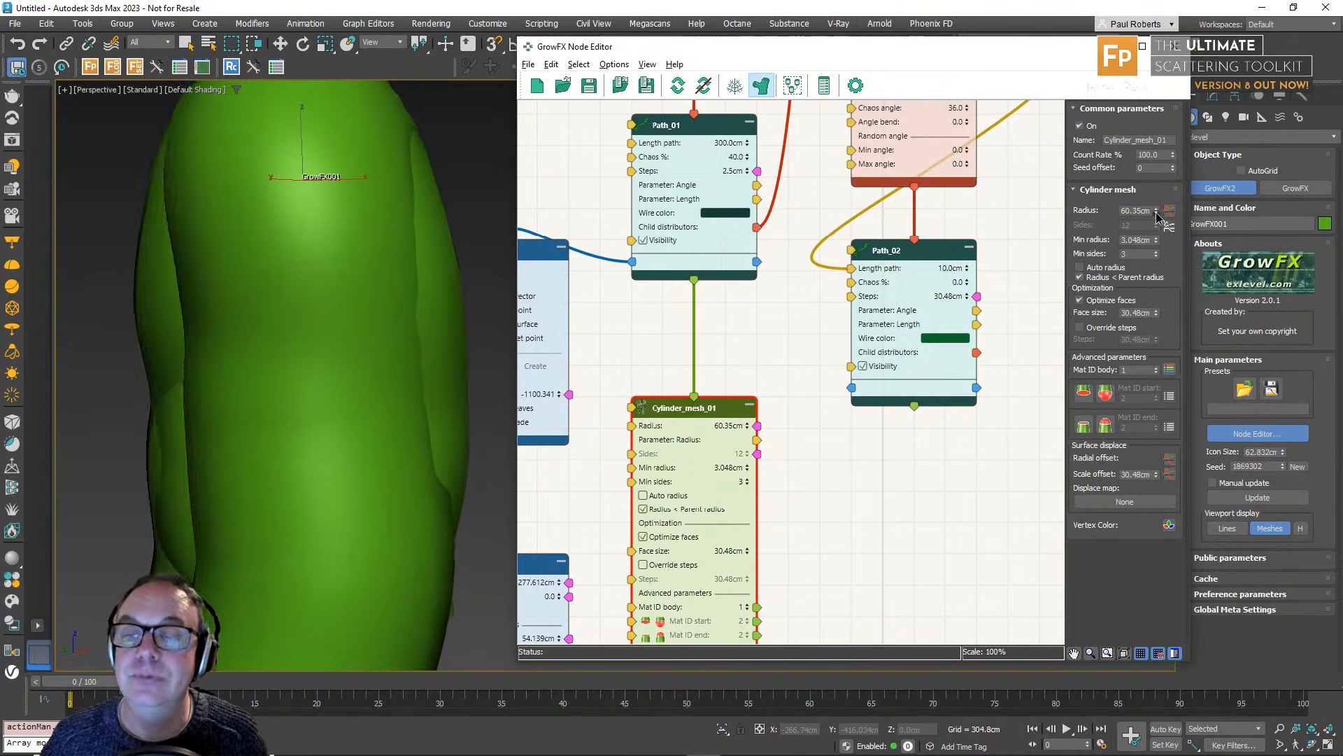
{"action": "left_click_drag", "start_coordinate": [1156, 212], "coordinate": [1154, 279]}
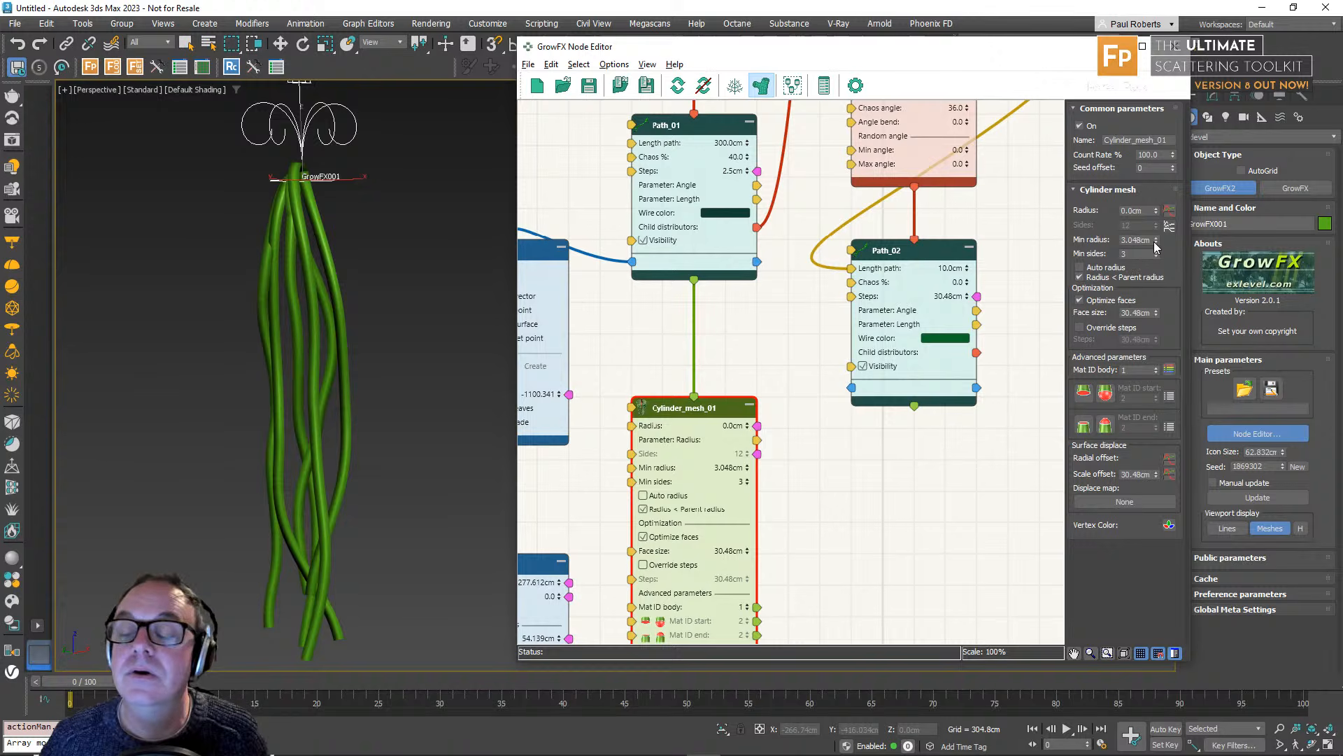
{"action": "left_click_drag", "start_coordinate": [1156, 242], "coordinate": [1155, 196]}
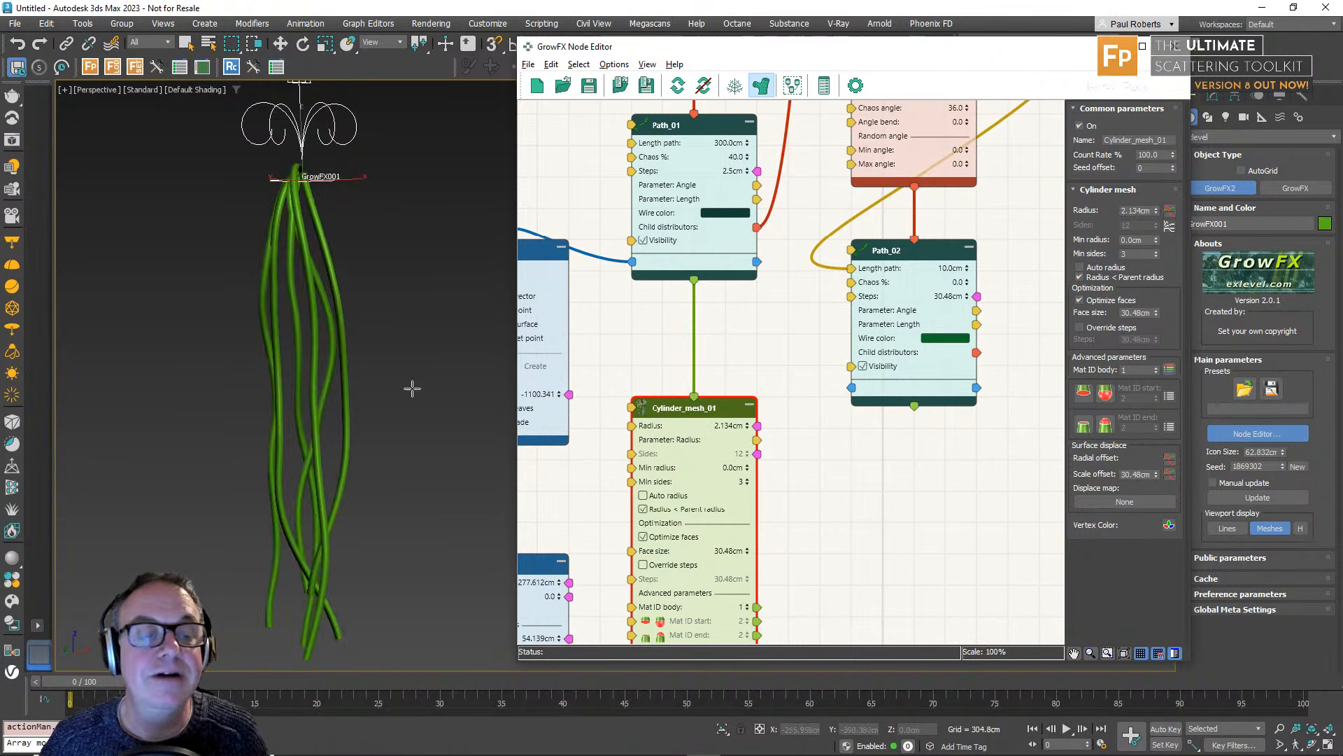
{"action": "scroll", "coordinate": [301, 276], "scroll_direction": "up", "scroll_amount": 8}
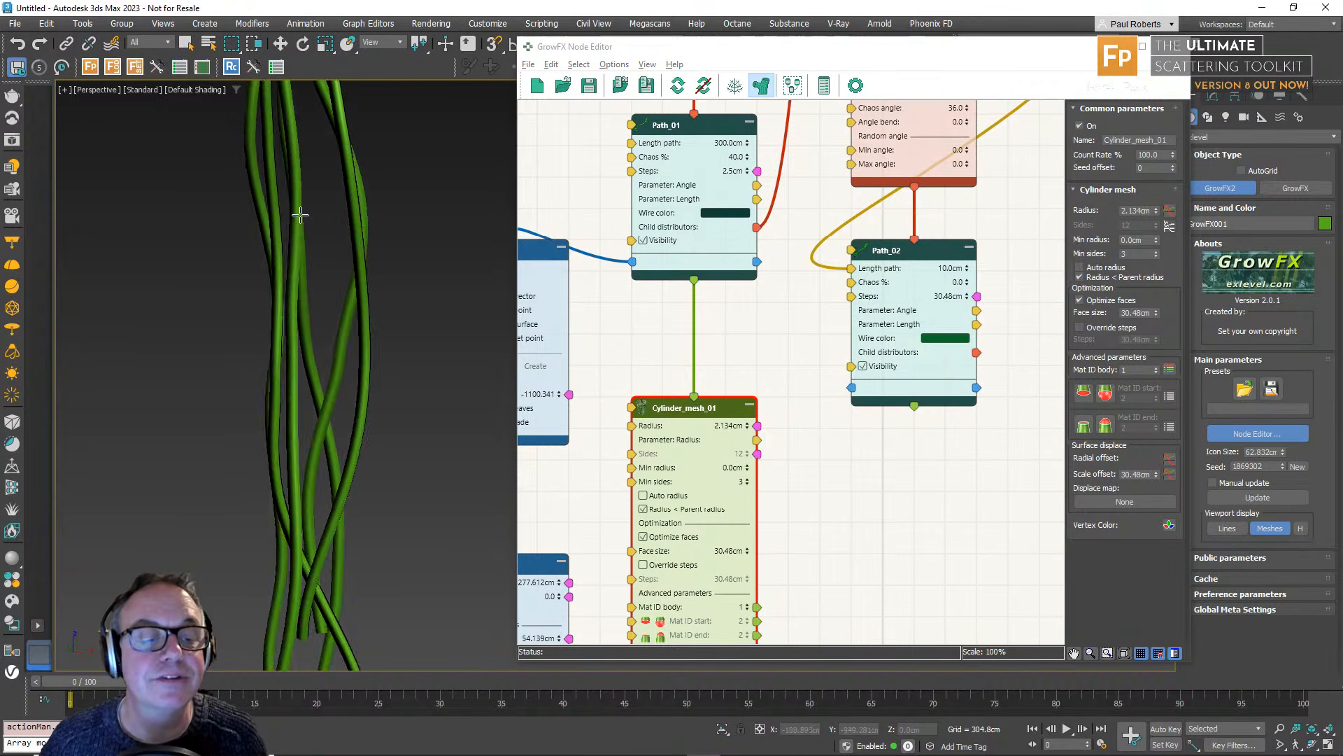
{"action": "scroll", "coordinate": [300, 235], "scroll_direction": "down", "scroll_amount": 2}
{"action": "middle_click_drag", "start_coordinate": [273, 253], "coordinate": [301, 366]}
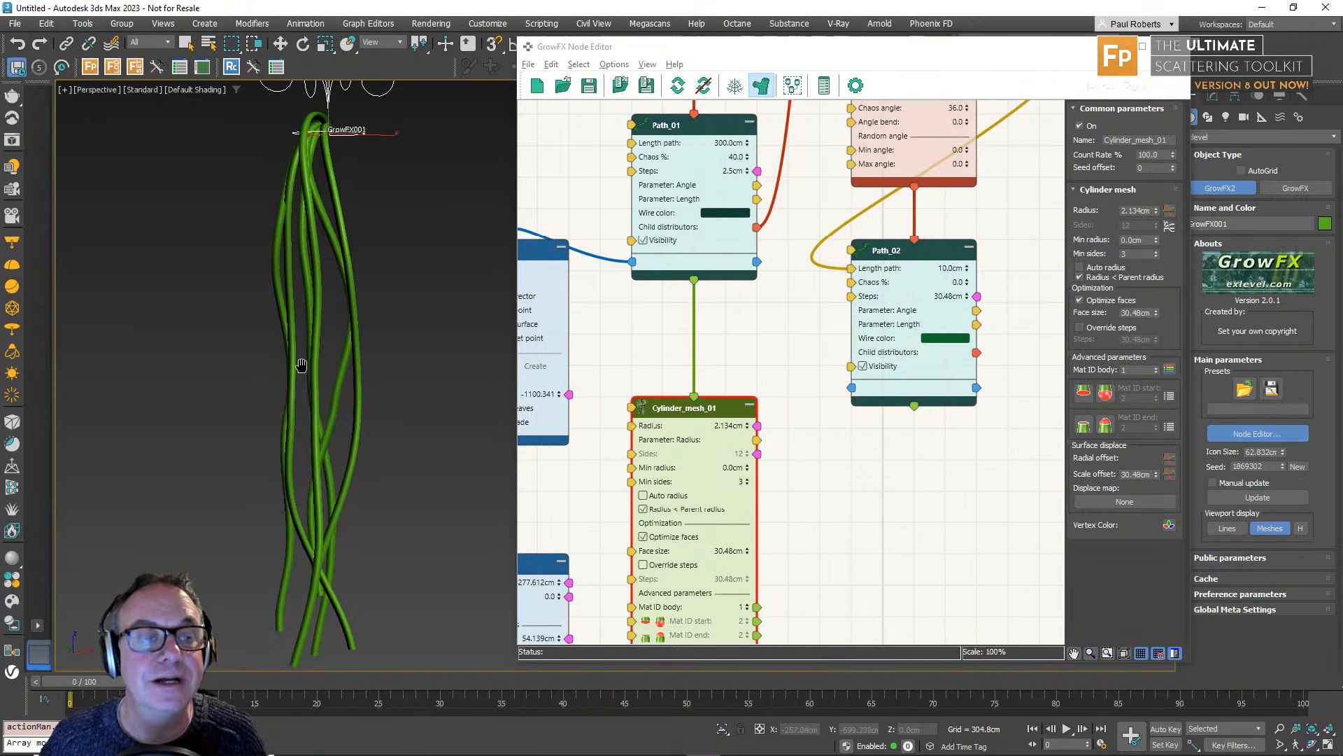
Add a control curve to the cylinder mesh radius, with the start point at about 0.7 and the end point at 0.125.
{"action": "left_click", "coordinate": [1168, 211]}
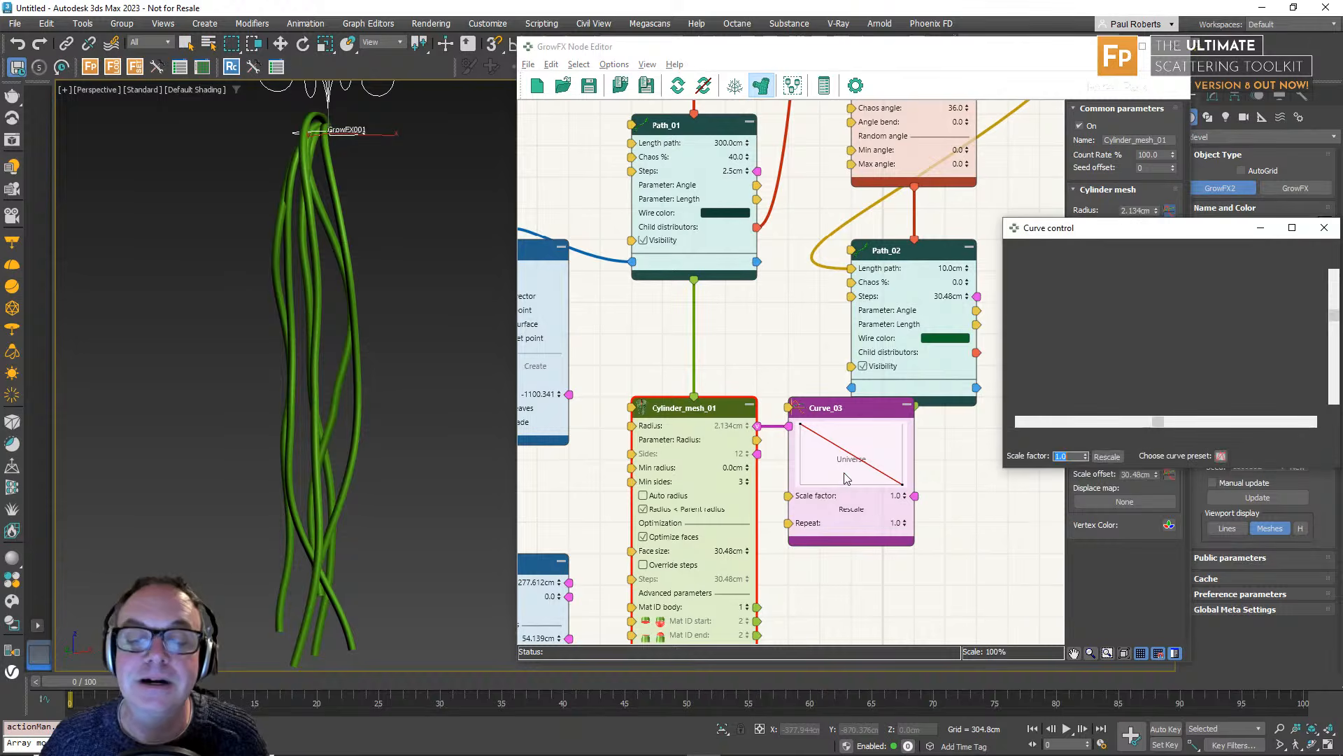
{"action": "left_click_drag", "start_coordinate": [1108, 236], "coordinate": [841, 194]}
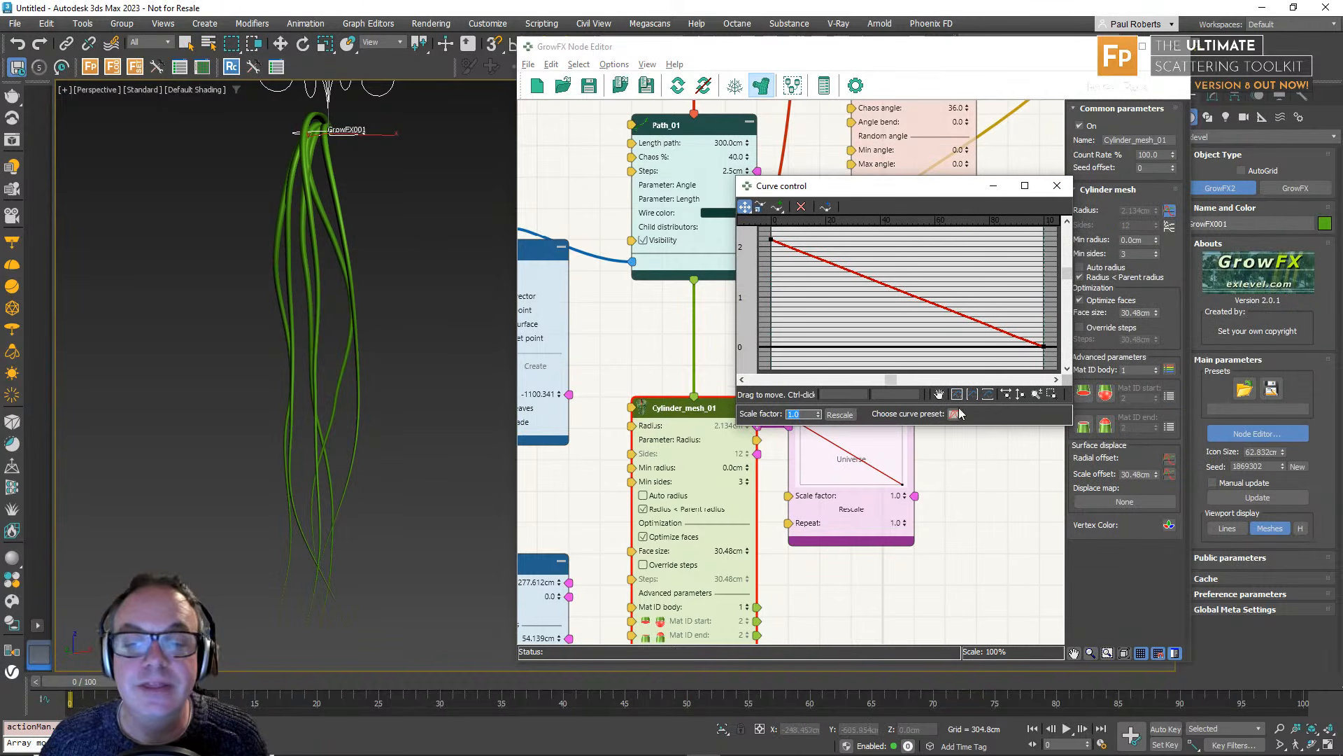
{"action": "left_click_drag", "start_coordinate": [1044, 345], "coordinate": [1043, 340]}
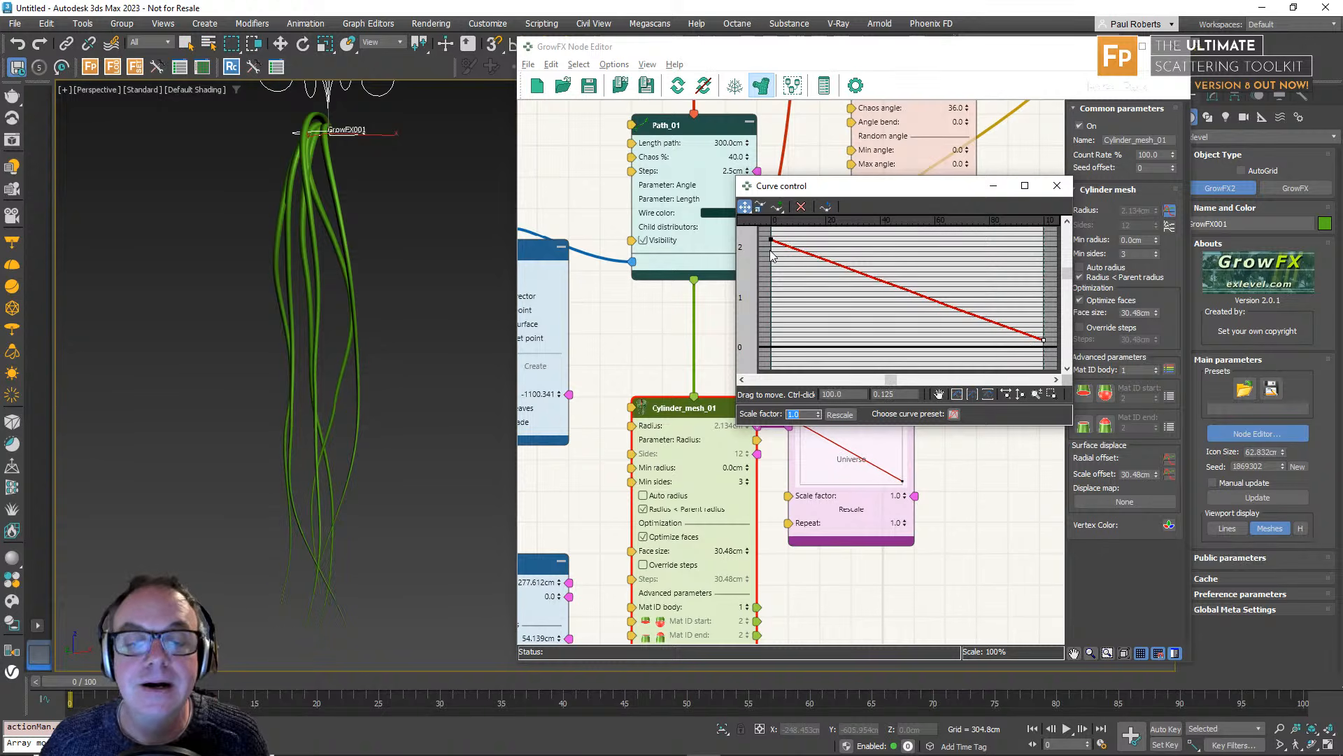
{"action": "left_click_drag", "start_coordinate": [773, 240], "coordinate": [770, 312]}
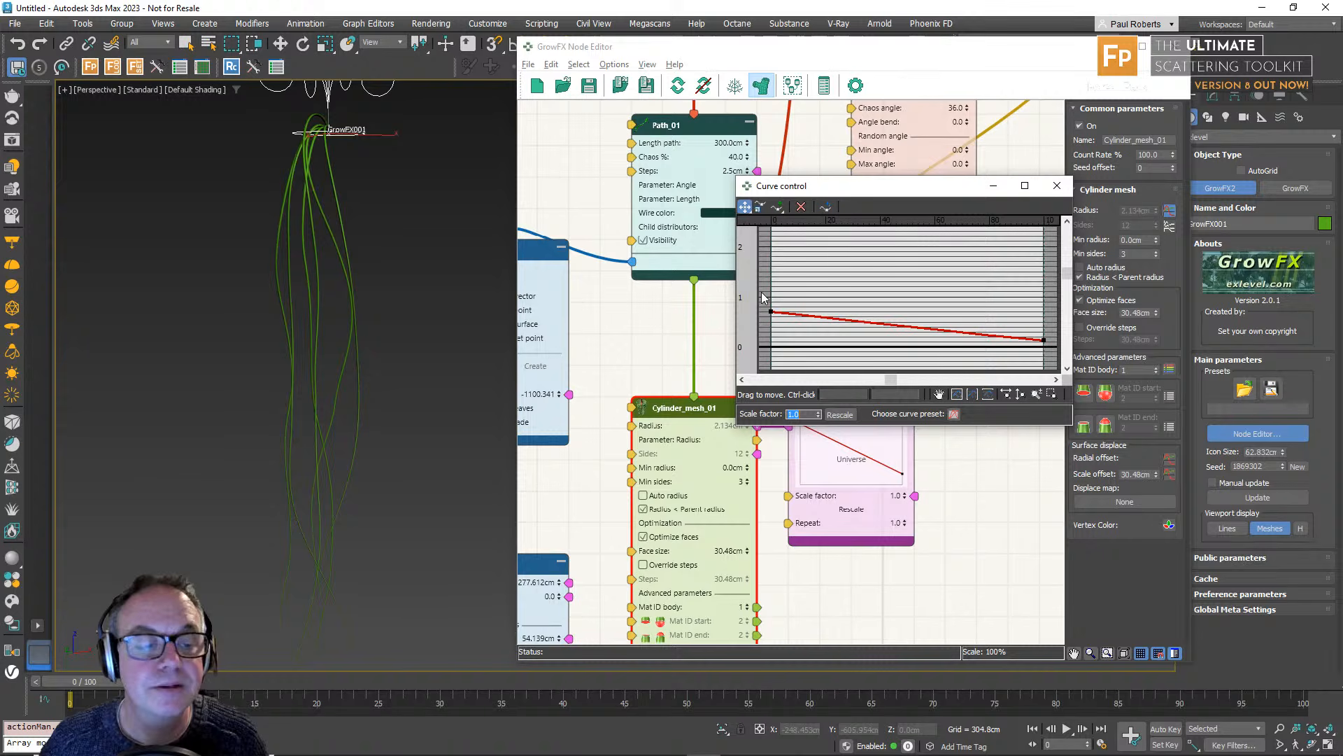
{"action": "left_click", "coordinate": [1057, 185]}
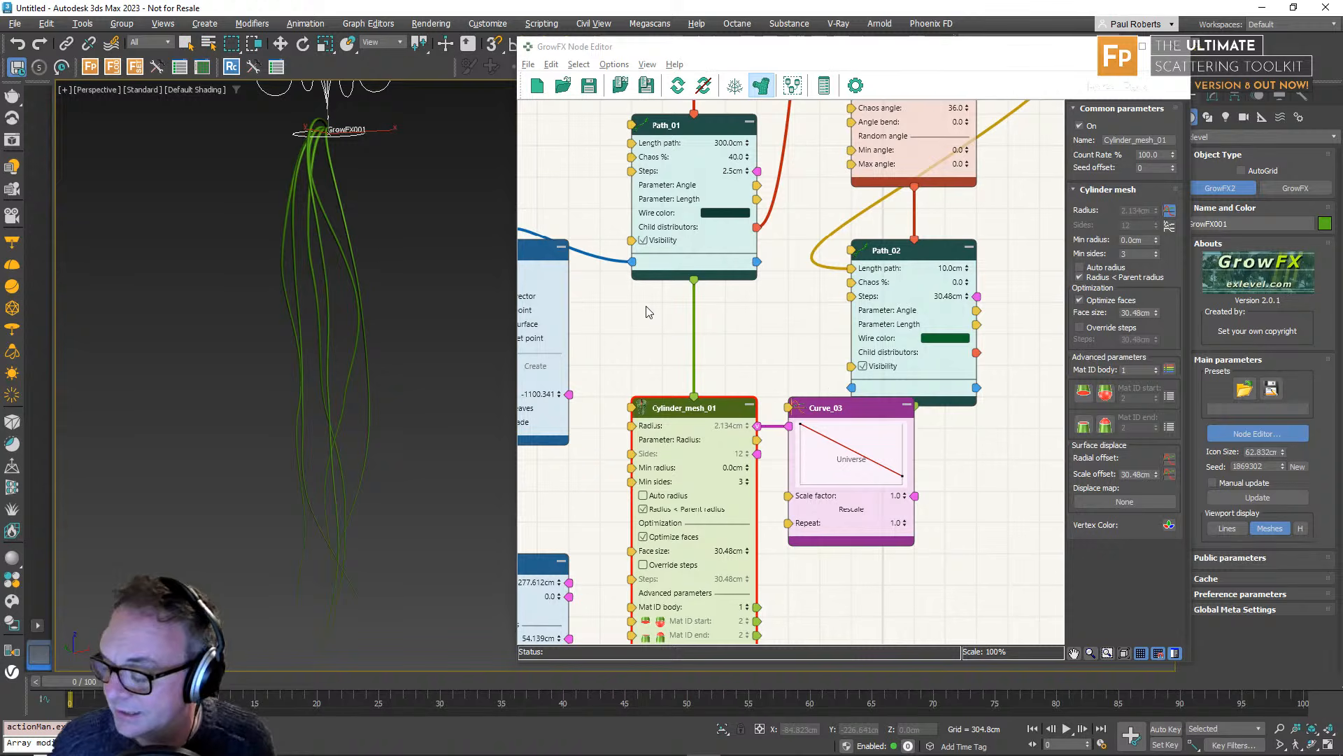
Move the Path_02 node clear of the radius curve node and attach a Leaves mesh node to it.
{"action": "middle_click_drag", "start_coordinate": [354, 291], "coordinate": [355, 331]}
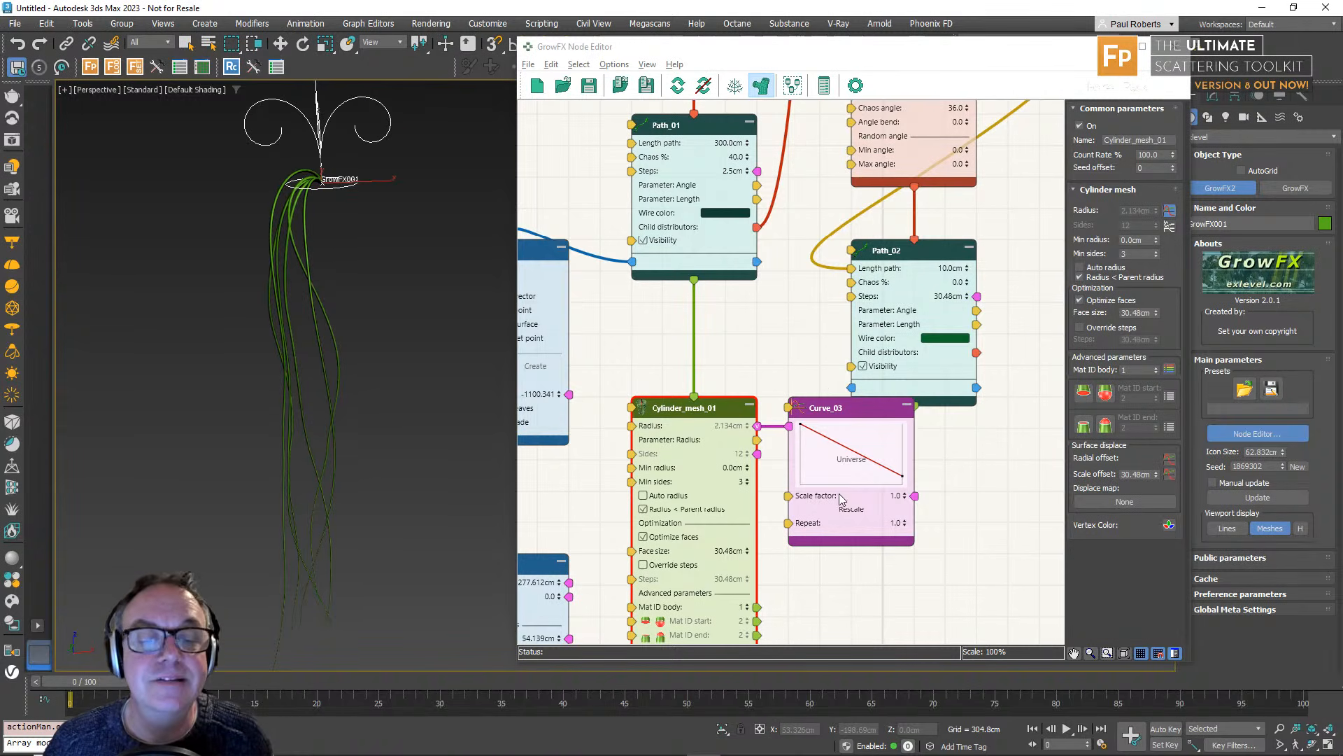
{"action": "middle_click_drag", "start_coordinate": [841, 499], "coordinate": [739, 504]}
{"action": "middle_click_drag", "start_coordinate": [319, 297], "coordinate": [312, 315], "text": "alt"}
{"action": "middle_click_drag", "start_coordinate": [942, 272], "coordinate": [902, 375]}
{"action": "scroll", "coordinate": [833, 504], "scroll_direction": "down", "scroll_amount": 2}
{"action": "middle_click_drag", "start_coordinate": [828, 522], "coordinate": [843, 283]}
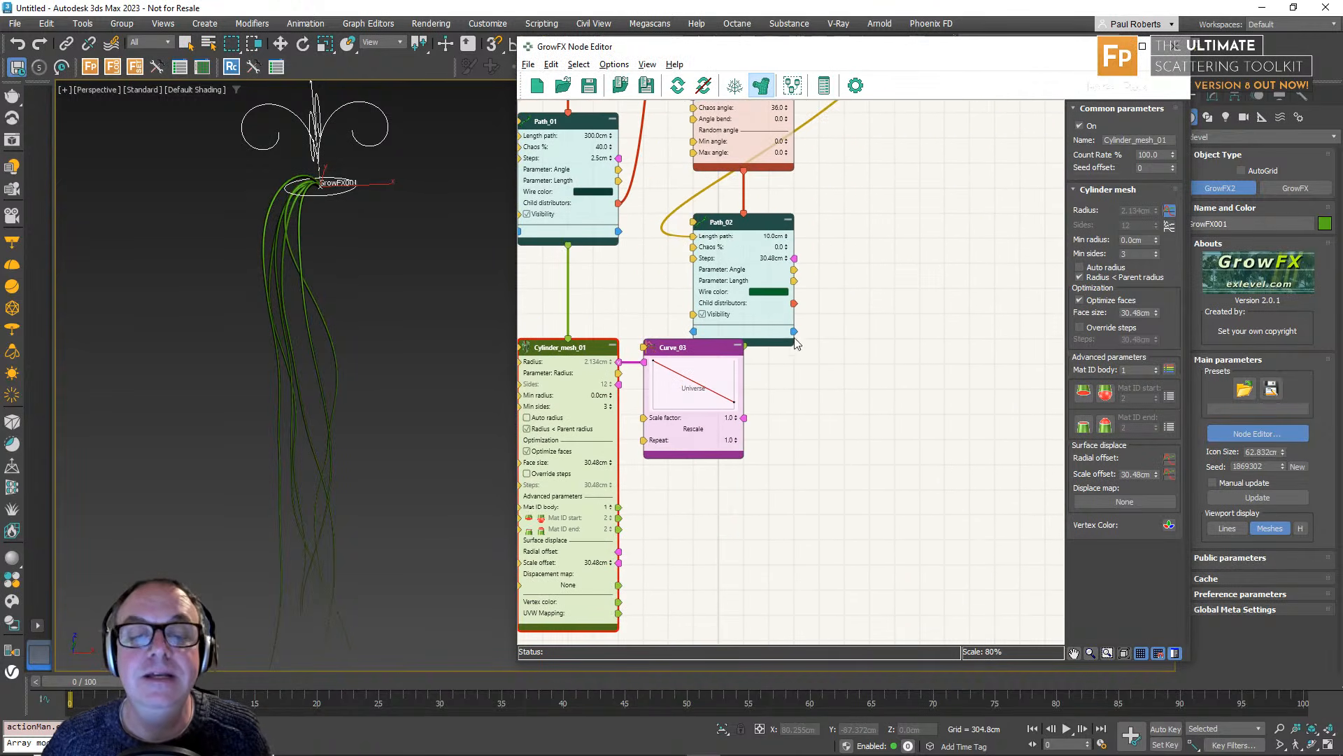
{"action": "left_click_drag", "start_coordinate": [734, 238], "coordinate": [834, 238]}
{"action": "scroll", "coordinate": [842, 223], "scroll_direction": "up", "scroll_amount": 3}
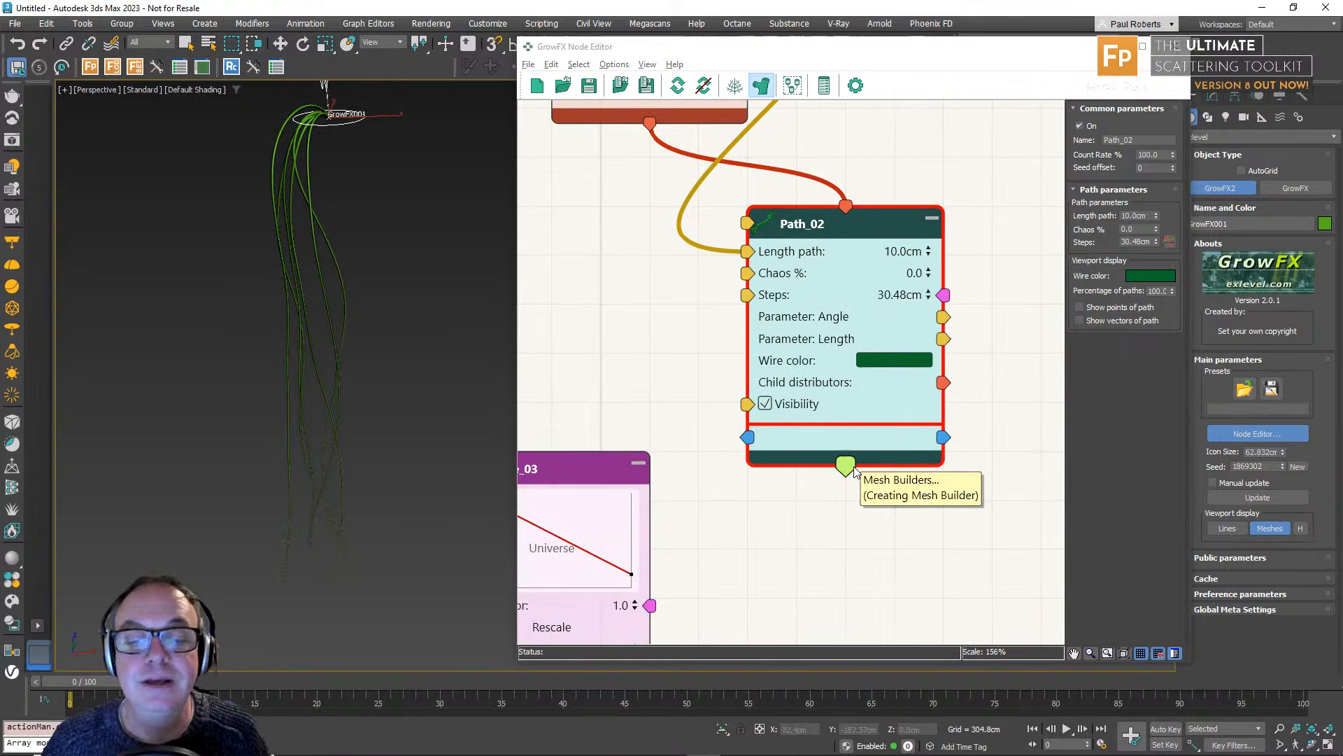
{"action": "left_click_drag", "start_coordinate": [846, 464], "coordinate": [846, 565]}
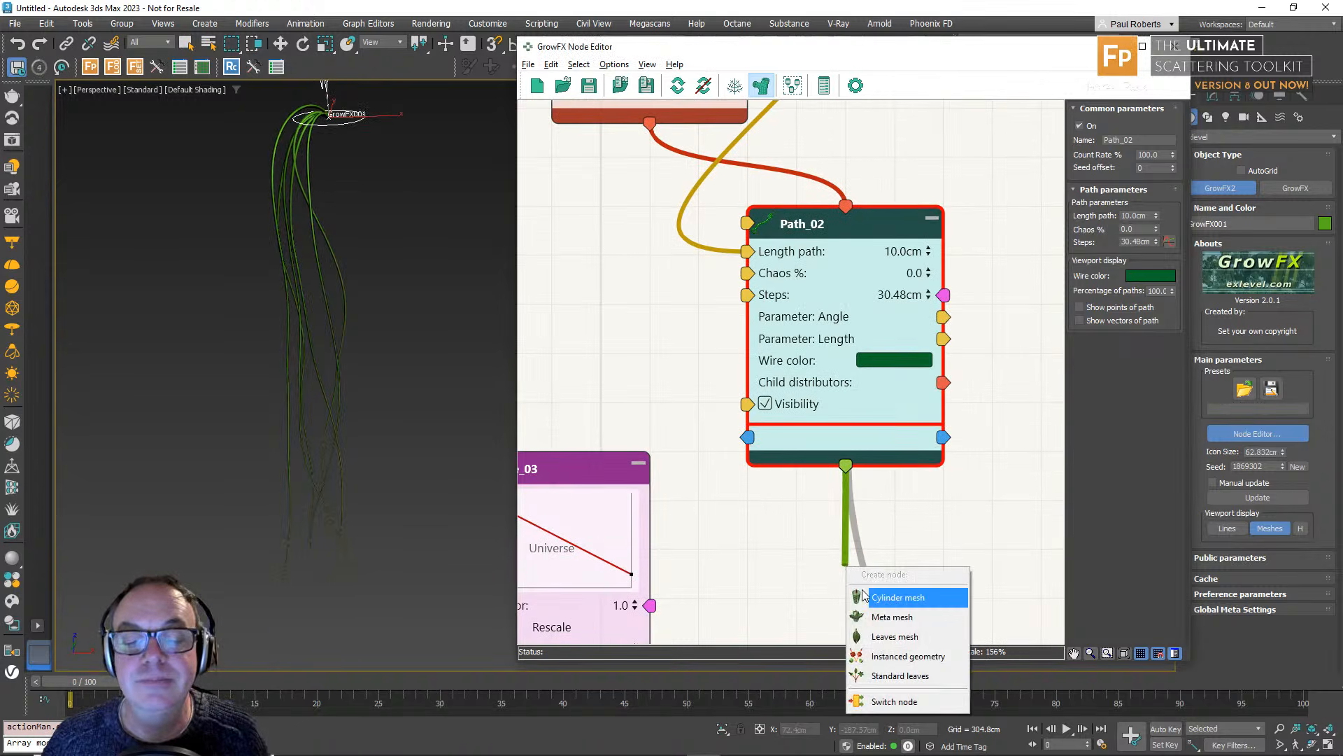
{"action": "left_click", "coordinate": [922, 639]}
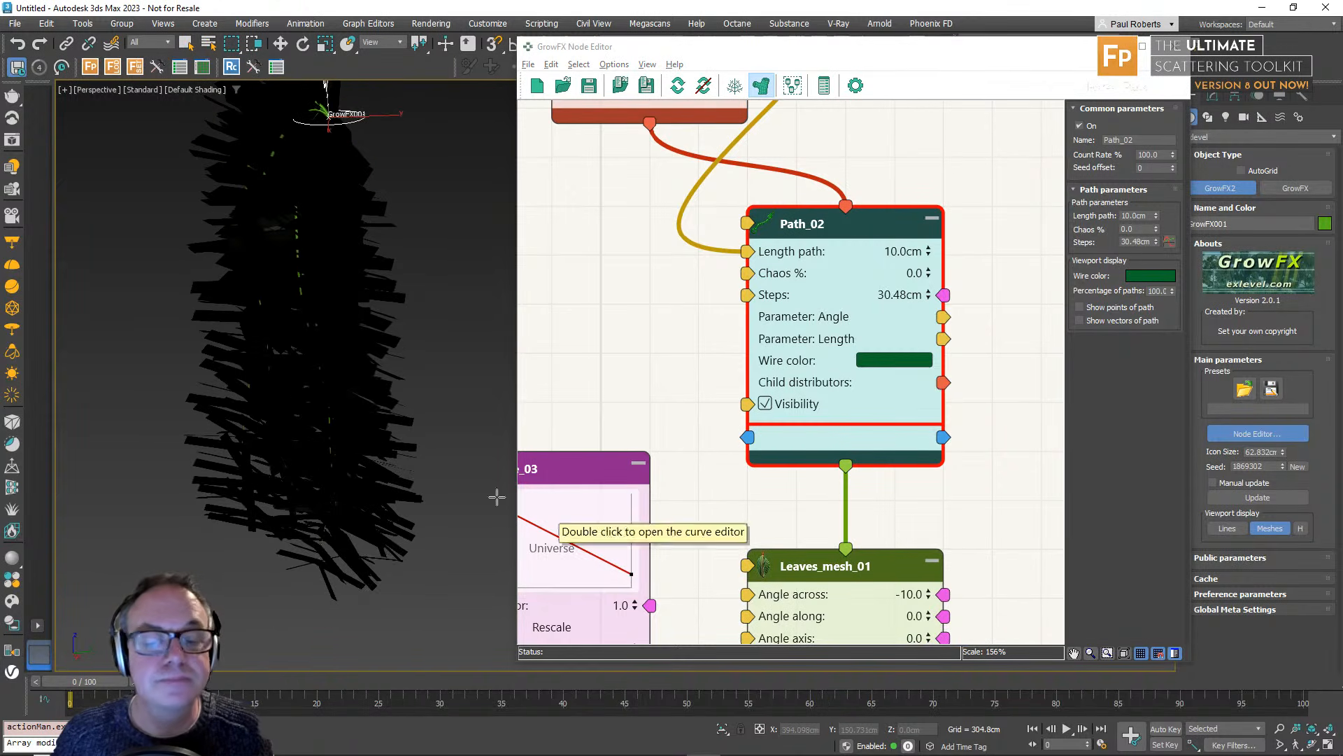
Set the leaves mesh width to 2.743 cm.
{"action": "middle_click_drag", "start_coordinate": [1024, 569], "coordinate": [969, 389]}
{"action": "middle_click_drag", "start_coordinate": [987, 473], "coordinate": [983, 270]}
{"action": "middle_click_drag", "start_coordinate": [948, 410], "coordinate": [904, 379]}
{"action": "left_click", "coordinate": [754, 160]}
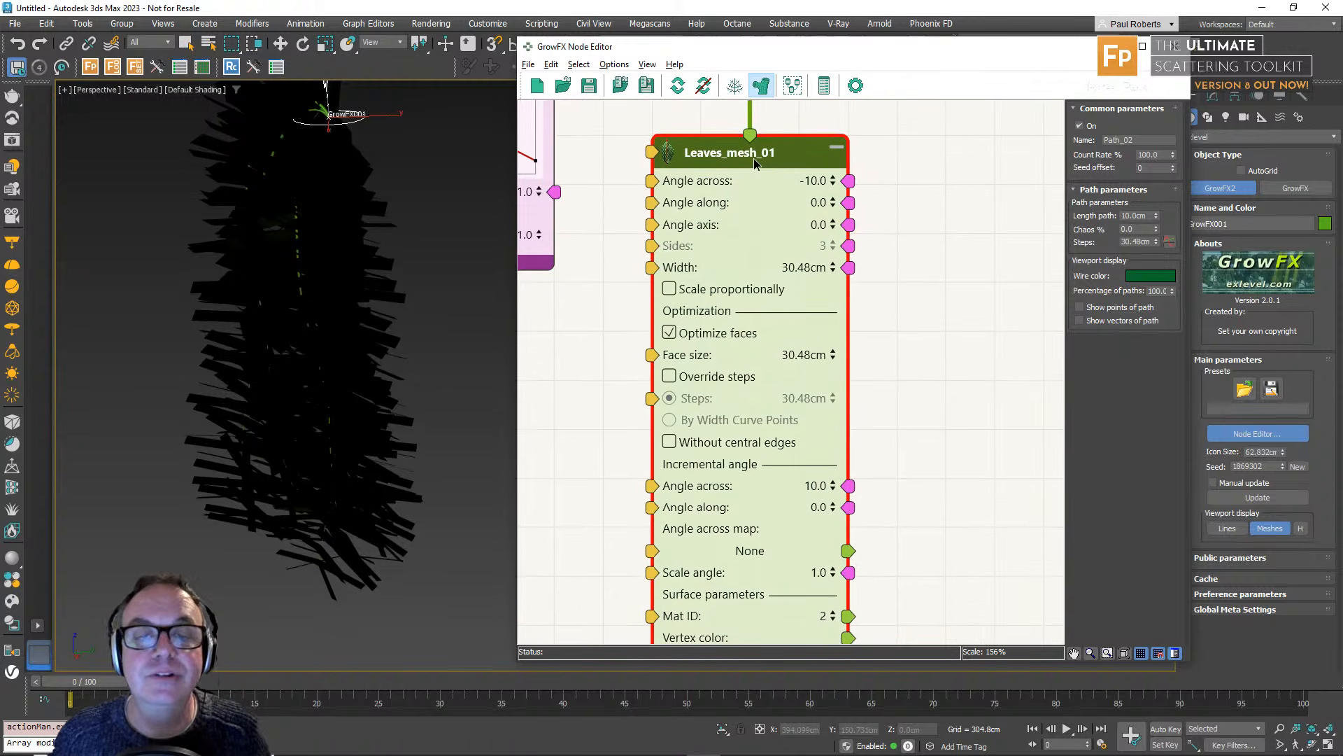
{"action": "middle_click_drag", "start_coordinate": [351, 536], "coordinate": [437, 379], "text": "alt"}
{"action": "middle_click_drag", "start_coordinate": [286, 412], "coordinate": [320, 477], "text": "alt"}
{"action": "scroll", "coordinate": [319, 477], "scroll_direction": "up", "scroll_amount": 5}
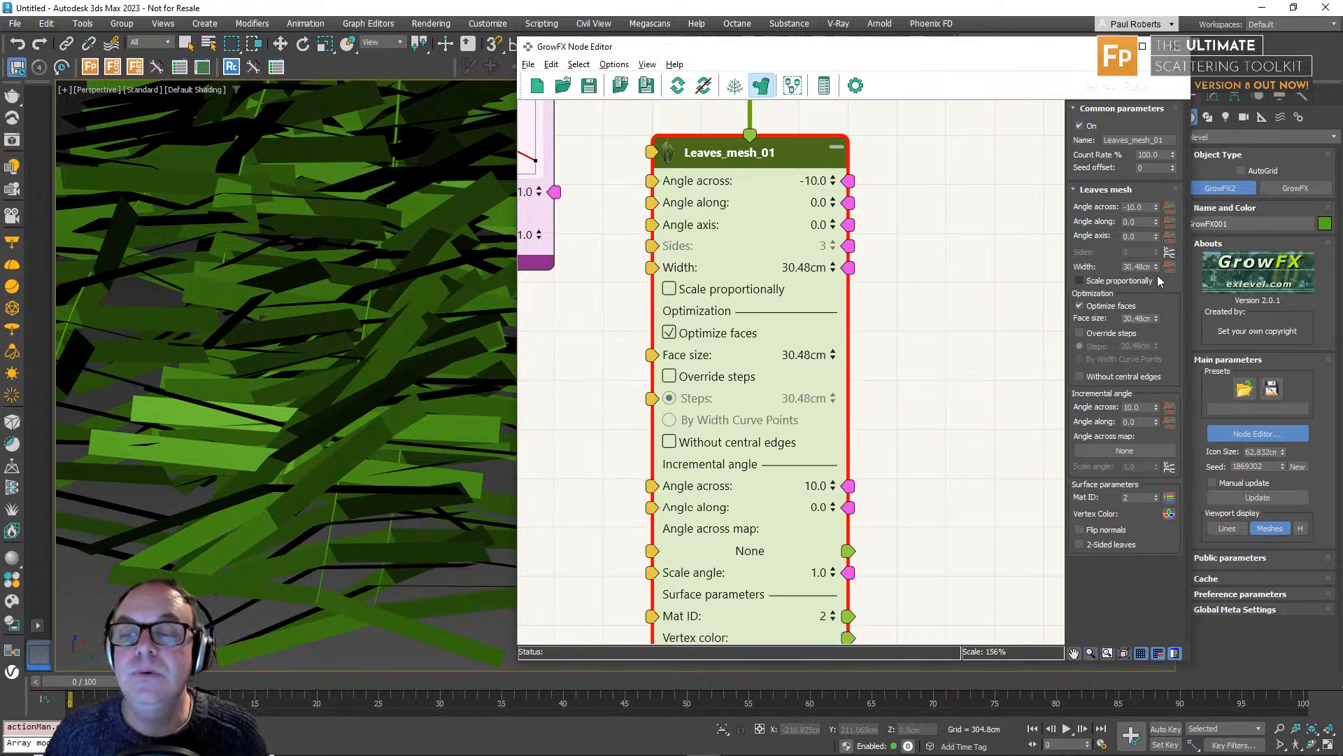
{"action": "left_click_drag", "start_coordinate": [1156, 268], "coordinate": [1138, 328]}
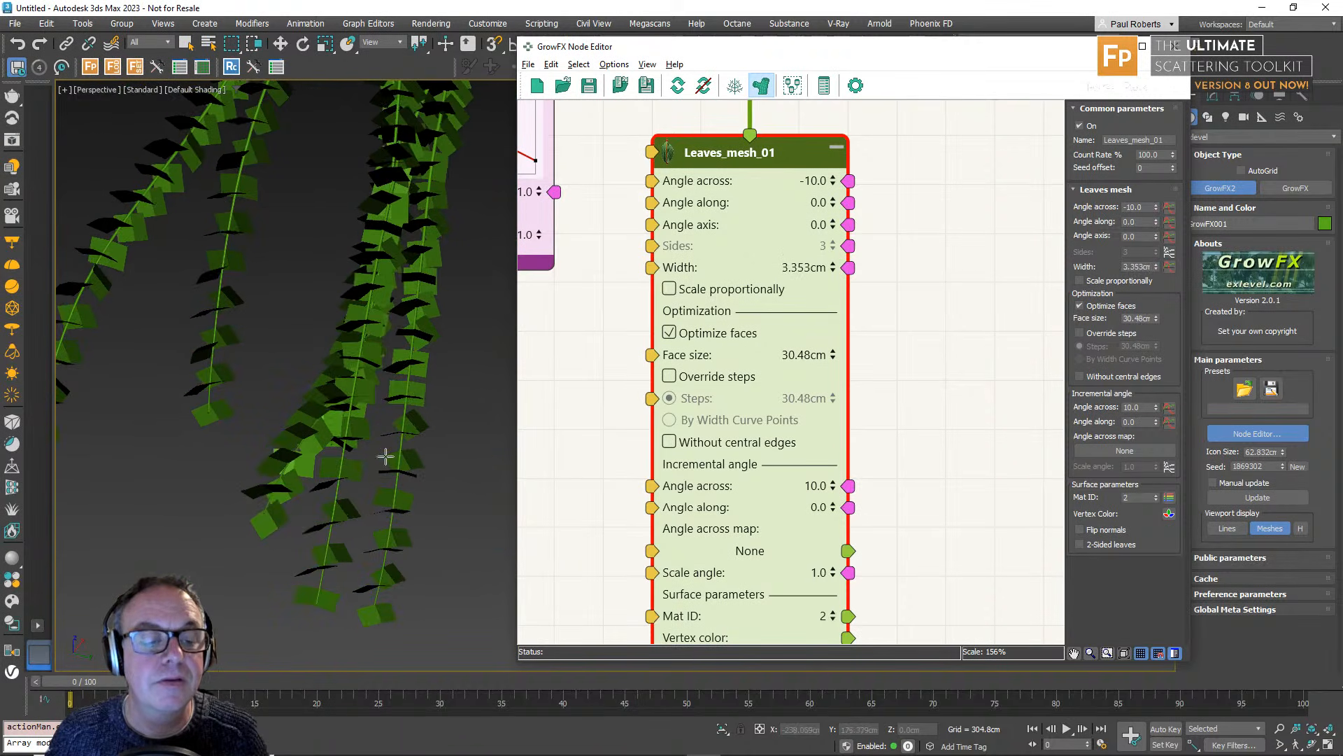
{"action": "scroll", "coordinate": [385, 456], "scroll_direction": "up", "scroll_amount": 8}
{"action": "middle_click_drag", "start_coordinate": [330, 435], "coordinate": [314, 432]}
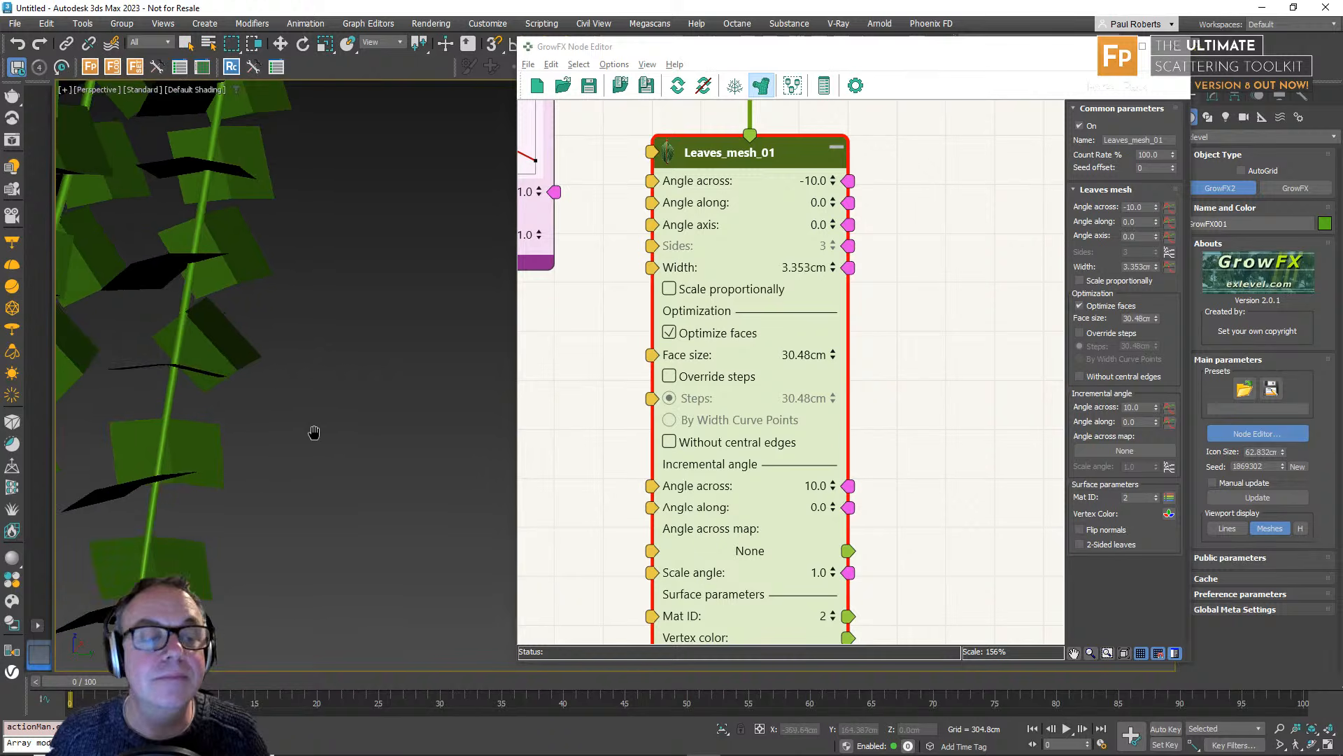
{"action": "right_click", "coordinate": [1157, 267]}
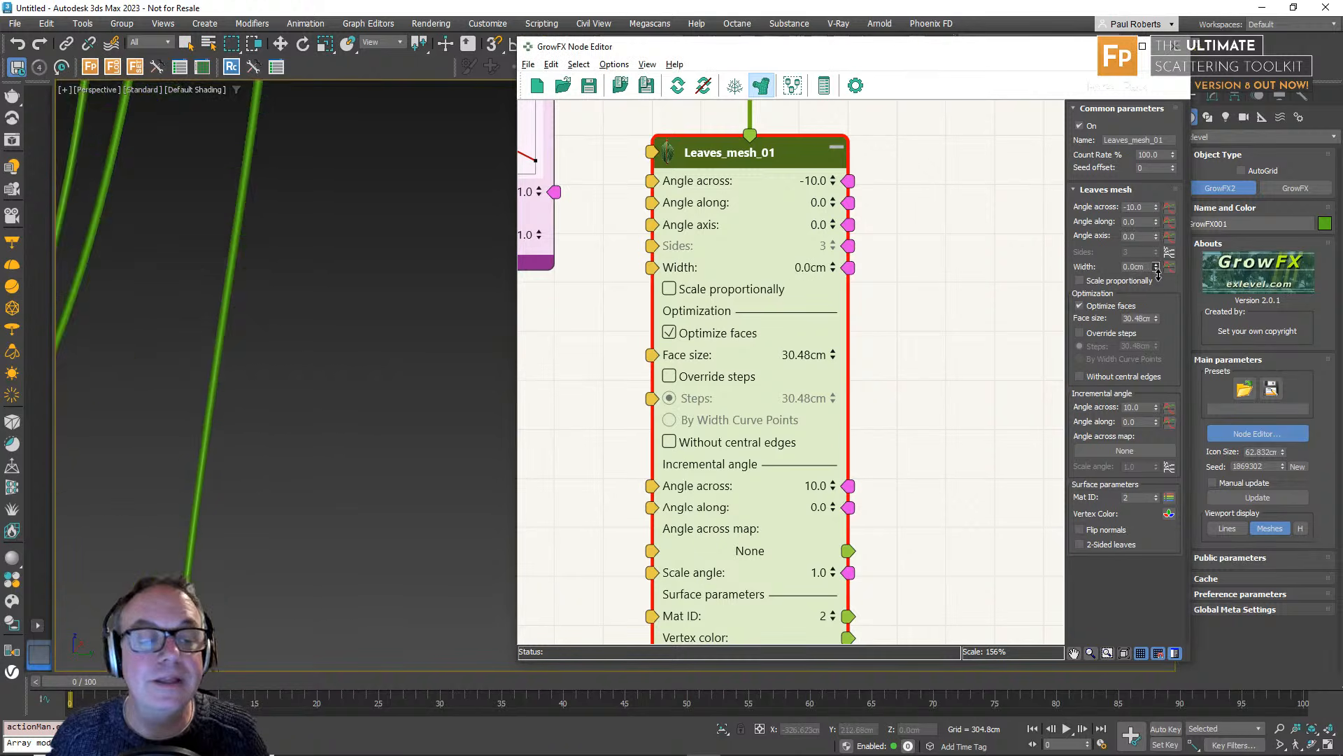
{"action": "left_click_drag", "start_coordinate": [1158, 273], "coordinate": [1158, 267]}
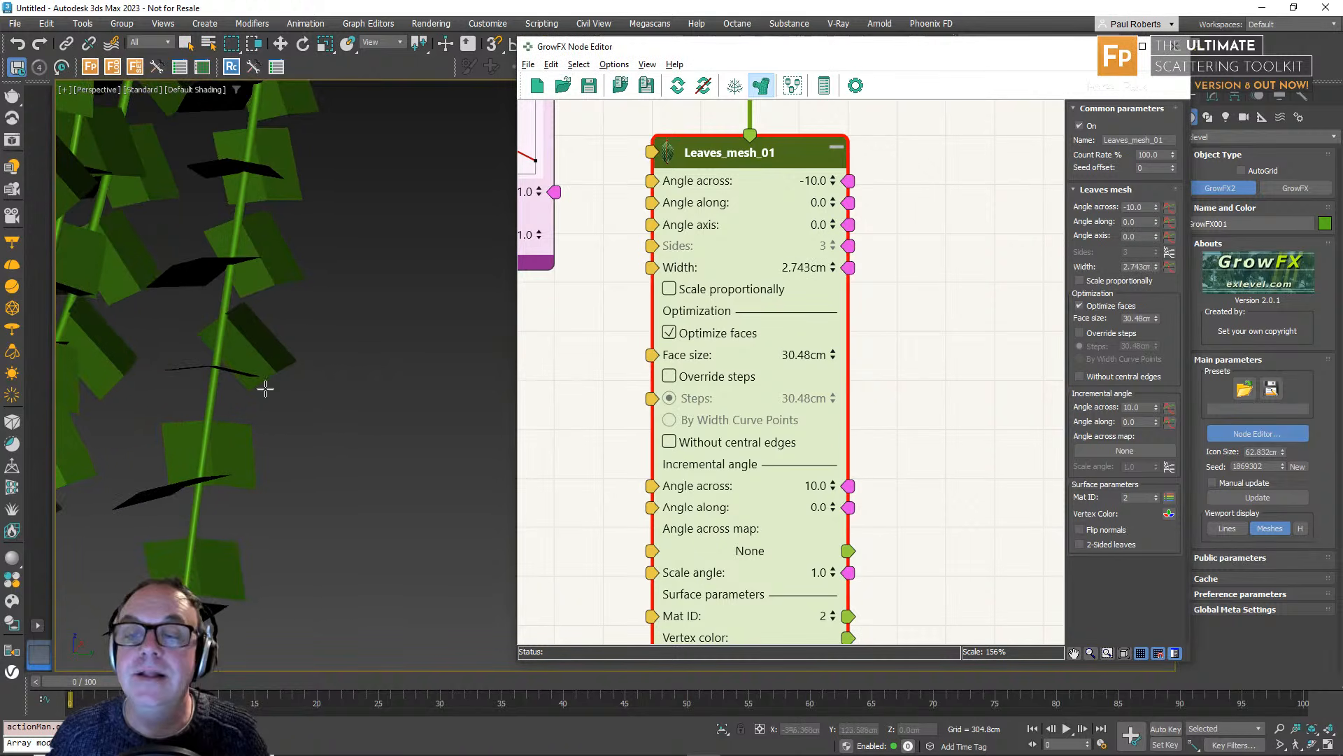
{"action": "middle_click_drag", "start_coordinate": [286, 468], "coordinate": [306, 410]}
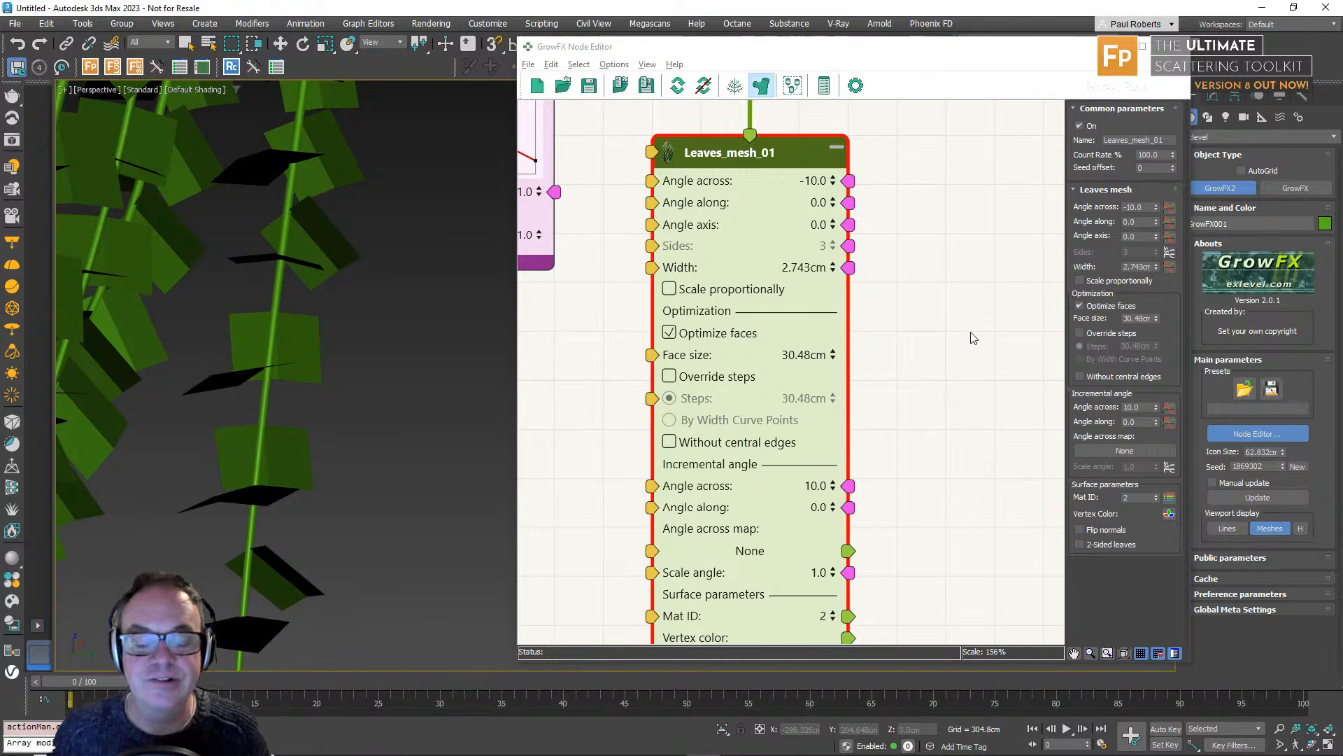
Add a control curve to the leaves mesh width and place its curve editor clear of the nodes.
{"action": "left_click", "coordinate": [1168, 271]}
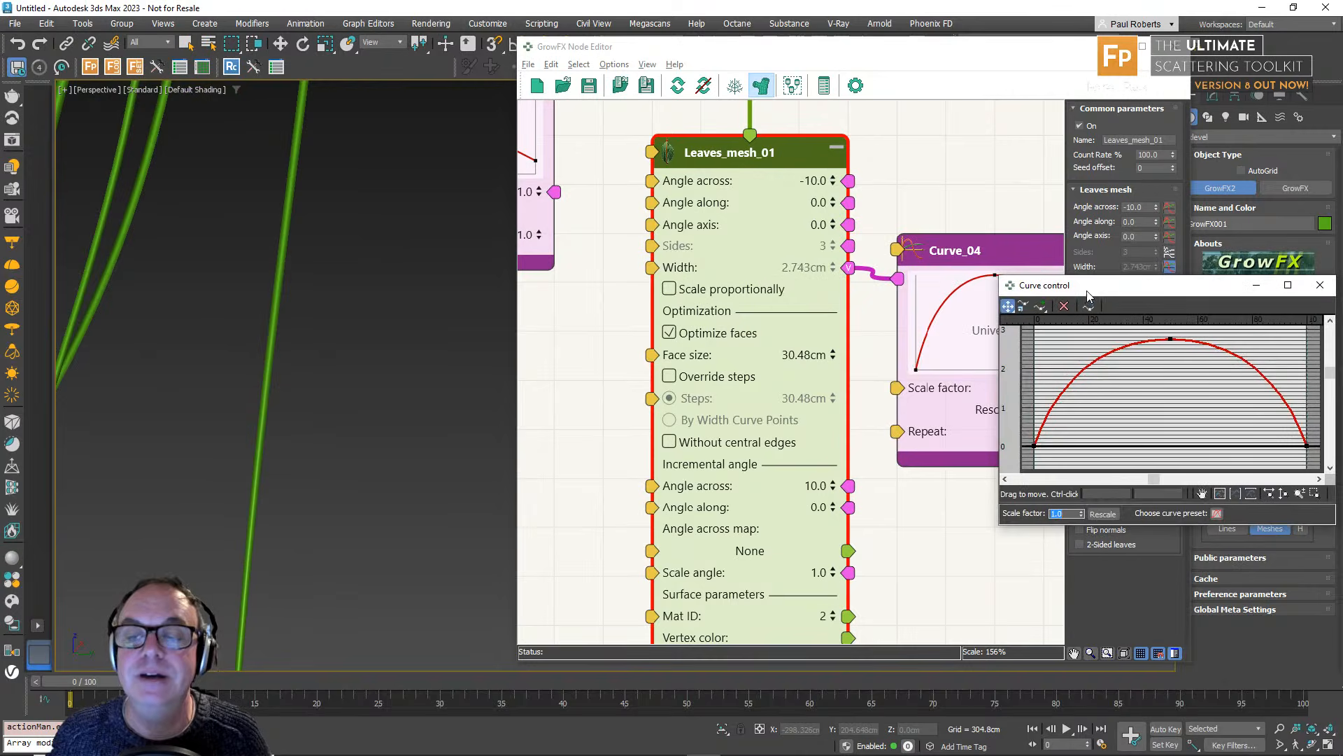
{"action": "left_click_drag", "start_coordinate": [1175, 297], "coordinate": [834, 195]}
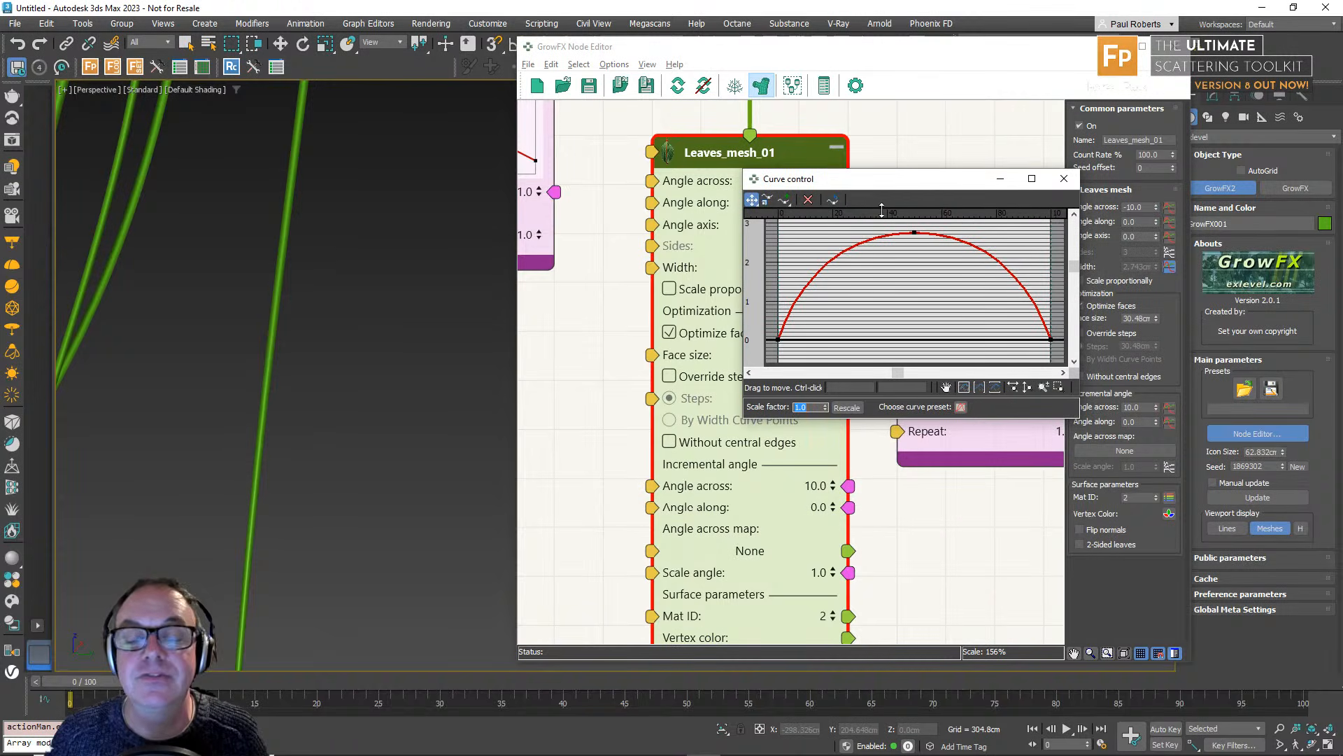
{"action": "left_click_drag", "start_coordinate": [875, 183], "coordinate": [1241, 229]}
Set the Steps value of Path_02 to 1 cm.
{"action": "middle_click_drag", "start_coordinate": [716, 257], "coordinate": [713, 422]}
{"action": "middle_click_drag", "start_coordinate": [827, 266], "coordinate": [800, 466]}
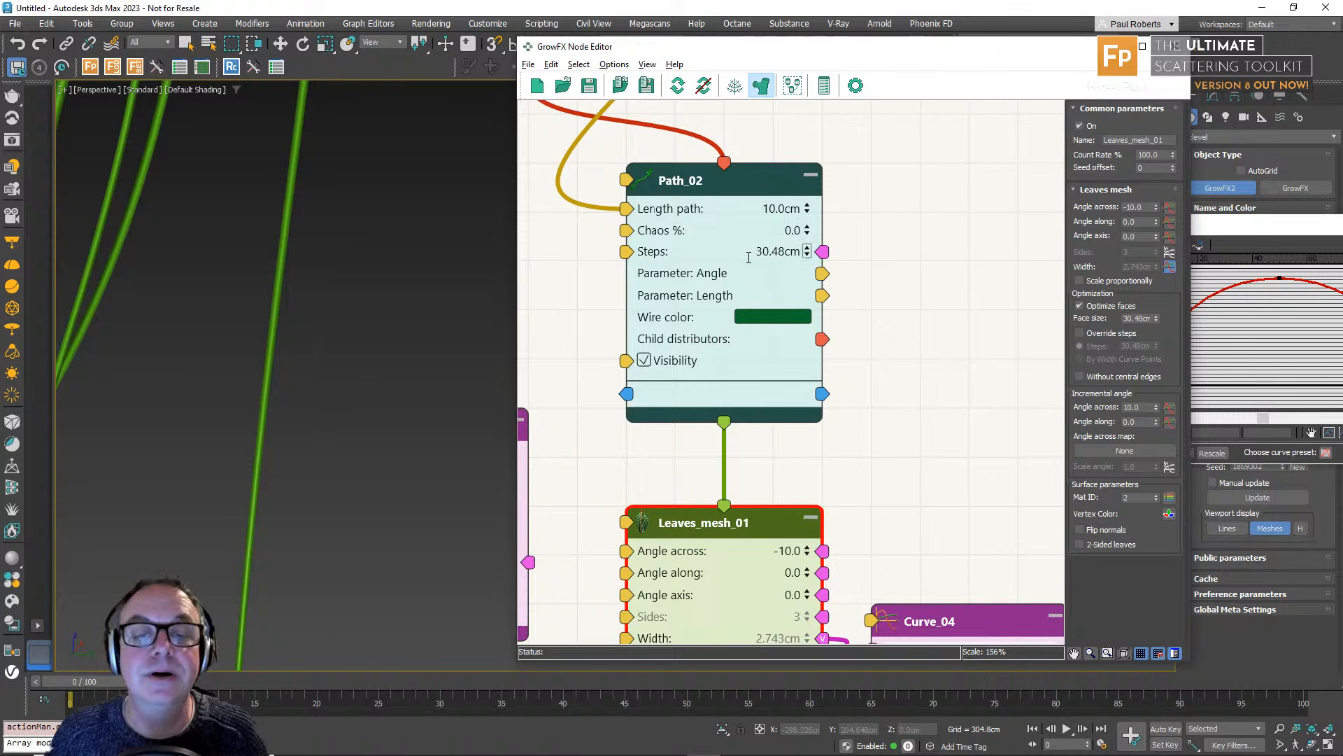
{"action": "left_click", "coordinate": [732, 197]}
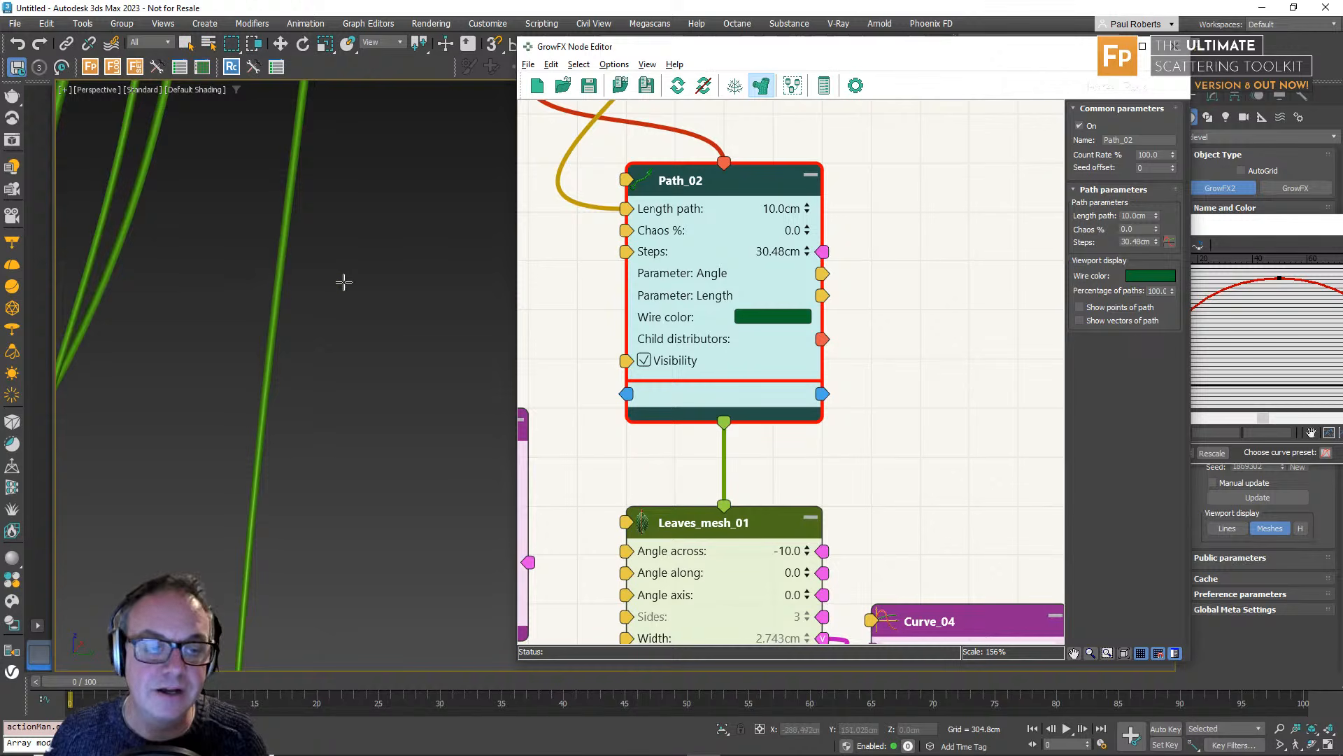
{"action": "double_click", "coordinate": [759, 249]}
{"action": "type", "text": "1"}
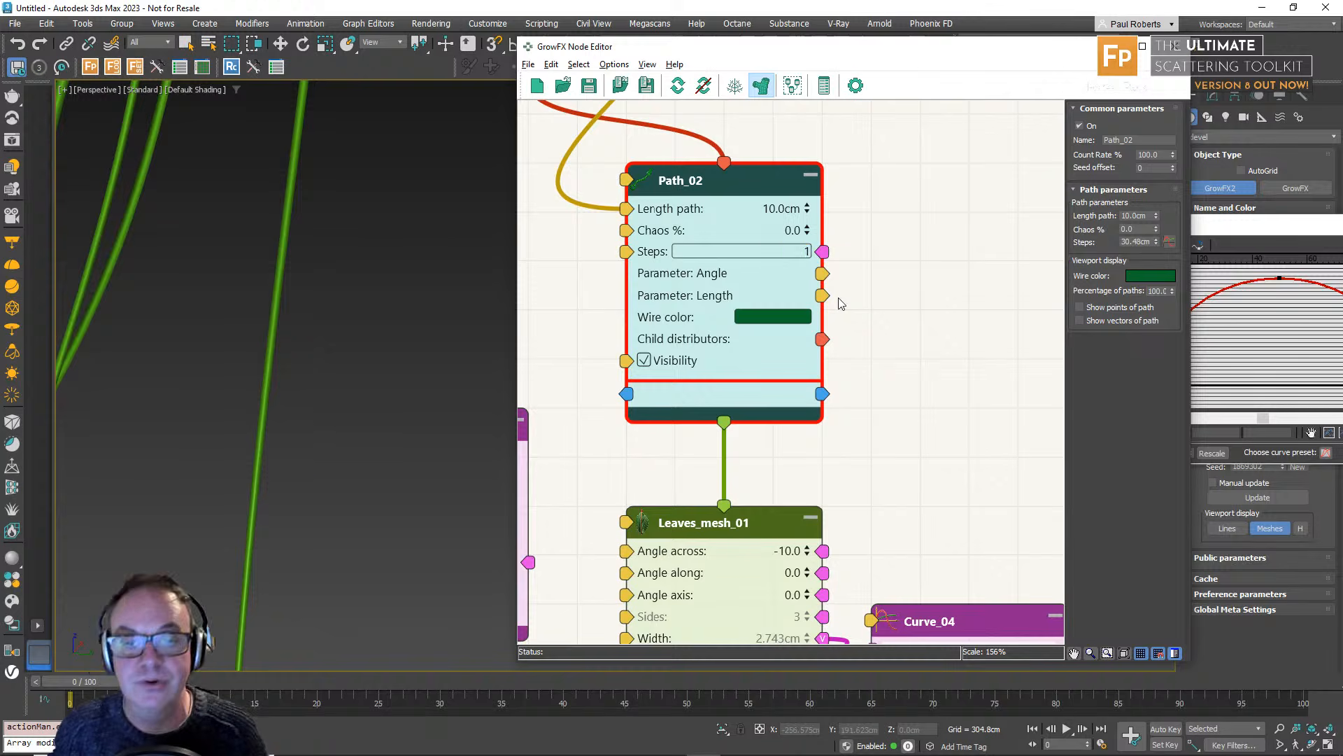
{"action": "key", "text": "Return"}
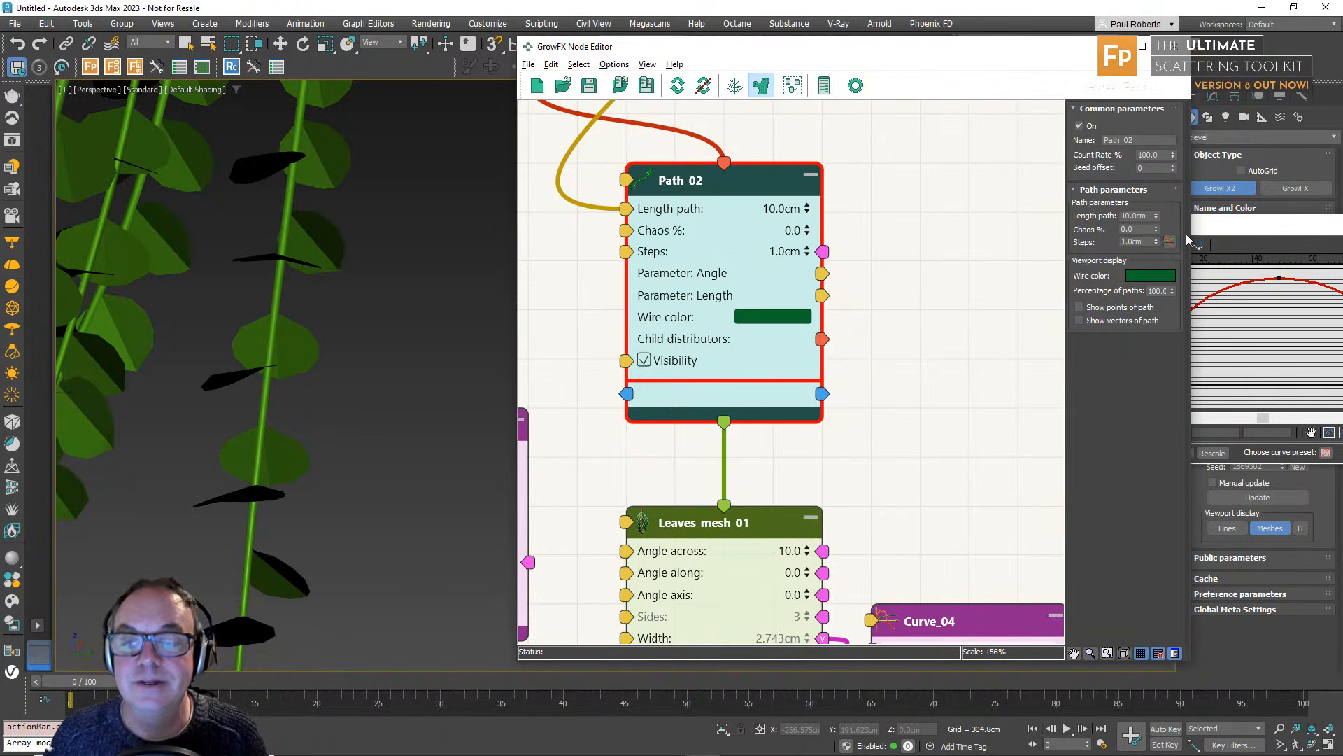
Move the leaf width curve's peak to about 27.4, 2.3 and pull the end point's handle inward to taper the tip.
{"action": "left_click_drag", "start_coordinate": [1244, 225], "coordinate": [915, 175]}
{"action": "scroll", "coordinate": [345, 448], "scroll_direction": "up", "scroll_amount": 4}
{"action": "middle_click_drag", "start_coordinate": [345, 448], "coordinate": [379, 653]}
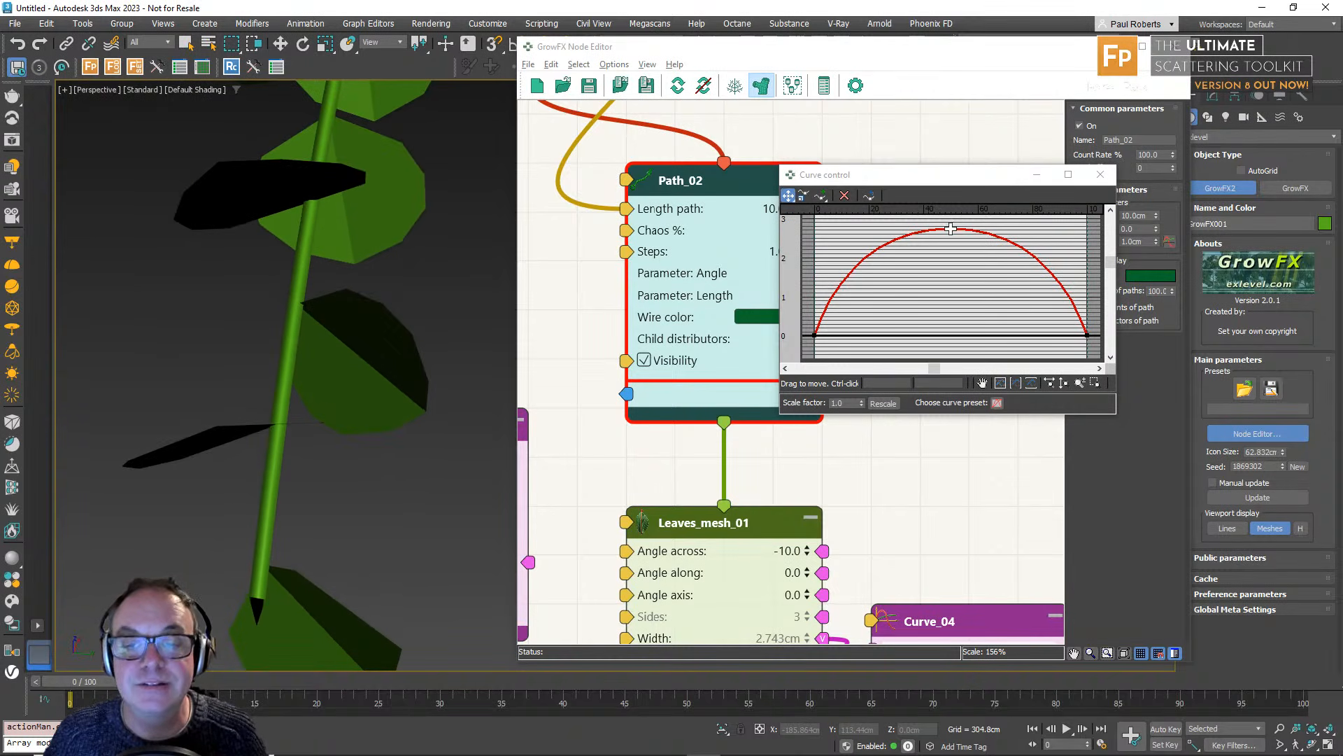
{"action": "left_click_drag", "start_coordinate": [951, 229], "coordinate": [888, 247]}
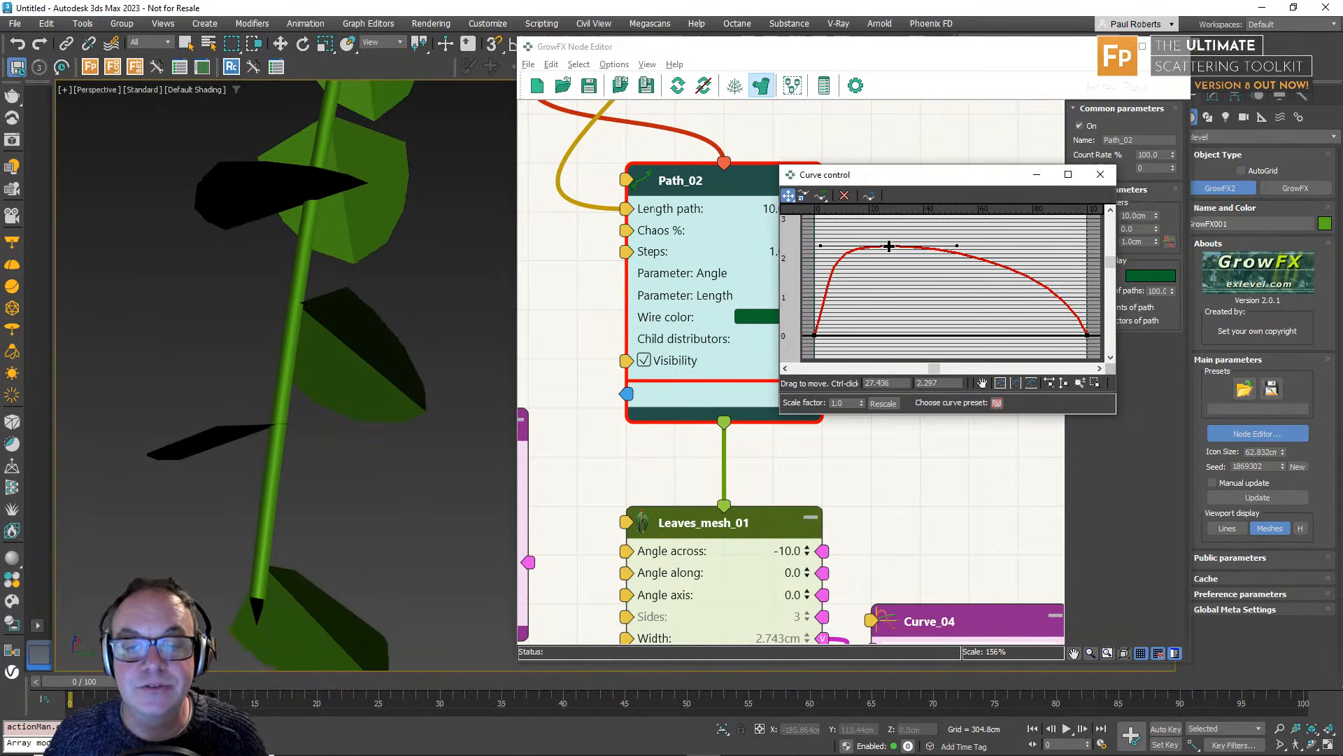
{"action": "left_click", "coordinate": [1087, 333]}
{"action": "left_click_drag", "start_coordinate": [1064, 267], "coordinate": [1008, 284]}
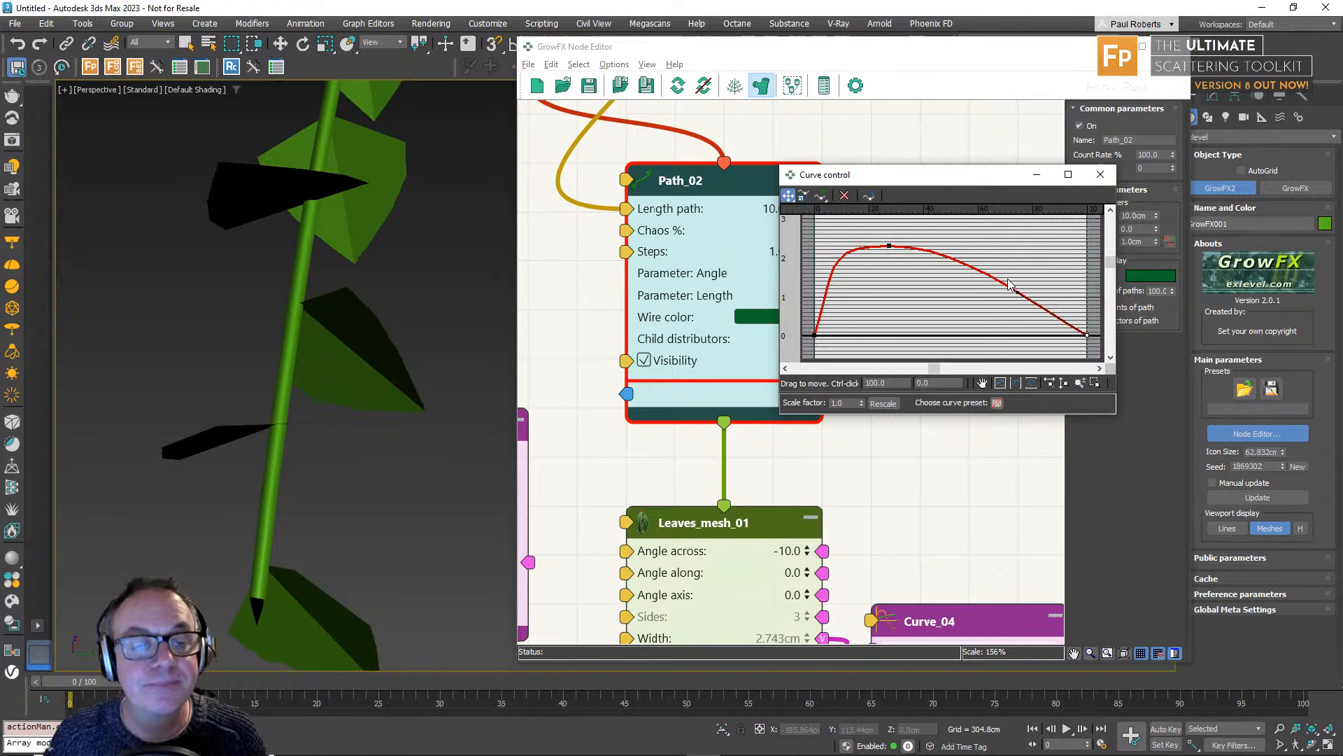
Convert the width curve's peak point to Bezier-Corner and lengthen its outgoing handle for a fuller leaf shape.
{"action": "left_click", "coordinate": [890, 246]}
{"action": "right_click", "coordinate": [890, 247]}
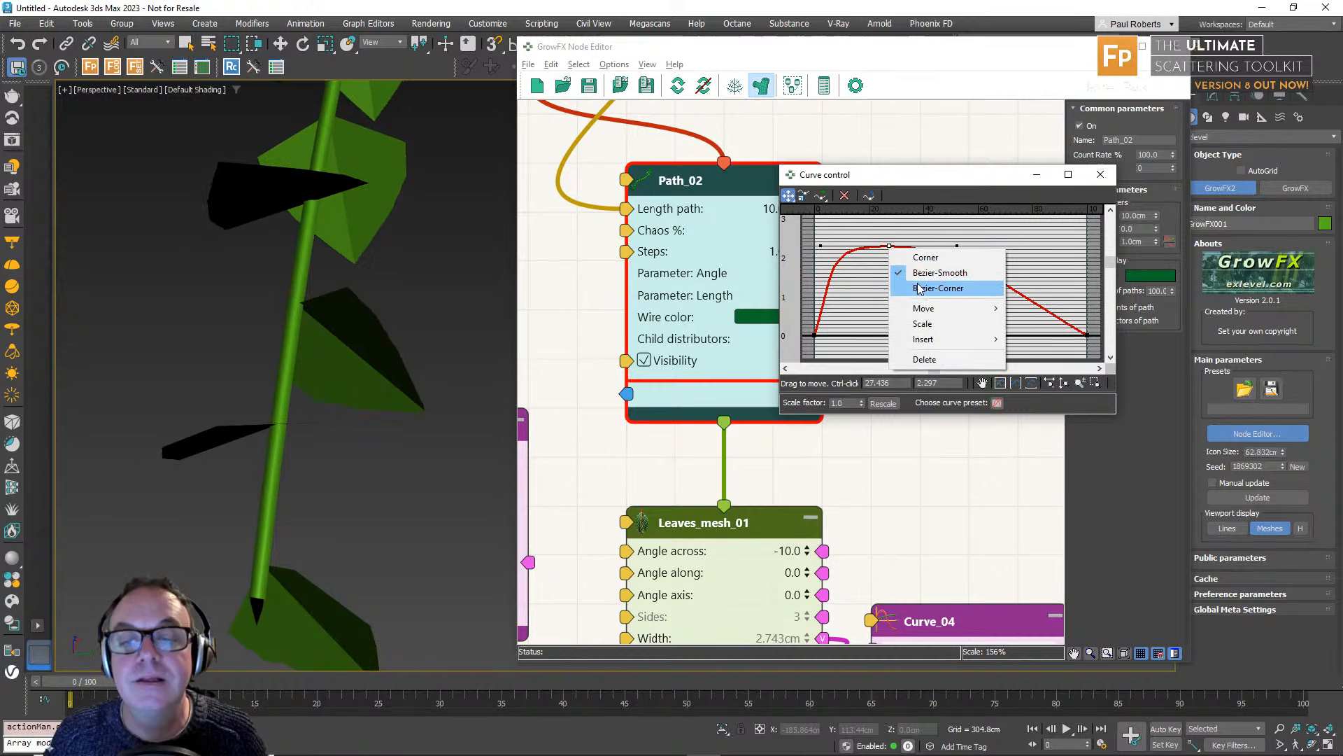
{"action": "left_click", "coordinate": [920, 287]}
{"action": "left_click_drag", "start_coordinate": [955, 247], "coordinate": [1008, 246]}
{"action": "left_click_drag", "start_coordinate": [888, 245], "coordinate": [888, 244]}
{"action": "scroll", "coordinate": [380, 319], "scroll_direction": "down", "scroll_amount": 10}
{"action": "middle_click_drag", "start_coordinate": [380, 318], "coordinate": [410, 410], "text": "alt"}
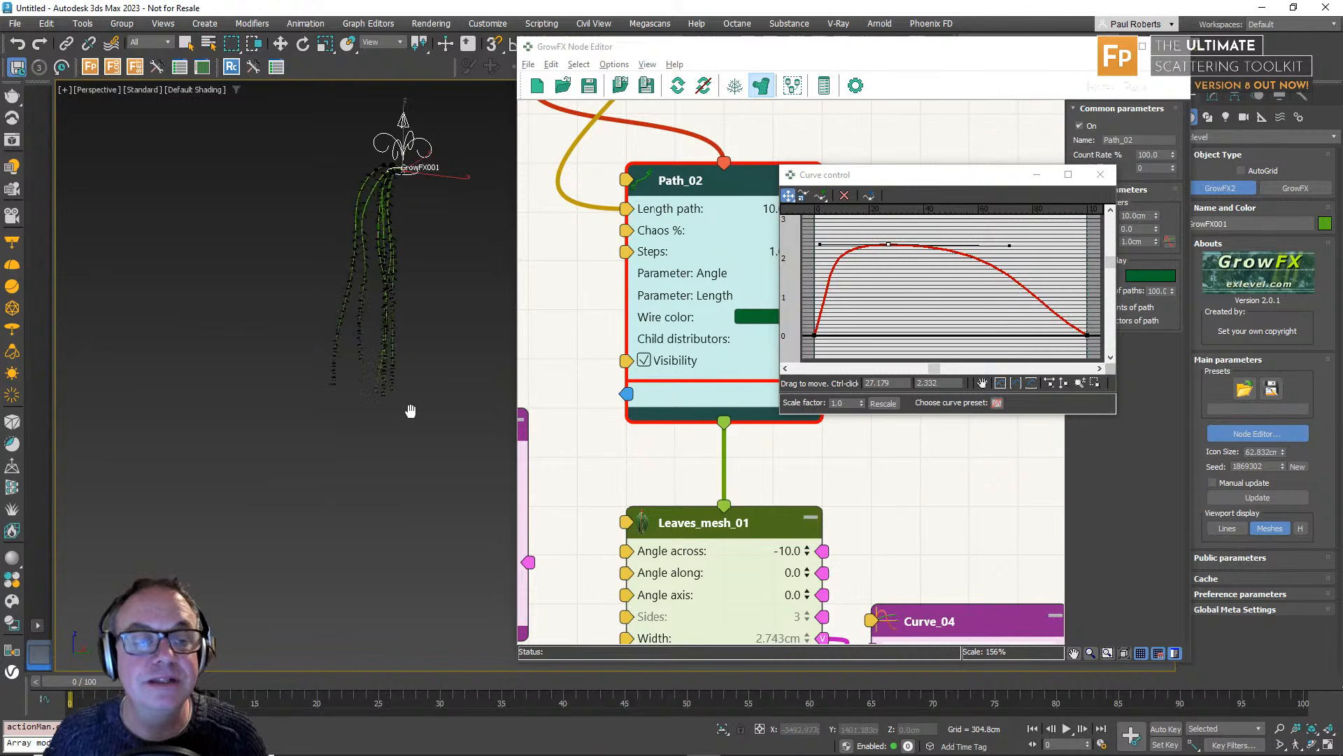
{"action": "scroll", "coordinate": [398, 295], "scroll_direction": "up", "scroll_amount": 5}
{"action": "middle_click_drag", "start_coordinate": [397, 294], "coordinate": [364, 249], "text": "alt"}
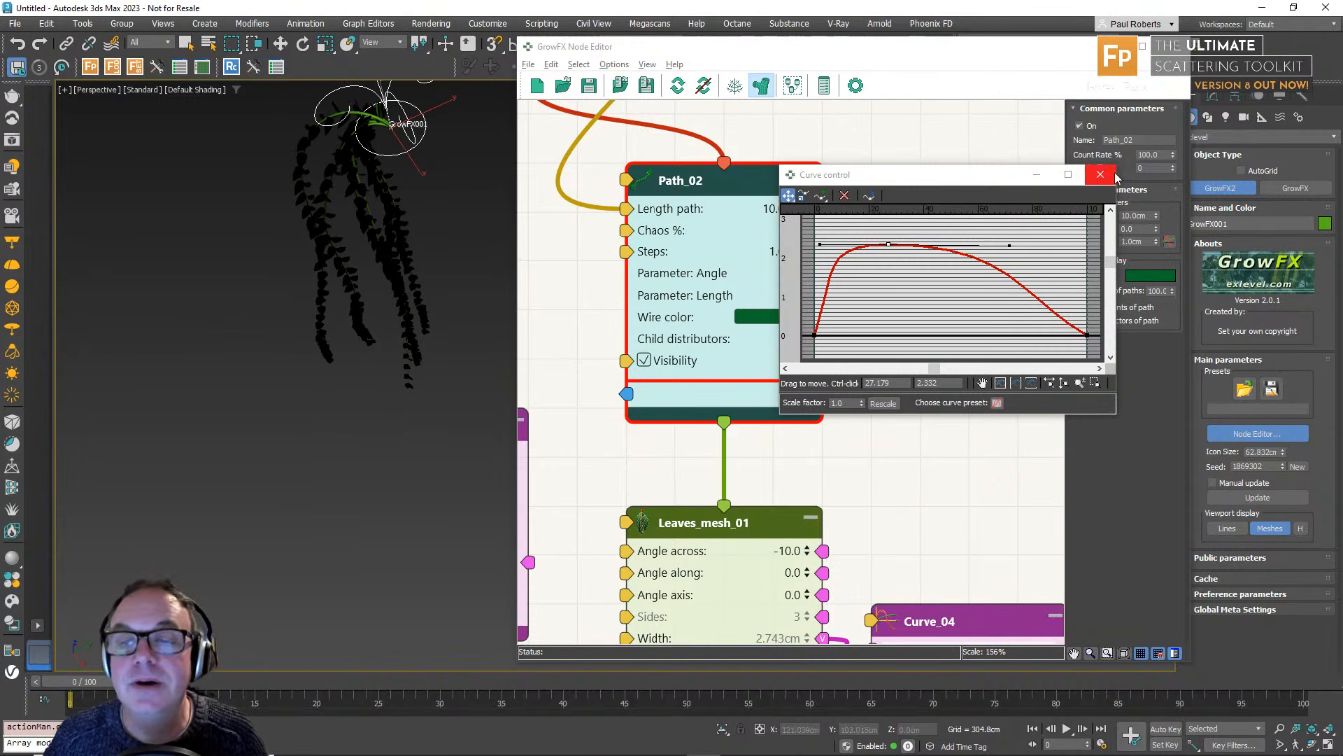
{"action": "left_click", "coordinate": [1100, 174]}
{"action": "middle_click_drag", "start_coordinate": [842, 535], "coordinate": [888, 234]}
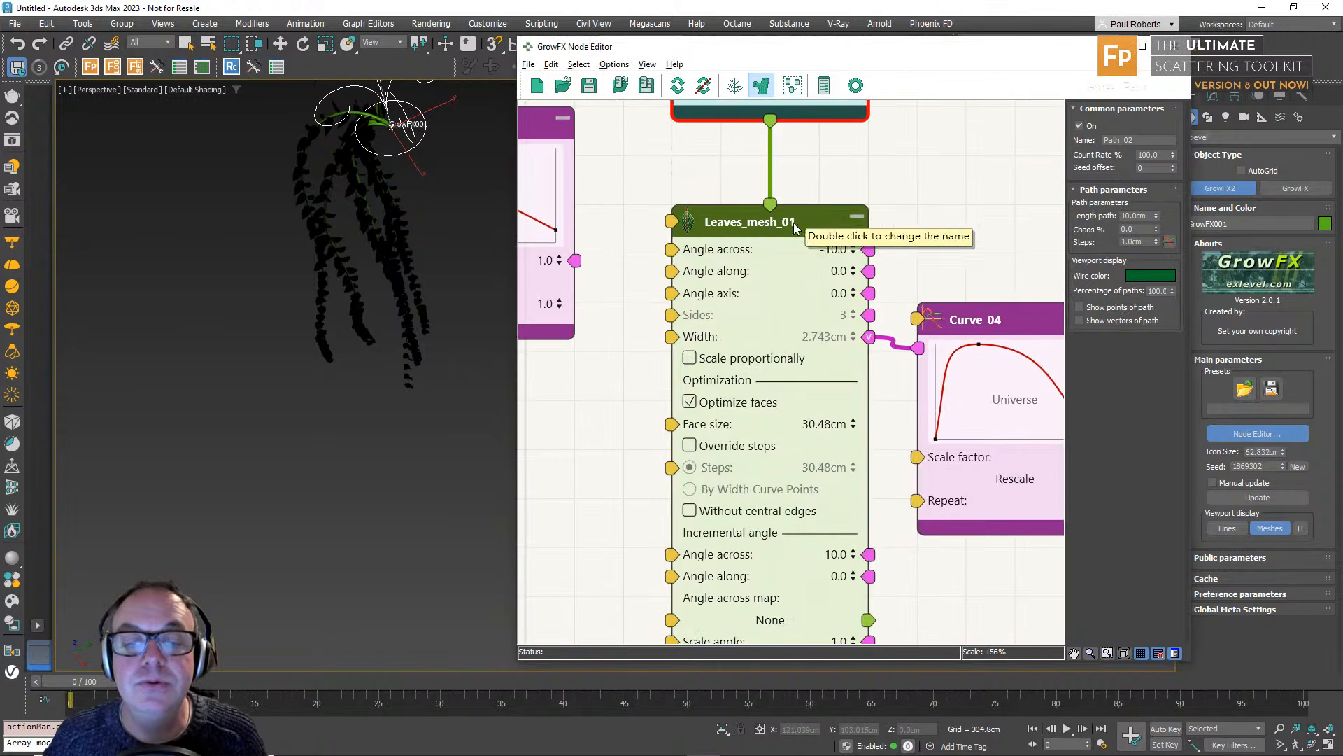
Turn on proportional scaling for the width of Leaves_mesh_01 and check the leaves on the hanging stems.
{"action": "left_click", "coordinate": [789, 220]}
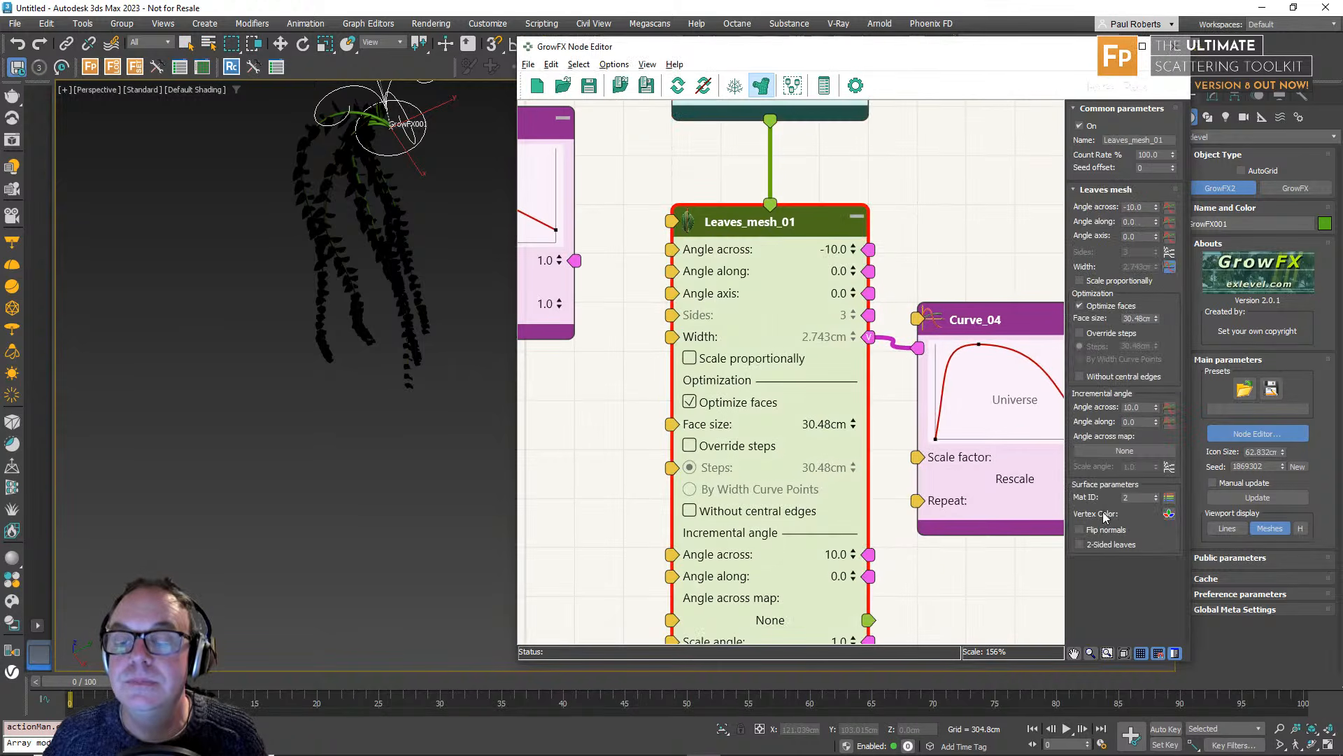
{"action": "left_click", "coordinate": [1080, 280]}
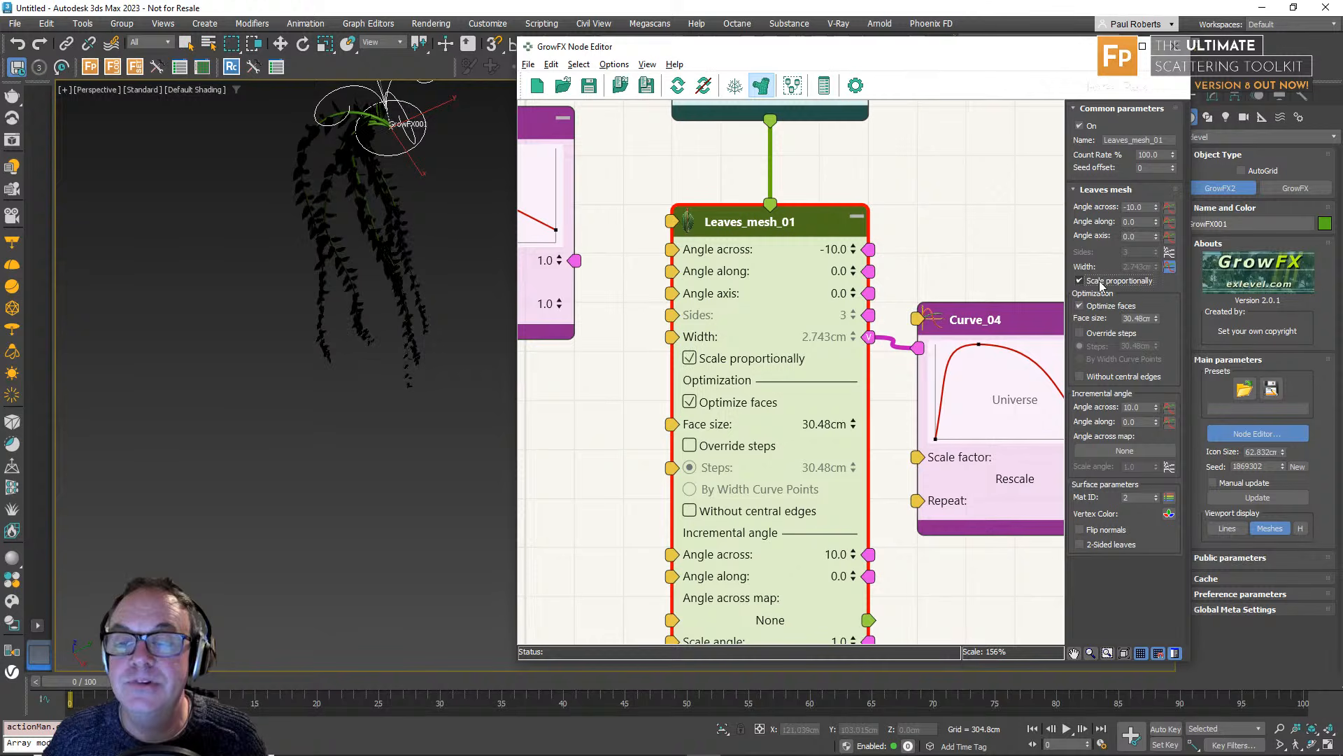
{"action": "scroll", "coordinate": [413, 417], "scroll_direction": "up", "scroll_amount": 6}
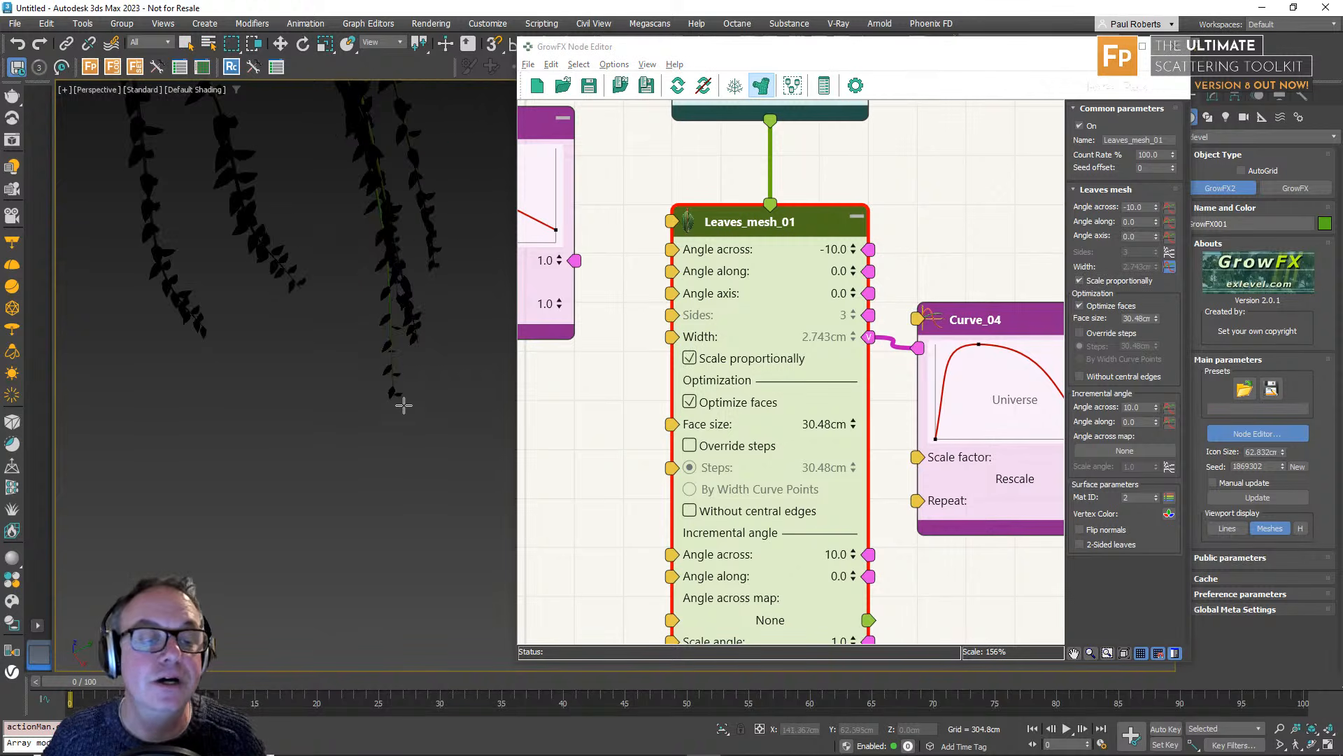
{"action": "scroll", "coordinate": [396, 393], "scroll_direction": "up", "scroll_amount": 4}
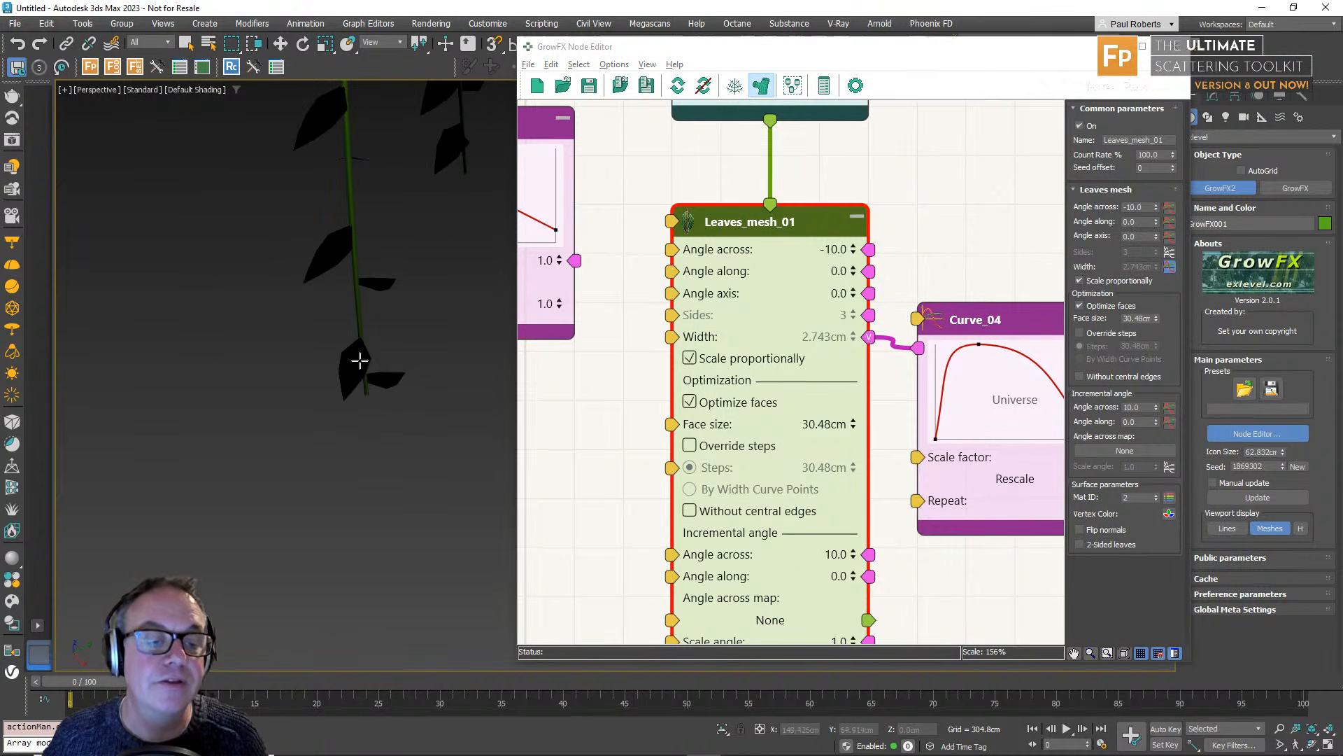
{"action": "scroll", "coordinate": [343, 381], "scroll_direction": "down", "scroll_amount": 8}
{"action": "middle_click_drag", "start_coordinate": [333, 354], "coordinate": [362, 470], "text": "alt"}
{"action": "middle_click_drag", "start_coordinate": [238, 518], "coordinate": [320, 408]}
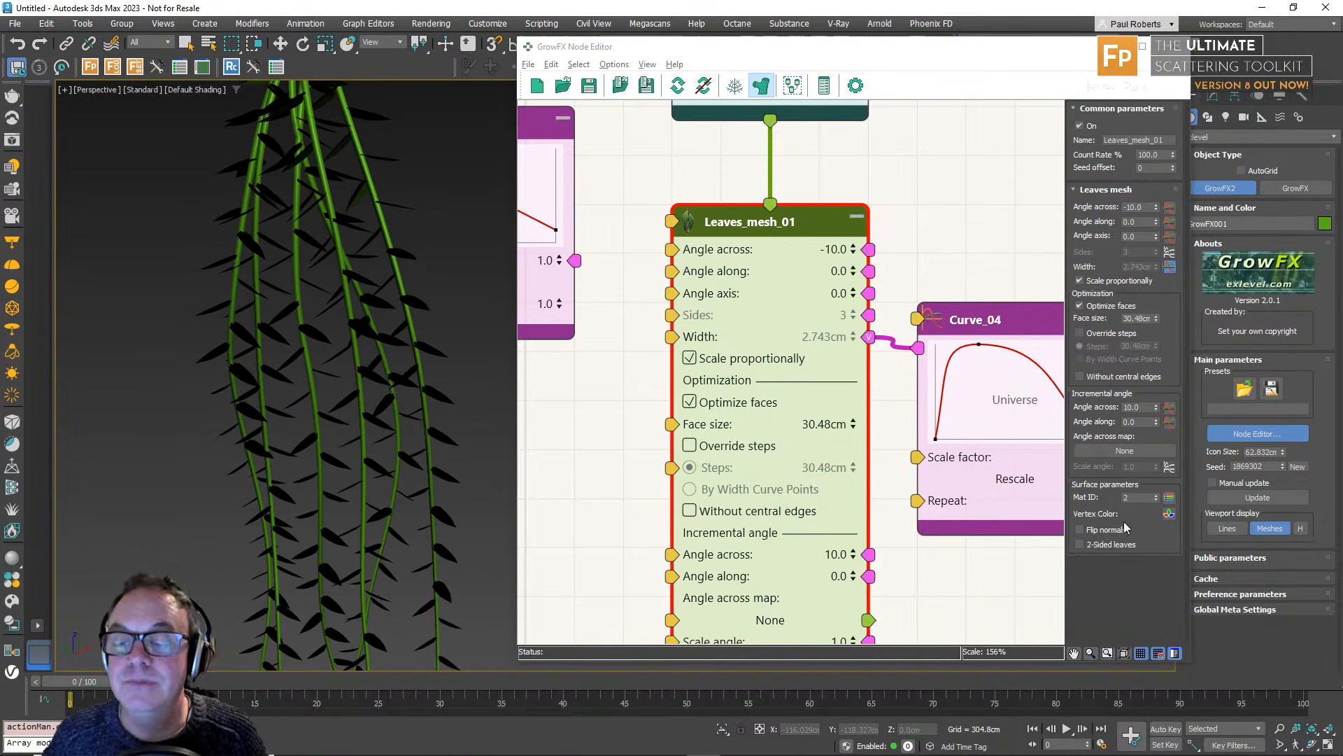
Try flipped normals on Leaves_mesh_01, inspect the leaves, and switch the option back off.
{"action": "left_click", "coordinate": [1079, 529]}
{"action": "scroll", "coordinate": [254, 365], "scroll_direction": "up", "scroll_amount": 10}
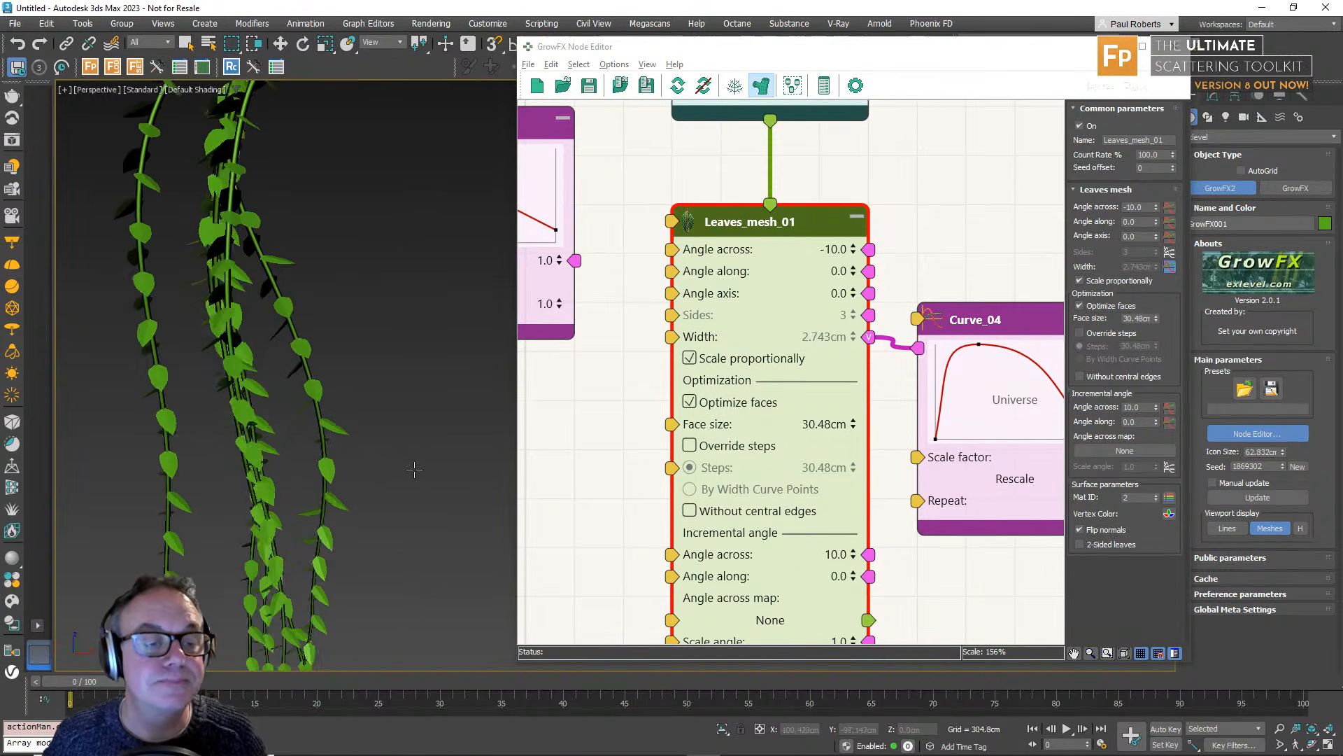
{"action": "scroll", "coordinate": [371, 348], "scroll_direction": "down", "scroll_amount": 4}
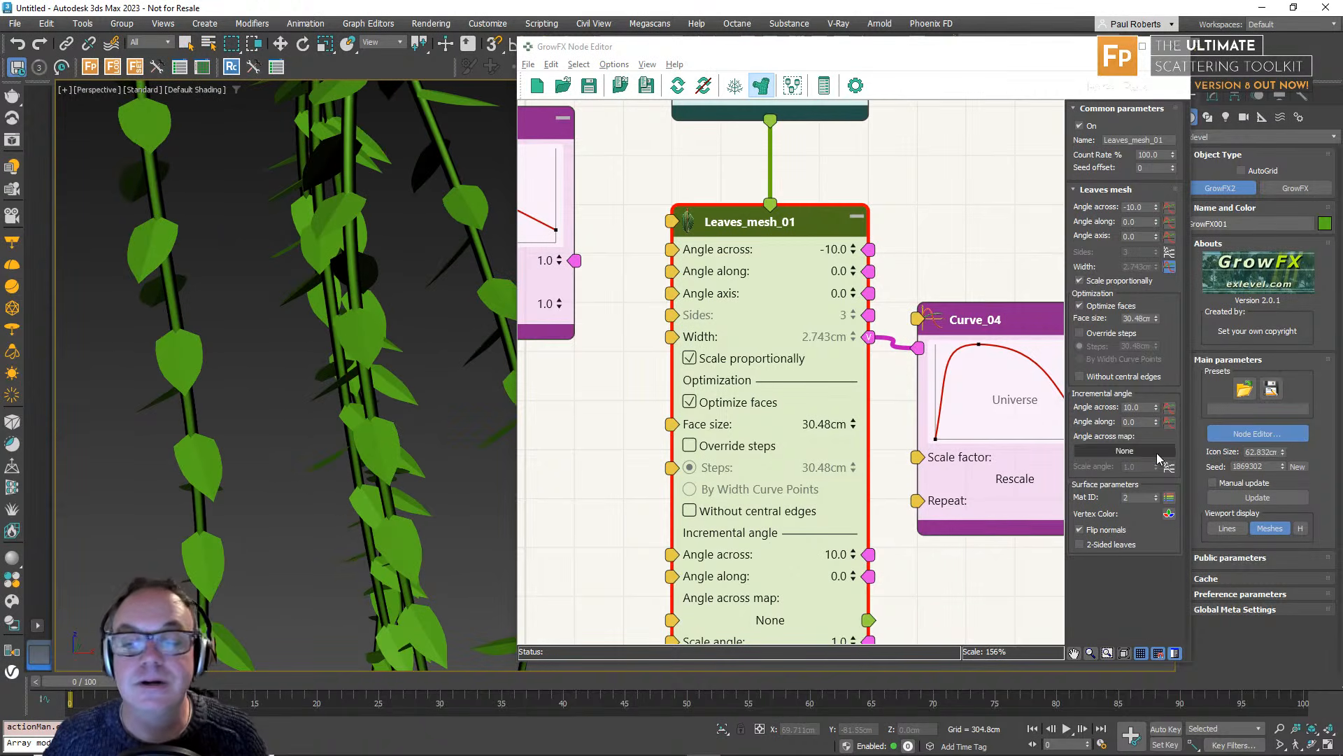
{"action": "left_click", "coordinate": [1116, 530]}
{"action": "scroll", "coordinate": [873, 460], "scroll_direction": "down", "scroll_amount": 4}
{"action": "scroll", "coordinate": [365, 456], "scroll_direction": "down", "scroll_amount": 8}
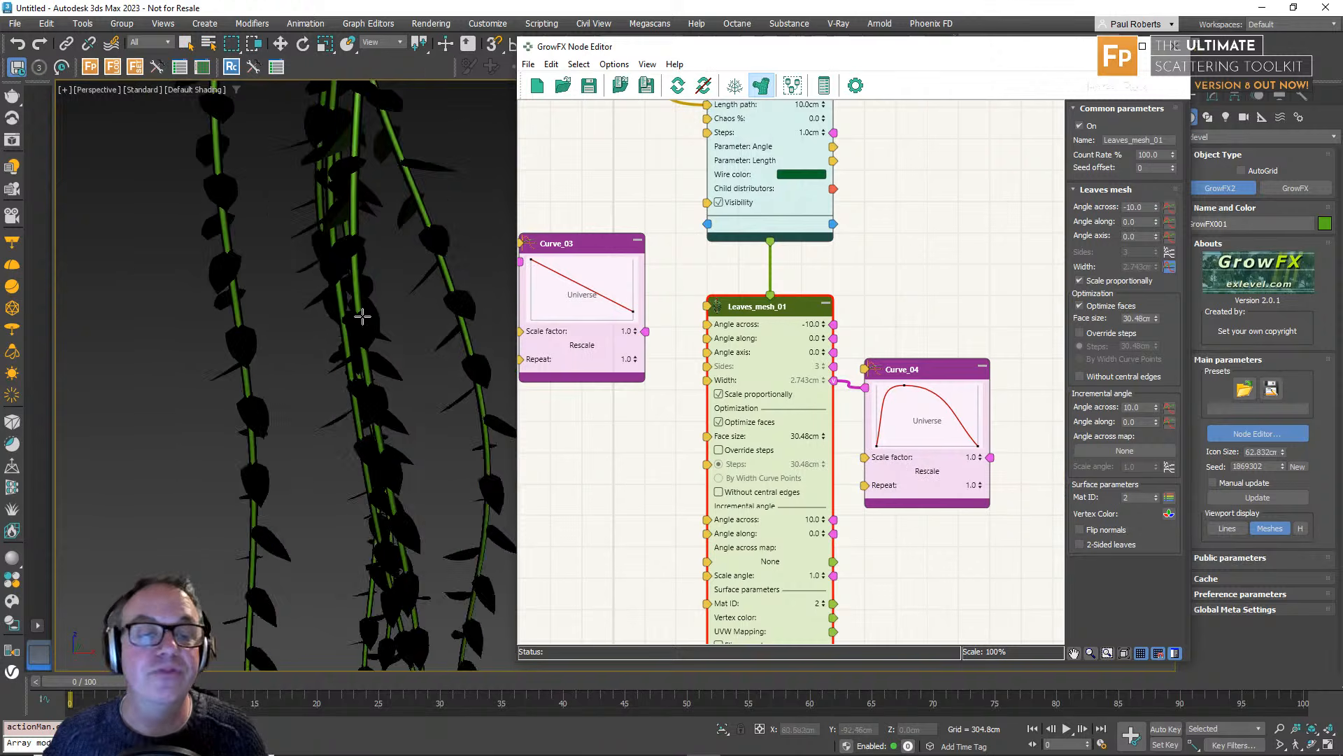
Attach a Vector orientation node to Path_02, place it clear of the path node, and set its strength to 100%.
{"action": "middle_click_drag", "start_coordinate": [366, 456], "coordinate": [388, 457], "text": "alt"}
{"action": "middle_click_drag", "start_coordinate": [388, 456], "coordinate": [377, 362]}
{"action": "middle_click_drag", "start_coordinate": [377, 363], "coordinate": [392, 362], "text": "alt"}
{"action": "middle_click_drag", "start_coordinate": [902, 251], "coordinate": [845, 413]}
{"action": "left_click", "coordinate": [779, 387]}
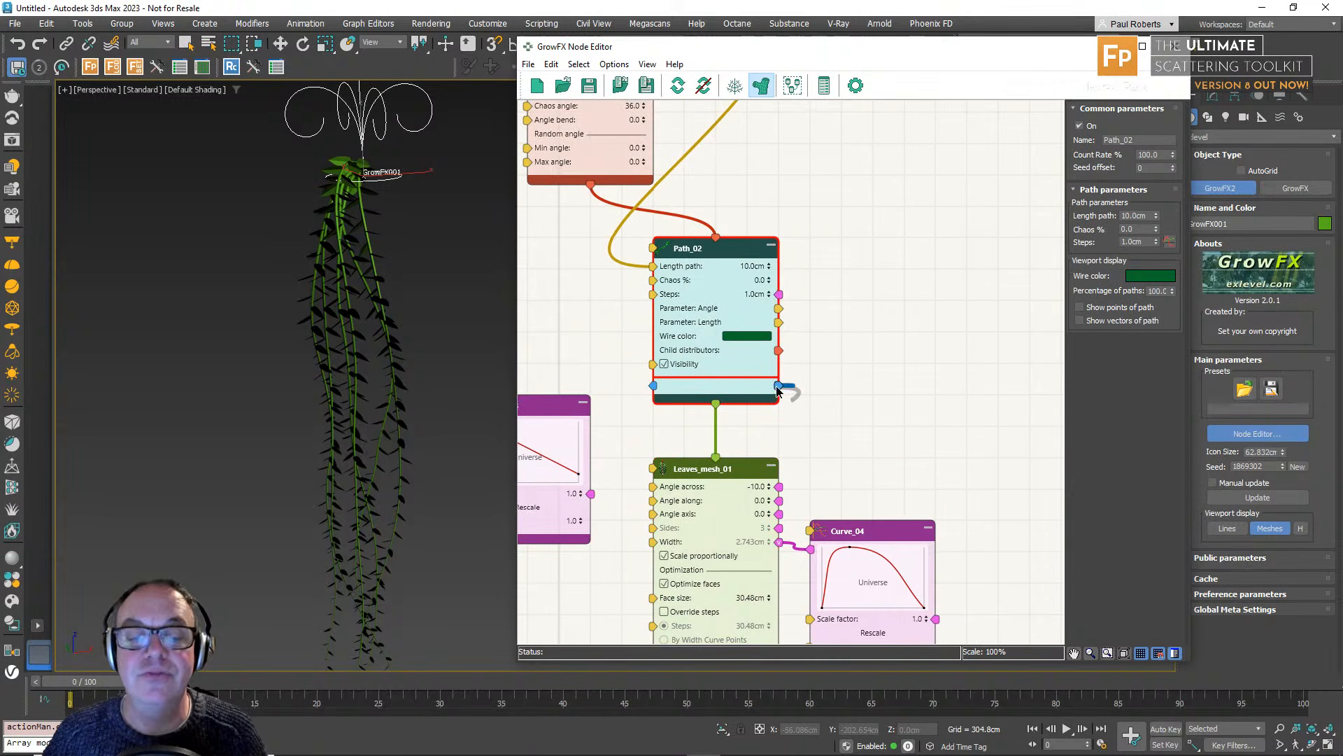
{"action": "left_click_drag", "start_coordinate": [778, 387], "coordinate": [834, 327]}
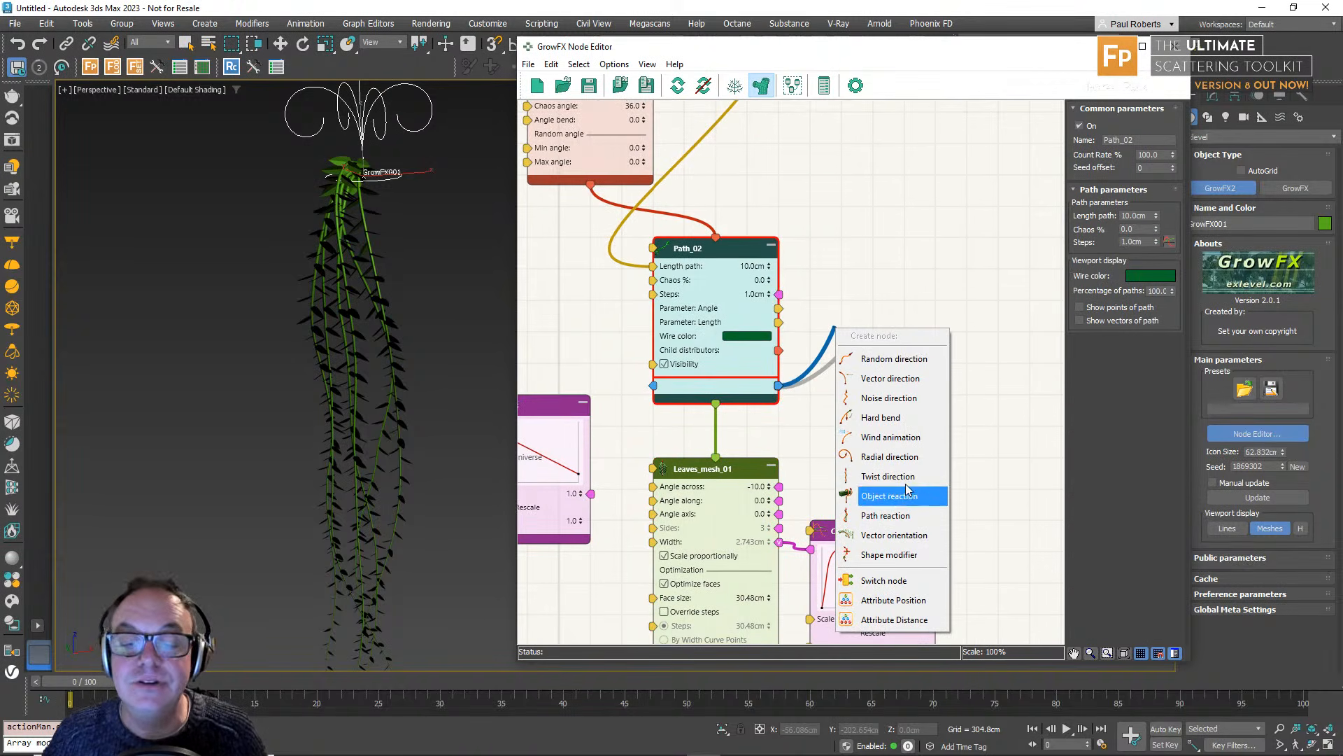
{"action": "left_click", "coordinate": [894, 535]}
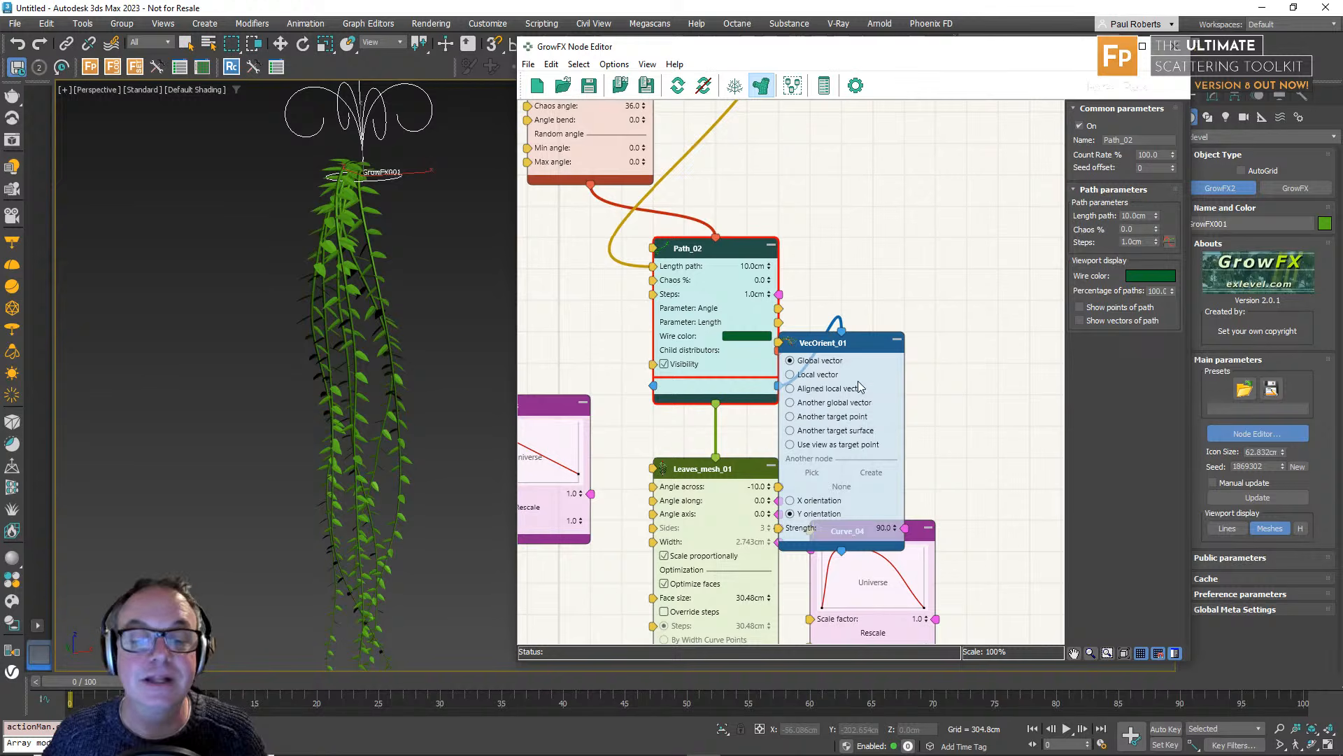
{"action": "left_click_drag", "start_coordinate": [851, 352], "coordinate": [914, 321]}
{"action": "middle_click_drag", "start_coordinate": [369, 413], "coordinate": [347, 344]}
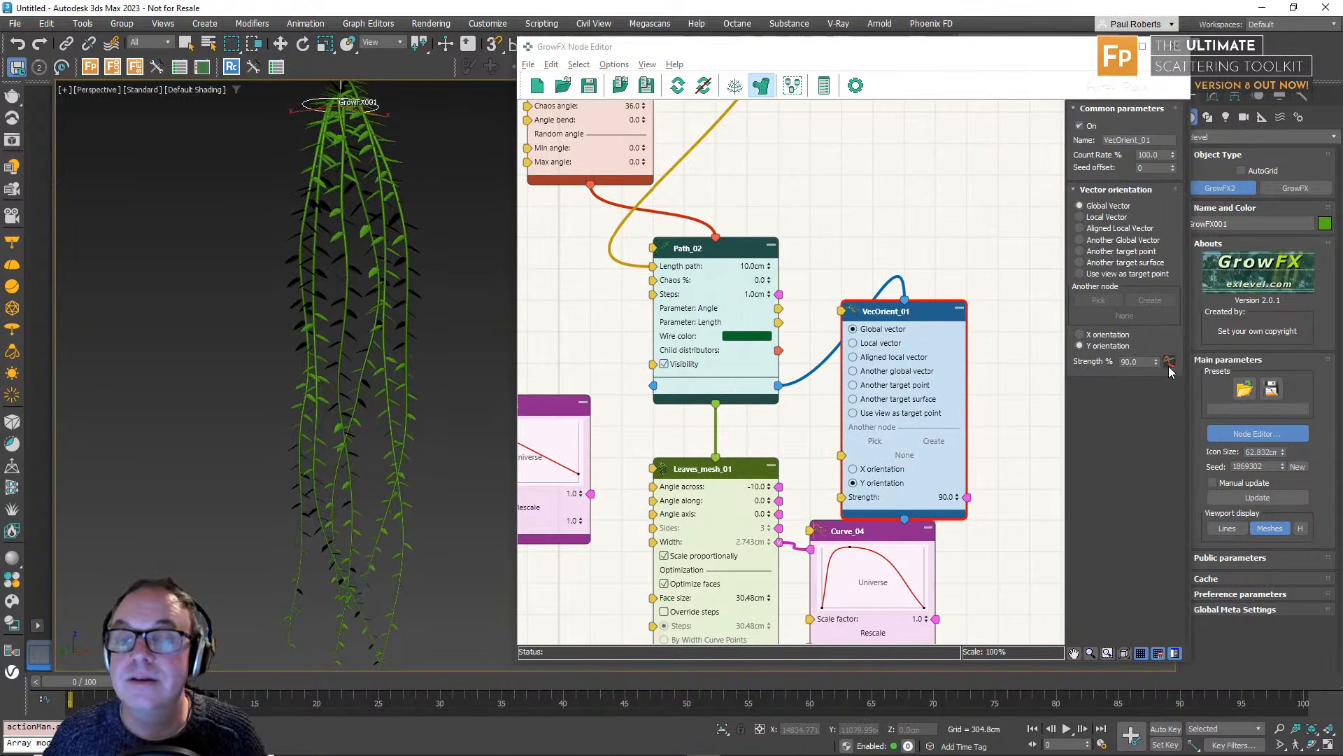
{"action": "left_click_drag", "start_coordinate": [1156, 362], "coordinate": [1147, 315]}
Set the Angle axis of Leaves_mesh_01 to 5.
{"action": "middle_click_drag", "start_coordinate": [784, 493], "coordinate": [787, 323]}
{"action": "left_click", "coordinate": [701, 297]}
{"action": "middle_click_drag", "start_coordinate": [719, 432], "coordinate": [714, 386]}
{"action": "scroll", "coordinate": [336, 426], "scroll_direction": "up", "scroll_amount": 6}
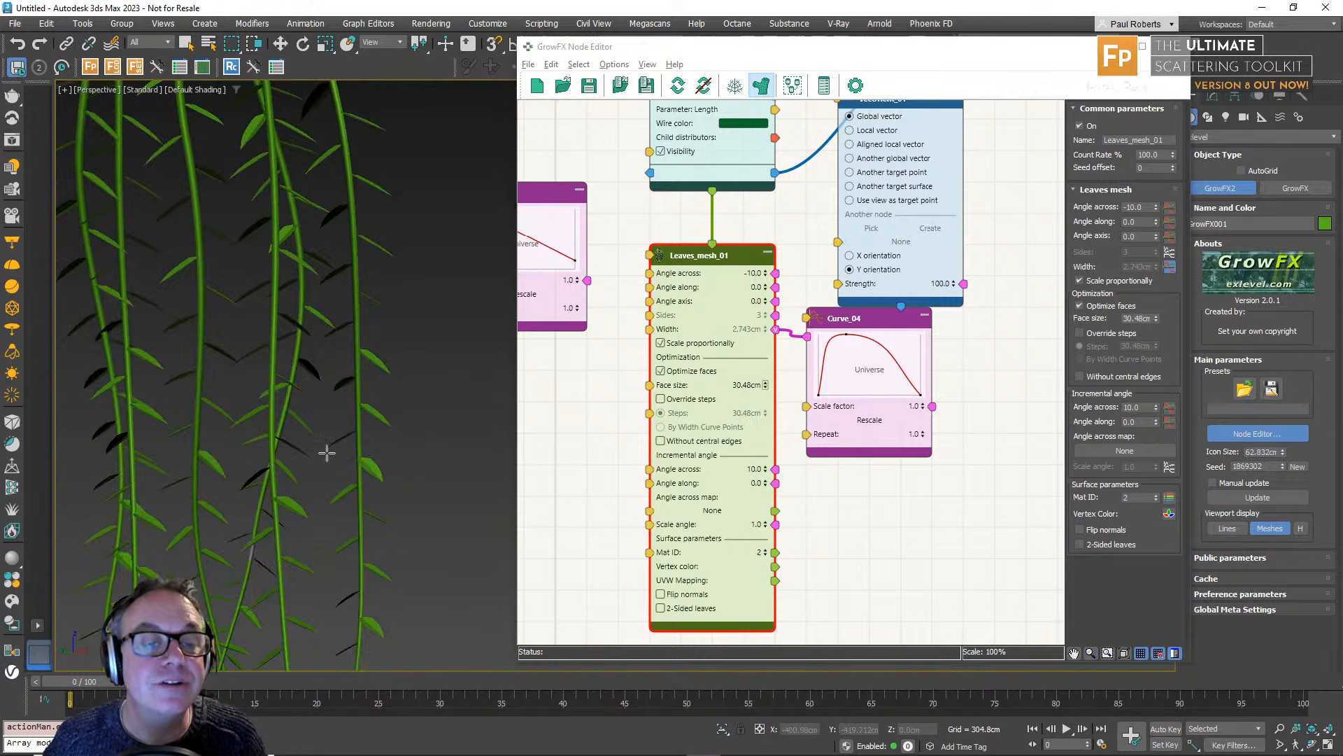
{"action": "middle_click_drag", "start_coordinate": [389, 394], "coordinate": [376, 456], "text": "alt"}
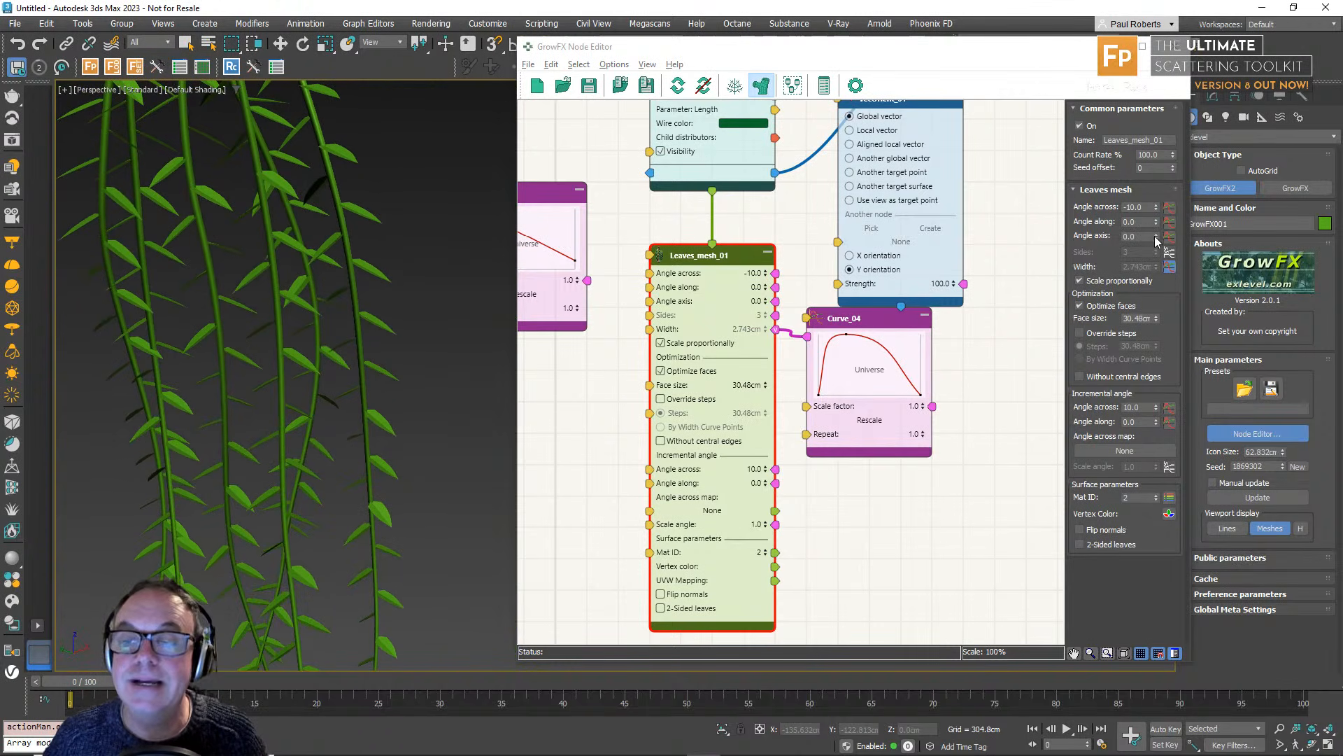
{"action": "mouse_move", "coordinate": [1155, 237]}
{"action": "left_mouse_down"}
{"action": "mouse_move", "coordinate": [1153, 207]}
{"action": "mouse_move", "coordinate": [1153, 235]}
{"action": "left_mouse_up"}
Drive the Angle axis of Leaves_mesh_01 with a Random Generator ranging from -20 to 20.
{"action": "middle_click_drag", "start_coordinate": [789, 538], "coordinate": [871, 429]}
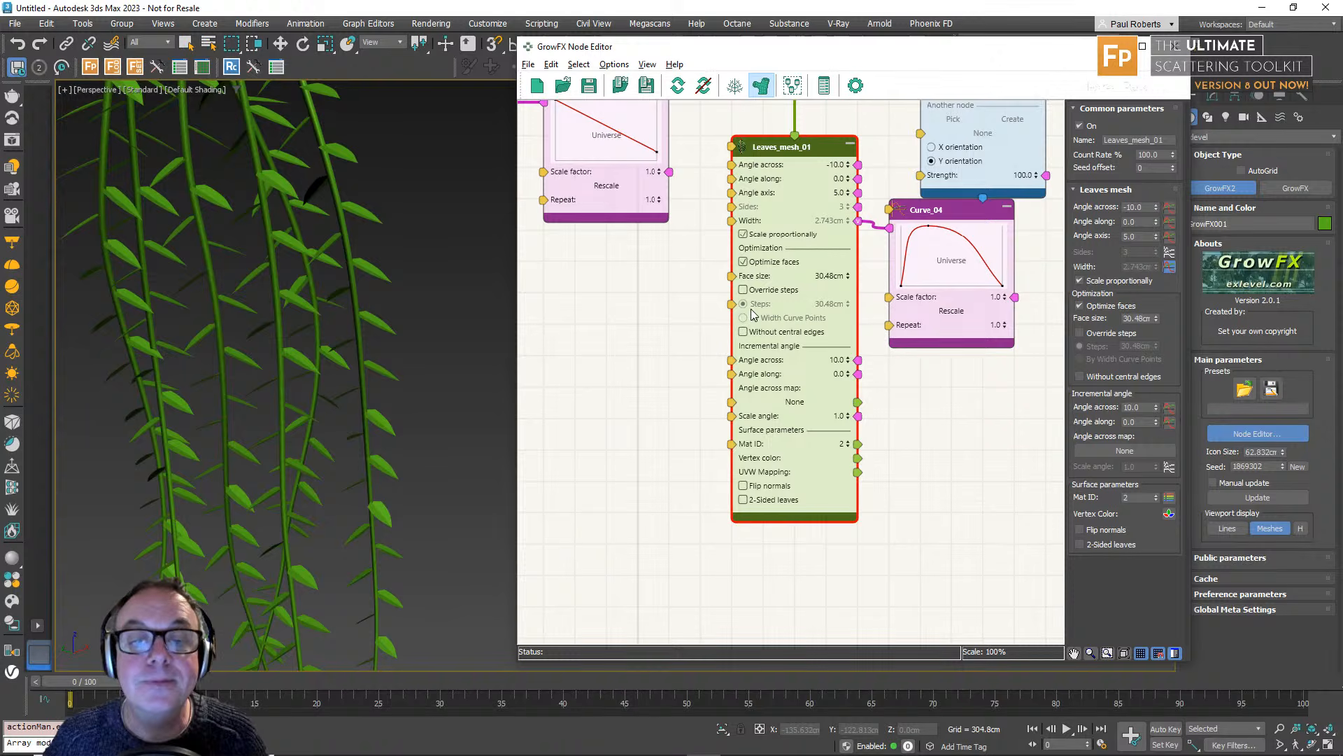
{"action": "left_click_drag", "start_coordinate": [732, 192], "coordinate": [665, 321]}
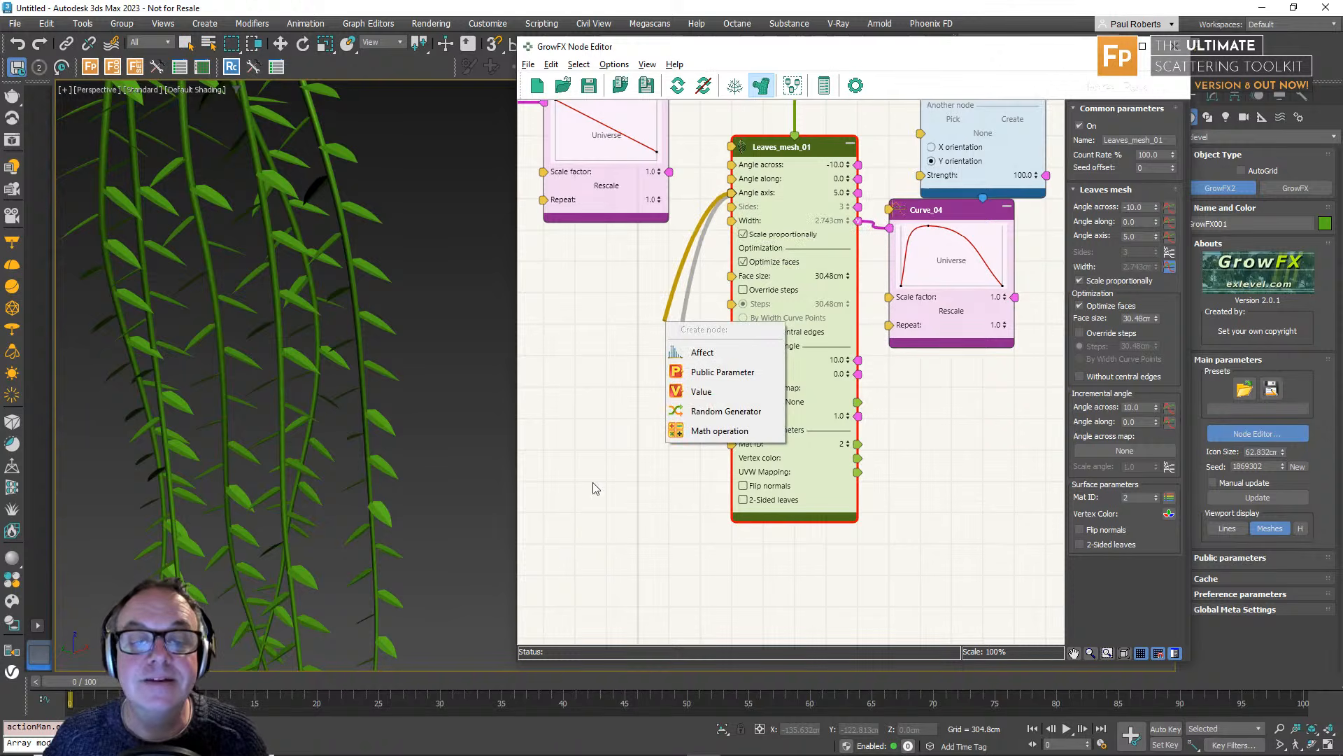
{"action": "left_click", "coordinate": [710, 411]}
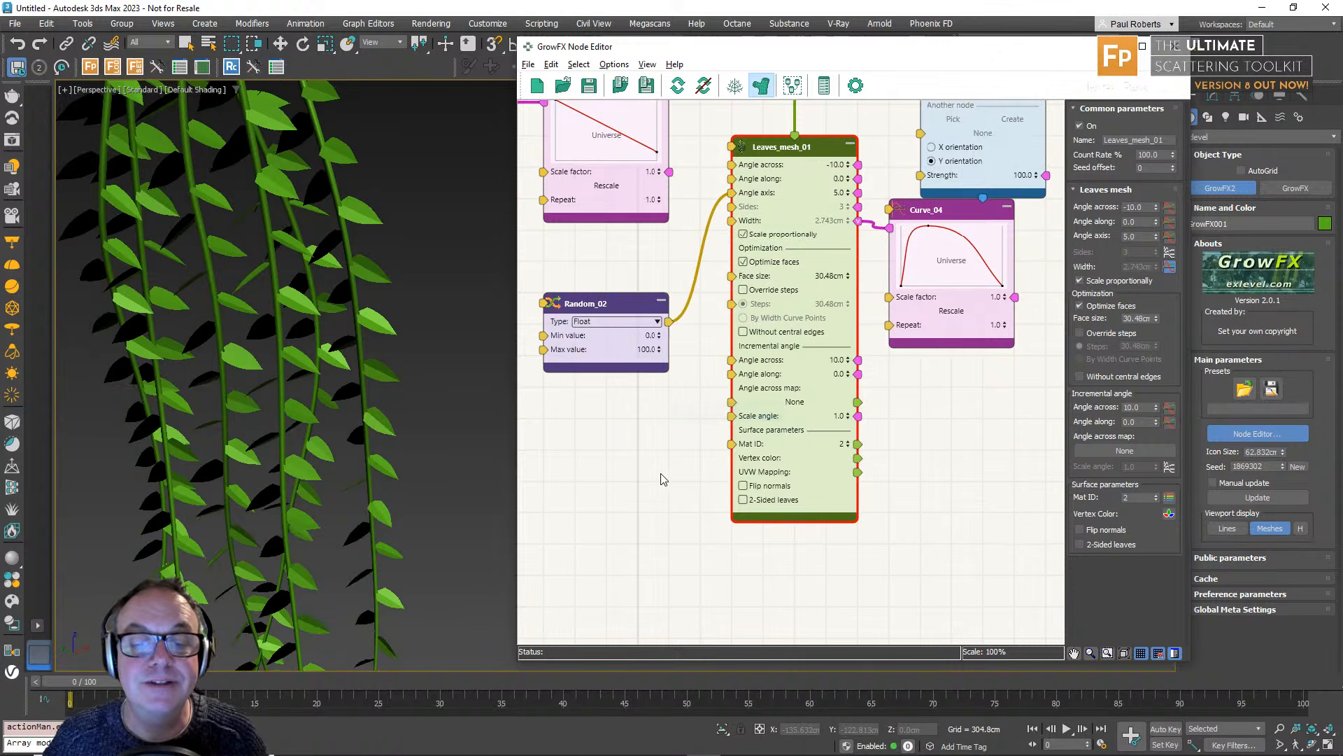
{"action": "double_click", "coordinate": [625, 336]}
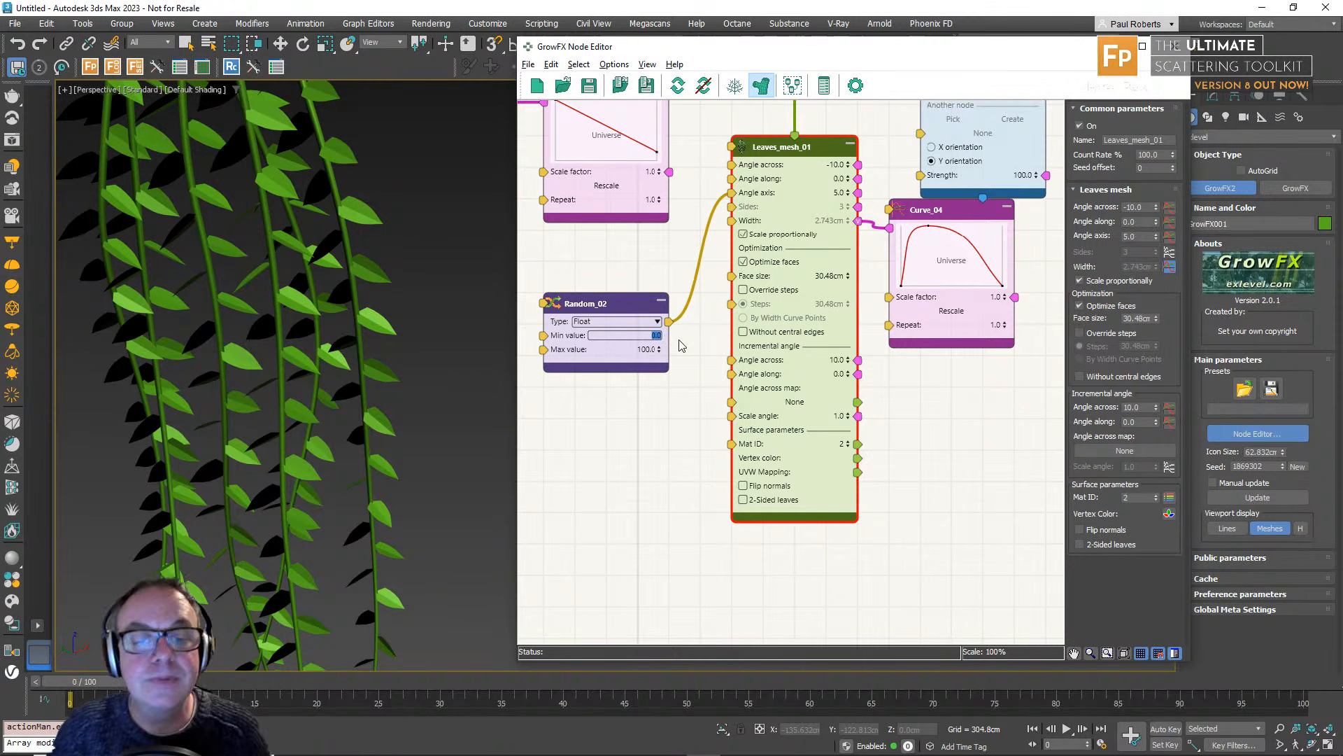
{"action": "type", "text": "-20"}
{"action": "key", "text": "Return"}
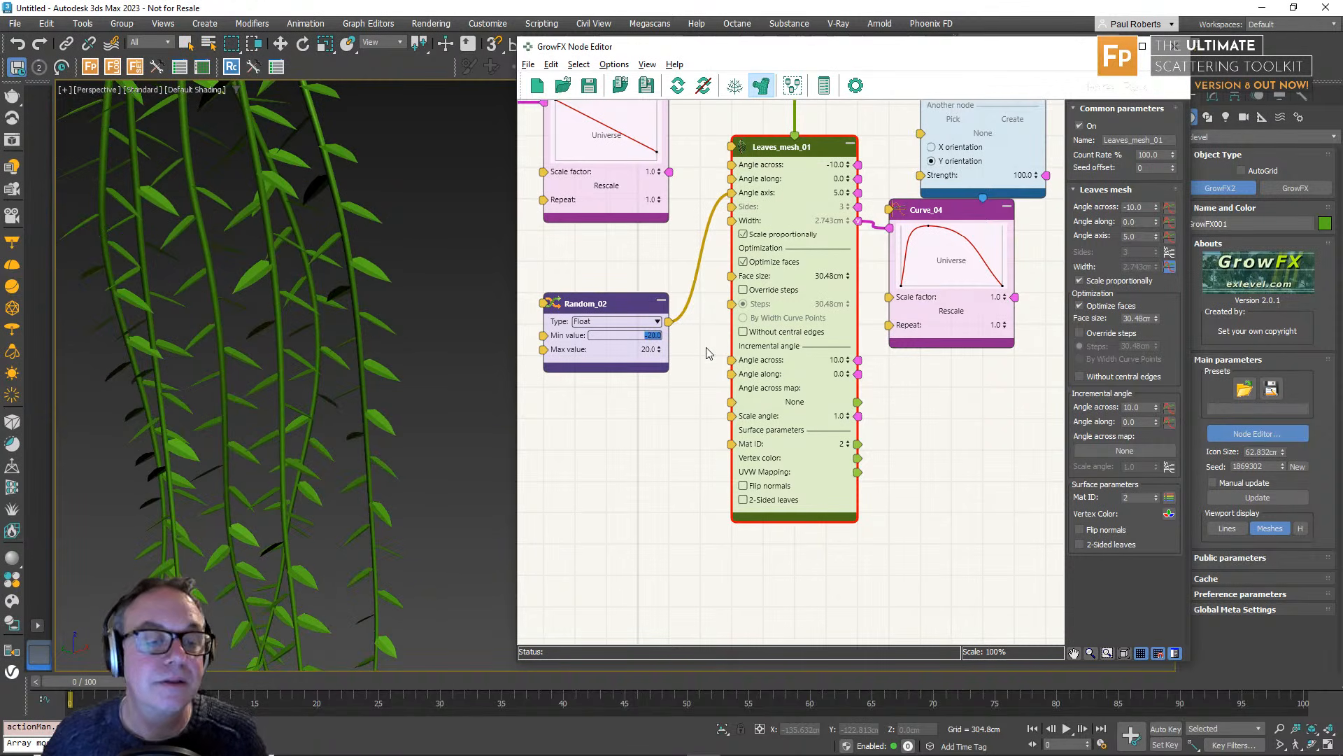
Open the density curve of the path distributor PathDistr_01 for editing.
{"action": "middle_click_drag", "start_coordinate": [763, 393], "coordinate": [769, 457]}
{"action": "middle_click_drag", "start_coordinate": [816, 137], "coordinate": [712, 509]}
{"action": "mouse_move", "coordinate": [720, 303]}
{"action": "middle_mouse_down"}
{"action": "mouse_move", "coordinate": [777, 417]}
{"action": "mouse_move", "coordinate": [783, 566]}
{"action": "middle_mouse_up"}
{"action": "middle_click_drag", "start_coordinate": [813, 453], "coordinate": [816, 472]}
{"action": "scroll", "coordinate": [816, 471], "scroll_direction": "down", "scroll_amount": 5}
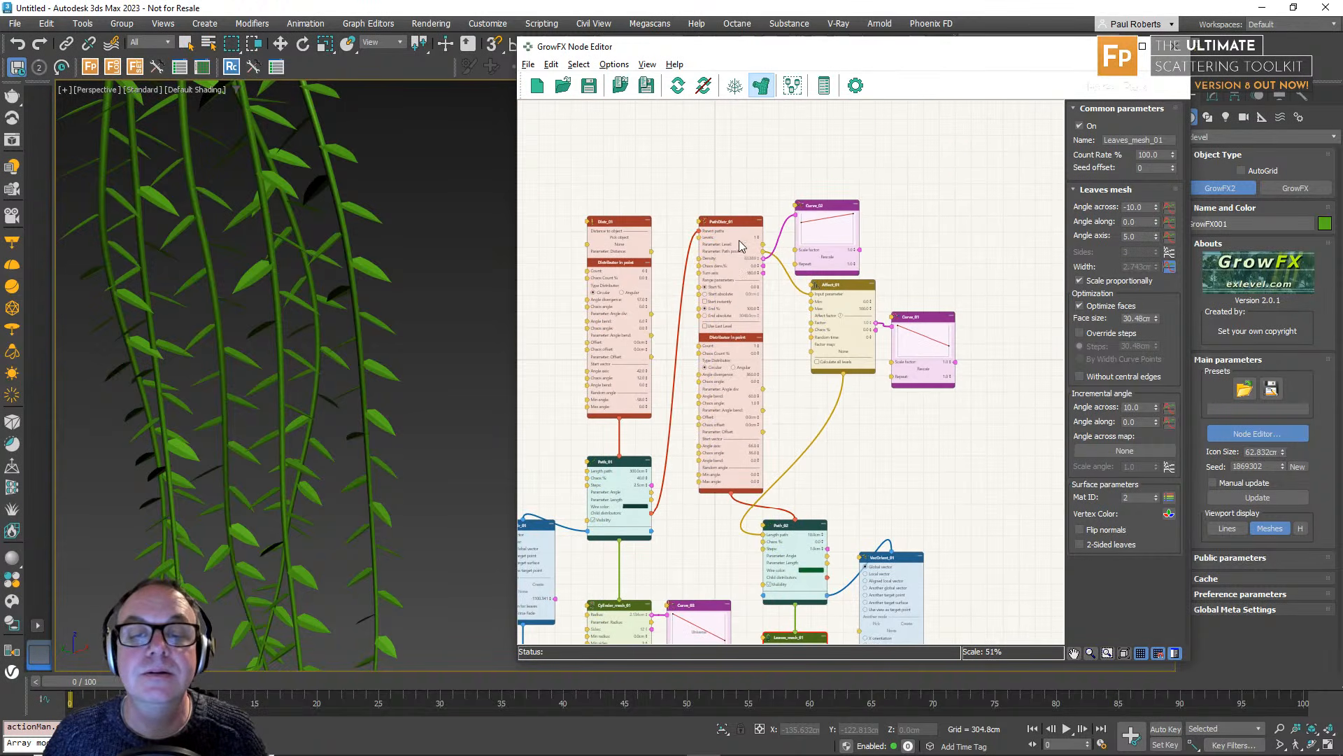
{"action": "left_click", "coordinate": [815, 212]}
{"action": "scroll", "coordinate": [793, 268], "scroll_direction": "up", "scroll_amount": 5}
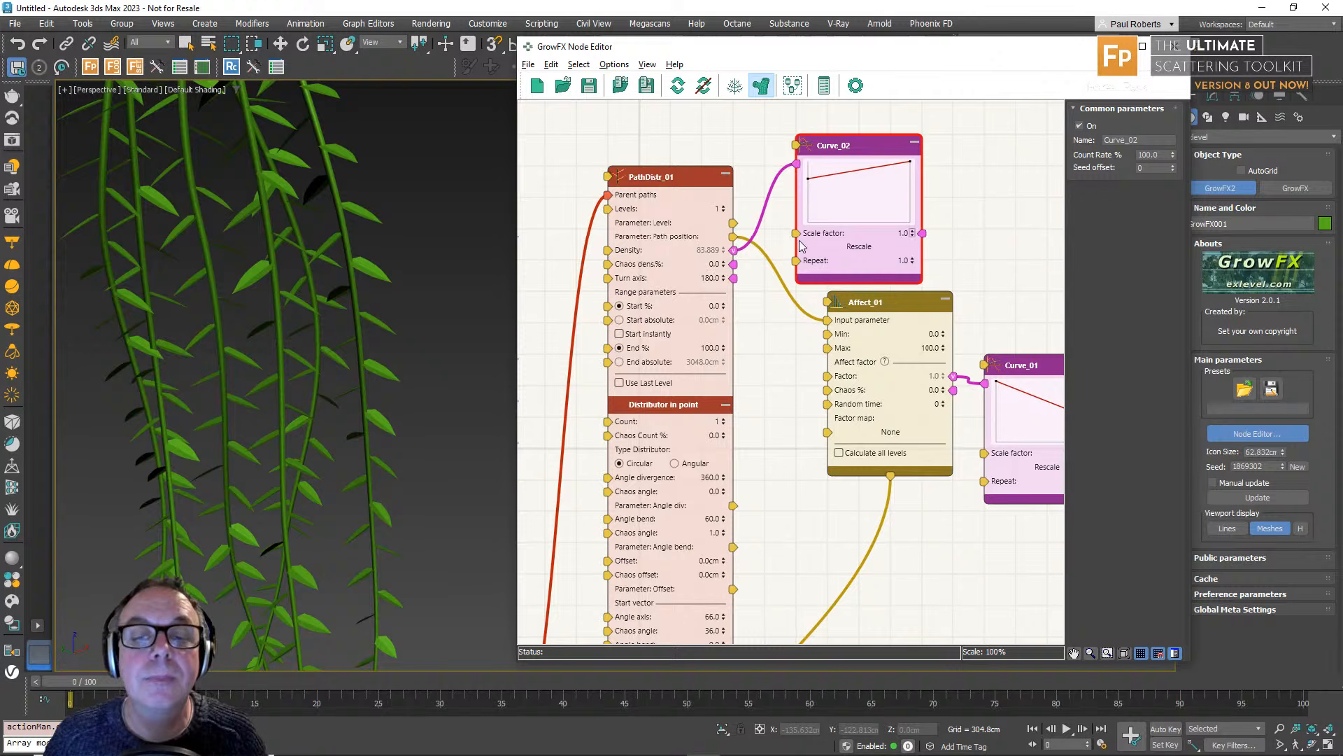
{"action": "left_click", "coordinate": [636, 258]}
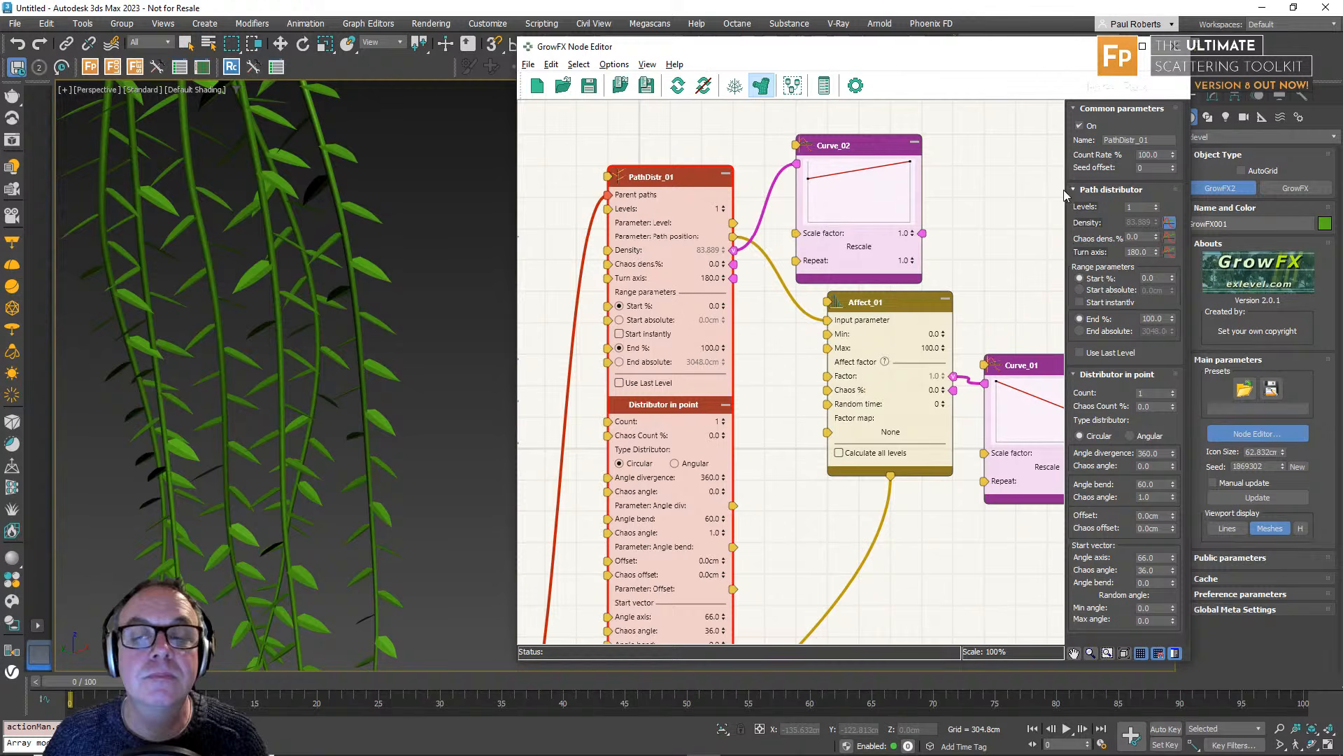
{"action": "left_click", "coordinate": [1171, 233]}
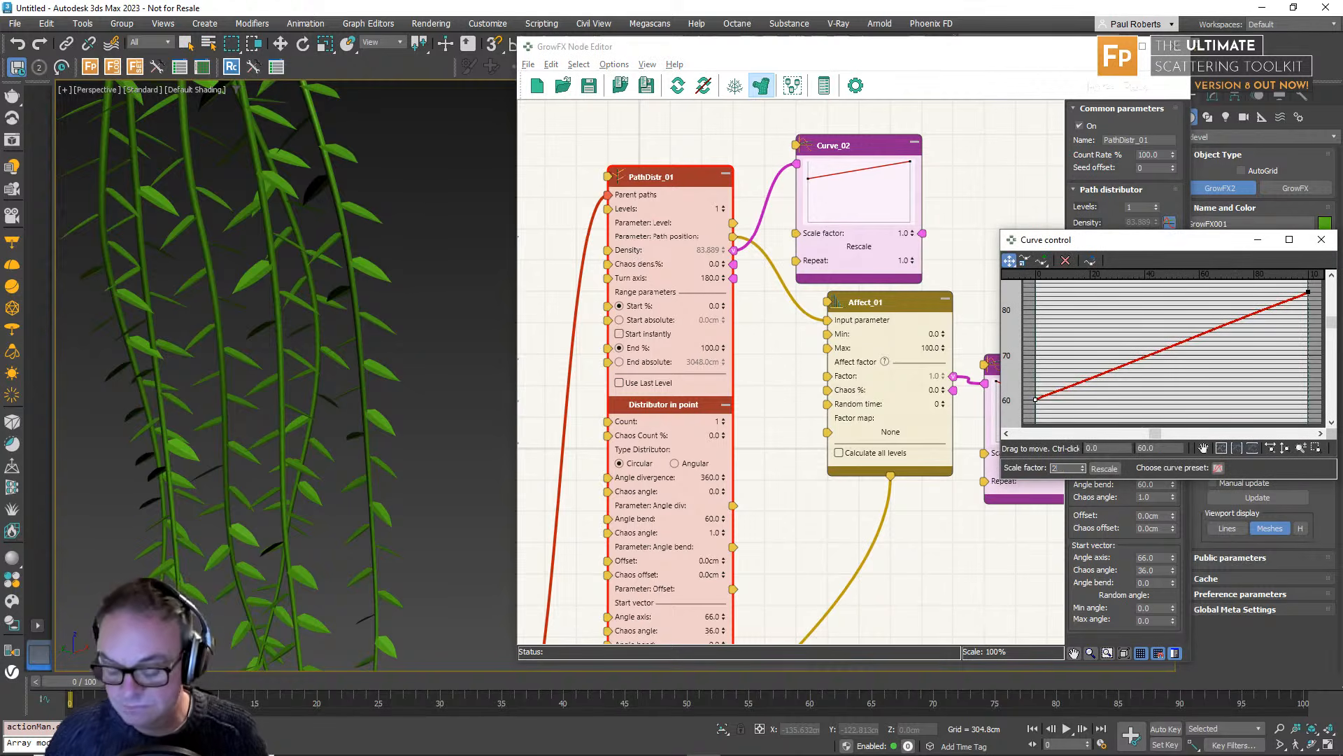
Try scale factors of 2, 1 and 0.3 on the distributor's density curve.
{"action": "type", "text": "2"}
{"action": "key", "text": "Return"}
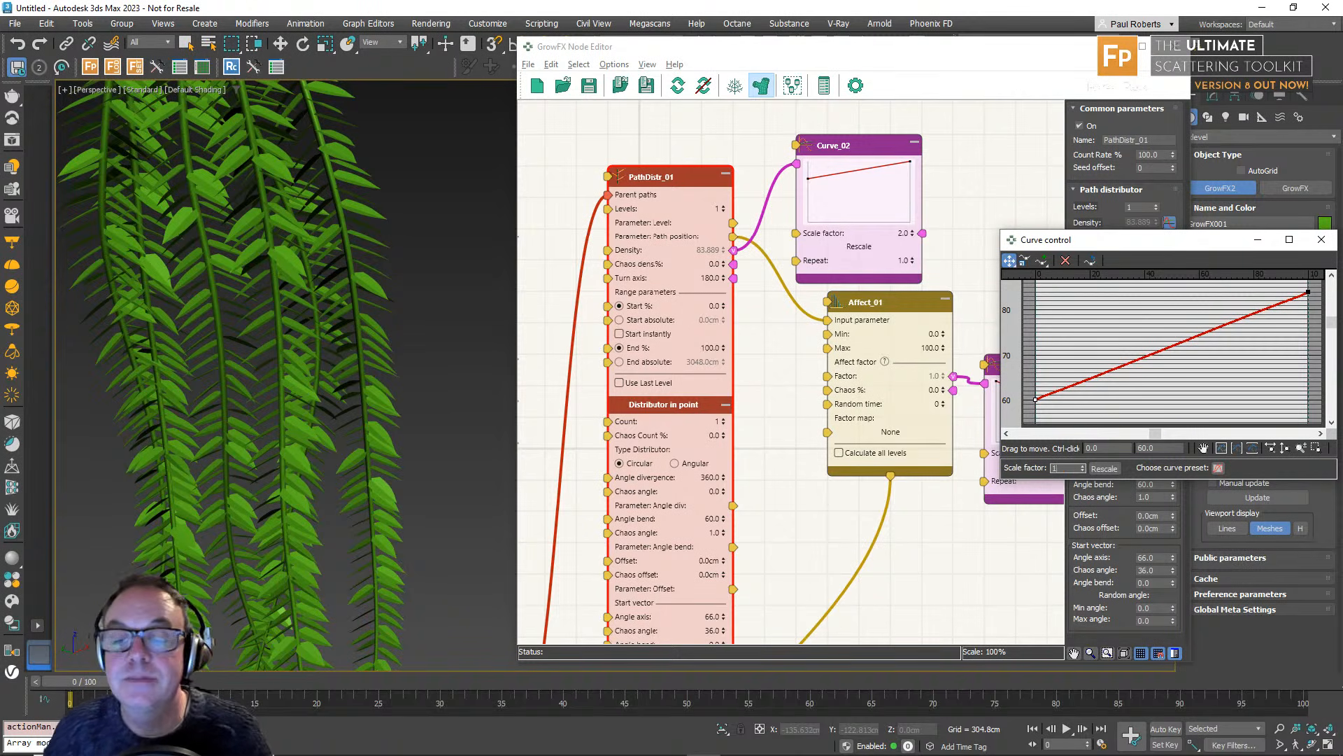
{"action": "type", "text": "1"}
{"action": "key", "text": "Return"}
{"action": "type", "text": "1"}
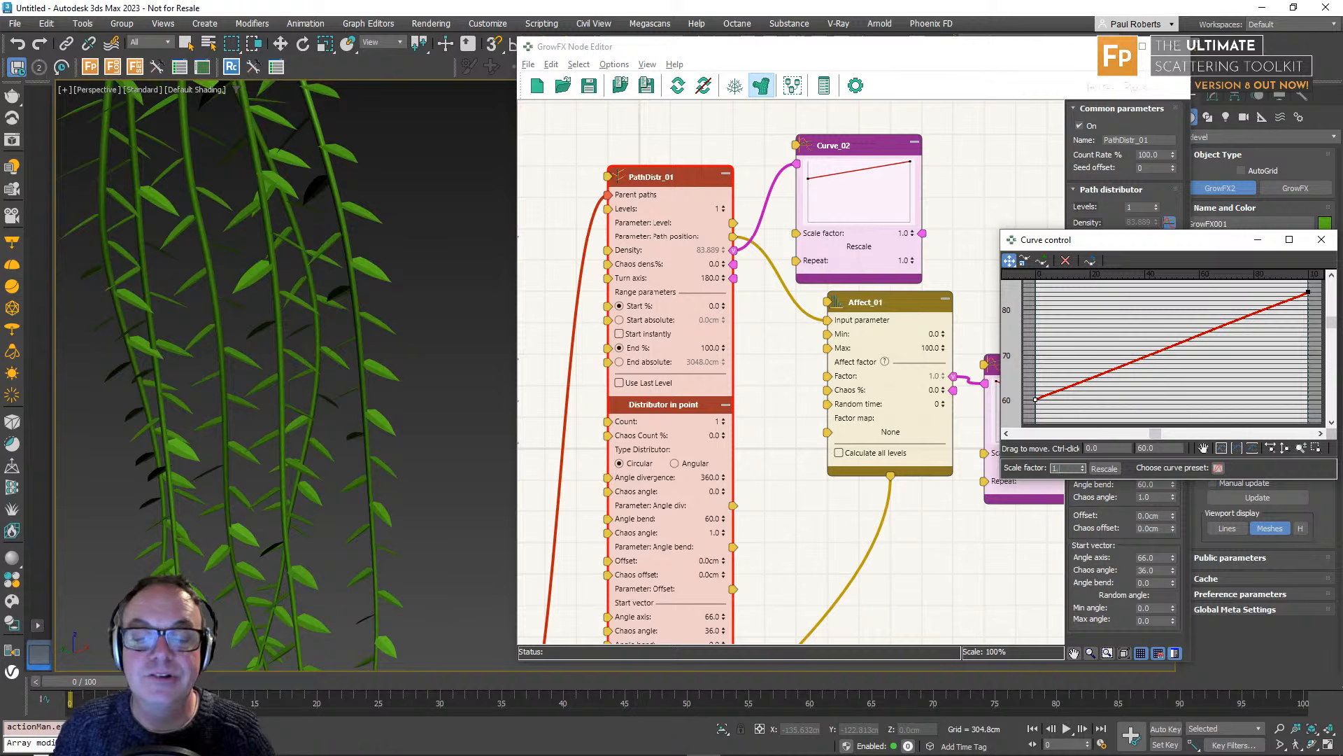
{"action": "type", "text": ".5"}
{"action": "key", "text": "Return"}
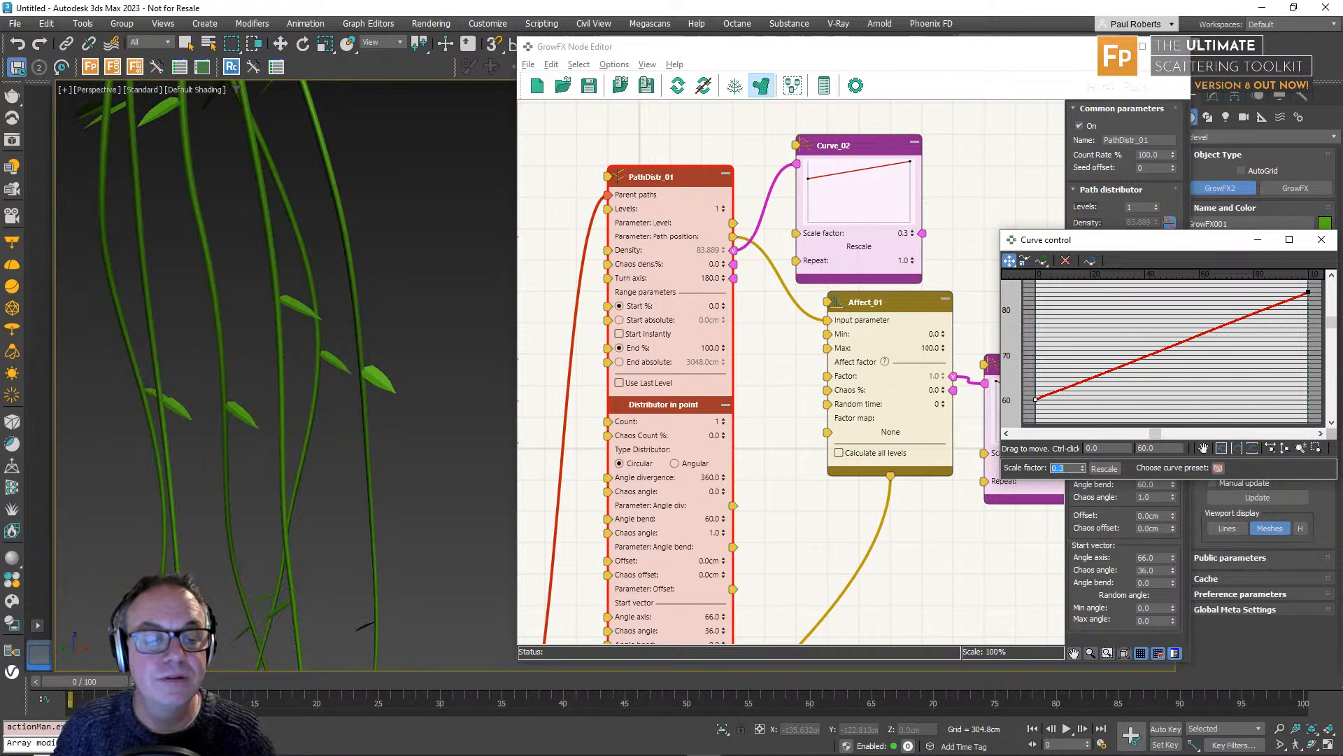
Set the density curve's scale factor to 1.2, review the whole plant, and close the curve editor.
{"action": "key", "text": "Return"}
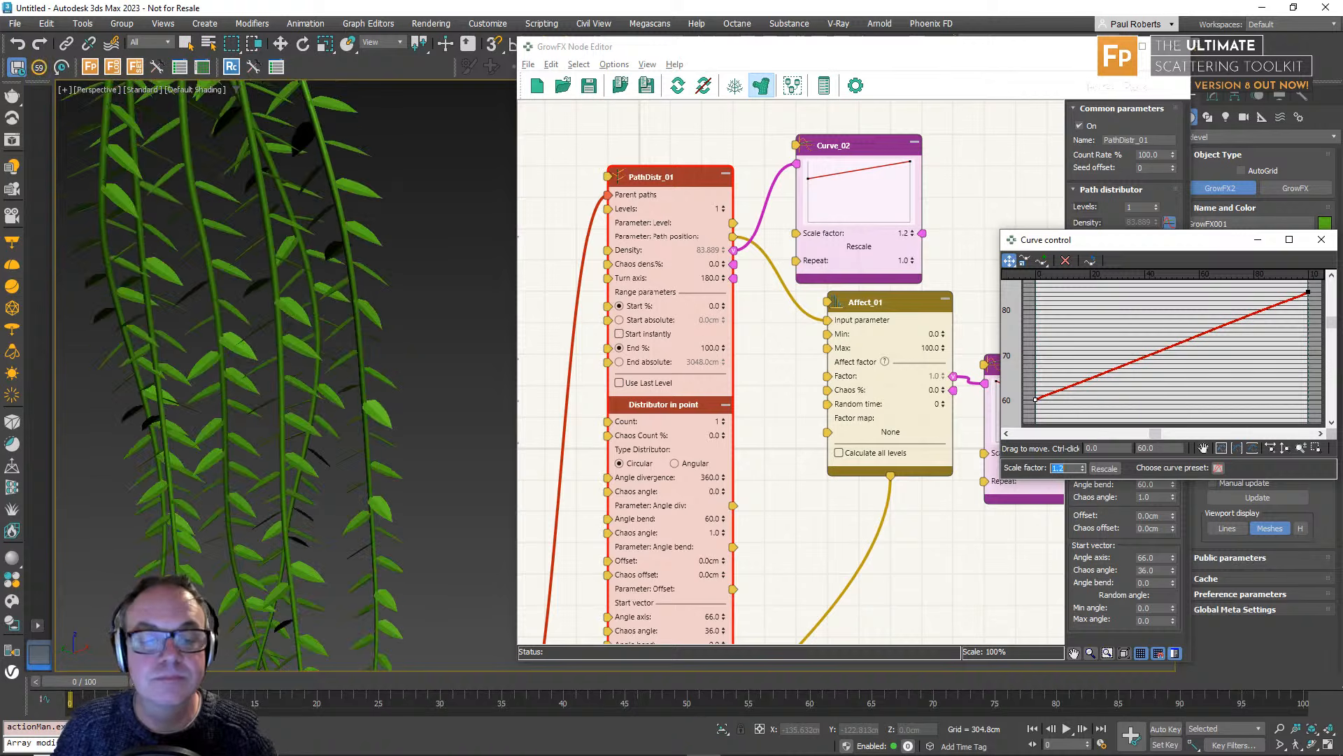
{"action": "scroll", "coordinate": [399, 378], "scroll_direction": "down", "scroll_amount": 8}
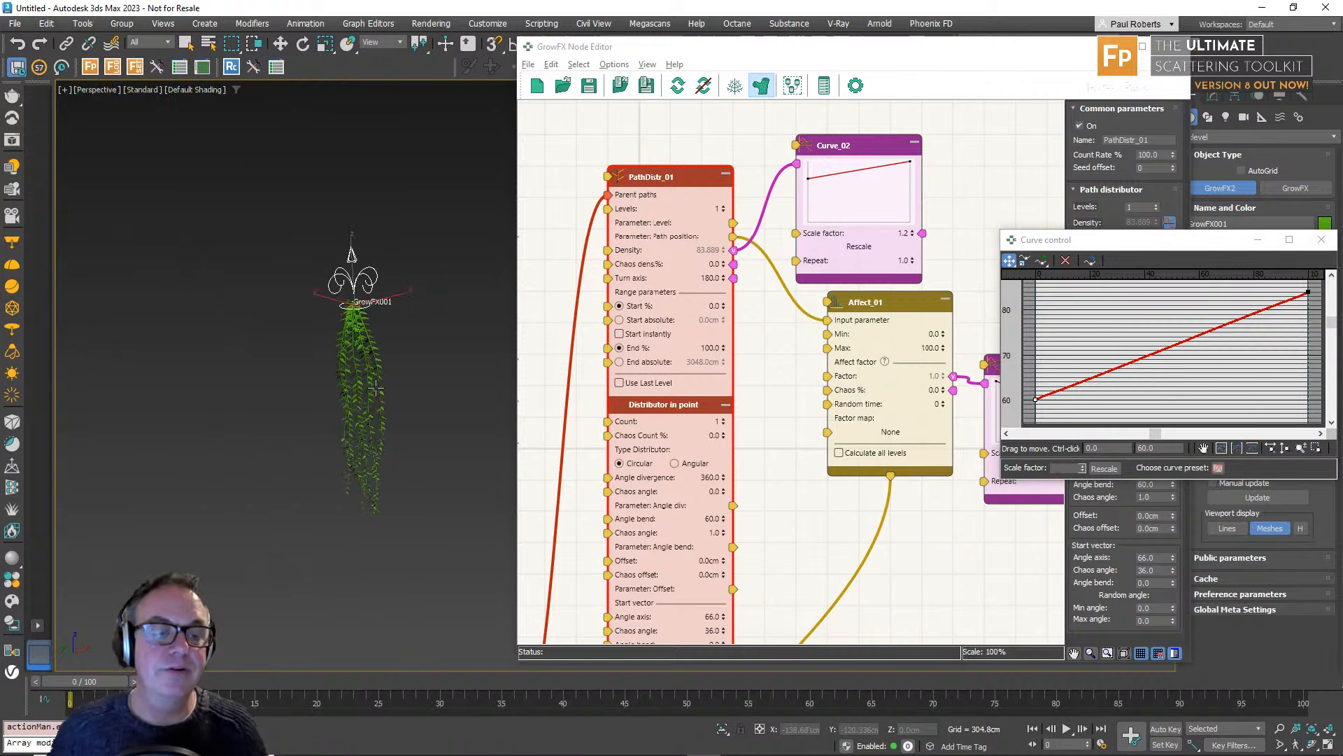
{"action": "middle_click_drag", "start_coordinate": [378, 376], "coordinate": [321, 318]}
{"action": "scroll", "coordinate": [275, 408], "scroll_direction": "up", "scroll_amount": 4}
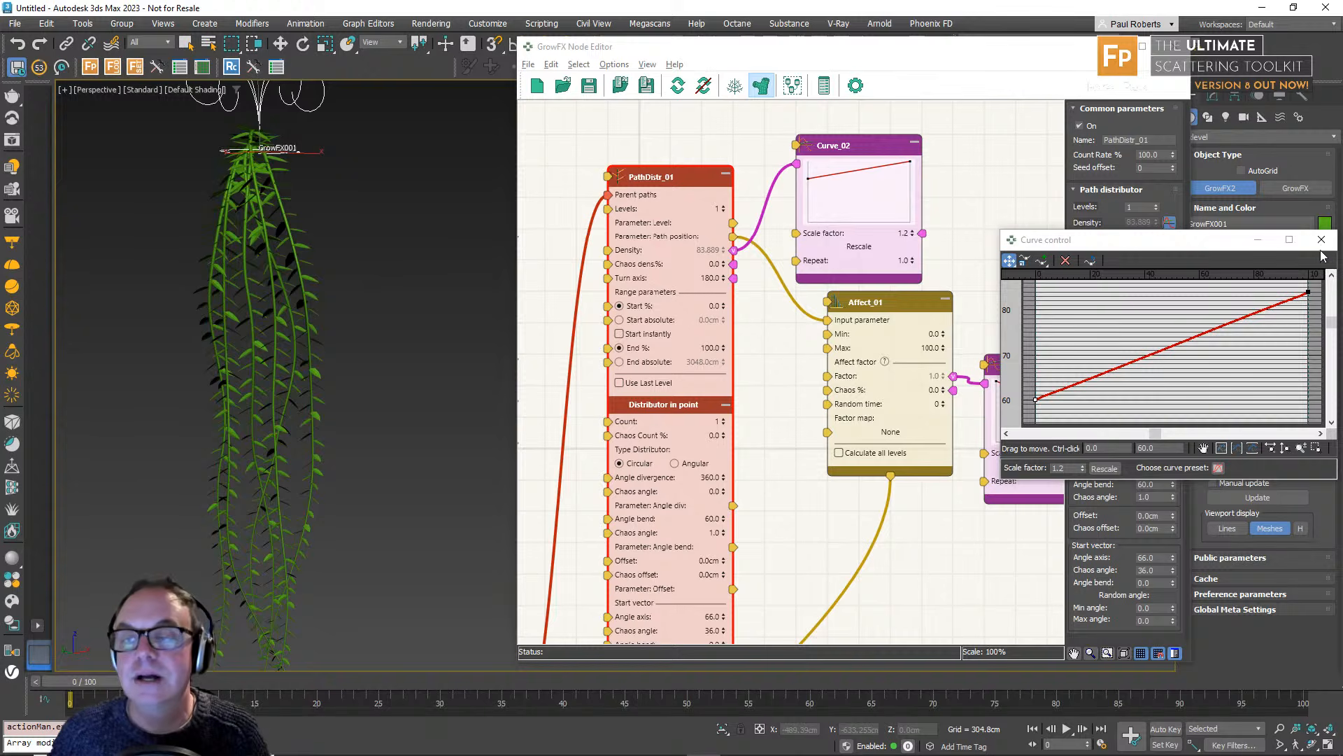
{"action": "left_click", "coordinate": [1321, 240]}
Shorten the main stems by setting the path length of Path_01 to 258 cm.
{"action": "scroll", "coordinate": [709, 562], "scroll_direction": "down", "scroll_amount": 10}
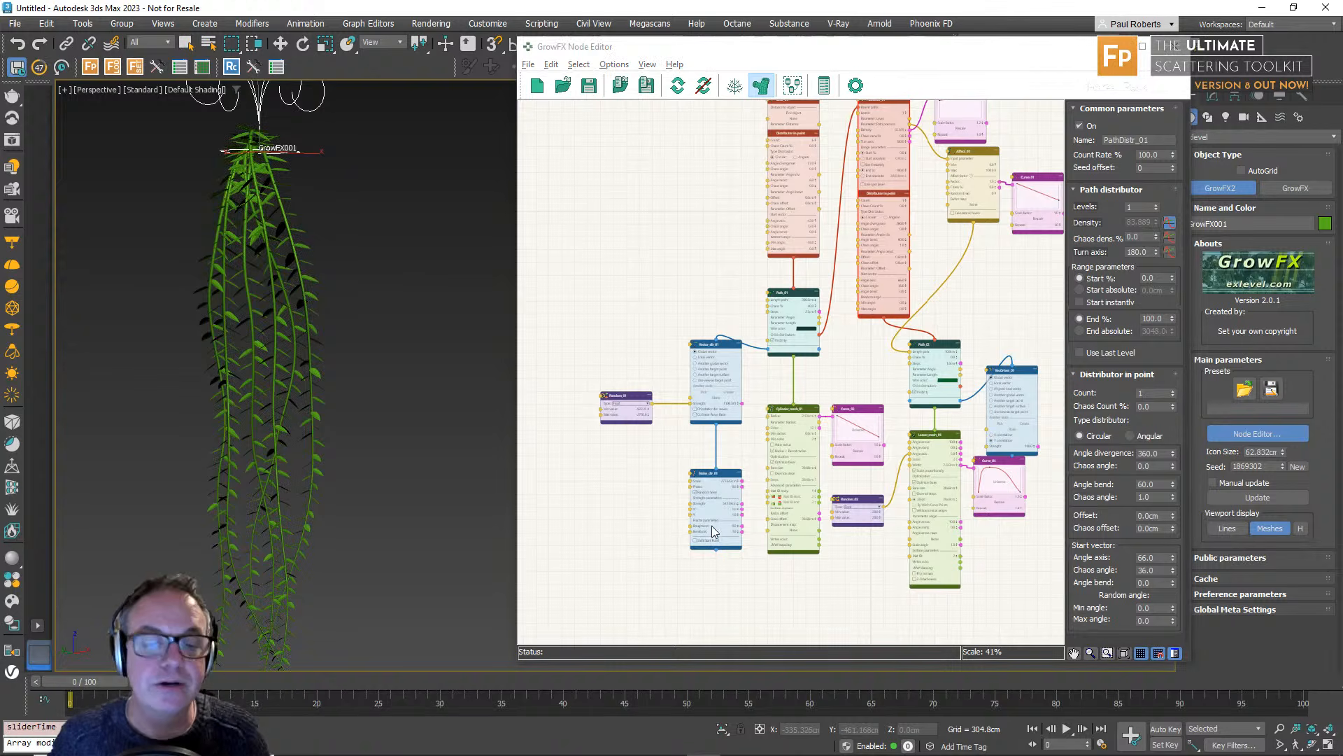
{"action": "middle_click_drag", "start_coordinate": [736, 493], "coordinate": [709, 516]}
{"action": "scroll", "coordinate": [727, 367], "scroll_direction": "up", "scroll_amount": 7}
{"action": "left_click", "coordinate": [803, 270]}
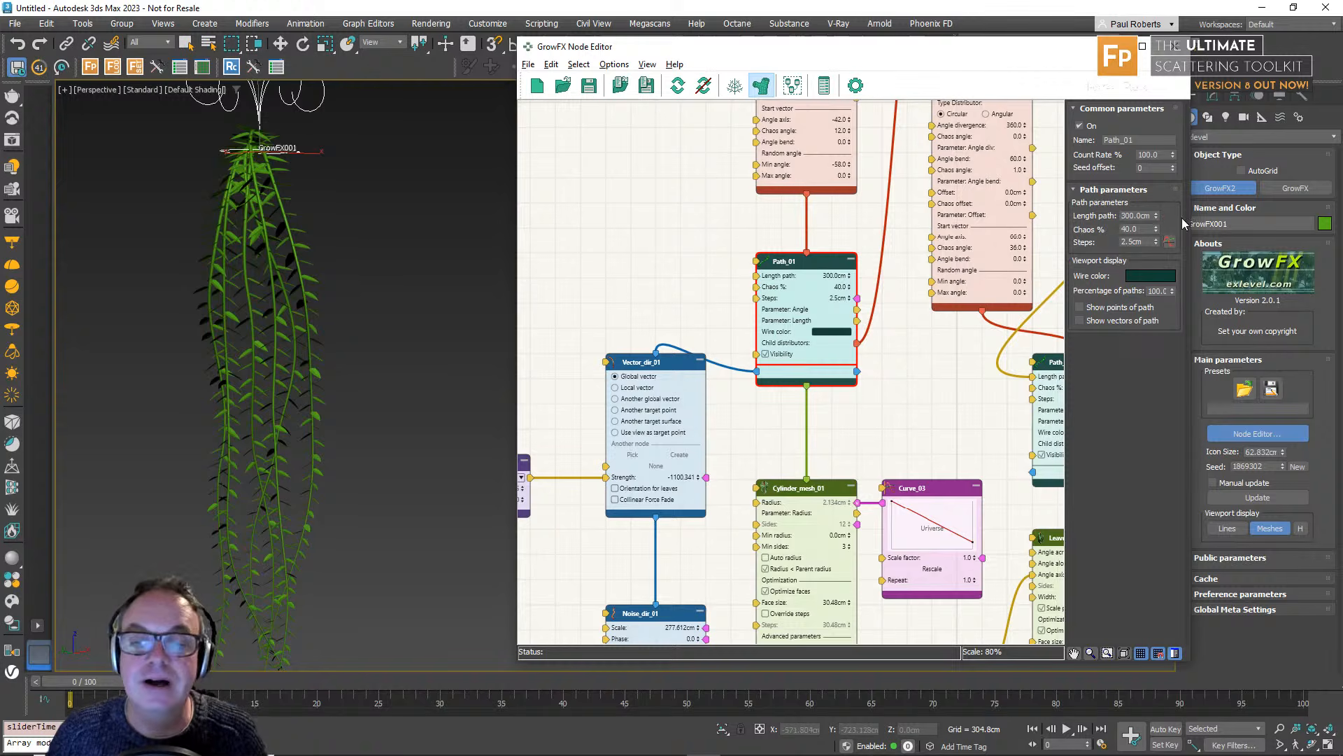
{"action": "mouse_move", "coordinate": [1156, 219]}
{"action": "left_mouse_down"}
{"action": "mouse_move", "coordinate": [1155, 273]}
{"action": "mouse_move", "coordinate": [1143, 224]}
{"action": "left_mouse_up"}
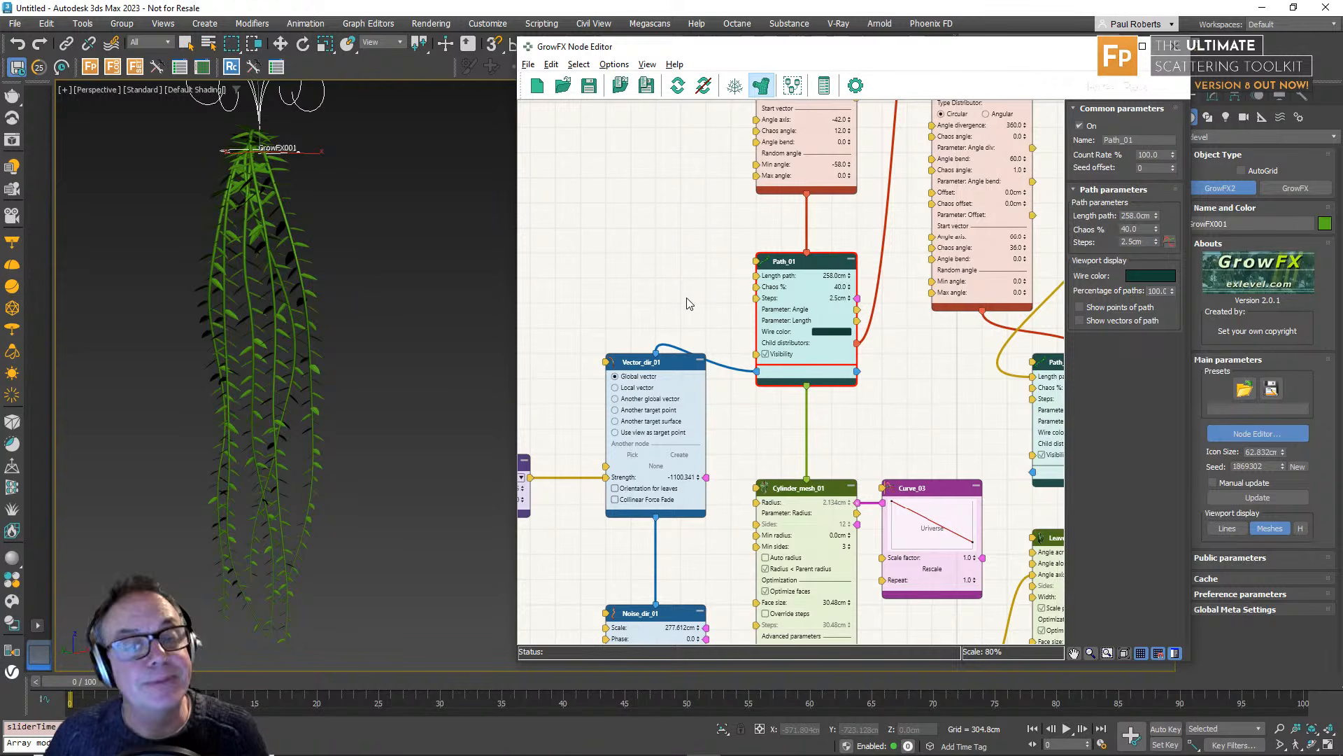
Expose the path length of Path_01 through a Public Parameter node.
{"action": "scroll", "coordinate": [693, 280], "scroll_direction": "up", "scroll_amount": 5}
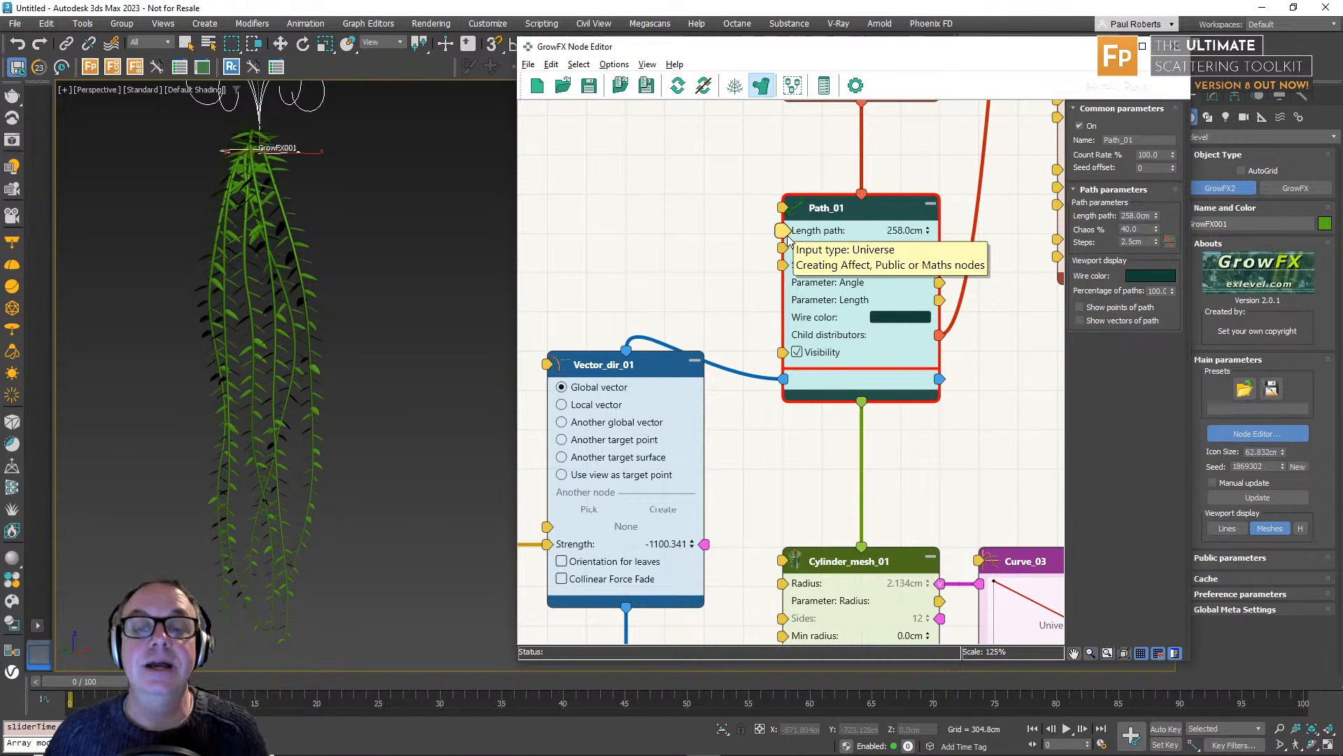
{"action": "left_click_drag", "start_coordinate": [787, 238], "coordinate": [606, 188]}
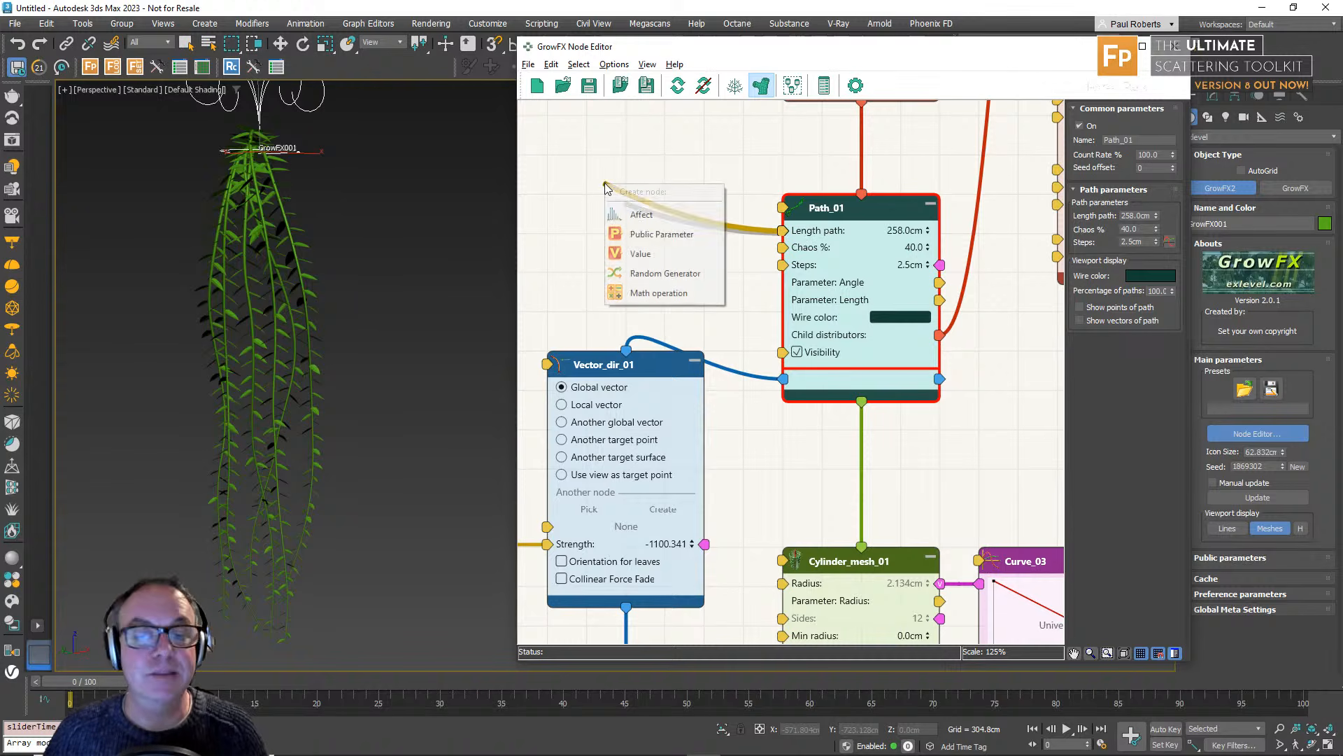
{"action": "left_click", "coordinate": [650, 235]}
{"action": "middle_click_drag", "start_coordinate": [659, 258], "coordinate": [713, 245]}
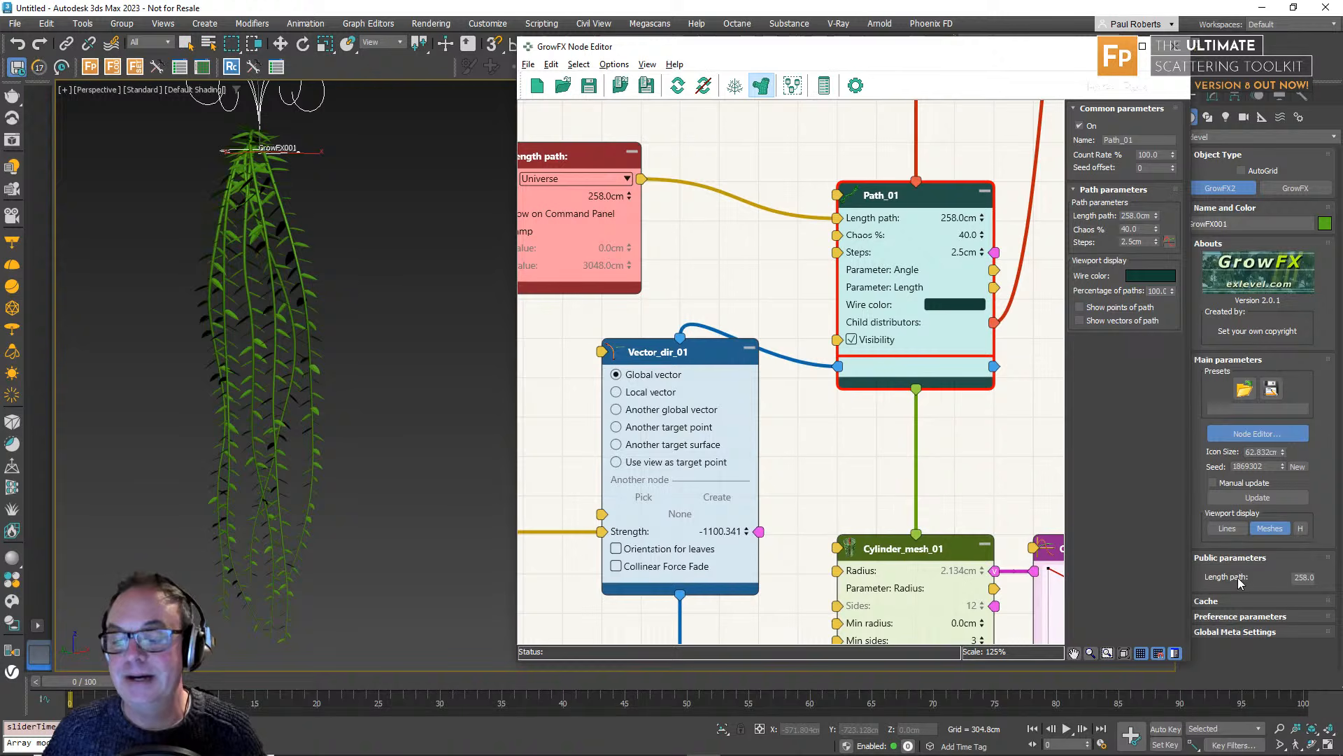
Close the Node Editor and set the plant's public Length path parameter to 300 cm.
{"action": "left_click", "coordinate": [1176, 46]}
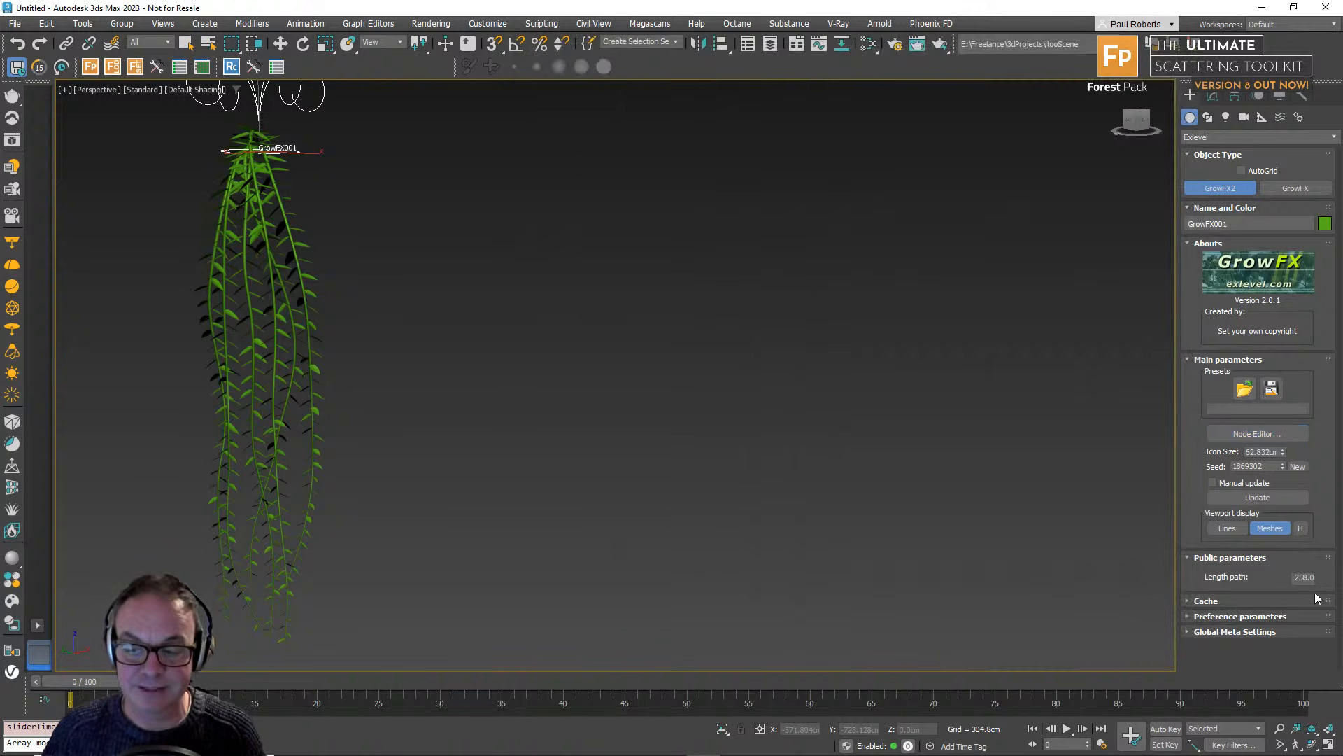
{"action": "double_click", "coordinate": [1303, 578]}
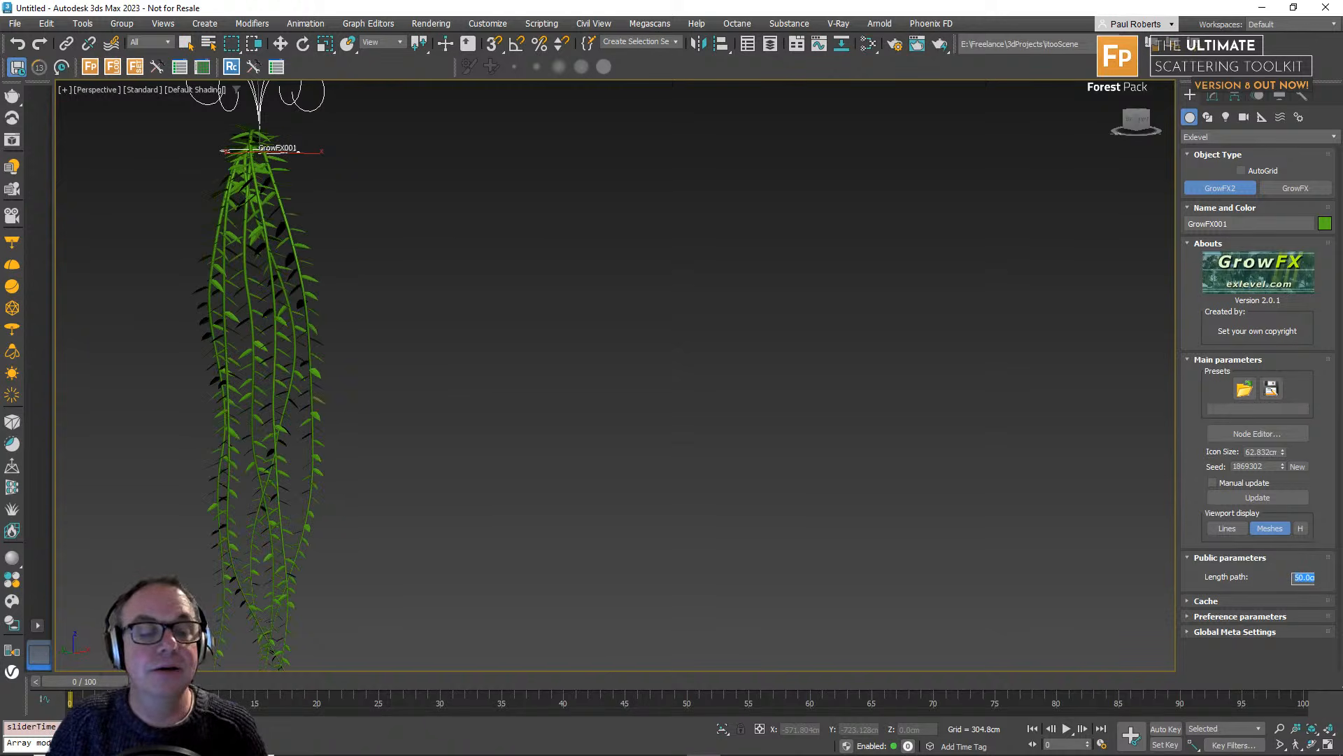
{"action": "type", "text": "300"}
{"action": "key", "text": "Return"}
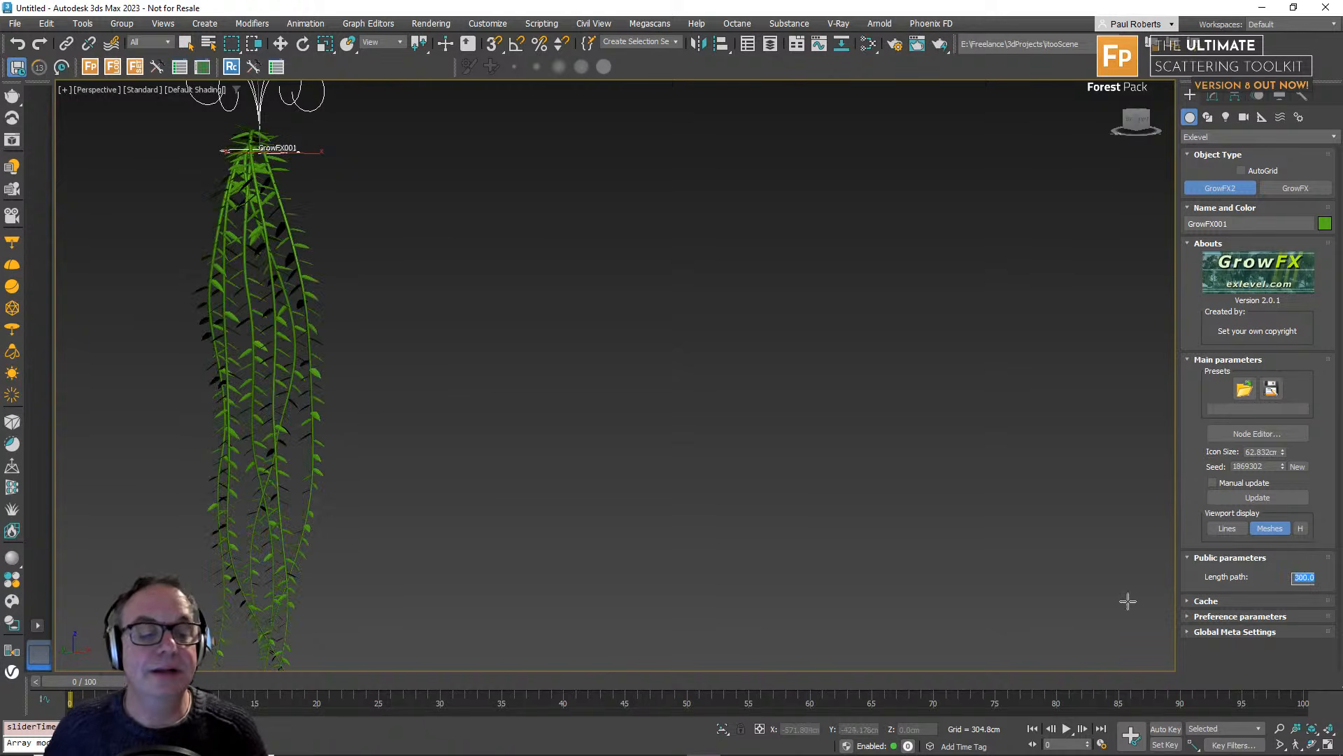
{"action": "scroll", "coordinate": [812, 484], "scroll_direction": "down", "scroll_amount": 4}
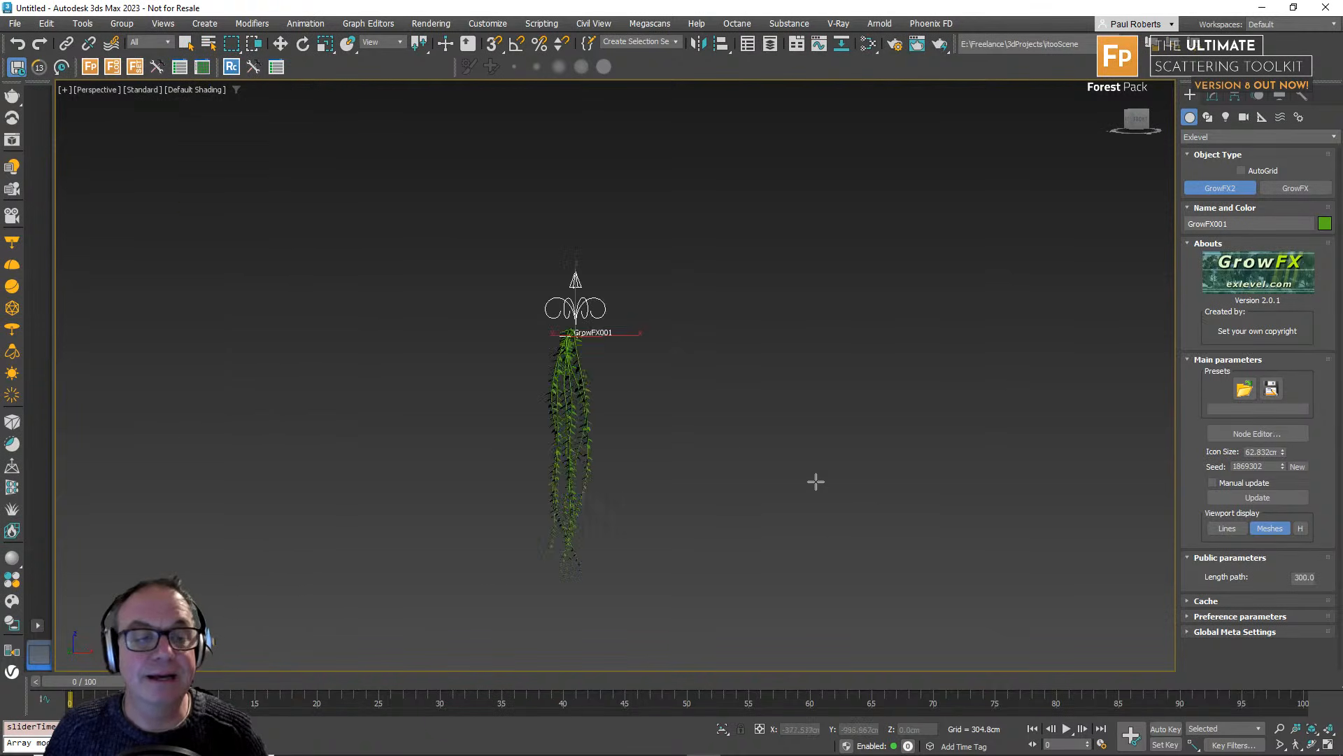
{"action": "middle_click_drag", "start_coordinate": [812, 429], "coordinate": [738, 438]}
{"action": "scroll", "coordinate": [645, 442], "scroll_direction": "up", "scroll_amount": 3}
{"action": "middle_click_drag", "start_coordinate": [643, 441], "coordinate": [599, 354]}
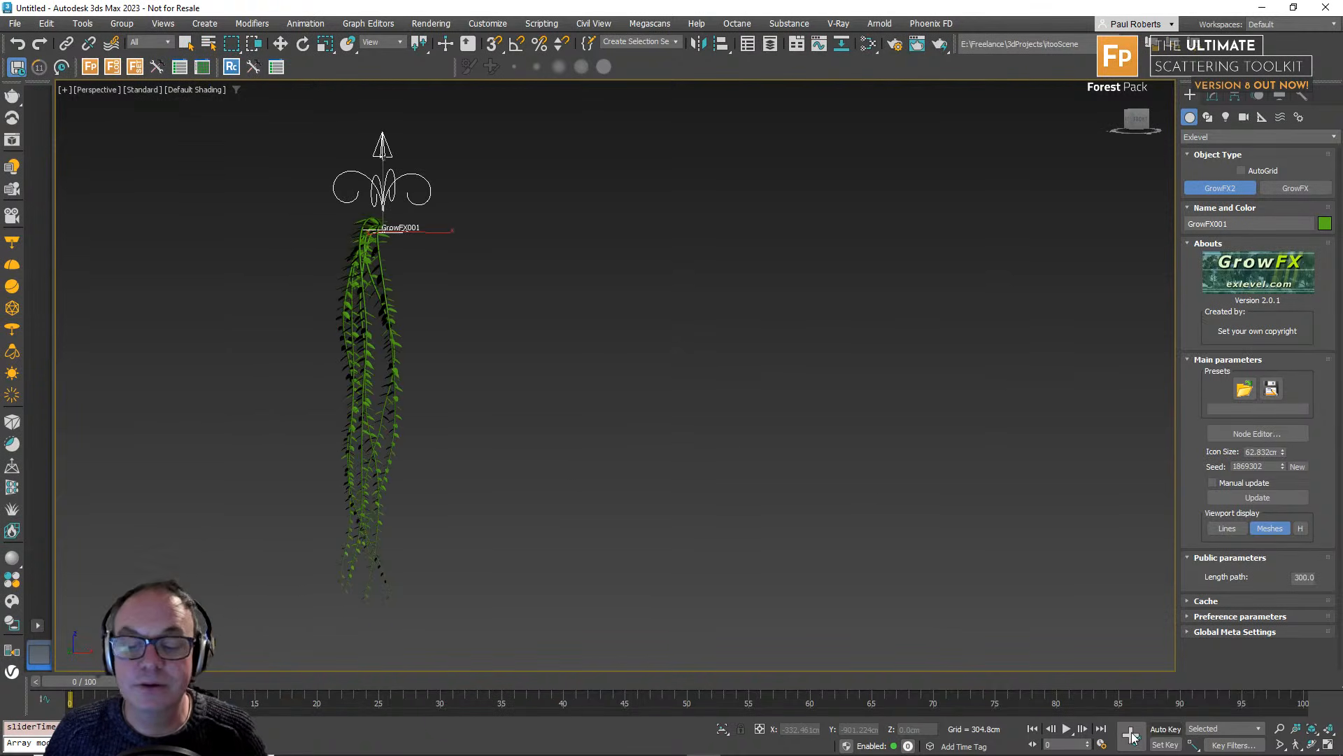
Turn on Auto Key and key the public Length path at 310 cm on frame 20.
{"action": "left_click", "coordinate": [1168, 730]}
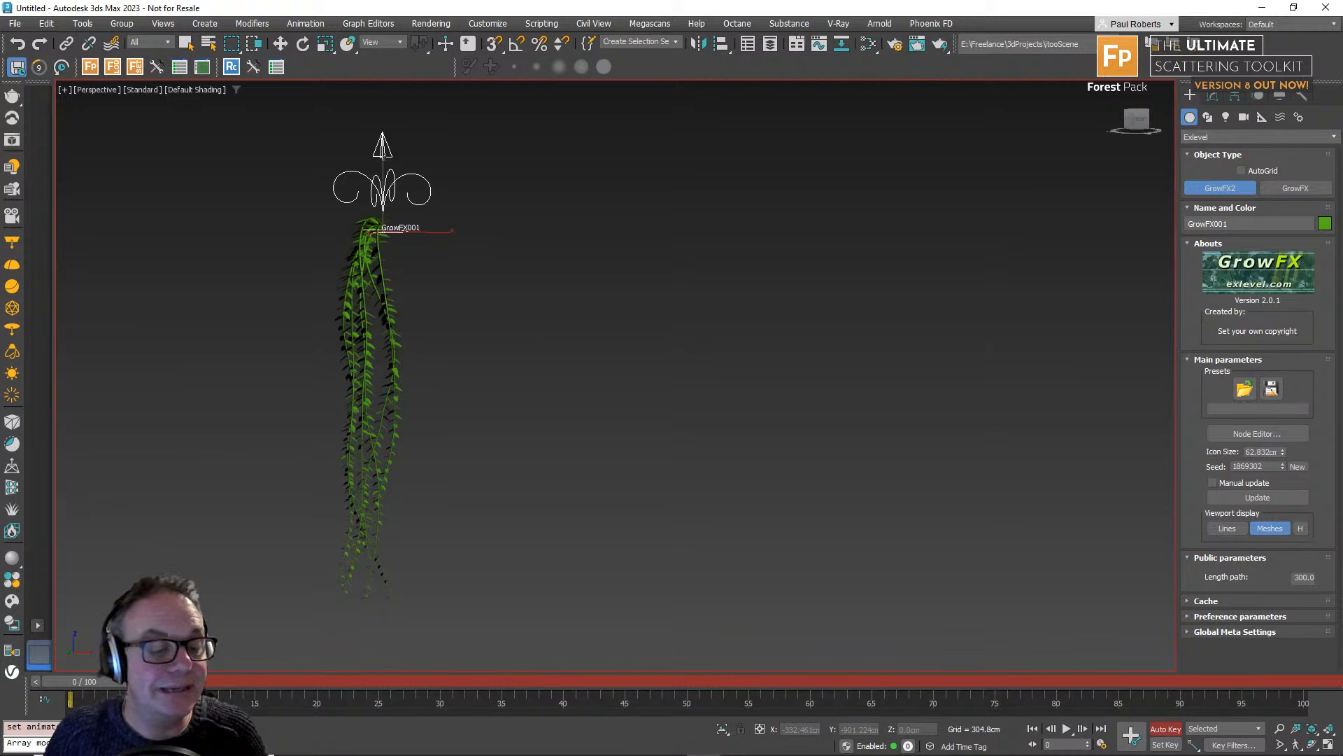
{"action": "left_click_drag", "start_coordinate": [199, 683], "coordinate": [341, 696]}
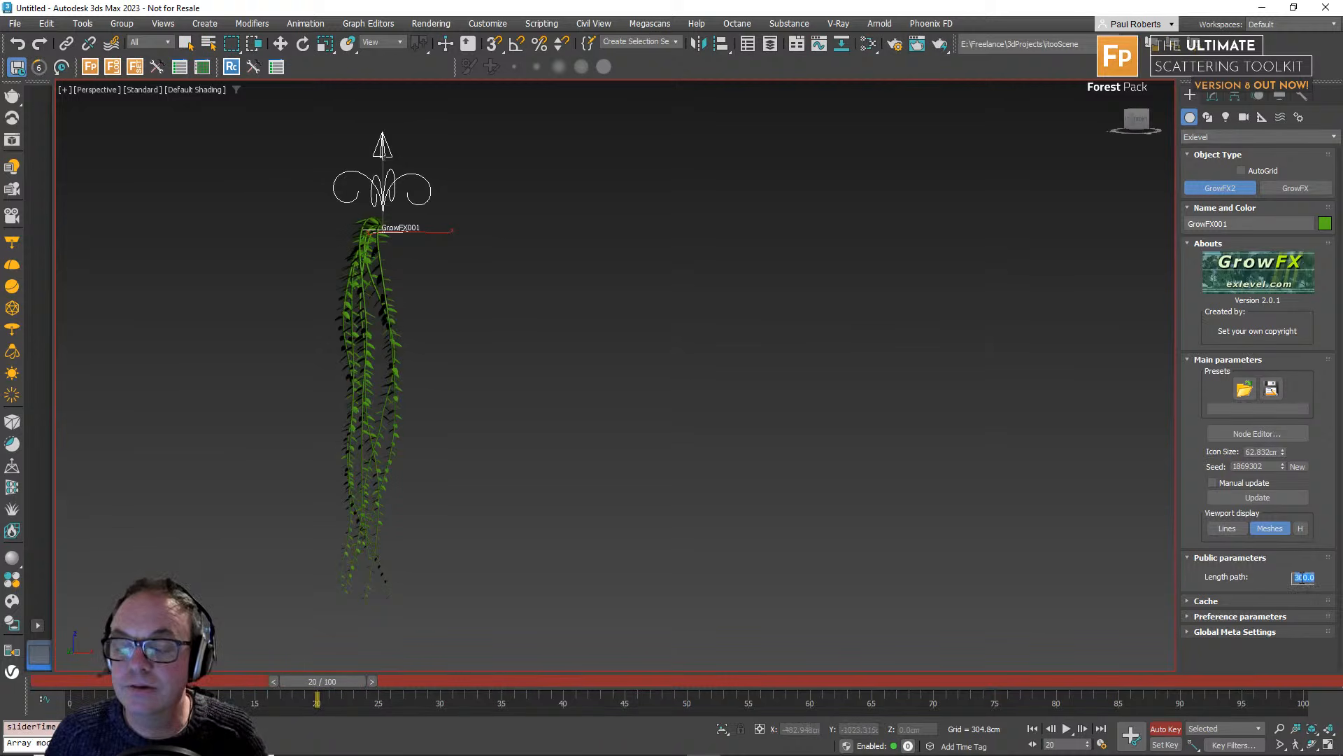
{"action": "key", "text": "Return"}
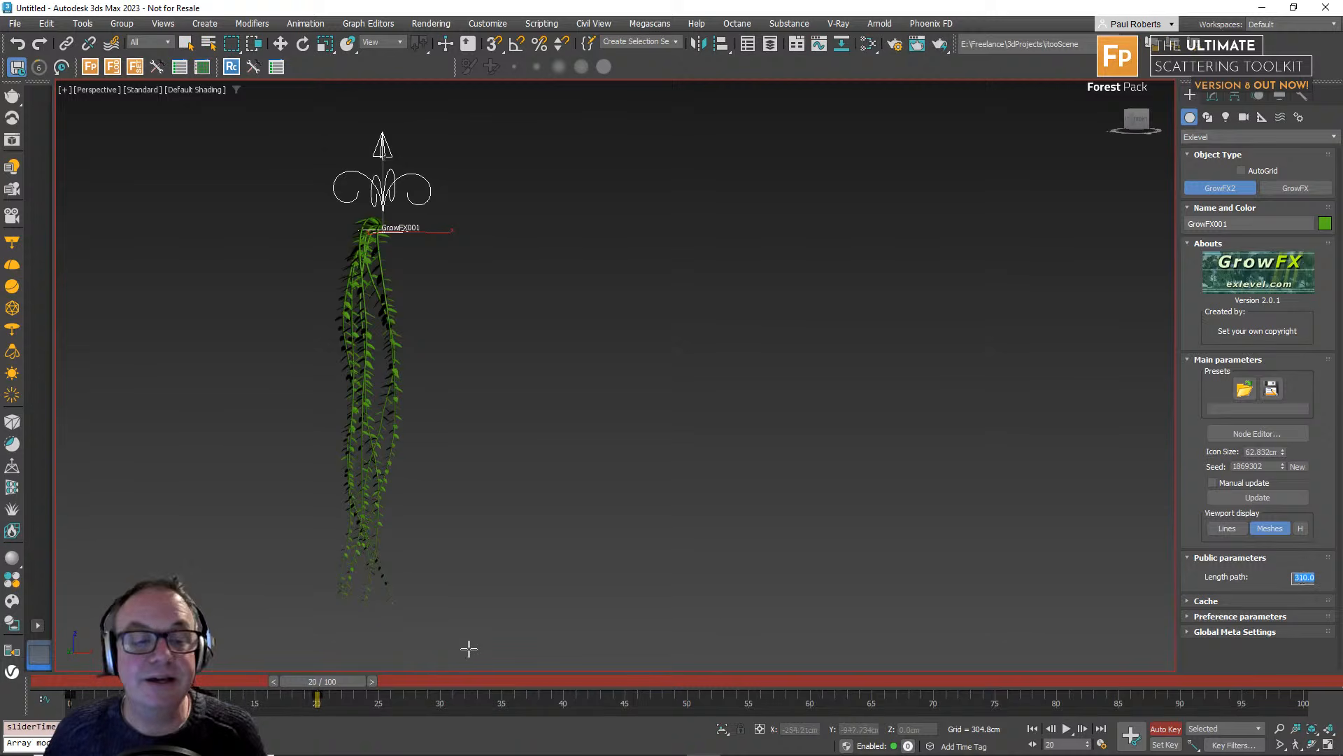
Key the public Length path at 50 cm on frame 0 and preview the growth up to frame 20.
{"action": "left_click_drag", "start_coordinate": [322, 681], "coordinate": [102, 679]}
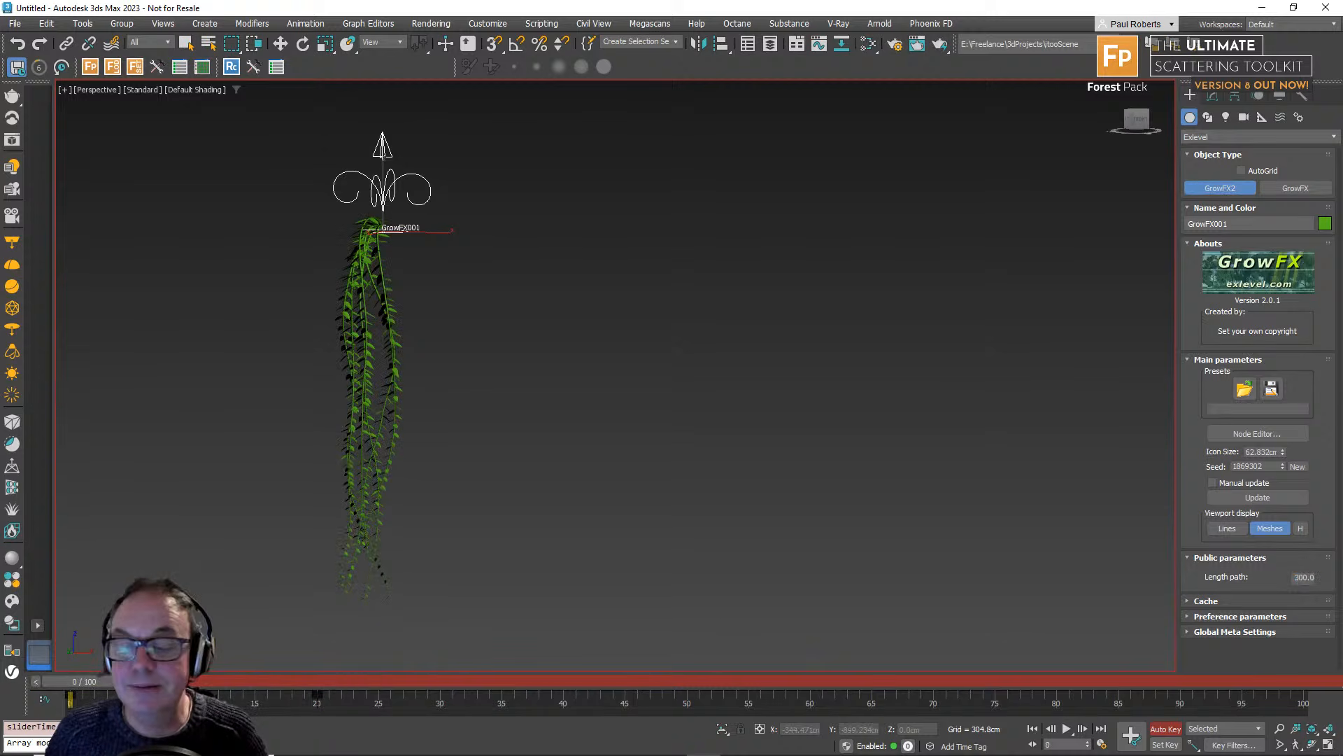
{"action": "left_click", "coordinate": [1311, 577]}
{"action": "type", "text": "50"}
{"action": "key", "text": "Return"}
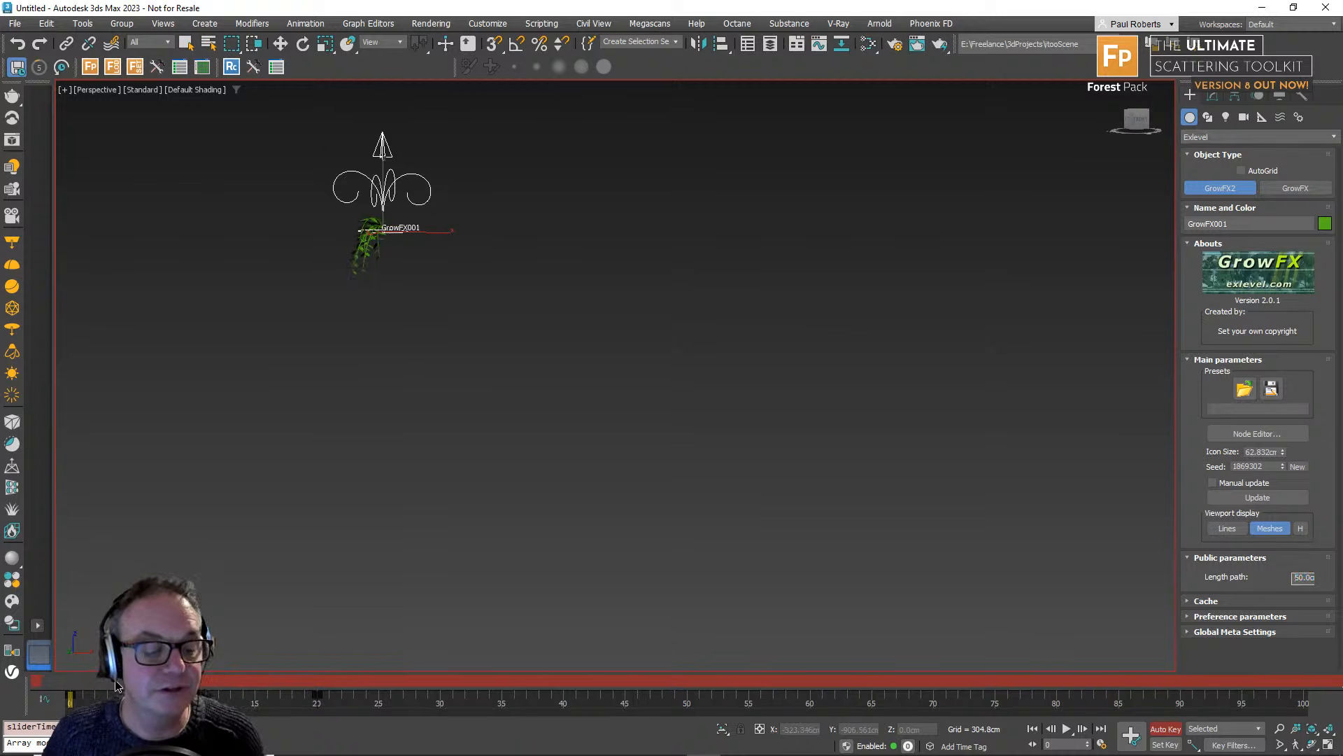
{"action": "left_click_drag", "start_coordinate": [117, 685], "coordinate": [361, 687]}
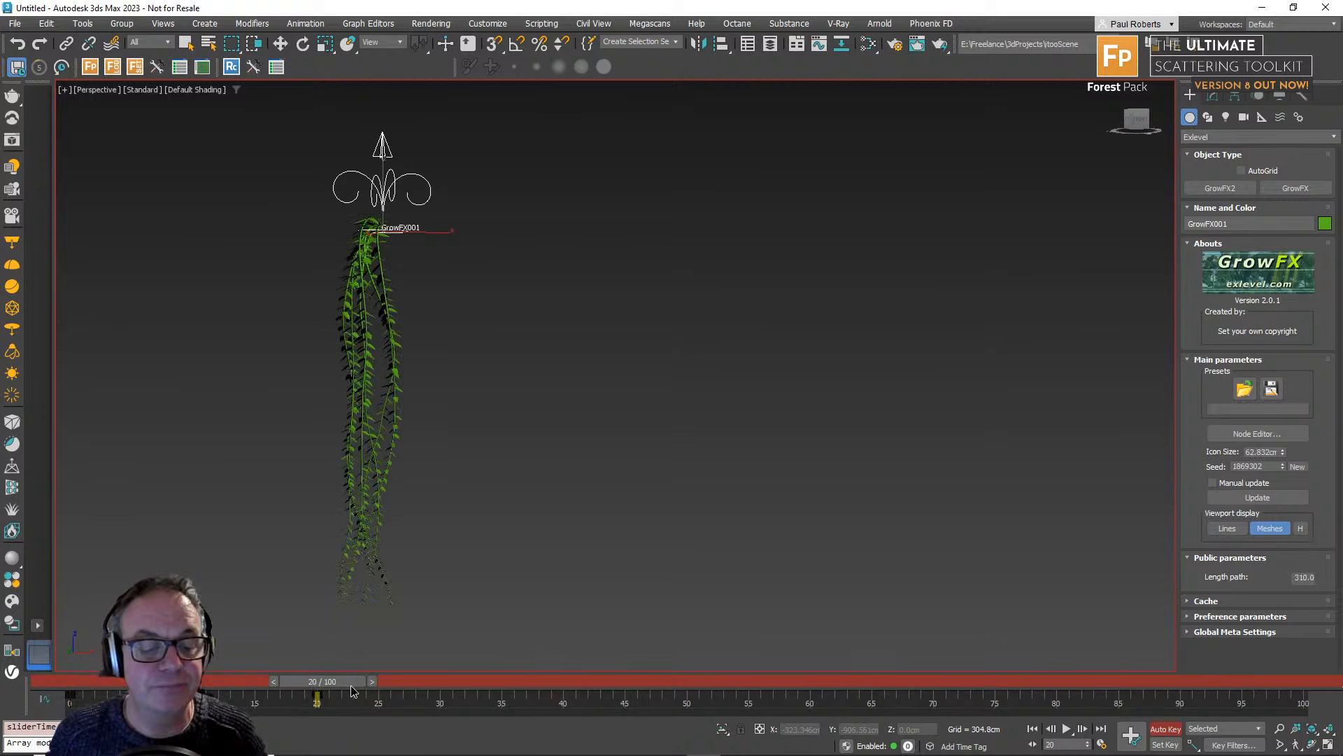
{"action": "middle_click_drag", "start_coordinate": [492, 482], "coordinate": [532, 435], "text": "alt"}
{"action": "middle_click_drag", "start_coordinate": [532, 435], "coordinate": [508, 449]}
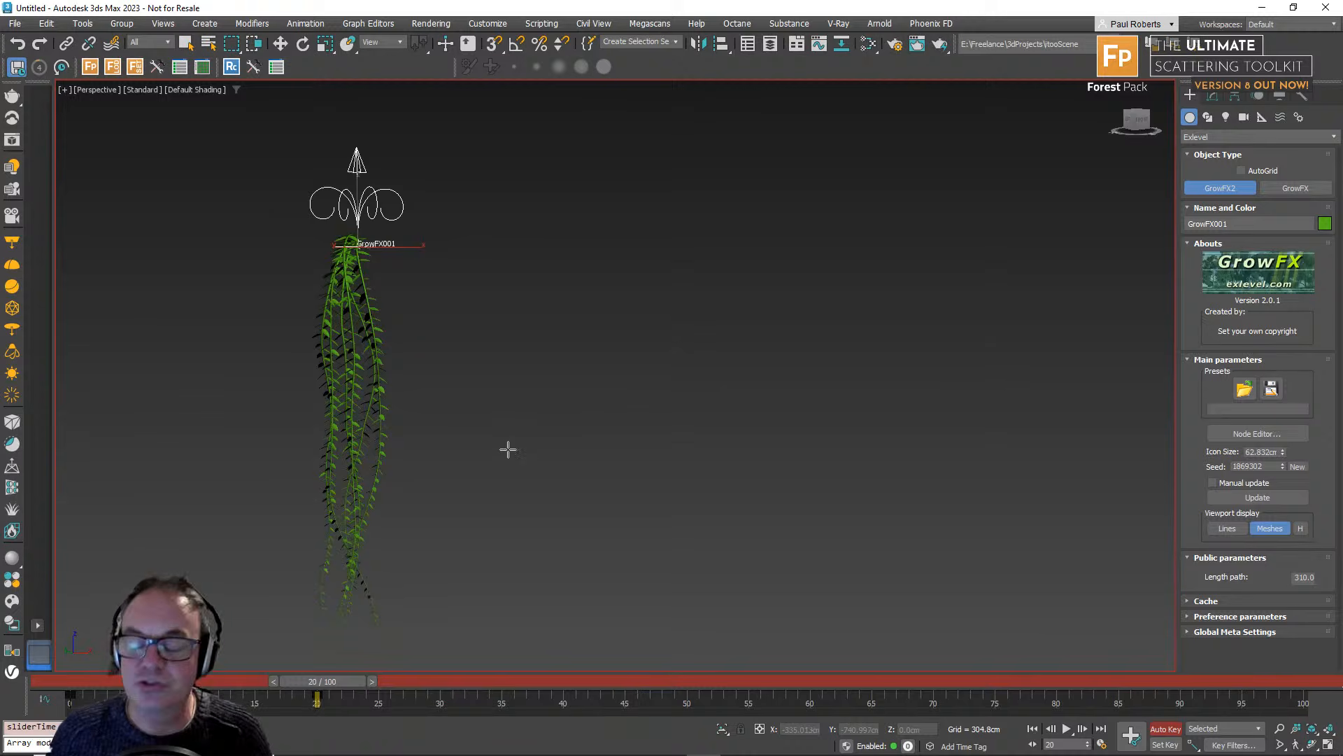
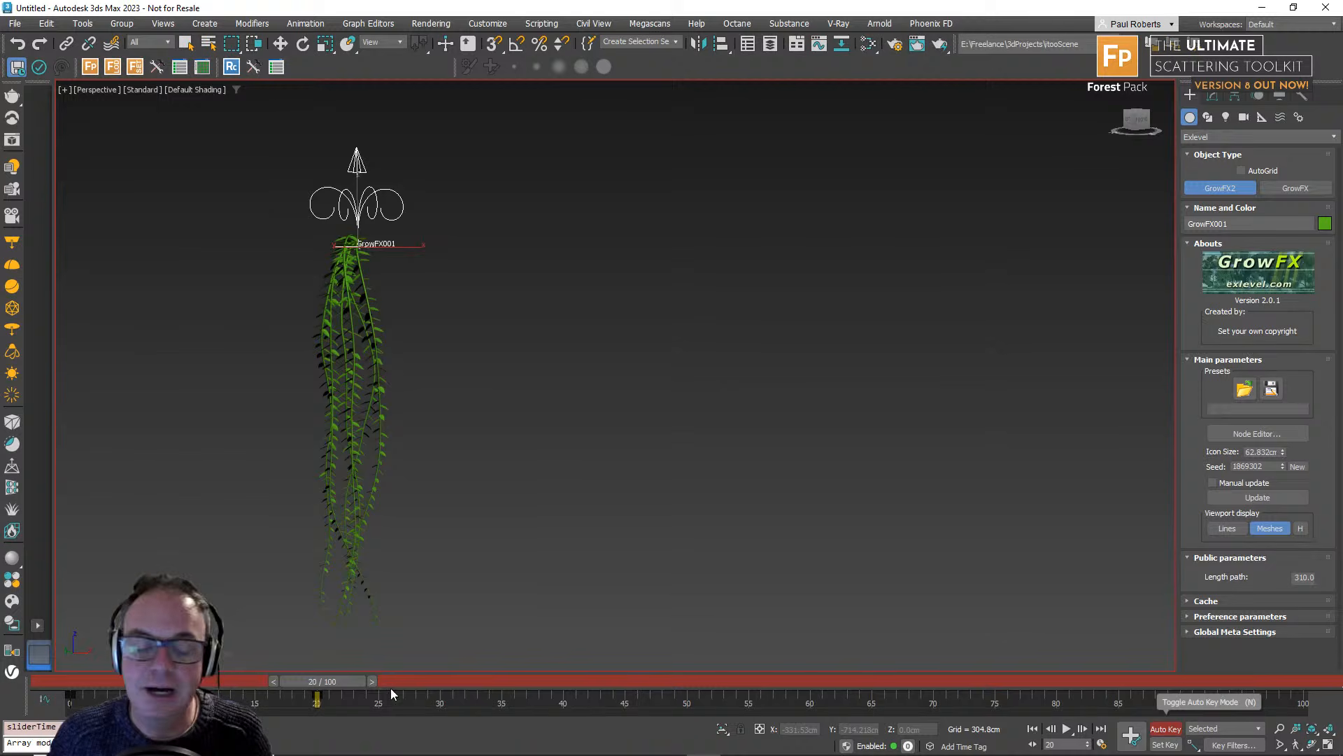
Key a new random seed for the plant at frame 20 and turn off Auto Key.
{"action": "mouse_move", "coordinate": [330, 687]}
{"action": "left_mouse_down"}
{"action": "mouse_move", "coordinate": [183, 682]}
{"action": "mouse_move", "coordinate": [346, 682]}
{"action": "left_mouse_up"}
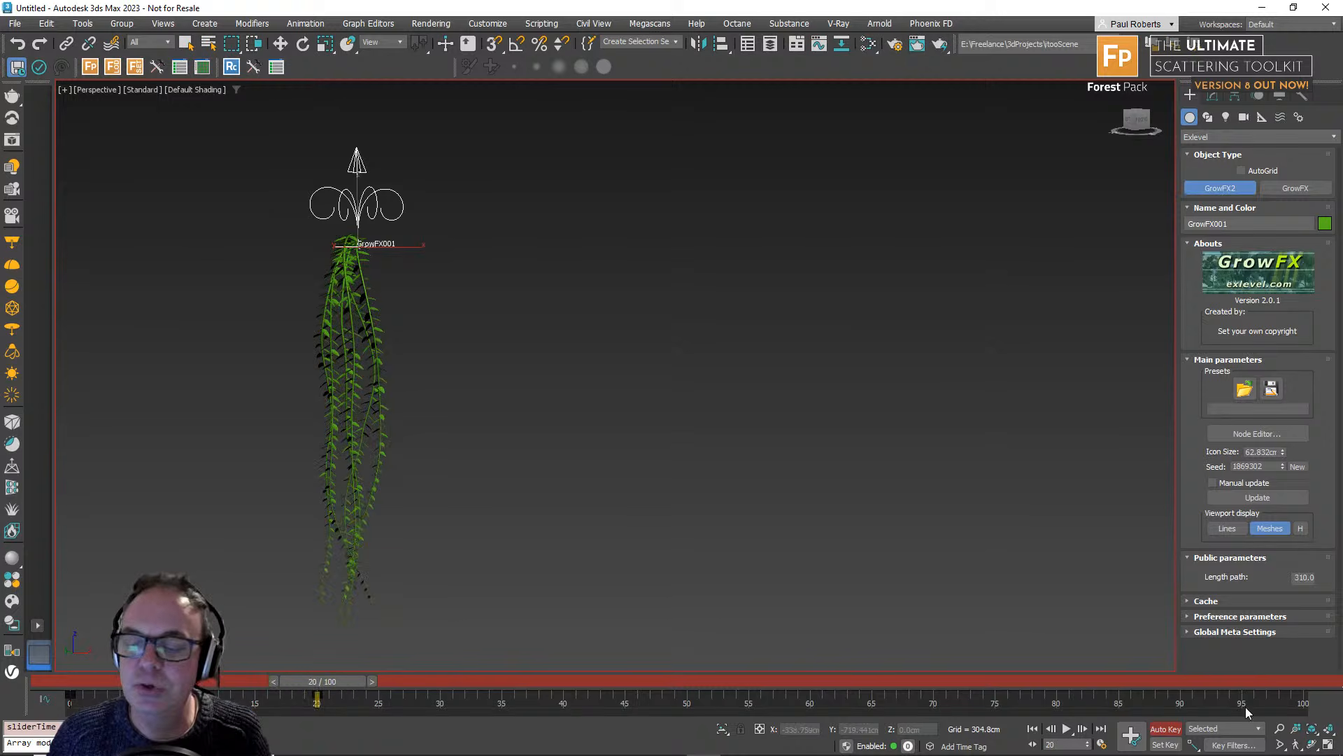
{"action": "left_click", "coordinate": [1300, 468]}
{"action": "mouse_move", "coordinate": [319, 682]}
{"action": "left_mouse_down"}
{"action": "mouse_move", "coordinate": [91, 681]}
{"action": "mouse_move", "coordinate": [319, 690]}
{"action": "mouse_move", "coordinate": [80, 697]}
{"action": "mouse_move", "coordinate": [318, 699]}
{"action": "left_mouse_up"}
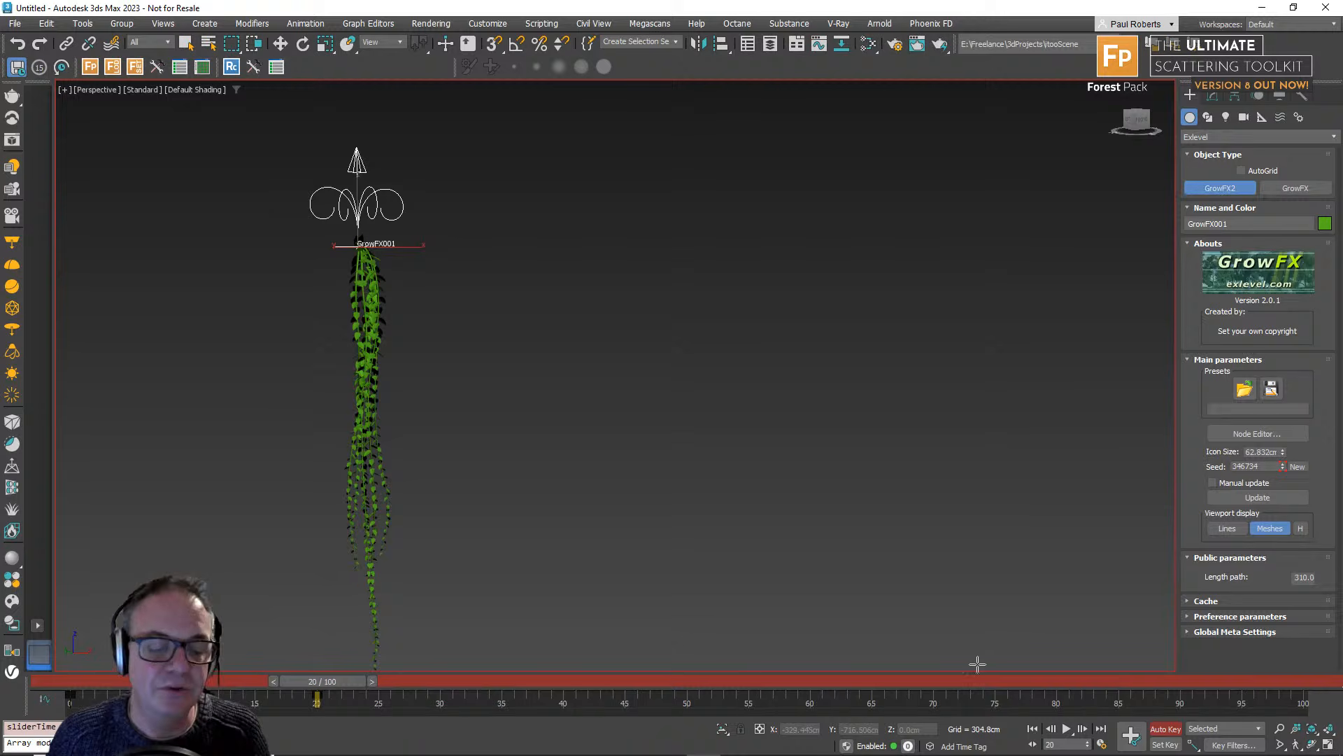
{"action": "left_click", "coordinate": [1165, 729]}
{"action": "middle_click_drag", "start_coordinate": [483, 359], "coordinate": [421, 412], "text": "alt"}
{"action": "scroll", "coordinate": [463, 386], "scroll_direction": "down", "scroll_amount": 3}
{"action": "mouse_move", "coordinate": [347, 682]}
{"action": "left_mouse_down"}
{"action": "mouse_move", "coordinate": [169, 689]}
{"action": "mouse_move", "coordinate": [326, 697]}
{"action": "left_mouse_up"}
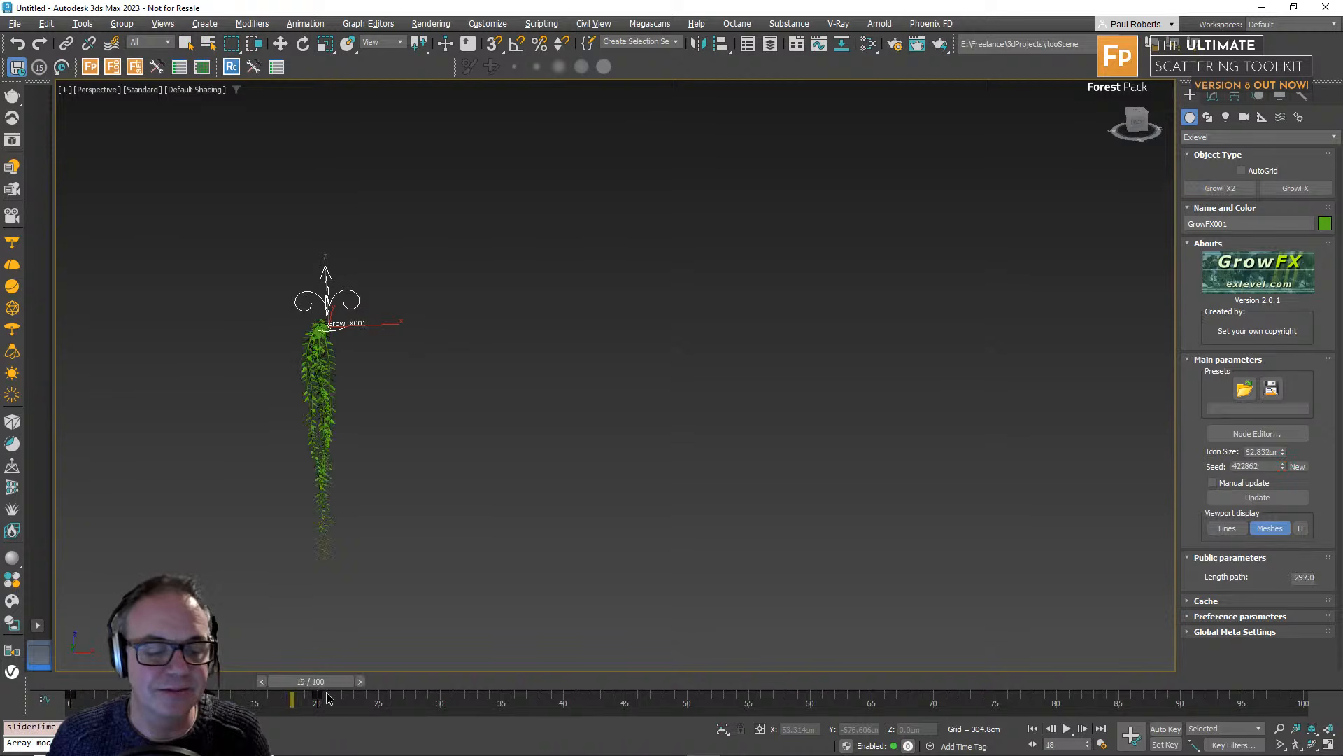
{"action": "middle_click_drag", "start_coordinate": [794, 357], "coordinate": [714, 381]}
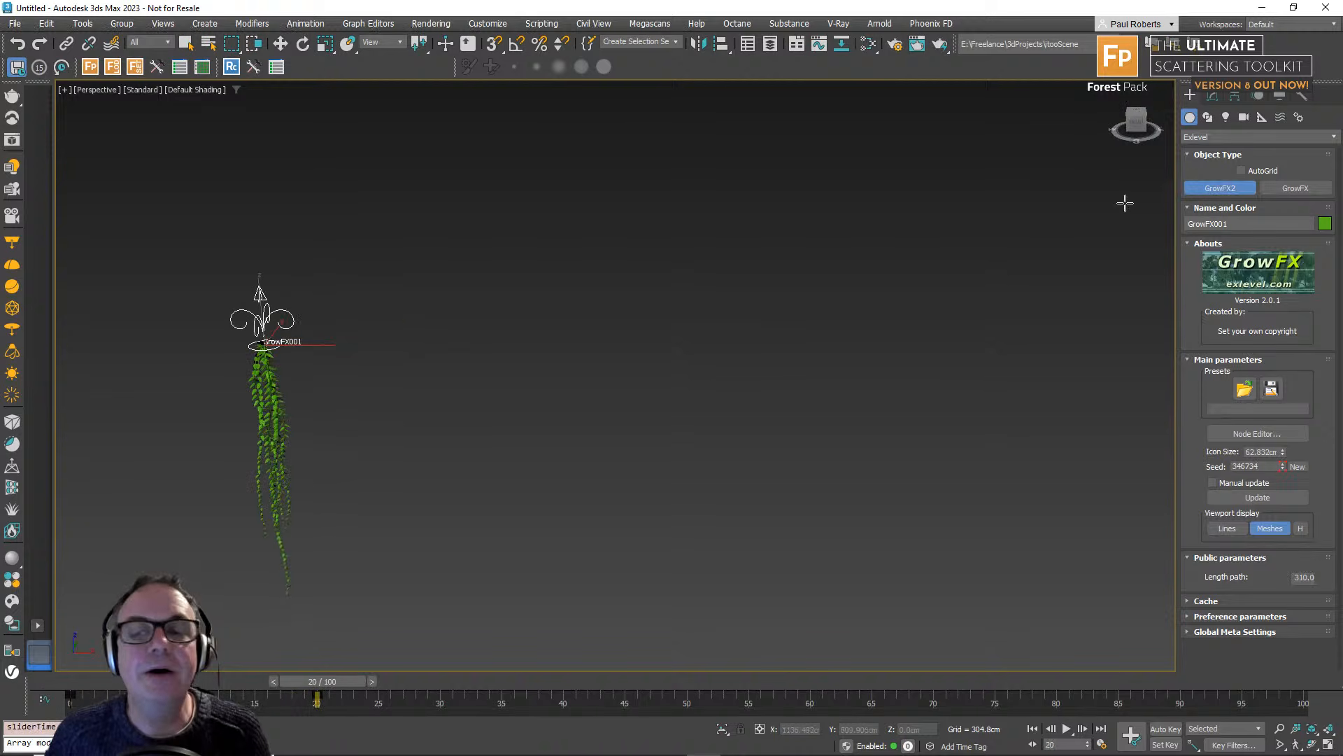
Draw a straight two-point line spline in the perspective view beside the plant.
{"action": "left_click", "coordinate": [1219, 137]}
{"action": "left_click", "coordinate": [1214, 157]}
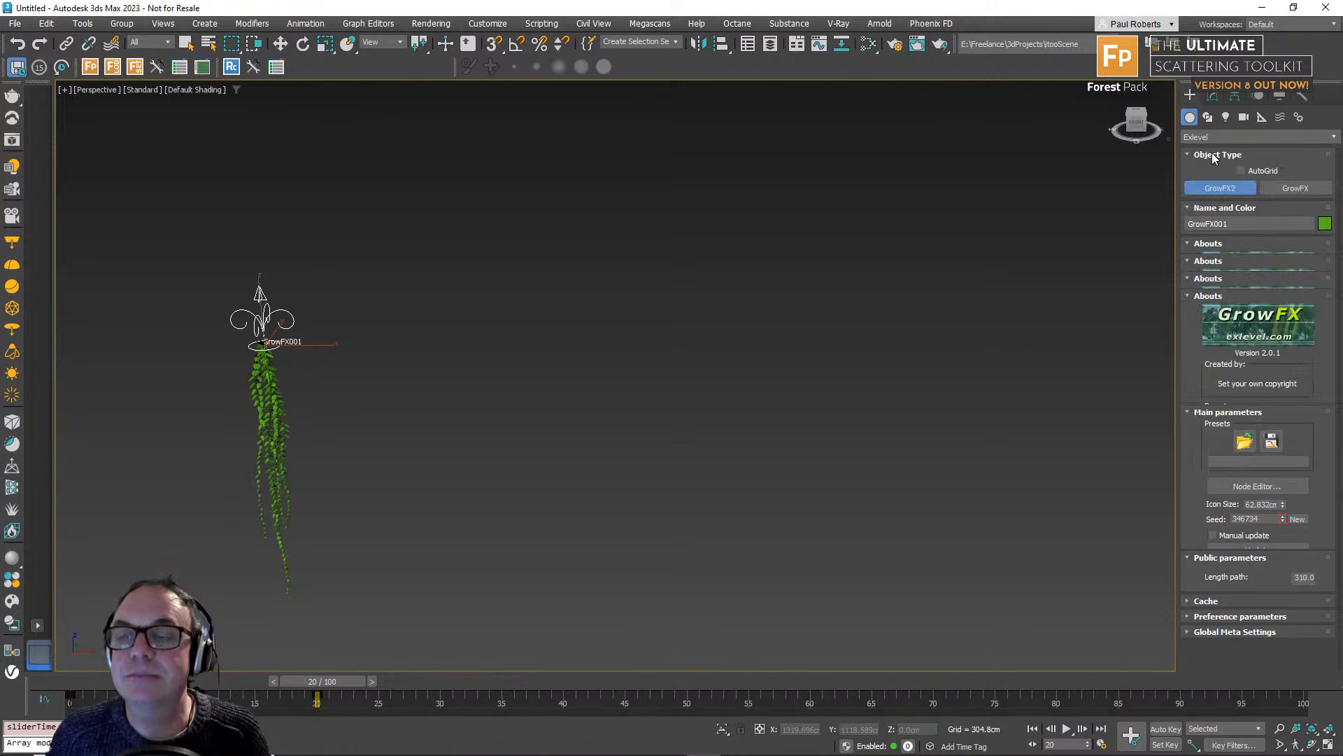
{"action": "left_click", "coordinate": [1208, 117]}
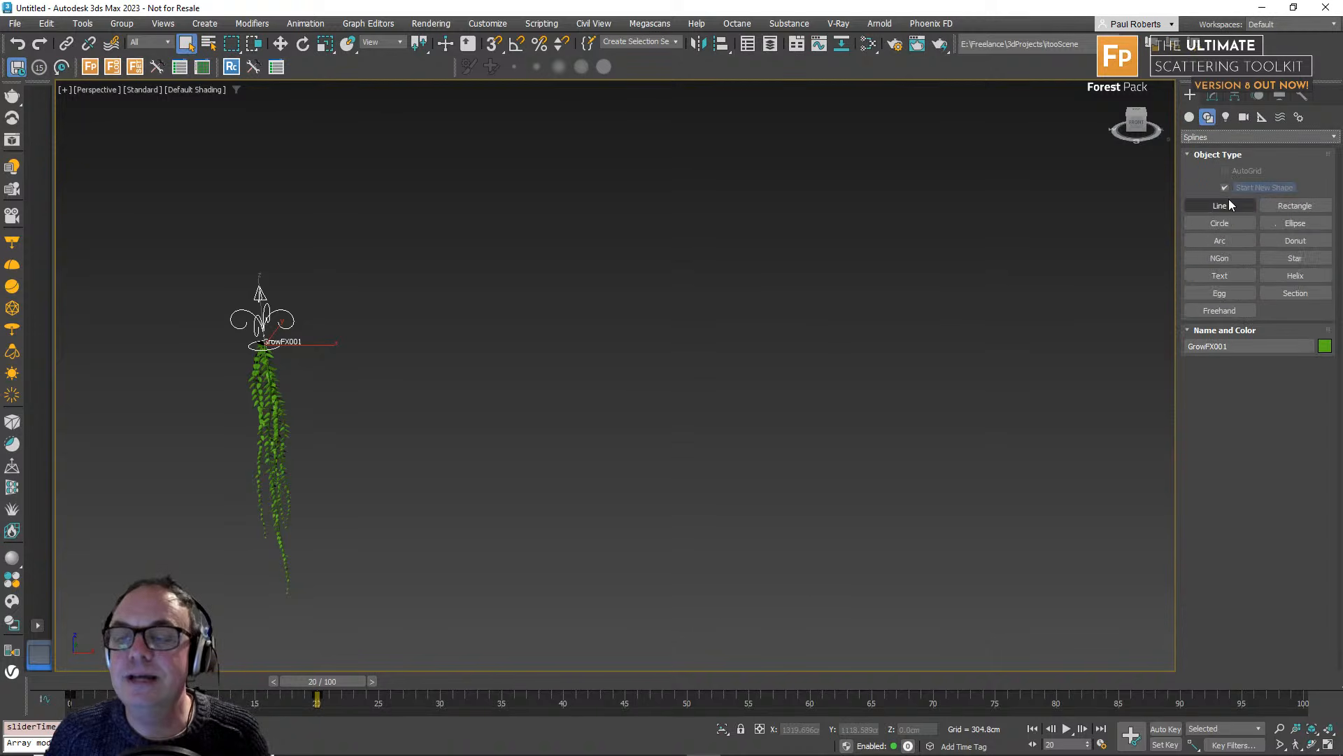
{"action": "left_click", "coordinate": [1230, 205]}
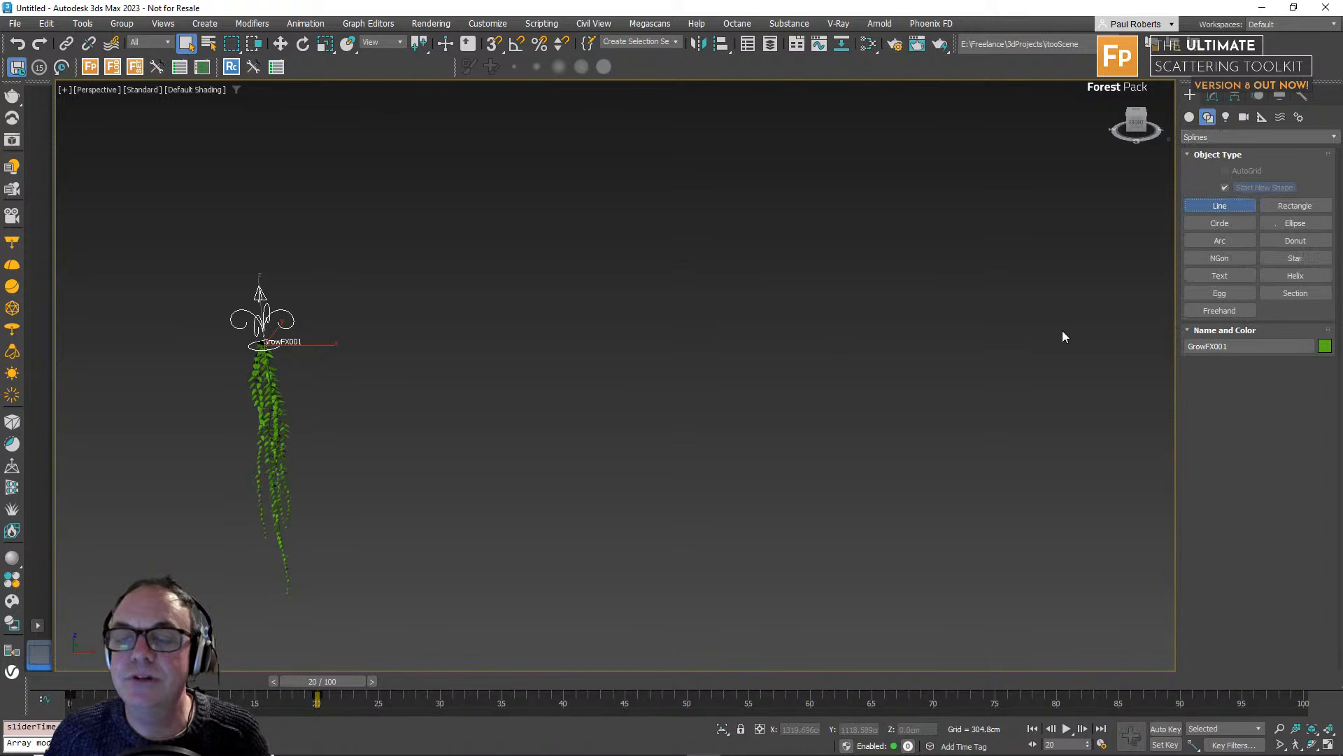
{"action": "left_click", "coordinate": [338, 269]}
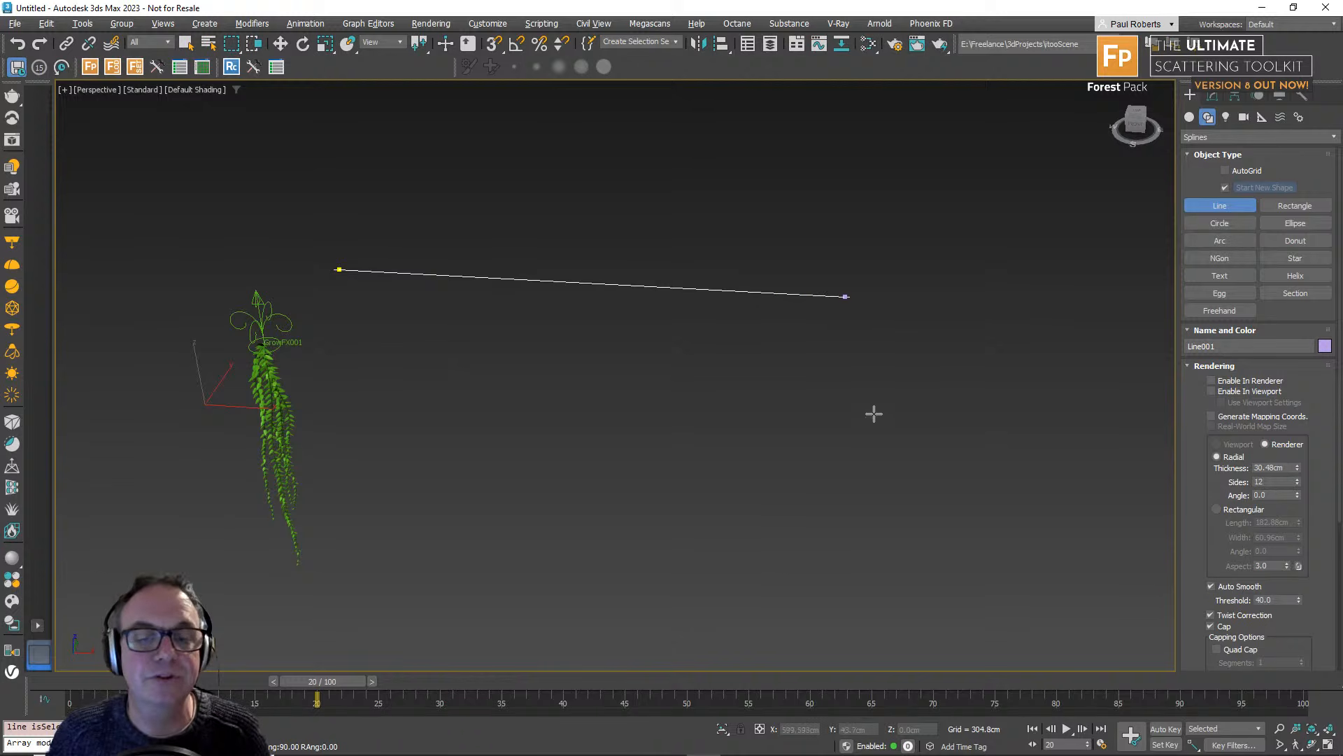
{"action": "middle_click_drag", "start_coordinate": [867, 450], "coordinate": [733, 490]}
{"action": "key", "text": "w"}
Create a Forest Pro object in Icon Mode, populated from the selected hanging plant, and open its parameters for editing.
{"action": "left_click", "coordinate": [371, 215]}
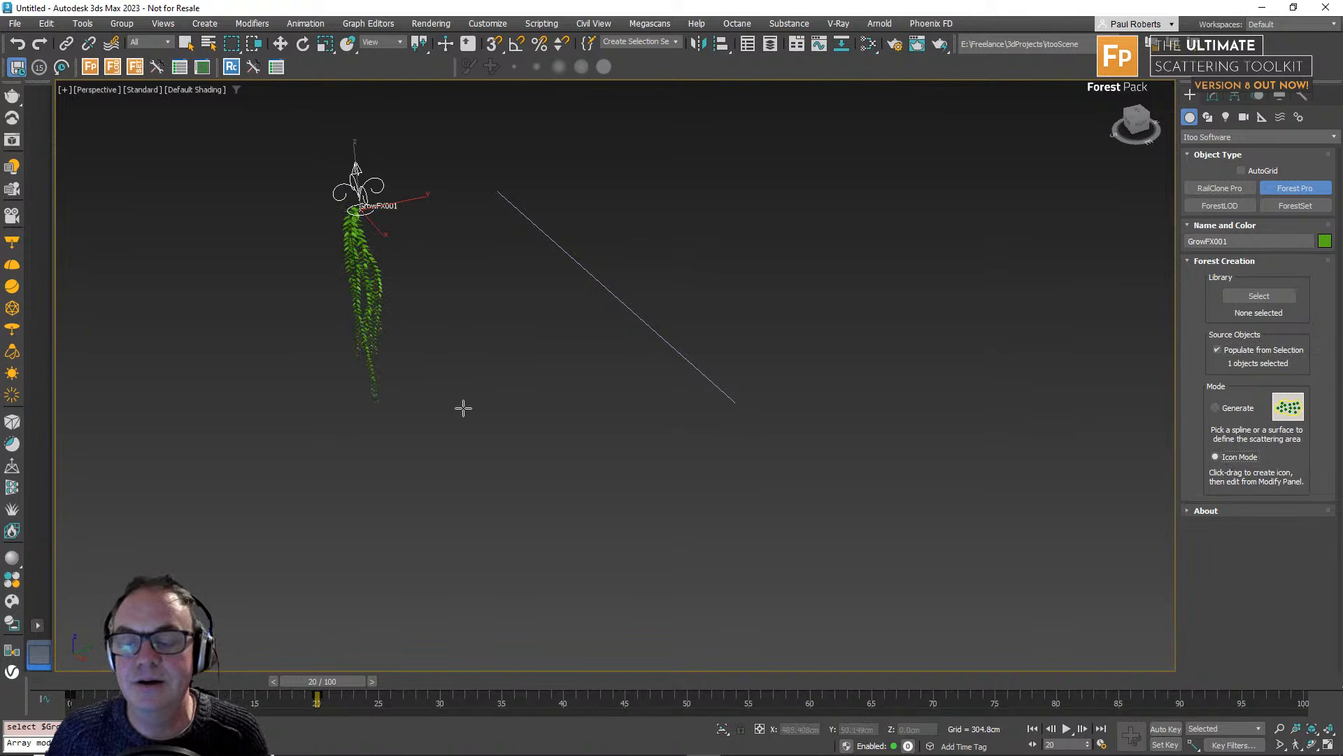
{"action": "left_click_drag", "start_coordinate": [464, 408], "coordinate": [536, 468]}
{"action": "key", "text": "w"}
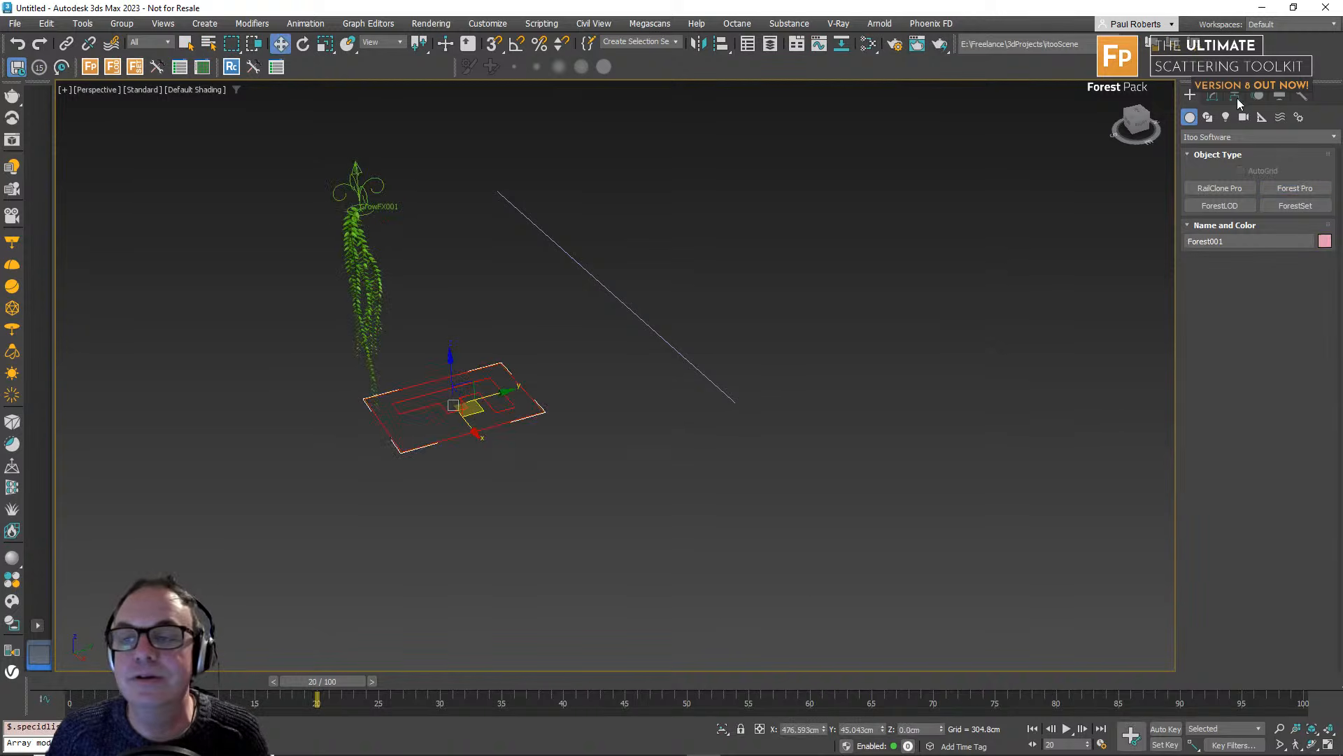
{"action": "left_click", "coordinate": [1213, 98]}
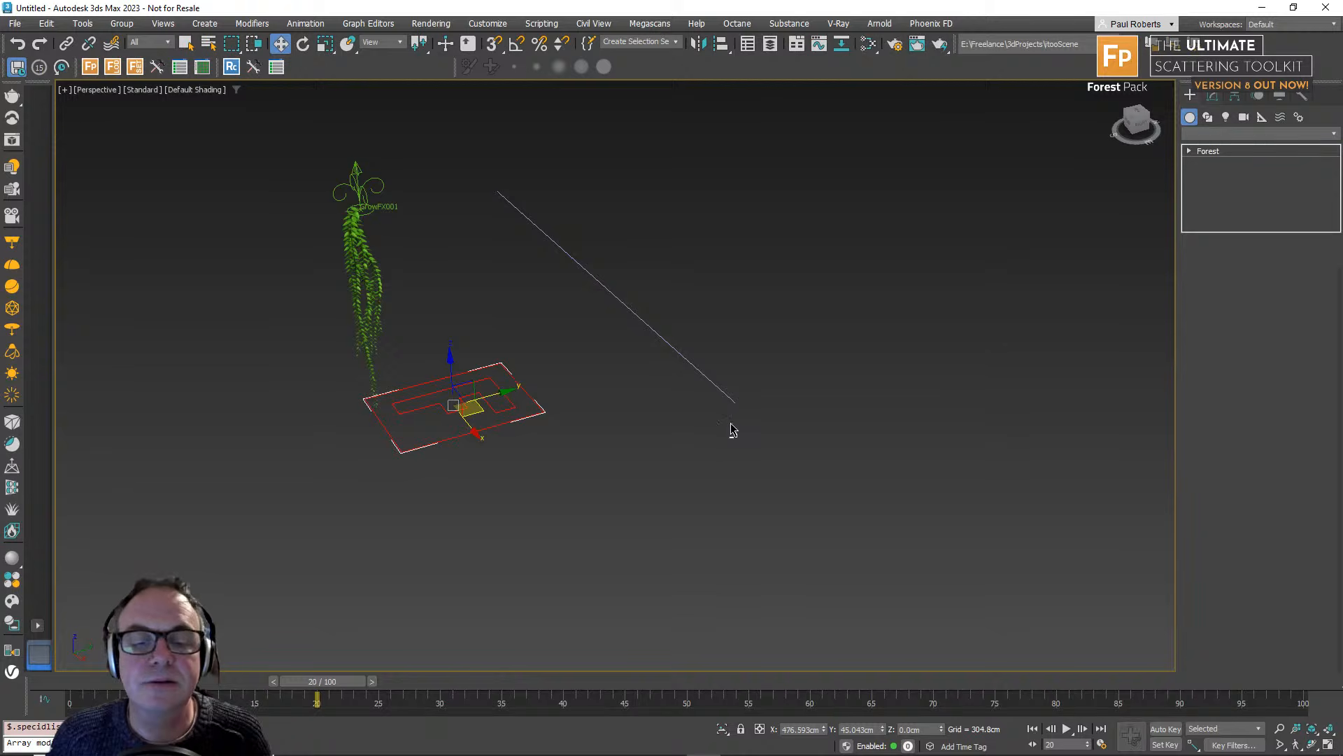
Set the Forest distribution mode to Path, add the line as its path and set the spacing to 81 cm.
{"action": "middle_click_drag", "start_coordinate": [731, 426], "coordinate": [770, 425], "text": "alt"}
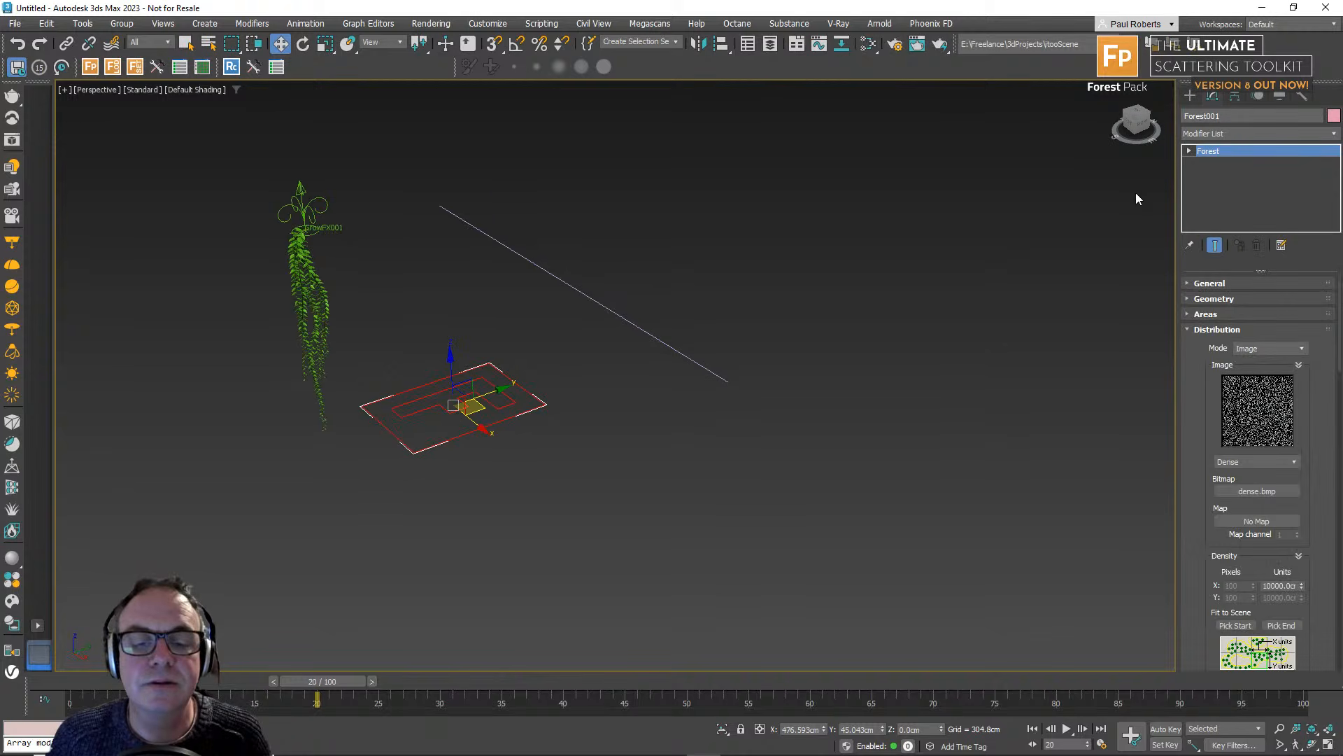
{"action": "left_click", "coordinate": [1263, 348]}
{"action": "left_click", "coordinate": [1240, 387]}
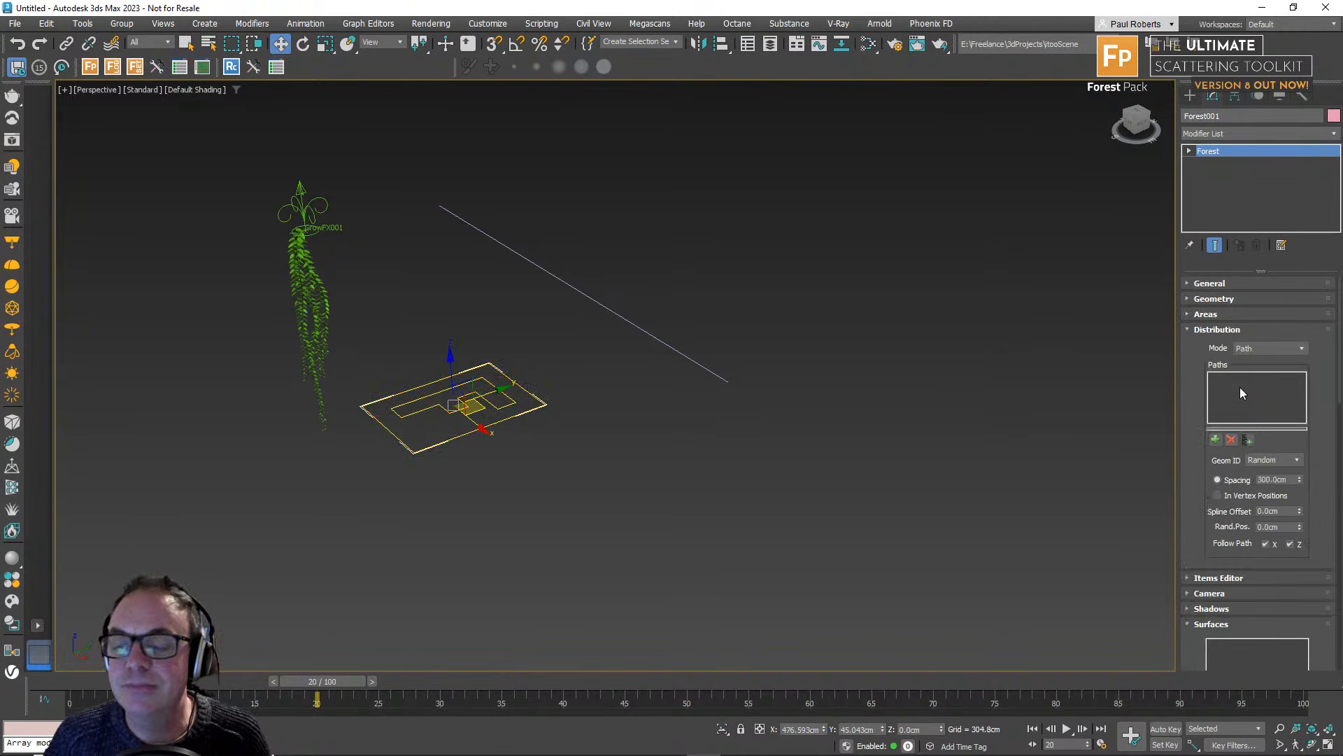
{"action": "left_click", "coordinate": [1215, 439]}
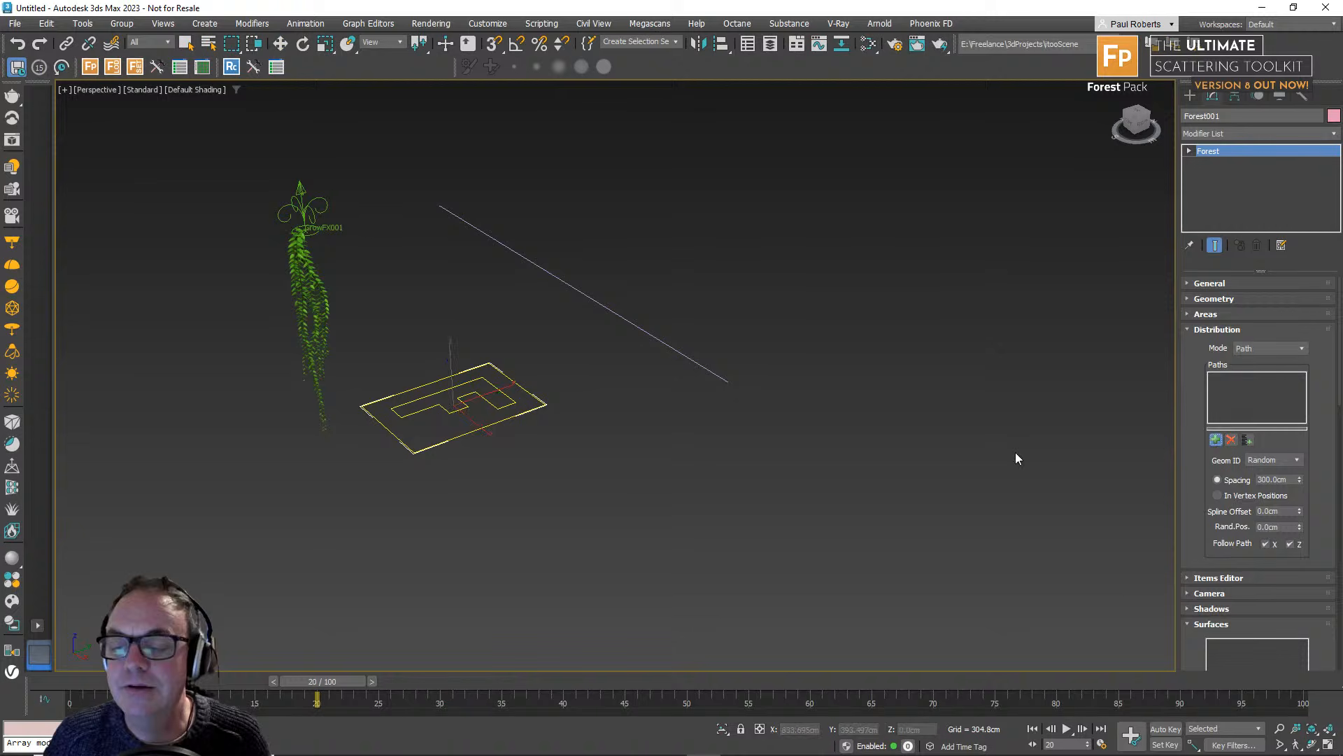
{"action": "left_click", "coordinate": [716, 383]}
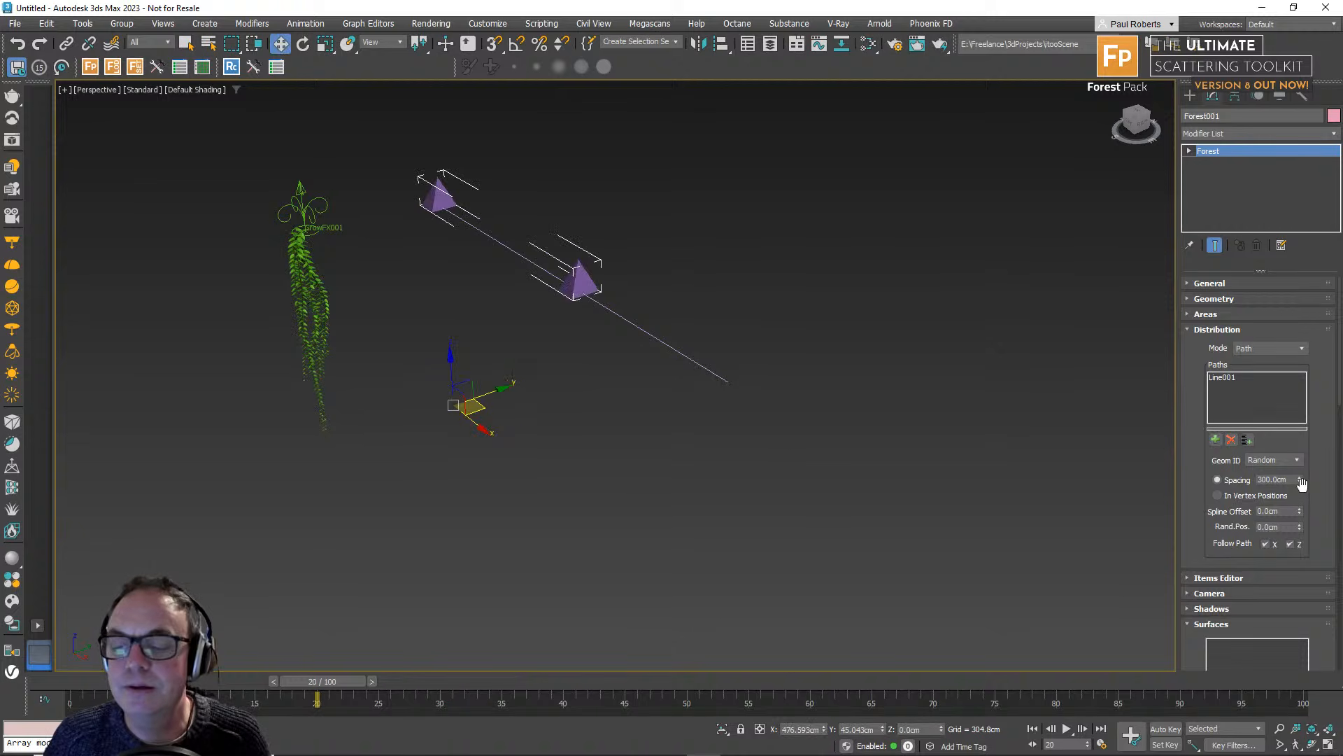
{"action": "left_click_drag", "start_coordinate": [1300, 481], "coordinate": [1303, 538]}
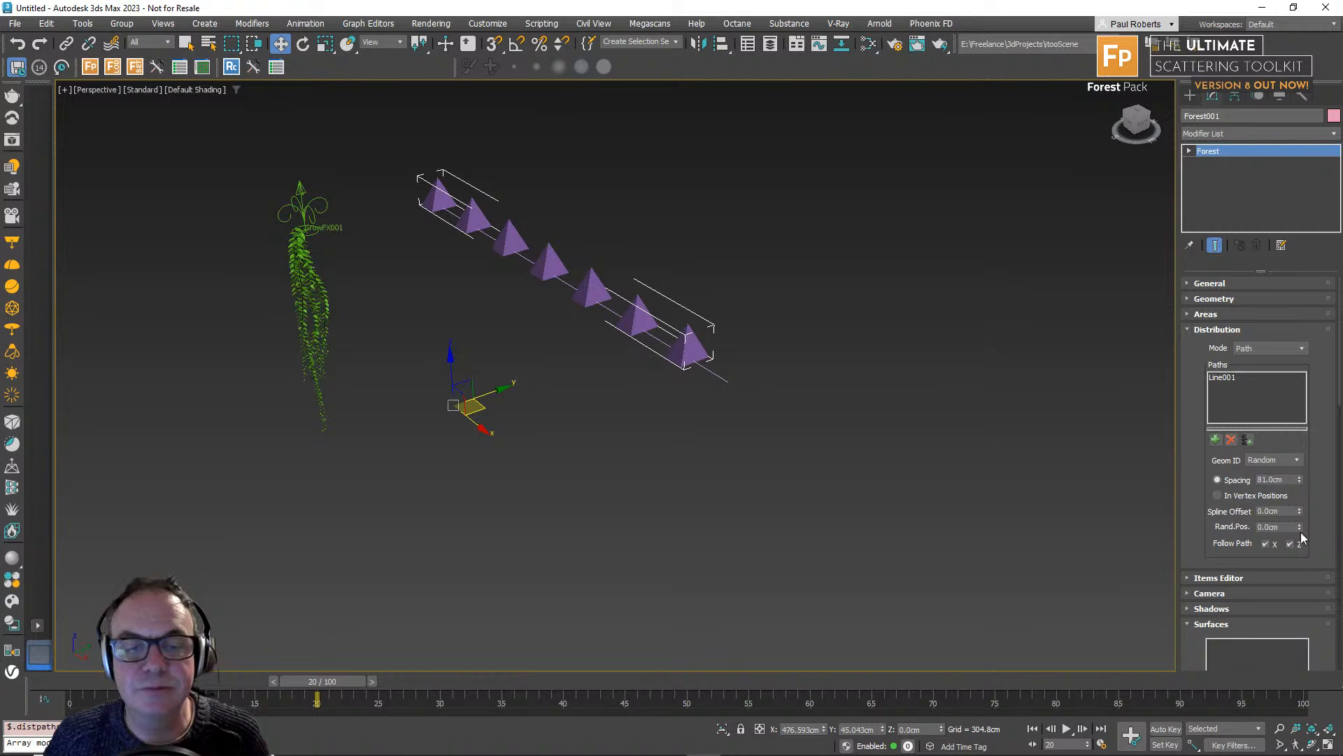
Return the timeline to frame 0 and display the Forest items as Mesh in the viewport.
{"action": "left_click", "coordinate": [1207, 330]}
{"action": "left_click", "coordinate": [1211, 390]}
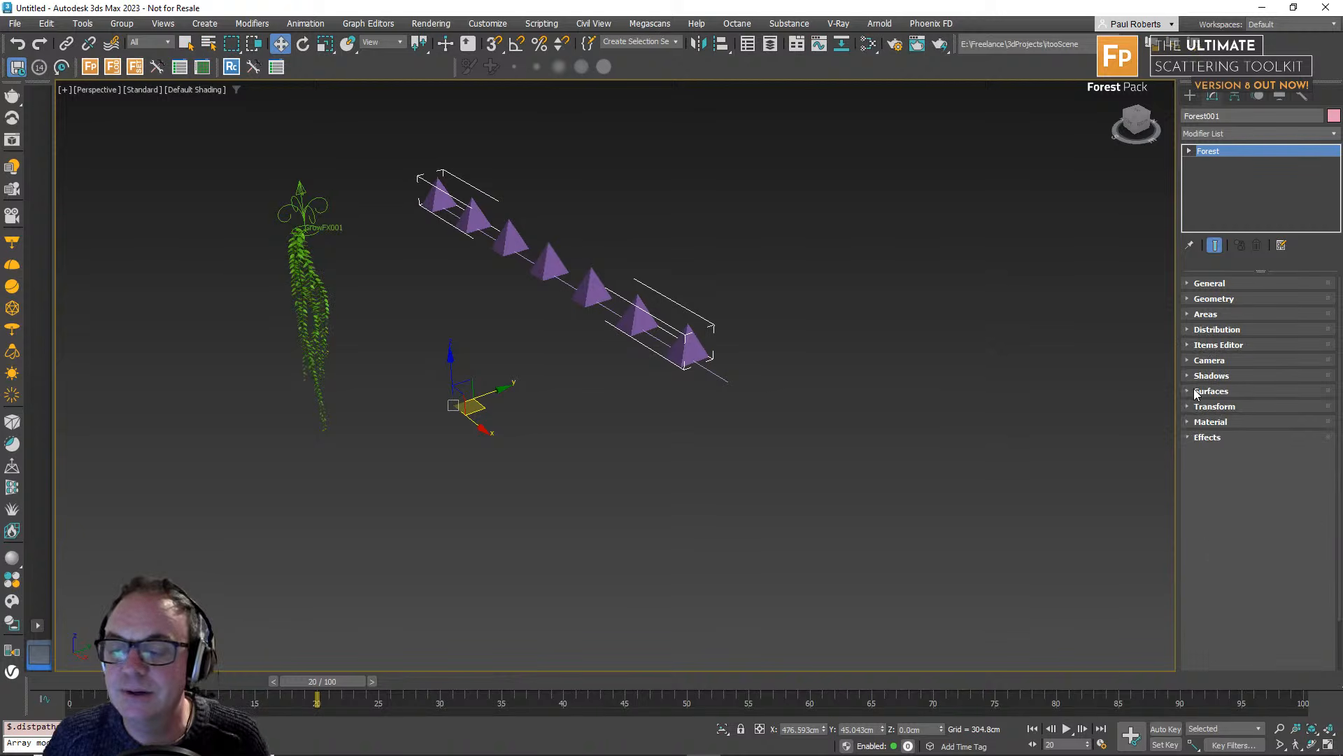
{"action": "left_click", "coordinate": [1208, 436]}
{"action": "left_click", "coordinate": [57, 677]}
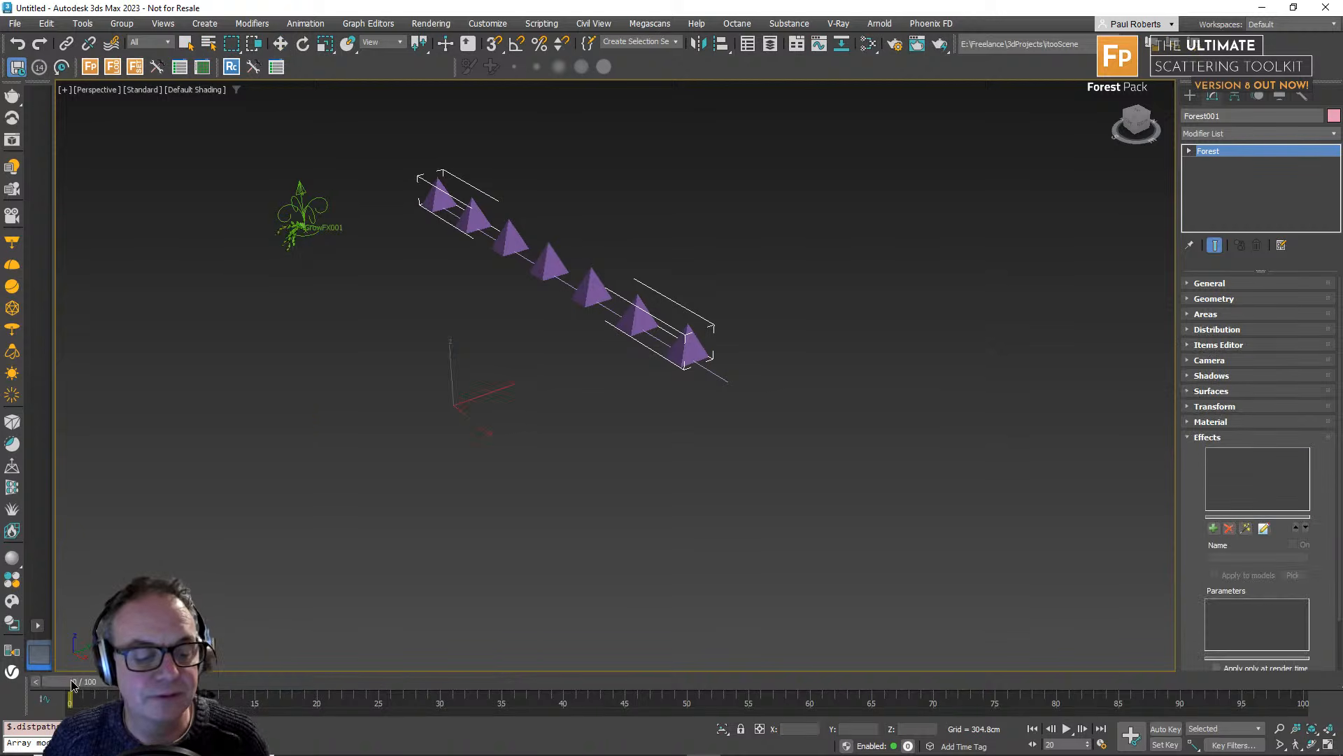
{"action": "left_click", "coordinate": [1206, 439]}
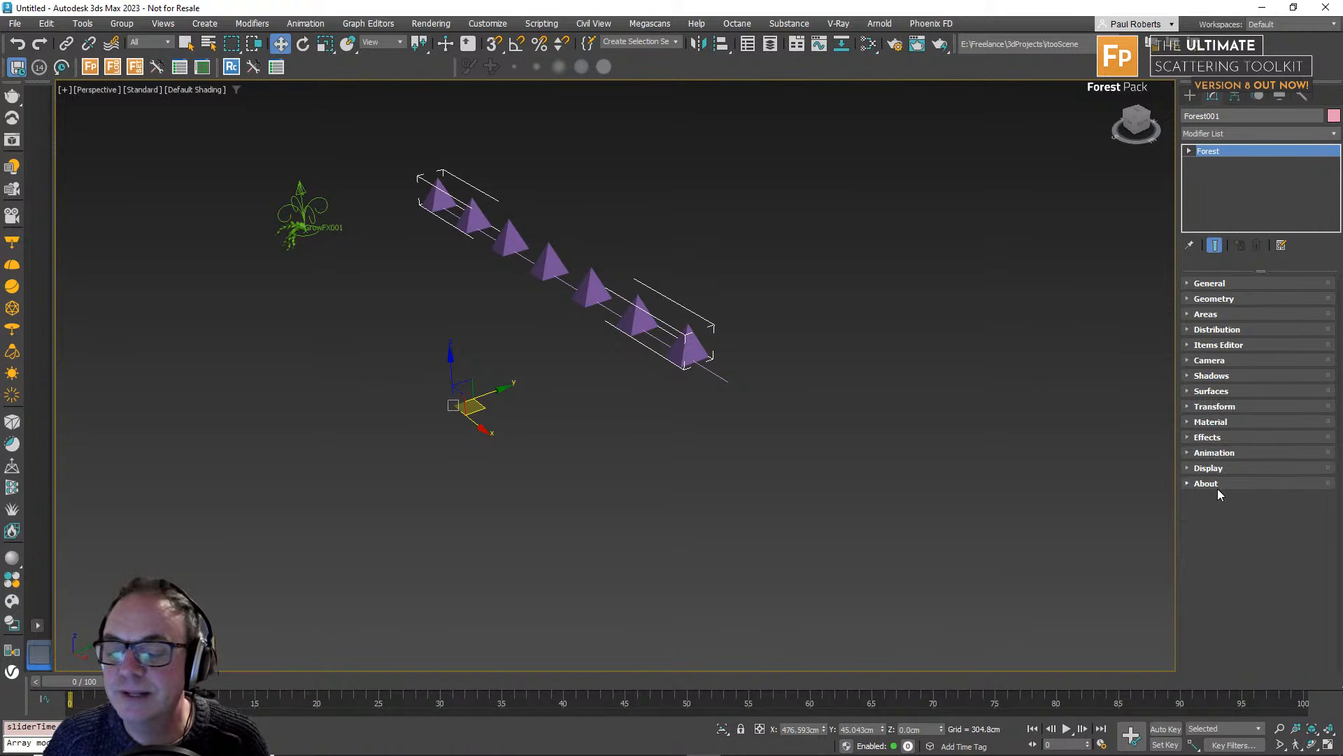
{"action": "left_click", "coordinate": [1212, 468]}
{"action": "scroll", "coordinate": [1216, 449], "scroll_direction": "down", "scroll_amount": 3}
{"action": "scroll", "coordinate": [1216, 450], "scroll_direction": "up", "scroll_amount": 3}
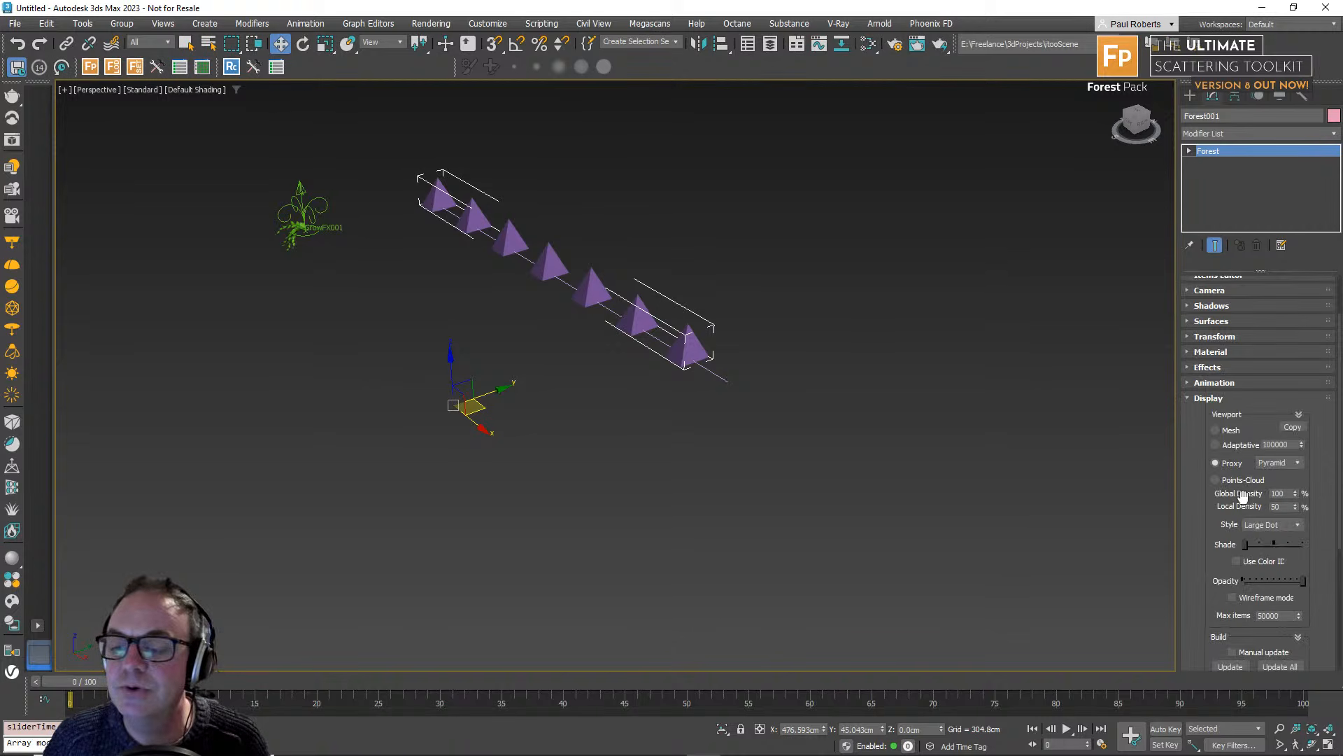
{"action": "left_click", "coordinate": [1232, 431]}
{"action": "left_click", "coordinate": [1216, 401]}
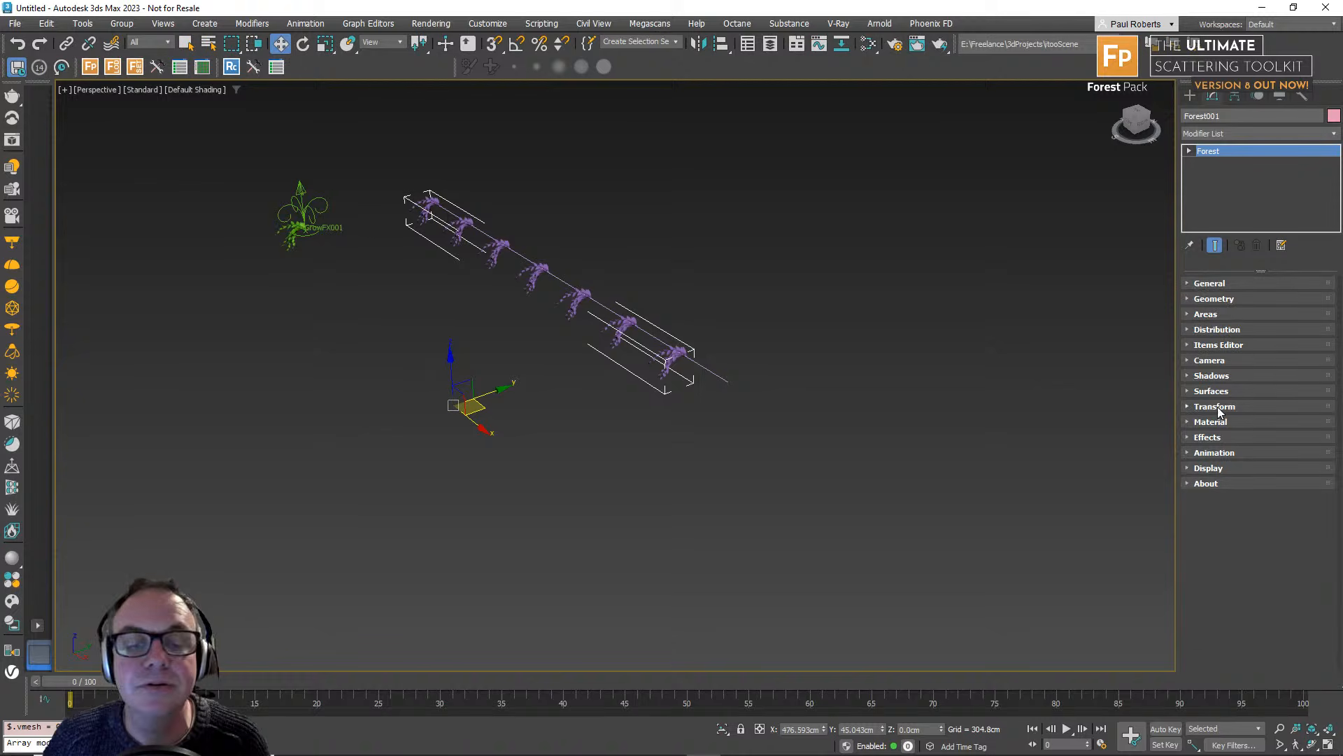
Set the path distribution's spacing to 20.25 cm.
{"action": "left_click", "coordinate": [1219, 332]}
{"action": "left_click_drag", "start_coordinate": [1301, 480], "coordinate": [1301, 524]}
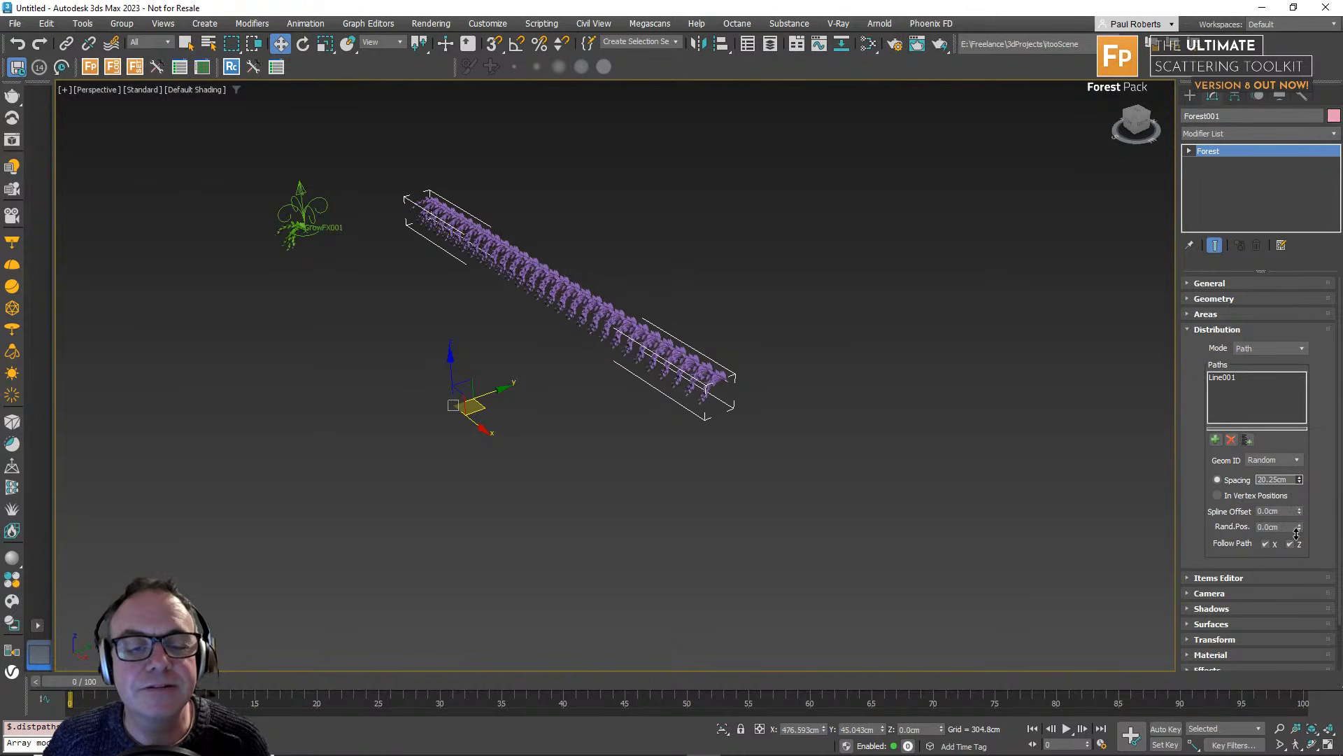
Enable random scaling of the Forest items between 80 and 120% with the aspect ratio locked on XYZ.
{"action": "middle_click_drag", "start_coordinate": [661, 437], "coordinate": [692, 434], "text": "alt"}
{"action": "scroll", "coordinate": [660, 329], "scroll_direction": "up", "scroll_amount": 5}
{"action": "middle_click_drag", "start_coordinate": [659, 330], "coordinate": [762, 369], "text": "alt"}
{"action": "scroll", "coordinate": [769, 370], "scroll_direction": "down", "scroll_amount": 4}
{"action": "middle_click_drag", "start_coordinate": [835, 375], "coordinate": [821, 373], "text": "alt"}
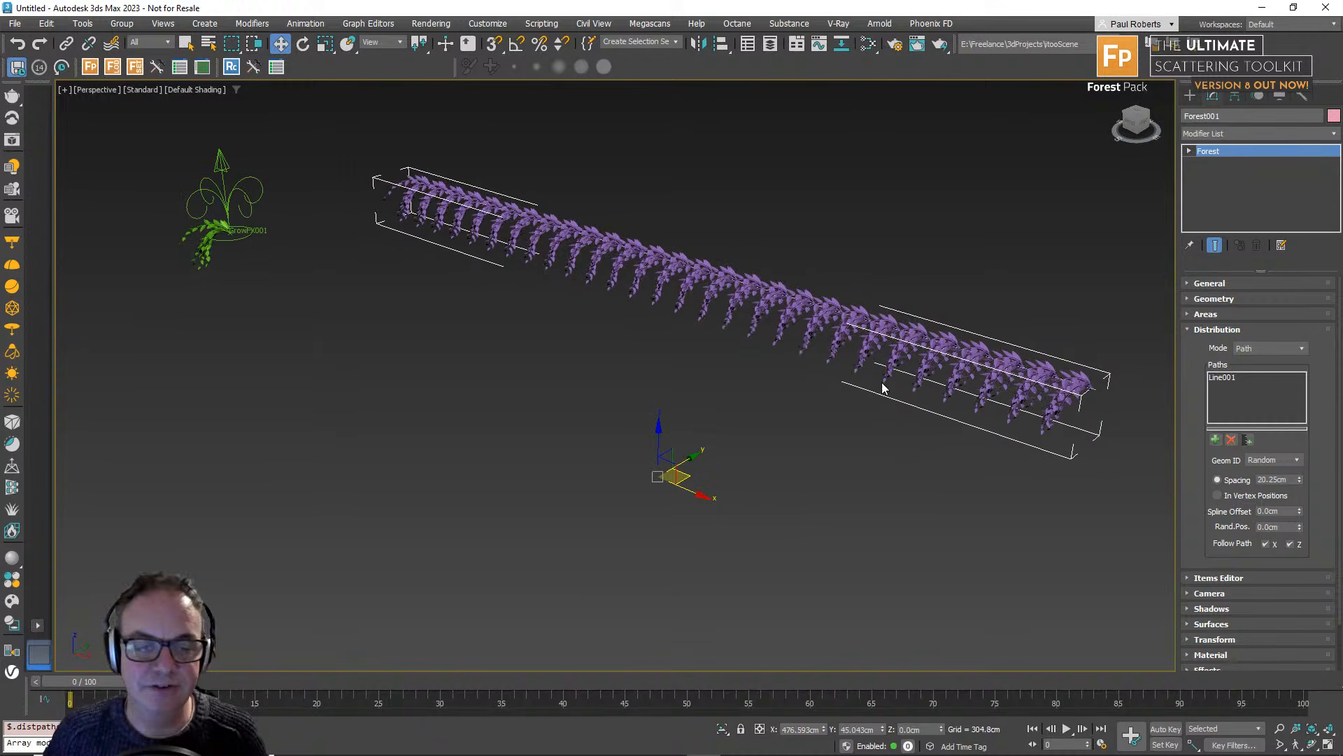
{"action": "left_click", "coordinate": [1196, 330]}
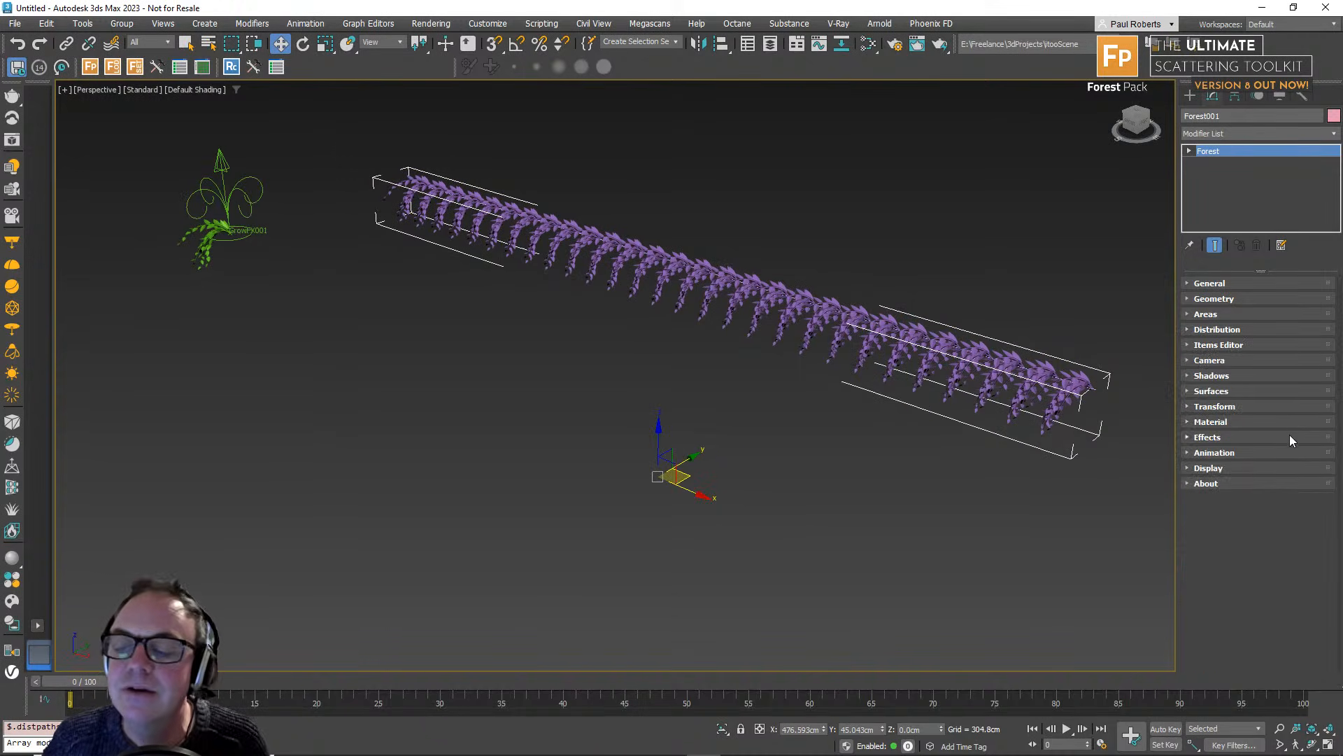
{"action": "left_click", "coordinate": [1235, 410]}
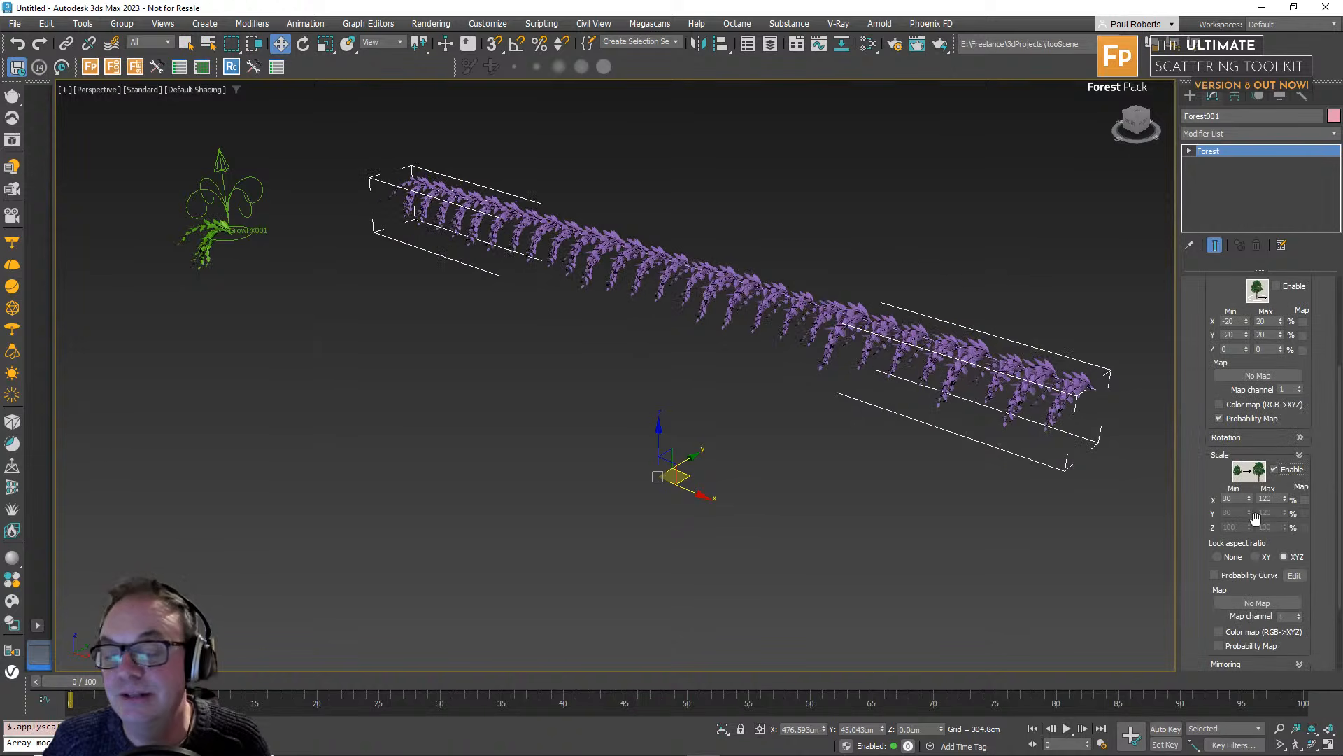
Enable random rotation for the Forest items with a Z range of -20 to 20, leaving translation disabled.
{"action": "scroll", "coordinate": [1276, 374], "scroll_direction": "up", "scroll_amount": 2}
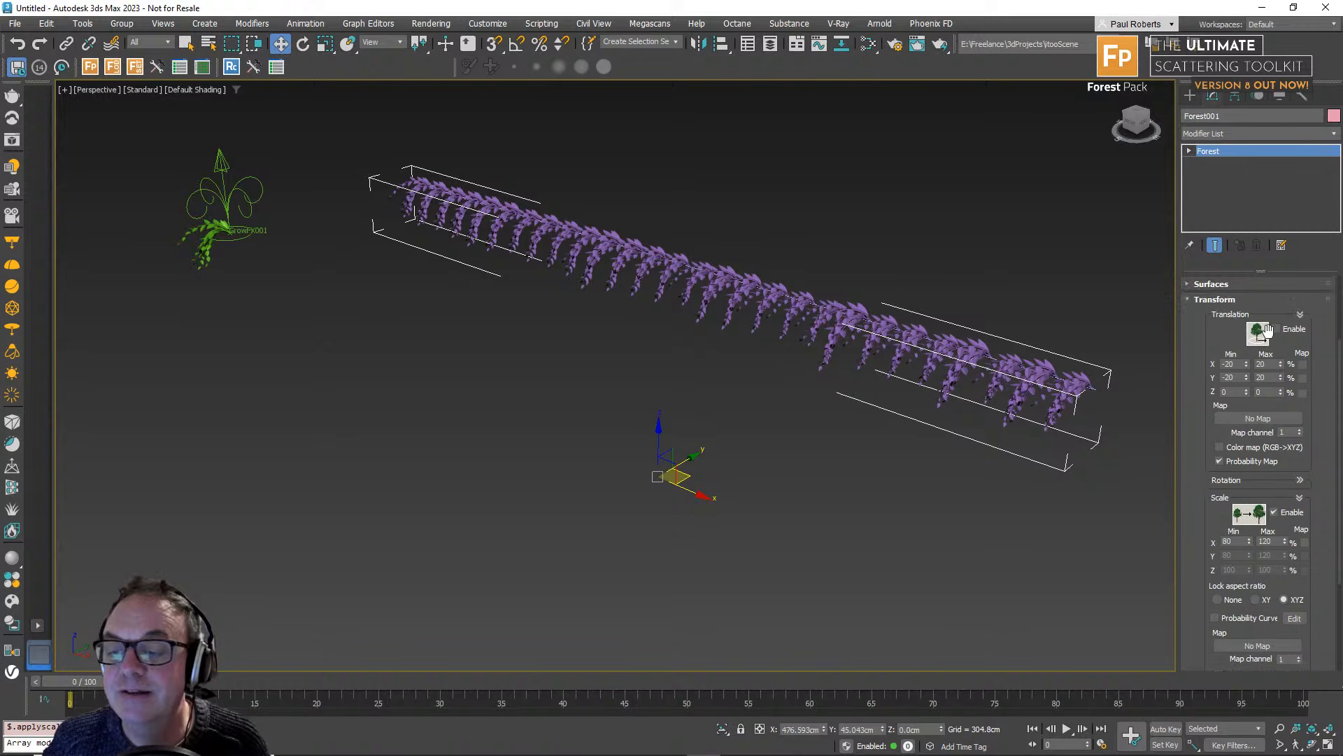
{"action": "left_click", "coordinate": [1280, 330]}
{"action": "left_click", "coordinate": [1280, 329]}
{"action": "left_click", "coordinate": [1301, 480]}
{"action": "left_click", "coordinate": [1296, 497]}
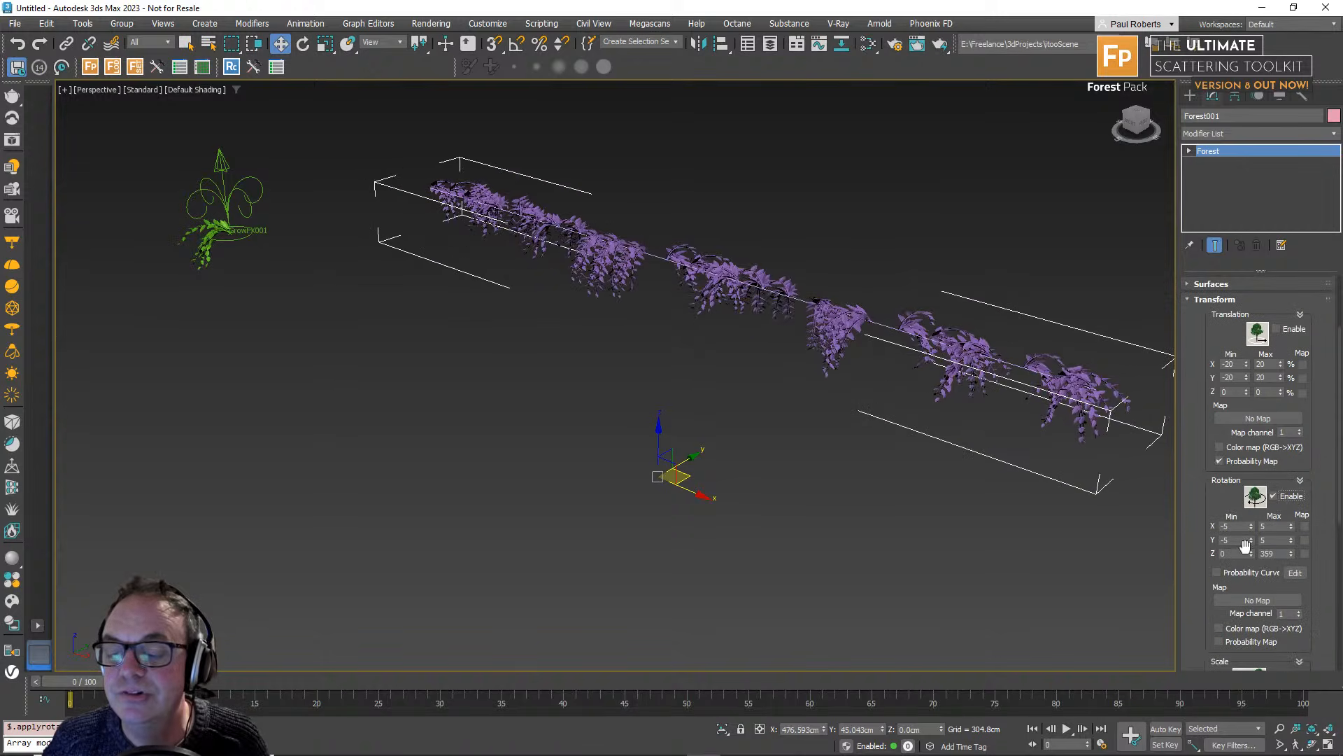
{"action": "double_click", "coordinate": [1236, 553]}
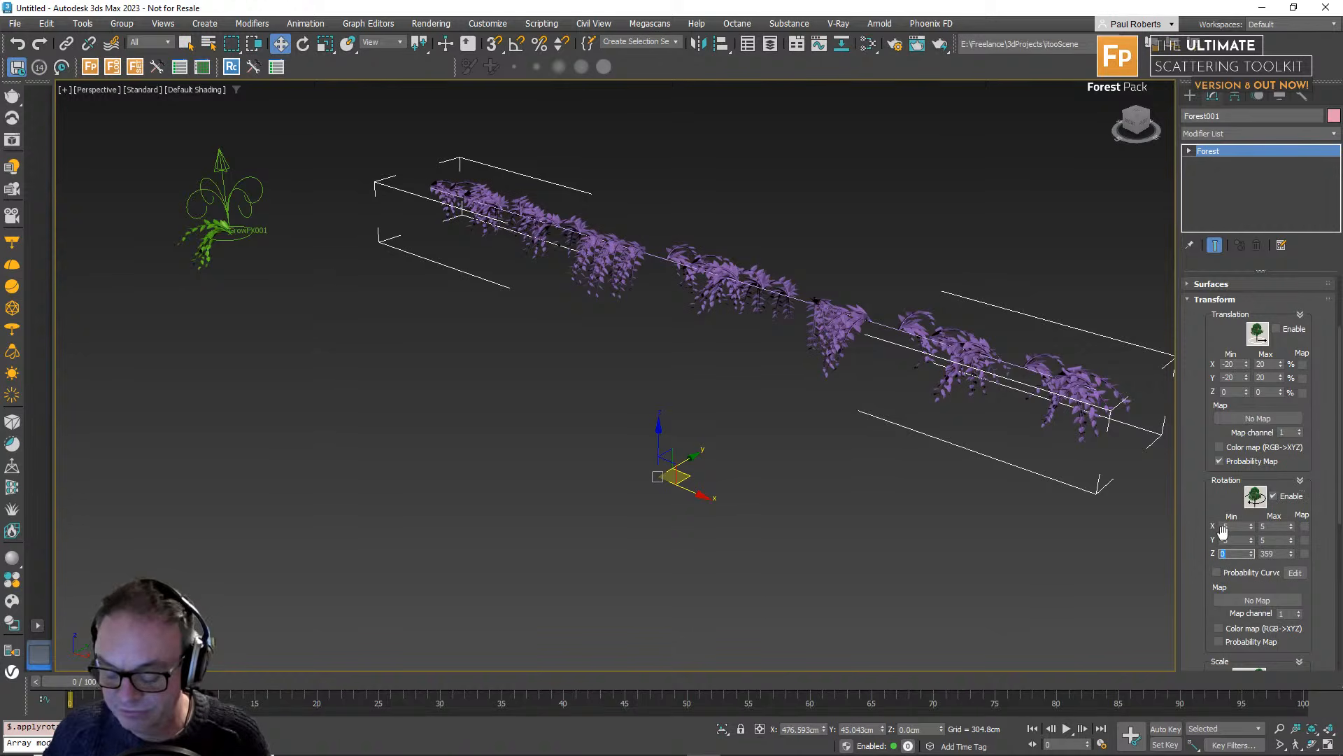
{"action": "type", "text": "-20"}
{"action": "key", "text": "Tab"}
{"action": "type", "text": "20"}
{"action": "key", "text": "Tab"}
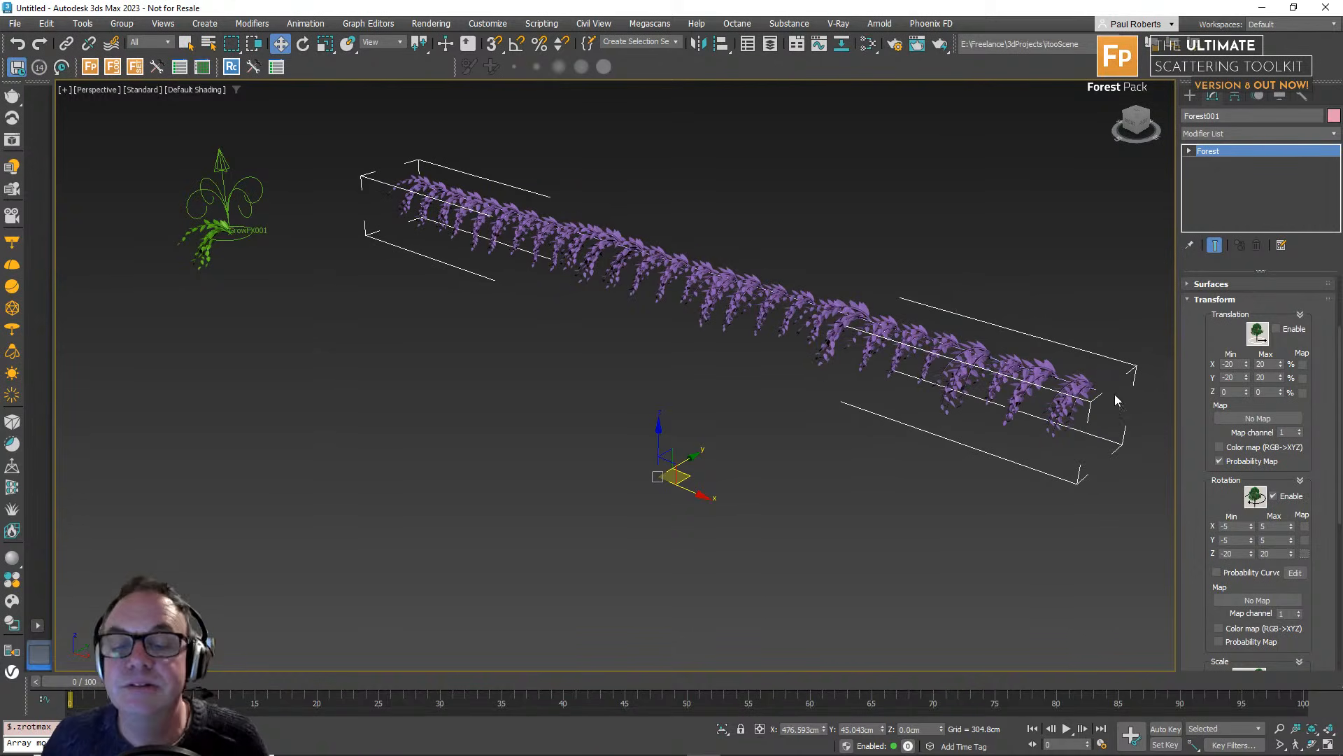
{"action": "left_click", "coordinate": [1202, 300]}
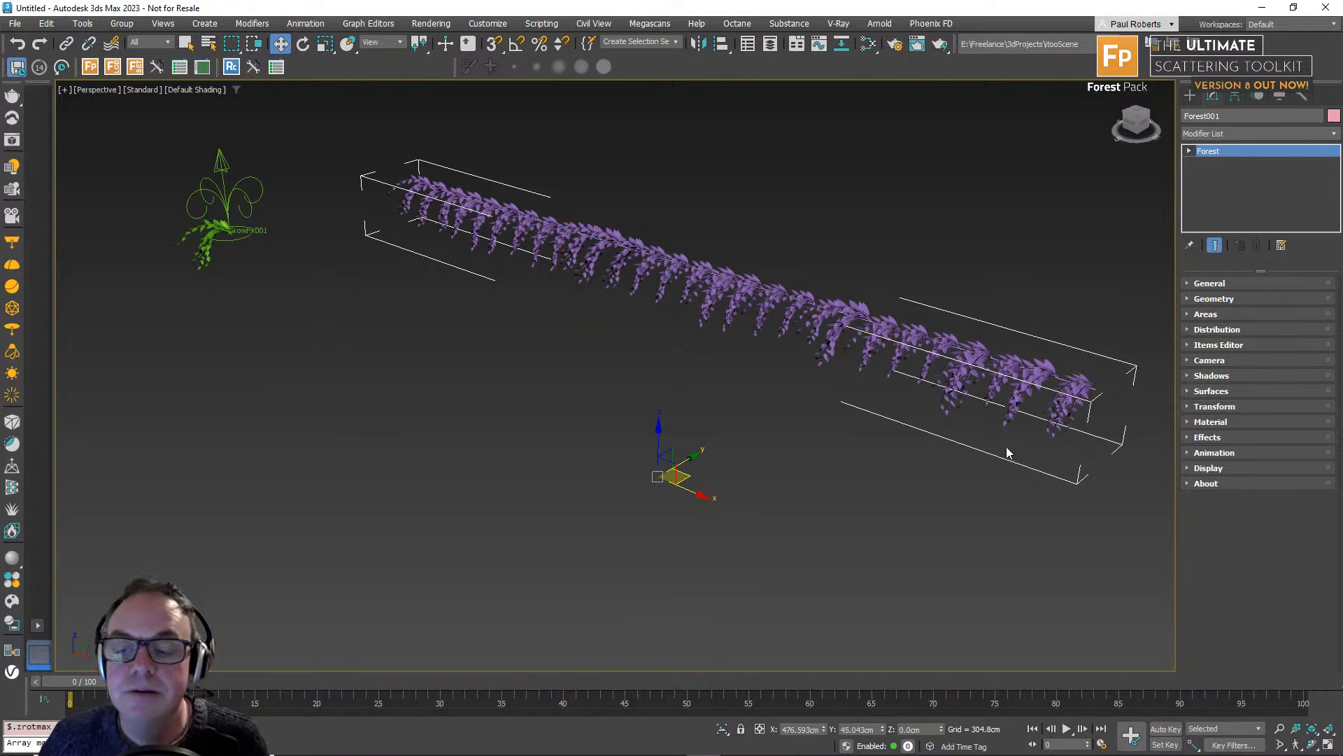
Set the Forest animation to Random Samples with time offset 1 and count 21, and turn off animating only at render time.
{"action": "middle_click_drag", "start_coordinate": [1008, 452], "coordinate": [441, 438], "text": "alt"}
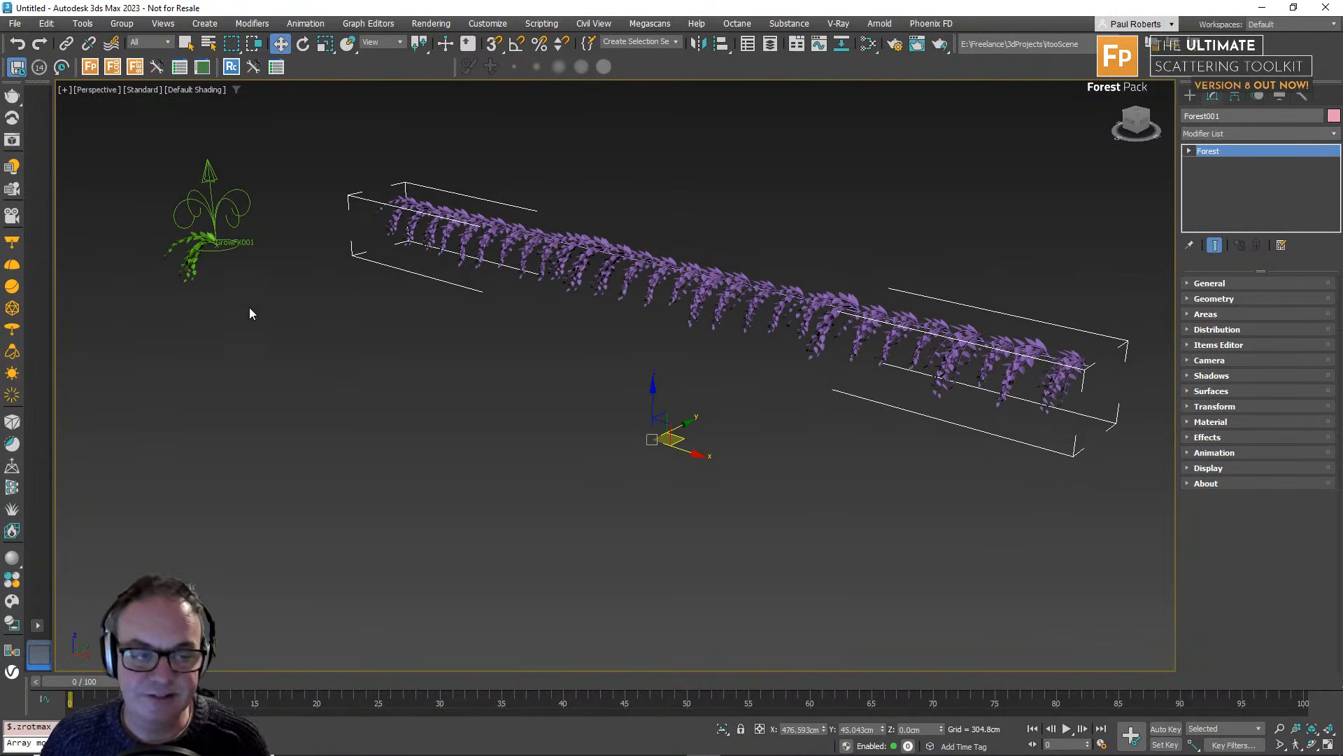
{"action": "left_click", "coordinate": [1214, 452]}
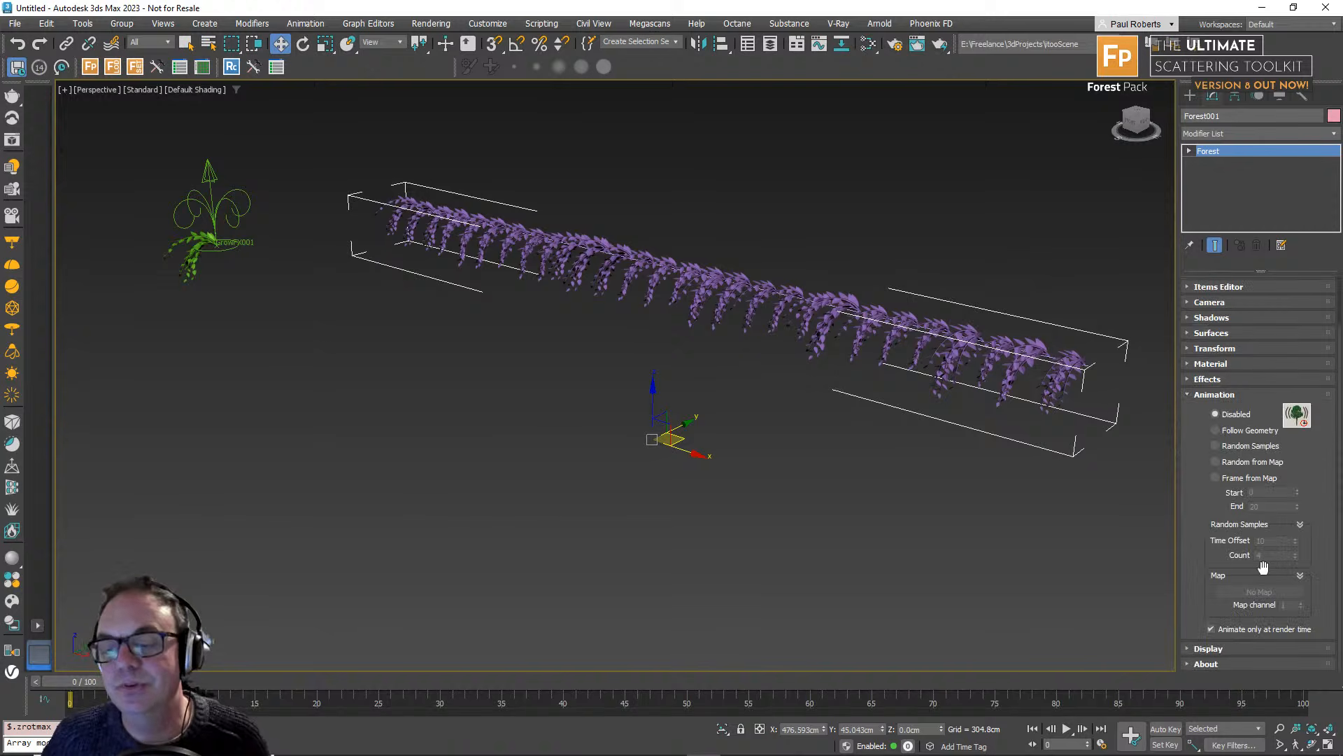
{"action": "left_click", "coordinate": [1216, 446]}
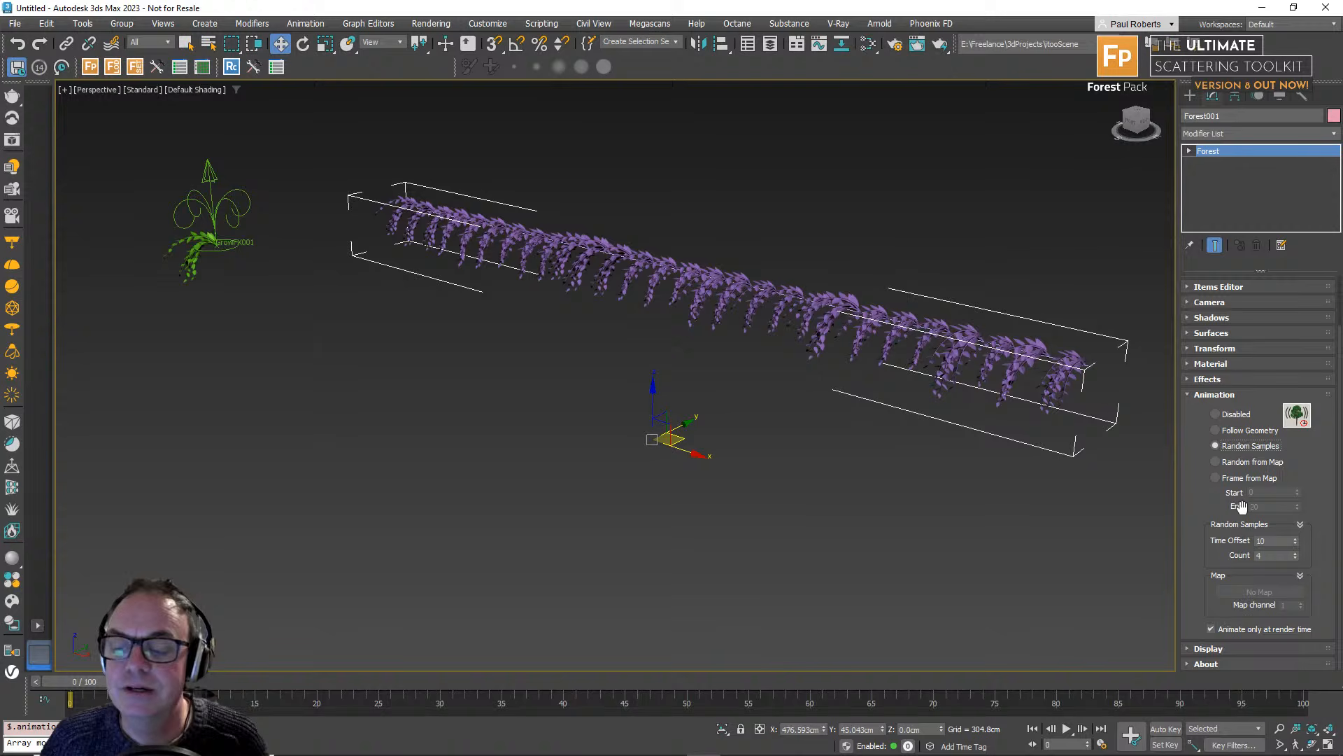
{"action": "double_click", "coordinate": [1275, 541]}
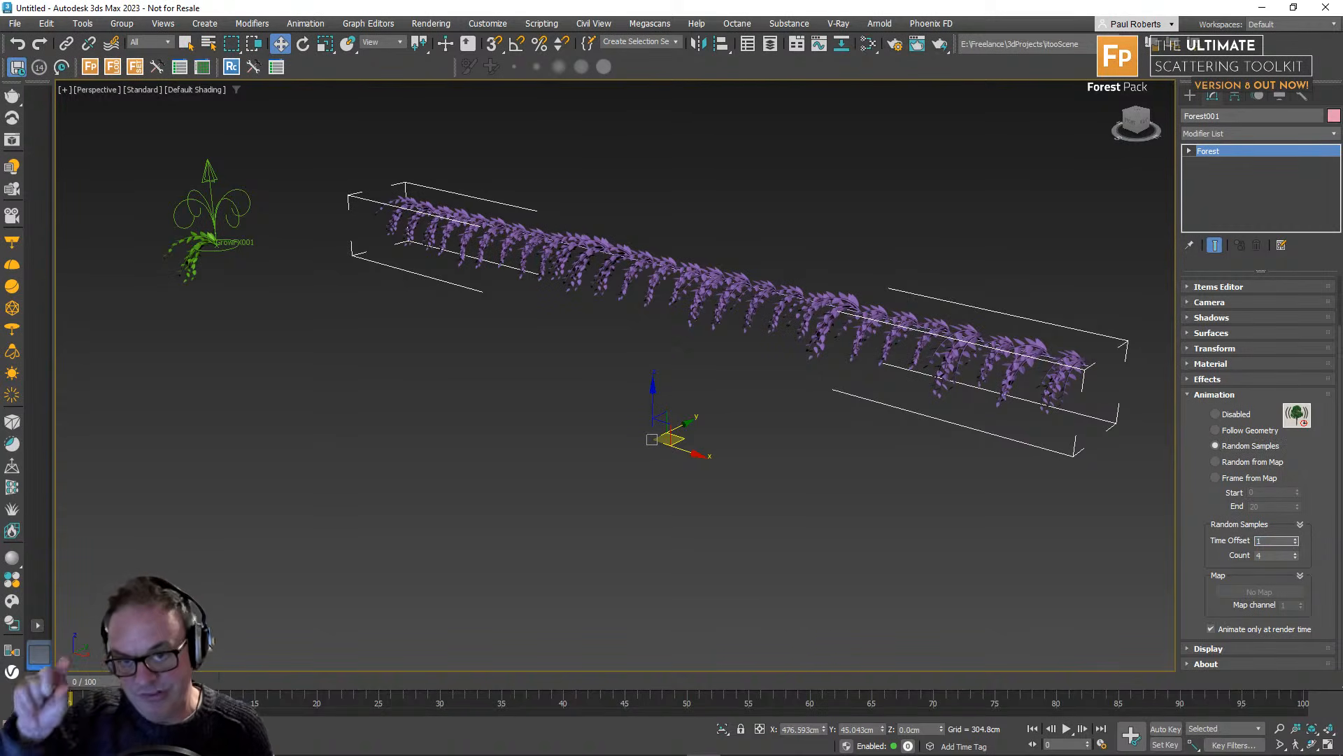
{"action": "double_click", "coordinate": [1276, 557]}
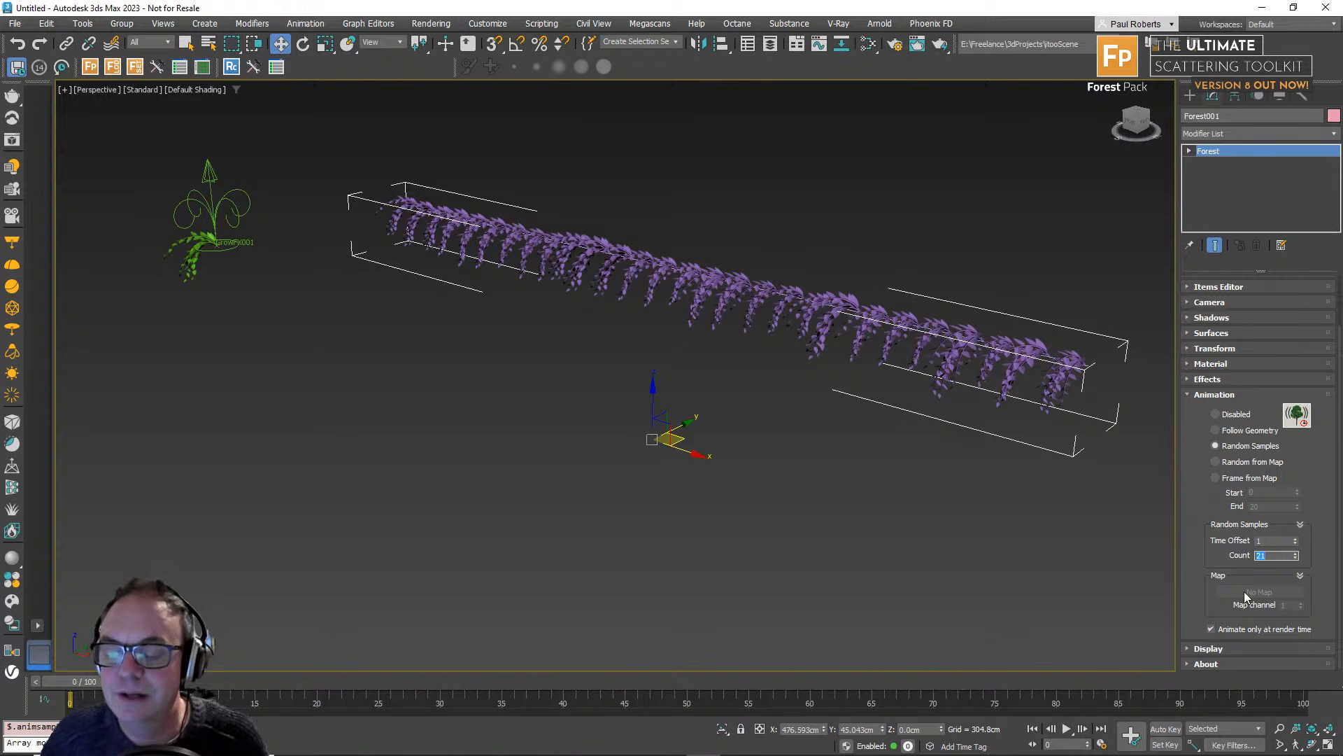
{"action": "left_click", "coordinate": [1222, 632]}
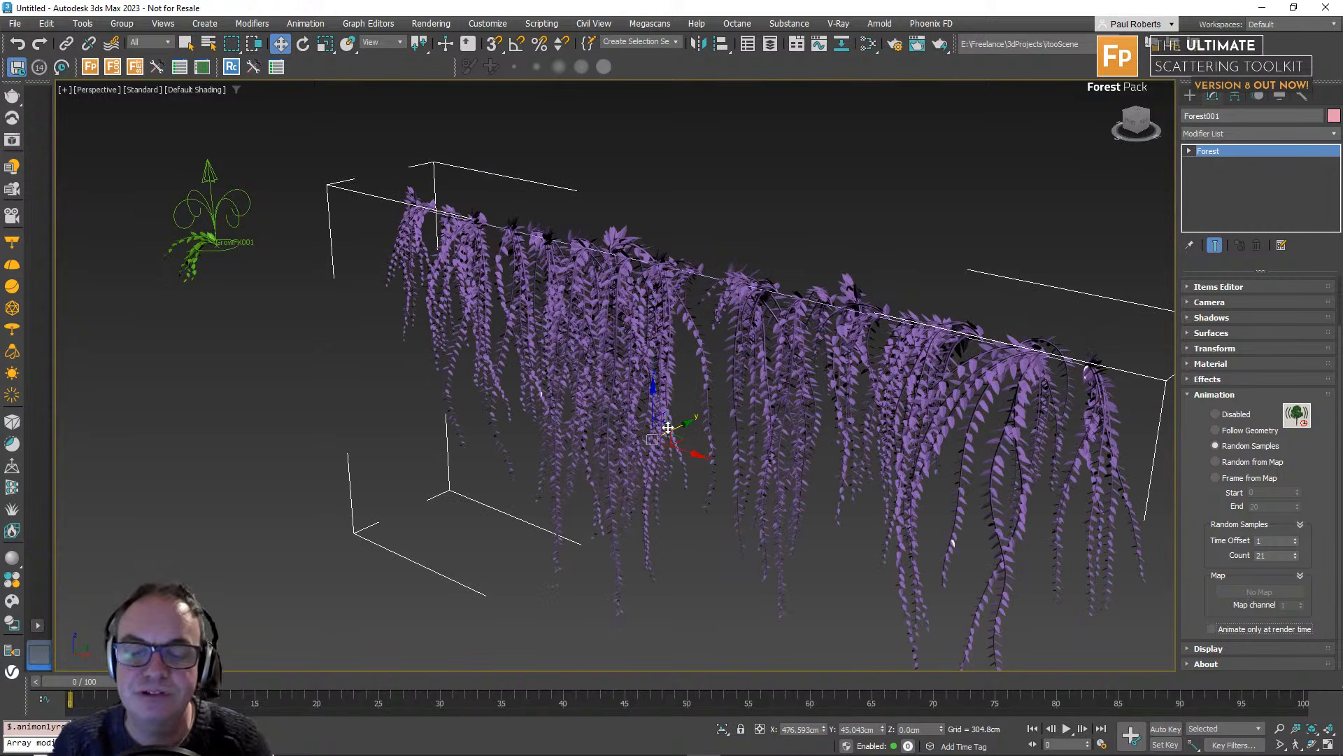
{"action": "middle_click_drag", "start_coordinate": [633, 403], "coordinate": [592, 345], "text": "alt"}
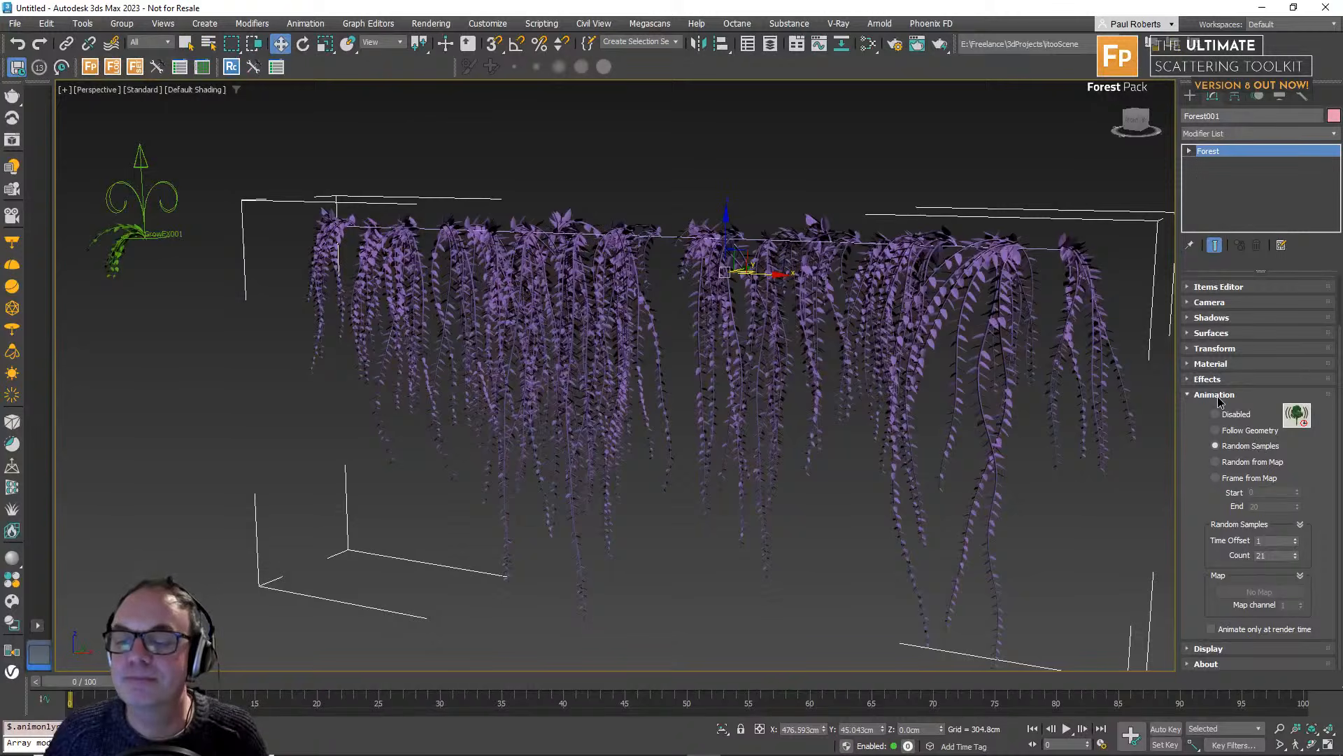
Reduce the path distribution's spacing to 12.02 cm and inspect the hanging plants along the line.
{"action": "left_click", "coordinate": [1216, 395]}
{"action": "left_click", "coordinate": [1218, 330]}
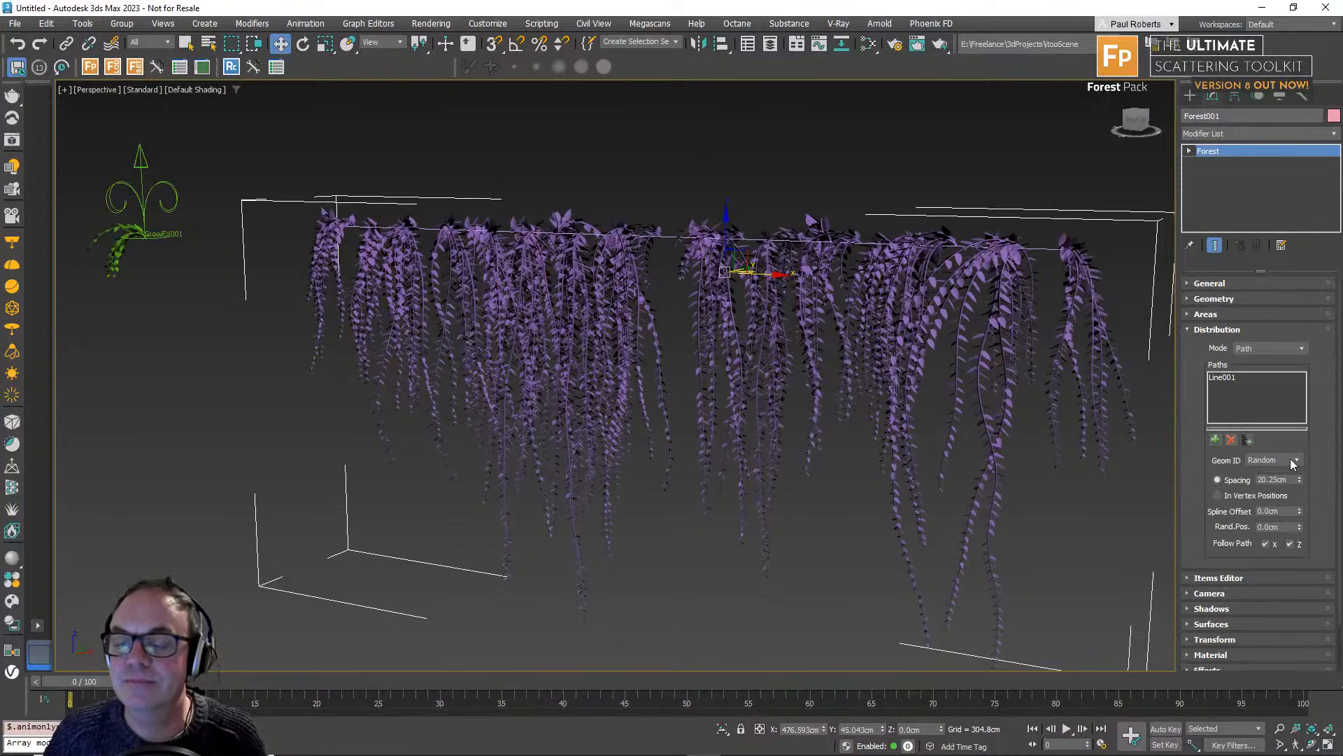
{"action": "left_click_drag", "start_coordinate": [1299, 480], "coordinate": [1302, 500]}
{"action": "middle_click_drag", "start_coordinate": [711, 406], "coordinate": [674, 343], "text": "alt"}
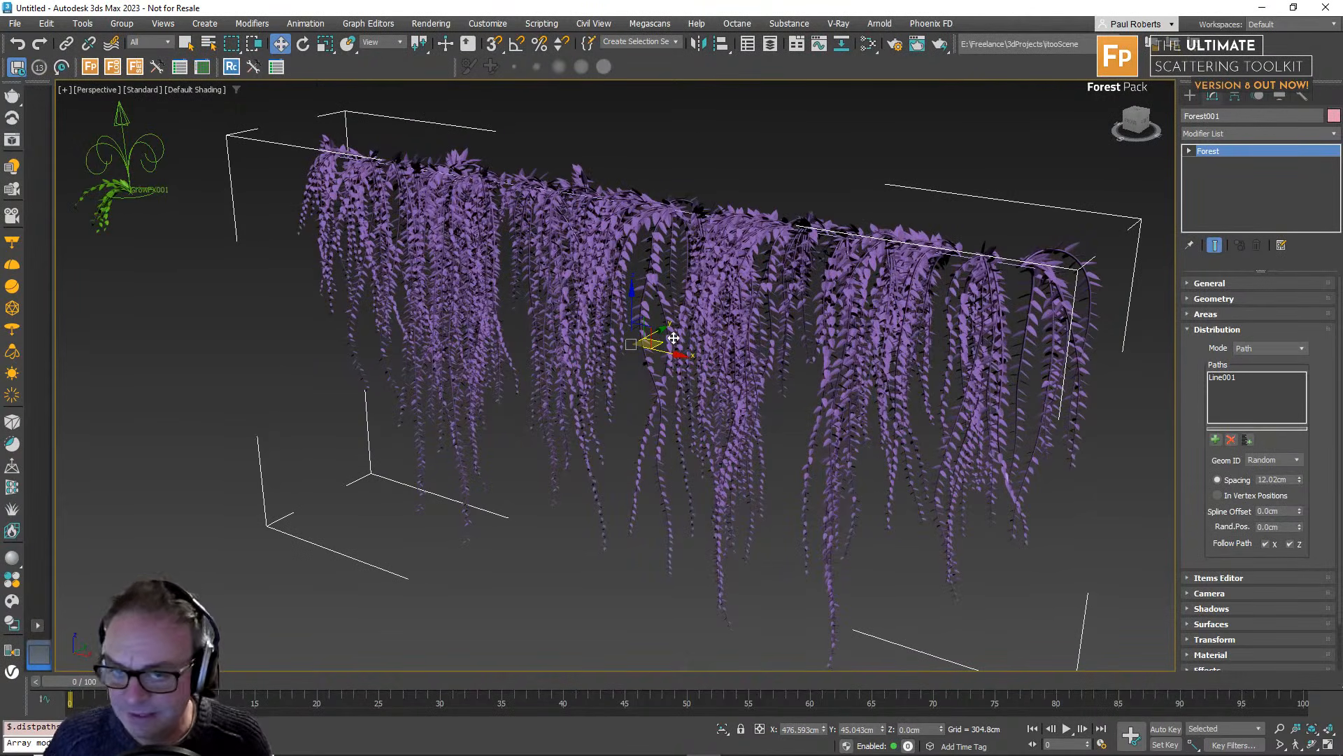
{"action": "middle_click_drag", "start_coordinate": [674, 339], "coordinate": [728, 326], "text": "alt"}
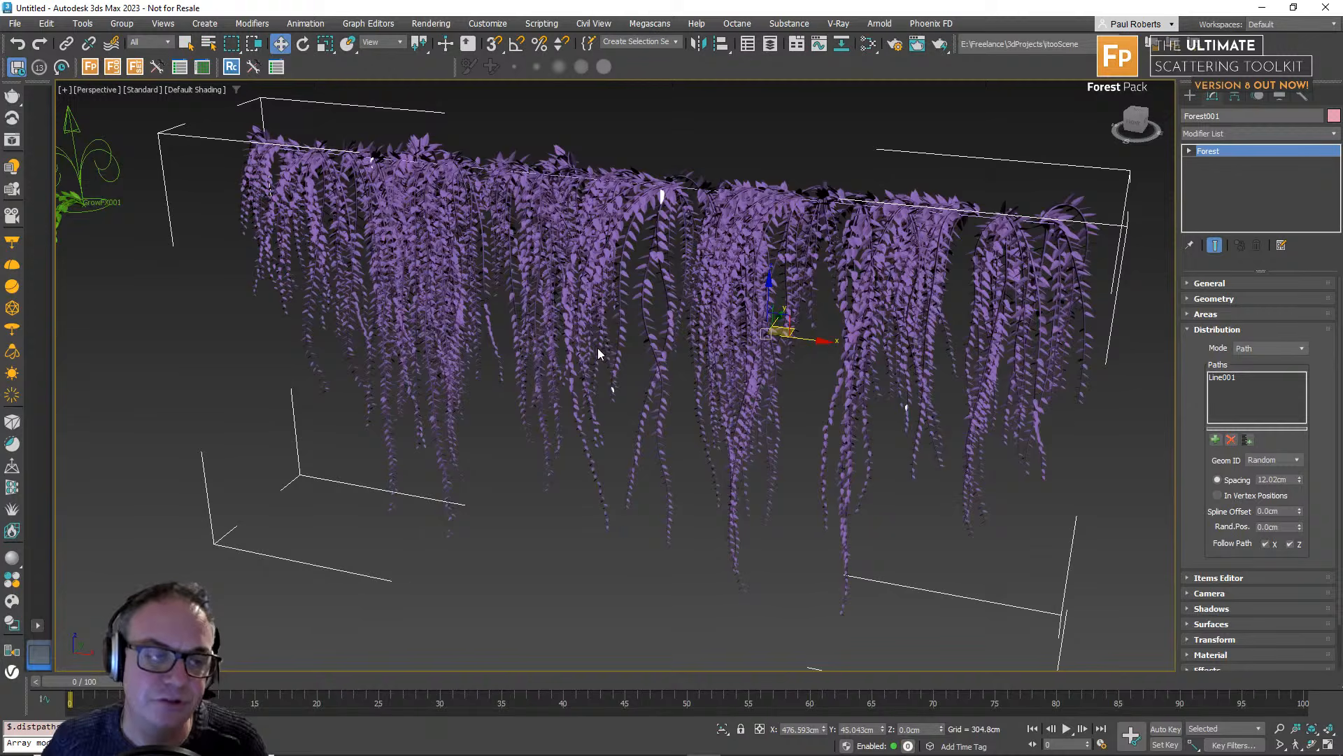
{"action": "middle_click_drag", "start_coordinate": [598, 349], "coordinate": [618, 348]}
{"action": "scroll", "coordinate": [395, 350], "scroll_direction": "down", "scroll_amount": 5}
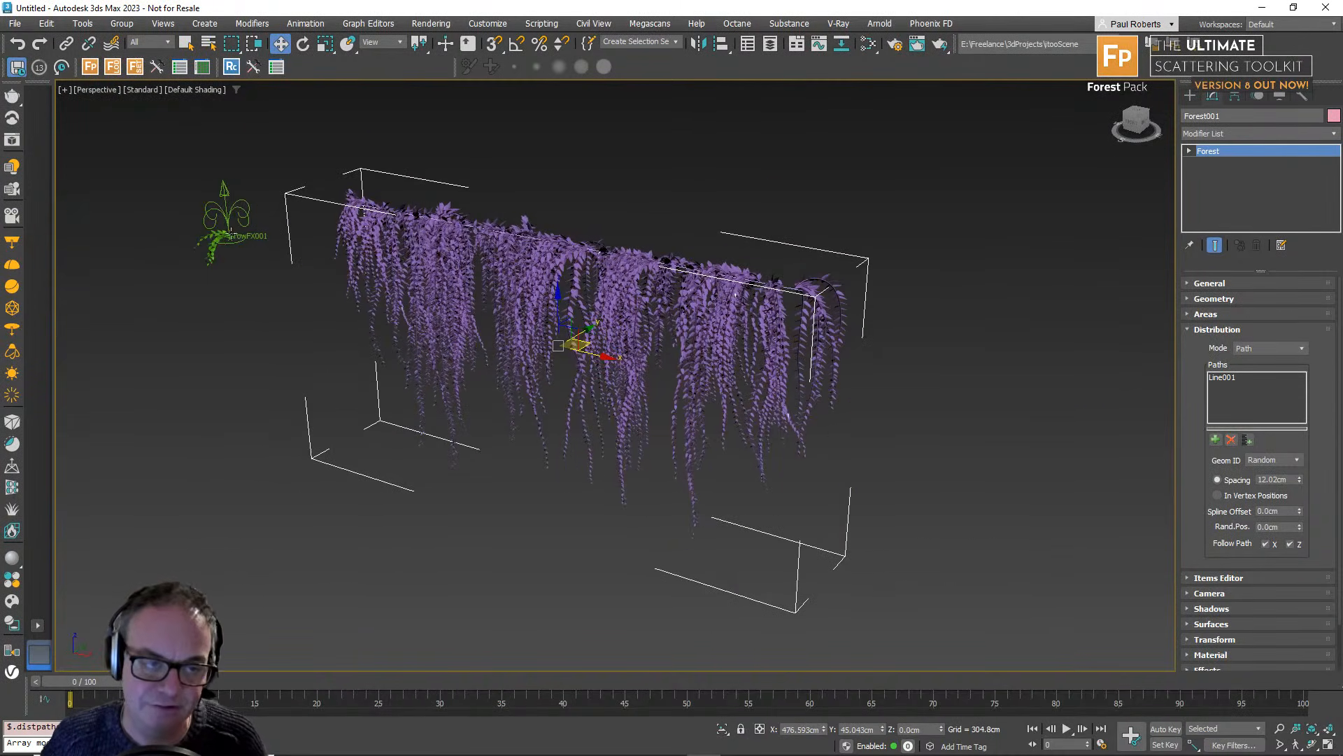
{"action": "scroll", "coordinate": [229, 235], "scroll_direction": "up", "scroll_amount": 5}
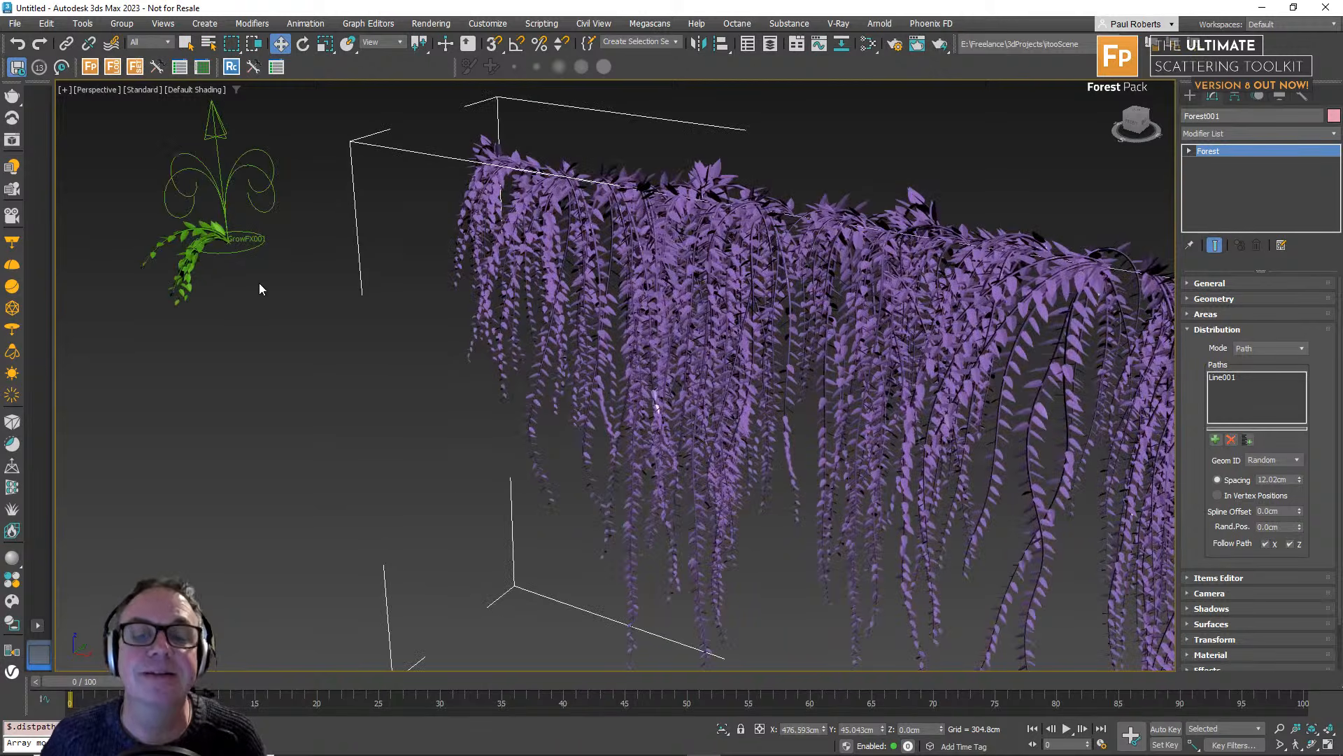
{"action": "scroll", "coordinate": [951, 395], "scroll_direction": "down", "scroll_amount": 4}
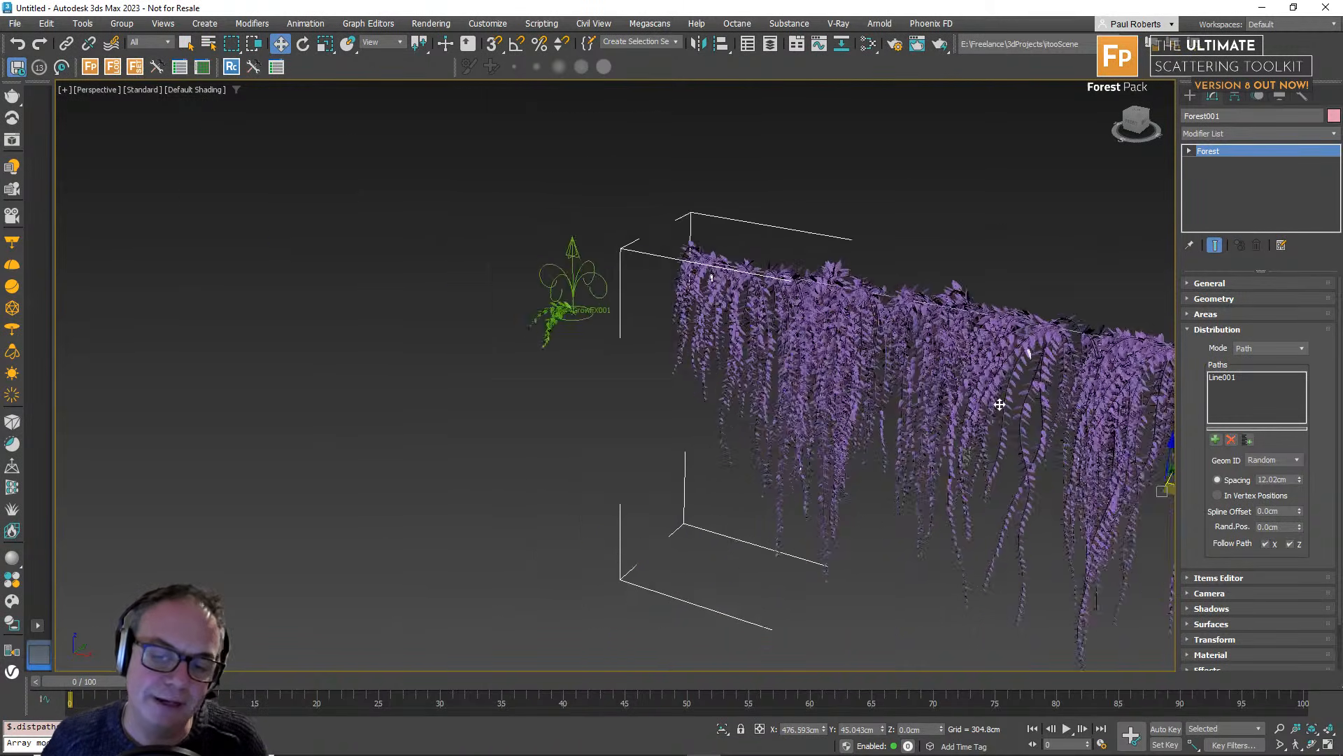
{"action": "middle_click_drag", "start_coordinate": [952, 395], "coordinate": [769, 396]}
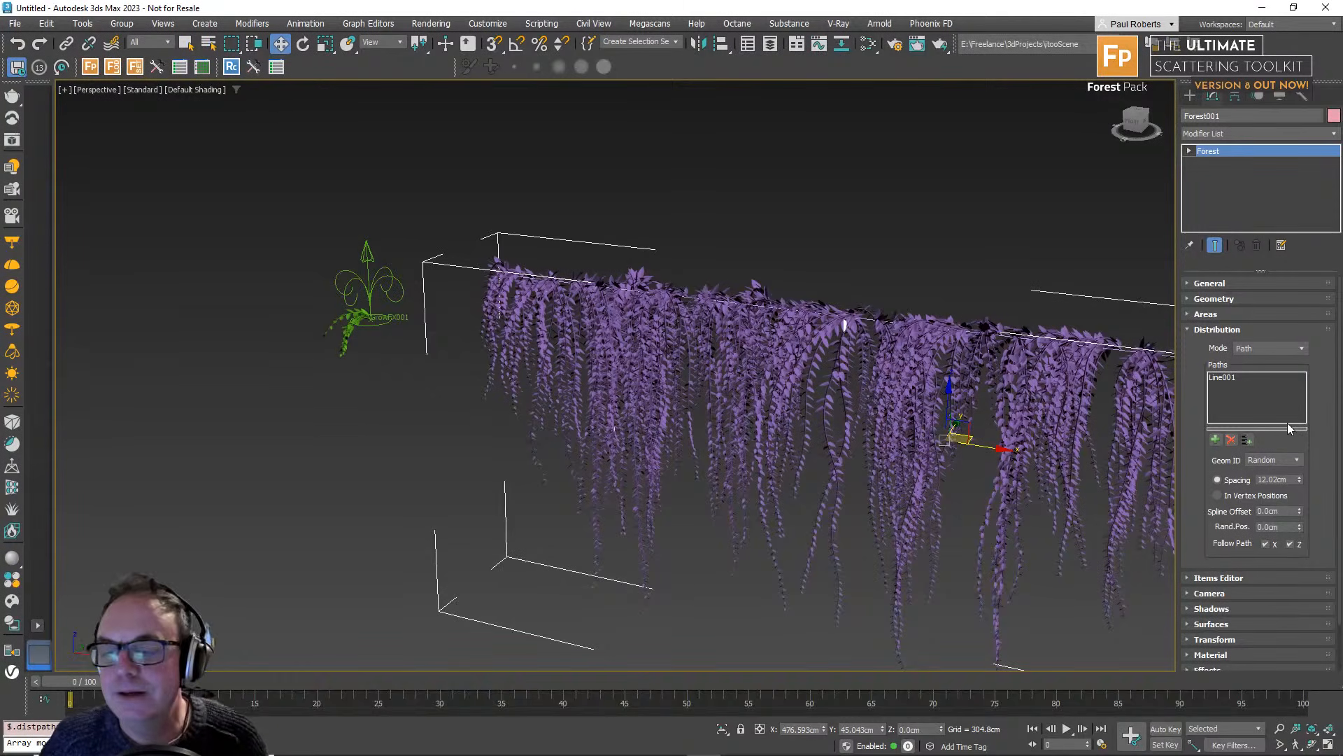
Restrict the Forest animation to render time only.
{"action": "left_click", "coordinate": [1218, 329]}
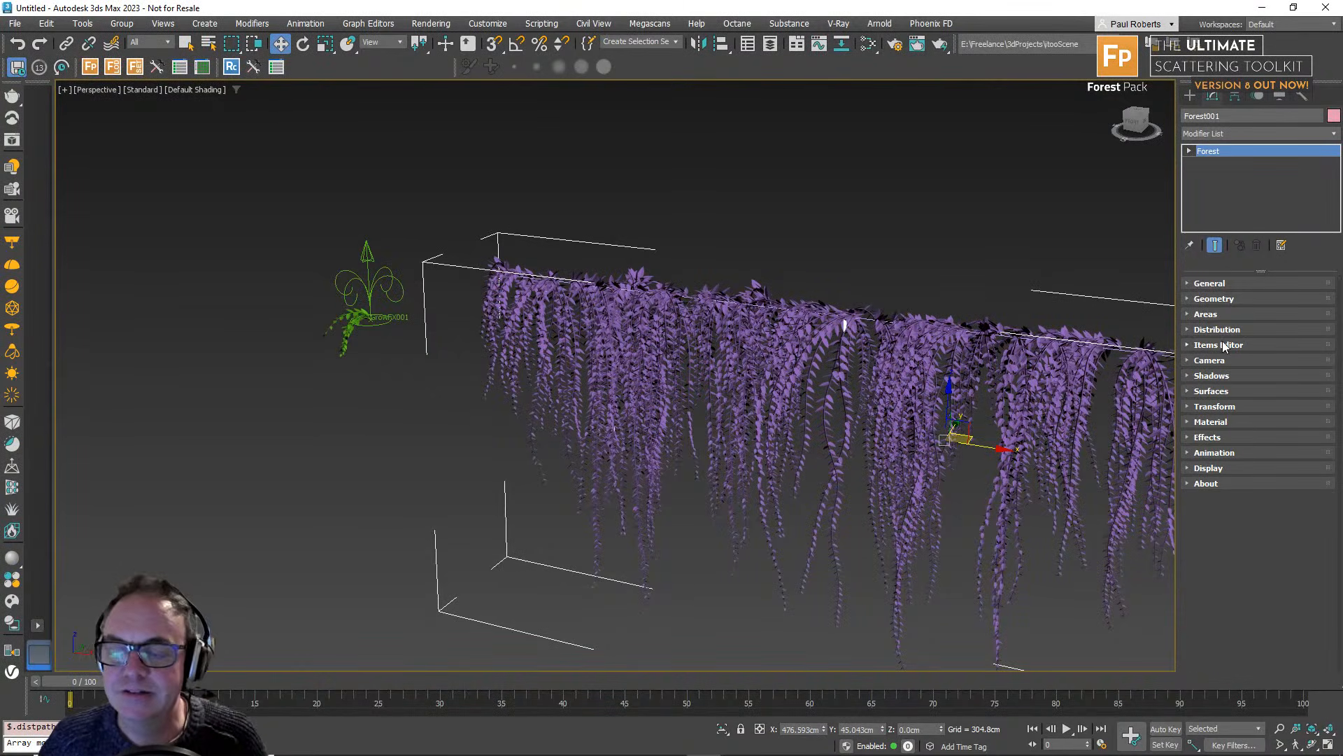
{"action": "left_click", "coordinate": [1215, 452]}
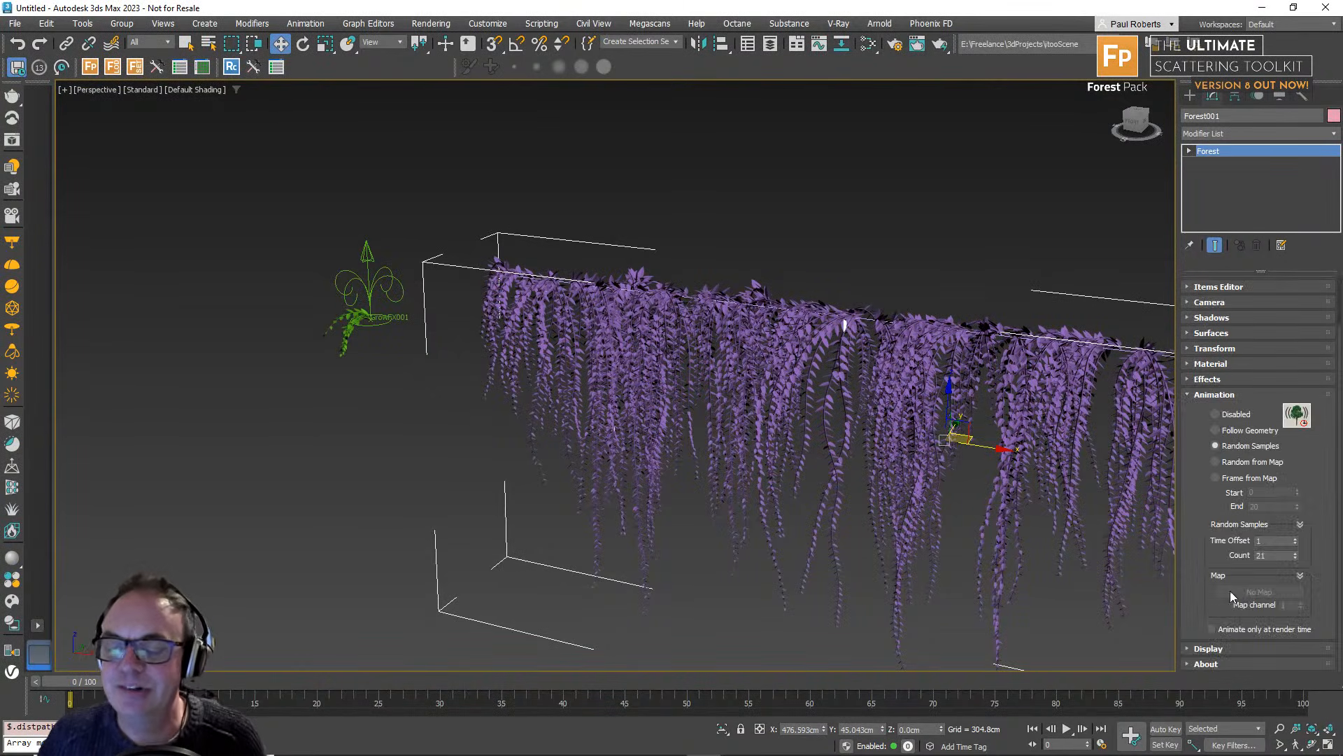
{"action": "left_click", "coordinate": [1239, 629]}
{"action": "middle_click_drag", "start_coordinate": [776, 458], "coordinate": [743, 440], "text": "alt"}
{"action": "mouse_move", "coordinate": [743, 440]}
{"action": "middle_mouse_down"}
{"action": "mouse_move", "coordinate": [704, 357]}
{"action": "mouse_move", "coordinate": [737, 415]}
{"action": "middle_mouse_up"}
{"action": "scroll", "coordinate": [704, 357], "scroll_direction": "down", "scroll_amount": 4}
{"action": "scroll", "coordinate": [615, 396], "scroll_direction": "up", "scroll_amount": 4}
{"action": "middle_click_drag", "start_coordinate": [616, 396], "coordinate": [587, 410], "text": "alt"}
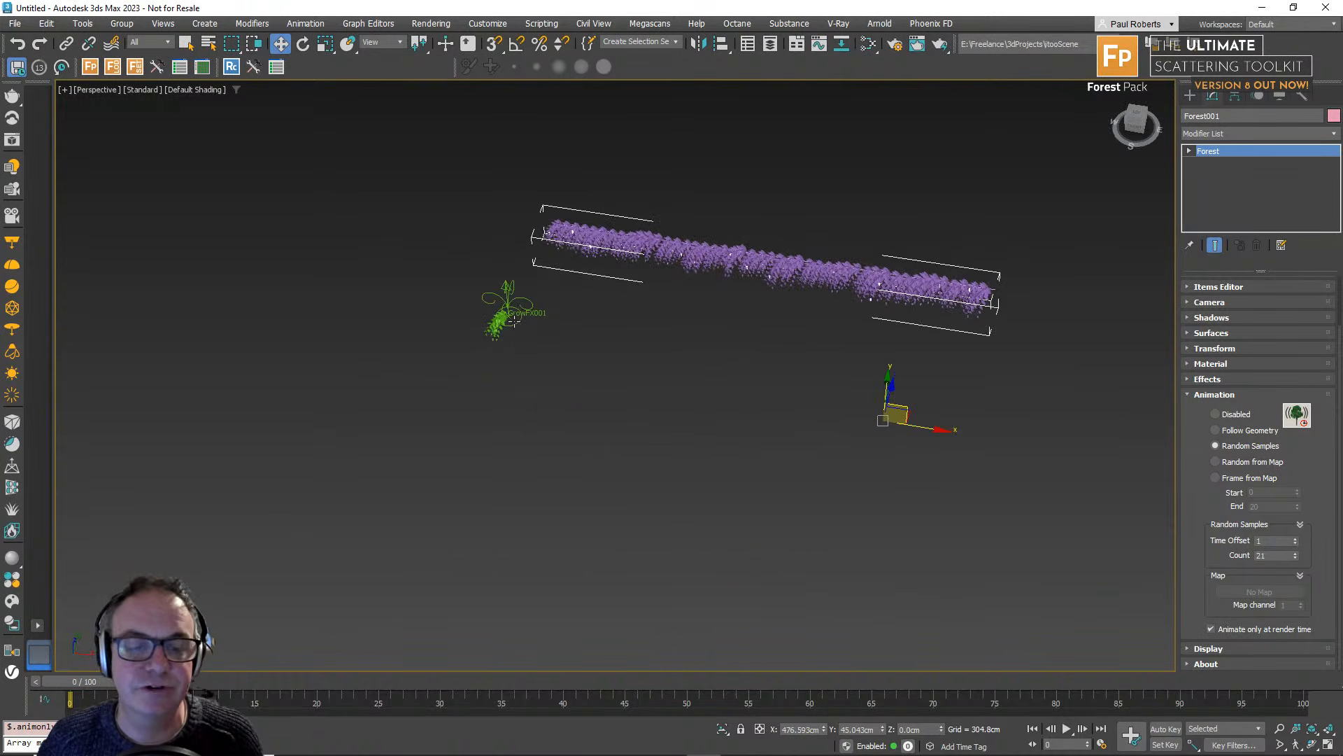
With Auto Key, animate the GrowFX plant along X to about 598 cm at frame 20, and return to frame 0.
{"action": "left_click", "coordinate": [521, 343]}
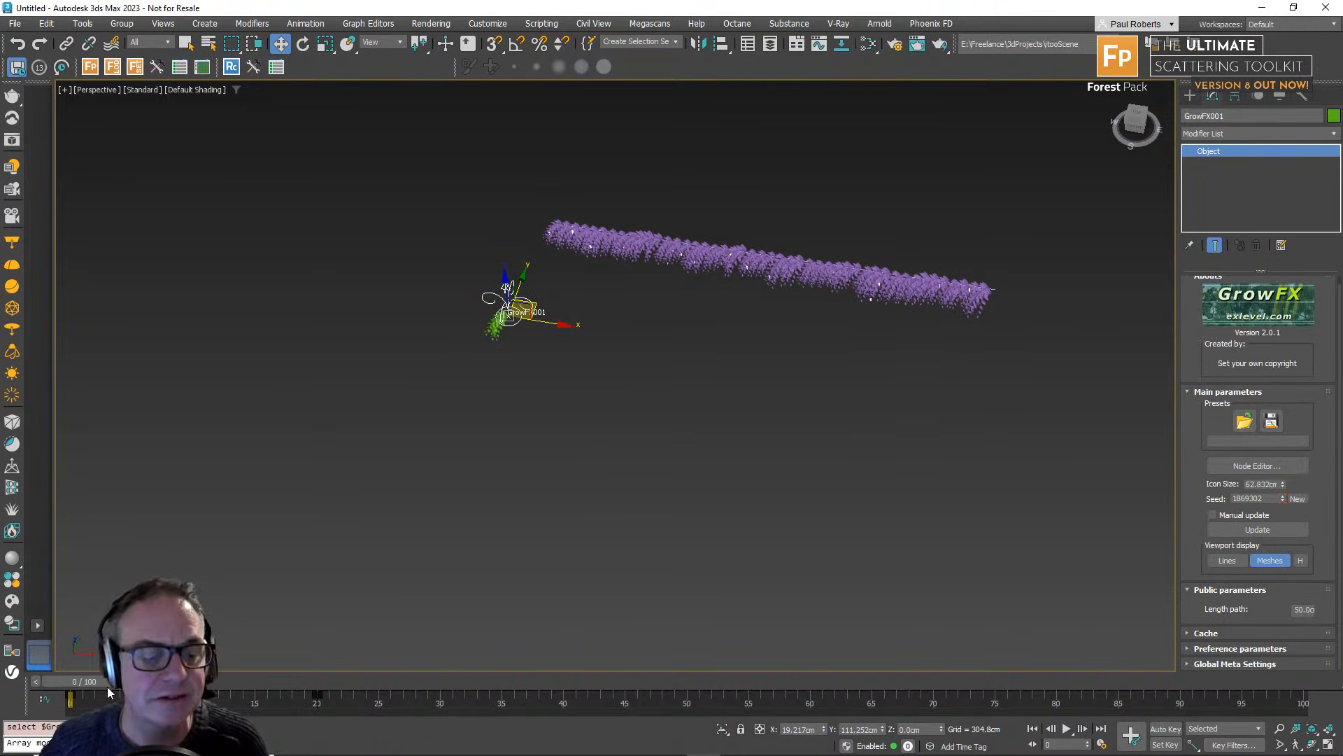
{"action": "key", "text": "n"}
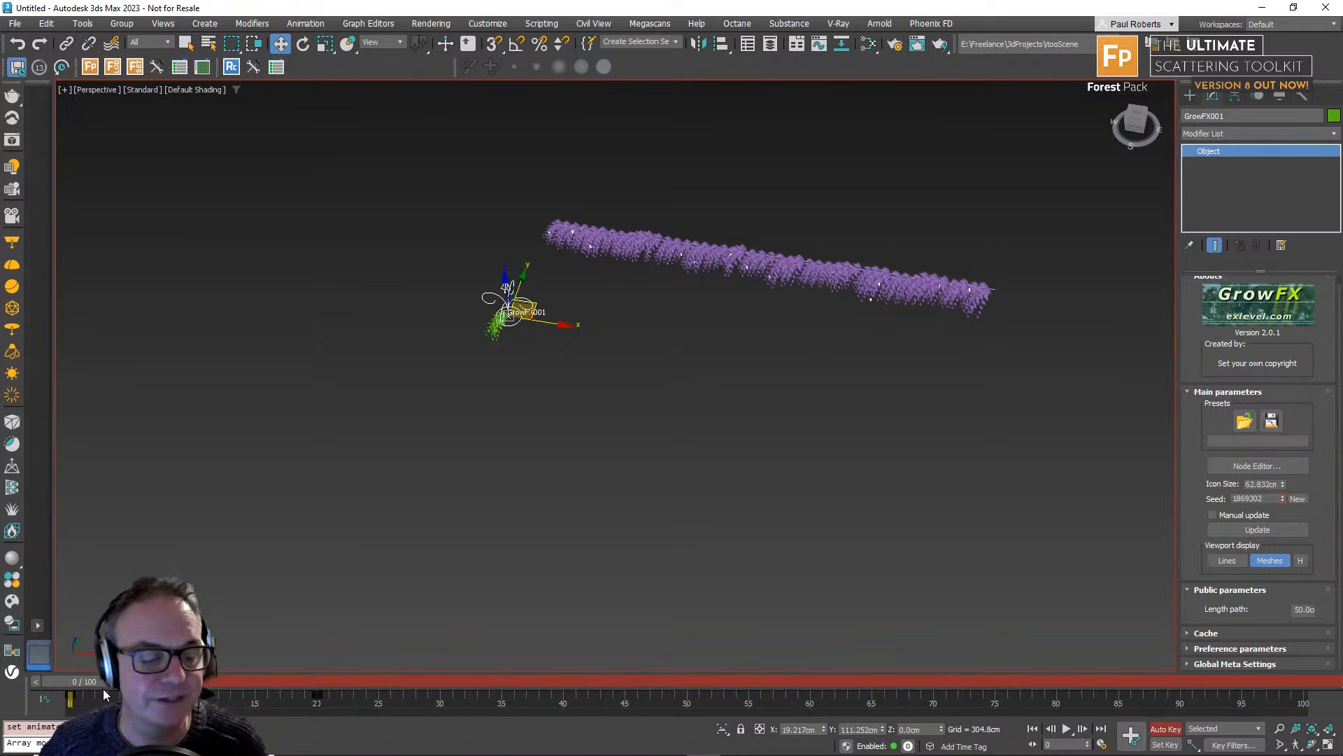
{"action": "left_click_drag", "start_coordinate": [96, 681], "coordinate": [322, 681]}
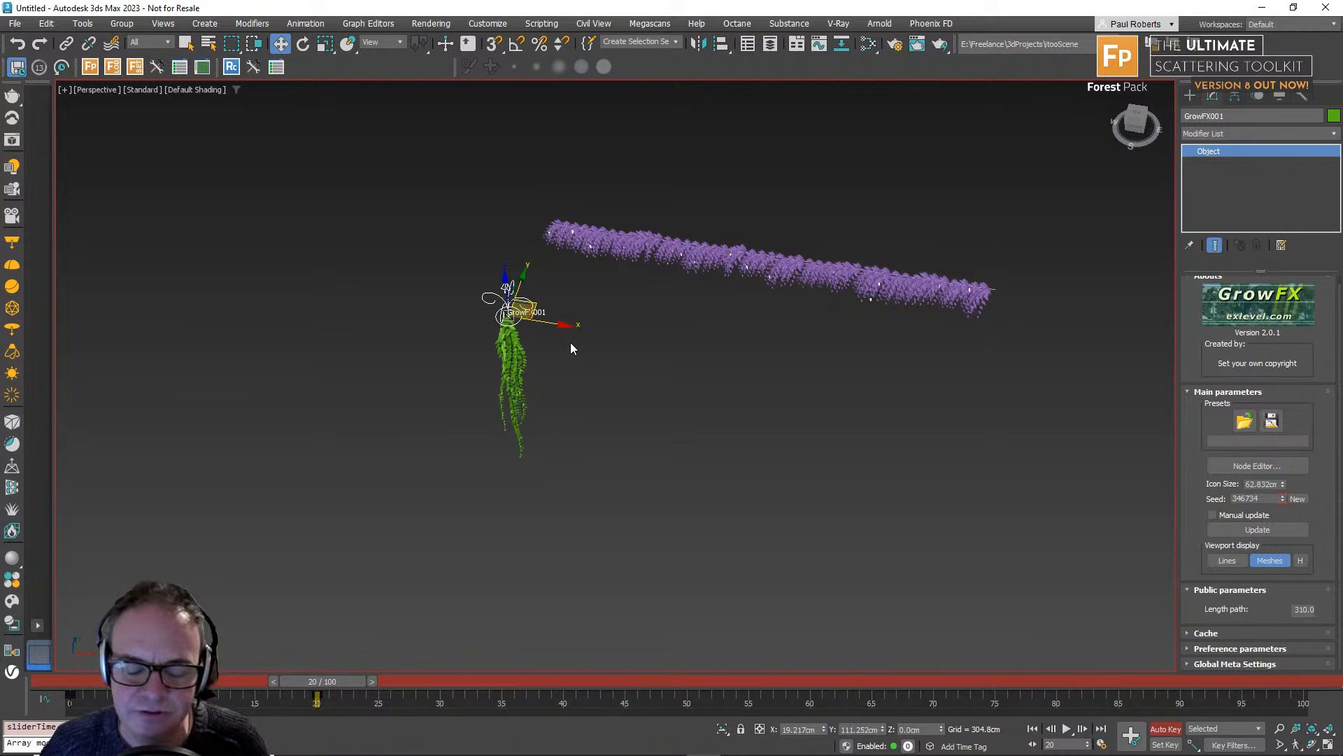
{"action": "left_click_drag", "start_coordinate": [560, 326], "coordinate": [1054, 451]}
{"action": "key", "text": "n"}
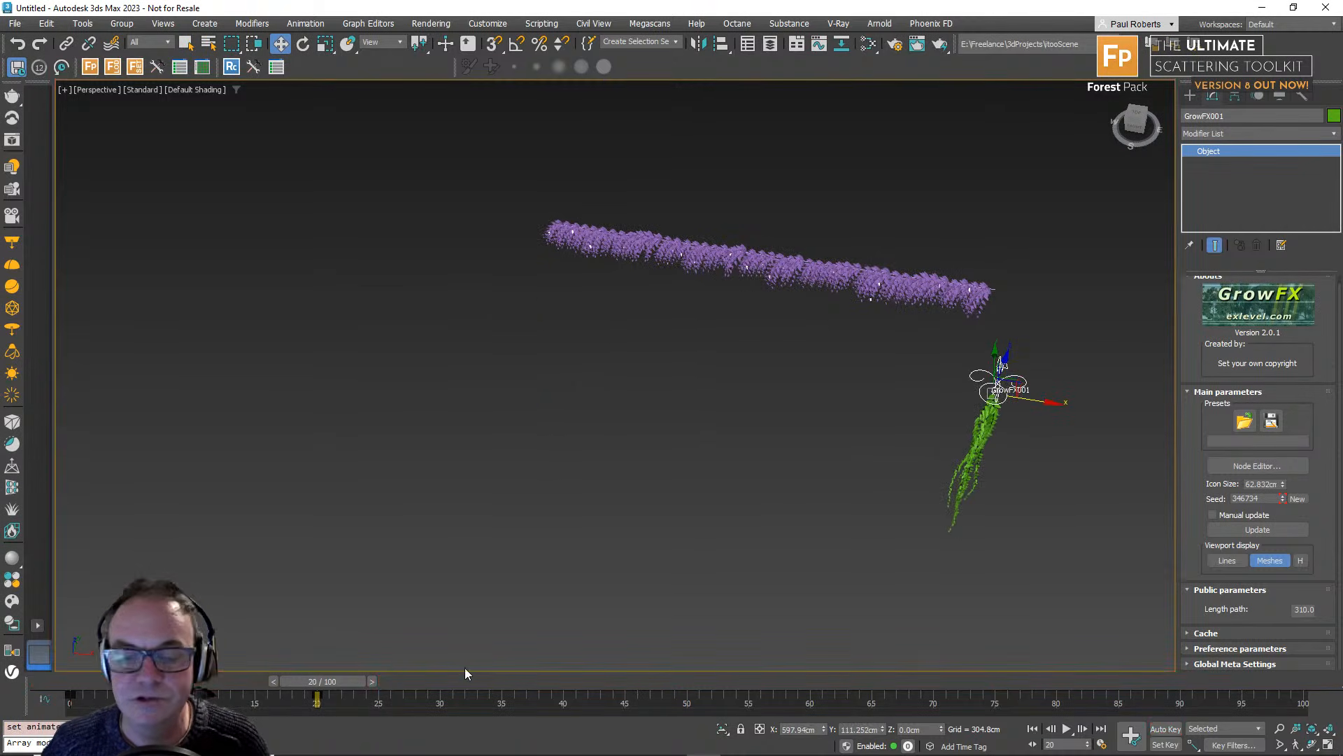
{"action": "left_click_drag", "start_coordinate": [354, 684], "coordinate": [99, 682]}
Snapshot the animated GrowFX plant as meshes over the range of frames 0 to 20 with 21 copies.
{"action": "left_click", "coordinate": [83, 23]}
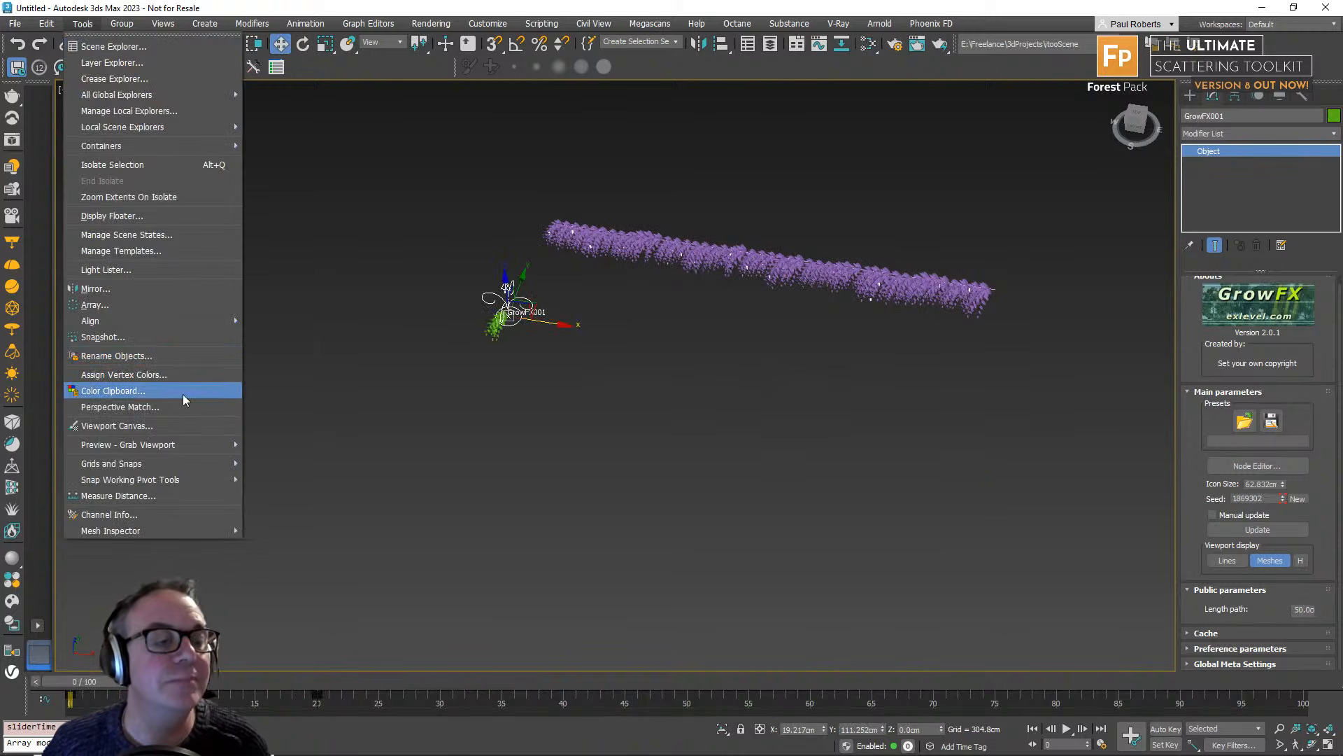
{"action": "left_click", "coordinate": [133, 338]}
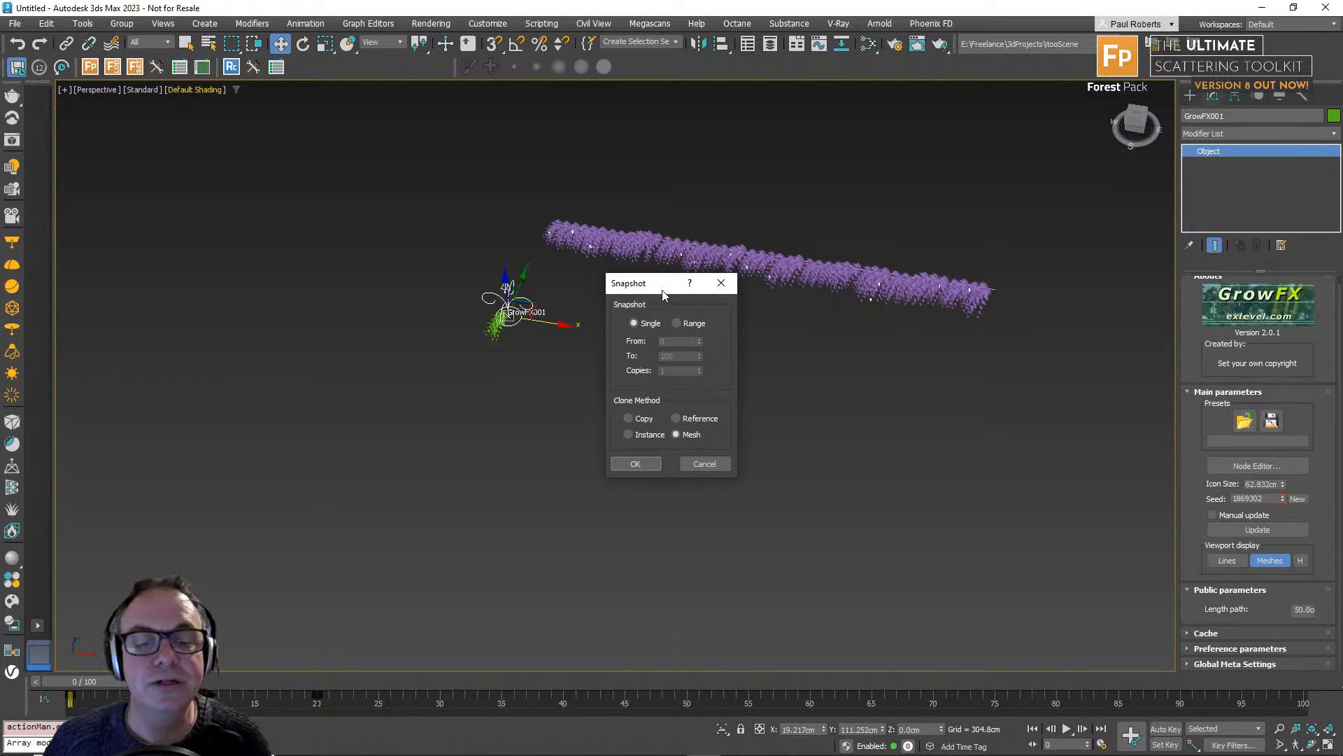
{"action": "left_click_drag", "start_coordinate": [316, 311], "coordinate": [288, 298]}
{"action": "left_click", "coordinate": [300, 333]}
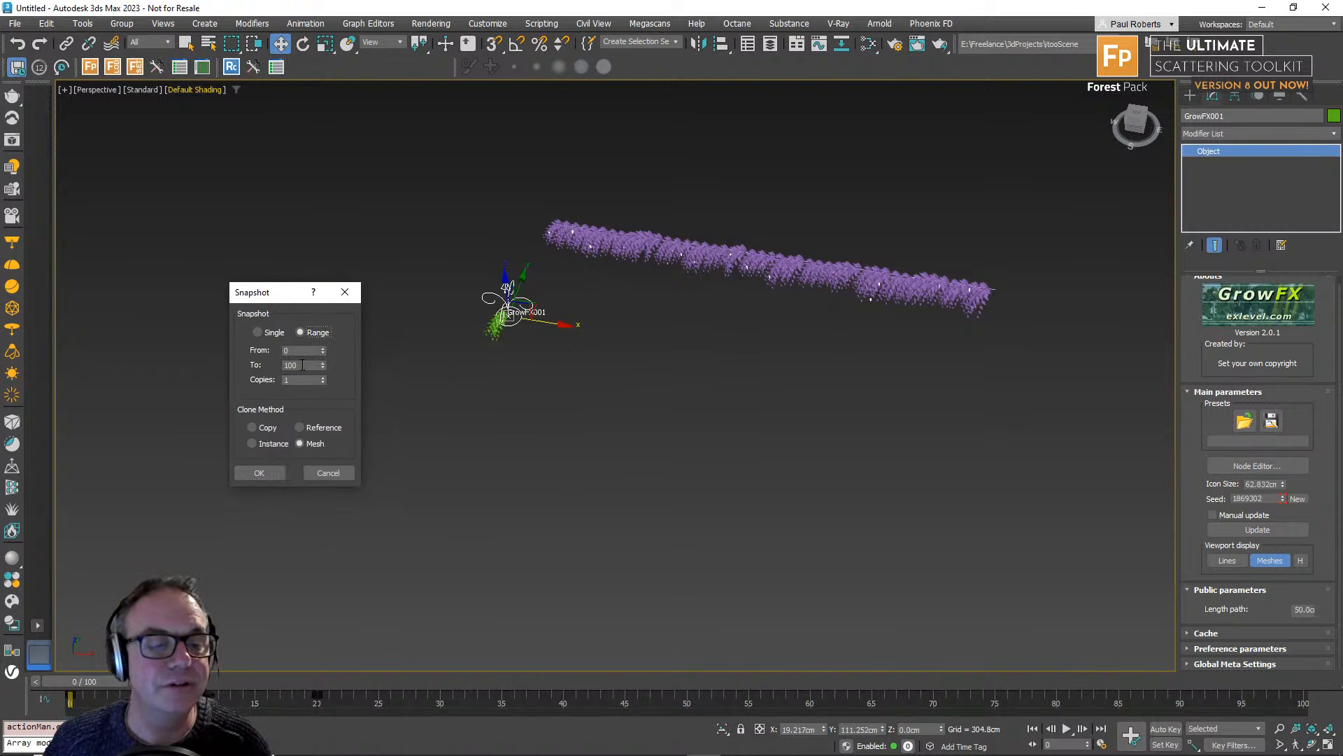
{"action": "double_click", "coordinate": [303, 364]}
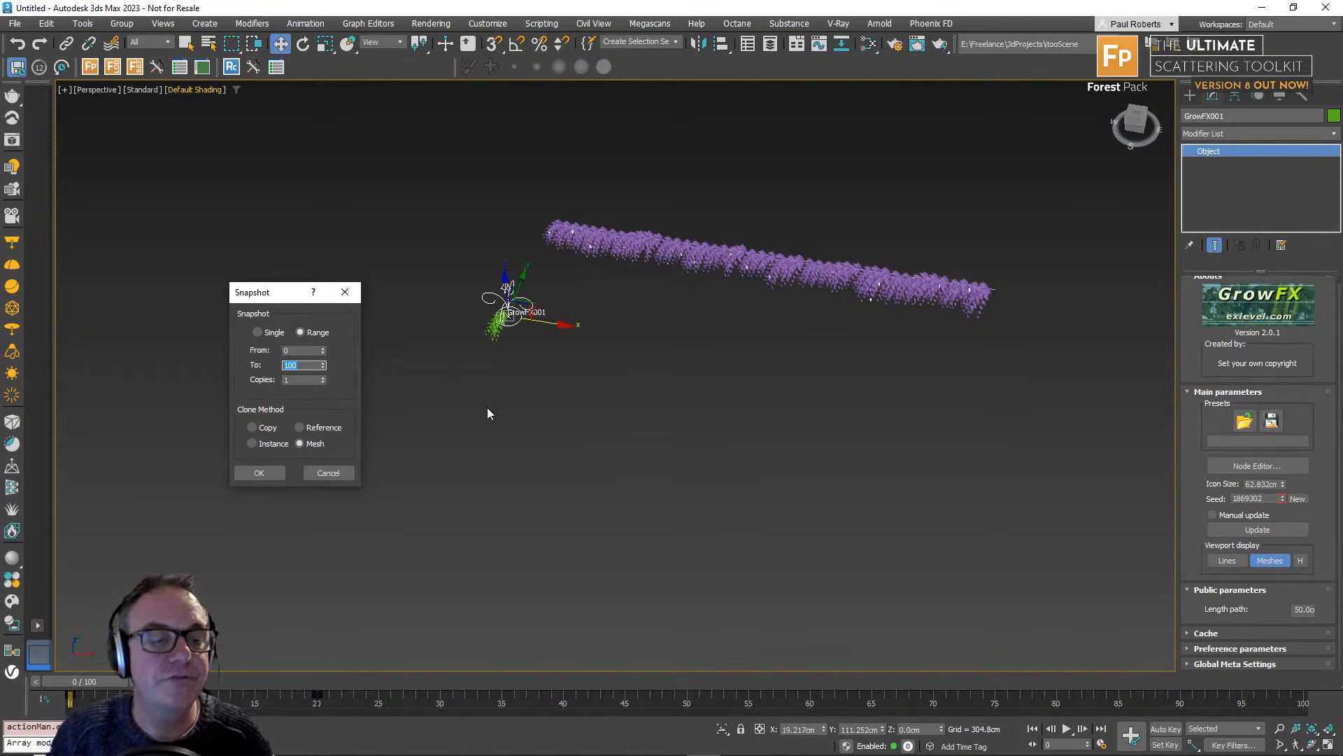
{"action": "type", "text": "20"}
{"action": "key", "text": "Tab"}
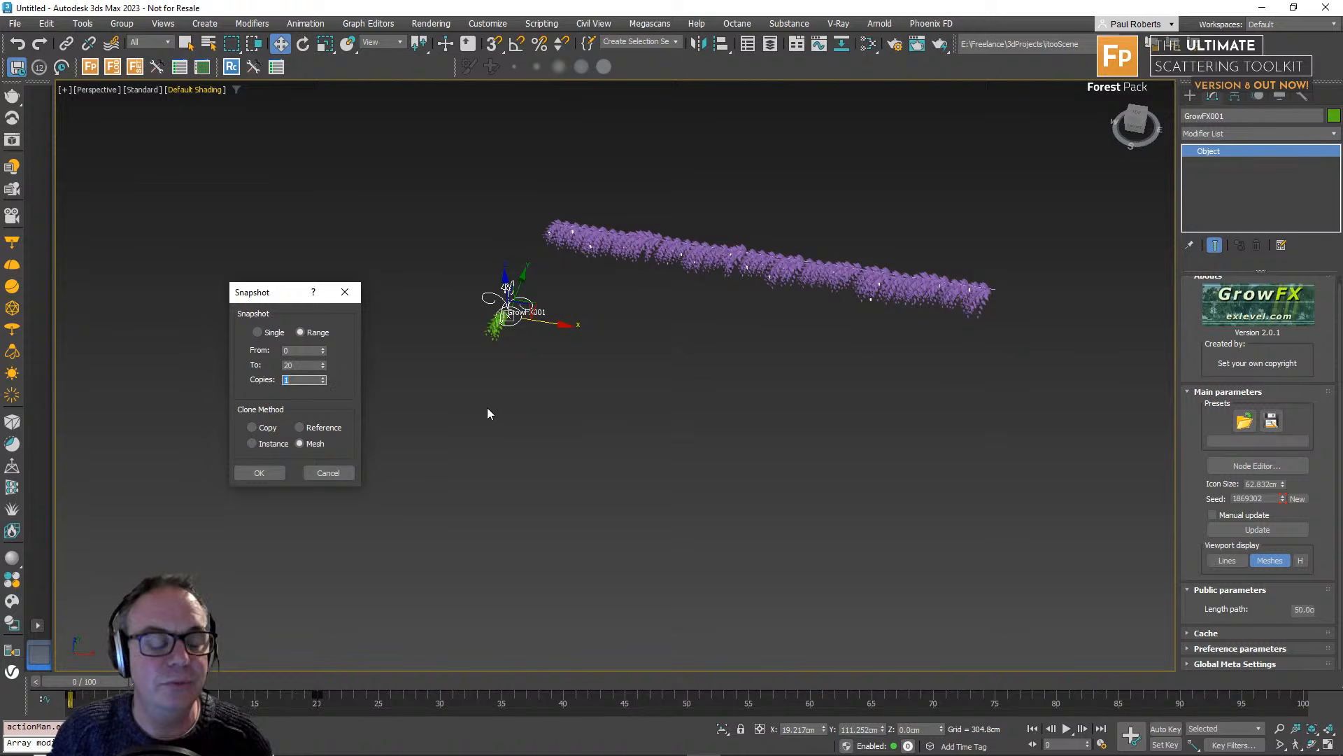
{"action": "left_click", "coordinate": [263, 474]}
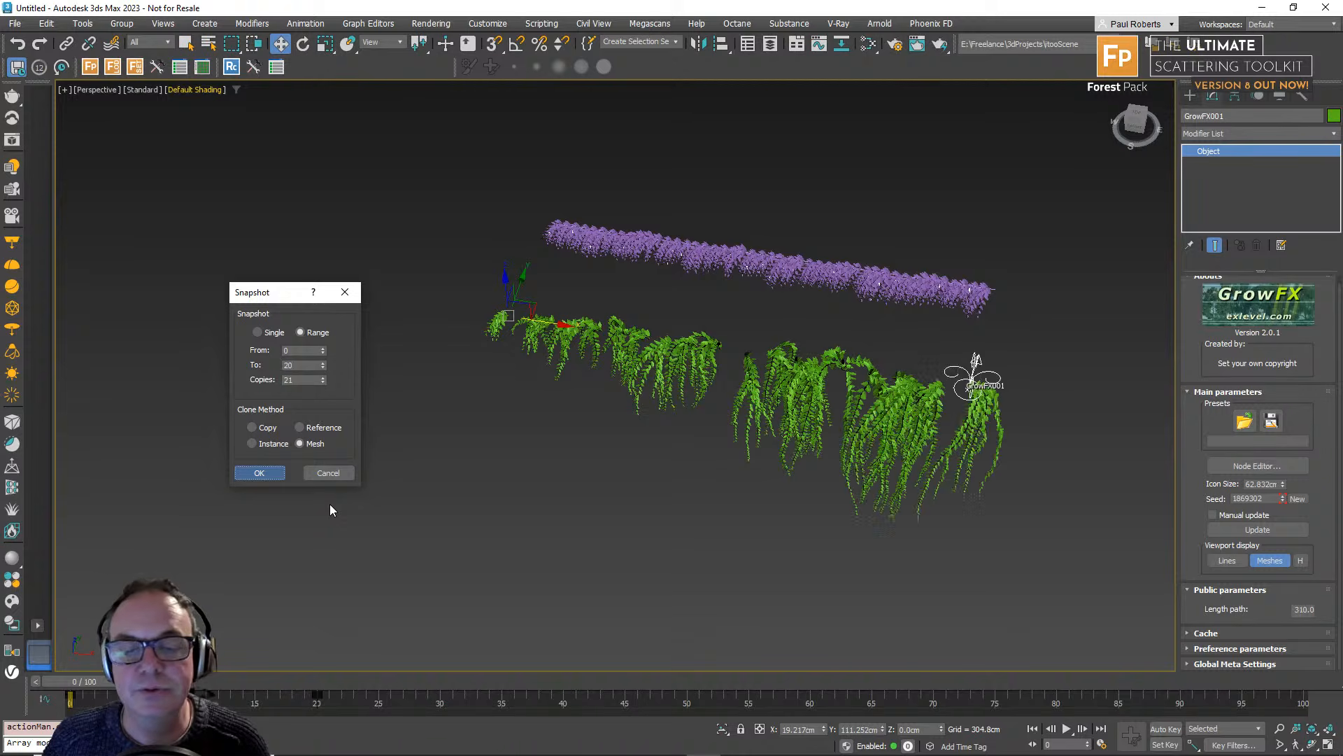
Move the original GrowFX plant along X to about -165 cm, clear of the row of snapshot meshes.
{"action": "middle_click_drag", "start_coordinate": [957, 316], "coordinate": [988, 303], "text": "alt"}
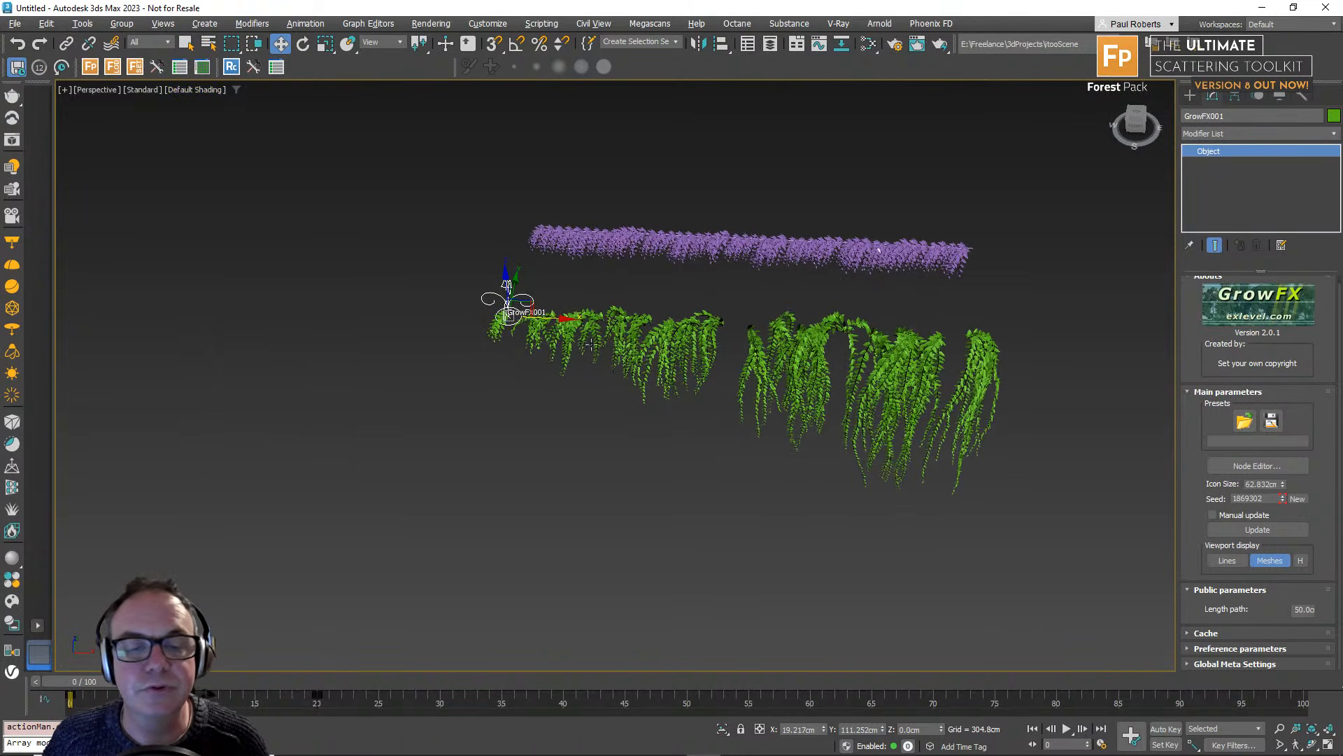
{"action": "left_click_drag", "start_coordinate": [549, 319], "coordinate": [394, 309]}
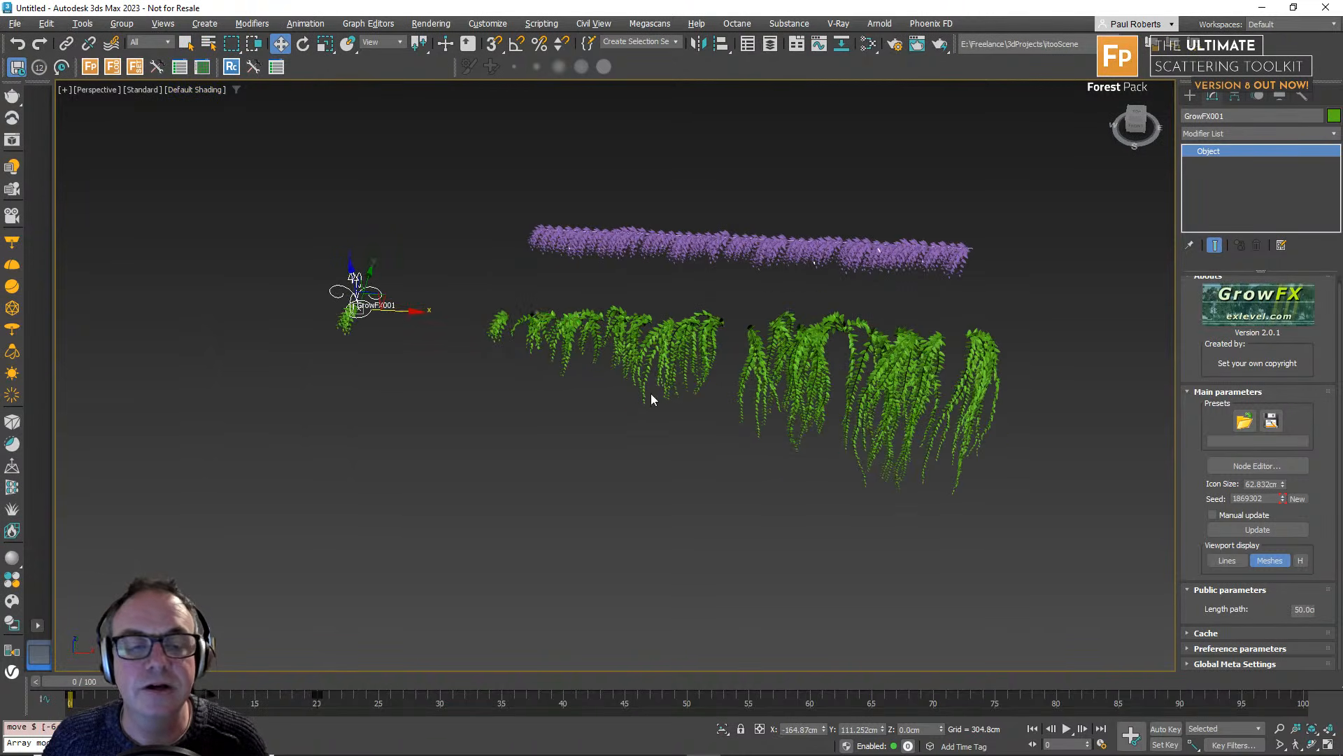
{"action": "middle_click_drag", "start_coordinate": [653, 396], "coordinate": [580, 406], "text": "alt"}
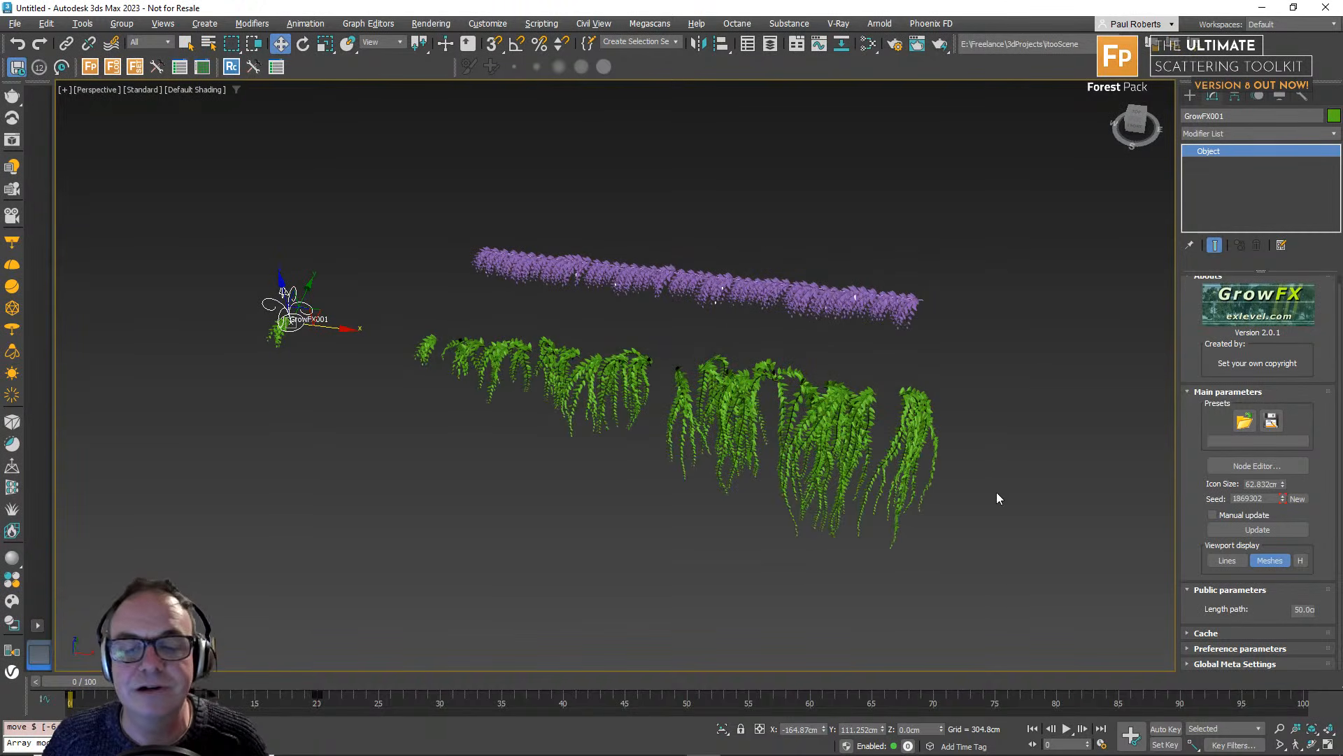
Select the Forest object on the line and clear GrowFX001 from its geometry list.
{"action": "left_click", "coordinate": [844, 315]}
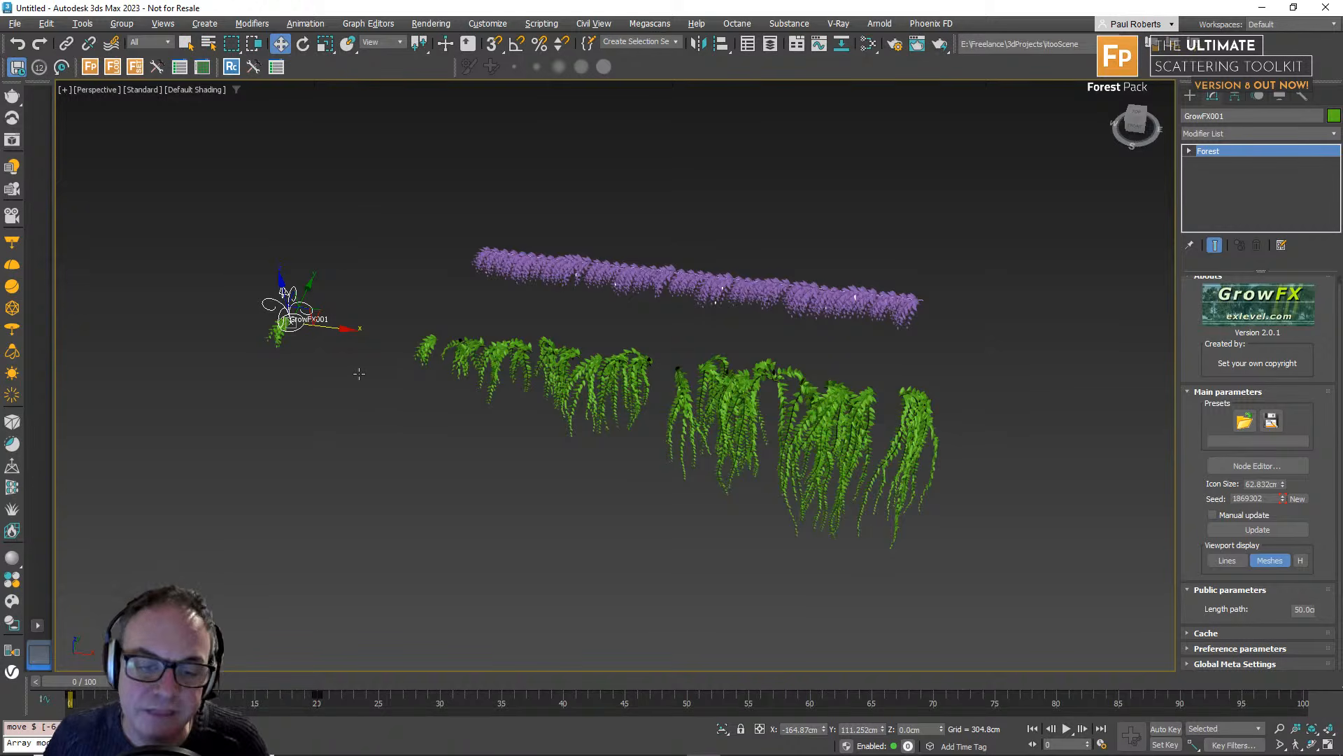
{"action": "left_click", "coordinate": [411, 351]}
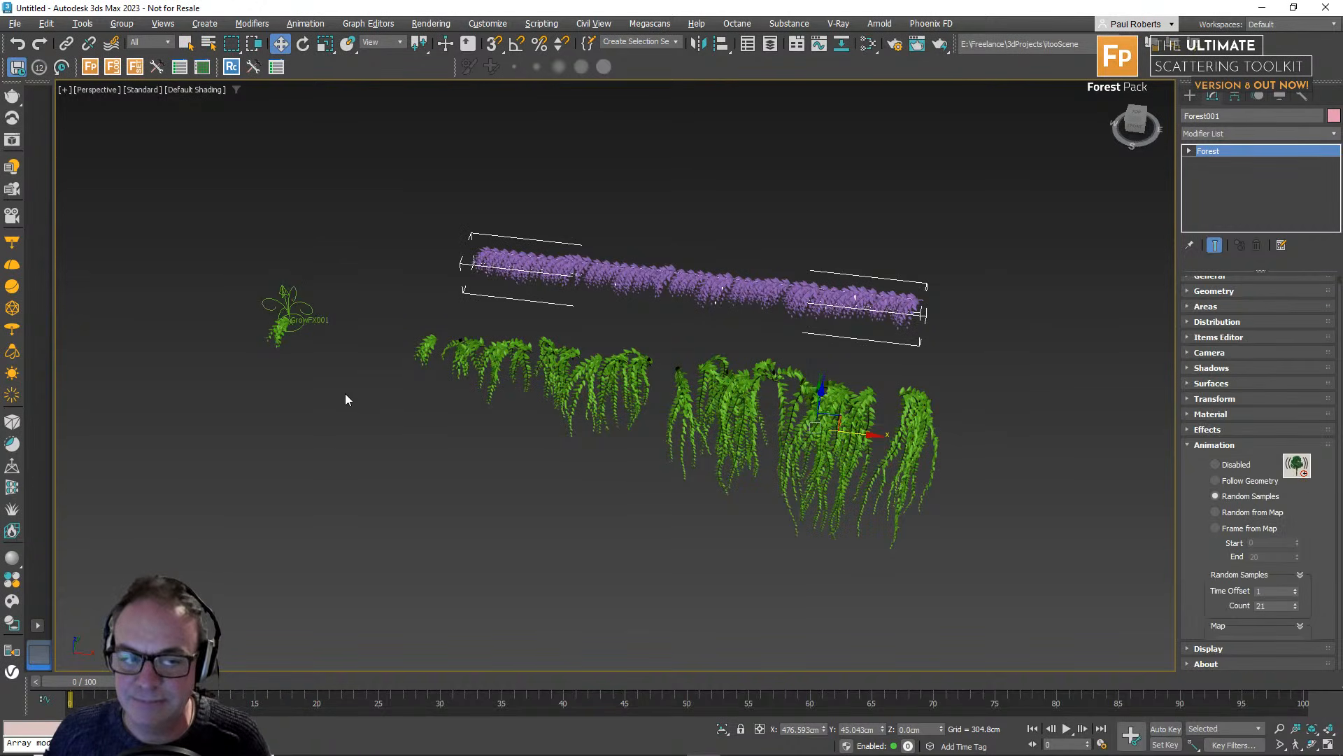
{"action": "left_click", "coordinate": [1228, 446]}
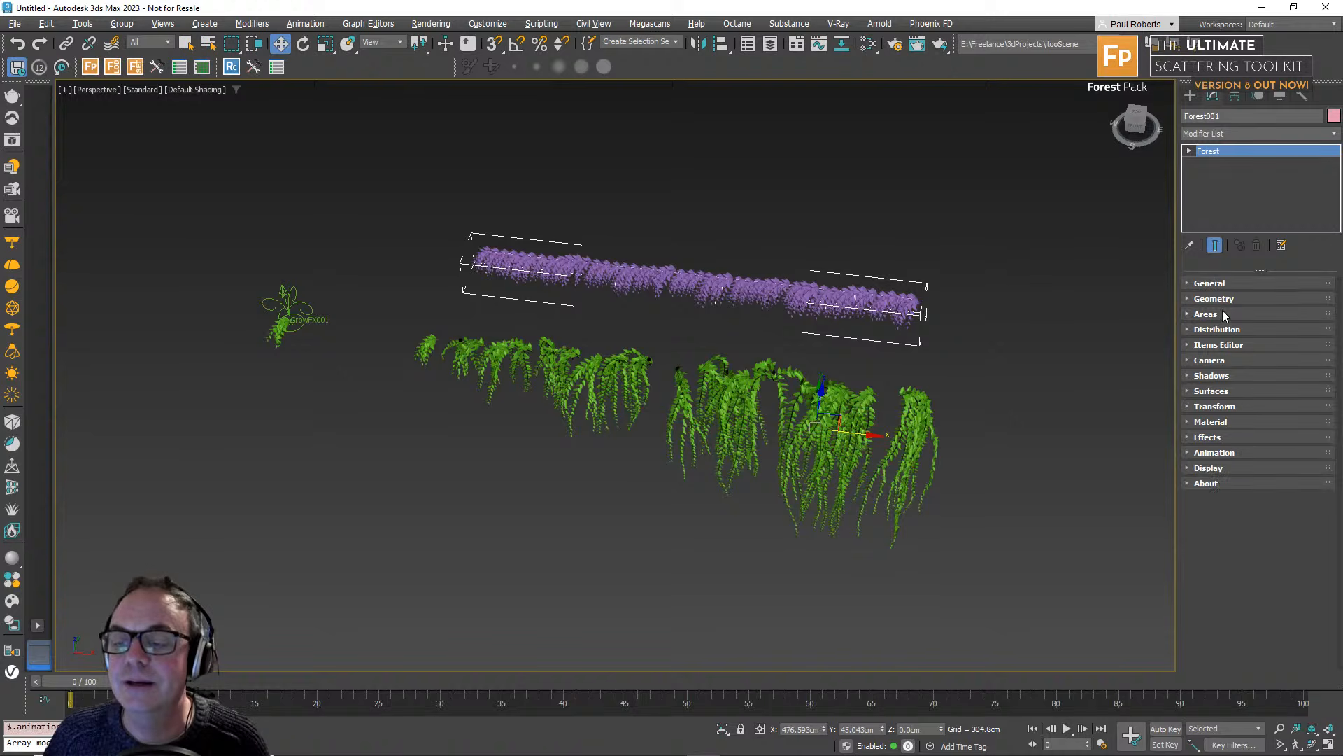
{"action": "left_click", "coordinate": [1217, 300]}
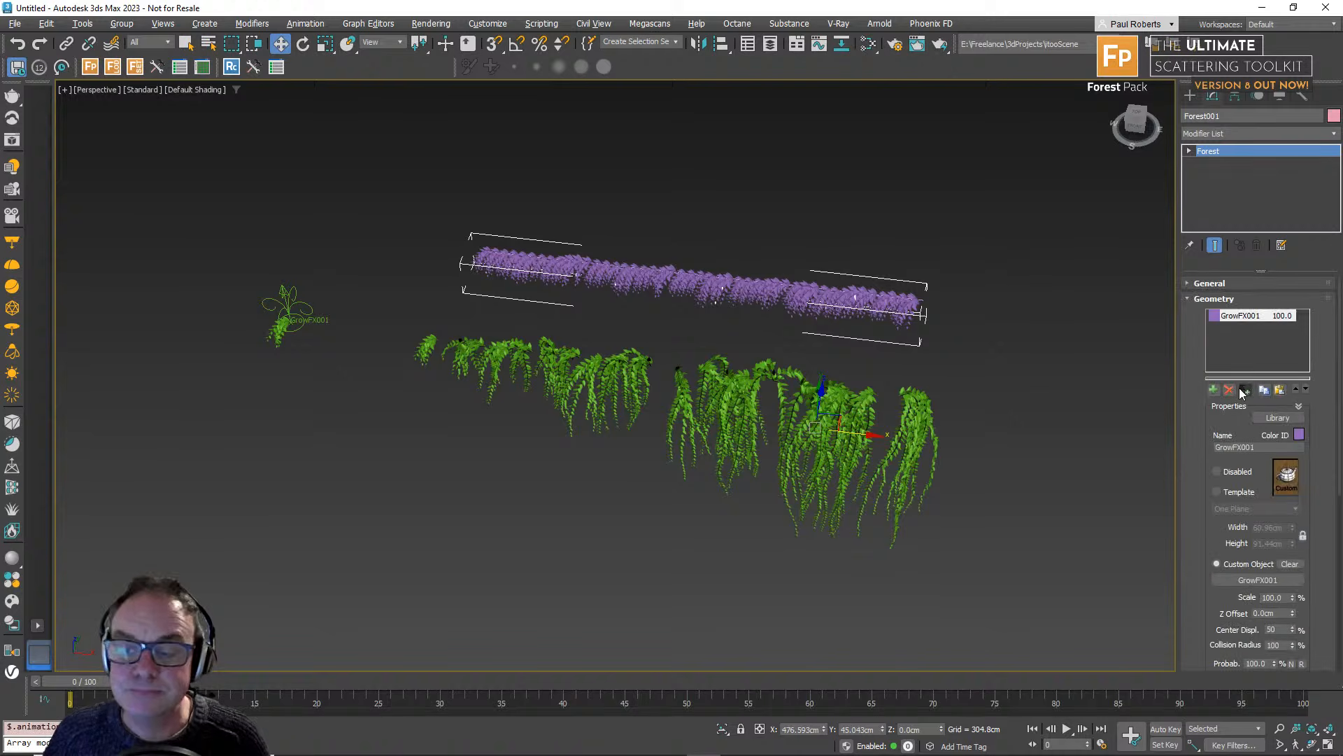
{"action": "left_click", "coordinate": [1243, 389]}
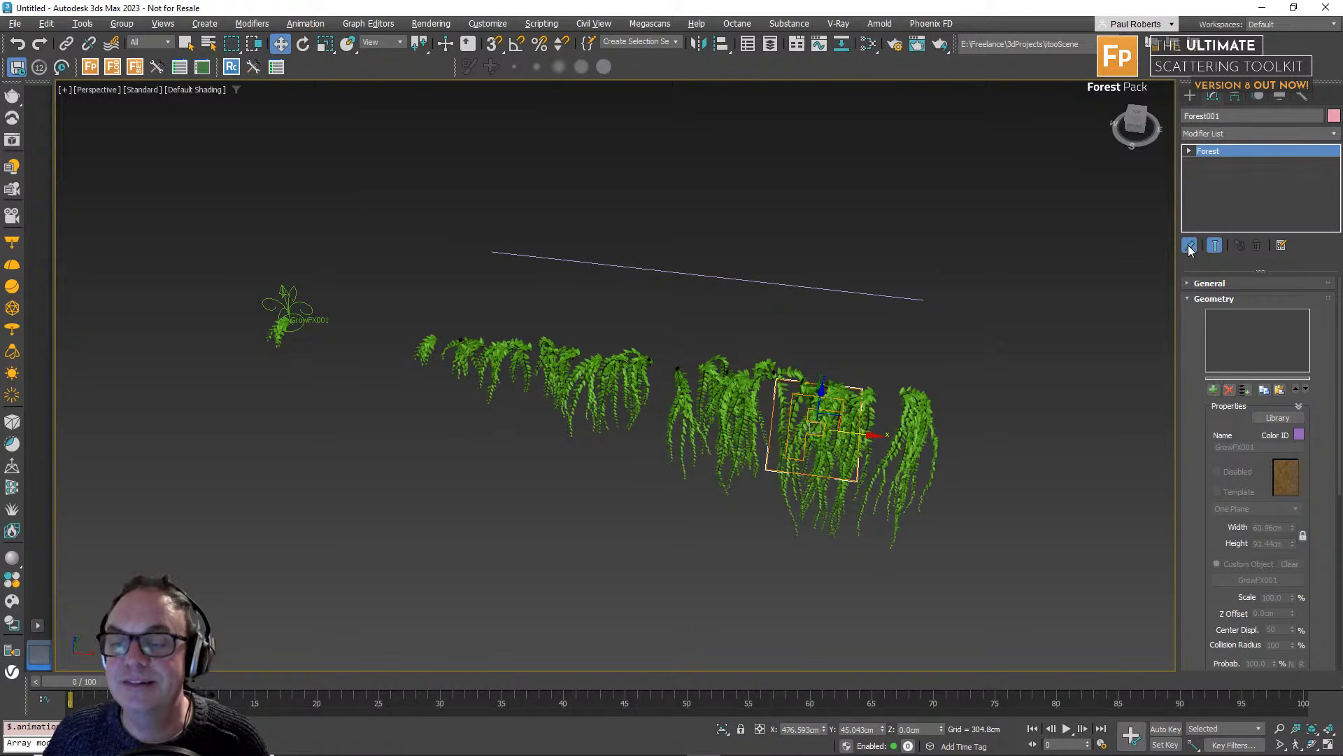
Add all snapshot meshes to the pinned Forest's geometry without enabling the recommended proxy options, and inspect the scatter.
{"action": "left_click_drag", "start_coordinate": [649, 493], "coordinate": [376, 331]}
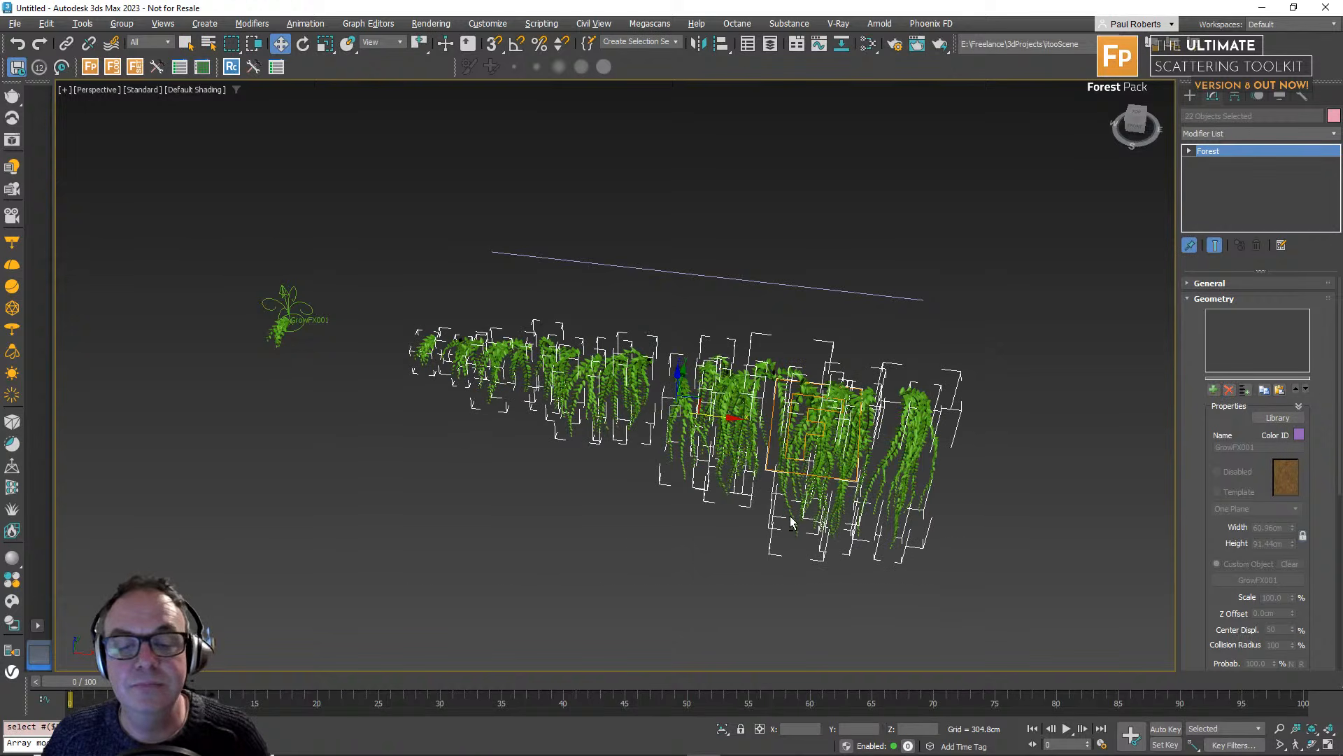
{"action": "left_click", "coordinate": [769, 468], "text": "alt"}
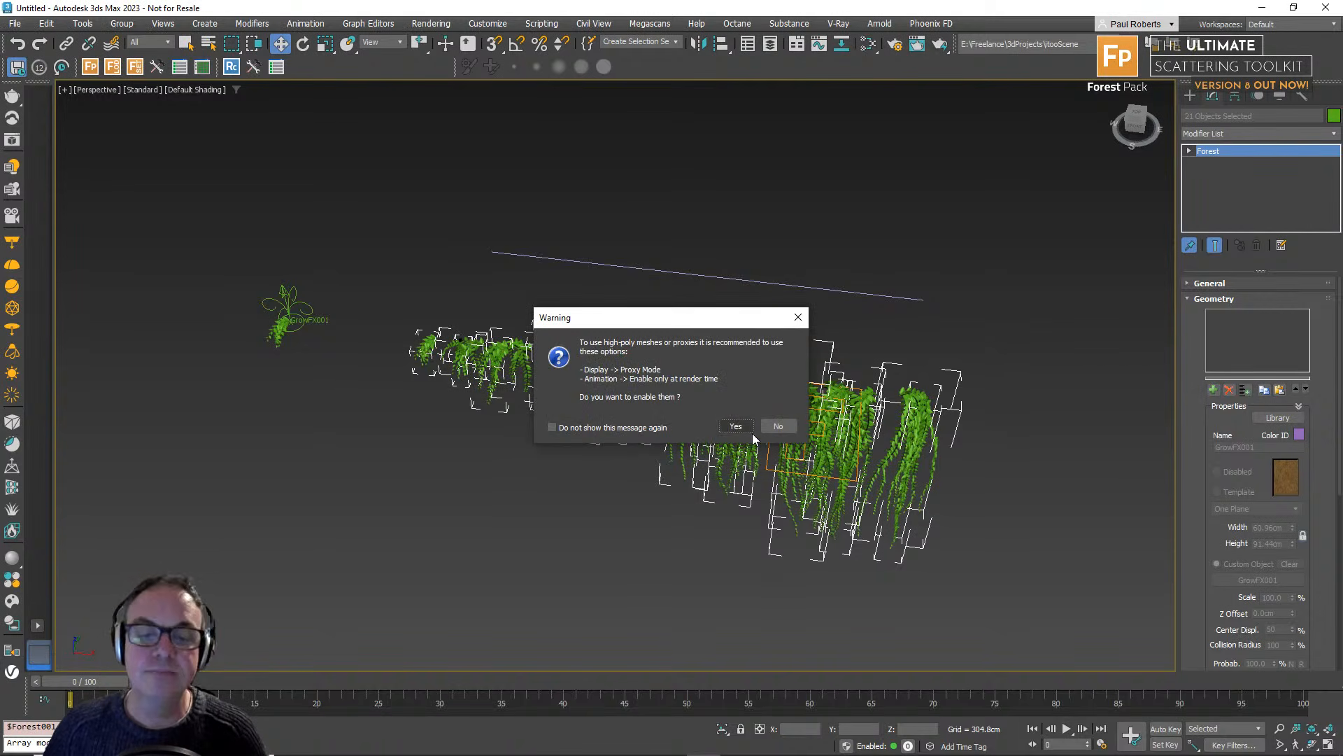
{"action": "left_click", "coordinate": [778, 426]}
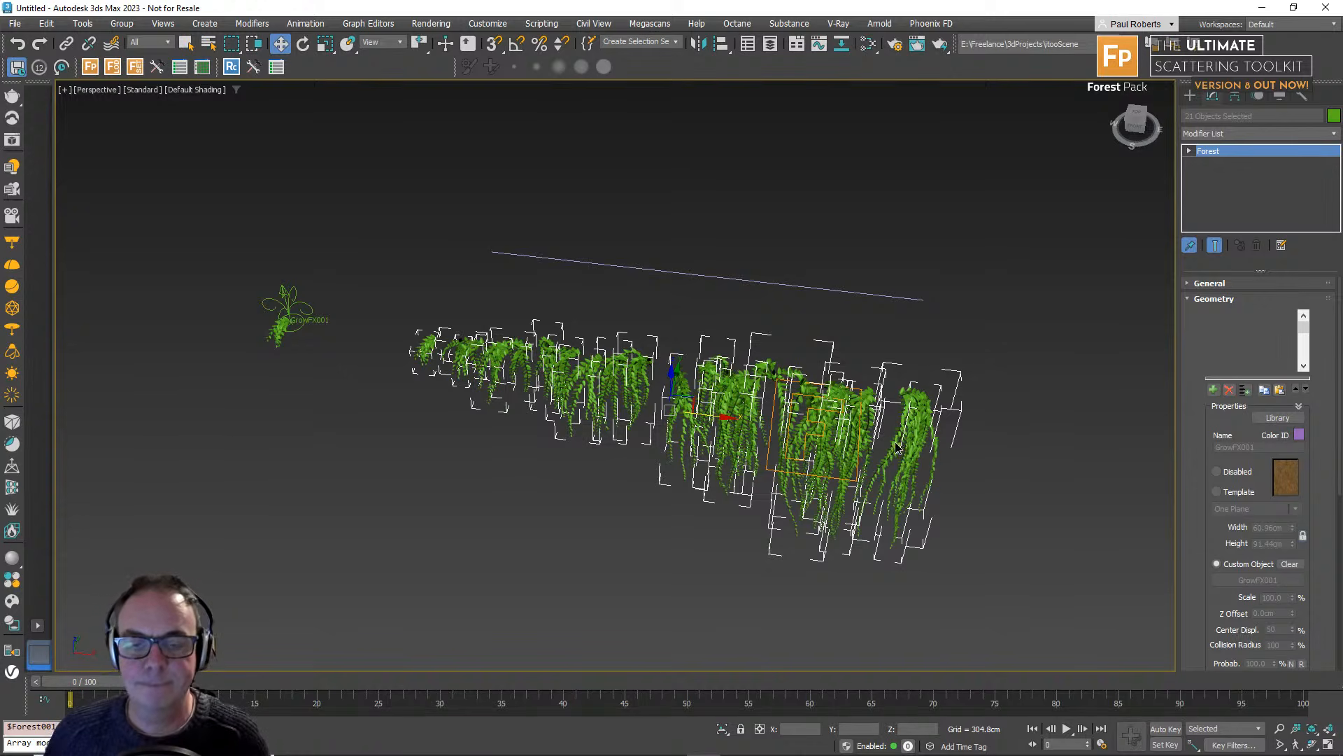
{"action": "middle_click_drag", "start_coordinate": [892, 446], "coordinate": [774, 322], "text": "alt"}
{"action": "scroll", "coordinate": [793, 408], "scroll_direction": "up", "scroll_amount": 5}
{"action": "scroll", "coordinate": [796, 331], "scroll_direction": "down", "scroll_amount": 3}
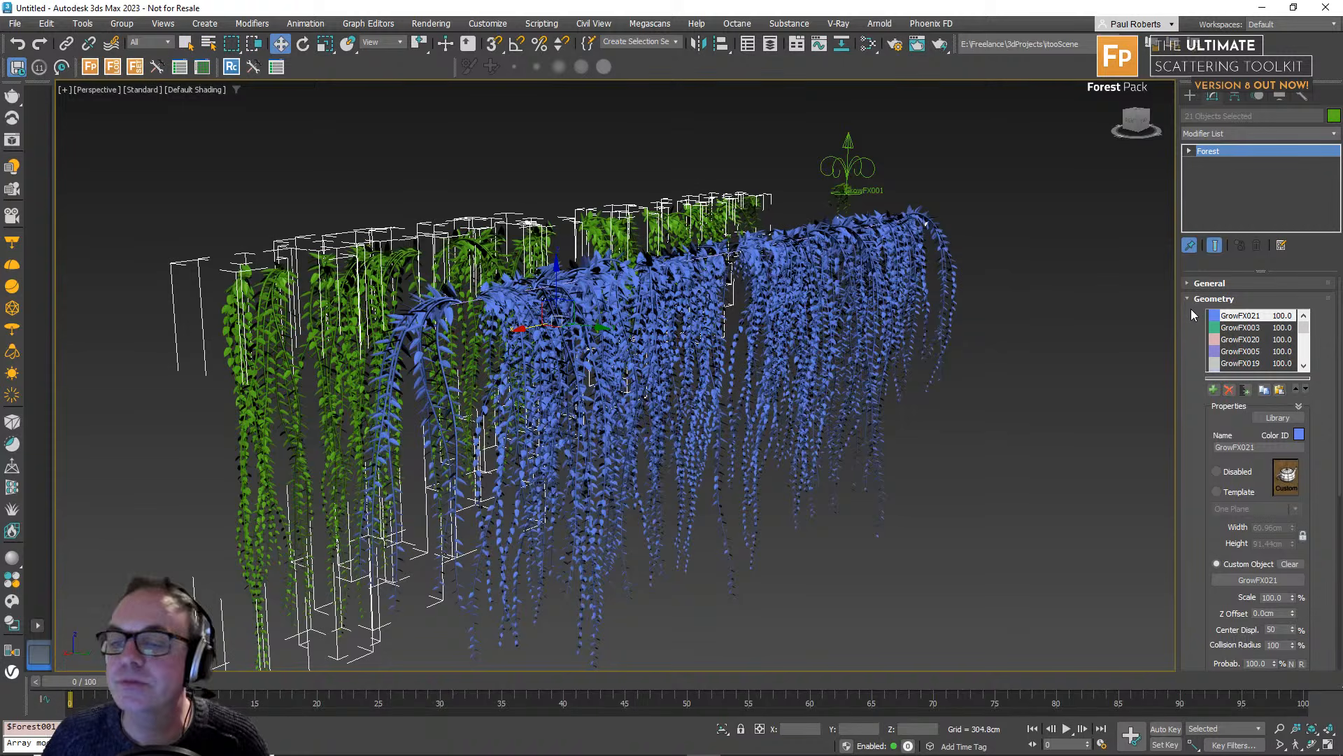
{"action": "left_click", "coordinate": [1213, 299]}
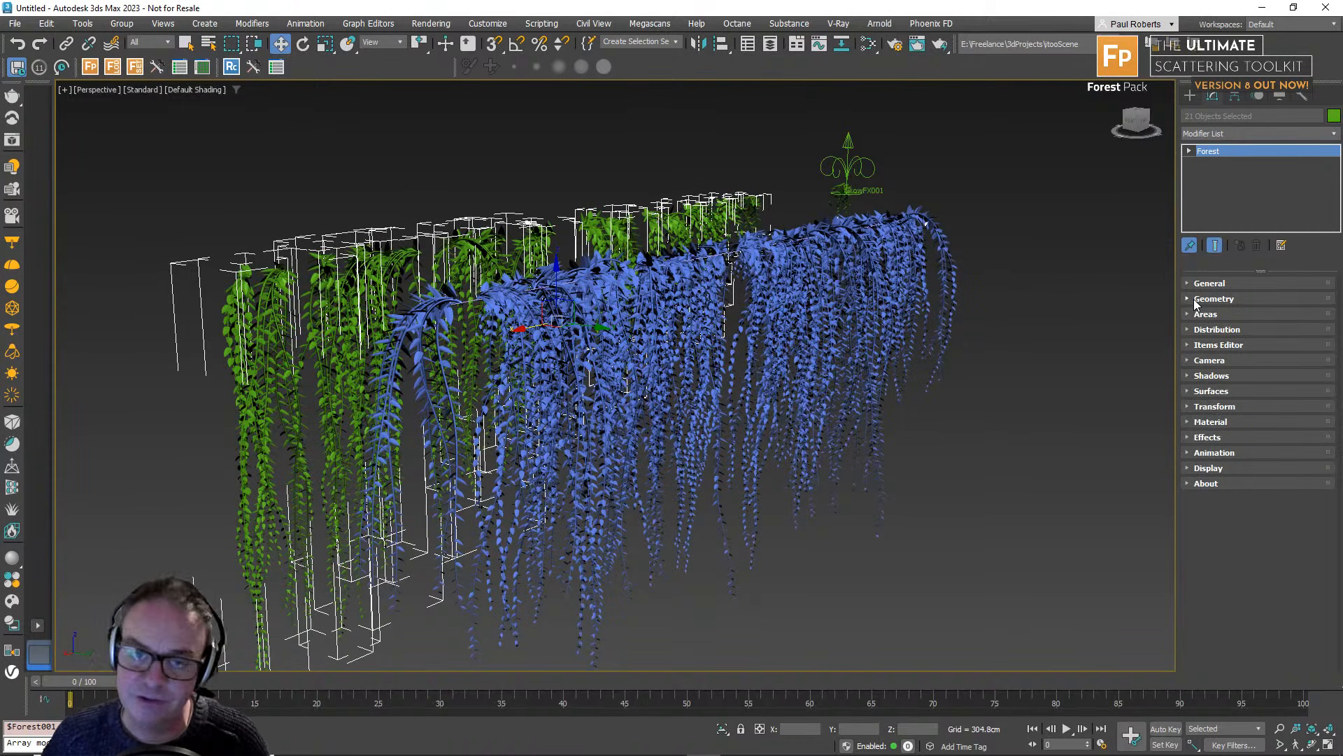
{"action": "middle_click_drag", "start_coordinate": [857, 368], "coordinate": [857, 373], "text": "alt"}
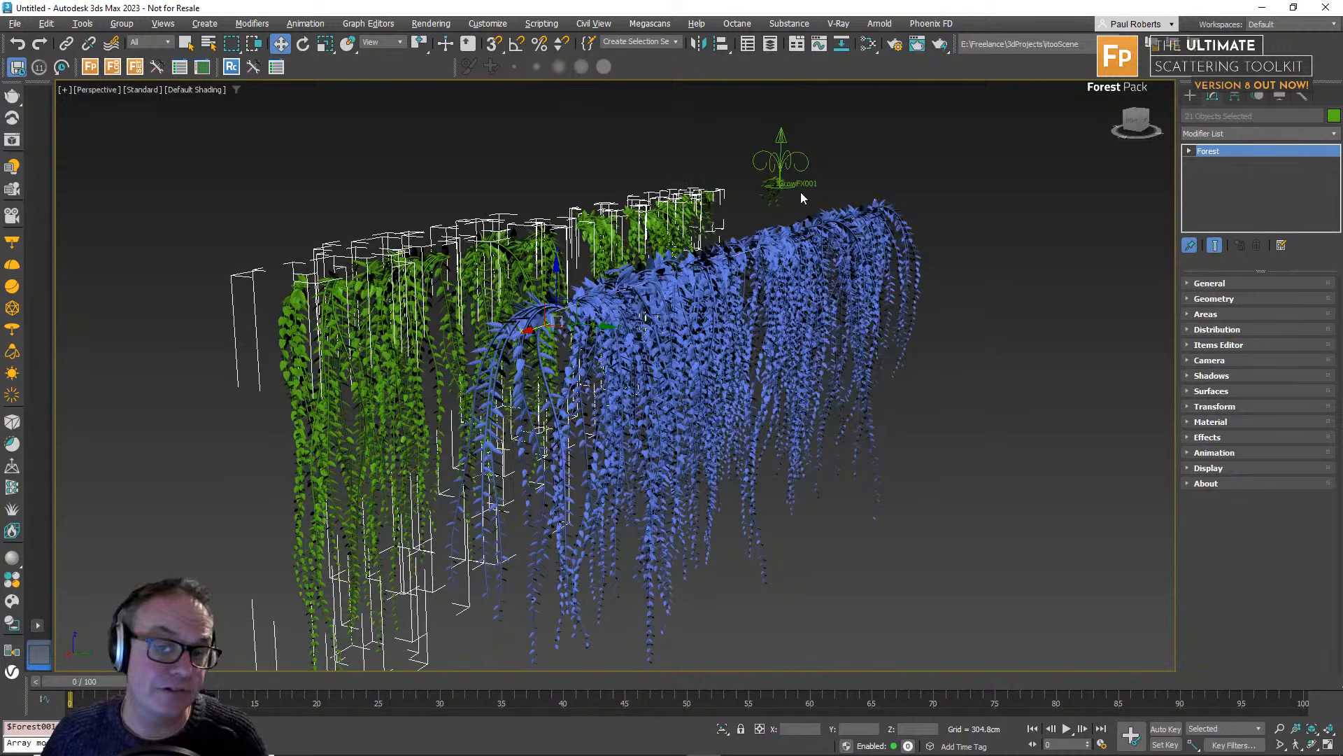
{"action": "middle_click_drag", "start_coordinate": [862, 260], "coordinate": [861, 265], "text": "alt"}
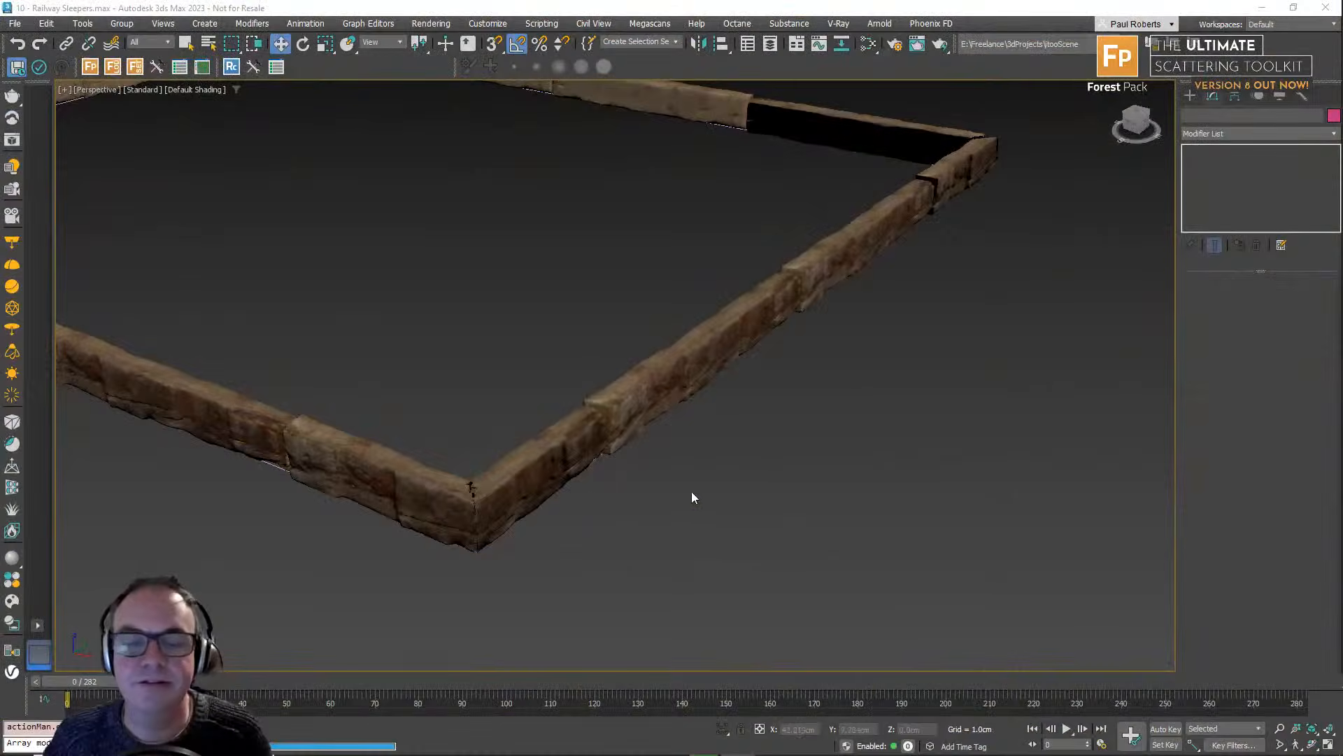
Examine the corner of the railway sleepers, checking the RailClone object against its rectangle path.
{"action": "middle_click_drag", "start_coordinate": [691, 491], "coordinate": [948, 498]}
{"action": "scroll", "coordinate": [847, 409], "scroll_direction": "up", "scroll_amount": 3}
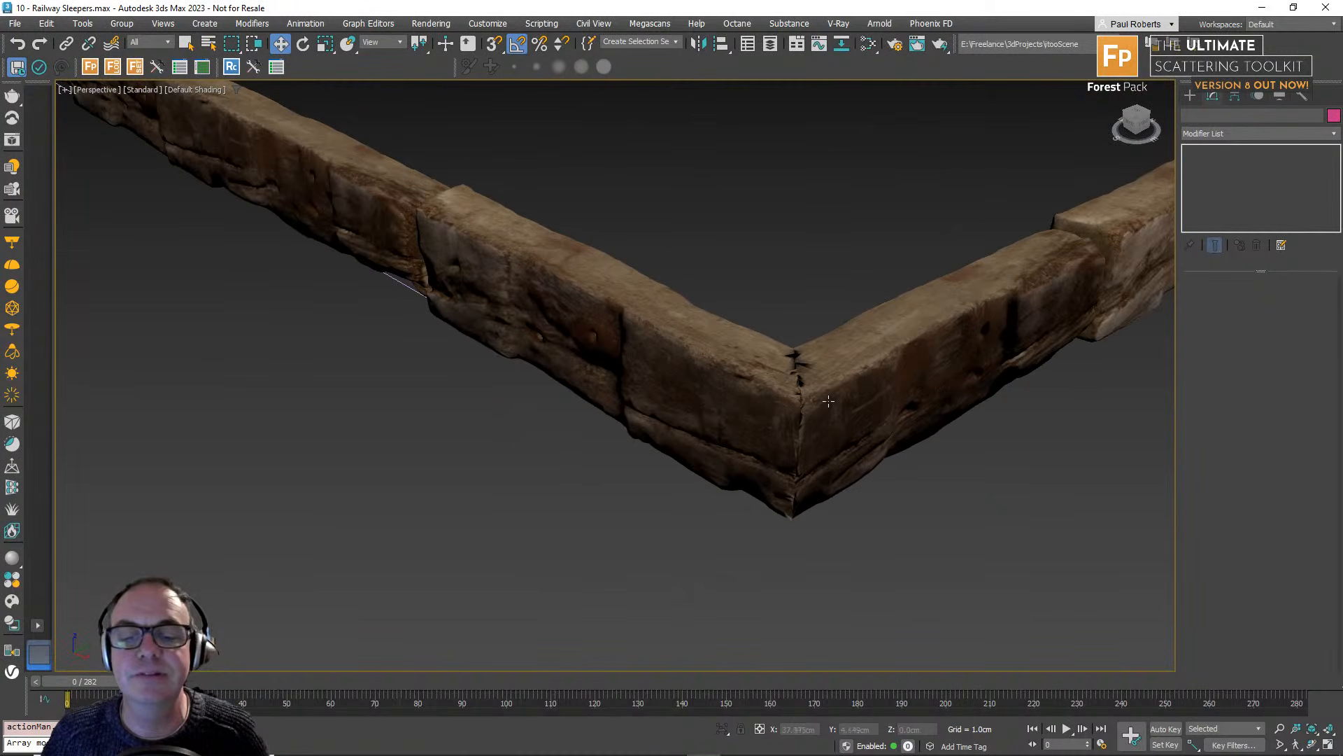
{"action": "left_click", "coordinate": [822, 409]}
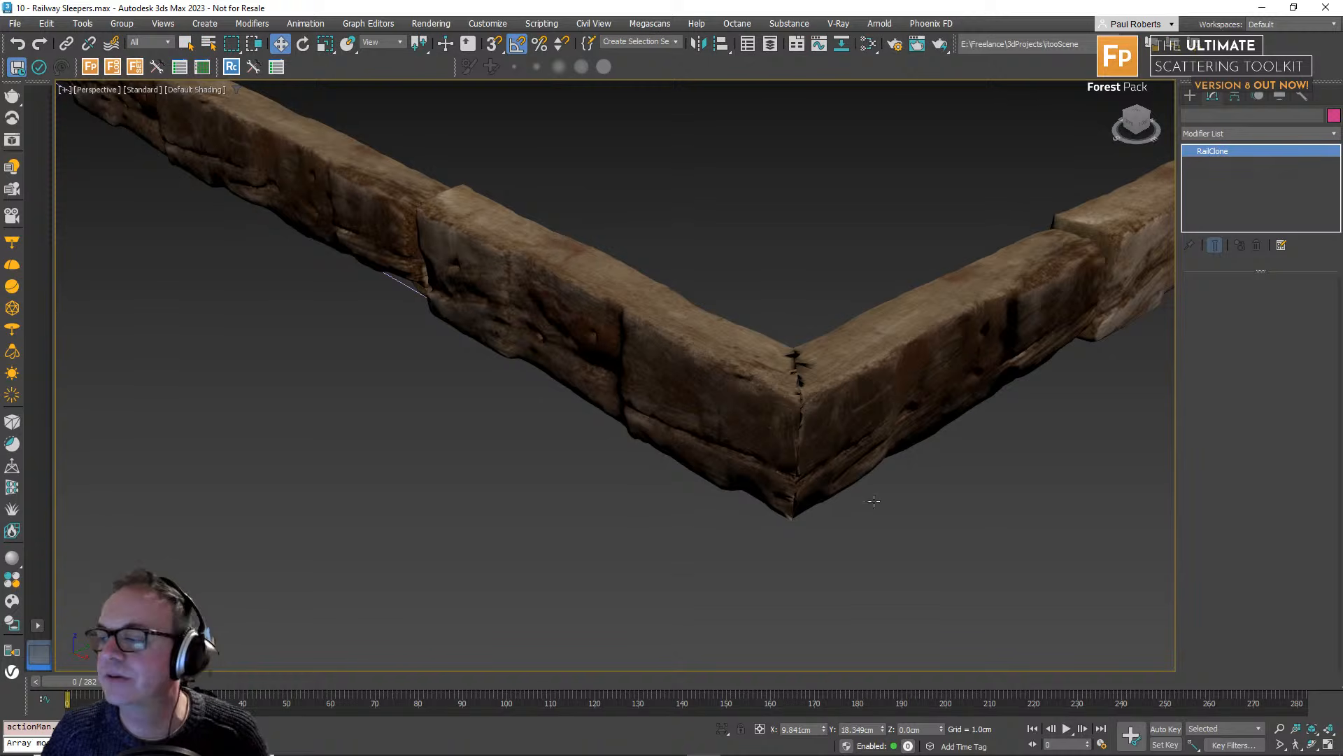
{"action": "middle_click_drag", "start_coordinate": [871, 497], "coordinate": [792, 525], "text": "alt"}
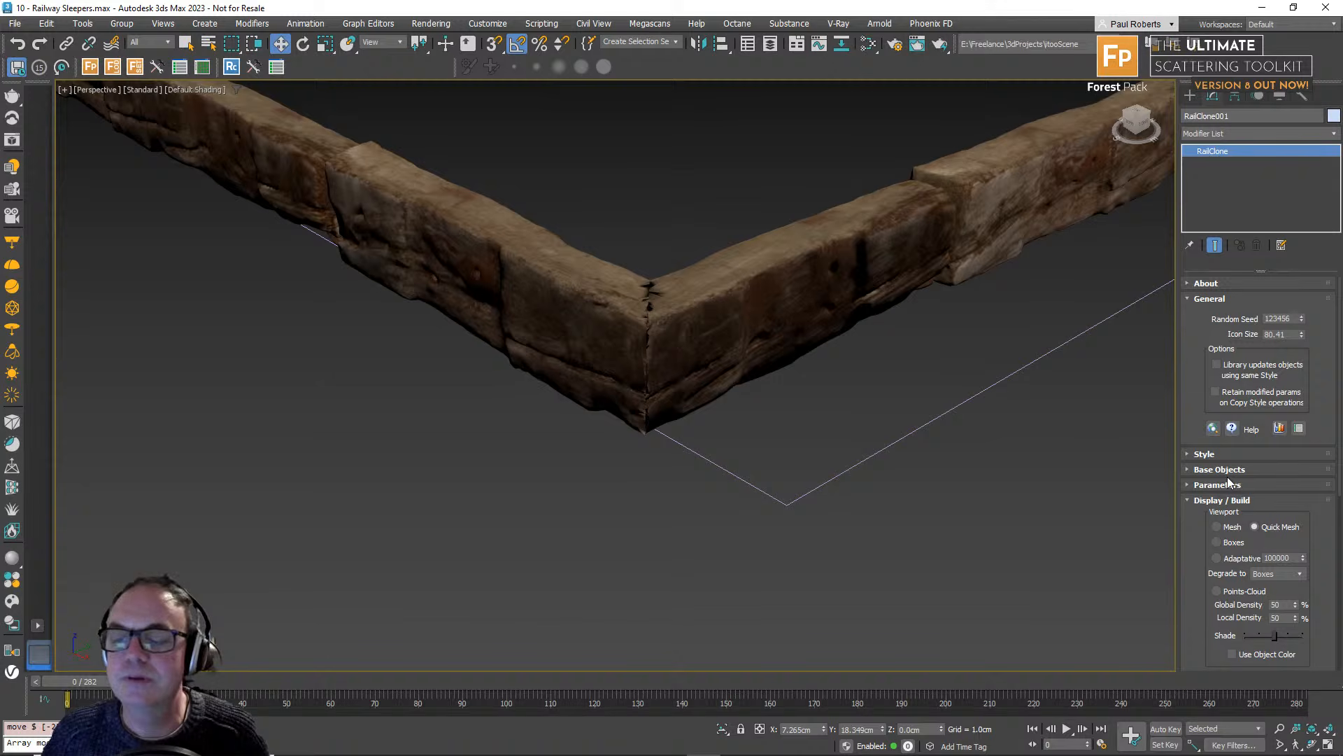
{"action": "left_click", "coordinate": [862, 465]}
{"action": "scroll", "coordinate": [868, 406], "scroll_direction": "up", "scroll_amount": 3}
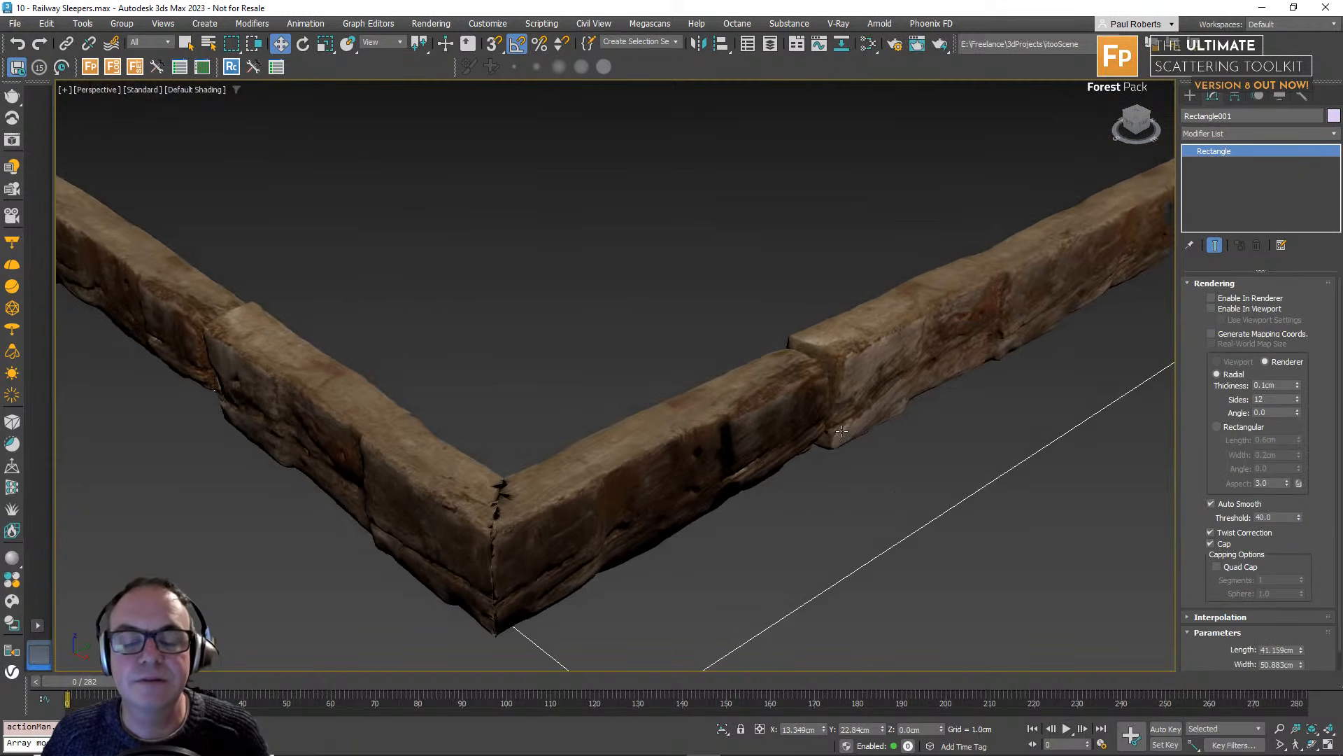
{"action": "scroll", "coordinate": [668, 119], "scroll_direction": "down", "scroll_amount": 3}
{"action": "scroll", "coordinate": [674, 106], "scroll_direction": "up", "scroll_amount": 2}
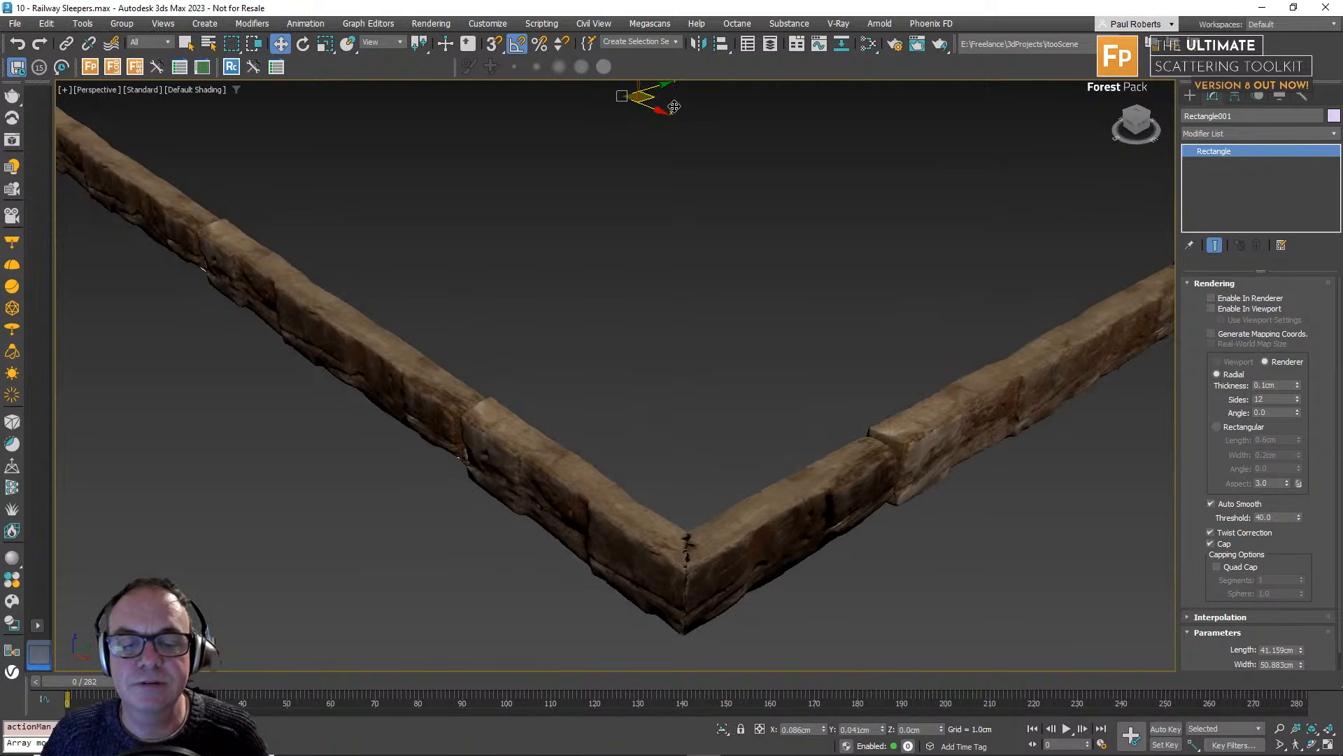
{"action": "scroll", "coordinate": [674, 106], "scroll_direction": "up", "scroll_amount": 1}
{"action": "left_click", "coordinate": [847, 531]}
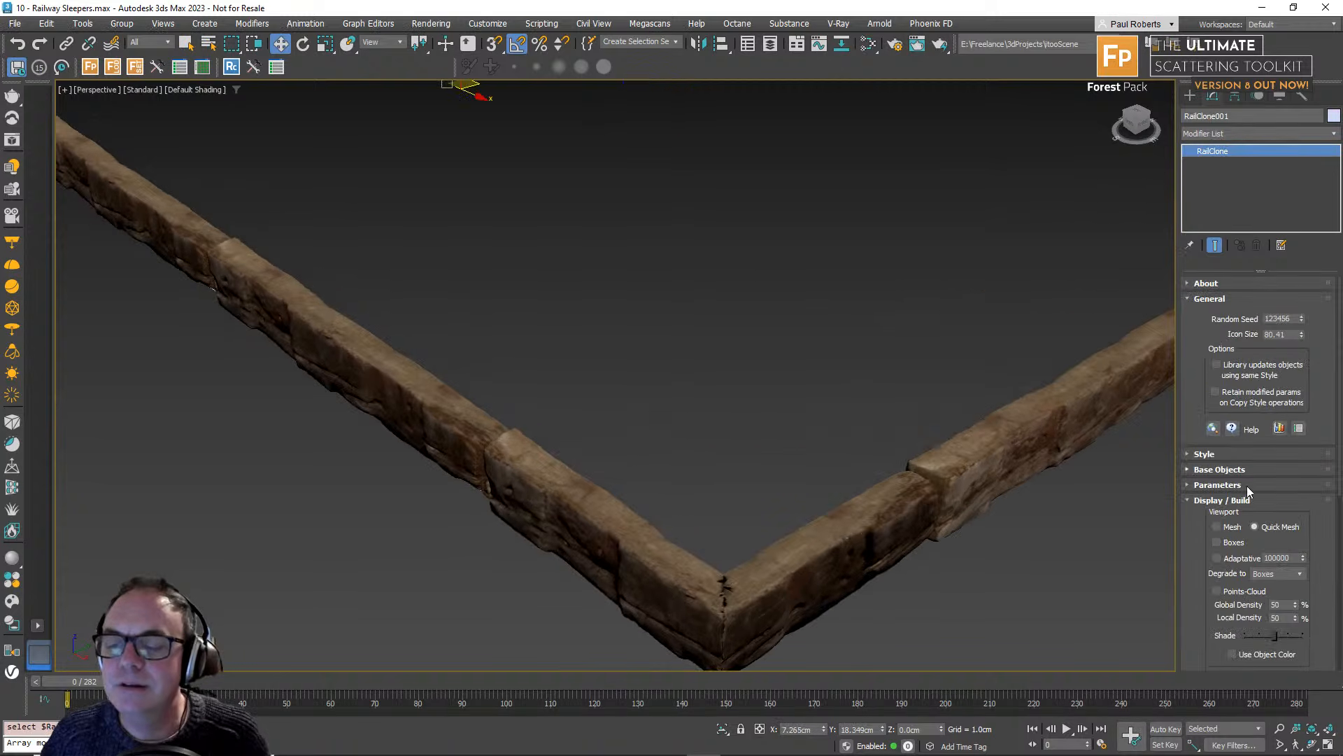
Open the Style Editor for the sleepers' RailClone object and resize it to keep the corner in view.
{"action": "left_click", "coordinate": [1205, 454]}
{"action": "left_click", "coordinate": [1218, 426]}
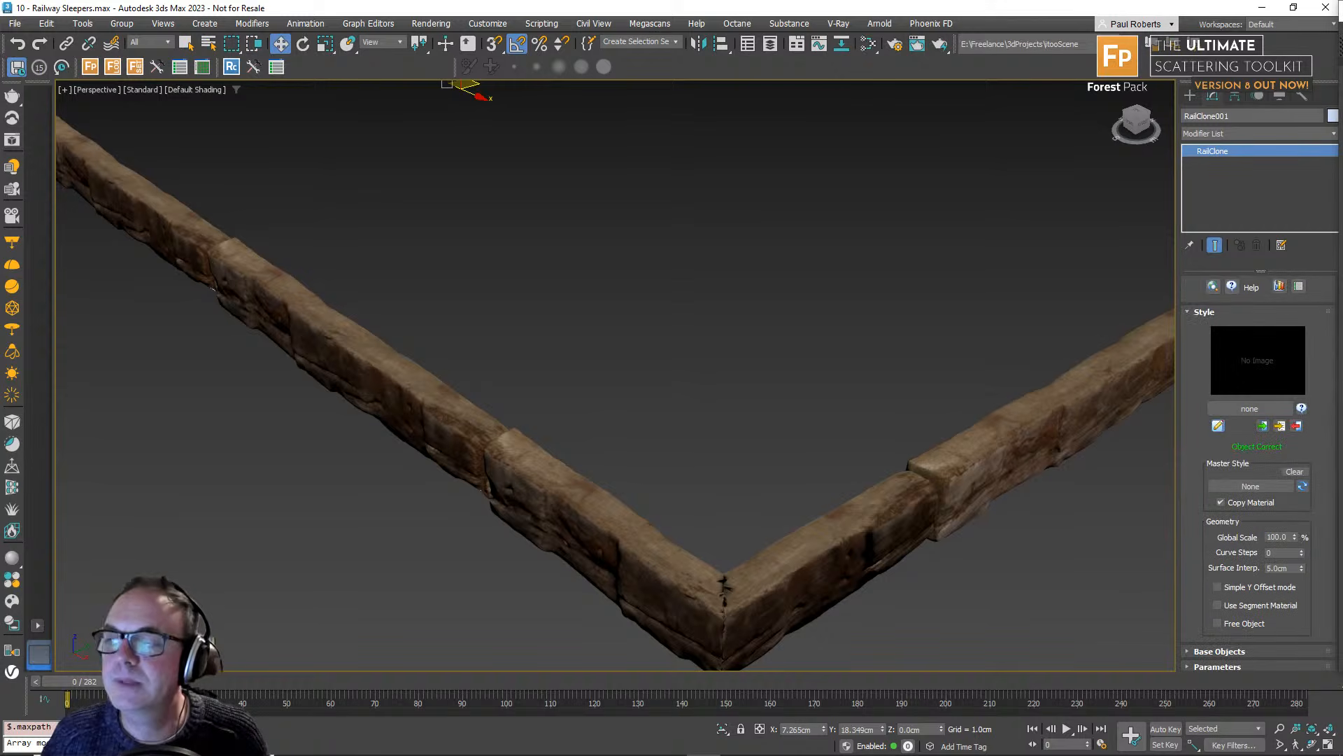
{"action": "left_click_drag", "start_coordinate": [1294, 56], "coordinate": [960, 32]}
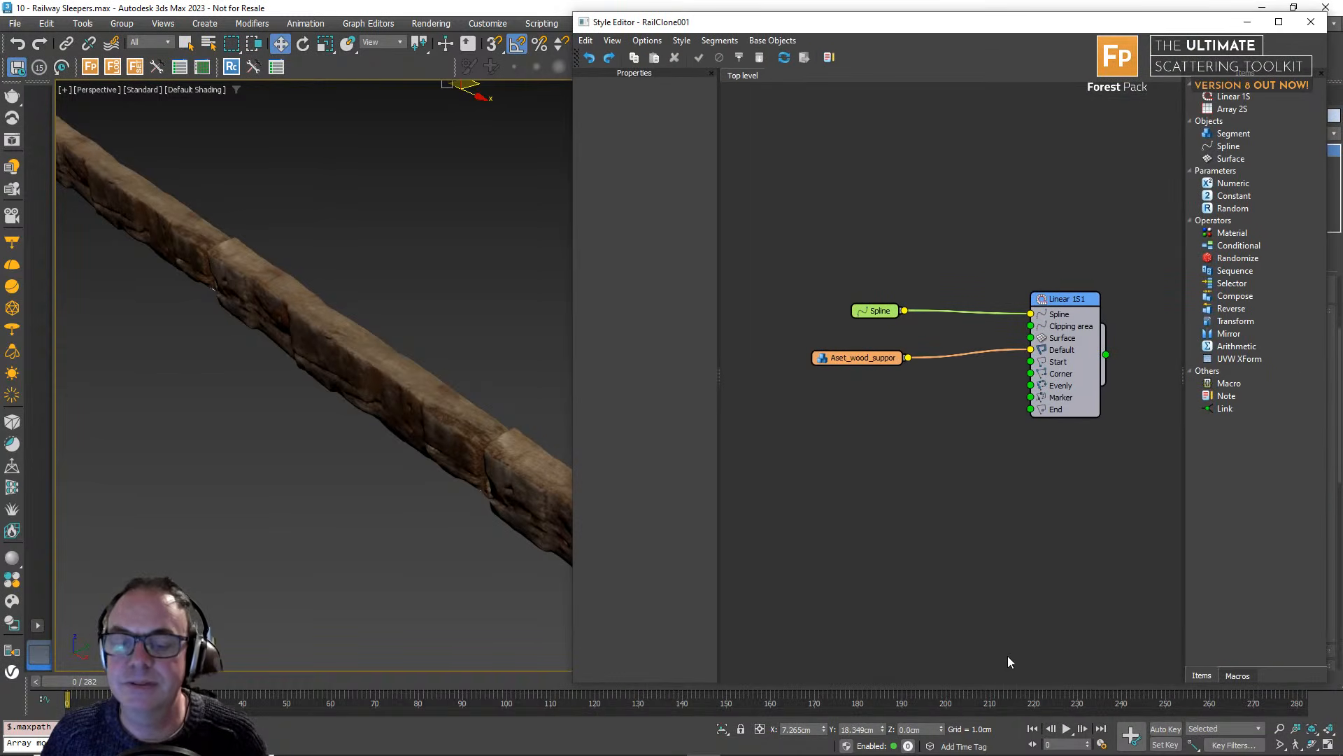
{"action": "left_click_drag", "start_coordinate": [1013, 685], "coordinate": [1008, 409]}
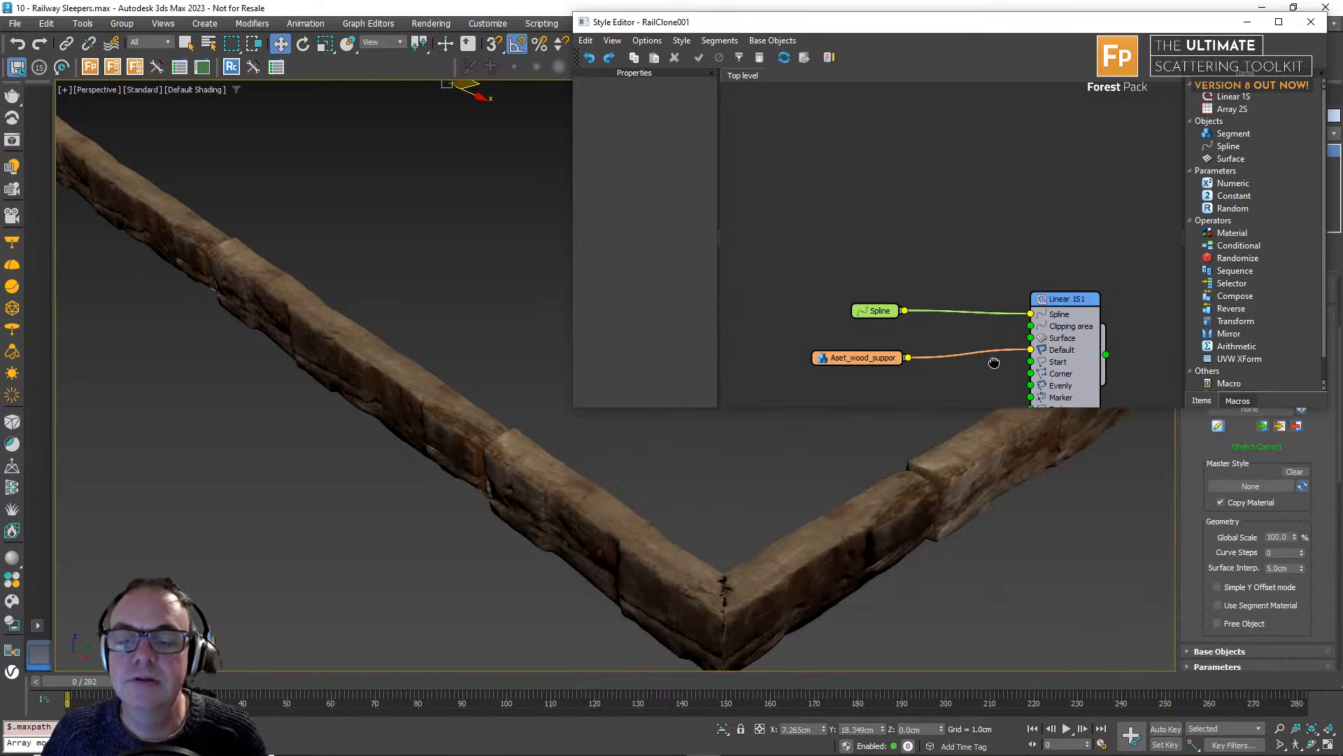
{"action": "middle_click_drag", "start_coordinate": [992, 359], "coordinate": [992, 259]}
{"action": "middle_click_drag", "start_coordinate": [940, 315], "coordinate": [942, 239]}
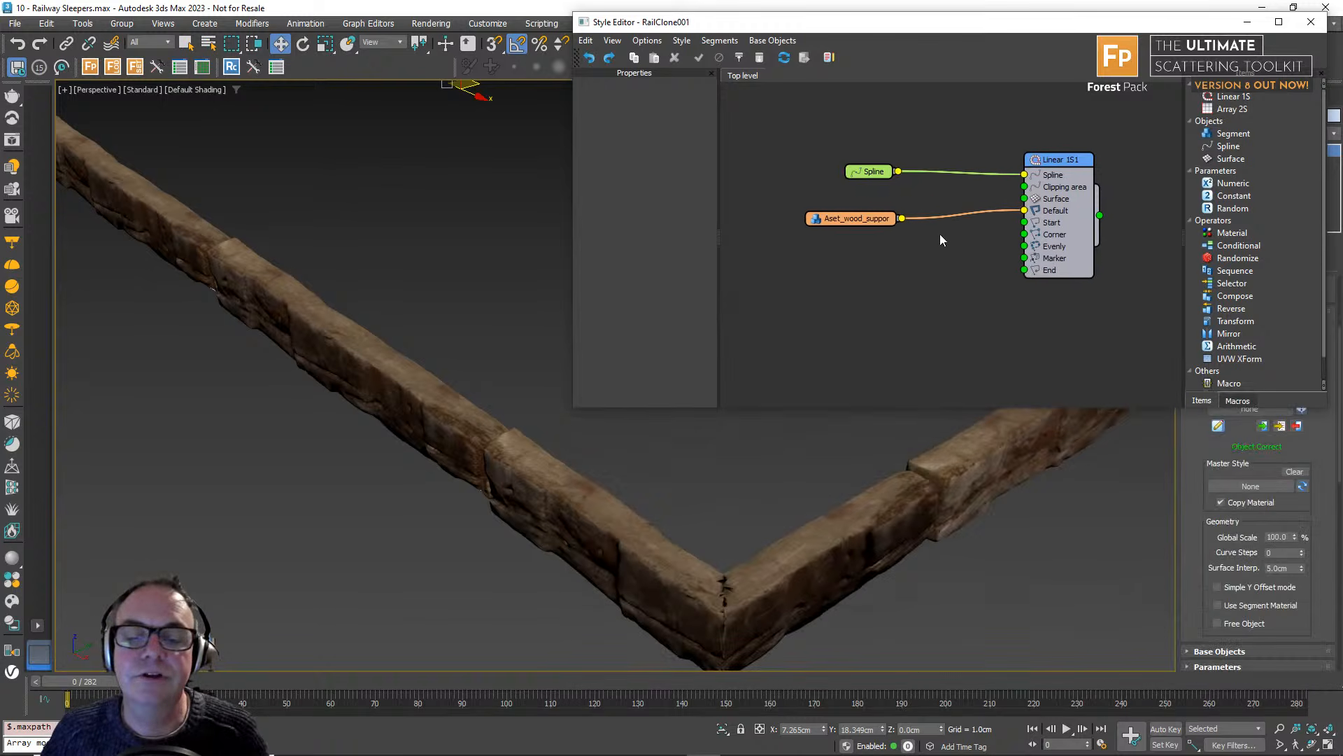
Set the linear generator's Default mode to Adaptive and its corner Bevel Mode to None.
{"action": "left_click", "coordinate": [1039, 159]}
{"action": "left_click", "coordinate": [630, 86]}
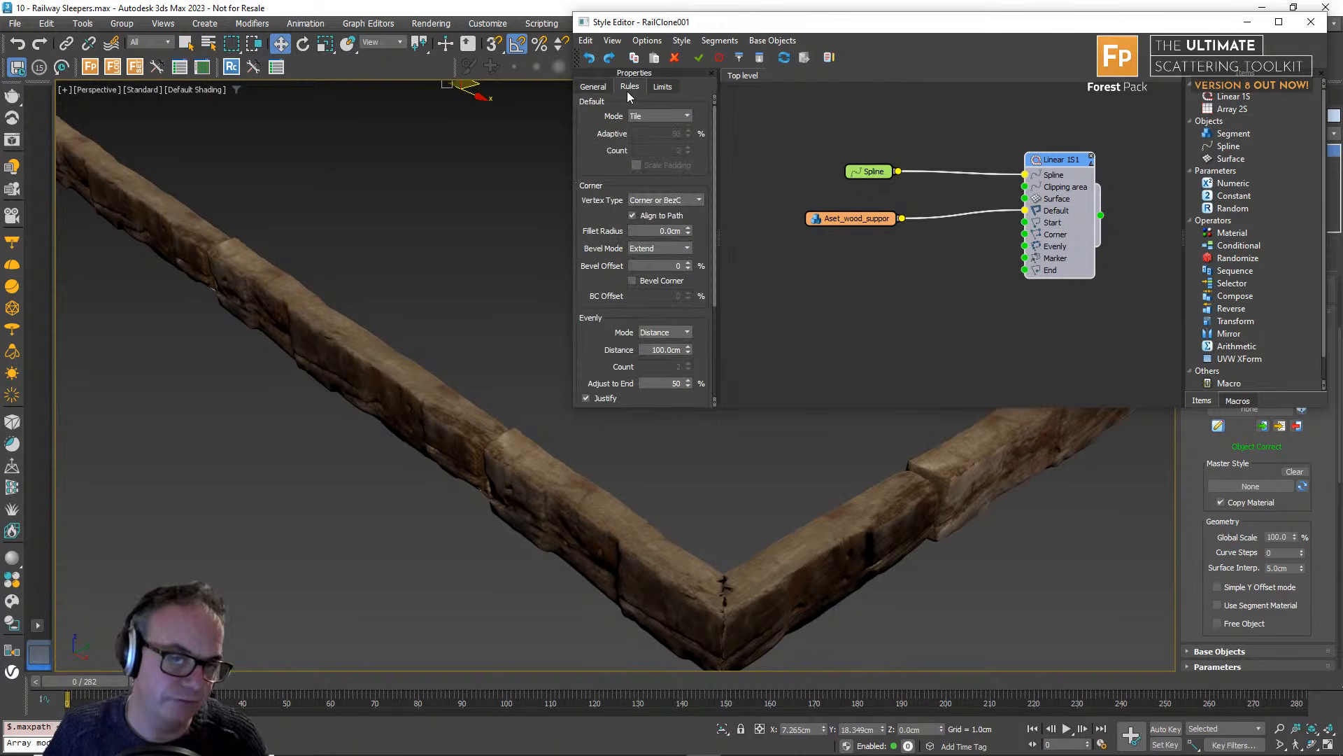
{"action": "left_click", "coordinate": [644, 115]}
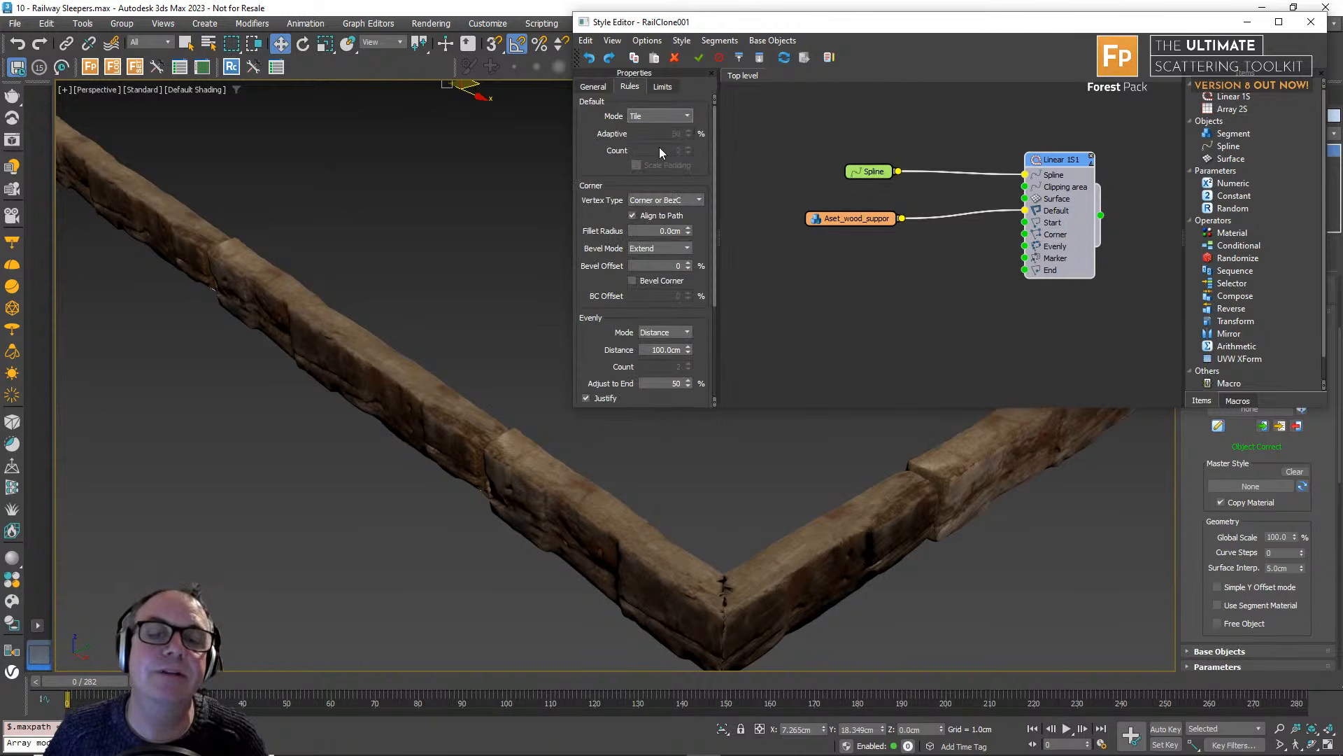
{"action": "left_click", "coordinate": [659, 151]}
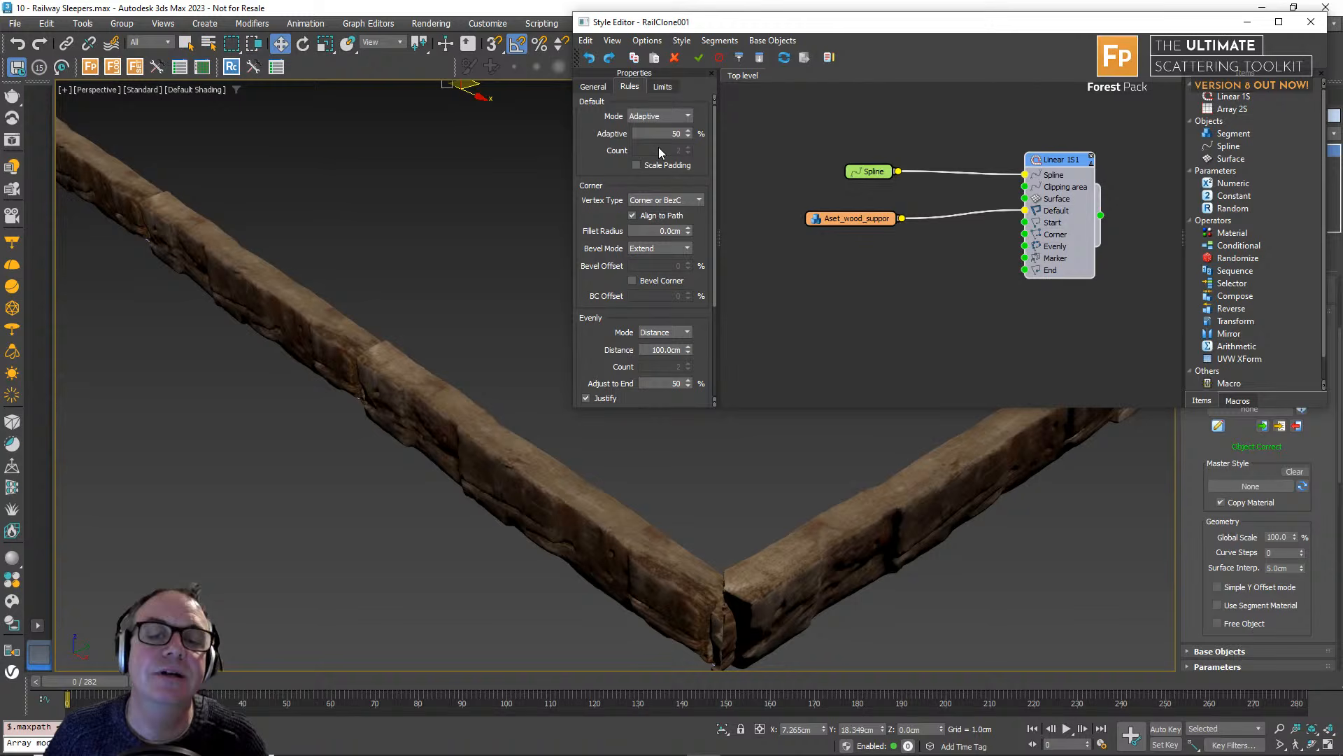
{"action": "left_click", "coordinate": [665, 246]}
{"action": "left_click", "coordinate": [657, 255]}
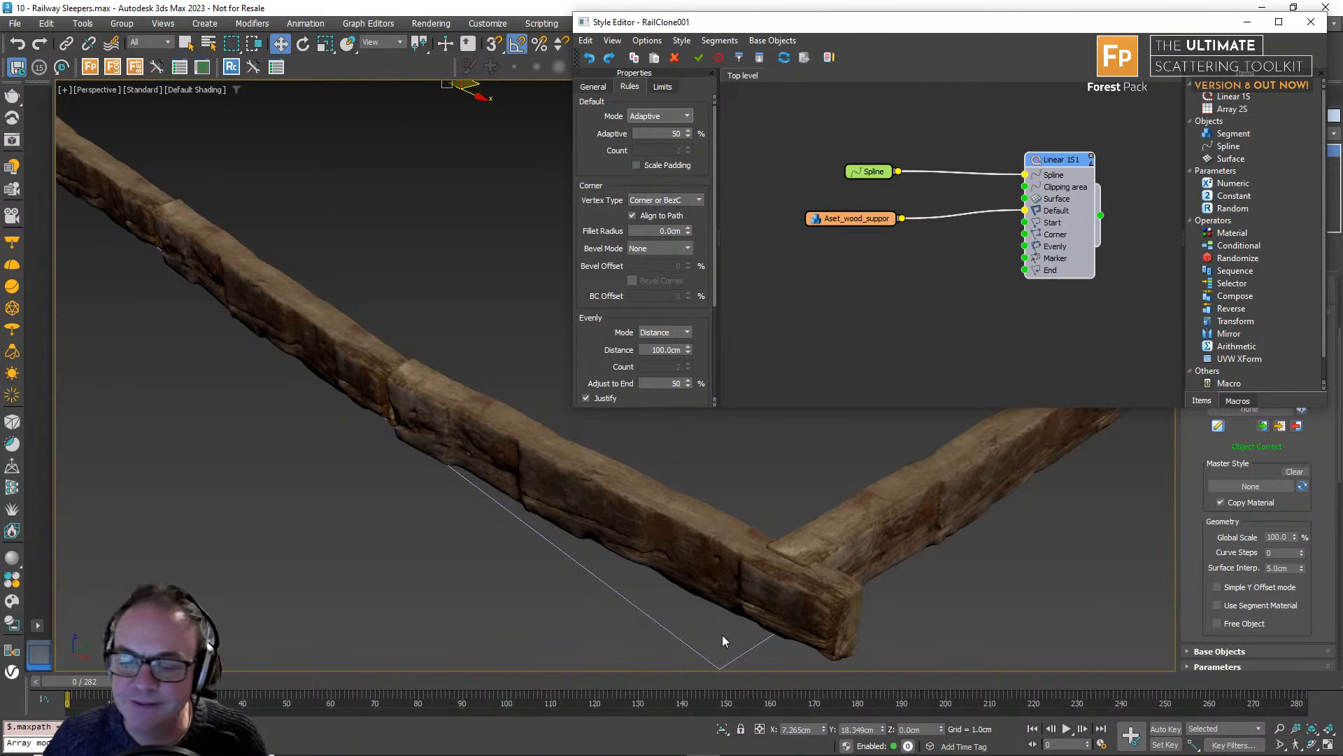
Review the wood support segment's properties and wire a new empty segment into the linear generator's Corner input.
{"action": "middle_click_drag", "start_coordinate": [816, 286], "coordinate": [824, 265]}
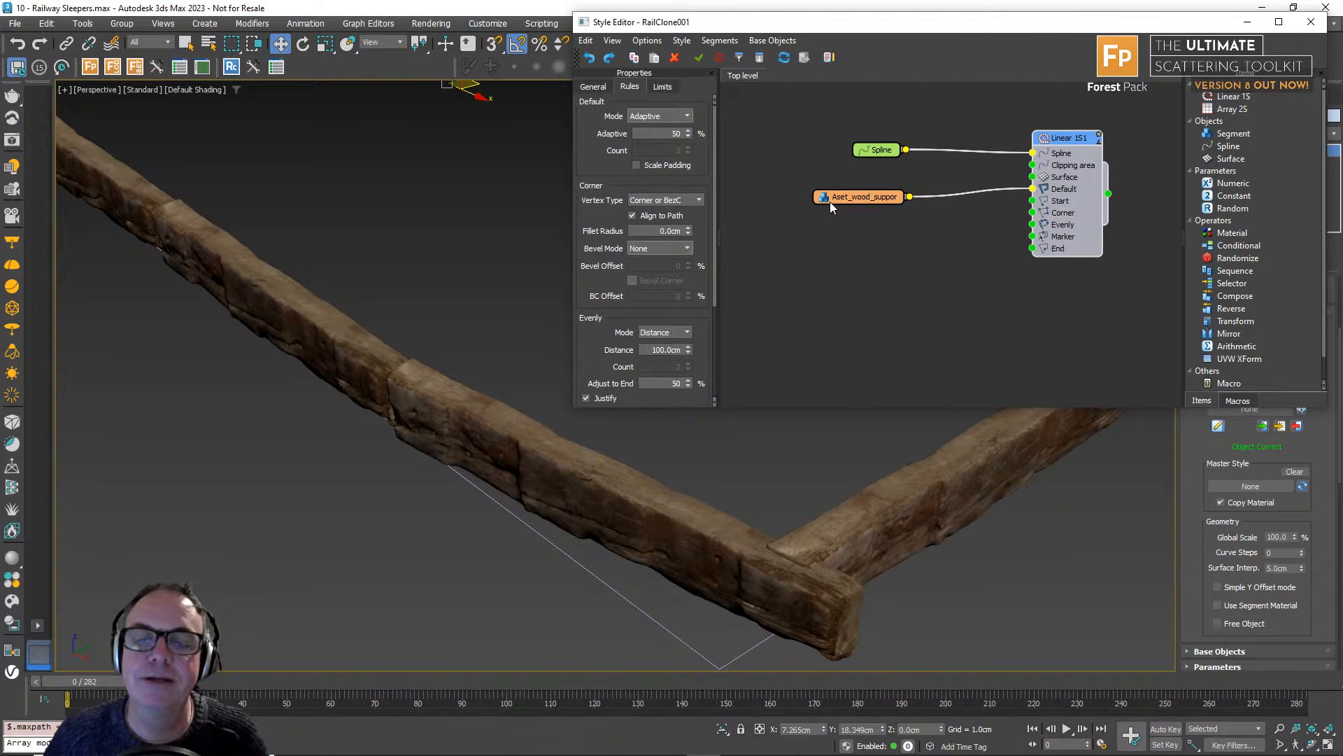
{"action": "left_click", "coordinate": [830, 200]}
{"action": "left_click", "coordinate": [624, 88]}
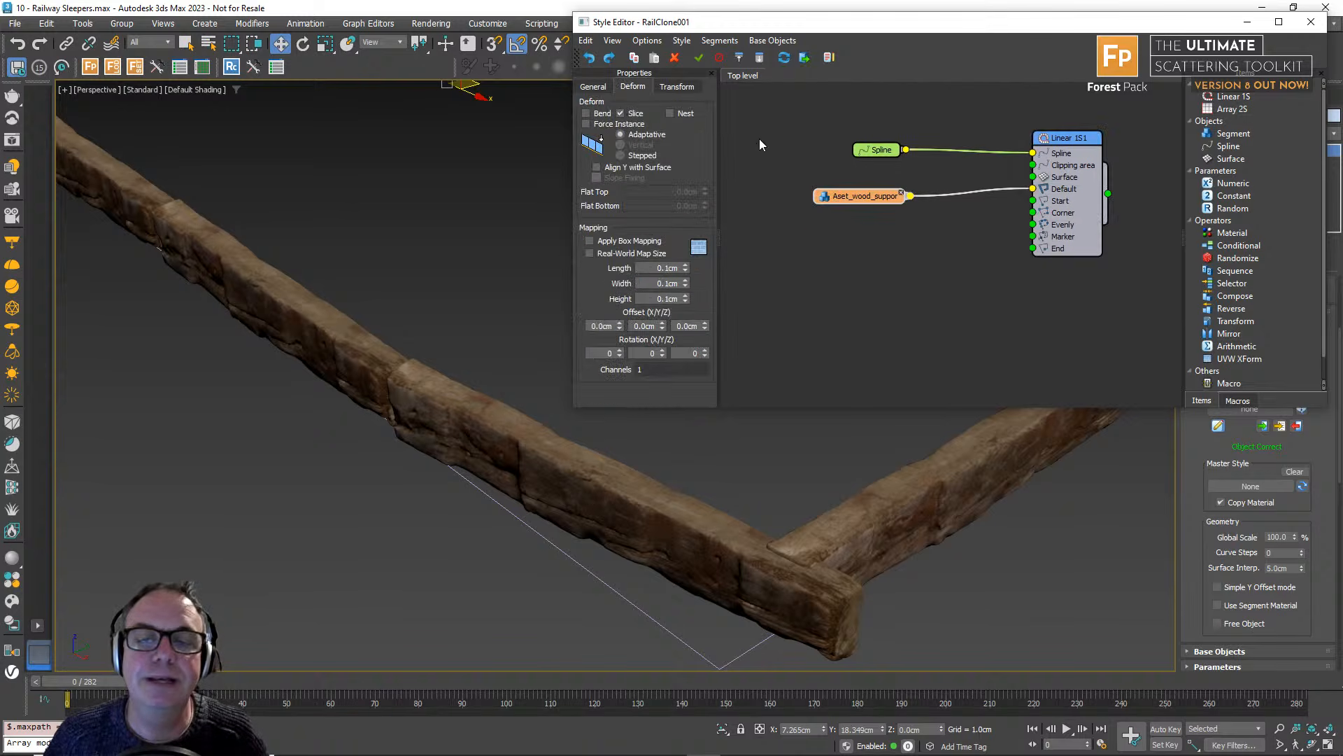
{"action": "left_click", "coordinate": [593, 86]}
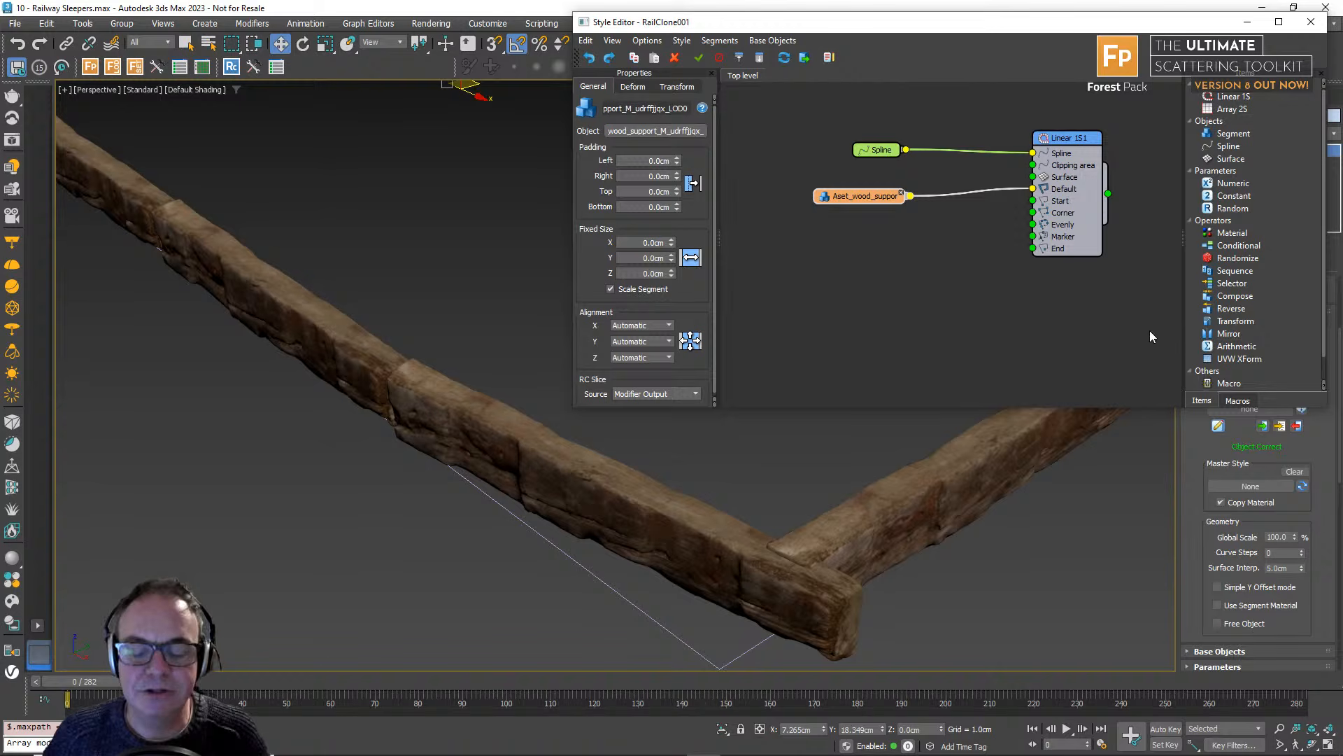
{"action": "left_click_drag", "start_coordinate": [1234, 133], "coordinate": [1034, 212]}
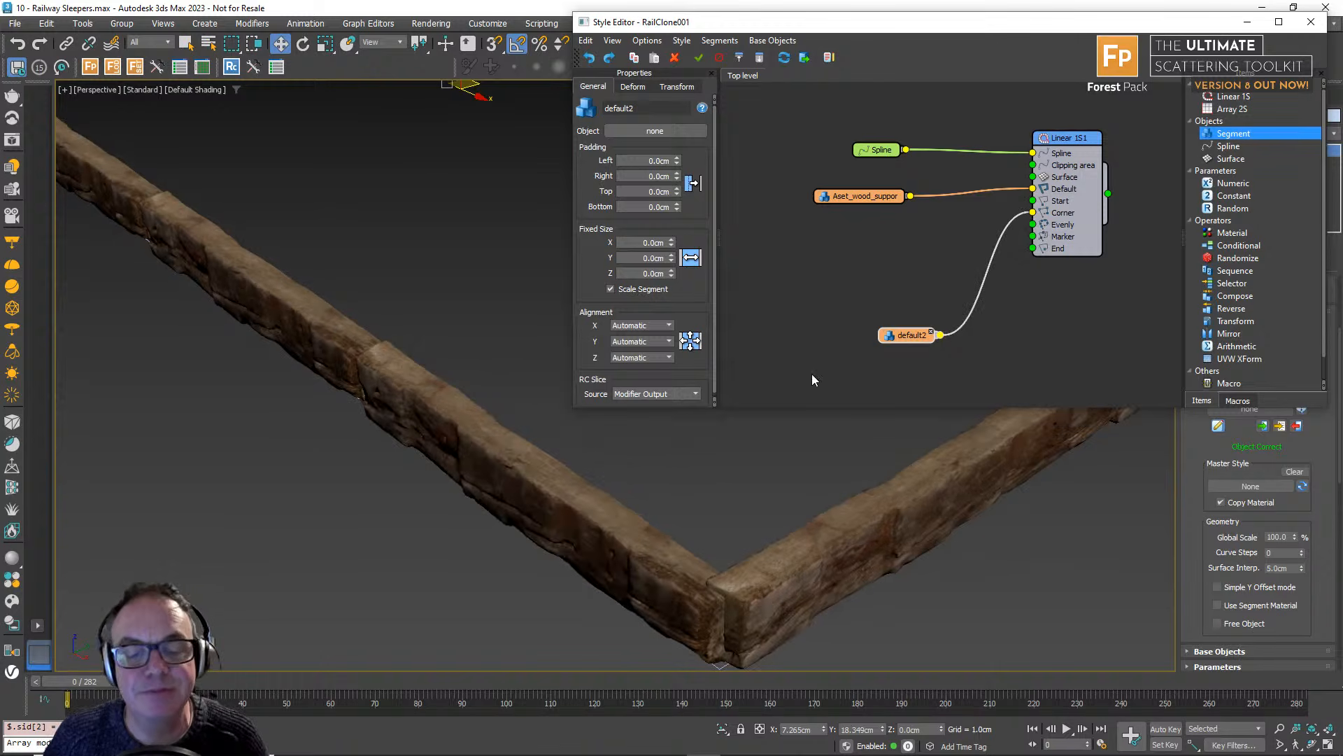
{"action": "middle_click_drag", "start_coordinate": [813, 291], "coordinate": [796, 254]}
{"action": "left_click_drag", "start_coordinate": [876, 299], "coordinate": [855, 250]}
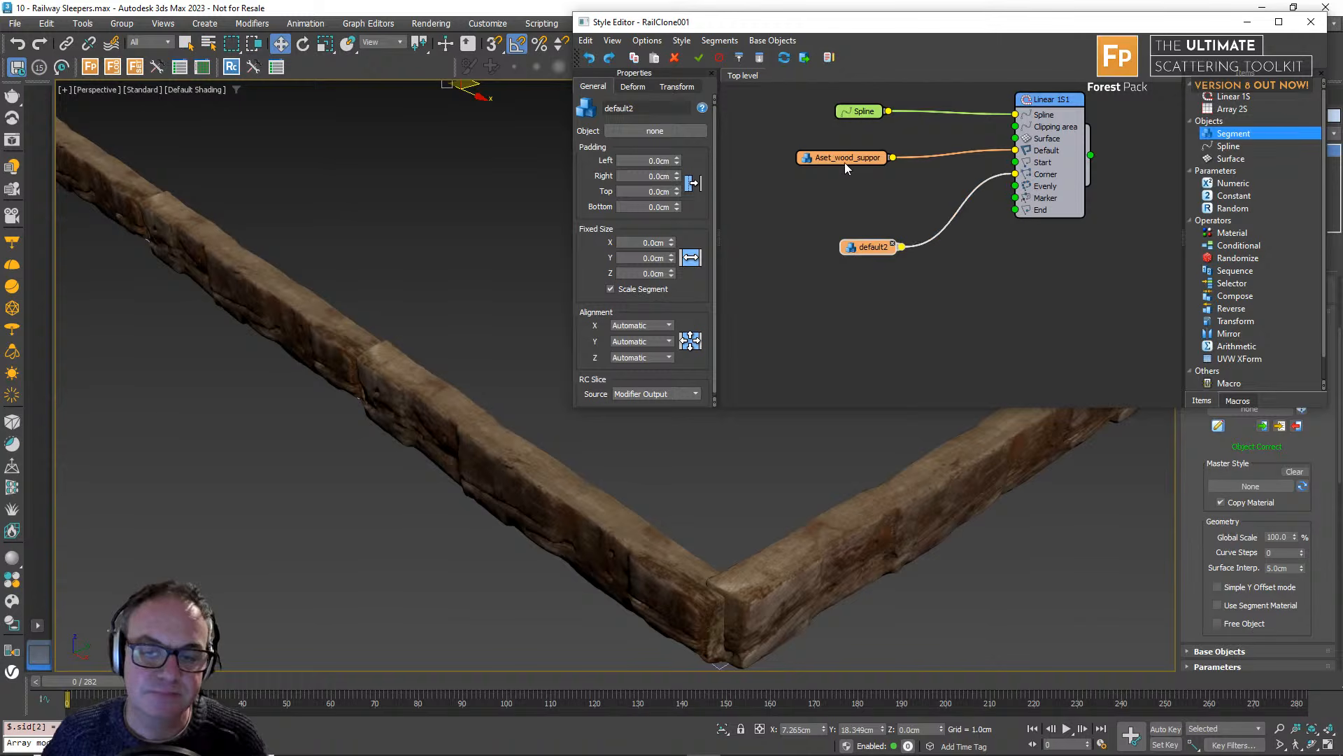
{"action": "left_click", "coordinate": [848, 160]}
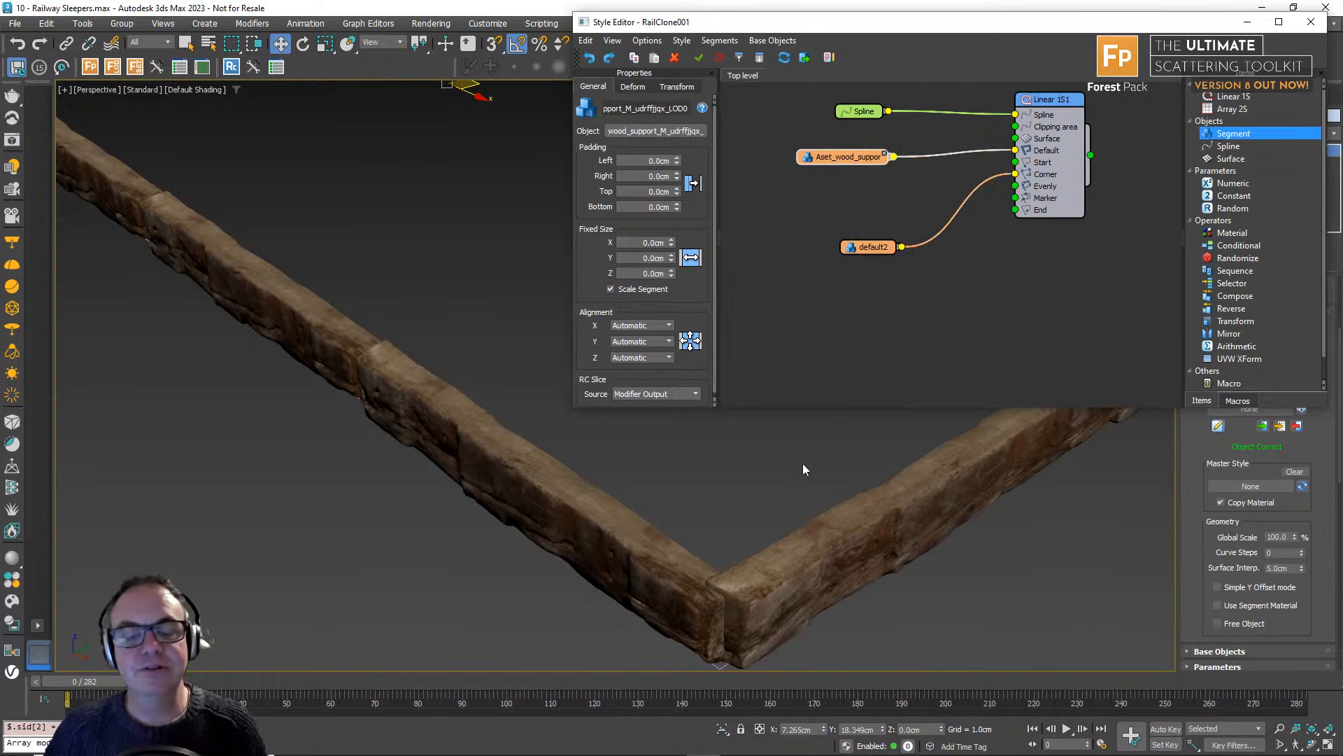
Set the wood support segment's right padding to about -0.51 cm to overlap the sleepers at the corner.
{"action": "scroll", "coordinate": [804, 179], "scroll_direction": "up", "scroll_amount": 2}
{"action": "mouse_move", "coordinate": [817, 149]}
{"action": "left_mouse_down"}
{"action": "mouse_move", "coordinate": [829, 176]}
{"action": "mouse_move", "coordinate": [815, 147]}
{"action": "mouse_move", "coordinate": [853, 153]}
{"action": "mouse_move", "coordinate": [826, 143]}
{"action": "left_mouse_up"}
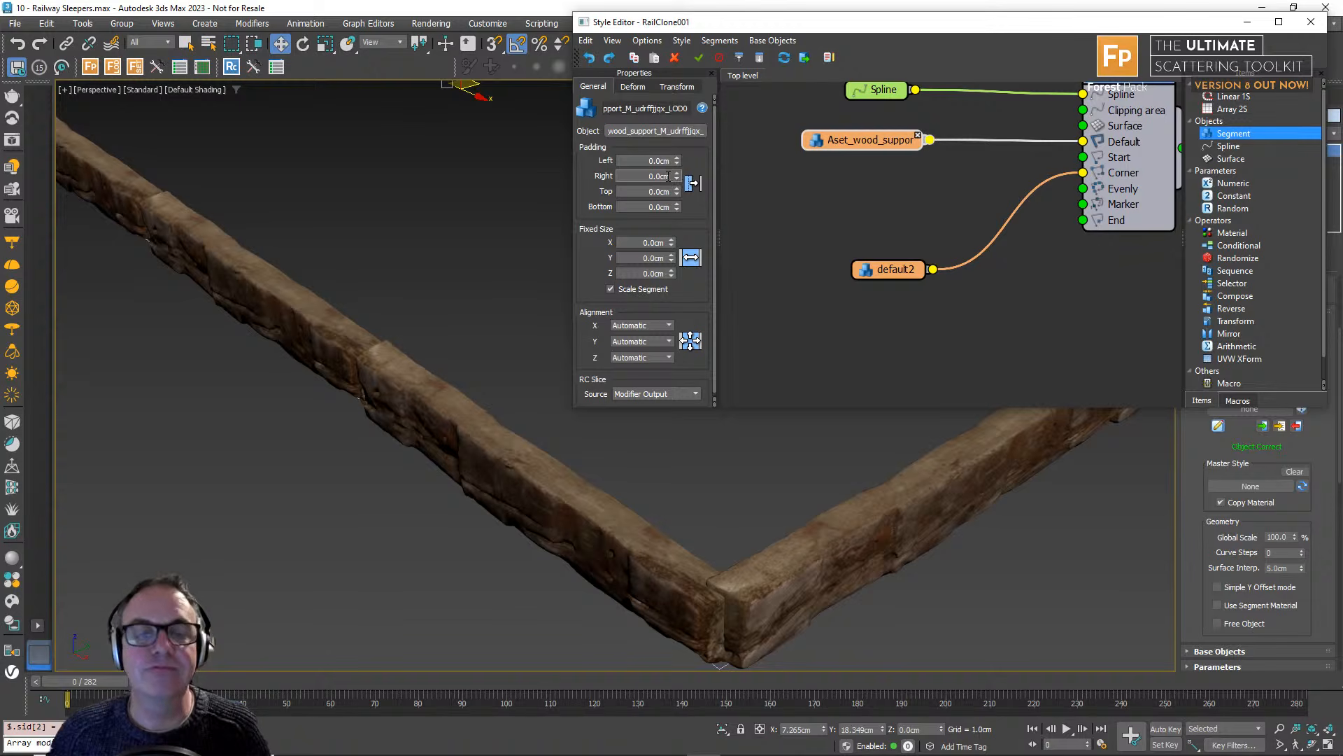
{"action": "scroll", "coordinate": [751, 644], "scroll_direction": "up", "scroll_amount": 3}
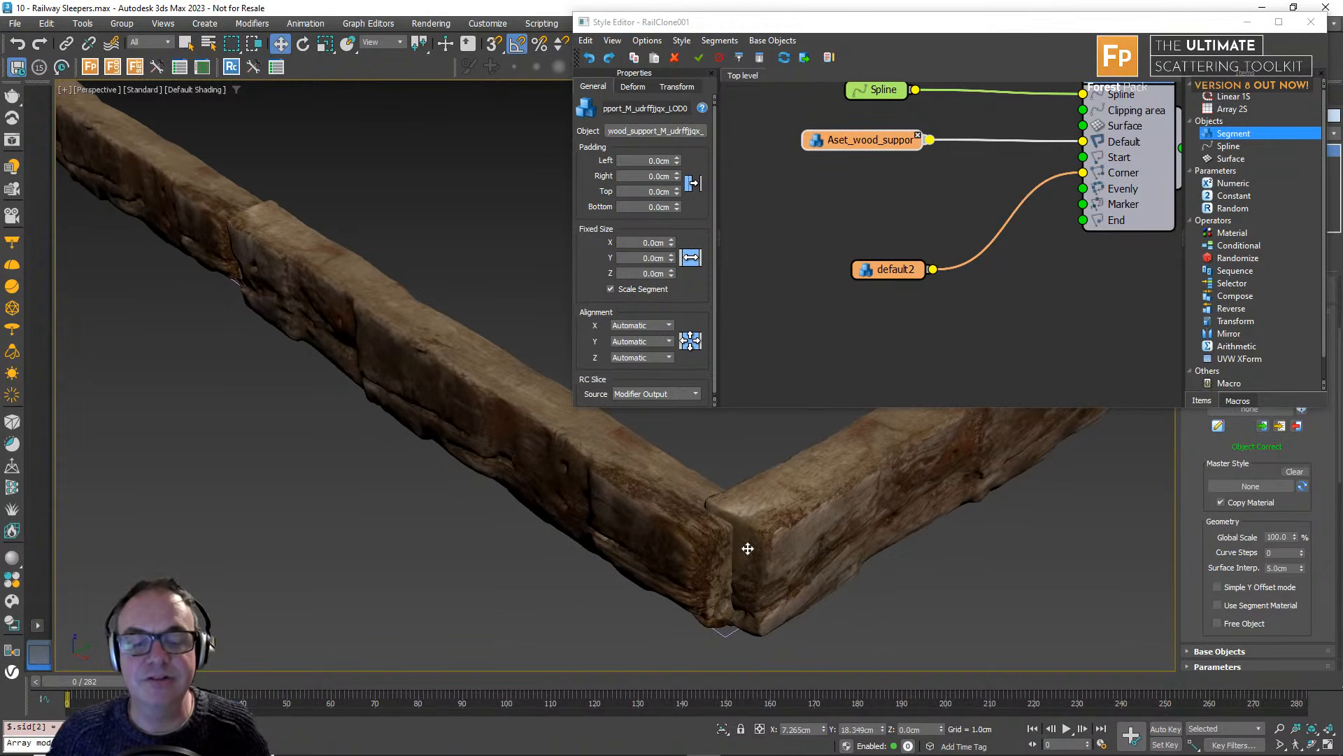
{"action": "left_click", "coordinate": [678, 177]}
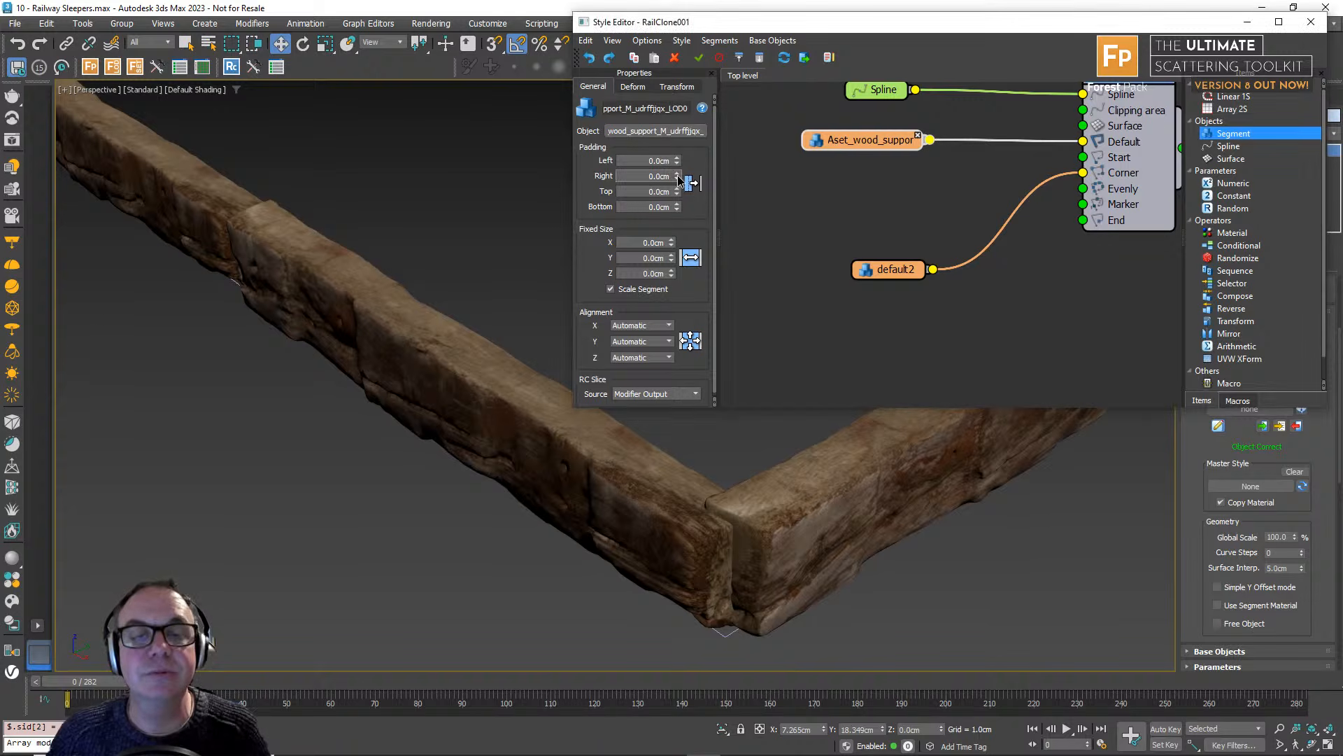
{"action": "left_click_drag", "start_coordinate": [678, 177], "coordinate": [704, 254]}
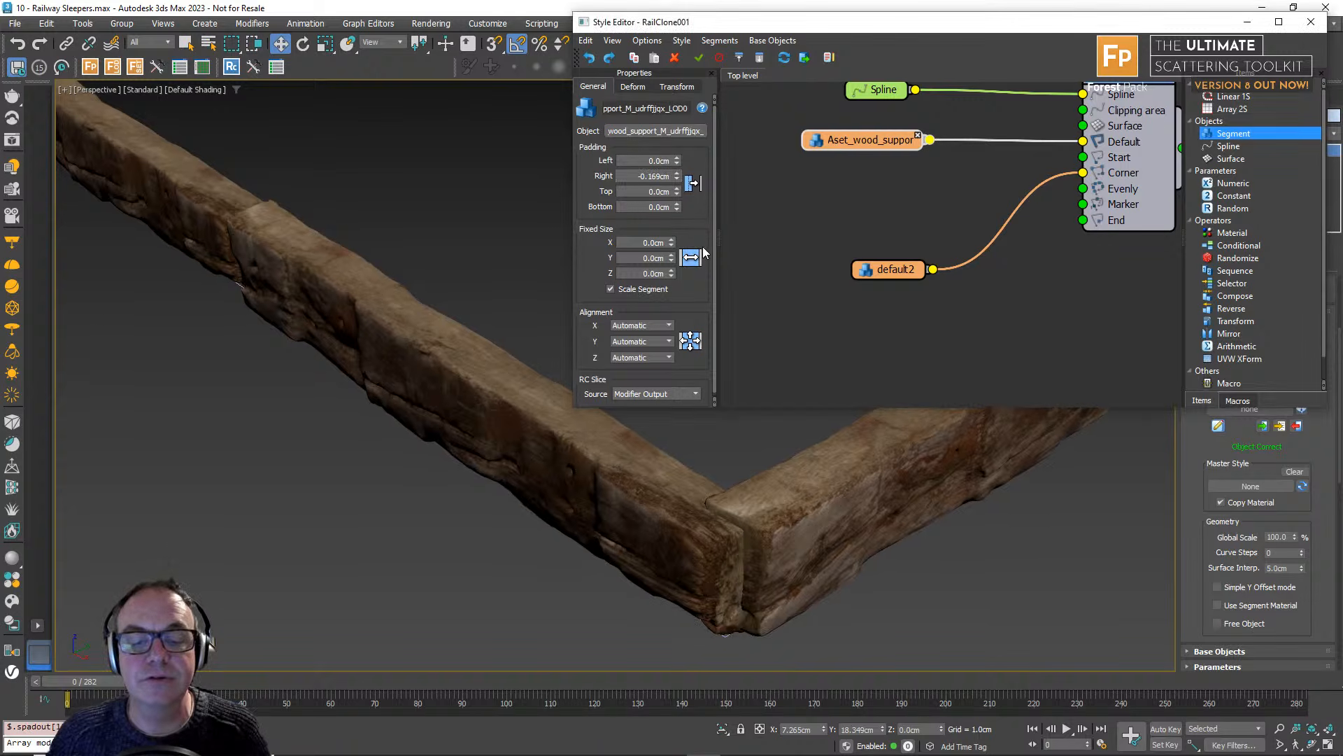
{"action": "left_click_drag", "start_coordinate": [679, 181], "coordinate": [690, 269]}
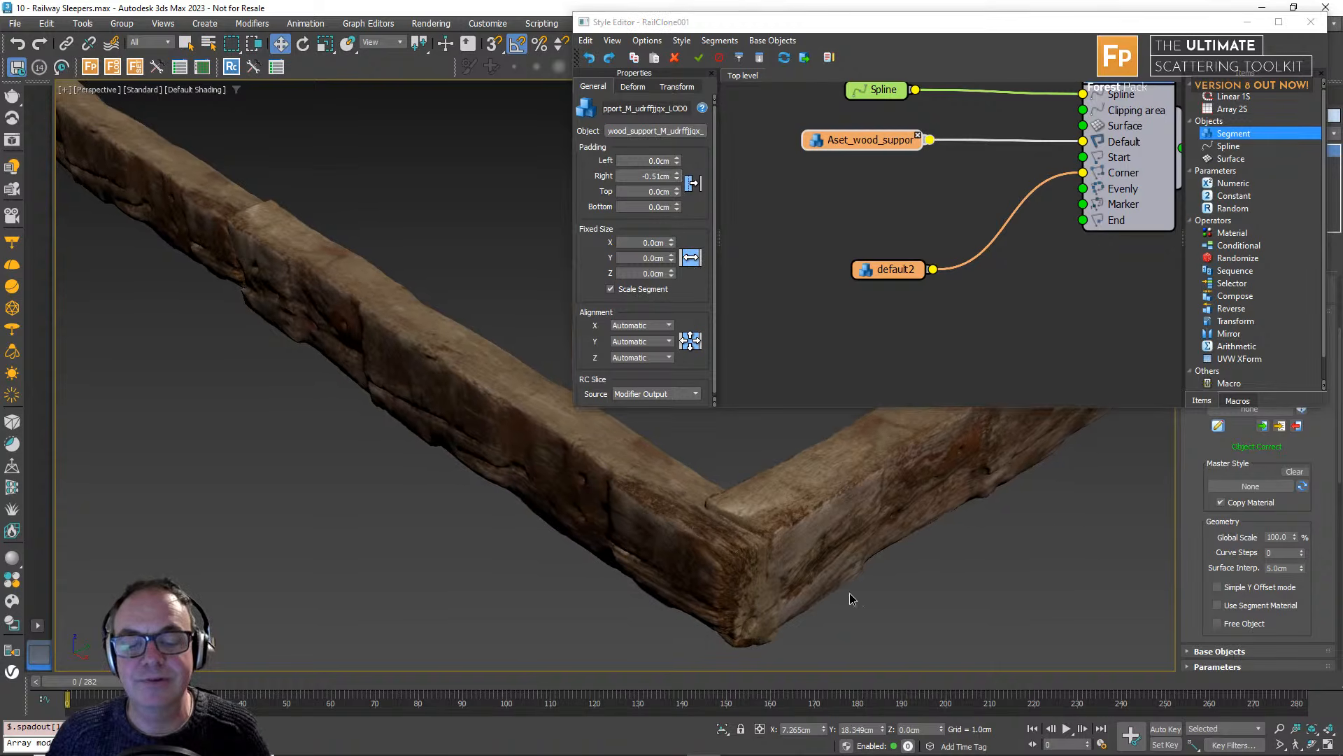
Set the wood support segment's left padding to 0.5 cm and check the joints along the border and at the corner.
{"action": "middle_click_drag", "start_coordinate": [848, 600], "coordinate": [804, 578]}
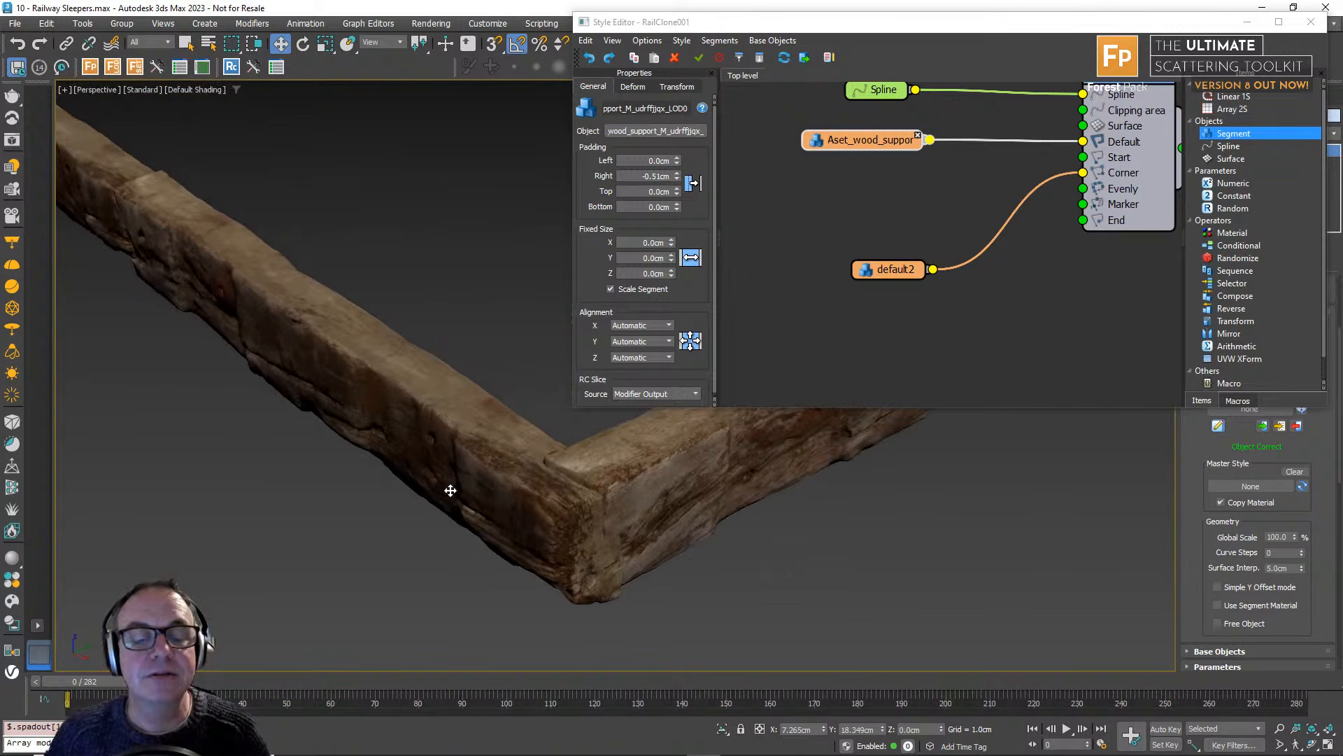
{"action": "middle_click_drag", "start_coordinate": [450, 490], "coordinate": [862, 662]}
{"action": "middle_click_drag", "start_coordinate": [413, 399], "coordinate": [680, 496]}
{"action": "middle_click_drag", "start_coordinate": [843, 615], "coordinate": [816, 495]}
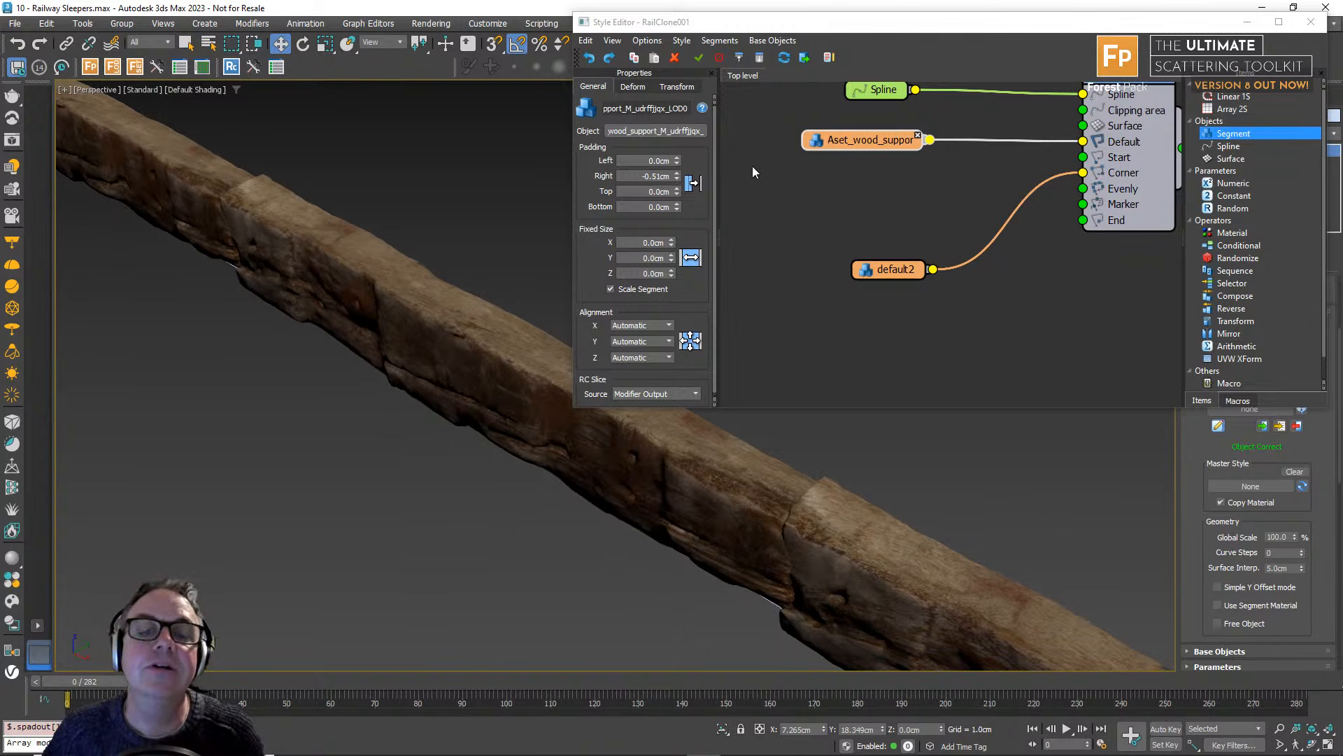
{"action": "left_click", "coordinate": [647, 159]}
{"action": "double_click", "coordinate": [648, 159]}
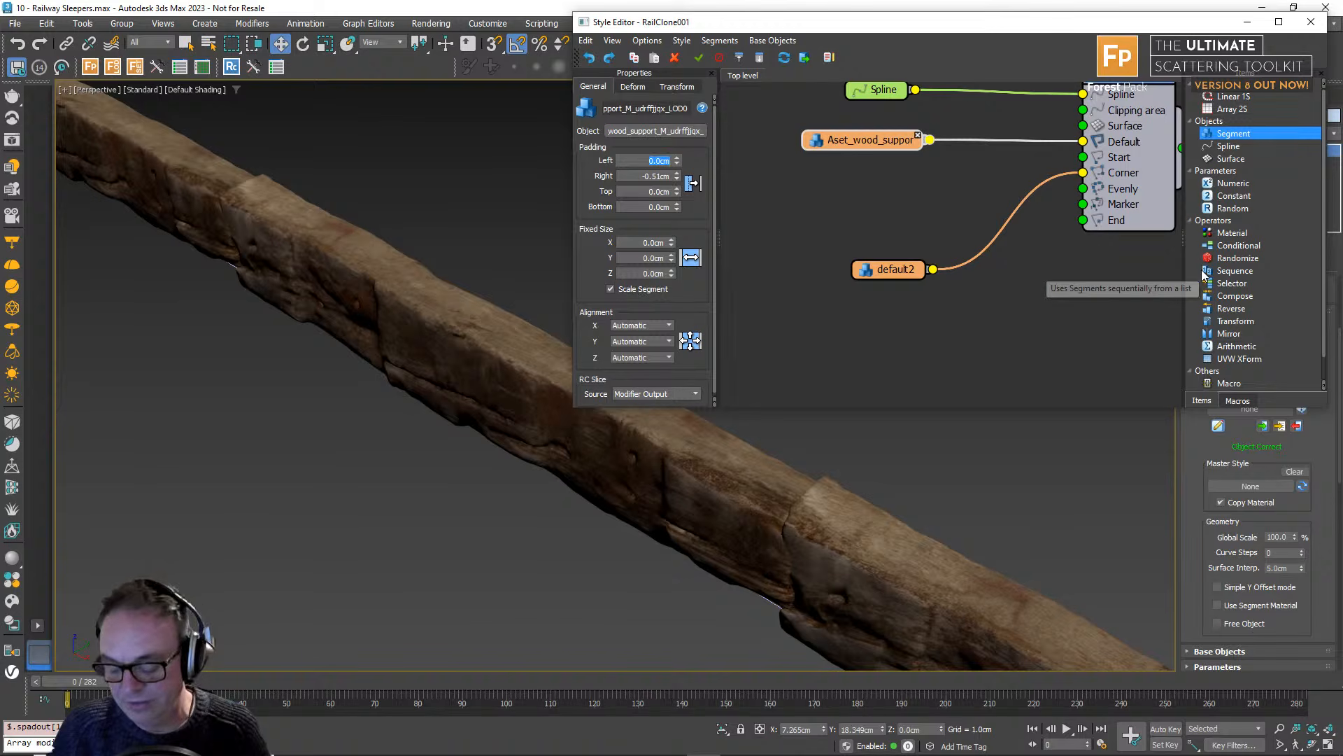
{"action": "type", "text": "0.5"}
{"action": "key", "text": "Return"}
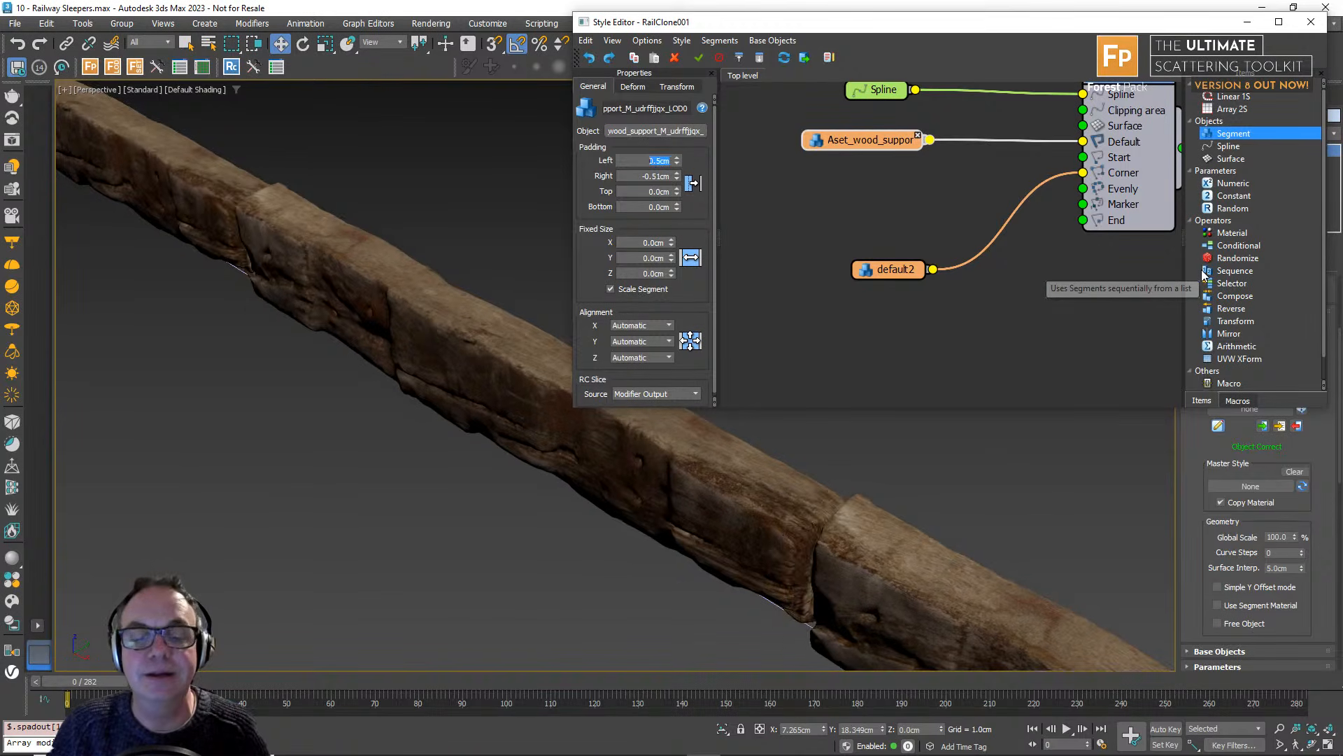
{"action": "scroll", "coordinate": [1019, 606], "scroll_direction": "down", "scroll_amount": 4}
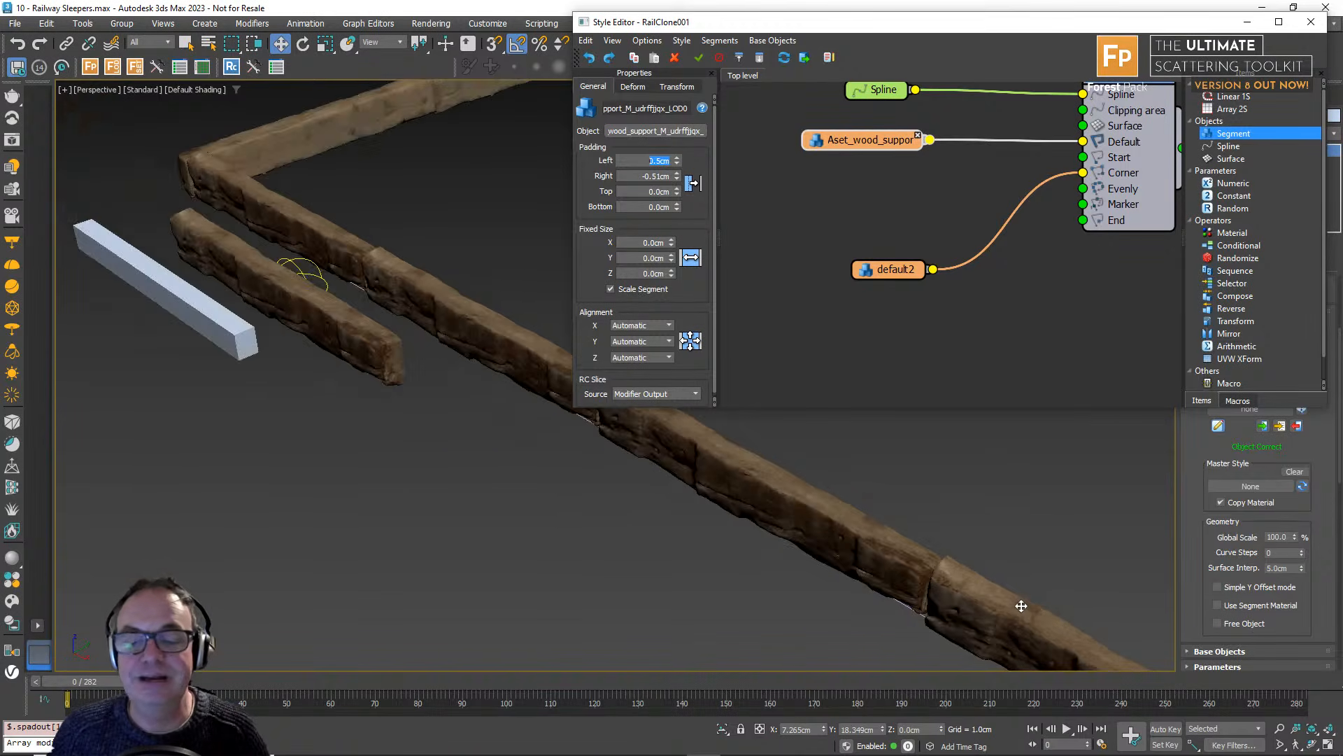
{"action": "middle_click_drag", "start_coordinate": [1019, 606], "coordinate": [495, 484]}
{"action": "middle_click_drag", "start_coordinate": [729, 594], "coordinate": [584, 490]}
{"action": "scroll", "coordinate": [478, 423], "scroll_direction": "up", "scroll_amount": 3}
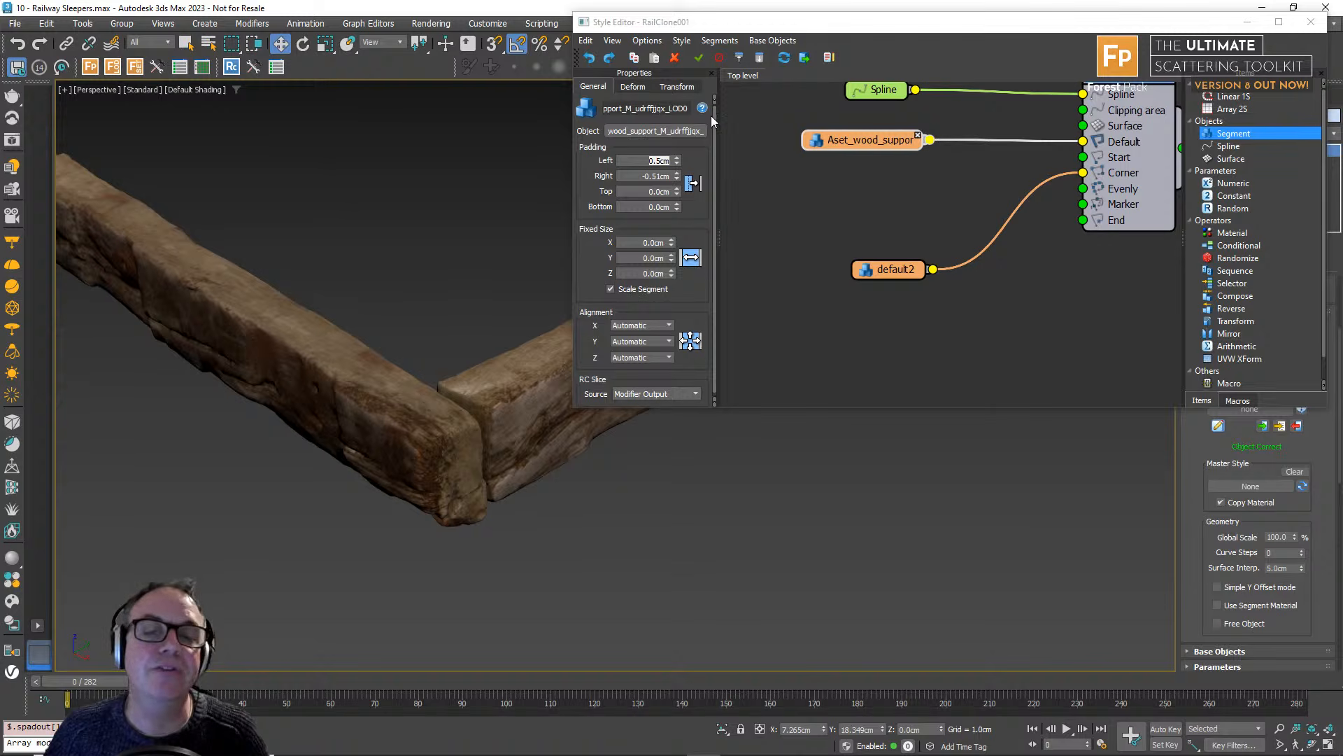
Reset the wood support segment's left padding to zero to compare the corner, and set it back to 0.5 cm.
{"action": "right_click", "coordinate": [678, 160]}
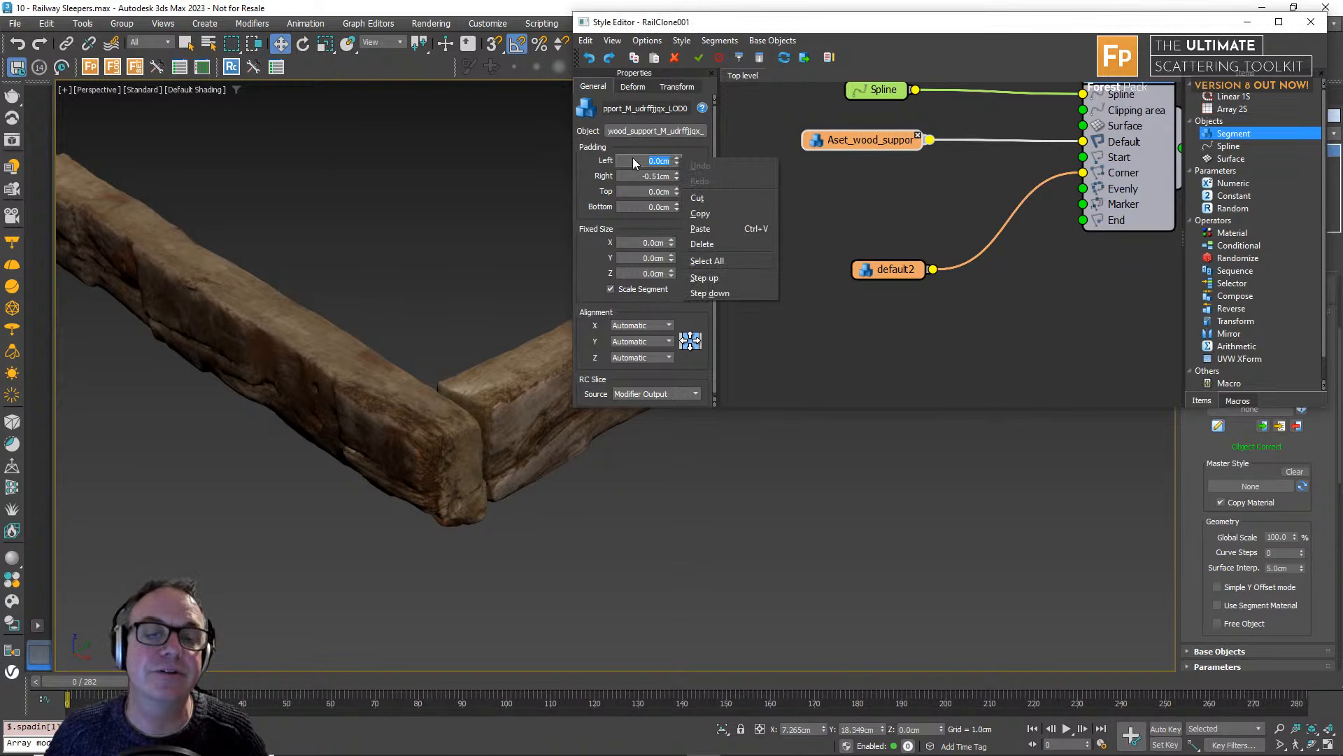
{"action": "left_click", "coordinate": [633, 163]}
{"action": "left_click_drag", "start_coordinate": [636, 162], "coordinate": [727, 162]}
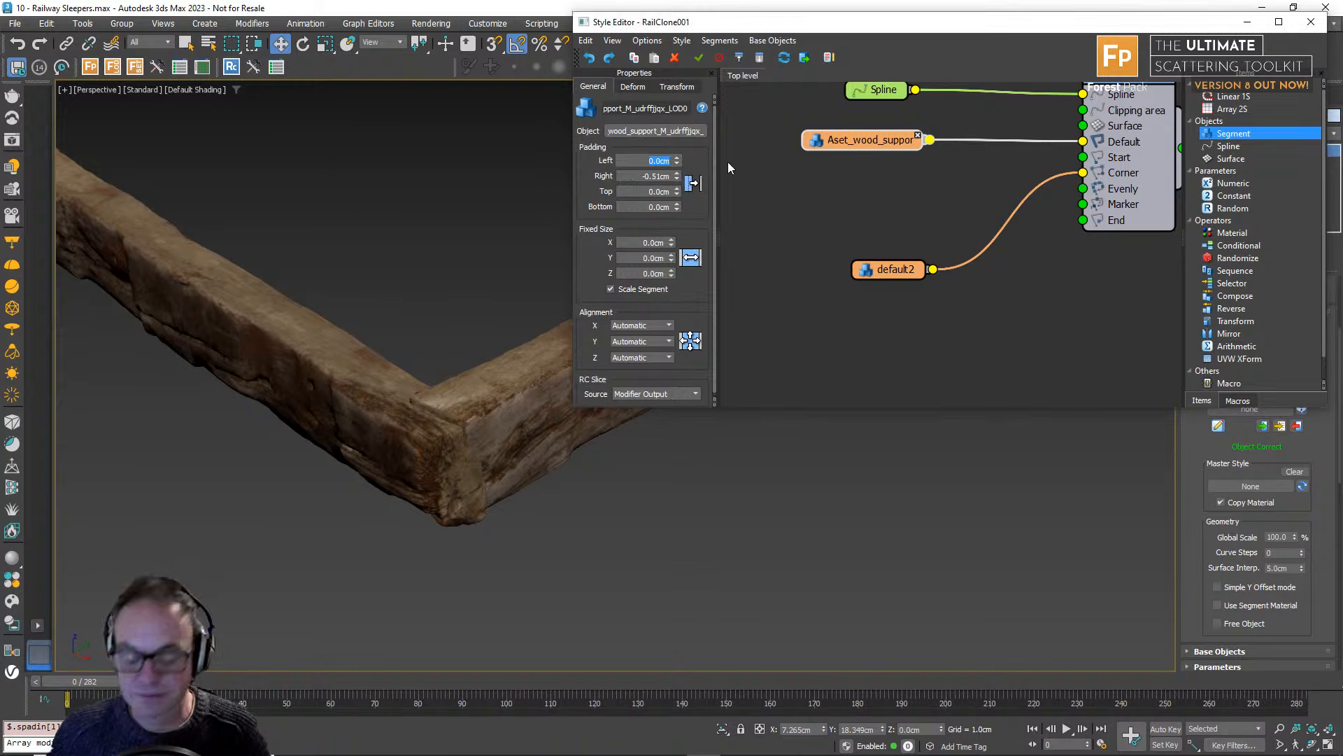
{"action": "type", "text": "0.5"}
{"action": "key", "text": "Return"}
{"action": "scroll", "coordinate": [472, 529], "scroll_direction": "down", "scroll_amount": 8}
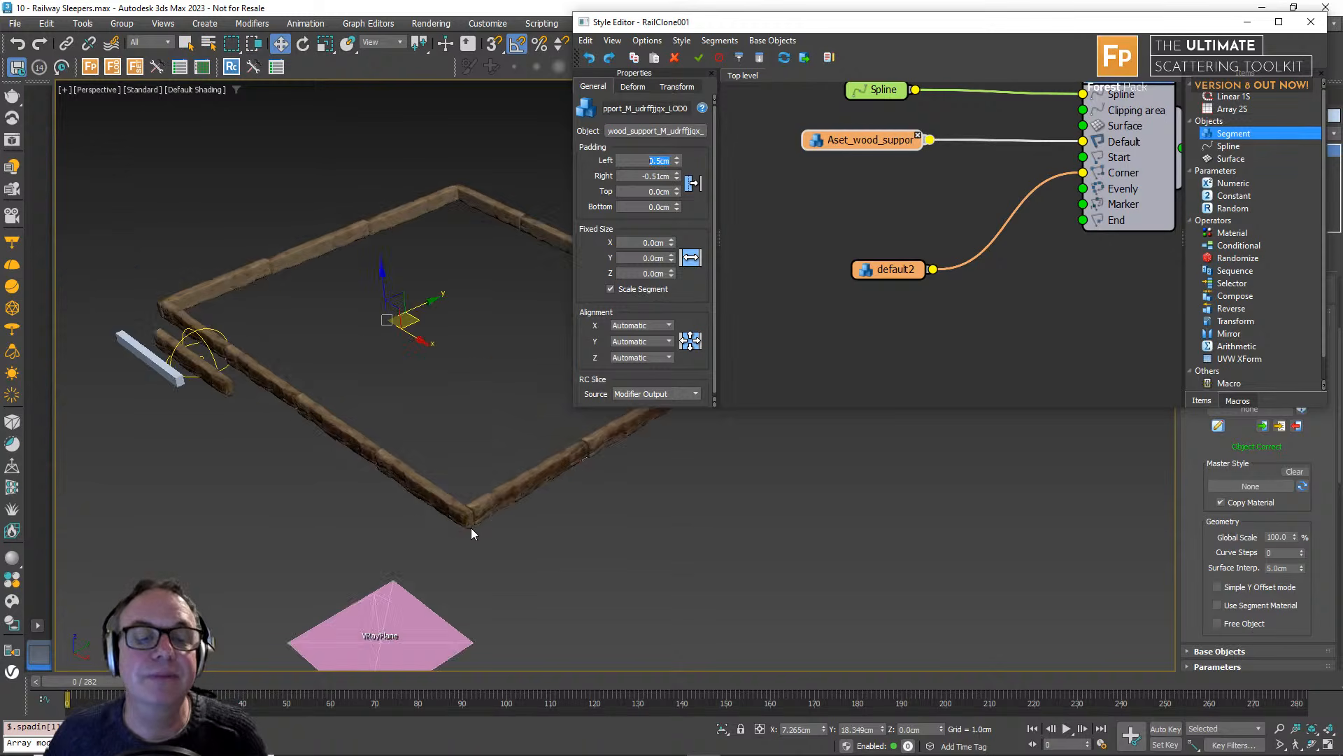
{"action": "middle_click_drag", "start_coordinate": [478, 500], "coordinate": [571, 589], "text": "alt"}
{"action": "scroll", "coordinate": [494, 569], "scroll_direction": "up", "scroll_amount": 5}
{"action": "scroll", "coordinate": [489, 556], "scroll_direction": "up", "scroll_amount": 2}
{"action": "middle_click_drag", "start_coordinate": [570, 589], "coordinate": [673, 592]}
{"action": "middle_click_drag", "start_coordinate": [554, 549], "coordinate": [554, 589], "text": "alt"}
{"action": "scroll", "coordinate": [560, 591], "scroll_direction": "down", "scroll_amount": 4}
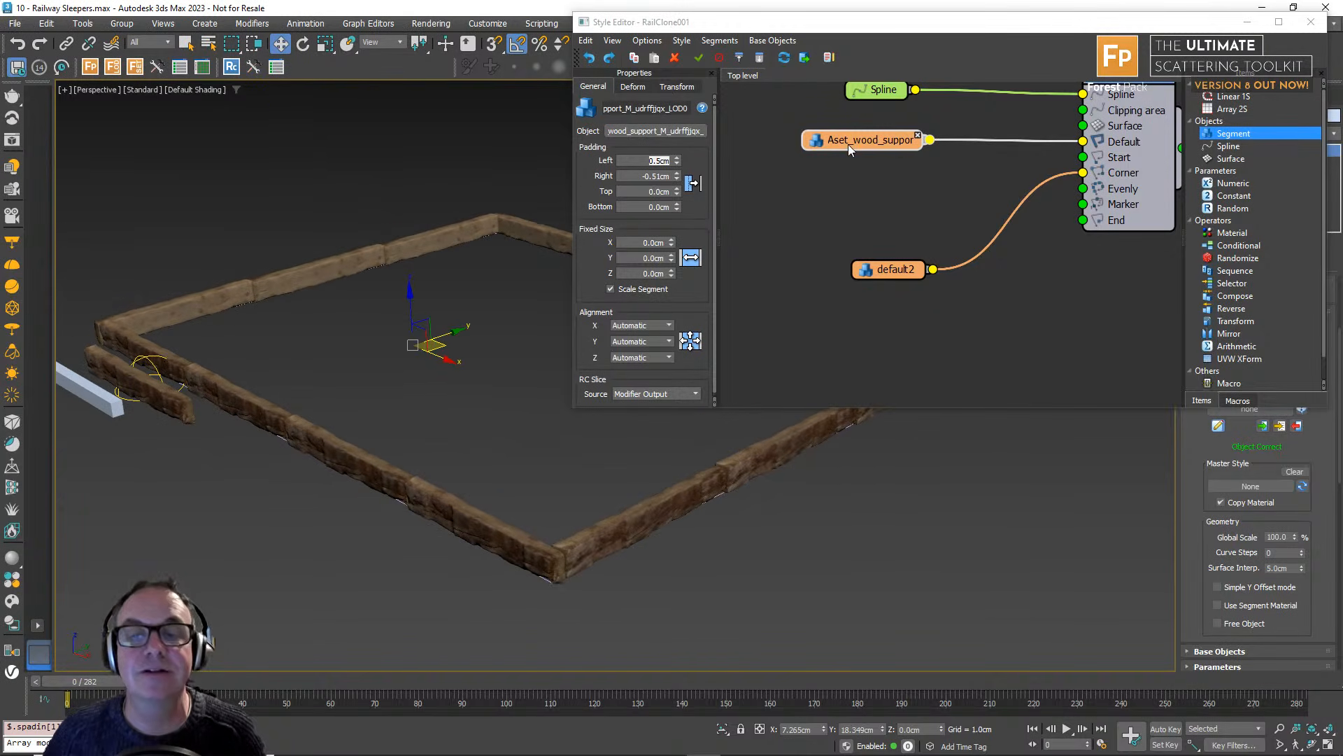
Move the wood support segment and the empty corner segment farther from the linear generator to make room in the graph.
{"action": "left_click_drag", "start_coordinate": [848, 144], "coordinate": [771, 156]}
{"action": "left_click_drag", "start_coordinate": [894, 274], "coordinate": [850, 311]}
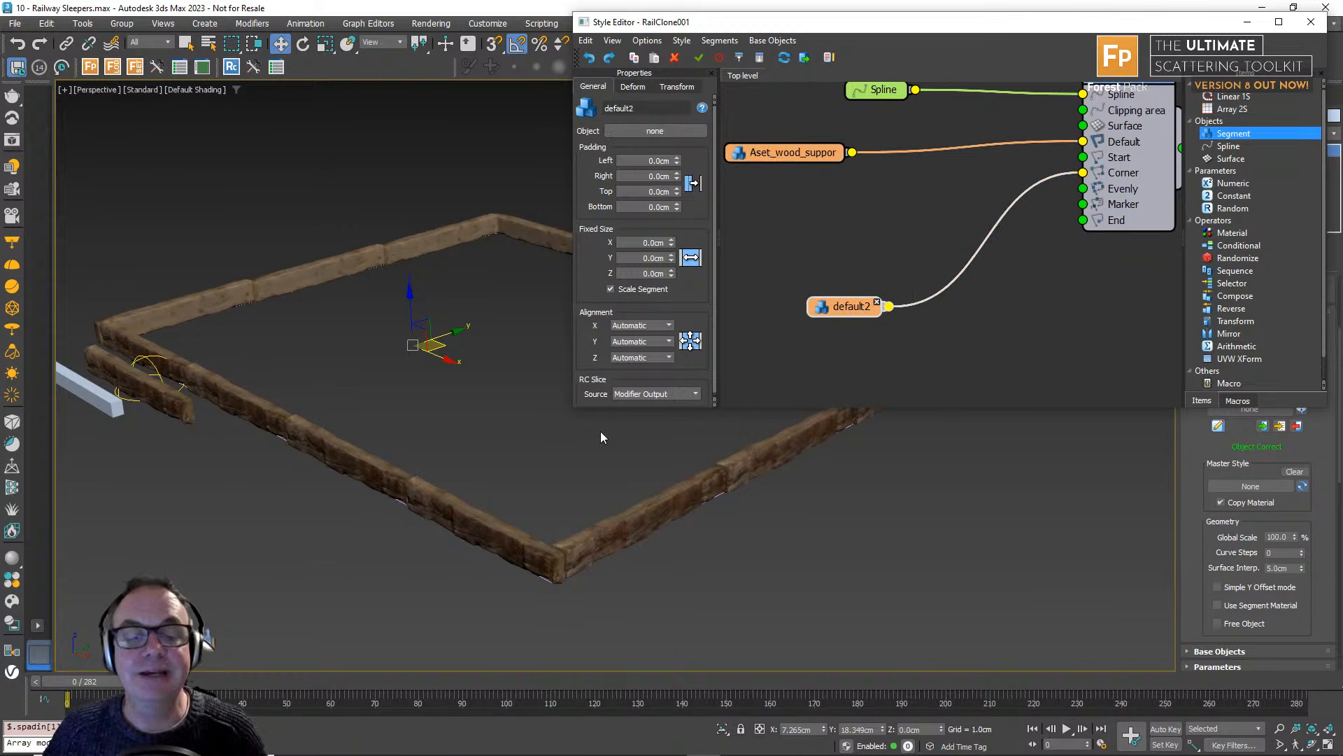
{"action": "scroll", "coordinate": [419, 542], "scroll_direction": "down", "scroll_amount": 3}
{"action": "scroll", "coordinate": [429, 459], "scroll_direction": "up", "scroll_amount": 4}
{"action": "middle_click_drag", "start_coordinate": [429, 459], "coordinate": [382, 396]}
{"action": "scroll", "coordinate": [411, 381], "scroll_direction": "down", "scroll_amount": 2}
{"action": "scroll", "coordinate": [350, 424], "scroll_direction": "up", "scroll_amount": 3}
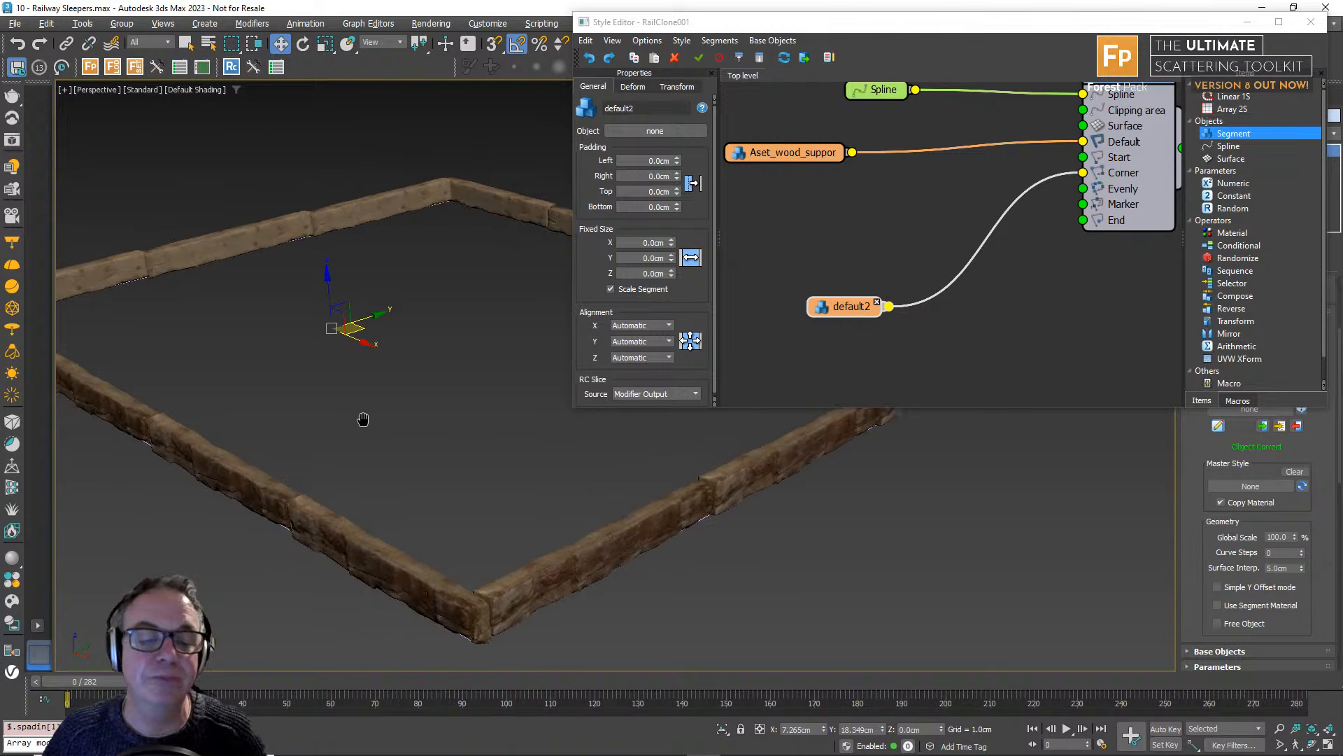
{"action": "scroll", "coordinate": [377, 419], "scroll_direction": "down", "scroll_amount": 1}
Insert a Mirror Variation macro between the wood support segment and the linear generator's Default input.
{"action": "left_click", "coordinate": [1238, 401]}
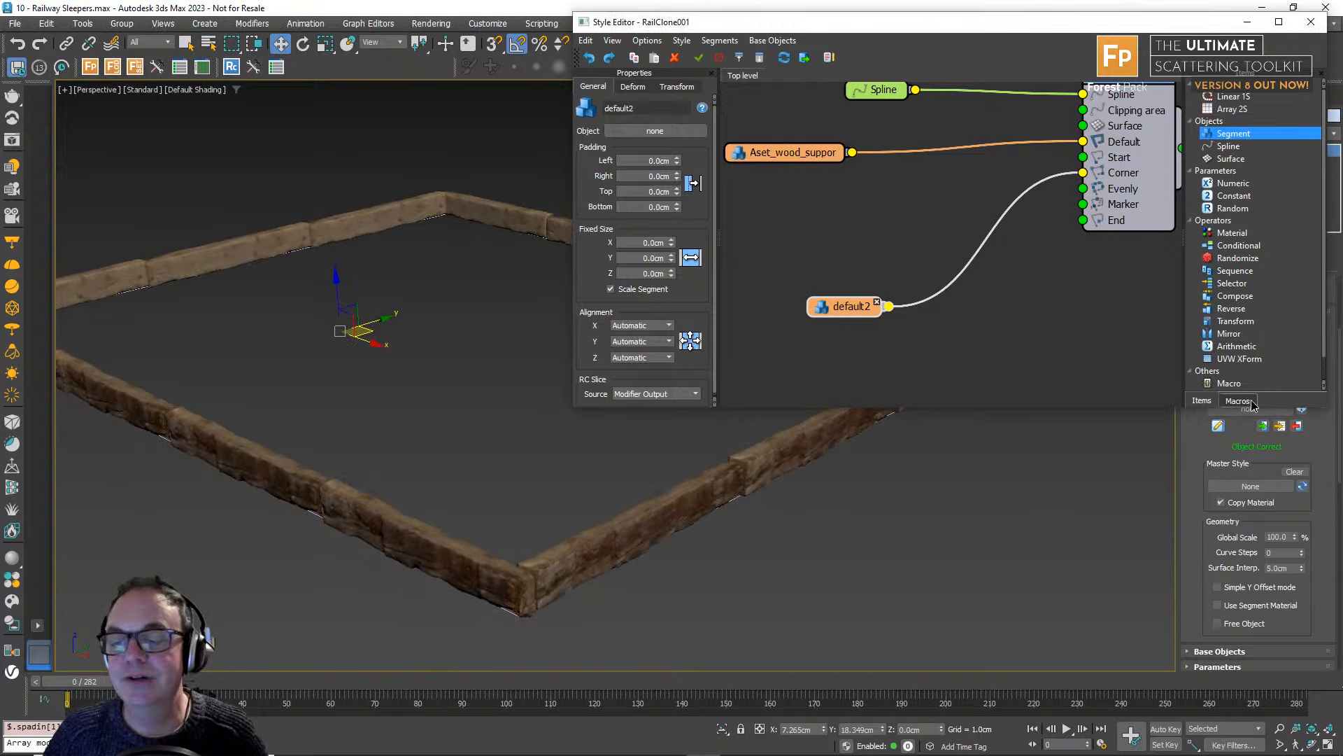
{"action": "left_click", "coordinate": [1192, 152]}
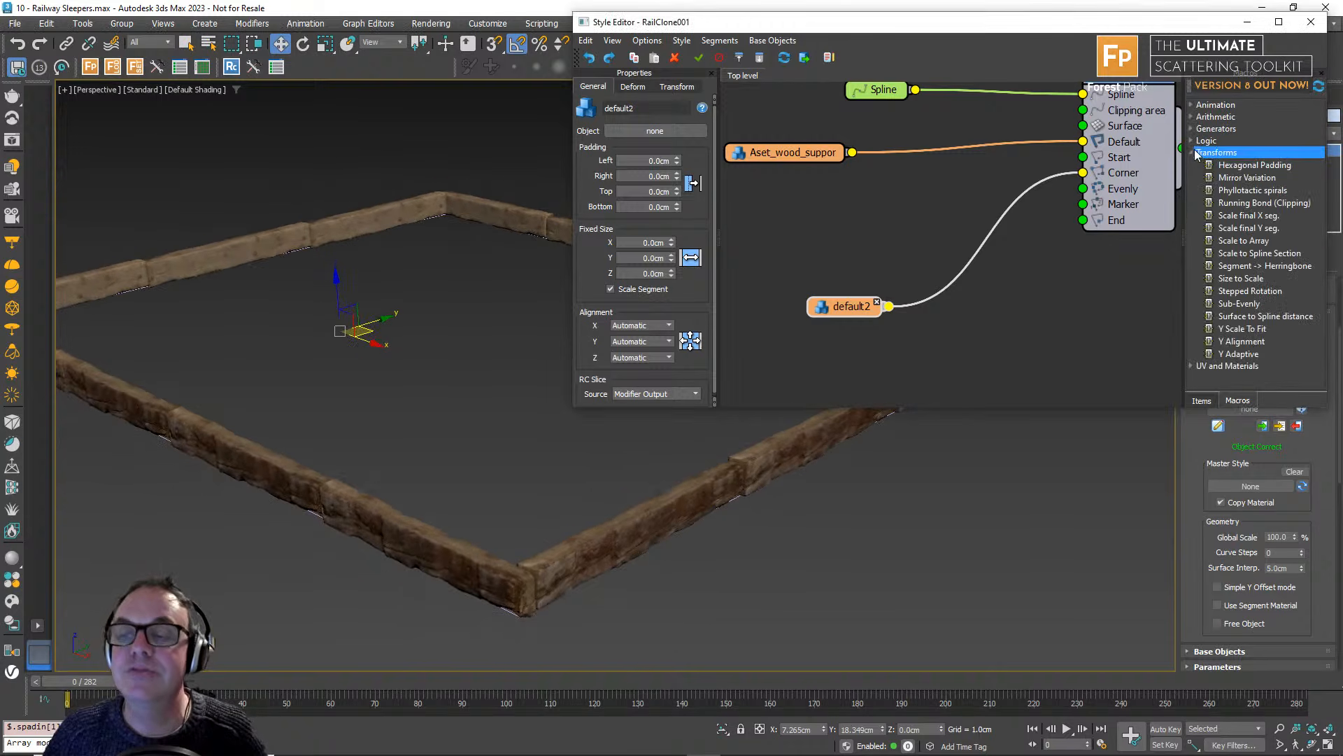
{"action": "left_click_drag", "start_coordinate": [1247, 177], "coordinate": [1076, 146]}
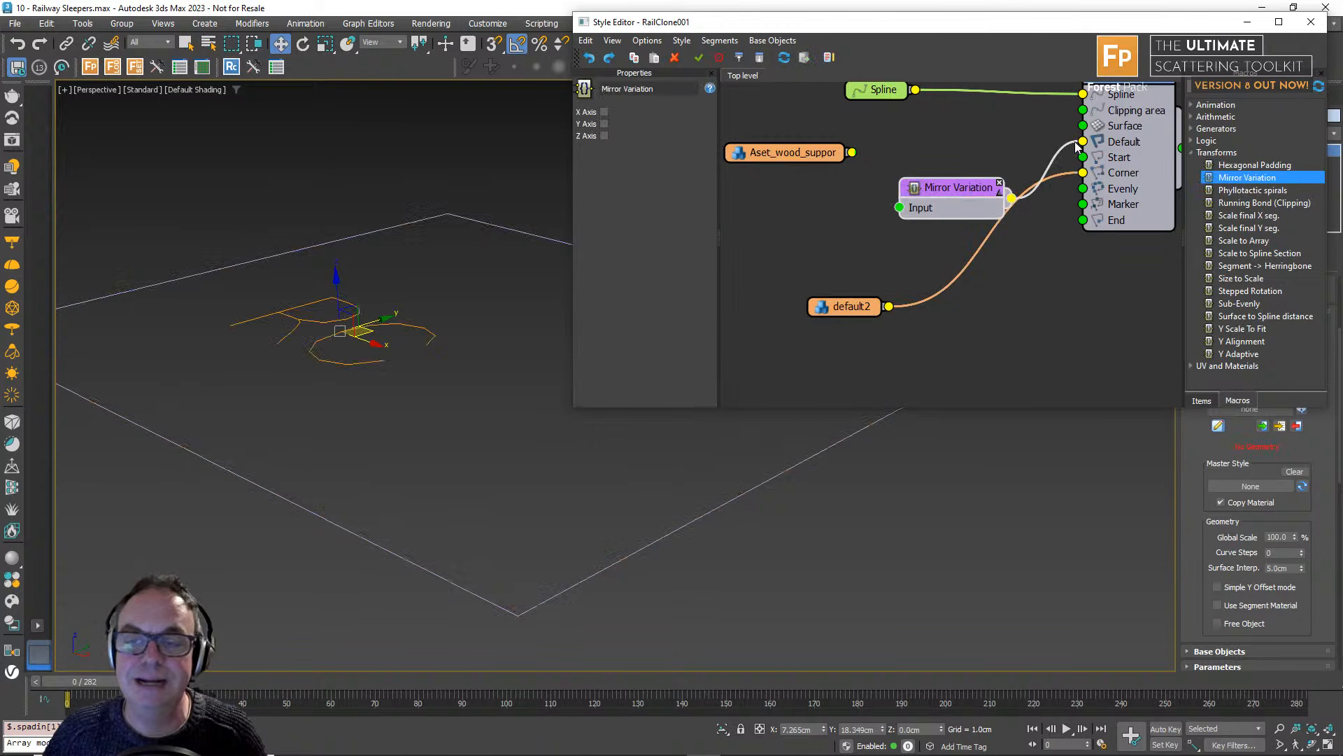
{"action": "left_click_drag", "start_coordinate": [900, 208], "coordinate": [852, 152]}
{"action": "left_click_drag", "start_coordinate": [918, 188], "coordinate": [925, 140]}
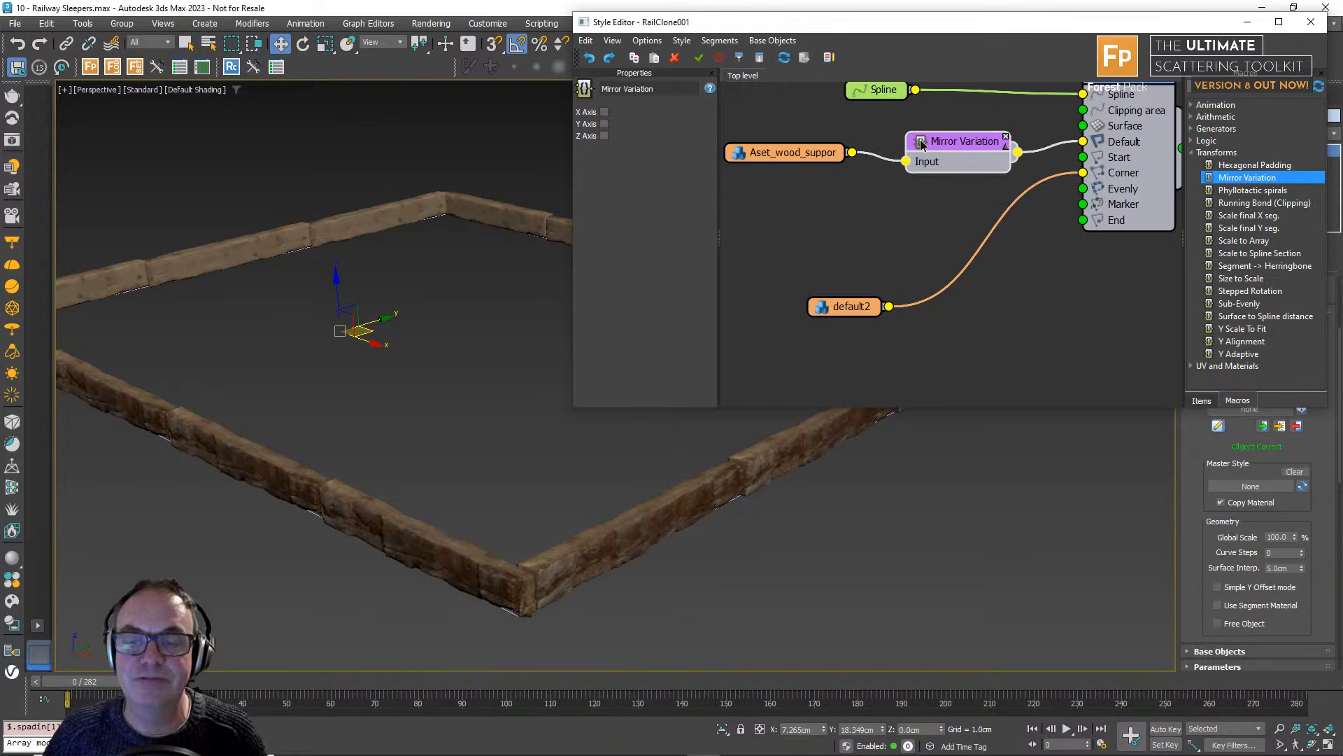
Enable mirroring on the X, Y and Z axes in the Mirror Variation macro.
{"action": "left_click", "coordinate": [604, 112]}
{"action": "left_click", "coordinate": [604, 124]}
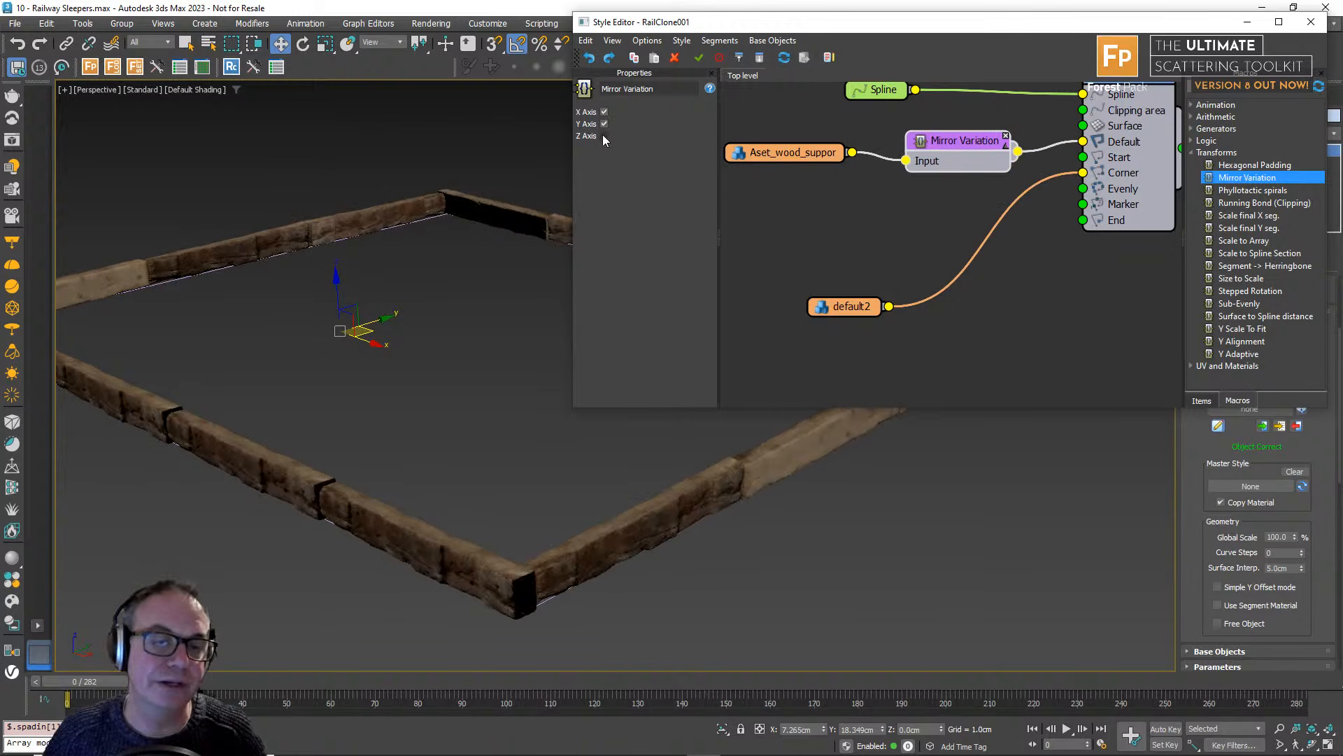
{"action": "left_click", "coordinate": [604, 135]}
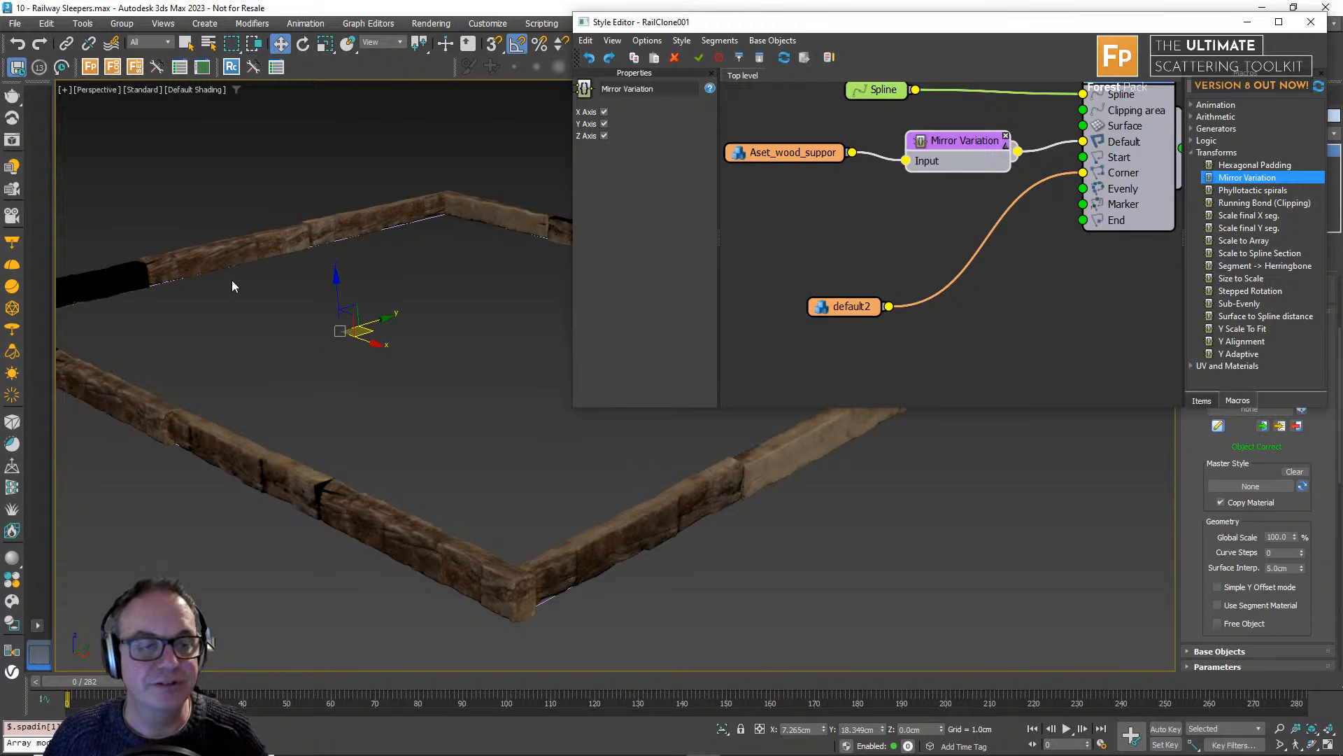
Tidy the Mirror Variation node's position in the graph and clear the Style Editor away to view the whole sleeper border.
{"action": "left_click_drag", "start_coordinate": [942, 145], "coordinate": [927, 146]}
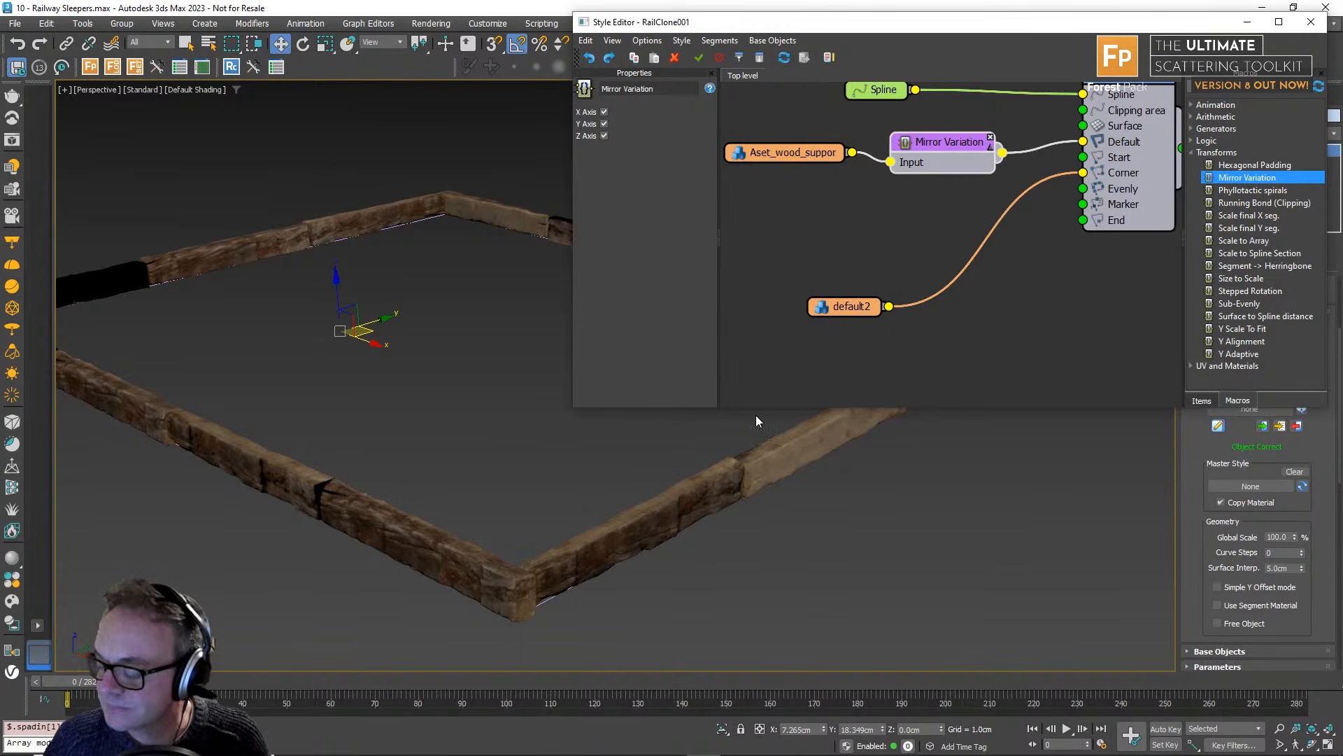
{"action": "left_click_drag", "start_coordinate": [936, 159], "coordinate": [948, 151]}
{"action": "mouse_move", "coordinate": [696, 752]}
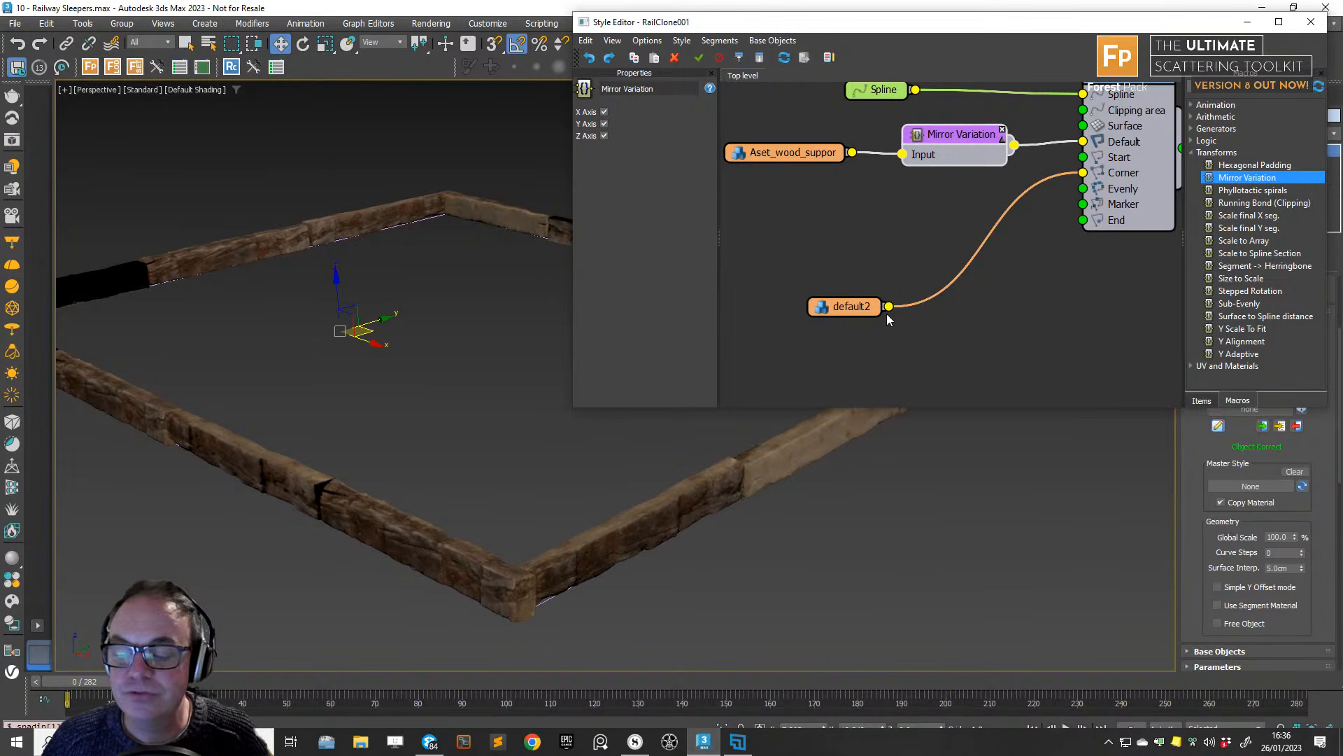
{"action": "middle_click_drag", "start_coordinate": [928, 153], "coordinate": [904, 222]}
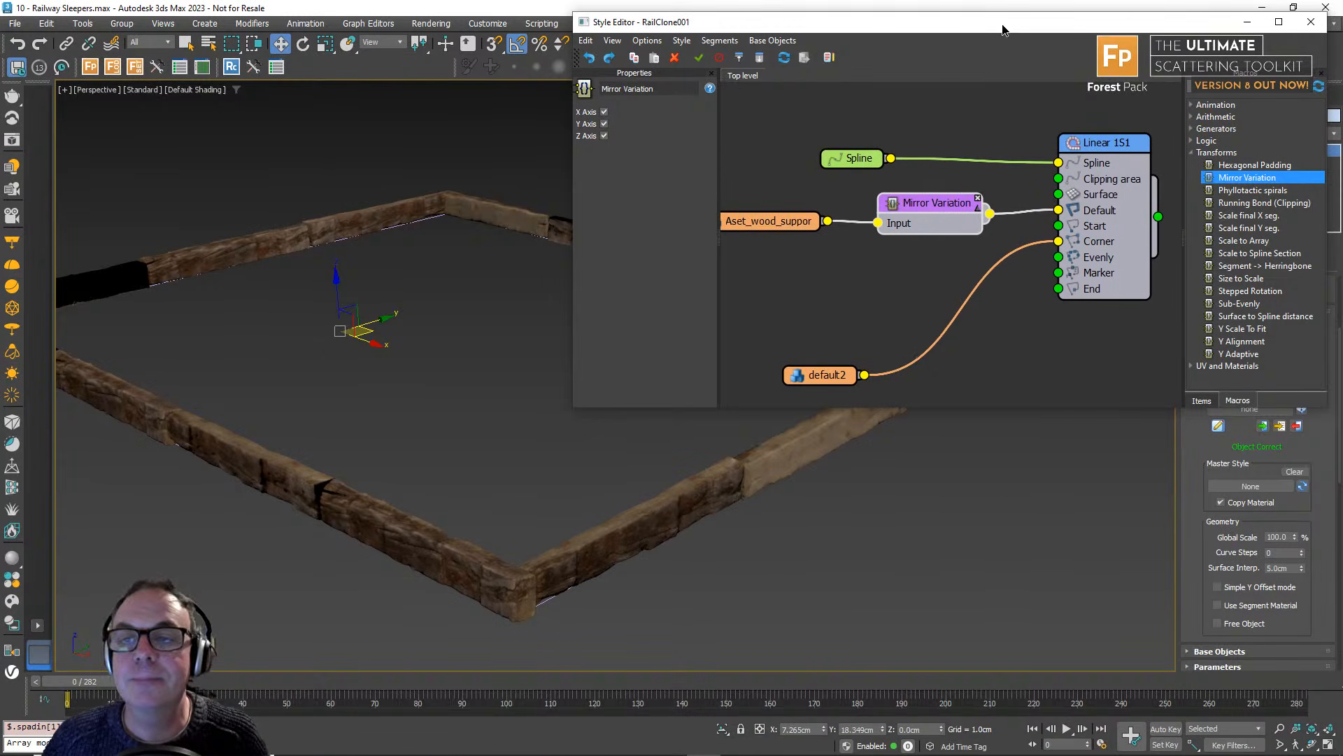
{"action": "left_click_drag", "start_coordinate": [1003, 30], "coordinate": [976, 104]}
{"action": "middle_click_drag", "start_coordinate": [515, 421], "coordinate": [603, 425]}
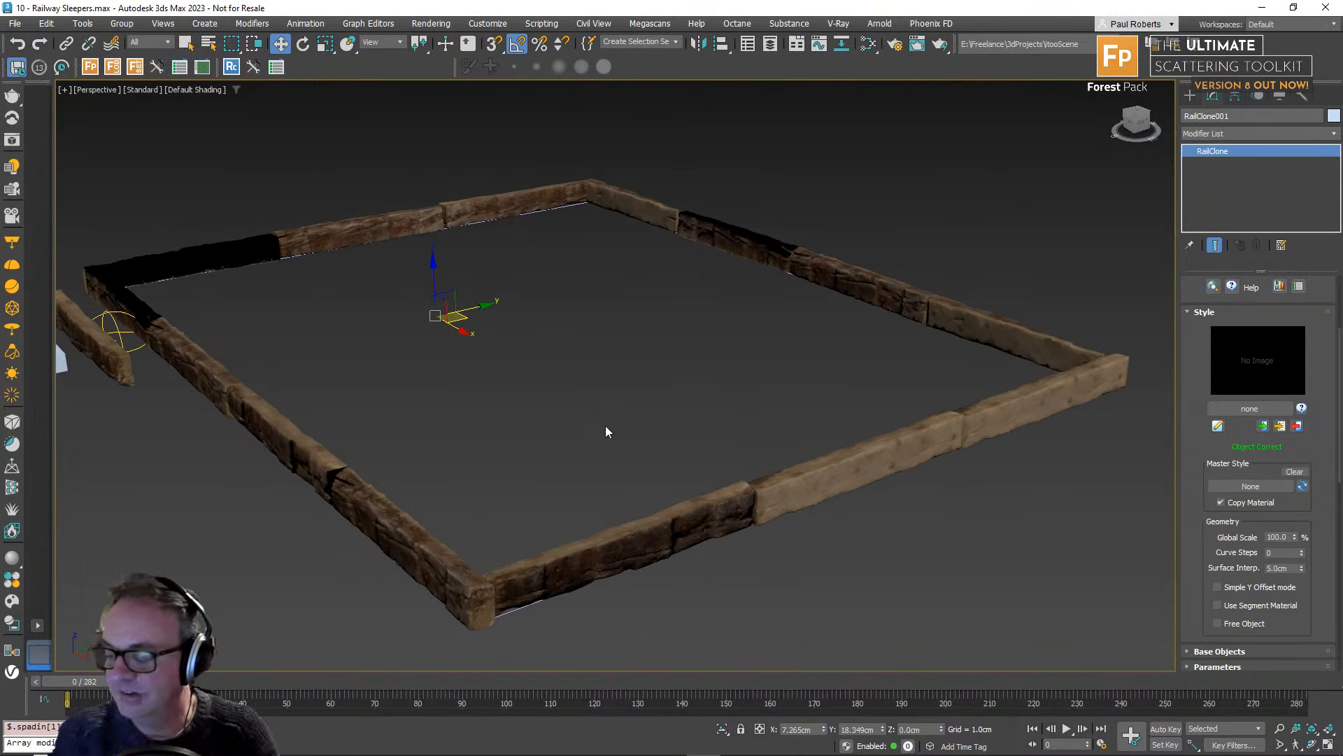